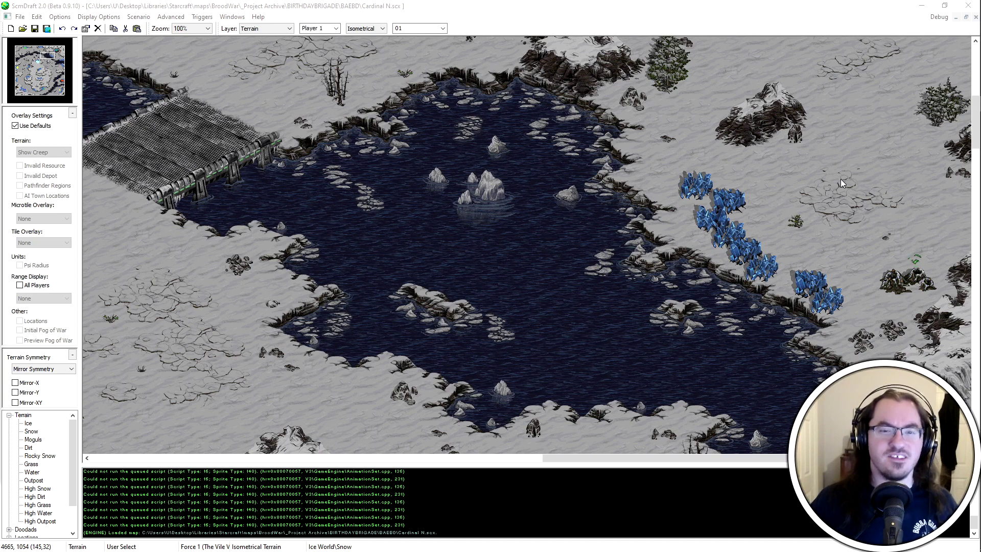
Close the Cardinal N map and look over the central bridges and raised platform of the Parabola map
{"action": "left_click", "coordinate": [975, 18]}
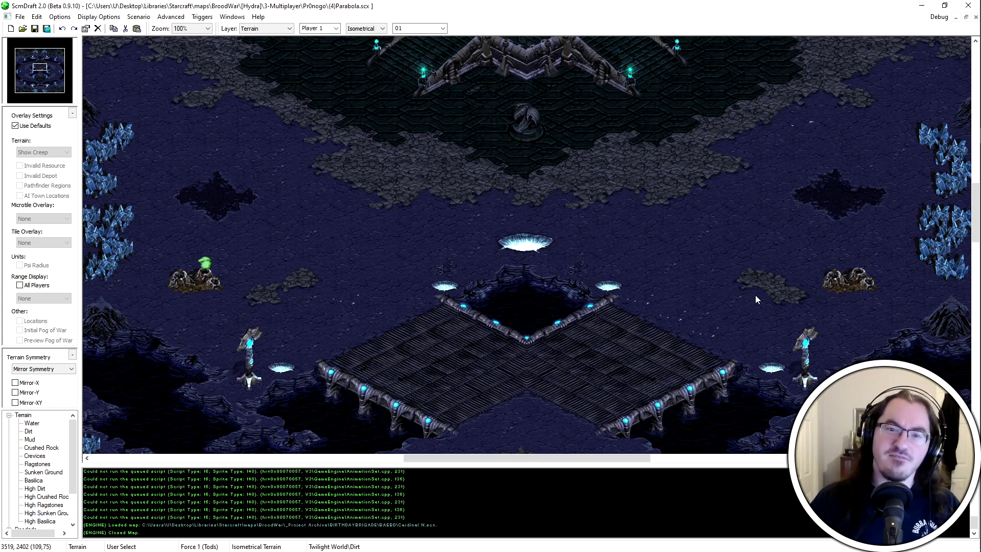
{"action": "scroll", "coordinate": [615, 301], "scroll_direction": "up", "scroll_amount": 5}
{"action": "scroll", "coordinate": [579, 323], "scroll_direction": "up", "scroll_amount": 1}
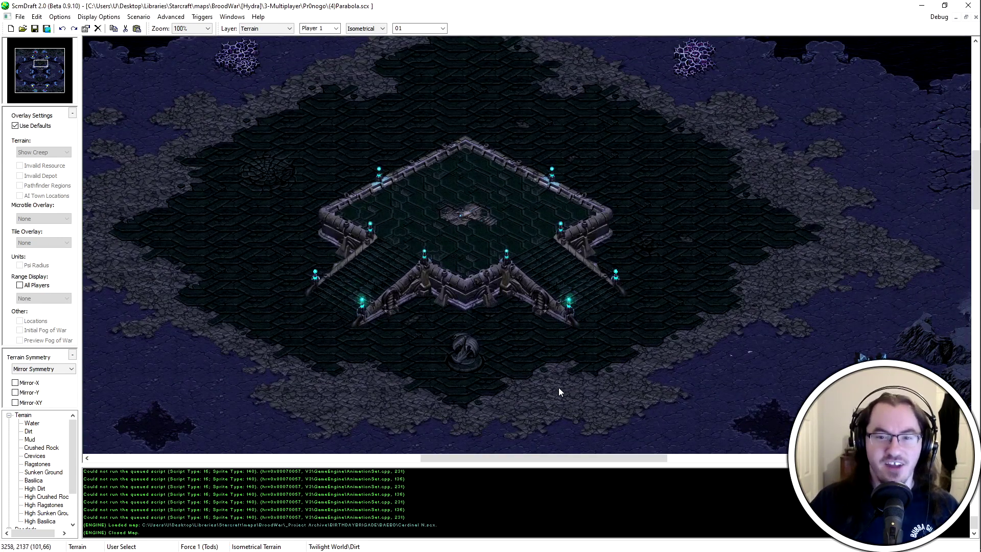
{"action": "scroll", "coordinate": [592, 380], "scroll_direction": "down", "scroll_amount": 5}
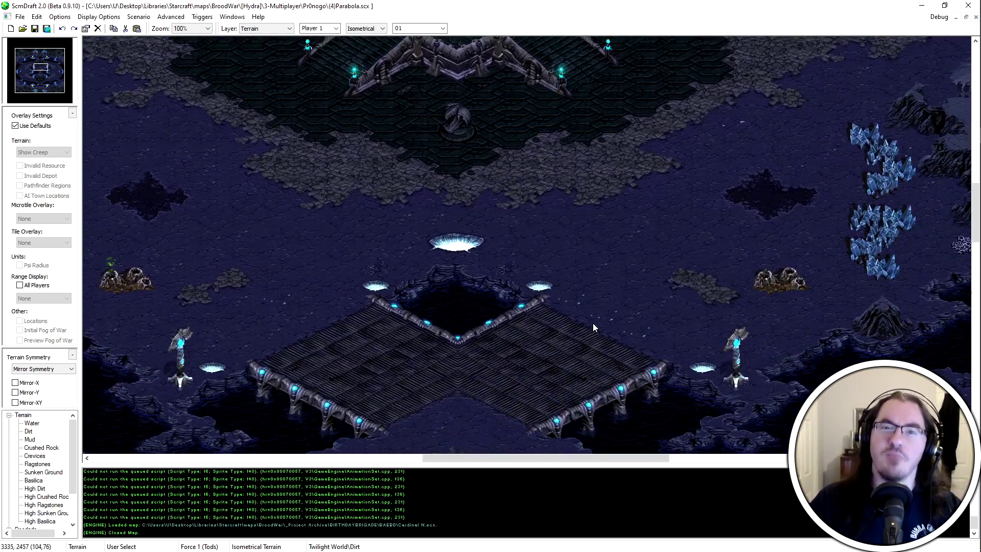
{"action": "middle_click_drag", "start_coordinate": [590, 342], "coordinate": [560, 345]}
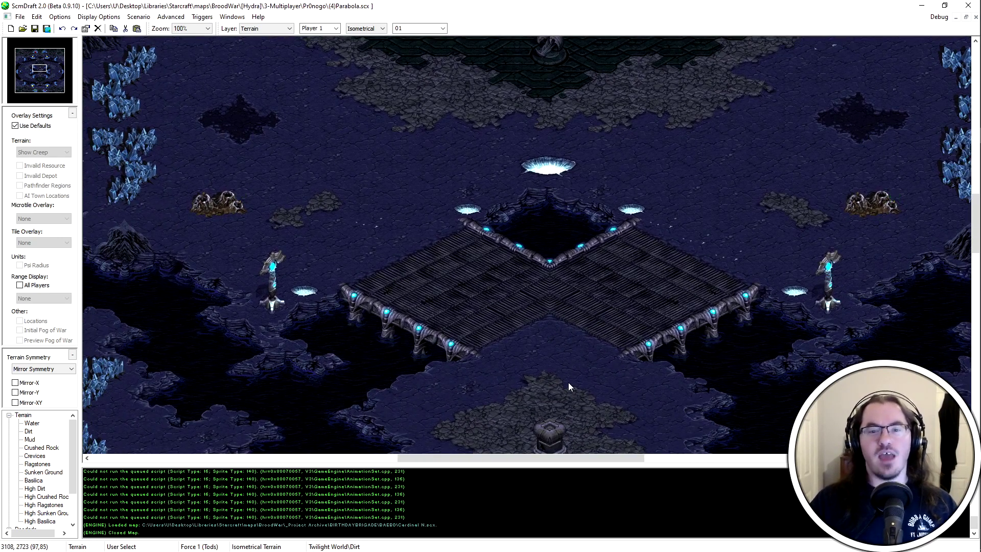
{"action": "middle_click_drag", "start_coordinate": [568, 383], "coordinate": [589, 333]}
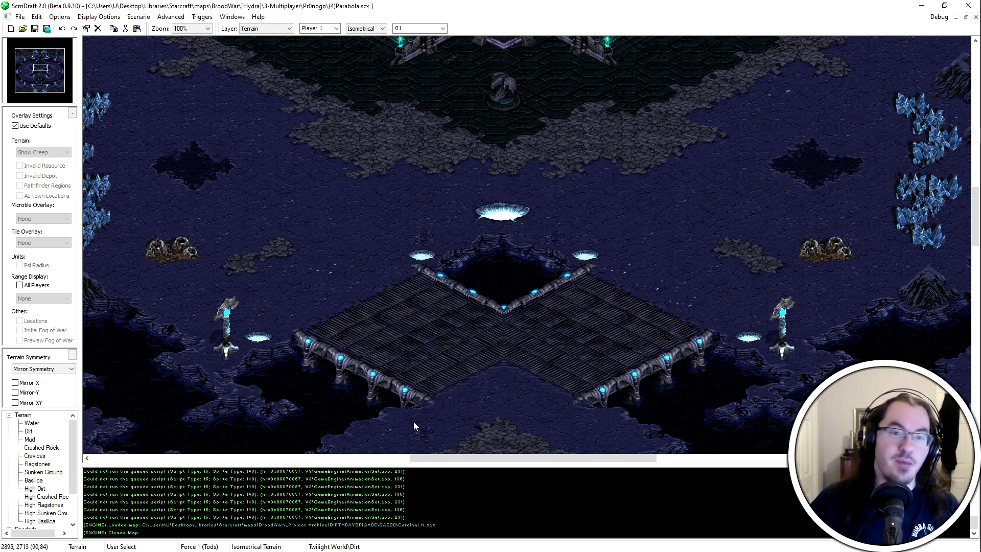
Examine the northern part of the map, from the central platform to the red and blue starts and the ramps near the yellow start
{"action": "scroll", "coordinate": [413, 422], "scroll_direction": "up", "scroll_amount": 10}
{"action": "key", "text": "Up"}
{"action": "key", "text": "Right"}
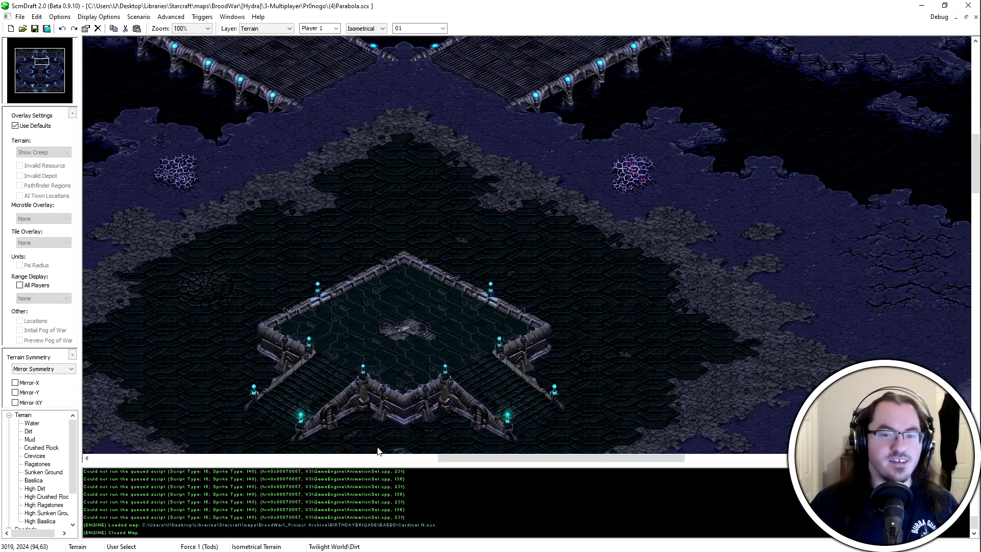
{"action": "middle_click_drag", "start_coordinate": [419, 214], "coordinate": [569, 388]}
{"action": "middle_click_drag", "start_coordinate": [527, 263], "coordinate": [506, 382]}
{"action": "middle_click_drag", "start_coordinate": [455, 271], "coordinate": [538, 354]}
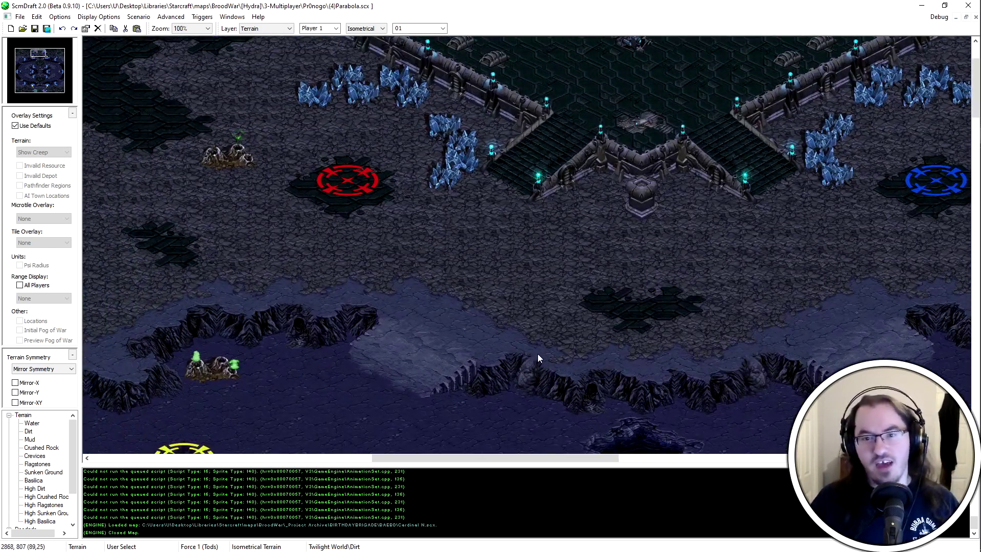
{"action": "middle_click_drag", "start_coordinate": [548, 452], "coordinate": [519, 425]}
{"action": "key", "text": "Down"}
{"action": "key", "text": "Left"}
{"action": "key", "text": "Up"}
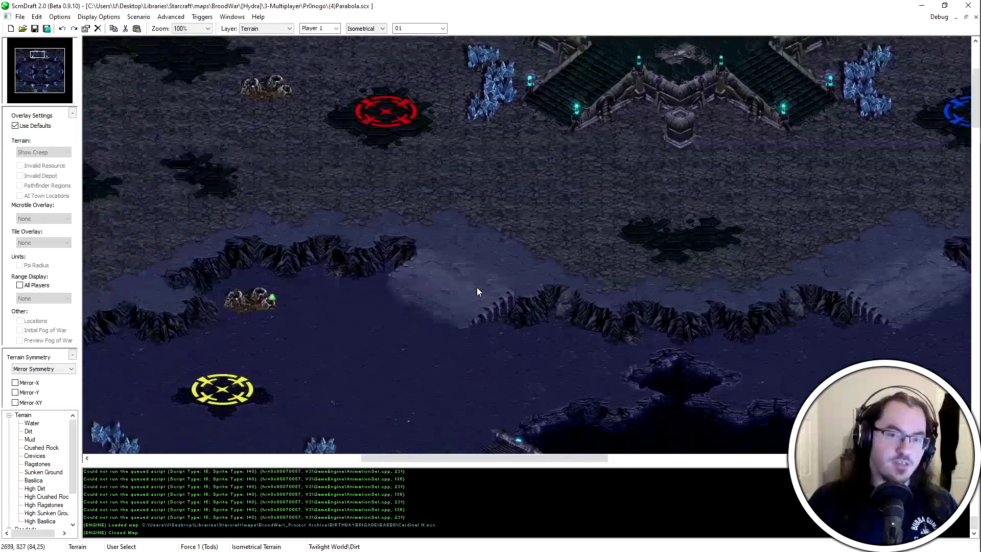
{"action": "key", "text": "Right"}
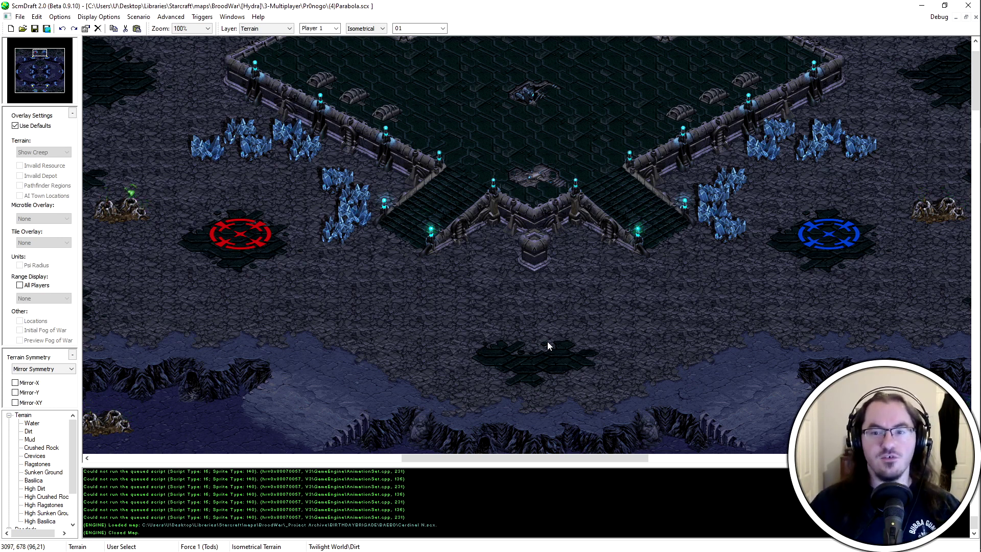
{"action": "middle_click_drag", "start_coordinate": [545, 331], "coordinate": [431, 252]}
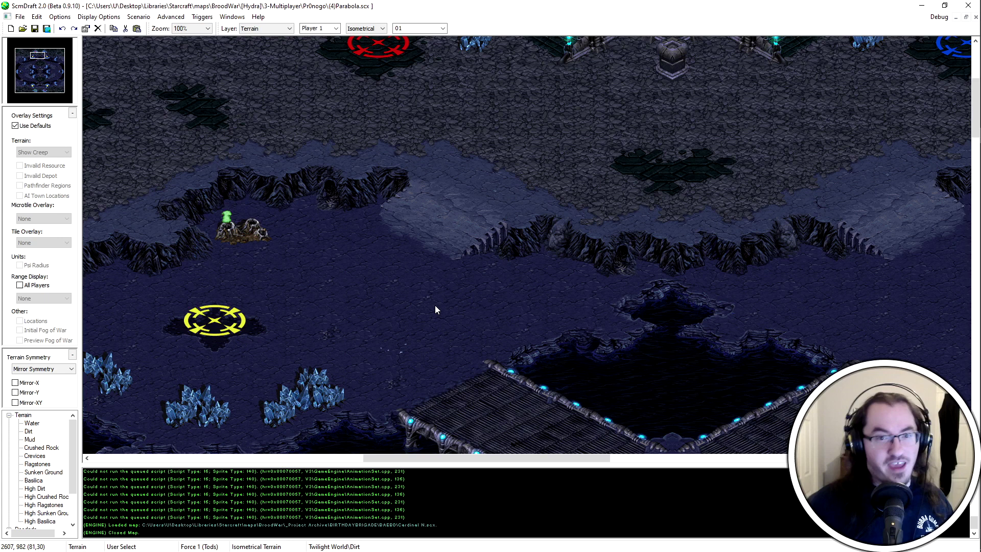
{"action": "middle_click_drag", "start_coordinate": [311, 201], "coordinate": [404, 327]}
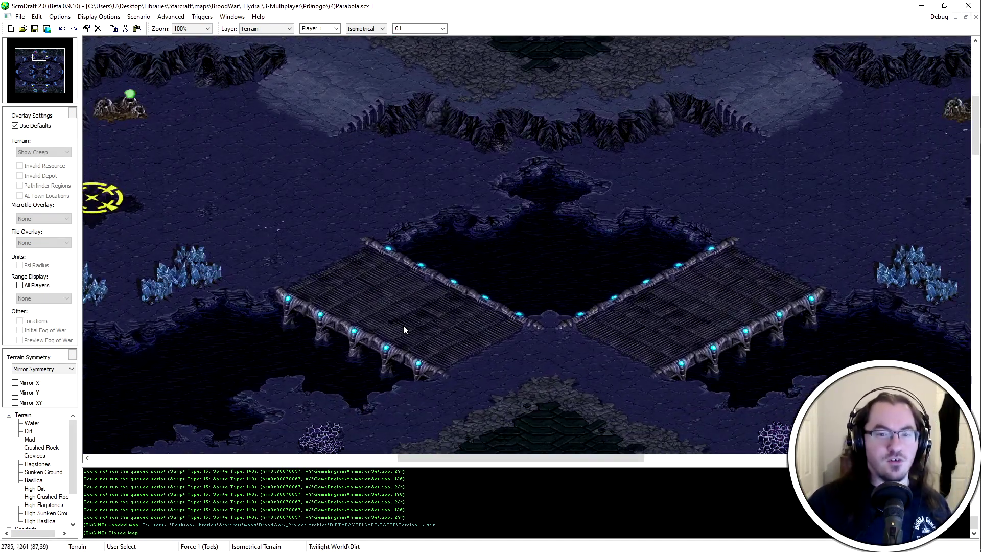
Mark the northern bridge and the western yellow start's base, including its geyser and minerals, with selection boxes
{"action": "middle_click_drag", "start_coordinate": [449, 256], "coordinate": [418, 238]}
{"action": "left_click_drag", "start_coordinate": [373, 220], "coordinate": [544, 315]}
{"action": "middle_click_drag", "start_coordinate": [394, 263], "coordinate": [693, 377]}
{"action": "left_click_drag", "start_coordinate": [537, 174], "coordinate": [243, 387]}
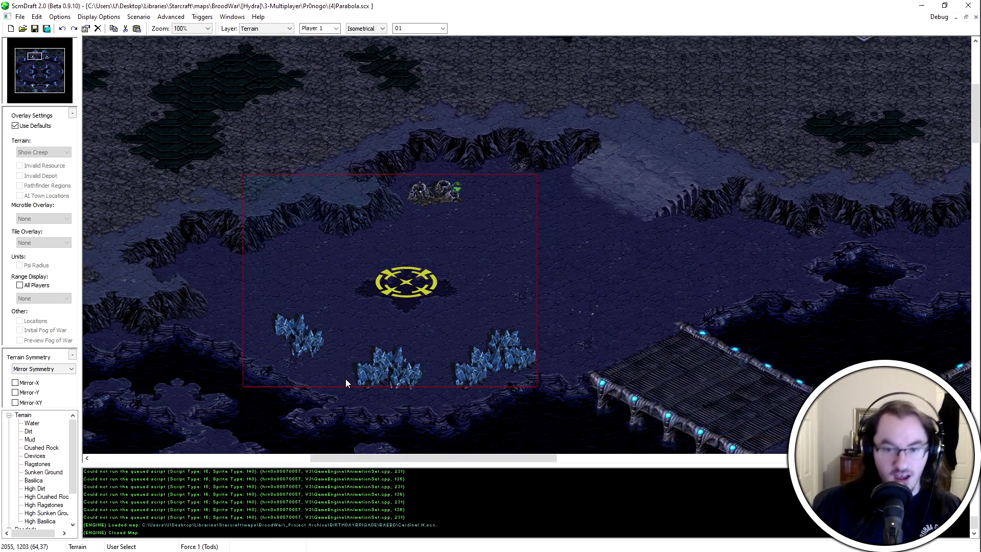
Mark the raised platform in the northern central area with a selection box and clear it
{"action": "middle_click_drag", "start_coordinate": [360, 261], "coordinate": [337, 380]}
{"action": "middle_click_drag", "start_coordinate": [560, 348], "coordinate": [446, 75]}
{"action": "left_click_drag", "start_coordinate": [452, 78], "coordinate": [648, 258]}
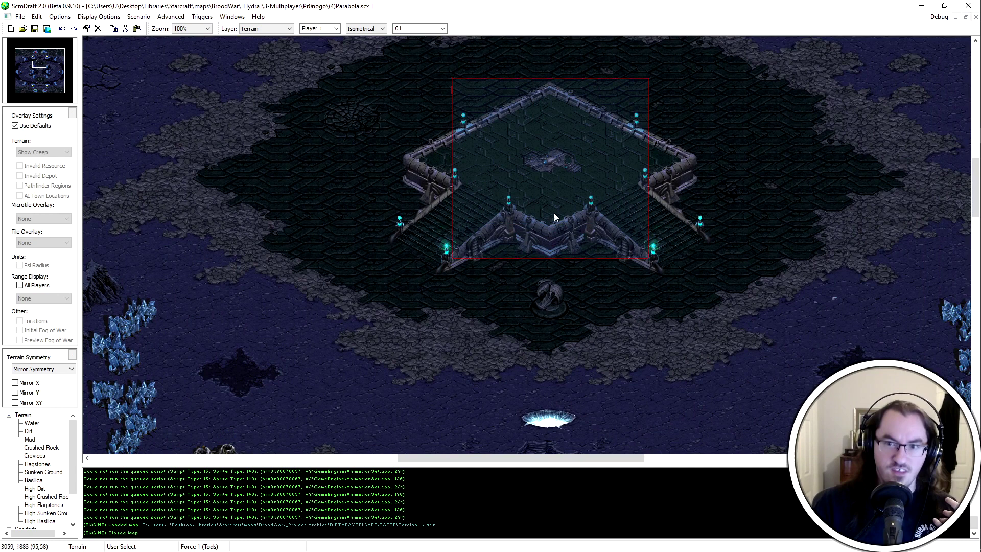
{"action": "left_click", "coordinate": [571, 203]}
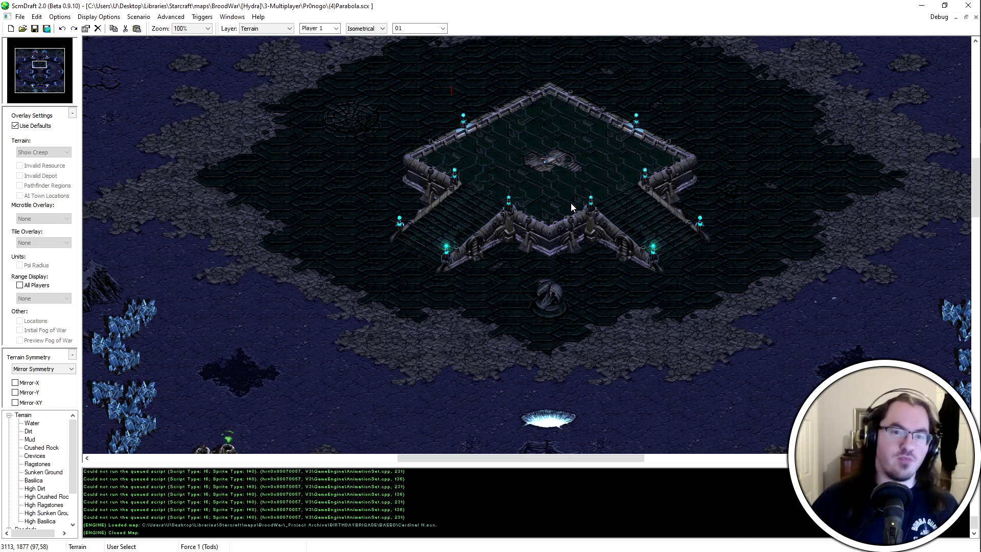
Inspect the paths around the northern platform and mark the western of the two bridges above it with a selection box
{"action": "scroll", "coordinate": [572, 207], "scroll_direction": "down", "scroll_amount": 5}
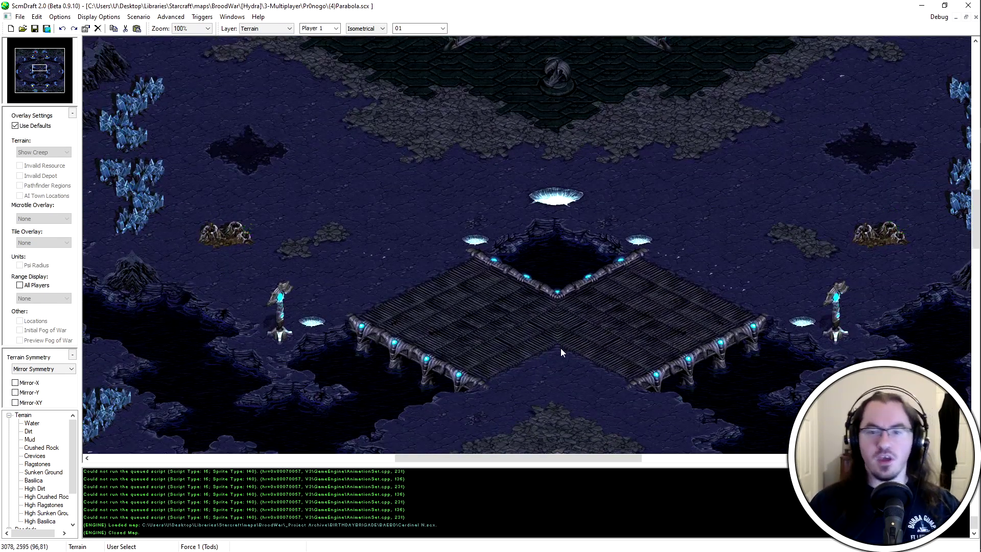
{"action": "key", "text": "Up"}
{"action": "key", "text": "Left"}
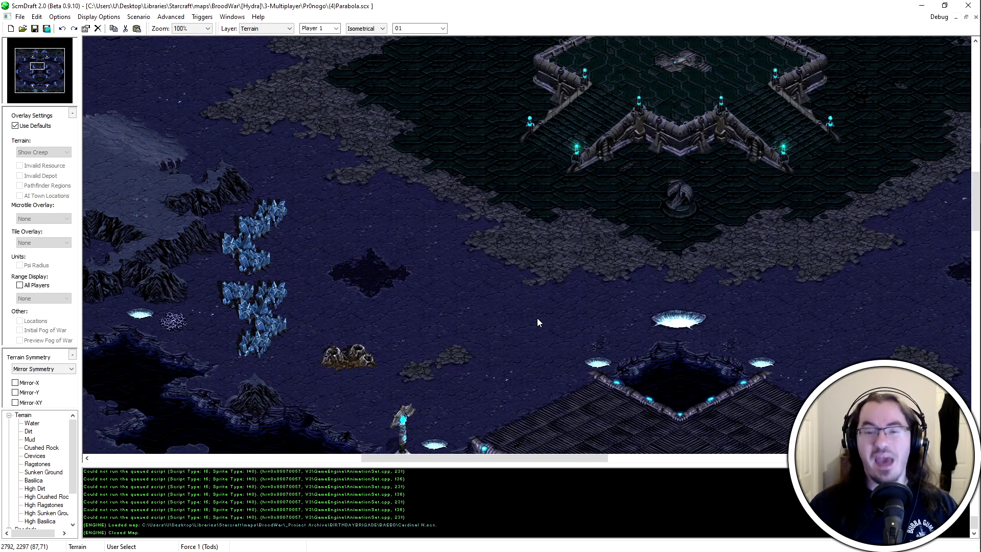
{"action": "key", "text": "Up"}
{"action": "key", "text": "Up"}
{"action": "key", "text": "Up"}
{"action": "key", "text": "Up"}
{"action": "key", "text": "Up"}
{"action": "key", "text": "Up"}
{"action": "key", "text": "Right"}
{"action": "key", "text": "Right"}
{"action": "left_click_drag", "start_coordinate": [359, 139], "coordinate": [532, 255]}
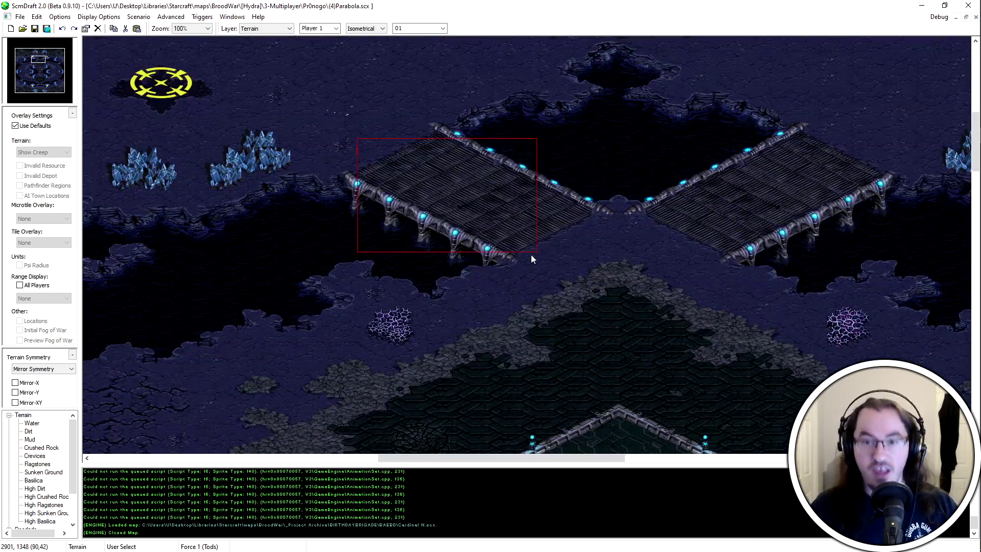
View the northern bases at 50% zoom, marking the western ramp and the bridge below it with selection boxes, and clear the selection
{"action": "scroll", "coordinate": [547, 216], "scroll_direction": "down", "scroll_amount": 1, "text": "ctrl"}
{"action": "scroll", "coordinate": [519, 290], "scroll_direction": "down", "scroll_amount": 1, "text": "ctrl"}
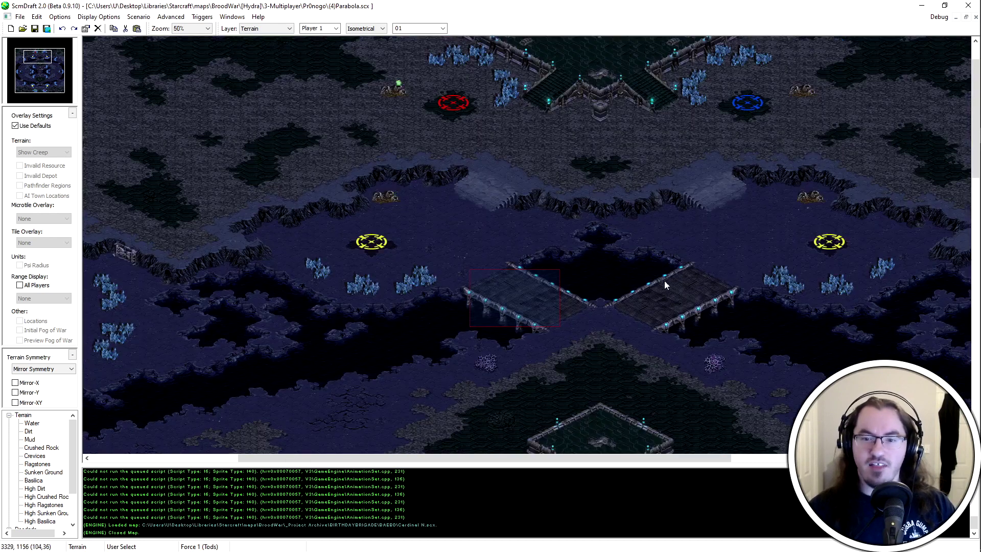
{"action": "middle_click_drag", "start_coordinate": [678, 307], "coordinate": [627, 286]}
{"action": "left_click_drag", "start_coordinate": [456, 104], "coordinate": [412, 190]}
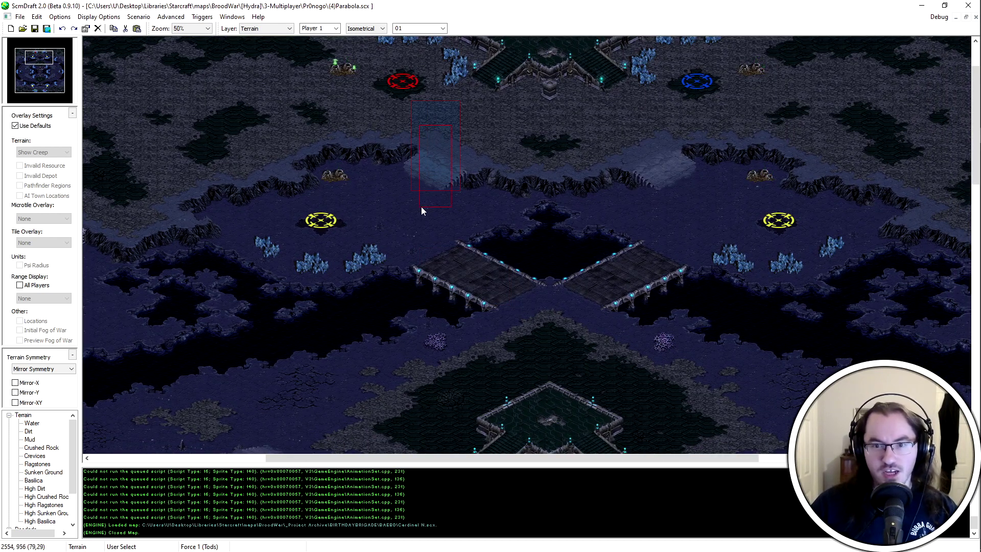
{"action": "left_click_drag", "start_coordinate": [450, 282], "coordinate": [512, 311], "text": "shift"}
{"action": "left_click", "coordinate": [550, 333], "text": "shift"}
{"action": "middle_click_drag", "start_coordinate": [596, 408], "coordinate": [567, 371]}
{"action": "left_click", "coordinate": [511, 297]}
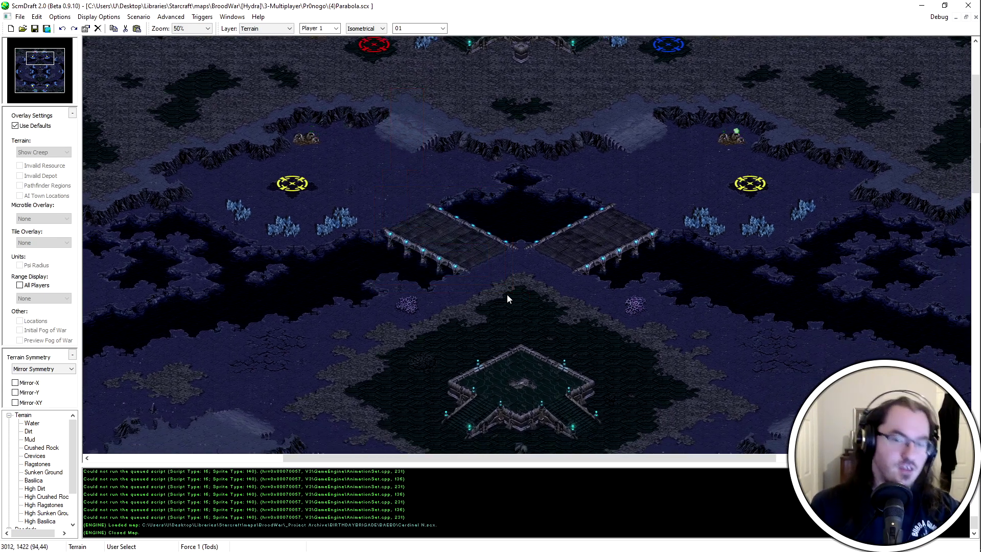
Examine how the northern platform area connects to the bridges, the western high ground and its ramps, at 50% and 66% zoom
{"action": "middle_click_drag", "start_coordinate": [507, 289], "coordinate": [476, 355]}
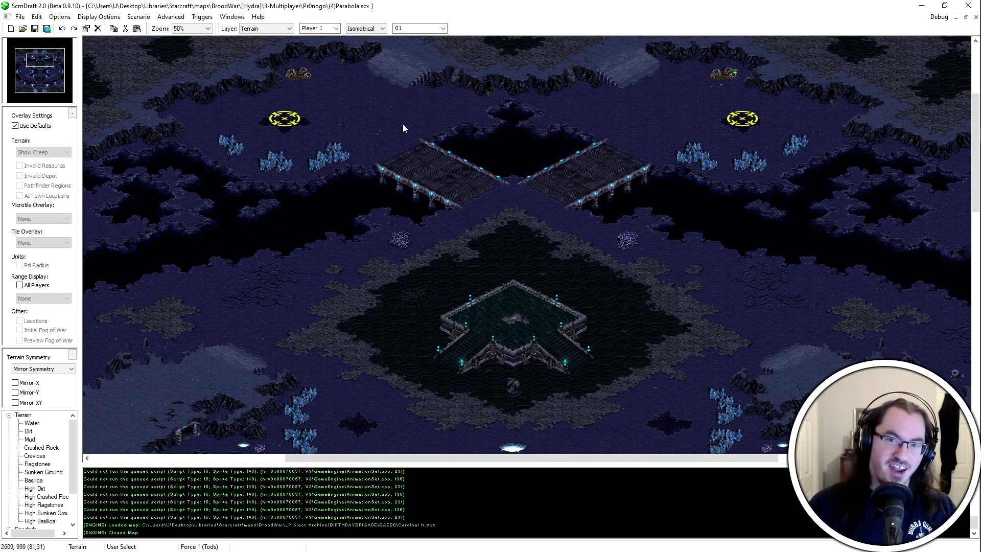
{"action": "middle_click_drag", "start_coordinate": [447, 104], "coordinate": [378, 151]}
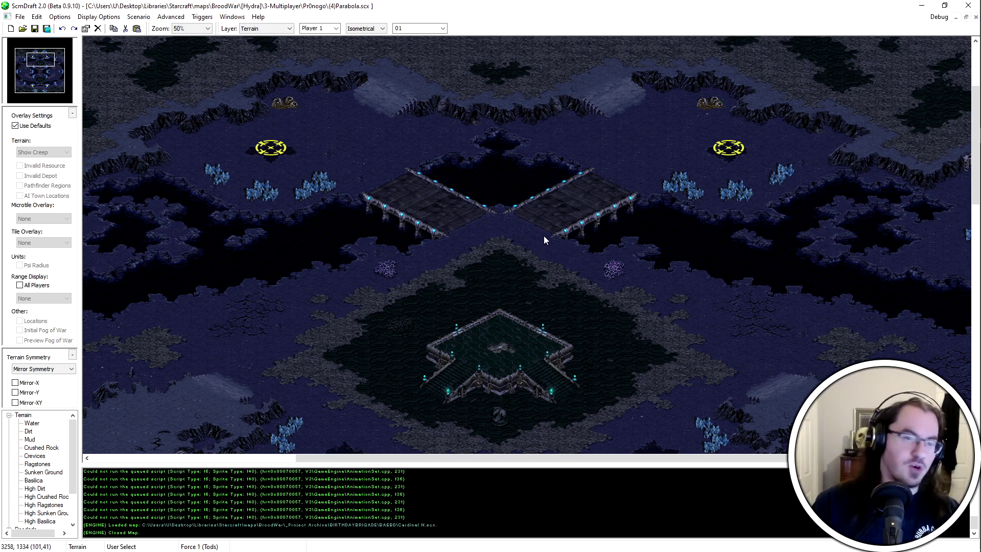
{"action": "middle_click_drag", "start_coordinate": [318, 333], "coordinate": [425, 338]}
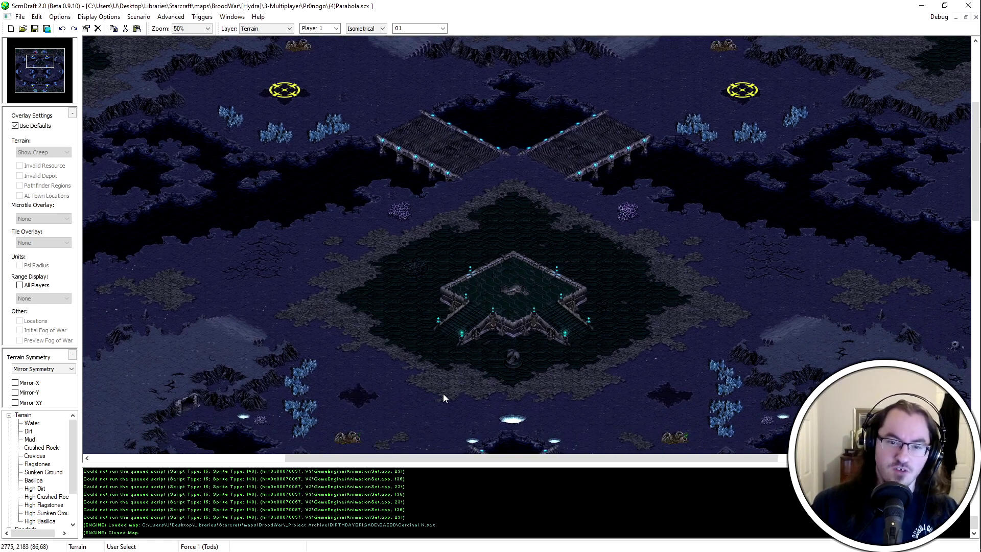
{"action": "scroll", "coordinate": [443, 394], "scroll_direction": "up", "scroll_amount": 1}
{"action": "middle_click_drag", "start_coordinate": [443, 388], "coordinate": [455, 330]}
{"action": "middle_click_drag", "start_coordinate": [554, 346], "coordinate": [391, 364]}
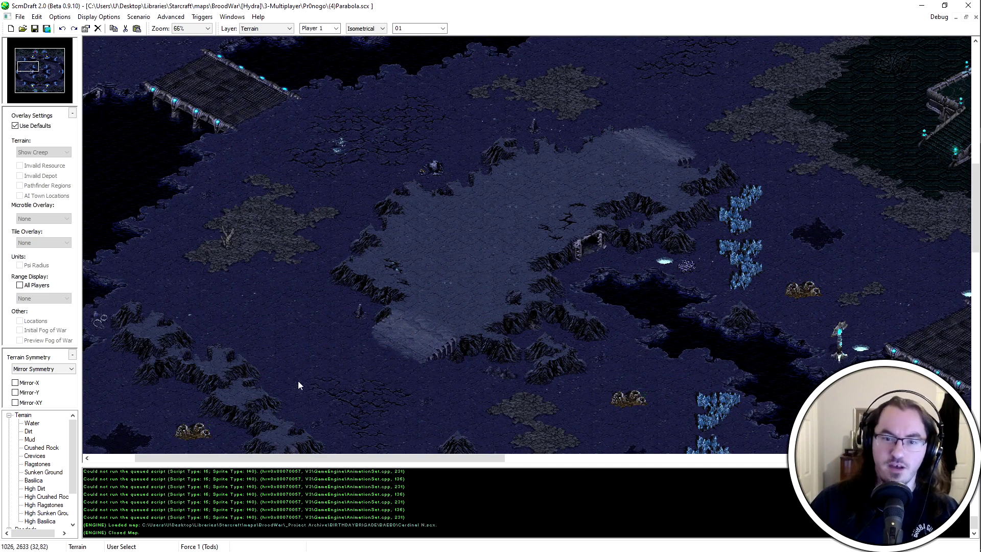
{"action": "middle_click_drag", "start_coordinate": [299, 385], "coordinate": [526, 272]}
{"action": "middle_click_drag", "start_coordinate": [591, 196], "coordinate": [489, 263]}
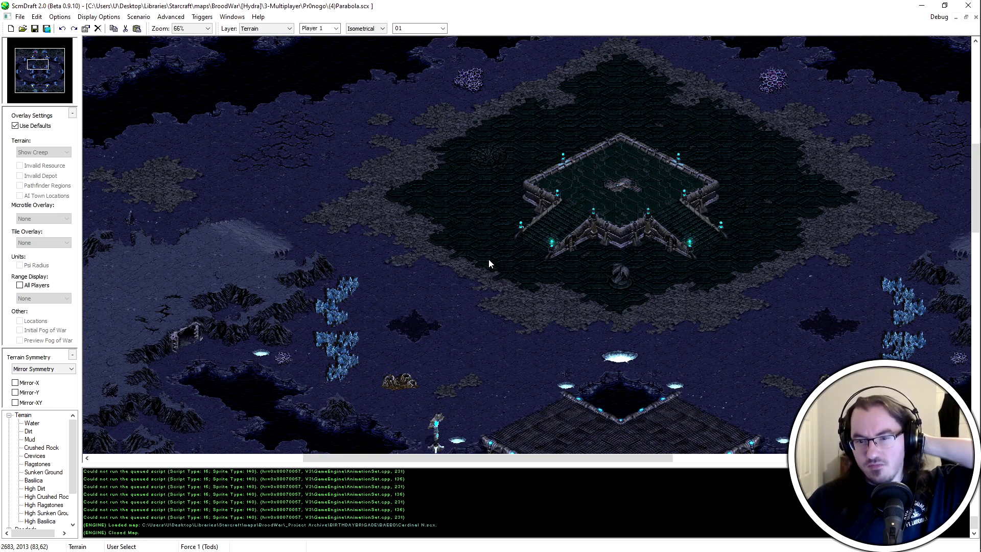
{"action": "middle_click_drag", "start_coordinate": [462, 283], "coordinate": [546, 215]}
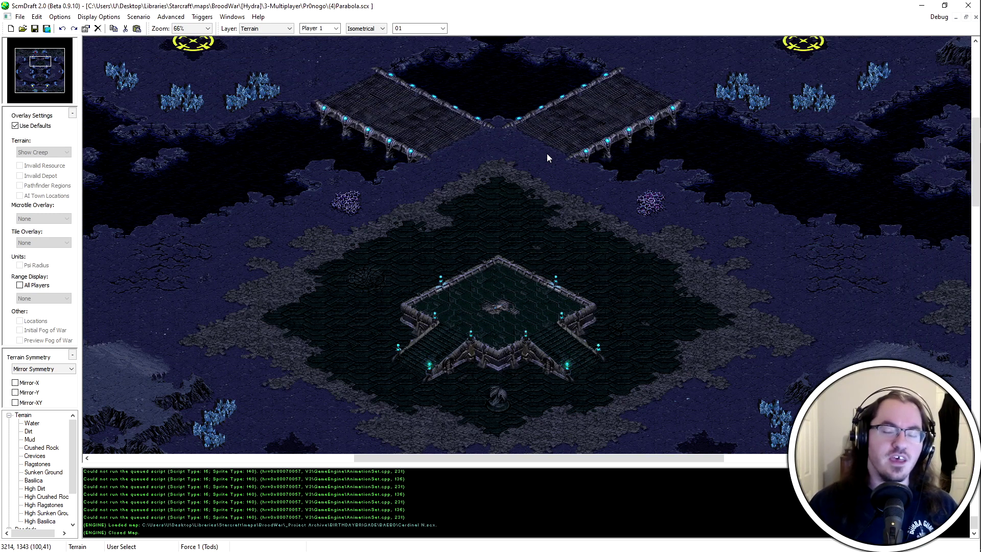
{"action": "middle_click_drag", "start_coordinate": [441, 211], "coordinate": [557, 143]}
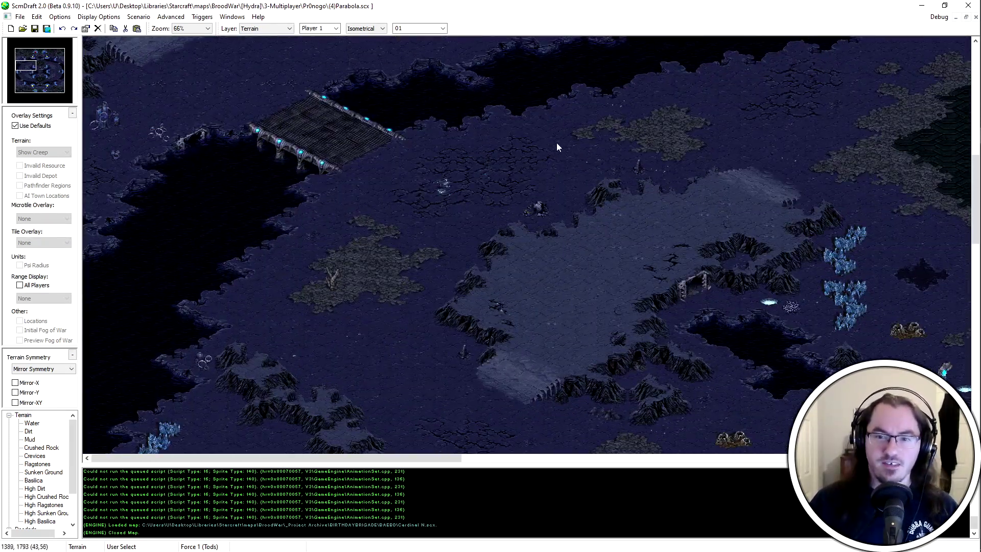
{"action": "middle_click_drag", "start_coordinate": [355, 313], "coordinate": [482, 257]}
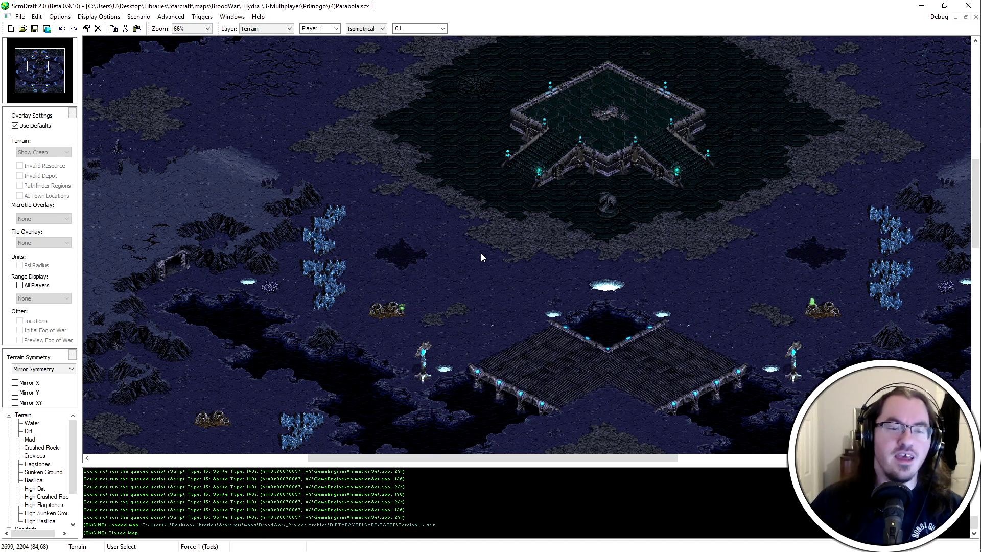
{"action": "middle_click_drag", "start_coordinate": [504, 341], "coordinate": [481, 215]}
{"action": "middle_click_drag", "start_coordinate": [520, 241], "coordinate": [392, 136]}
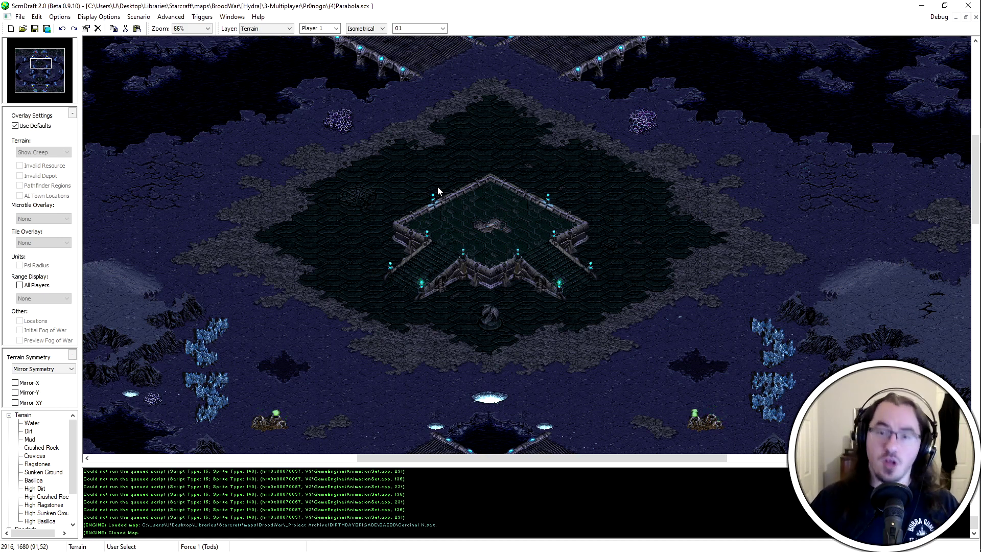
Mark the whole dark diamond-shaped terrain around the northern platform with a selection box and clear it
{"action": "key", "text": "Down"}
{"action": "key", "text": "Left"}
{"action": "key", "text": "Down"}
{"action": "key", "text": "Right"}
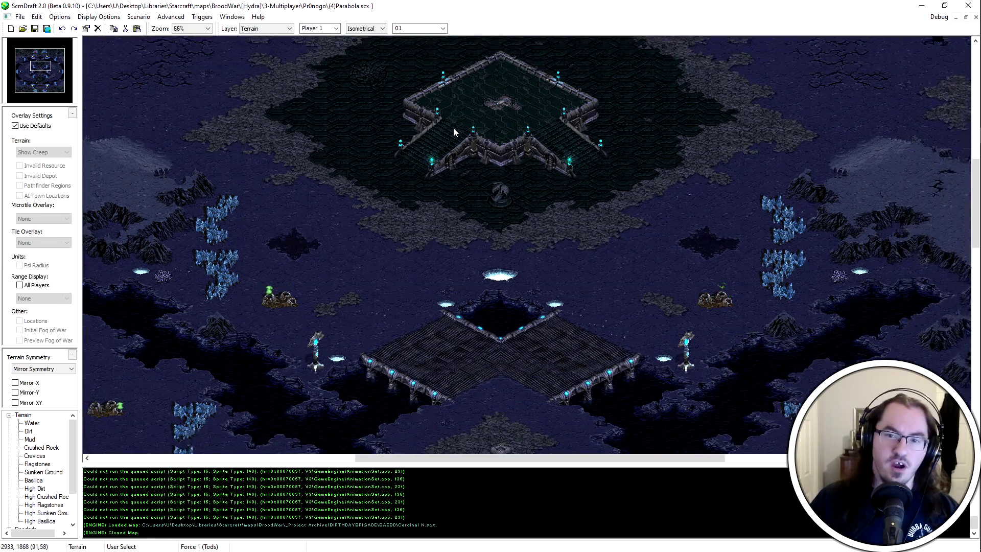
{"action": "key", "text": "Up"}
{"action": "key", "text": "Right"}
{"action": "left_click_drag", "start_coordinate": [221, 66], "coordinate": [713, 364]}
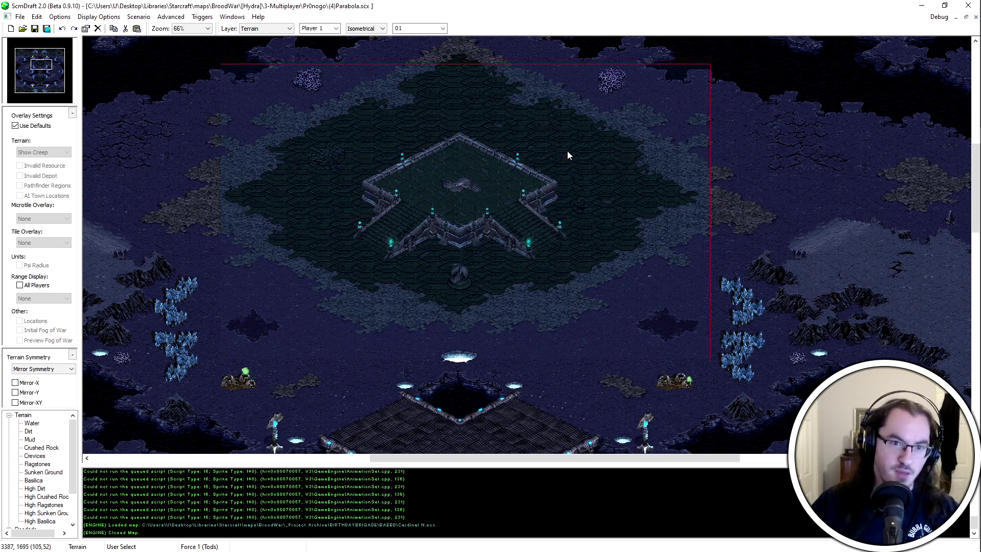
{"action": "left_click", "coordinate": [334, 229]}
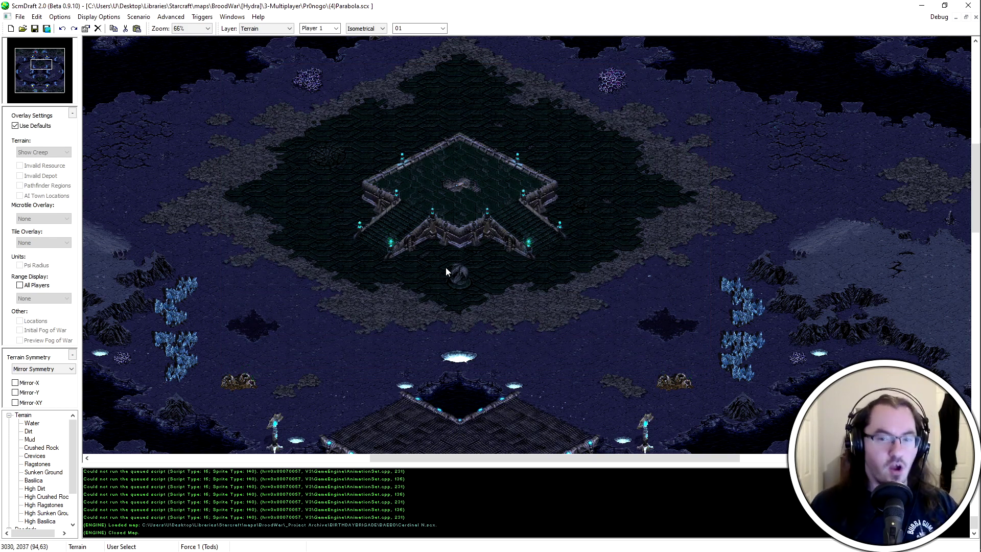
Mark the matching diamond-shaped terrain around the southern platform with a selection box and compare it with the northern one
{"action": "middle_click_drag", "start_coordinate": [430, 402], "coordinate": [504, 291]}
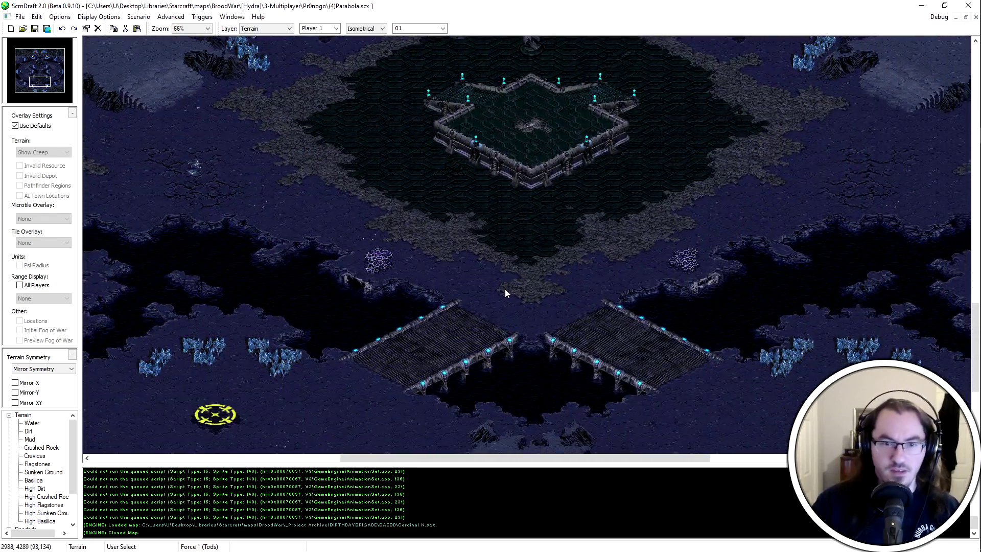
{"action": "middle_click_drag", "start_coordinate": [510, 294], "coordinate": [470, 265]}
{"action": "left_click_drag", "start_coordinate": [206, 72], "coordinate": [767, 398]}
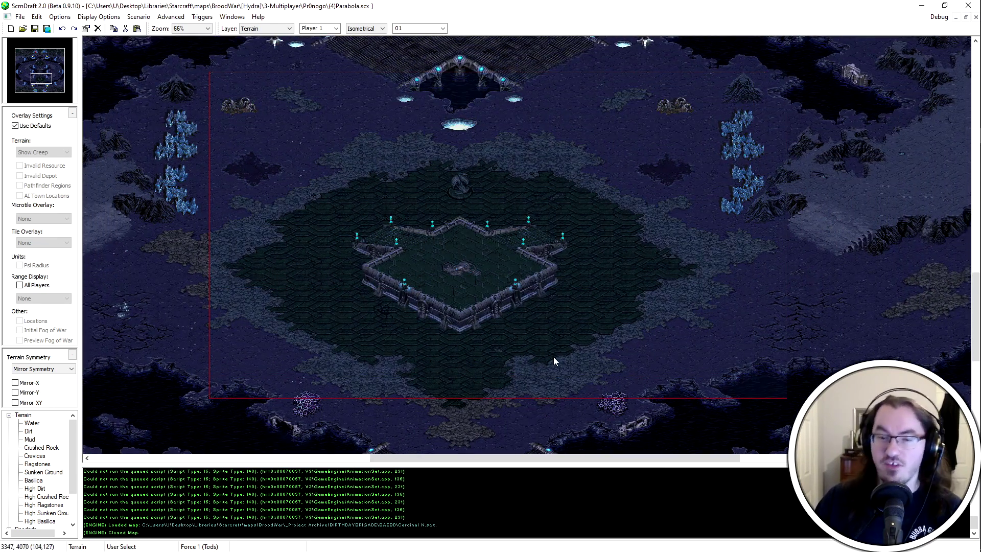
{"action": "middle_click_drag", "start_coordinate": [442, 355], "coordinate": [509, 317]}
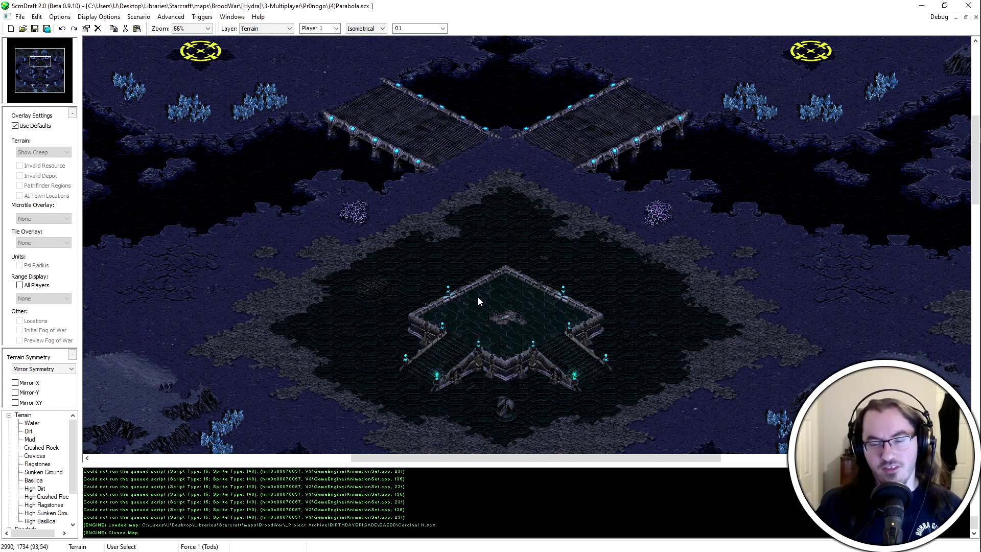
Examine the northern platform's diamond terrain and how it connects to its northern bridges and the central bridges at 66% zoom
{"action": "middle_click_drag", "start_coordinate": [504, 228], "coordinate": [564, 303]}
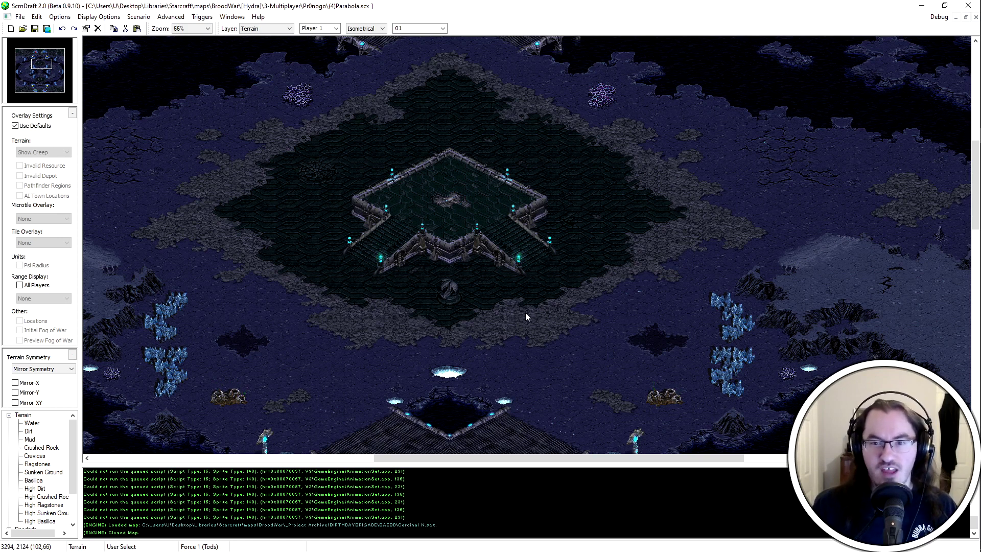
{"action": "scroll", "coordinate": [527, 317], "scroll_direction": "down", "scroll_amount": 5}
{"action": "scroll", "coordinate": [538, 348], "scroll_direction": "down", "scroll_amount": 4}
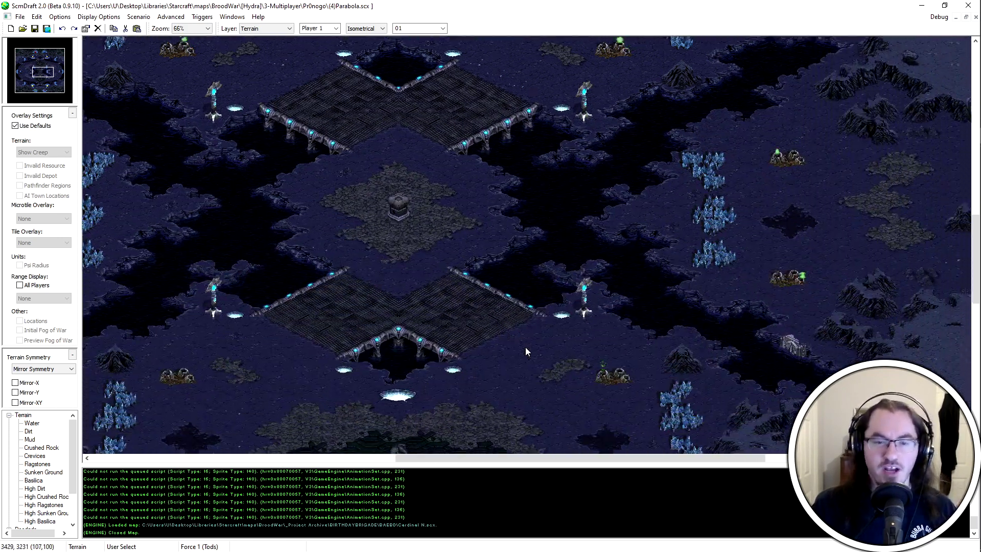
{"action": "middle_click_drag", "start_coordinate": [464, 358], "coordinate": [472, 226]}
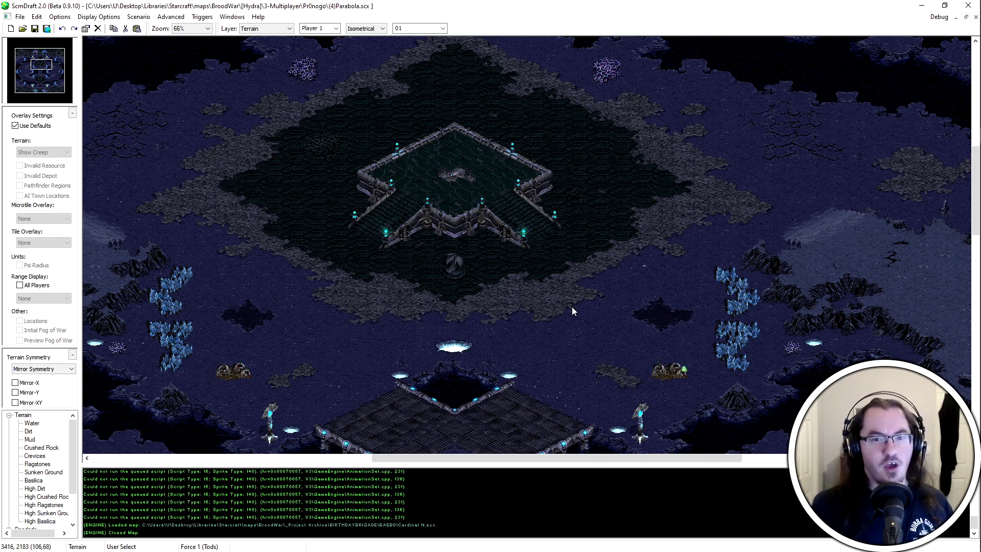
{"action": "scroll", "coordinate": [511, 250], "scroll_direction": "up", "scroll_amount": 5}
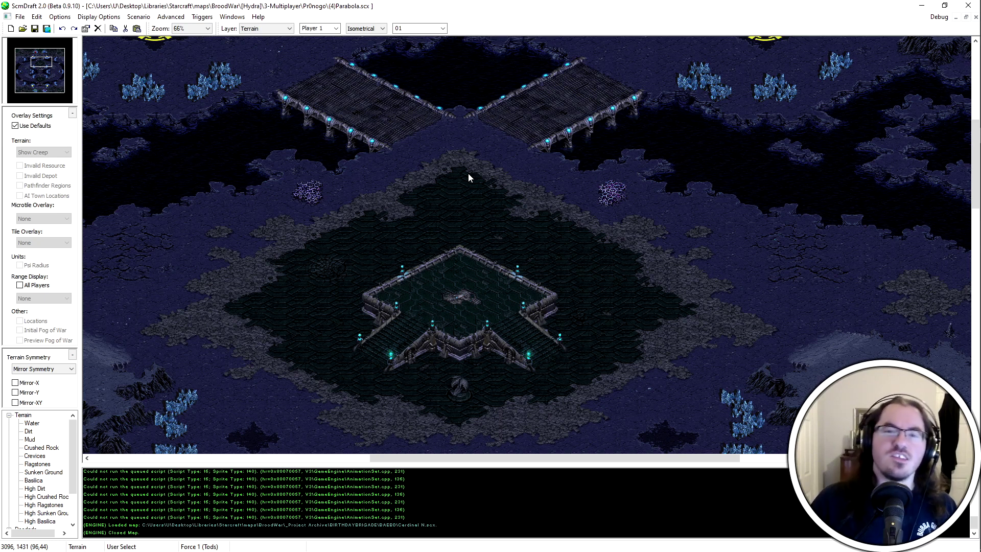
{"action": "middle_click_drag", "start_coordinate": [478, 164], "coordinate": [461, 283]}
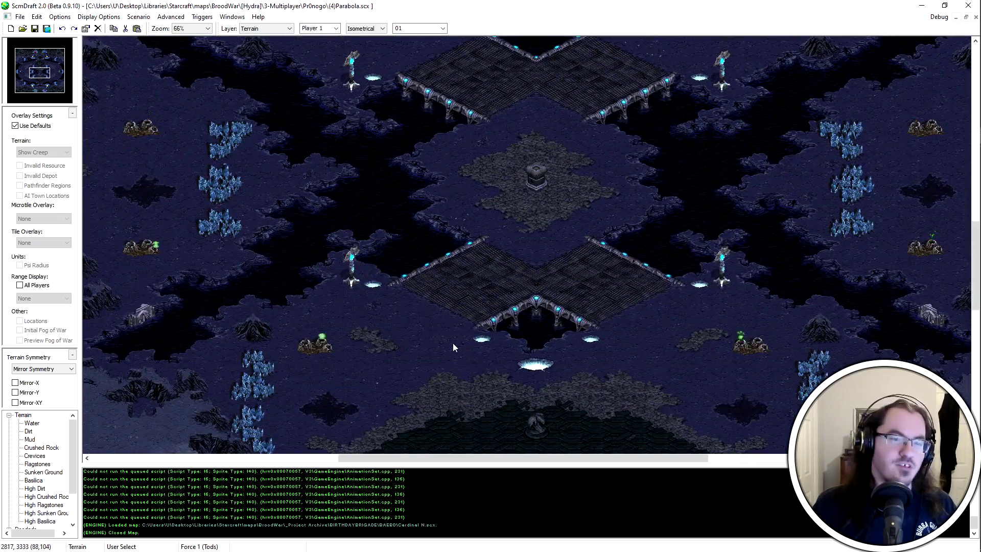
{"action": "middle_click_drag", "start_coordinate": [453, 342], "coordinate": [502, 245]}
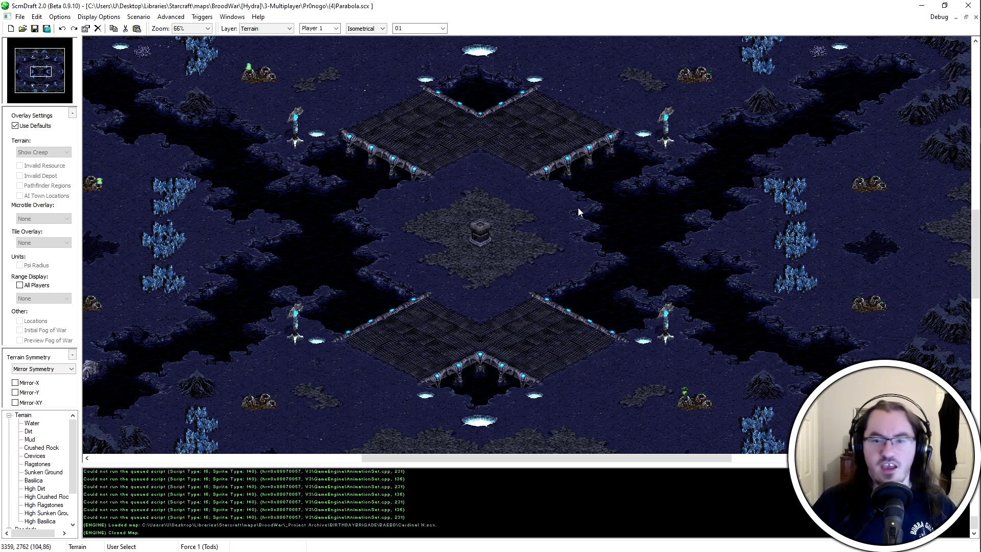
Examine the central island and the paired bridges above and below it, including the approaches from both sides
{"action": "middle_click_drag", "start_coordinate": [567, 246], "coordinate": [603, 281]}
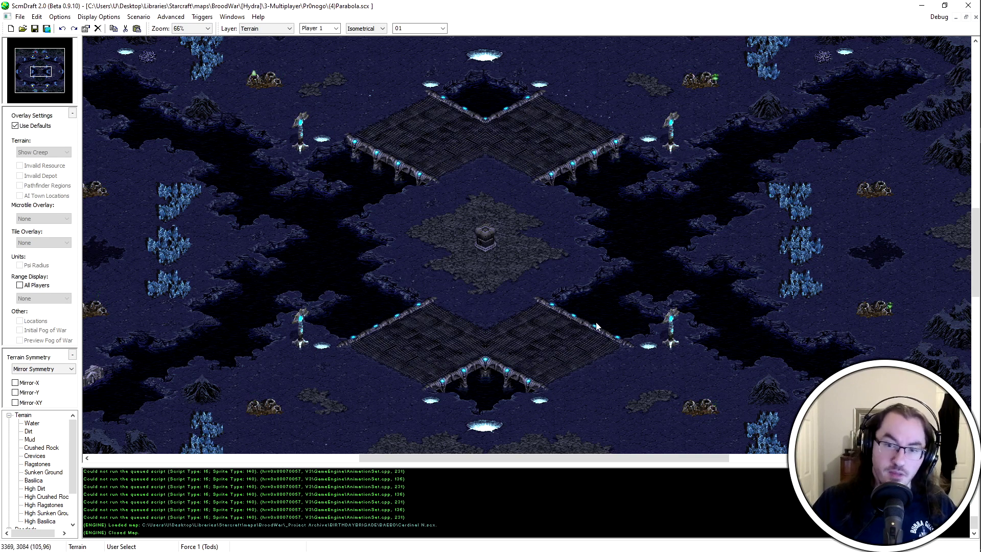
{"action": "mouse_move", "coordinate": [515, 277]}
{"action": "middle_mouse_down"}
{"action": "mouse_move", "coordinate": [551, 262]}
{"action": "mouse_move", "coordinate": [529, 284]}
{"action": "middle_mouse_up"}
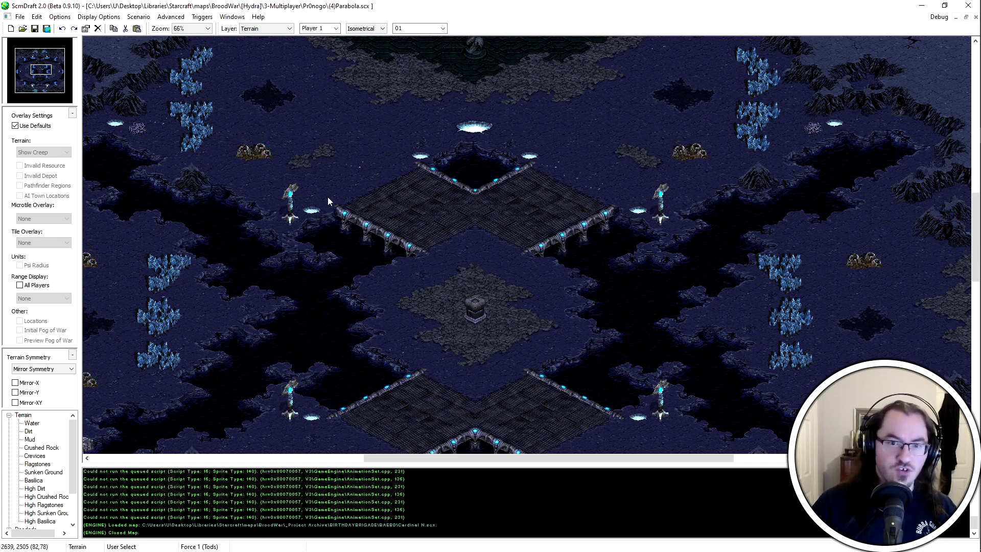
{"action": "scroll", "coordinate": [449, 330], "scroll_direction": "down", "scroll_amount": 3}
{"action": "scroll", "coordinate": [502, 183], "scroll_direction": "up", "scroll_amount": 3}
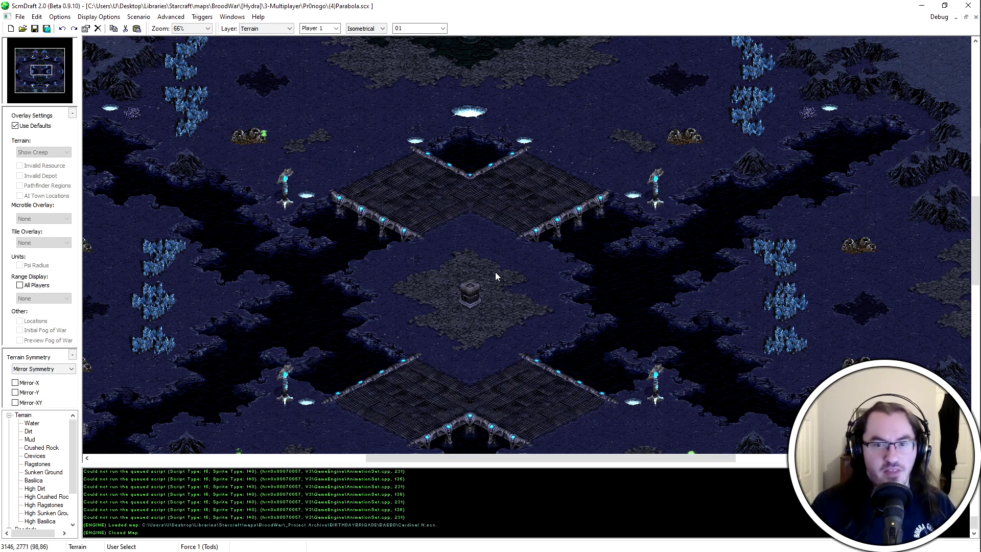
{"action": "middle_click_drag", "start_coordinate": [486, 249], "coordinate": [525, 396]}
{"action": "middle_click_drag", "start_coordinate": [439, 323], "coordinate": [511, 38]}
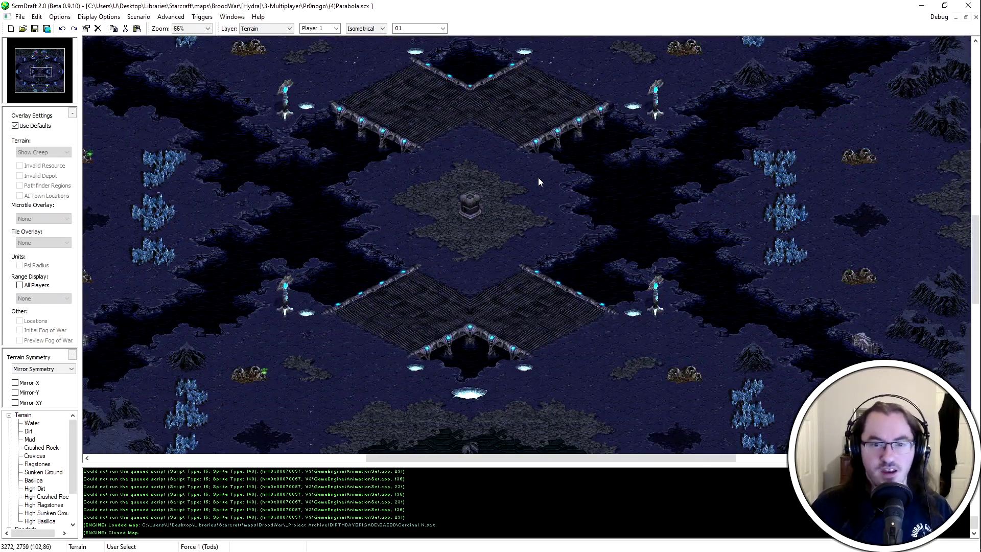
{"action": "middle_click_drag", "start_coordinate": [539, 182], "coordinate": [512, 207]}
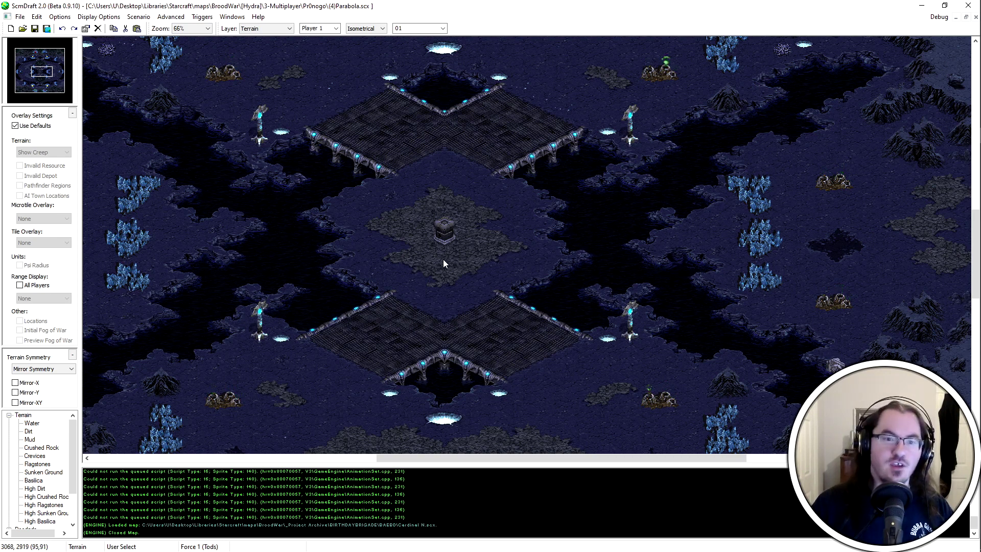
View the map at 25% zoom, mark the central island and its bridges with a selection box, and clear the selection
{"action": "scroll", "coordinate": [460, 261], "scroll_direction": "down", "scroll_amount": 3}
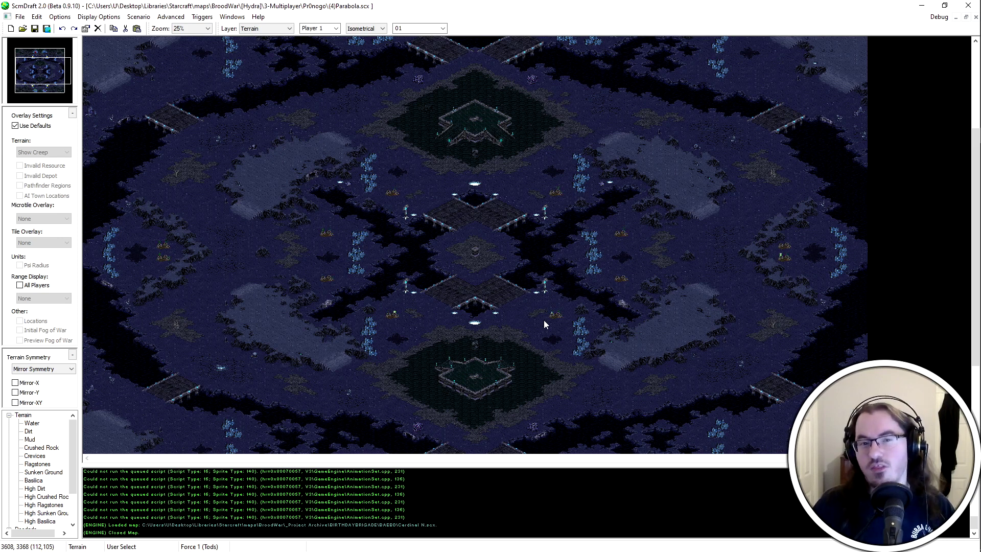
{"action": "left_click_drag", "start_coordinate": [395, 327], "coordinate": [524, 219]}
{"action": "left_click", "coordinate": [460, 284]}
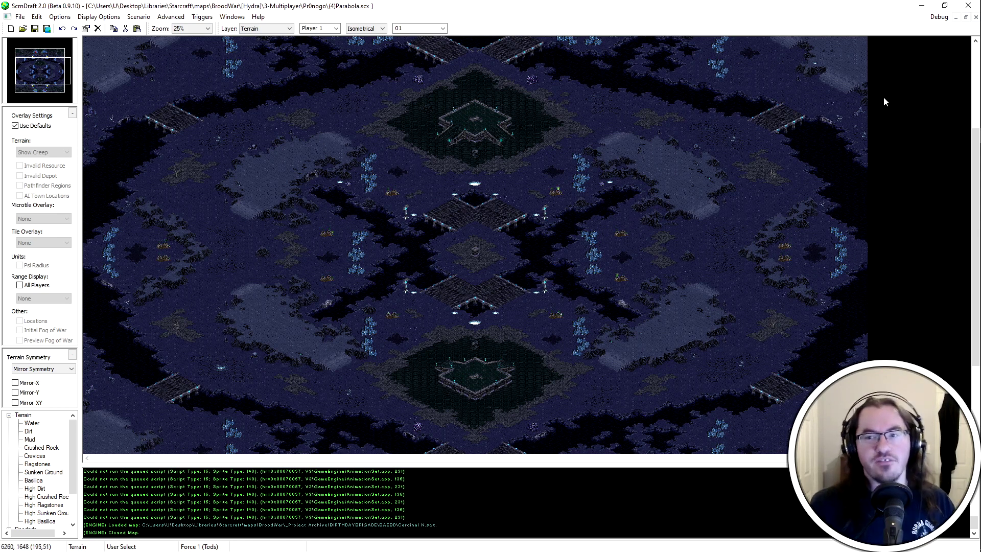
Close the Parabola map and switch to the browser with the Mapping Starter Guide page
{"action": "left_click", "coordinate": [976, 17]}
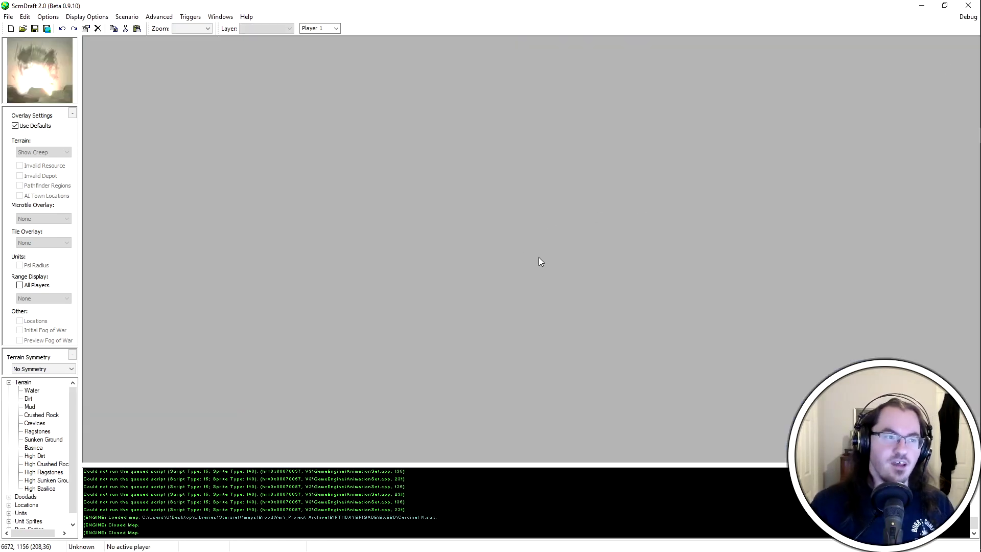
{"action": "key", "text": "alt+Tab"}
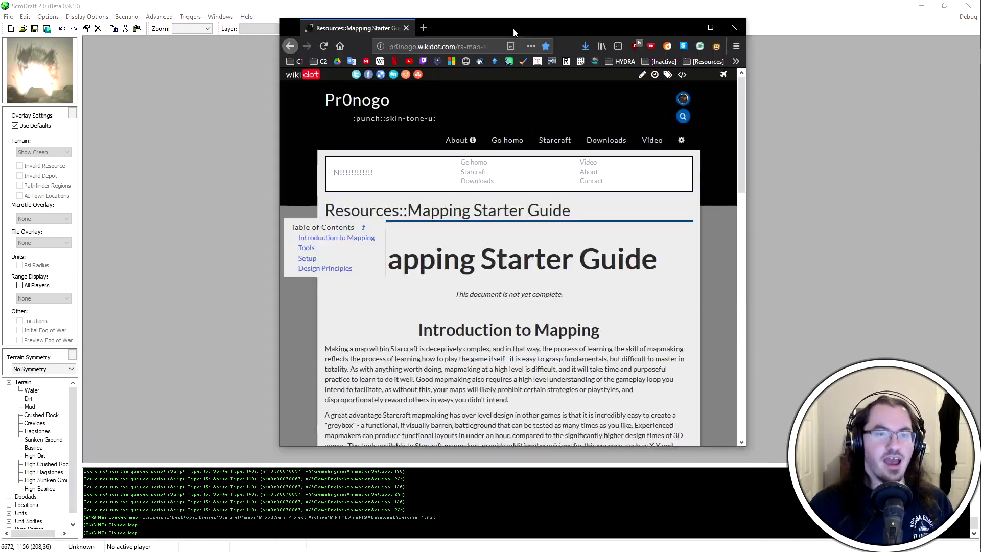
Look through the Mapping Starter Guide from the introduction through the Tools, Setup and Design Principles sections
{"action": "scroll", "coordinate": [516, 170], "scroll_direction": "down", "scroll_amount": 3}
{"action": "scroll", "coordinate": [558, 242], "scroll_direction": "up", "scroll_amount": 3}
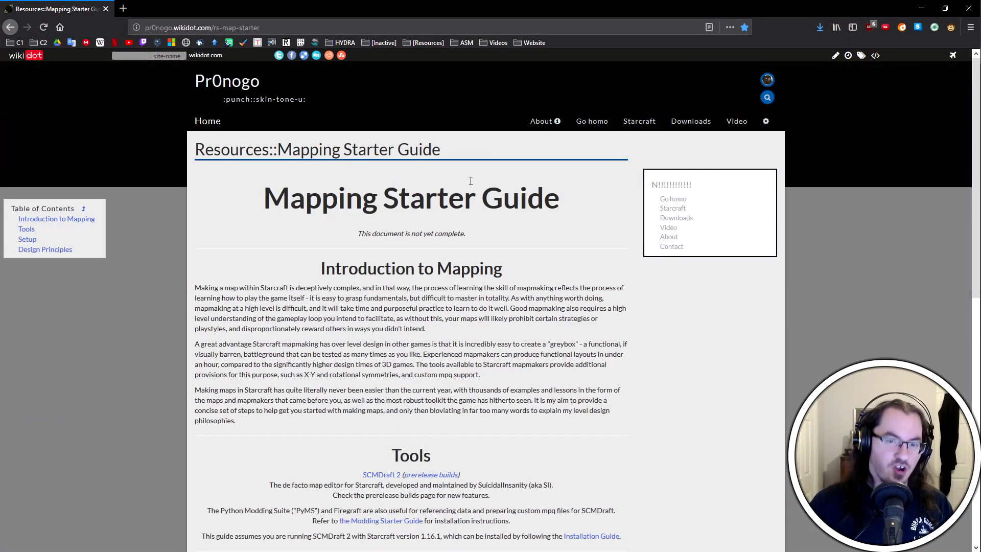
{"action": "left_click_drag", "start_coordinate": [265, 200], "coordinate": [533, 200]}
{"action": "left_click", "coordinate": [559, 308]}
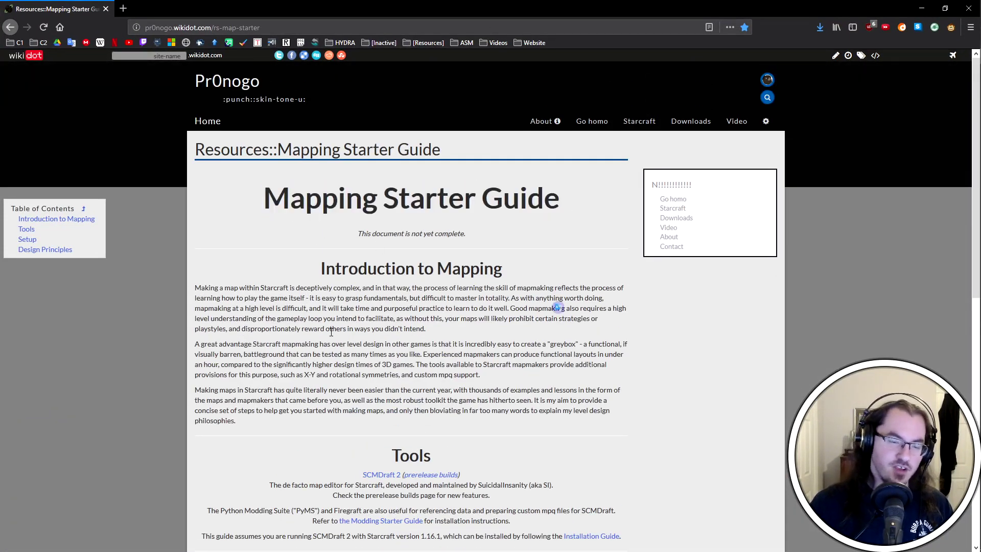
{"action": "scroll", "coordinate": [543, 281], "scroll_direction": "down", "scroll_amount": 3}
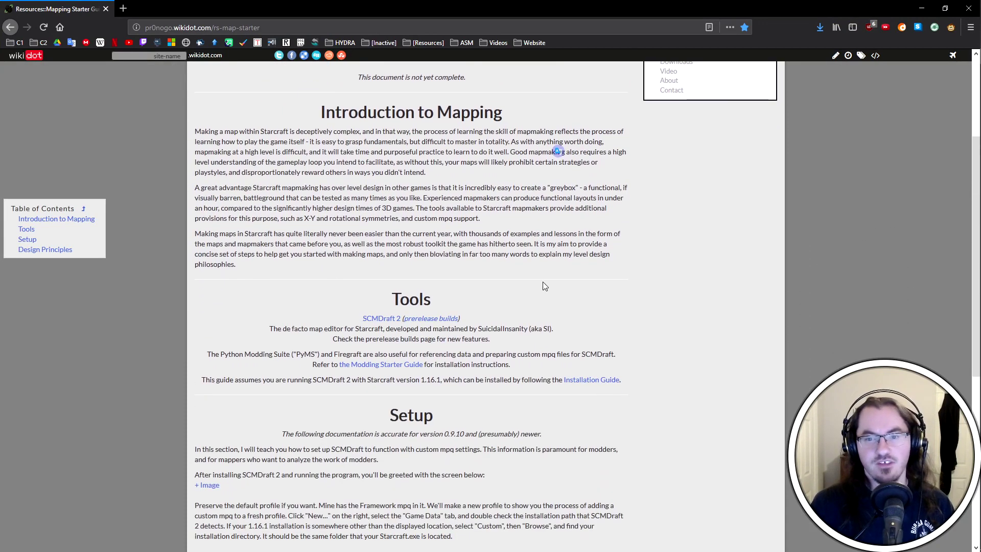
{"action": "scroll", "coordinate": [462, 300], "scroll_direction": "down", "scroll_amount": 5}
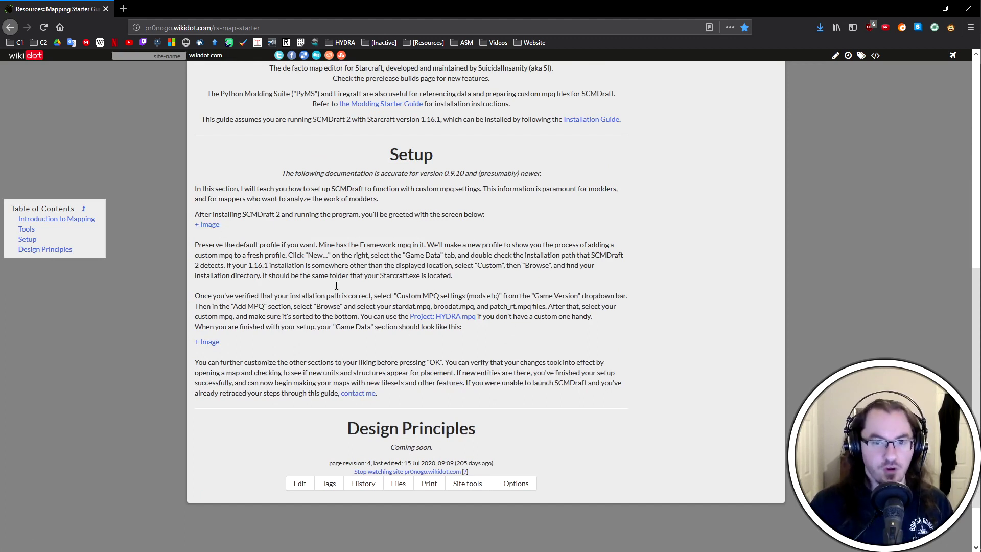
{"action": "scroll", "coordinate": [658, 351], "scroll_direction": "up", "scroll_amount": 1}
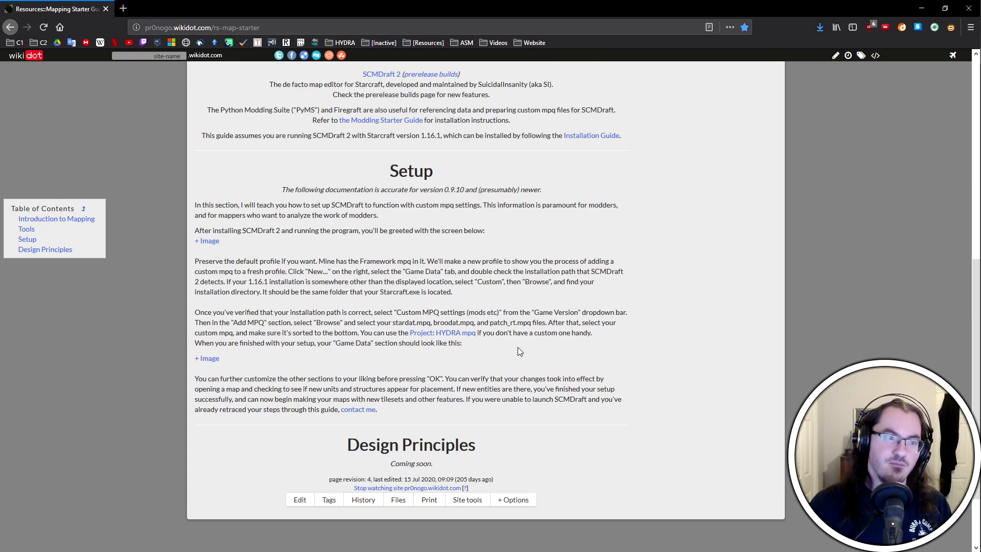
Launch another ScmDraft 2 instance with the HYDRA profile and minimize its window
{"action": "right_click", "coordinate": [955, 135]}
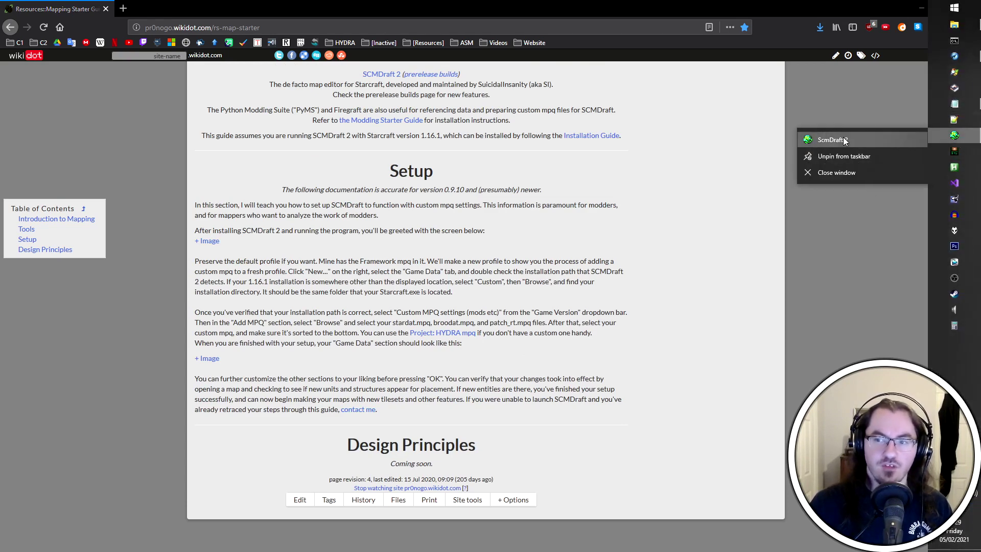
{"action": "left_click", "coordinate": [832, 140]}
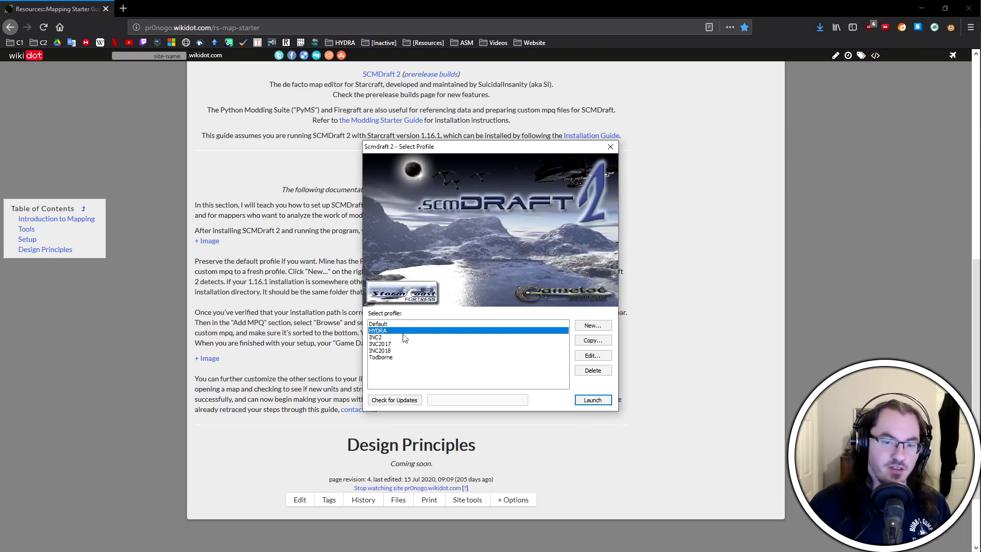
{"action": "left_click", "coordinate": [593, 401]}
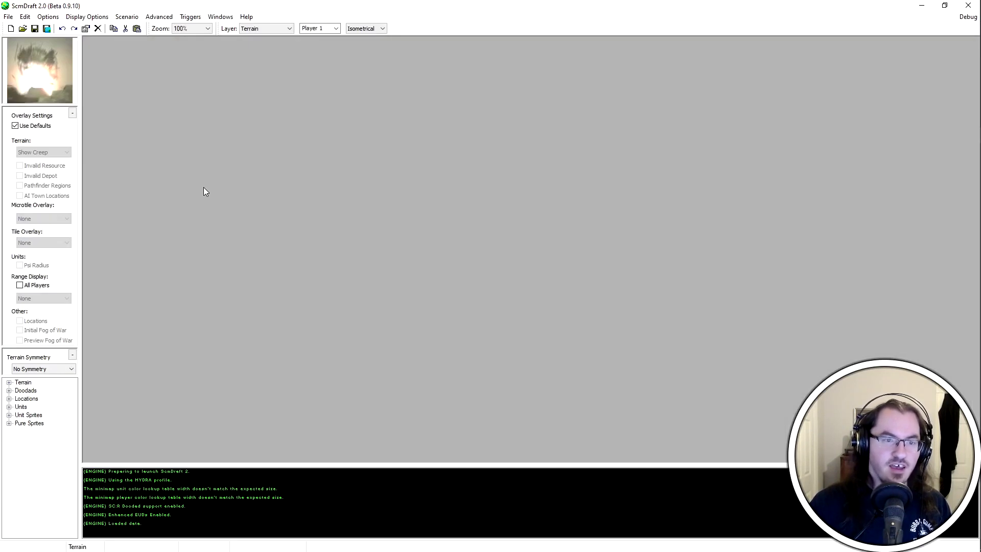
{"action": "left_click", "coordinate": [922, 6]}
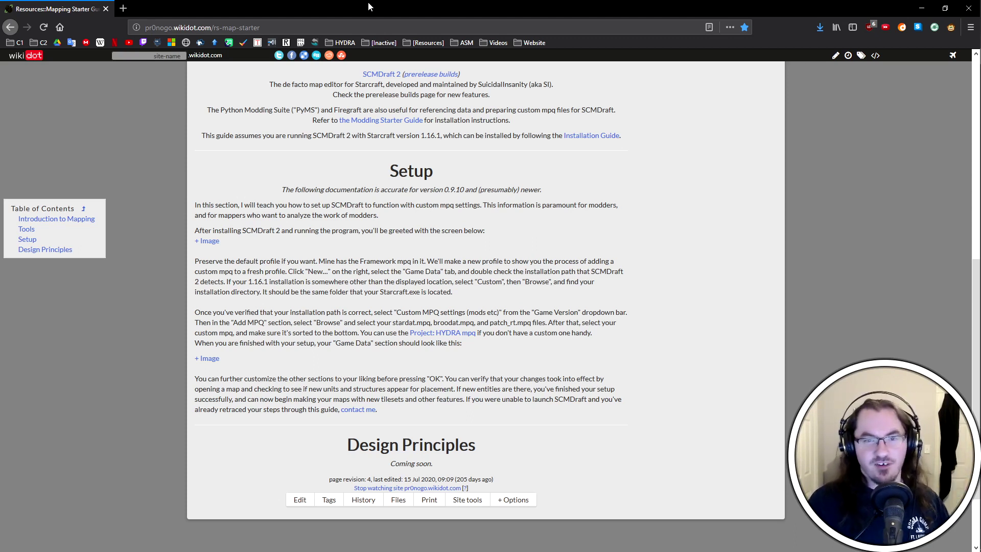
Move the browser window off this screen and return to the empty ScmDraft editor
{"action": "left_click_drag", "start_coordinate": [369, 5], "coordinate": [0, 46]}
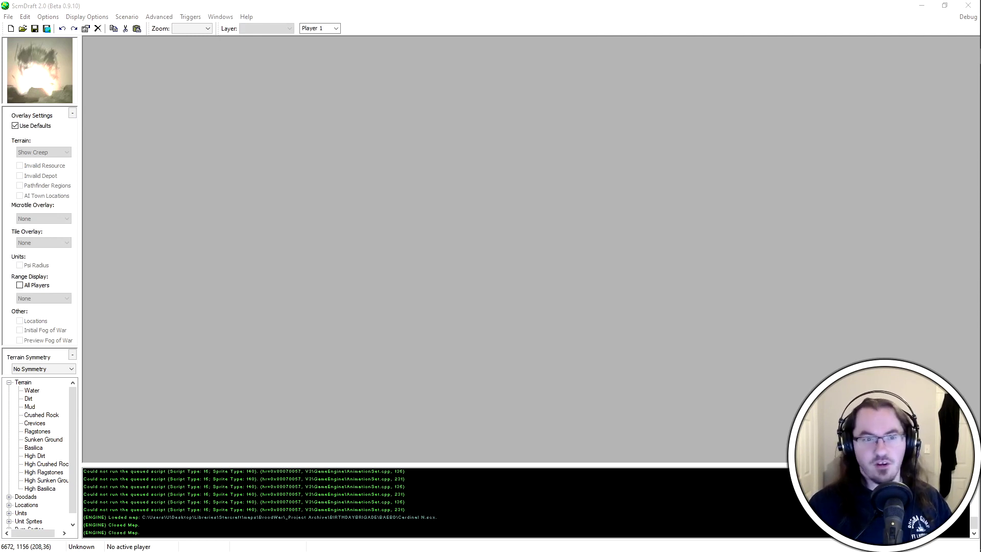
{"action": "left_click_drag", "start_coordinate": [0, 212], "coordinate": [0, 215]}
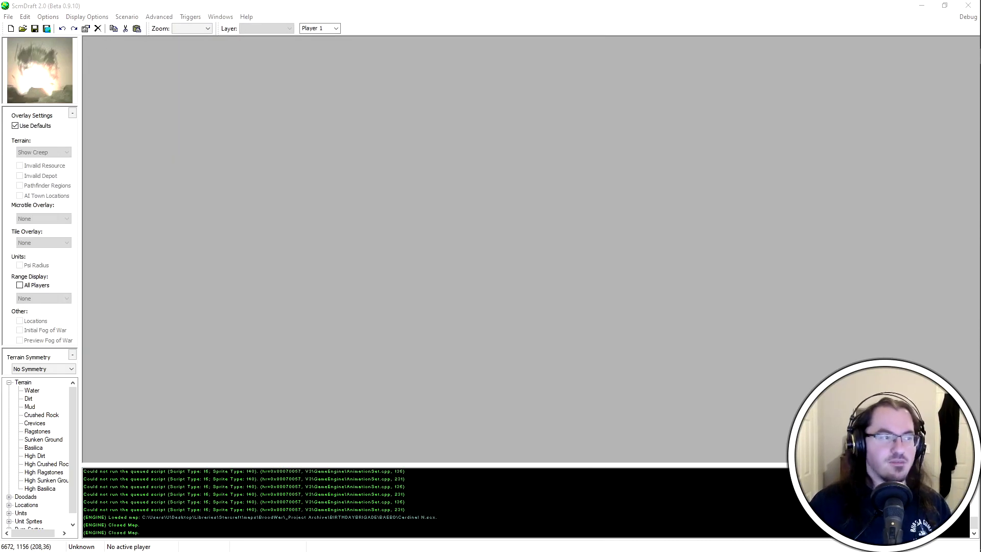
{"action": "left_click", "coordinate": [639, 246]}
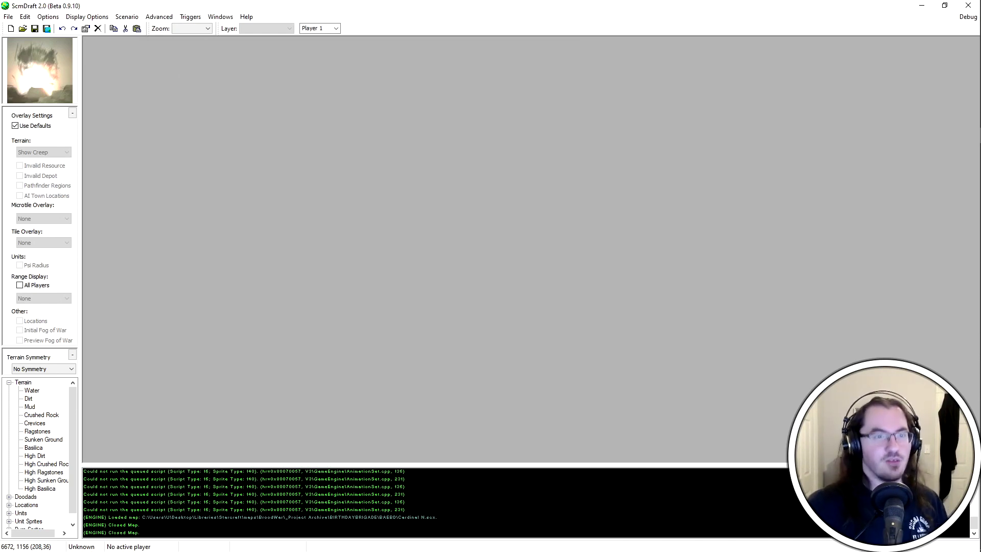
{"action": "left_click", "coordinate": [8, 16]}
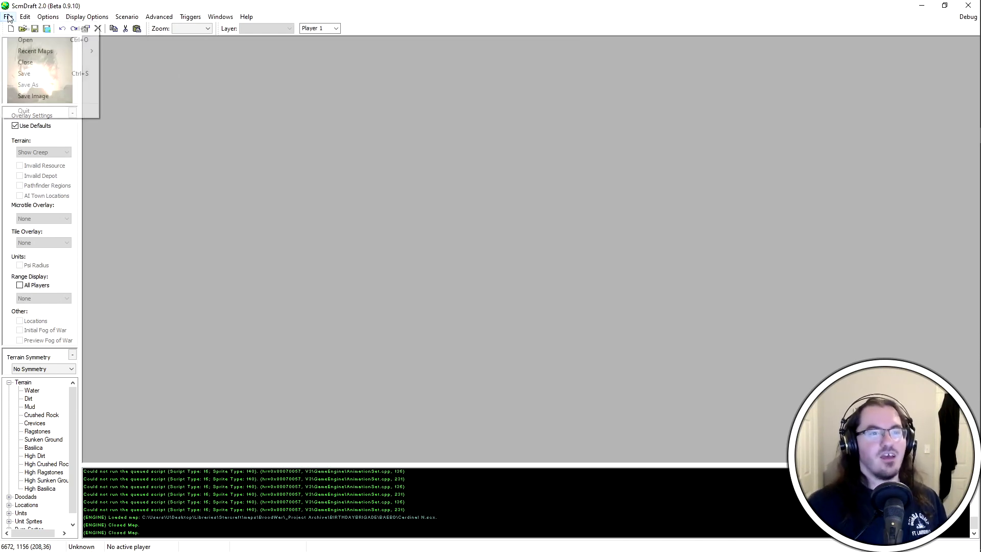
{"action": "left_click", "coordinate": [256, 163]}
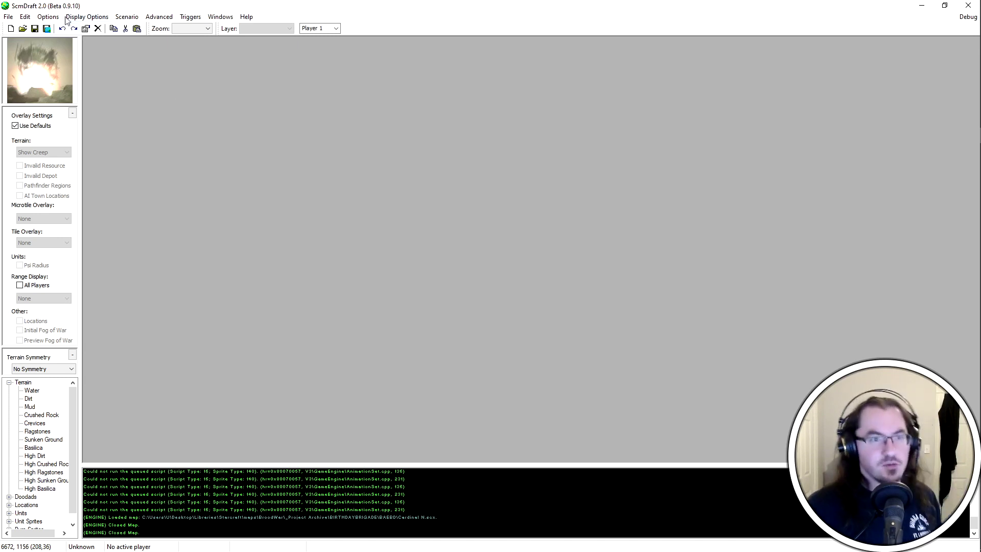
Start a new map and set its default triggers to Melee with observers (6 players)
{"action": "left_click", "coordinate": [11, 29]}
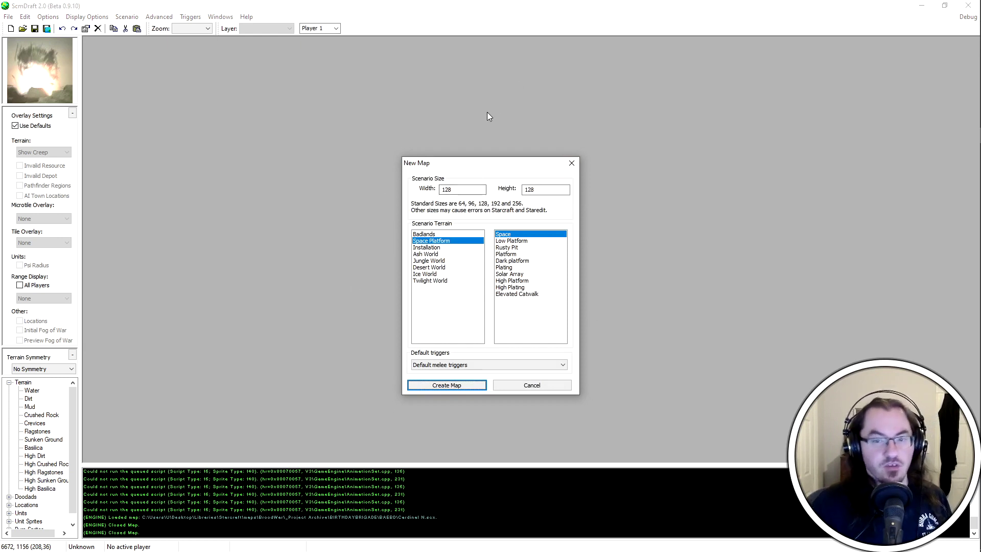
{"action": "left_click", "coordinate": [427, 365]}
{"action": "left_click", "coordinate": [466, 365]}
{"action": "left_click", "coordinate": [485, 364]}
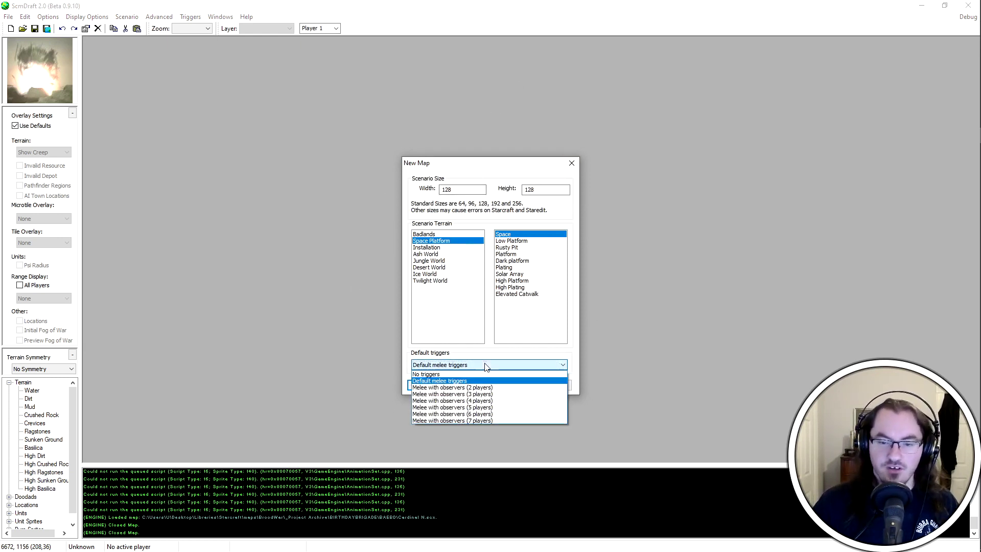
{"action": "left_click", "coordinate": [494, 415]}
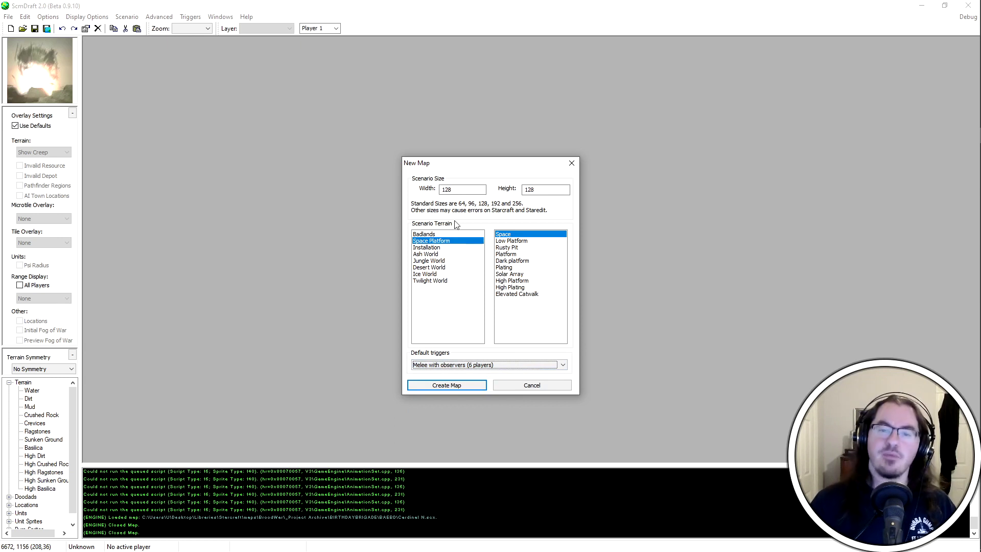
{"action": "left_click", "coordinate": [460, 365]}
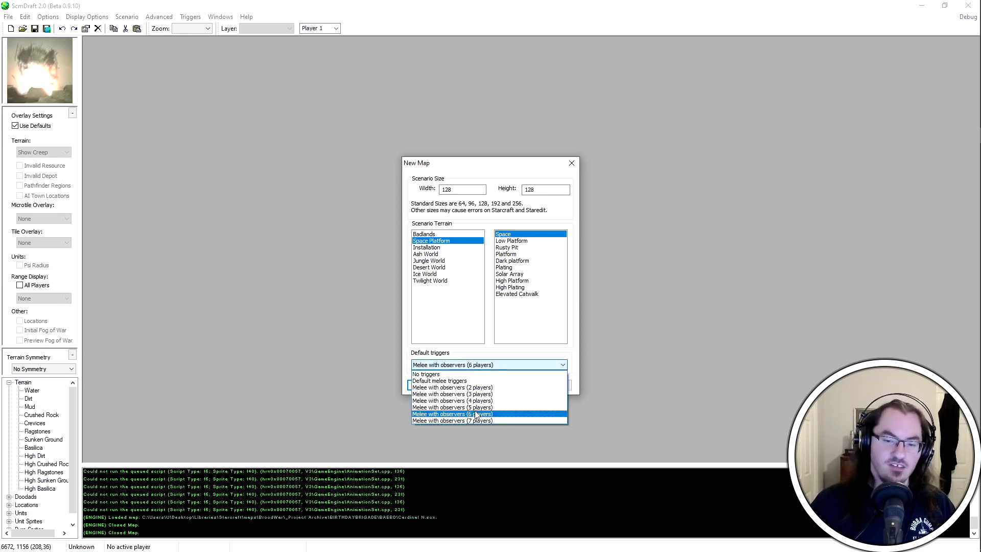
{"action": "left_click", "coordinate": [481, 363]}
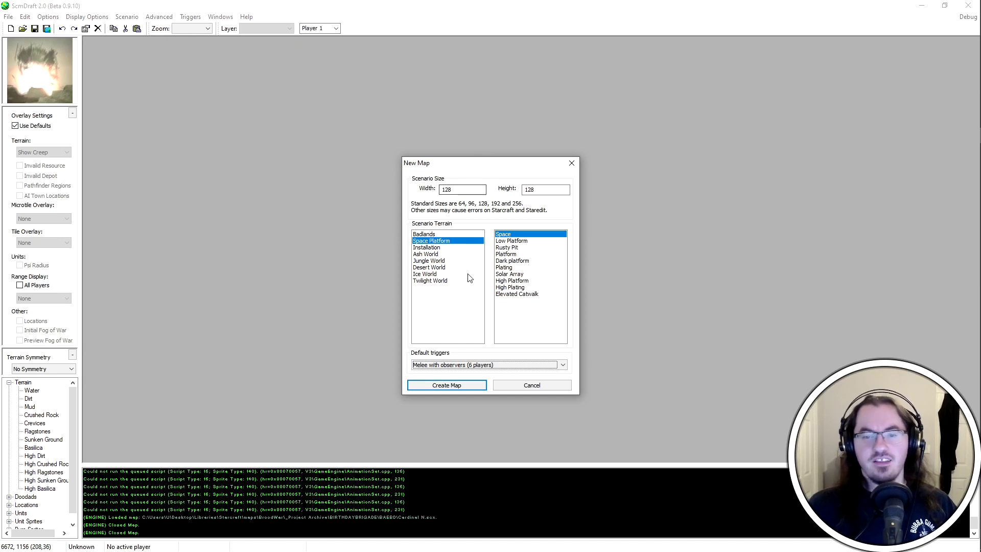
Choose the Jungle World tileset with Dirt as the base terrain and create the 128 by 128 map
{"action": "left_click", "coordinate": [458, 261]}
{"action": "left_click", "coordinate": [440, 241]}
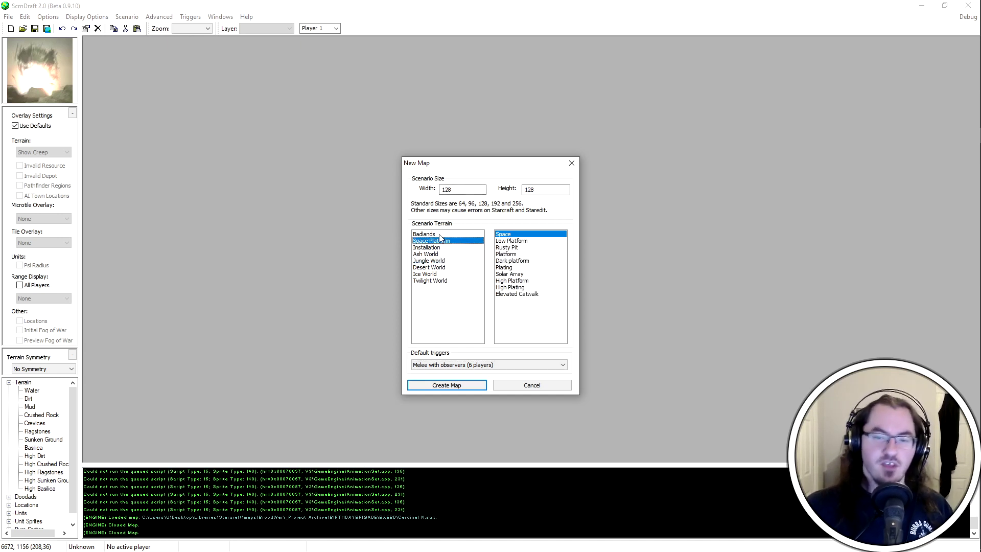
{"action": "left_click", "coordinate": [460, 267]}
{"action": "left_click", "coordinate": [450, 261]}
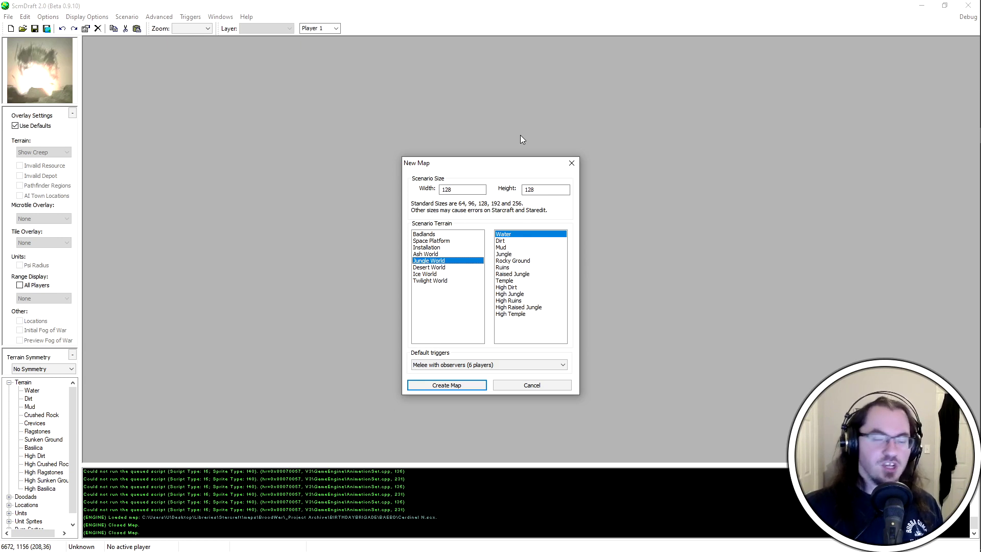
{"action": "left_click", "coordinate": [534, 241]}
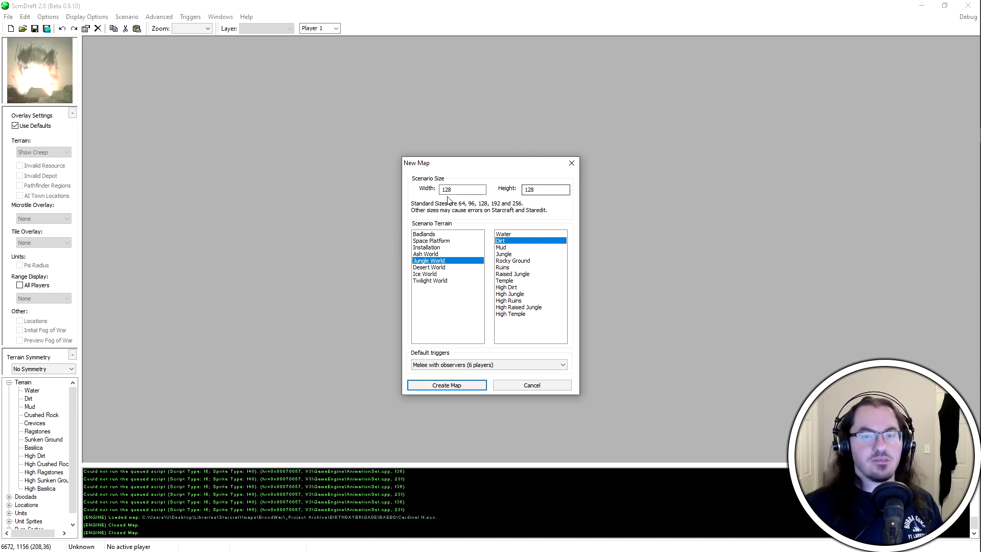
{"action": "left_click", "coordinate": [448, 386]}
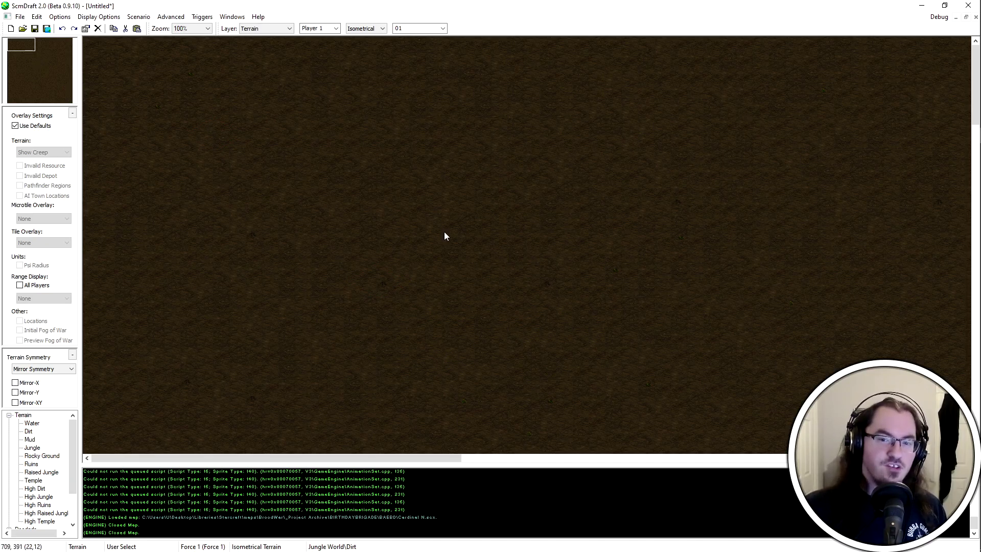
Select Rocky Ground as the isometric terrain brush
{"action": "key", "text": "Right"}
{"action": "key", "text": "Down"}
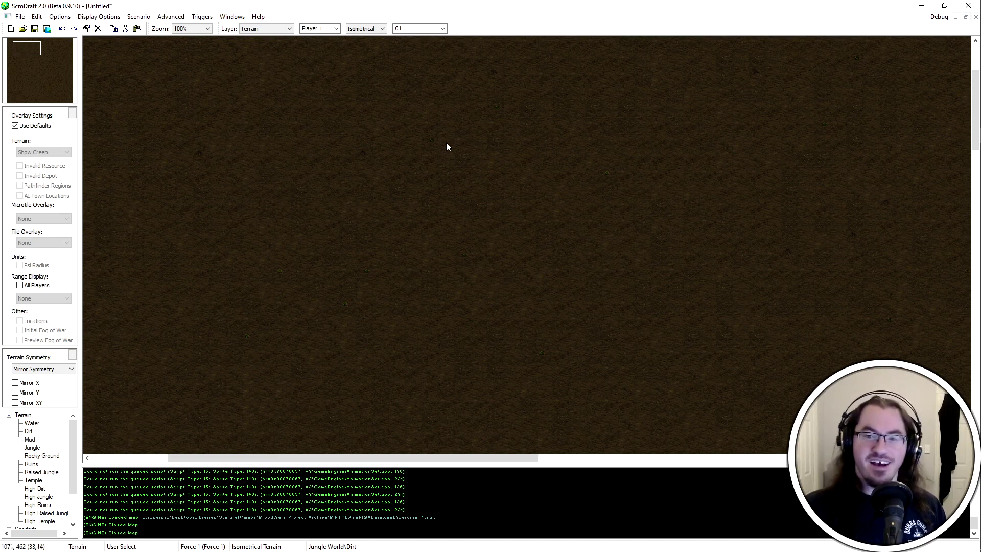
{"action": "left_click", "coordinate": [33, 458]}
{"action": "left_click", "coordinate": [28, 432]}
{"action": "right_click", "coordinate": [365, 358]}
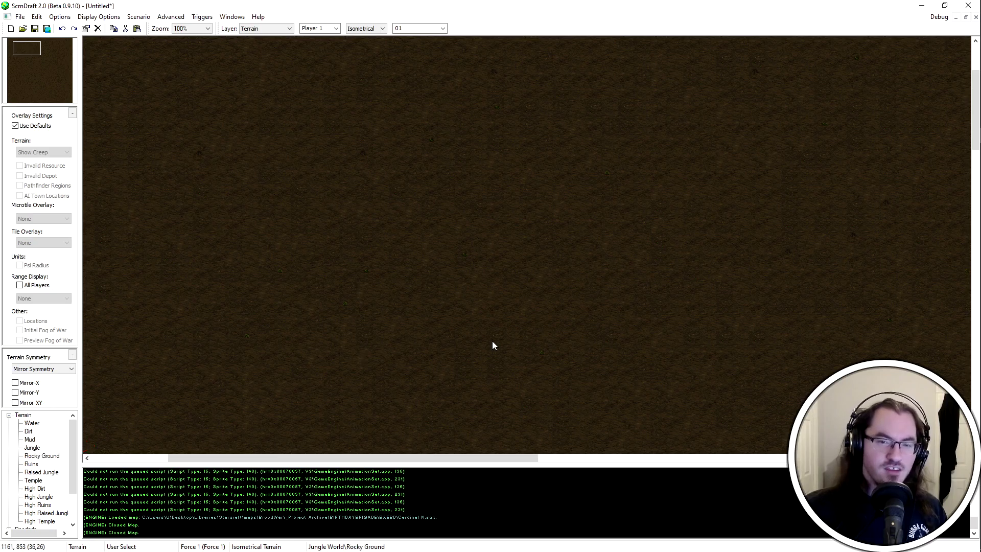
{"action": "middle_click_drag", "start_coordinate": [493, 342], "coordinate": [332, 246]}
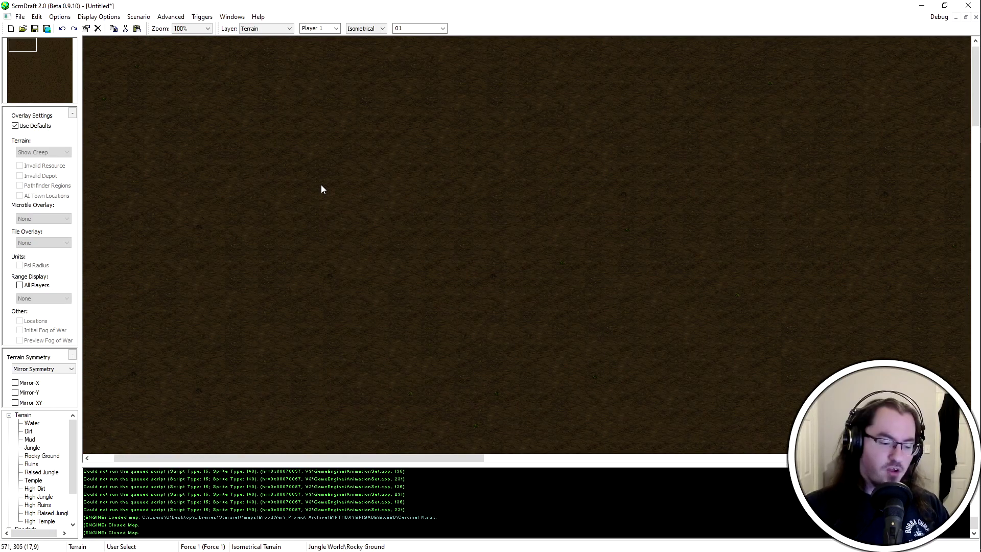
Zoom the map out to 25% and look over its full extent from top to bottom
{"action": "scroll", "coordinate": [321, 185], "scroll_direction": "down", "scroll_amount": 1, "text": "ctrl"}
{"action": "scroll", "coordinate": [201, 32], "scroll_direction": "down", "scroll_amount": 1}
{"action": "scroll", "coordinate": [199, 31], "scroll_direction": "up", "scroll_amount": 2}
{"action": "scroll", "coordinate": [195, 29], "scroll_direction": "down", "scroll_amount": 4}
{"action": "scroll", "coordinate": [352, 306], "scroll_direction": "down", "scroll_amount": 2}
{"action": "scroll", "coordinate": [344, 394], "scroll_direction": "up", "scroll_amount": 4, "text": "ctrl"}
{"action": "scroll", "coordinate": [351, 341], "scroll_direction": "down", "scroll_amount": 4, "text": "ctrl"}
{"action": "left_click_drag", "start_coordinate": [30, 57], "coordinate": [28, 94]}
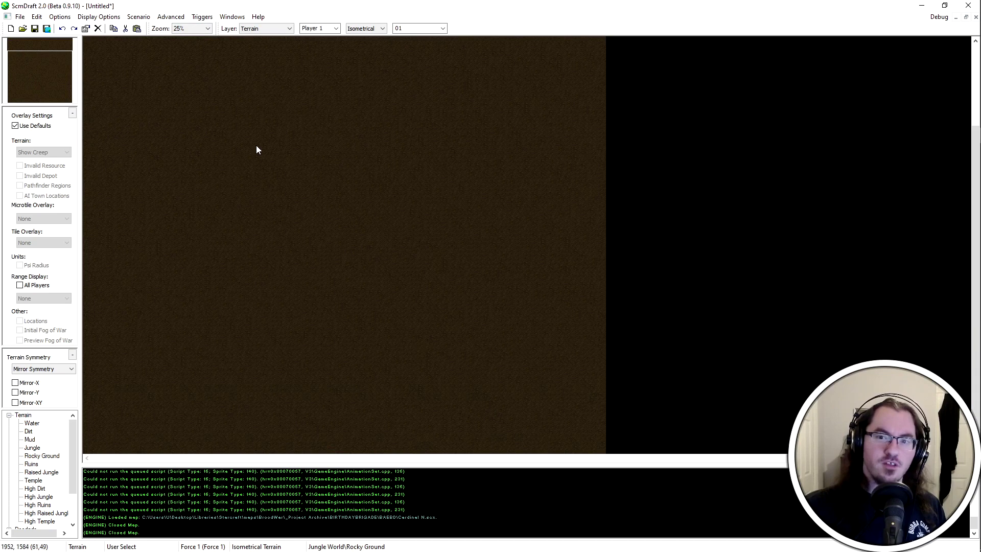
{"action": "left_click_drag", "start_coordinate": [41, 138], "coordinate": [33, 43]}
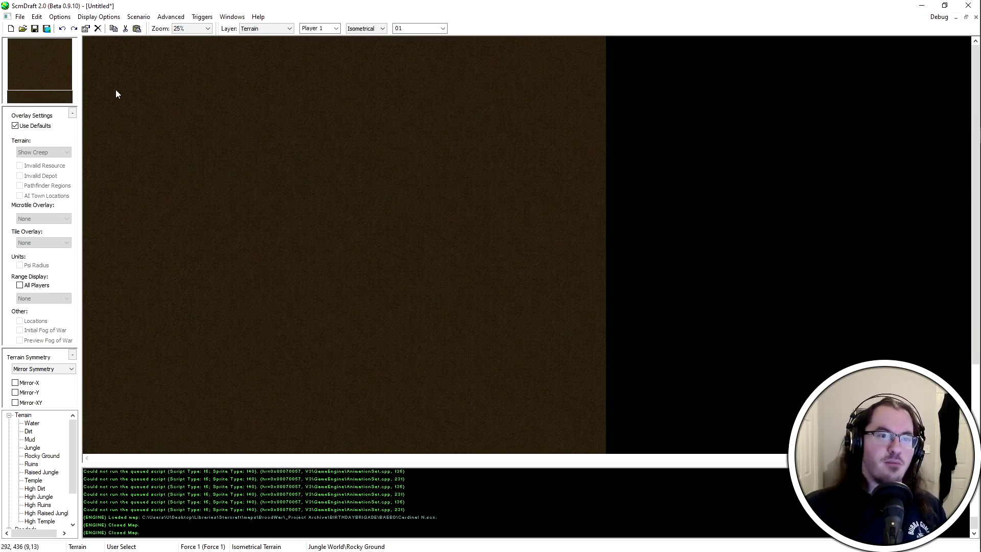
{"action": "left_click_drag", "start_coordinate": [30, 87], "coordinate": [42, 41]}
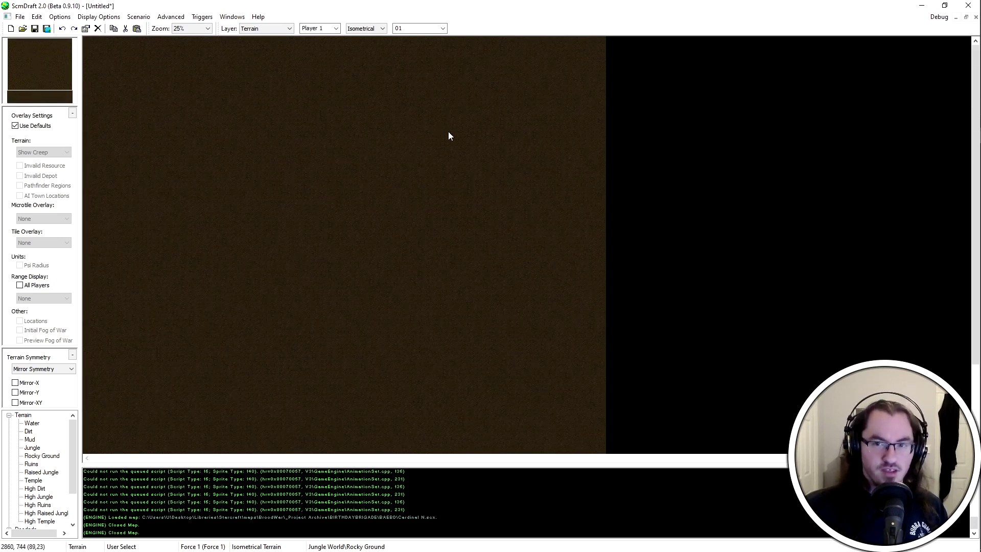
{"action": "scroll", "coordinate": [449, 136], "scroll_direction": "down", "scroll_amount": 3}
{"action": "scroll", "coordinate": [516, 434], "scroll_direction": "down", "scroll_amount": 5}
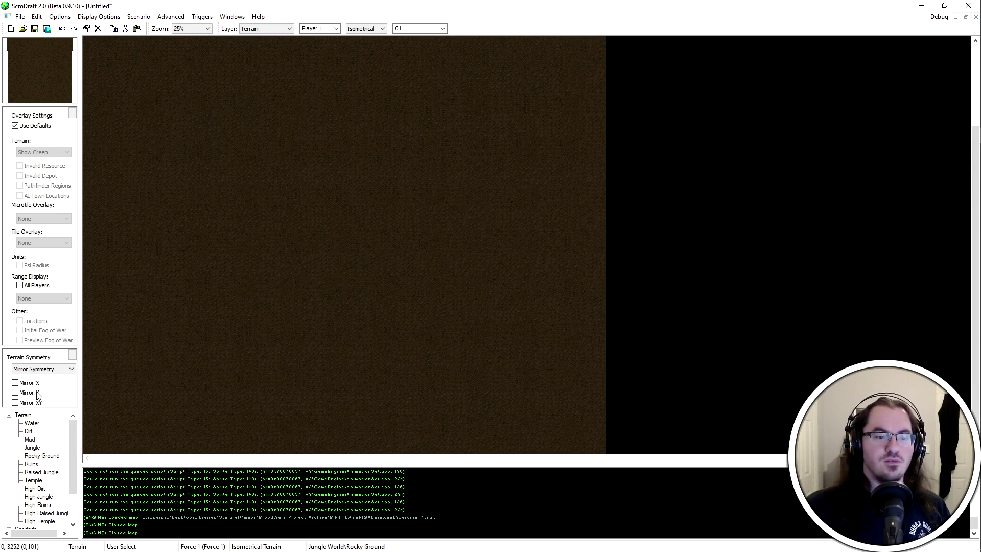
Review the terrain symmetry modes, keep Mirror Symmetry and enable Mirror-X
{"action": "left_click", "coordinate": [44, 369]}
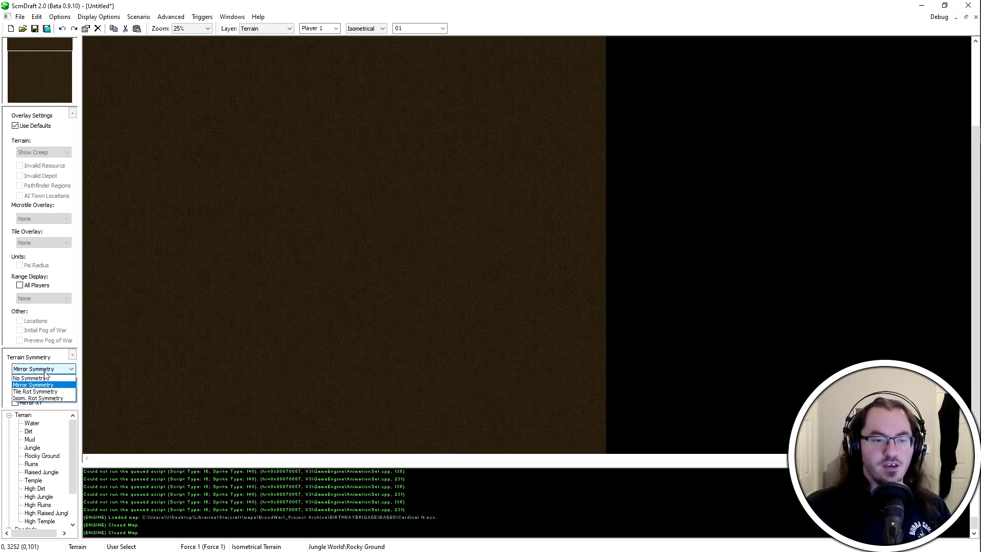
{"action": "left_click", "coordinate": [44, 369]}
{"action": "left_click", "coordinate": [43, 369]}
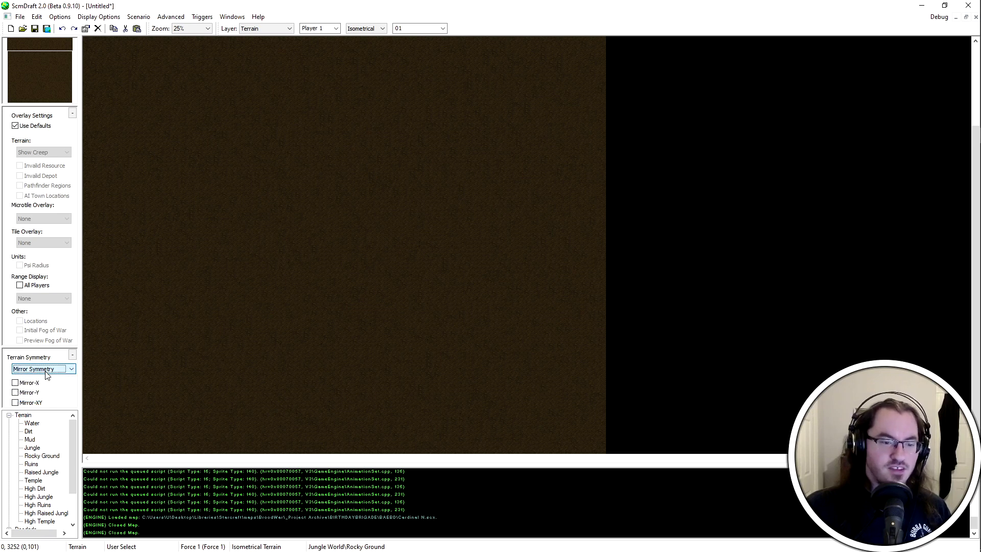
{"action": "left_click", "coordinate": [46, 377]}
{"action": "scroll", "coordinate": [51, 371], "scroll_direction": "down", "scroll_amount": 1}
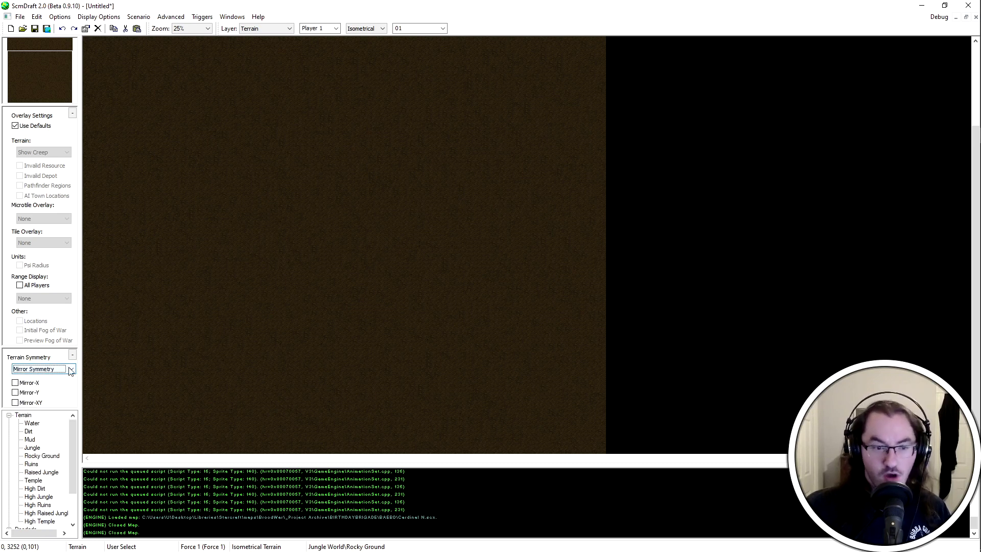
{"action": "left_click", "coordinate": [57, 370]}
{"action": "left_click", "coordinate": [57, 370]}
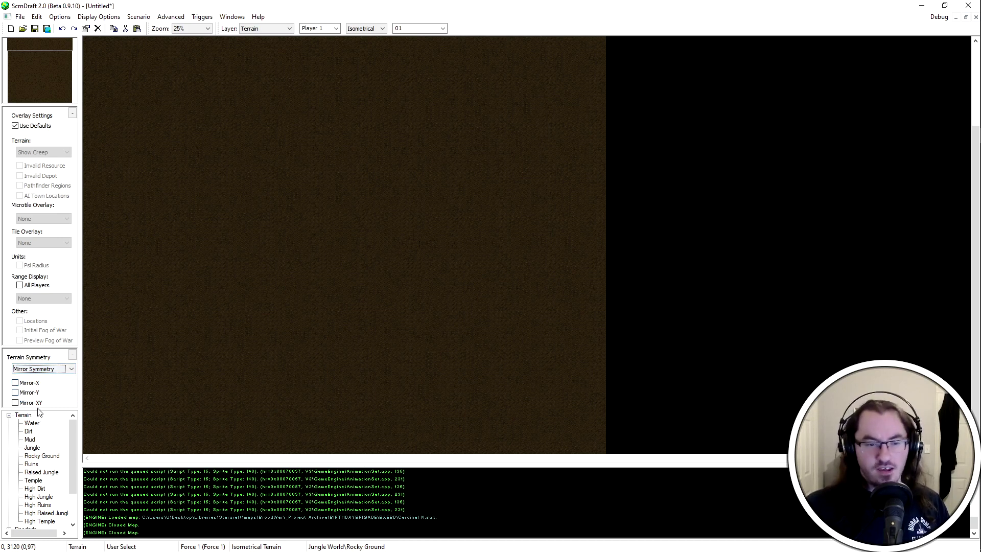
{"action": "left_click", "coordinate": [34, 384]}
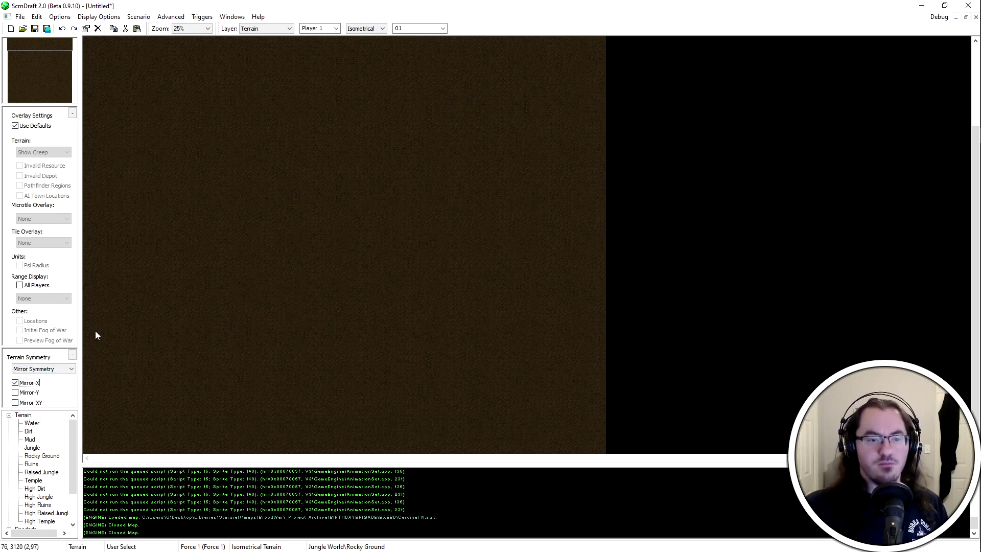
Try Tile Rot Symmetry and the Rectangular brush mode, and return the terrain symmetry to Mirror Symmetry
{"action": "left_click", "coordinate": [53, 369]}
{"action": "left_click", "coordinate": [38, 403]}
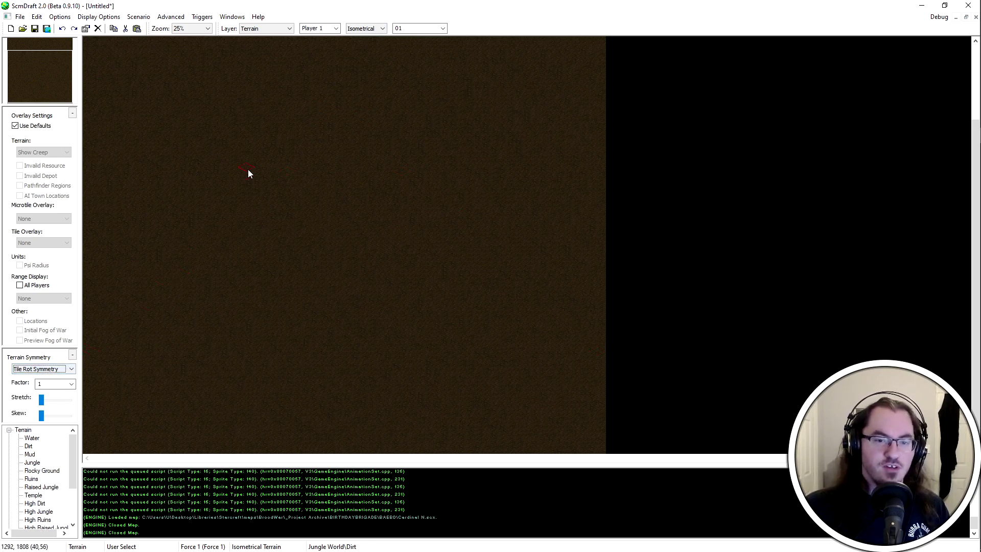
{"action": "scroll", "coordinate": [379, 32], "scroll_direction": "down", "scroll_amount": 1}
{"action": "scroll", "coordinate": [382, 34], "scroll_direction": "up", "scroll_amount": 1}
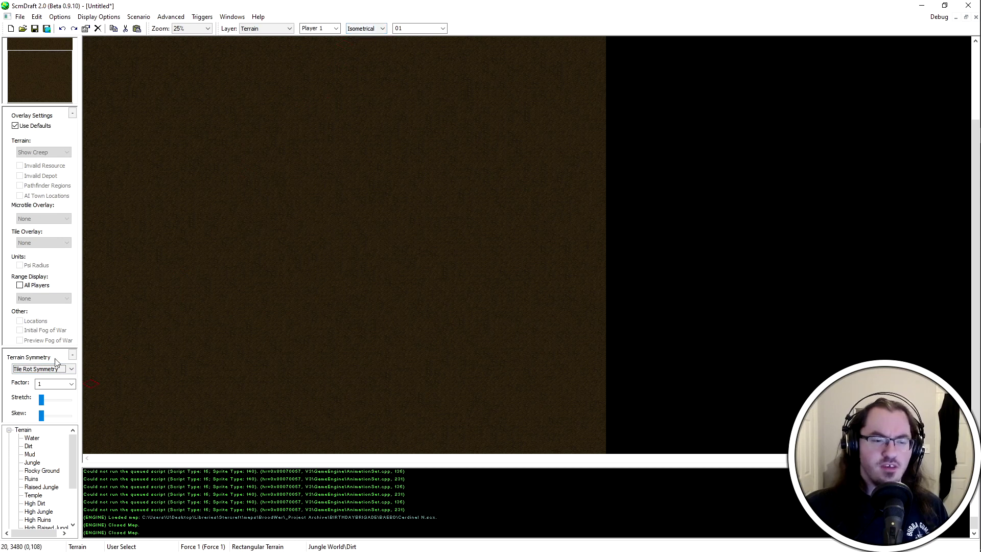
{"action": "scroll", "coordinate": [57, 370], "scroll_direction": "up", "scroll_amount": 1}
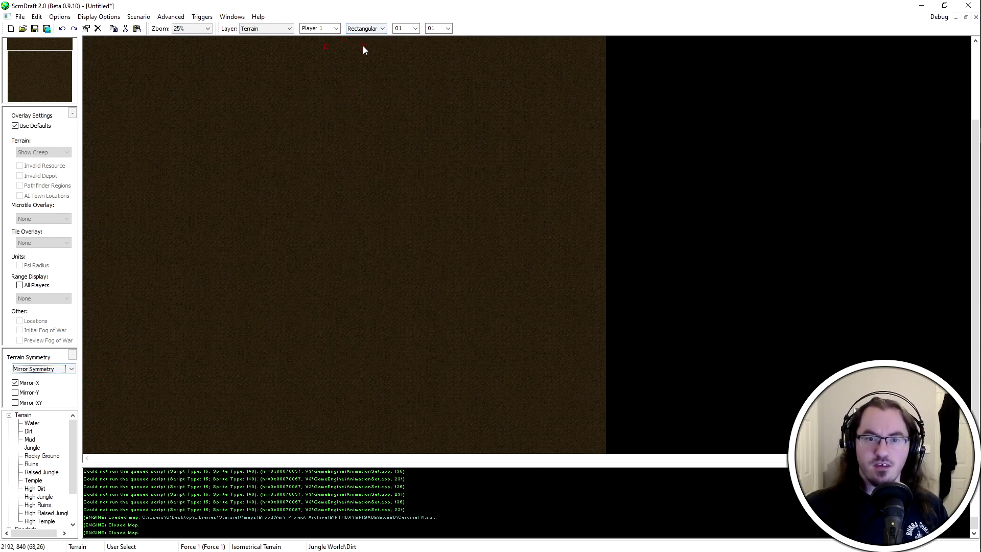
Cycle the terrain brush mode through Subtile and Tileset Indexed and back to Isometrical
{"action": "scroll", "coordinate": [364, 31], "scroll_direction": "down", "scroll_amount": 2}
{"action": "scroll", "coordinate": [364, 31], "scroll_direction": "down", "scroll_amount": 1}
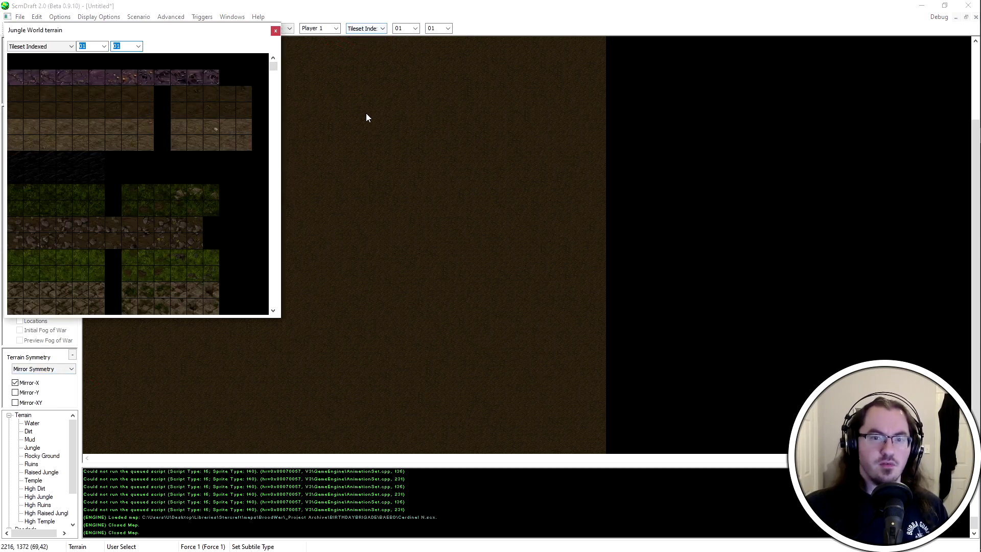
{"action": "scroll", "coordinate": [359, 29], "scroll_direction": "up", "scroll_amount": 3}
{"action": "left_click_drag", "start_coordinate": [253, 36], "coordinate": [362, 53]}
{"action": "left_click", "coordinate": [360, 32]}
{"action": "scroll", "coordinate": [359, 32], "scroll_direction": "down", "scroll_amount": 3}
{"action": "scroll", "coordinate": [359, 31], "scroll_direction": "up", "scroll_amount": 3}
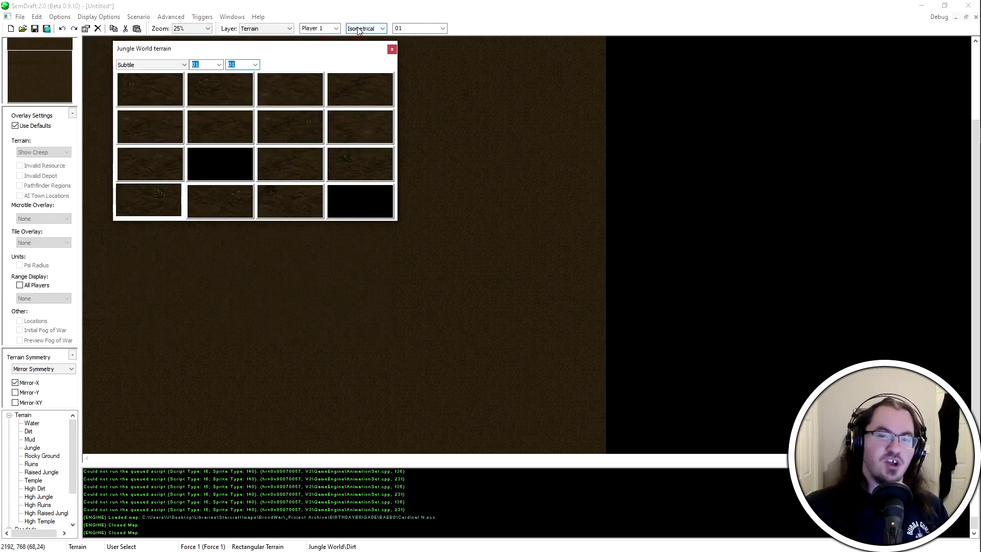
Place the Jungle World terrain palette beside the map, compare its Subtile and Tileset Indexed views, and close it
{"action": "left_click_drag", "start_coordinate": [272, 56], "coordinate": [0, 92]}
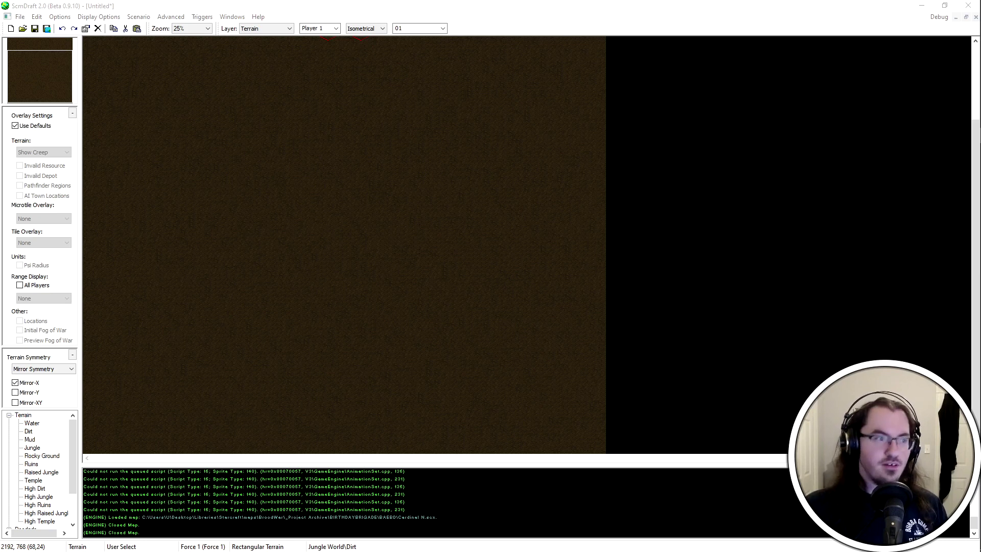
{"action": "left_click_drag", "start_coordinate": [0, 92], "coordinate": [850, 53]}
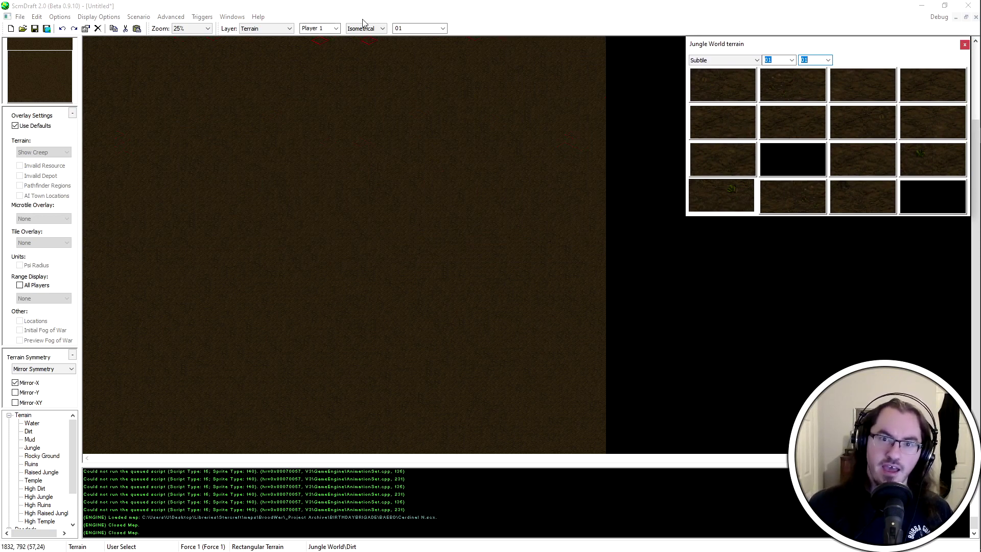
{"action": "scroll", "coordinate": [371, 31], "scroll_direction": "down", "scroll_amount": 2}
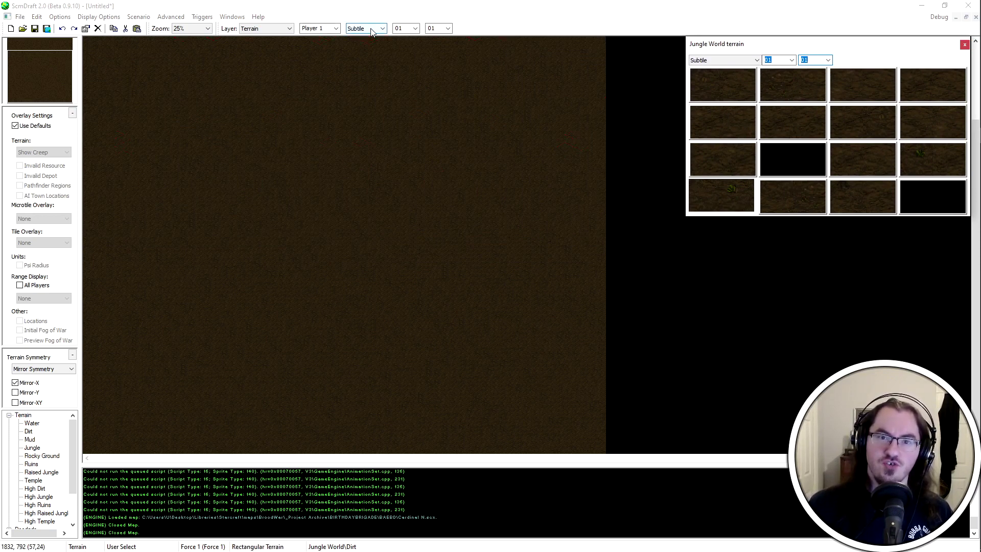
{"action": "scroll", "coordinate": [366, 28], "scroll_direction": "down", "scroll_amount": 1}
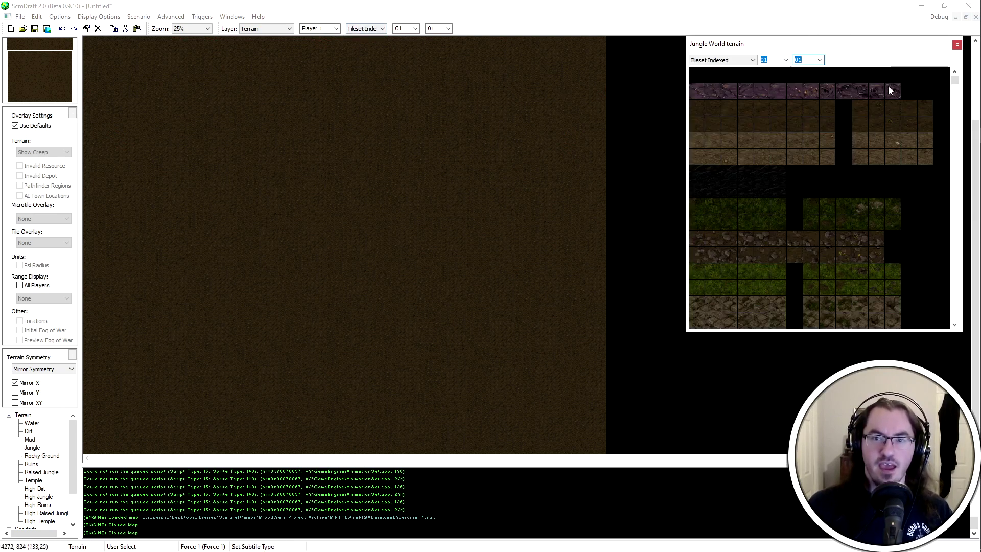
{"action": "scroll", "coordinate": [369, 28], "scroll_direction": "up", "scroll_amount": 3}
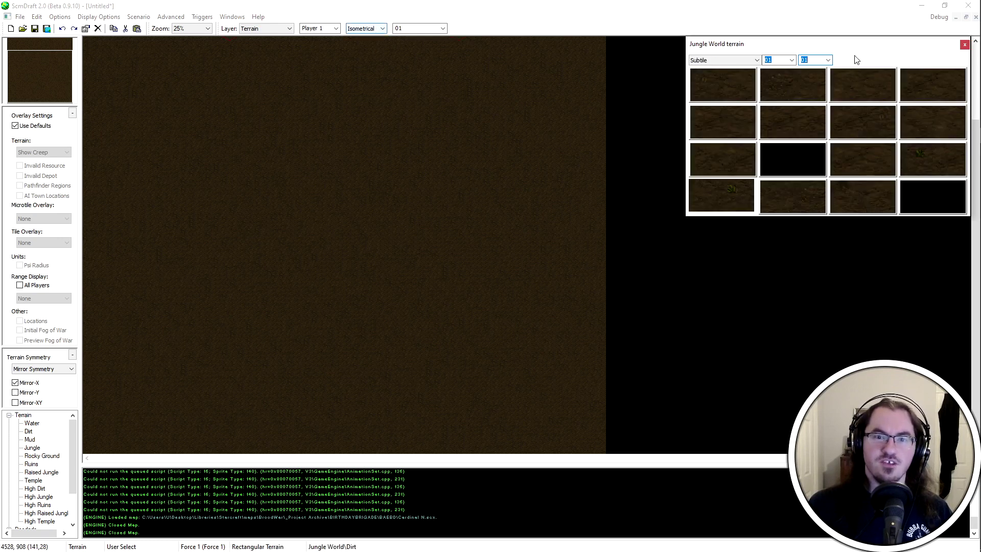
{"action": "left_click", "coordinate": [965, 45]}
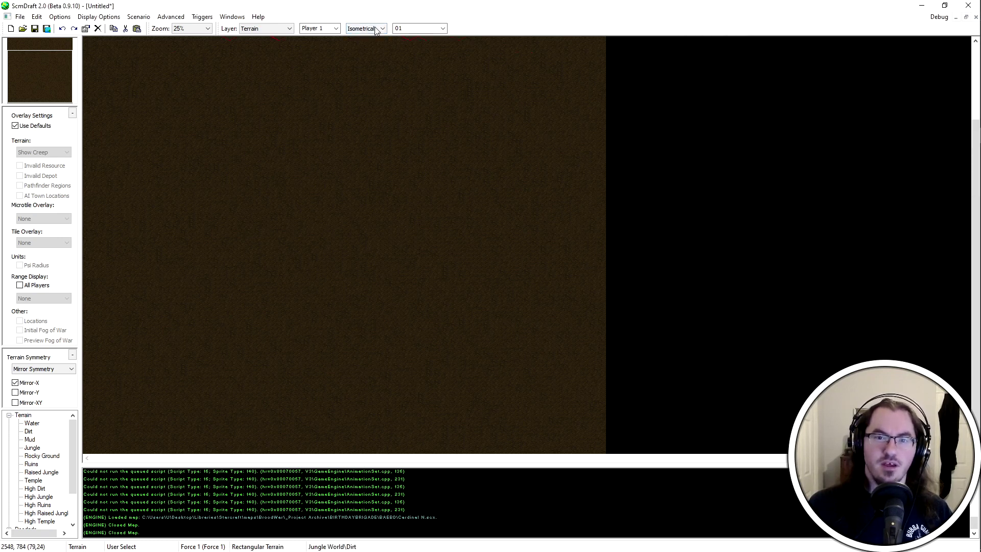
Switch the brush mode to Tileset Indexed, look through the tiles in the Jungle World terrain palette, and close it
{"action": "scroll", "coordinate": [376, 30], "scroll_direction": "down", "scroll_amount": 3}
{"action": "left_click_drag", "start_coordinate": [231, 47], "coordinate": [923, 53]}
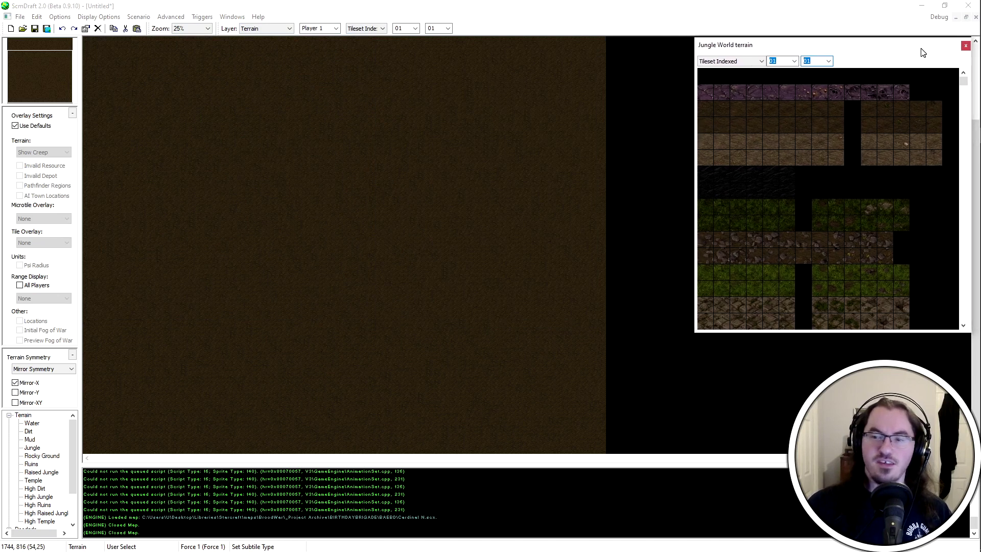
{"action": "scroll", "coordinate": [795, 247], "scroll_direction": "down", "scroll_amount": 5}
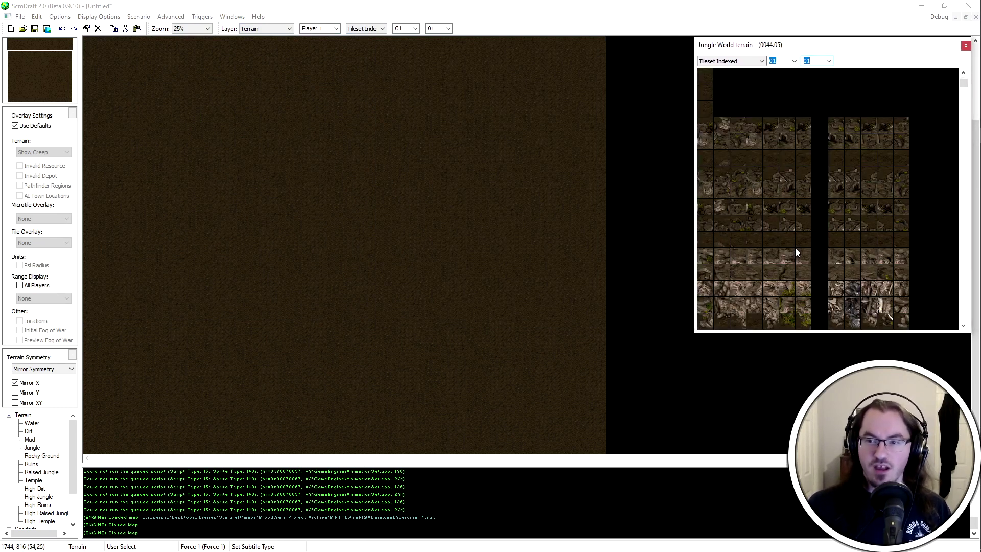
{"action": "scroll", "coordinate": [796, 247], "scroll_direction": "up", "scroll_amount": 6}
{"action": "mouse_move", "coordinate": [967, 44]}
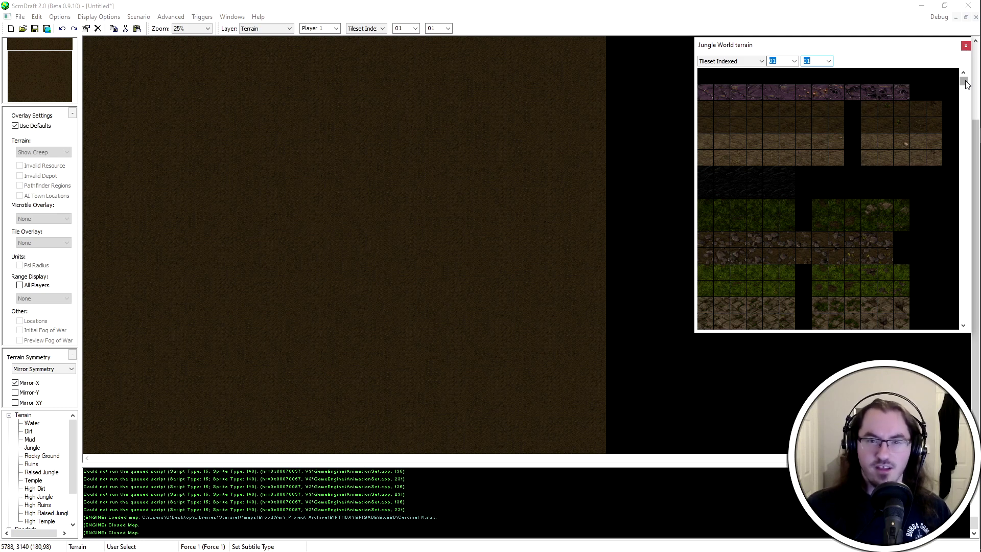
{"action": "left_click_drag", "start_coordinate": [966, 84], "coordinate": [944, 49]}
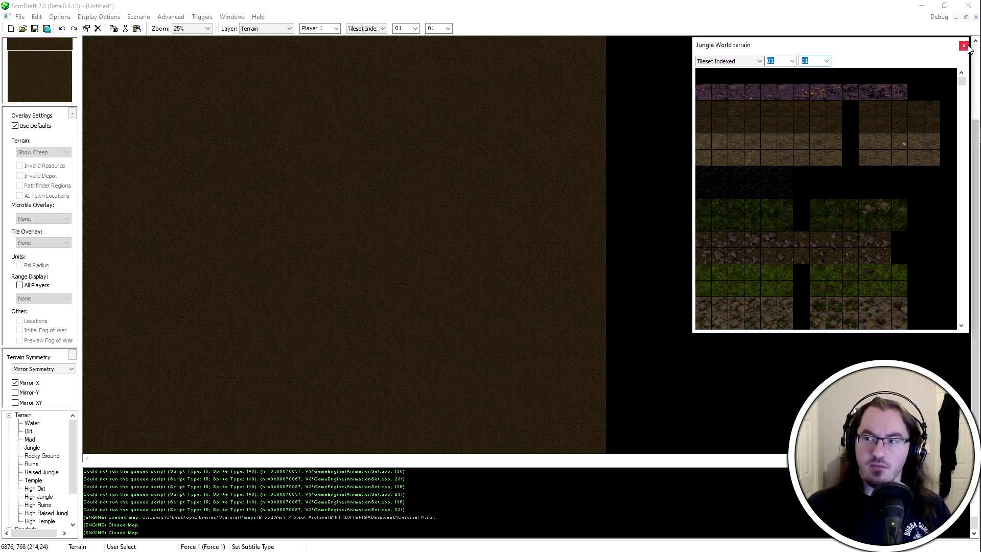
{"action": "left_click", "coordinate": [964, 46]}
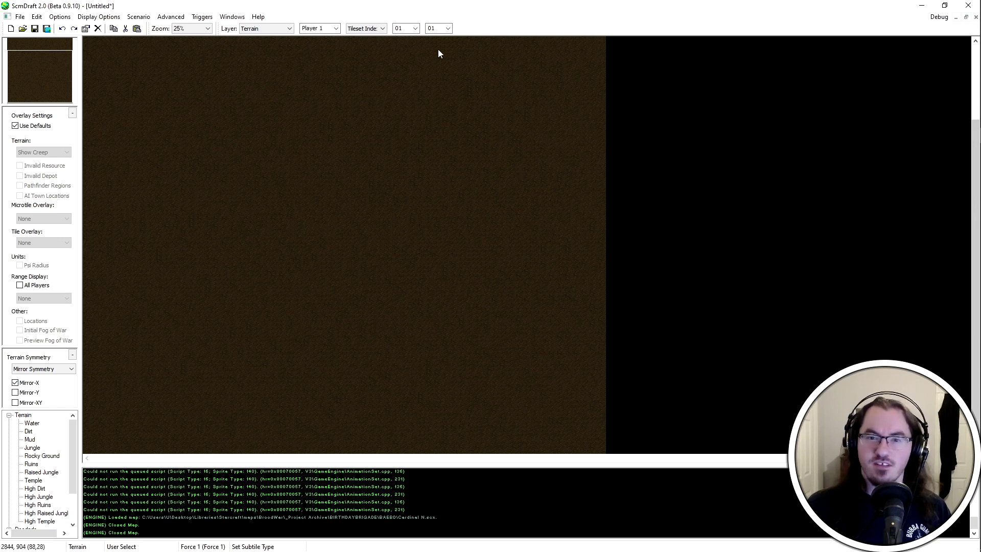
Set the terrain brush mode back to Isometrical and dismiss the Jungle World terrain palette
{"action": "left_click", "coordinate": [381, 30]}
{"action": "left_click", "coordinate": [381, 36]}
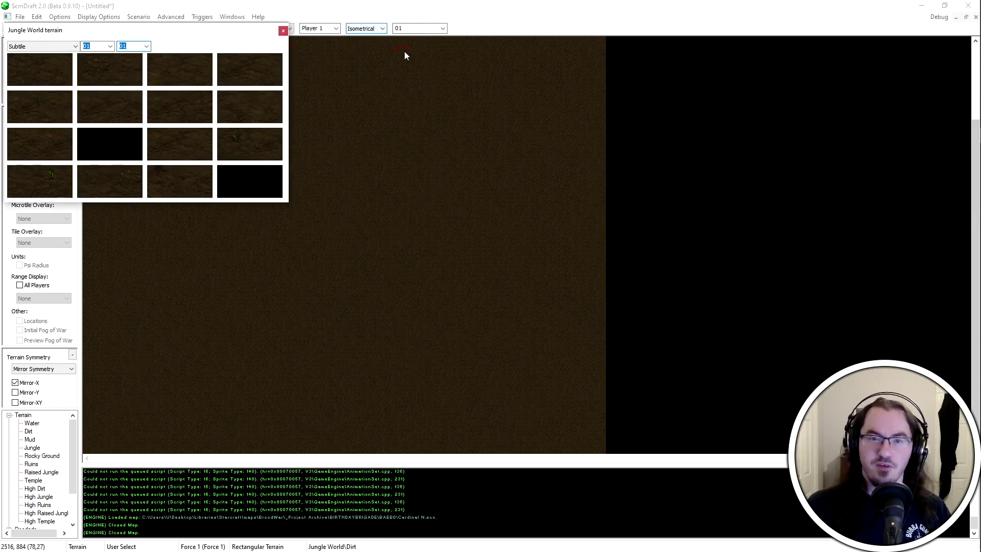
{"action": "left_click", "coordinate": [283, 30]}
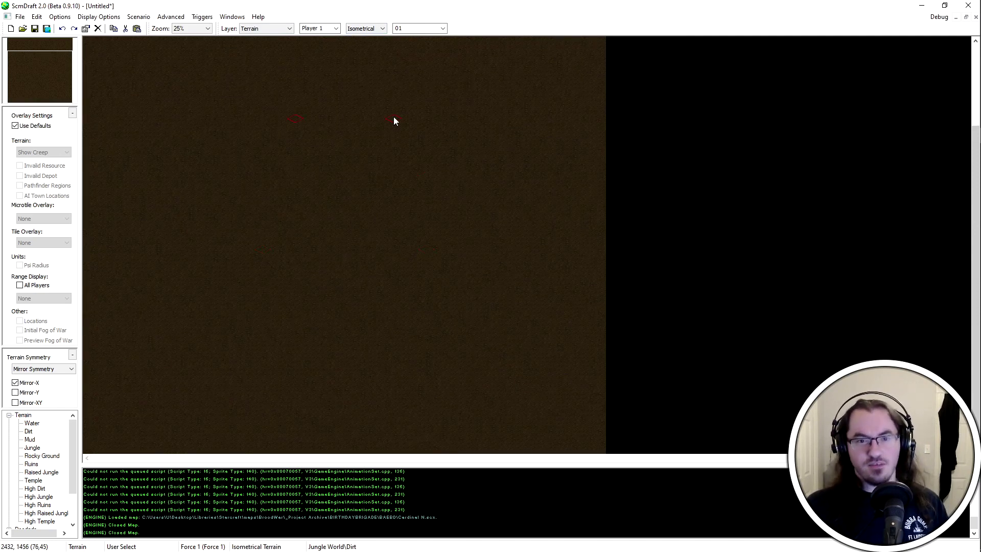
{"action": "scroll", "coordinate": [305, 37], "scroll_direction": "up", "scroll_amount": 5}
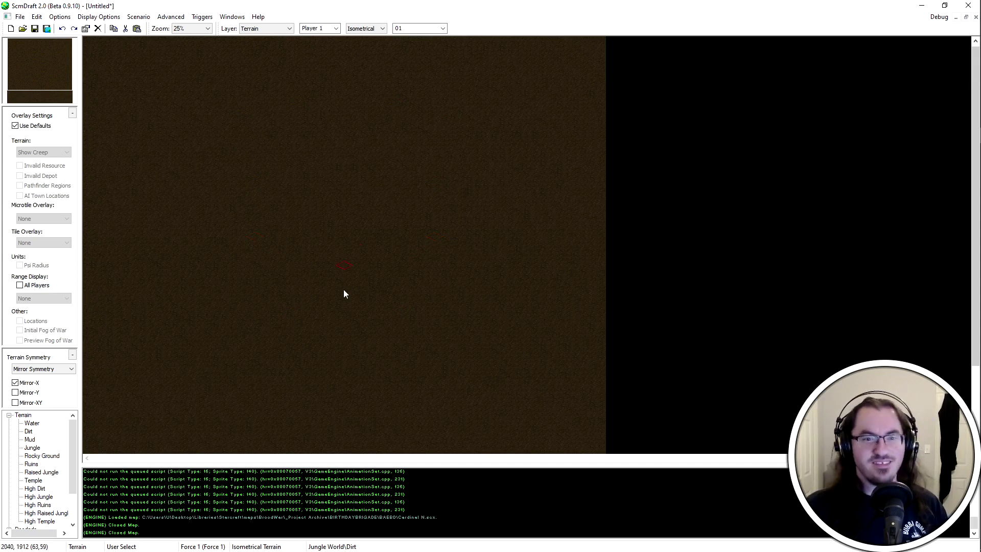
Paint a looping band of water across the middle of the dirt map with Mirror-X symmetry in Isometrical mode
{"action": "scroll", "coordinate": [243, 327], "scroll_direction": "down", "scroll_amount": 3}
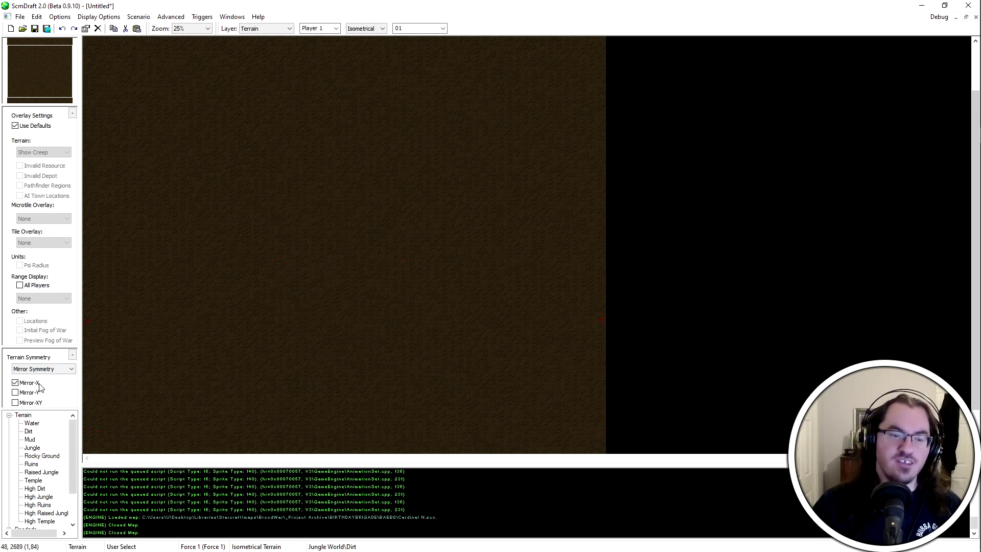
{"action": "left_click", "coordinate": [370, 28]}
{"action": "left_click", "coordinate": [371, 28]}
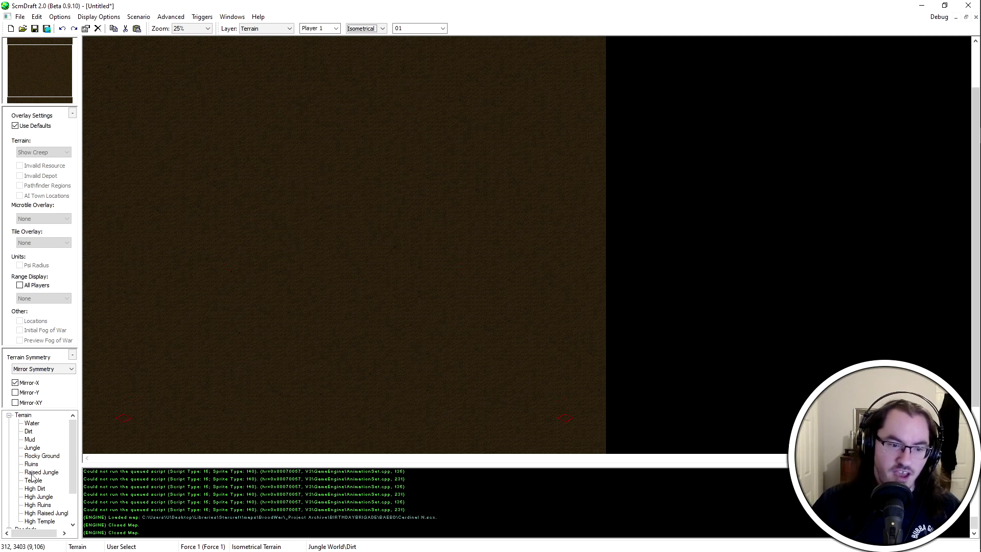
{"action": "left_click", "coordinate": [31, 439]}
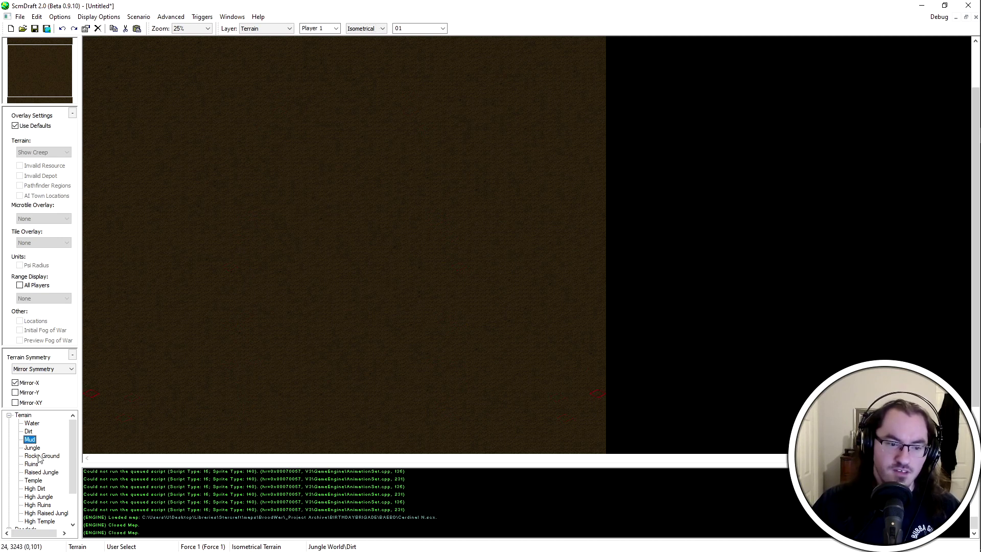
{"action": "mouse_move", "coordinate": [230, 221]}
{"action": "left_mouse_down"}
{"action": "mouse_move", "coordinate": [218, 256]}
{"action": "mouse_move", "coordinate": [249, 319]}
{"action": "mouse_move", "coordinate": [330, 253]}
{"action": "mouse_move", "coordinate": [306, 176]}
{"action": "mouse_move", "coordinate": [240, 192]}
{"action": "mouse_move", "coordinate": [323, 201]}
{"action": "mouse_move", "coordinate": [264, 189]}
{"action": "mouse_move", "coordinate": [175, 254]}
{"action": "mouse_move", "coordinate": [195, 308]}
{"action": "mouse_move", "coordinate": [196, 296]}
{"action": "left_mouse_up"}
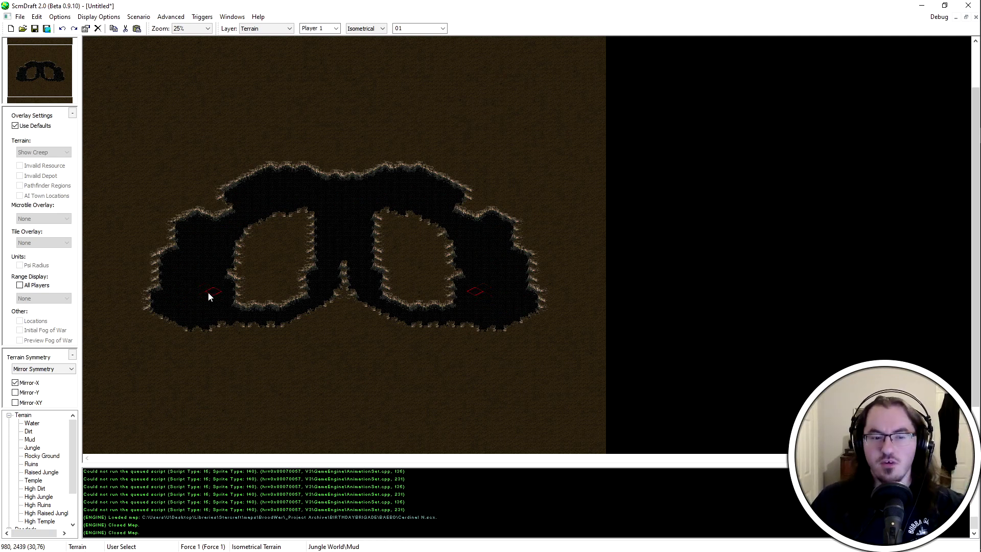
Enable Mirror-Y and Mirror-XY, and fill the central area with water mirrored into all four quadrants
{"action": "left_click", "coordinate": [28, 393]}
{"action": "left_click", "coordinate": [32, 403]}
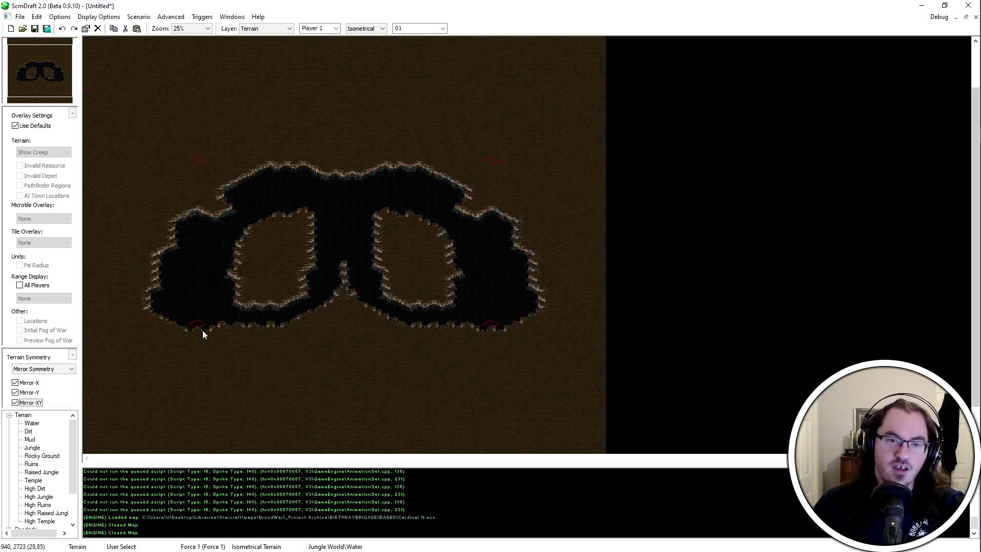
{"action": "mouse_move", "coordinate": [205, 347]}
{"action": "left_mouse_down"}
{"action": "mouse_move", "coordinate": [226, 263]}
{"action": "mouse_move", "coordinate": [210, 300]}
{"action": "mouse_move", "coordinate": [197, 210]}
{"action": "mouse_move", "coordinate": [259, 258]}
{"action": "mouse_move", "coordinate": [252, 236]}
{"action": "mouse_move", "coordinate": [291, 282]}
{"action": "mouse_move", "coordinate": [353, 264]}
{"action": "left_mouse_up"}
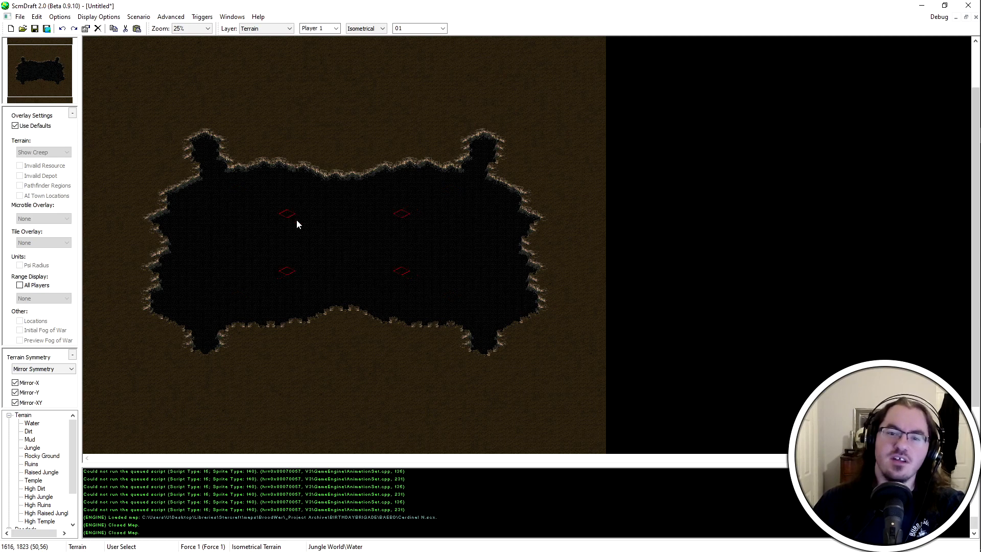
{"action": "scroll", "coordinate": [392, 51], "scroll_direction": "up", "scroll_amount": 3}
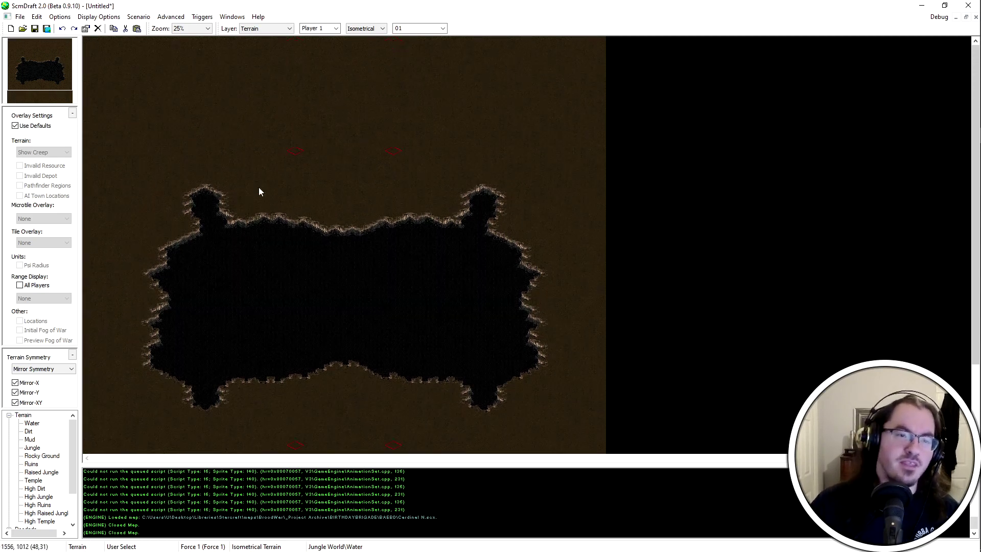
Undo all painted water strokes, and leave only Mirror-X enabled for the terrain symmetry
{"action": "left_click", "coordinate": [16, 402]}
{"action": "left_click", "coordinate": [16, 392]}
{"action": "left_click", "coordinate": [15, 382]}
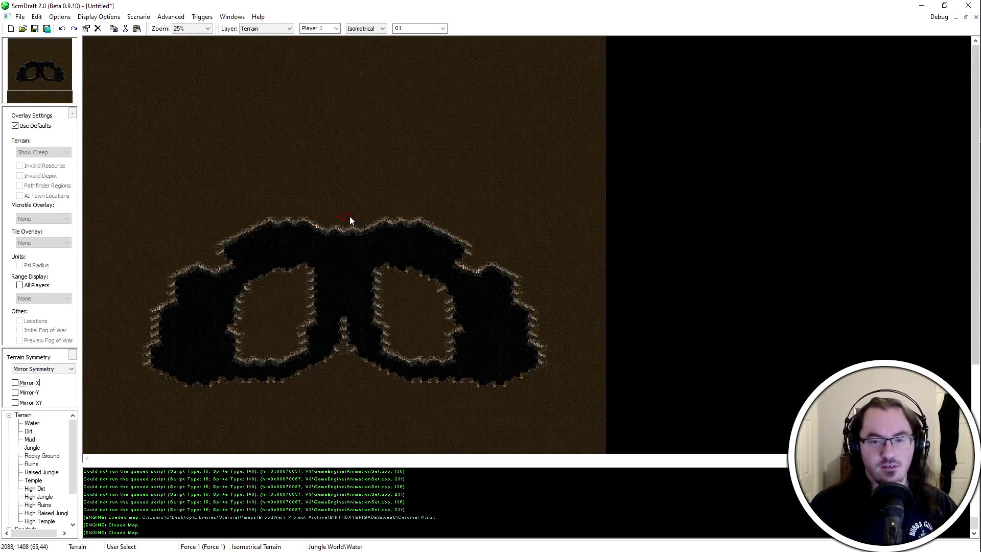
{"action": "key", "text": "ctrl+z"}
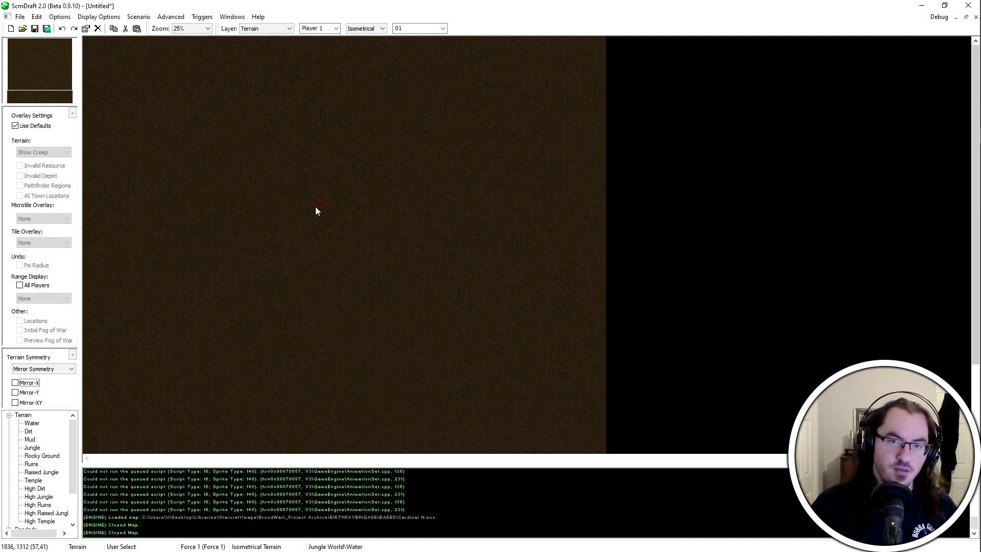
{"action": "left_click", "coordinate": [29, 387]}
Check the undo levels in the general profile settings and leave them without saving changes
{"action": "left_click", "coordinate": [60, 16]}
{"action": "mouse_move", "coordinate": [84, 17]}
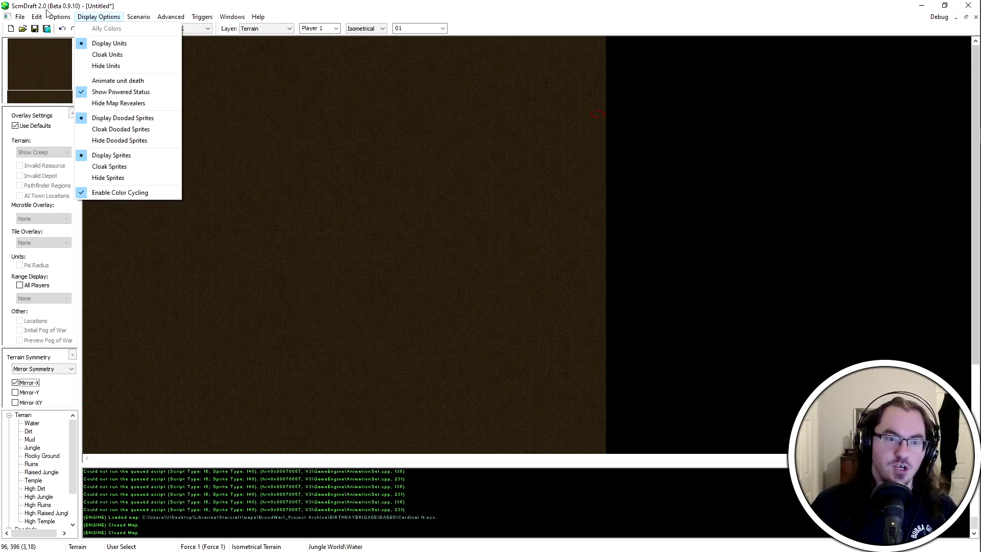
{"action": "left_click", "coordinate": [105, 156]}
{"action": "key", "text": "Tab"}
{"action": "key", "text": "Tab"}
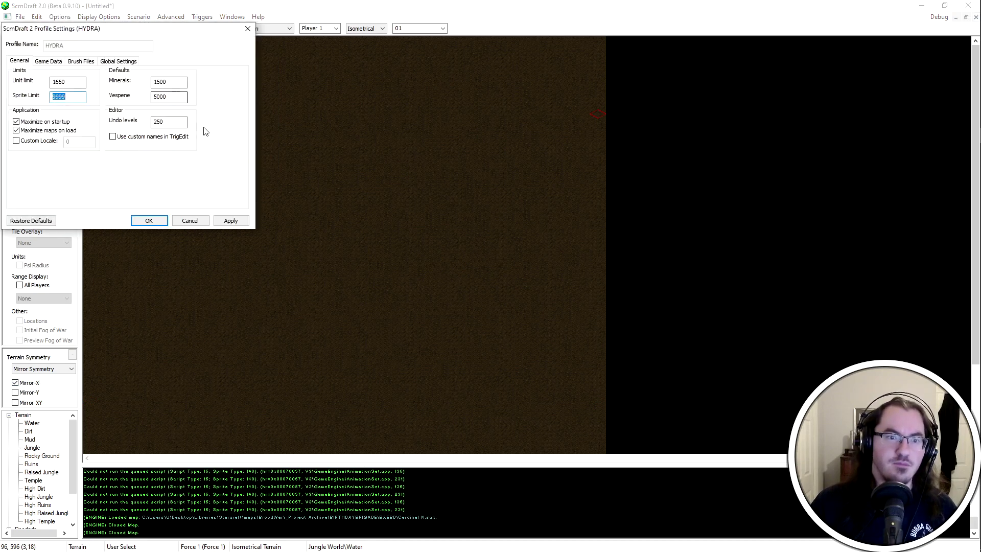
{"action": "left_click", "coordinate": [190, 220]}
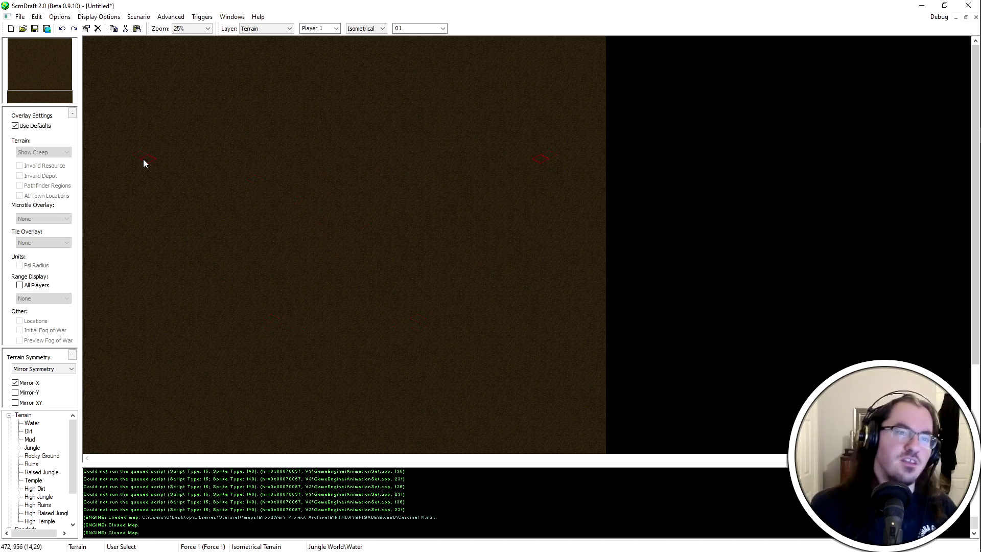
{"action": "left_click", "coordinate": [59, 17]}
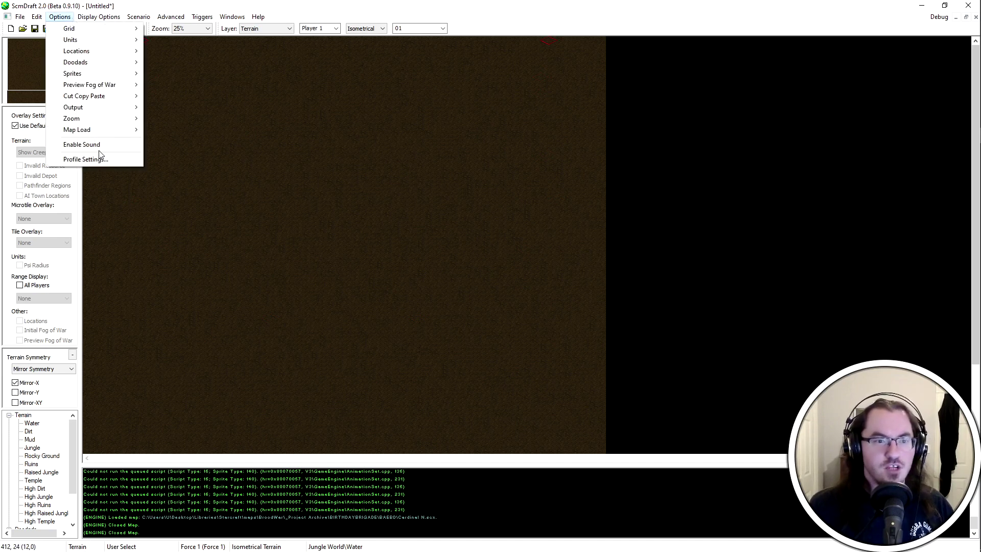
{"action": "left_click", "coordinate": [100, 11]}
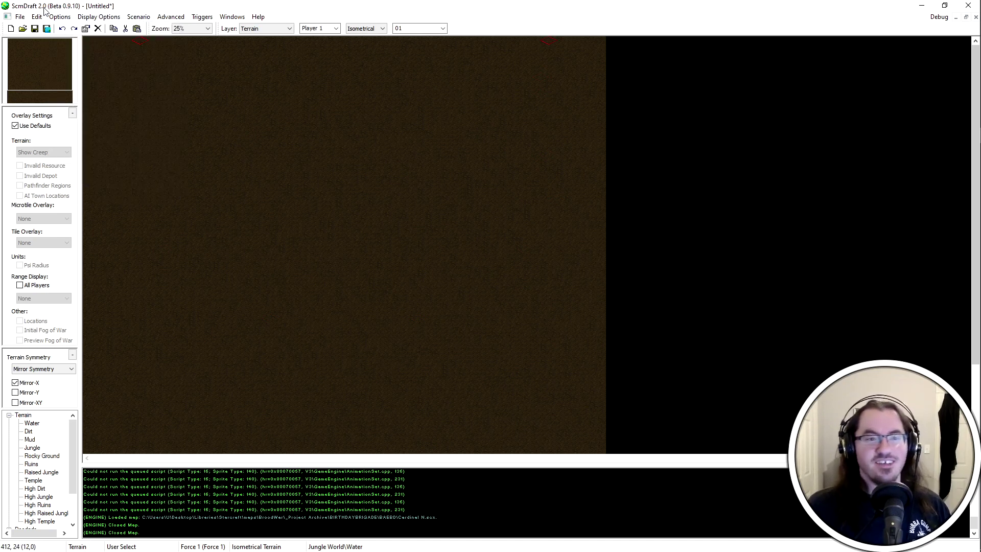
Turn color cycling off to compare the water's appearance up close at 400% zoom, and turn it back on
{"action": "left_click", "coordinate": [103, 17]}
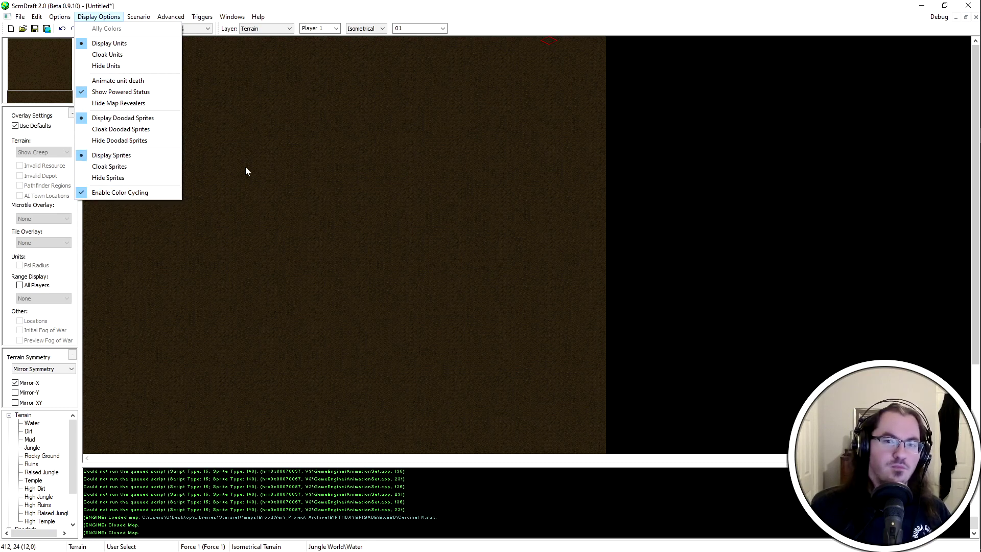
{"action": "left_click", "coordinate": [169, 194]}
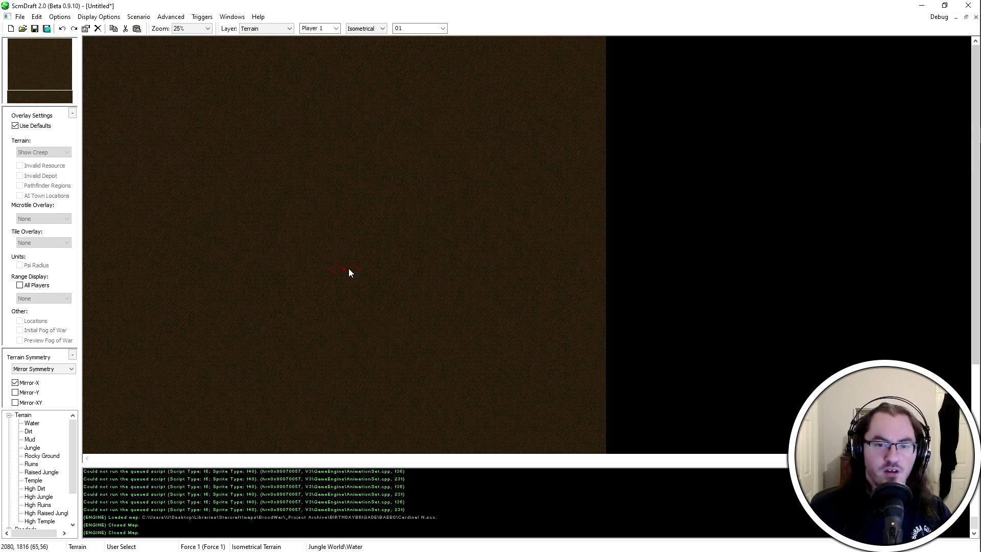
{"action": "scroll", "coordinate": [349, 268], "scroll_direction": "up", "scroll_amount": 3}
{"action": "scroll", "coordinate": [423, 356], "scroll_direction": "up", "scroll_amount": 2}
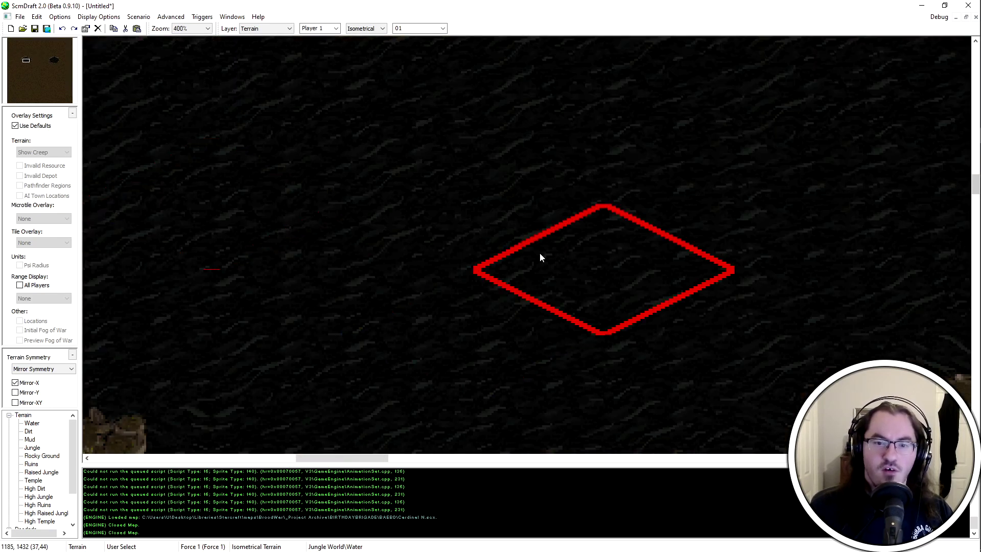
{"action": "left_click", "coordinate": [102, 17]}
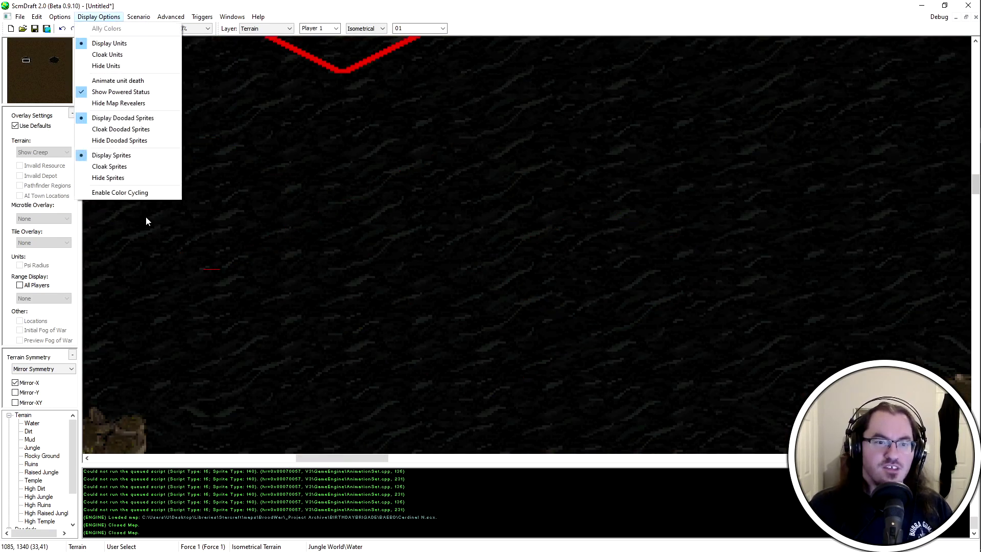
{"action": "left_click", "coordinate": [121, 192]}
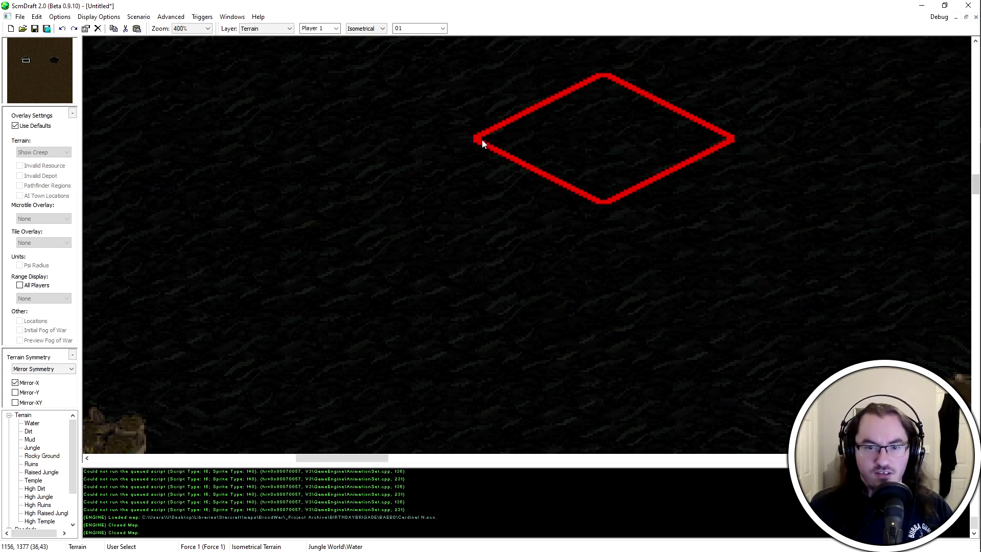
{"action": "scroll", "coordinate": [415, 331], "scroll_direction": "down", "scroll_amount": 5}
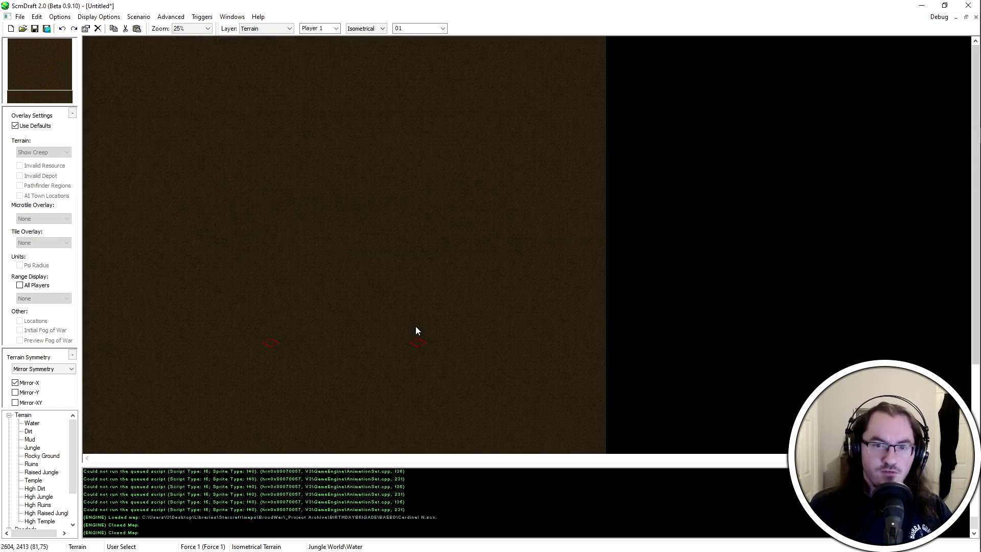
Examine the display, map load, output and unit placement options without changing any of them
{"action": "left_click", "coordinate": [99, 16]}
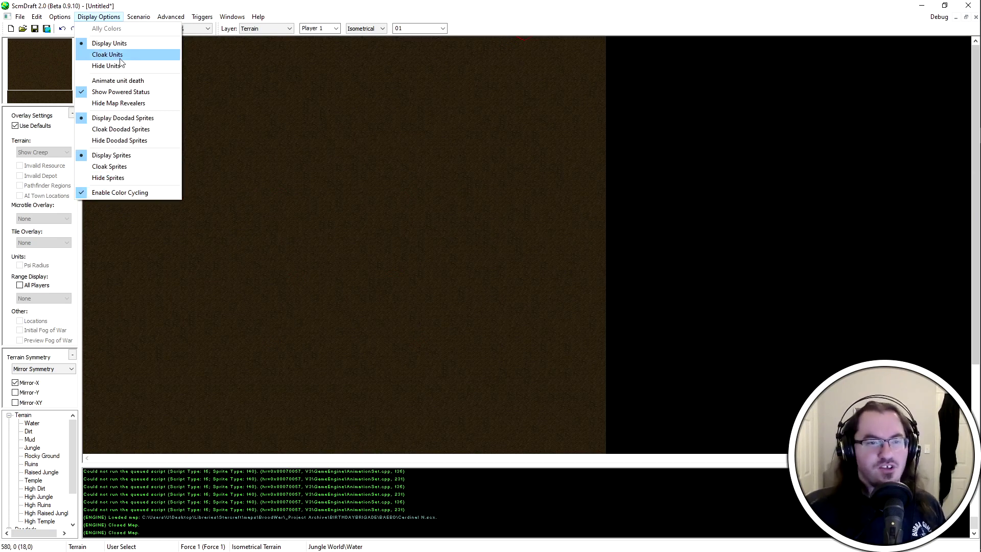
{"action": "mouse_move", "coordinate": [64, 19]}
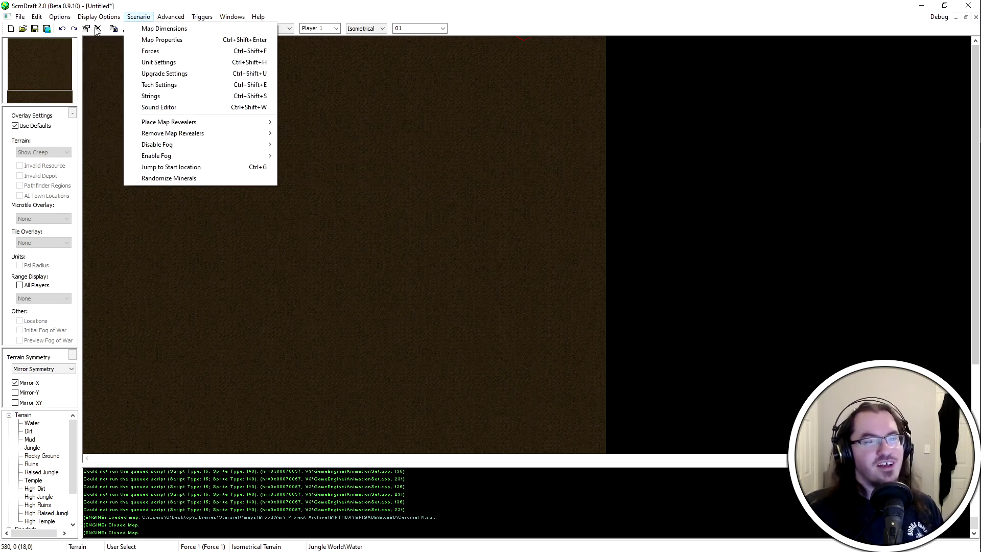
{"action": "mouse_move", "coordinate": [124, 130]}
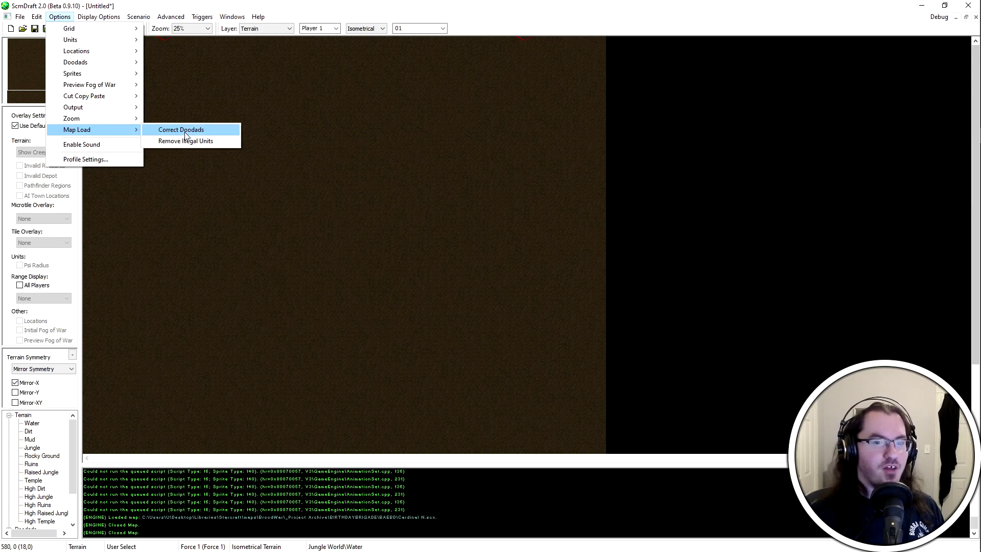
{"action": "mouse_move", "coordinate": [90, 117]}
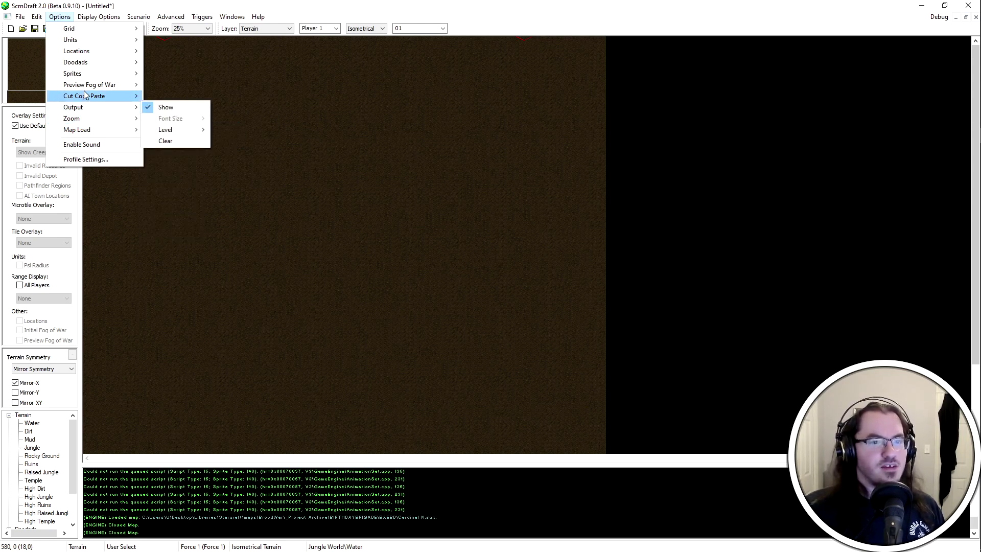
{"action": "mouse_move", "coordinate": [123, 96]}
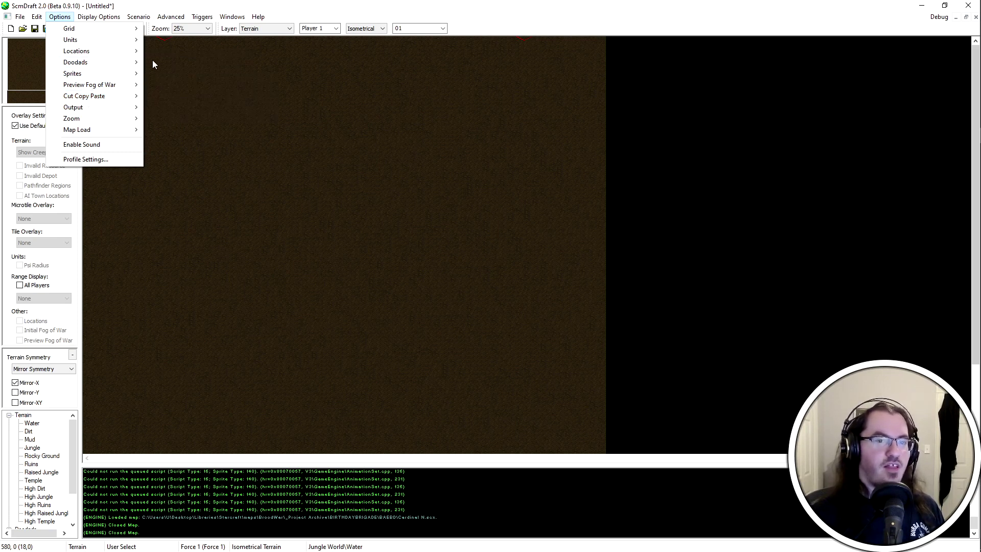
{"action": "mouse_move", "coordinate": [98, 56]}
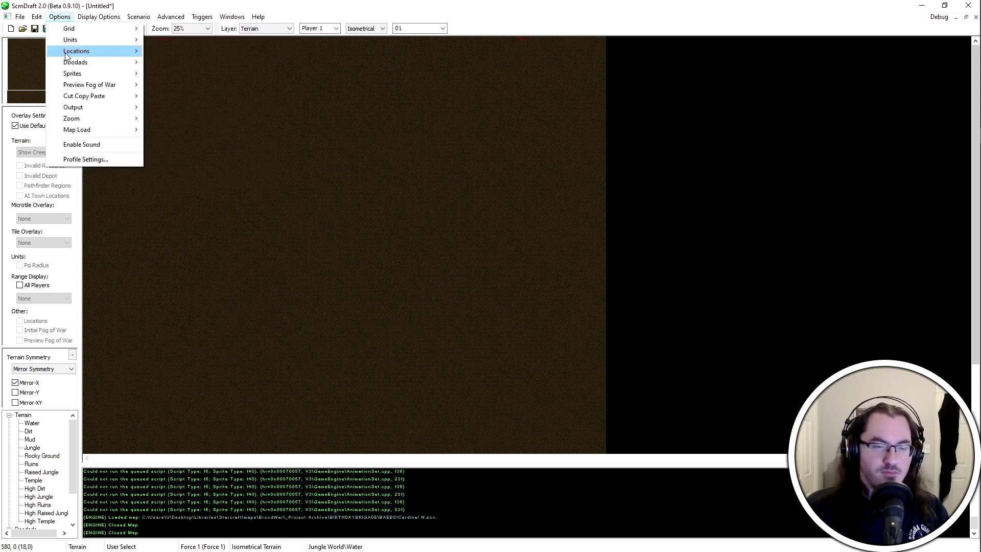
{"action": "mouse_move", "coordinate": [65, 53]}
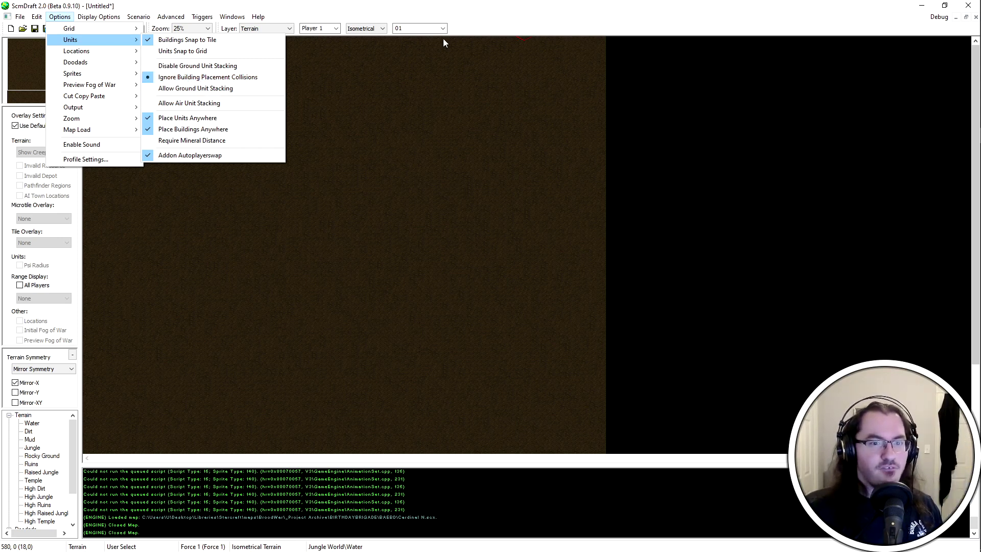
{"action": "left_click", "coordinate": [339, 87]}
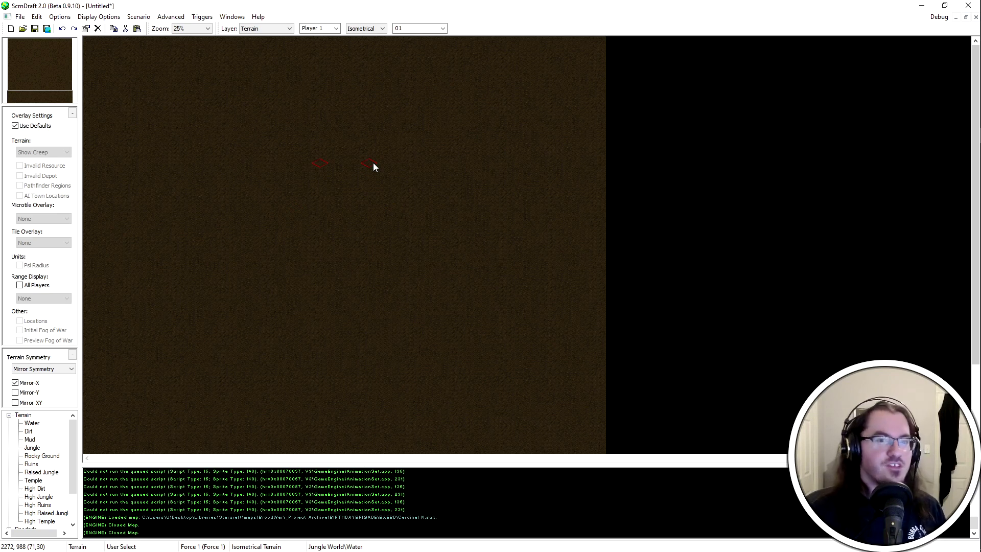
Review the unit placement options and set location snapping to No Snap
{"action": "left_click", "coordinate": [60, 17]}
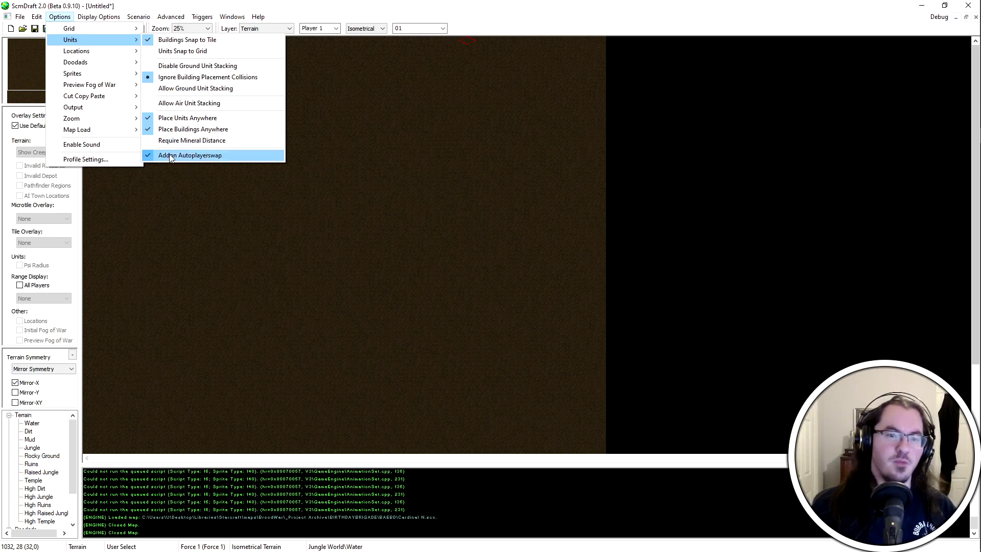
{"action": "mouse_move", "coordinate": [99, 16]}
{"action": "mouse_move", "coordinate": [59, 16]}
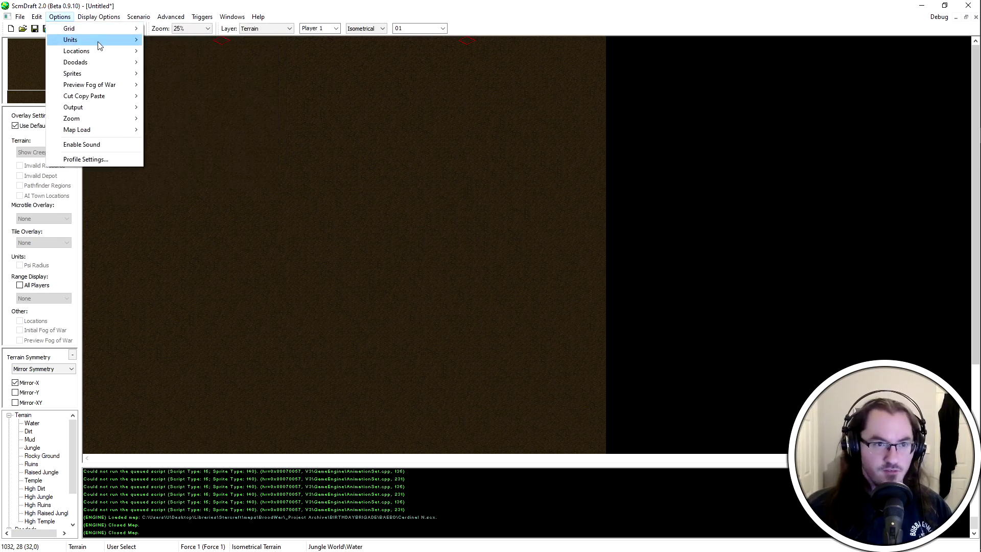
{"action": "mouse_move", "coordinate": [109, 51]}
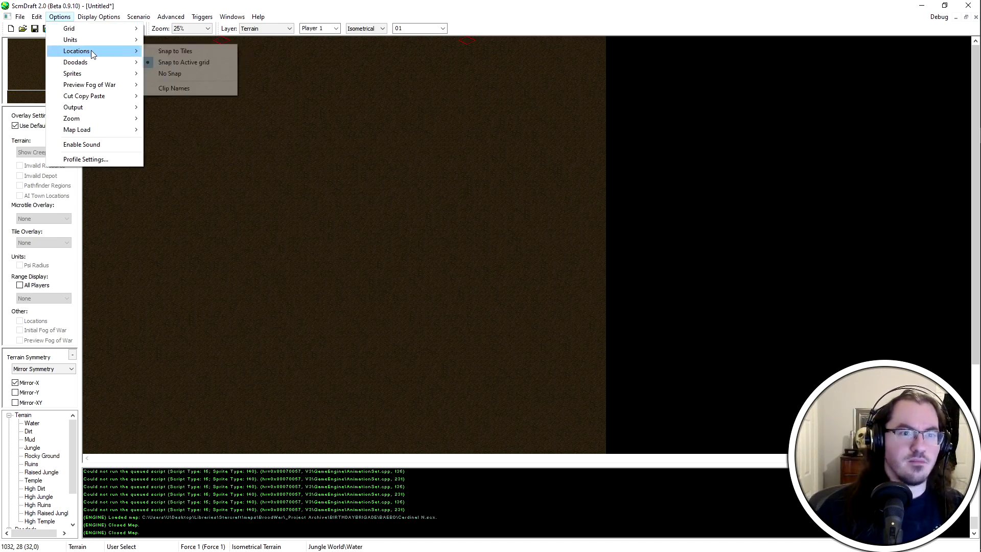
{"action": "left_click", "coordinate": [184, 73]}
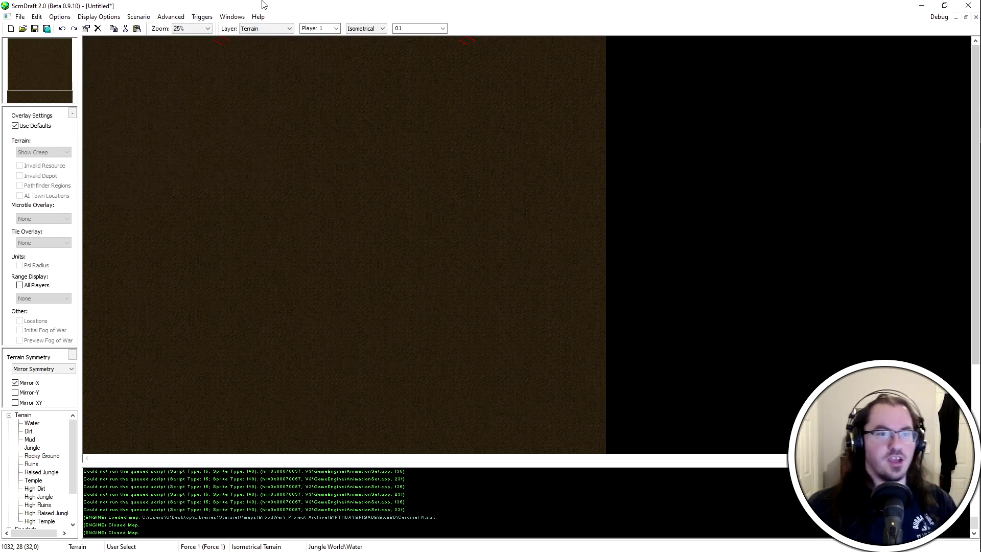
{"action": "left_click", "coordinate": [37, 17]}
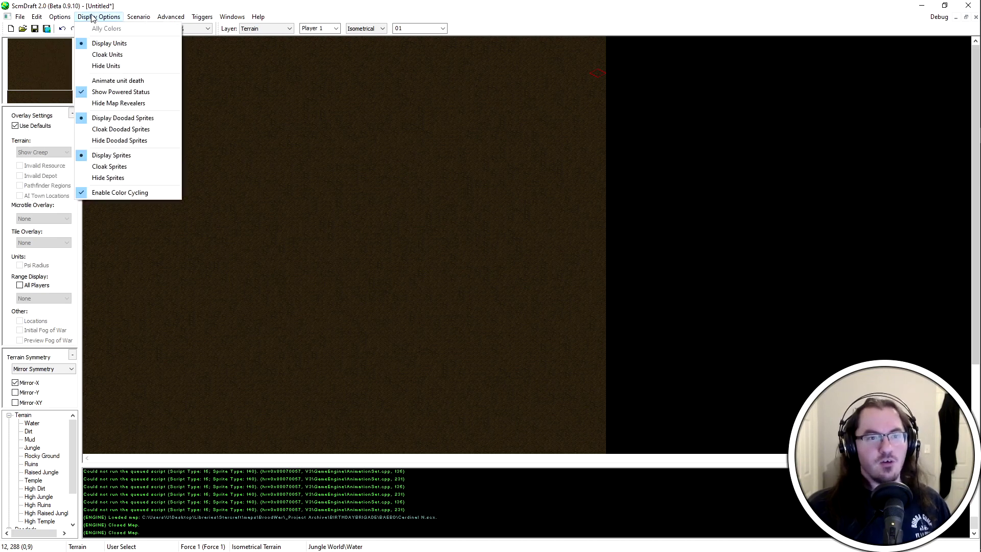
{"action": "left_click", "coordinate": [68, 3]}
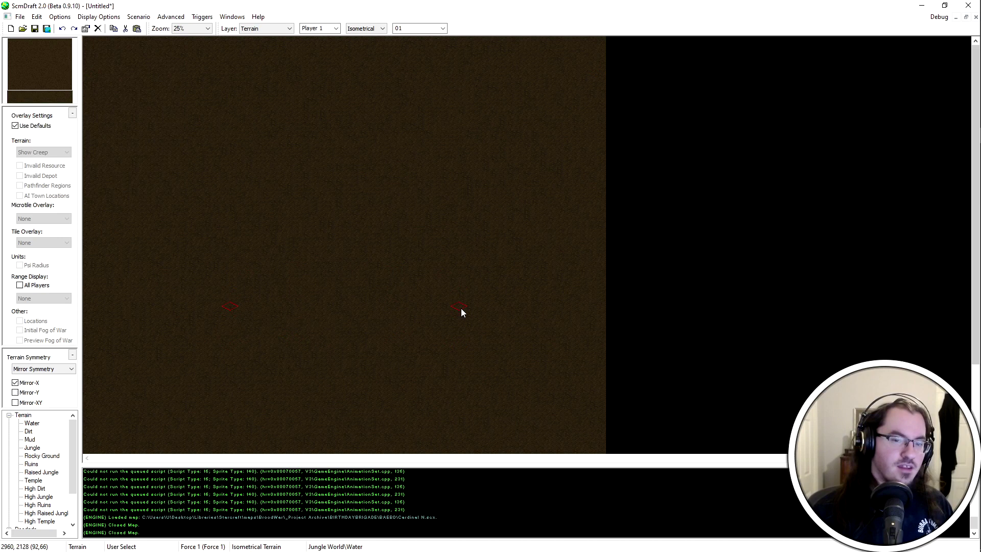
Switch the terrain symmetry from Mirror-X to Mirror-Y
{"action": "left_click", "coordinate": [22, 384]}
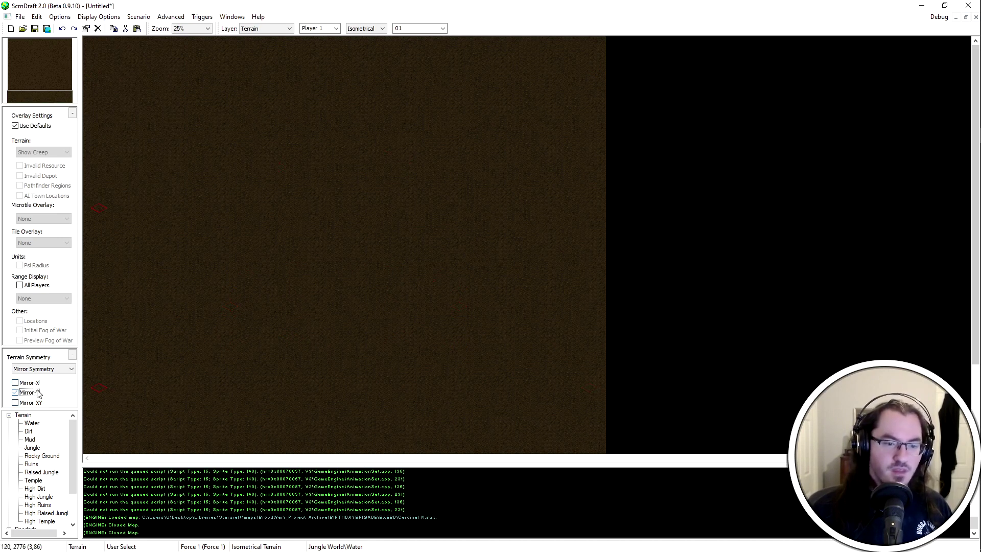
Switch the terrain symmetry to Mirror-XY, and undo a test water stroke painted on the dirt
{"action": "left_click", "coordinate": [39, 404]}
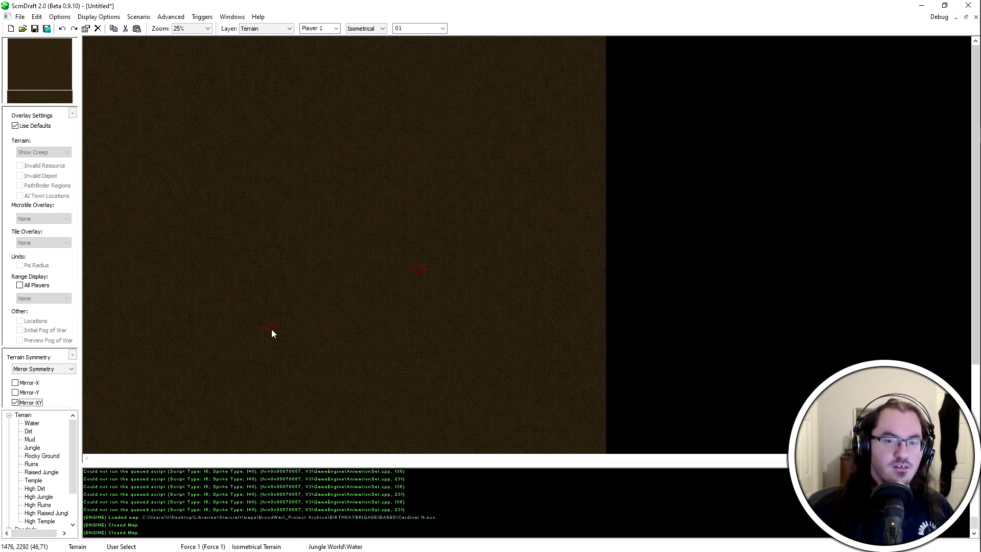
{"action": "mouse_move", "coordinate": [292, 230]}
{"action": "left_mouse_down"}
{"action": "mouse_move", "coordinate": [368, 236]}
{"action": "mouse_move", "coordinate": [311, 228]}
{"action": "mouse_move", "coordinate": [375, 260]}
{"action": "mouse_move", "coordinate": [344, 222]}
{"action": "left_mouse_up"}
{"action": "key", "text": "ctrl+z"}
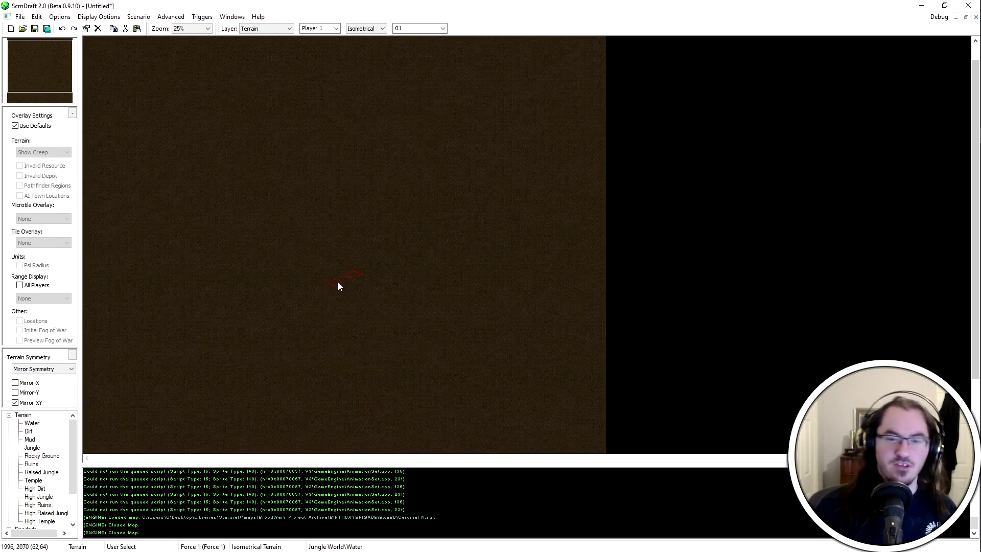
{"action": "scroll", "coordinate": [492, 94], "scroll_direction": "up", "scroll_amount": 1}
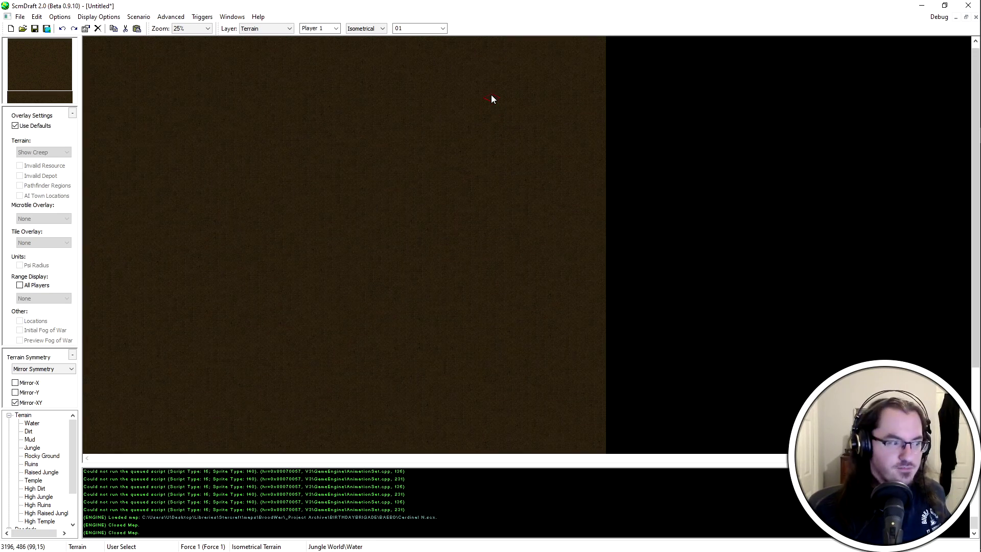
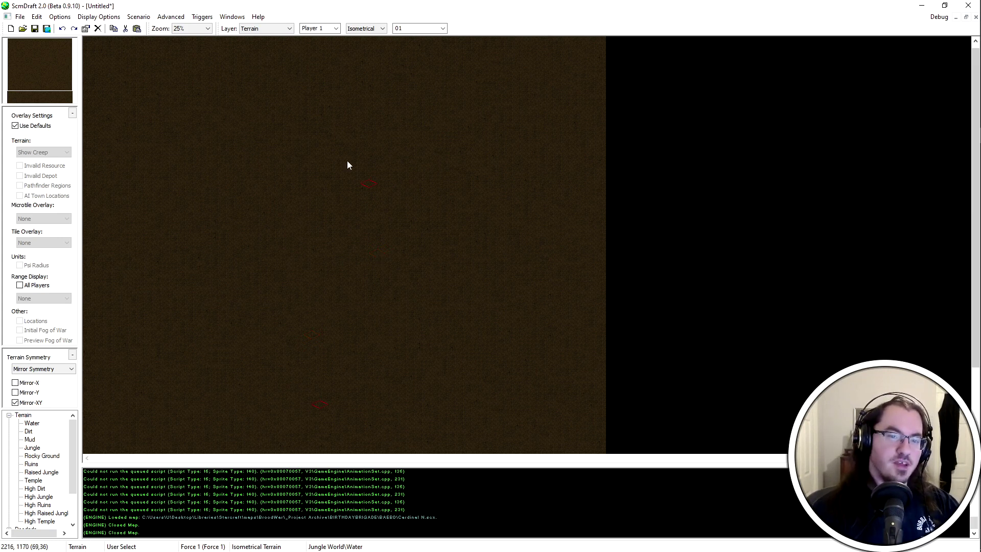
{"action": "scroll", "coordinate": [503, 192], "scroll_direction": "down", "scroll_amount": 2}
{"action": "scroll", "coordinate": [439, 214], "scroll_direction": "up", "scroll_amount": 1}
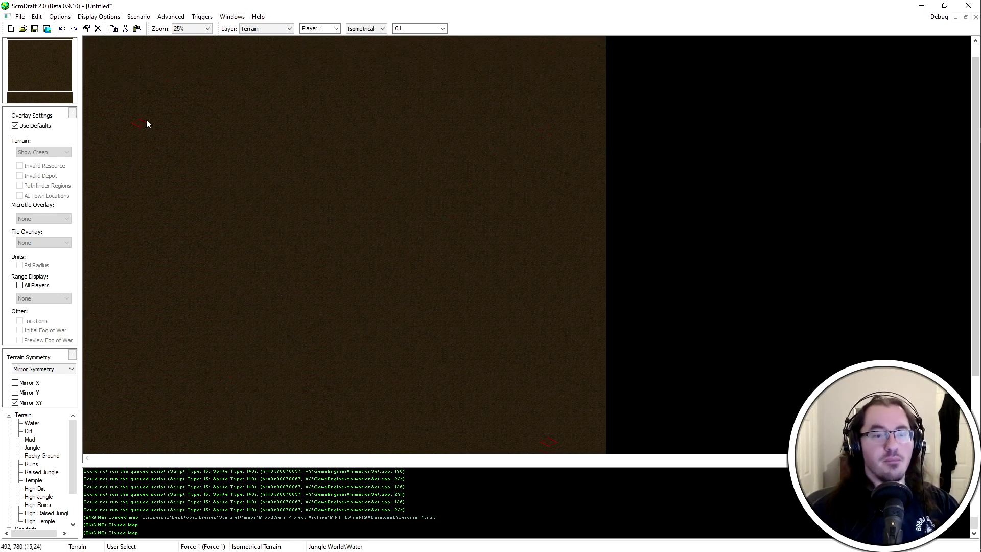
{"action": "scroll", "coordinate": [389, 255], "scroll_direction": "up", "scroll_amount": 1}
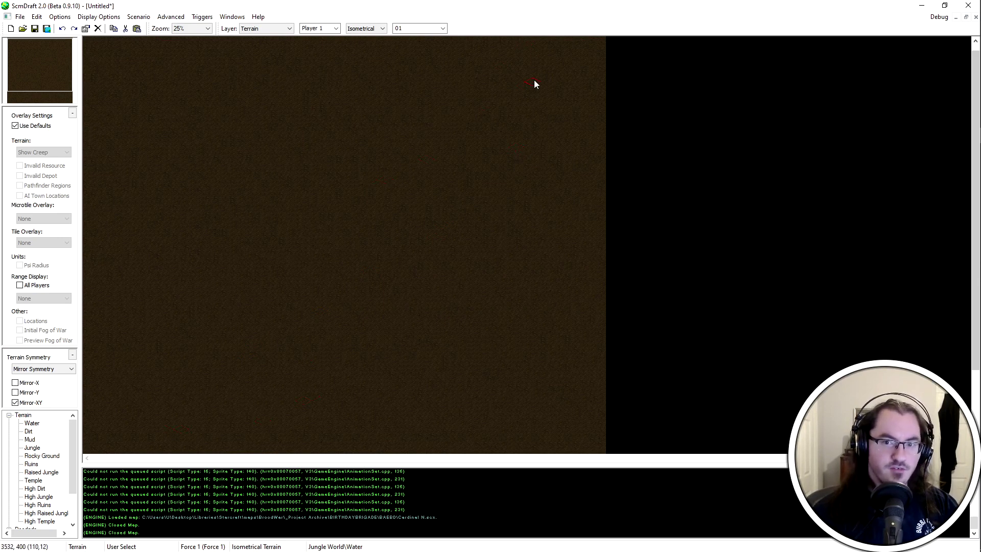
Paint small test pools of water in different parts of the map to try the diagonal mirroring, and undo them
{"action": "scroll", "coordinate": [492, 358], "scroll_direction": "down", "scroll_amount": 5}
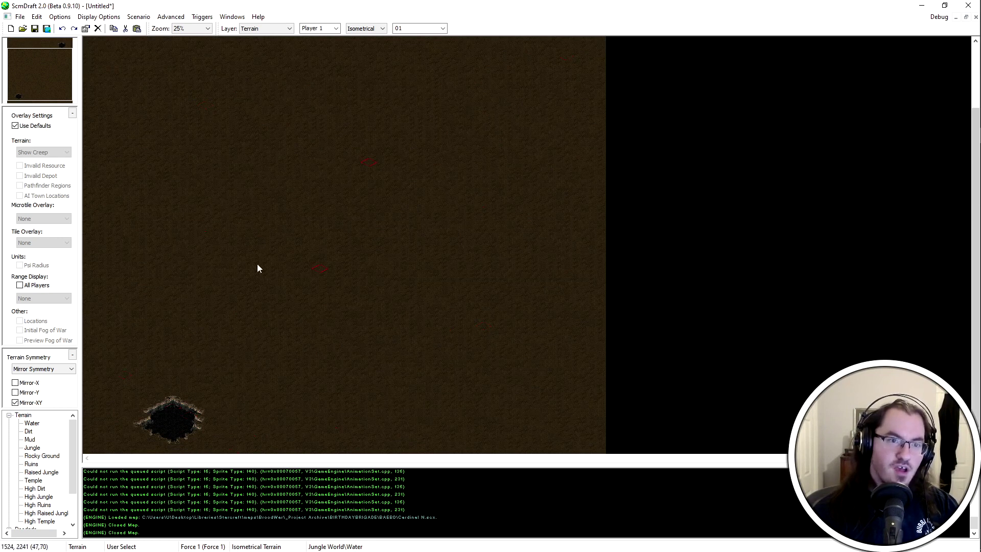
{"action": "left_click_drag", "start_coordinate": [458, 314], "coordinate": [456, 307]}
{"action": "scroll", "coordinate": [445, 383], "scroll_direction": "up", "scroll_amount": 1}
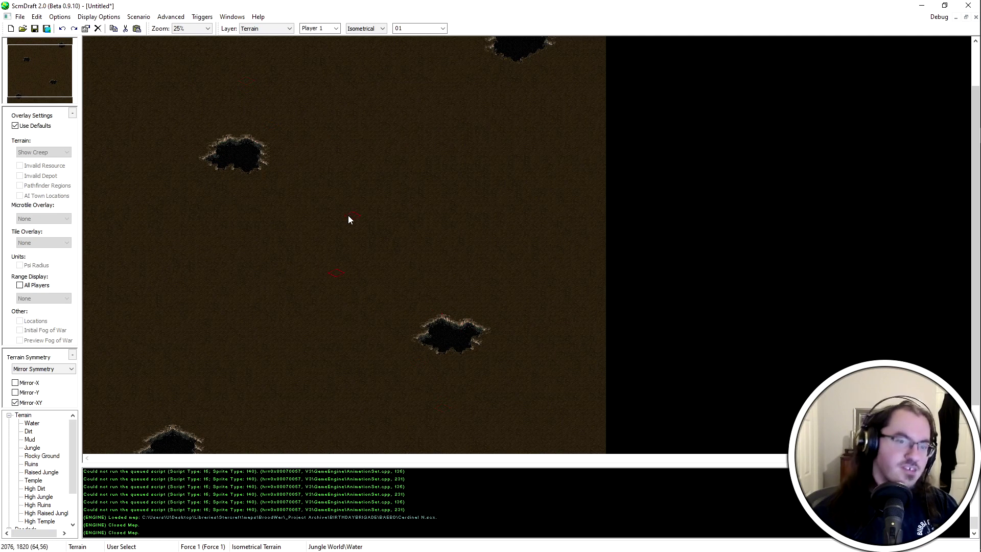
{"action": "scroll", "coordinate": [254, 167], "scroll_direction": "up", "scroll_amount": 2}
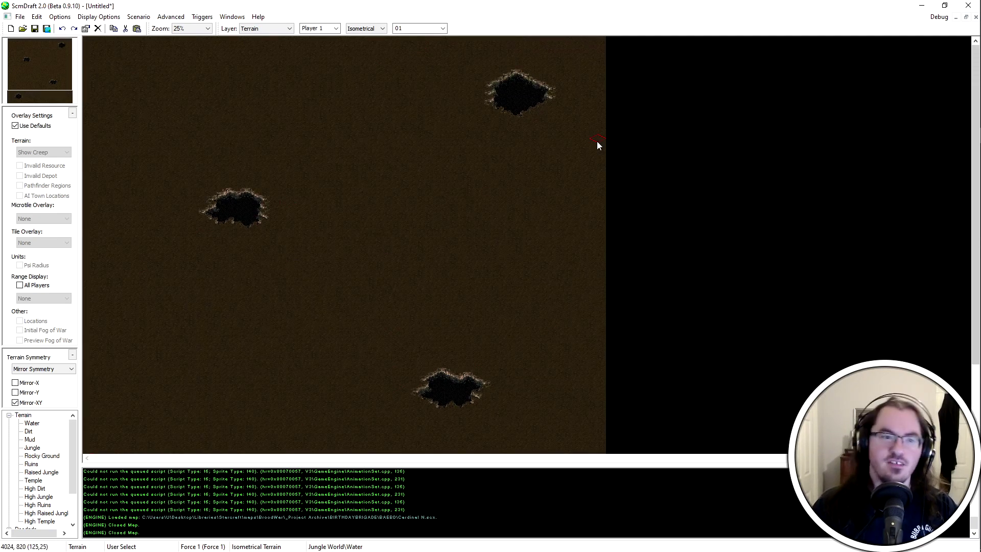
{"action": "key", "text": "ctrl+z"}
{"action": "key", "text": "ctrl+z"}
{"action": "scroll", "coordinate": [486, 314], "scroll_direction": "down", "scroll_amount": 1}
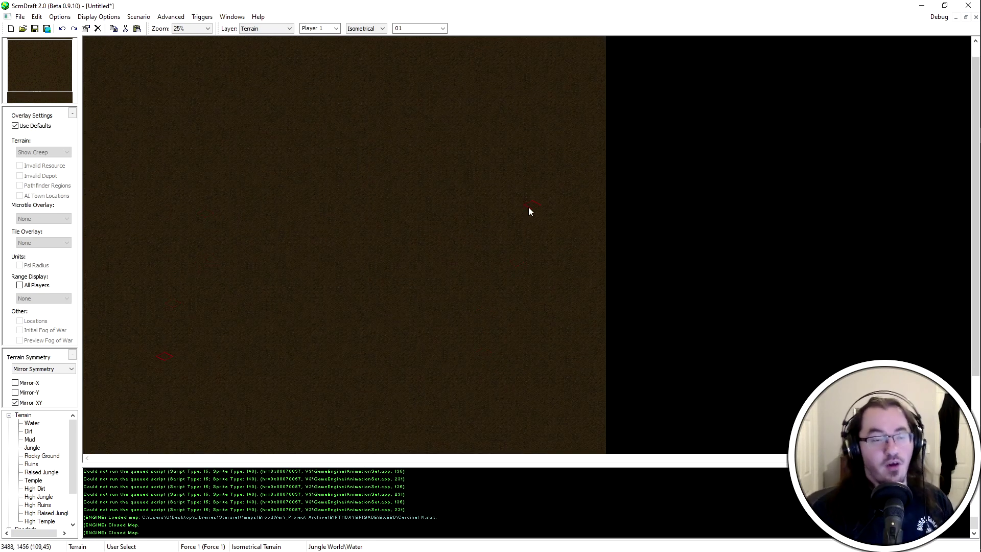
Paint a curved water pool northwest of the map centre with its mirrored counterpart, and touch up its western edge
{"action": "scroll", "coordinate": [486, 50], "scroll_direction": "up", "scroll_amount": 1}
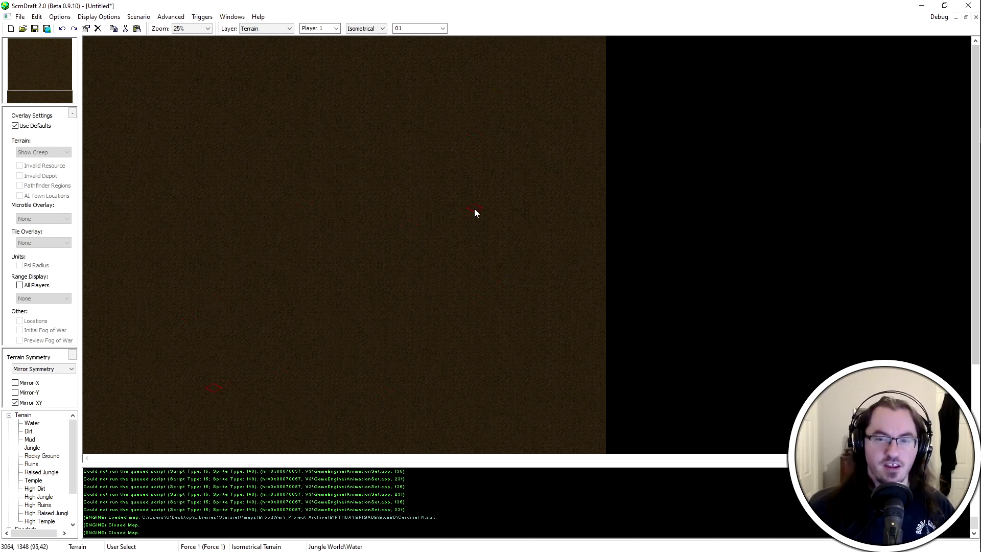
{"action": "scroll", "coordinate": [346, 386], "scroll_direction": "down", "scroll_amount": 2}
{"action": "mouse_move", "coordinate": [279, 226]}
{"action": "left_mouse_down"}
{"action": "mouse_move", "coordinate": [262, 237]}
{"action": "mouse_move", "coordinate": [279, 269]}
{"action": "mouse_move", "coordinate": [268, 215]}
{"action": "mouse_move", "coordinate": [315, 167]}
{"action": "left_mouse_up"}
{"action": "scroll", "coordinate": [419, 267], "scroll_direction": "up", "scroll_amount": 3, "text": "ctrl"}
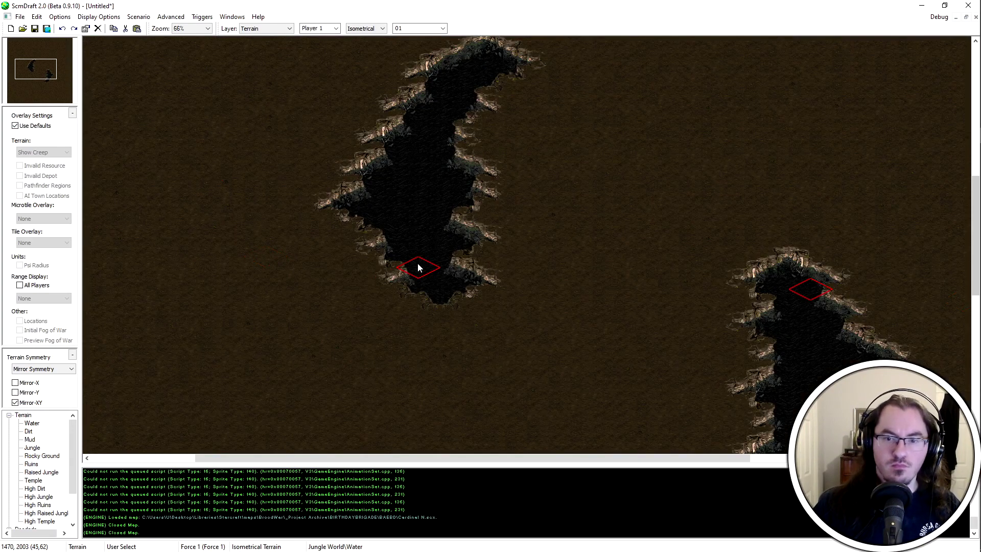
{"action": "key", "text": "ctrl+z"}
{"action": "left_click", "coordinate": [353, 190]}
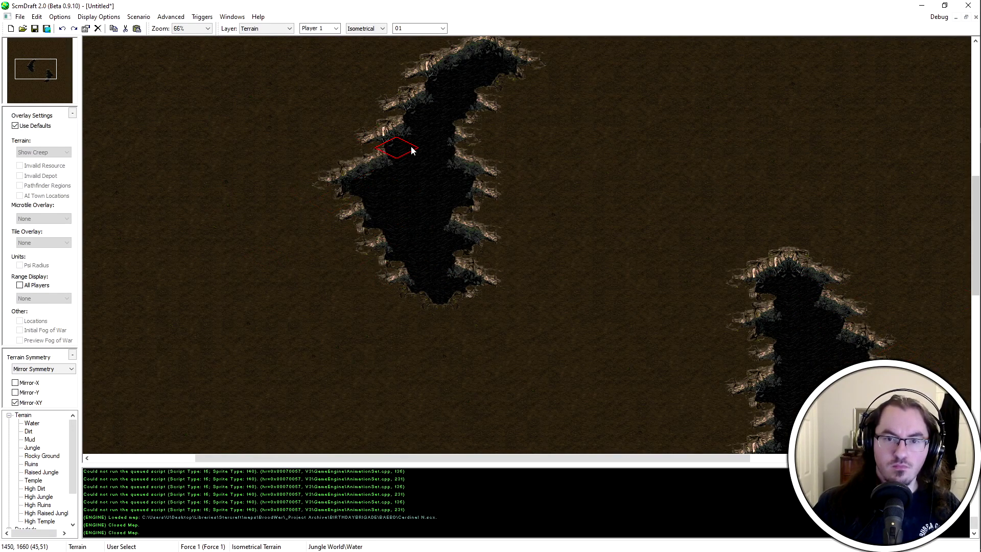
Extend and widen the northwestern pool into a broad diagonal water channel running up to the northeast
{"action": "middle_click_drag", "start_coordinate": [403, 167], "coordinate": [361, 193]}
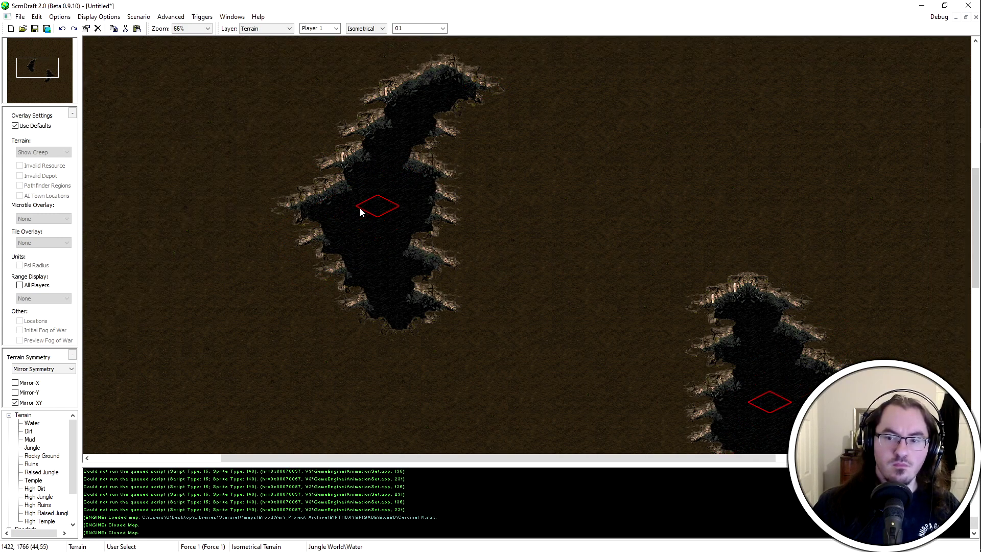
{"action": "mouse_move", "coordinate": [420, 276]}
{"action": "left_mouse_down"}
{"action": "mouse_move", "coordinate": [451, 177]}
{"action": "mouse_move", "coordinate": [440, 110]}
{"action": "mouse_move", "coordinate": [511, 102]}
{"action": "left_mouse_up"}
{"action": "middle_click_drag", "start_coordinate": [527, 113], "coordinate": [486, 154]}
{"action": "mouse_move", "coordinate": [485, 153]}
{"action": "left_mouse_down"}
{"action": "mouse_move", "coordinate": [445, 149]}
{"action": "mouse_move", "coordinate": [422, 114]}
{"action": "mouse_move", "coordinate": [400, 109]}
{"action": "left_mouse_up"}
{"action": "middle_click_drag", "start_coordinate": [400, 109], "coordinate": [332, 195]}
{"action": "mouse_move", "coordinate": [307, 210]}
{"action": "left_mouse_down"}
{"action": "mouse_move", "coordinate": [335, 205]}
{"action": "mouse_move", "coordinate": [379, 165]}
{"action": "mouse_move", "coordinate": [416, 190]}
{"action": "mouse_move", "coordinate": [456, 116]}
{"action": "mouse_move", "coordinate": [443, 152]}
{"action": "left_mouse_up"}
Fill in the notched eastern edge at the southern end of the northwestern channel with water
{"action": "scroll", "coordinate": [404, 168], "scroll_direction": "down", "scroll_amount": 1}
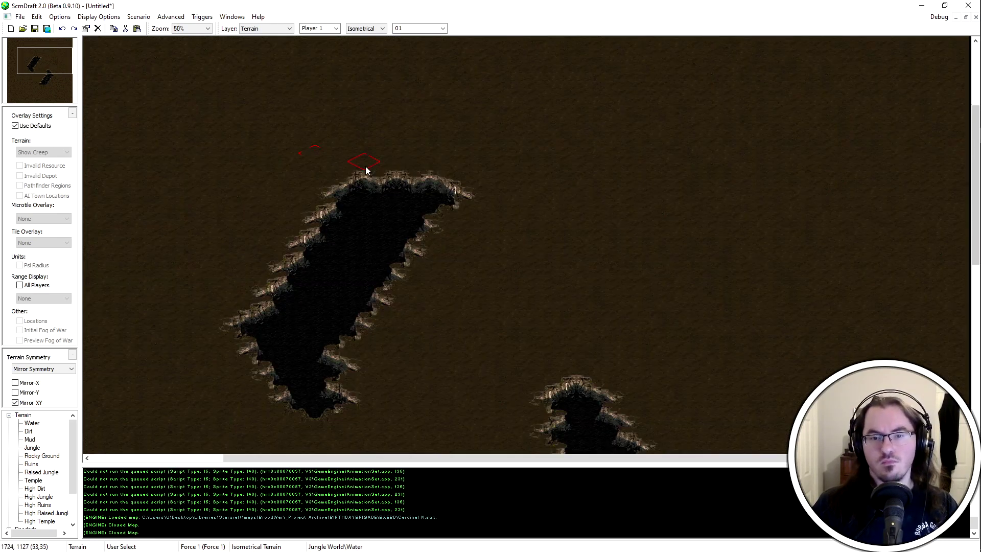
{"action": "scroll", "coordinate": [406, 210], "scroll_direction": "up", "scroll_amount": 1}
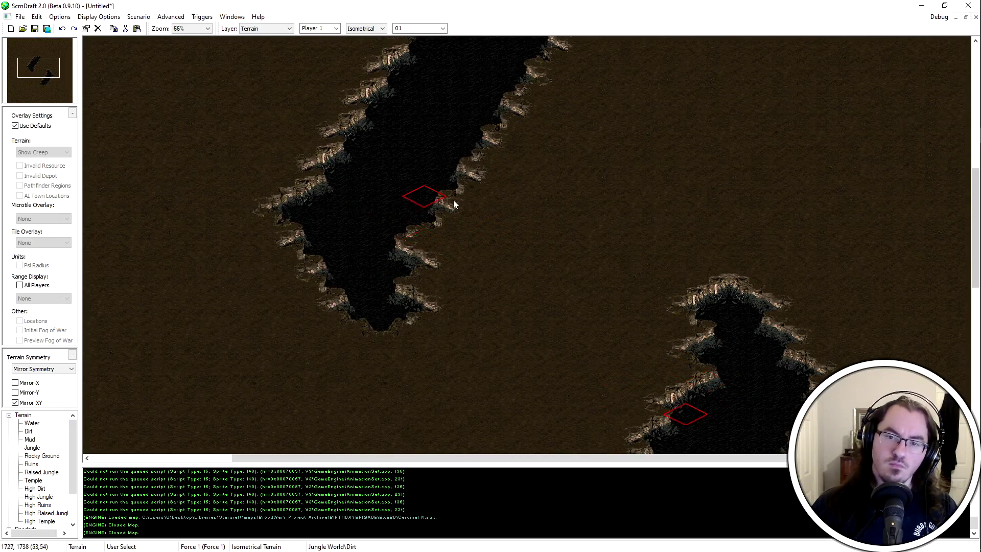
{"action": "left_click", "coordinate": [404, 278]}
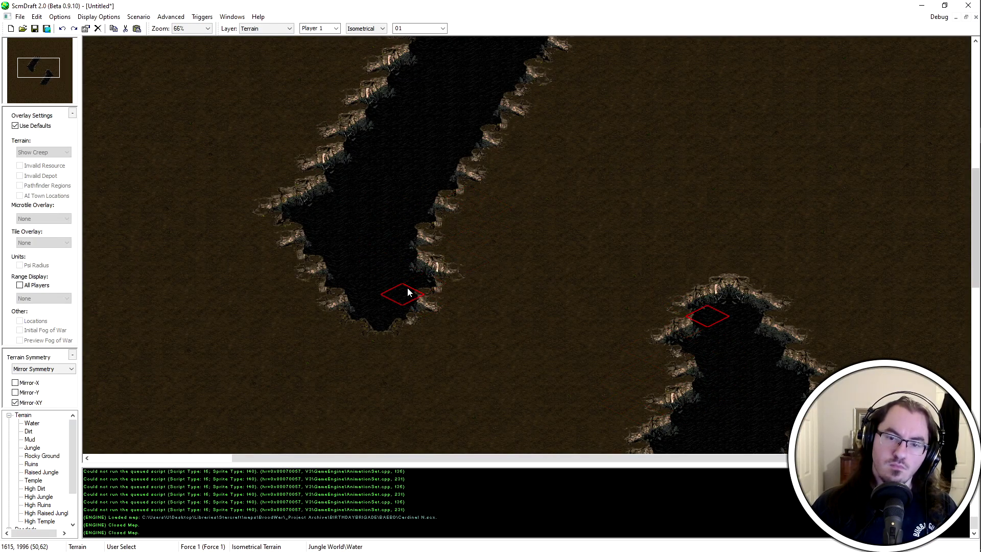
{"action": "key", "text": "Right"}
{"action": "key", "text": "Down"}
Paint a narrow arm of water running east from the northern part of the southeastern channel
{"action": "scroll", "coordinate": [353, 297], "scroll_direction": "down", "scroll_amount": 3}
{"action": "scroll", "coordinate": [661, 309], "scroll_direction": "up", "scroll_amount": 2}
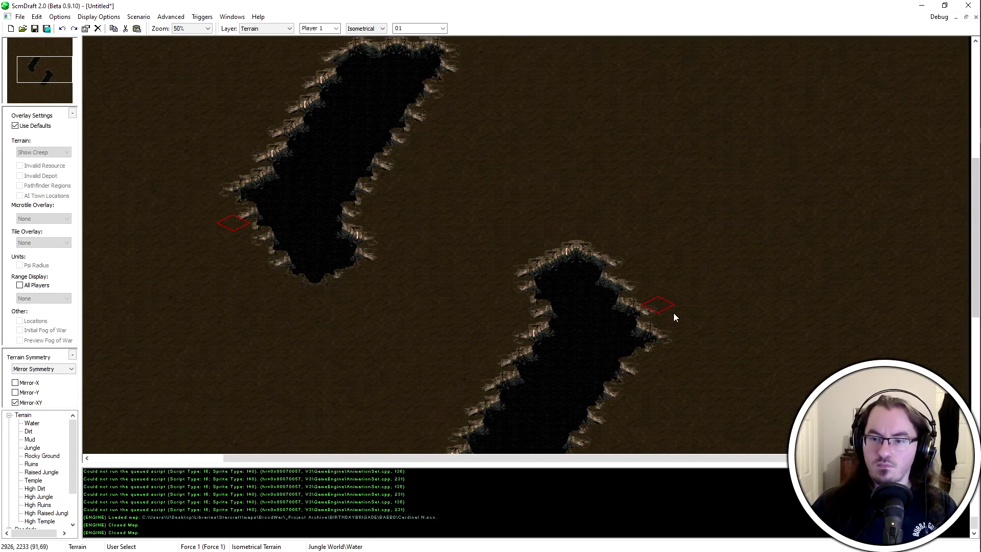
{"action": "mouse_move", "coordinate": [644, 322]}
{"action": "left_mouse_down"}
{"action": "mouse_move", "coordinate": [692, 332]}
{"action": "mouse_move", "coordinate": [773, 306]}
{"action": "mouse_move", "coordinate": [857, 312]}
{"action": "left_mouse_up"}
{"action": "scroll", "coordinate": [857, 312], "scroll_direction": "down", "scroll_amount": 1}
{"action": "scroll", "coordinate": [698, 289], "scroll_direction": "up", "scroll_amount": 2}
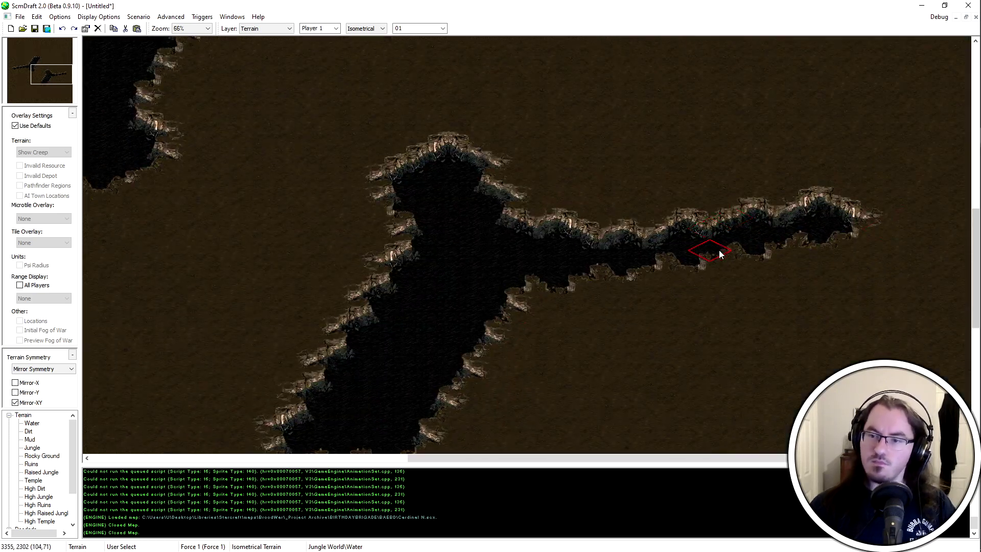
Continue the narrow water arm northeast until it reaches the map's eastern edge
{"action": "mouse_move", "coordinate": [745, 210]}
{"action": "left_mouse_down"}
{"action": "mouse_move", "coordinate": [793, 208]}
{"action": "mouse_move", "coordinate": [859, 132]}
{"action": "mouse_move", "coordinate": [825, 169]}
{"action": "mouse_move", "coordinate": [839, 142]}
{"action": "mouse_move", "coordinate": [887, 112]}
{"action": "mouse_move", "coordinate": [871, 122]}
{"action": "left_mouse_up"}
{"action": "scroll", "coordinate": [924, 84], "scroll_direction": "up", "scroll_amount": 1}
{"action": "scroll", "coordinate": [833, 145], "scroll_direction": "up", "scroll_amount": 1}
{"action": "mouse_move", "coordinate": [948, 92]}
{"action": "left_mouse_down"}
{"action": "mouse_move", "coordinate": [956, 66]}
{"action": "mouse_move", "coordinate": [929, 127]}
{"action": "left_mouse_up"}
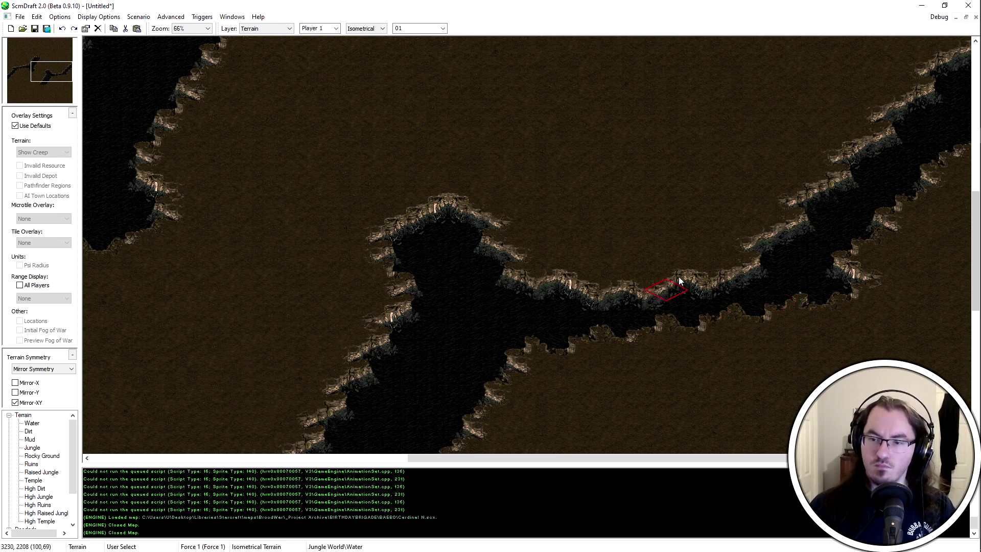
{"action": "scroll", "coordinate": [107, 148], "scroll_direction": "down", "scroll_amount": 3, "text": "ctrl"}
{"action": "scroll", "coordinate": [782, 313], "scroll_direction": "up", "scroll_amount": 4, "text": "ctrl"}
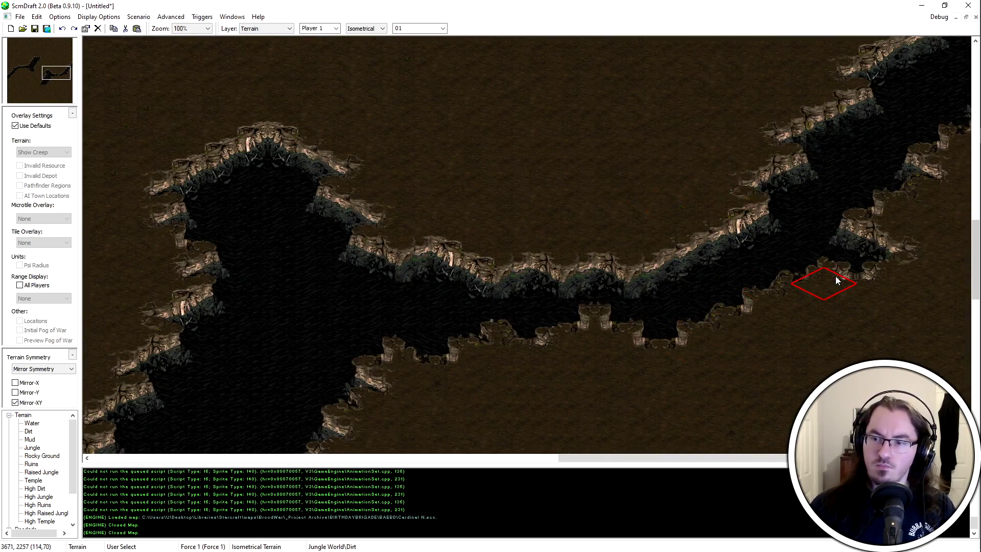
{"action": "scroll", "coordinate": [813, 273], "scroll_direction": "down", "scroll_amount": 3, "text": "ctrl"}
{"action": "scroll", "coordinate": [133, 182], "scroll_direction": "up", "scroll_amount": 2, "text": "ctrl"}
{"action": "scroll", "coordinate": [239, 179], "scroll_direction": "down", "scroll_amount": 2, "text": "ctrl"}
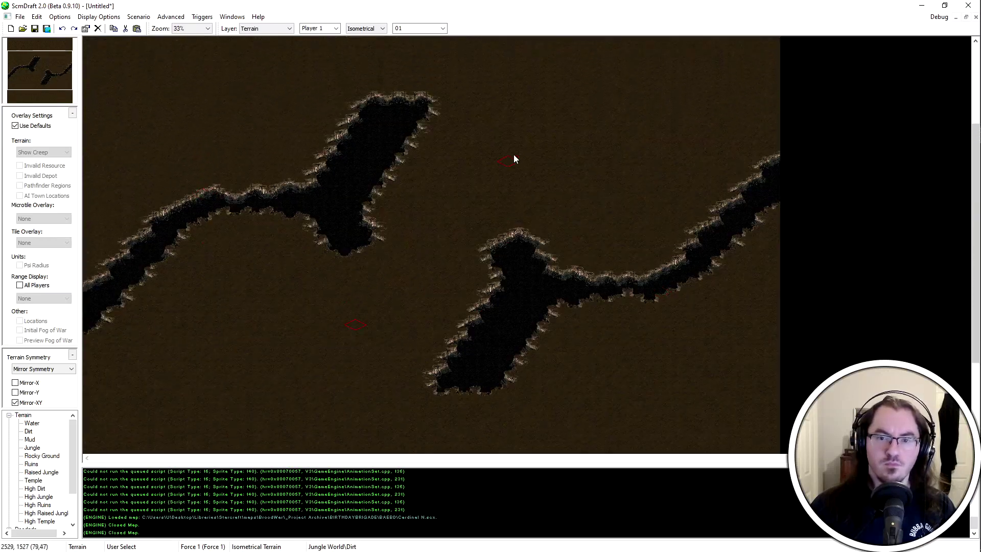
Reshape the northern tip of the southeastern channel into a broader, flatter end using the Water and Dirt brushes
{"action": "scroll", "coordinate": [514, 155], "scroll_direction": "up", "scroll_amount": 1}
{"action": "scroll", "coordinate": [614, 295], "scroll_direction": "up", "scroll_amount": 1, "text": "ctrl"}
{"action": "scroll", "coordinate": [615, 290], "scroll_direction": "up", "scroll_amount": 1, "text": "ctrl"}
{"action": "middle_click_drag", "start_coordinate": [499, 277], "coordinate": [451, 318]}
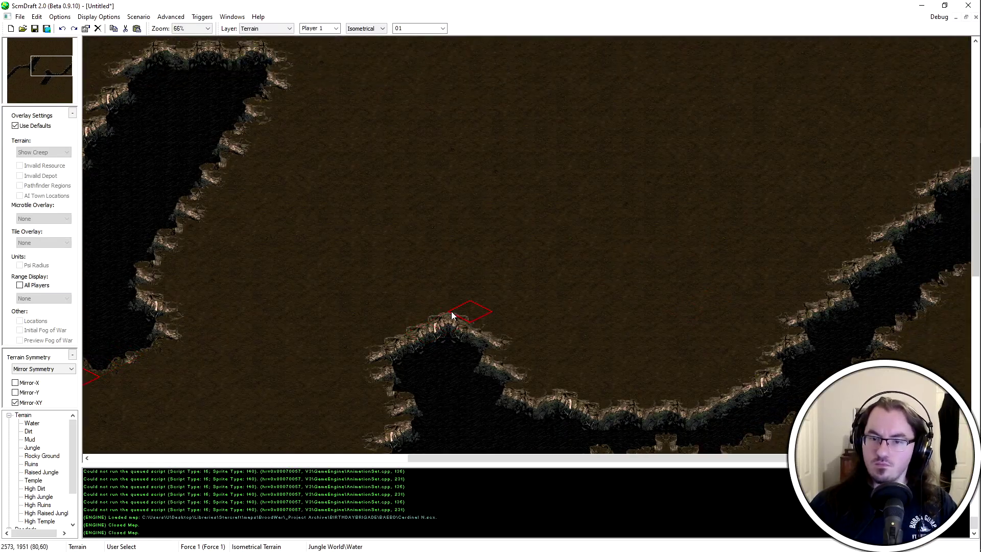
{"action": "left_click", "coordinate": [406, 343]}
{"action": "middle_click_drag", "start_coordinate": [406, 343], "coordinate": [536, 288]}
{"action": "left_click", "coordinate": [29, 431]}
{"action": "left_click", "coordinate": [548, 290]}
{"action": "left_click", "coordinate": [562, 286]}
{"action": "left_click", "coordinate": [606, 246]}
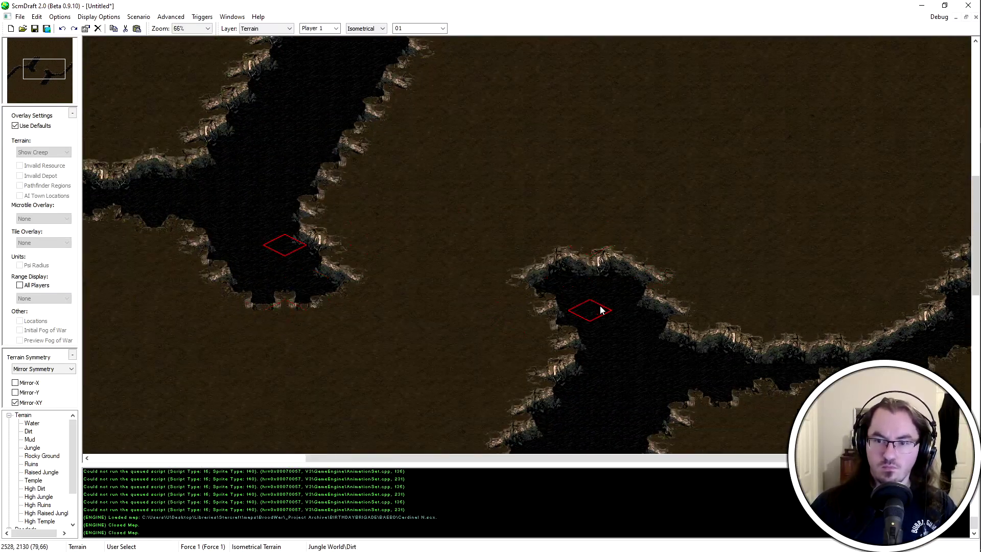
Add a thin water spur from the southeastern channel's northern end toward the northwest, narrowing the central passage
{"action": "scroll", "coordinate": [456, 247], "scroll_direction": "down", "scroll_amount": 2, "text": "ctrl"}
{"action": "scroll", "coordinate": [569, 246], "scroll_direction": "up", "scroll_amount": 1, "text": "ctrl"}
{"action": "scroll", "coordinate": [578, 285], "scroll_direction": "down", "scroll_amount": 1, "text": "ctrl"}
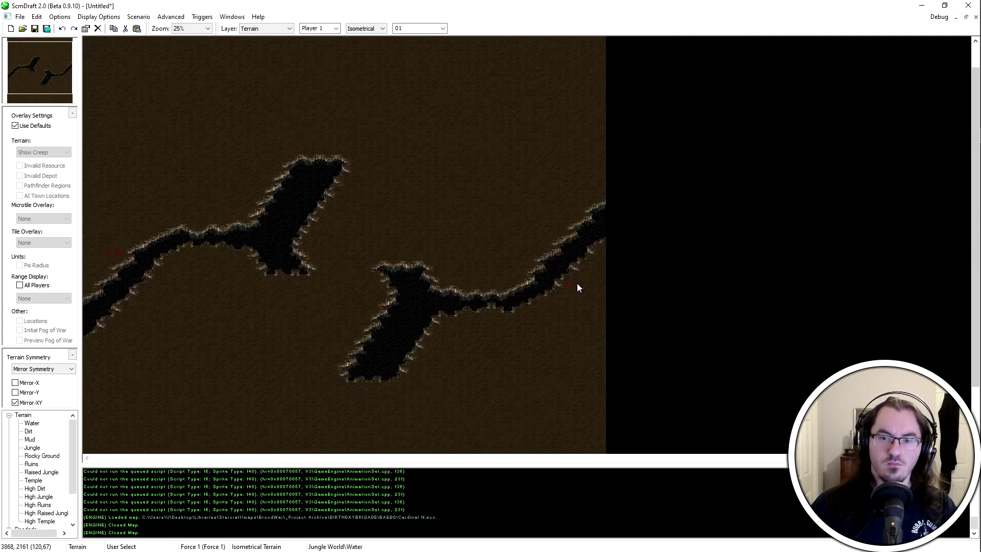
{"action": "scroll", "coordinate": [530, 262], "scroll_direction": "up", "scroll_amount": 1, "text": "ctrl"}
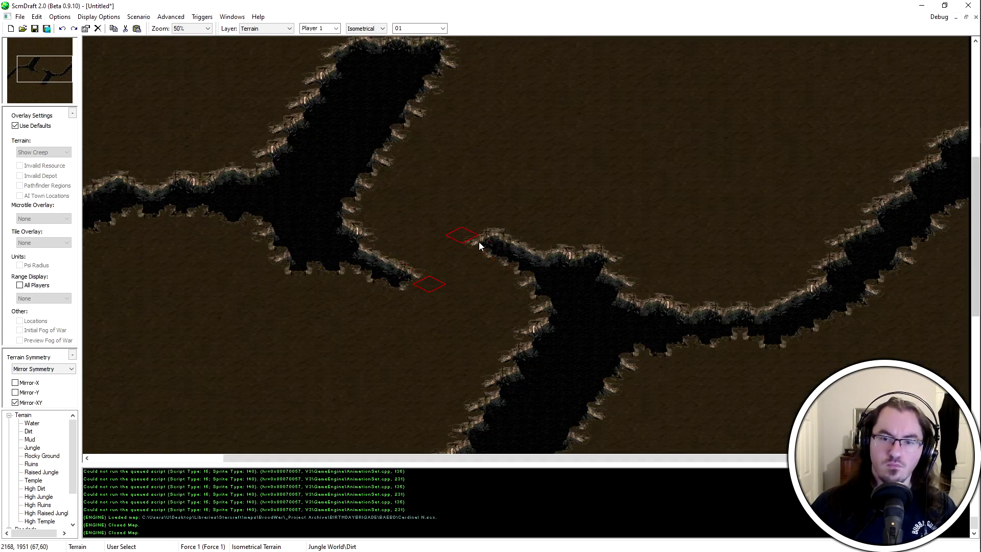
{"action": "scroll", "coordinate": [428, 262], "scroll_direction": "down", "scroll_amount": 2}
{"action": "left_click", "coordinate": [25, 103]}
{"action": "scroll", "coordinate": [488, 151], "scroll_direction": "up", "scroll_amount": 2}
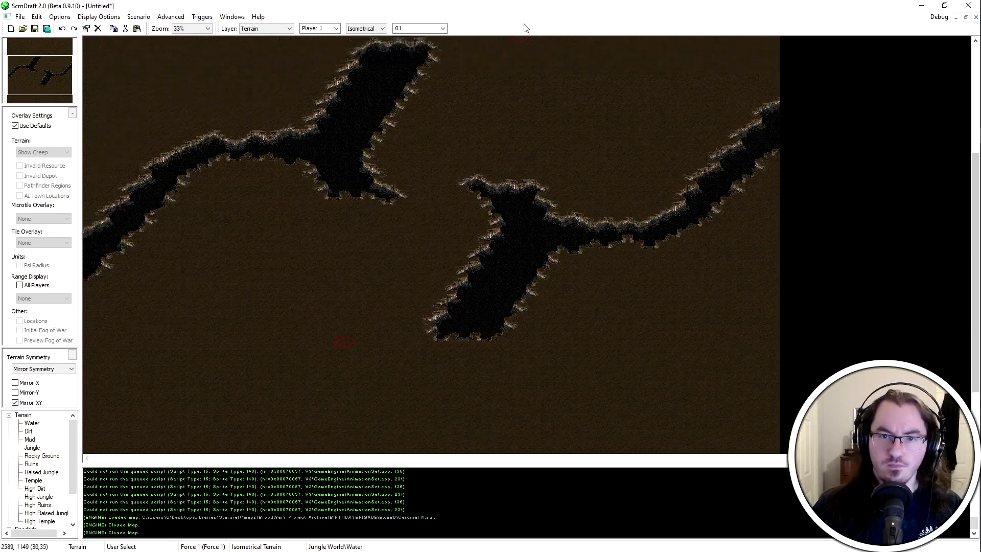
Look over the mirrored water layout across the whole map and browse the available terrain types
{"action": "scroll", "coordinate": [612, 142], "scroll_direction": "down", "scroll_amount": 2}
{"action": "left_click_drag", "start_coordinate": [35, 60], "coordinate": [41, 94]}
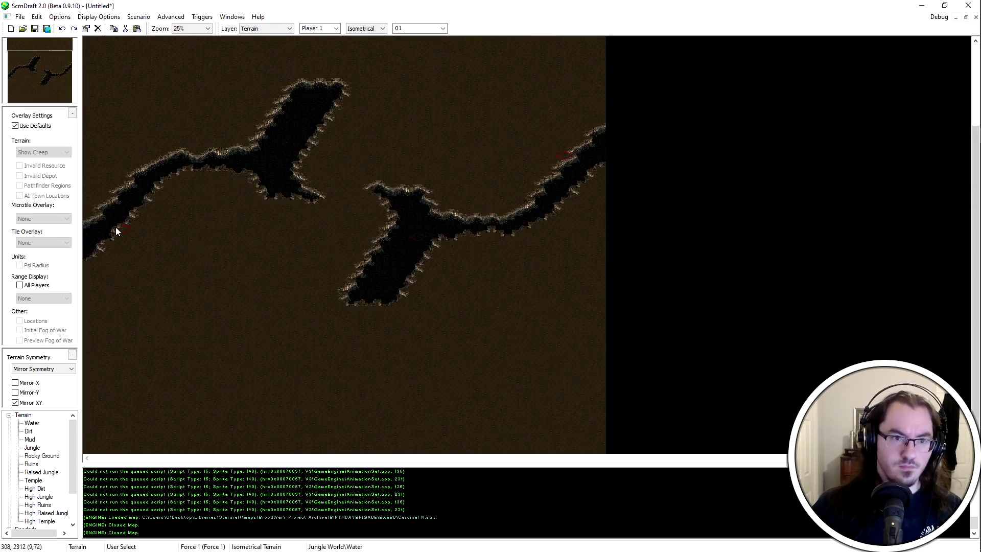
{"action": "scroll", "coordinate": [179, 236], "scroll_direction": "up", "scroll_amount": 3}
{"action": "scroll", "coordinate": [186, 238], "scroll_direction": "down", "scroll_amount": 3}
{"action": "scroll", "coordinate": [632, 366], "scroll_direction": "up", "scroll_amount": 3}
{"action": "scroll", "coordinate": [632, 367], "scroll_direction": "down", "scroll_amount": 3}
{"action": "scroll", "coordinate": [46, 486], "scroll_direction": "down", "scroll_amount": 5}
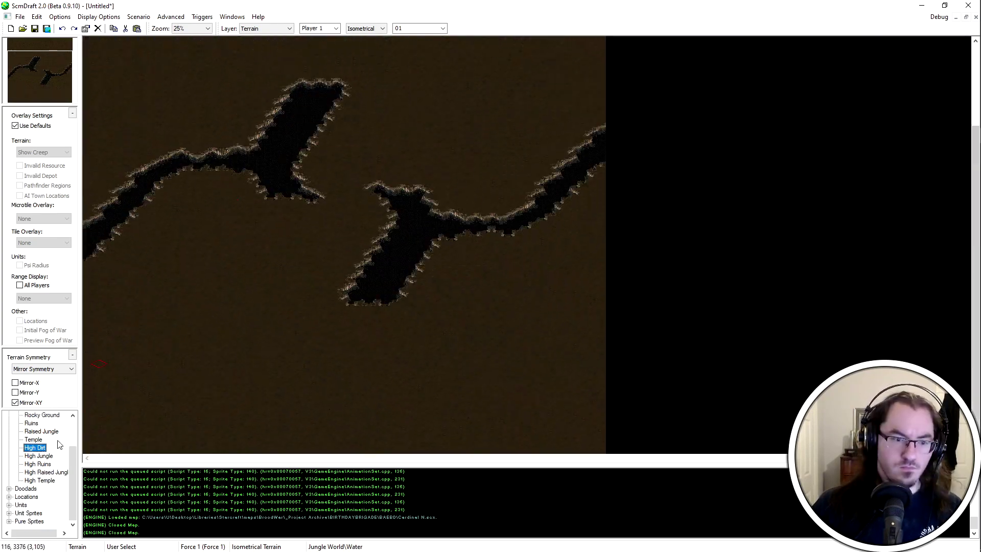
{"action": "scroll", "coordinate": [680, 121], "scroll_direction": "up", "scroll_amount": 3}
Start saving the map, accept the compatibility check and choose the Starcraft Broodwar Map (*.scx) format
{"action": "key", "text": "ctrl+s"}
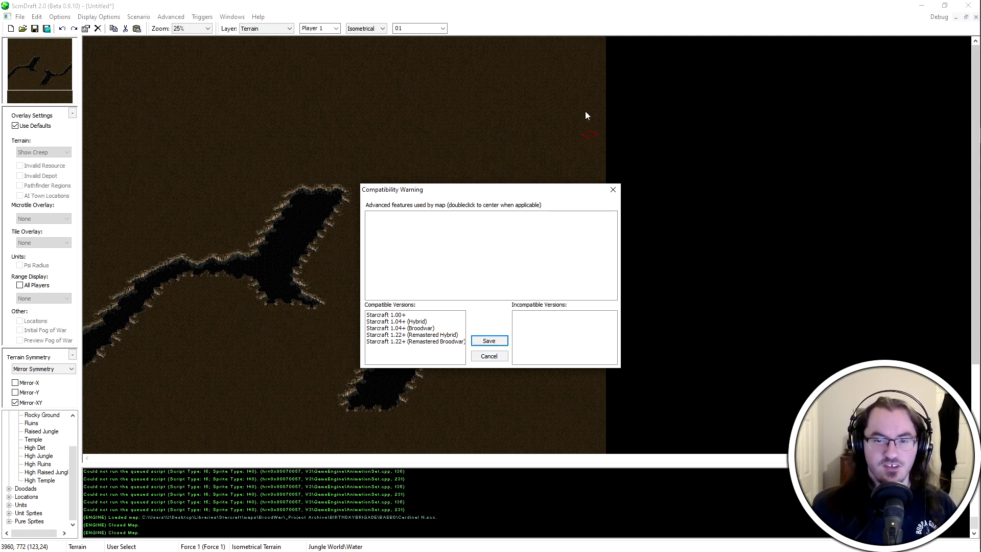
{"action": "left_click", "coordinate": [499, 343]}
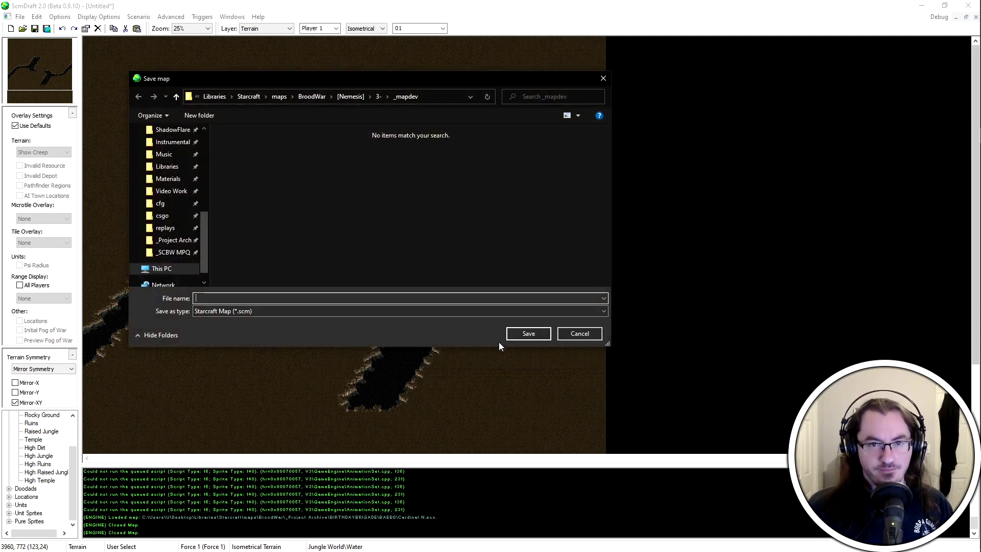
{"action": "left_click", "coordinate": [242, 313]}
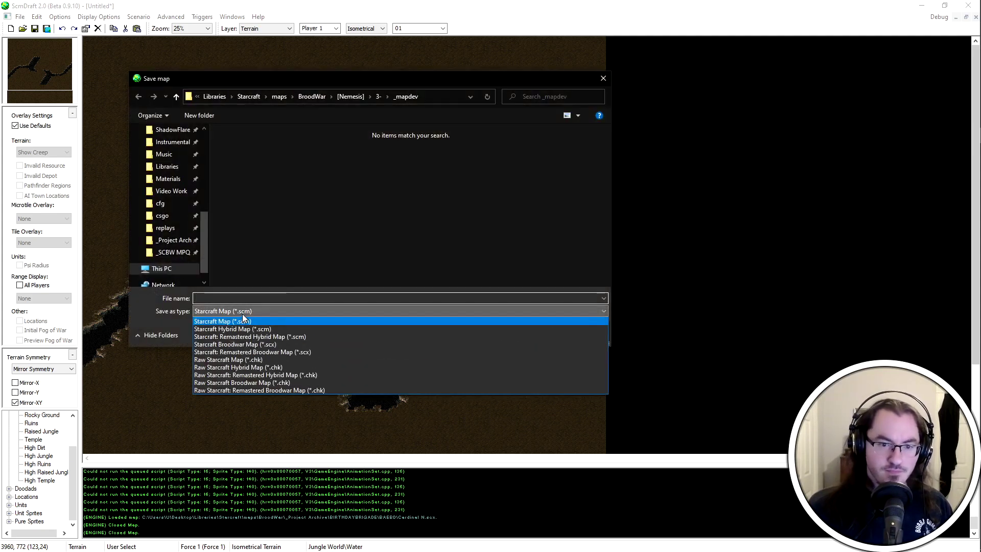
{"action": "left_click", "coordinate": [276, 345]}
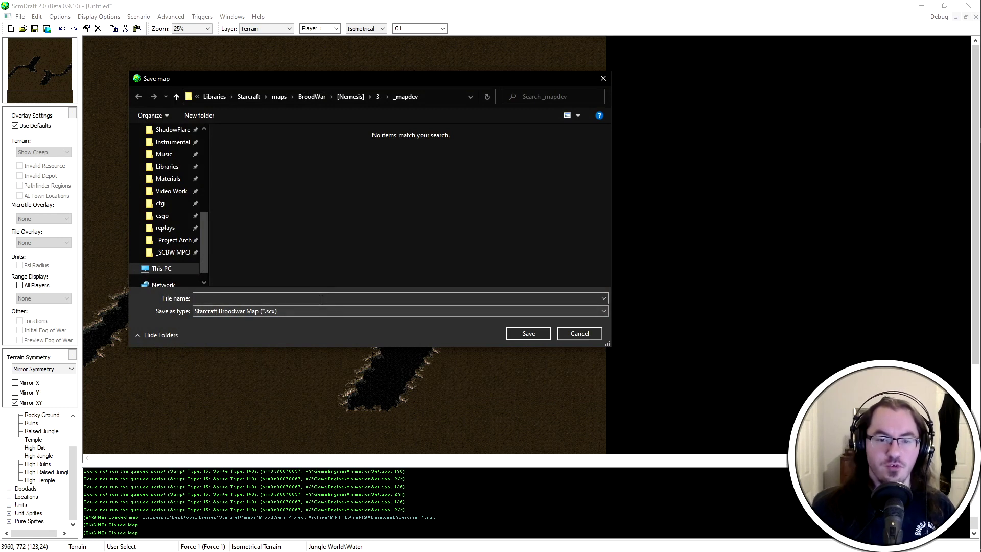
Save the map as tutorial1v1 in the author's own folder under BroodWar\[Hydra]\3-Multiplayer
{"action": "left_click", "coordinate": [312, 97]}
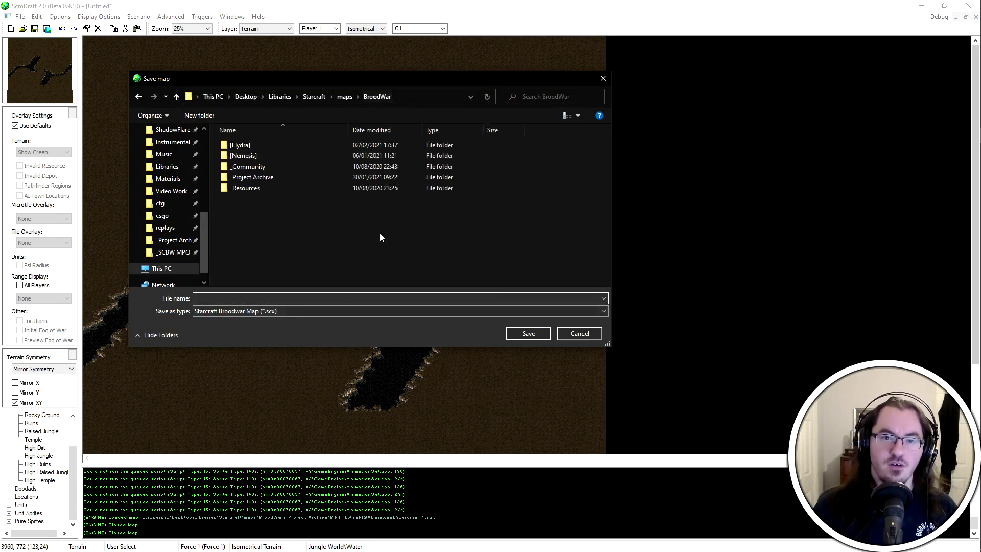
{"action": "double_click", "coordinate": [258, 146]}
{"action": "double_click", "coordinate": [276, 177]}
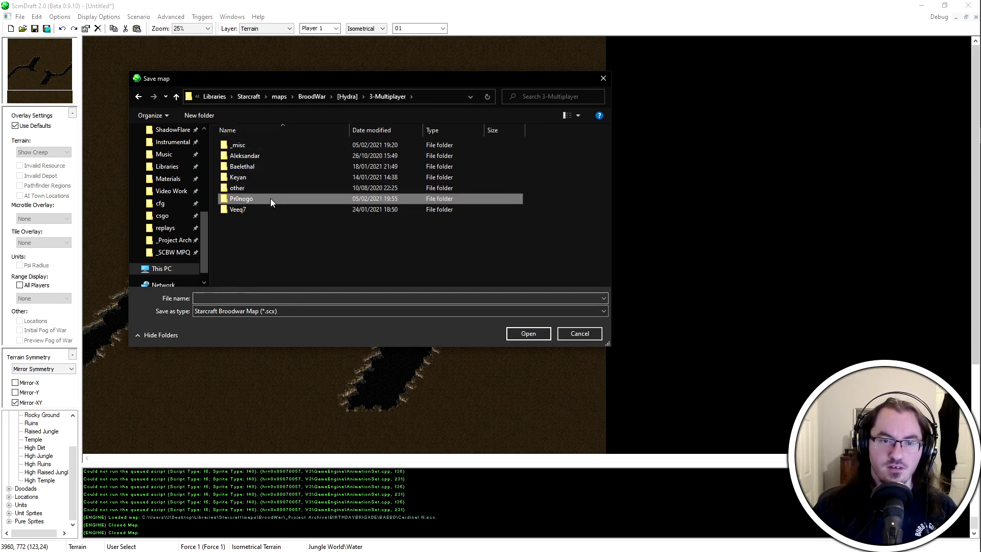
{"action": "double_click", "coordinate": [271, 199]}
{"action": "left_click", "coordinate": [242, 298]}
{"action": "type", "text": "tutorial1v1"}
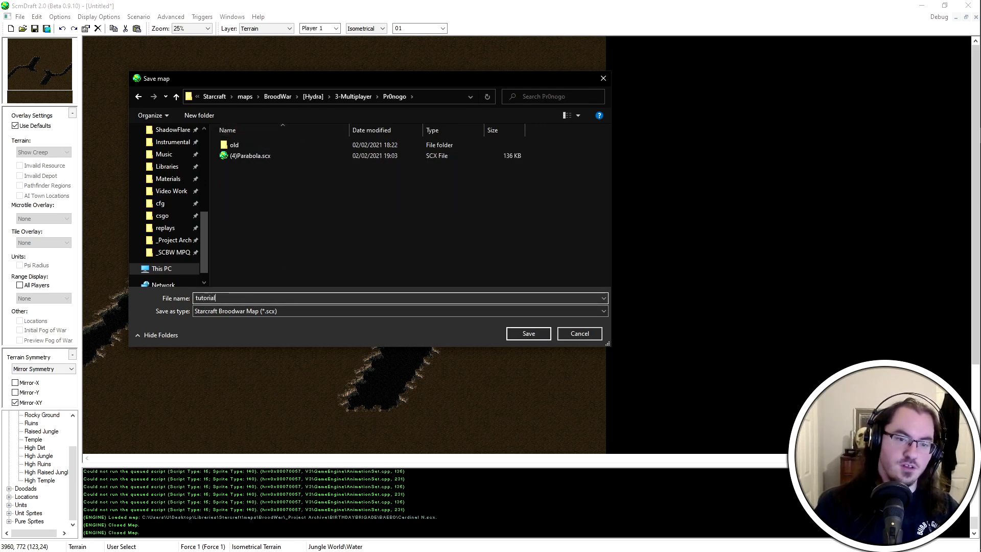
{"action": "key", "text": "Return"}
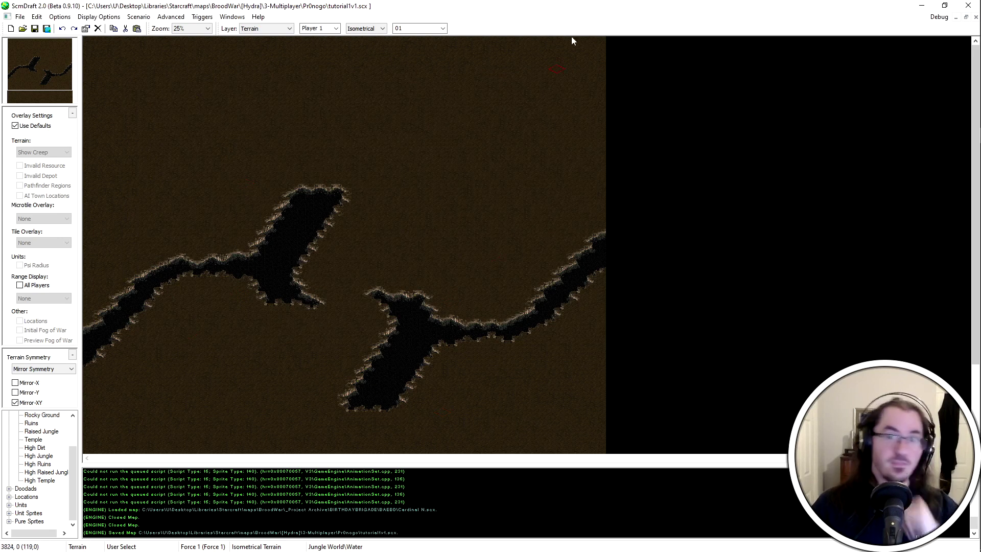
Undo the stray water placed near the northern edge of the map
{"action": "scroll", "coordinate": [527, 152], "scroll_direction": "up", "scroll_amount": 1, "text": "ctrl"}
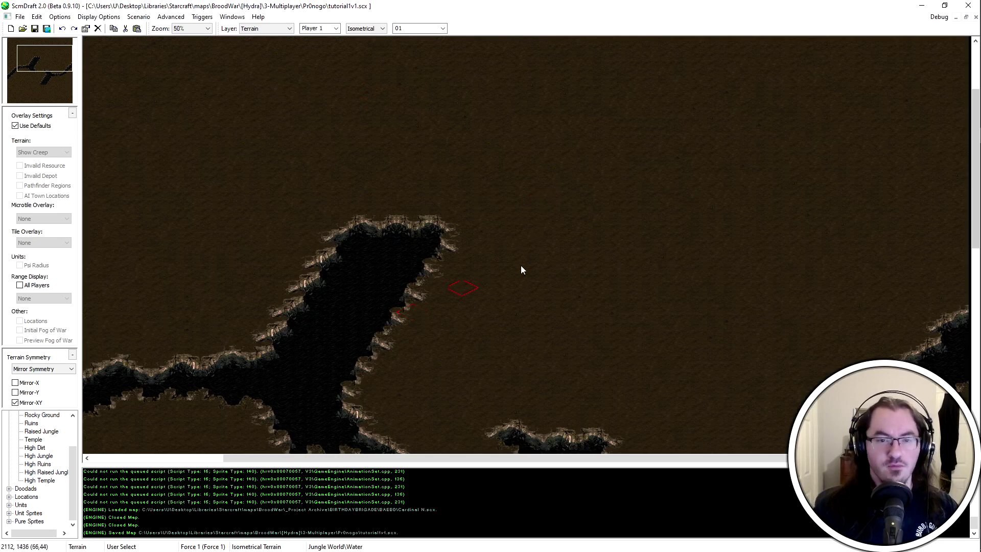
{"action": "scroll", "coordinate": [520, 266], "scroll_direction": "up", "scroll_amount": 2}
{"action": "scroll", "coordinate": [601, 250], "scroll_direction": "down", "scroll_amount": 1, "text": "ctrl"}
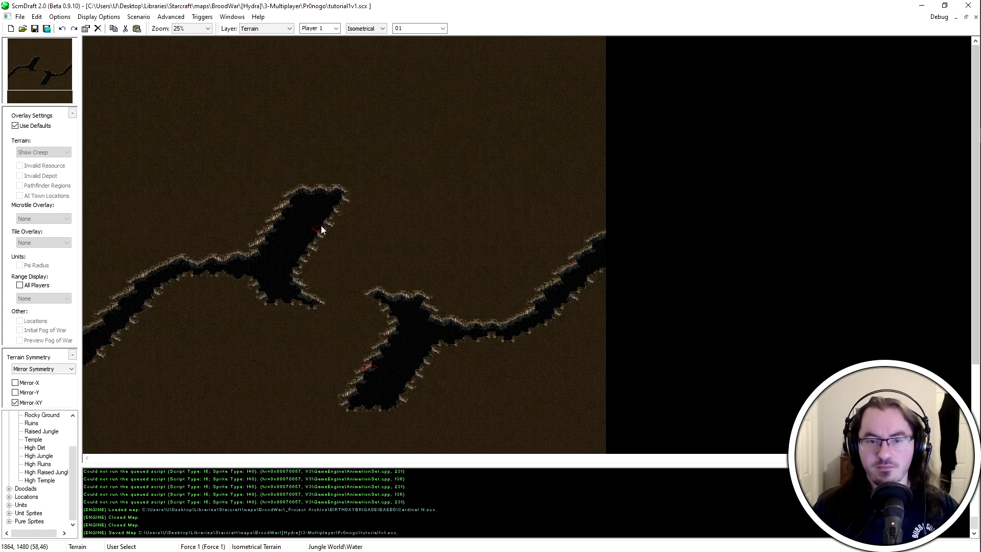
{"action": "scroll", "coordinate": [322, 204], "scroll_direction": "up", "scroll_amount": 1, "text": "ctrl"}
{"action": "scroll", "coordinate": [395, 233], "scroll_direction": "down", "scroll_amount": 1, "text": "ctrl"}
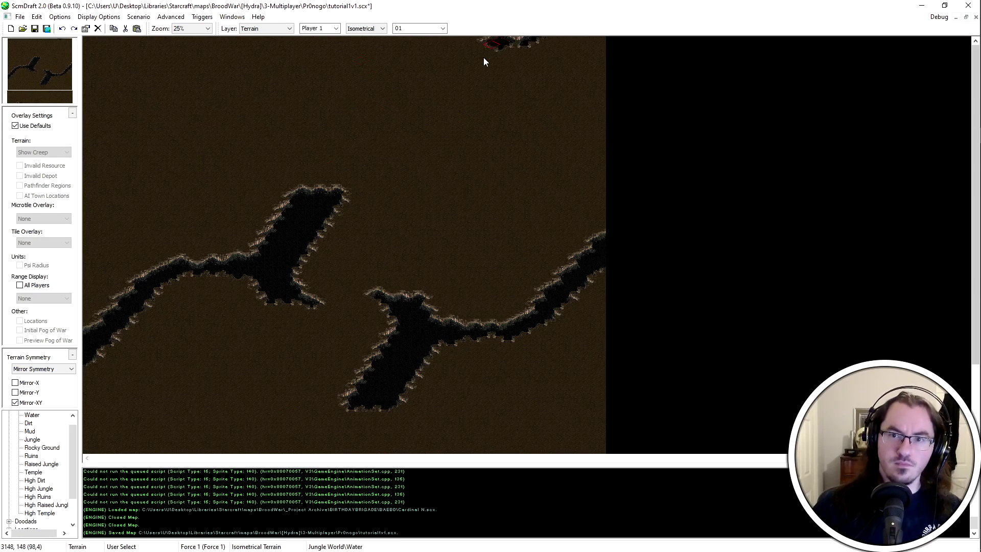
{"action": "key", "text": "ctrl+z"}
Try painting a thin Rocky Ground trail through the central passage and alongside the channels, and undo it
{"action": "left_click", "coordinate": [46, 465]}
{"action": "scroll", "coordinate": [613, 66], "scroll_direction": "up", "scroll_amount": 2, "text": "ctrl"}
{"action": "left_click", "coordinate": [29, 463]}
{"action": "left_click", "coordinate": [30, 456]}
{"action": "left_click", "coordinate": [31, 440]}
{"action": "scroll", "coordinate": [31, 460], "scroll_direction": "up", "scroll_amount": 1}
{"action": "left_click", "coordinate": [36, 464]}
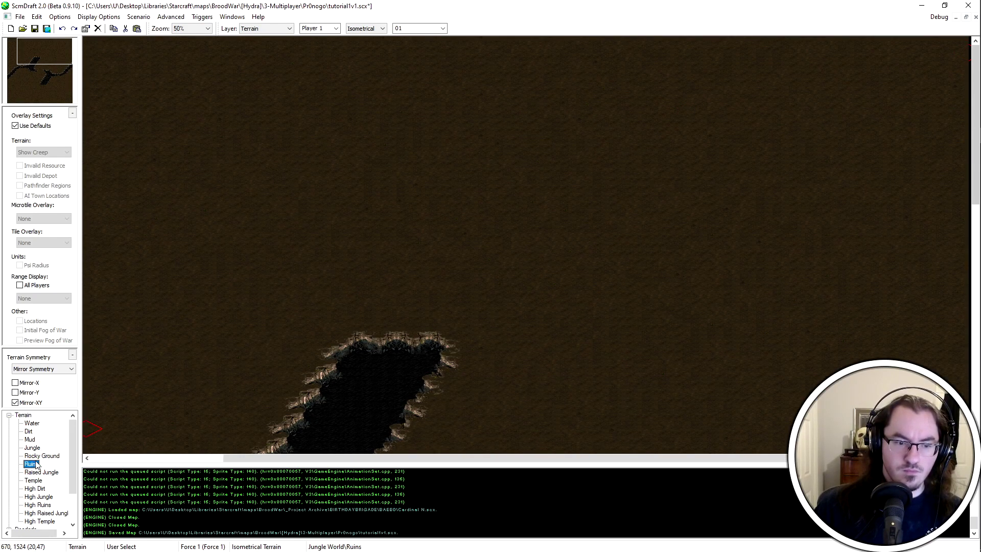
{"action": "scroll", "coordinate": [406, 399], "scroll_direction": "down", "scroll_amount": 4}
{"action": "mouse_move", "coordinate": [364, 236]}
{"action": "left_mouse_down"}
{"action": "mouse_move", "coordinate": [466, 245]}
{"action": "mouse_move", "coordinate": [419, 220]}
{"action": "mouse_move", "coordinate": [492, 90]}
{"action": "mouse_move", "coordinate": [593, 238]}
{"action": "mouse_move", "coordinate": [655, 288]}
{"action": "left_mouse_up"}
{"action": "scroll", "coordinate": [491, 90], "scroll_direction": "down", "scroll_amount": 1}
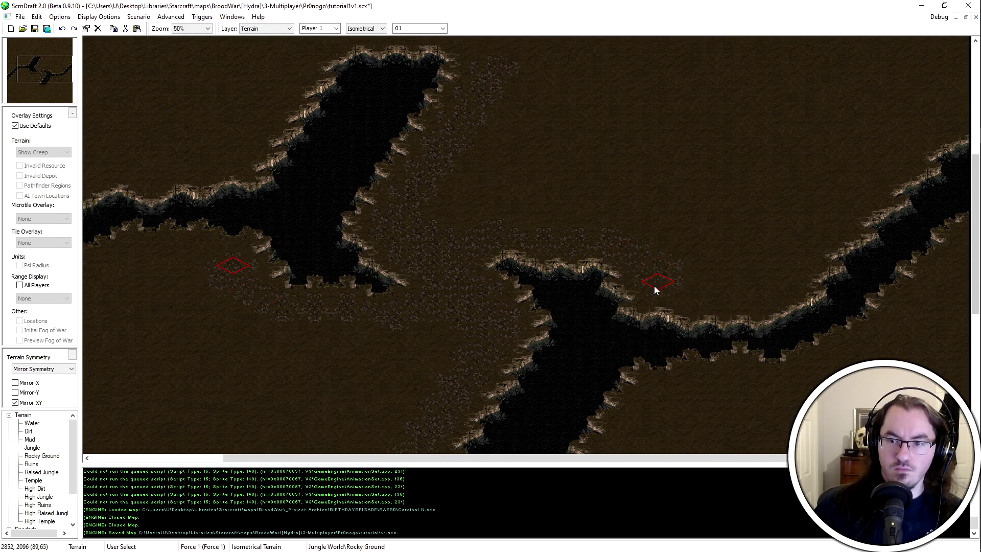
{"action": "key", "text": "ctrl+z"}
{"action": "key", "text": "ctrl+z"}
{"action": "key", "text": "ctrl+z"}
{"action": "key", "text": "ctrl+z"}
Fill the central passage between the two water channels with a broad patch of Rocky Ground
{"action": "scroll", "coordinate": [580, 208], "scroll_direction": "down", "scroll_amount": 1, "text": "ctrl"}
{"action": "scroll", "coordinate": [537, 283], "scroll_direction": "up", "scroll_amount": 2, "text": "ctrl"}
{"action": "left_click_drag", "start_coordinate": [431, 265], "coordinate": [377, 236]}
{"action": "middle_click_drag", "start_coordinate": [650, 139], "coordinate": [619, 169]}
{"action": "right_click", "coordinate": [303, 272]}
{"action": "mouse_move", "coordinate": [303, 272]}
{"action": "left_mouse_down"}
{"action": "mouse_move", "coordinate": [367, 287]}
{"action": "mouse_move", "coordinate": [482, 342]}
{"action": "left_mouse_up"}
{"action": "middle_click_drag", "start_coordinate": [482, 341], "coordinate": [427, 359]}
{"action": "mouse_move", "coordinate": [427, 359]}
{"action": "left_mouse_down"}
{"action": "mouse_move", "coordinate": [462, 233]}
{"action": "mouse_move", "coordinate": [529, 250]}
{"action": "left_mouse_up"}
{"action": "middle_click_drag", "start_coordinate": [636, 118], "coordinate": [671, 88]}
{"action": "scroll", "coordinate": [574, 153], "scroll_direction": "down", "scroll_amount": 1, "text": "ctrl"}
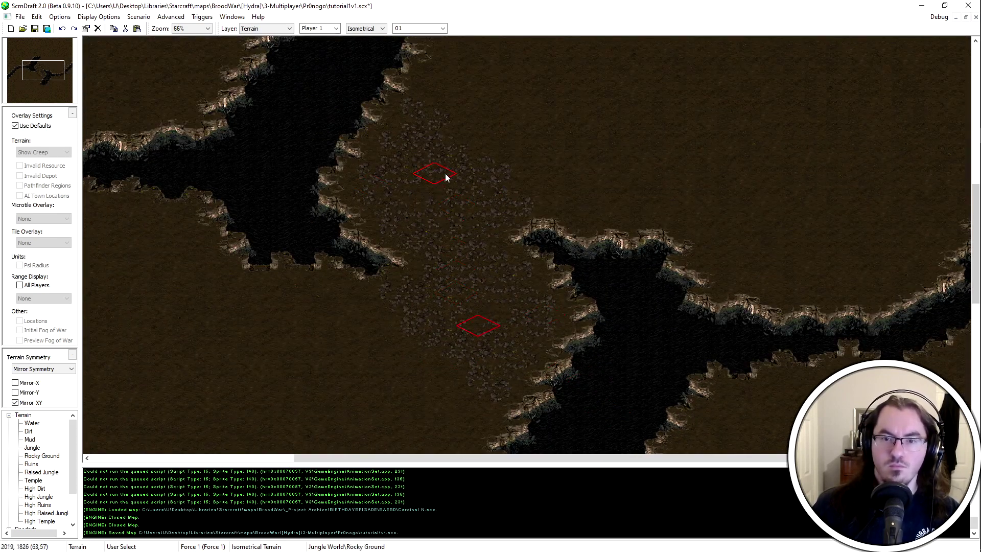
Paint a narrow High Dirt strip along the outer end of each water channel
{"action": "scroll", "coordinate": [602, 192], "scroll_direction": "down", "scroll_amount": 1, "text": "ctrl"}
{"action": "scroll", "coordinate": [318, 125], "scroll_direction": "up", "scroll_amount": 2}
{"action": "scroll", "coordinate": [360, 241], "scroll_direction": "up", "scroll_amount": 1, "text": "ctrl"}
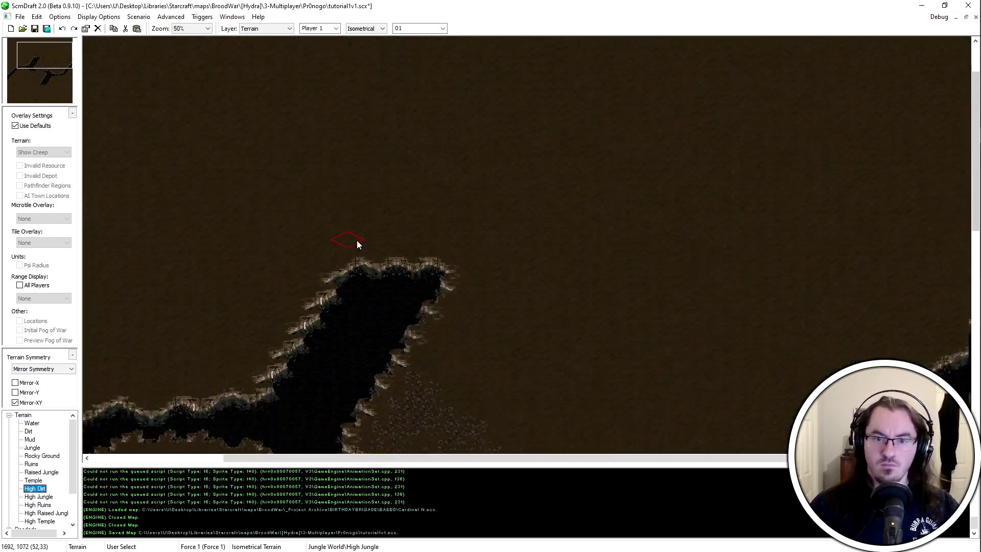
{"action": "scroll", "coordinate": [446, 211], "scroll_direction": "down", "scroll_amount": 3}
{"action": "scroll", "coordinate": [687, 198], "scroll_direction": "down", "scroll_amount": 1, "text": "ctrl"}
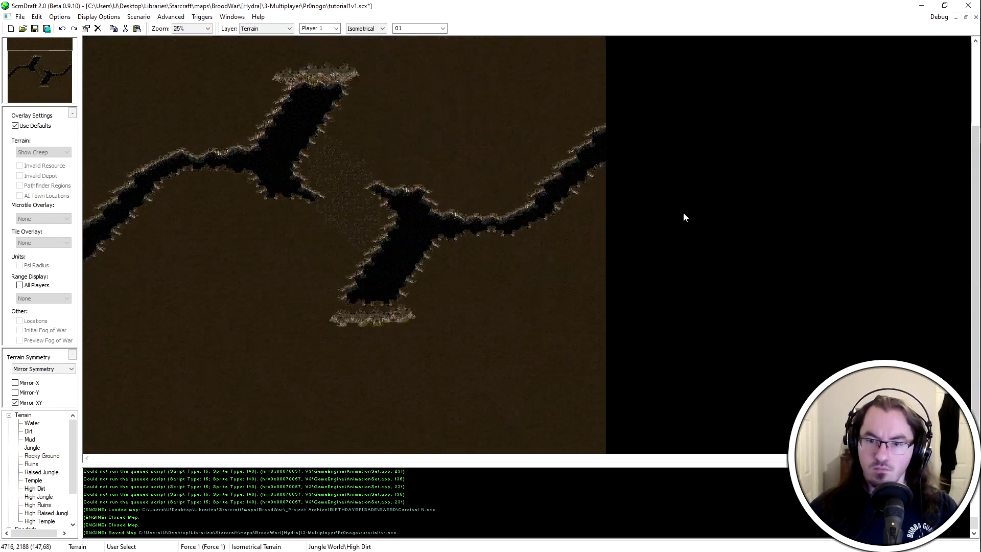
Widen the High Dirt strip below the southeastern channel's southern end into a small plateau, mirrored in the north
{"action": "scroll", "coordinate": [530, 246], "scroll_direction": "up", "scroll_amount": 2, "text": "ctrl"}
{"action": "left_click", "coordinate": [530, 246]}
{"action": "left_click", "coordinate": [347, 236]}
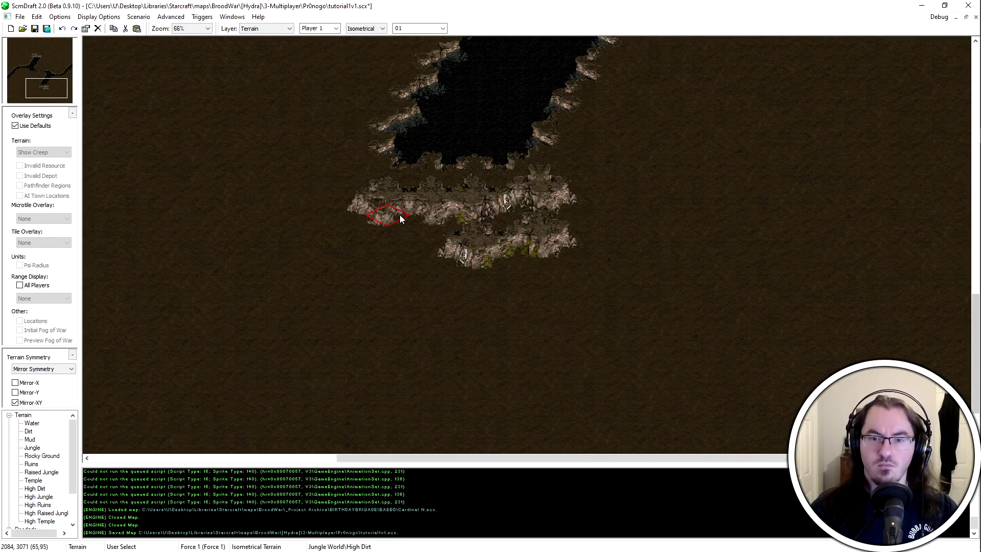
{"action": "mouse_move", "coordinate": [402, 262]}
{"action": "left_mouse_down"}
{"action": "mouse_move", "coordinate": [611, 199]}
{"action": "mouse_move", "coordinate": [557, 217]}
{"action": "left_mouse_up"}
{"action": "scroll", "coordinate": [588, 357], "scroll_direction": "up", "scroll_amount": 2}
{"action": "scroll", "coordinate": [356, 68], "scroll_direction": "down", "scroll_amount": 2, "text": "ctrl"}
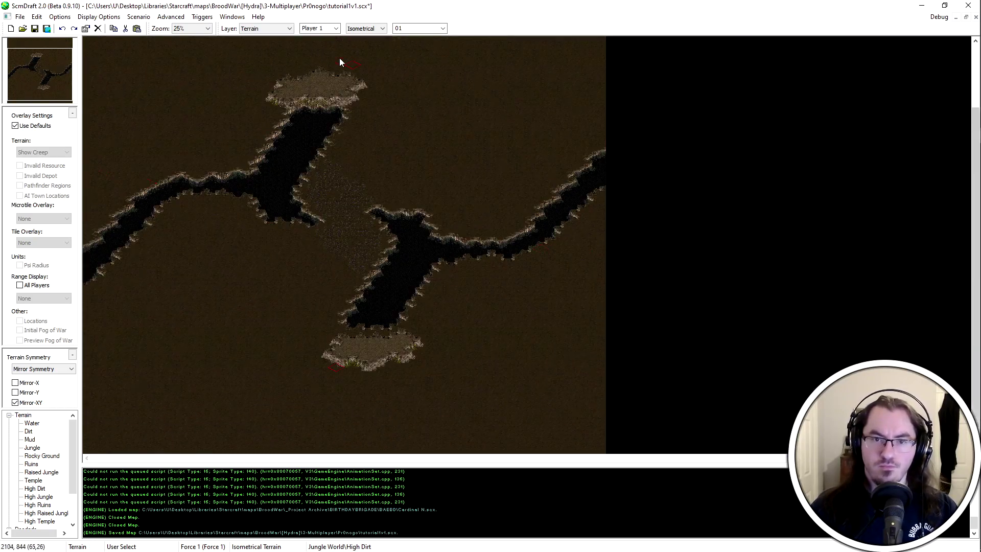
{"action": "scroll", "coordinate": [628, 309], "scroll_direction": "up", "scroll_amount": 1, "text": "ctrl"}
{"action": "scroll", "coordinate": [628, 309], "scroll_direction": "down", "scroll_amount": 1, "text": "ctrl"}
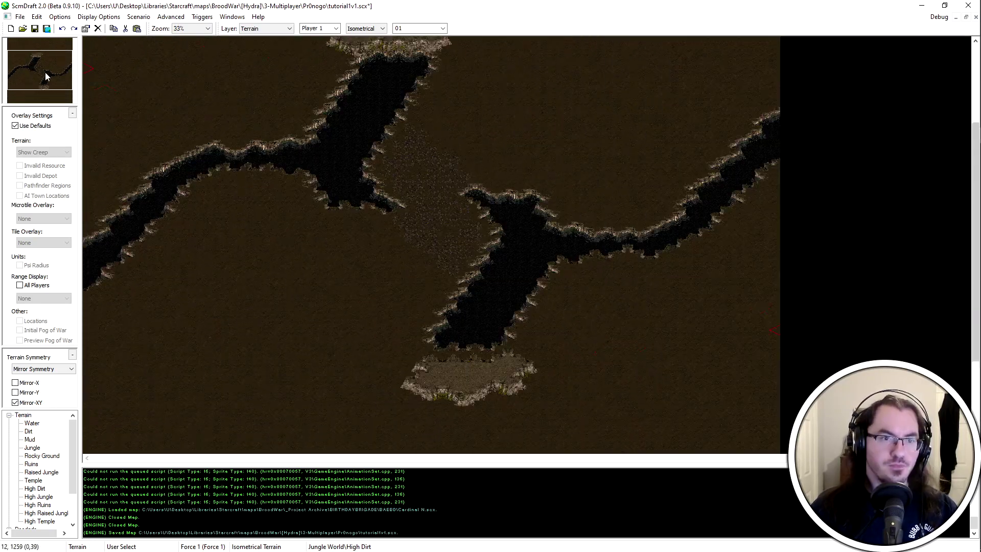
Start a High Dirt ledge at the western map edge, south of the western water channel
{"action": "left_click", "coordinate": [44, 76]}
{"action": "scroll", "coordinate": [35, 477], "scroll_direction": "up", "scroll_amount": 1, "text": "ctrl"}
{"action": "left_click", "coordinate": [35, 488]}
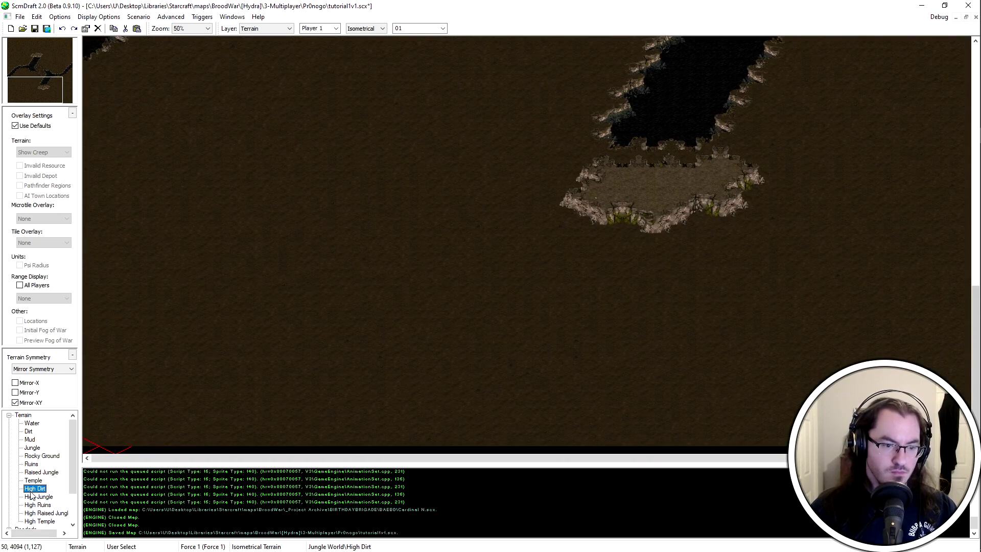
{"action": "scroll", "coordinate": [138, 175], "scroll_direction": "up", "scroll_amount": 2}
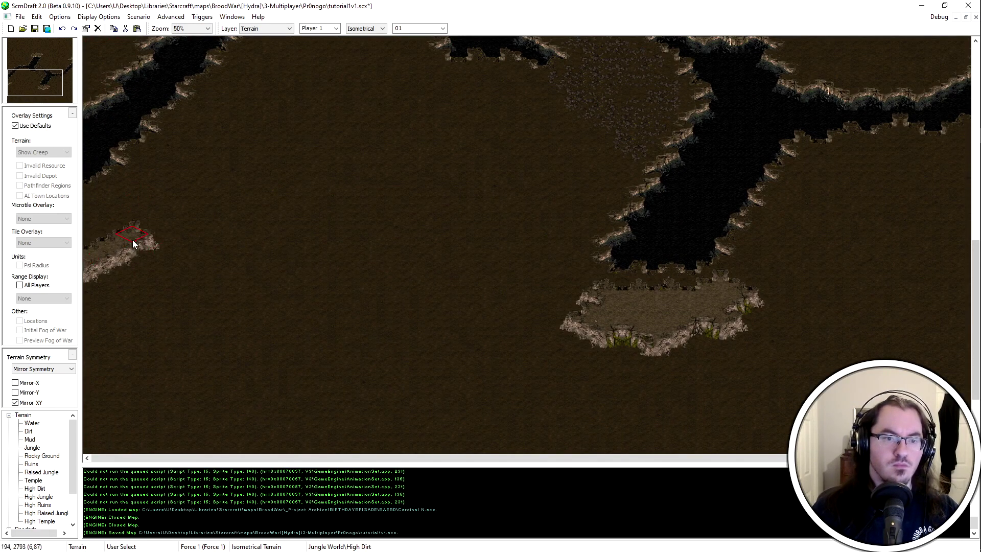
{"action": "left_click", "coordinate": [177, 253]}
{"action": "scroll", "coordinate": [177, 253], "scroll_direction": "down", "scroll_amount": 2}
{"action": "key", "text": "ctrl+z"}
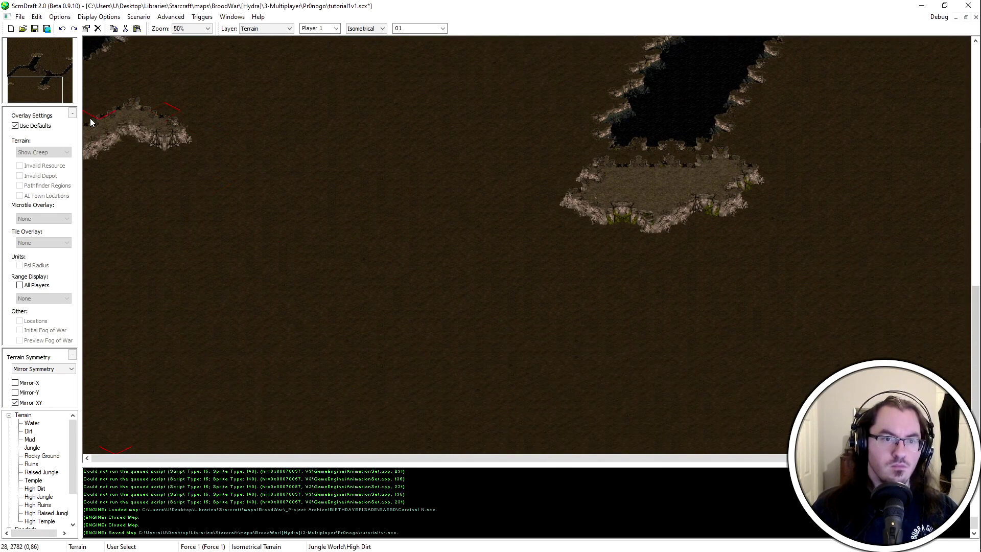
Extend the High Dirt ledge as a narrow ridge running southeast to the southern map edge
{"action": "mouse_move", "coordinate": [209, 136]}
{"action": "left_mouse_down"}
{"action": "mouse_move", "coordinate": [322, 161]}
{"action": "mouse_move", "coordinate": [304, 179]}
{"action": "left_mouse_up"}
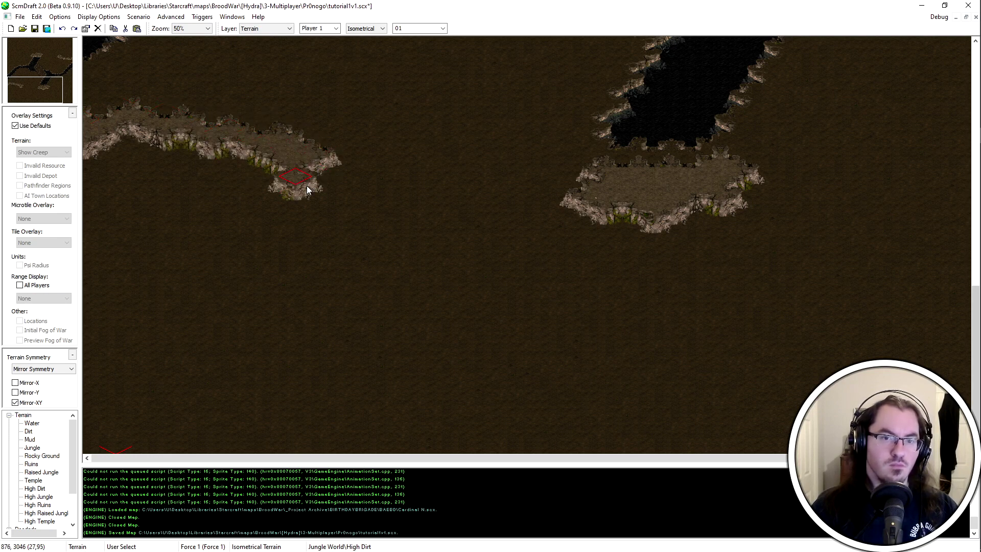
{"action": "left_click_drag", "start_coordinate": [304, 217], "coordinate": [290, 241]}
{"action": "key", "text": "ctrl+z"}
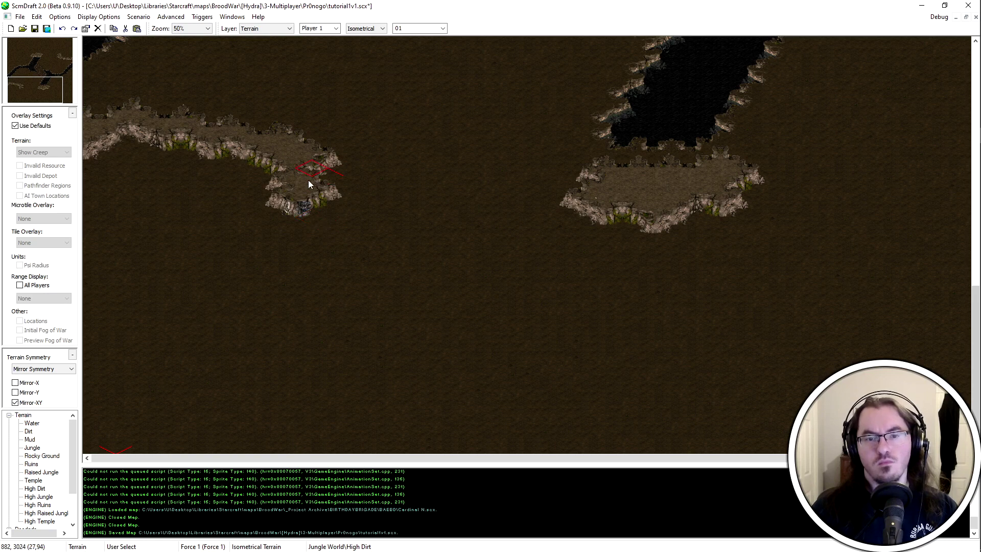
{"action": "left_click_drag", "start_coordinate": [322, 232], "coordinate": [363, 238]}
{"action": "mouse_move", "coordinate": [395, 272]}
{"action": "left_mouse_down"}
{"action": "mouse_move", "coordinate": [444, 341]}
{"action": "mouse_move", "coordinate": [529, 413]}
{"action": "mouse_move", "coordinate": [513, 425]}
{"action": "mouse_move", "coordinate": [577, 450]}
{"action": "left_mouse_up"}
Fill the southwestern corner enclosed by the ridge with High Dirt using brush size 09
{"action": "scroll", "coordinate": [417, 30], "scroll_direction": "down", "scroll_amount": 2}
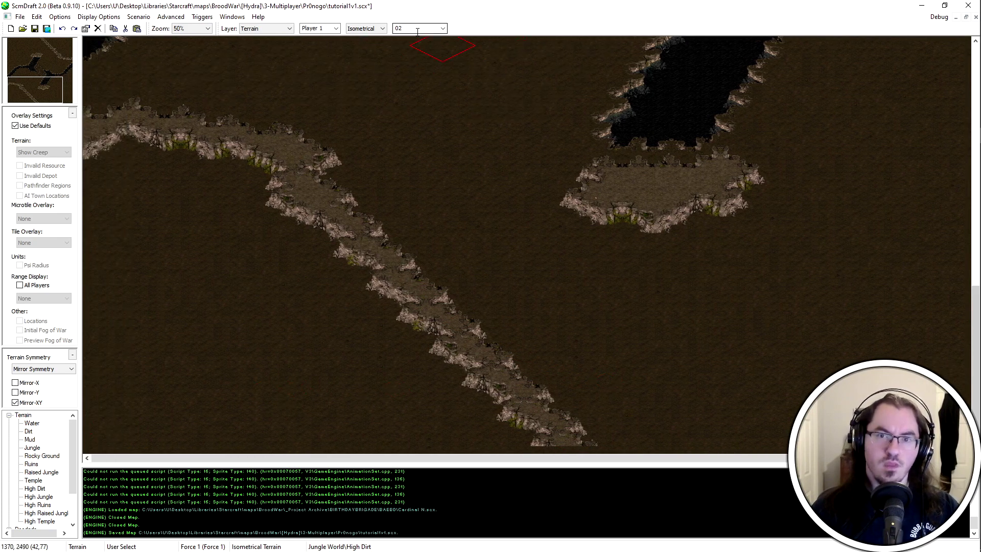
{"action": "left_click", "coordinate": [442, 28]}
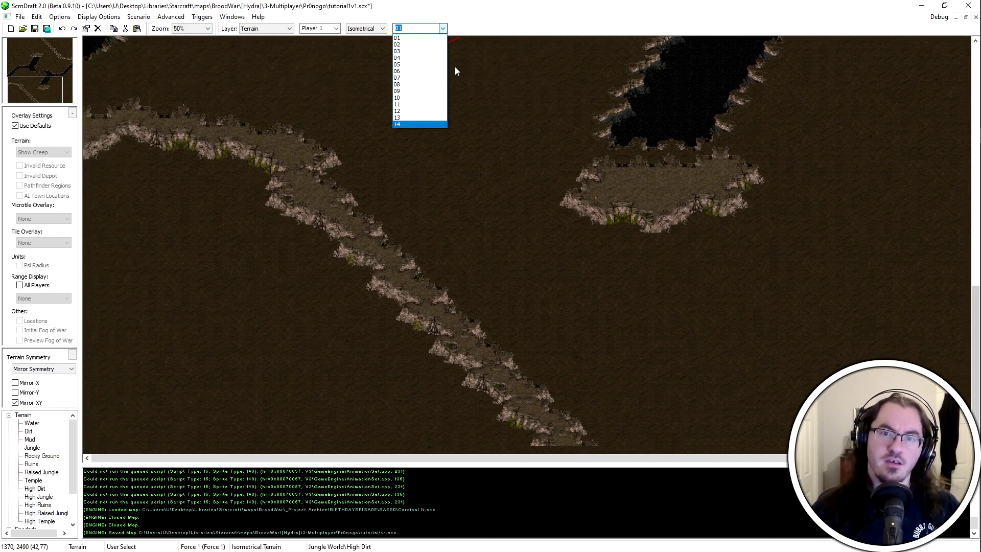
{"action": "left_click", "coordinate": [418, 40]}
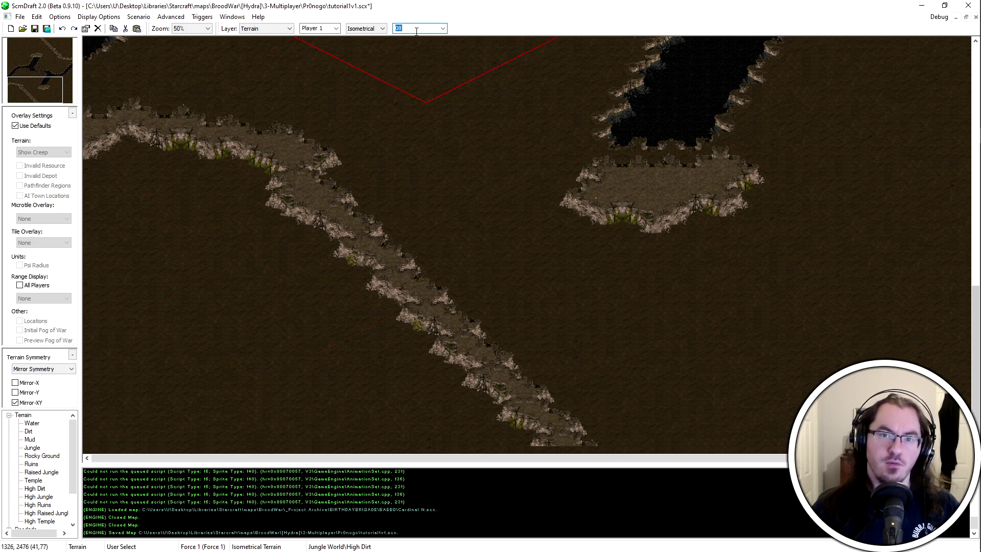
{"action": "left_click", "coordinate": [425, 31]}
{"action": "left_click", "coordinate": [126, 204]}
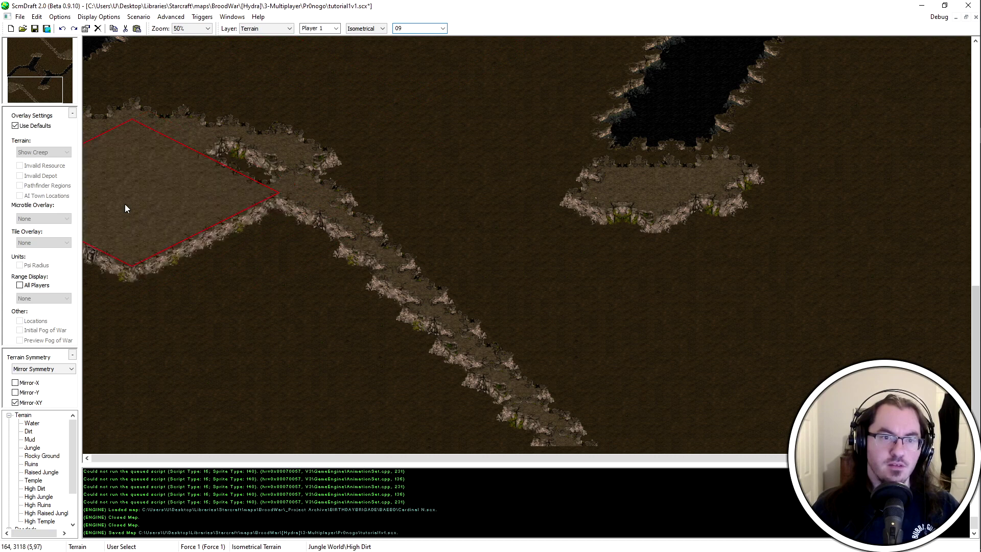
{"action": "mouse_move", "coordinate": [187, 218]}
{"action": "left_mouse_down"}
{"action": "mouse_move", "coordinate": [237, 291]}
{"action": "mouse_move", "coordinate": [236, 270]}
{"action": "mouse_move", "coordinate": [359, 393]}
{"action": "mouse_move", "coordinate": [340, 370]}
{"action": "mouse_move", "coordinate": [385, 438]}
{"action": "mouse_move", "coordinate": [85, 428]}
{"action": "left_mouse_up"}
Set the brush size to 02 and smooth the northeastern edge of the southwestern High Dirt plateau
{"action": "scroll", "coordinate": [430, 30], "scroll_direction": "down", "scroll_amount": 1}
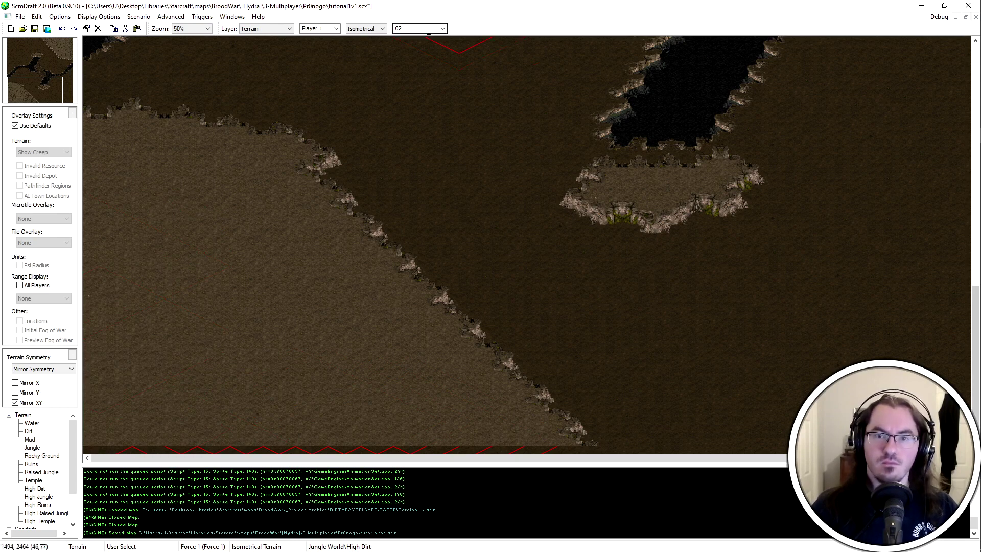
{"action": "scroll", "coordinate": [208, 259], "scroll_direction": "down", "scroll_amount": 1}
{"action": "scroll", "coordinate": [211, 263], "scroll_direction": "up", "scroll_amount": 2}
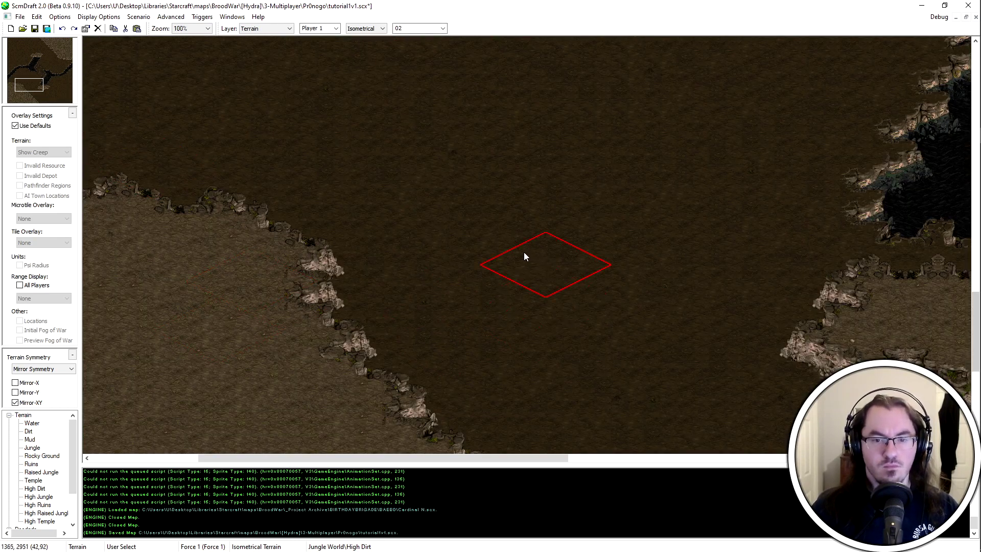
{"action": "middle_click_drag", "start_coordinate": [415, 287], "coordinate": [514, 277]}
{"action": "key", "text": "ctrl+z"}
{"action": "scroll", "coordinate": [440, 243], "scroll_direction": "down", "scroll_amount": 2}
{"action": "scroll", "coordinate": [342, 276], "scroll_direction": "up", "scroll_amount": 1}
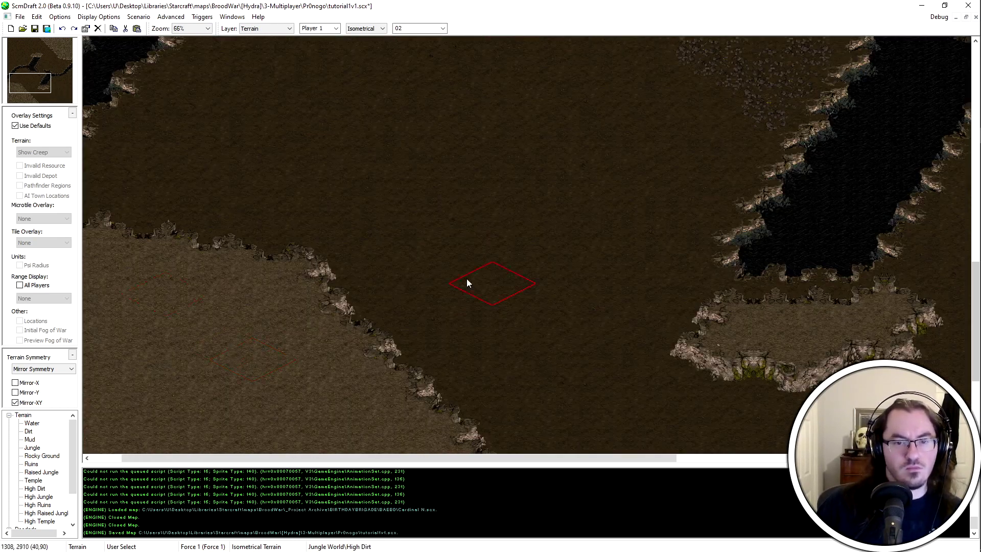
{"action": "middle_click_drag", "start_coordinate": [363, 253], "coordinate": [425, 161]}
{"action": "right_click", "coordinate": [425, 161]}
{"action": "left_click", "coordinate": [425, 161]}
Examine the High Dirt plateaus and their spacing from the water channels across the map
{"action": "scroll", "coordinate": [327, 306], "scroll_direction": "down", "scroll_amount": 3}
{"action": "scroll", "coordinate": [105, 409], "scroll_direction": "up", "scroll_amount": 2}
{"action": "middle_click_drag", "start_coordinate": [406, 401], "coordinate": [273, 397]}
{"action": "scroll", "coordinate": [273, 398], "scroll_direction": "down", "scroll_amount": 1}
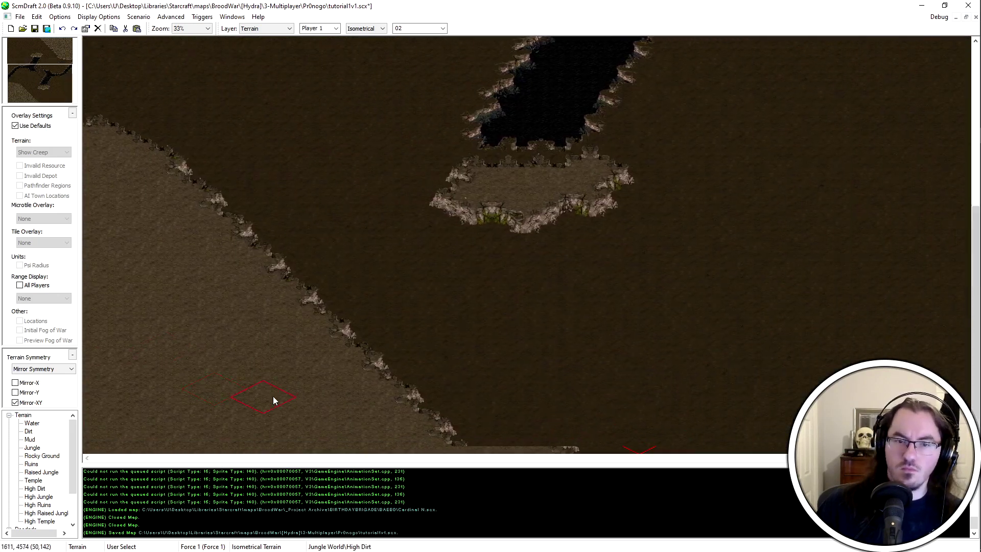
{"action": "scroll", "coordinate": [275, 399], "scroll_direction": "down", "scroll_amount": 1}
{"action": "scroll", "coordinate": [460, 409], "scroll_direction": "up", "scroll_amount": 3}
{"action": "middle_click_drag", "start_coordinate": [533, 366], "coordinate": [563, 360]}
{"action": "scroll", "coordinate": [613, 327], "scroll_direction": "down", "scroll_amount": 1}
{"action": "middle_click_drag", "start_coordinate": [818, 133], "coordinate": [837, 238]}
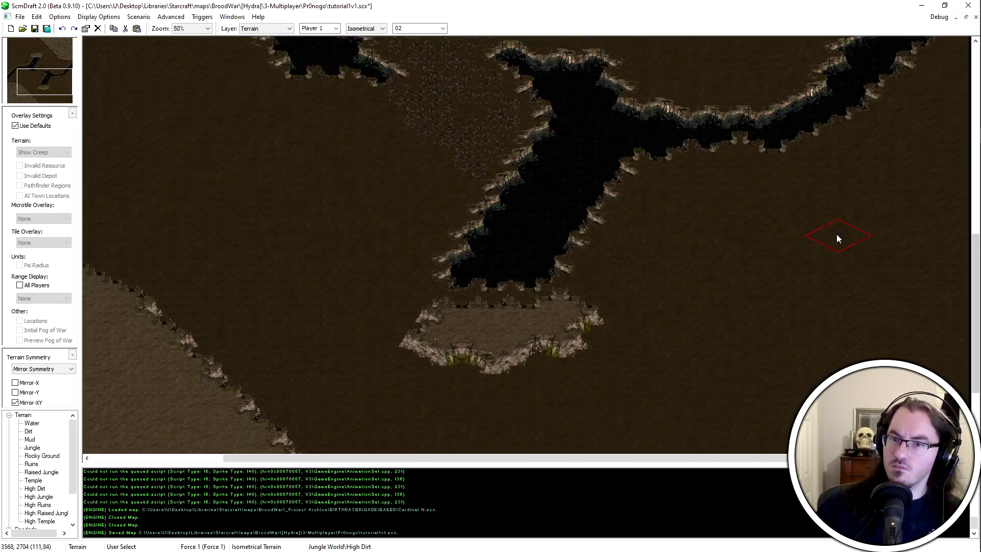
{"action": "scroll", "coordinate": [727, 140], "scroll_direction": "down", "scroll_amount": 2}
Paint a small Raised Jungle patch south of the southeastern channel's plateau with brush size 01
{"action": "left_click", "coordinate": [35, 488]}
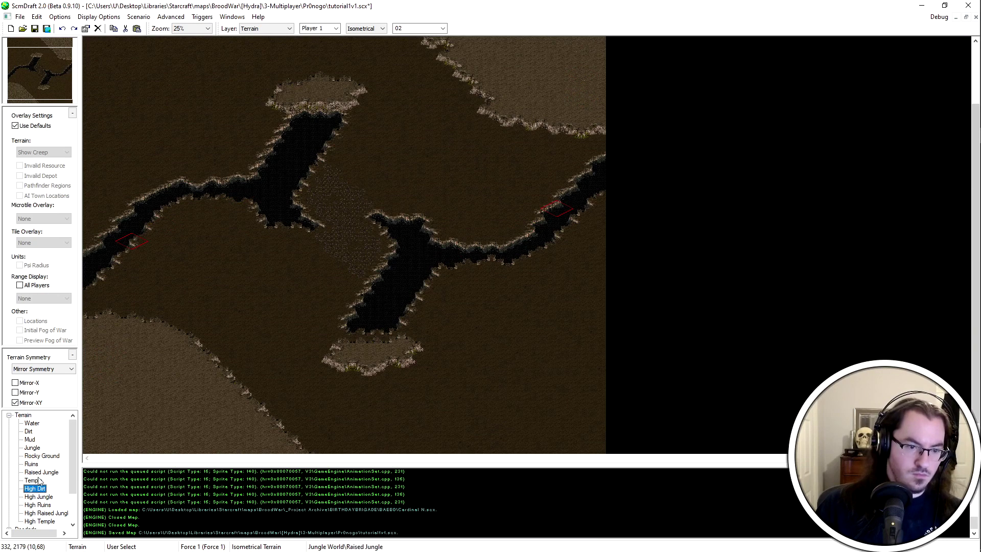
{"action": "left_click", "coordinate": [41, 473]}
{"action": "scroll", "coordinate": [105, 290], "scroll_direction": "up", "scroll_amount": 3}
{"action": "middle_click_drag", "start_coordinate": [605, 444], "coordinate": [137, 128]}
{"action": "left_click", "coordinate": [434, 29]}
{"action": "left_click", "coordinate": [423, 37]}
{"action": "middle_click_drag", "start_coordinate": [443, 255], "coordinate": [443, 290]}
{"action": "mouse_move", "coordinate": [444, 290]}
{"action": "left_mouse_down"}
{"action": "mouse_move", "coordinate": [416, 332]}
{"action": "mouse_move", "coordinate": [427, 278]}
{"action": "mouse_move", "coordinate": [390, 324]}
{"action": "left_mouse_up"}
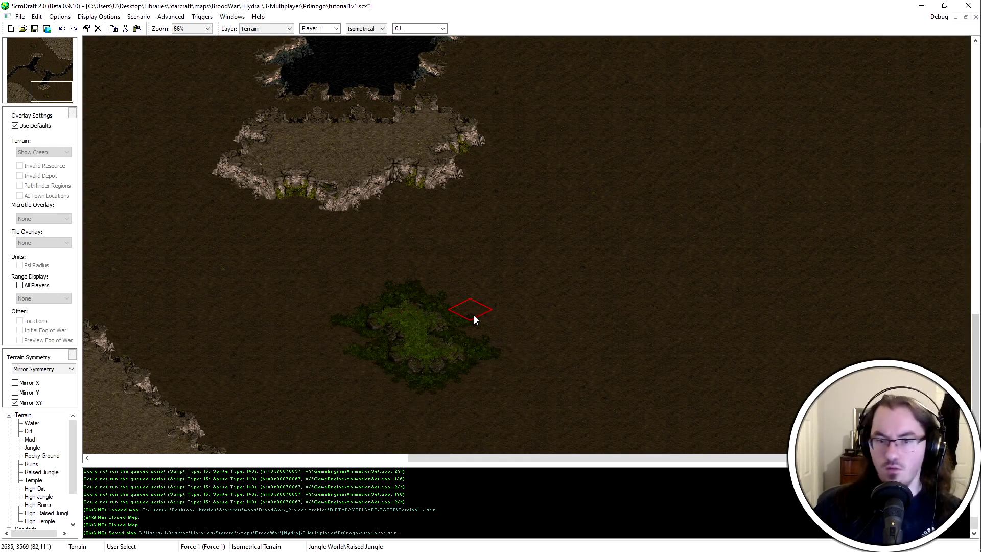
Enlarge the southern Raised Jungle patch eastward into a wide oval and compare it with the whole layout
{"action": "mouse_move", "coordinate": [474, 316]}
{"action": "left_mouse_down"}
{"action": "mouse_move", "coordinate": [488, 339]}
{"action": "mouse_move", "coordinate": [473, 336]}
{"action": "mouse_move", "coordinate": [521, 325]}
{"action": "mouse_move", "coordinate": [507, 307]}
{"action": "left_mouse_up"}
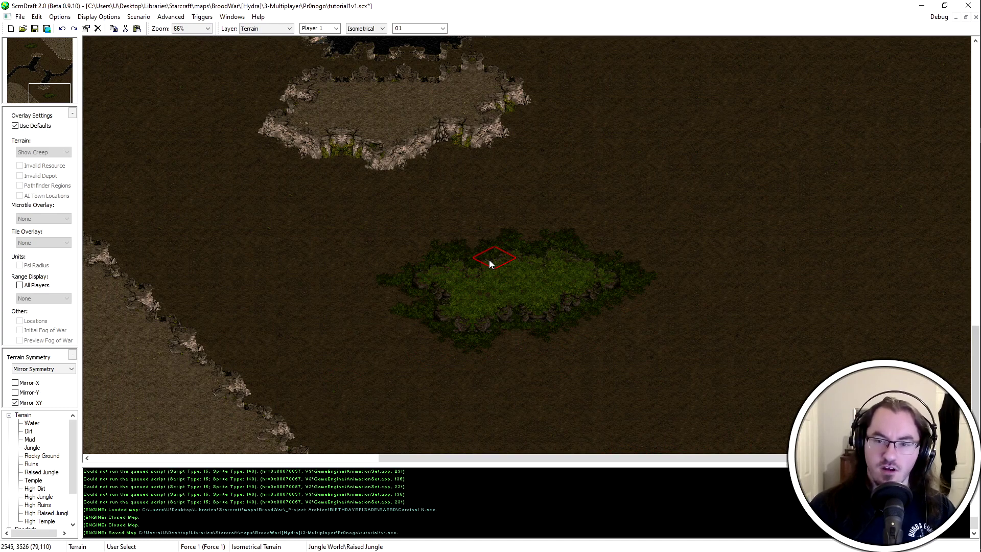
{"action": "mouse_move", "coordinate": [490, 263]}
{"action": "left_mouse_down"}
{"action": "mouse_move", "coordinate": [551, 212]}
{"action": "mouse_move", "coordinate": [630, 313]}
{"action": "left_mouse_up"}
{"action": "scroll", "coordinate": [664, 185], "scroll_direction": "down", "scroll_amount": 2}
{"action": "scroll", "coordinate": [770, 366], "scroll_direction": "up", "scroll_amount": 3}
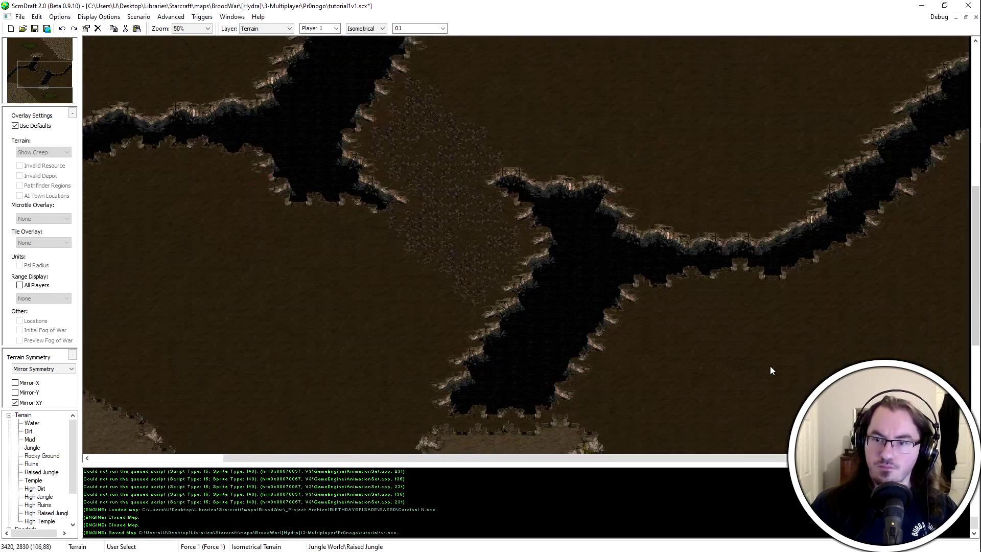
{"action": "scroll", "coordinate": [708, 285], "scroll_direction": "down", "scroll_amount": 3}
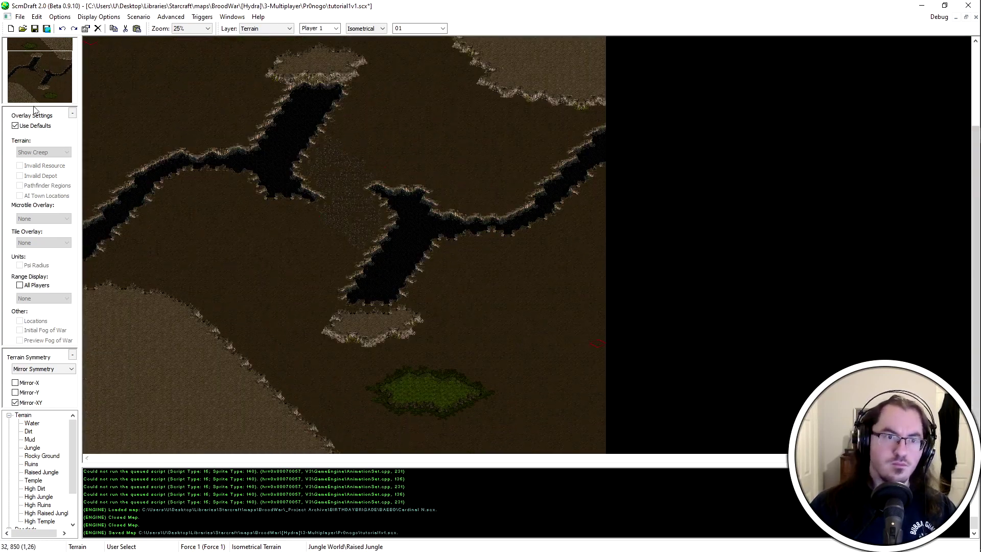
{"action": "scroll", "coordinate": [694, 367], "scroll_direction": "up", "scroll_amount": 1}
{"action": "scroll", "coordinate": [694, 367], "scroll_direction": "up", "scroll_amount": 2}
{"action": "mouse_move", "coordinate": [504, 308]}
{"action": "left_mouse_down"}
{"action": "mouse_move", "coordinate": [491, 229]}
{"action": "mouse_move", "coordinate": [540, 203]}
{"action": "mouse_move", "coordinate": [453, 181]}
{"action": "left_mouse_up"}
{"action": "scroll", "coordinate": [638, 206], "scroll_direction": "down", "scroll_amount": 3}
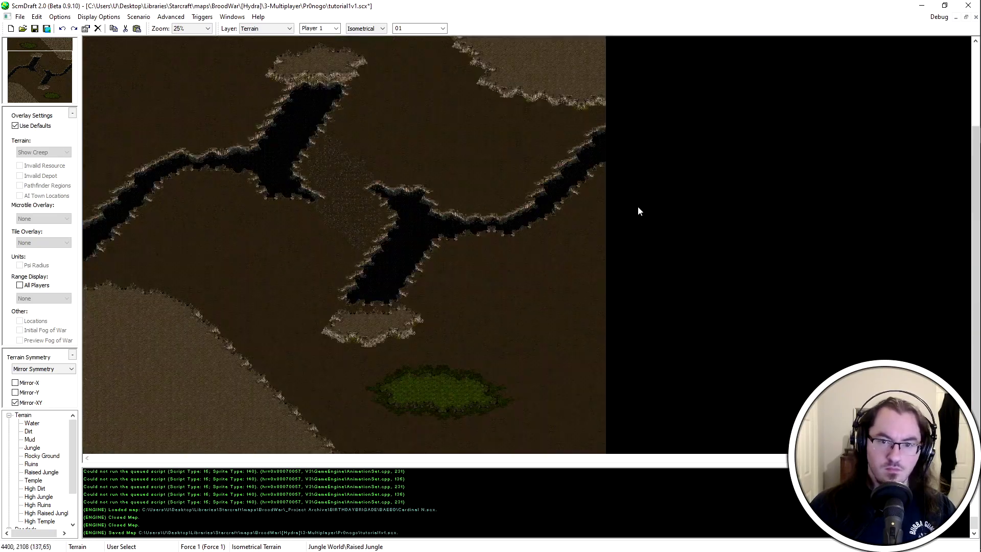
Examine the water channels across the map, marking the open ground beside the southeastern and northwestern channels
{"action": "scroll", "coordinate": [510, 381], "scroll_direction": "up", "scroll_amount": 3}
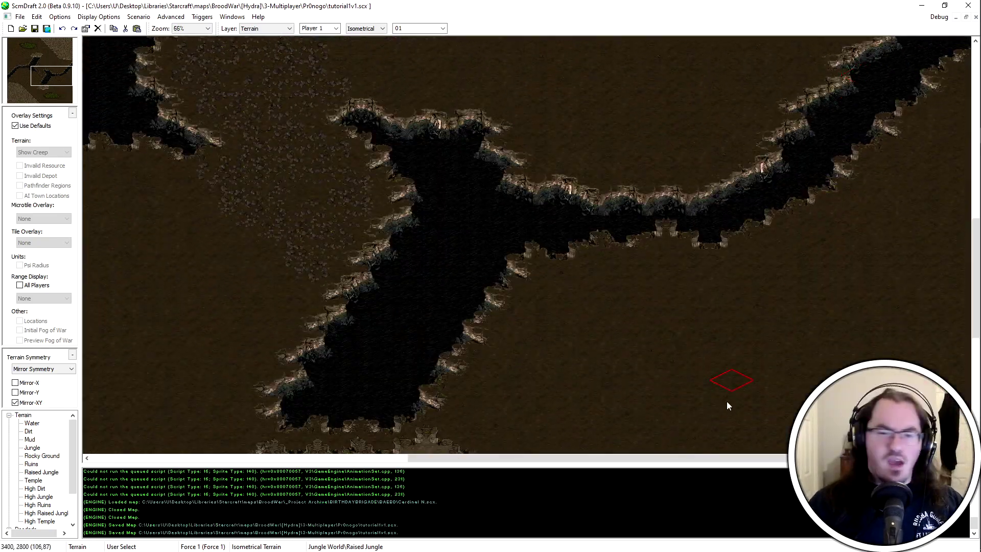
{"action": "scroll", "coordinate": [708, 272], "scroll_direction": "down", "scroll_amount": 2}
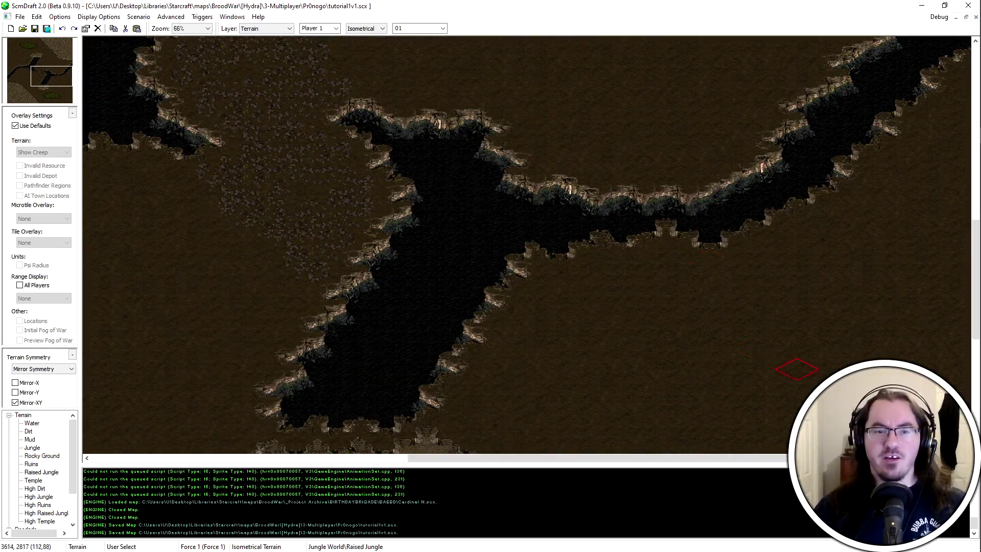
{"action": "scroll", "coordinate": [702, 147], "scroll_direction": "down", "scroll_amount": 3}
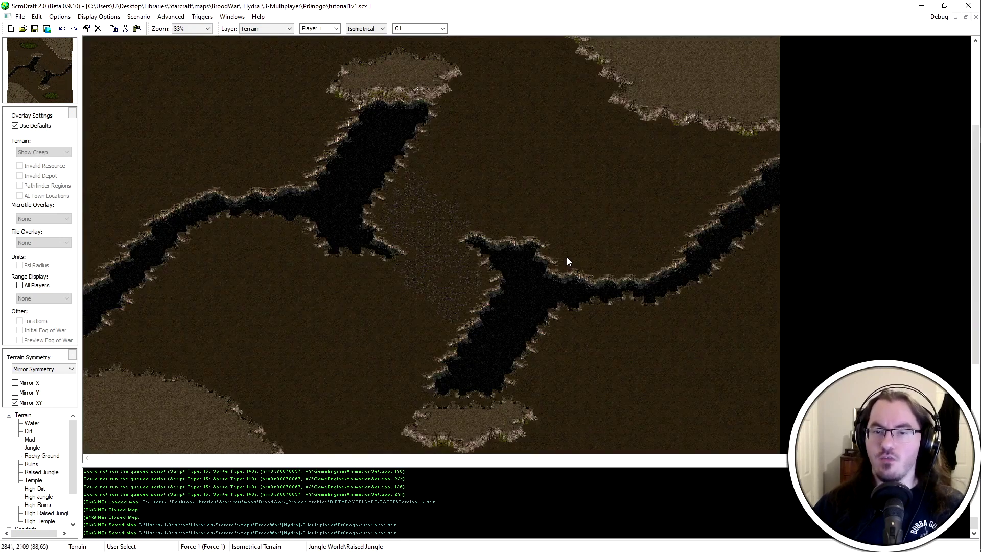
{"action": "scroll", "coordinate": [436, 289], "scroll_direction": "down", "scroll_amount": 2}
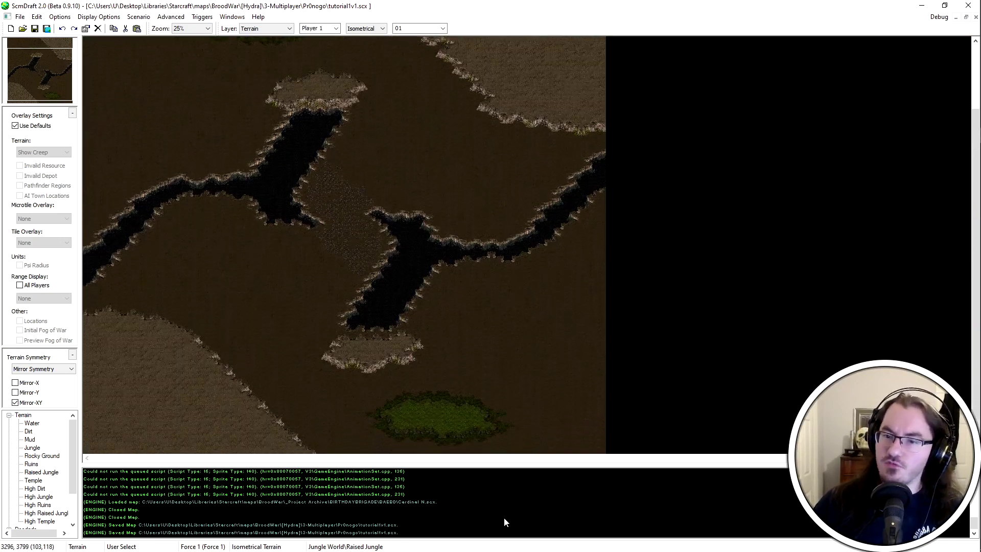
{"action": "left_click_drag", "start_coordinate": [513, 241], "coordinate": [411, 319]}
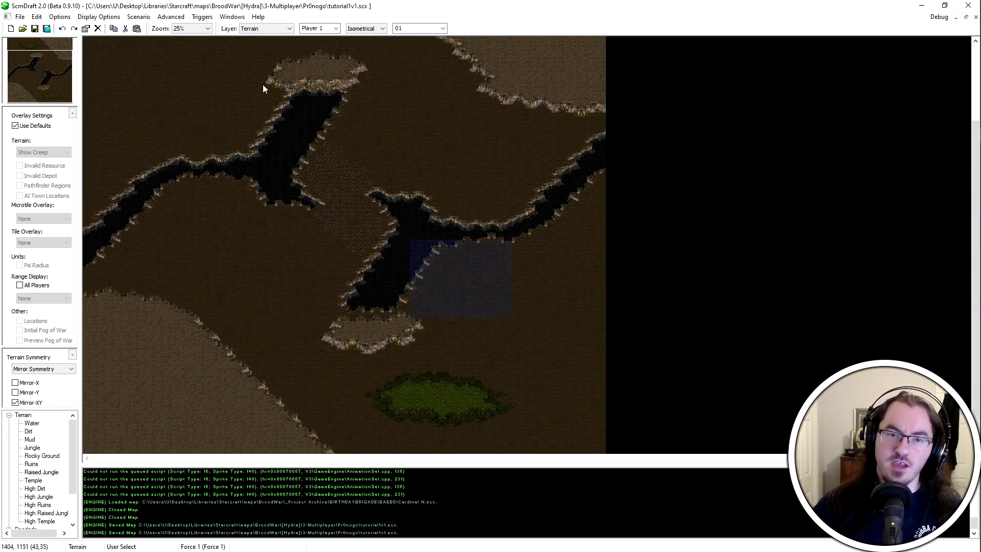
{"action": "left_click_drag", "start_coordinate": [205, 134], "coordinate": [180, 149]}
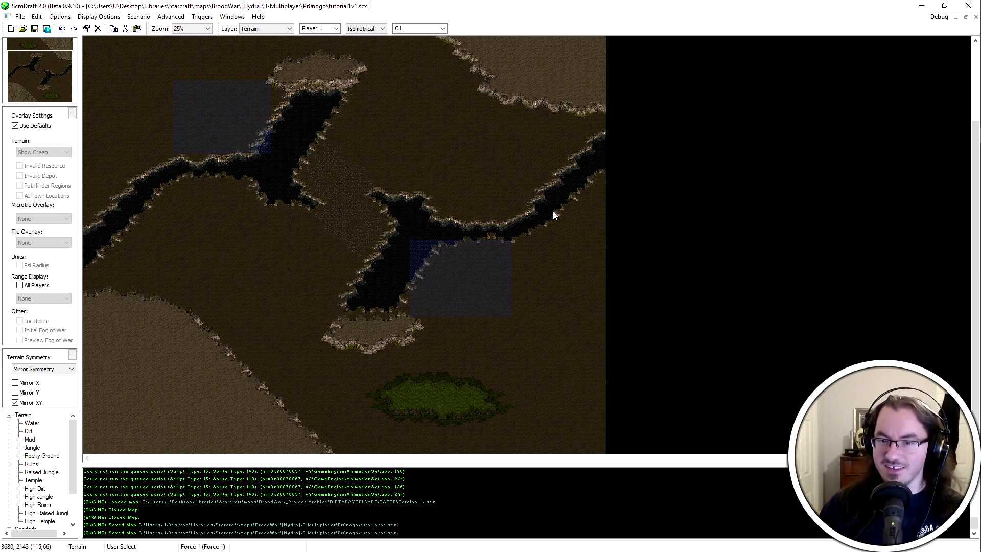
{"action": "scroll", "coordinate": [501, 207], "scroll_direction": "up", "scroll_amount": 3}
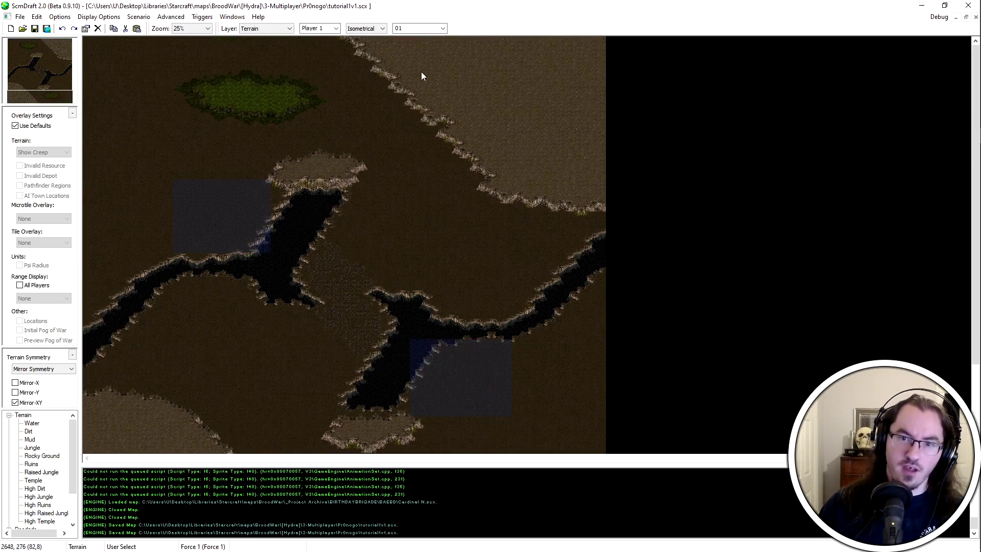
{"action": "scroll", "coordinate": [410, 51], "scroll_direction": "down", "scroll_amount": 2}
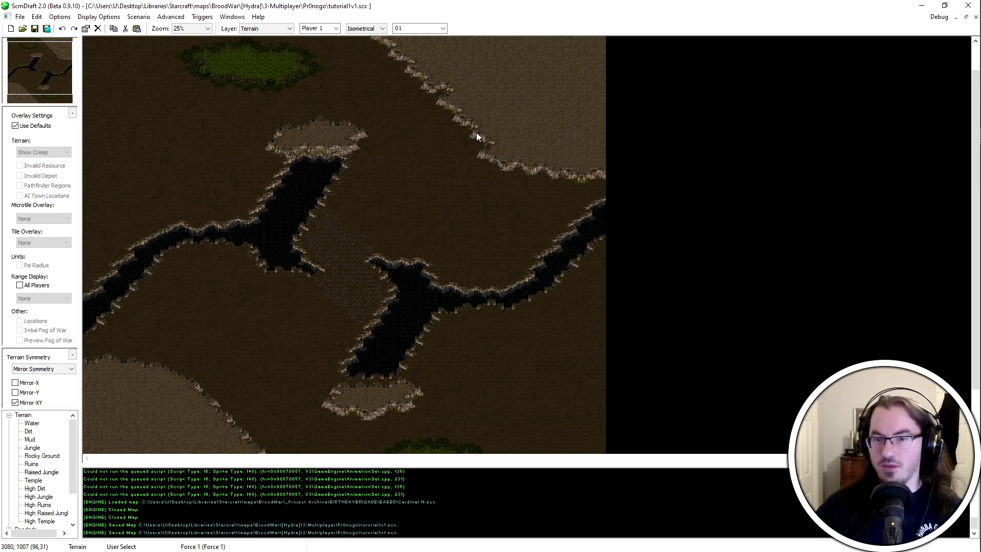
{"action": "scroll", "coordinate": [478, 137], "scroll_direction": "down", "scroll_amount": 2}
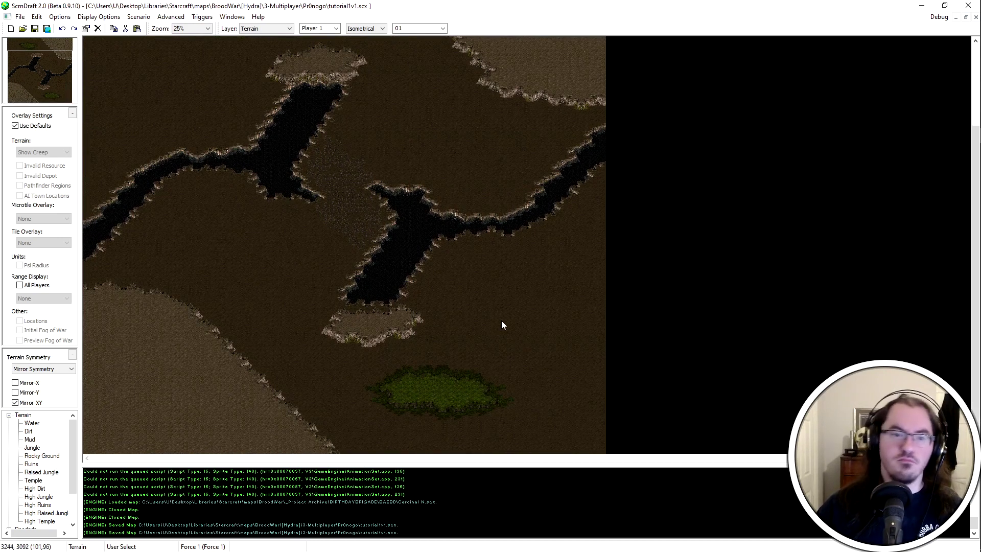
{"action": "scroll", "coordinate": [487, 271], "scroll_direction": "up", "scroll_amount": 1}
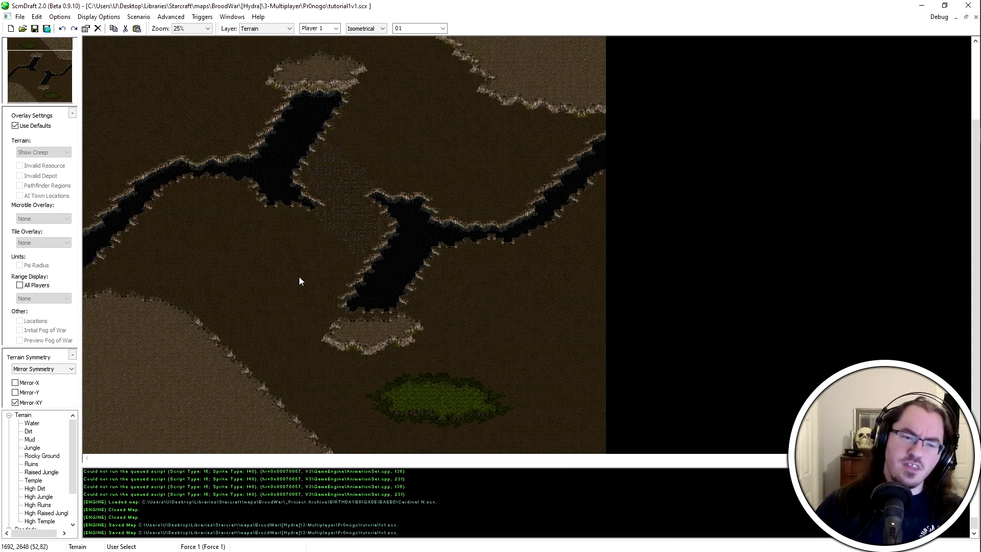
Inspect the passage between the southwestern High Dirt plateau and the small plateau below the southeastern channel, marking the area between them
{"action": "left_click_drag", "start_coordinate": [299, 278], "coordinate": [47, 535]}
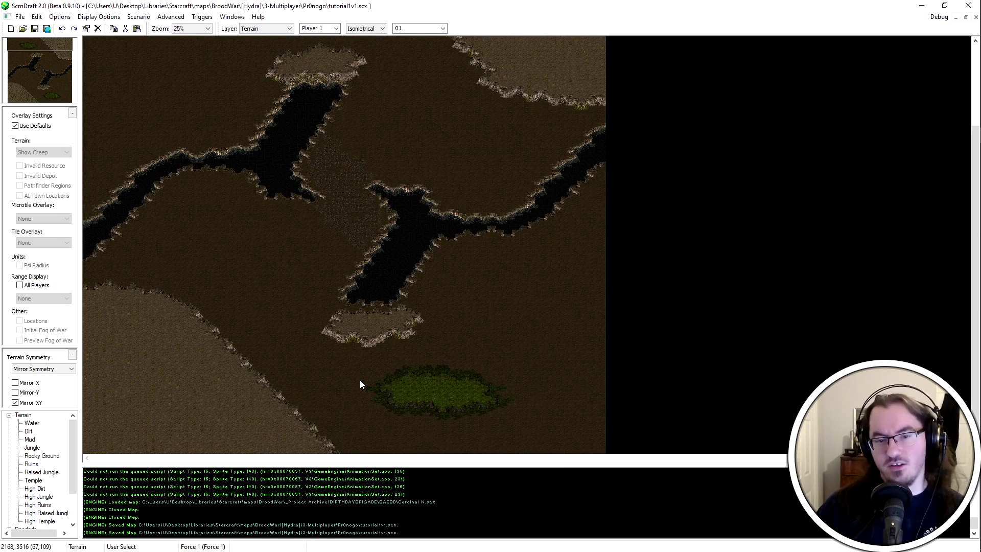
{"action": "key", "text": "Up"}
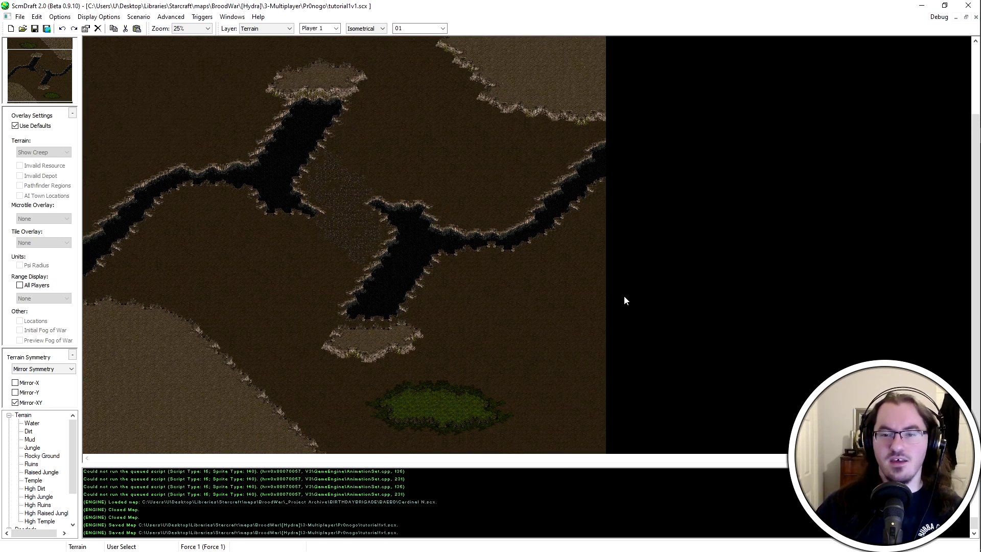
{"action": "scroll", "coordinate": [641, 305], "scroll_direction": "up", "scroll_amount": 1, "text": "ctrl"}
{"action": "key", "text": "Down"}
{"action": "key", "text": "Left"}
{"action": "key", "text": "Left"}
{"action": "key", "text": "Down"}
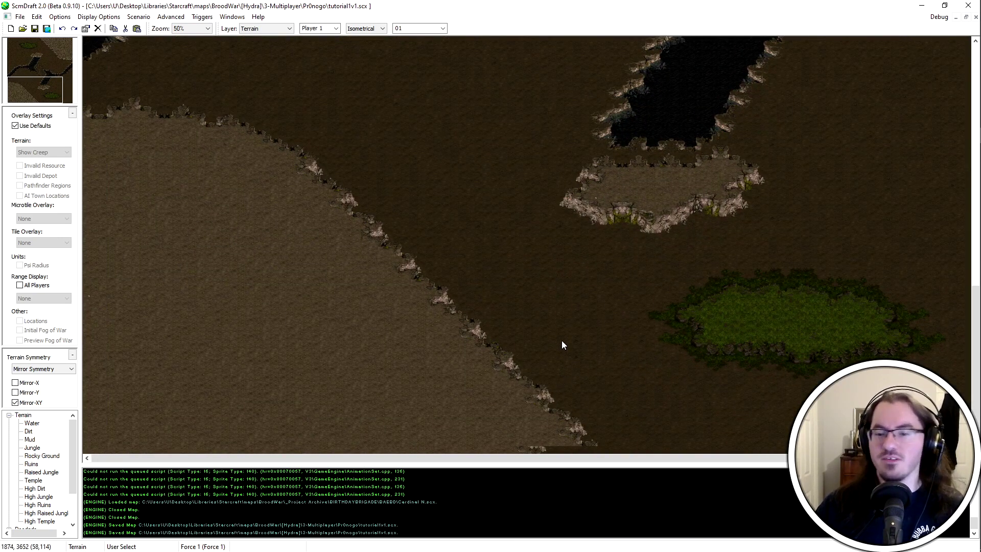
{"action": "left_click_drag", "start_coordinate": [179, 88], "coordinate": [670, 538]}
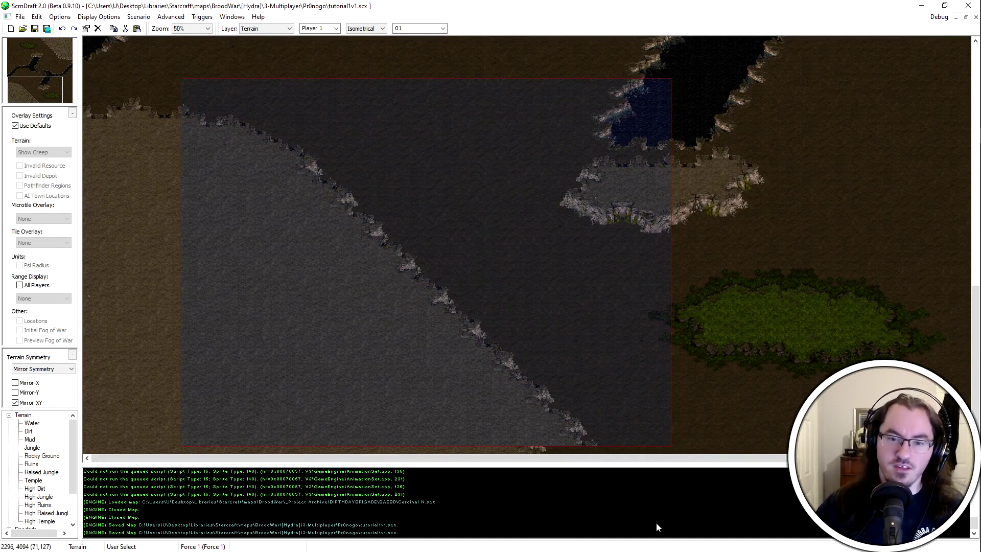
{"action": "scroll", "coordinate": [804, 235], "scroll_direction": "down", "scroll_amount": 1, "text": "ctrl"}
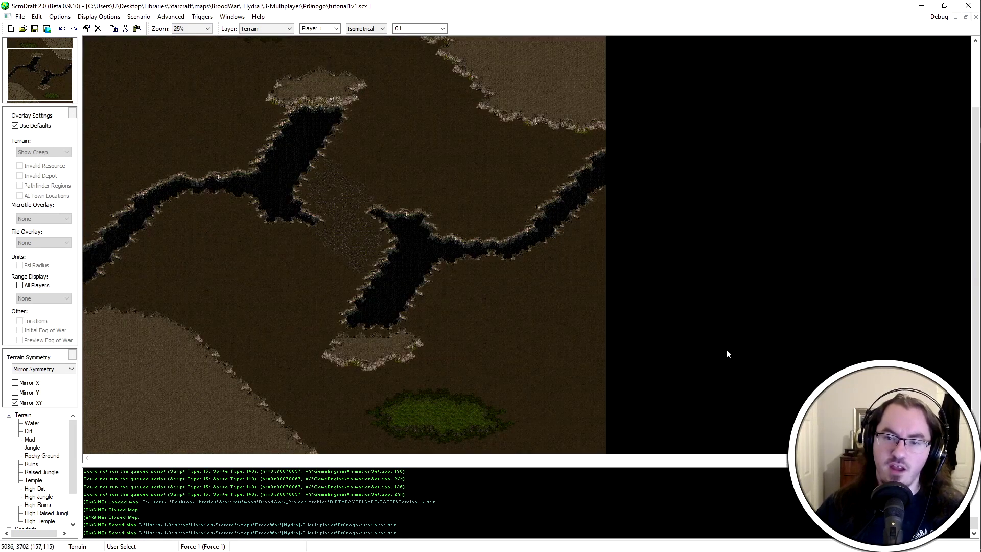
Compare the spacing of the Raised Jungle patches, water channels and High Dirt plateaus in both halves of the map
{"action": "scroll", "coordinate": [531, 414], "scroll_direction": "down", "scroll_amount": 1}
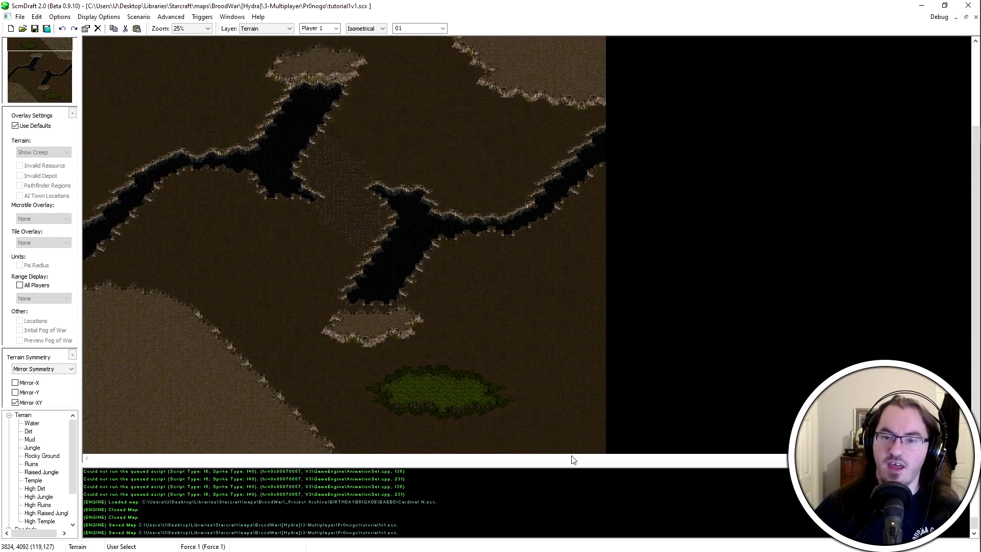
{"action": "scroll", "coordinate": [584, 406], "scroll_direction": "up", "scroll_amount": 1, "text": "ctrl"}
{"action": "scroll", "coordinate": [583, 406], "scroll_direction": "up", "scroll_amount": 2, "text": "ctrl"}
{"action": "scroll", "coordinate": [432, 299], "scroll_direction": "down", "scroll_amount": 2, "text": "ctrl"}
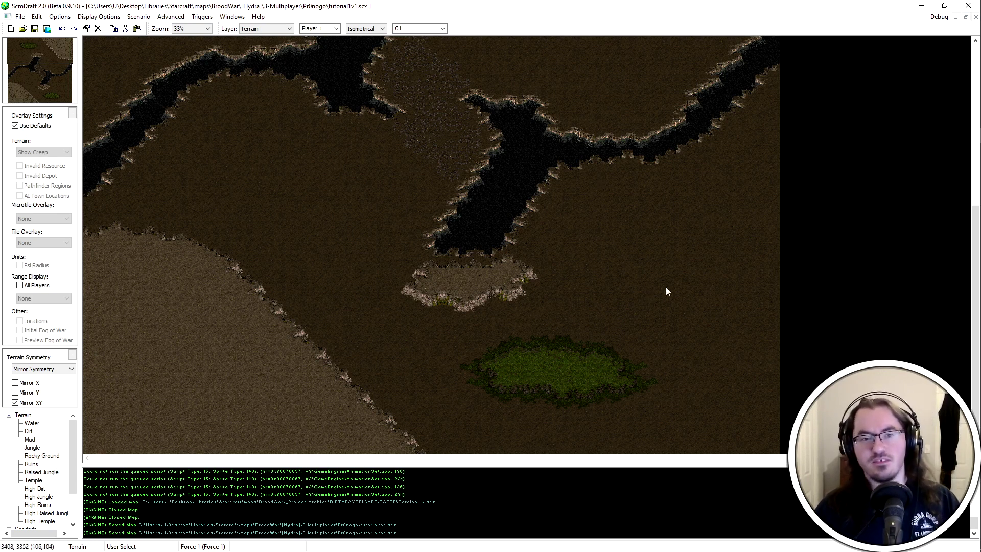
{"action": "scroll", "coordinate": [666, 287], "scroll_direction": "up", "scroll_amount": 4}
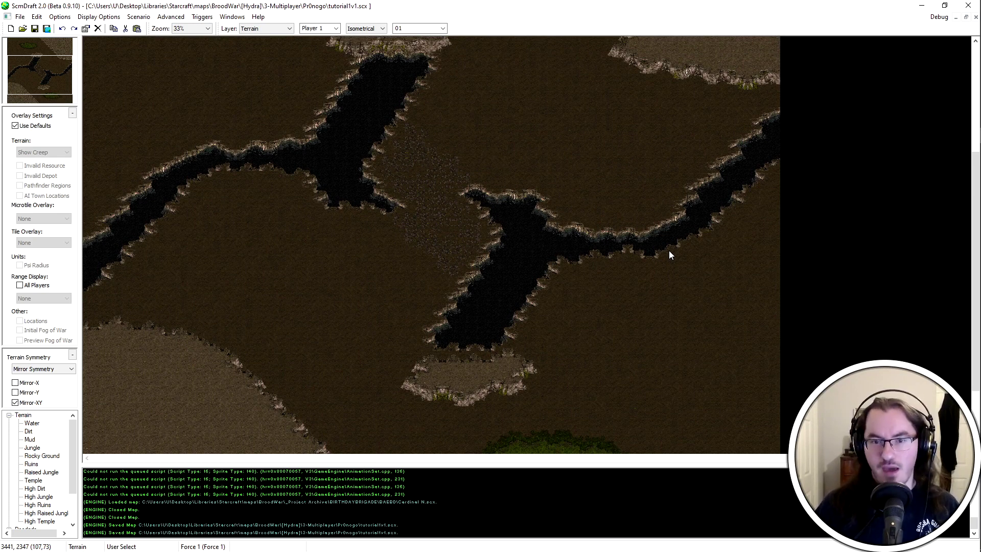
{"action": "scroll", "coordinate": [644, 181], "scroll_direction": "up", "scroll_amount": 2}
{"action": "scroll", "coordinate": [487, 409], "scroll_direction": "down", "scroll_amount": 5}
{"action": "scroll", "coordinate": [487, 412], "scroll_direction": "down", "scroll_amount": 1}
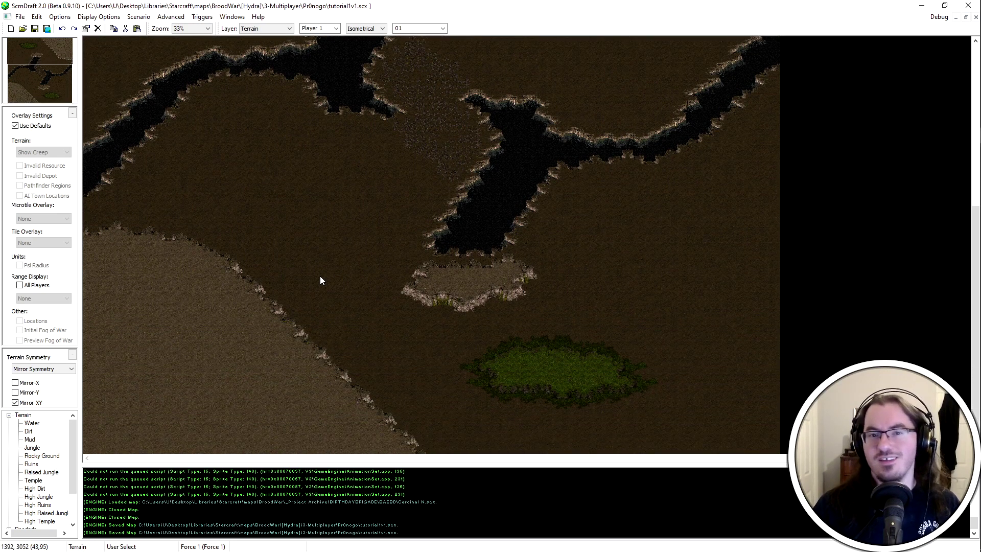
{"action": "scroll", "coordinate": [419, 216], "scroll_direction": "up", "scroll_amount": 17}
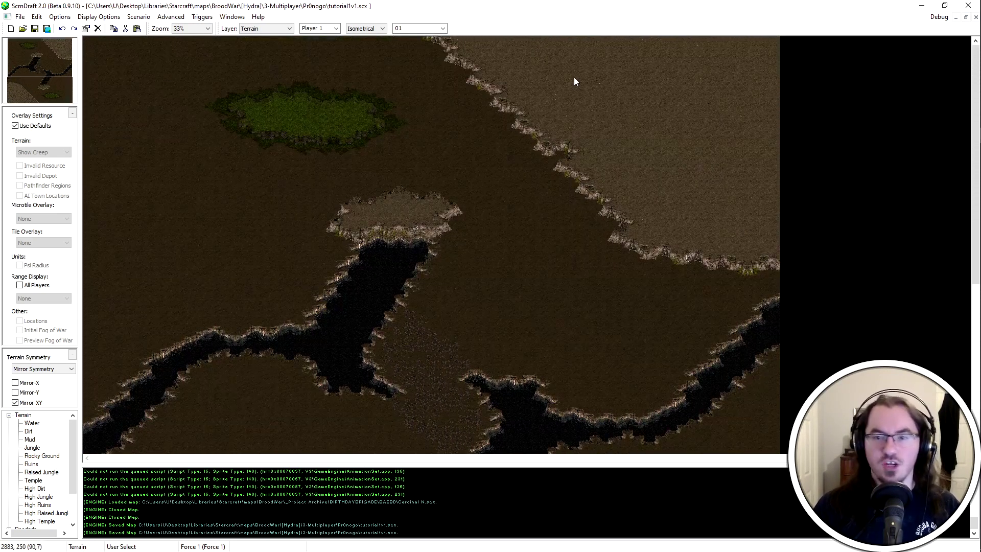
{"action": "scroll", "coordinate": [379, 339], "scroll_direction": "down", "scroll_amount": 15}
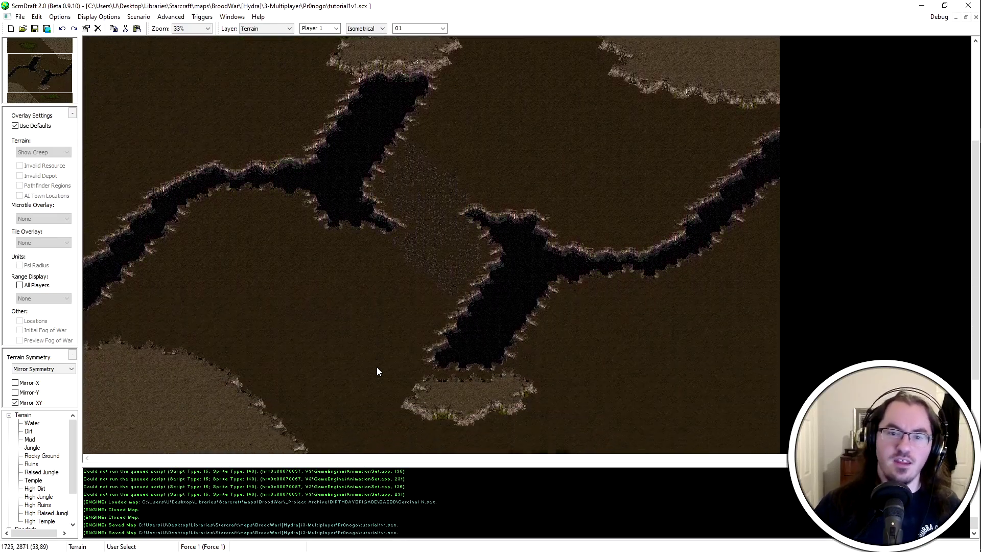
Paint Jungle terrain around the Raised Jungle patches, filling the map's southeastern corner and its mirrored northwestern counterpart
{"action": "scroll", "coordinate": [701, 413], "scroll_direction": "up", "scroll_amount": 1, "text": "ctrl"}
{"action": "scroll", "coordinate": [809, 178], "scroll_direction": "up", "scroll_amount": 1, "text": "ctrl"}
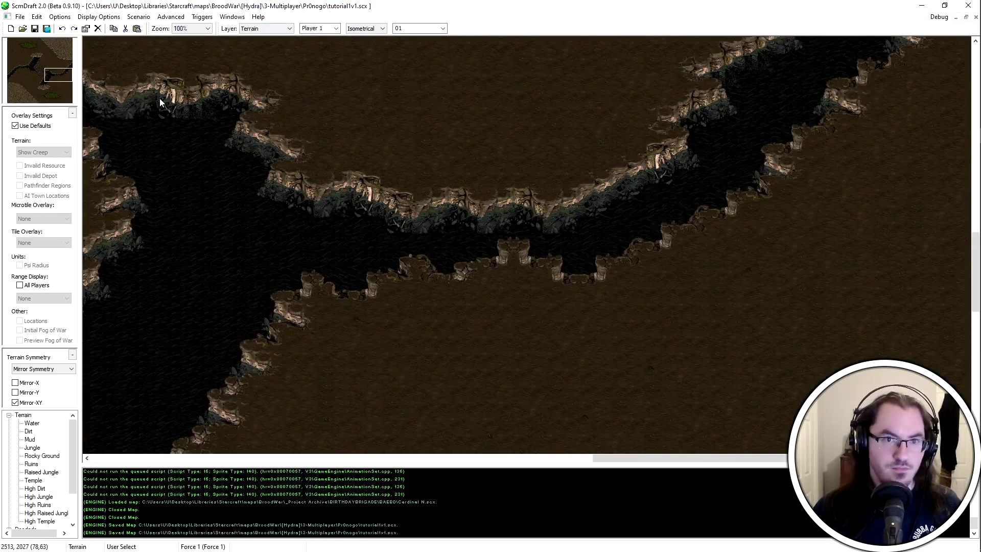
{"action": "scroll", "coordinate": [40, 486], "scroll_direction": "down", "scroll_amount": 2}
{"action": "left_click", "coordinate": [45, 464]}
{"action": "scroll", "coordinate": [41, 460], "scroll_direction": "up", "scroll_amount": 2}
{"action": "scroll", "coordinate": [447, 357], "scroll_direction": "down", "scroll_amount": 2, "text": "ctrl"}
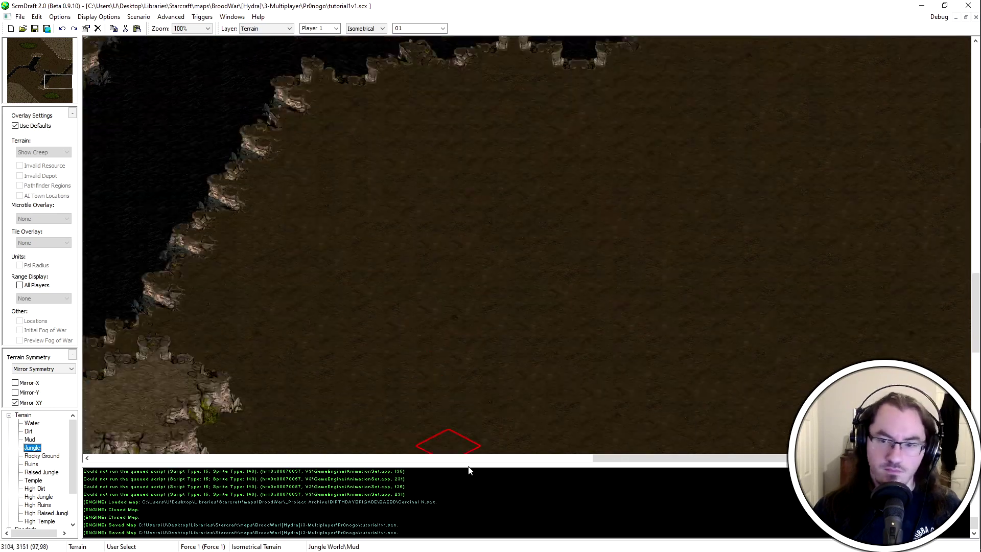
{"action": "scroll", "coordinate": [777, 403], "scroll_direction": "down", "scroll_amount": 2}
{"action": "mouse_move", "coordinate": [805, 329]}
{"action": "left_mouse_down"}
{"action": "mouse_move", "coordinate": [818, 336]}
{"action": "mouse_move", "coordinate": [756, 251]}
{"action": "mouse_move", "coordinate": [970, 211]}
{"action": "mouse_move", "coordinate": [572, 491]}
{"action": "mouse_move", "coordinate": [516, 475]}
{"action": "mouse_move", "coordinate": [768, 403]}
{"action": "mouse_move", "coordinate": [923, 293]}
{"action": "mouse_move", "coordinate": [864, 365]}
{"action": "mouse_move", "coordinate": [936, 328]}
{"action": "left_mouse_up"}
{"action": "mouse_move", "coordinate": [782, 154]}
{"action": "middle_mouse_down"}
{"action": "mouse_move", "coordinate": [765, 102]}
{"action": "mouse_move", "coordinate": [408, 4]}
{"action": "mouse_move", "coordinate": [545, 126]}
{"action": "middle_mouse_up"}
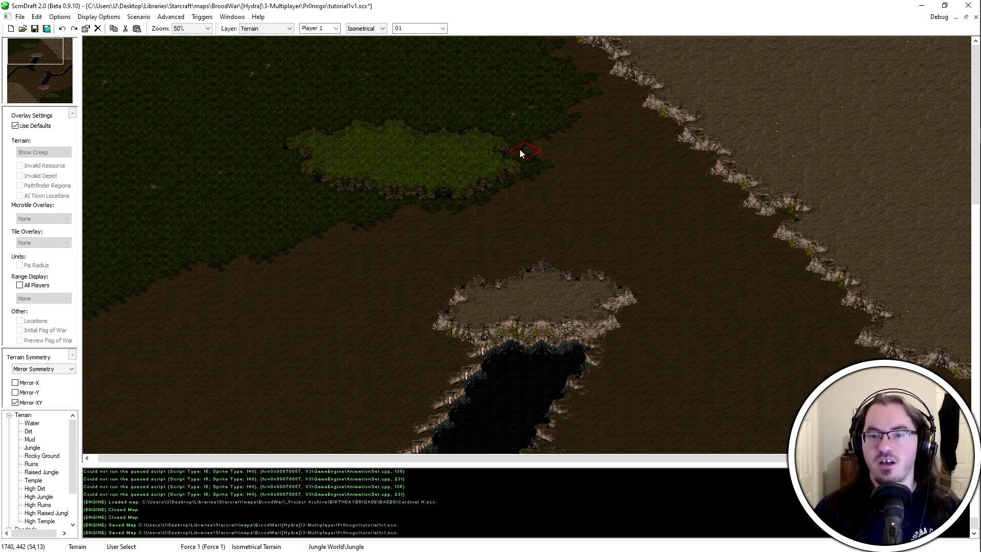
Extend the northwestern Jungle south and east of the Raised Jungle patch, and smooth its diagonal border towards the map's western edge
{"action": "mouse_move", "coordinate": [414, 235]}
{"action": "left_mouse_down"}
{"action": "mouse_move", "coordinate": [509, 236]}
{"action": "mouse_move", "coordinate": [495, 241]}
{"action": "left_mouse_up"}
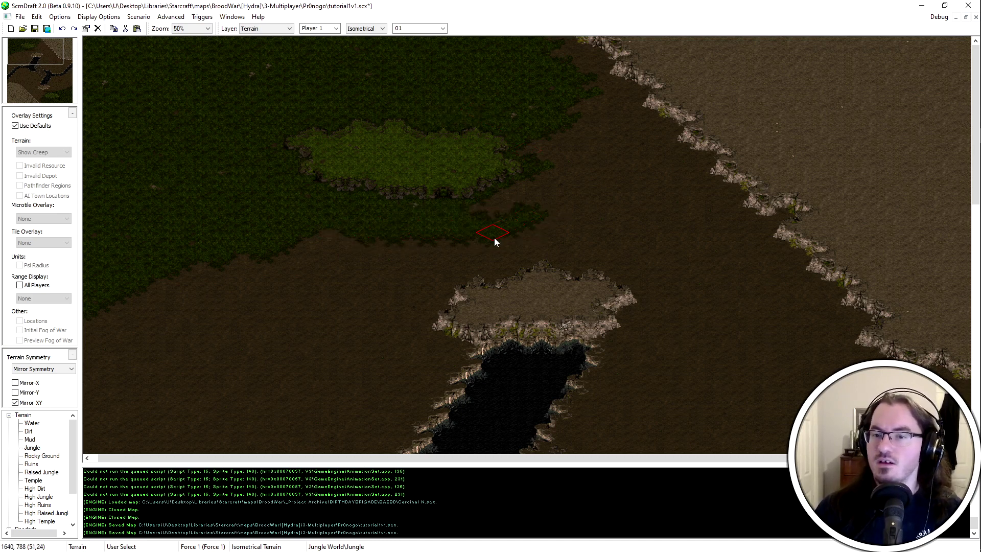
{"action": "mouse_move", "coordinate": [589, 173]}
{"action": "left_mouse_down"}
{"action": "mouse_move", "coordinate": [592, 92]}
{"action": "mouse_move", "coordinate": [559, 56]}
{"action": "left_mouse_up"}
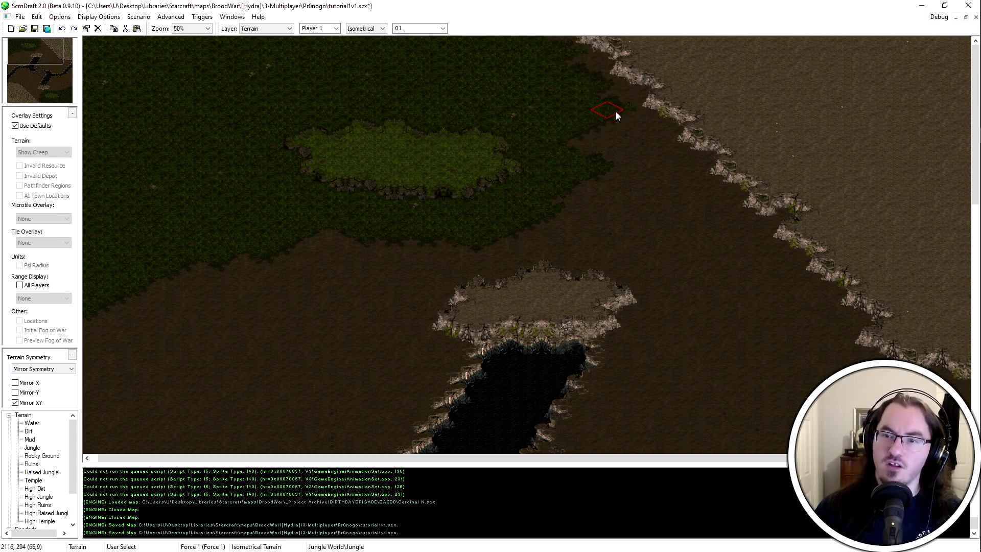
{"action": "mouse_move", "coordinate": [631, 169]}
{"action": "left_mouse_down"}
{"action": "mouse_move", "coordinate": [601, 192]}
{"action": "mouse_move", "coordinate": [646, 175]}
{"action": "mouse_move", "coordinate": [638, 149]}
{"action": "mouse_move", "coordinate": [667, 199]}
{"action": "left_mouse_up"}
{"action": "mouse_move", "coordinate": [386, 218]}
{"action": "left_mouse_down"}
{"action": "mouse_move", "coordinate": [265, 270]}
{"action": "mouse_move", "coordinate": [315, 251]}
{"action": "mouse_move", "coordinate": [155, 279]}
{"action": "mouse_move", "coordinate": [191, 286]}
{"action": "left_mouse_up"}
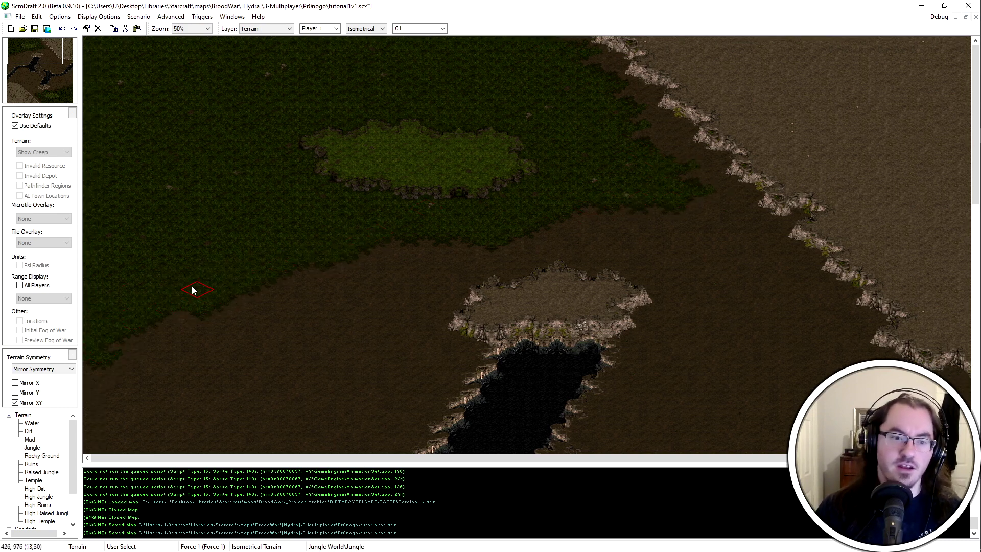
{"action": "scroll", "coordinate": [324, 342], "scroll_direction": "down", "scroll_amount": 5}
{"action": "middle_click_drag", "start_coordinate": [409, 391], "coordinate": [470, 254]}
{"action": "key", "text": "Up"}
{"action": "key", "text": "Up"}
{"action": "key", "text": "Up"}
{"action": "key", "text": "Up"}
{"action": "key", "text": "Up"}
{"action": "key", "text": "Up"}
{"action": "key", "text": "Up"}
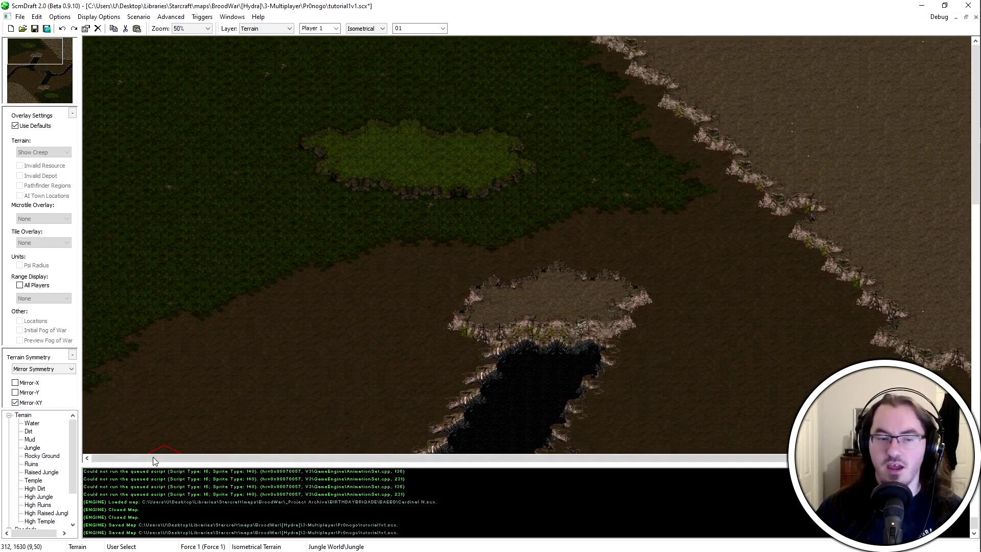
Try painting a raised Temple platform in the southeastern jungle, east of the Raised Jungle patch, and undo it
{"action": "scroll", "coordinate": [136, 423], "scroll_direction": "down", "scroll_amount": 1, "text": "ctrl"}
{"action": "scroll", "coordinate": [36, 450], "scroll_direction": "down", "scroll_amount": 2}
{"action": "left_click", "coordinate": [32, 423]}
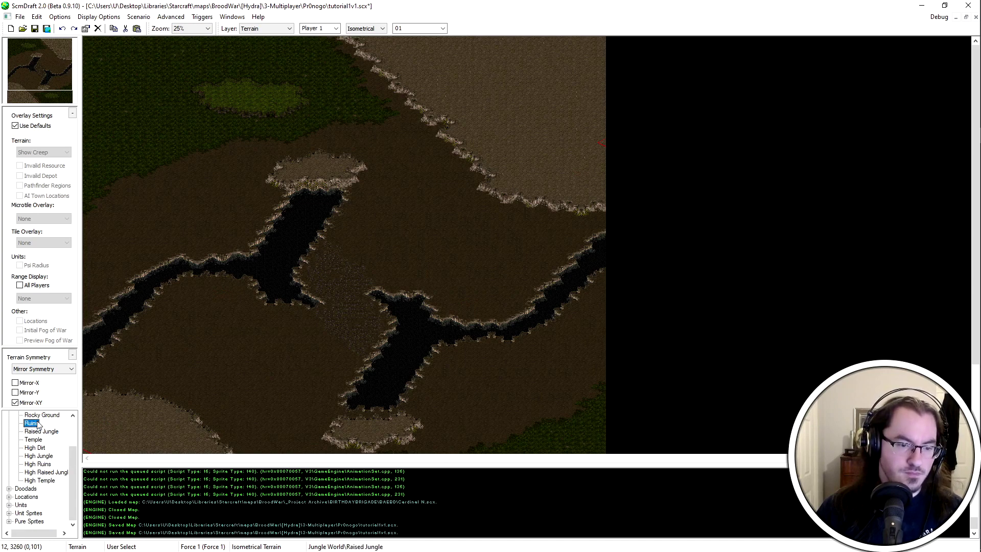
{"action": "scroll", "coordinate": [460, 256], "scroll_direction": "up", "scroll_amount": 1, "text": "ctrl"}
{"action": "scroll", "coordinate": [794, 244], "scroll_direction": "up", "scroll_amount": 1, "text": "ctrl"}
{"action": "mouse_move", "coordinate": [841, 126]}
{"action": "left_mouse_down"}
{"action": "mouse_move", "coordinate": [863, 136]}
{"action": "mouse_move", "coordinate": [850, 123]}
{"action": "left_mouse_up"}
{"action": "scroll", "coordinate": [850, 123], "scroll_direction": "up", "scroll_amount": 1, "text": "ctrl"}
{"action": "scroll", "coordinate": [876, 213], "scroll_direction": "up", "scroll_amount": 2}
{"action": "mouse_move", "coordinate": [876, 213]}
{"action": "left_mouse_down"}
{"action": "mouse_move", "coordinate": [876, 237]}
{"action": "mouse_move", "coordinate": [810, 274]}
{"action": "left_mouse_up"}
{"action": "scroll", "coordinate": [810, 274], "scroll_direction": "down", "scroll_amount": 3, "text": "ctrl"}
{"action": "left_click", "coordinate": [34, 447]}
{"action": "scroll", "coordinate": [764, 396], "scroll_direction": "up", "scroll_amount": 2, "text": "ctrl"}
{"action": "mouse_move", "coordinate": [878, 179]}
{"action": "left_mouse_down"}
{"action": "mouse_move", "coordinate": [899, 213]}
{"action": "mouse_move", "coordinate": [938, 207]}
{"action": "mouse_move", "coordinate": [915, 195]}
{"action": "mouse_move", "coordinate": [931, 163]}
{"action": "left_mouse_up"}
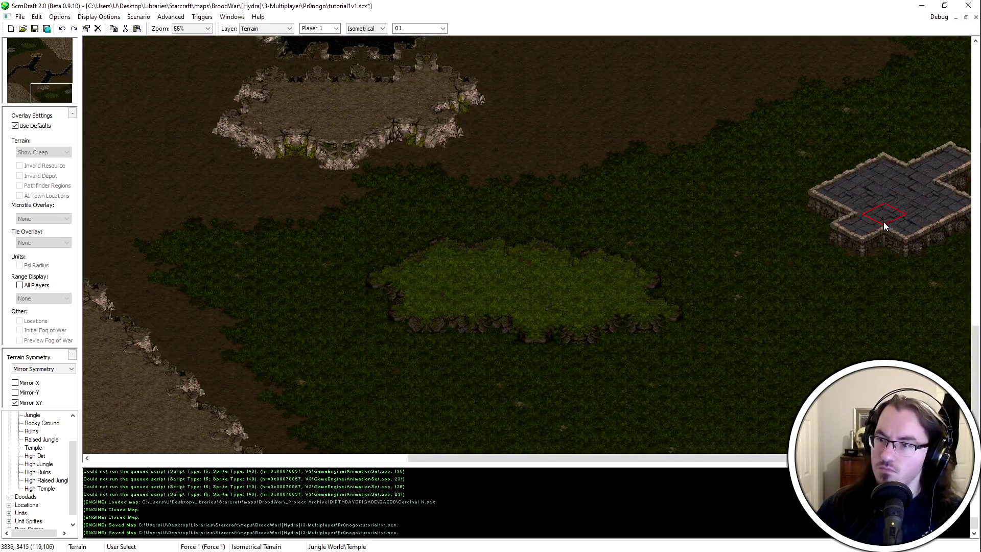
{"action": "key", "text": "ctrl+z"}
{"action": "key", "text": "ctrl+z"}
{"action": "key", "text": "ctrl+z"}
{"action": "key", "text": "ctrl+z"}
Try a narrow, angular Temple platform in the southeastern jungle and undo the strokes back to its first small tiles
{"action": "left_click", "coordinate": [43, 441]}
{"action": "left_click", "coordinate": [33, 447]}
{"action": "mouse_move", "coordinate": [814, 182]}
{"action": "left_mouse_down"}
{"action": "mouse_move", "coordinate": [876, 167]}
{"action": "mouse_move", "coordinate": [947, 186]}
{"action": "left_mouse_up"}
{"action": "scroll", "coordinate": [947, 187], "scroll_direction": "up", "scroll_amount": 2, "text": "ctrl"}
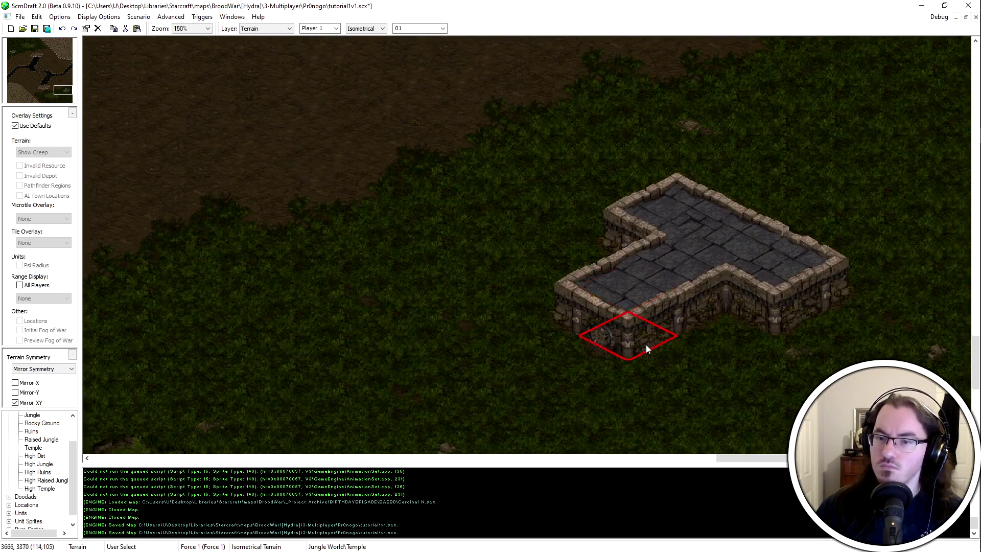
{"action": "scroll", "coordinate": [646, 344], "scroll_direction": "down", "scroll_amount": 3, "text": "ctrl"}
{"action": "left_click_drag", "start_coordinate": [821, 314], "coordinate": [785, 299]}
{"action": "scroll", "coordinate": [846, 205], "scroll_direction": "down", "scroll_amount": 3}
{"action": "scroll", "coordinate": [929, 301], "scroll_direction": "down", "scroll_amount": 1, "text": "ctrl"}
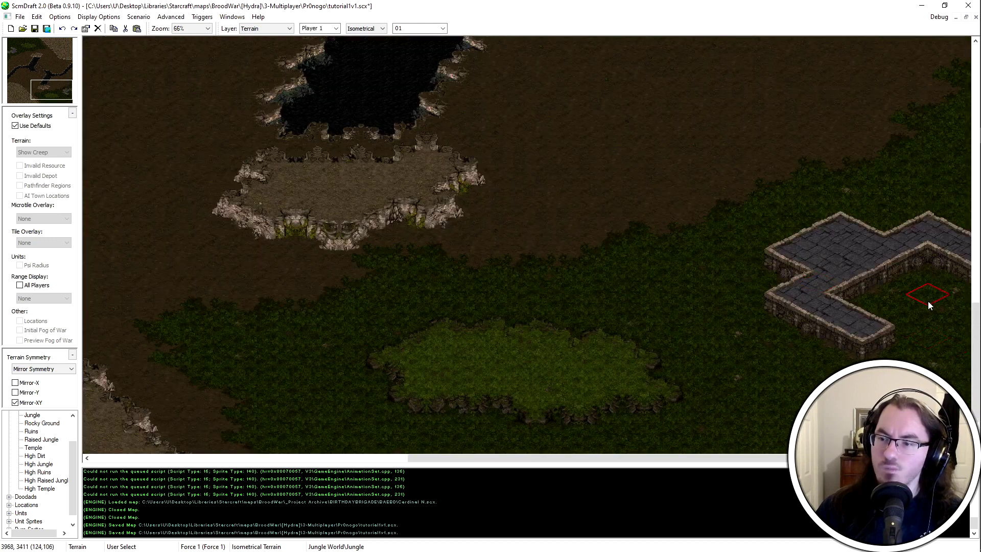
{"action": "key", "text": "ctrl+z"}
{"action": "key", "text": "ctrl+z"}
{"action": "key", "text": "ctrl+z"}
{"action": "key", "text": "ctrl+z"}
{"action": "key", "text": "ctrl+z"}
{"action": "key", "text": "ctrl+z"}
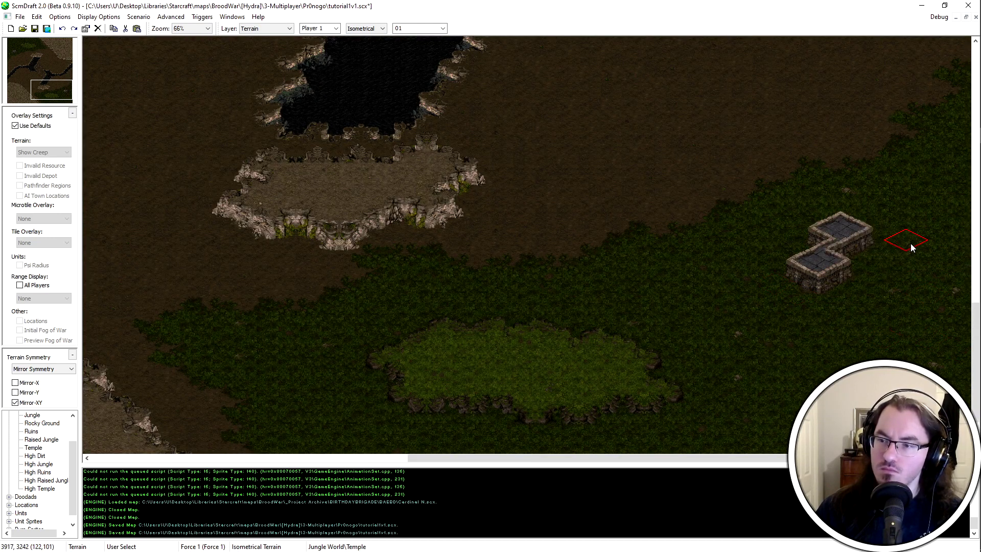
Paint Temple terrain outward from the remaining tiles into a broad stepped platform in the southeastern jungle near the map's eastern edge
{"action": "mouse_move", "coordinate": [877, 221]}
{"action": "left_mouse_down"}
{"action": "mouse_move", "coordinate": [827, 235]}
{"action": "mouse_move", "coordinate": [912, 213]}
{"action": "mouse_move", "coordinate": [874, 309]}
{"action": "left_mouse_up"}
{"action": "scroll", "coordinate": [889, 220], "scroll_direction": "up", "scroll_amount": 1}
{"action": "left_click", "coordinate": [848, 305]}
{"action": "scroll", "coordinate": [910, 301], "scroll_direction": "down", "scroll_amount": 2}
{"action": "mouse_move", "coordinate": [923, 225]}
{"action": "left_mouse_down"}
{"action": "mouse_move", "coordinate": [951, 250]}
{"action": "mouse_move", "coordinate": [943, 210]}
{"action": "left_mouse_up"}
{"action": "scroll", "coordinate": [862, 256], "scroll_direction": "up", "scroll_amount": 1, "text": "ctrl"}
{"action": "scroll", "coordinate": [858, 256], "scroll_direction": "up", "scroll_amount": 1}
{"action": "scroll", "coordinate": [859, 256], "scroll_direction": "down", "scroll_amount": 1, "text": "ctrl"}
{"action": "scroll", "coordinate": [818, 256], "scroll_direction": "down", "scroll_amount": 1}
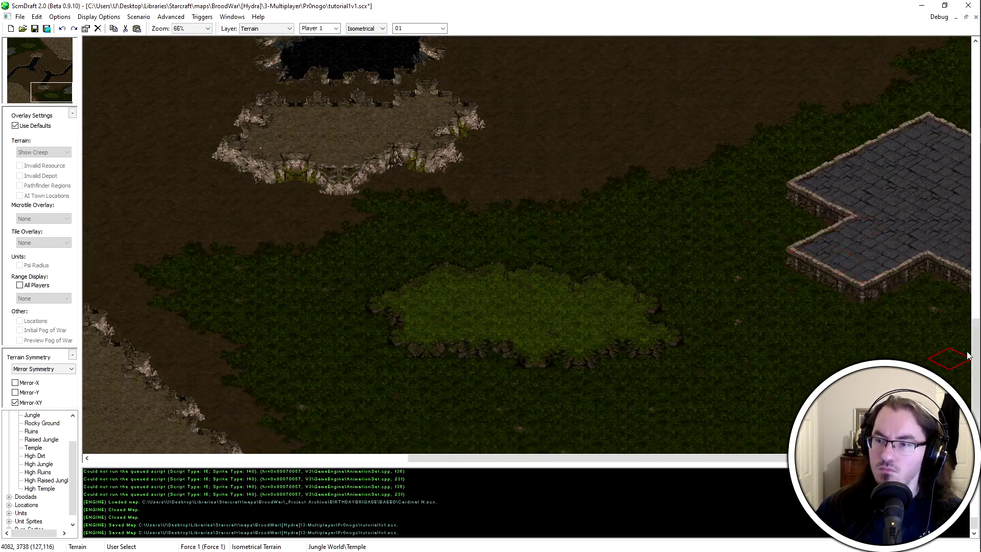
{"action": "scroll", "coordinate": [933, 221], "scroll_direction": "up", "scroll_amount": 1, "text": "ctrl"}
{"action": "scroll", "coordinate": [722, 248], "scroll_direction": "down", "scroll_amount": 1, "text": "ctrl"}
{"action": "scroll", "coordinate": [919, 292], "scroll_direction": "down", "scroll_amount": 1, "text": "ctrl"}
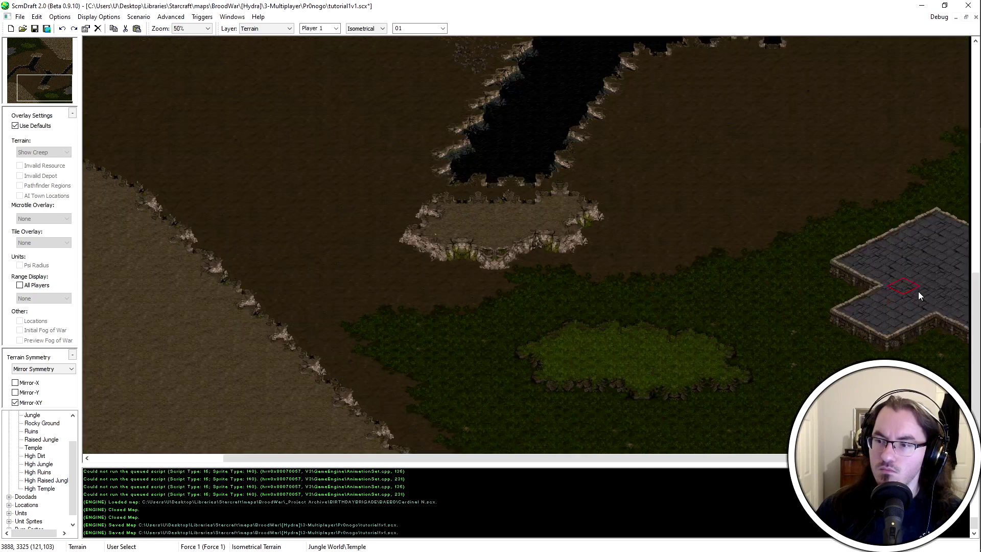
Extend the southeastern platform with Temple terrain and fill the notches so its northwestern edge runs evenly towards the map's eastern border
{"action": "scroll", "coordinate": [945, 352], "scroll_direction": "down", "scroll_amount": 1}
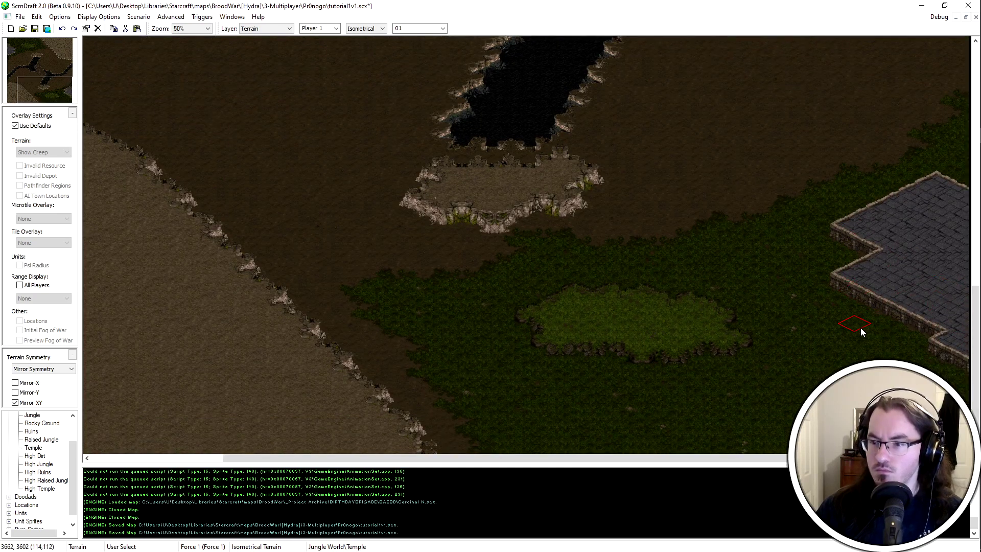
{"action": "mouse_move", "coordinate": [891, 318]}
{"action": "left_mouse_down"}
{"action": "mouse_move", "coordinate": [952, 383]}
{"action": "mouse_move", "coordinate": [944, 221]}
{"action": "mouse_move", "coordinate": [962, 176]}
{"action": "left_mouse_up"}
{"action": "scroll", "coordinate": [638, 361], "scroll_direction": "up", "scroll_amount": 1, "text": "ctrl"}
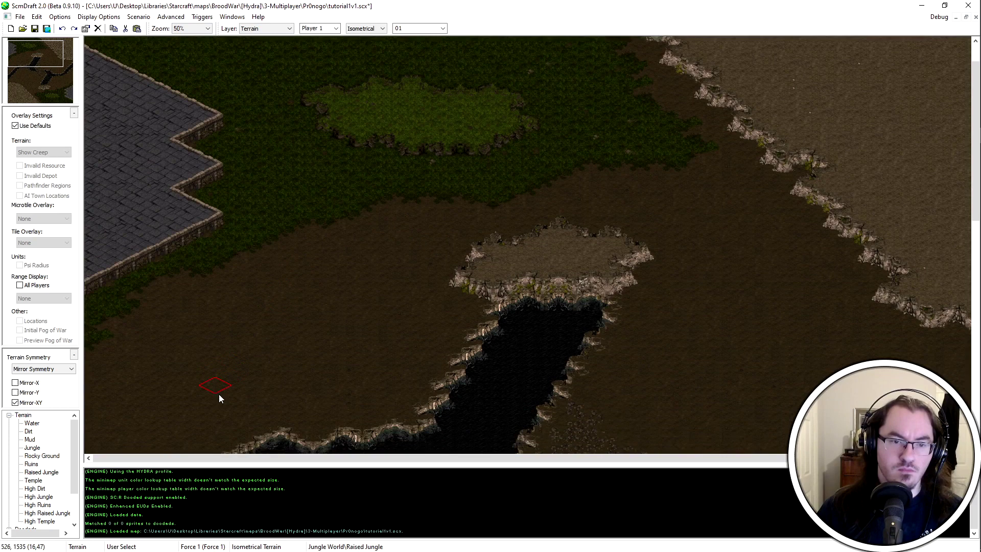
{"action": "scroll", "coordinate": [219, 394], "scroll_direction": "down", "scroll_amount": 3}
{"action": "left_click", "coordinate": [33, 481]}
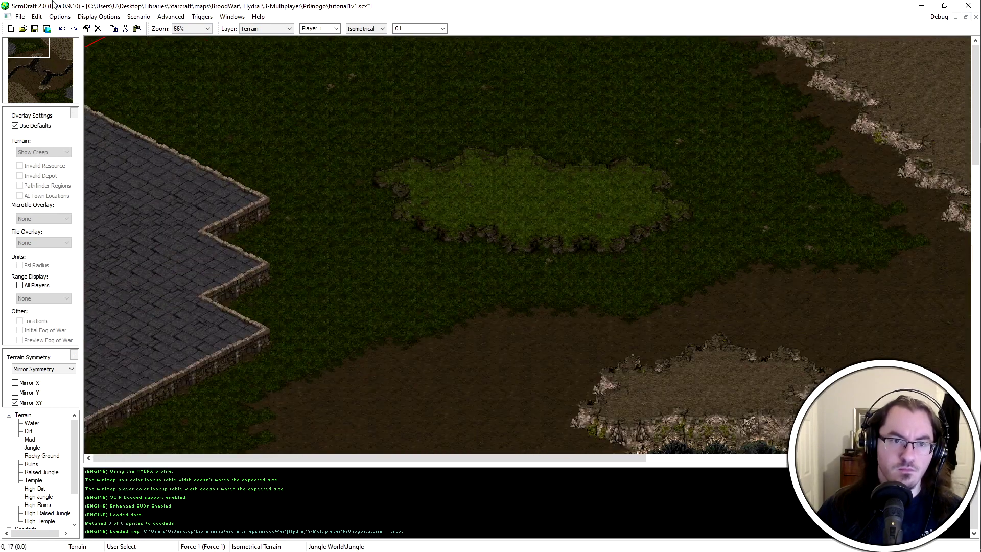
{"action": "scroll", "coordinate": [287, 287], "scroll_direction": "up", "scroll_amount": 1, "text": "ctrl"}
{"action": "left_click", "coordinate": [296, 290]}
{"action": "left_click", "coordinate": [298, 235]}
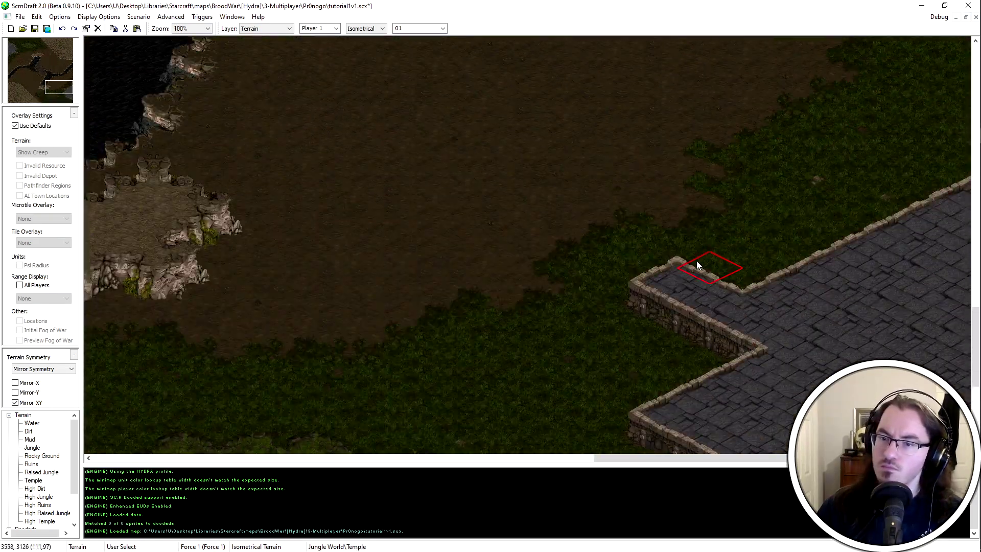
{"action": "left_click_drag", "start_coordinate": [697, 264], "coordinate": [908, 180]}
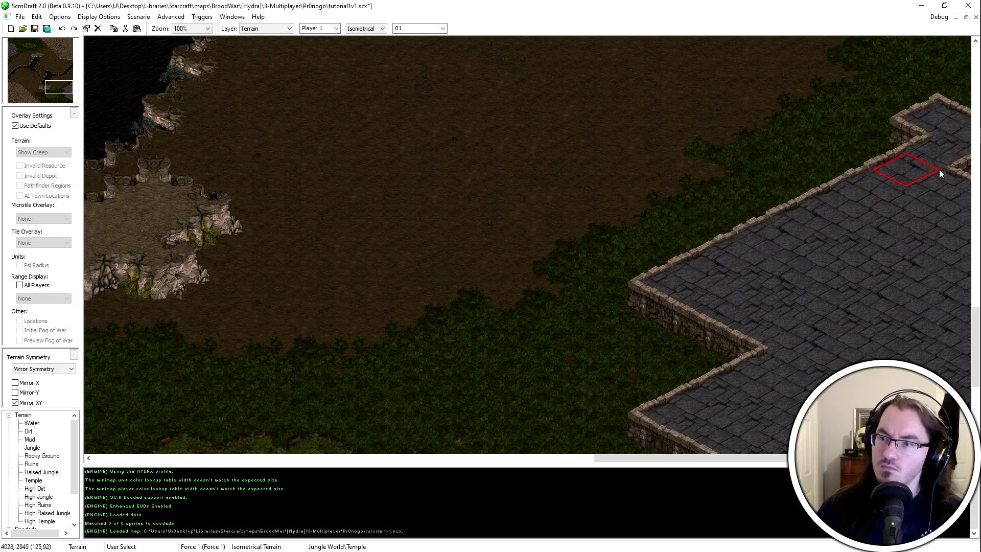
{"action": "scroll", "coordinate": [828, 361], "scroll_direction": "down", "scroll_amount": 5}
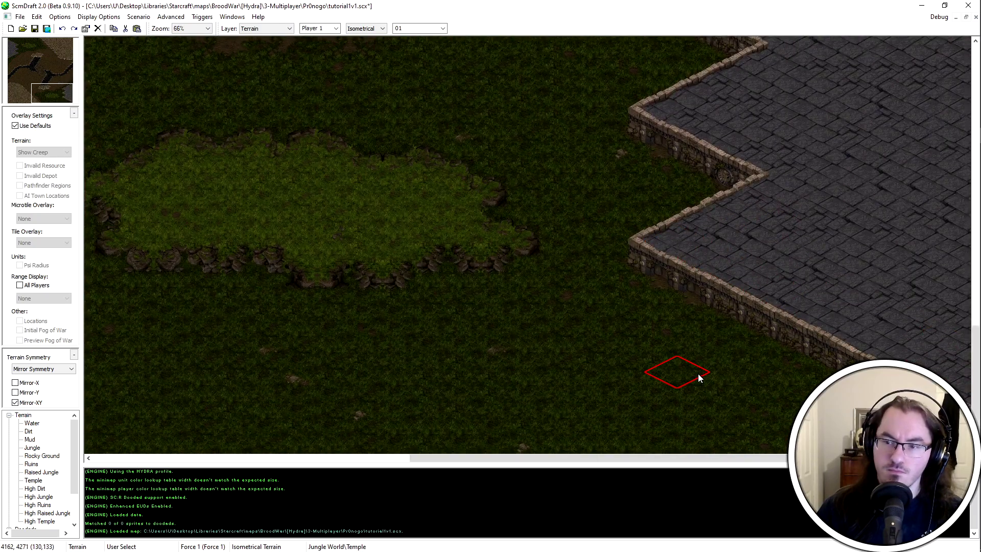
Save the map, close the editor and end the leftover ScmDraft 2.exe process in Process Explorer
{"action": "key", "text": "ctrl+s"}
{"action": "key", "text": "alt+Tab"}
{"action": "key", "text": "alt+Tab"}
{"action": "left_click", "coordinate": [975, 17]}
{"action": "key", "text": "alt+Tab"}
{"action": "key", "text": "ctrl+shift+Escape"}
{"action": "scroll", "coordinate": [263, 214], "scroll_direction": "down", "scroll_amount": 15}
{"action": "left_click", "coordinate": [251, 329]}
{"action": "left_click", "coordinate": [250, 333]}
{"action": "key", "text": "Delete"}
{"action": "key", "text": "alt+Tab"}
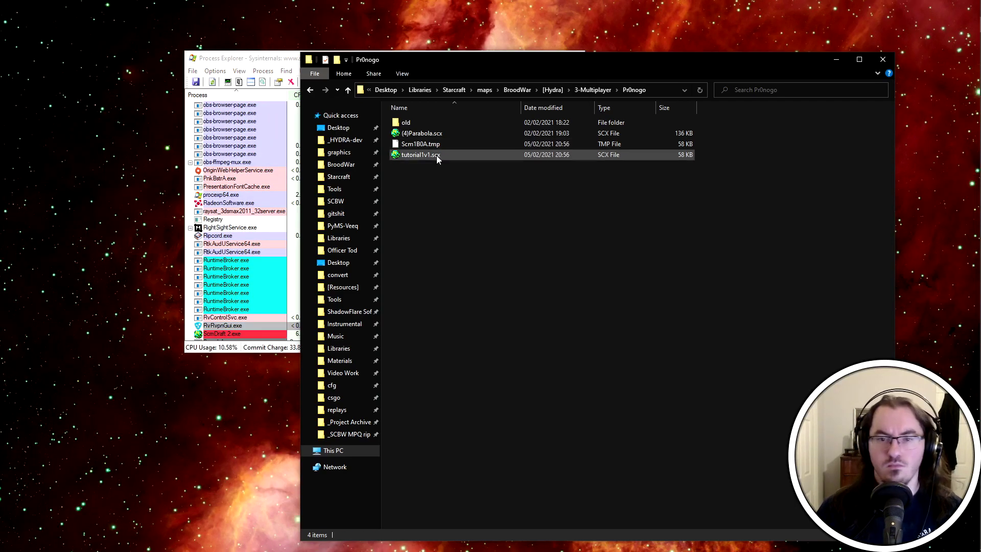
Reopen tutorial1v1.scx from the map folder and enable Mirror-XY terrain symmetry
{"action": "double_click", "coordinate": [450, 154]}
{"action": "scroll", "coordinate": [296, 252], "scroll_direction": "down", "scroll_amount": 3}
{"action": "left_click", "coordinate": [30, 403]}
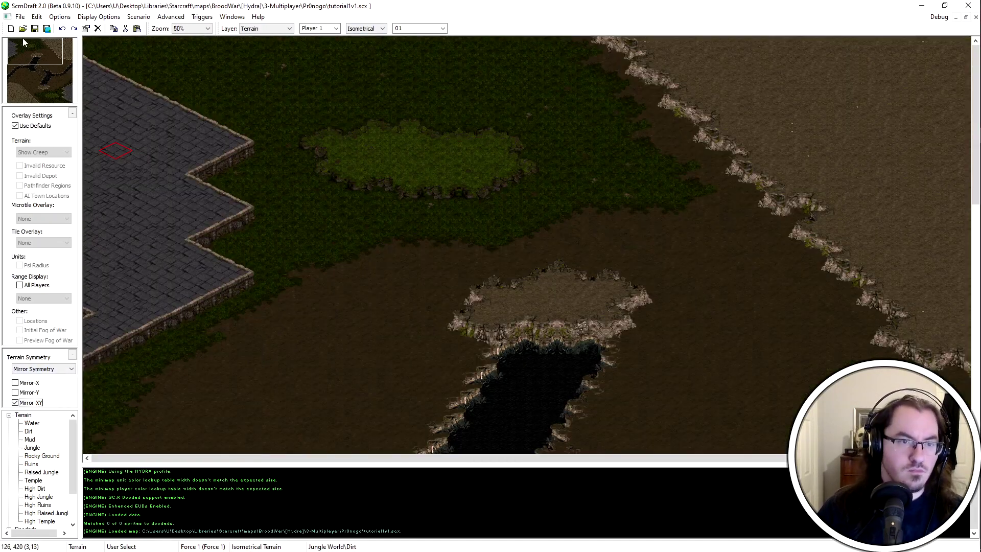
Paint Jungle over the dirt between the northwestern Temple platform and the river, leaving a dirt strip along the water, and save the map
{"action": "scroll", "coordinate": [121, 281], "scroll_direction": "down", "scroll_amount": 3}
{"action": "scroll", "coordinate": [92, 348], "scroll_direction": "down", "scroll_amount": 4}
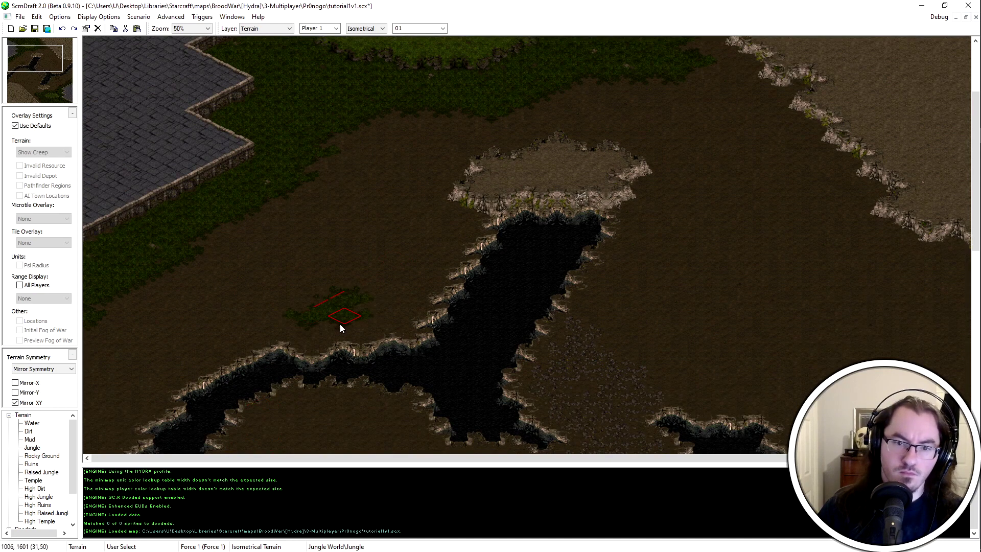
{"action": "mouse_move", "coordinate": [138, 381]}
{"action": "left_mouse_down"}
{"action": "mouse_move", "coordinate": [131, 317]}
{"action": "mouse_move", "coordinate": [480, 51]}
{"action": "mouse_move", "coordinate": [709, 122]}
{"action": "mouse_move", "coordinate": [629, 172]}
{"action": "left_mouse_up"}
{"action": "scroll", "coordinate": [606, 176], "scroll_direction": "up", "scroll_amount": 1}
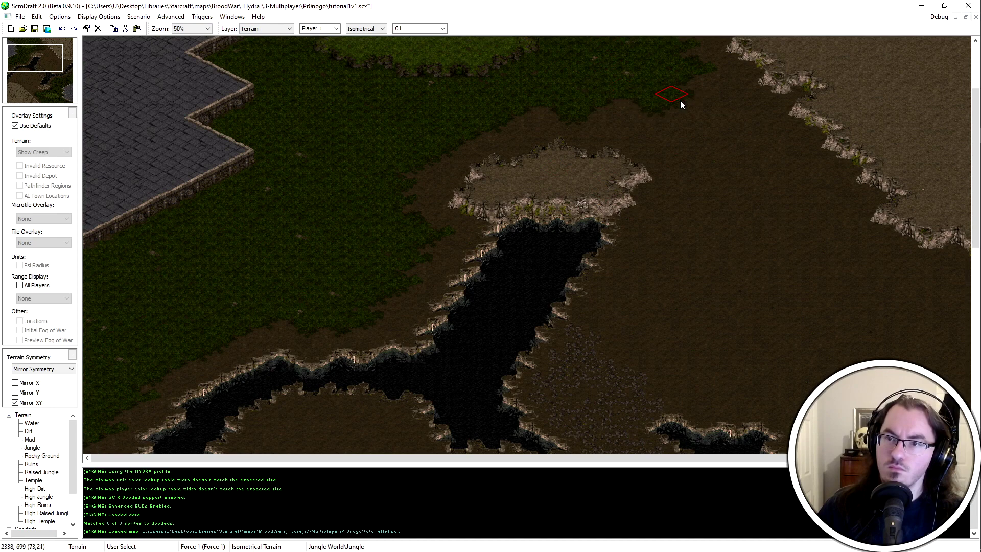
{"action": "scroll", "coordinate": [452, 196], "scroll_direction": "down", "scroll_amount": 1, "text": "ctrl"}
{"action": "scroll", "coordinate": [498, 207], "scroll_direction": "up", "scroll_amount": 1, "text": "ctrl"}
{"action": "key", "text": "ctrl+z"}
{"action": "key", "text": "ctrl+s"}
{"action": "key", "text": "ctrl+s"}
Switch to the Doodads layer for editing the narrow western river channel
{"action": "scroll", "coordinate": [532, 256], "scroll_direction": "down", "scroll_amount": 1, "text": "ctrl"}
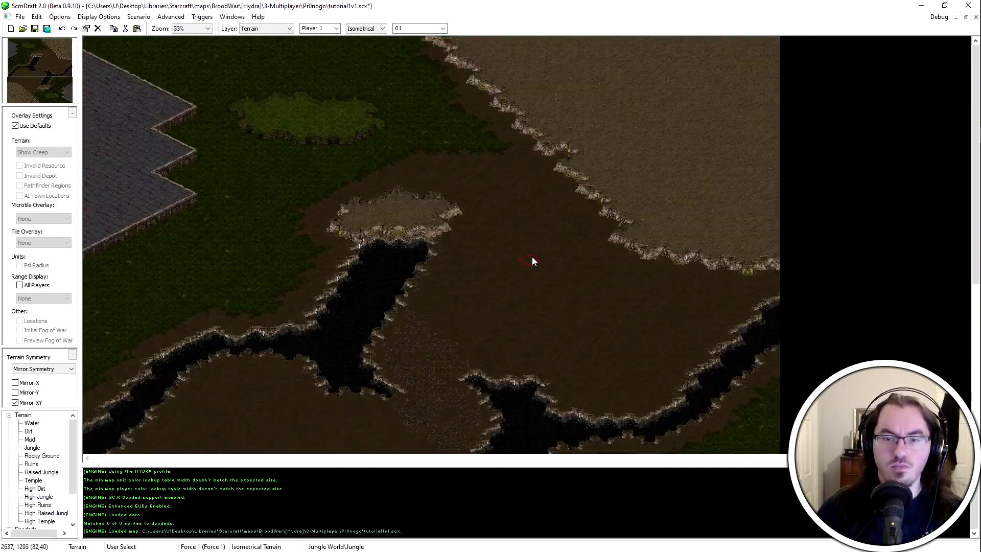
{"action": "scroll", "coordinate": [777, 386], "scroll_direction": "up", "scroll_amount": 1, "text": "ctrl"}
{"action": "scroll", "coordinate": [778, 386], "scroll_direction": "down", "scroll_amount": 5}
{"action": "scroll", "coordinate": [412, 199], "scroll_direction": "down", "scroll_amount": 2, "text": "ctrl"}
{"action": "scroll", "coordinate": [469, 159], "scroll_direction": "up", "scroll_amount": 2}
{"action": "scroll", "coordinate": [296, 302], "scroll_direction": "up", "scroll_amount": 3, "text": "ctrl"}
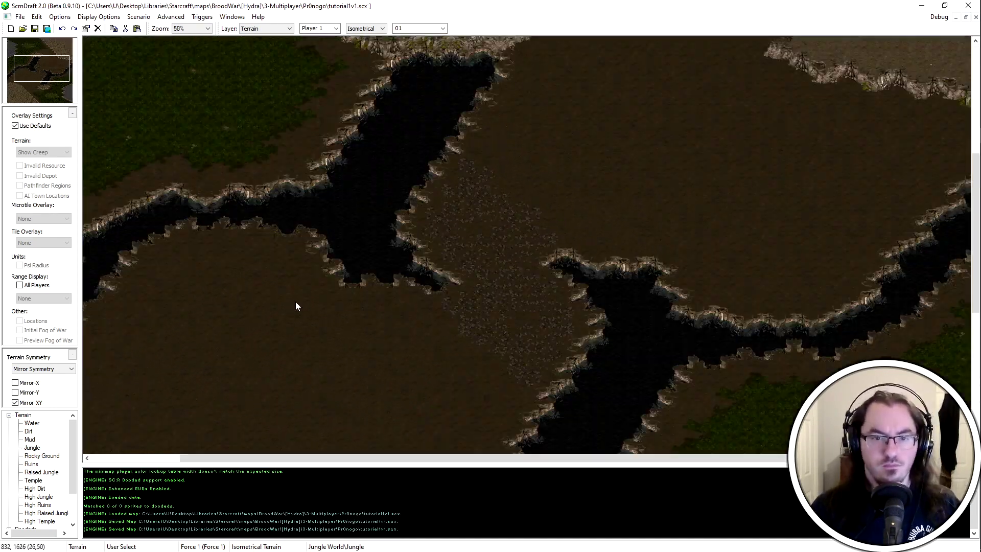
{"action": "scroll", "coordinate": [477, 370], "scroll_direction": "up", "scroll_amount": 2, "text": "ctrl"}
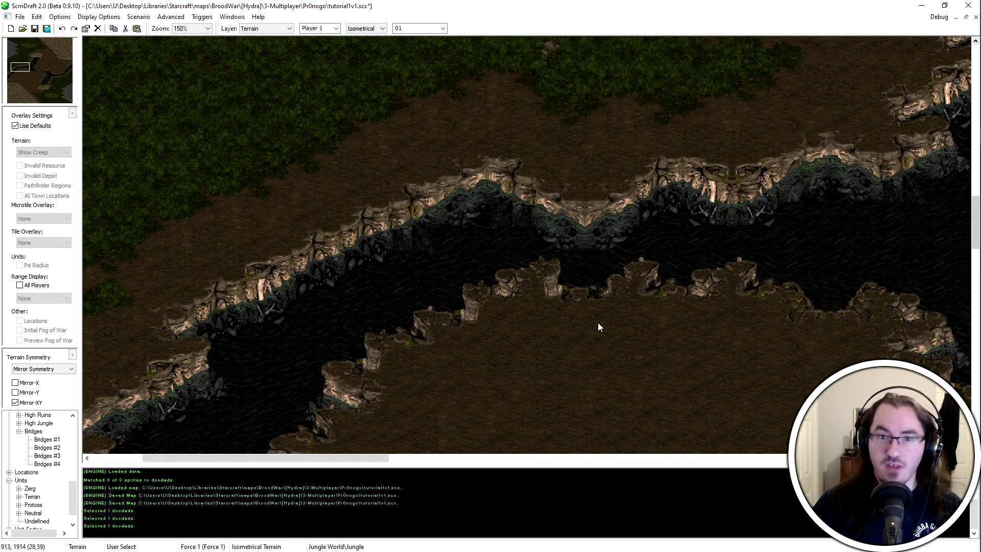
{"action": "key", "text": "d"}
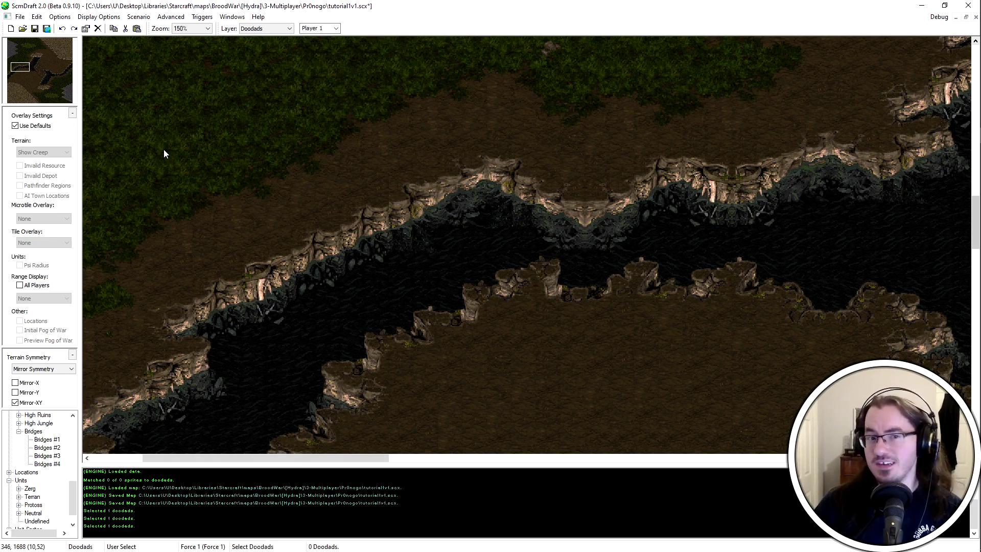
{"action": "left_click", "coordinate": [276, 28]}
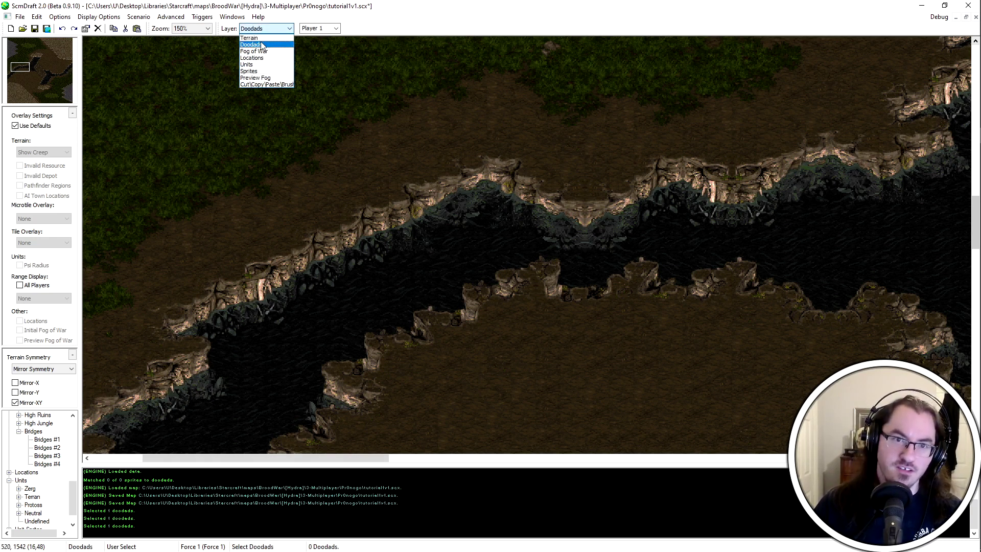
{"action": "left_click", "coordinate": [252, 44]}
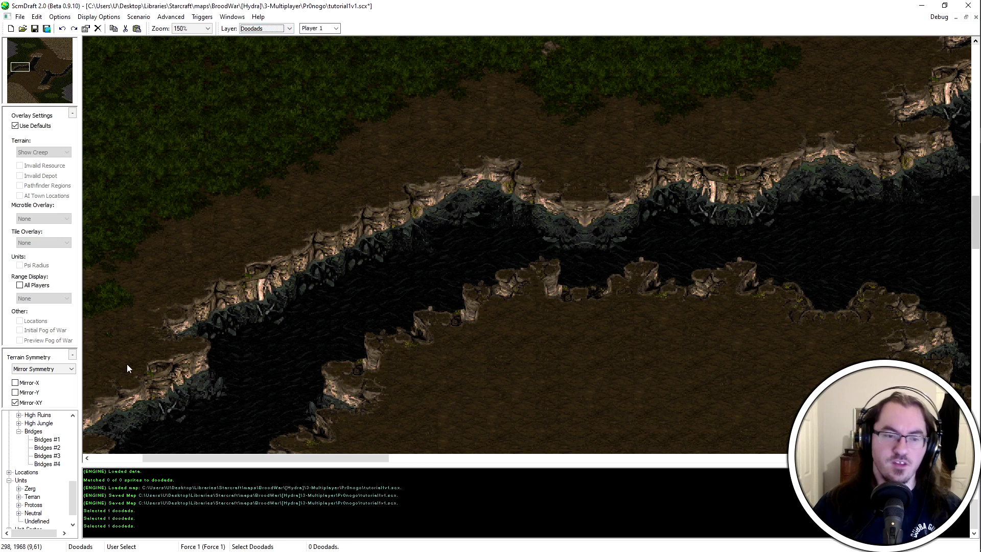
Find the Bridges group among the doodads and pick Bridges #3
{"action": "scroll", "coordinate": [39, 478], "scroll_direction": "up", "scroll_amount": 10}
{"action": "scroll", "coordinate": [39, 478], "scroll_direction": "down", "scroll_amount": 3}
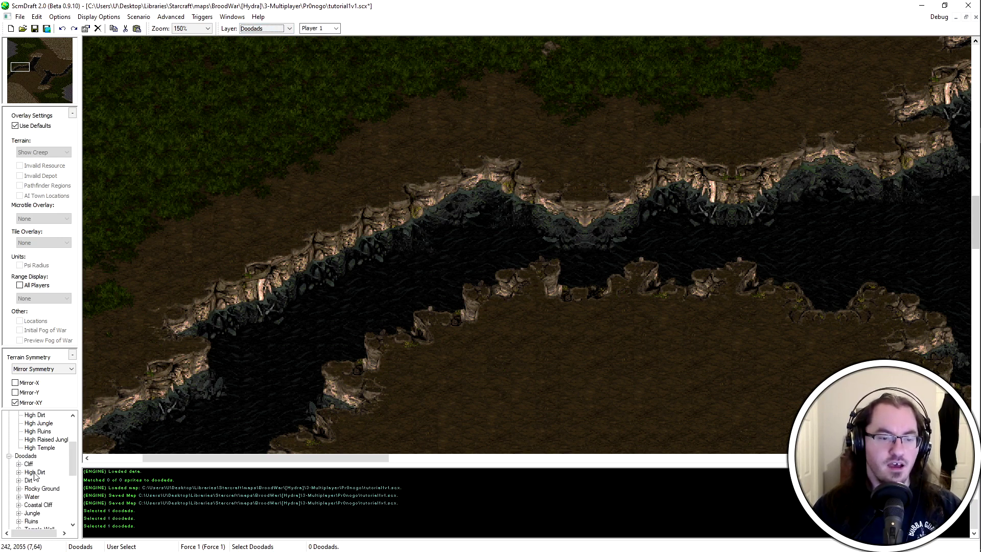
{"action": "scroll", "coordinate": [20, 450], "scroll_direction": "down", "scroll_amount": 1}
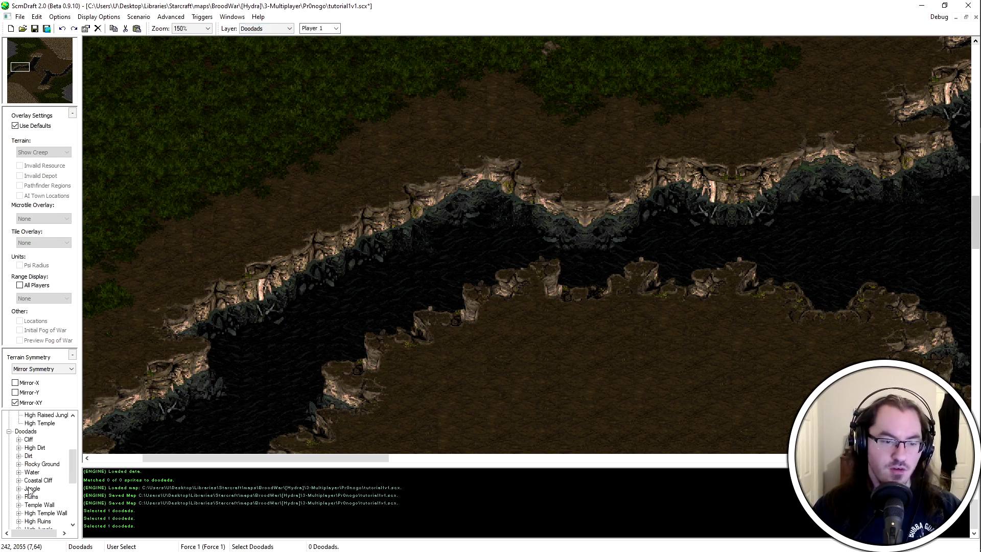
{"action": "scroll", "coordinate": [20, 453], "scroll_direction": "down", "scroll_amount": 2}
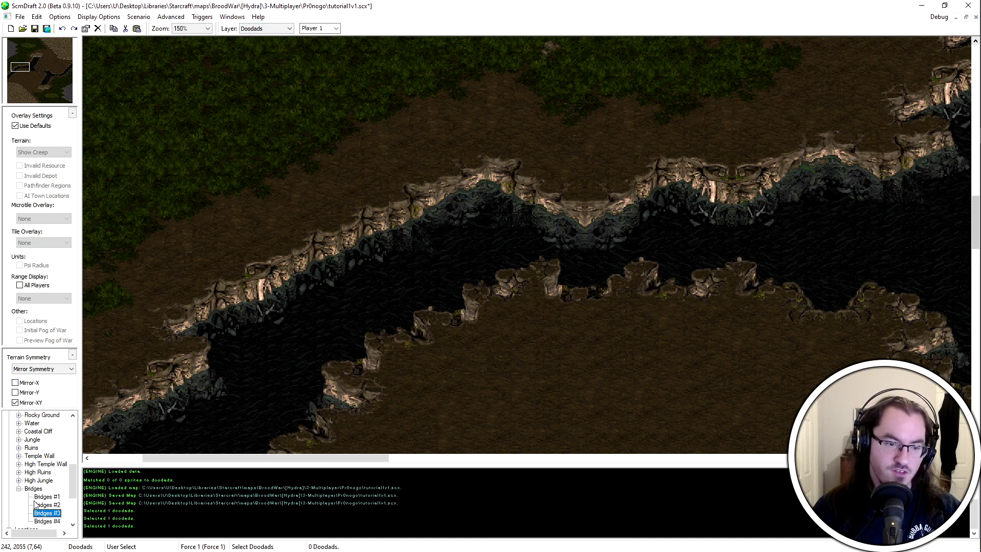
{"action": "left_click", "coordinate": [46, 513]}
{"action": "left_click", "coordinate": [19, 489]}
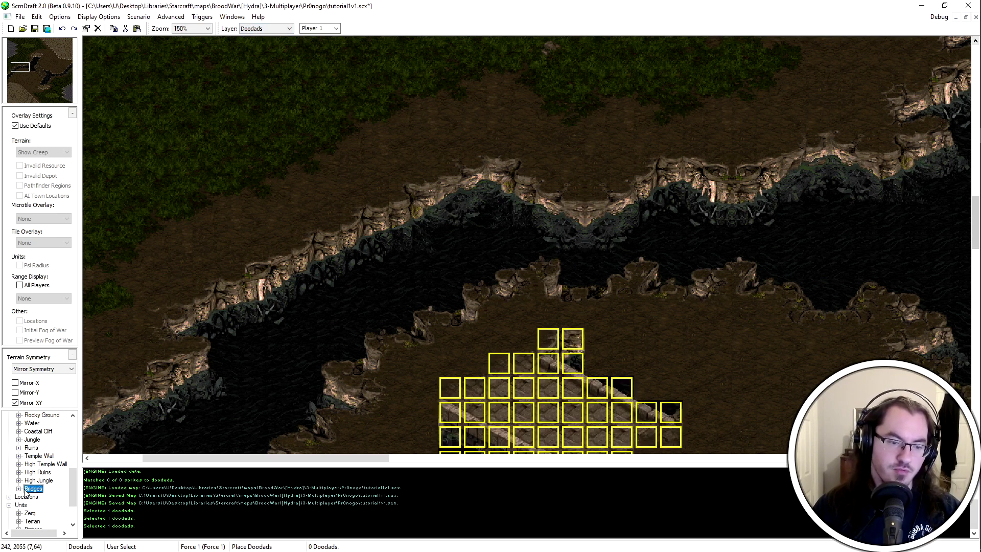
{"action": "left_click", "coordinate": [18, 489]}
{"action": "left_click", "coordinate": [36, 512]}
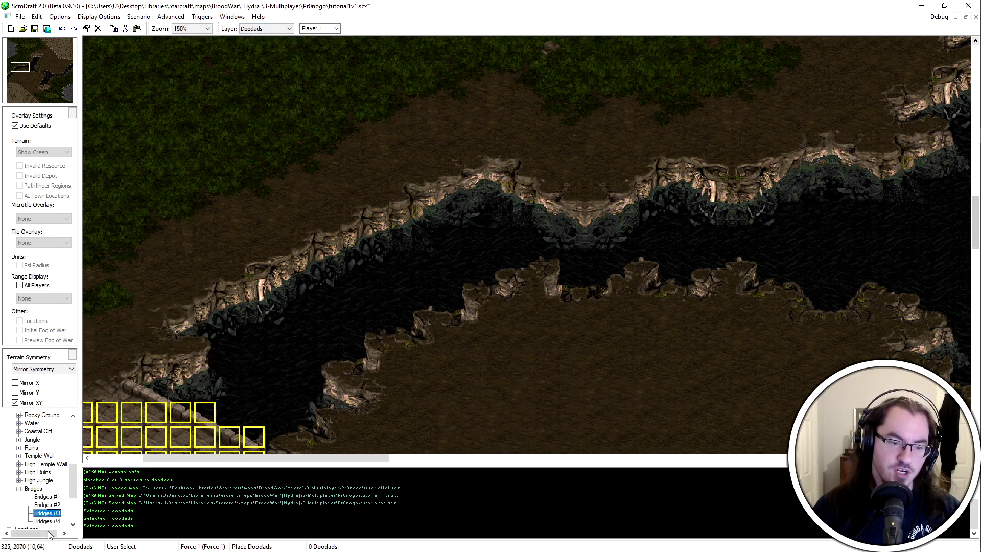
Compare the four bridge variants and place one running northwest to southeast across the western river channel
{"action": "left_click", "coordinate": [46, 497]}
{"action": "left_click", "coordinate": [46, 513]}
{"action": "key", "text": "Up"}
{"action": "key", "text": "Down"}
{"action": "key", "text": "Down"}
{"action": "key", "text": "Down"}
{"action": "key", "text": "Up"}
{"action": "key", "text": "Up"}
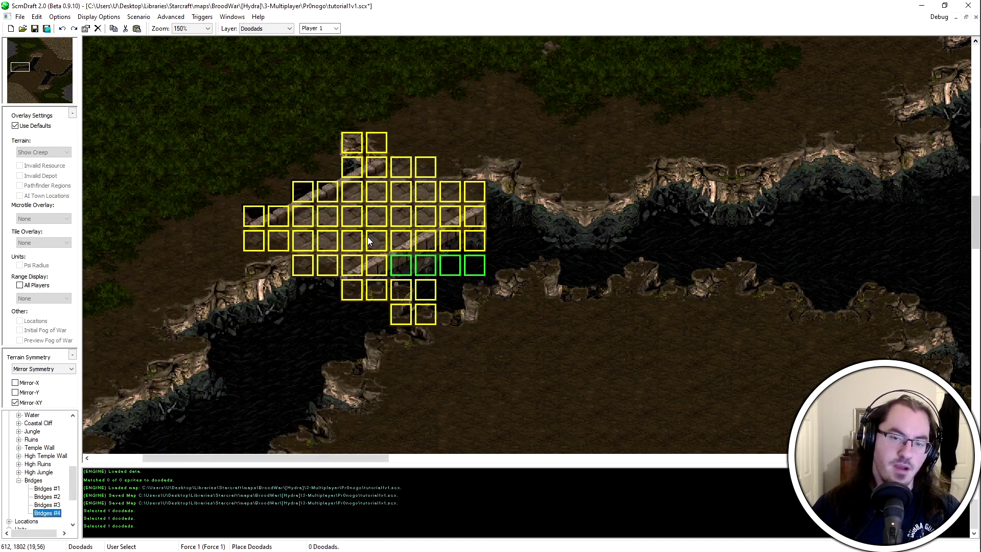
{"action": "left_click", "coordinate": [412, 285]}
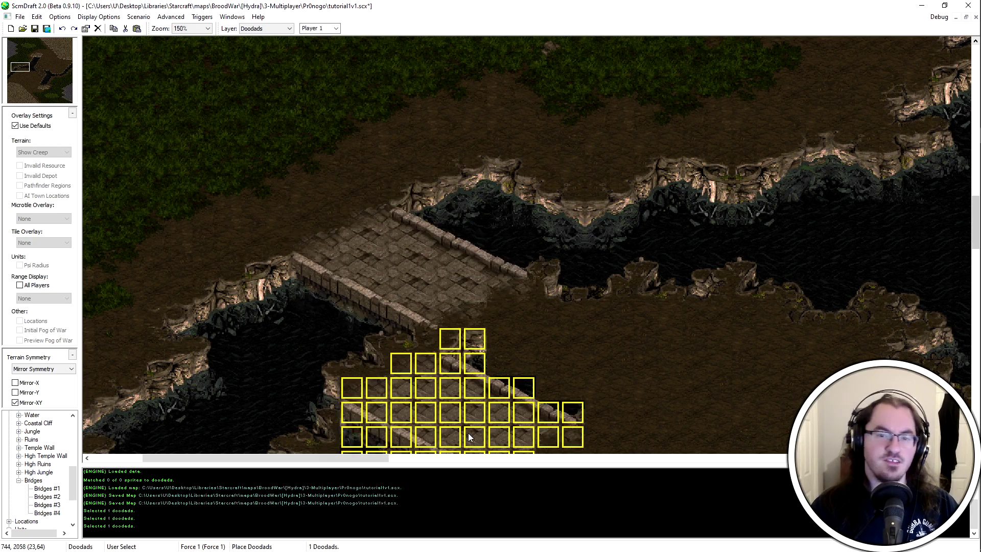
{"action": "right_click", "coordinate": [479, 400]}
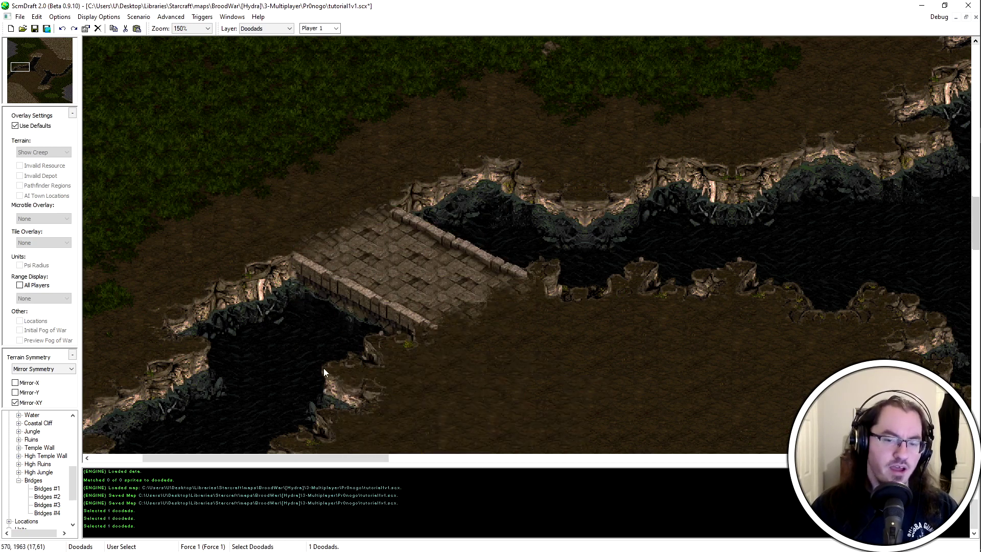
Place a matching bridge doodad running northwest to southeast across the eastern river channel
{"action": "scroll", "coordinate": [674, 127], "scroll_direction": "down", "scroll_amount": 4}
{"action": "key", "text": "t"}
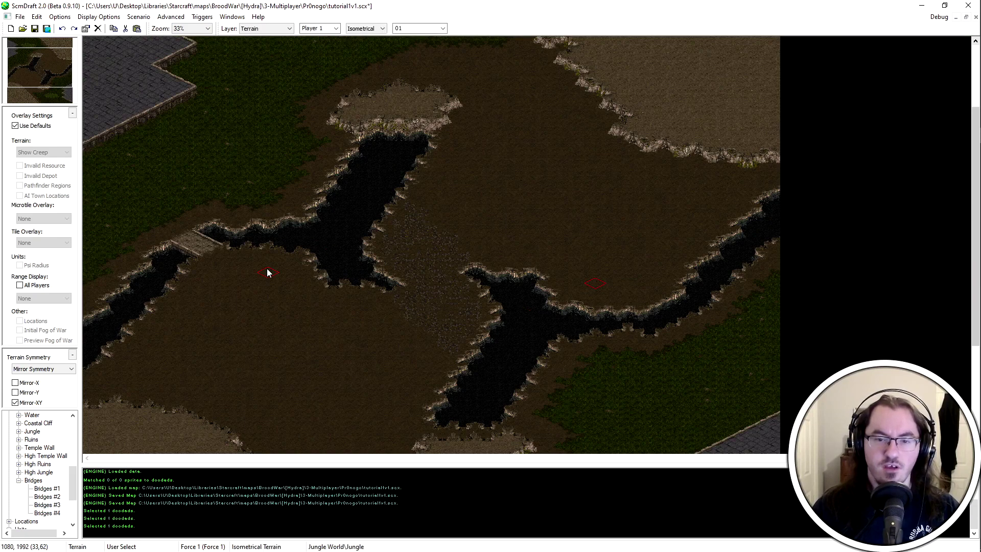
{"action": "key", "text": "d"}
{"action": "scroll", "coordinate": [216, 250], "scroll_direction": "up", "scroll_amount": 4}
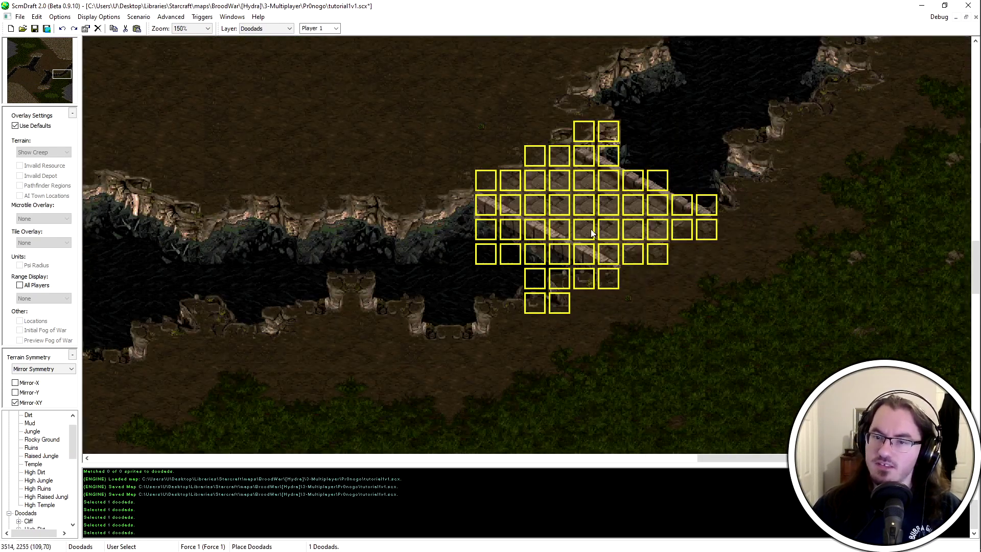
{"action": "left_click", "coordinate": [574, 223]}
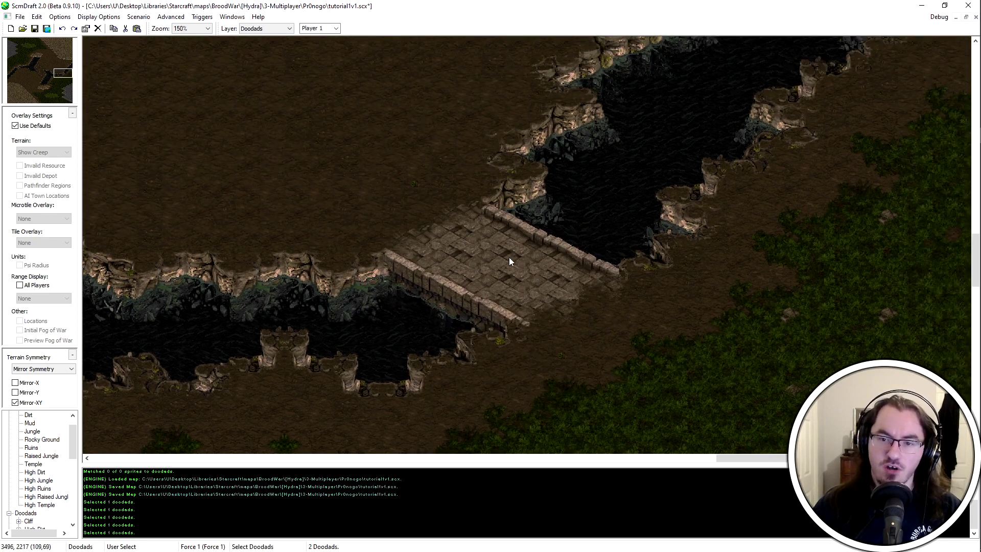
Select the eastern bridge doodad, convert it to terrain, and check whether it can still be selected
{"action": "left_click", "coordinate": [513, 276]}
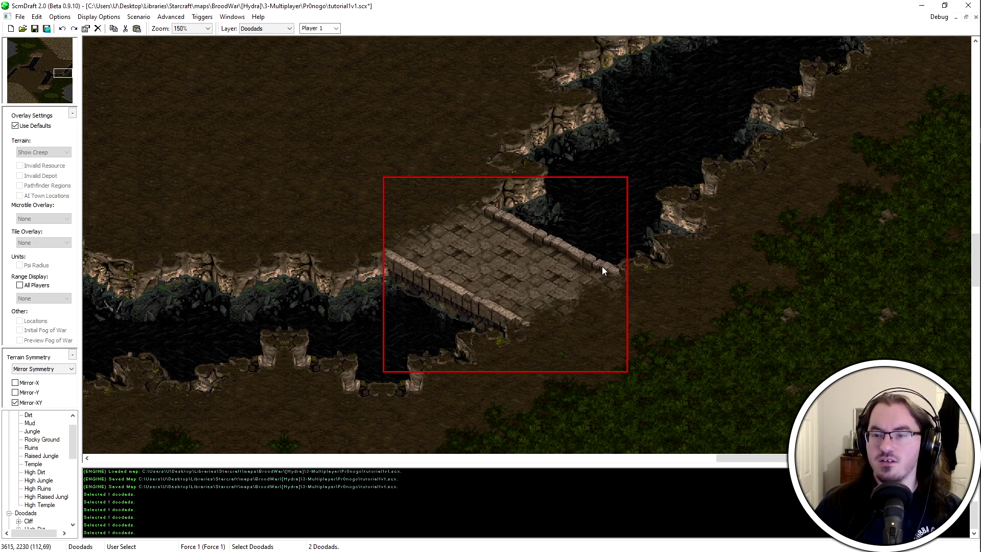
{"action": "left_click", "coordinate": [465, 309]}
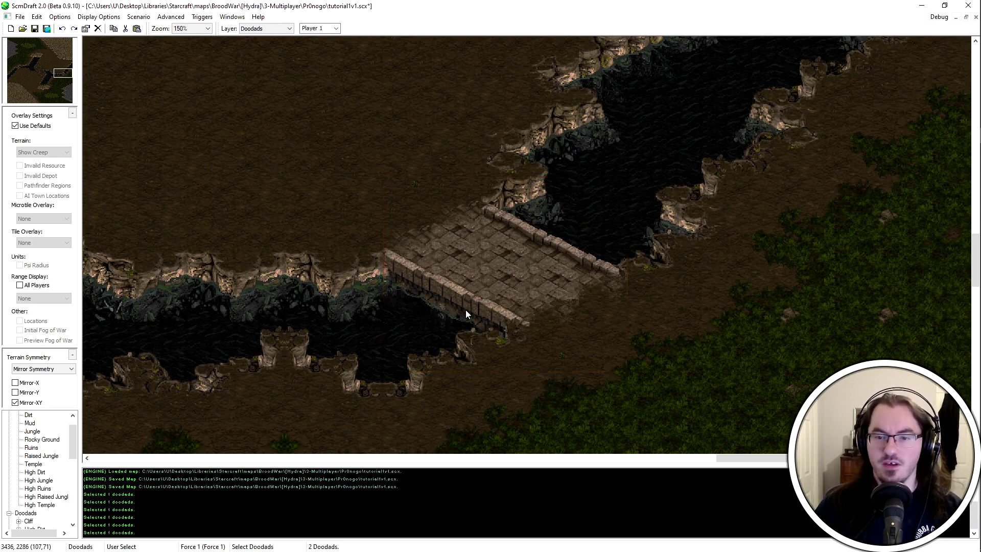
{"action": "right_click", "coordinate": [485, 265]}
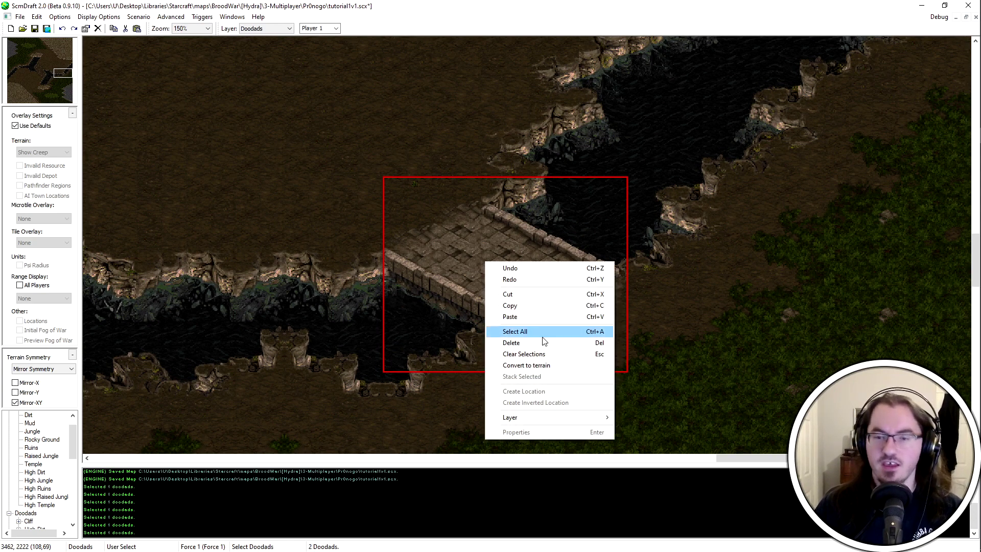
{"action": "left_click", "coordinate": [556, 366]}
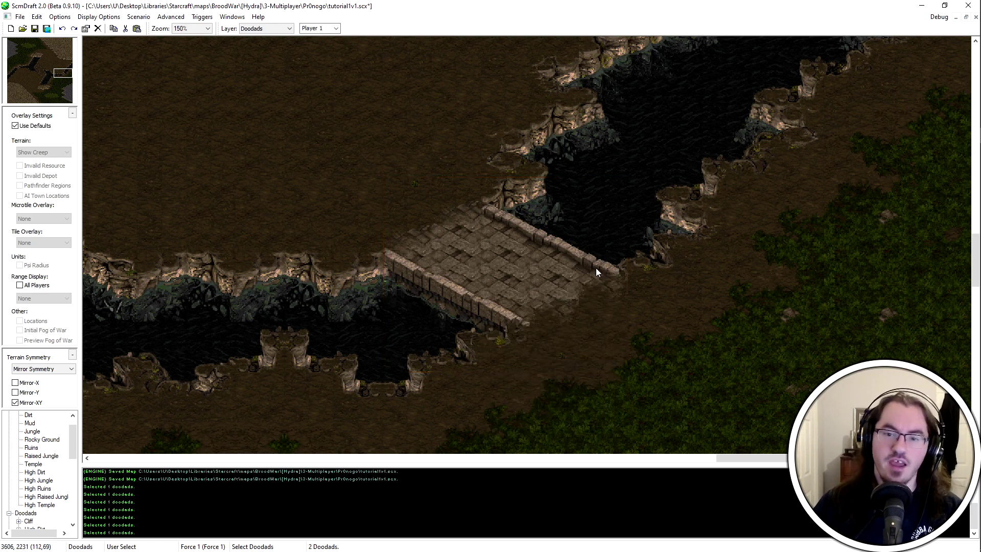
{"action": "left_click_drag", "start_coordinate": [661, 143], "coordinate": [357, 308]}
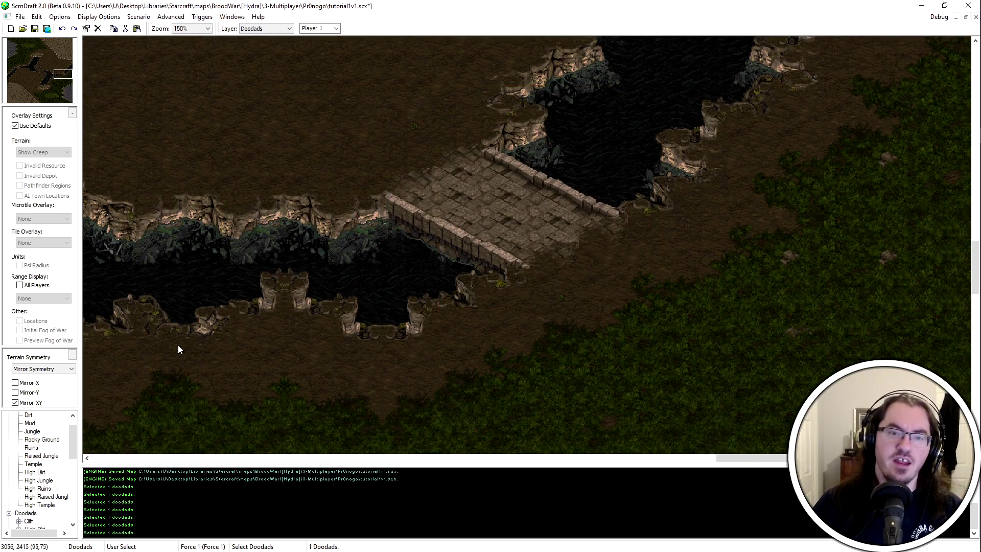
On the terrain layer, copy the eastern bridge's southwestern railing tiles and paste them two tiles west and one tile south
{"action": "scroll", "coordinate": [521, 230], "scroll_direction": "up", "scroll_amount": 2}
{"action": "key", "text": "t"}
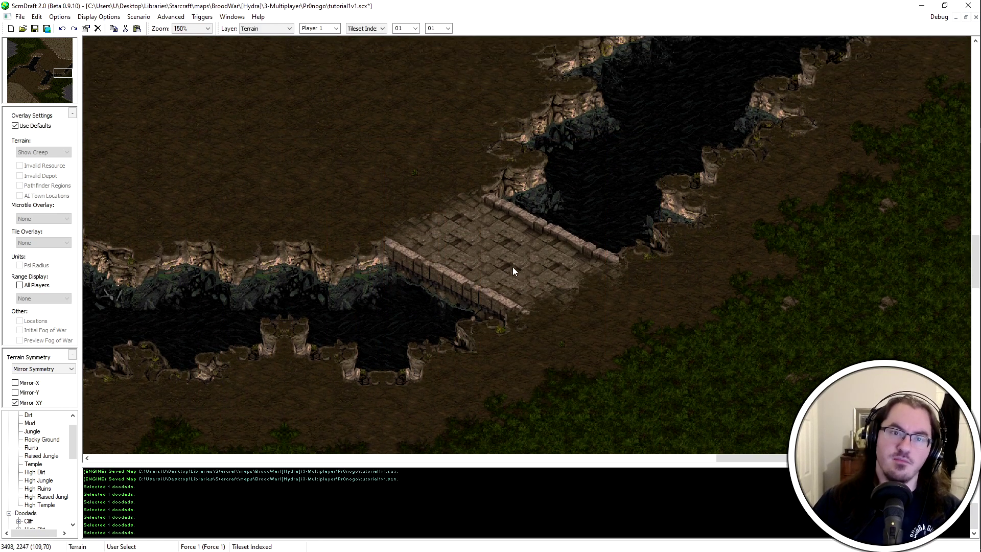
{"action": "left_click_drag", "start_coordinate": [431, 222], "coordinate": [389, 307]}
{"action": "left_click_drag", "start_coordinate": [479, 245], "coordinate": [443, 359]}
{"action": "left_click_drag", "start_coordinate": [535, 282], "coordinate": [489, 336]}
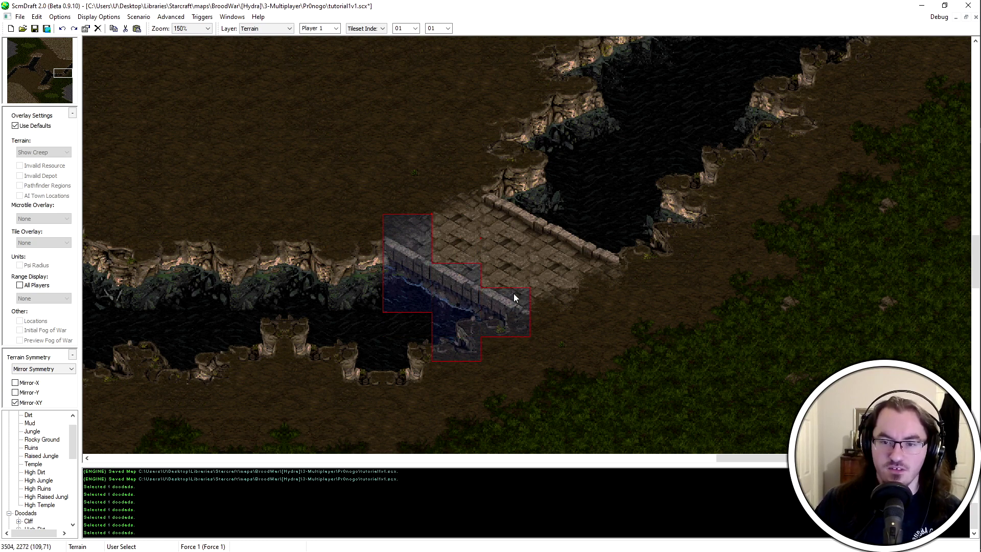
{"action": "left_click_drag", "start_coordinate": [475, 303], "coordinate": [407, 308]}
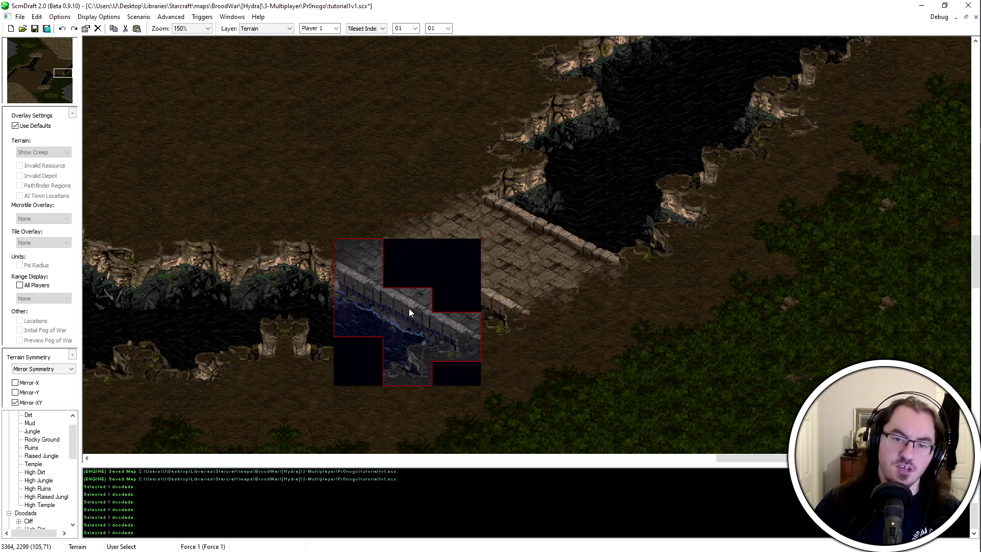
{"action": "left_click", "coordinate": [494, 363]}
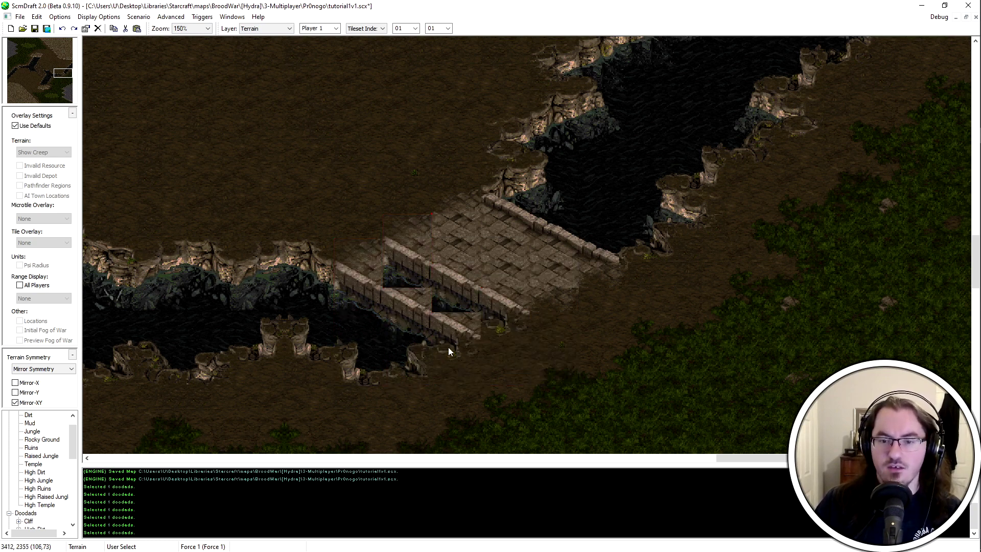
{"action": "key", "text": "ctrl+z"}
{"action": "key", "text": "ctrl+y"}
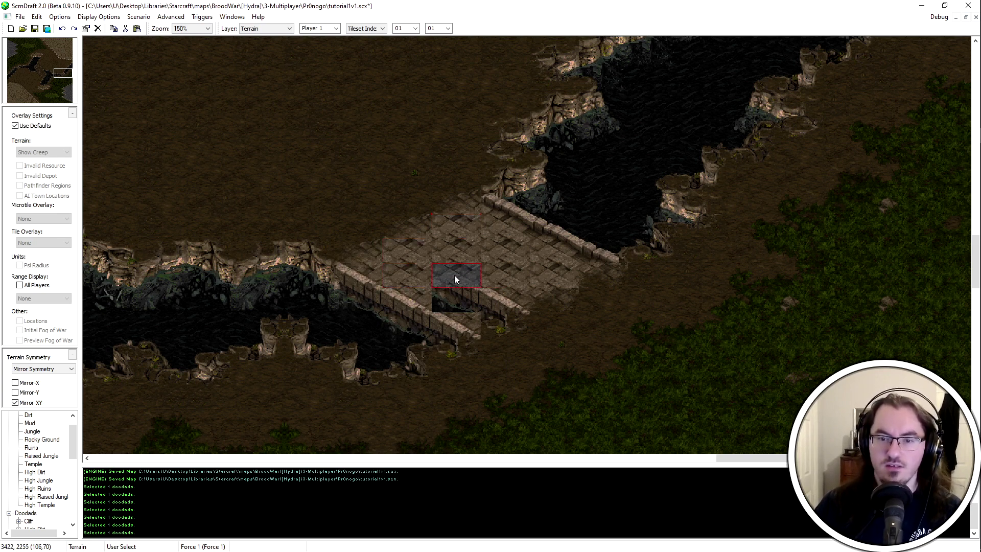
Cover the leftover inner railing of the eastern bridge with matching bridge floor and dirt tiles
{"action": "left_click", "coordinate": [497, 296]}
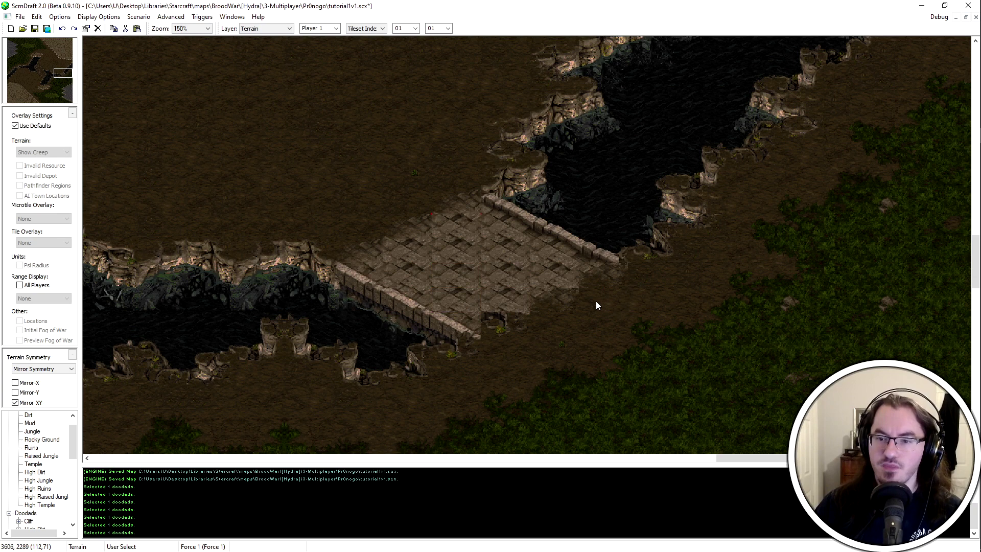
{"action": "left_click", "coordinate": [553, 300]}
{"action": "left_click", "coordinate": [516, 315]}
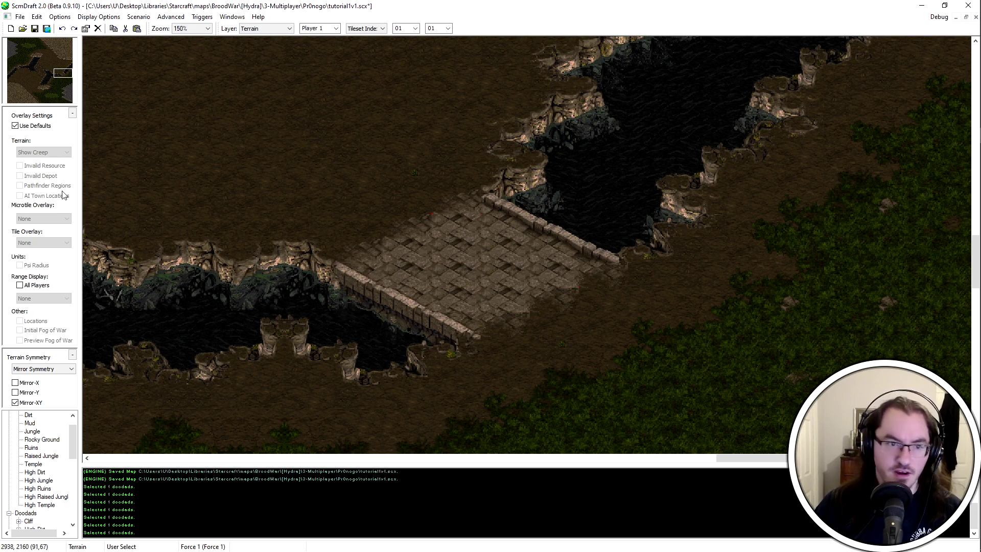
Show the Impassable microtile overlay and replace the blocked spots in the eastern bridge floor with walkable bridge tiles
{"action": "left_click", "coordinate": [28, 127]}
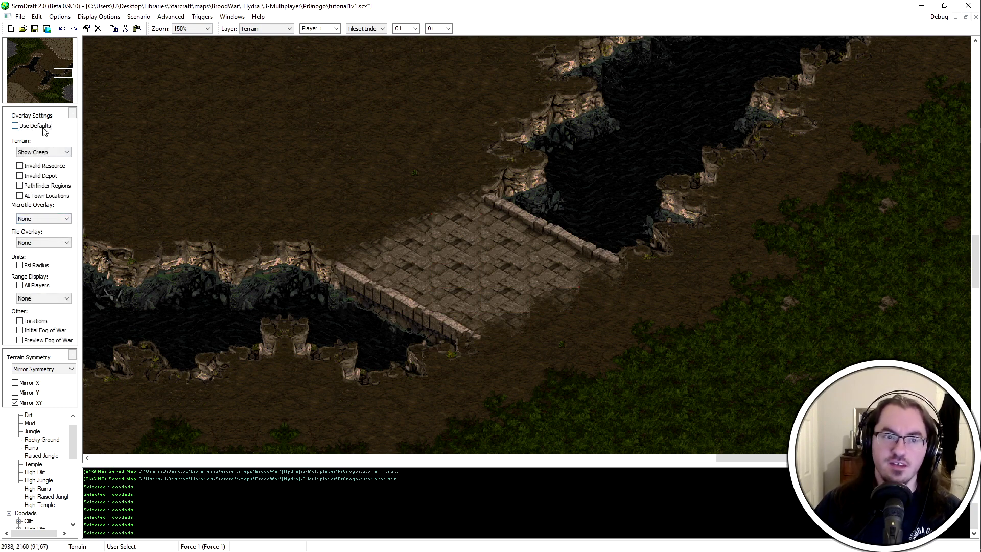
{"action": "left_click", "coordinate": [57, 220]}
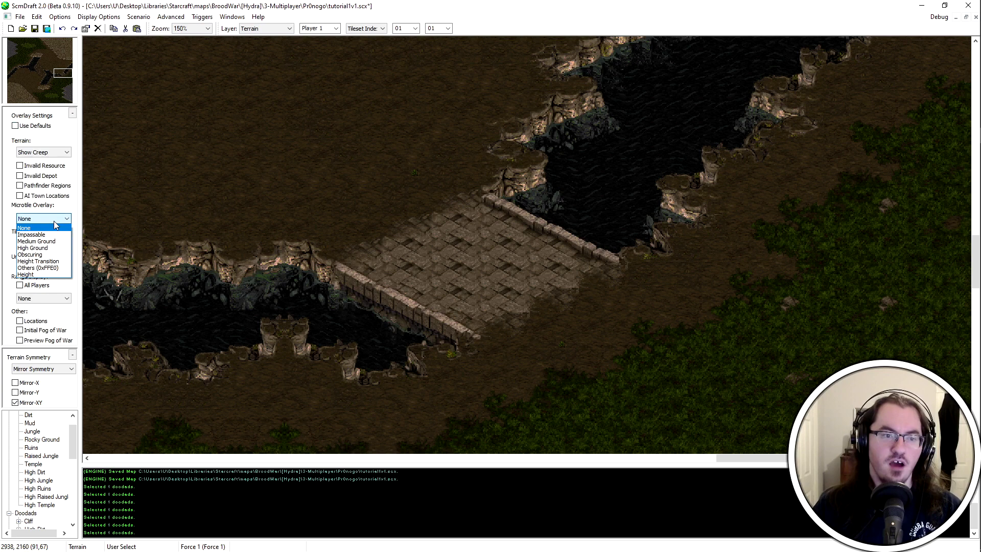
{"action": "left_click", "coordinate": [51, 235]}
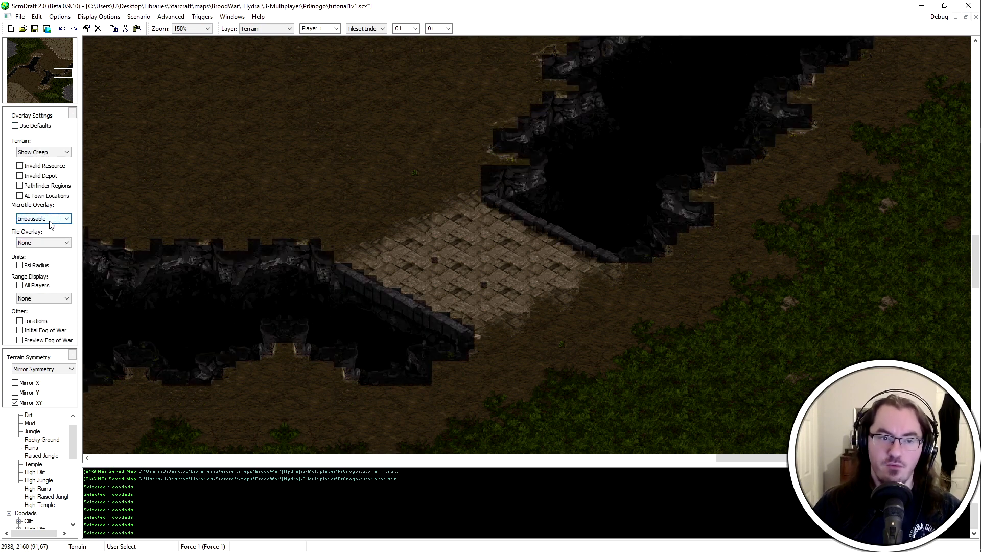
{"action": "left_click_drag", "start_coordinate": [472, 213], "coordinate": [433, 240]}
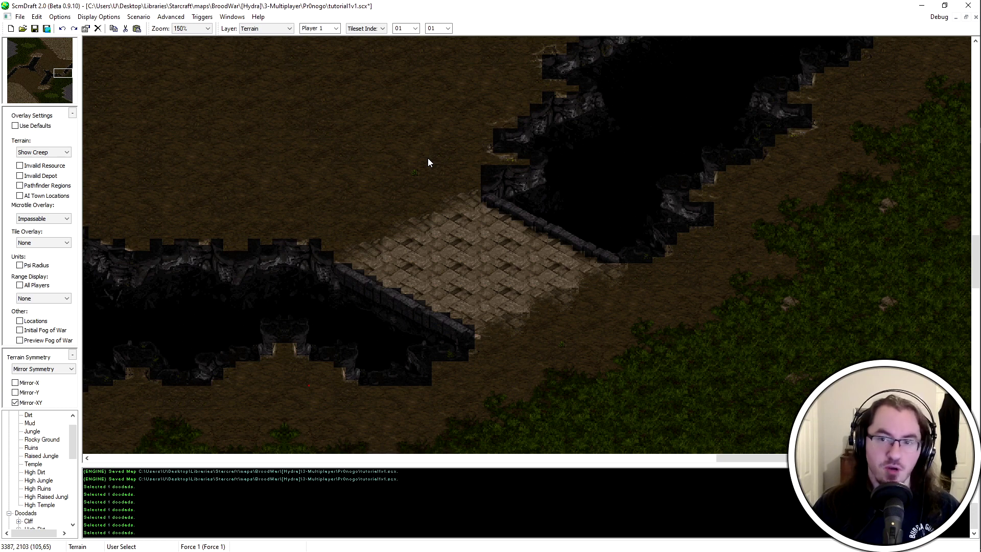
Set the microtile overlay back to None and restore the default overlay settings, keeping Mirror-XY enabled
{"action": "scroll", "coordinate": [440, 107], "scroll_direction": "up", "scroll_amount": 3}
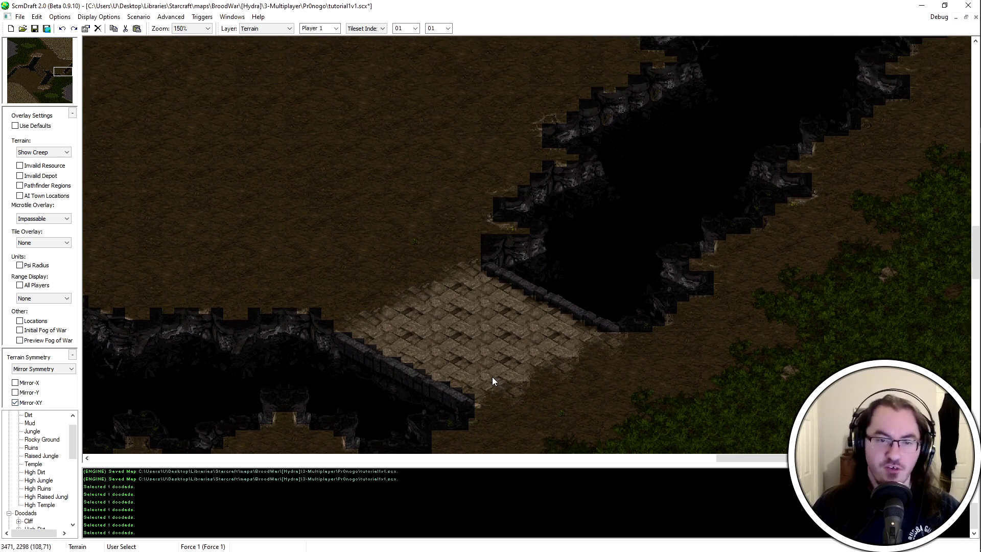
{"action": "left_click", "coordinate": [34, 405]}
{"action": "left_click", "coordinate": [35, 404]}
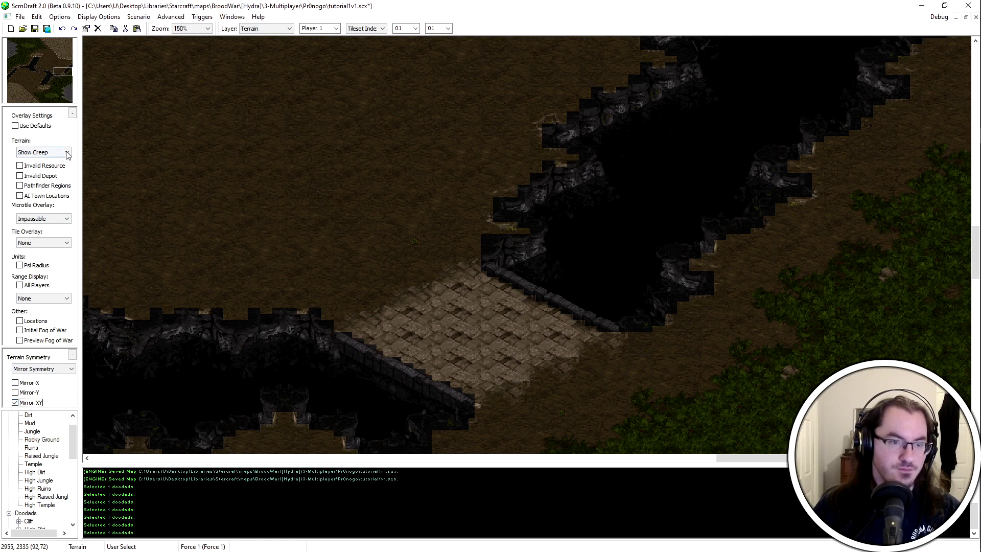
{"action": "scroll", "coordinate": [47, 218], "scroll_direction": "up", "scroll_amount": 2}
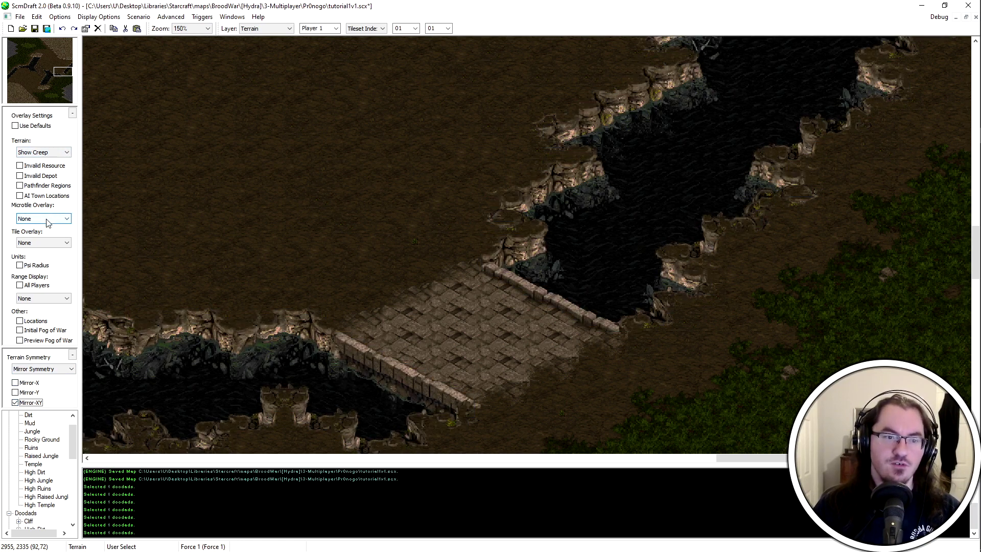
{"action": "left_click", "coordinate": [47, 124]}
{"action": "middle_click_drag", "start_coordinate": [422, 432], "coordinate": [467, 387]}
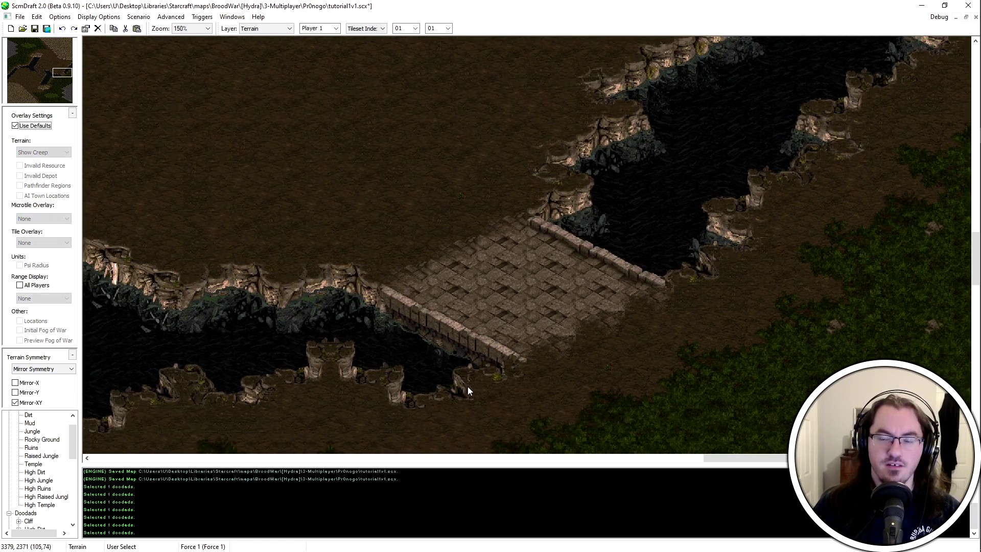
Select the western bridge on the doodads layer and convert it to terrain
{"action": "scroll", "coordinate": [495, 339], "scroll_direction": "down", "scroll_amount": 3}
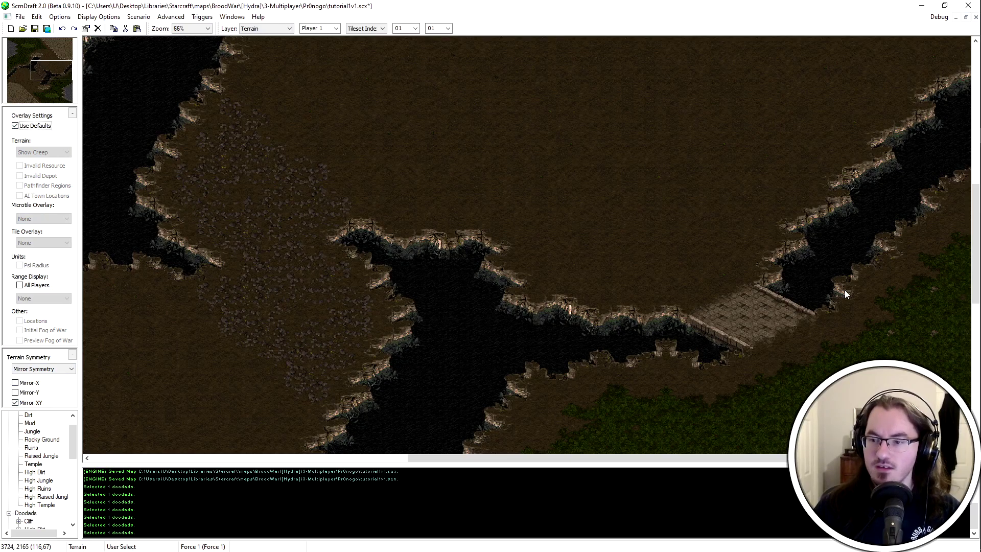
{"action": "scroll", "coordinate": [845, 290], "scroll_direction": "down", "scroll_amount": 1}
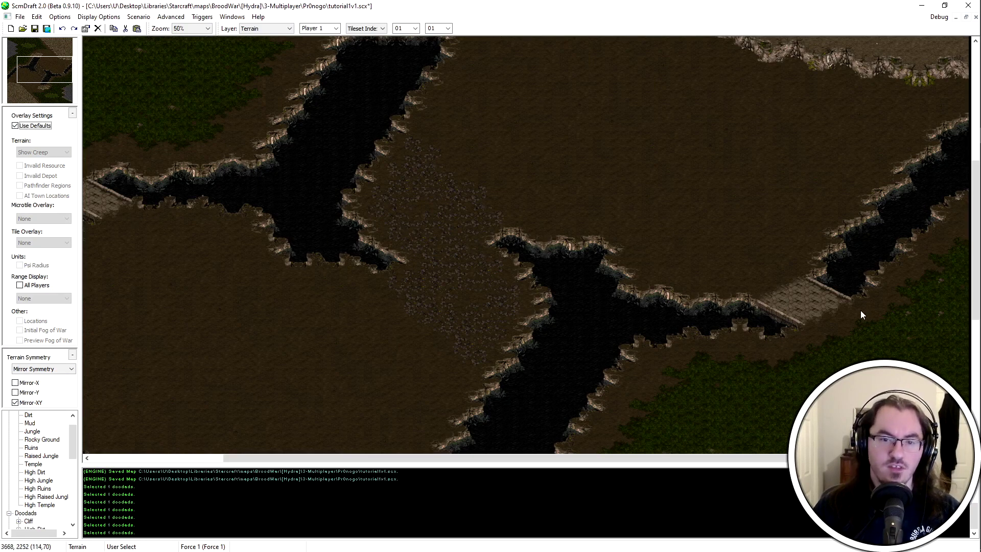
{"action": "middle_click_drag", "start_coordinate": [863, 316], "coordinate": [323, 267]}
{"action": "scroll", "coordinate": [245, 240], "scroll_direction": "up", "scroll_amount": 4}
{"action": "scroll", "coordinate": [286, 318], "scroll_direction": "down", "scroll_amount": 1}
{"action": "middle_click_drag", "start_coordinate": [280, 321], "coordinate": [163, 258]}
{"action": "key", "text": "d"}
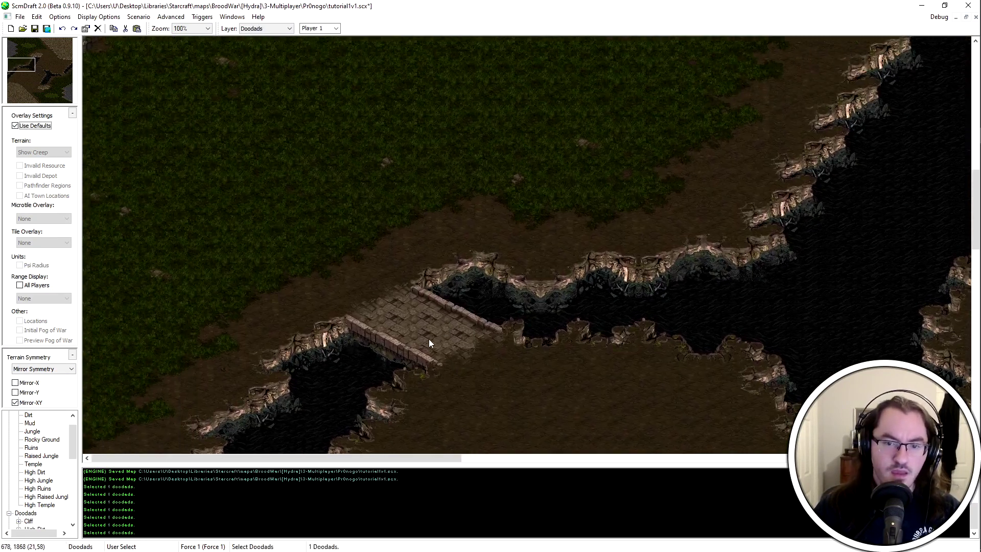
{"action": "scroll", "coordinate": [431, 316], "scroll_direction": "up", "scroll_amount": 1}
{"action": "right_click", "coordinate": [433, 297]}
{"action": "left_click", "coordinate": [535, 441]}
Widen the western bridge by copying its southwestern railing and floor tiles and pasting them farther southwest
{"action": "left_click_drag", "start_coordinate": [401, 289], "coordinate": [431, 336], "text": "shift"}
{"action": "left_click_drag", "start_coordinate": [384, 243], "coordinate": [420, 316], "text": "shift"}
{"action": "left_click_drag", "start_coordinate": [396, 273], "coordinate": [455, 298], "text": "shift"}
{"action": "left_click_drag", "start_coordinate": [532, 287], "coordinate": [495, 325], "text": "shift"}
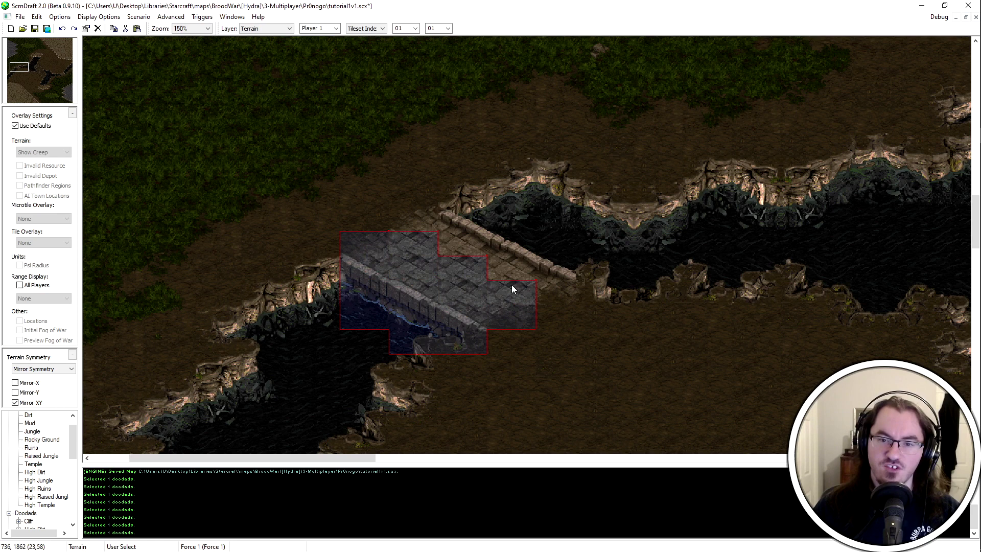
{"action": "left_click_drag", "start_coordinate": [418, 300], "coordinate": [391, 307]}
{"action": "mouse_move", "coordinate": [571, 339]}
{"action": "middle_mouse_down"}
{"action": "mouse_move", "coordinate": [537, 373]}
{"action": "mouse_move", "coordinate": [571, 339]}
{"action": "middle_mouse_up"}
{"action": "middle_click_drag", "start_coordinate": [463, 357], "coordinate": [519, 301]}
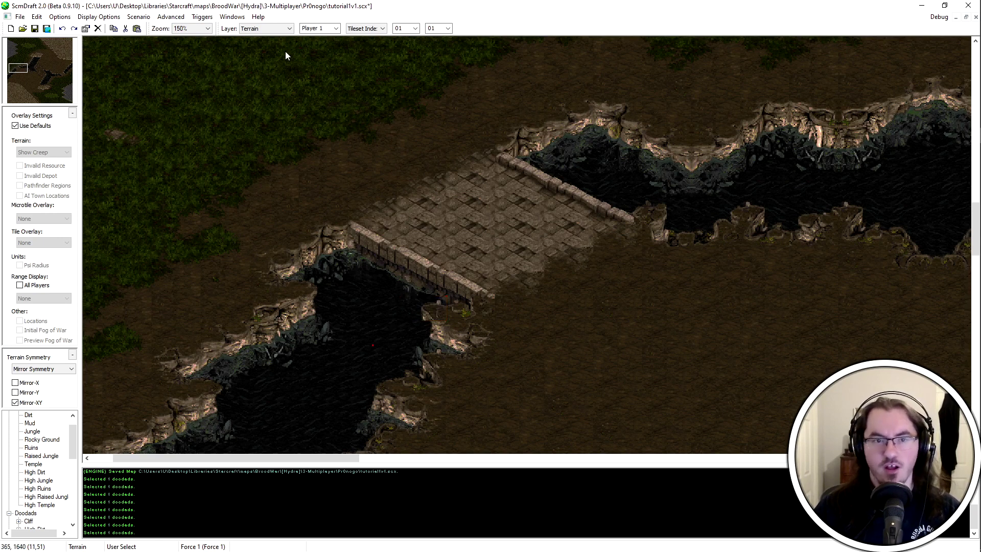
{"action": "left_click", "coordinate": [382, 28]}
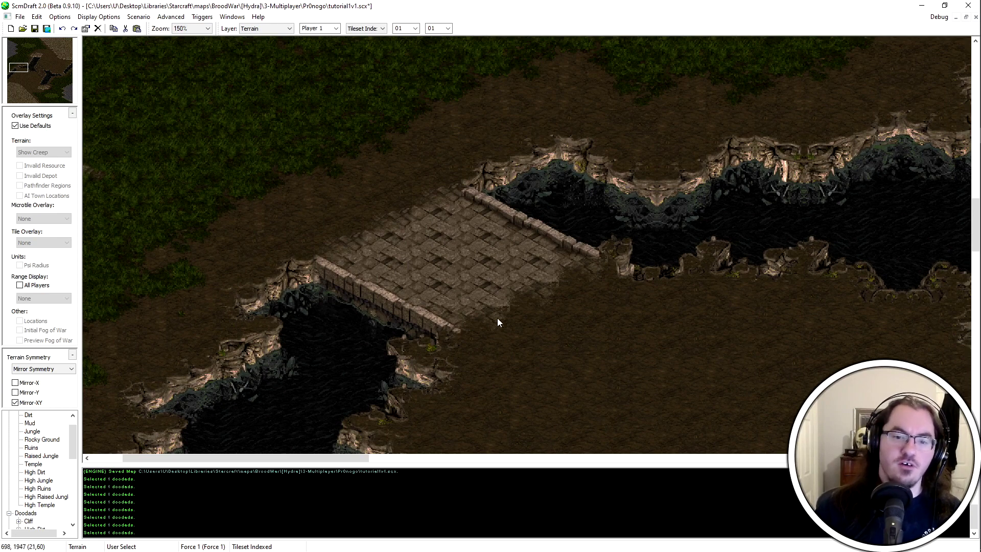
Review the widened western bridge up close and within the overall map layout
{"action": "scroll", "coordinate": [358, 142], "scroll_direction": "down", "scroll_amount": 2}
{"action": "scroll", "coordinate": [240, 179], "scroll_direction": "up", "scroll_amount": 1}
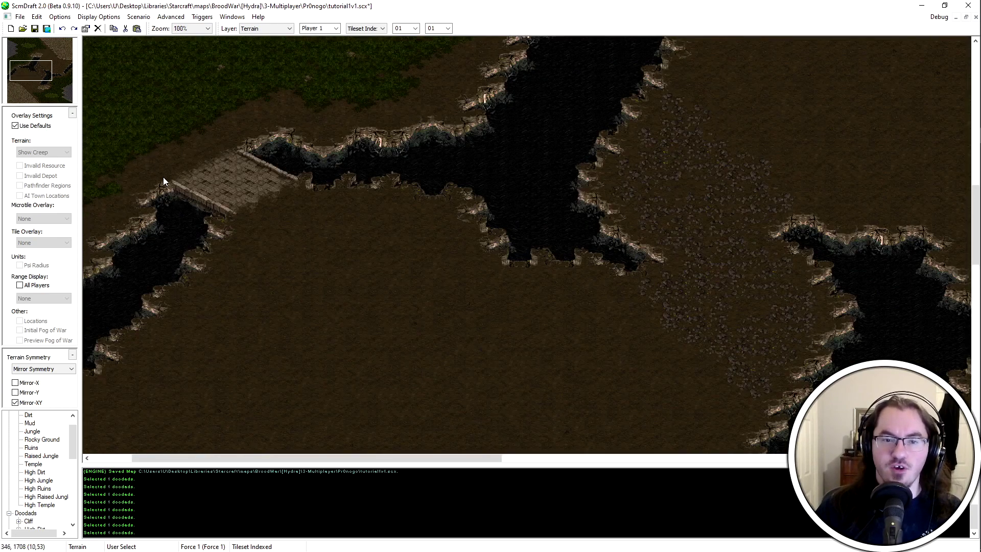
{"action": "scroll", "coordinate": [163, 177], "scroll_direction": "up", "scroll_amount": 1}
{"action": "scroll", "coordinate": [256, 337], "scroll_direction": "down", "scroll_amount": 1}
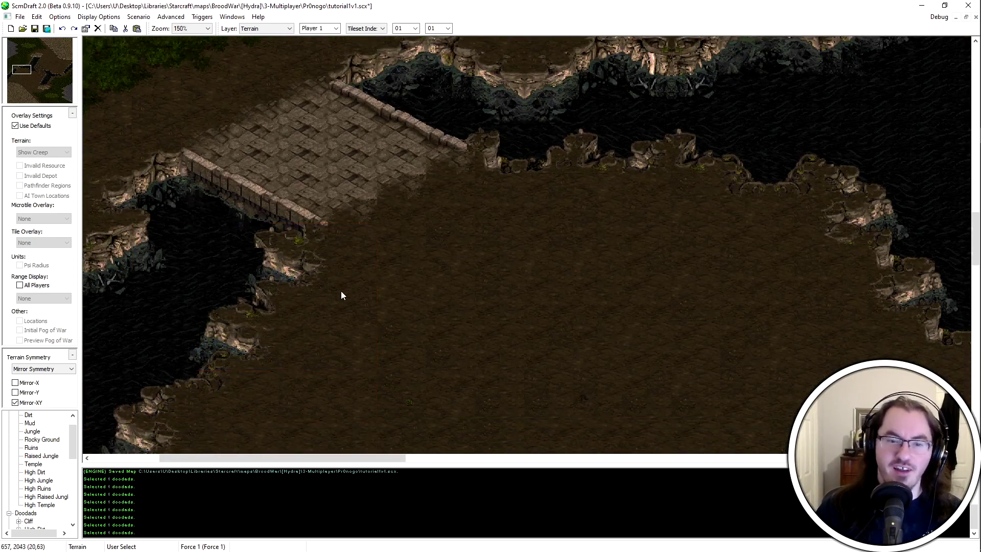
{"action": "scroll", "coordinate": [341, 262], "scroll_direction": "down", "scroll_amount": 5}
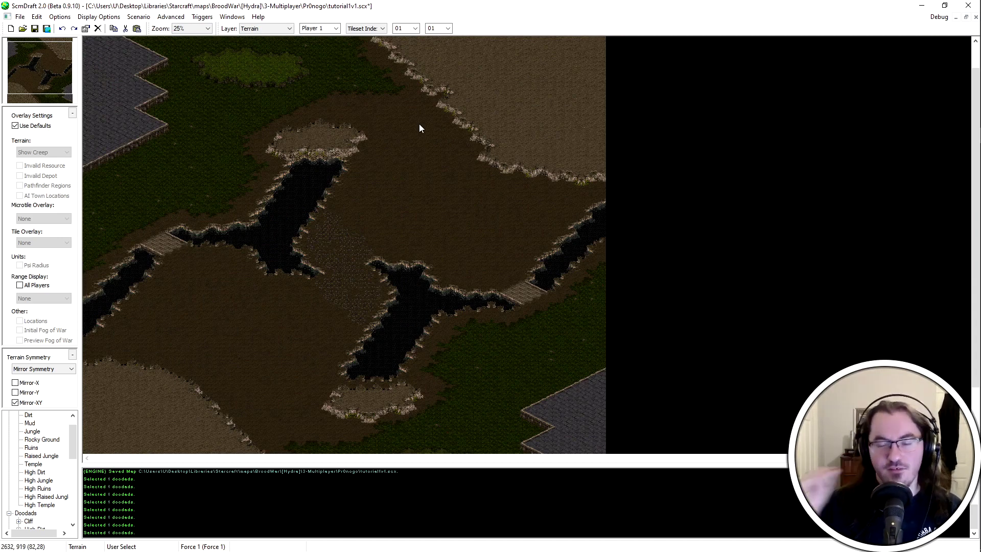
Switch to the Units layer with the jungle area south of the eastern bridge in view
{"action": "scroll", "coordinate": [419, 124], "scroll_direction": "up", "scroll_amount": 2}
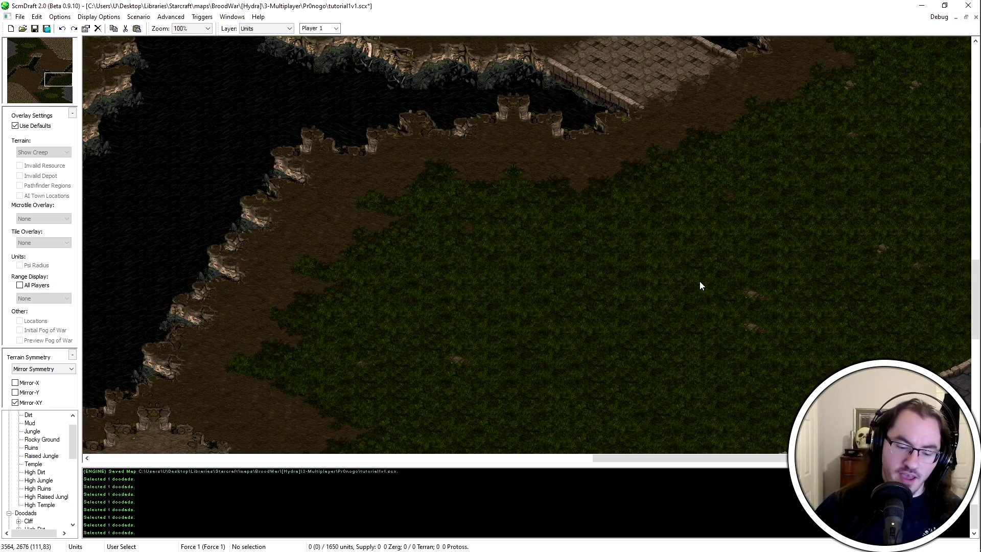
{"action": "left_click", "coordinate": [284, 28]}
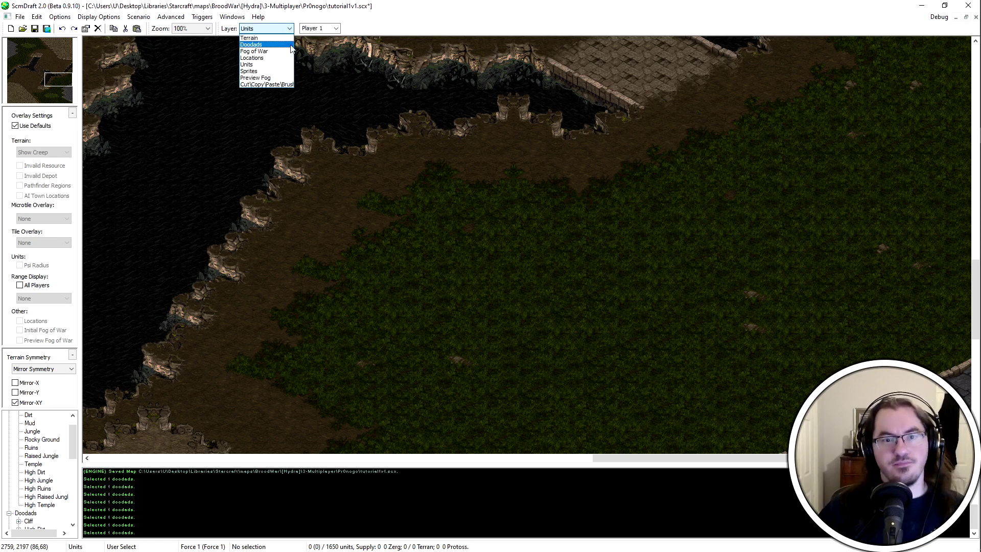
{"action": "left_click", "coordinate": [276, 65]}
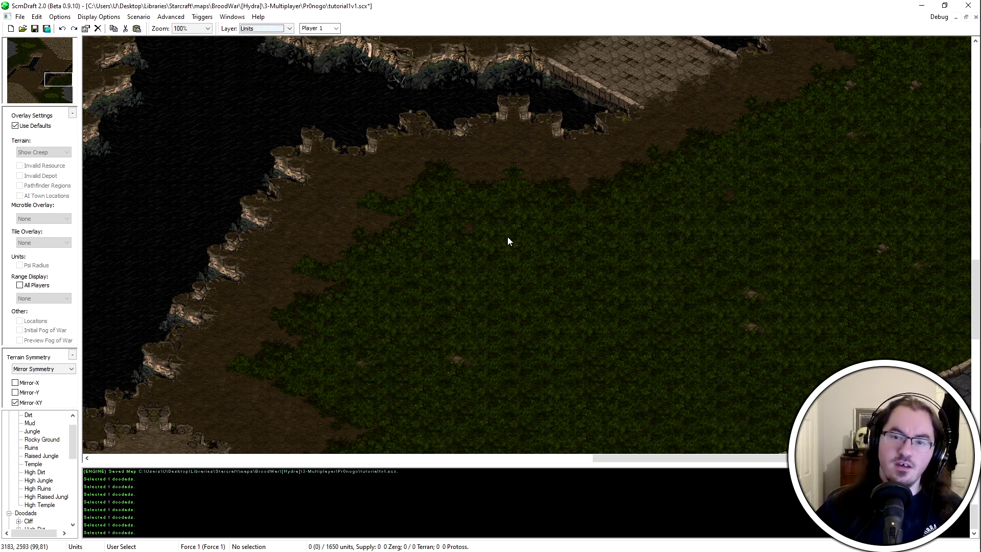
Examine the dirt area north of the eastern river channel and the jungle south of it, outlining how the regions relate
{"action": "middle_click_drag", "start_coordinate": [475, 56], "coordinate": [561, 149]}
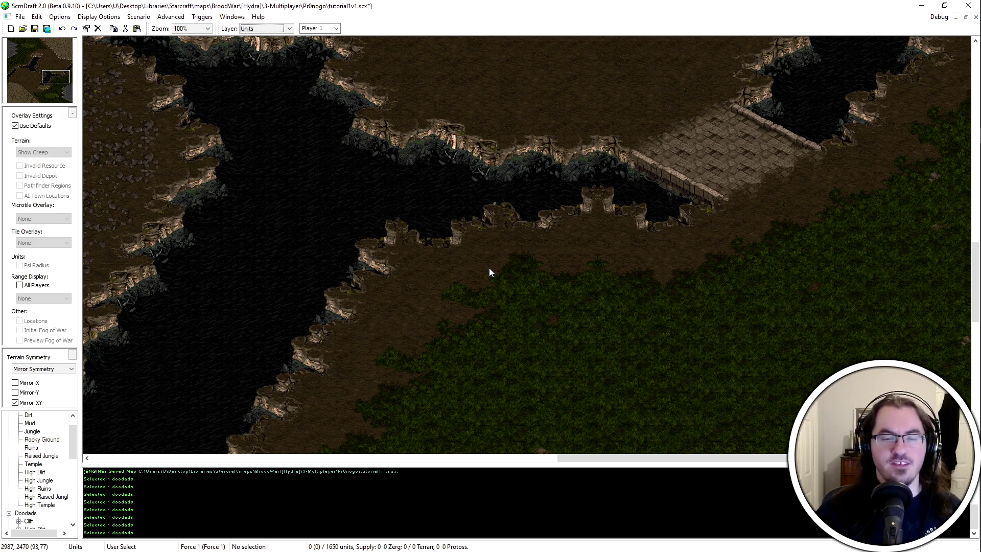
{"action": "middle_click_drag", "start_coordinate": [492, 238], "coordinate": [701, 133]}
{"action": "scroll", "coordinate": [533, 398], "scroll_direction": "down", "scroll_amount": 1}
{"action": "left_click_drag", "start_coordinate": [701, 134], "coordinate": [482, 280]}
{"action": "scroll", "coordinate": [482, 280], "scroll_direction": "down", "scroll_amount": 3}
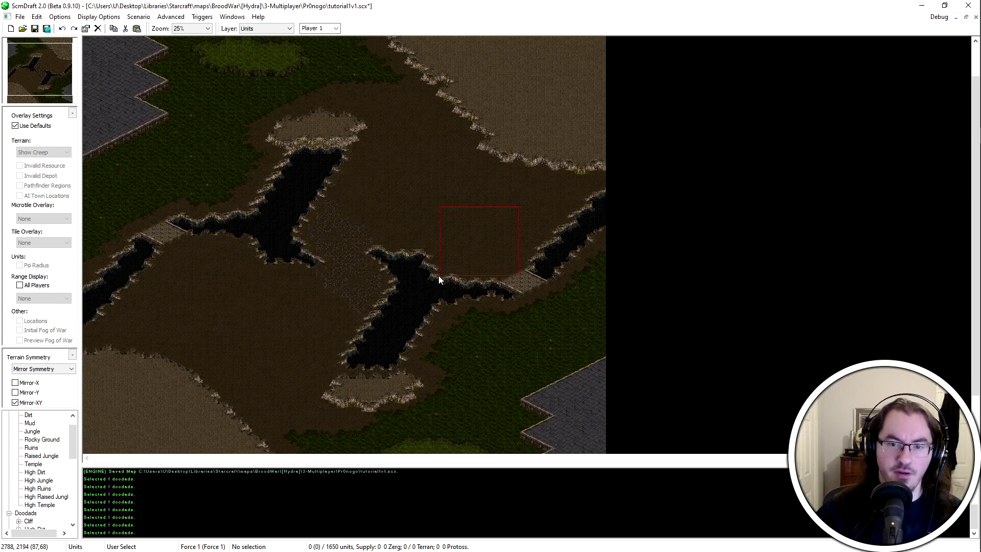
{"action": "scroll", "coordinate": [416, 279], "scroll_direction": "up", "scroll_amount": 4}
{"action": "middle_click_drag", "start_coordinate": [586, 295], "coordinate": [565, 127]}
{"action": "left_click_drag", "start_coordinate": [546, 112], "coordinate": [456, 171]}
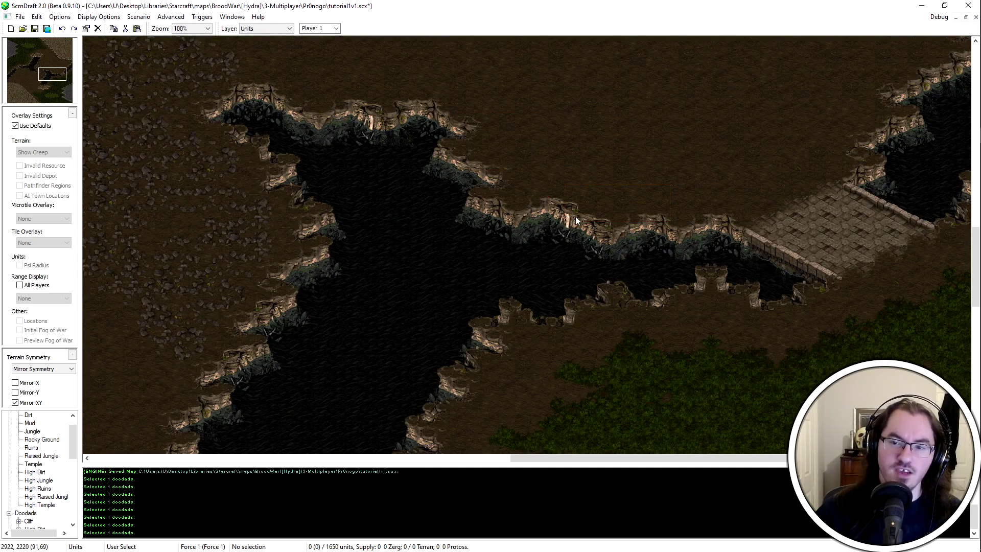
{"action": "middle_click_drag", "start_coordinate": [612, 211], "coordinate": [551, 155]}
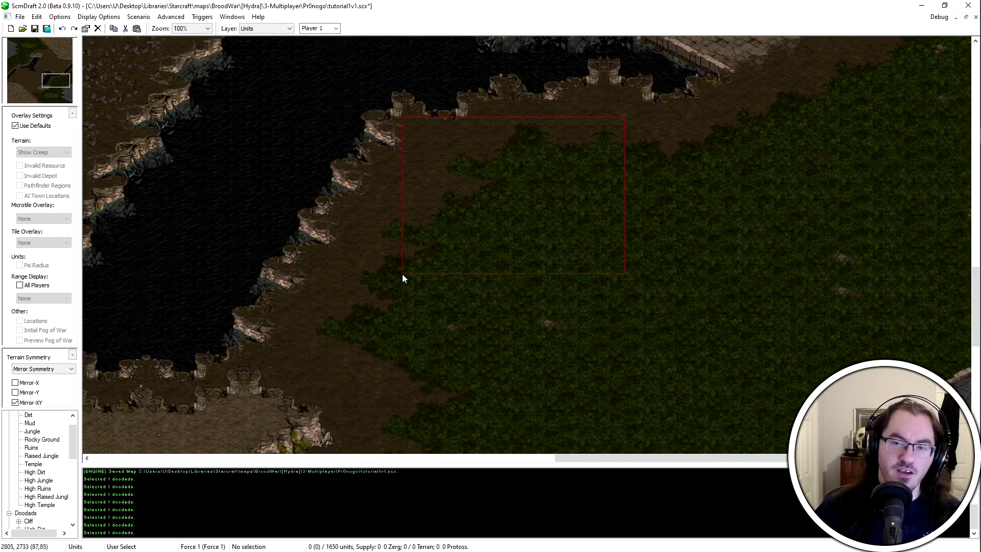
{"action": "middle_click_drag", "start_coordinate": [403, 274], "coordinate": [590, 124]}
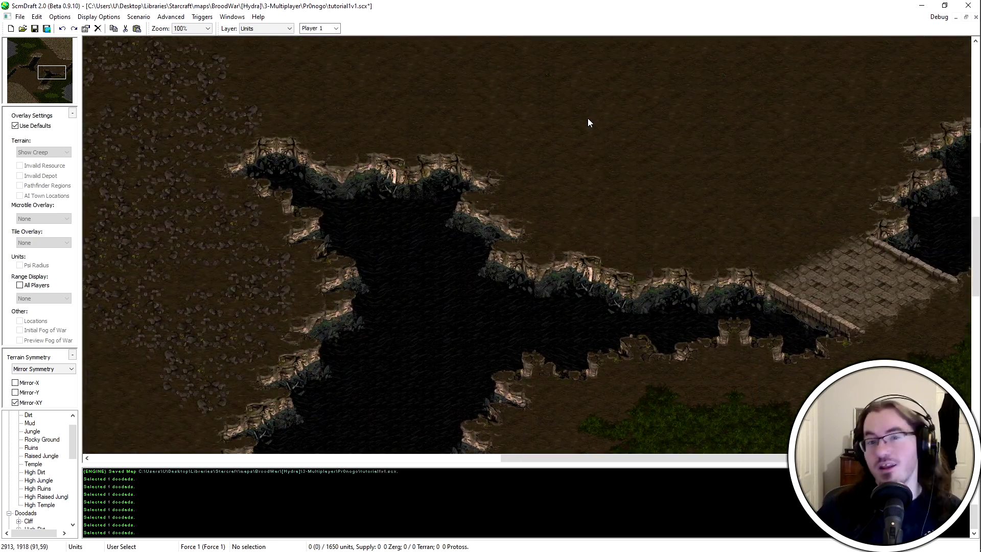
{"action": "mouse_move", "coordinate": [750, 197]}
{"action": "left_mouse_down"}
{"action": "mouse_move", "coordinate": [968, 386]}
{"action": "mouse_move", "coordinate": [932, 380]}
{"action": "mouse_move", "coordinate": [938, 392]}
{"action": "left_mouse_up"}
{"action": "scroll", "coordinate": [364, 278], "scroll_direction": "down", "scroll_amount": 3}
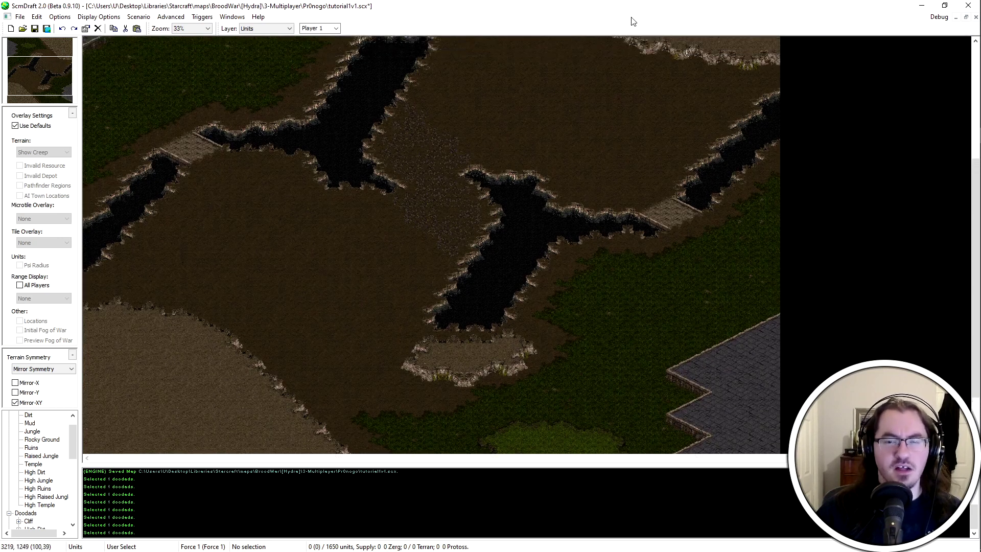
{"action": "scroll", "coordinate": [551, 160], "scroll_direction": "up", "scroll_amount": 3}
{"action": "left_click_drag", "start_coordinate": [676, 241], "coordinate": [675, 241]}
{"action": "scroll", "coordinate": [530, 360], "scroll_direction": "down", "scroll_amount": 3}
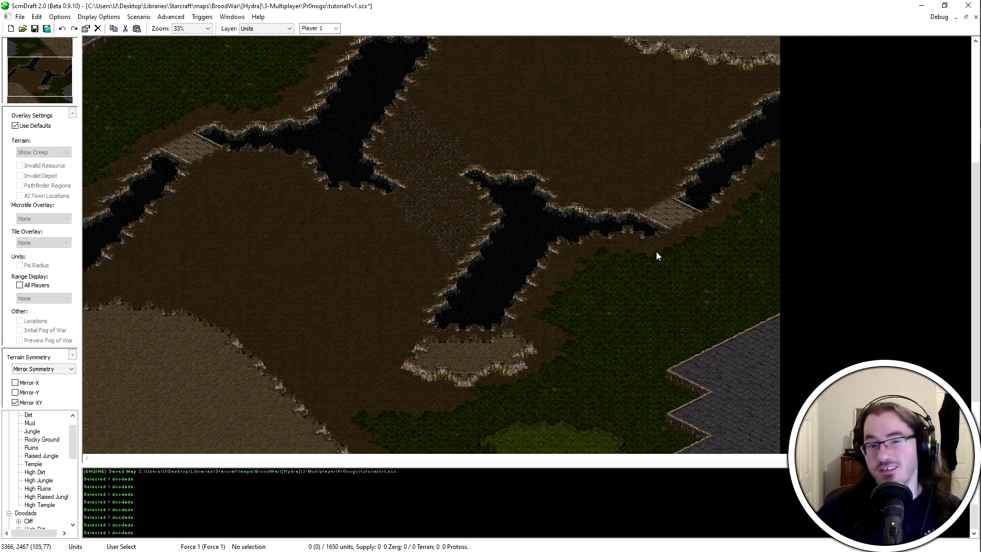
{"action": "scroll", "coordinate": [656, 252], "scroll_direction": "up", "scroll_amount": 1}
{"action": "scroll", "coordinate": [640, 149], "scroll_direction": "up", "scroll_amount": 2}
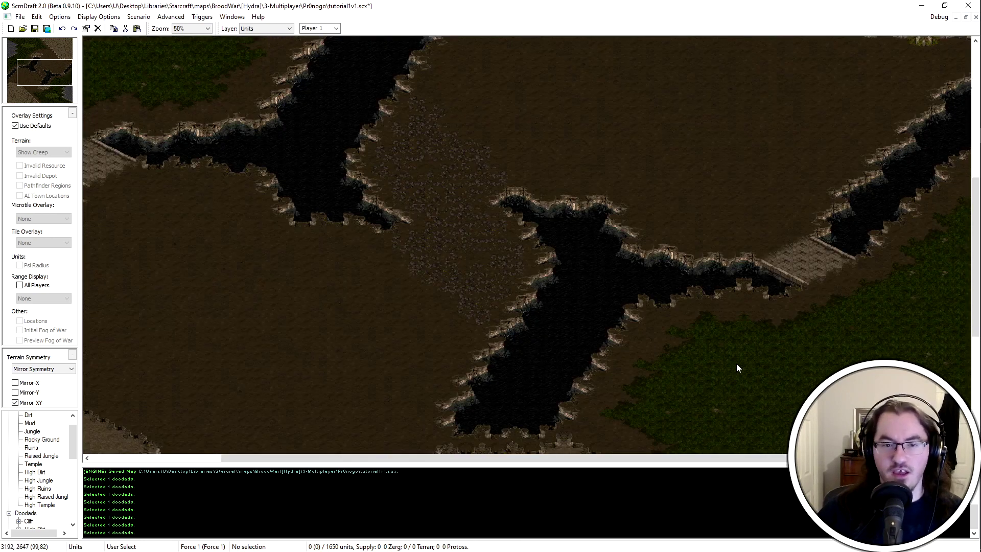
Compare the jungle areas beyond both bridges with the central dirt area and the river channels separating them
{"action": "left_click_drag", "start_coordinate": [695, 378], "coordinate": [557, 461]}
{"action": "middle_click_drag", "start_coordinate": [102, 46], "coordinate": [230, 145]}
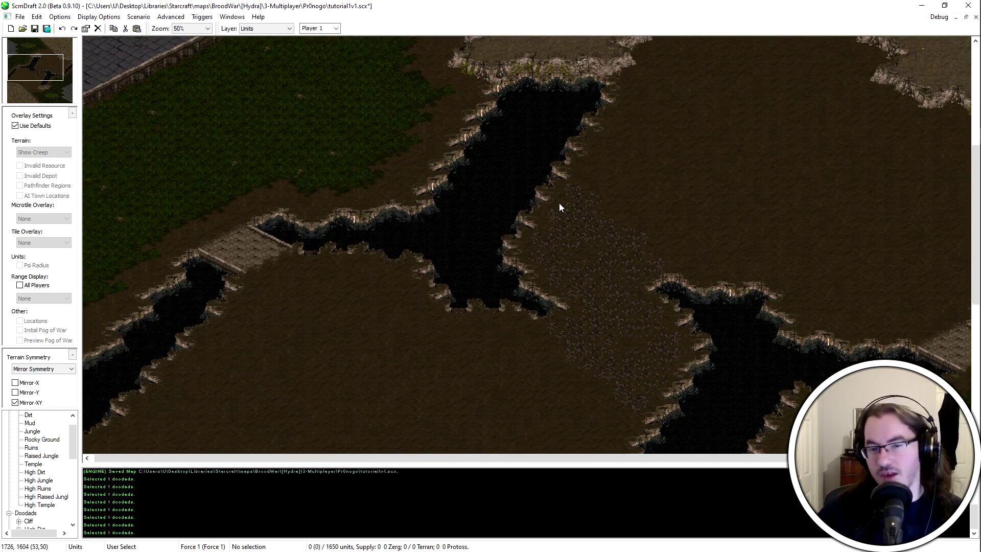
{"action": "middle_click_drag", "start_coordinate": [474, 169], "coordinate": [391, 133]}
{"action": "left_click_drag", "start_coordinate": [198, 40], "coordinate": [423, 203]}
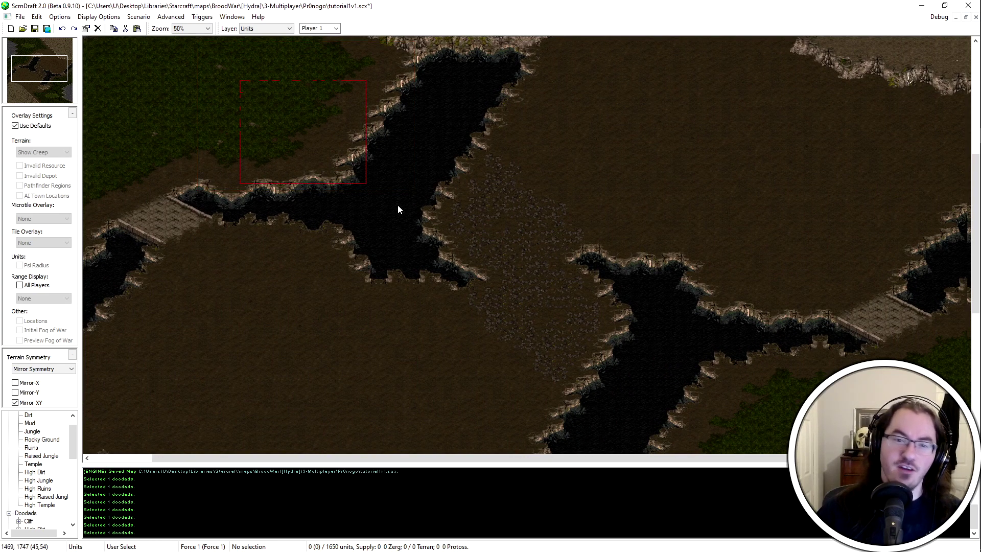
{"action": "left_click_drag", "start_coordinate": [315, 108], "coordinate": [764, 420]}
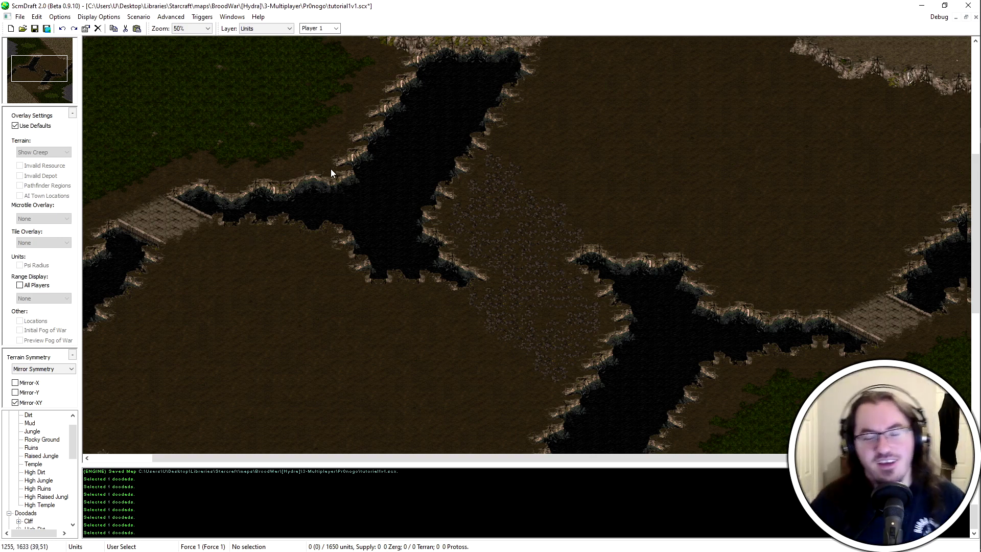
{"action": "middle_click_drag", "start_coordinate": [327, 150], "coordinate": [776, 357]}
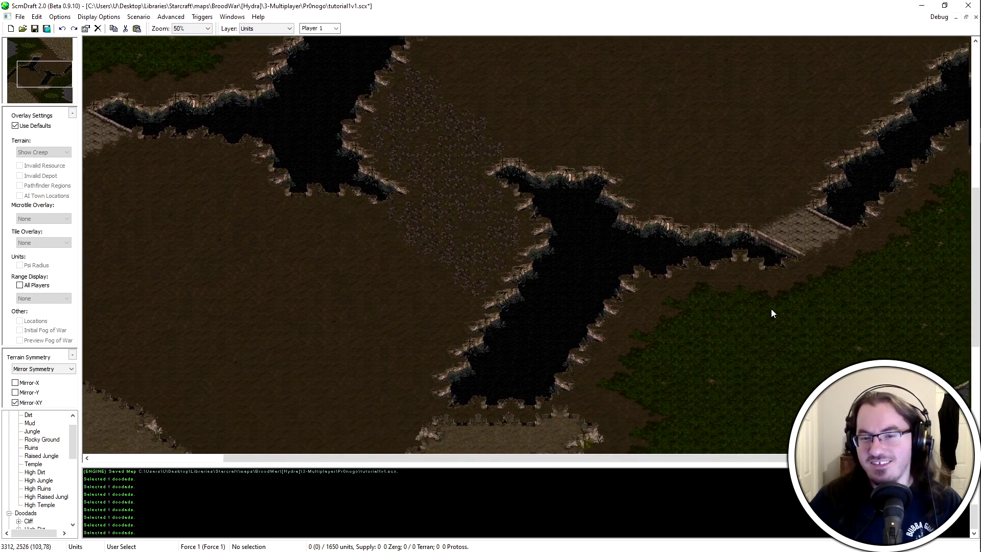
{"action": "left_click_drag", "start_coordinate": [286, 101], "coordinate": [577, 299]}
{"action": "middle_click_drag", "start_coordinate": [531, 113], "coordinate": [429, 20]}
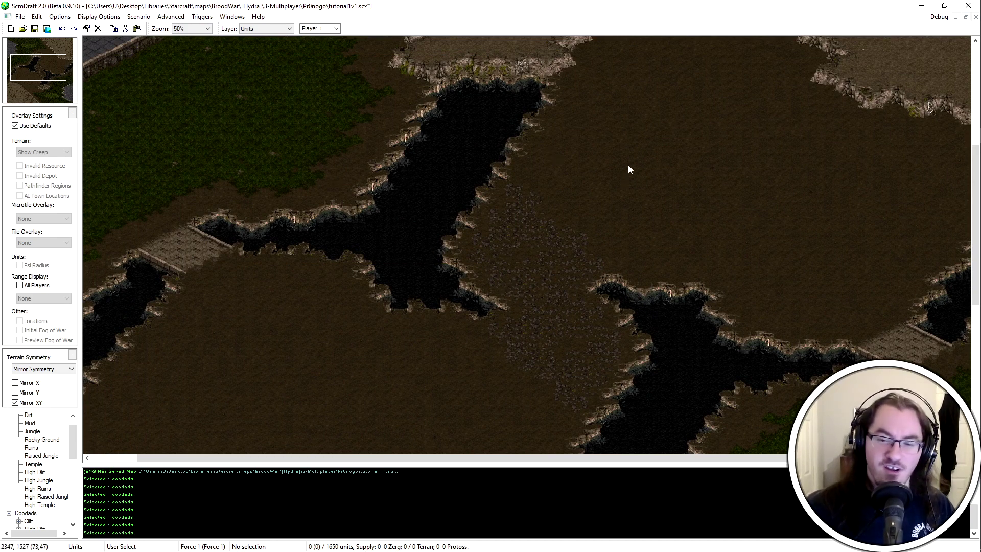
{"action": "mouse_move", "coordinate": [965, 452]}
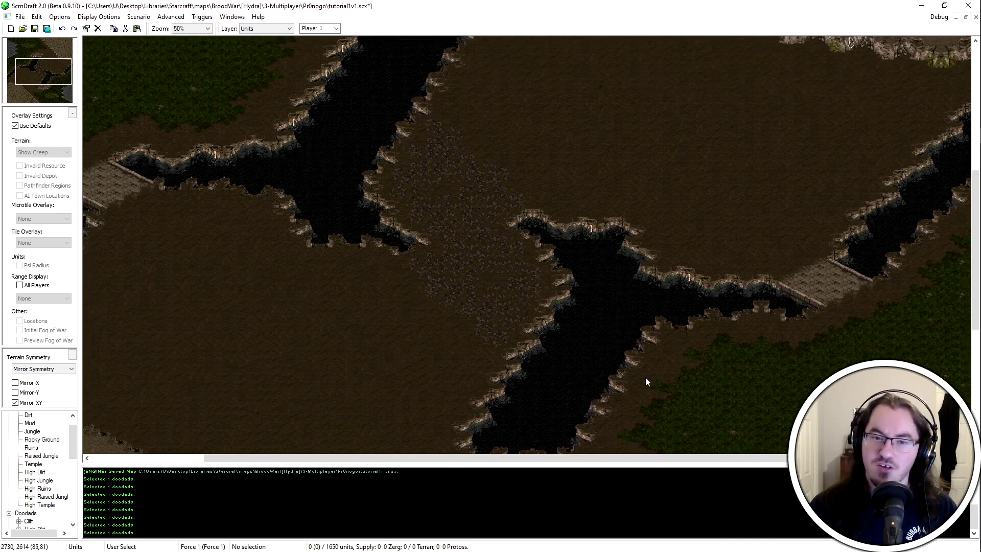
{"action": "scroll", "coordinate": [645, 377], "scroll_direction": "down", "scroll_amount": 4}
{"action": "left_click_drag", "start_coordinate": [659, 231], "coordinate": [588, 334]}
Examine the eastern river channel's banks and the adjoining dirt and jungle at 100% zoom
{"action": "scroll", "coordinate": [760, 323], "scroll_direction": "up", "scroll_amount": 2, "text": "ctrl"}
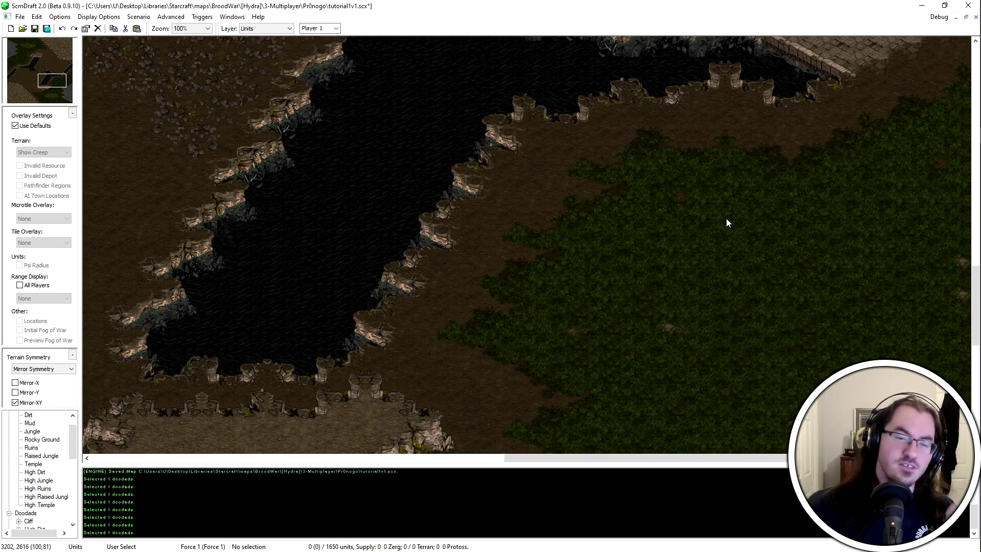
{"action": "middle_click_drag", "start_coordinate": [874, 256], "coordinate": [666, 314]}
{"action": "middle_click_drag", "start_coordinate": [563, 235], "coordinate": [676, 302]}
{"action": "left_click_drag", "start_coordinate": [727, 194], "coordinate": [424, 312]}
{"action": "left_click_drag", "start_coordinate": [630, 184], "coordinate": [402, 119]}
{"action": "middle_click_drag", "start_coordinate": [528, 364], "coordinate": [666, 278]}
{"action": "left_click_drag", "start_coordinate": [396, 57], "coordinate": [155, 426]}
Place six Player 1 Terran Siege Tanks in Siege Mode along the western bank of the eastern river channel
{"action": "scroll", "coordinate": [25, 478], "scroll_direction": "down", "scroll_amount": 3}
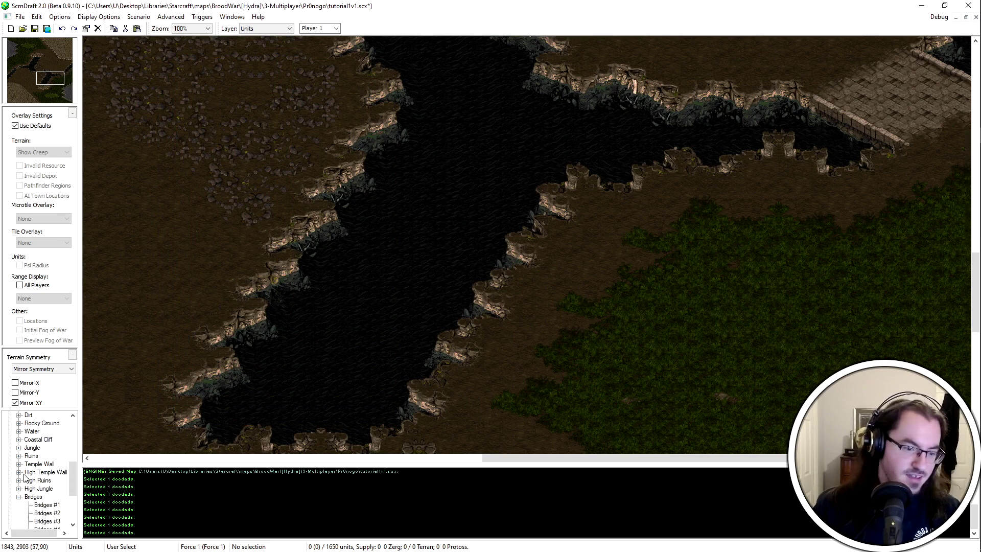
{"action": "left_click", "coordinate": [20, 498]}
{"action": "scroll", "coordinate": [21, 472], "scroll_direction": "down", "scroll_amount": 2}
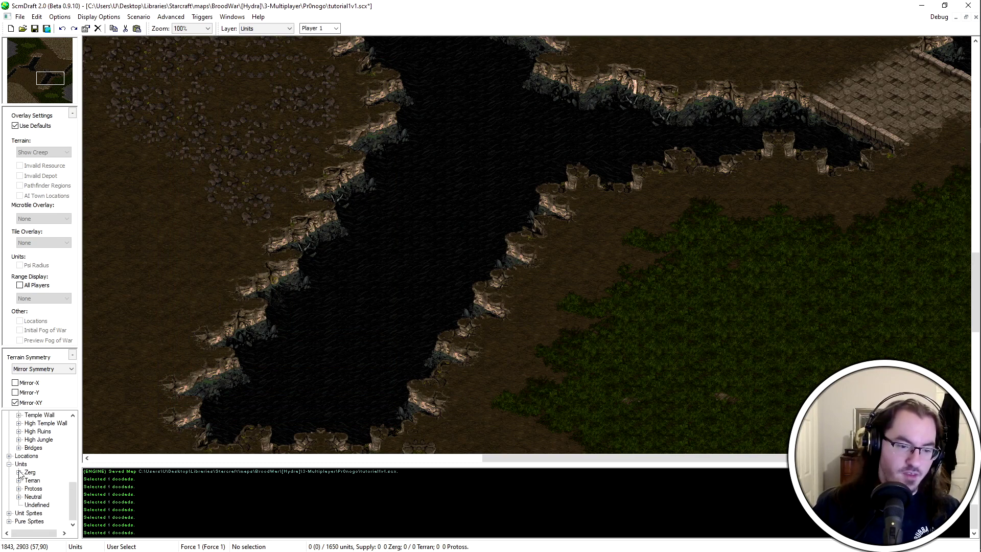
{"action": "left_click", "coordinate": [18, 482]}
{"action": "left_click", "coordinate": [29, 505]}
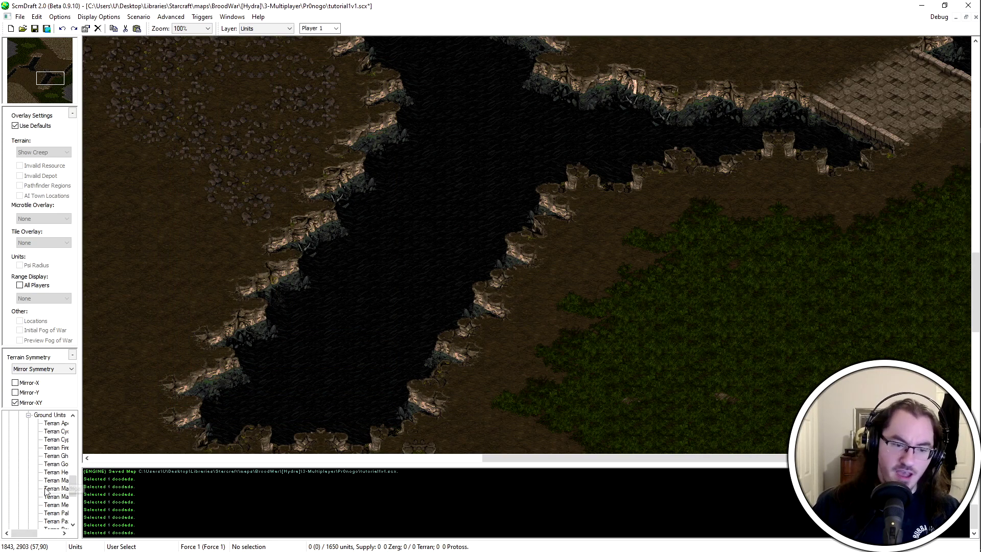
{"action": "scroll", "coordinate": [49, 513], "scroll_direction": "down", "scroll_amount": 3}
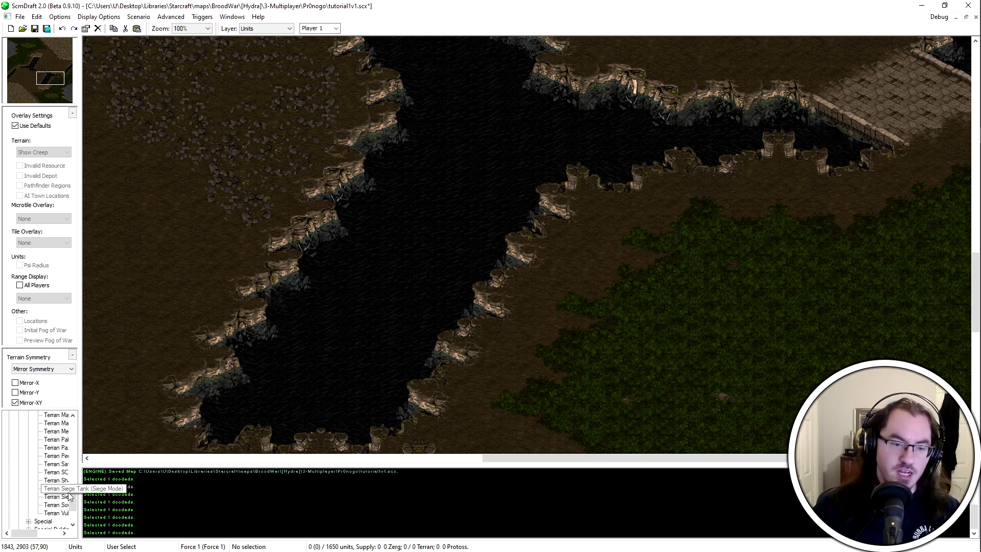
{"action": "left_click", "coordinate": [56, 494]}
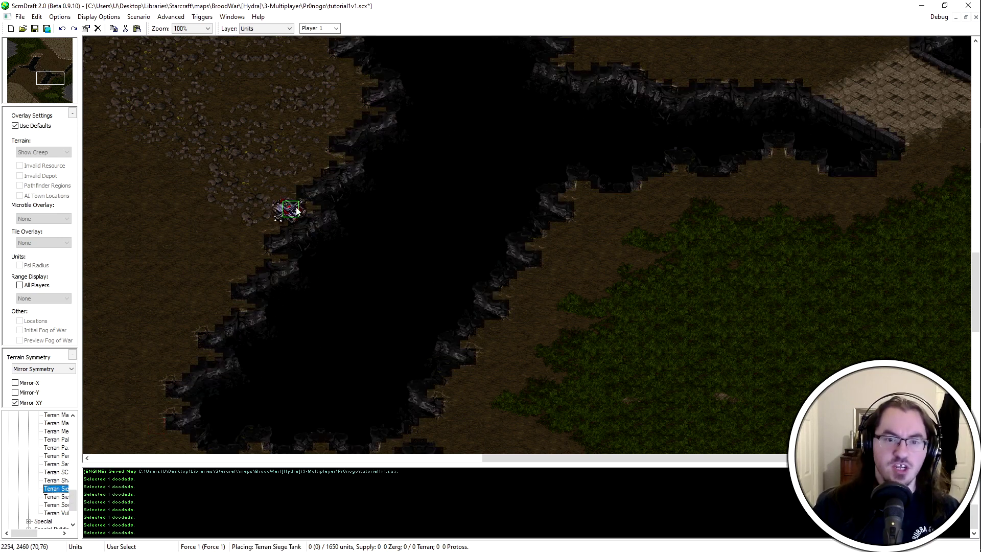
{"action": "left_click", "coordinate": [281, 210]}
{"action": "left_click", "coordinate": [249, 257]}
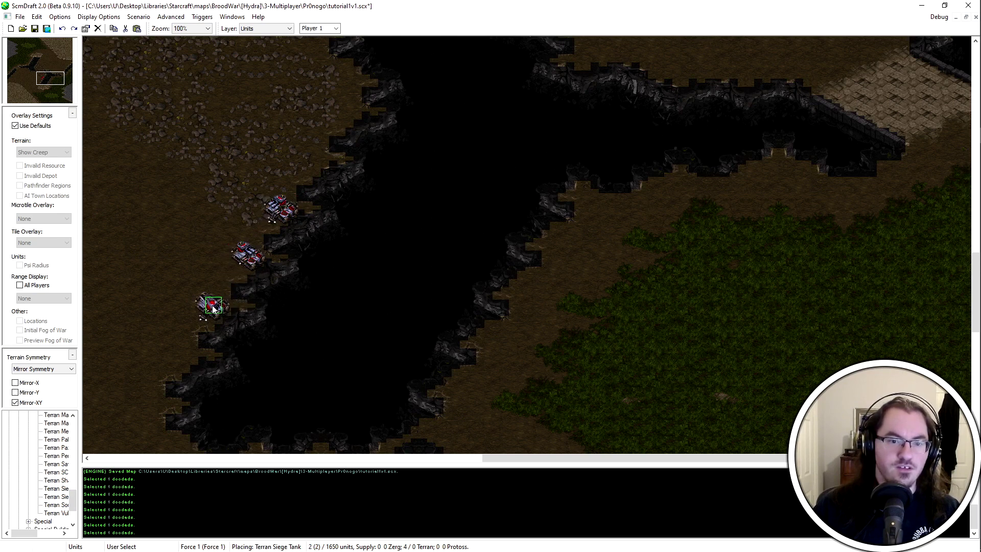
{"action": "left_click", "coordinate": [224, 297]}
{"action": "left_click", "coordinate": [313, 159]}
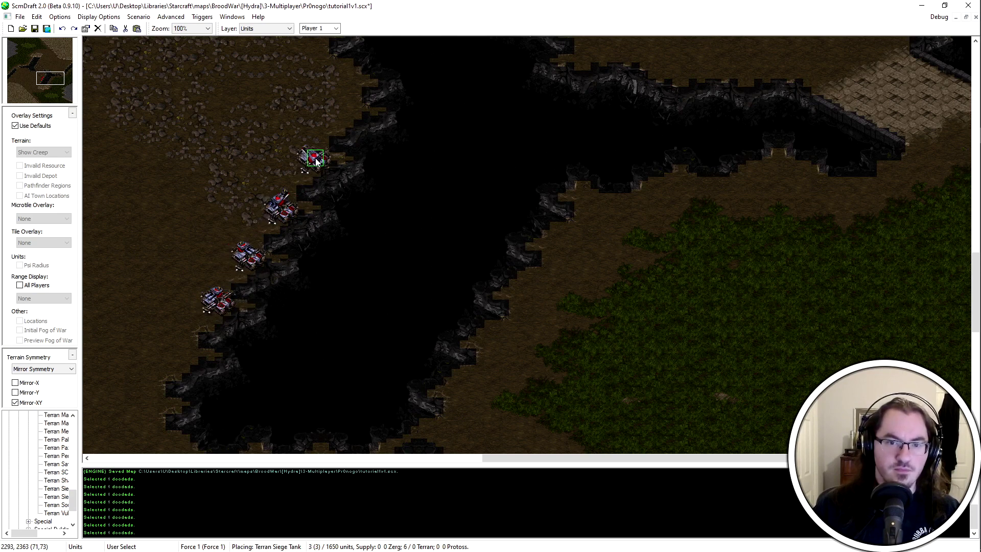
{"action": "left_click", "coordinate": [185, 355]}
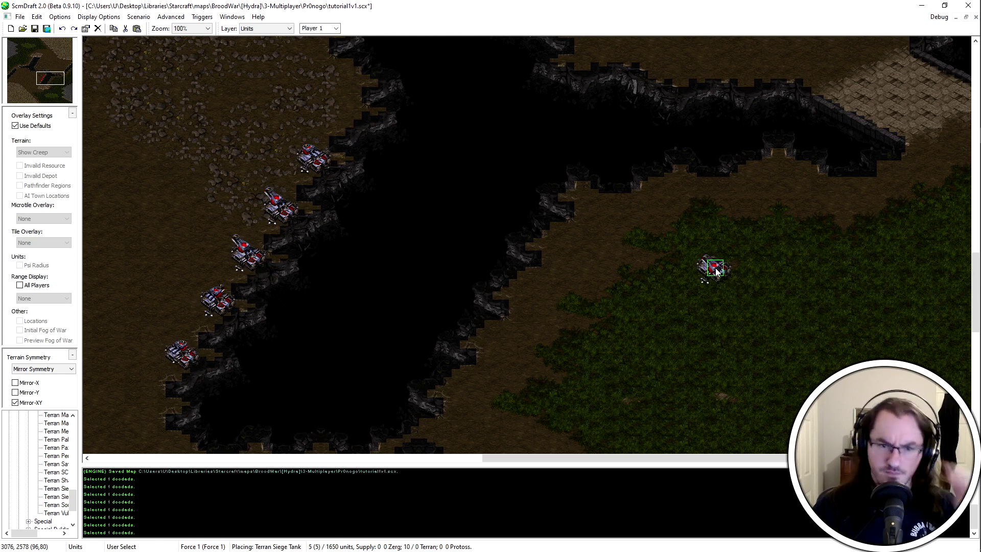
{"action": "left_click", "coordinate": [349, 111]}
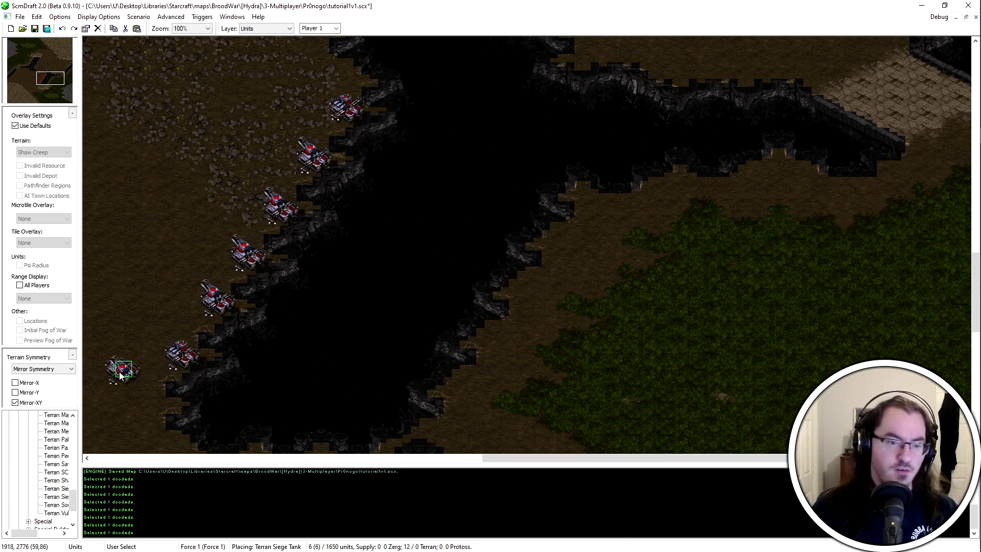
Turn off the default overlay settings and display ground ranges as outlines for all players
{"action": "left_click", "coordinate": [39, 127]}
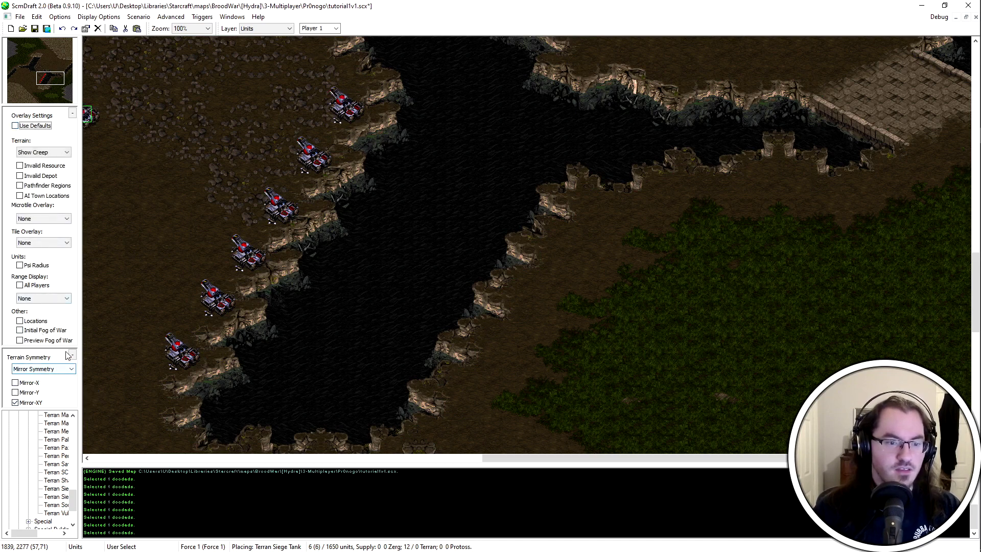
{"action": "left_click", "coordinate": [41, 285]}
{"action": "left_click", "coordinate": [40, 300]}
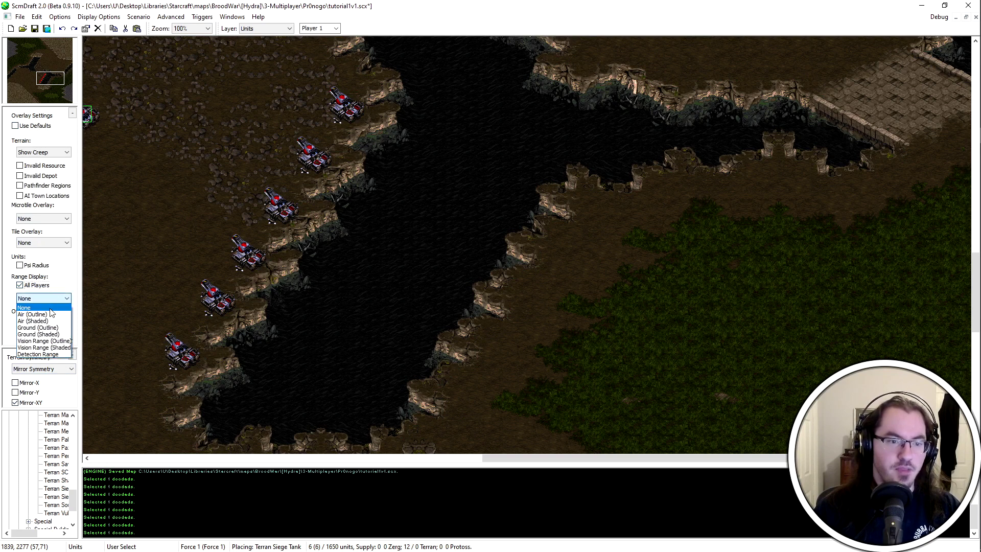
{"action": "left_click", "coordinate": [59, 331]}
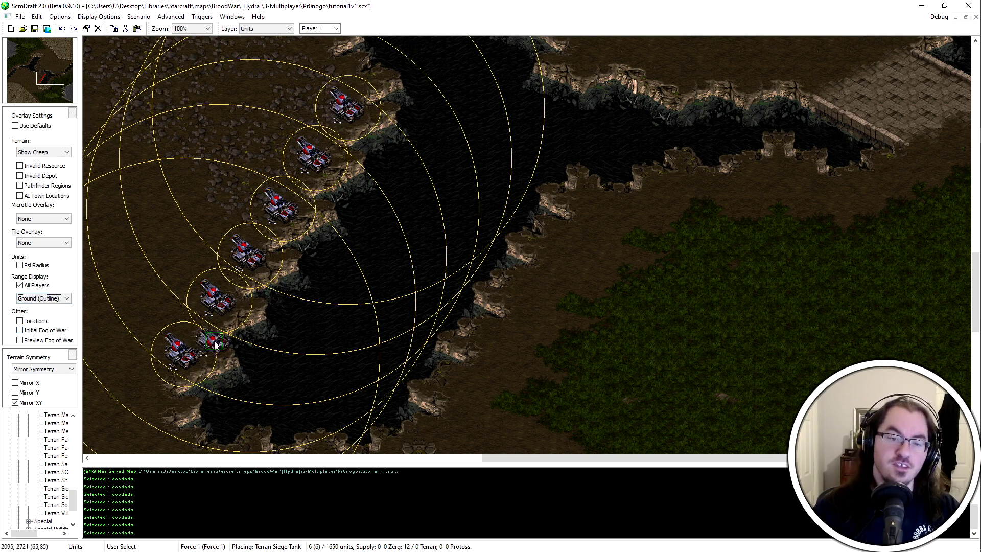
End tank placement and examine how far the siege tank ranges reach across the channel toward the jungle
{"action": "right_click", "coordinate": [602, 291]}
{"action": "left_click_drag", "start_coordinate": [640, 165], "coordinate": [449, 427]}
{"action": "middle_click_drag", "start_coordinate": [450, 427], "coordinate": [506, 267]}
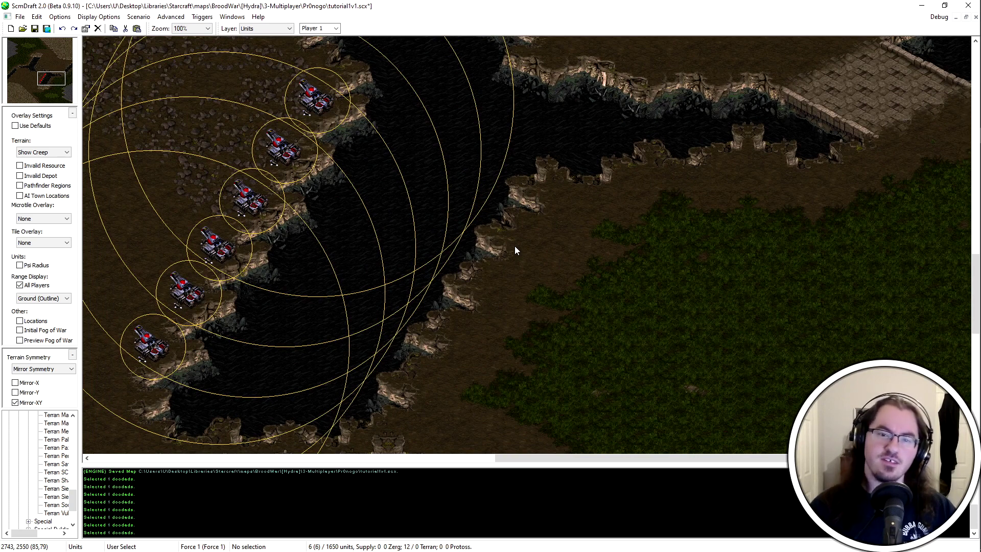
{"action": "middle_click_drag", "start_coordinate": [330, 70], "coordinate": [690, 24]}
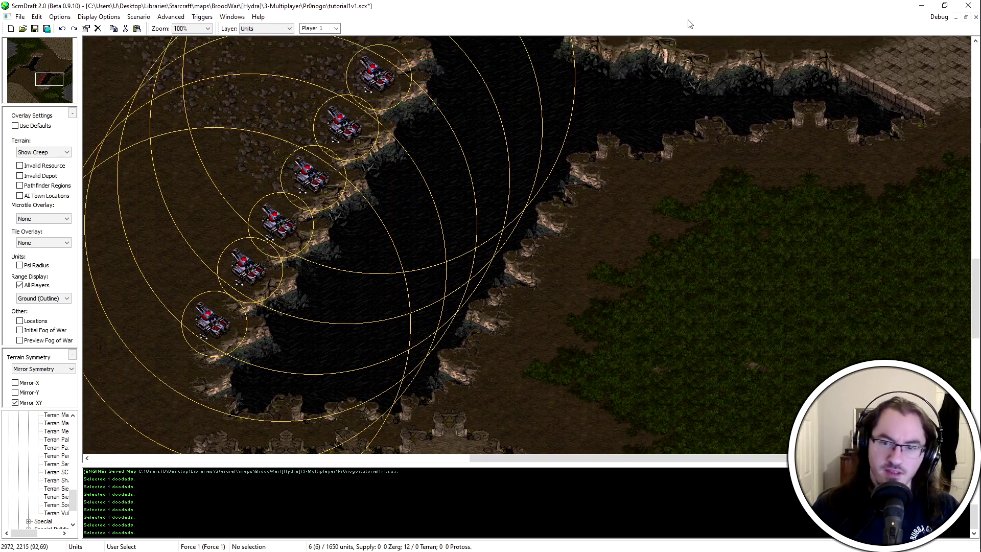
{"action": "middle_click_drag", "start_coordinate": [573, 271], "coordinate": [755, 388]}
{"action": "scroll", "coordinate": [710, 361], "scroll_direction": "down", "scroll_amount": 2, "text": "ctrl"}
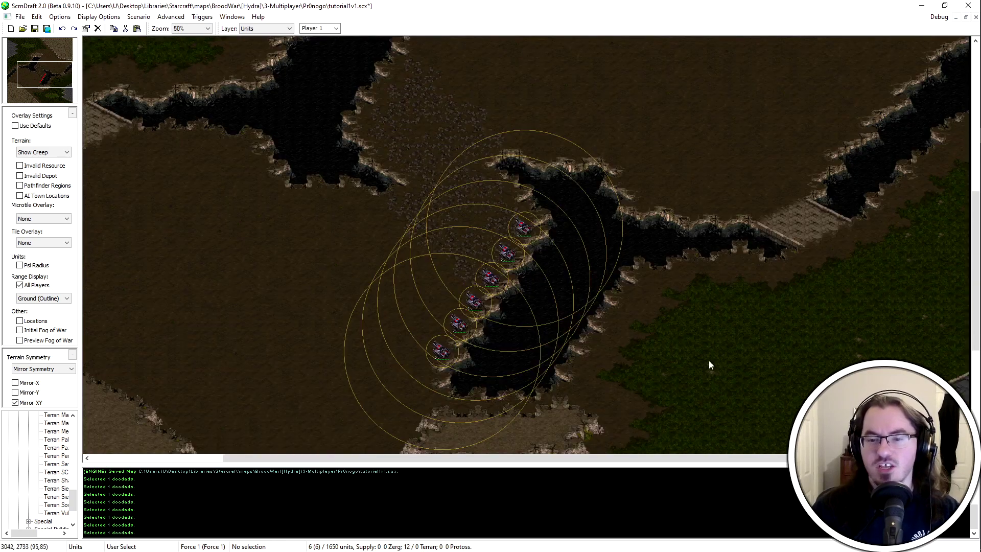
Undo the placement of all six siege tanks
{"action": "scroll", "coordinate": [709, 358], "scroll_direction": "up", "scroll_amount": 1, "text": "ctrl"}
{"action": "key", "text": "ctrl+z"}
{"action": "key", "text": "ctrl+z"}
{"action": "key", "text": "ctrl+z"}
{"action": "key", "text": "ctrl+z"}
{"action": "key", "text": "ctrl+z"}
{"action": "key", "text": "ctrl+z"}
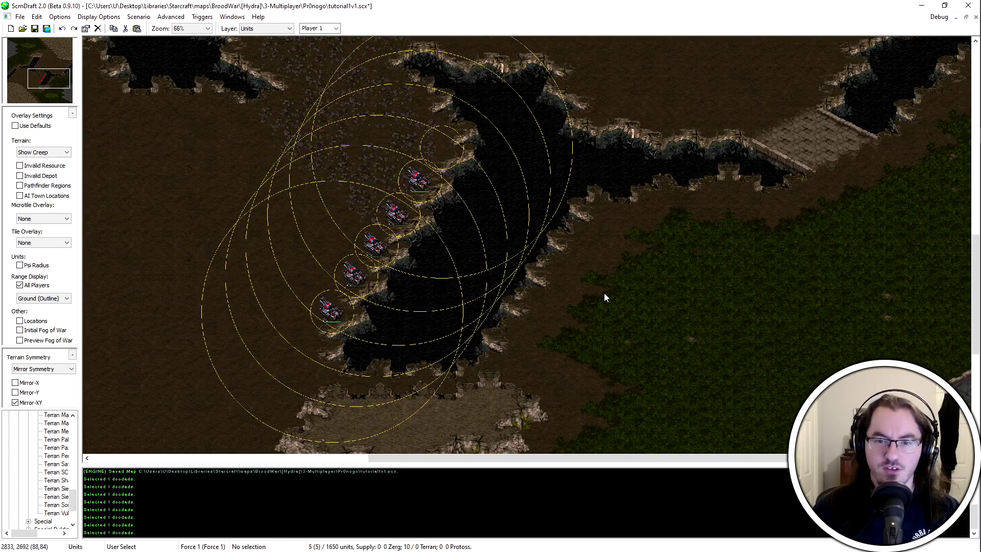
{"action": "scroll", "coordinate": [604, 298], "scroll_direction": "up", "scroll_amount": 1, "text": "ctrl"}
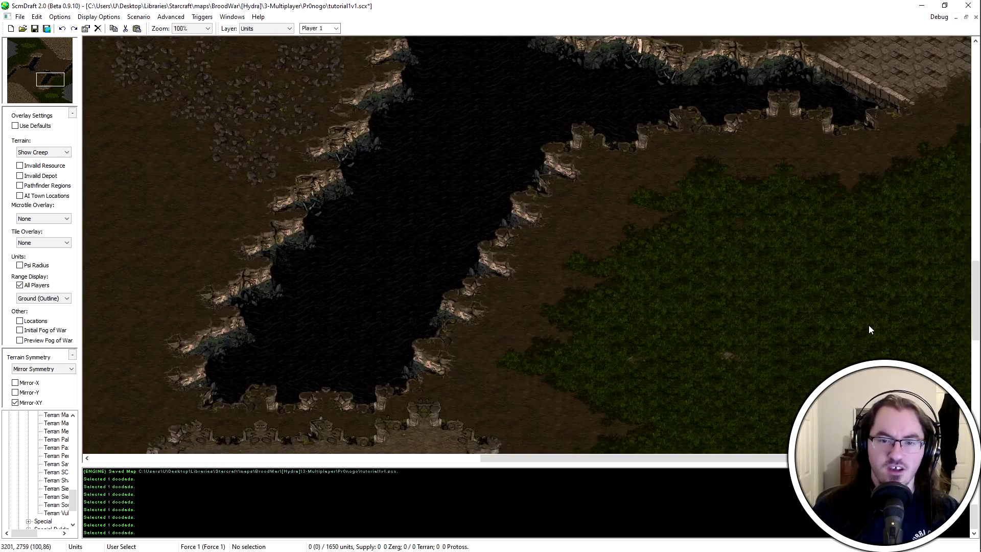
Set the range display to None and restore the default overlay settings
{"action": "scroll", "coordinate": [41, 298], "scroll_direction": "up", "scroll_amount": 1}
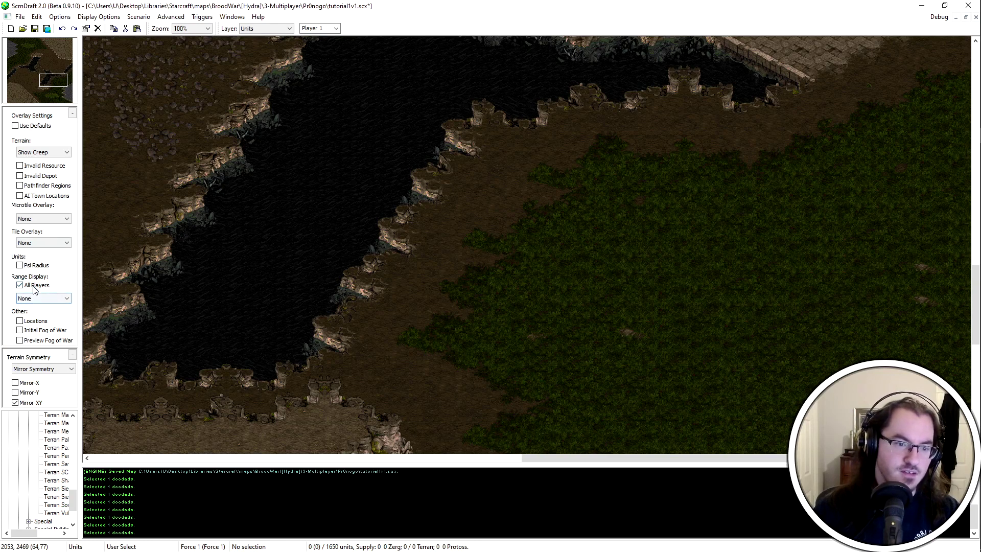
{"action": "left_click", "coordinate": [15, 125]}
{"action": "key", "text": "Up"}
{"action": "key", "text": "Right"}
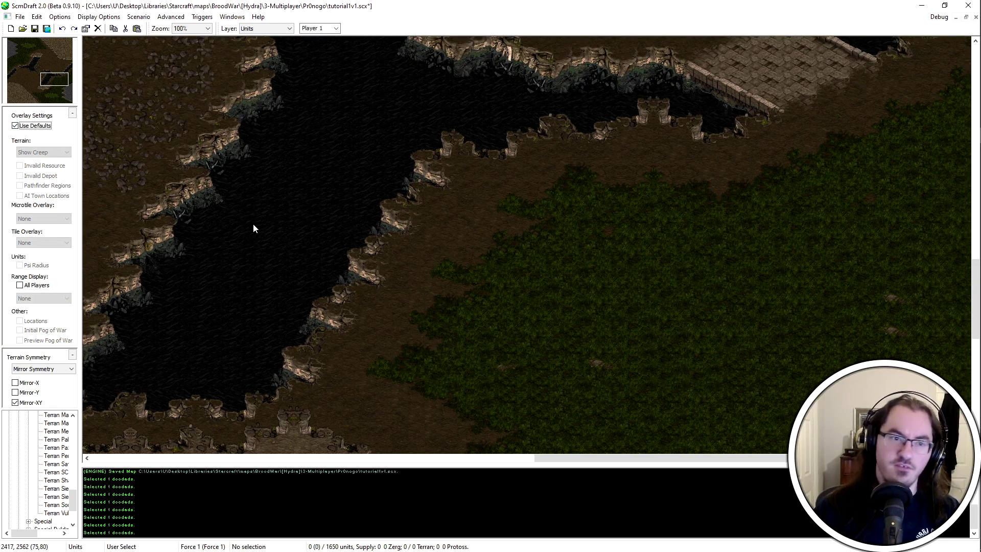
Find the Mineral Field among the neutral resource units and preview its placement on the dirt beside the jungle
{"action": "left_click_drag", "start_coordinate": [479, 142], "coordinate": [272, 396]}
{"action": "scroll", "coordinate": [32, 460], "scroll_direction": "up", "scroll_amount": 3}
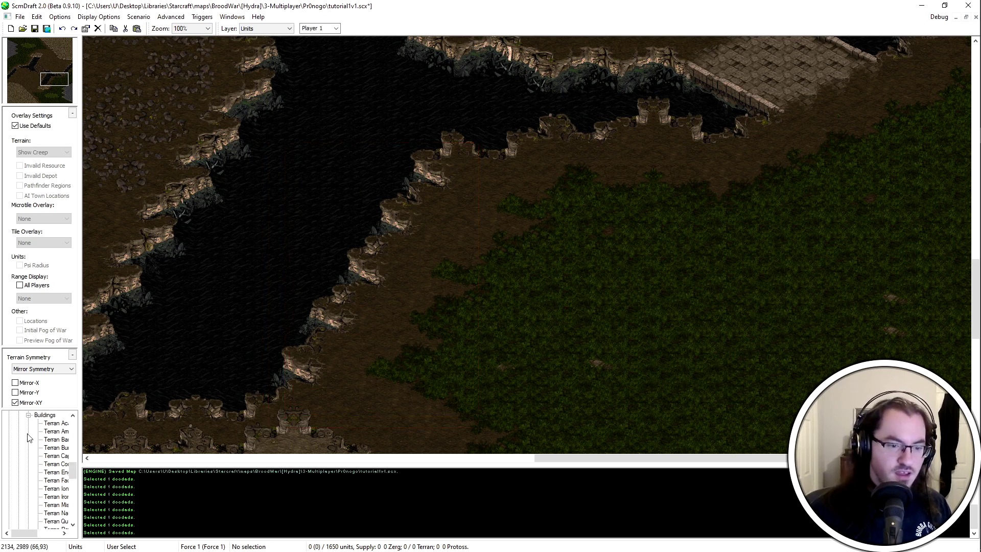
{"action": "left_click", "coordinate": [30, 426]}
{"action": "left_click", "coordinate": [20, 425]}
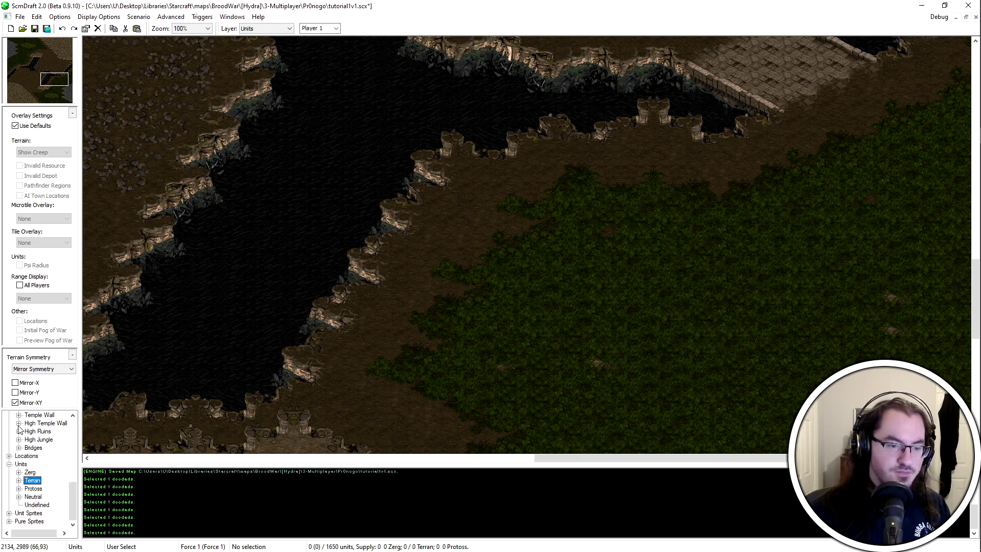
{"action": "left_click", "coordinate": [18, 498]}
{"action": "left_click", "coordinate": [29, 497]}
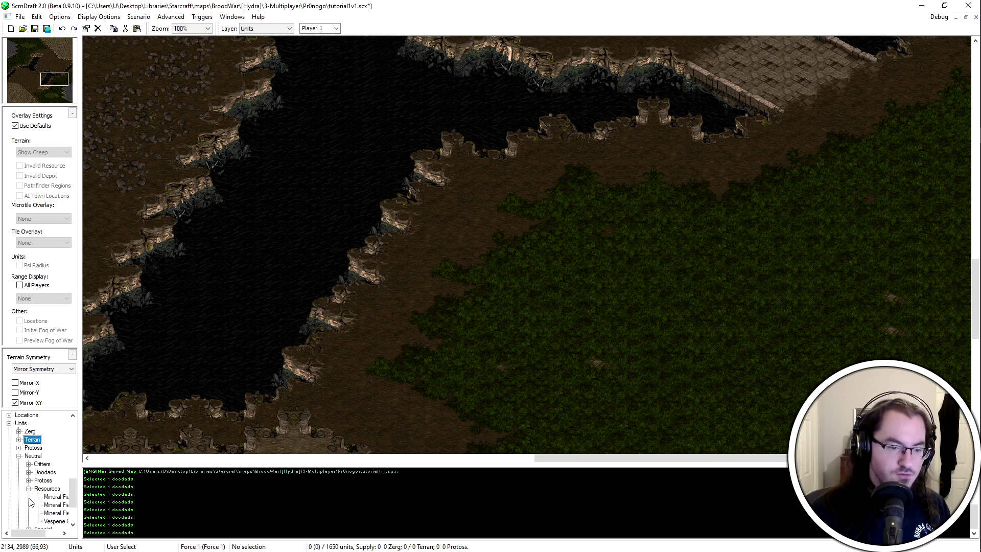
{"action": "left_click", "coordinate": [55, 497]}
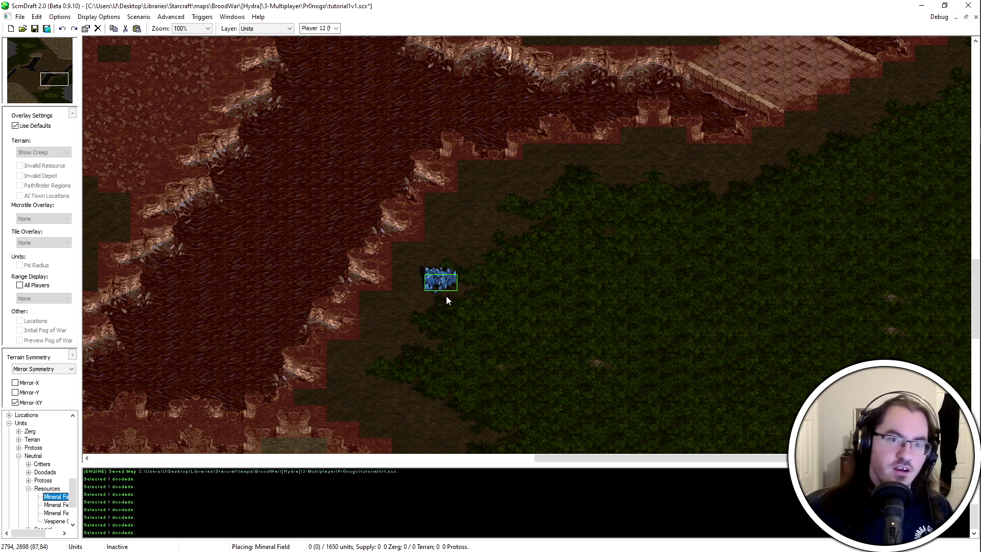
{"action": "right_click", "coordinate": [447, 296]}
Place a single Mineral Field for Player 12 (Neutral) on the dirt strip between the channel and the jungle, correcting its position once
{"action": "left_click", "coordinate": [337, 28]}
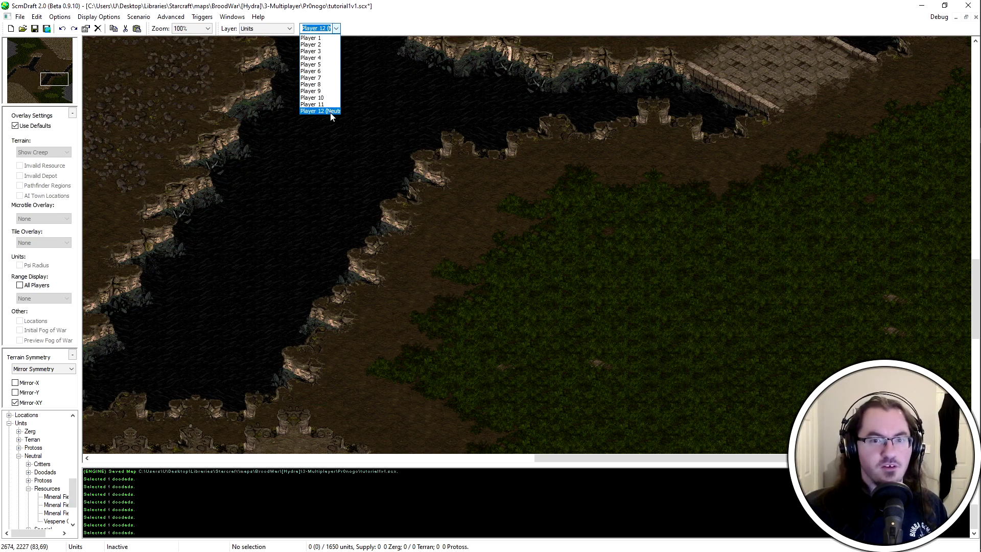
{"action": "left_click", "coordinate": [332, 111]}
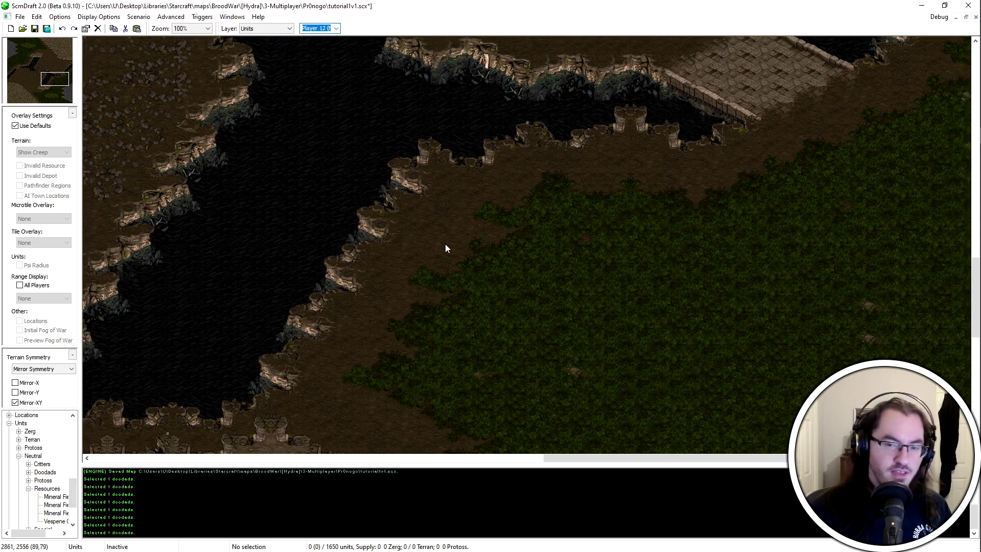
{"action": "left_click", "coordinate": [55, 497]}
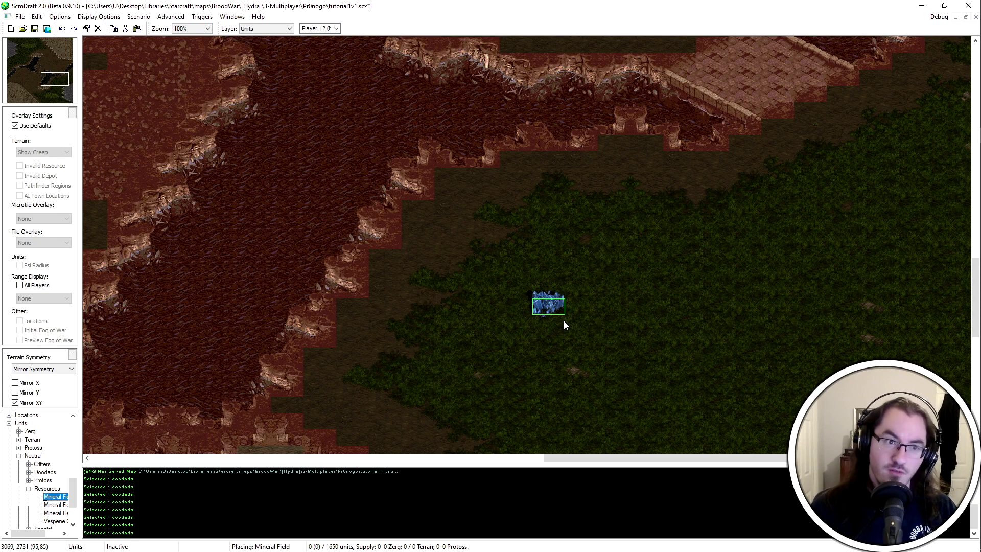
{"action": "middle_click_drag", "start_coordinate": [444, 340], "coordinate": [497, 440]}
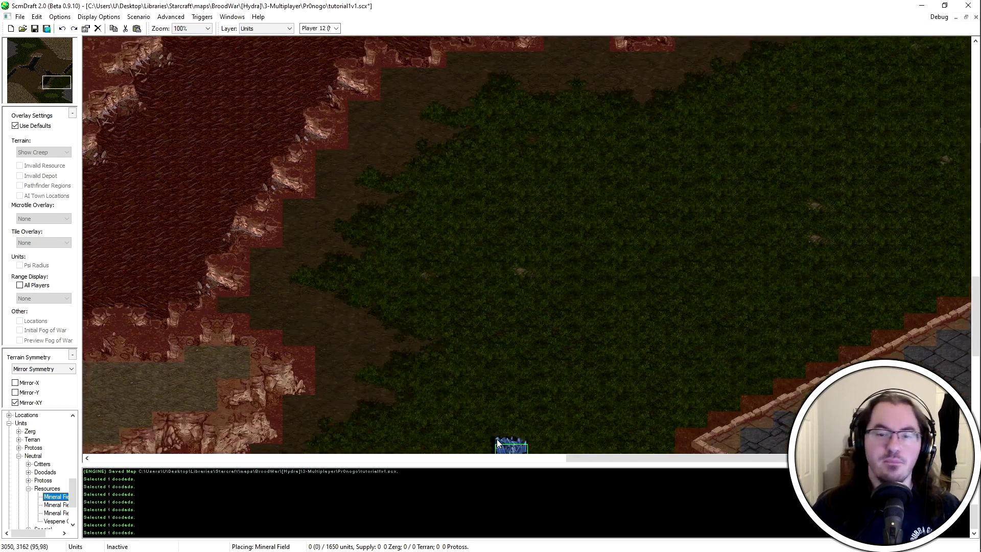
{"action": "middle_click_drag", "start_coordinate": [359, 277], "coordinate": [406, 231]}
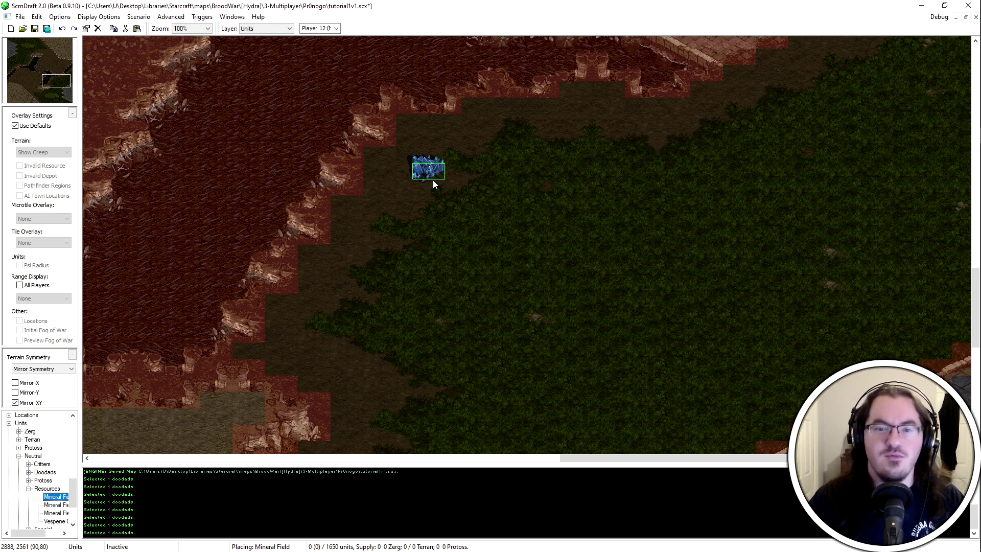
{"action": "left_click", "coordinate": [419, 193]}
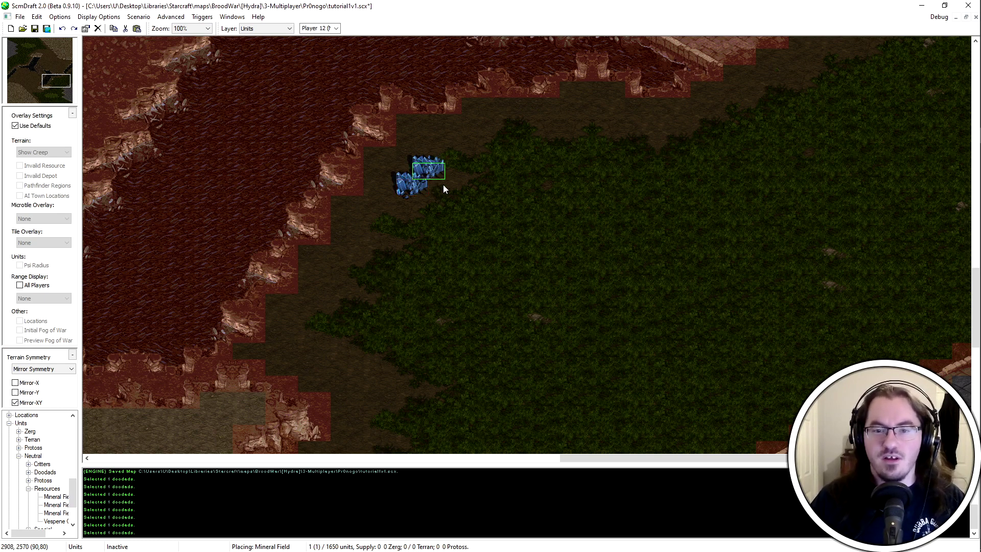
{"action": "key", "text": "ctrl+z"}
{"action": "key", "text": "Escape"}
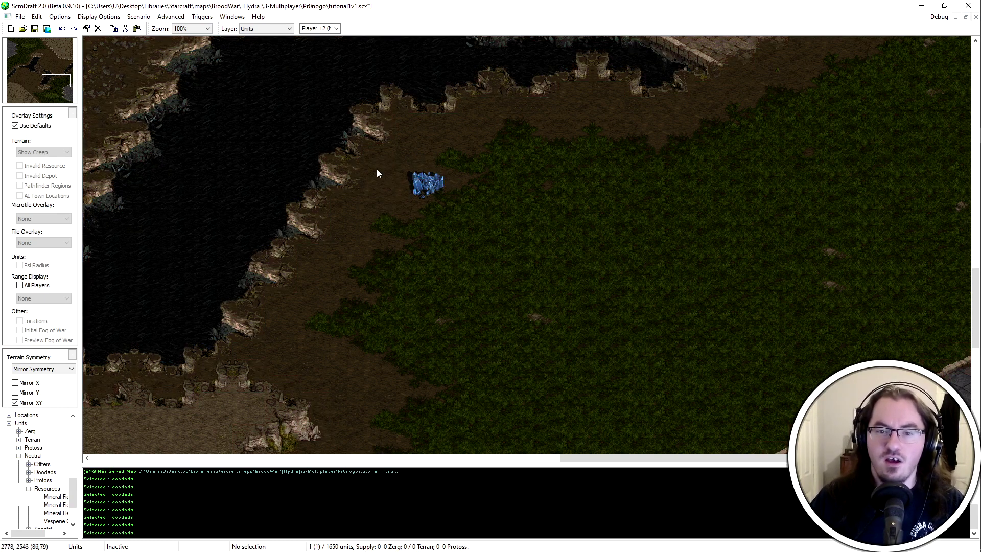
{"action": "key", "text": "t"}
{"action": "key", "text": "u"}
{"action": "key", "text": "ctrl+a"}
{"action": "key", "text": "ctrl+c"}
{"action": "key", "text": "ctrl+v"}
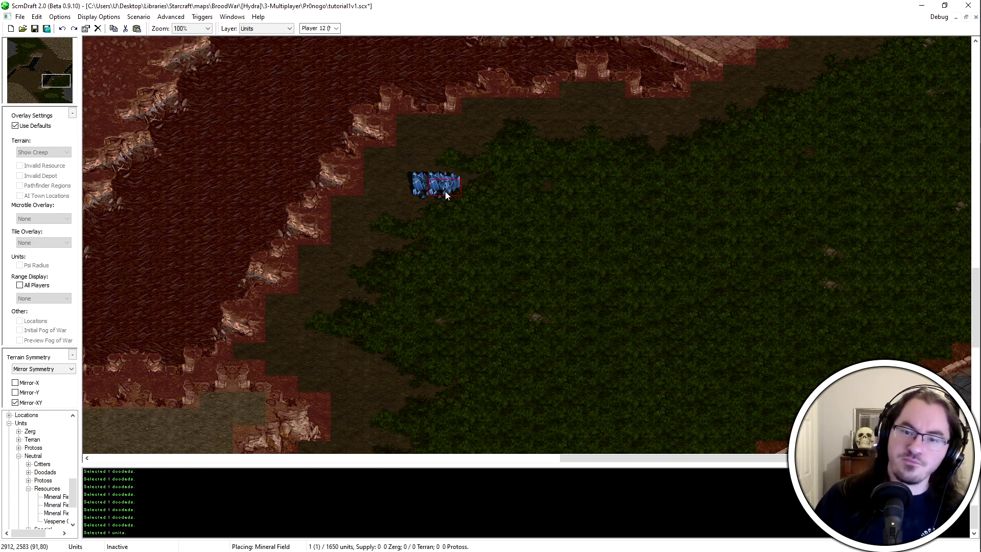
{"action": "middle_click_drag", "start_coordinate": [445, 177], "coordinate": [412, 297]}
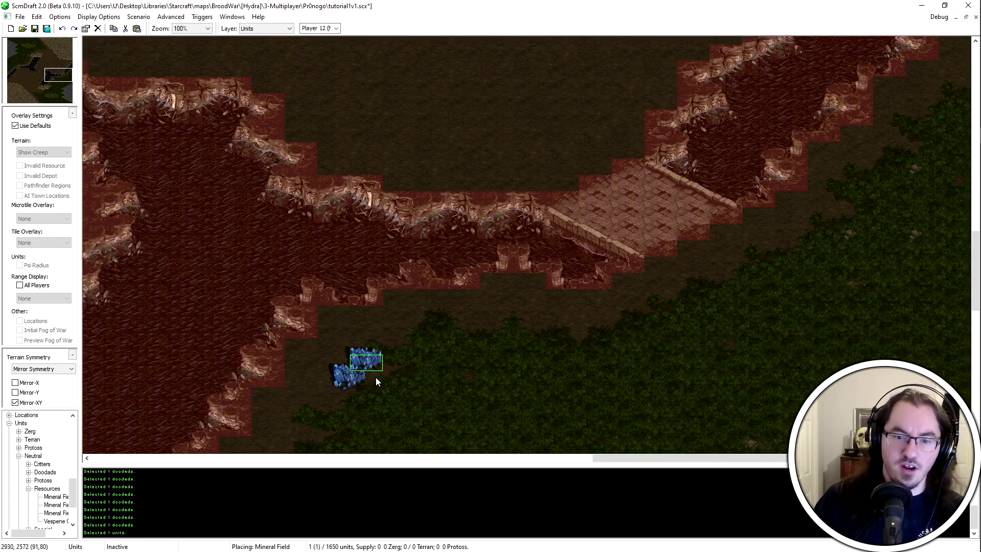
{"action": "middle_click_drag", "start_coordinate": [375, 377], "coordinate": [397, 407]}
{"action": "middle_click_drag", "start_coordinate": [204, 372], "coordinate": [463, 155]}
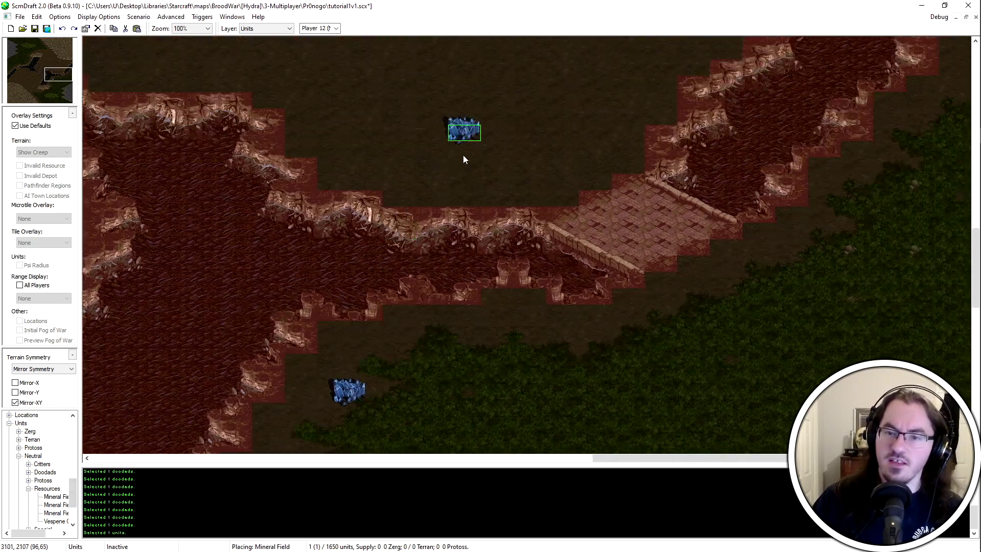
{"action": "right_click", "coordinate": [452, 198]}
Place three Terran Siege Tanks (Siege Mode) for Player 1 along the plateau edge across the channel from the mineral field
{"action": "left_click", "coordinate": [19, 456]}
{"action": "left_click", "coordinate": [19, 440]}
{"action": "left_click", "coordinate": [28, 472]}
{"action": "scroll", "coordinate": [58, 524], "scroll_direction": "down", "scroll_amount": 3}
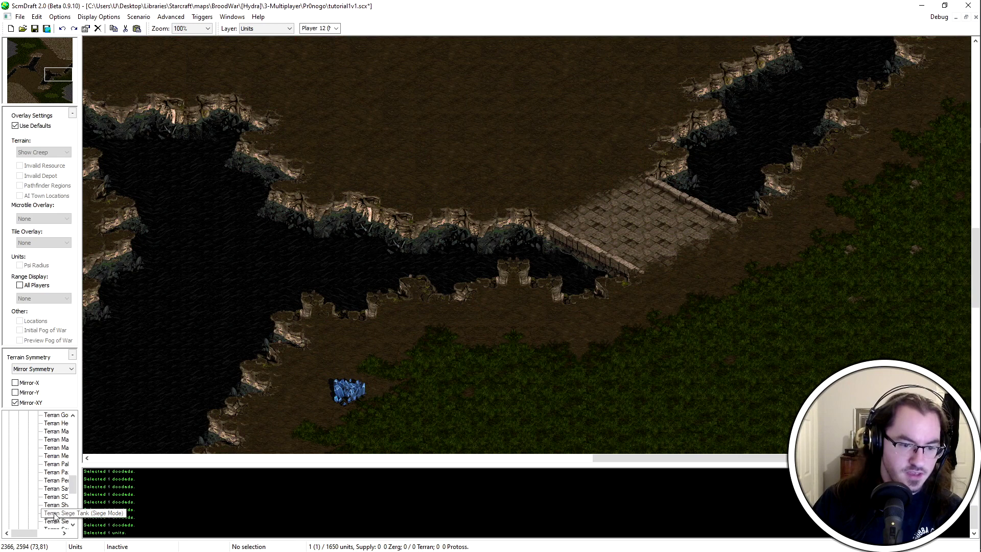
{"action": "left_click", "coordinate": [51, 490]}
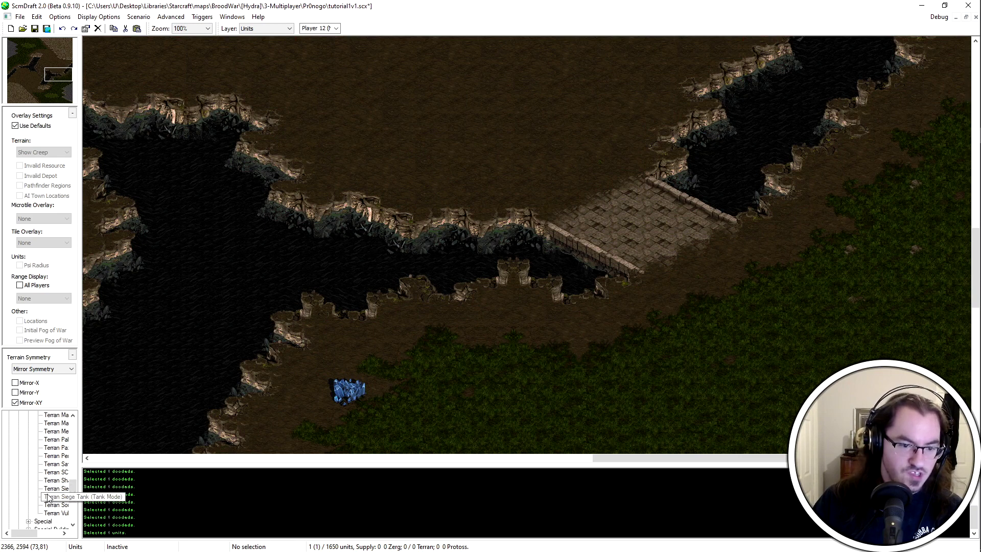
{"action": "left_click", "coordinate": [398, 191]}
{"action": "left_click", "coordinate": [449, 192]}
{"action": "left_click", "coordinate": [454, 195]}
{"action": "right_click", "coordinate": [342, 182]}
{"action": "mouse_move", "coordinate": [341, 181]}
{"action": "left_mouse_down"}
{"action": "mouse_move", "coordinate": [381, 239]}
{"action": "mouse_move", "coordinate": [495, 342]}
{"action": "left_mouse_up"}
{"action": "left_click", "coordinate": [531, 353]}
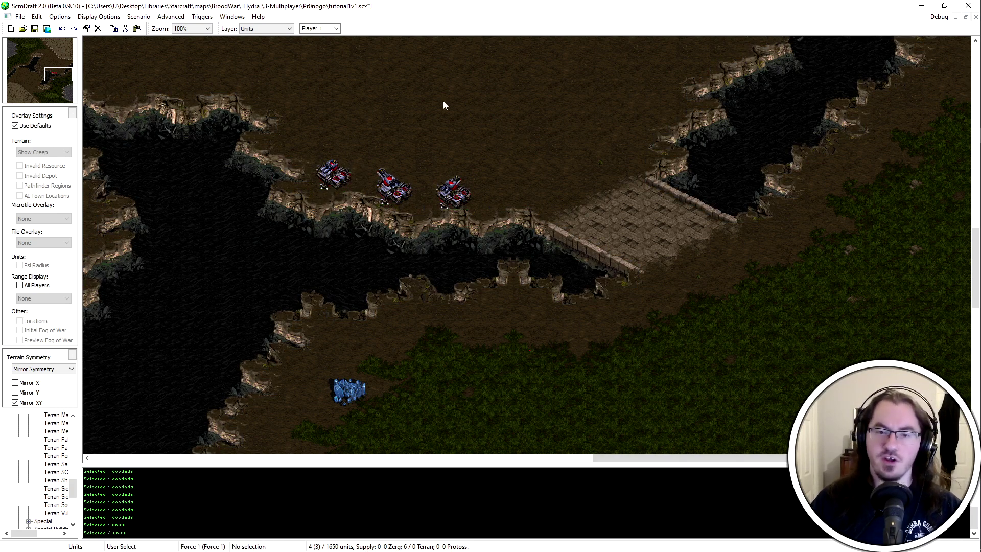
Show ground range outlines for all players and examine the siege tanks' reach toward the mineral field
{"action": "left_click", "coordinate": [32, 126]}
{"action": "left_click", "coordinate": [37, 285]}
{"action": "left_click", "coordinate": [66, 298]}
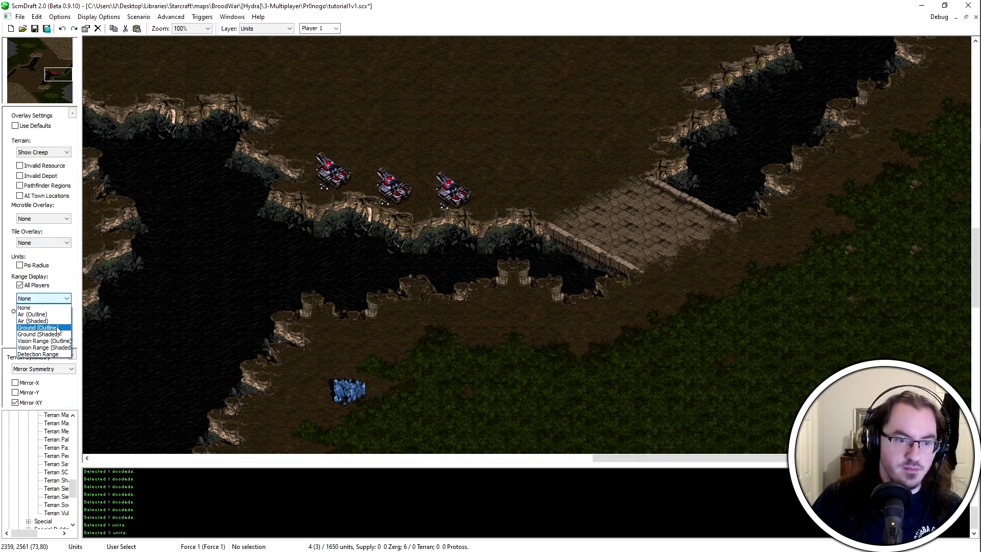
{"action": "left_click", "coordinate": [54, 328]}
{"action": "middle_click_drag", "start_coordinate": [473, 317], "coordinate": [469, 330]}
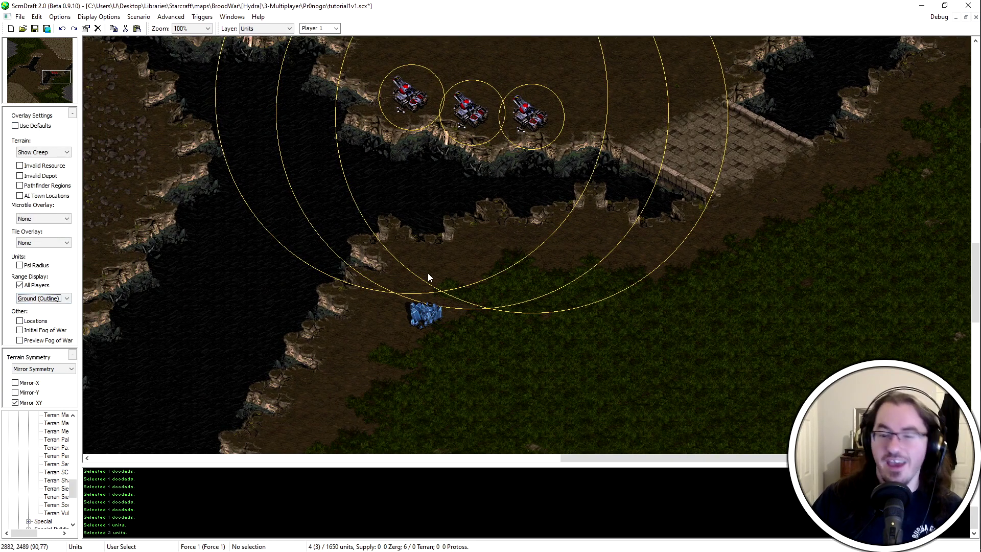
{"action": "left_click_drag", "start_coordinate": [435, 308], "coordinate": [391, 373]}
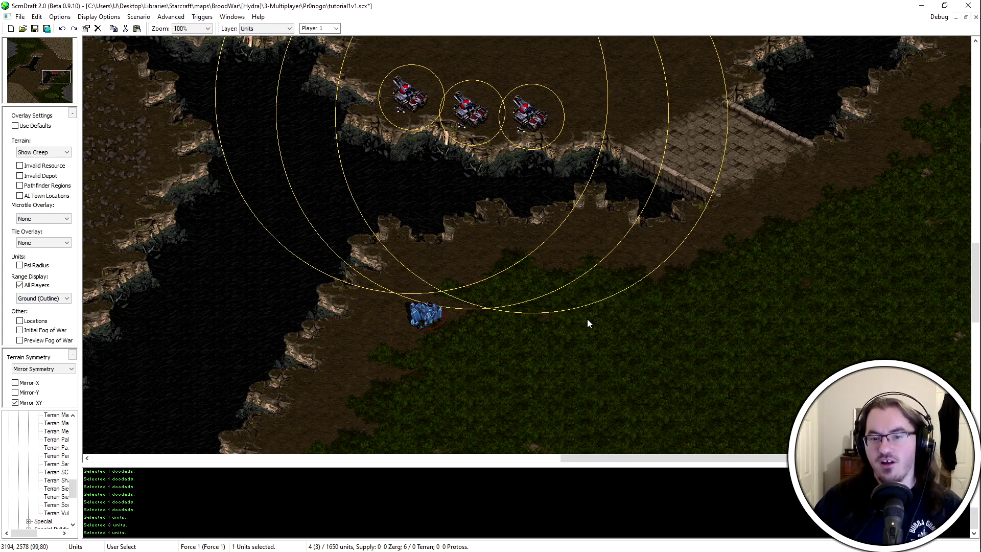
Undo the placement of the three siege tanks, return to Player 12 (Neutral) and restore the default overlay settings
{"action": "key", "text": "Escape"}
{"action": "key", "text": "ctrl+z"}
{"action": "key", "text": "ctrl+z"}
{"action": "key", "text": "ctrl+z"}
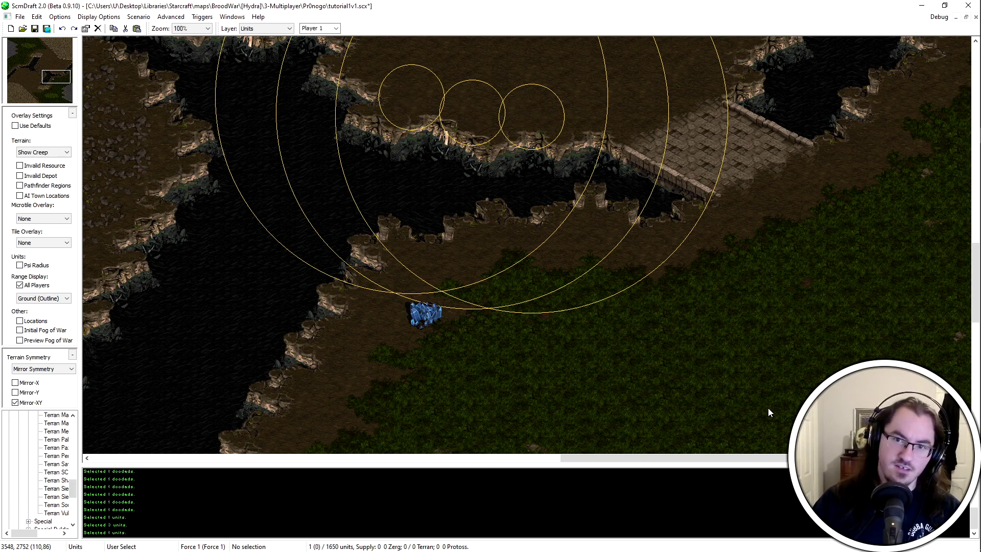
{"action": "key", "text": "2"}
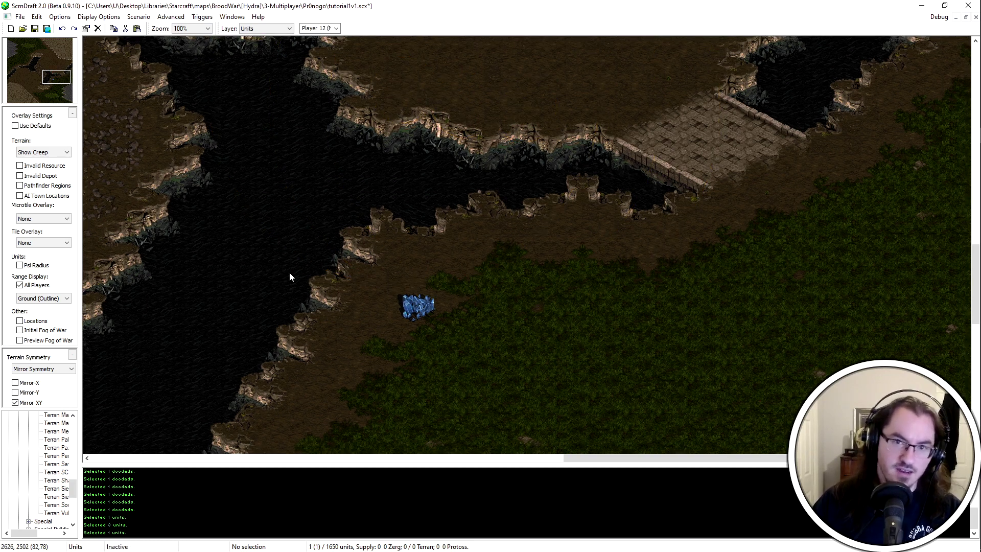
{"action": "middle_click_drag", "start_coordinate": [289, 272], "coordinate": [266, 249]}
{"action": "left_click", "coordinate": [35, 127]}
Cut the mineral field and paste it back slightly further southwest on the dirt strip beside the jungle
{"action": "left_click_drag", "start_coordinate": [494, 227], "coordinate": [388, 300]}
{"action": "middle_click_drag", "start_coordinate": [491, 403], "coordinate": [530, 335]}
{"action": "key", "text": "ctrl+x"}
{"action": "key", "text": "ctrl+v"}
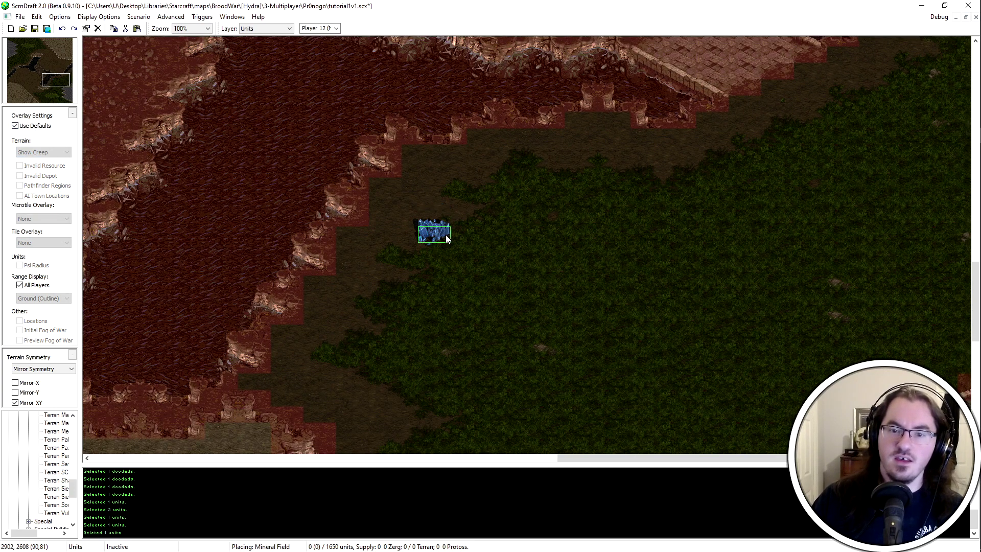
{"action": "left_click", "coordinate": [431, 239]}
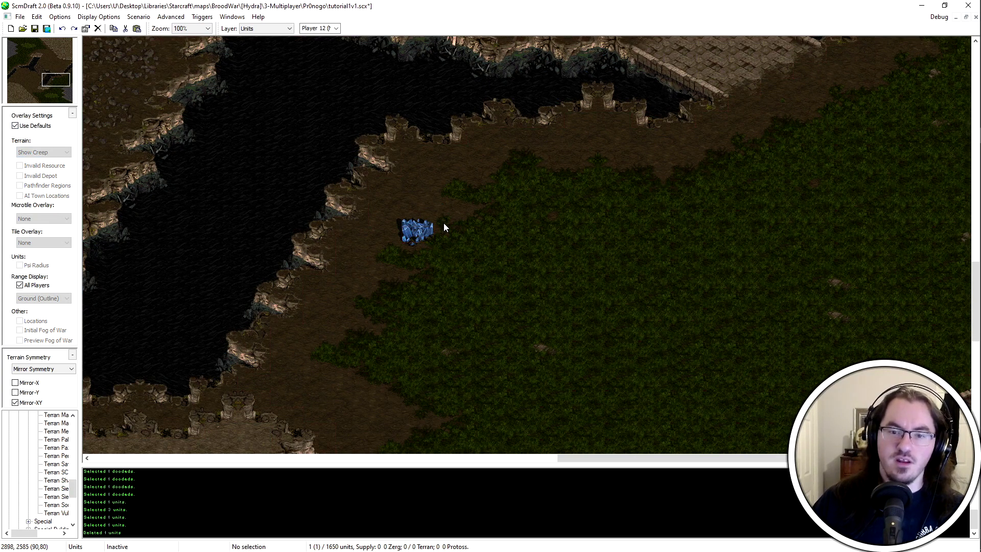
Reposition the single mineral field slightly to the right, against the edge of the jungle
{"action": "key", "text": "ctrl+z"}
{"action": "key", "text": "ctrl+v"}
{"action": "left_click", "coordinate": [432, 243]}
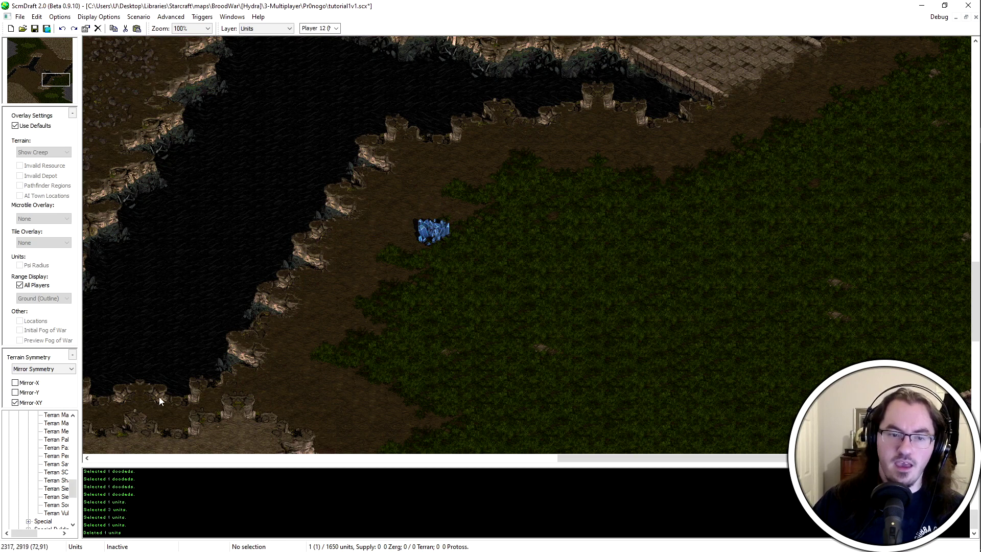
Place five more mineral fields of alternating types below the first one, forming a curved line along the jungle edge
{"action": "scroll", "coordinate": [28, 465], "scroll_direction": "up", "scroll_amount": 5}
{"action": "left_click", "coordinate": [56, 463]}
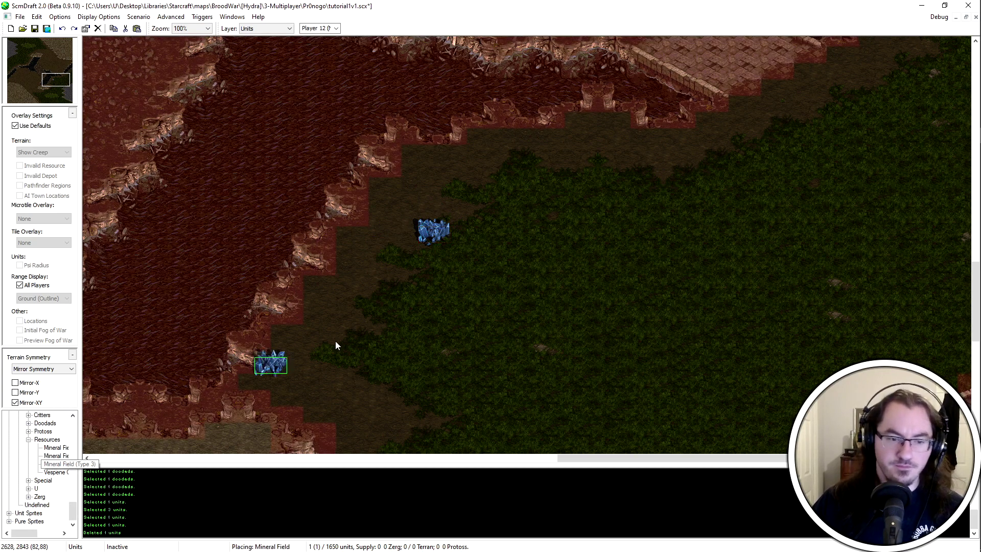
{"action": "left_click", "coordinate": [425, 268]}
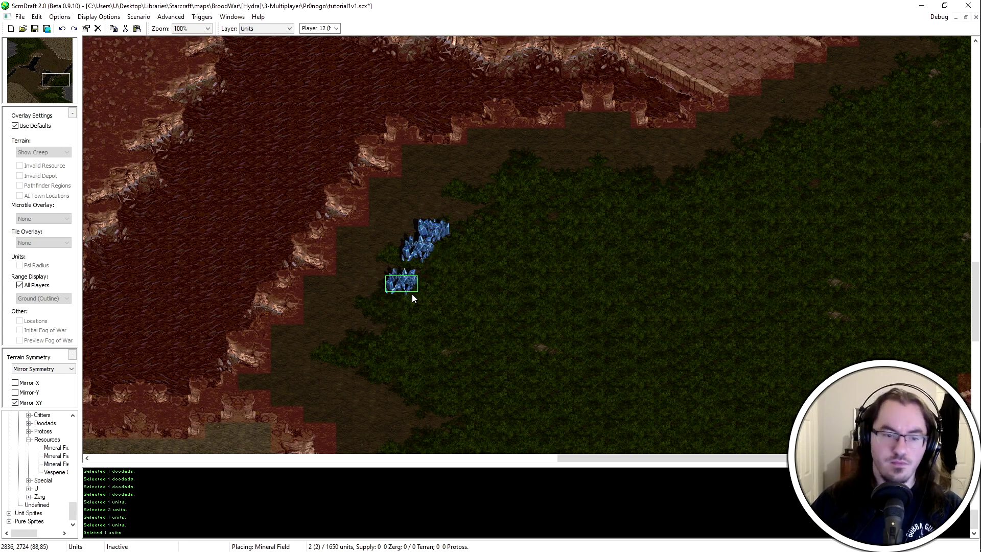
{"action": "left_click", "coordinate": [55, 455]}
{"action": "left_click", "coordinate": [395, 286]}
{"action": "left_click", "coordinate": [55, 464]}
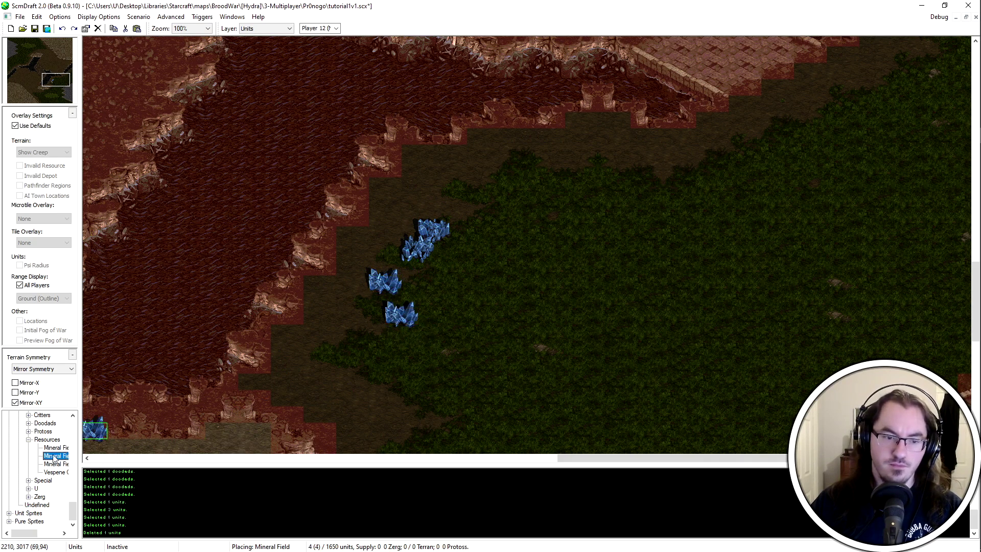
{"action": "left_click", "coordinate": [396, 335]}
{"action": "left_click", "coordinate": [452, 234]}
Shift the outlying mineral field in the middle of the line to the right, next to its neighbours
{"action": "left_click", "coordinate": [381, 295]}
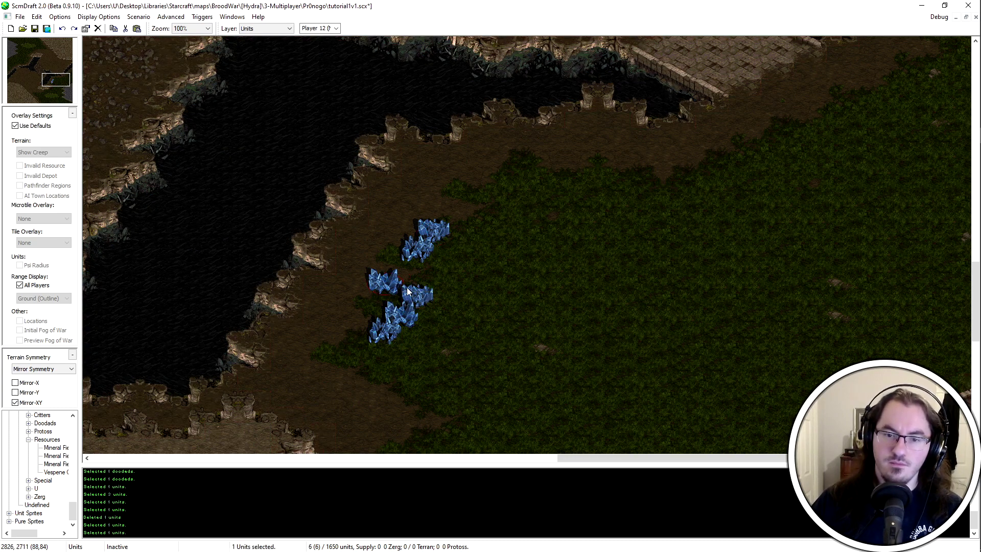
{"action": "key", "text": "ctrl+x"}
{"action": "key", "text": "ctrl+v"}
{"action": "left_click", "coordinate": [406, 287]}
Cut and re-place the lower mineral fields to keep the bottom of the line compact
{"action": "left_click", "coordinate": [409, 321]}
{"action": "key", "text": "ctrl+x"}
{"action": "key", "text": "ctrl+v"}
{"action": "key", "text": "Escape"}
{"action": "left_click", "coordinate": [371, 354]}
{"action": "left_click_drag", "start_coordinate": [336, 388], "coordinate": [407, 330]}
{"action": "key", "text": "ctrl+x"}
{"action": "key", "text": "ctrl+v"}
{"action": "left_click", "coordinate": [404, 315]}
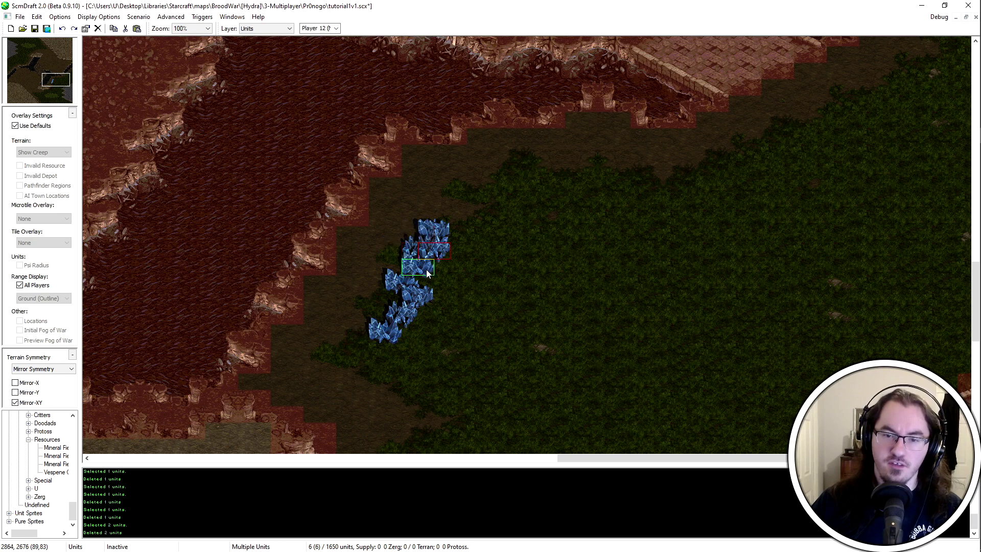
{"action": "key", "text": "Escape"}
Randomize the mineral field types on the map
{"action": "left_click", "coordinate": [99, 17]}
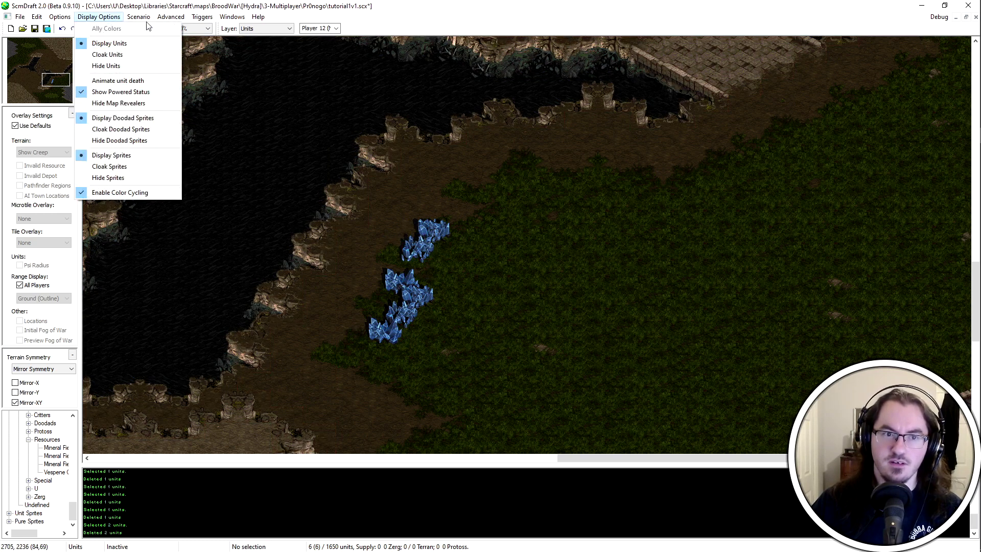
{"action": "mouse_move", "coordinate": [139, 17]}
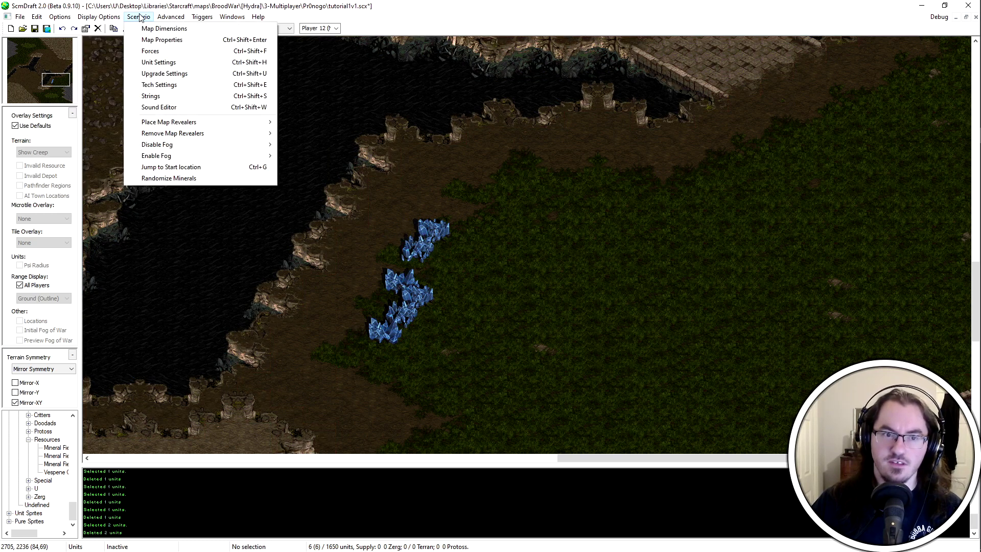
{"action": "left_click", "coordinate": [211, 178]}
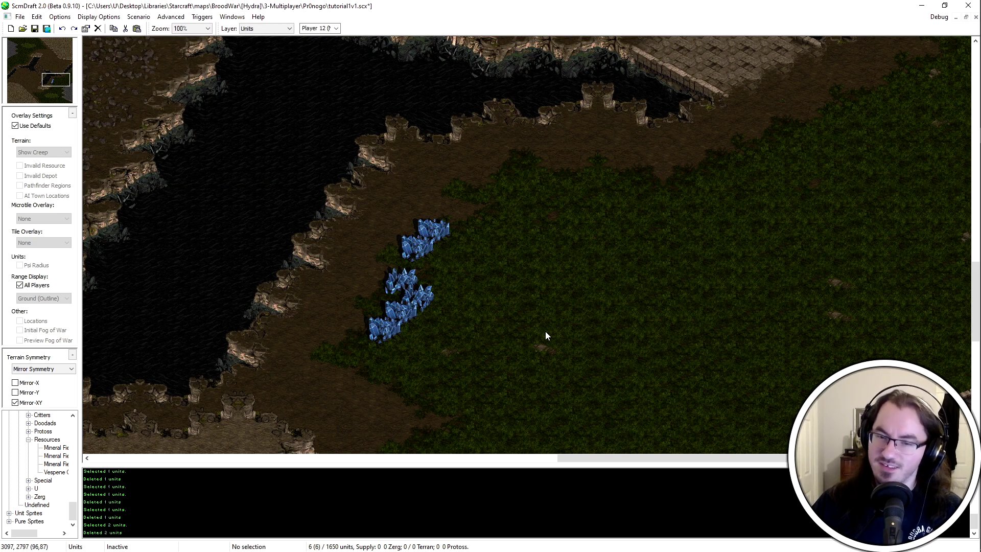
{"action": "key", "text": "ctrl+r"}
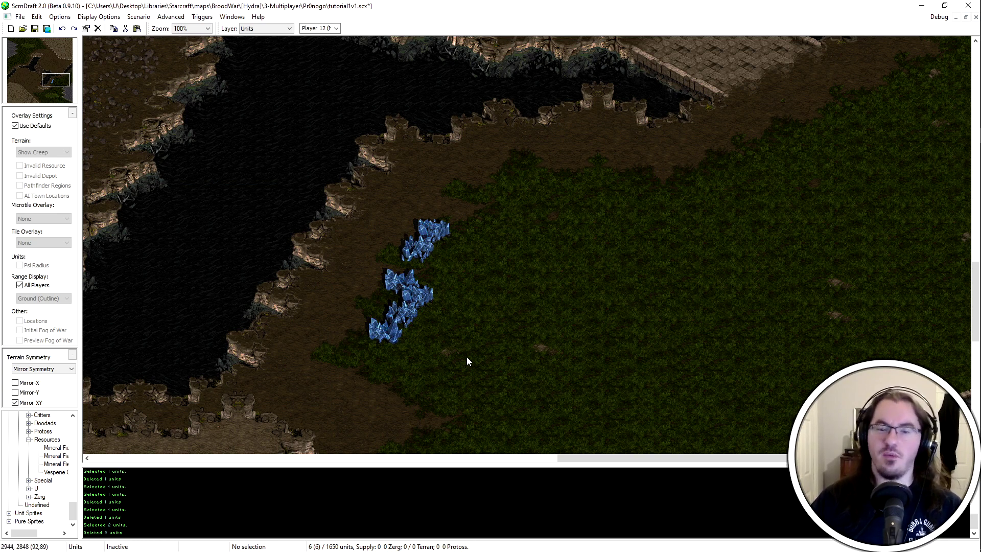
Copy existing mineral fields and add two duplicates below the lower end of the mineral line
{"action": "left_click", "coordinate": [407, 301]}
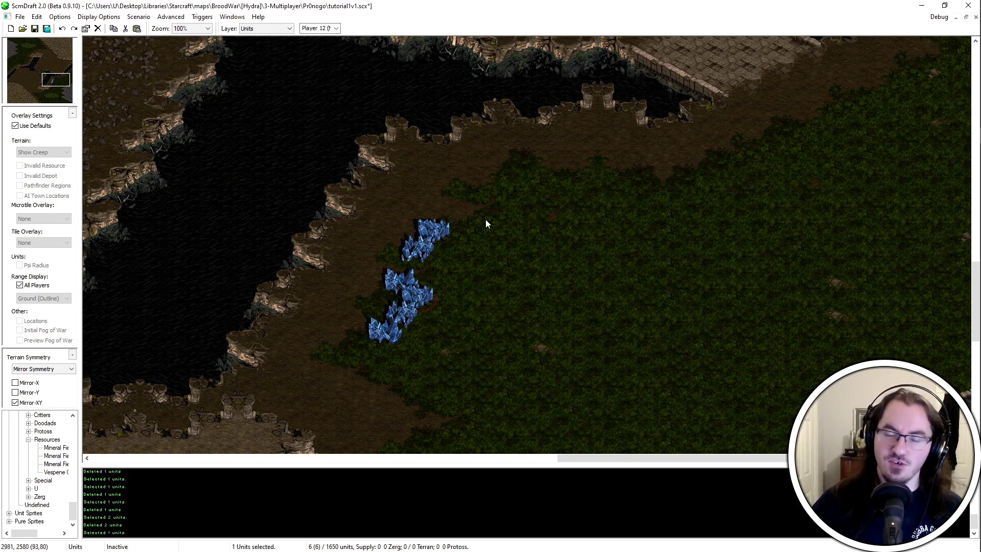
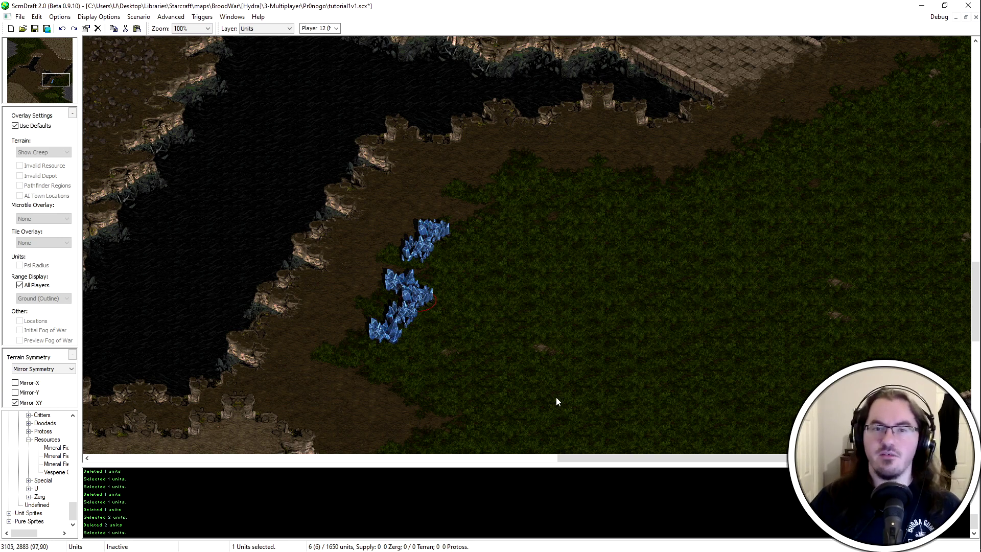
{"action": "middle_click_drag", "start_coordinate": [521, 271], "coordinate": [482, 194]}
{"action": "left_click", "coordinate": [358, 251]}
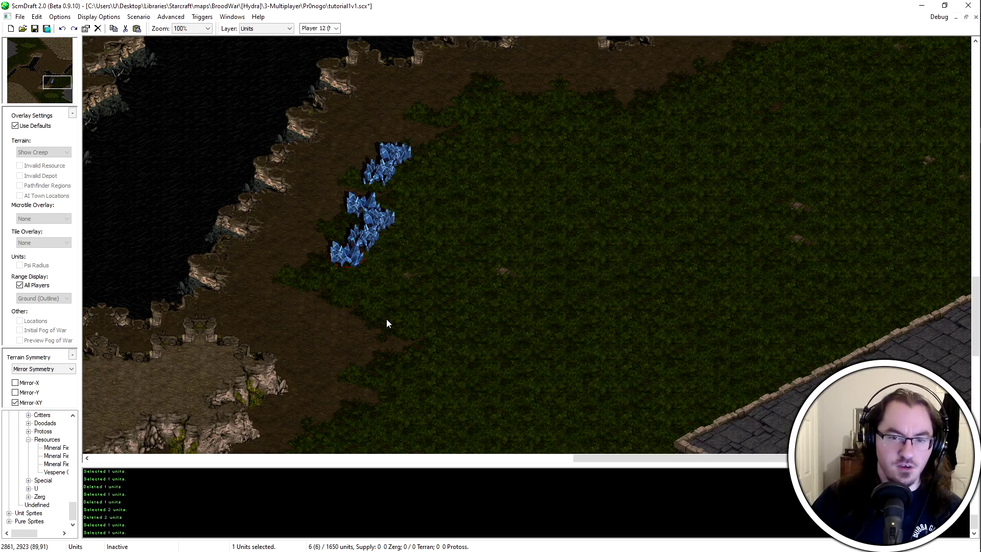
{"action": "key", "text": "ctrl+c"}
{"action": "key", "text": "ctrl+v"}
{"action": "left_click", "coordinate": [330, 285]}
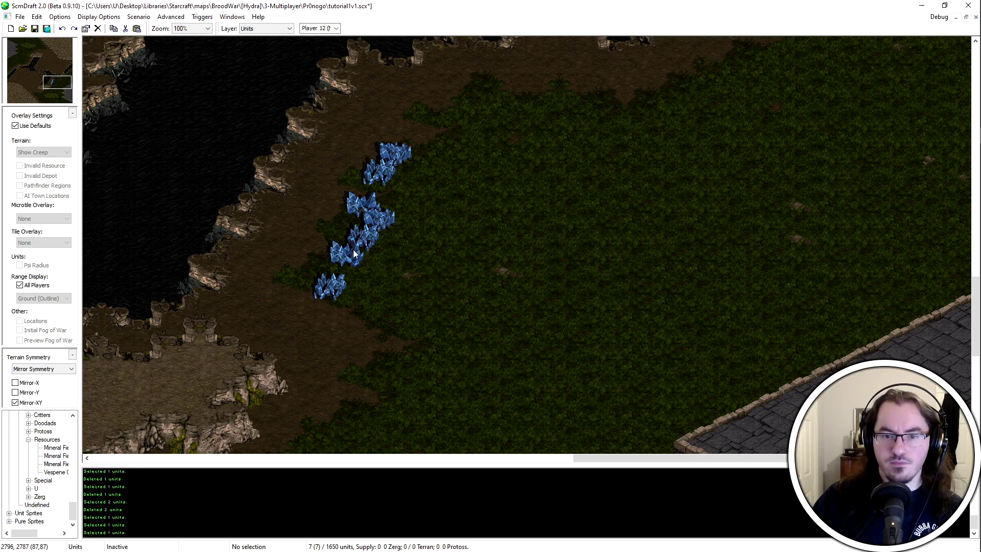
{"action": "left_click", "coordinate": [368, 245]}
{"action": "left_click", "coordinate": [347, 318]}
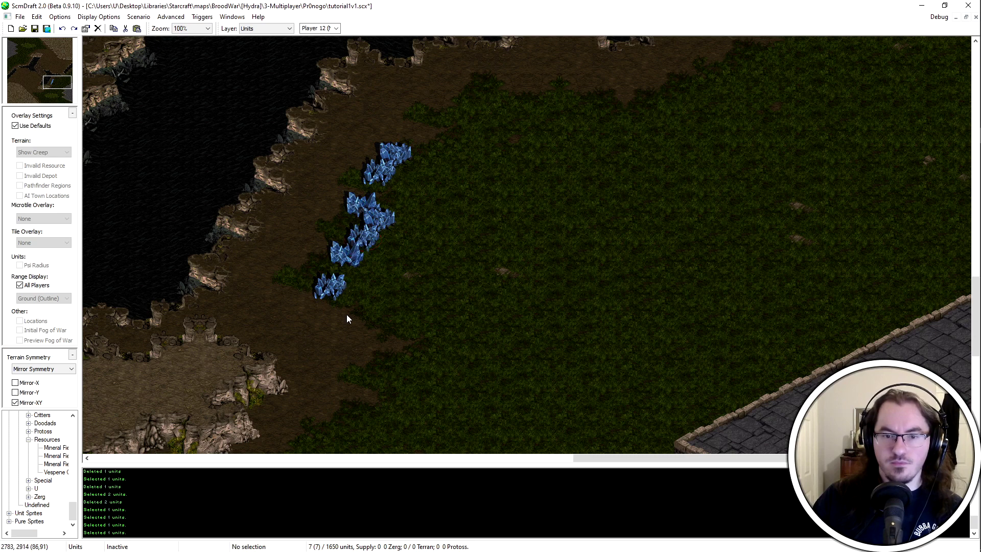
{"action": "key", "text": "ctrl+v"}
{"action": "left_click", "coordinate": [348, 307]}
{"action": "left_click", "coordinate": [355, 258]}
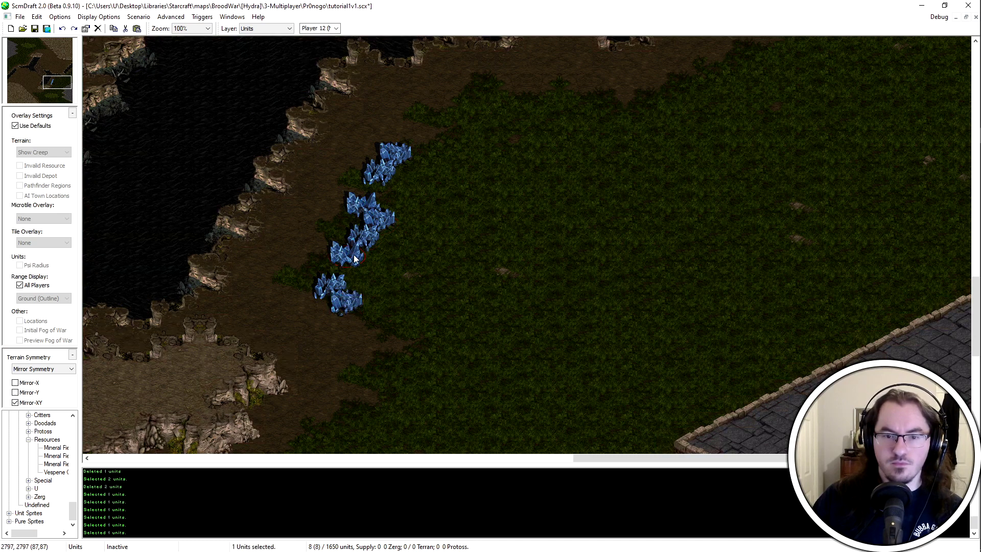
{"action": "left_click", "coordinate": [356, 291]}
{"action": "key", "text": "ctrl+x"}
{"action": "key", "text": "ctrl+v"}
{"action": "key", "text": "Escape"}
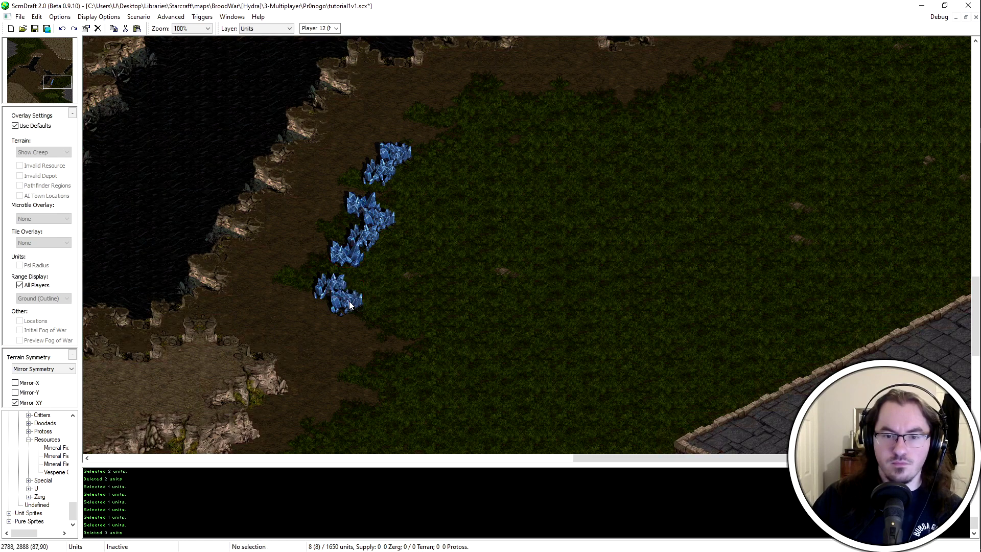
Move the two lowest mineral fields to the right, one up beside the line and the other diagonally below it
{"action": "left_click", "coordinate": [350, 303]}
{"action": "key", "text": "ctrl+x"}
{"action": "key", "text": "ctrl+v"}
{"action": "left_click", "coordinate": [369, 293]}
{"action": "left_click", "coordinate": [342, 293]}
{"action": "key", "text": "ctrl+x"}
{"action": "key", "text": "ctrl+v"}
{"action": "left_click", "coordinate": [355, 314]}
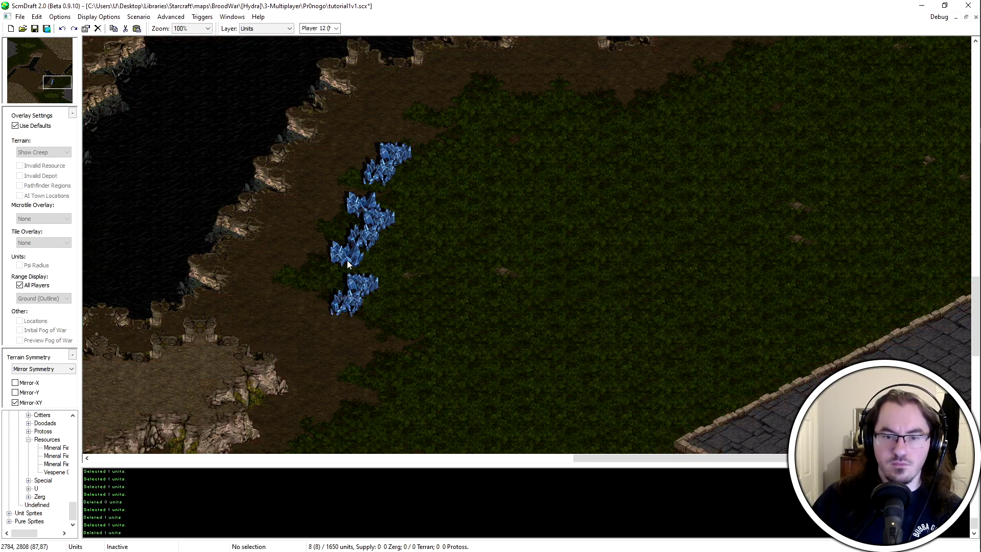
Add a ninth mineral field at the left of the bottom cluster by copying the one above, and check the whole line
{"action": "left_click", "coordinate": [348, 260]}
{"action": "key", "text": "ctrl+c"}
{"action": "key", "text": "ctrl+v"}
{"action": "left_click", "coordinate": [339, 297]}
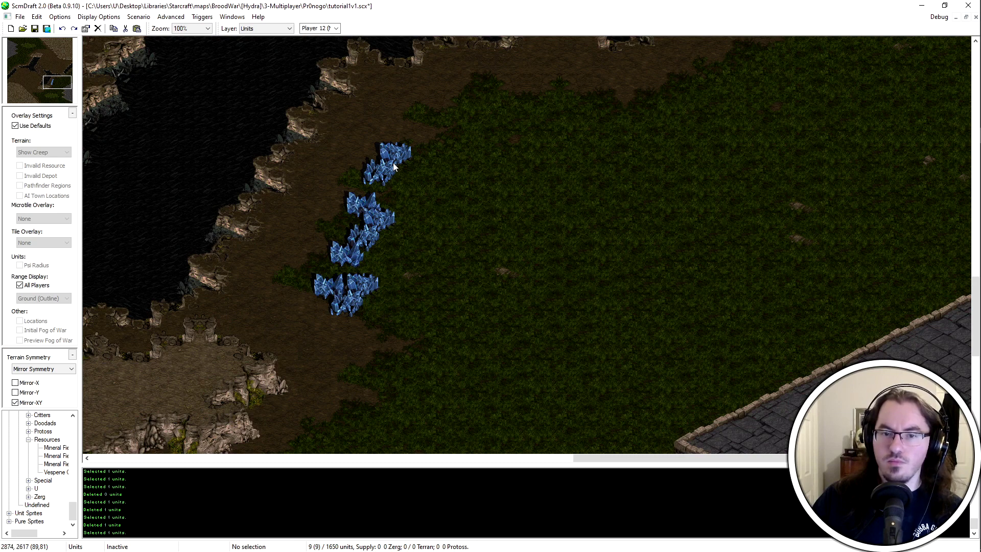
{"action": "key", "text": "ctrl+a"}
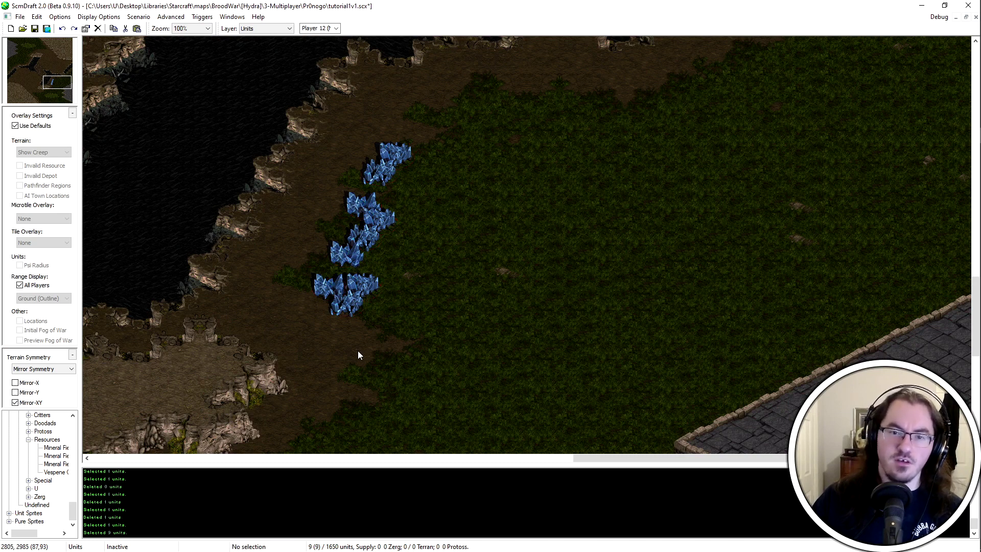
{"action": "scroll", "coordinate": [470, 307], "scroll_direction": "down", "scroll_amount": 4}
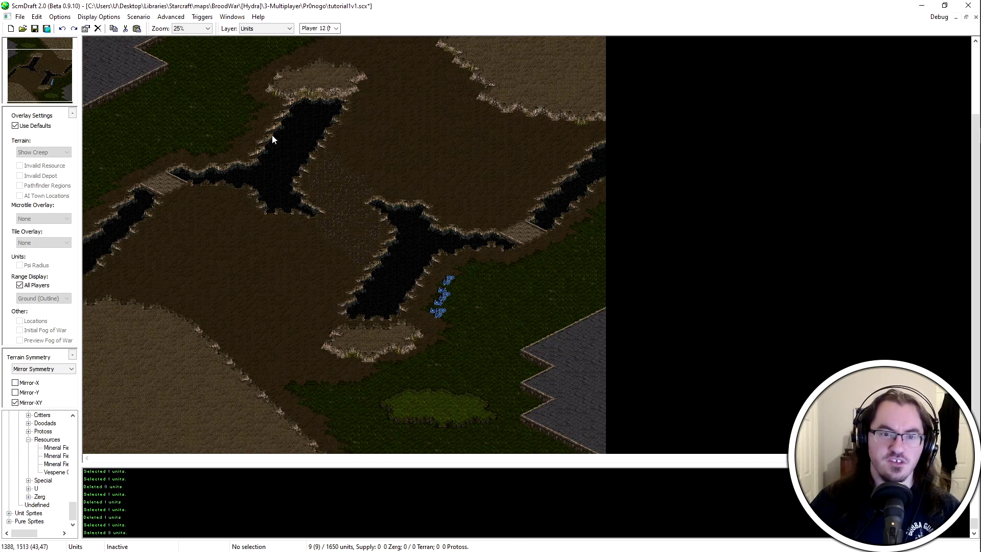
{"action": "scroll", "coordinate": [465, 343], "scroll_direction": "up", "scroll_amount": 4}
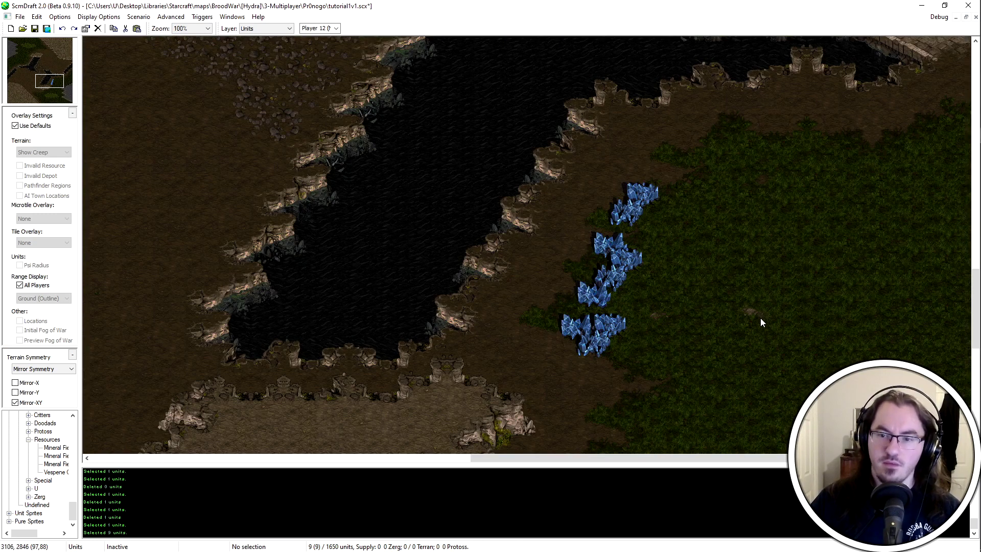
Switch to the terrain layer and paint a small rectangular patch of Mud just right of the top mineral fields
{"action": "key", "text": "t"}
{"action": "scroll", "coordinate": [369, 31], "scroll_direction": "down", "scroll_amount": 2}
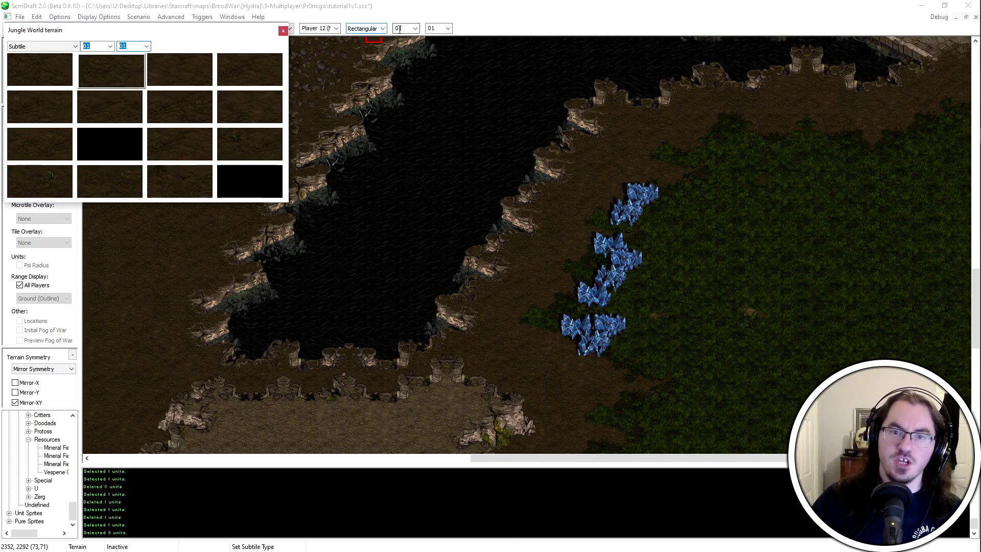
{"action": "left_click", "coordinate": [284, 32]}
{"action": "scroll", "coordinate": [414, 29], "scroll_direction": "down", "scroll_amount": 1}
{"action": "mouse_move", "coordinate": [968, 176]}
{"action": "middle_mouse_down"}
{"action": "mouse_move", "coordinate": [964, 160]}
{"action": "mouse_move", "coordinate": [629, 191]}
{"action": "middle_mouse_up"}
{"action": "scroll", "coordinate": [56, 478], "scroll_direction": "up", "scroll_amount": 10}
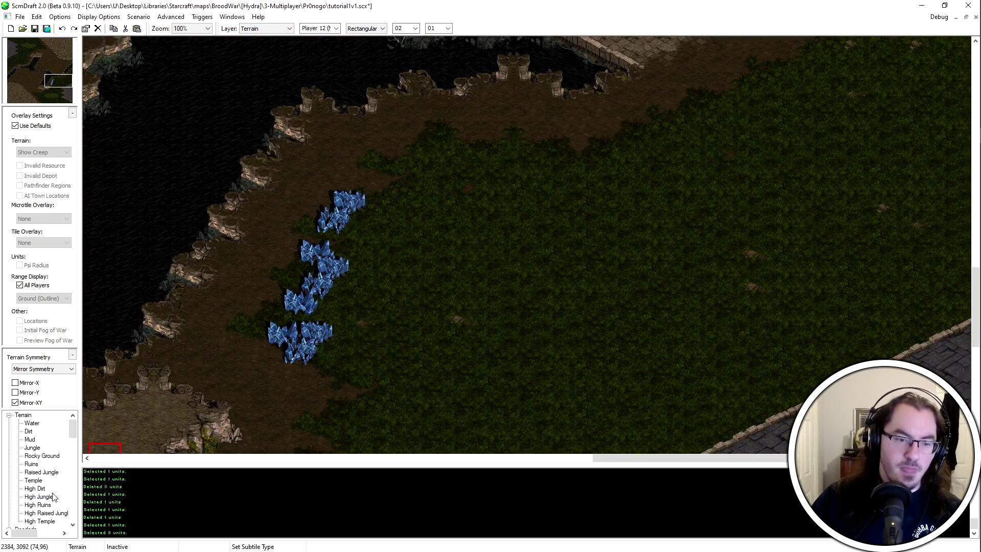
{"action": "left_click", "coordinate": [29, 440]}
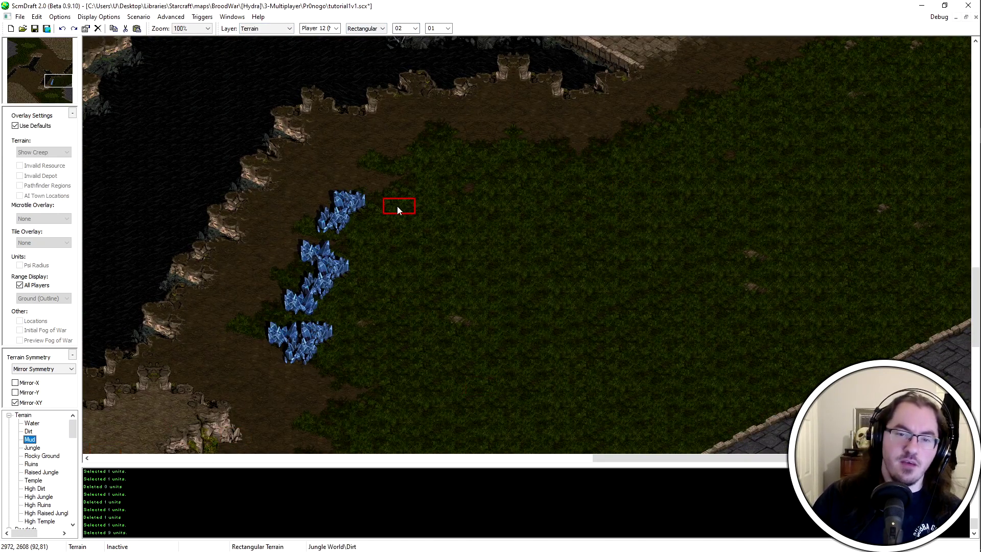
{"action": "left_click", "coordinate": [337, 210]}
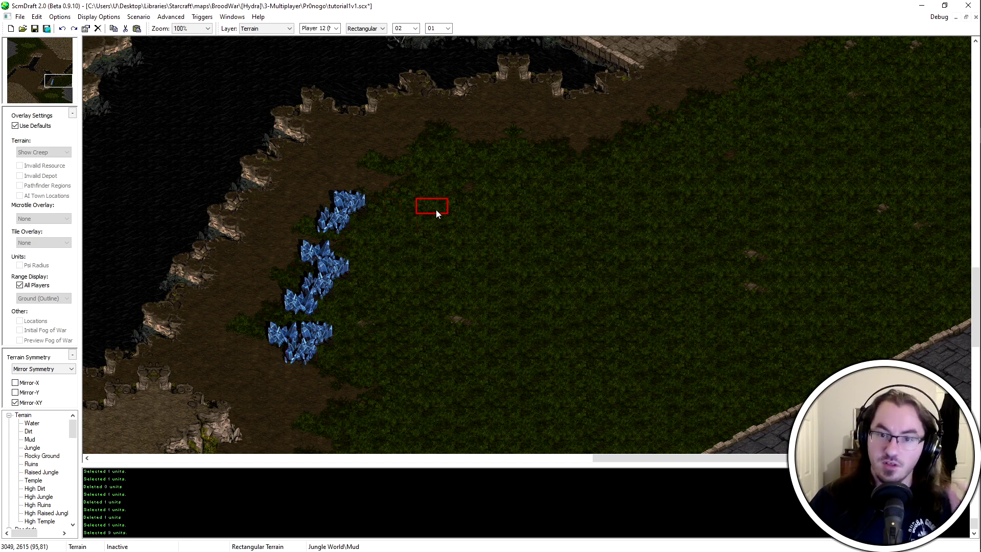
{"action": "mouse_move", "coordinate": [437, 210]}
{"action": "left_mouse_down"}
{"action": "mouse_move", "coordinate": [457, 188]}
{"action": "mouse_move", "coordinate": [468, 210]}
{"action": "left_mouse_up"}
Turn off the default overlay settings and enable the Invalid Depot overlay
{"action": "scroll", "coordinate": [508, 217], "scroll_direction": "up", "scroll_amount": 3}
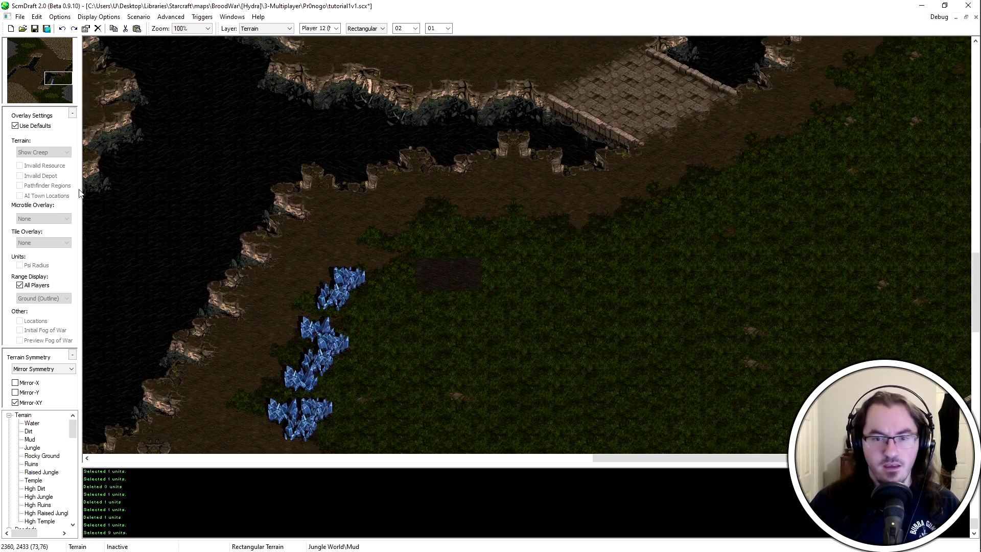
{"action": "left_click", "coordinate": [33, 126]}
{"action": "left_click", "coordinate": [43, 176]}
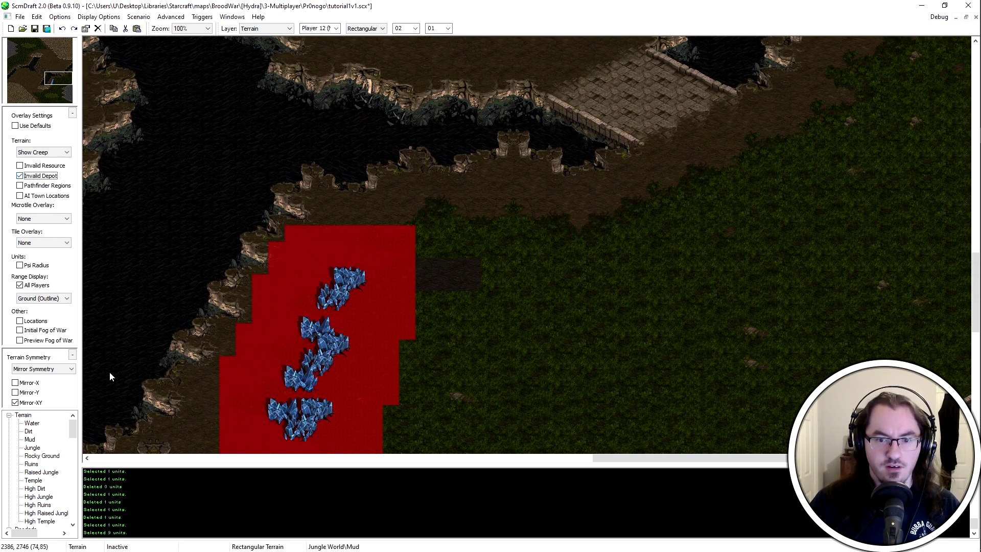
Place a Player 2 Start Location right beside the invalid depot area of the mineral line
{"action": "scroll", "coordinate": [257, 352], "scroll_direction": "down", "scroll_amount": 2}
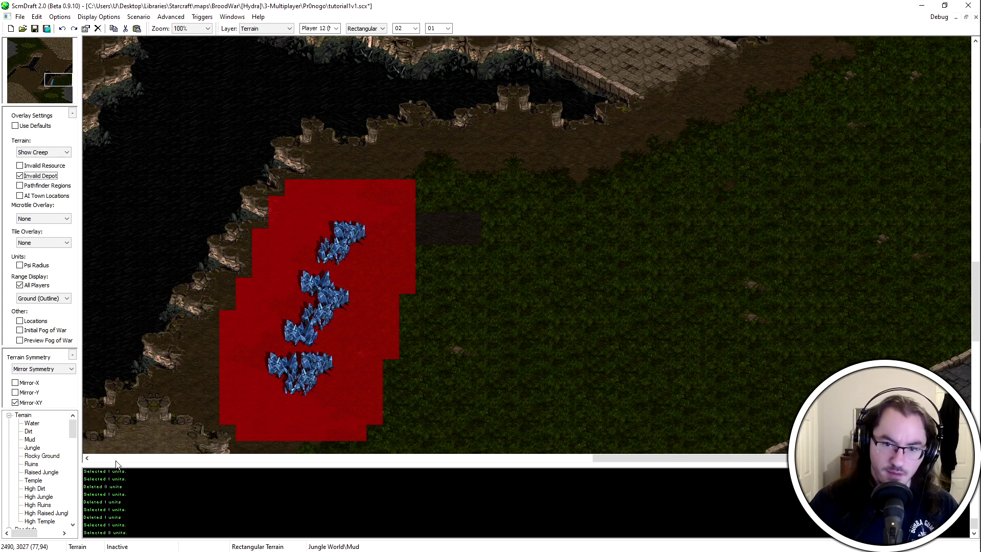
{"action": "scroll", "coordinate": [32, 503], "scroll_direction": "down", "scroll_amount": 3}
{"action": "scroll", "coordinate": [23, 510], "scroll_direction": "down", "scroll_amount": 5}
{"action": "scroll", "coordinate": [20, 517], "scroll_direction": "down", "scroll_amount": 10}
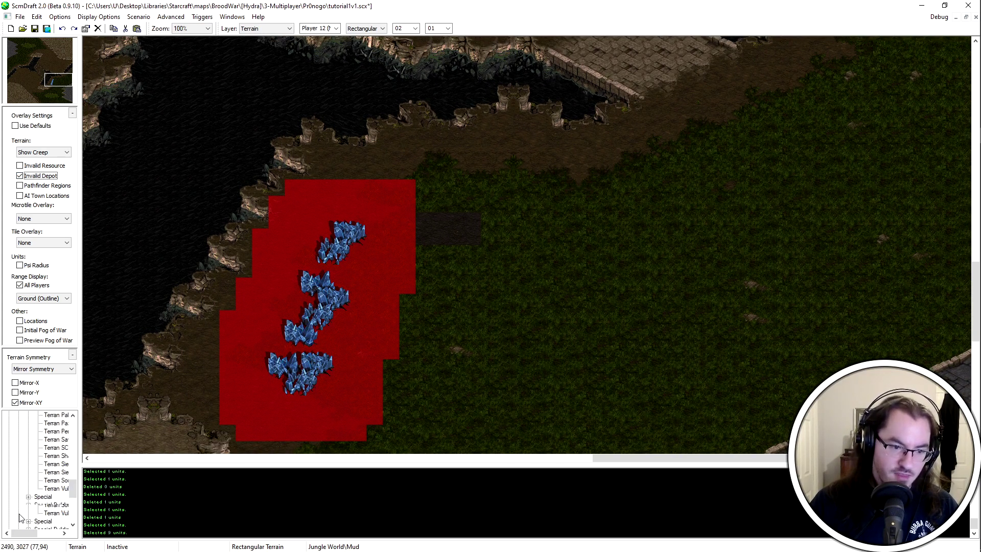
{"action": "left_click", "coordinate": [29, 505]}
{"action": "left_click", "coordinate": [56, 513]}
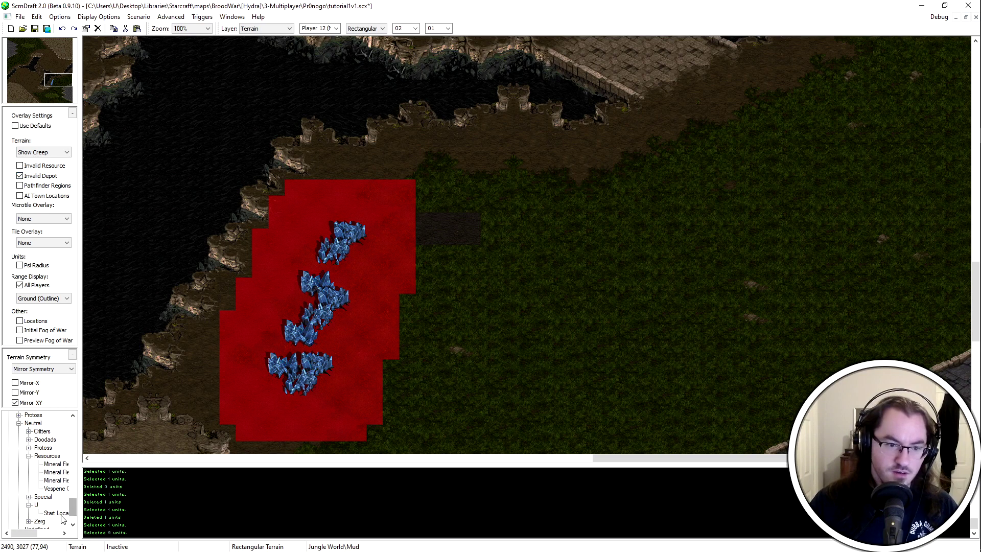
{"action": "scroll", "coordinate": [511, 362], "scroll_direction": "down", "scroll_amount": 1}
{"action": "left_click", "coordinate": [433, 305]}
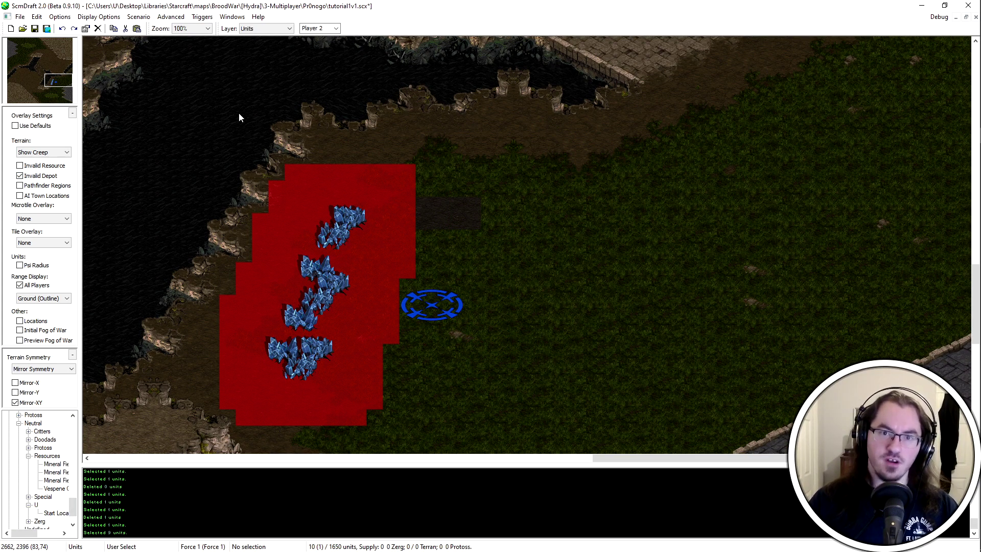
{"action": "left_click_drag", "start_coordinate": [511, 285], "coordinate": [375, 371]}
{"action": "left_click", "coordinate": [488, 329]}
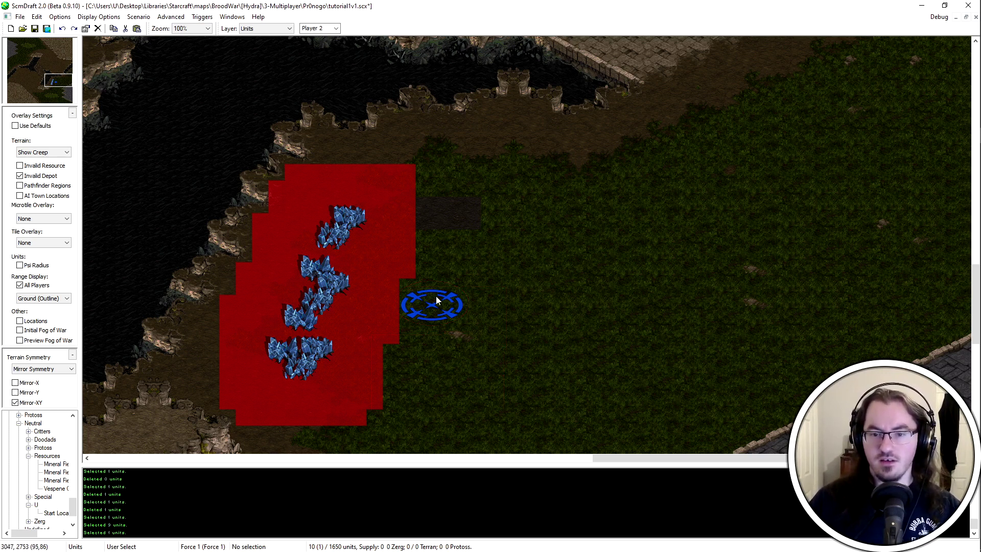
Place a Vespene Geyser on the mud patch directly above the Player 2 Start Location
{"action": "scroll", "coordinate": [445, 291], "scroll_direction": "up", "scroll_amount": 1}
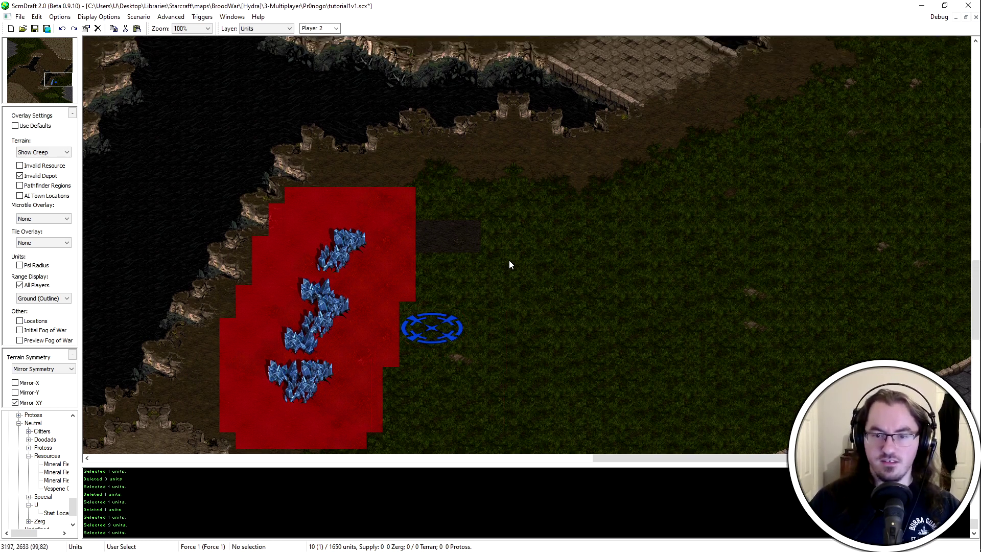
{"action": "left_click", "coordinate": [57, 489]}
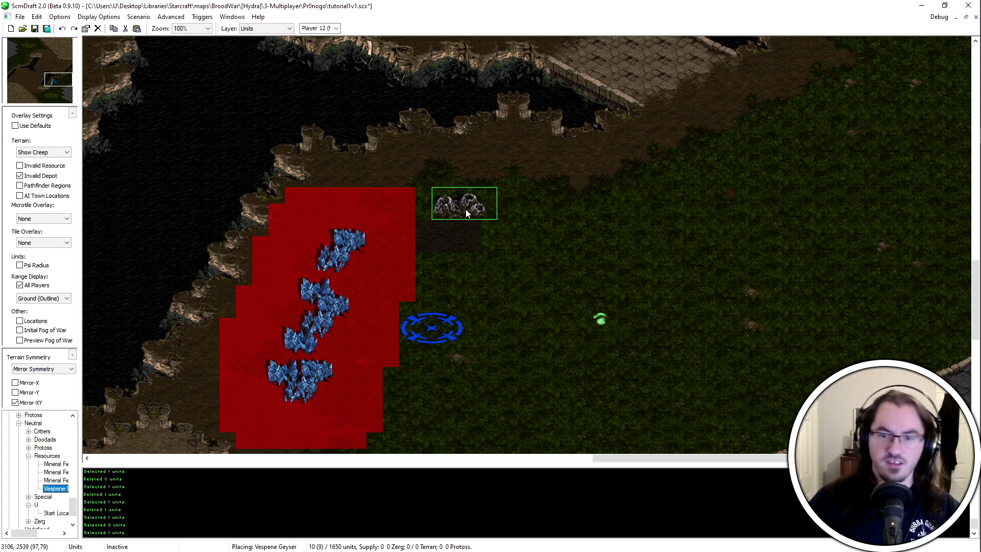
{"action": "left_click", "coordinate": [450, 250]}
{"action": "scroll", "coordinate": [556, 382], "scroll_direction": "down", "scroll_amount": 1}
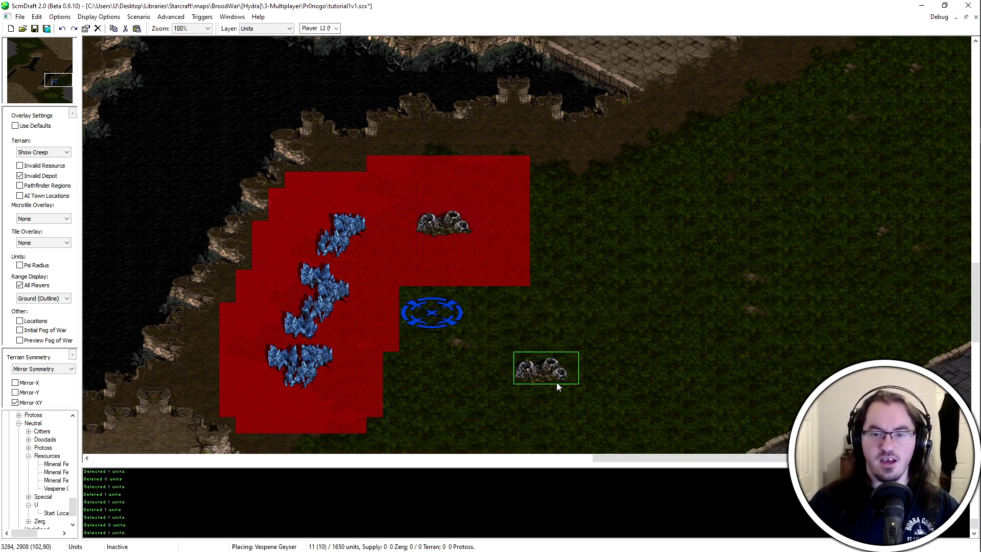
{"action": "right_click", "coordinate": [548, 379]}
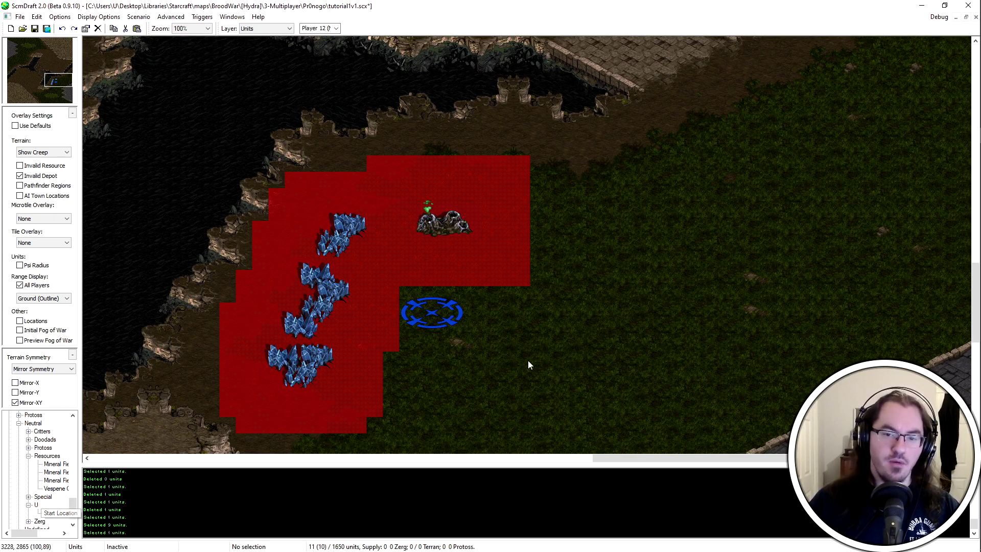
Paint a Mud patch under the Player 2 Start Location on the terrain layer and check its mirrored counterpart in the opposite base
{"action": "key", "text": "t"}
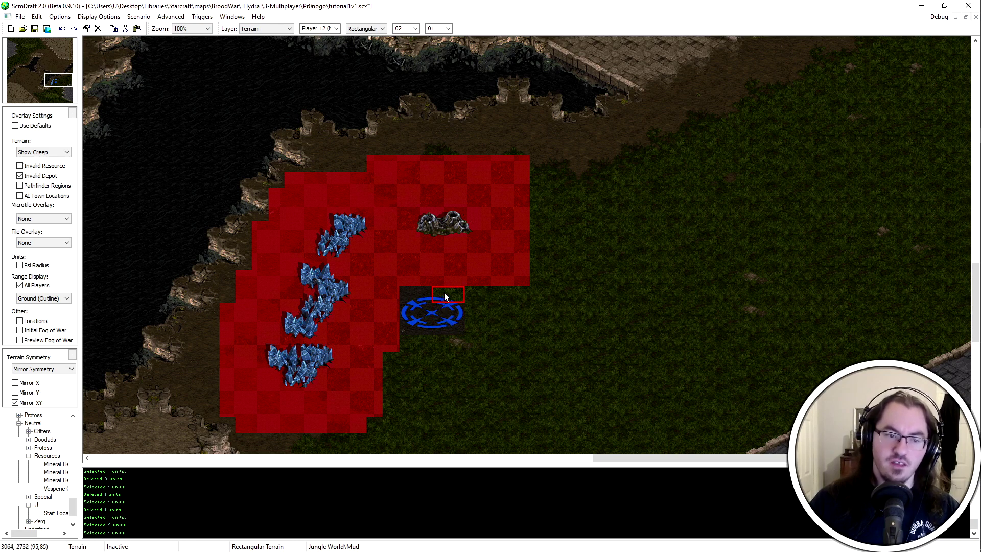
{"action": "scroll", "coordinate": [543, 329], "scroll_direction": "down", "scroll_amount": 2}
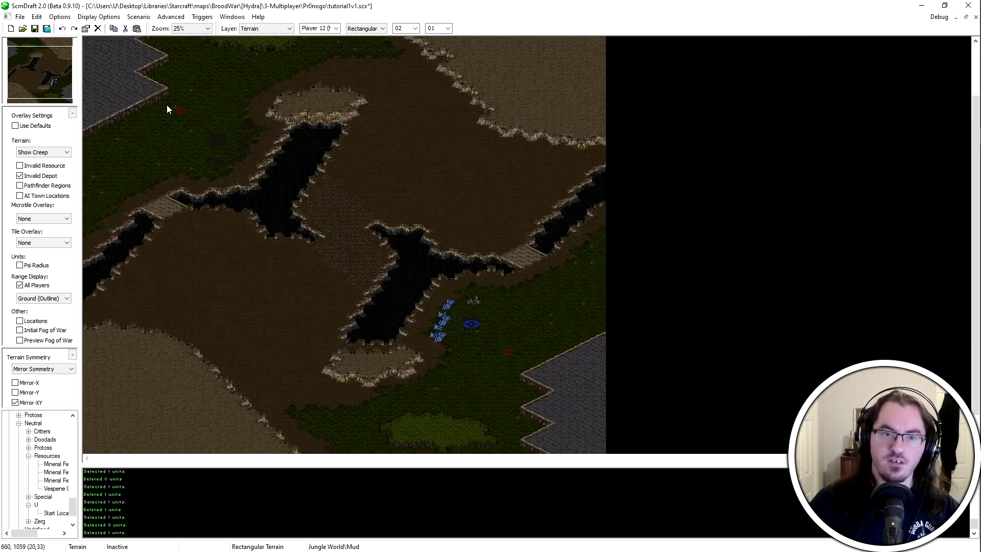
{"action": "scroll", "coordinate": [212, 143], "scroll_direction": "up", "scroll_amount": 2}
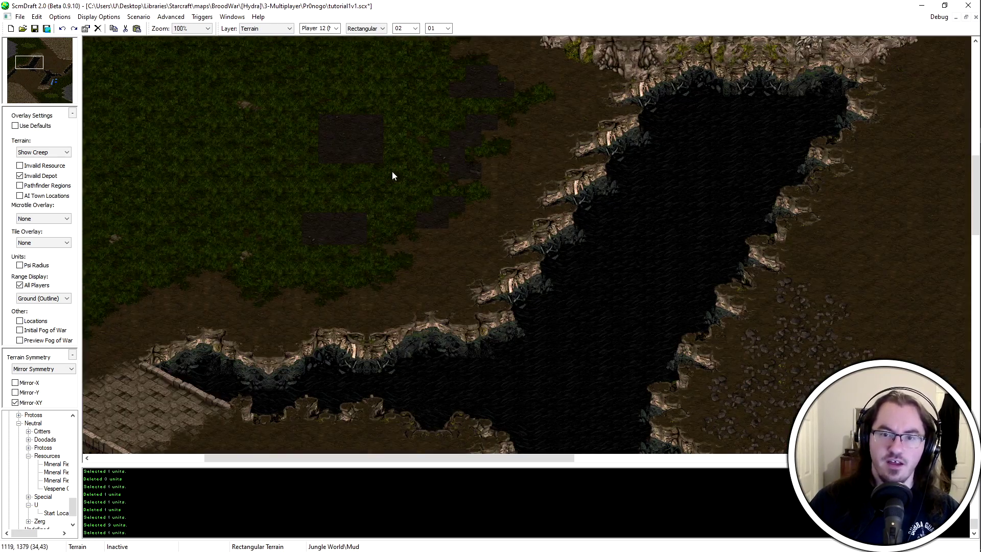
Copy the nine mineral fields and the geyser on the units layer and paste them into the opposite base near its mud patches
{"action": "scroll", "coordinate": [391, 176], "scroll_direction": "down", "scroll_amount": 3}
{"action": "key", "text": "u"}
{"action": "scroll", "coordinate": [618, 362], "scroll_direction": "up", "scroll_amount": 3}
{"action": "left_click", "coordinate": [680, 254]}
{"action": "left_click_drag", "start_coordinate": [611, 241], "coordinate": [519, 404], "text": "shift"}
{"action": "key", "text": "ctrl+c"}
{"action": "scroll", "coordinate": [585, 349], "scroll_direction": "down", "scroll_amount": 2}
{"action": "key", "text": "ctrl+v"}
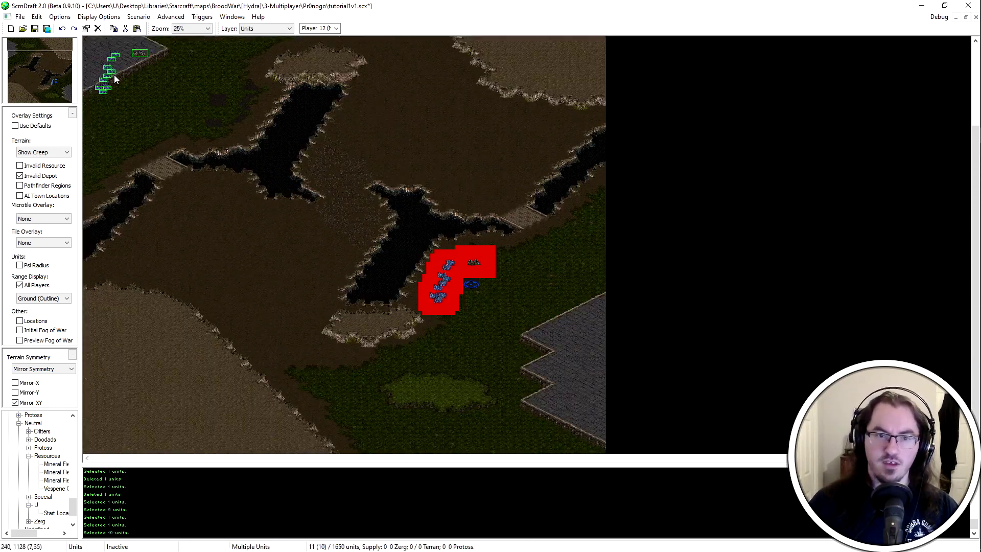
{"action": "scroll", "coordinate": [307, 200], "scroll_direction": "up", "scroll_amount": 3}
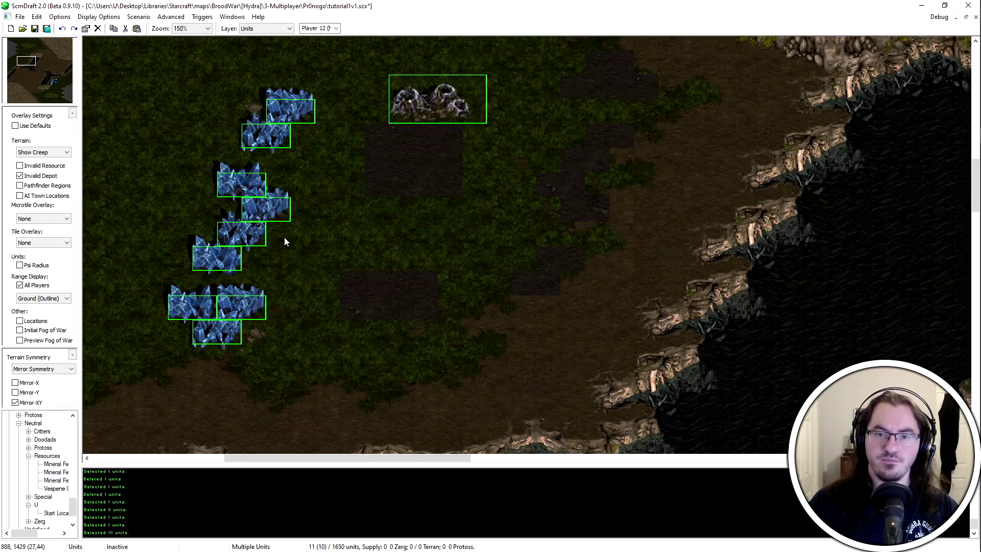
{"action": "left_click", "coordinate": [284, 239]}
{"action": "scroll", "coordinate": [285, 239], "scroll_direction": "down", "scroll_amount": 1}
{"action": "key", "text": "Escape"}
Restore the default overlay settings and move the pasted geyser onto the lower mud patch
{"action": "middle_click_drag", "start_coordinate": [422, 107], "coordinate": [389, 147]}
{"action": "left_click", "coordinate": [369, 189]}
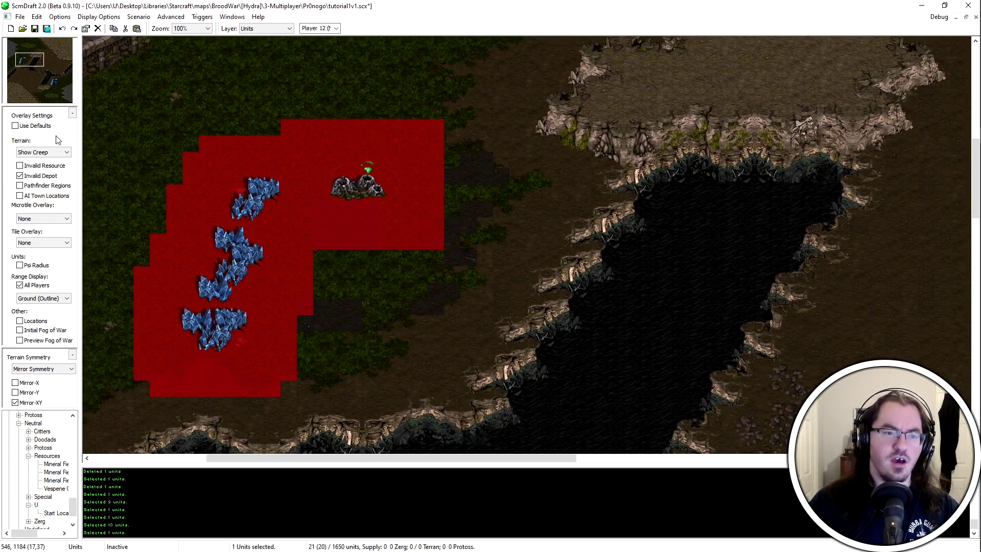
{"action": "left_click", "coordinate": [38, 126]}
{"action": "key", "text": "ctrl+x"}
{"action": "key", "text": "ctrl+v"}
{"action": "left_click", "coordinate": [333, 316]}
{"action": "key", "text": "Escape"}
Move the pasted top pair and middle four mineral fields to the cliff side of the base, with the pair below the four
{"action": "left_click", "coordinate": [284, 200]}
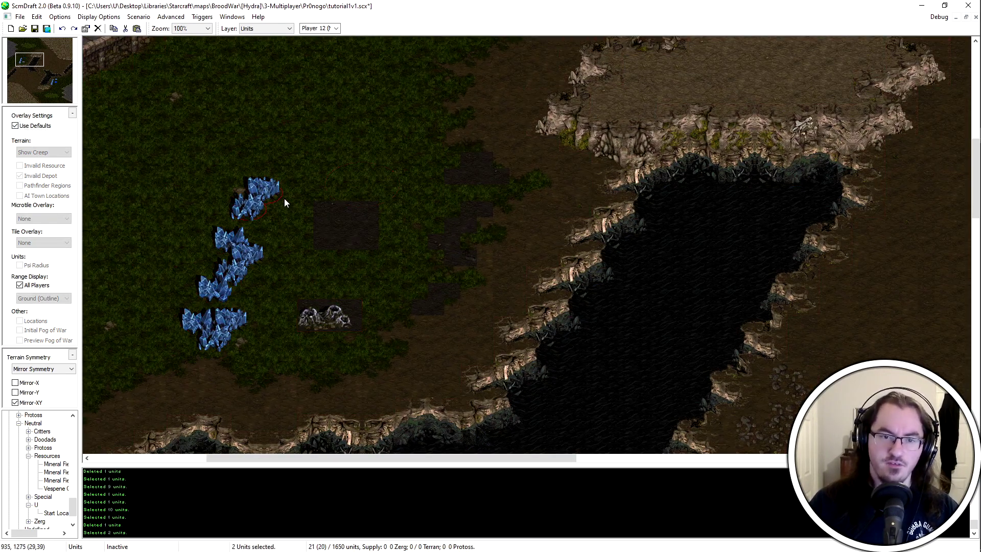
{"action": "key", "text": "ctrl+x"}
{"action": "key", "text": "ctrl+v"}
{"action": "left_click", "coordinate": [436, 310]}
{"action": "left_click_drag", "start_coordinate": [266, 214], "coordinate": [189, 291]}
{"action": "key", "text": "ctrl+x"}
{"action": "key", "text": "ctrl+v"}
{"action": "left_click", "coordinate": [473, 237]}
Move the highest of the middle four mineral fields further up and the lowest one down toward the bottom pair
{"action": "left_click", "coordinate": [460, 193]}
{"action": "key", "text": "ctrl+x"}
{"action": "key", "text": "ctrl+v"}
{"action": "left_click", "coordinate": [472, 189]}
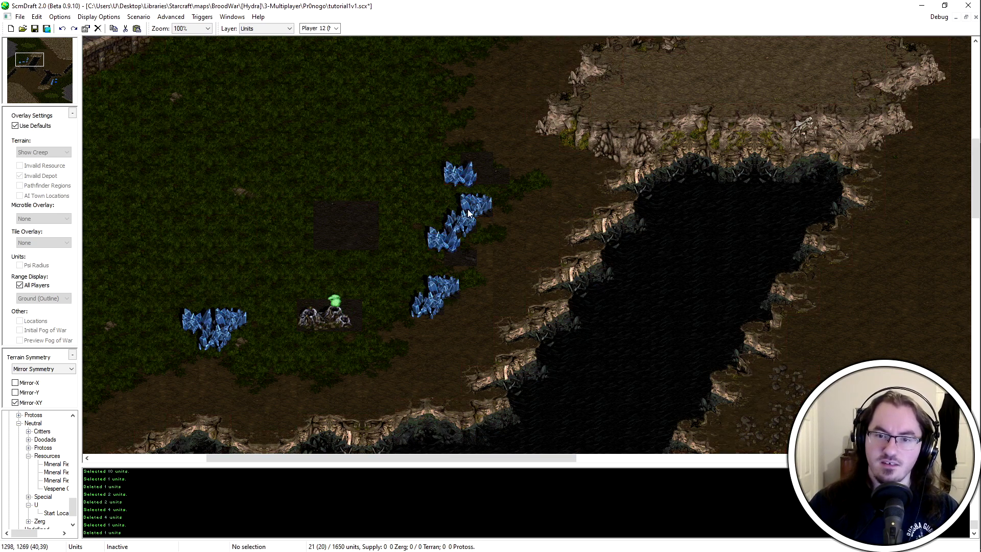
{"action": "left_click", "coordinate": [456, 248]}
{"action": "key", "text": "ctrl+x"}
{"action": "key", "text": "ctrl+v"}
{"action": "left_click", "coordinate": [465, 265]}
Reposition the other middle mineral fields and bring the separated top one down, forming a zigzag of four
{"action": "left_click", "coordinate": [464, 229]}
{"action": "key", "text": "ctrl+x"}
{"action": "key", "text": "ctrl+v"}
{"action": "left_click", "coordinate": [450, 245]}
{"action": "left_click", "coordinate": [464, 217]}
{"action": "key", "text": "ctrl+x"}
{"action": "key", "text": "ctrl+v"}
{"action": "left_click", "coordinate": [467, 223]}
{"action": "left_click", "coordinate": [460, 255]}
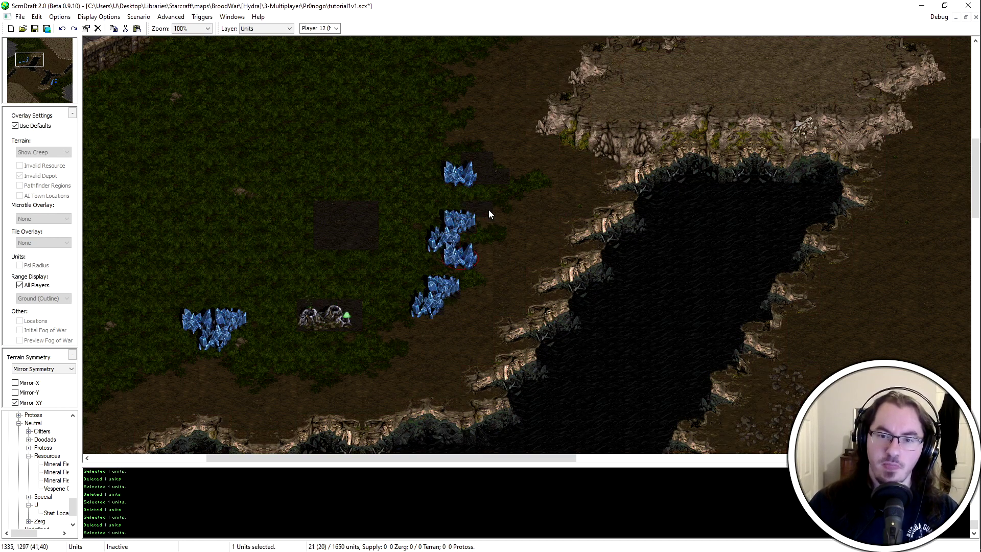
{"action": "left_click", "coordinate": [460, 174]}
{"action": "key", "text": "ctrl+x"}
{"action": "key", "text": "ctrl+v"}
{"action": "left_click", "coordinate": [476, 207]}
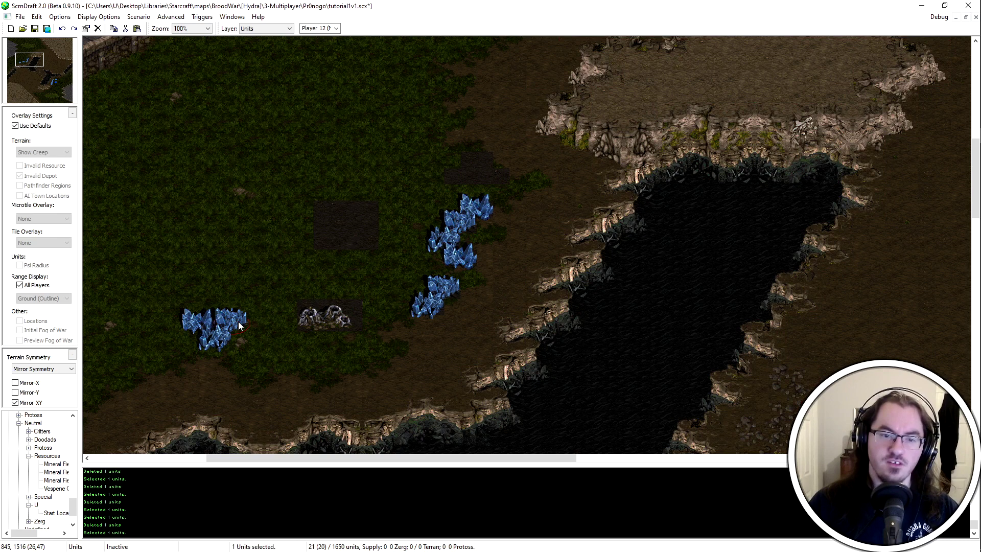
Move the three remaining mineral fields one by one to the upper end of the cliff-side line, forming a cluster of three
{"action": "key", "text": "ctrl+x"}
{"action": "key", "text": "ctrl+v"}
{"action": "left_click", "coordinate": [495, 185]}
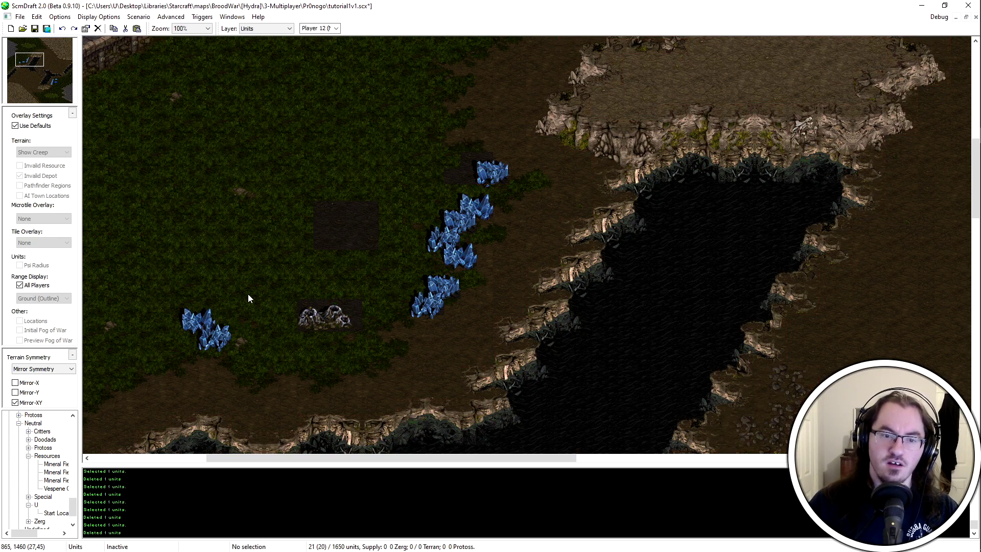
{"action": "left_click", "coordinate": [216, 355]}
{"action": "key", "text": "ctrl+x"}
{"action": "key", "text": "ctrl+v"}
{"action": "left_click", "coordinate": [466, 195]}
{"action": "left_click", "coordinate": [492, 176]}
{"action": "key", "text": "ctrl+x"}
{"action": "key", "text": "ctrl+v"}
{"action": "left_click", "coordinate": [475, 153]}
{"action": "left_click", "coordinate": [482, 207]}
{"action": "key", "text": "Delete"}
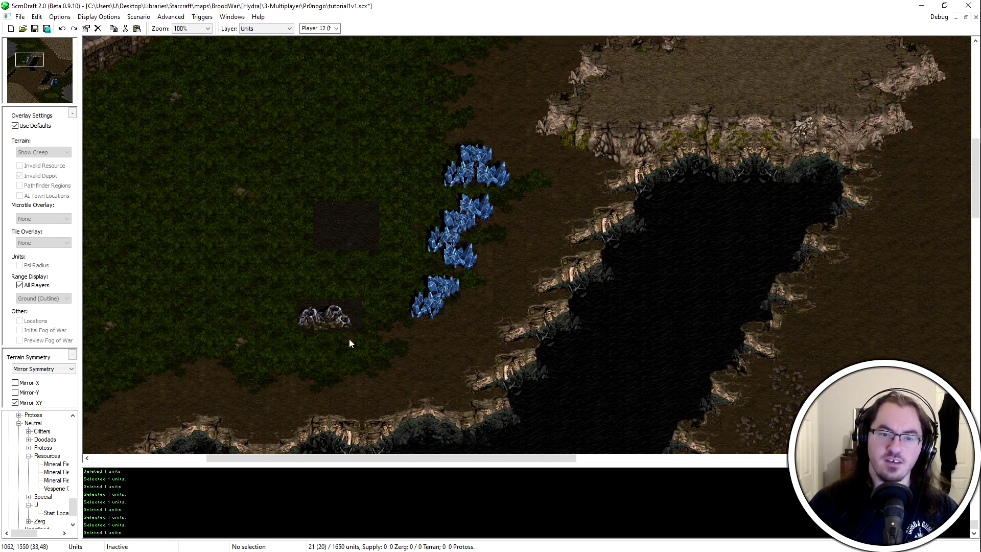
Place a Player 1 Start Location on the larger mud patch beside the mirrored mineral line
{"action": "scroll", "coordinate": [350, 342], "scroll_direction": "down", "scroll_amount": 1, "text": "ctrl"}
{"action": "scroll", "coordinate": [329, 323], "scroll_direction": "up", "scroll_amount": 1, "text": "ctrl"}
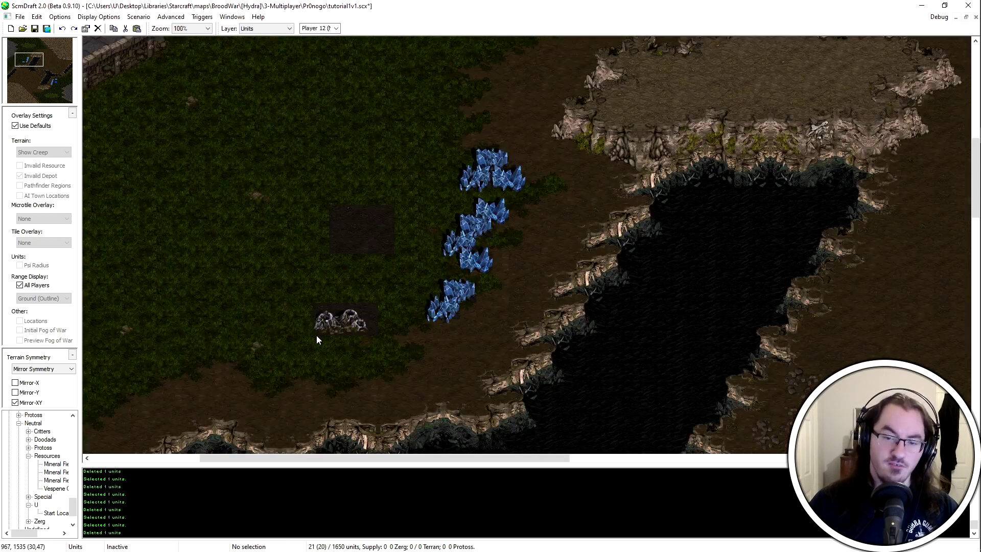
{"action": "left_click", "coordinate": [56, 514]}
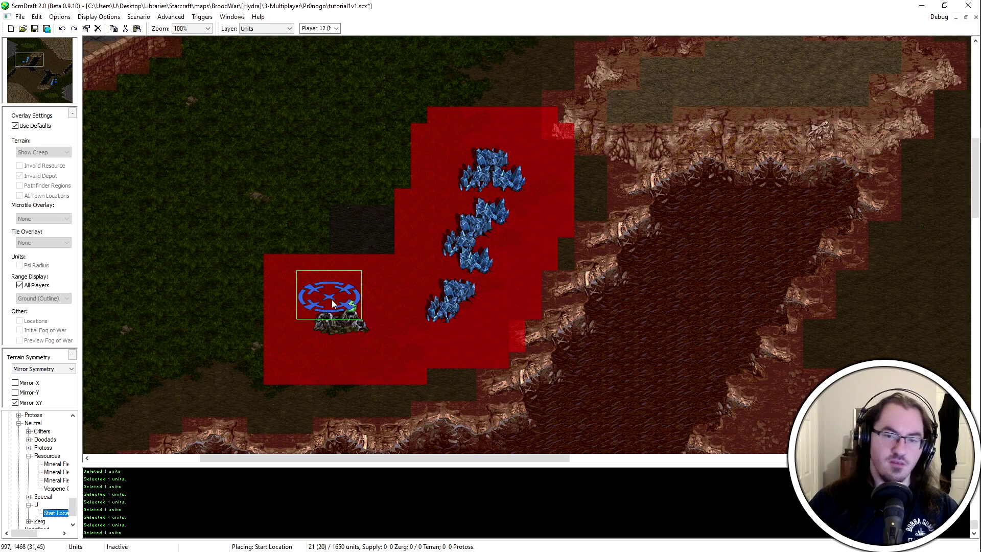
{"action": "left_click", "coordinate": [361, 231]}
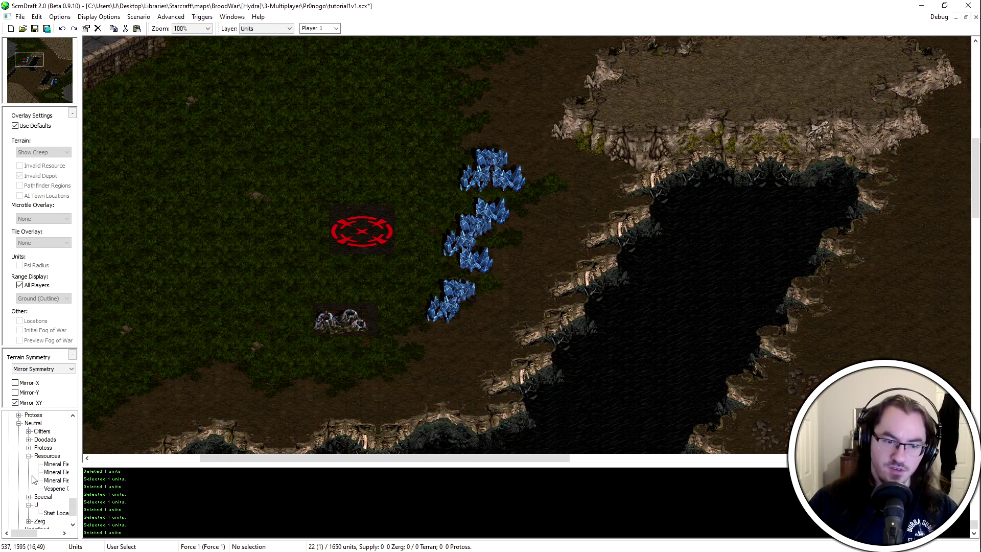
Turn off the default overlay settings, the range display for all players and the Invalid Depot overlay
{"action": "scroll", "coordinate": [291, 262], "scroll_direction": "up", "scroll_amount": 2}
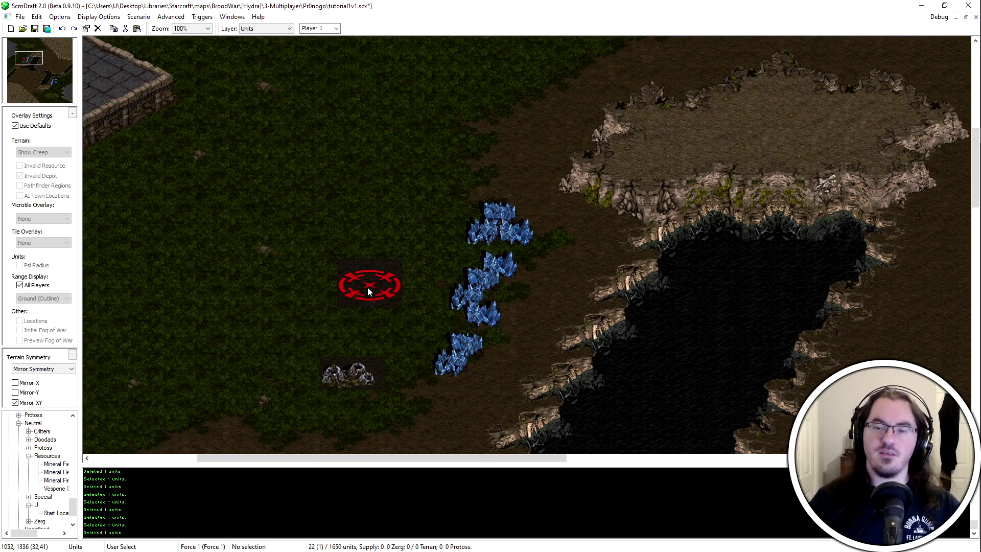
{"action": "middle_click_drag", "start_coordinate": [381, 264], "coordinate": [351, 234]}
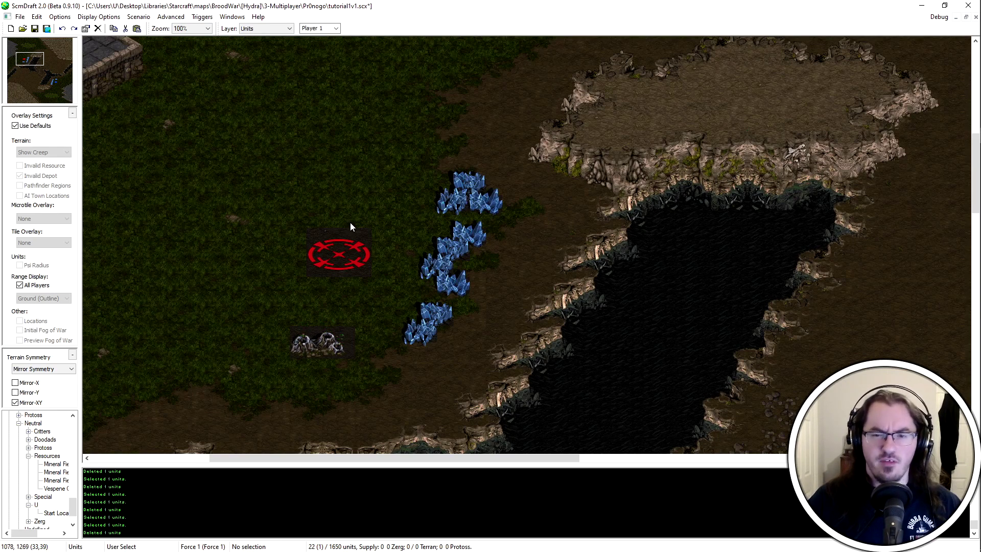
{"action": "left_click", "coordinate": [31, 126]}
{"action": "left_click", "coordinate": [31, 126]}
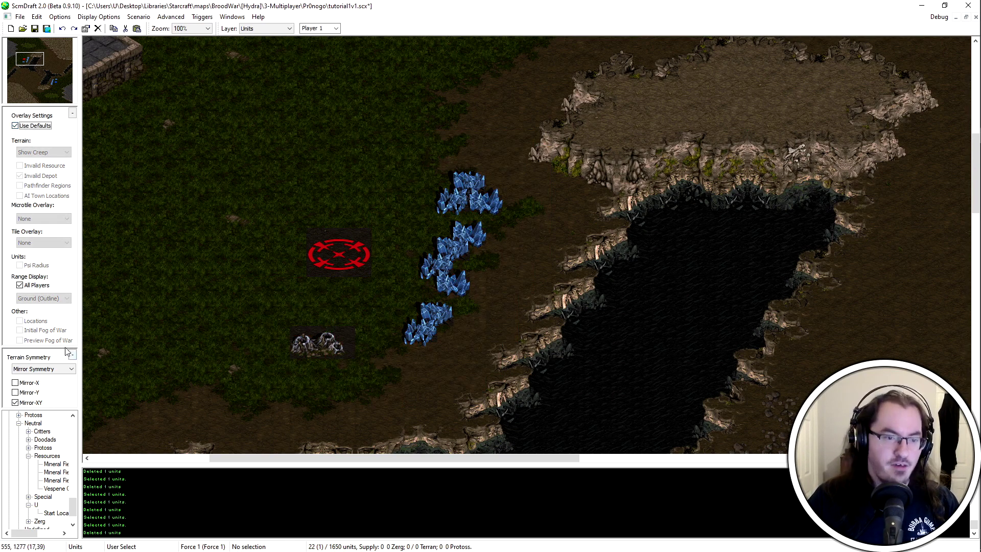
{"action": "key", "text": "Down"}
{"action": "key", "text": "Left"}
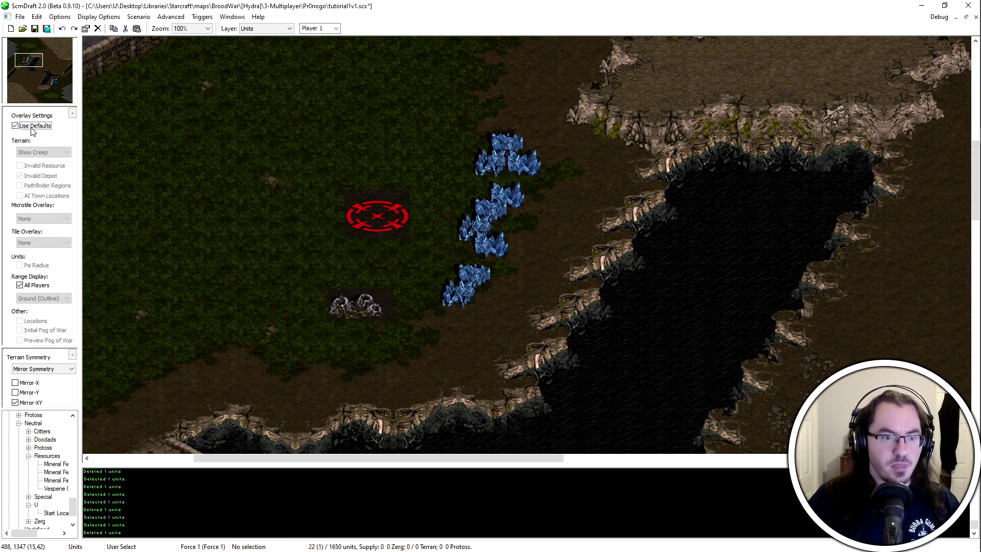
{"action": "left_click", "coordinate": [31, 127]}
{"action": "left_click", "coordinate": [29, 287]}
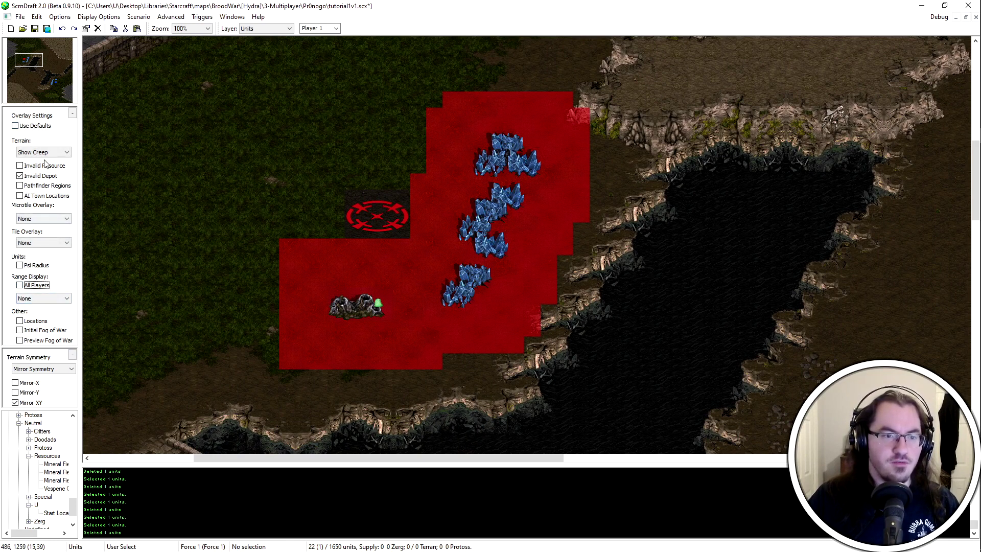
{"action": "left_click", "coordinate": [45, 177]}
Nudge the geyser in the Player 2 base slightly left so it lines up above the Start Location
{"action": "key", "text": "Up"}
{"action": "key", "text": "Right"}
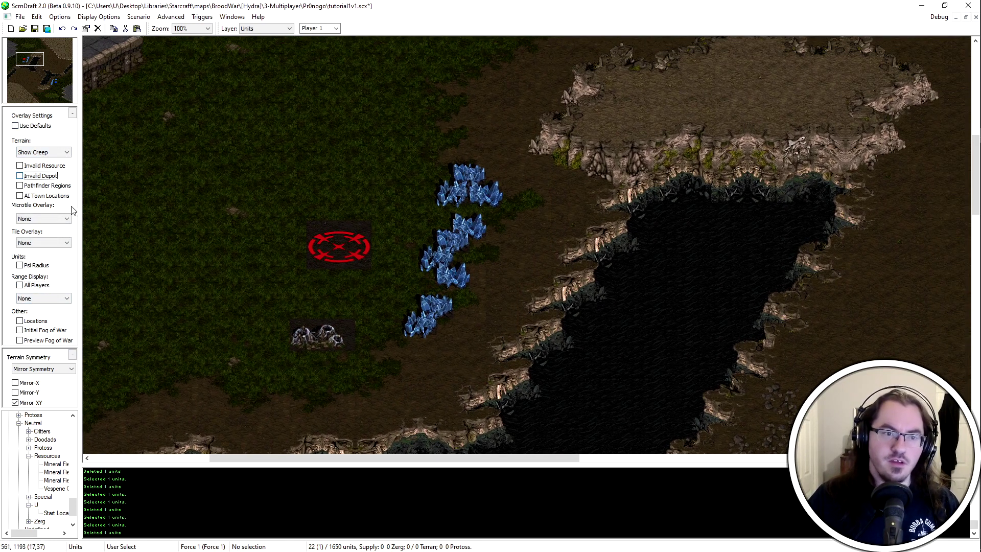
{"action": "key", "text": "Down"}
{"action": "key", "text": "Right"}
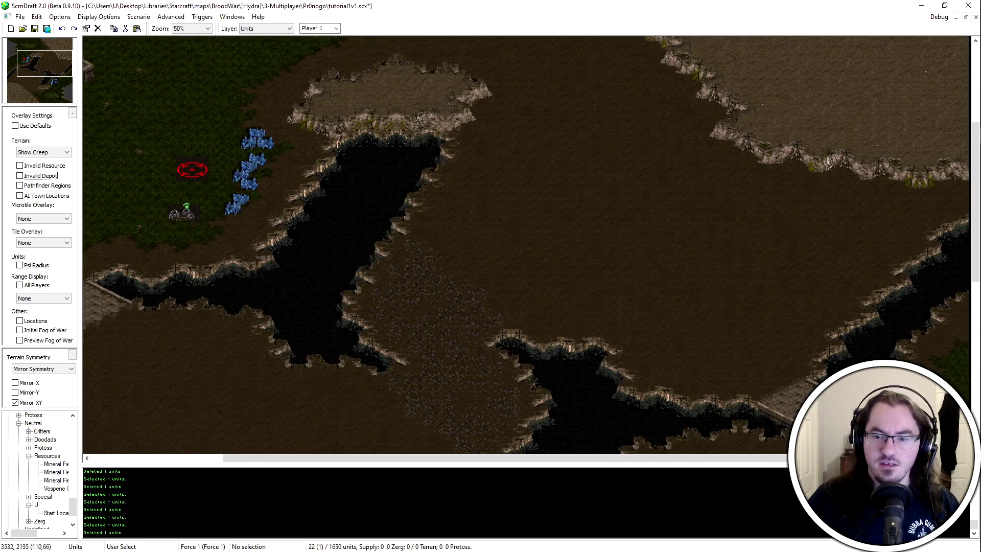
{"action": "key", "text": "Down"}
{"action": "key", "text": "Right"}
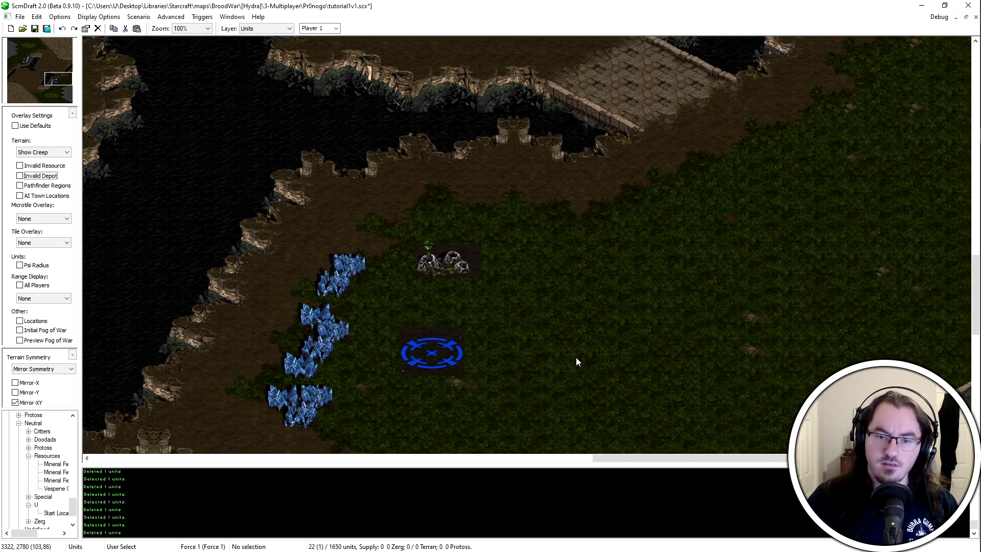
{"action": "left_click_drag", "start_coordinate": [489, 278], "coordinate": [403, 293]}
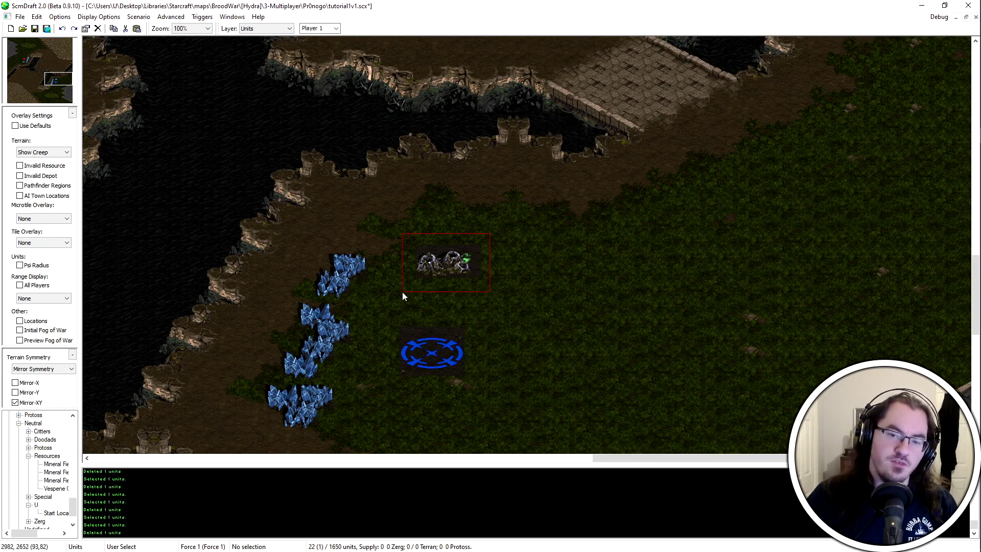
{"action": "key", "text": "Left"}
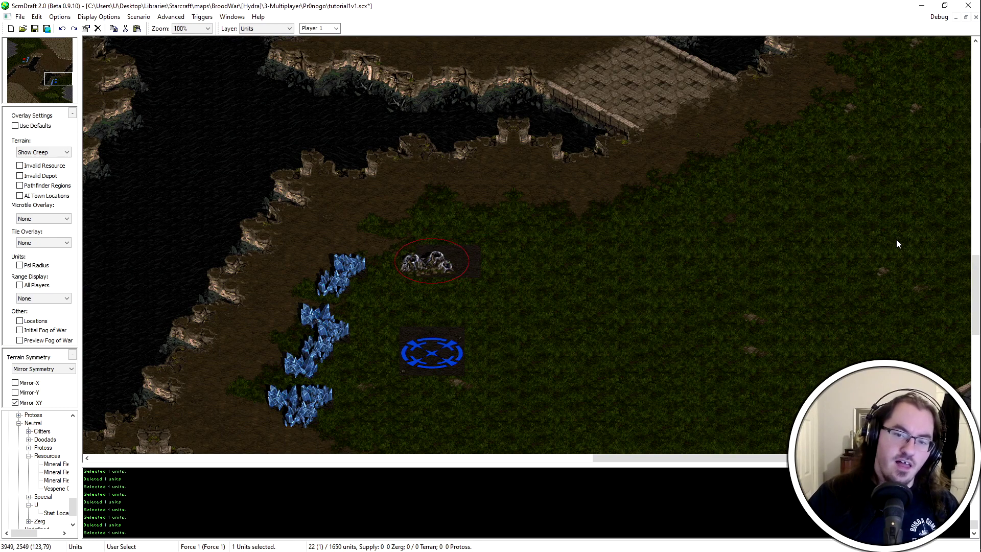
{"action": "left_click", "coordinate": [383, 388]}
Nudge the geyser in the Player 1 base slightly right so it lines up below the Start Location
{"action": "scroll", "coordinate": [535, 370], "scroll_direction": "down", "scroll_amount": 1, "text": "ctrl"}
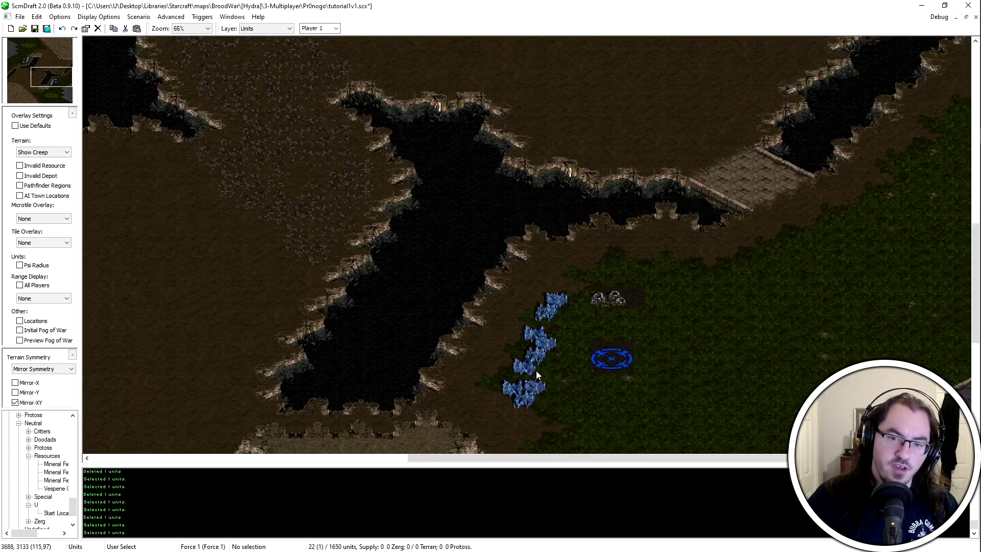
{"action": "middle_click_drag", "start_coordinate": [535, 370], "coordinate": [294, 136]}
{"action": "left_click", "coordinate": [293, 136]}
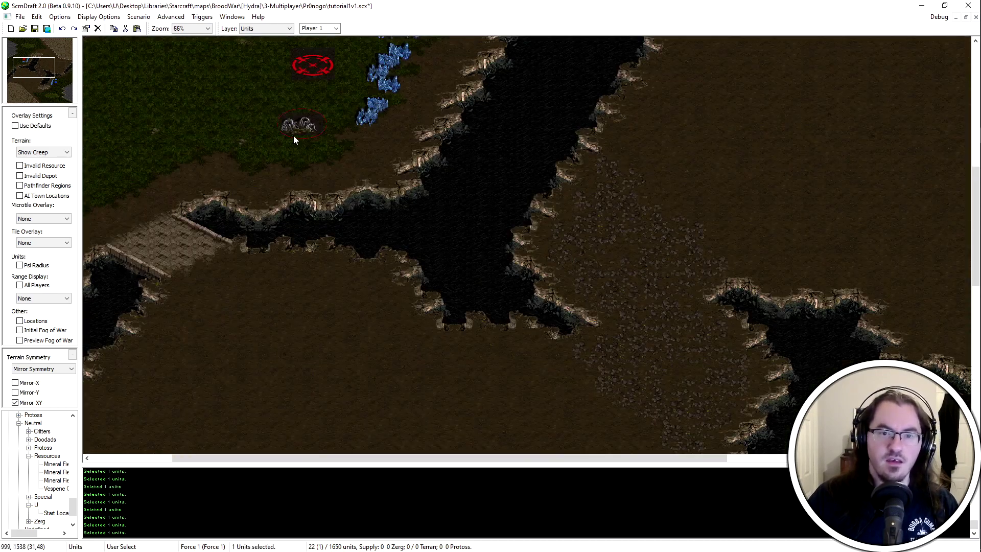
{"action": "scroll", "coordinate": [335, 130], "scroll_direction": "up", "scroll_amount": 1, "text": "ctrl"}
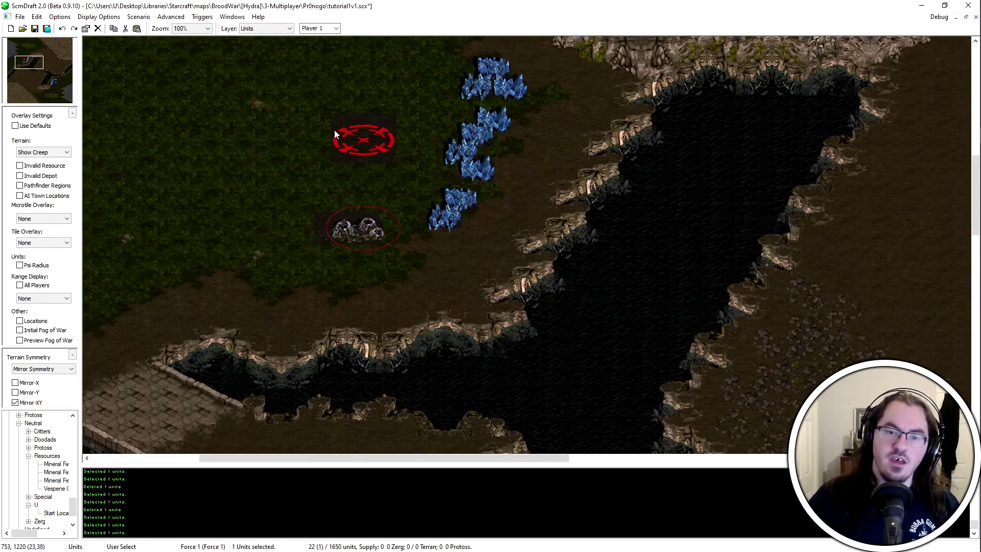
{"action": "left_click", "coordinate": [229, 210]}
{"action": "middle_click_drag", "start_coordinate": [401, 135], "coordinate": [425, 204]}
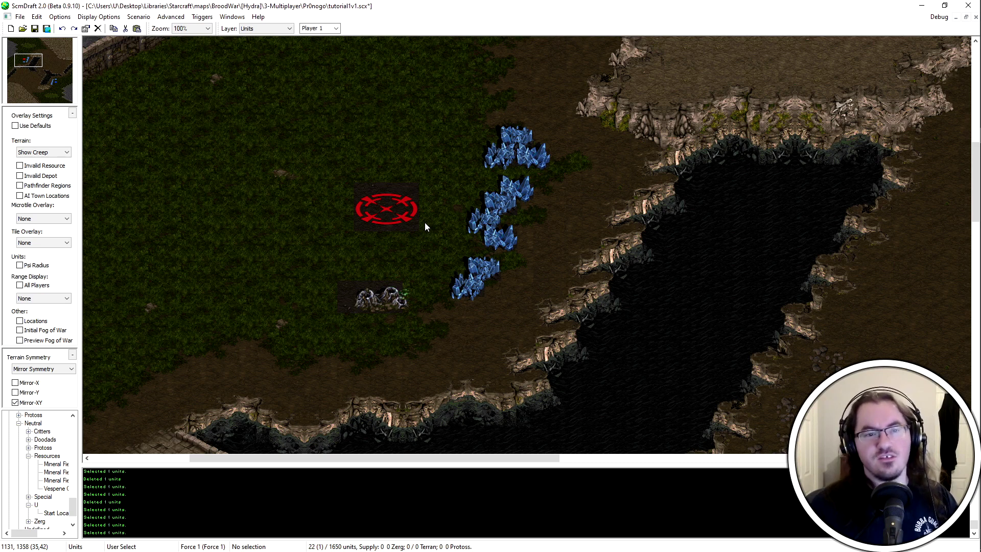
Restore the default overlay settings, paste geyser copies above and left of the Player 1 Start Location, and select both copies
{"action": "left_click", "coordinate": [381, 296]}
{"action": "key", "text": "ctrl+c"}
{"action": "key", "text": "ctrl+v"}
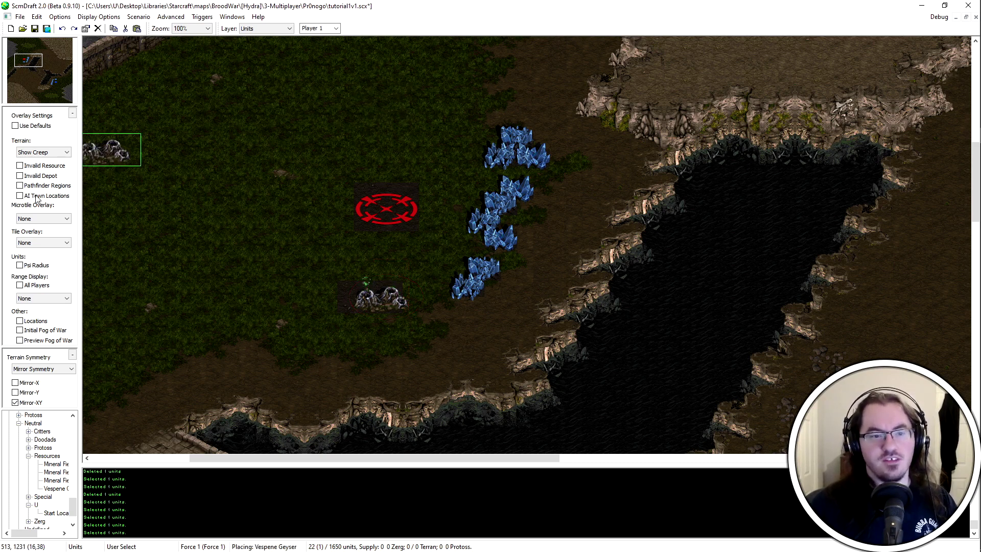
{"action": "left_click", "coordinate": [15, 125]}
{"action": "left_click", "coordinate": [397, 123]}
{"action": "left_click", "coordinate": [281, 225]}
{"action": "key", "text": "Escape"}
{"action": "left_click", "coordinate": [389, 116]}
{"action": "left_click", "coordinate": [269, 218], "text": "shift"}
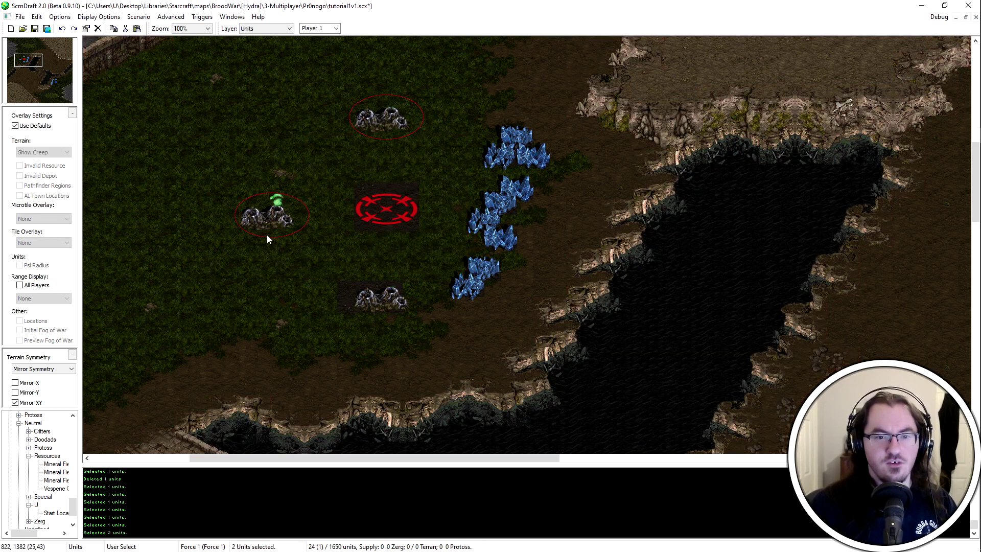
Cancel pasting another geyser beside the Player 1 base's mineral fields and undo the two pasted geyser copies
{"action": "left_click_drag", "start_coordinate": [412, 280], "coordinate": [325, 377], "text": "shift"}
{"action": "key", "text": "ctrl+v"}
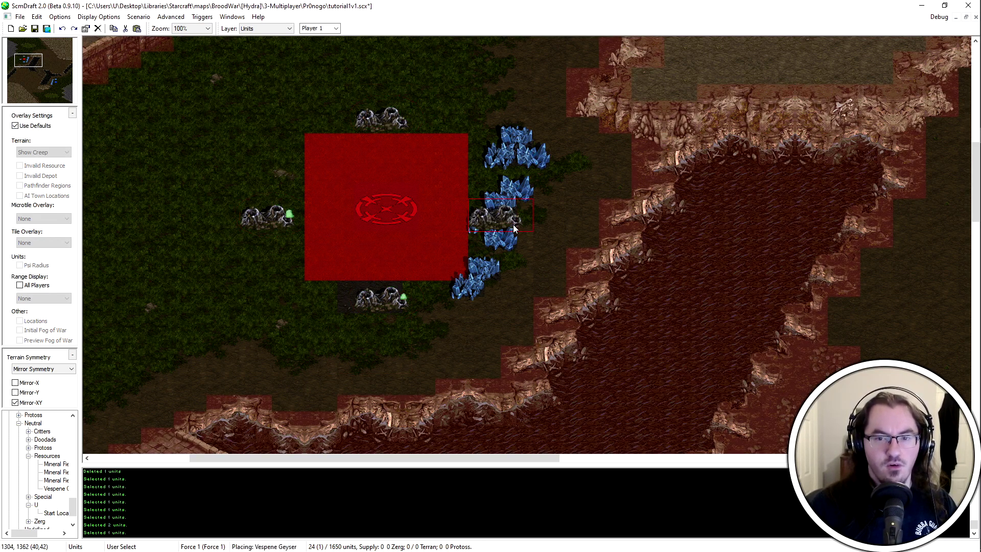
{"action": "key", "text": "Escape"}
{"action": "key", "text": "ctrl+z"}
{"action": "key", "text": "ctrl+z"}
Hide all units on the map and switch to the Terrain layer at the Player 2 base
{"action": "scroll", "coordinate": [207, 115], "scroll_direction": "down", "scroll_amount": 10}
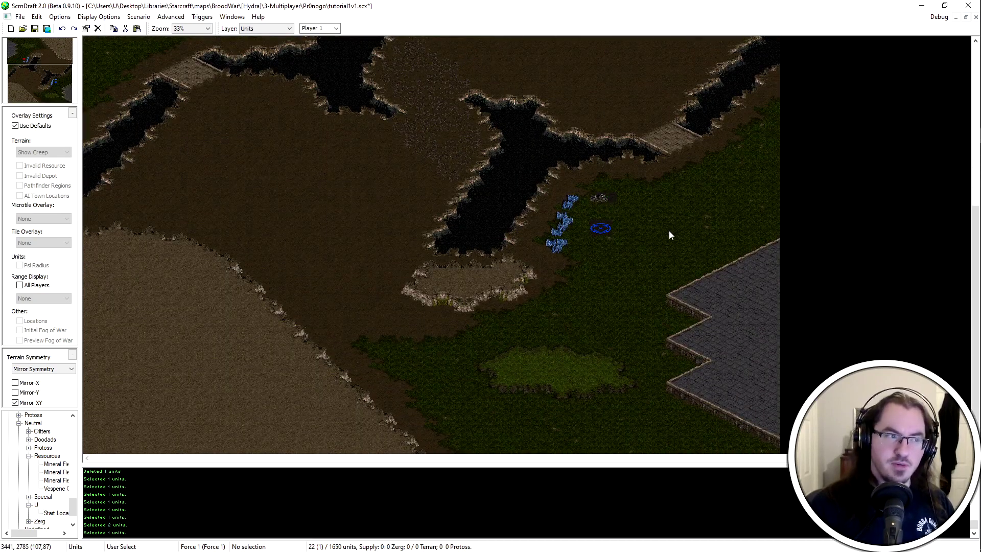
{"action": "scroll", "coordinate": [839, 84], "scroll_direction": "up", "scroll_amount": 6}
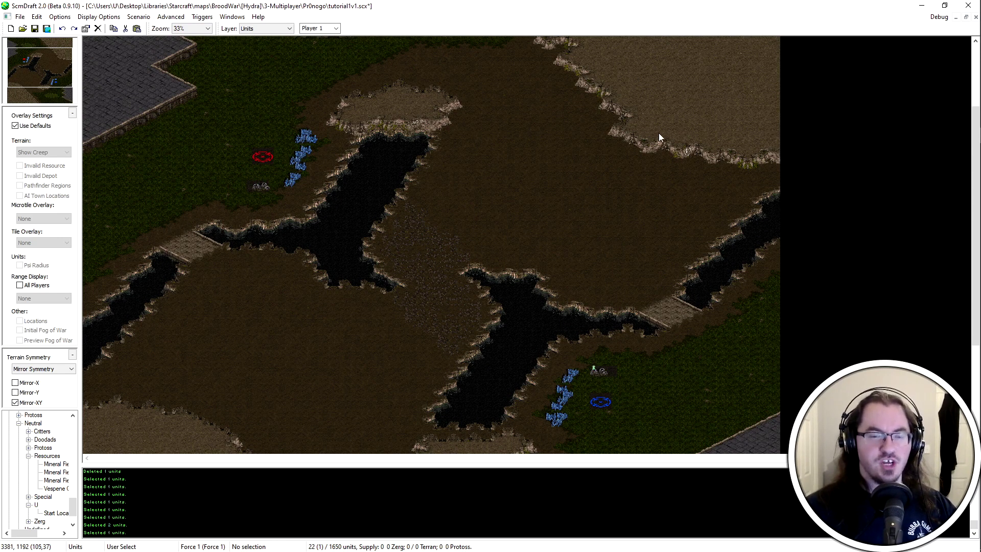
{"action": "scroll", "coordinate": [660, 131], "scroll_direction": "down", "scroll_amount": 2}
{"action": "scroll", "coordinate": [745, 408], "scroll_direction": "down", "scroll_amount": 2}
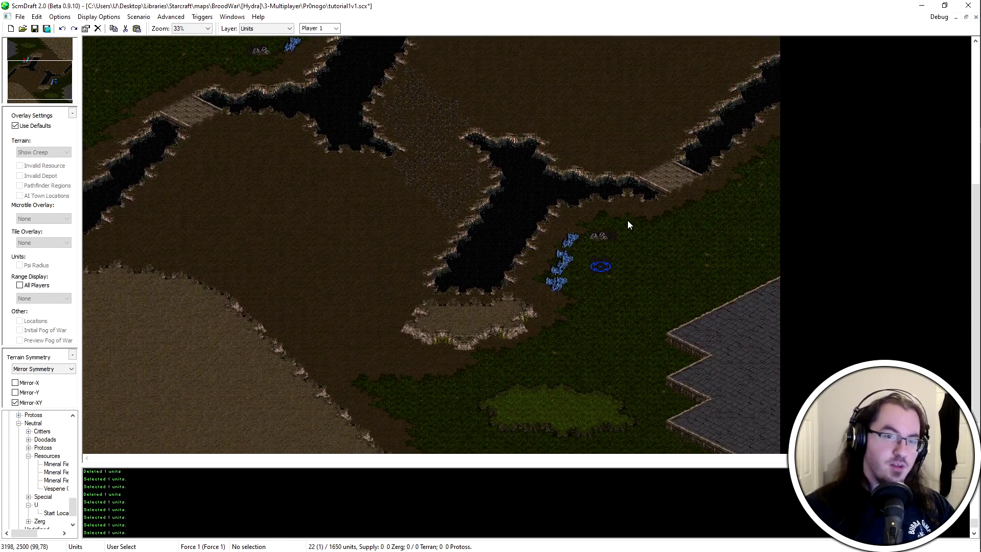
{"action": "scroll", "coordinate": [737, 271], "scroll_direction": "up", "scroll_amount": 3, "text": "ctrl"}
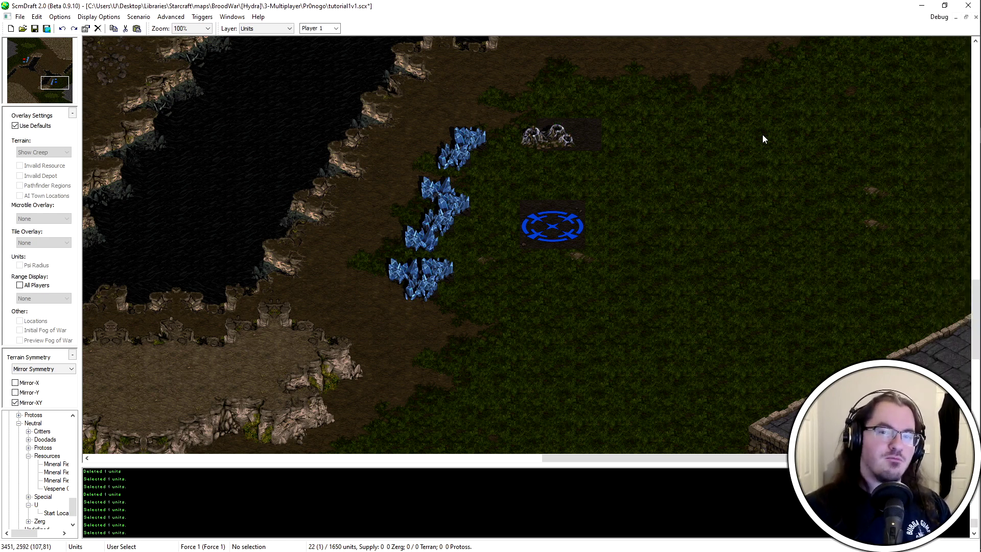
{"action": "middle_click_drag", "start_coordinate": [540, 175], "coordinate": [486, 231]}
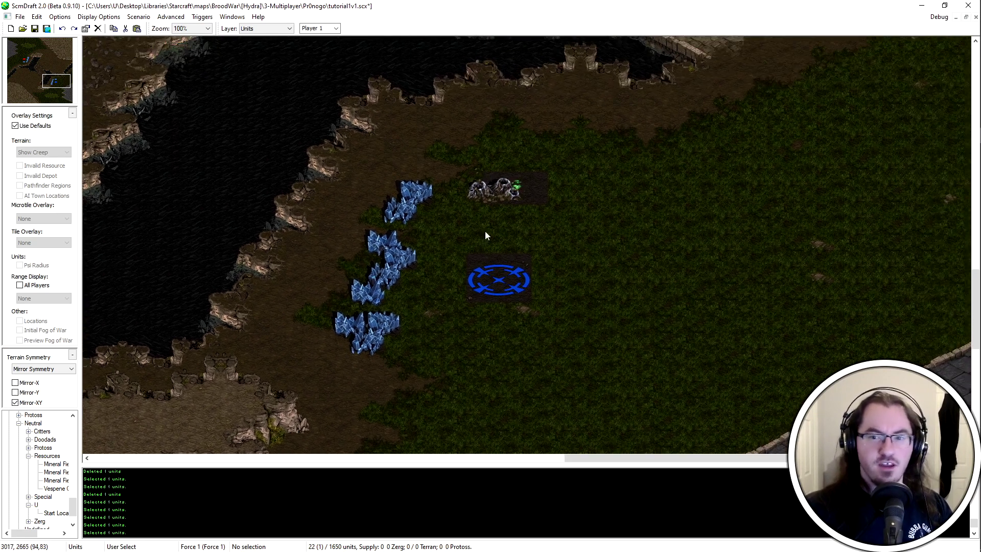
{"action": "left_click", "coordinate": [88, 18]}
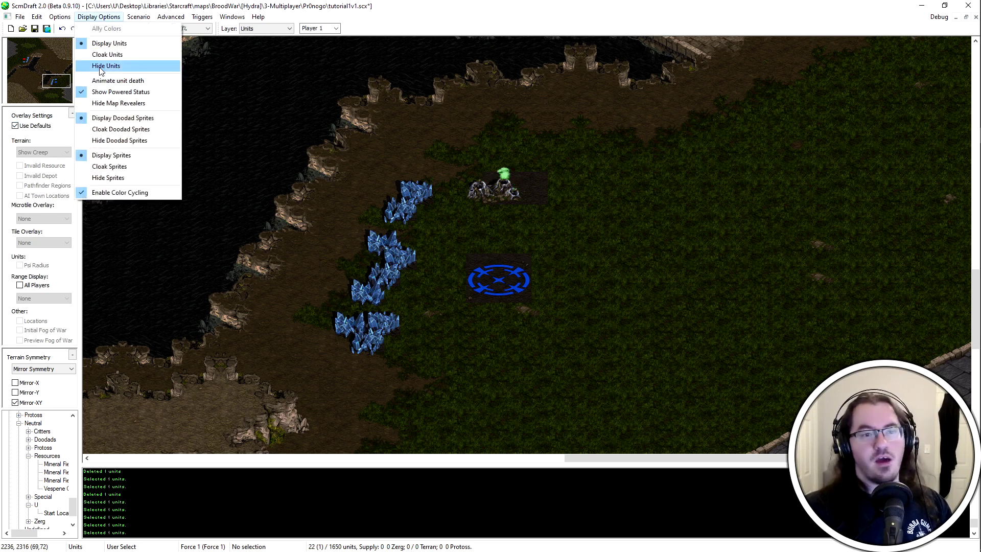
{"action": "left_click", "coordinate": [100, 68]}
{"action": "key", "text": "t"}
Repaint the dark patches under the Player 2 base's geyser and mineral fields with Jungle, and the adjoining edge with Dirt terrain
{"action": "scroll", "coordinate": [377, 27], "scroll_direction": "up", "scroll_amount": 1}
{"action": "left_click", "coordinate": [520, 282]}
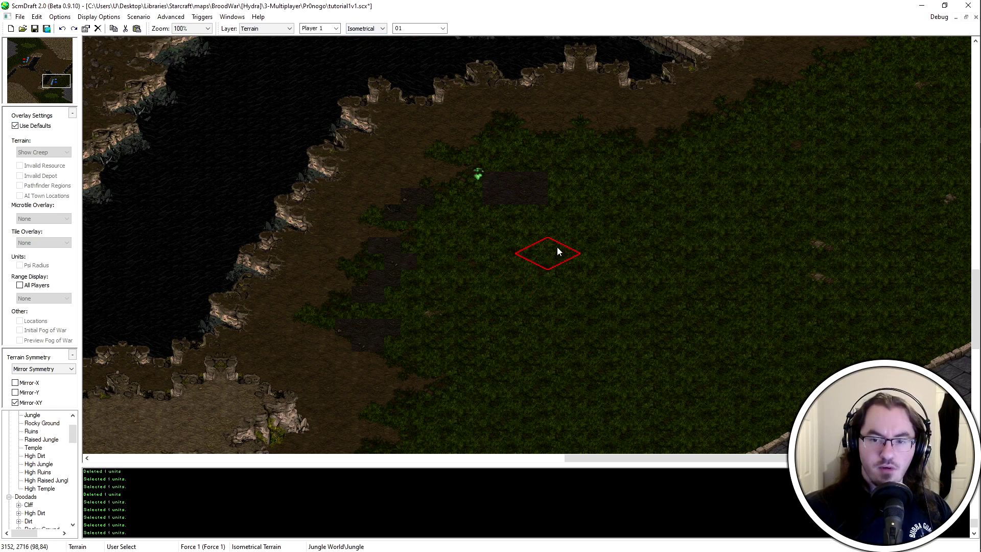
{"action": "left_click", "coordinate": [518, 198]}
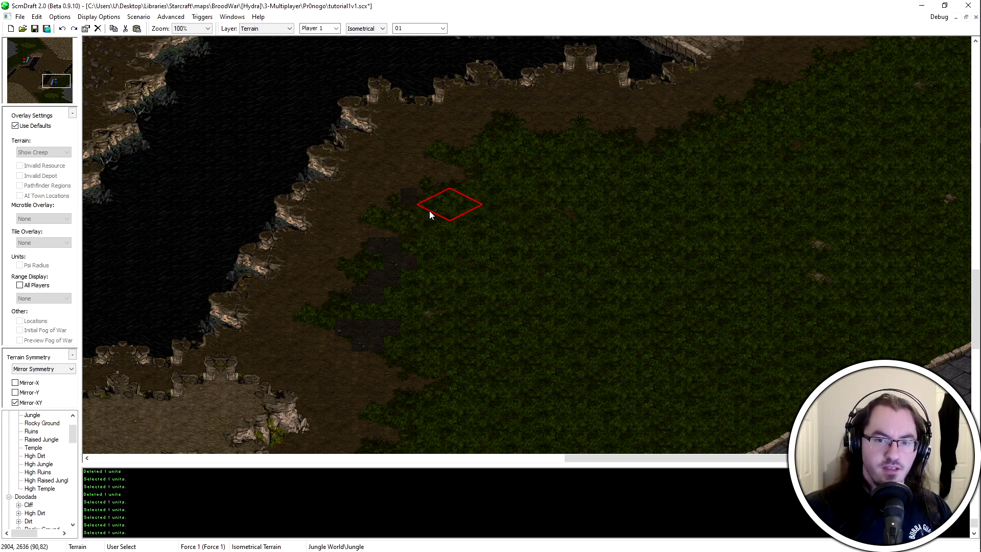
{"action": "scroll", "coordinate": [387, 152], "scroll_direction": "up", "scroll_amount": 2}
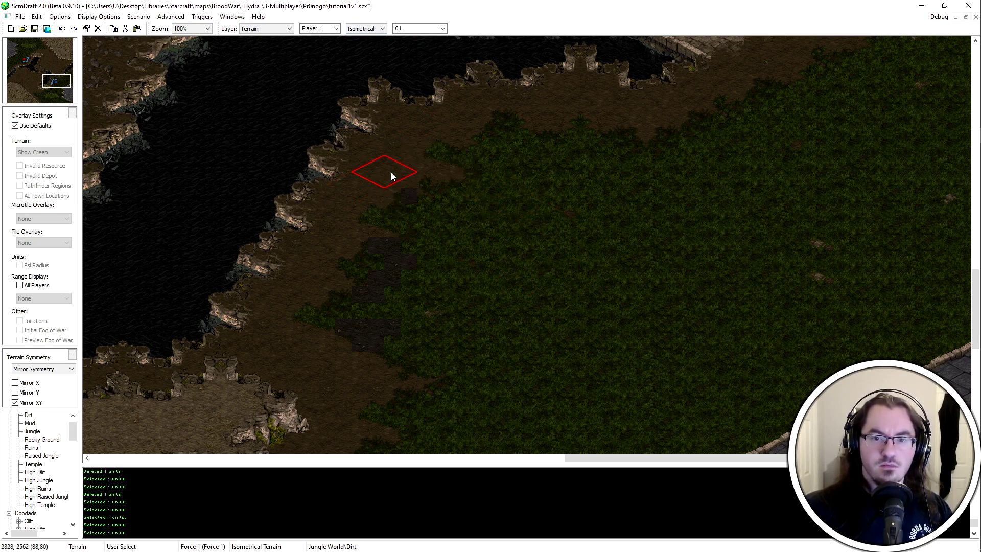
{"action": "mouse_move", "coordinate": [414, 254]}
{"action": "left_mouse_down"}
{"action": "mouse_move", "coordinate": [370, 328]}
{"action": "mouse_move", "coordinate": [399, 242]}
{"action": "left_mouse_up"}
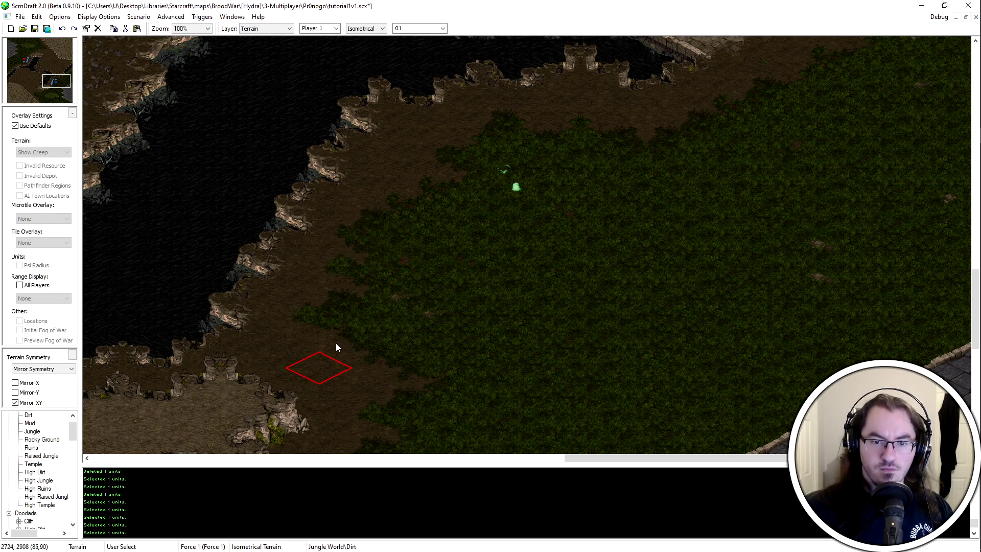
Display the units again and save the map
{"action": "scroll", "coordinate": [301, 241], "scroll_direction": "down", "scroll_amount": 1, "text": "ctrl"}
{"action": "middle_click_drag", "start_coordinate": [302, 239], "coordinate": [379, 268]}
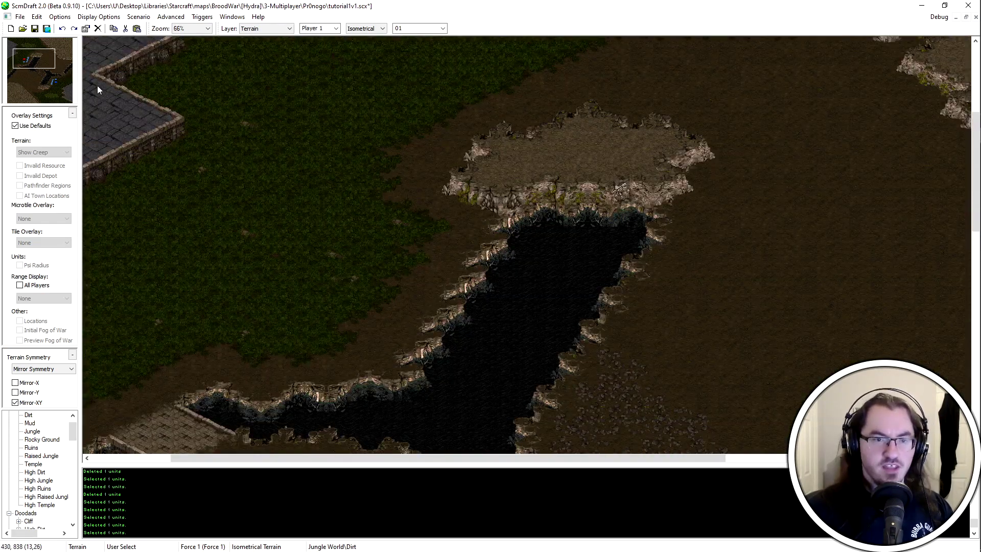
{"action": "left_click", "coordinate": [98, 16]}
{"action": "left_click", "coordinate": [120, 41]}
{"action": "middle_click_drag", "start_coordinate": [351, 248], "coordinate": [384, 217]}
{"action": "key", "text": "ctrl+s"}
Examine the layout of both bases and the terrain between them across the map
{"action": "scroll", "coordinate": [385, 217], "scroll_direction": "down", "scroll_amount": 3, "text": "ctrl"}
{"action": "scroll", "coordinate": [562, 308], "scroll_direction": "down", "scroll_amount": 2}
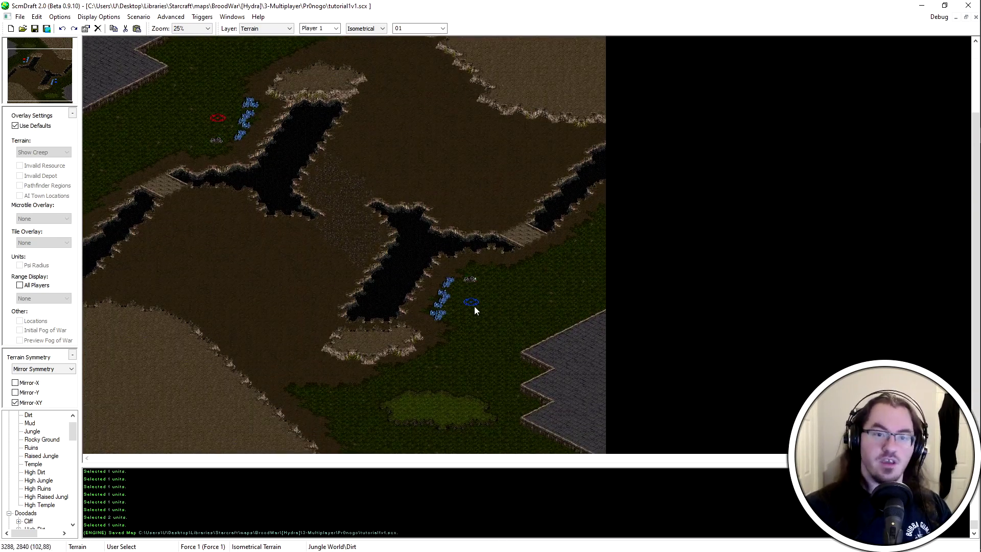
{"action": "scroll", "coordinate": [551, 335], "scroll_direction": "up", "scroll_amount": 4, "text": "ctrl"}
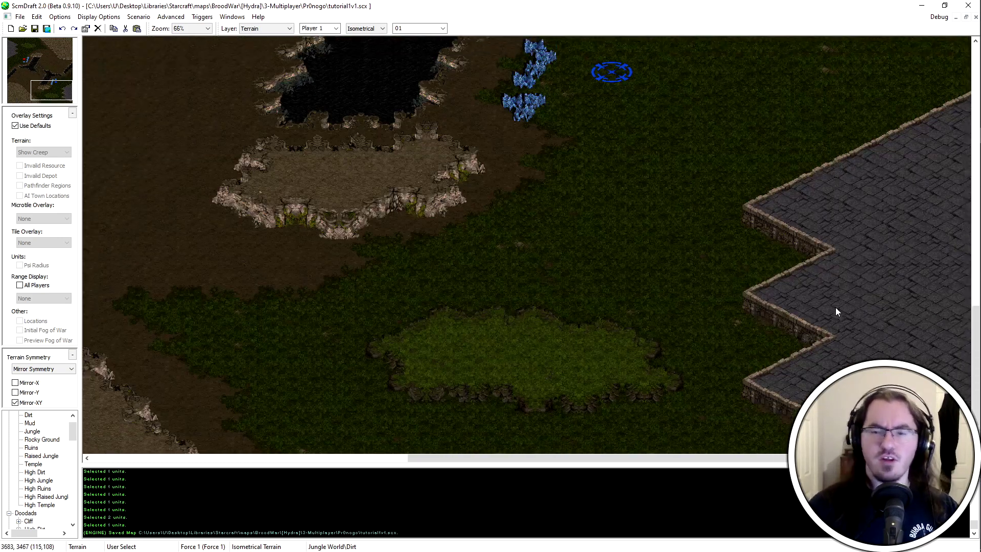
{"action": "scroll", "coordinate": [878, 355], "scroll_direction": "up", "scroll_amount": 3}
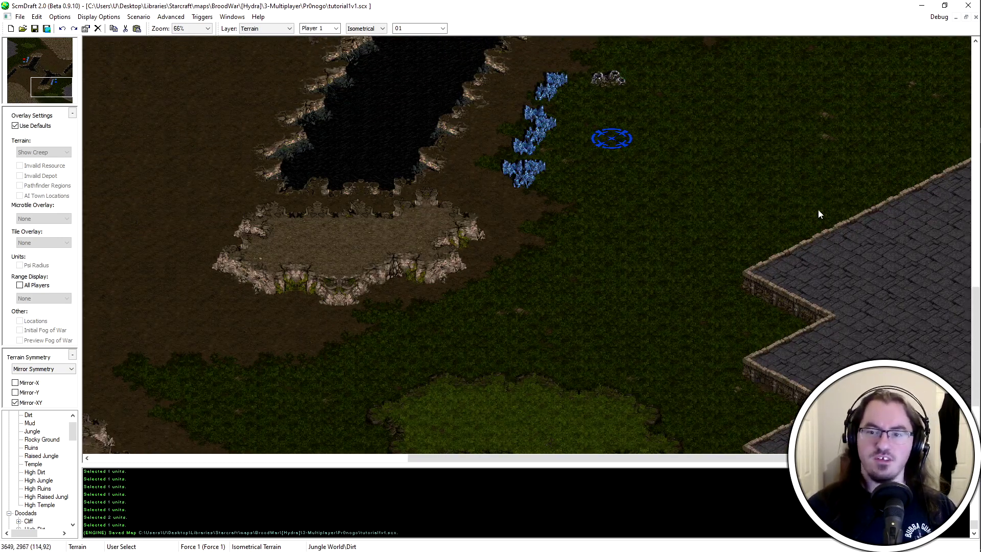
{"action": "scroll", "coordinate": [800, 264], "scroll_direction": "down", "scroll_amount": 2, "text": "ctrl"}
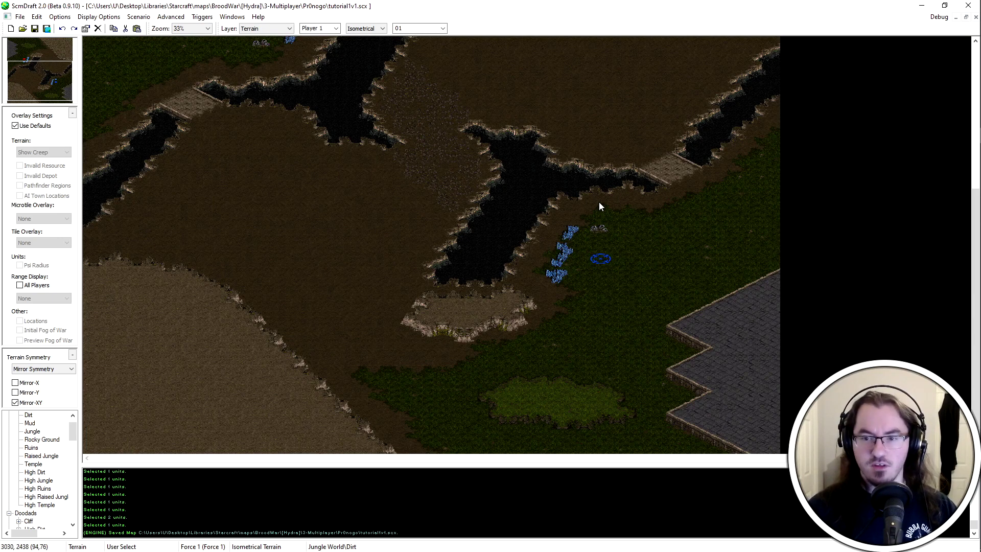
{"action": "scroll", "coordinate": [658, 67], "scroll_direction": "up", "scroll_amount": 4}
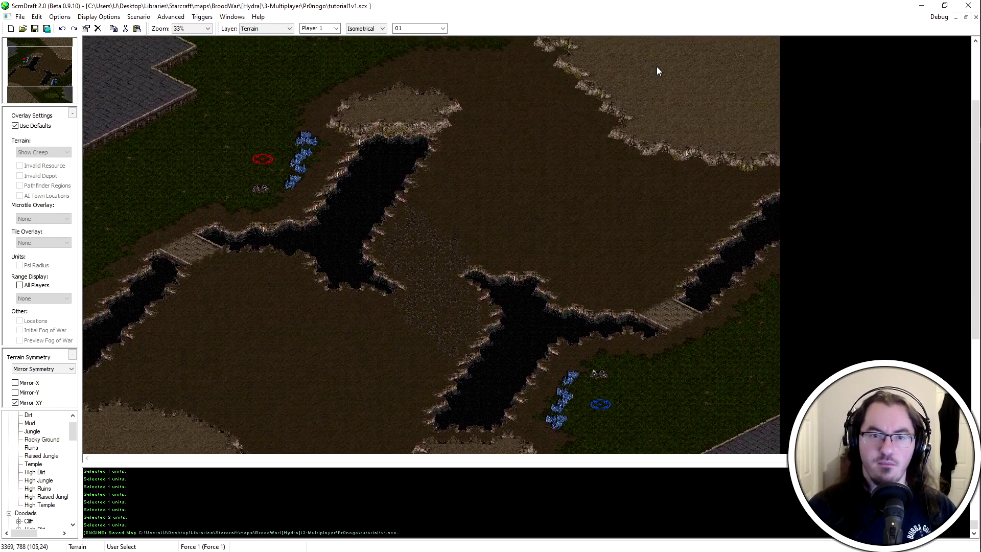
{"action": "scroll", "coordinate": [657, 66], "scroll_direction": "up", "scroll_amount": 3}
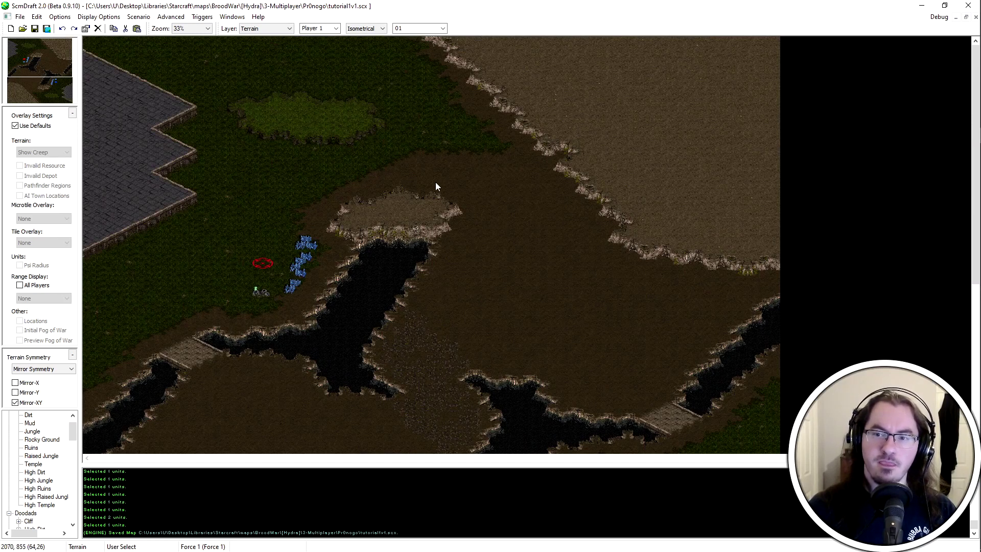
{"action": "scroll", "coordinate": [695, 266], "scroll_direction": "down", "scroll_amount": 6}
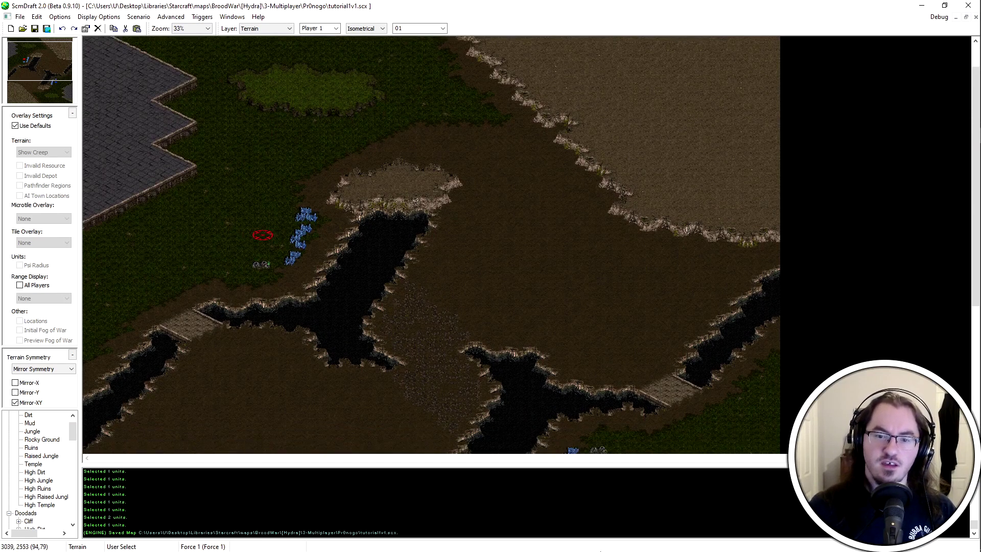
{"action": "scroll", "coordinate": [562, 226], "scroll_direction": "up", "scroll_amount": 2}
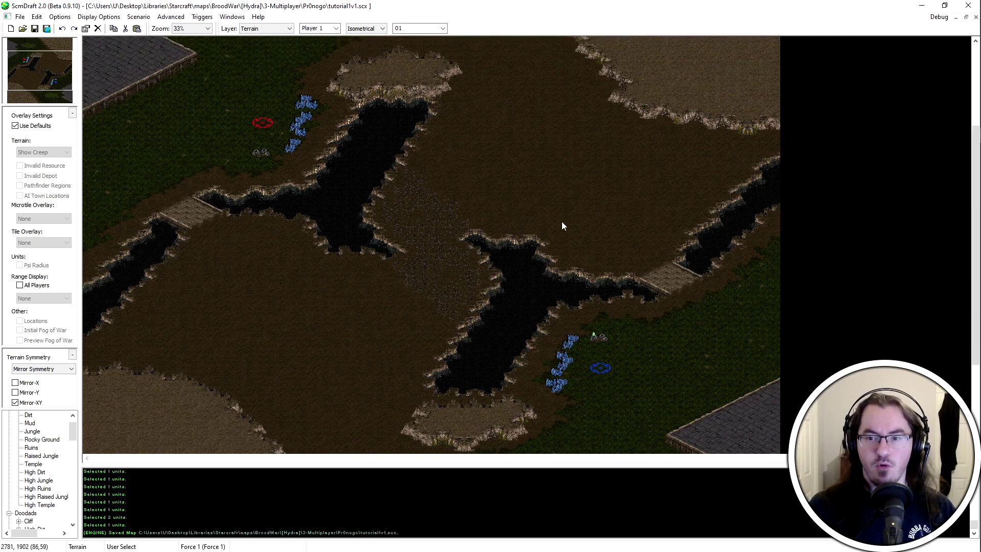
Box-select the open dirt area between the upper-right high ground and the ravine to gauge its extent
{"action": "left_click_drag", "start_coordinate": [690, 239], "coordinate": [690, 238]}
{"action": "mouse_move", "coordinate": [460, 109]}
{"action": "left_mouse_down"}
{"action": "mouse_move", "coordinate": [663, 210]}
{"action": "mouse_move", "coordinate": [650, 206]}
{"action": "left_mouse_up"}
{"action": "left_click_drag", "start_coordinate": [481, 98], "coordinate": [559, 155]}
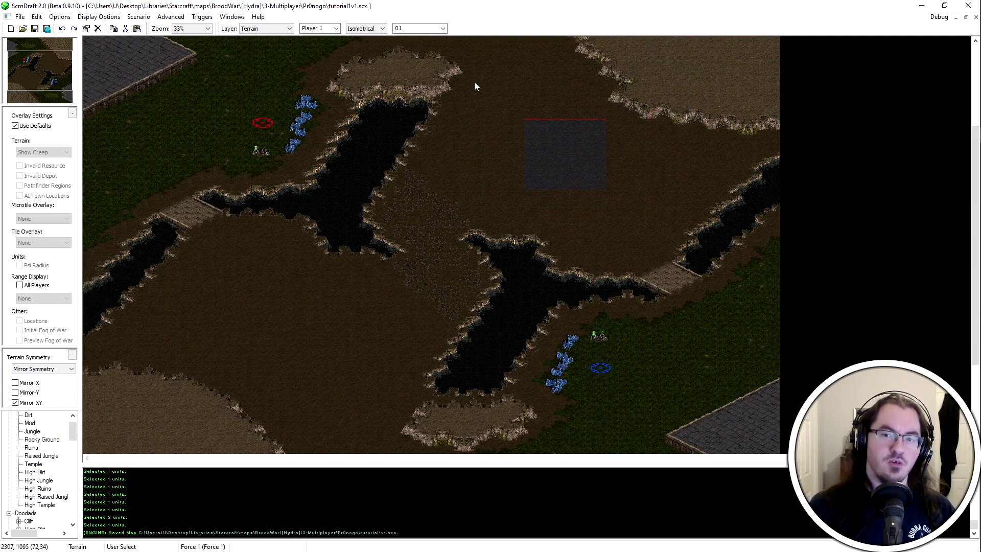
{"action": "left_click_drag", "start_coordinate": [698, 256], "coordinate": [670, 238]}
{"action": "scroll", "coordinate": [651, 161], "scroll_direction": "up", "scroll_amount": 2}
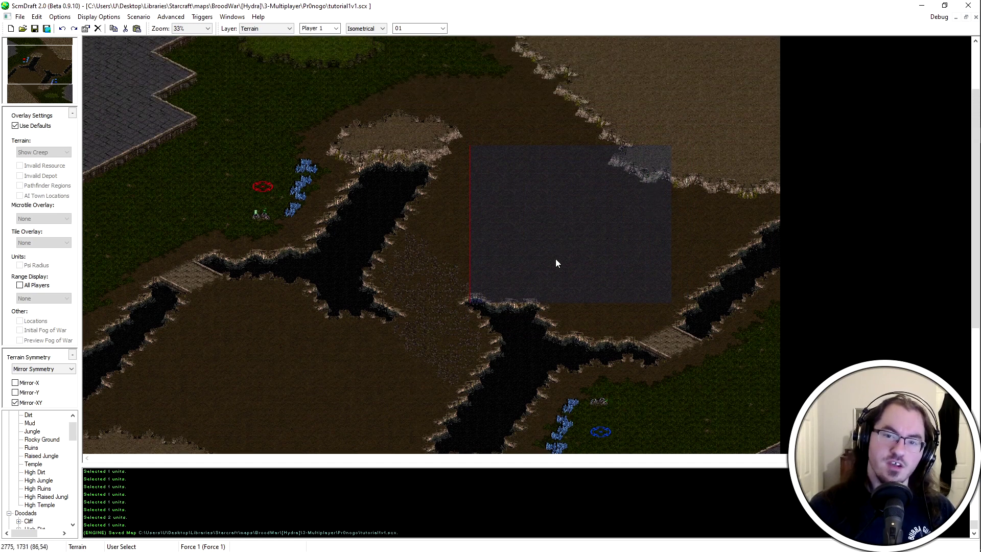
{"action": "left_click", "coordinate": [558, 169]}
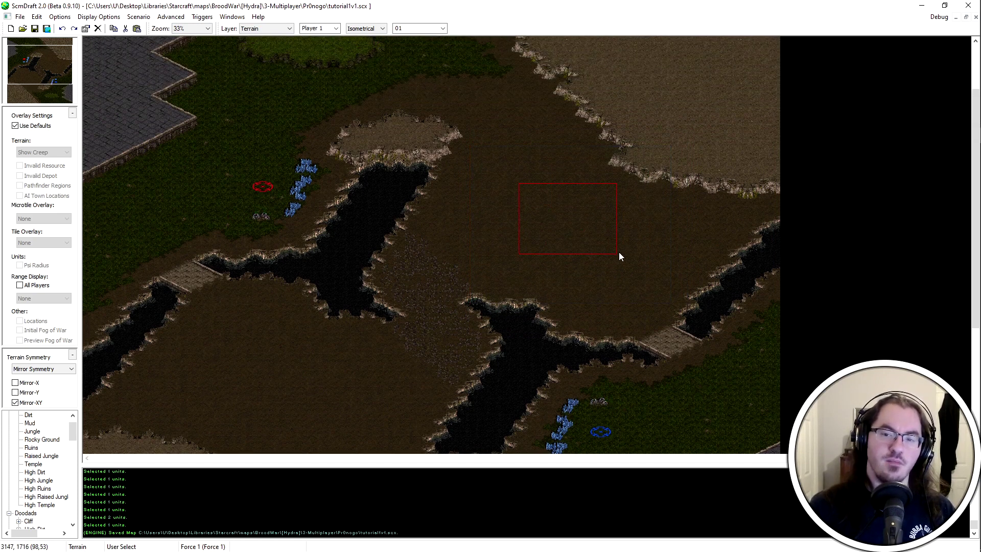
{"action": "scroll", "coordinate": [516, 189], "scroll_direction": "down", "scroll_amount": 1}
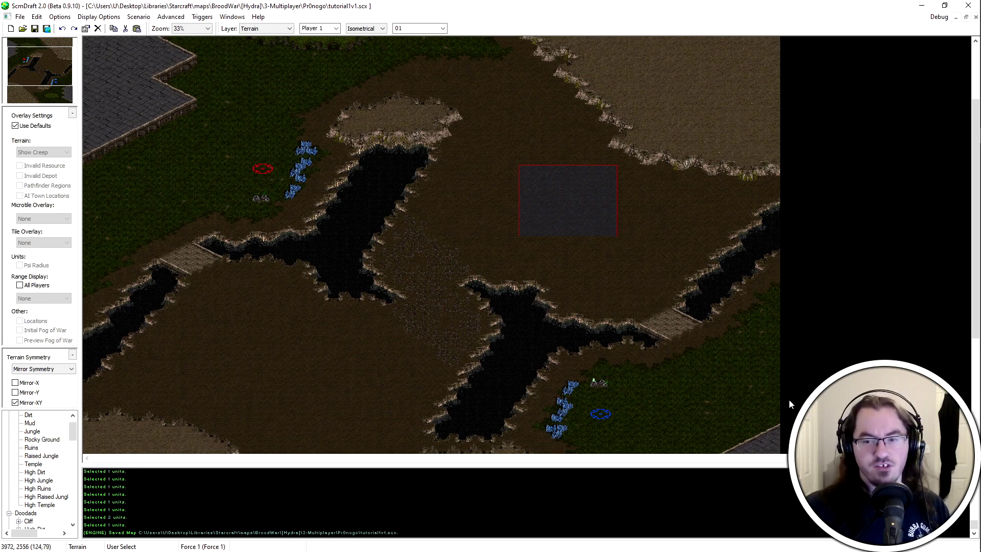
Rearrange the upper mineral fields along the Player 2 stone plateau's notched edge and turn off the default overlay settings
{"action": "scroll", "coordinate": [716, 348], "scroll_direction": "down", "scroll_amount": 5}
{"action": "scroll", "coordinate": [762, 516], "scroll_direction": "down", "scroll_amount": 1}
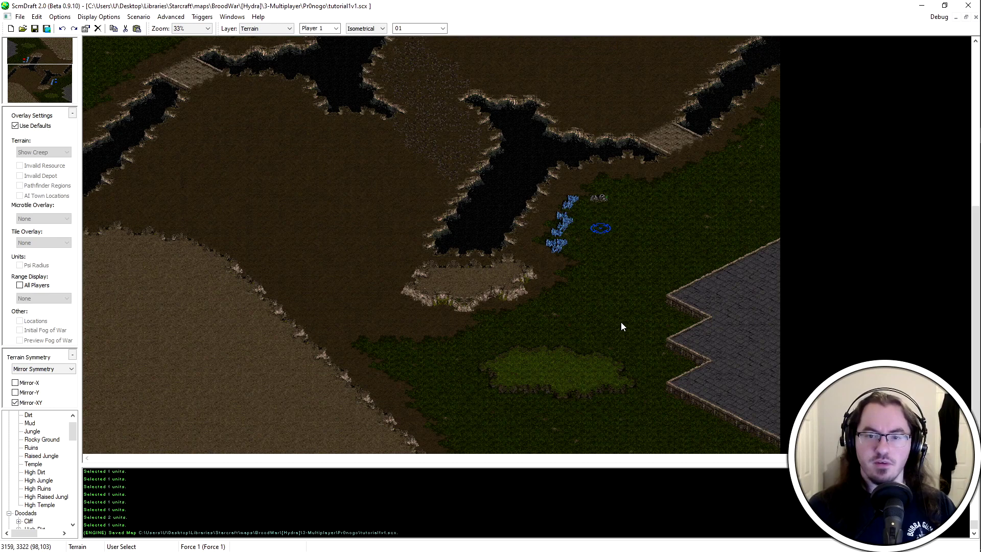
{"action": "scroll", "coordinate": [818, 351], "scroll_direction": "up", "scroll_amount": 1, "text": "ctrl"}
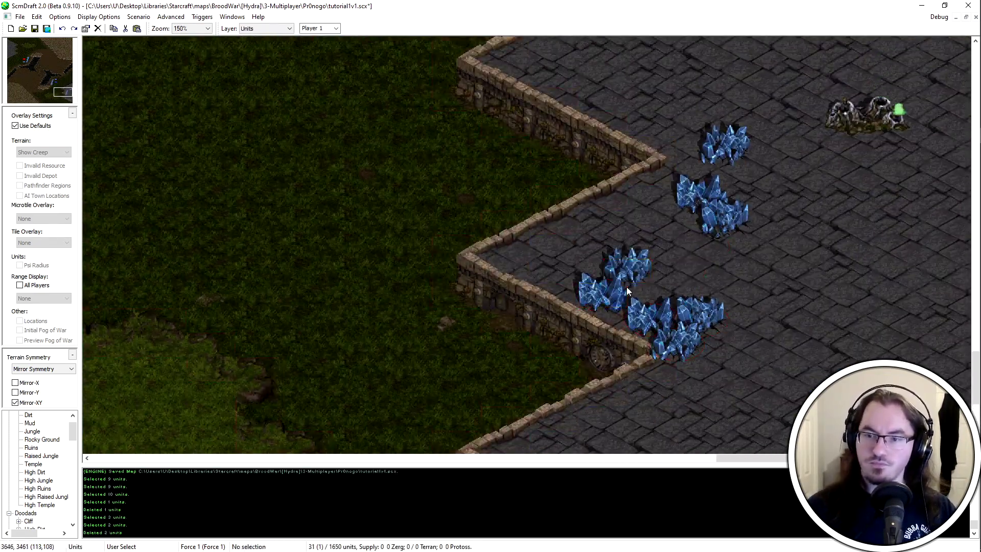
{"action": "left_click", "coordinate": [586, 238]}
{"action": "left_click", "coordinate": [617, 217]}
{"action": "left_click_drag", "start_coordinate": [726, 143], "coordinate": [678, 159]}
{"action": "left_click", "coordinate": [16, 125]}
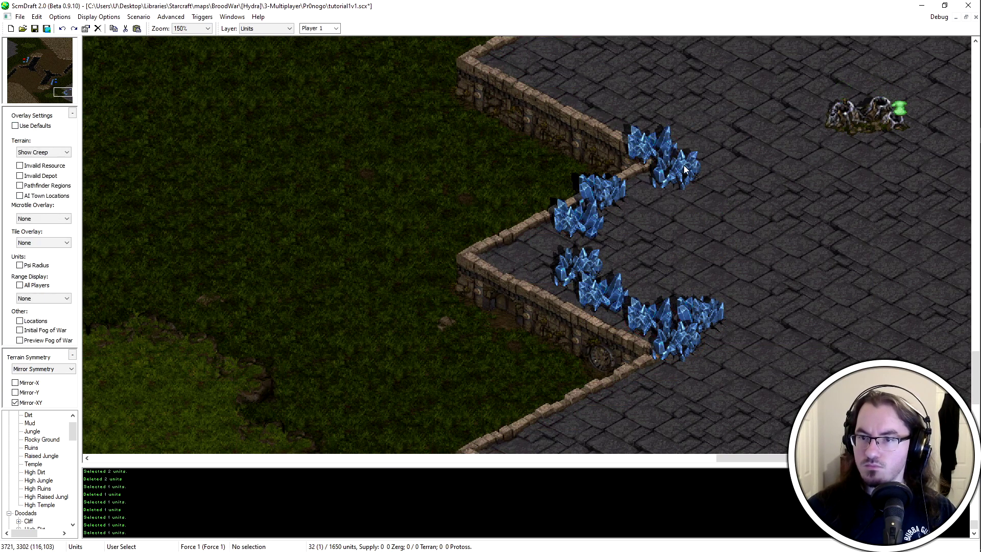
Add a mineral field to the upper cluster on the plateau and move that cluster's three fields slightly down
{"action": "left_click", "coordinate": [685, 158]}
{"action": "left_click", "coordinate": [709, 325]}
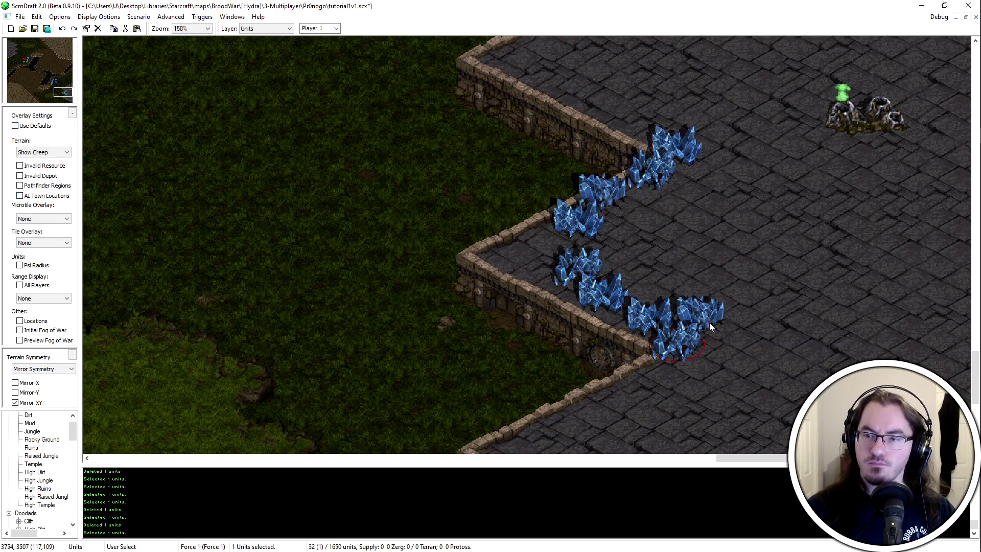
{"action": "left_click", "coordinate": [707, 185]}
{"action": "left_click", "coordinate": [884, 120]}
{"action": "left_click_drag", "start_coordinate": [702, 174], "coordinate": [701, 198]}
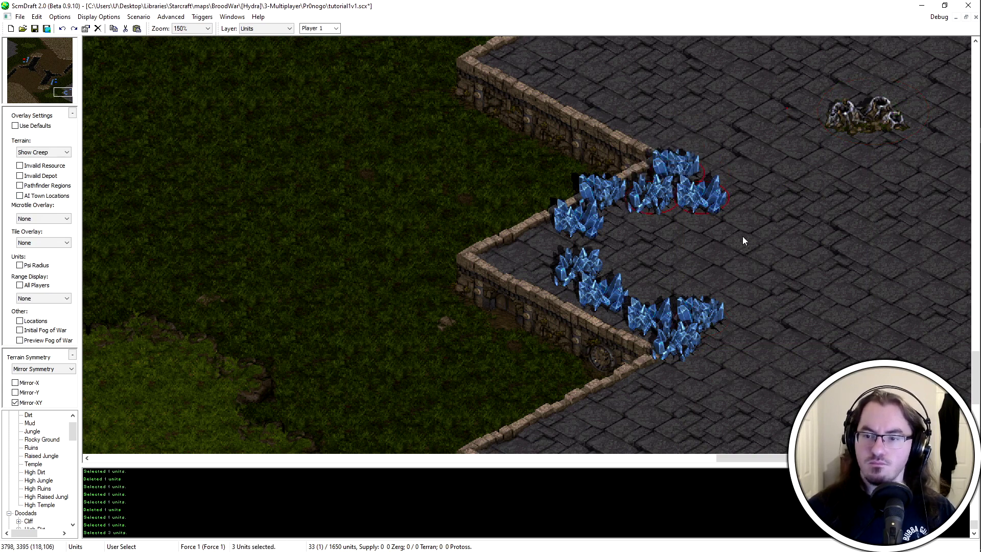
Reposition the lower-left mineral fields on the plateau and delete the surplus fields from the resource line
{"action": "scroll", "coordinate": [743, 236], "scroll_direction": "up", "scroll_amount": 1}
{"action": "left_click_drag", "start_coordinate": [627, 190], "coordinate": [567, 268]}
{"action": "left_click_drag", "start_coordinate": [592, 235], "coordinate": [573, 279]}
{"action": "key", "text": "ctrl+x"}
{"action": "left_click", "coordinate": [603, 321]}
{"action": "left_click", "coordinate": [600, 216]}
{"action": "left_click", "coordinate": [58, 196]}
{"action": "left_click", "coordinate": [58, 196]}
{"action": "key", "text": "Delete"}
{"action": "left_click", "coordinate": [612, 199]}
{"action": "key", "text": "Delete"}
Move the upper and lower mineral clusters on the plateau slightly left to tighten the resource line
{"action": "left_click_drag", "start_coordinate": [626, 225], "coordinate": [724, 161]}
{"action": "left_click_drag", "start_coordinate": [725, 307], "coordinate": [629, 371], "text": "shift"}
{"action": "left_click_drag", "start_coordinate": [680, 355], "coordinate": [655, 355]}
{"action": "left_click", "coordinate": [58, 195]}
{"action": "left_click", "coordinate": [58, 196]}
{"action": "left_click", "coordinate": [653, 355]}
{"action": "left_click", "coordinate": [653, 181], "text": "shift"}
{"action": "mouse_move", "coordinate": [664, 191]}
{"action": "left_mouse_down"}
{"action": "mouse_move", "coordinate": [687, 191]}
{"action": "mouse_move", "coordinate": [658, 187]}
{"action": "left_mouse_up"}
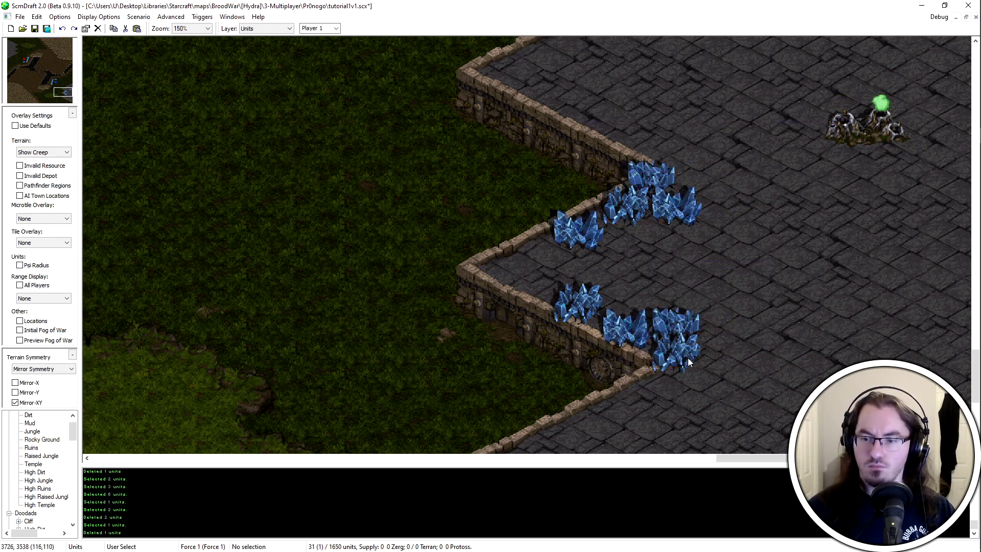
Nudge the bottom mineral field and the two leftmost mineral fields slightly right
{"action": "left_click_drag", "start_coordinate": [686, 360], "coordinate": [710, 360]}
{"action": "left_click_drag", "start_coordinate": [591, 333], "coordinate": [615, 333]}
{"action": "left_click_drag", "start_coordinate": [597, 231], "coordinate": [621, 232]}
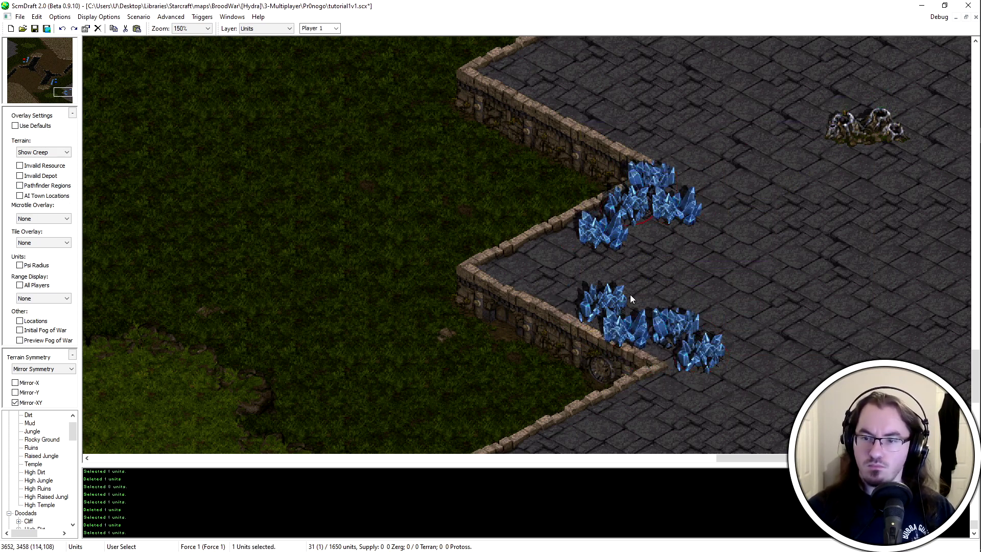
{"action": "left_click", "coordinate": [627, 223]}
{"action": "left_click", "coordinate": [707, 363]}
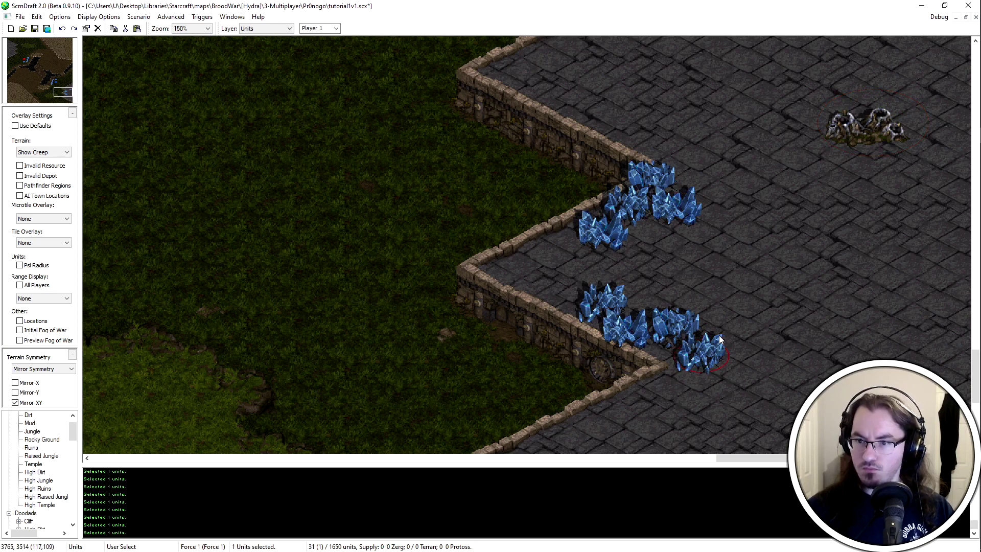
Try cutting the plateau's geyser and pasting it farther right of the mineral fields
{"action": "left_click", "coordinate": [865, 129]}
{"action": "key", "text": "ctrl+x"}
{"action": "key", "text": "ctrl+v"}
{"action": "middle_click_drag", "start_coordinate": [927, 297], "coordinate": [929, 329]}
{"action": "left_click", "coordinate": [928, 217]}
{"action": "key", "text": "Escape"}
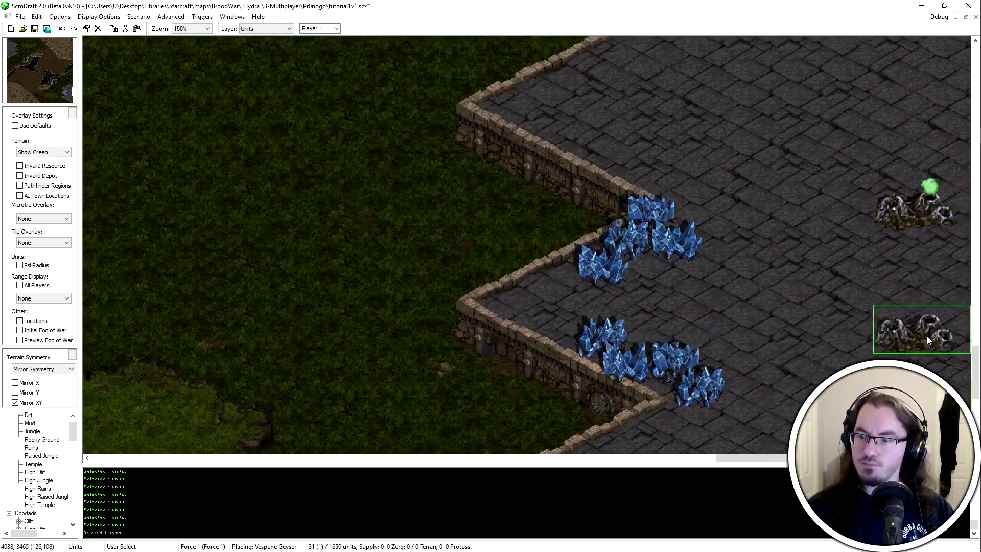
Try cutting the geyser again and pasting it slightly higher relative to the mineral fields
{"action": "left_click", "coordinate": [50, 176]}
{"action": "left_click", "coordinate": [50, 176]}
{"action": "left_click", "coordinate": [917, 212]}
{"action": "key", "text": "ctrl+x"}
{"action": "key", "text": "ctrl+v"}
{"action": "left_click", "coordinate": [924, 207]}
{"action": "key", "text": "Escape"}
Show the Invalid Depot overlay, then cut the geyser and paste it up and left, closer to the mineral fields
{"action": "left_click", "coordinate": [46, 176]}
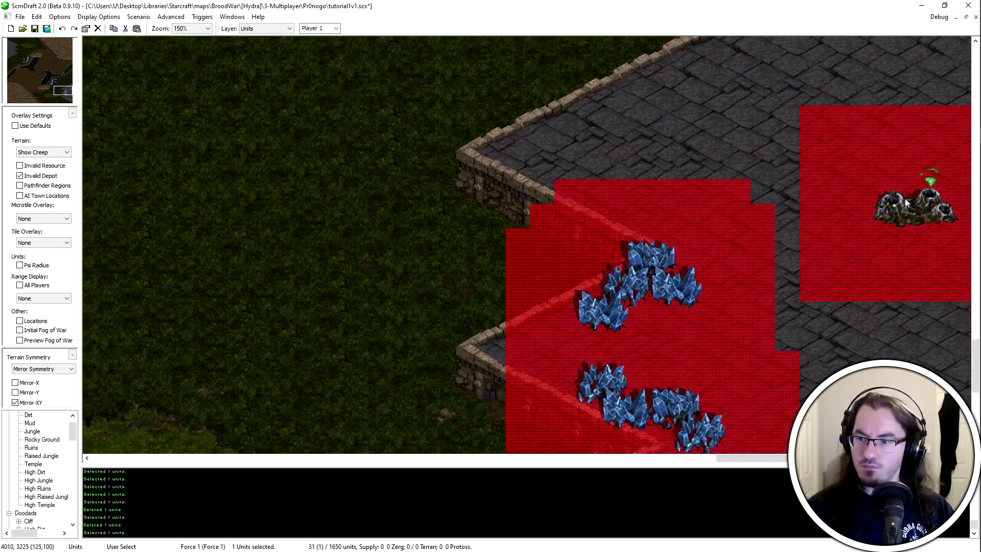
{"action": "left_click", "coordinate": [913, 195]}
{"action": "key", "text": "ctrl+x"}
{"action": "key", "text": "ctrl+v"}
{"action": "left_click", "coordinate": [829, 158]}
{"action": "scroll", "coordinate": [889, 407], "scroll_direction": "down", "scroll_amount": 1, "text": "ctrl"}
{"action": "key", "text": "Escape"}
{"action": "scroll", "coordinate": [891, 419], "scroll_direction": "up", "scroll_amount": 1, "text": "ctrl"}
Cut the mineral fields and geyser together and paste the whole group farther right on the plateau
{"action": "middle_click_drag", "start_coordinate": [848, 299], "coordinate": [814, 431]}
{"action": "middle_click_drag", "start_coordinate": [863, 402], "coordinate": [863, 350]}
{"action": "scroll", "coordinate": [700, 161], "scroll_direction": "down", "scroll_amount": 1, "text": "ctrl"}
{"action": "left_click_drag", "start_coordinate": [692, 166], "coordinate": [839, 335]}
{"action": "key", "text": "ctrl+x"}
{"action": "key", "text": "ctrl+v"}
{"action": "scroll", "coordinate": [897, 260], "scroll_direction": "up", "scroll_amount": 1, "text": "ctrl"}
{"action": "middle_click_drag", "start_coordinate": [875, 275], "coordinate": [849, 358]}
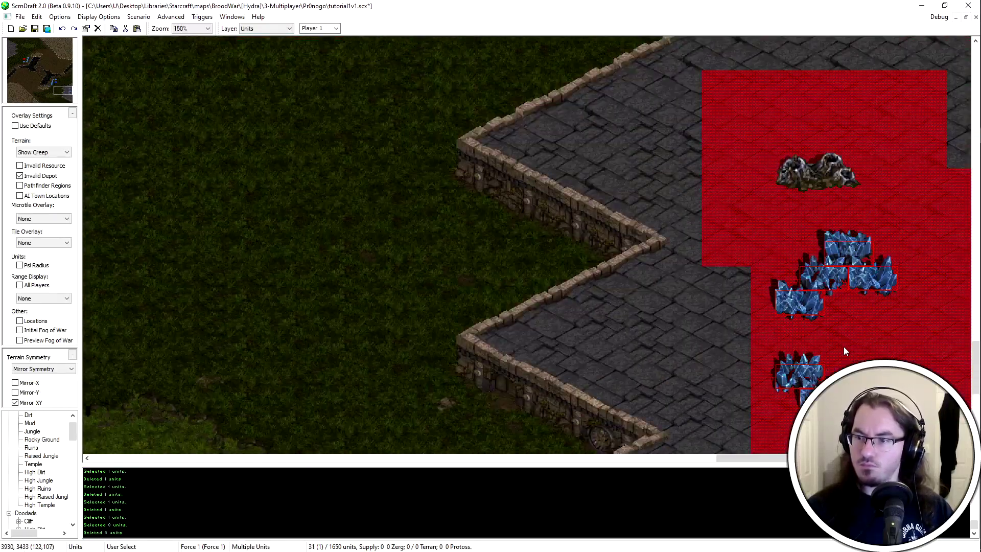
{"action": "left_click", "coordinate": [845, 346]}
Cut the upper and lower groups of four mineral fields and paste each farther right, away from the geyser
{"action": "scroll", "coordinate": [838, 333], "scroll_direction": "down", "scroll_amount": 1, "text": "ctrl"}
{"action": "key", "text": "t"}
{"action": "key", "text": "u"}
{"action": "scroll", "coordinate": [897, 343], "scroll_direction": "up", "scroll_amount": 1, "text": "ctrl"}
{"action": "left_click", "coordinate": [881, 307]}
{"action": "key", "text": "ctrl+x"}
{"action": "key", "text": "ctrl+v"}
{"action": "left_click", "coordinate": [849, 297]}
{"action": "left_click", "coordinate": [898, 344]}
{"action": "key", "text": "ctrl+x"}
{"action": "key", "text": "ctrl+v"}
{"action": "left_click", "coordinate": [873, 344]}
{"action": "left_click", "coordinate": [886, 213]}
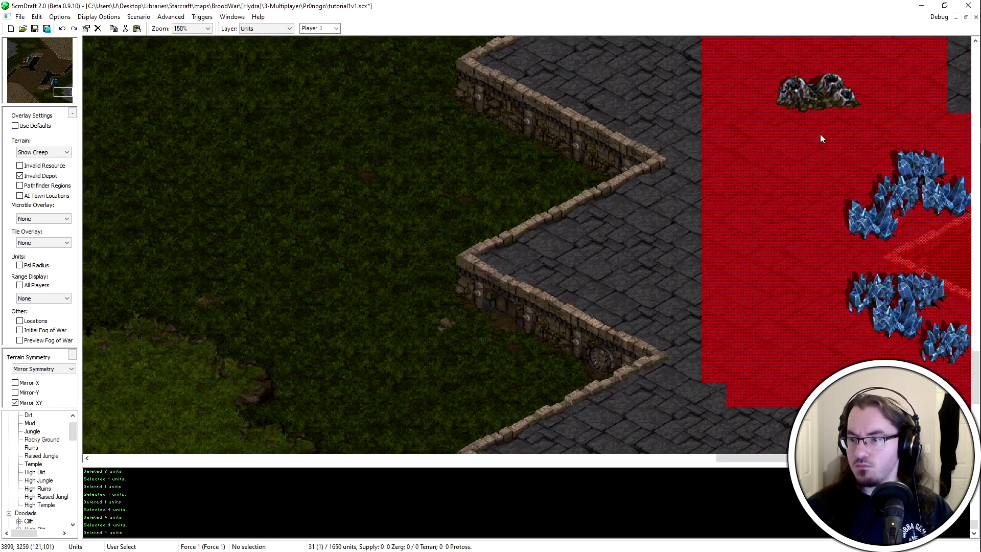
Cut the geyser and paste it onto the pointed plateau tip to the left of the mineral fields
{"action": "left_click", "coordinate": [818, 92]}
{"action": "key", "text": "ctrl+x"}
{"action": "key", "text": "ctrl+v"}
{"action": "scroll", "coordinate": [778, 177], "scroll_direction": "up", "scroll_amount": 1}
{"action": "scroll", "coordinate": [838, 255], "scroll_direction": "down", "scroll_amount": 3}
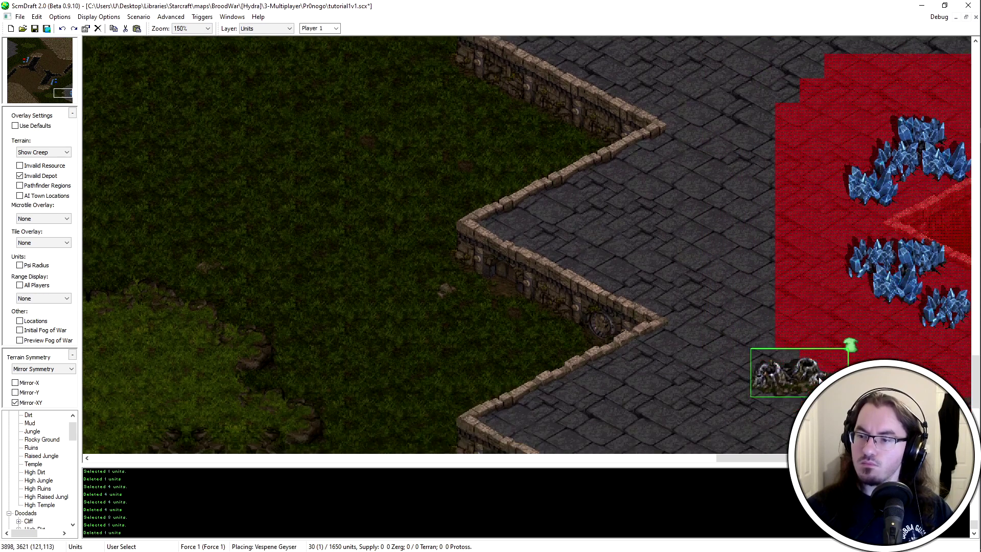
{"action": "left_click", "coordinate": [593, 219]}
{"action": "scroll", "coordinate": [636, 289], "scroll_direction": "down", "scroll_amount": 1}
{"action": "scroll", "coordinate": [637, 290], "scroll_direction": "up", "scroll_amount": 2}
{"action": "key", "text": "Escape"}
Cut the leftmost mineral field of the upper group and paste it above the group's other fields
{"action": "left_click", "coordinate": [861, 184]}
{"action": "key", "text": "ctrl+x"}
{"action": "key", "text": "ctrl+v"}
{"action": "left_click", "coordinate": [881, 123]}
{"action": "scroll", "coordinate": [867, 186], "scroll_direction": "down", "scroll_amount": 2}
Cut the leftmost mineral field of the lower group and paste it below the group's other fields
{"action": "left_click", "coordinate": [874, 238]}
{"action": "key", "text": "ctrl+x"}
{"action": "key", "text": "ctrl+v"}
{"action": "scroll", "coordinate": [940, 240], "scroll_direction": "up", "scroll_amount": 1}
{"action": "left_click", "coordinate": [879, 334]}
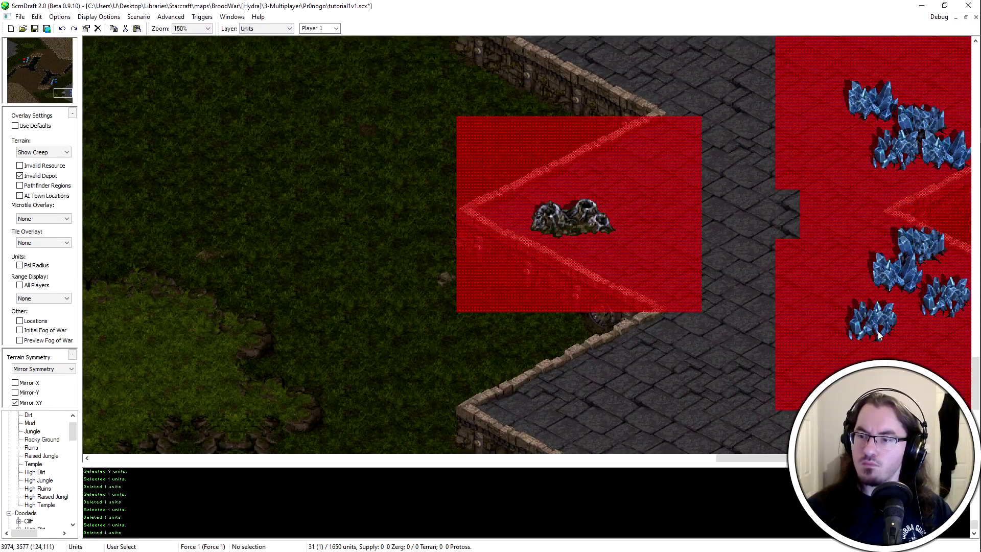
{"action": "left_click", "coordinate": [879, 357]}
Cut and re-paste mineral fields of the upper group to form a tight staggered column of four
{"action": "left_click", "coordinate": [875, 102]}
{"action": "key", "text": "ctrl+x"}
{"action": "key", "text": "ctrl+v"}
{"action": "left_click", "coordinate": [878, 82]}
{"action": "left_click", "coordinate": [902, 102]}
{"action": "left_click", "coordinate": [907, 135]}
{"action": "scroll", "coordinate": [905, 205], "scroll_direction": "down", "scroll_amount": 2}
{"action": "left_click", "coordinate": [875, 105]}
{"action": "key", "text": "ctrl+x"}
{"action": "key", "text": "ctrl+v"}
{"action": "left_click", "coordinate": [907, 134]}
Cut and re-paste the right-hand mineral field of the lower group farther left, tightening the column
{"action": "scroll", "coordinate": [927, 169], "scroll_direction": "down", "scroll_amount": 1}
{"action": "left_click_drag", "start_coordinate": [949, 200], "coordinate": [894, 243]}
{"action": "key", "text": "ctrl+x"}
{"action": "key", "text": "ctrl+v"}
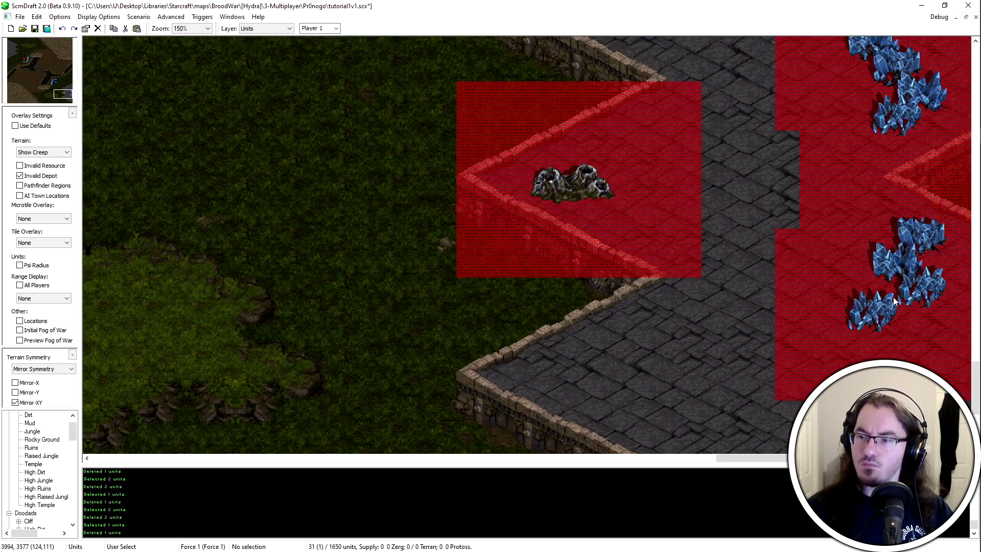
{"action": "left_click", "coordinate": [893, 300]}
Try repositioning the geyser on the plateau tip by cutting and pasting it
{"action": "scroll", "coordinate": [869, 276], "scroll_direction": "up", "scroll_amount": 4}
{"action": "left_click", "coordinate": [596, 220]}
{"action": "key", "text": "ctrl+x"}
{"action": "key", "text": "ctrl+v"}
{"action": "left_click", "coordinate": [614, 231]}
{"action": "scroll", "coordinate": [614, 231], "scroll_direction": "down", "scroll_amount": 1, "text": "ctrl"}
{"action": "scroll", "coordinate": [603, 289], "scroll_direction": "up", "scroll_amount": 1, "text": "ctrl"}
Add a fifth mineral field at the top of the lower mineral group
{"action": "left_click", "coordinate": [894, 241]}
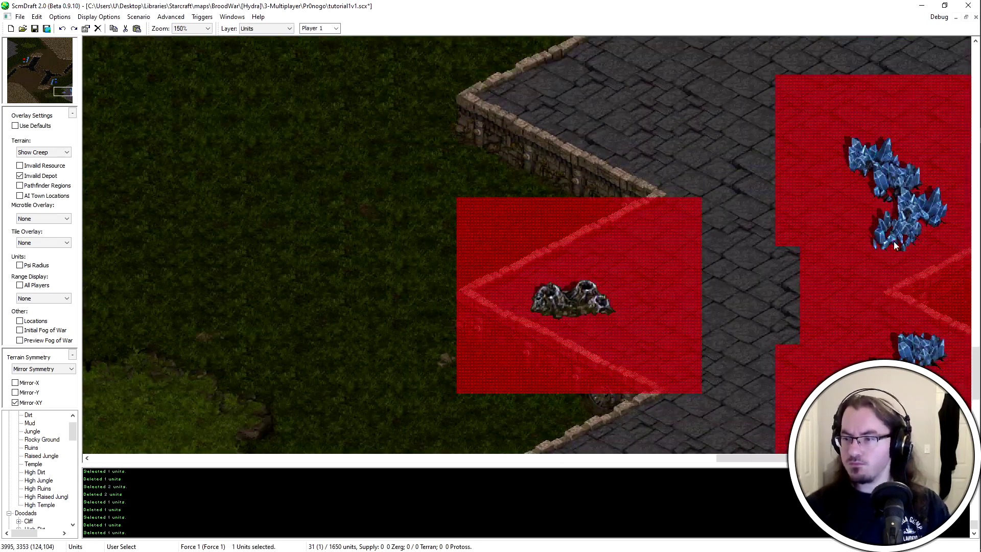
{"action": "scroll", "coordinate": [910, 353], "scroll_direction": "down", "scroll_amount": 3}
{"action": "mouse_move", "coordinate": [917, 353]}
{"action": "left_mouse_down"}
{"action": "mouse_move", "coordinate": [872, 240]}
{"action": "mouse_move", "coordinate": [912, 345]}
{"action": "left_mouse_up"}
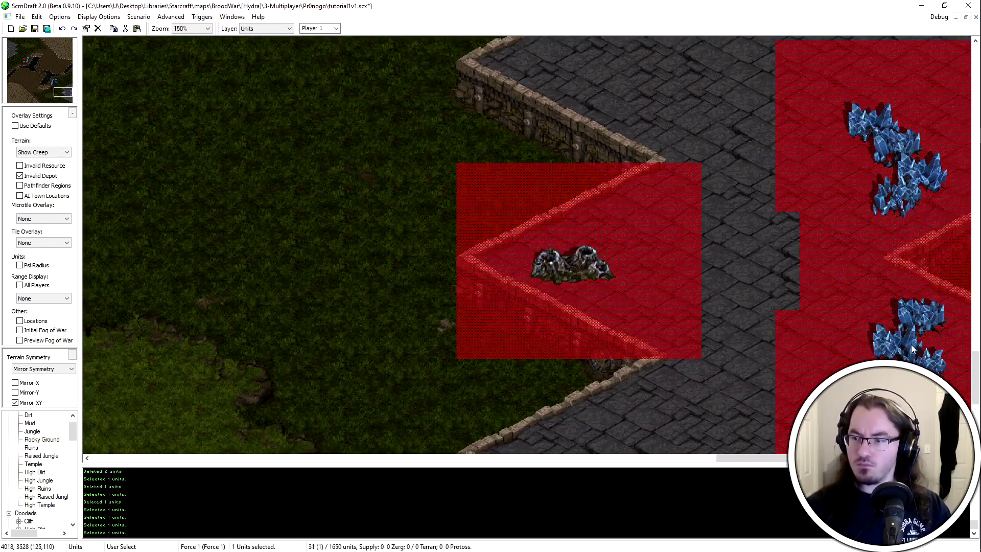
{"action": "left_click", "coordinate": [912, 344]}
{"action": "scroll", "coordinate": [905, 327], "scroll_direction": "down", "scroll_amount": 3}
{"action": "scroll", "coordinate": [869, 307], "scroll_direction": "up", "scroll_amount": 4}
{"action": "left_click", "coordinate": [763, 282]}
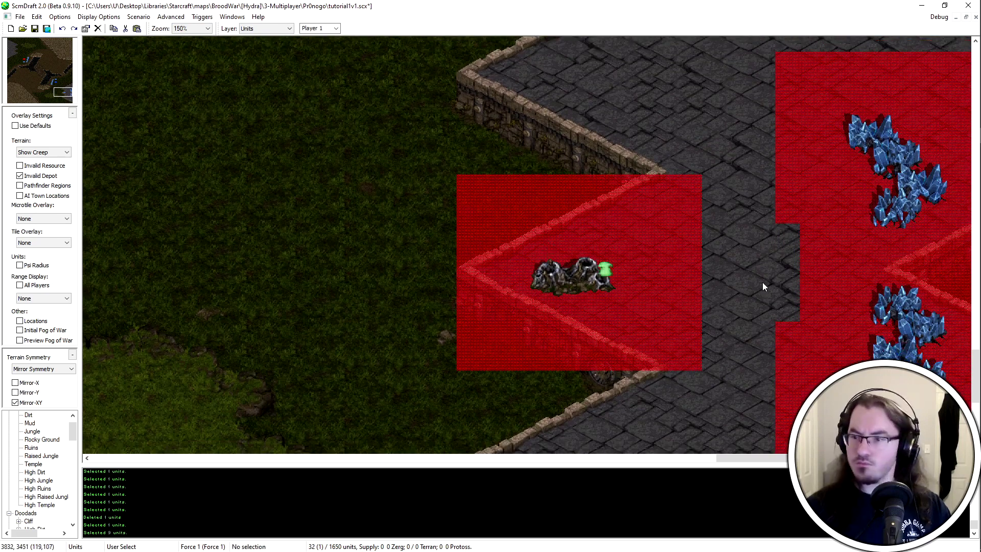
Paint rectangular Mud patches beneath the mineral fields and geyser with Mirror-XY, marking their spots on the opposite plateau
{"action": "scroll", "coordinate": [763, 282], "scroll_direction": "down", "scroll_amount": 1, "text": "ctrl"}
{"action": "scroll", "coordinate": [856, 293], "scroll_direction": "up", "scroll_amount": 3}
{"action": "scroll", "coordinate": [848, 296], "scroll_direction": "down", "scroll_amount": 1, "text": "ctrl"}
{"action": "scroll", "coordinate": [848, 296], "scroll_direction": "down", "scroll_amount": 5}
{"action": "scroll", "coordinate": [633, 278], "scroll_direction": "up", "scroll_amount": 2, "text": "ctrl"}
{"action": "key", "text": "t"}
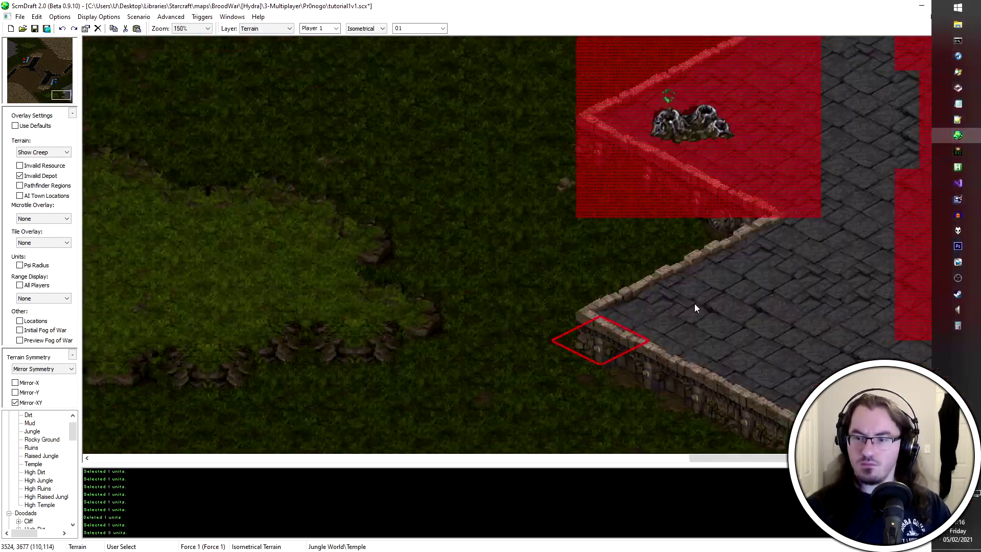
{"action": "left_click", "coordinate": [64, 93]}
{"action": "left_click", "coordinate": [382, 29]}
{"action": "left_click", "coordinate": [373, 43]}
{"action": "left_click", "coordinate": [36, 440]}
{"action": "key", "text": "Up"}
{"action": "key", "text": "Up"}
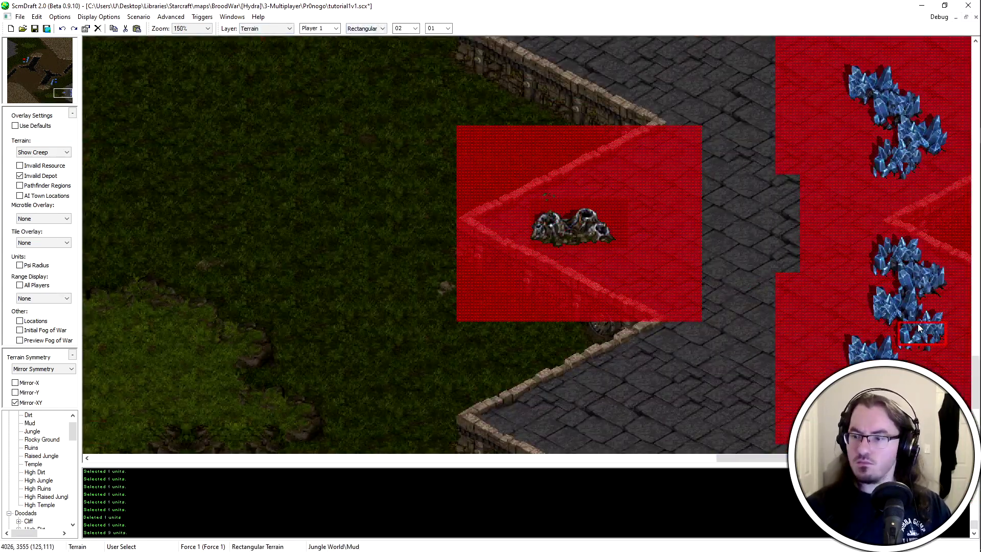
Copy the nine mineral fields and geyser and paste them onto the opposite plateau, with the geyser over its Mud marker
{"action": "key", "text": "u"}
{"action": "scroll", "coordinate": [795, 293], "scroll_direction": "down", "scroll_amount": 2, "text": "ctrl"}
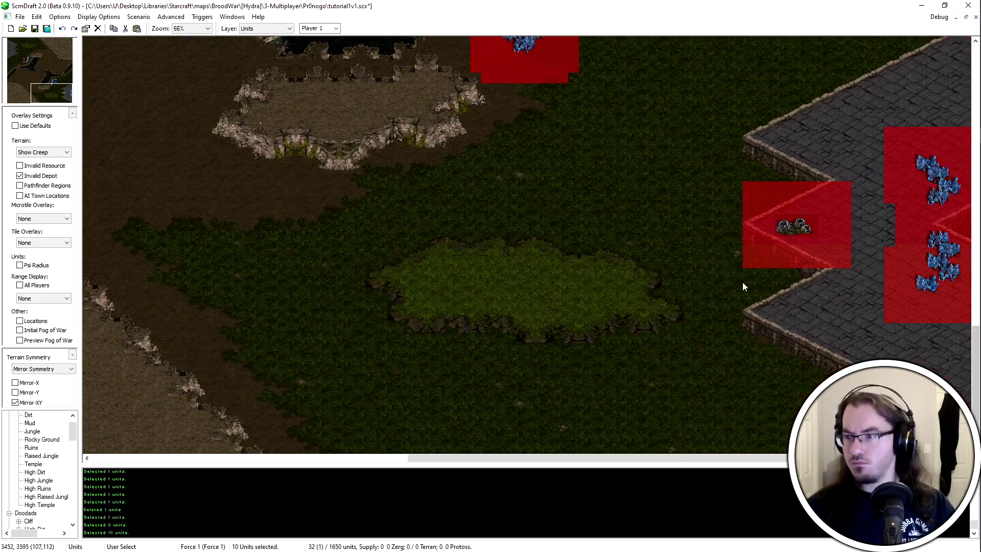
{"action": "left_click", "coordinate": [16, 49]}
{"action": "scroll", "coordinate": [399, 271], "scroll_direction": "up", "scroll_amount": 1, "text": "ctrl"}
{"action": "key", "text": "ctrl+v"}
{"action": "left_click", "coordinate": [540, 290]}
Cut the pasted mineral fields and paste them farther left on the opposite plateau, near the Mud markers
{"action": "left_click_drag", "start_coordinate": [511, 166], "coordinate": [604, 383]}
{"action": "key", "text": "ctrl+x"}
{"action": "key", "text": "ctrl+v"}
{"action": "left_click", "coordinate": [222, 291]}
{"action": "scroll", "coordinate": [221, 290], "scroll_direction": "up", "scroll_amount": 1, "text": "ctrl"}
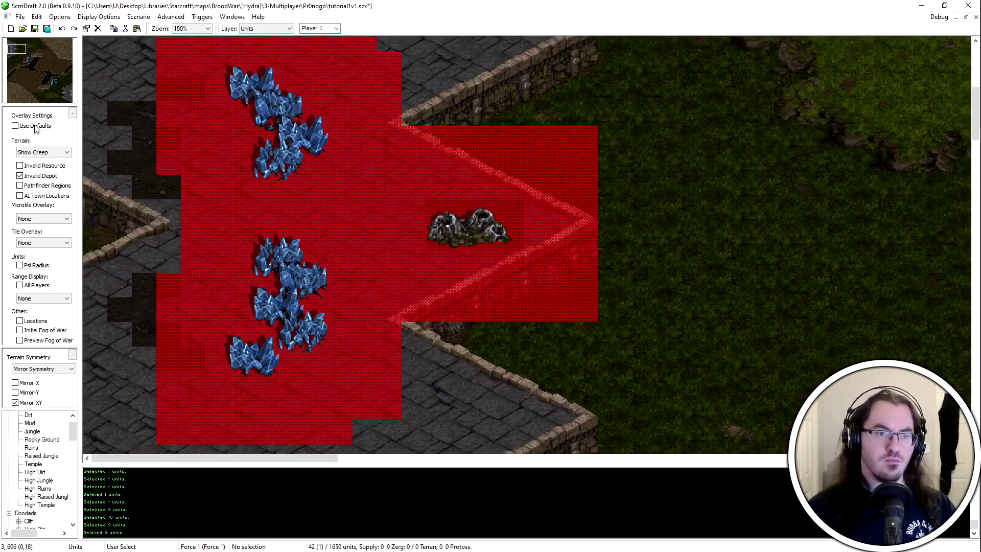
Restore the default overlays and move two mineral fields onto the two highest Mud markers
{"action": "left_click", "coordinate": [15, 126]}
{"action": "scroll", "coordinate": [153, 177], "scroll_direction": "up", "scroll_amount": 1}
{"action": "left_click", "coordinate": [278, 280]}
{"action": "key", "text": "ctrl+x"}
{"action": "key", "text": "ctrl+v"}
{"action": "left_click", "coordinate": [187, 118]}
{"action": "left_click", "coordinate": [303, 305]}
{"action": "key", "text": "ctrl+x"}
{"action": "key", "text": "ctrl+v"}
{"action": "left_click", "coordinate": [134, 135]}
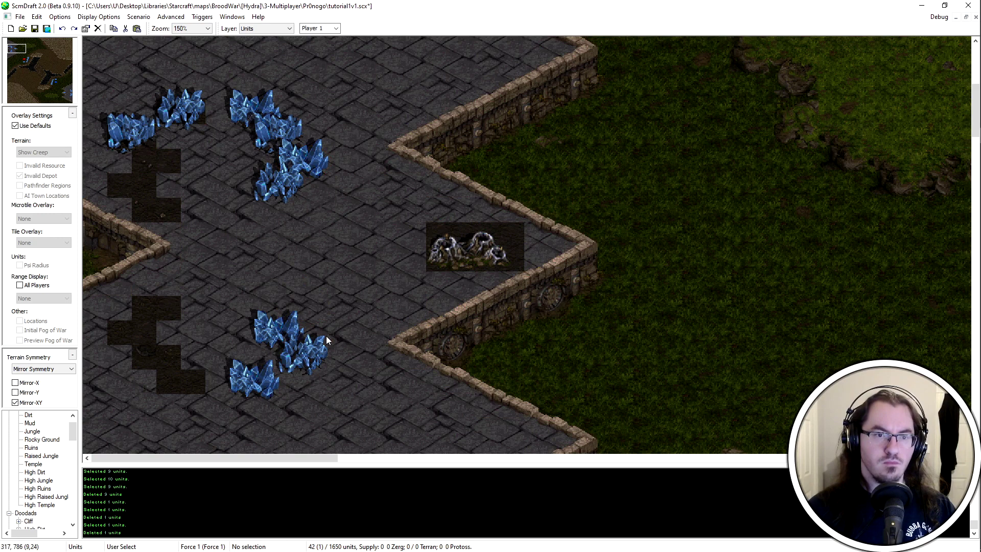
Cut another lower mineral field and paste it onto the last marker of the upper Mud group
{"action": "left_click", "coordinate": [281, 327]}
{"action": "key", "text": "ctrl+x"}
{"action": "key", "text": "ctrl+v"}
{"action": "left_click", "coordinate": [169, 217]}
Move two of the remaining mineral fields onto the top and middle markers of the lower Mud group
{"action": "left_click", "coordinate": [254, 109]}
{"action": "key", "text": "ctrl+x"}
{"action": "key", "text": "ctrl+v"}
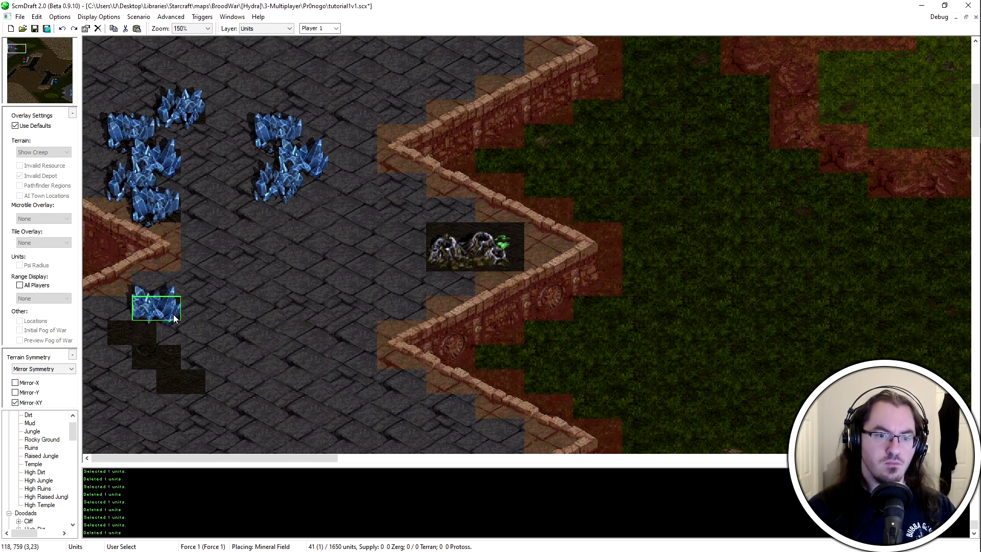
{"action": "left_click", "coordinate": [168, 314]}
{"action": "left_click", "coordinate": [278, 184]}
{"action": "key", "text": "ctrl+x"}
{"action": "key", "text": "ctrl+v"}
{"action": "left_click", "coordinate": [159, 358]}
Move the last two mineral fields onto the bottom and leftmost markers of the lower Mud group
{"action": "left_click", "coordinate": [286, 151]}
{"action": "key", "text": "ctrl+x"}
{"action": "key", "text": "ctrl+v"}
{"action": "left_click", "coordinate": [181, 379]}
{"action": "left_click", "coordinate": [276, 134]}
{"action": "key", "text": "ctrl+x"}
{"action": "key", "text": "ctrl+v"}
{"action": "left_click", "coordinate": [131, 330]}
{"action": "scroll", "coordinate": [154, 307], "scroll_direction": "down", "scroll_amount": 1, "text": "ctrl"}
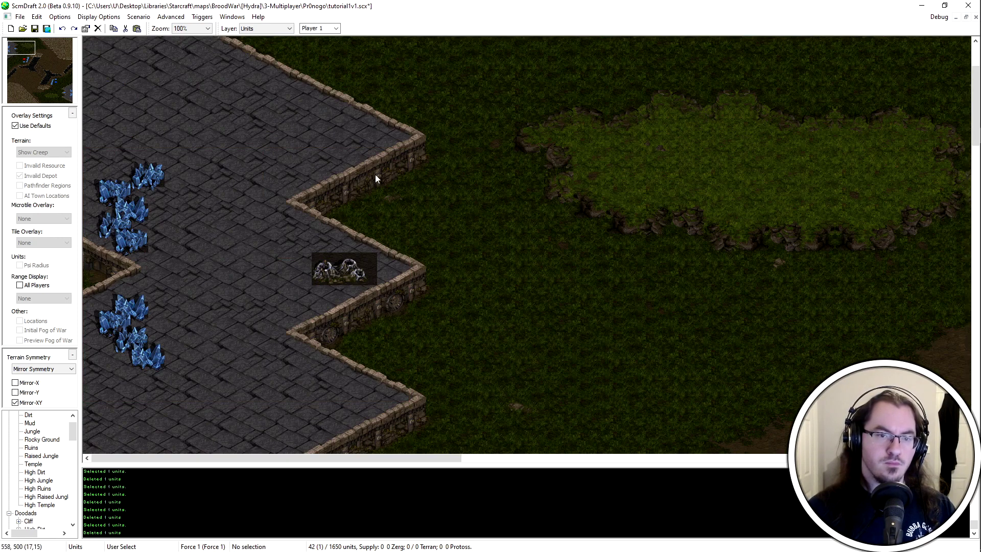
Copy the nine mineral fields and geyser, and undo the edits back to before the Mud markers were painted
{"action": "left_click_drag", "start_coordinate": [393, 386], "coordinate": [91, 153]}
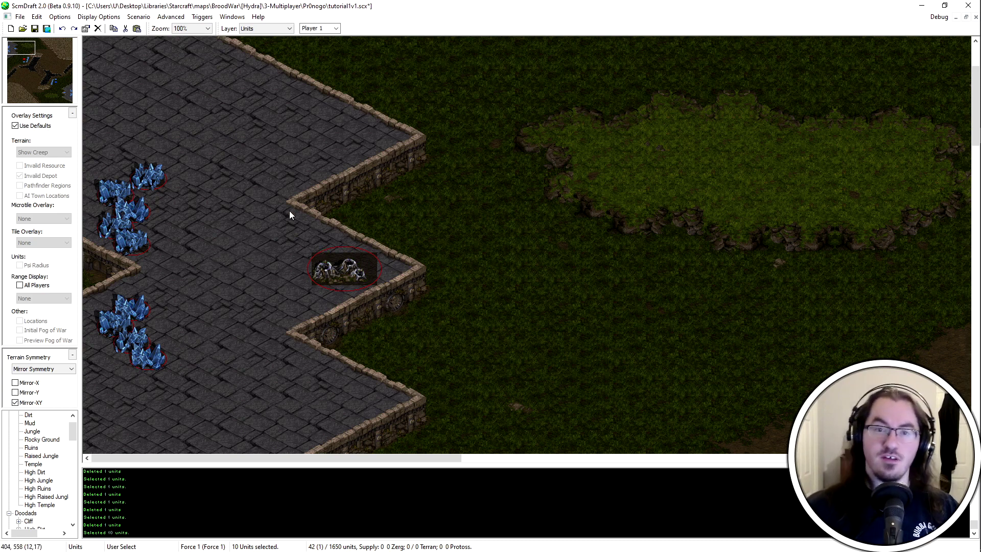
{"action": "key", "text": "ctrl+z"}
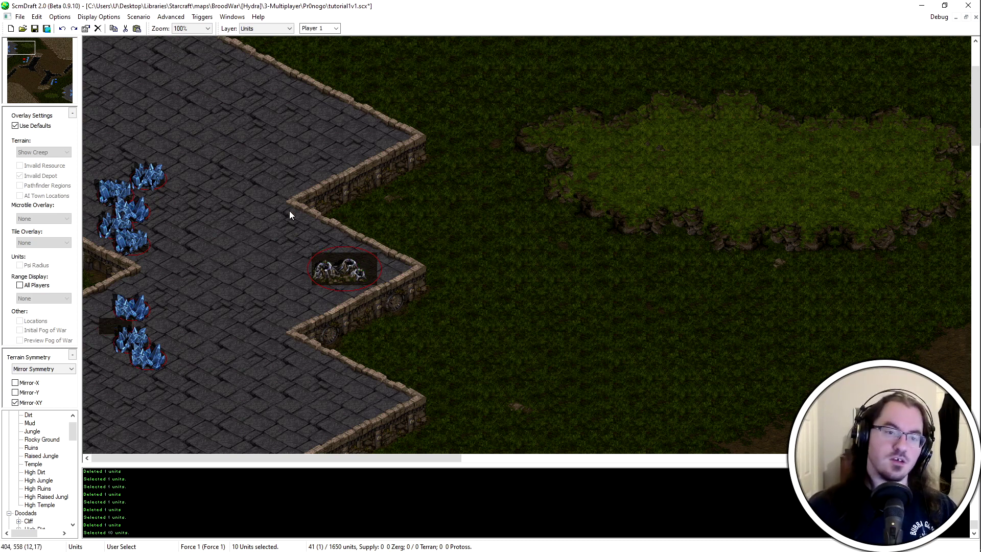
{"action": "key", "text": "ctrl+z"}
{"action": "key", "text": "ctrl+z"}
{"action": "key", "text": "ctrl+z"}
{"action": "key", "text": "ctrl+z"}
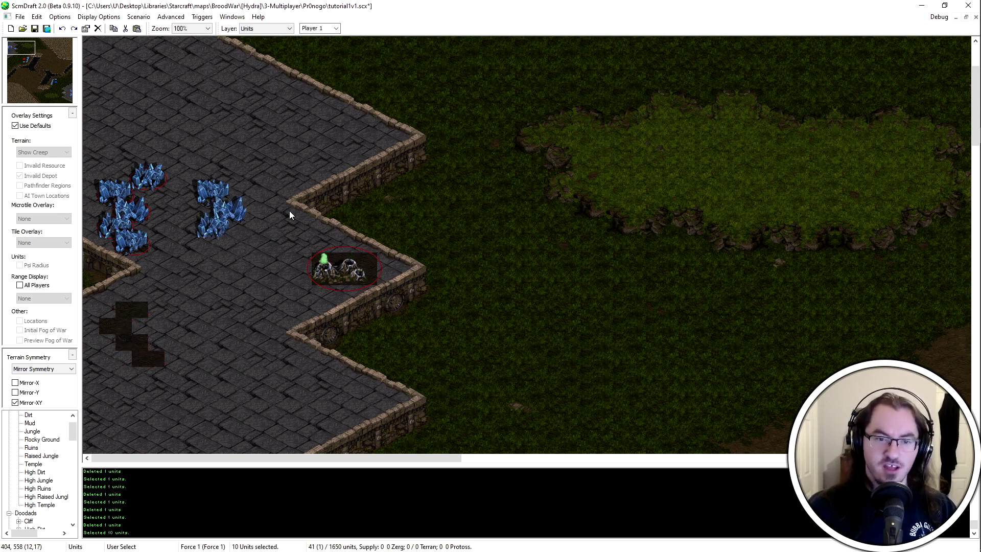
{"action": "key", "text": "ctrl+z"}
{"action": "key", "text": "ctrl+z"}
{"action": "key", "text": "ctrl+z"}
{"action": "key", "text": "ctrl+z"}
{"action": "key", "text": "ctrl+z"}
{"action": "key", "text": "ctrl+z"}
{"action": "key", "text": "ctrl+z"}
{"action": "key", "text": "ctrl+z"}
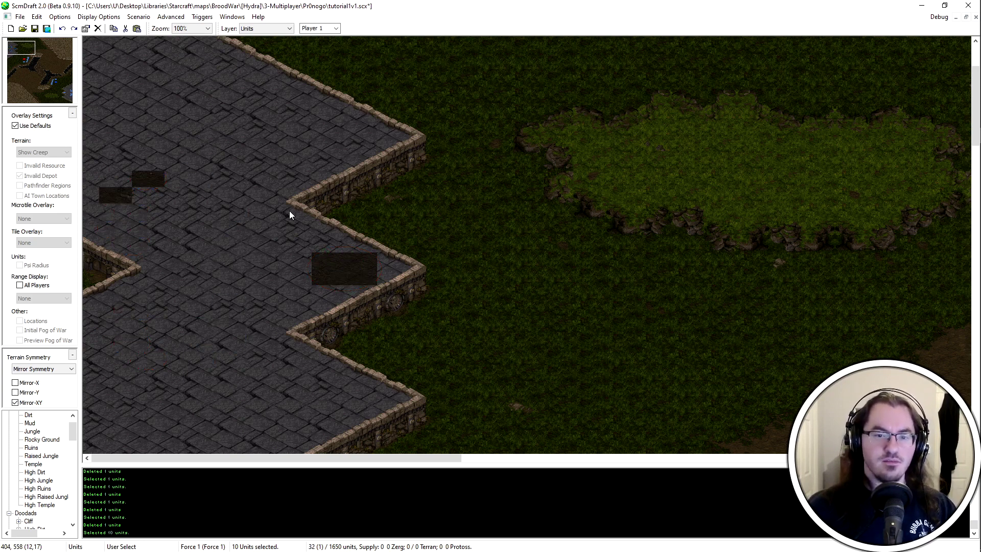
{"action": "key", "text": "ctrl+z"}
{"action": "key", "text": "ctrl+z"}
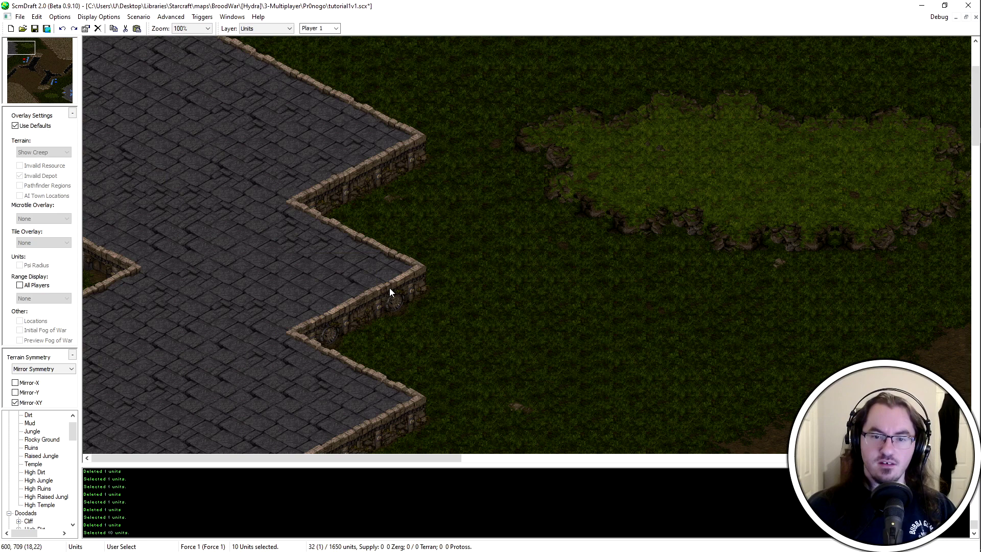
Restore the nine mineral fields and geyser to their mirrored positions on the plateau, without the Mud markers
{"action": "key", "text": "ctrl+y"}
{"action": "key", "text": "ctrl+y"}
{"action": "key", "text": "ctrl+y"}
{"action": "key", "text": "ctrl+y"}
{"action": "key", "text": "ctrl+y"}
{"action": "key", "text": "ctrl+y"}
{"action": "key", "text": "ctrl+y"}
{"action": "key", "text": "ctrl+y"}
{"action": "key", "text": "ctrl+y"}
{"action": "key", "text": "ctrl+y"}
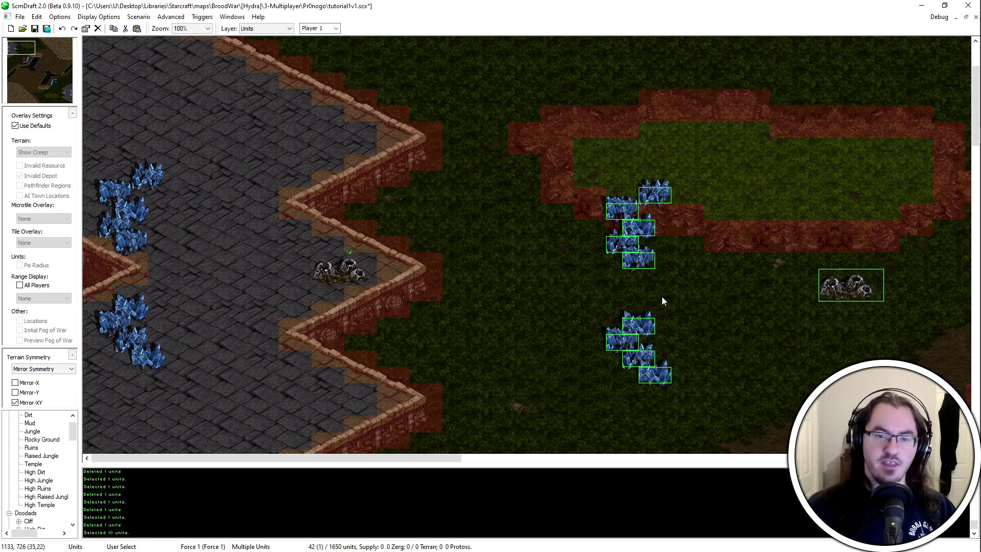
Compare the mineral fields and geyser on the northwest stone plateau with their mirrored counterparts on the southeast plateau
{"action": "key", "text": "Escape"}
{"action": "left_click_drag", "start_coordinate": [47, 65], "coordinate": [87, 104]}
{"action": "scroll", "coordinate": [212, 148], "scroll_direction": "up", "scroll_amount": 5}
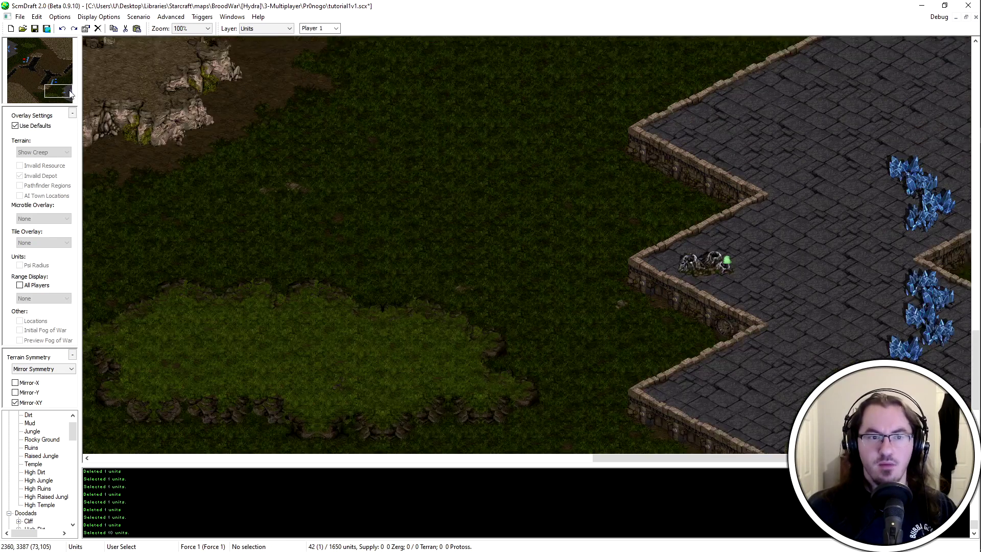
{"action": "left_click_drag", "start_coordinate": [61, 94], "coordinate": [20, 52]}
{"action": "scroll", "coordinate": [267, 134], "scroll_direction": "up", "scroll_amount": 2}
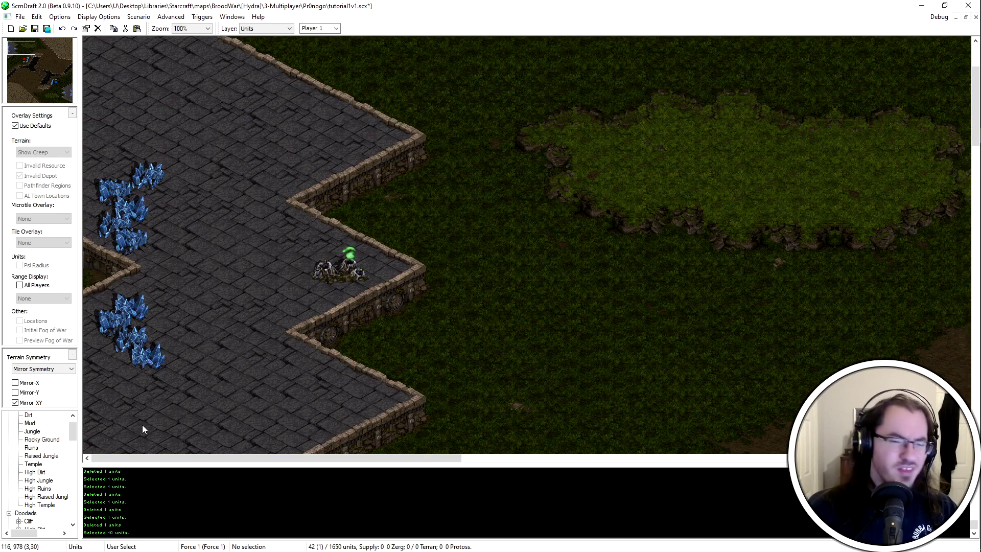
{"action": "left_click", "coordinate": [75, 103]}
{"action": "left_click_drag", "start_coordinate": [73, 102], "coordinate": [11, 43]}
{"action": "scroll", "coordinate": [299, 357], "scroll_direction": "down", "scroll_amount": 1}
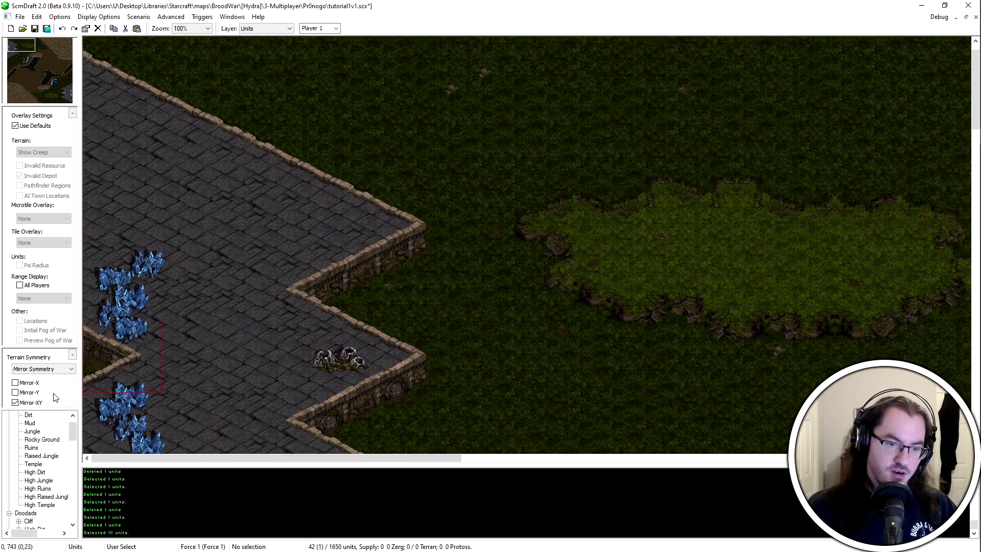
Inspect the cliff notch between the two mineral groups on the northwest plateau
{"action": "left_click_drag", "start_coordinate": [55, 397], "coordinate": [80, 377]}
{"action": "left_click", "coordinate": [201, 325]}
{"action": "scroll", "coordinate": [194, 313], "scroll_direction": "down", "scroll_amount": 3}
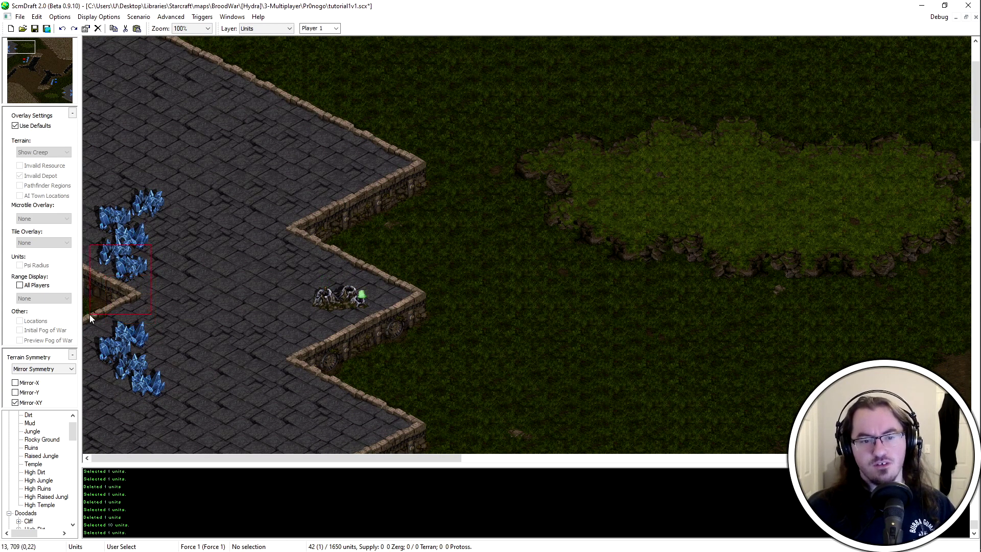
{"action": "left_click", "coordinate": [123, 294]}
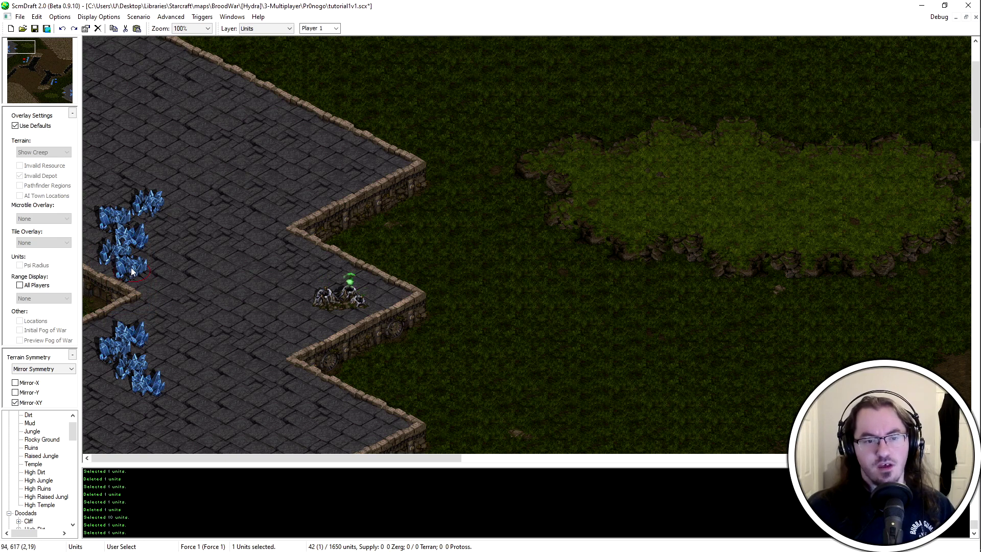
{"action": "left_click", "coordinate": [155, 292]}
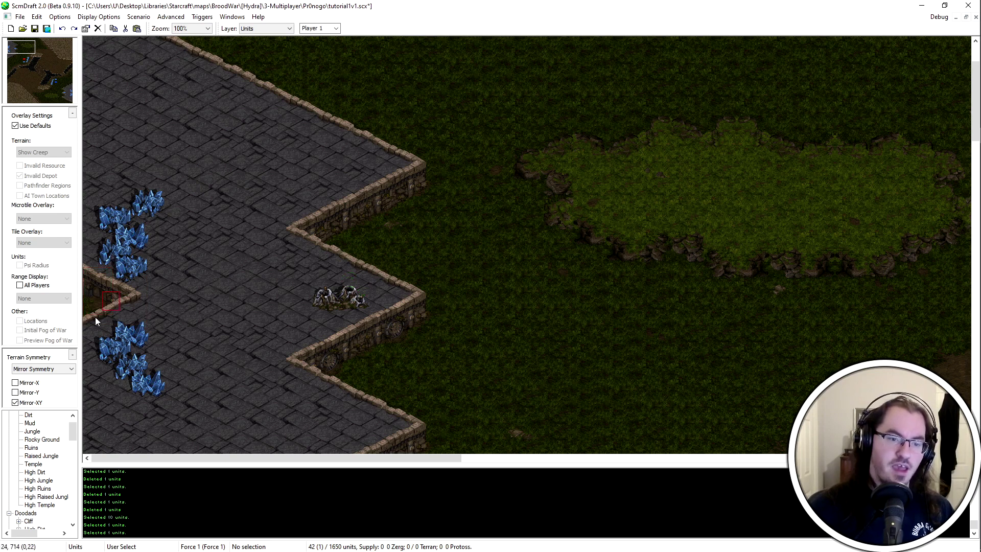
{"action": "left_click", "coordinate": [152, 204]}
{"action": "left_click", "coordinate": [88, 147]}
Review the whole map's layout and inspect the chasm and raised dirt ledge beside the red start location
{"action": "left_click_drag", "start_coordinate": [67, 97], "coordinate": [76, 99]}
{"action": "middle_click_drag", "start_coordinate": [552, 39], "coordinate": [617, 336]}
{"action": "scroll", "coordinate": [732, 146], "scroll_direction": "down", "scroll_amount": 4}
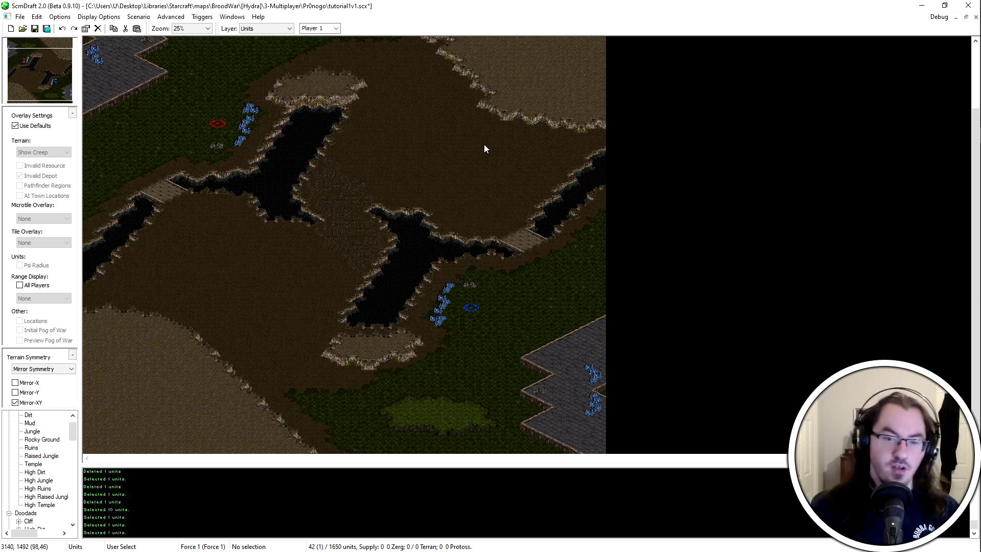
{"action": "scroll", "coordinate": [332, 108], "scroll_direction": "up", "scroll_amount": 5}
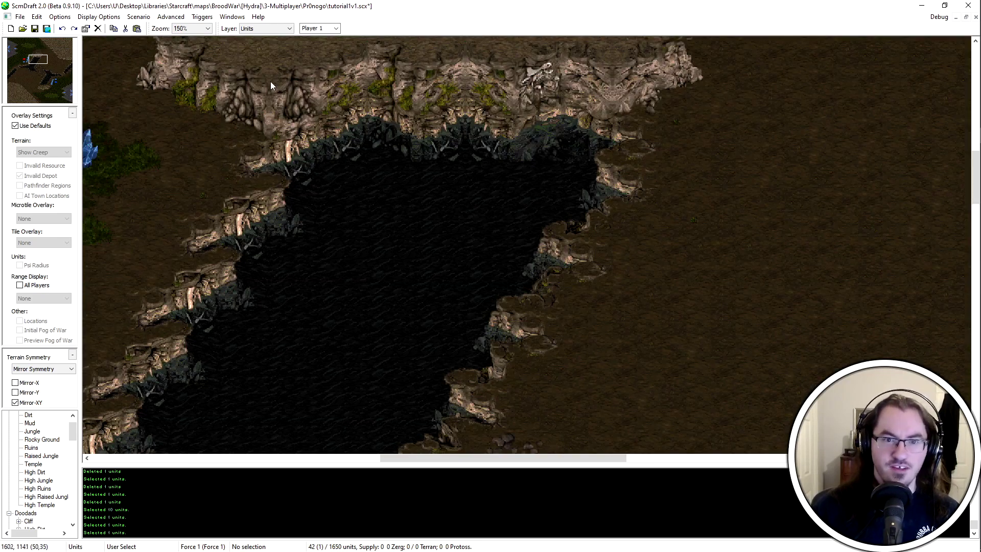
{"action": "left_click_drag", "start_coordinate": [277, 72], "coordinate": [231, 125]}
{"action": "mouse_move", "coordinate": [390, 276]}
{"action": "middle_mouse_down"}
{"action": "mouse_move", "coordinate": [390, 5]}
{"action": "mouse_move", "coordinate": [390, 276]}
{"action": "middle_mouse_up"}
{"action": "left_click_drag", "start_coordinate": [401, 224], "coordinate": [378, 255]}
{"action": "scroll", "coordinate": [391, 317], "scroll_direction": "down", "scroll_amount": 5}
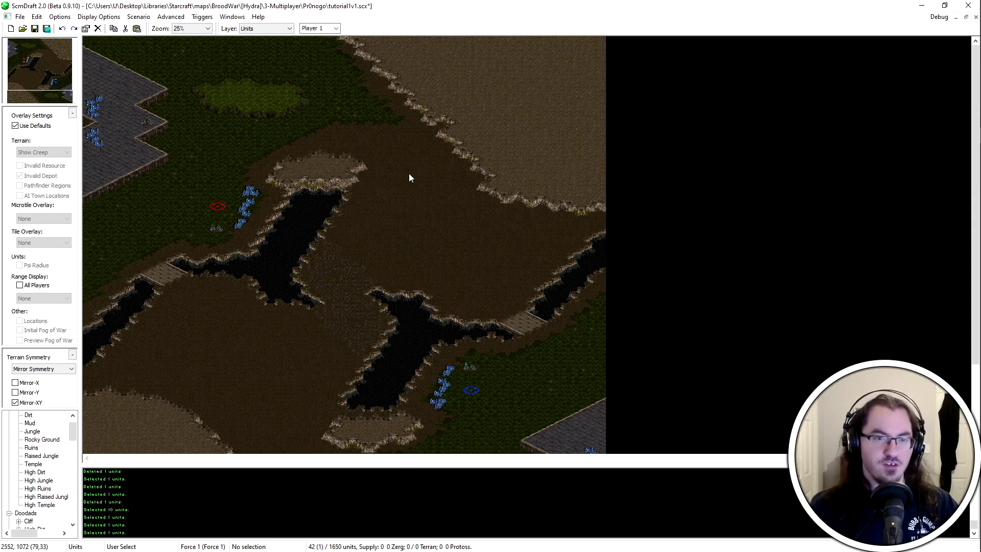
Examine the open dirt ground between the central chasms and the large high-ground area in the northeast
{"action": "middle_click_drag", "start_coordinate": [316, 221], "coordinate": [338, 389]}
{"action": "middle_click_drag", "start_coordinate": [377, 315], "coordinate": [368, 74]}
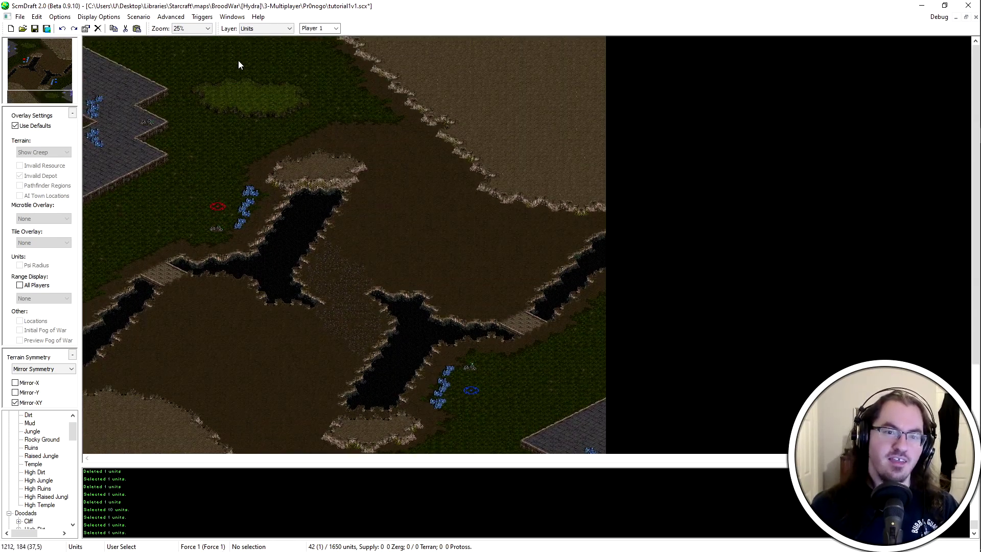
{"action": "scroll", "coordinate": [238, 62], "scroll_direction": "up", "scroll_amount": 3}
{"action": "scroll", "coordinate": [206, 3], "scroll_direction": "down", "scroll_amount": 3}
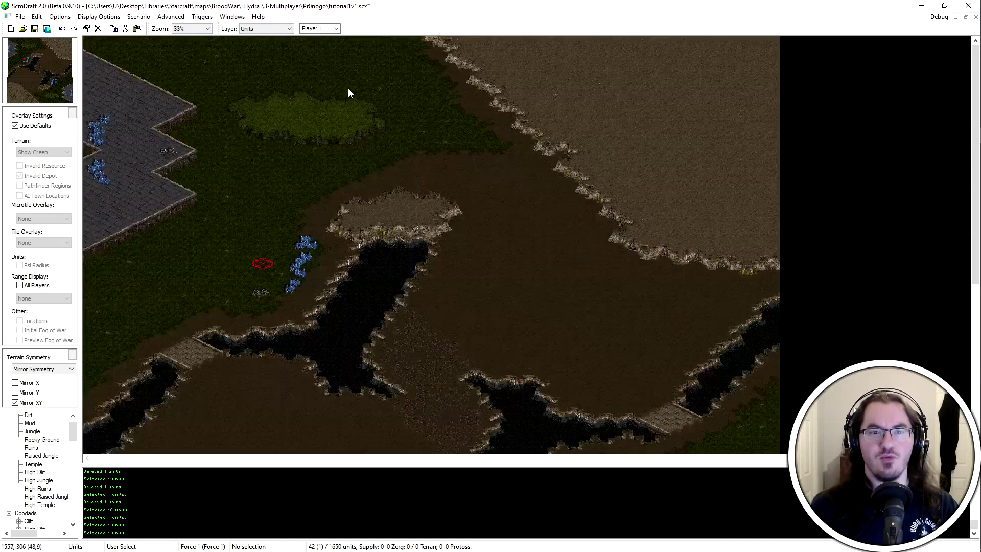
{"action": "scroll", "coordinate": [424, 125], "scroll_direction": "up", "scroll_amount": 3}
{"action": "scroll", "coordinate": [714, 373], "scroll_direction": "down", "scroll_amount": 3}
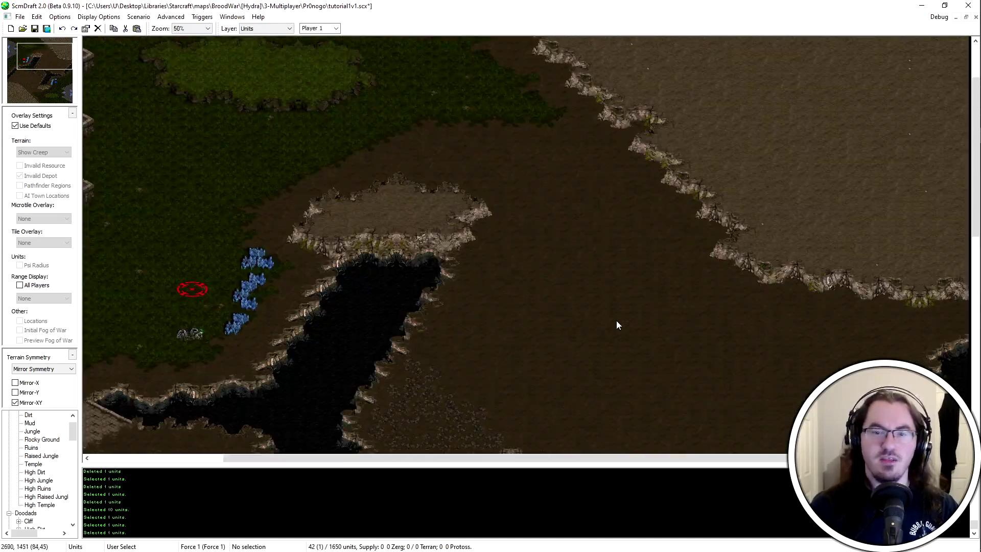
{"action": "scroll", "coordinate": [680, 320], "scroll_direction": "up", "scroll_amount": 2}
{"action": "scroll", "coordinate": [648, 372], "scroll_direction": "up", "scroll_amount": 1}
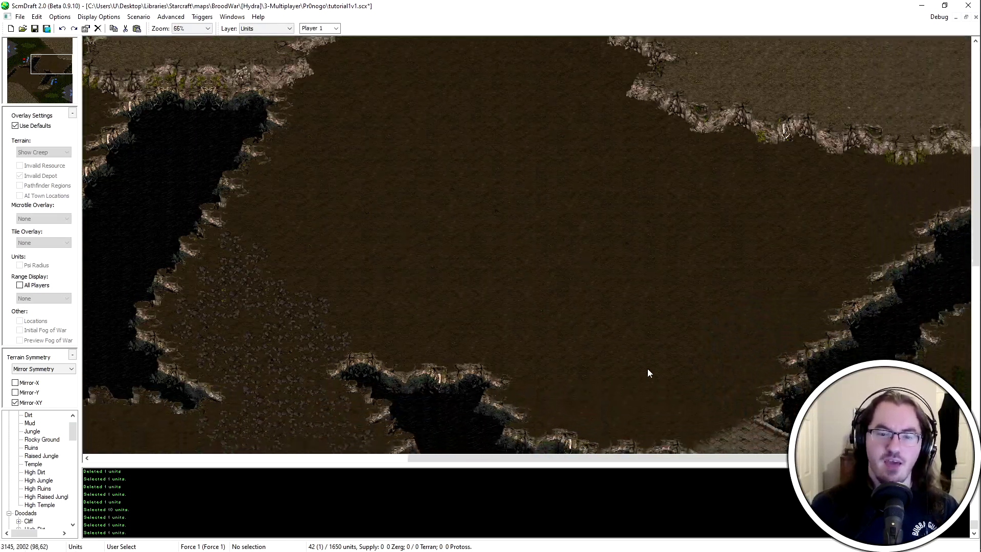
{"action": "scroll", "coordinate": [617, 173], "scroll_direction": "down", "scroll_amount": 1}
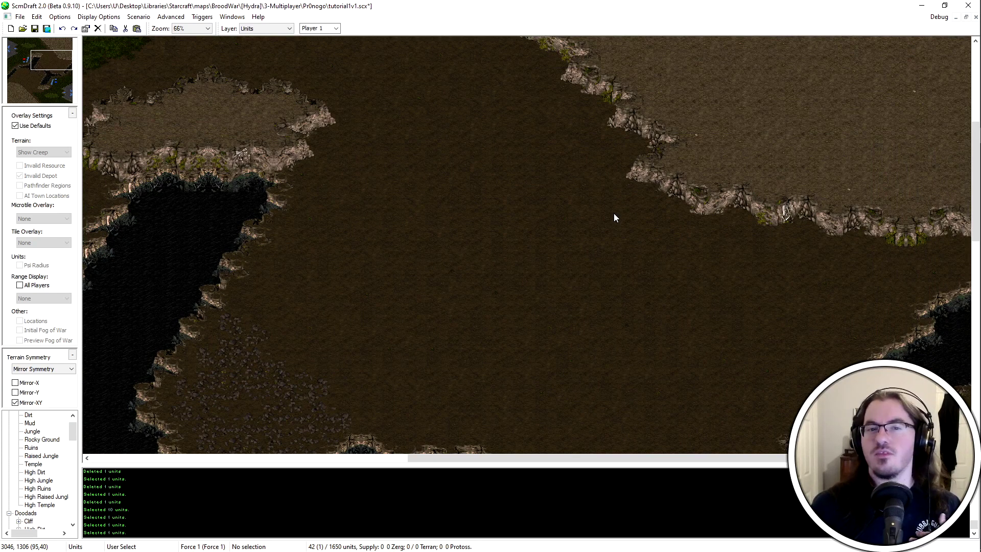
{"action": "scroll", "coordinate": [646, 83], "scroll_direction": "down", "scroll_amount": 3}
{"action": "scroll", "coordinate": [559, 121], "scroll_direction": "up", "scroll_amount": 2}
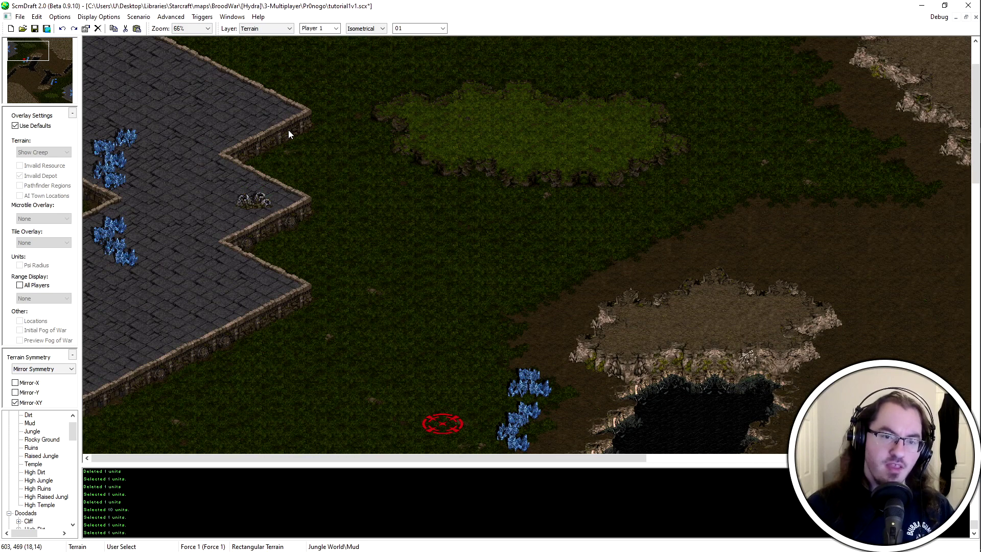
Examine the terrain between the northwest plateau, the raised jungle patch and the red start location down to the bridge
{"action": "scroll", "coordinate": [179, 212], "scroll_direction": "up", "scroll_amount": 3}
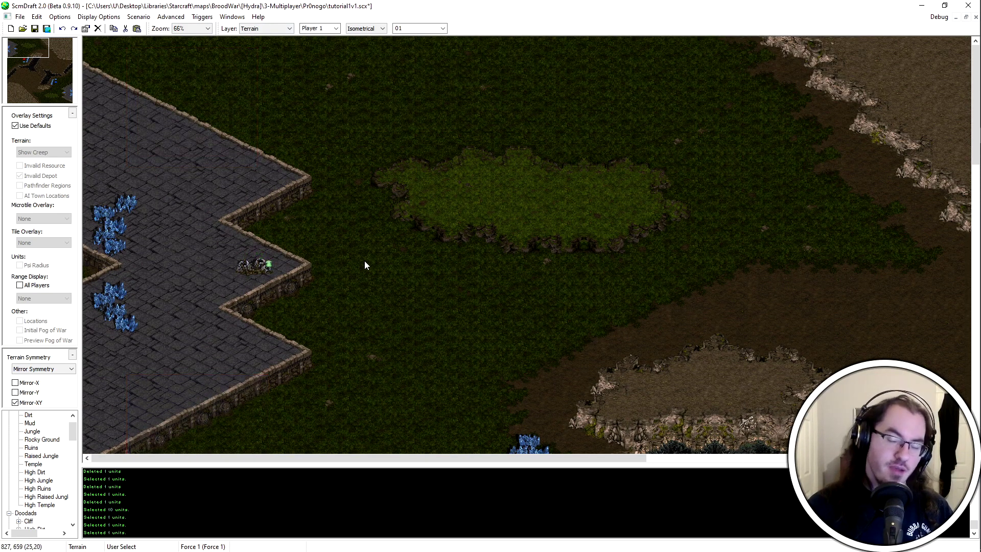
{"action": "scroll", "coordinate": [333, 314], "scroll_direction": "down", "scroll_amount": 5}
{"action": "scroll", "coordinate": [333, 314], "scroll_direction": "up", "scroll_amount": 3}
{"action": "scroll", "coordinate": [311, 209], "scroll_direction": "up", "scroll_amount": 2}
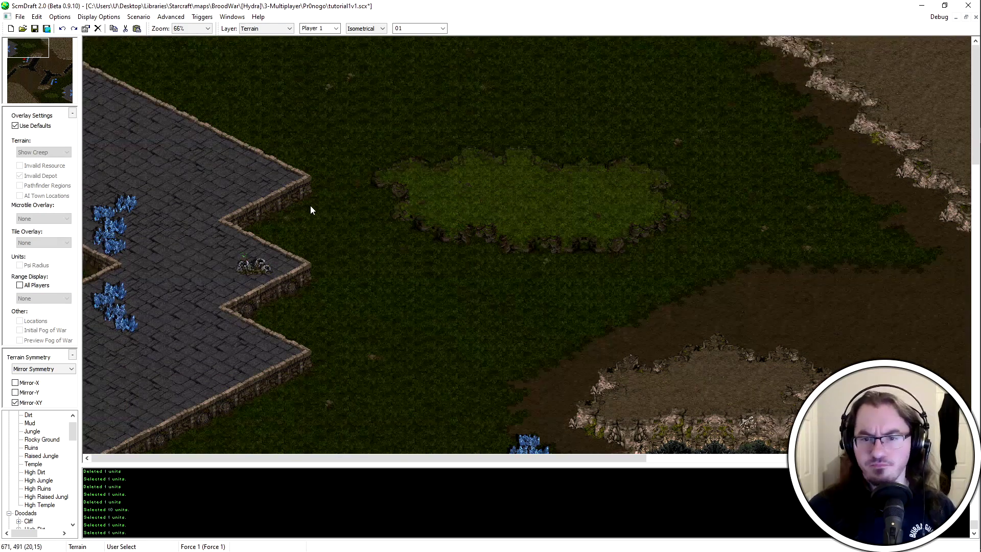
{"action": "left_click_drag", "start_coordinate": [367, 135], "coordinate": [694, 277]}
{"action": "mouse_move", "coordinate": [323, 145]}
{"action": "left_mouse_down"}
{"action": "mouse_move", "coordinate": [194, 439]}
{"action": "mouse_move", "coordinate": [232, 352]}
{"action": "mouse_move", "coordinate": [279, 341]}
{"action": "left_mouse_up"}
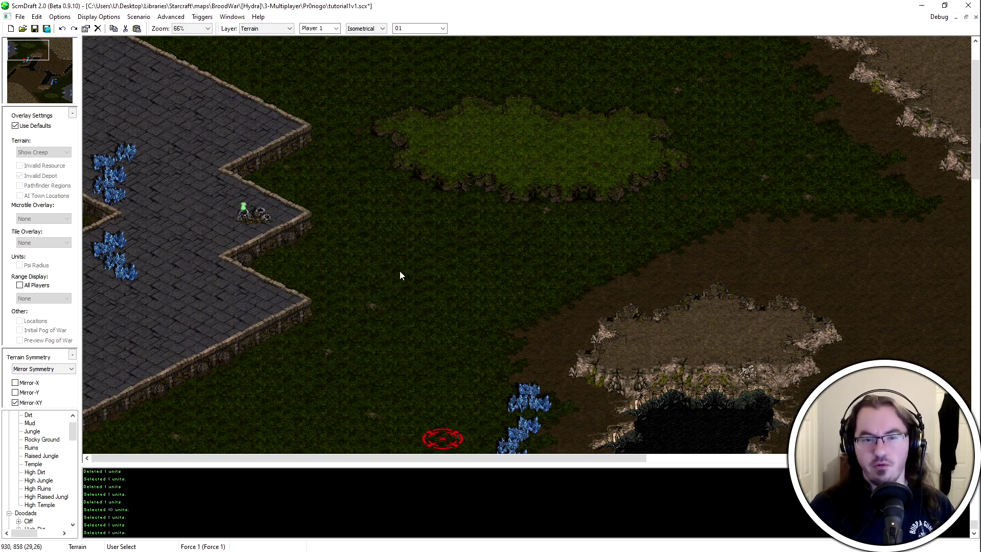
{"action": "scroll", "coordinate": [357, 266], "scroll_direction": "up", "scroll_amount": 2}
{"action": "scroll", "coordinate": [315, 341], "scroll_direction": "down", "scroll_amount": 4}
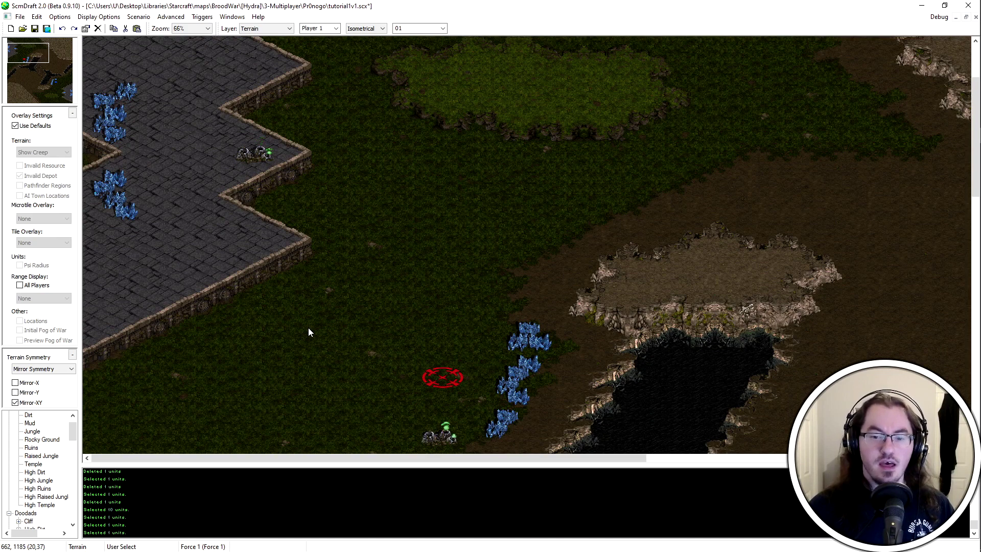
{"action": "scroll", "coordinate": [308, 328], "scroll_direction": "down", "scroll_amount": 5}
{"action": "scroll", "coordinate": [198, 354], "scroll_direction": "down", "scroll_amount": 2}
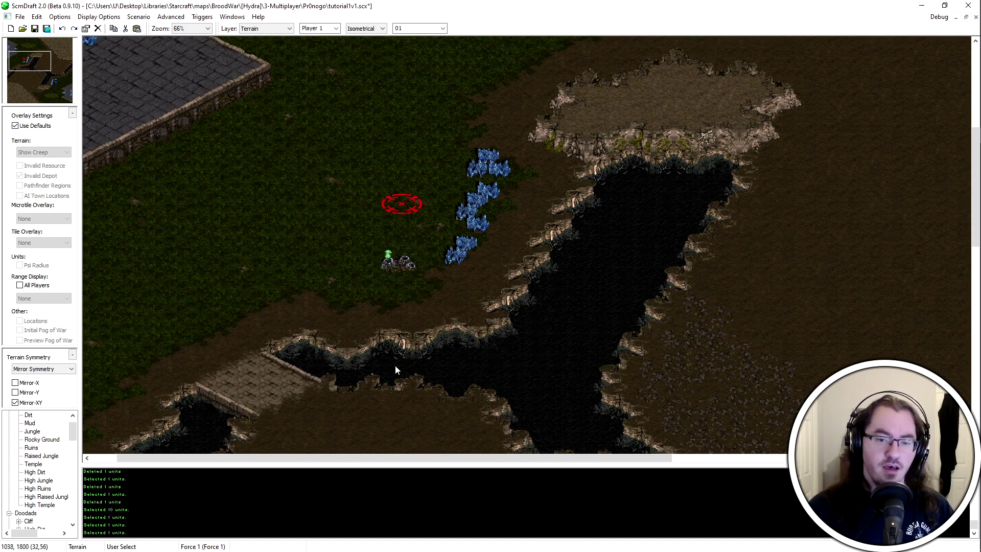
{"action": "scroll", "coordinate": [400, 353], "scroll_direction": "up", "scroll_amount": 6}
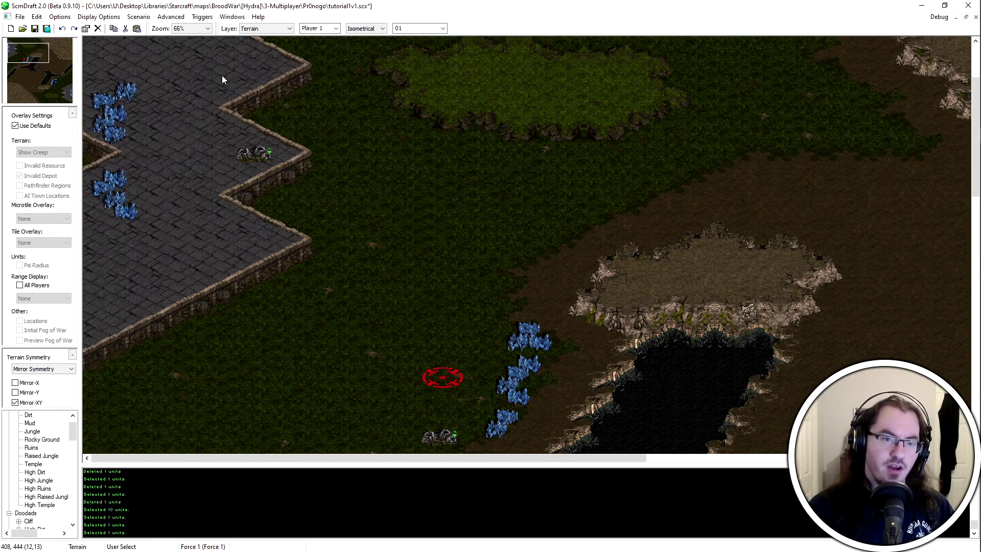
{"action": "scroll", "coordinate": [191, 261], "scroll_direction": "down", "scroll_amount": 7}
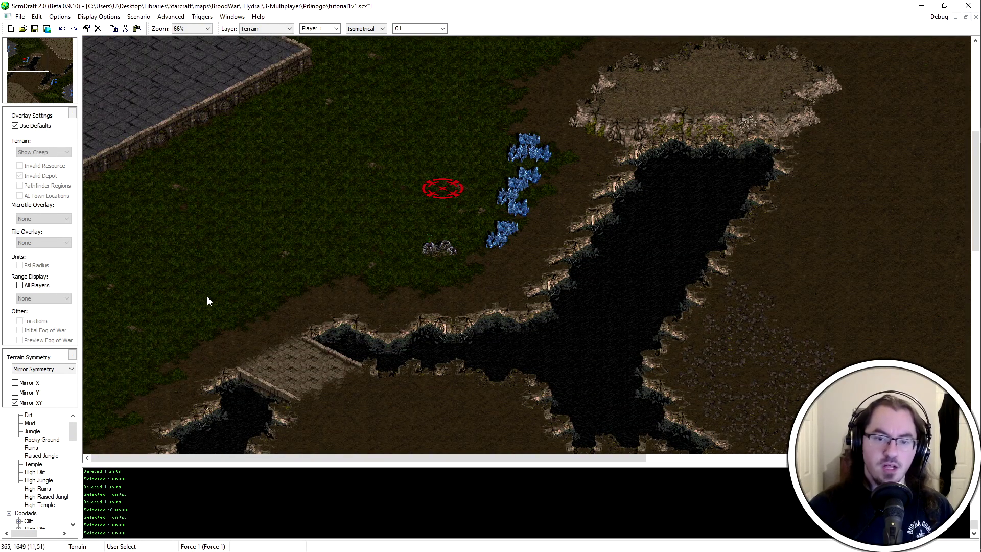
{"action": "scroll", "coordinate": [180, 219], "scroll_direction": "up", "scroll_amount": 4}
{"action": "scroll", "coordinate": [136, 325], "scroll_direction": "down", "scroll_amount": 4}
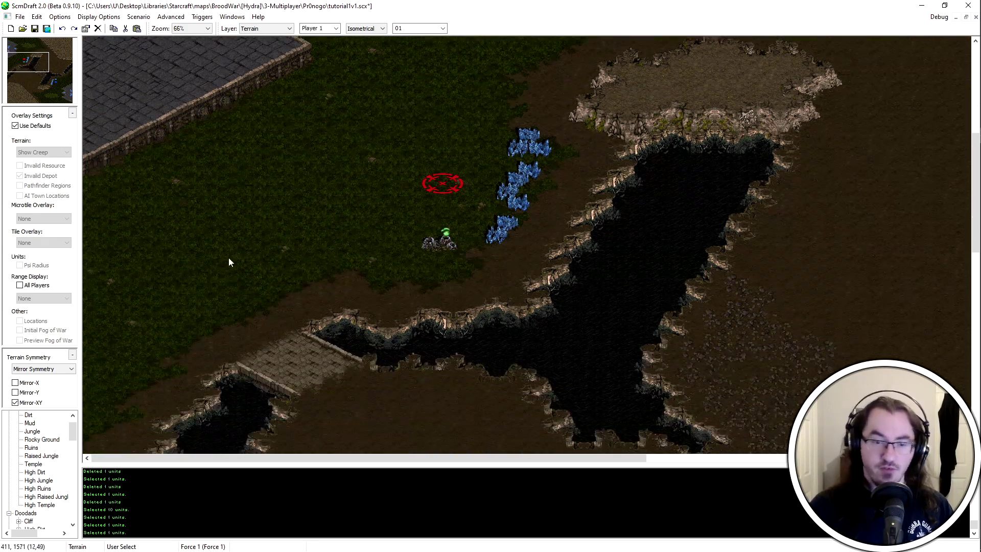
Outline and compare the open jungle west of the red start location and the northwest plateau's notched eastern side
{"action": "left_click_drag", "start_coordinate": [281, 198], "coordinate": [176, 289]}
{"action": "left_click_drag", "start_coordinate": [232, 251], "coordinate": [273, 224]}
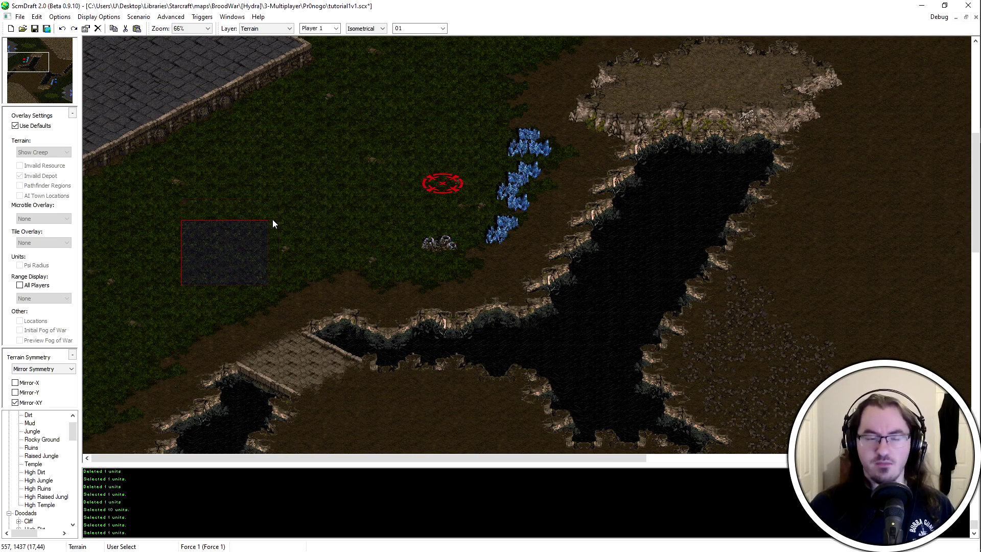
{"action": "left_click_drag", "start_coordinate": [292, 211], "coordinate": [182, 267]}
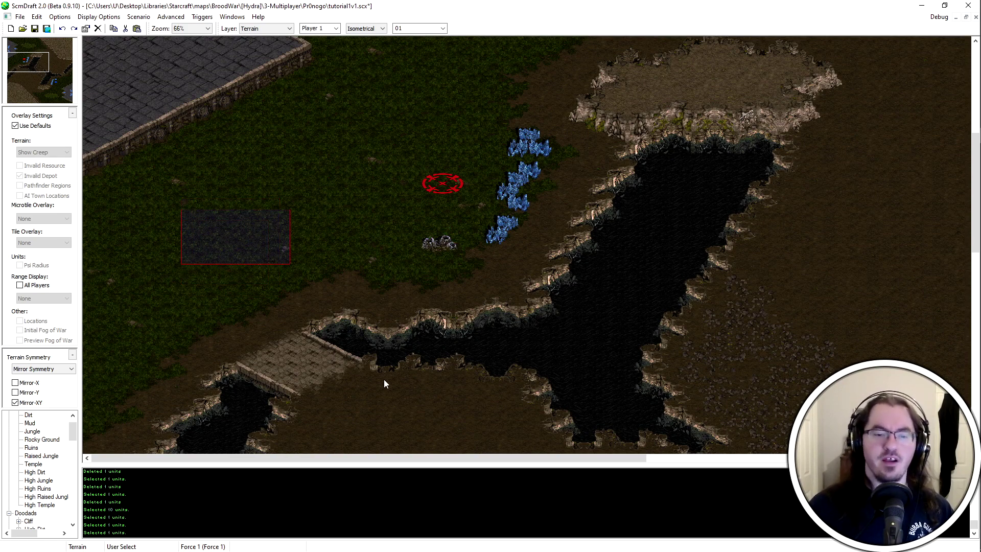
{"action": "scroll", "coordinate": [243, 419], "scroll_direction": "up", "scroll_amount": 3}
{"action": "left_click_drag", "start_coordinate": [236, 186], "coordinate": [104, 327]}
{"action": "left_click_drag", "start_coordinate": [573, 220], "coordinate": [313, 483]}
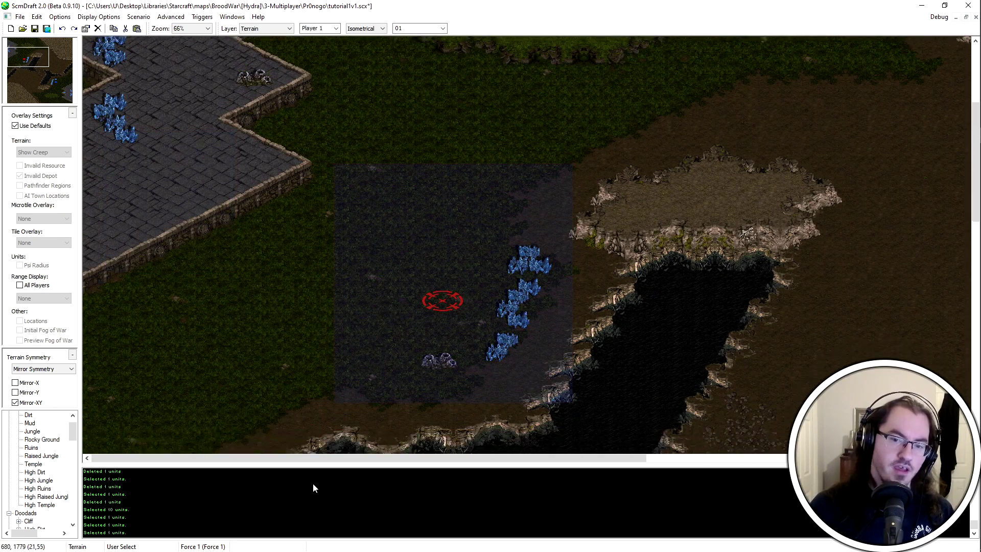
{"action": "scroll", "coordinate": [320, 388], "scroll_direction": "down", "scroll_amount": 3}
{"action": "left_click", "coordinate": [313, 155]}
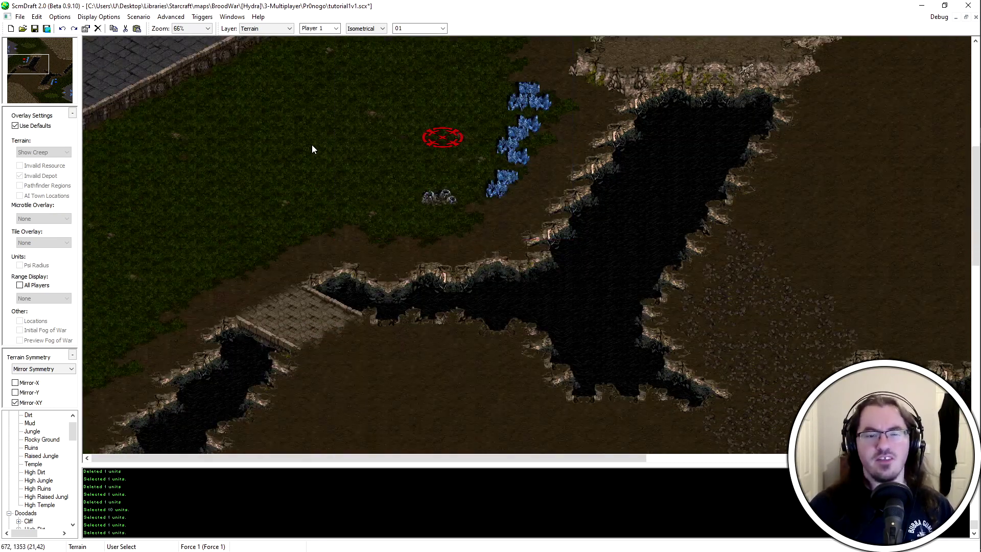
{"action": "left_click_drag", "start_coordinate": [254, 179], "coordinate": [171, 230]}
{"action": "scroll", "coordinate": [404, 214], "scroll_direction": "up", "scroll_amount": 5}
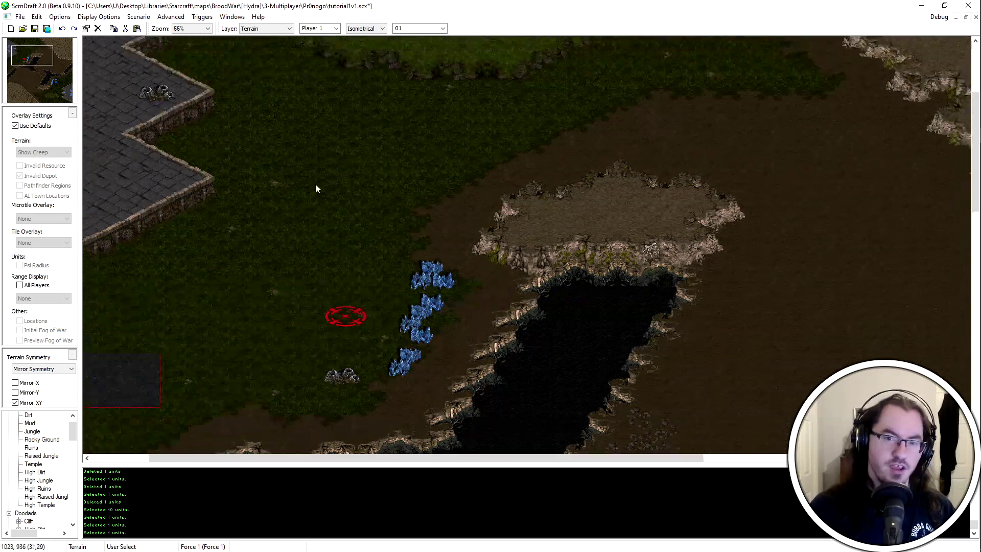
{"action": "scroll", "coordinate": [307, 393], "scroll_direction": "down", "scroll_amount": 2}
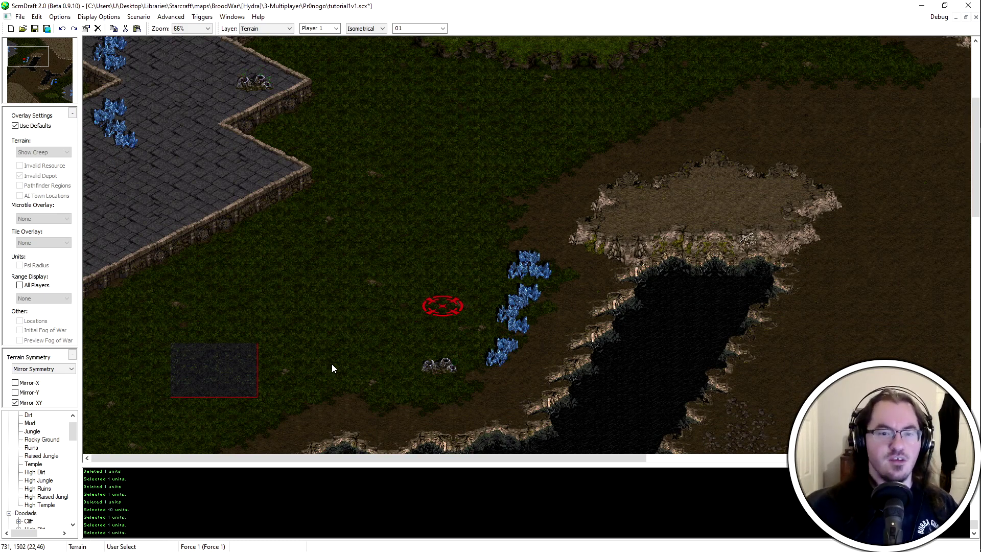
{"action": "scroll", "coordinate": [328, 328], "scroll_direction": "down", "scroll_amount": 2}
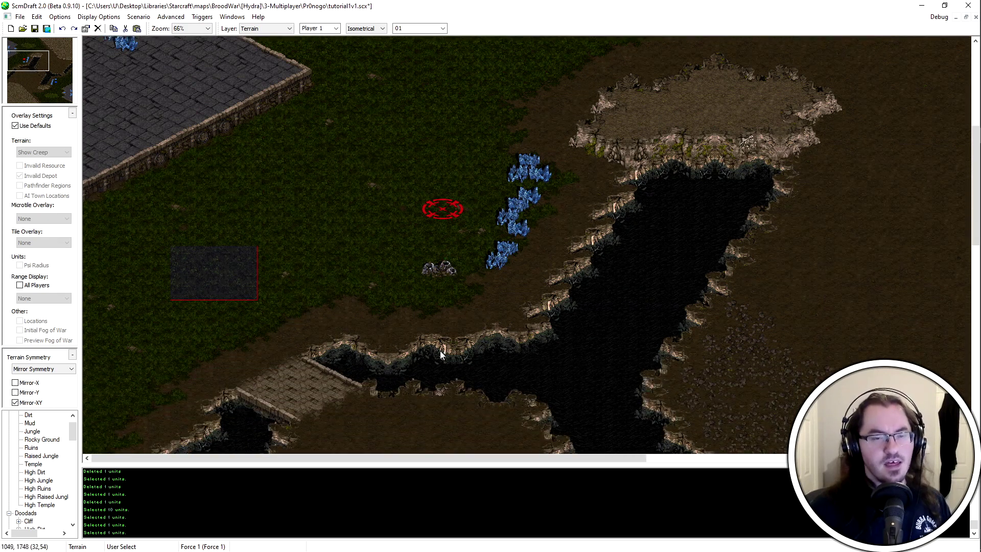
{"action": "scroll", "coordinate": [450, 355], "scroll_direction": "up", "scroll_amount": 4}
{"action": "left_click_drag", "start_coordinate": [260, 111], "coordinate": [131, 277]}
{"action": "scroll", "coordinate": [131, 277], "scroll_direction": "up", "scroll_amount": 1}
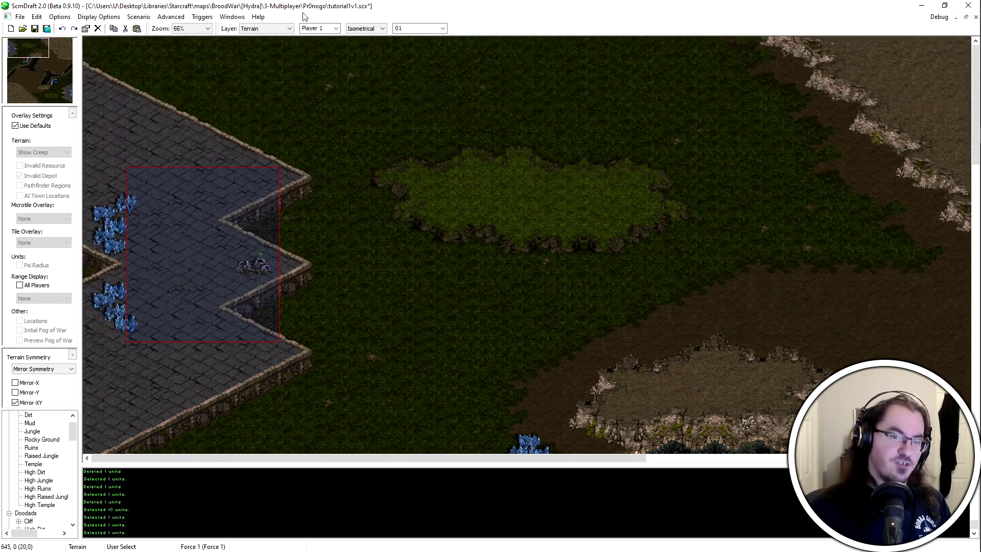
Extend the northwest plateau with isometrical Temple terrain from its upper eastern corner to the map's northern edge
{"action": "scroll", "coordinate": [312, 76], "scroll_direction": "up", "scroll_amount": 1}
{"action": "left_click", "coordinate": [337, 165]}
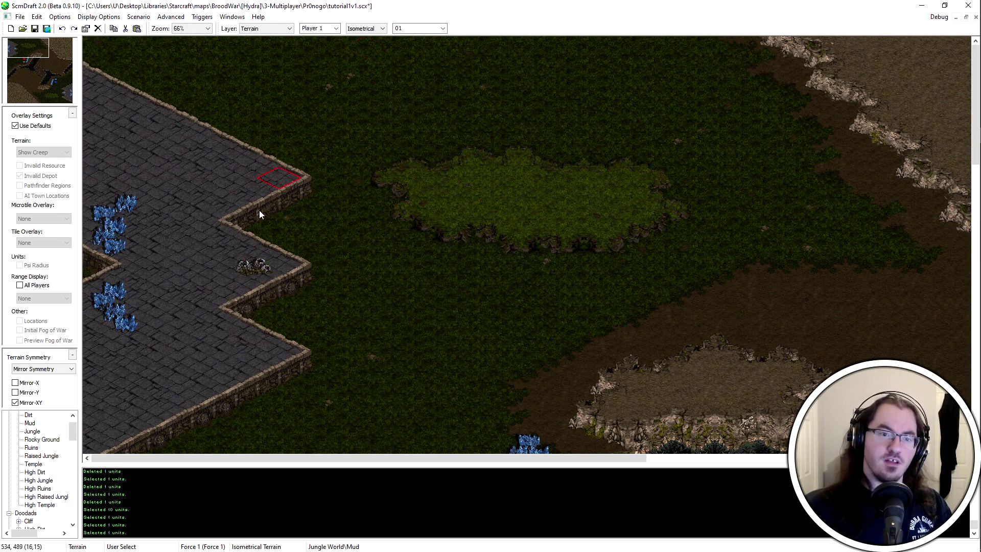
{"action": "mouse_move", "coordinate": [317, 168]}
{"action": "left_mouse_down"}
{"action": "mouse_move", "coordinate": [179, 111]}
{"action": "mouse_move", "coordinate": [293, 155]}
{"action": "left_mouse_up"}
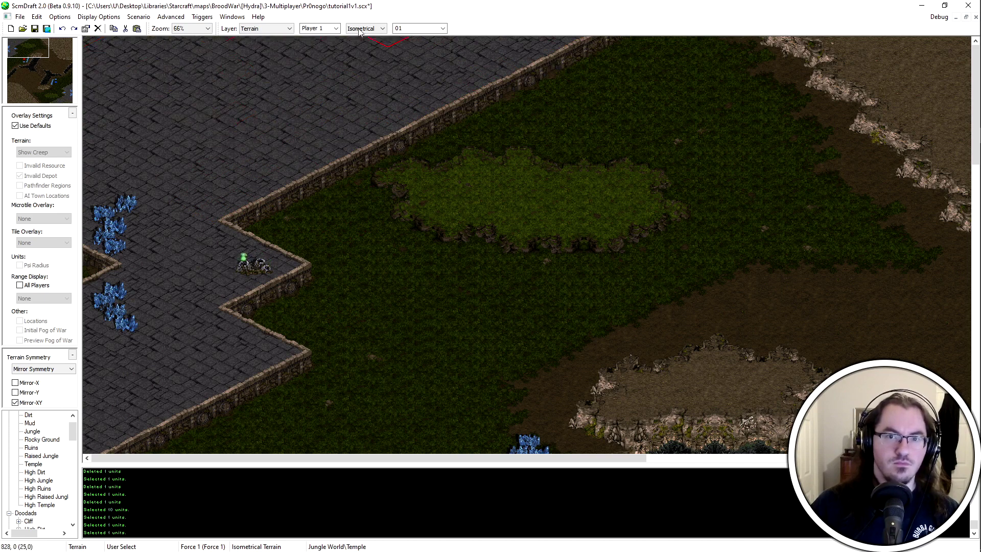
Cut back the northwest plateau's corner with isometrical Jungle terrain, leaving a stepped stone edge along the map's northern border
{"action": "left_click", "coordinate": [94, 107]}
{"action": "left_click", "coordinate": [103, 65]}
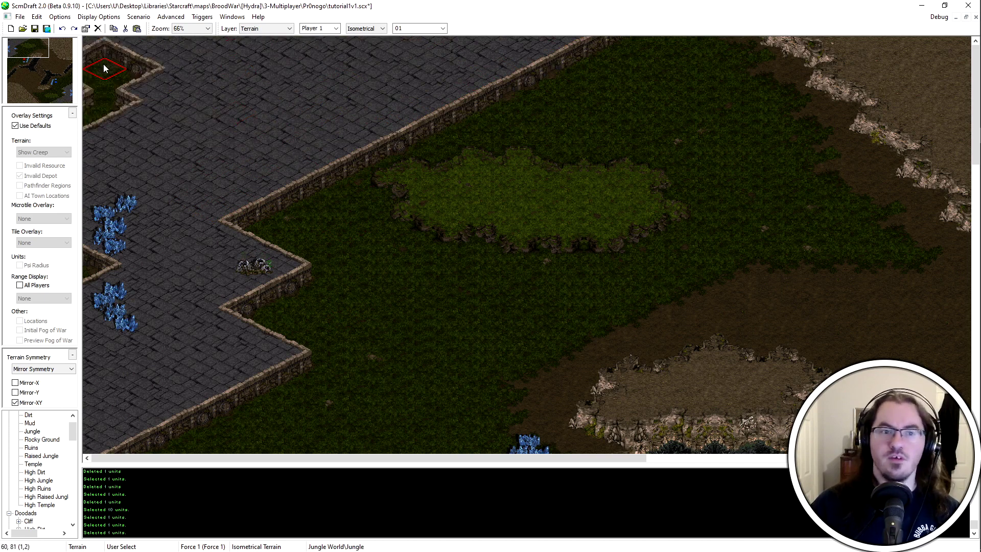
{"action": "left_click", "coordinate": [154, 45]}
{"action": "left_click", "coordinate": [197, 49]}
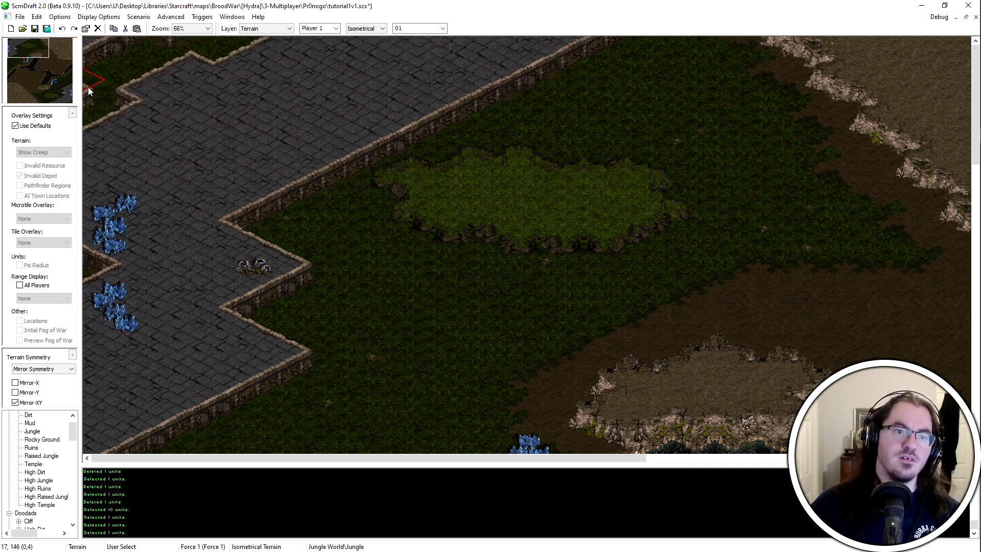
{"action": "left_click_drag", "start_coordinate": [98, 71], "coordinate": [260, 72]}
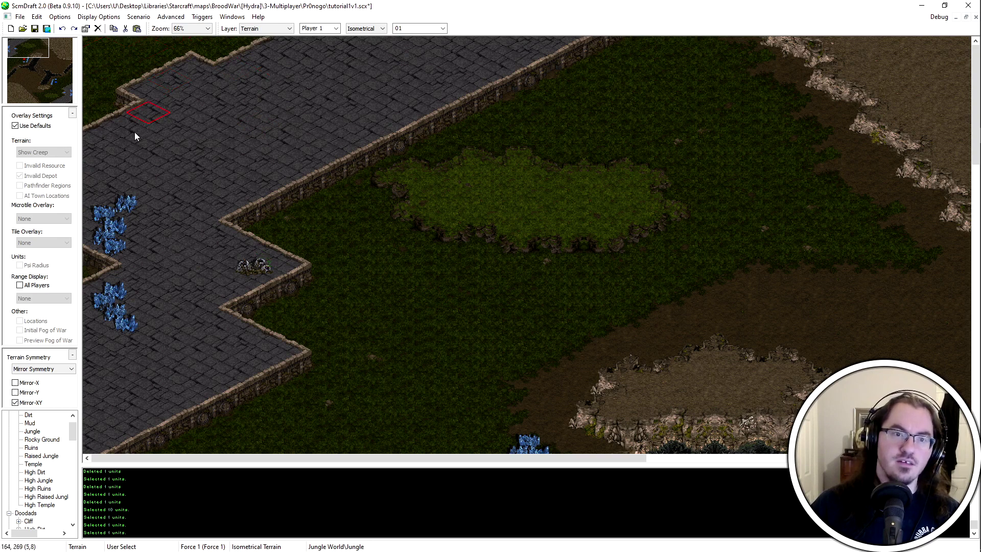
{"action": "left_click", "coordinate": [128, 103]}
{"action": "mouse_move", "coordinate": [223, 61]}
{"action": "left_mouse_down"}
{"action": "mouse_move", "coordinate": [158, 72]}
{"action": "mouse_move", "coordinate": [180, 89]}
{"action": "left_mouse_up"}
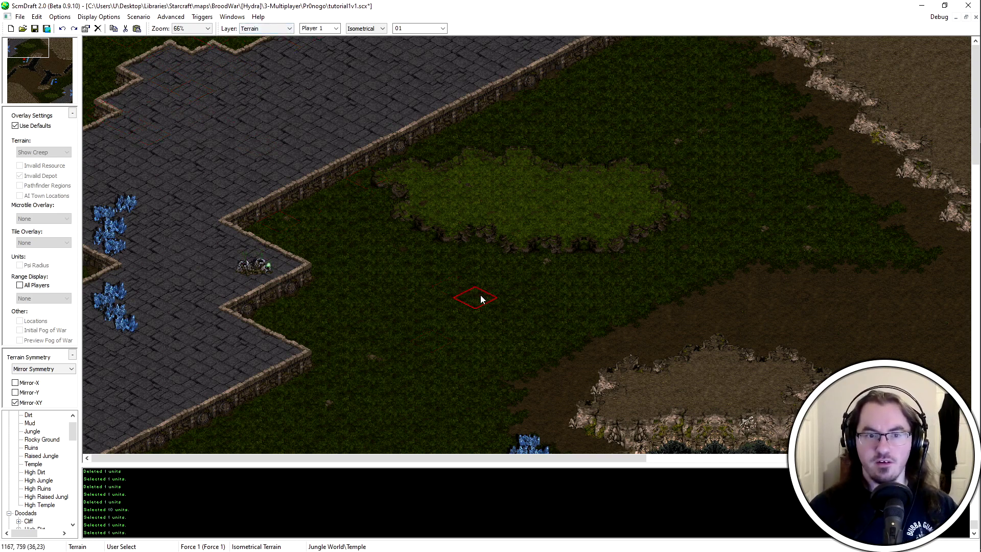
Flatten the raised jungle patch east of the northwest plateau by painting Jungle terrain over it
{"action": "key", "text": "Right"}
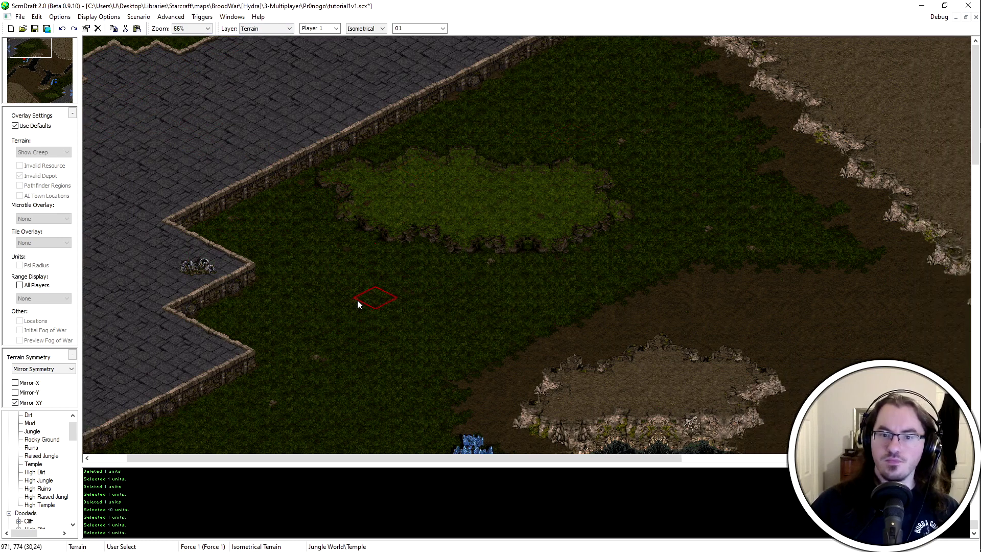
{"action": "key", "text": "Left"}
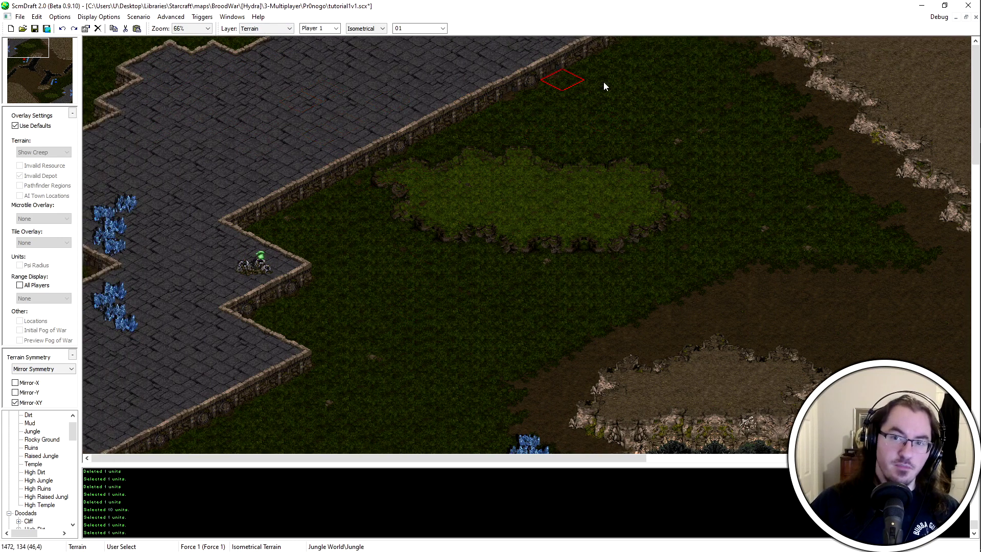
{"action": "mouse_move", "coordinate": [409, 205]}
{"action": "left_mouse_down"}
{"action": "mouse_move", "coordinate": [469, 180]}
{"action": "mouse_move", "coordinate": [444, 168]}
{"action": "mouse_move", "coordinate": [461, 250]}
{"action": "mouse_move", "coordinate": [602, 167]}
{"action": "mouse_move", "coordinate": [613, 193]}
{"action": "left_mouse_up"}
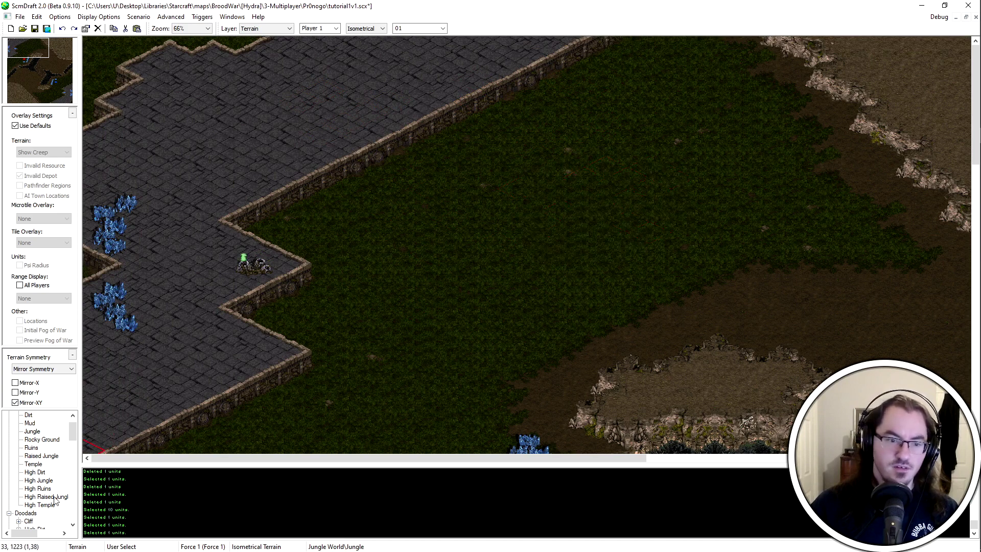
{"action": "key", "text": "Right"}
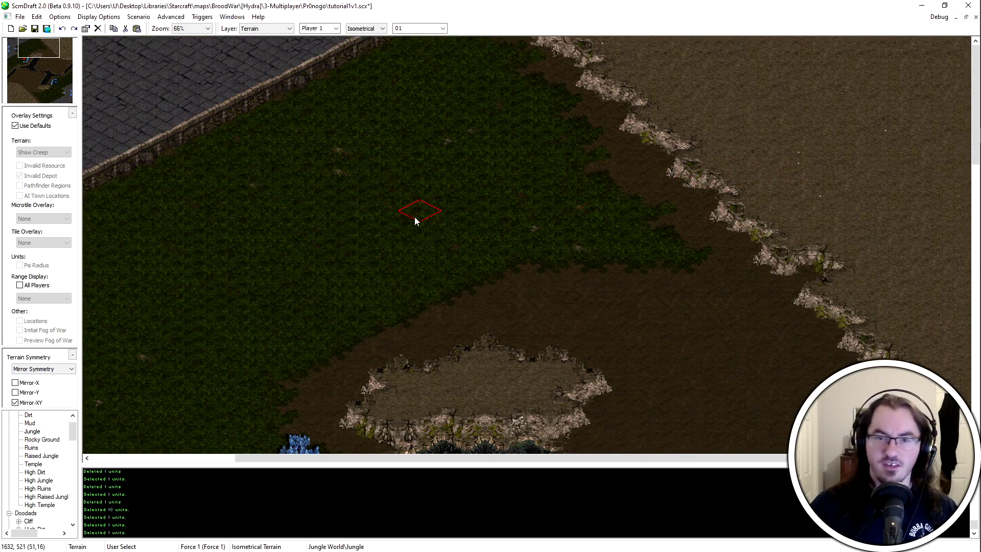
{"action": "key", "text": "Left"}
Paint a small rectangular Temple platform in the jungle north of the upper chasm's dirt ledge, and save the map
{"action": "scroll", "coordinate": [482, 343], "scroll_direction": "down", "scroll_amount": 2}
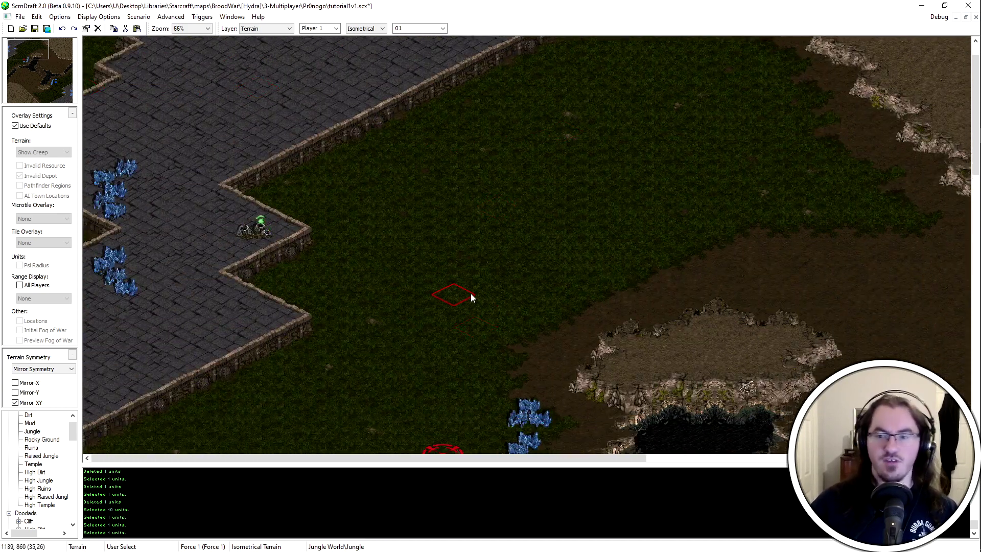
{"action": "scroll", "coordinate": [431, 304], "scroll_direction": "down", "scroll_amount": 3}
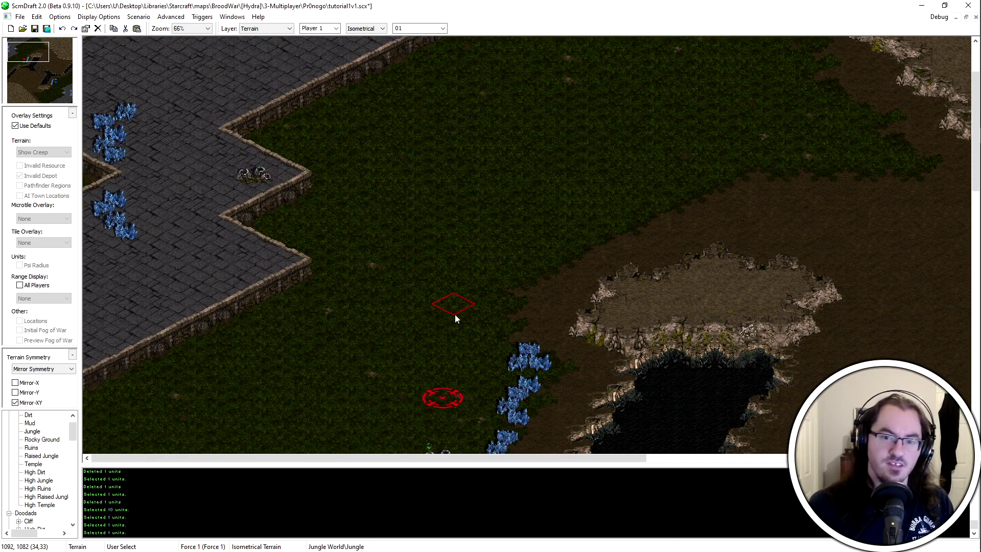
{"action": "scroll", "coordinate": [455, 315], "scroll_direction": "down", "scroll_amount": 4}
{"action": "middle_click_drag", "start_coordinate": [473, 254], "coordinate": [259, 424]}
{"action": "mouse_move", "coordinate": [514, 253]}
{"action": "middle_mouse_down"}
{"action": "mouse_move", "coordinate": [604, 152]}
{"action": "mouse_move", "coordinate": [537, 160]}
{"action": "middle_mouse_up"}
{"action": "mouse_move", "coordinate": [537, 160]}
{"action": "left_mouse_down"}
{"action": "mouse_move", "coordinate": [516, 175]}
{"action": "mouse_move", "coordinate": [531, 187]}
{"action": "mouse_move", "coordinate": [472, 184]}
{"action": "mouse_move", "coordinate": [486, 192]}
{"action": "left_mouse_up"}
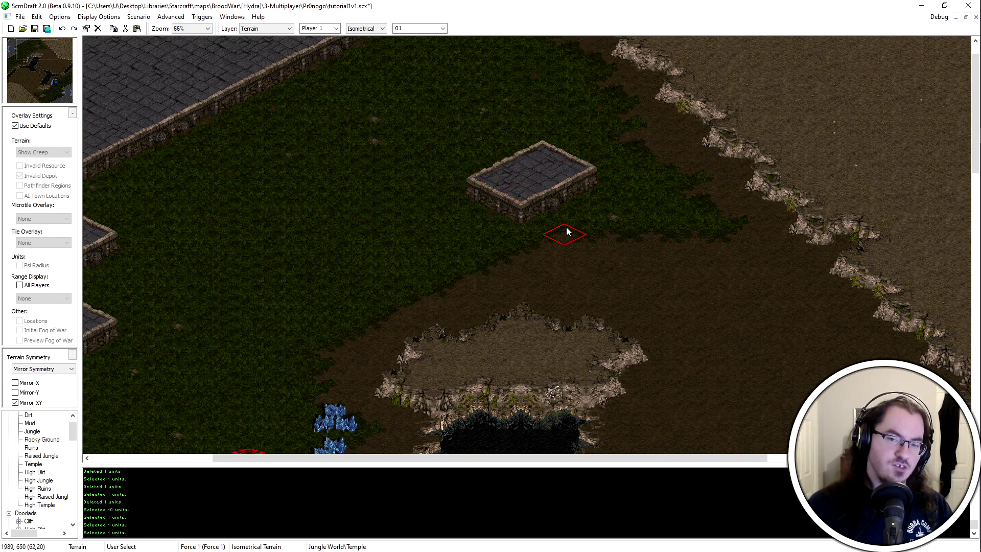
{"action": "middle_click_drag", "start_coordinate": [565, 230], "coordinate": [507, 132]}
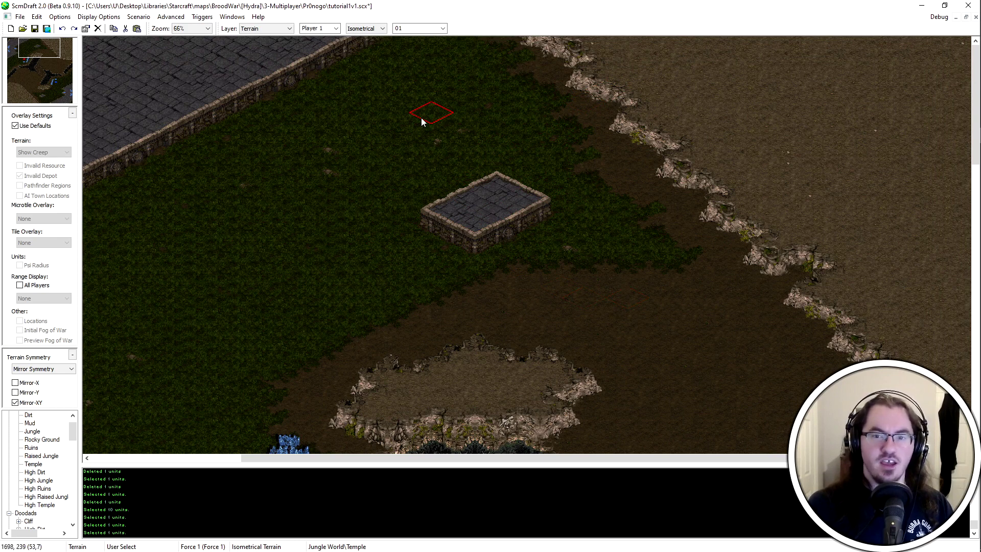
{"action": "scroll", "coordinate": [421, 121], "scroll_direction": "down", "scroll_amount": 3}
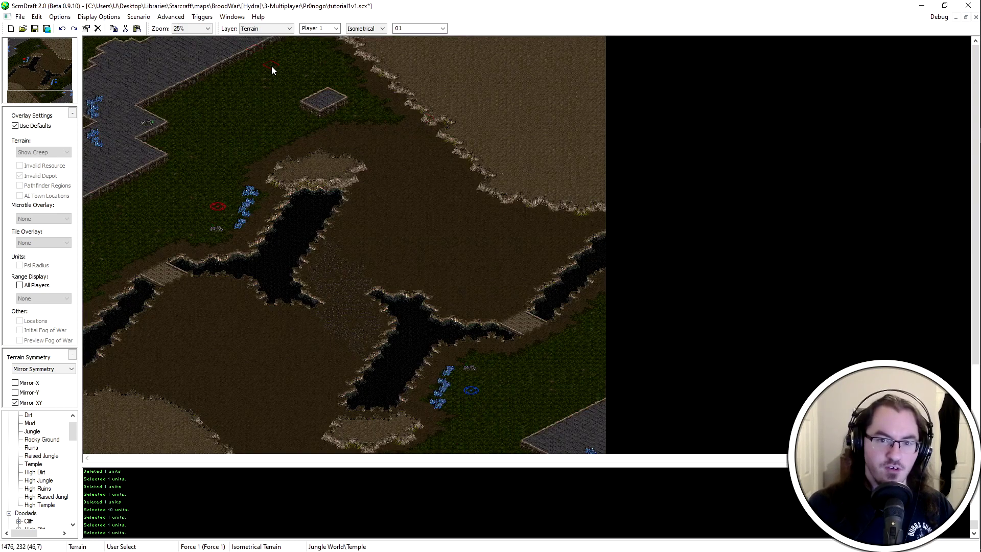
{"action": "scroll", "coordinate": [315, 402], "scroll_direction": "up", "scroll_amount": 2}
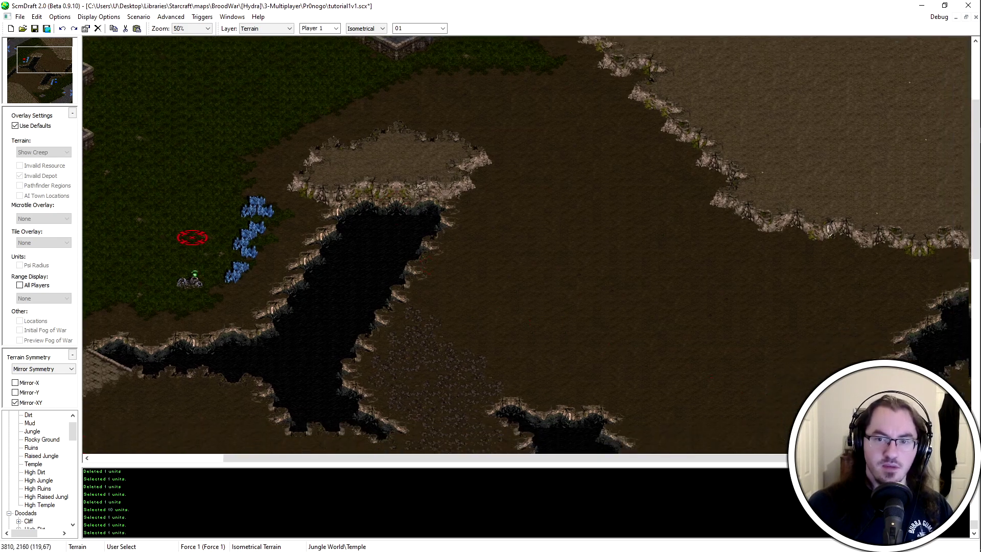
{"action": "scroll", "coordinate": [580, 162], "scroll_direction": "up", "scroll_amount": 2}
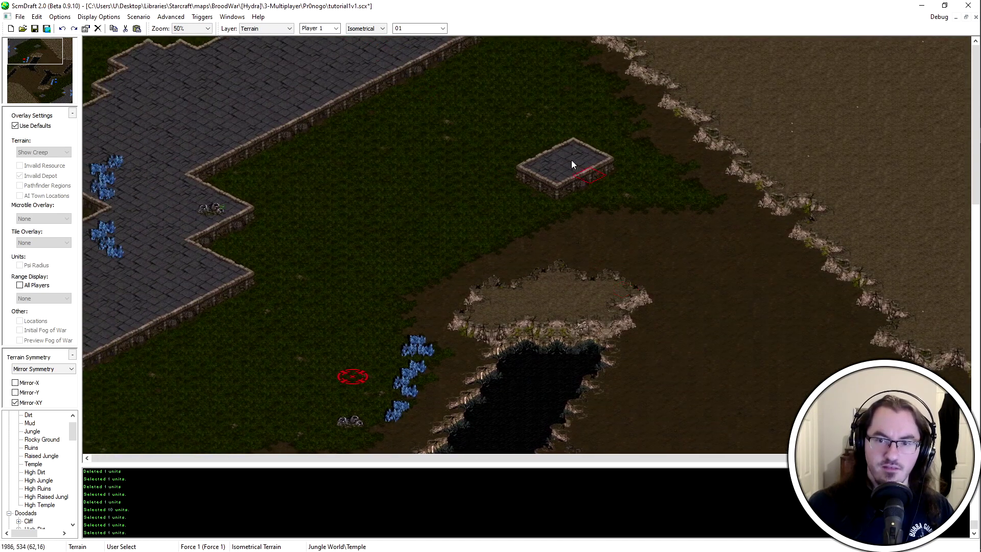
{"action": "key", "text": "ctrl+s"}
Open the user defined brushes and look through the available HYDRA brush sets for the different tilesets
{"action": "scroll", "coordinate": [289, 179], "scroll_direction": "up", "scroll_amount": 1}
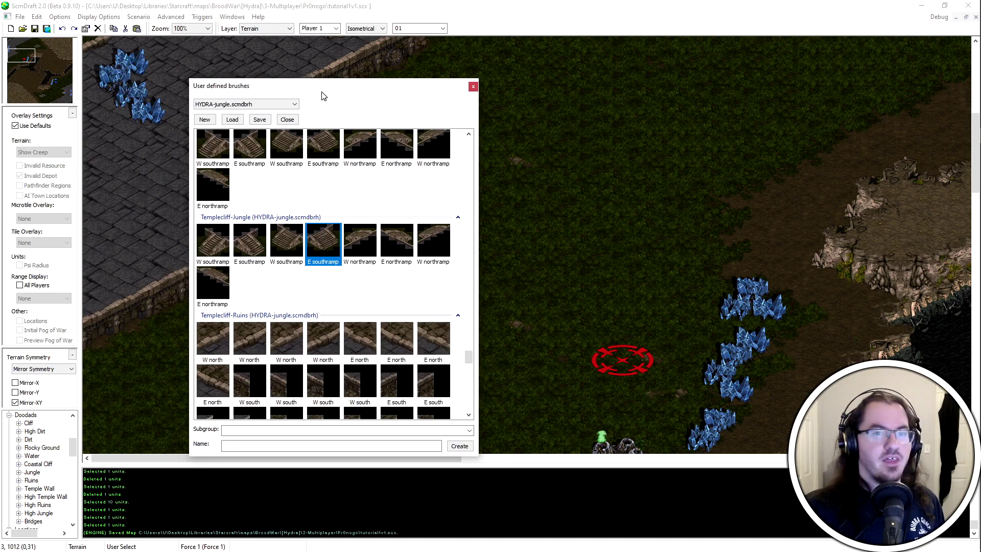
{"action": "left_click", "coordinate": [279, 92]}
{"action": "left_click", "coordinate": [277, 96]}
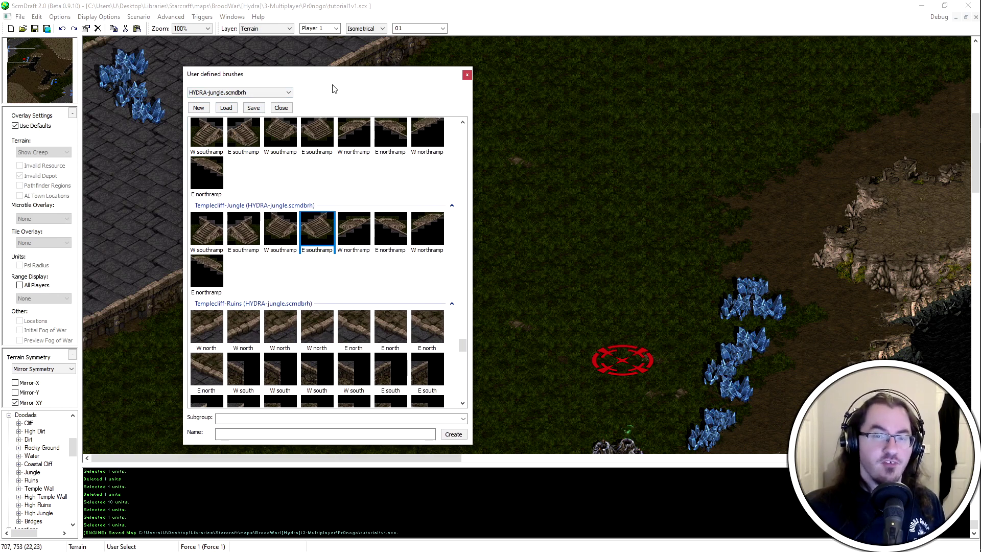
{"action": "right_click", "coordinate": [283, 170]}
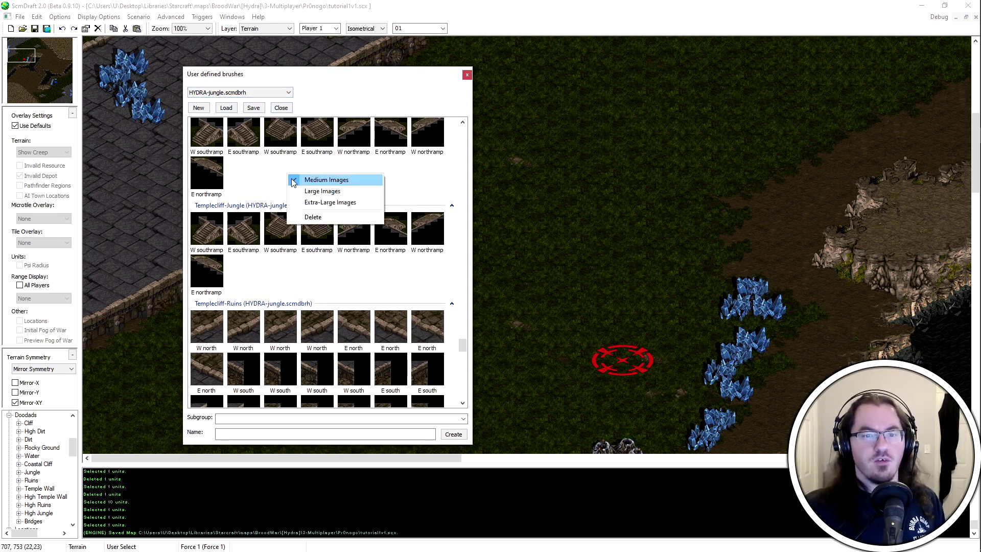
{"action": "left_click", "coordinate": [301, 107]}
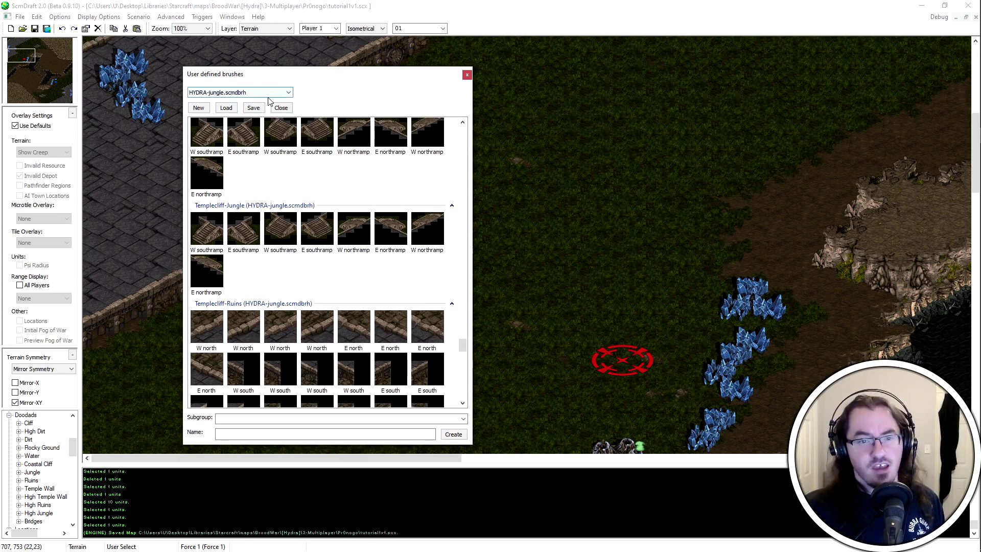
{"action": "left_click", "coordinate": [256, 92]}
{"action": "left_click", "coordinate": [256, 93]}
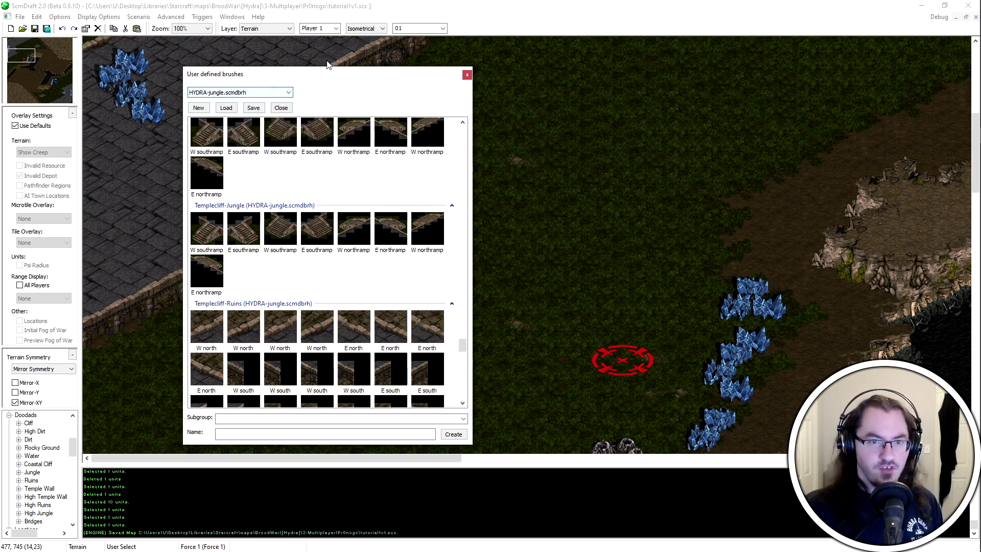
{"action": "left_click", "coordinate": [256, 94]}
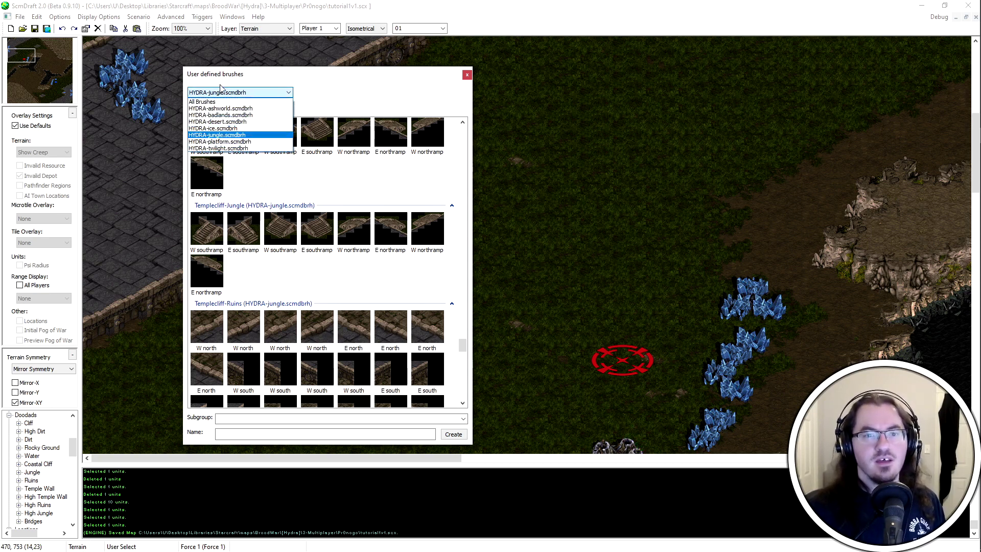
{"action": "left_click", "coordinate": [240, 93]}
{"action": "left_click", "coordinate": [241, 92]}
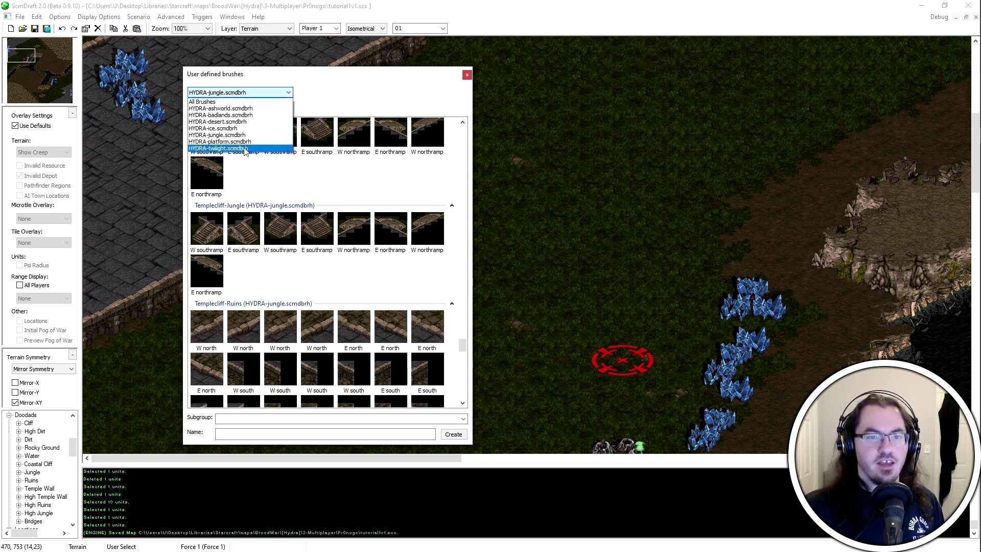
{"action": "key", "text": "Escape"}
{"action": "key", "text": "Escape"}
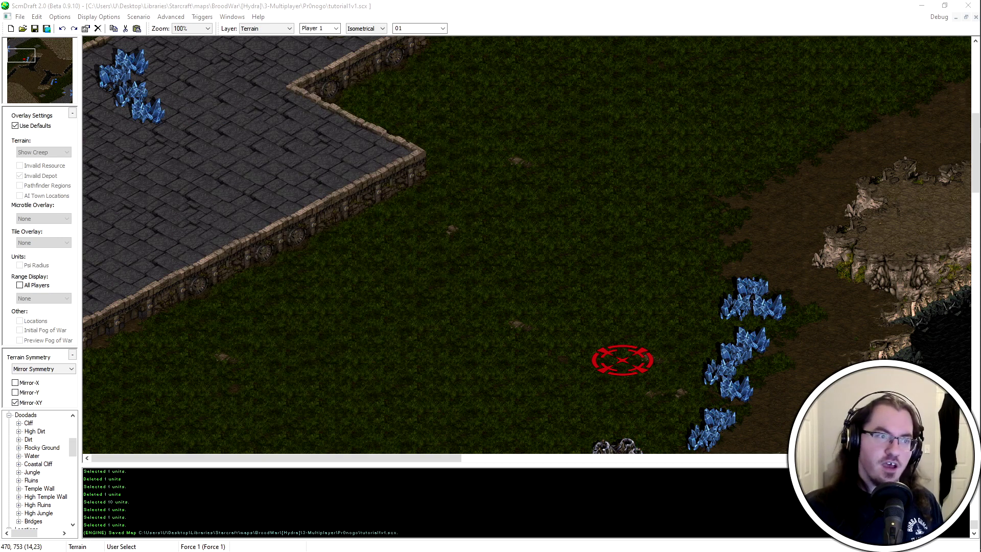
Place the Templecliff-Jungle E southramp brush on the northwest plateau's southeastern cliff, just below its lower eastern corner
{"action": "left_click_drag", "start_coordinate": [289, 66], "coordinate": [740, 40]}
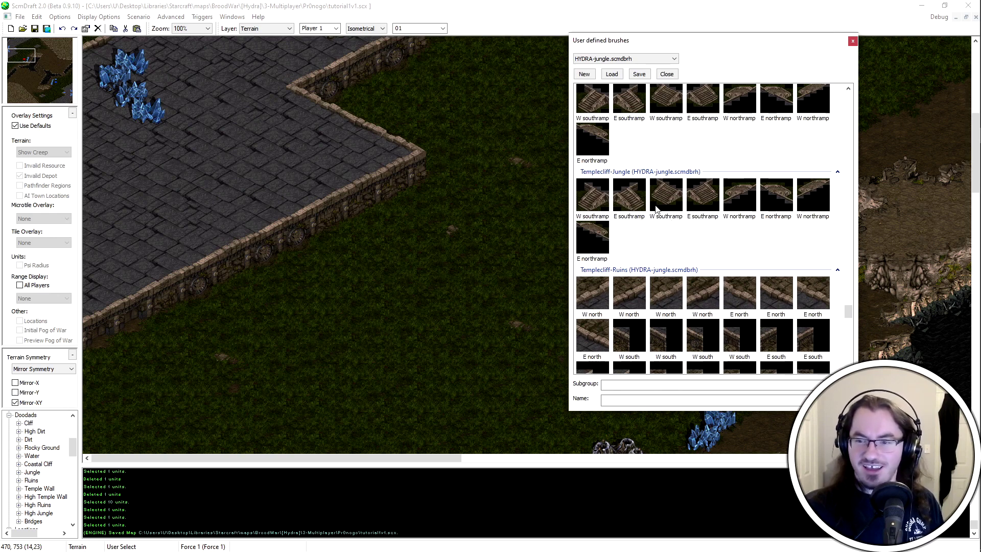
{"action": "left_click", "coordinate": [713, 198]}
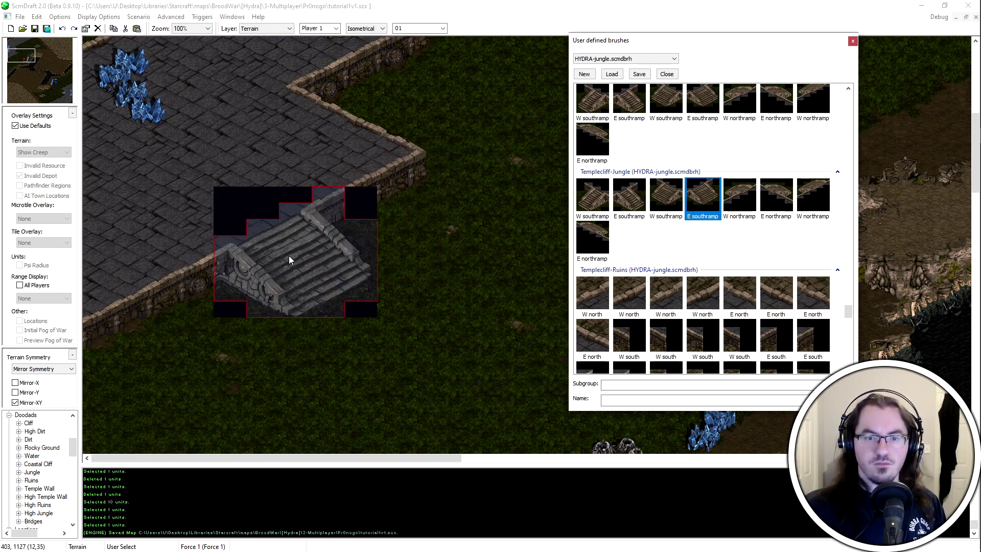
{"action": "left_click", "coordinate": [366, 219]}
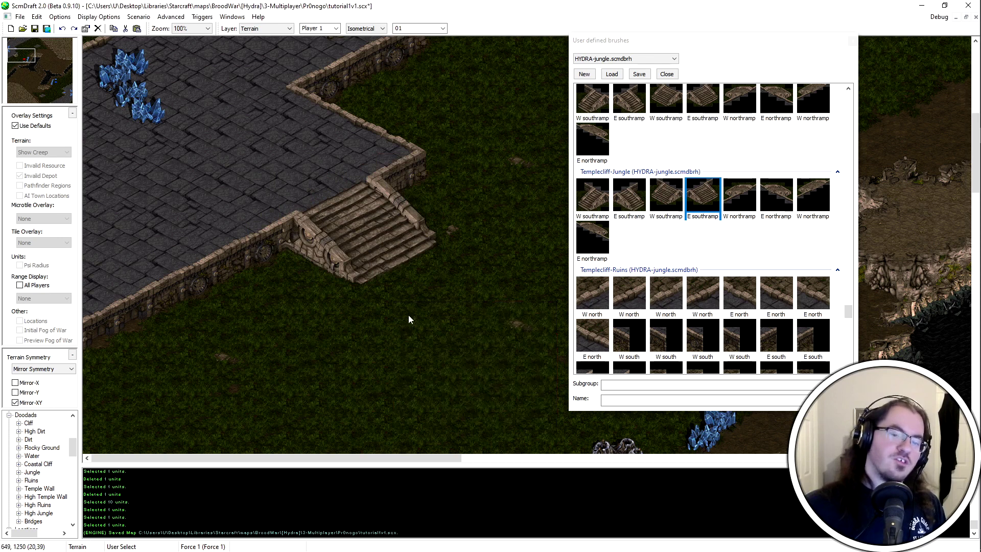
Examine the stone ramp's position relative to the plateau's resources and the jungle around the red start location
{"action": "scroll", "coordinate": [303, 240], "scroll_direction": "up", "scroll_amount": 4}
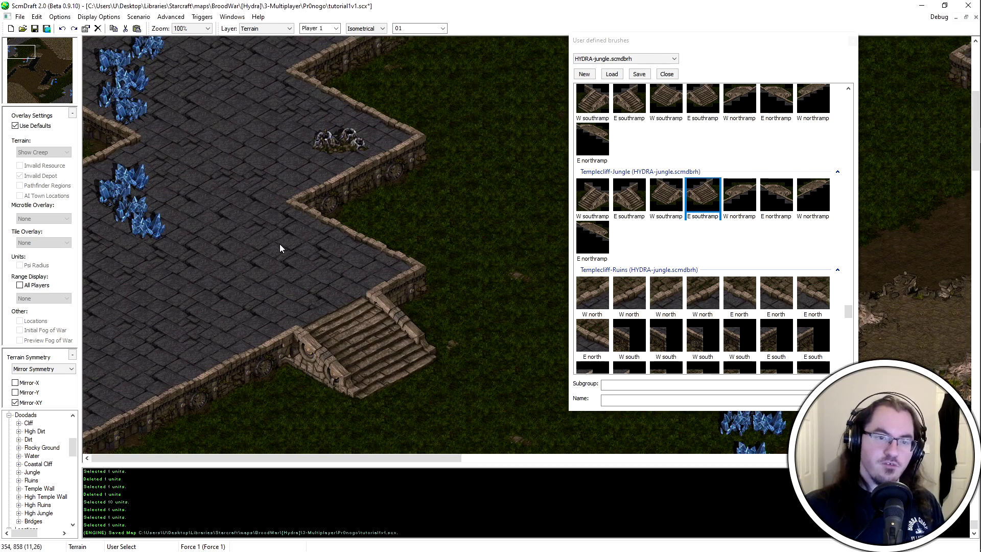
{"action": "middle_click_drag", "start_coordinate": [429, 445], "coordinate": [291, 268]}
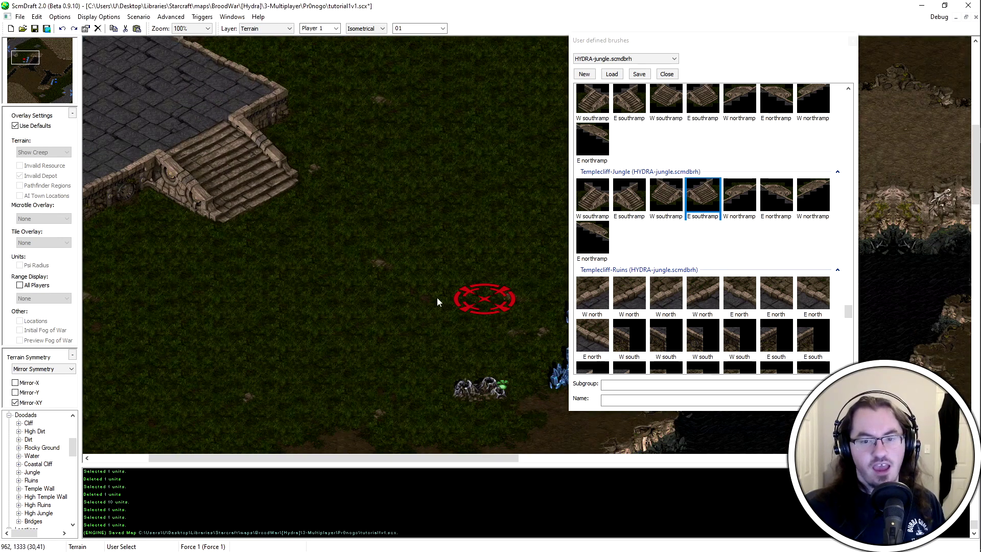
{"action": "mouse_move", "coordinate": [408, 251]}
{"action": "left_mouse_down"}
{"action": "mouse_move", "coordinate": [523, 354]}
{"action": "mouse_move", "coordinate": [494, 348]}
{"action": "left_mouse_up"}
{"action": "left_click_drag", "start_coordinate": [313, 231], "coordinate": [334, 238]}
{"action": "left_click_drag", "start_coordinate": [444, 264], "coordinate": [527, 348]}
{"action": "middle_click_drag", "start_coordinate": [115, 211], "coordinate": [253, 287]}
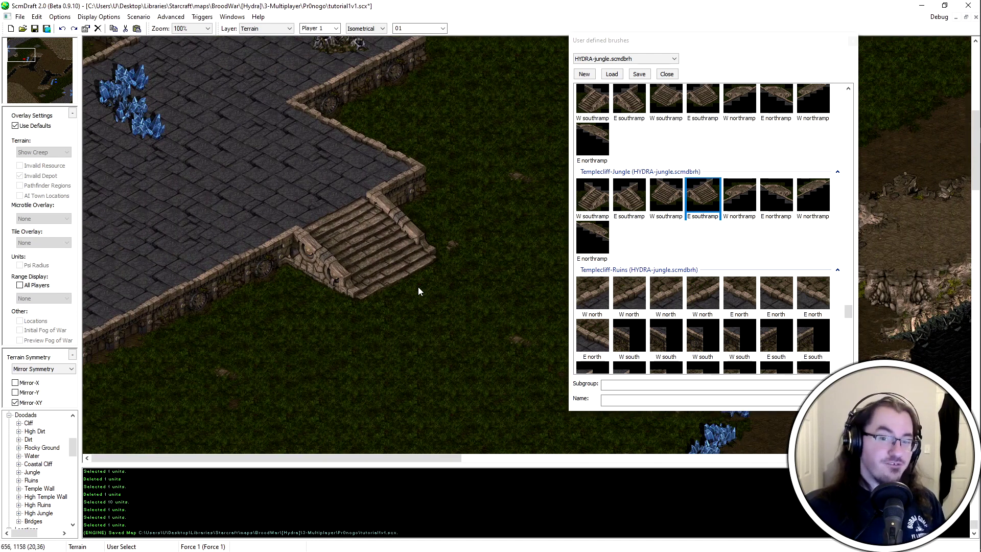
{"action": "scroll", "coordinate": [314, 130], "scroll_direction": "up", "scroll_amount": 3}
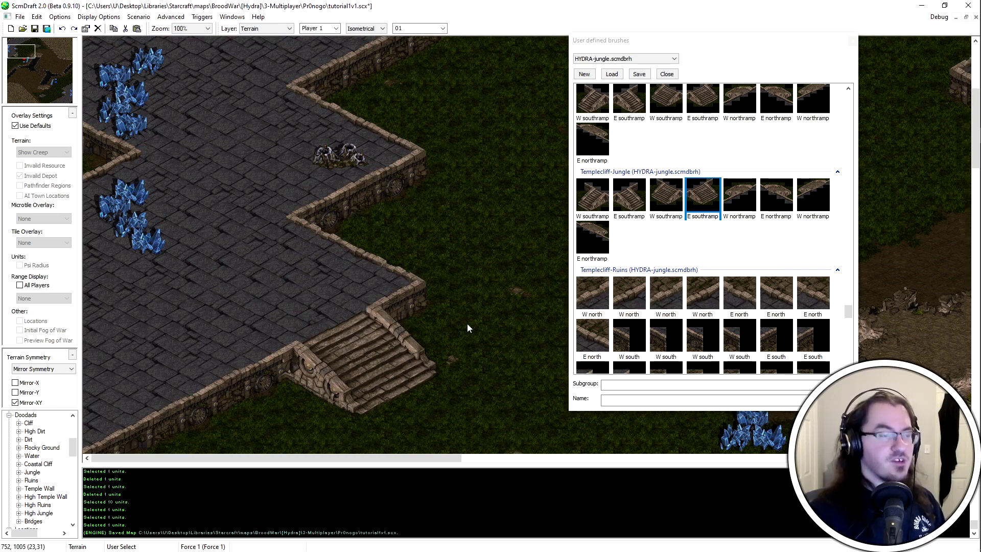
{"action": "scroll", "coordinate": [392, 428], "scroll_direction": "down", "scroll_amount": 4}
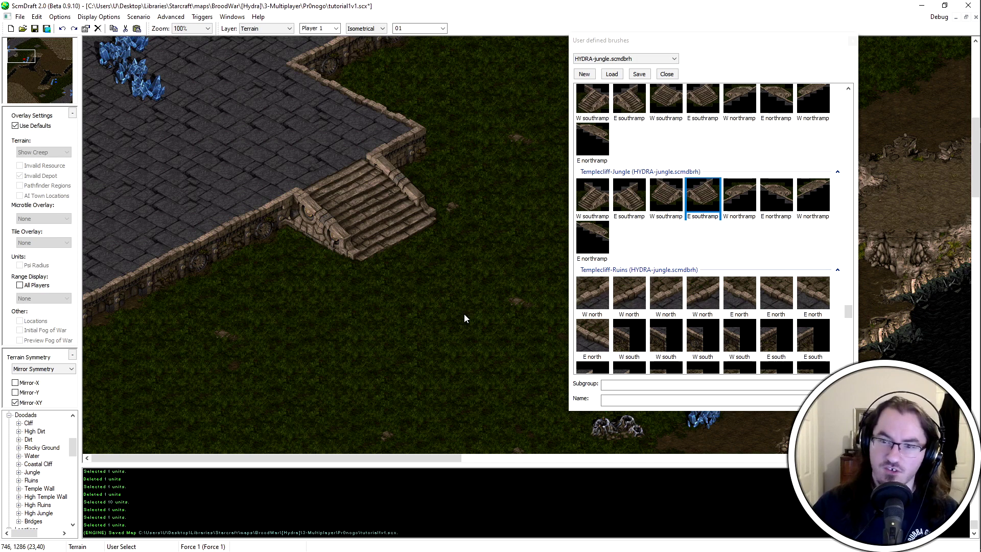
{"action": "scroll", "coordinate": [343, 232], "scroll_direction": "up", "scroll_amount": 2}
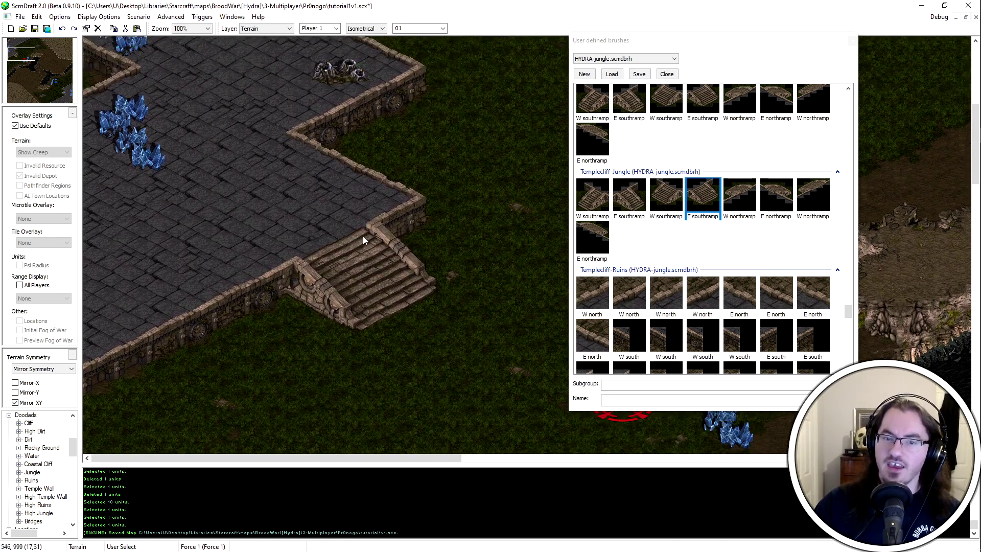
Outline the cliff southwest of the ramp and the plateau's mineral area, and inspect the jungle towards the small Temple platform
{"action": "scroll", "coordinate": [389, 245], "scroll_direction": "down", "scroll_amount": 3}
{"action": "left_click_drag", "start_coordinate": [88, 316], "coordinate": [105, 302]}
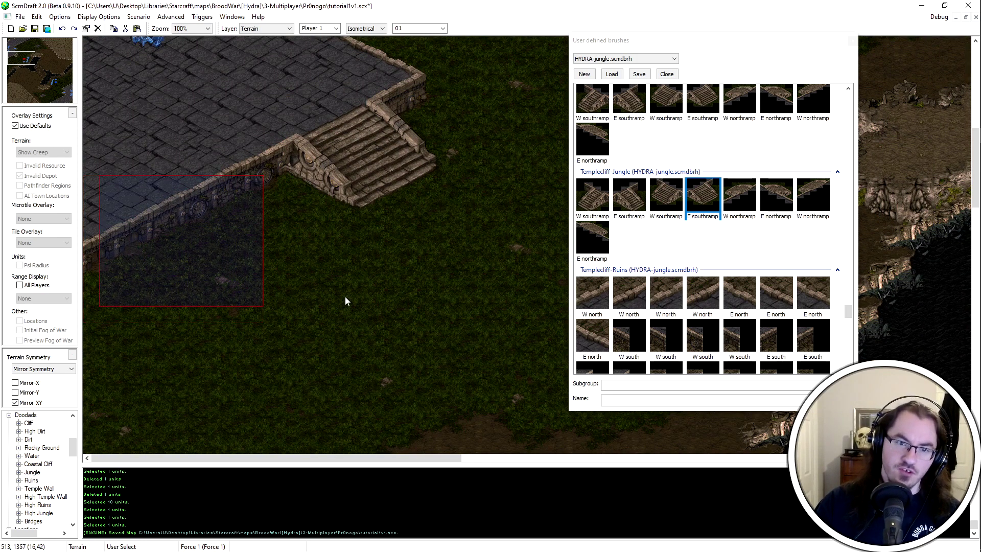
{"action": "scroll", "coordinate": [358, 256], "scroll_direction": "down", "scroll_amount": 3}
{"action": "scroll", "coordinate": [377, 199], "scroll_direction": "down", "scroll_amount": 1, "text": "ctrl"}
{"action": "left_click_drag", "start_coordinate": [373, 134], "coordinate": [516, 232]}
{"action": "scroll", "coordinate": [451, 321], "scroll_direction": "up", "scroll_amount": 5}
{"action": "left_click_drag", "start_coordinate": [225, 20], "coordinate": [60, 273]}
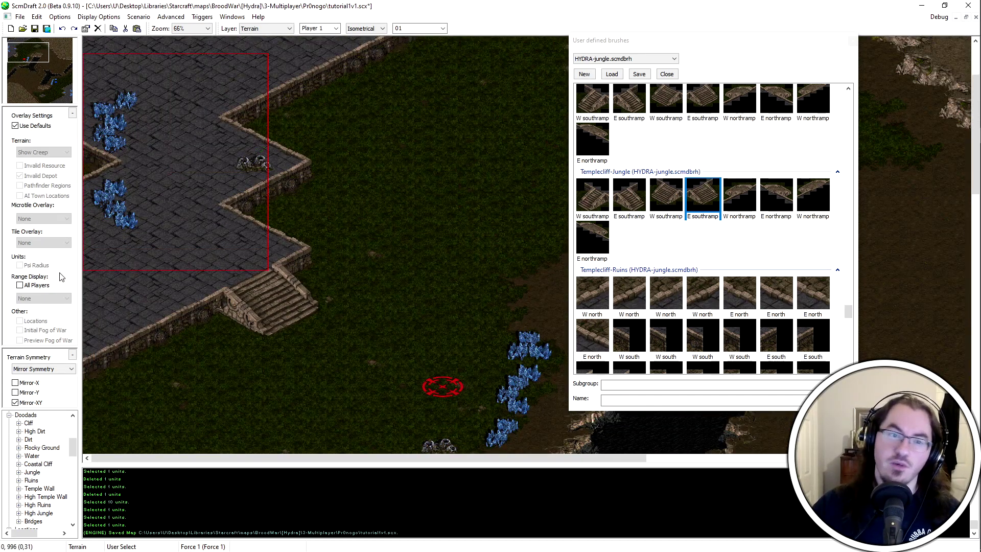
{"action": "key", "text": "Up"}
{"action": "key", "text": "Right"}
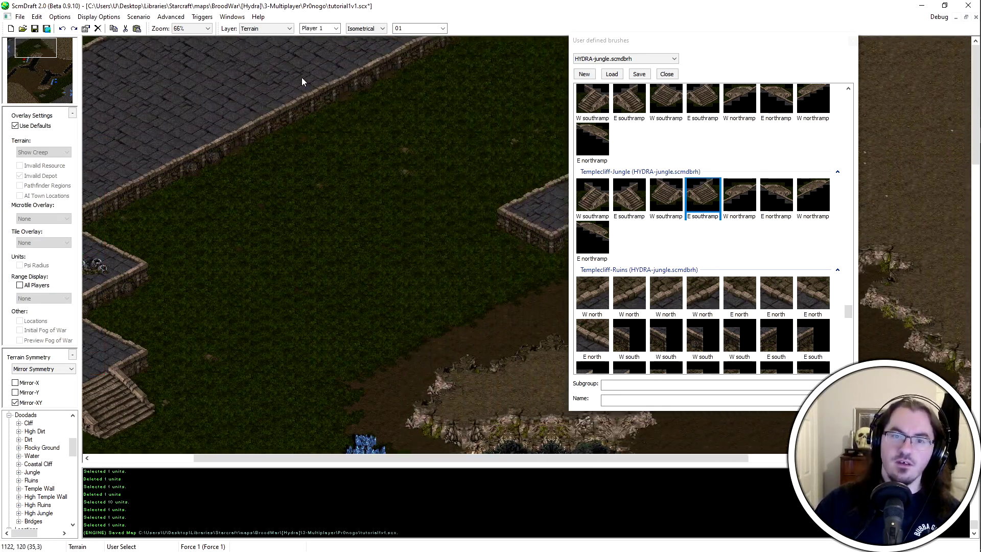
Examine the northwest plateau's southeastern cliff between the stone ramp, the geyser corner and the small Temple platform
{"action": "key", "text": "Left"}
{"action": "key", "text": "Down"}
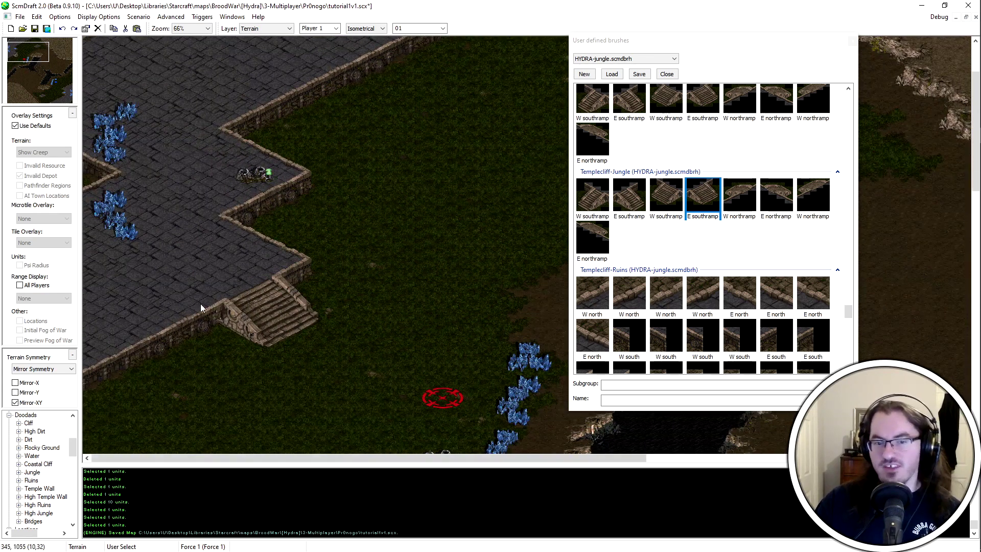
{"action": "key", "text": "Up"}
{"action": "key", "text": "Right"}
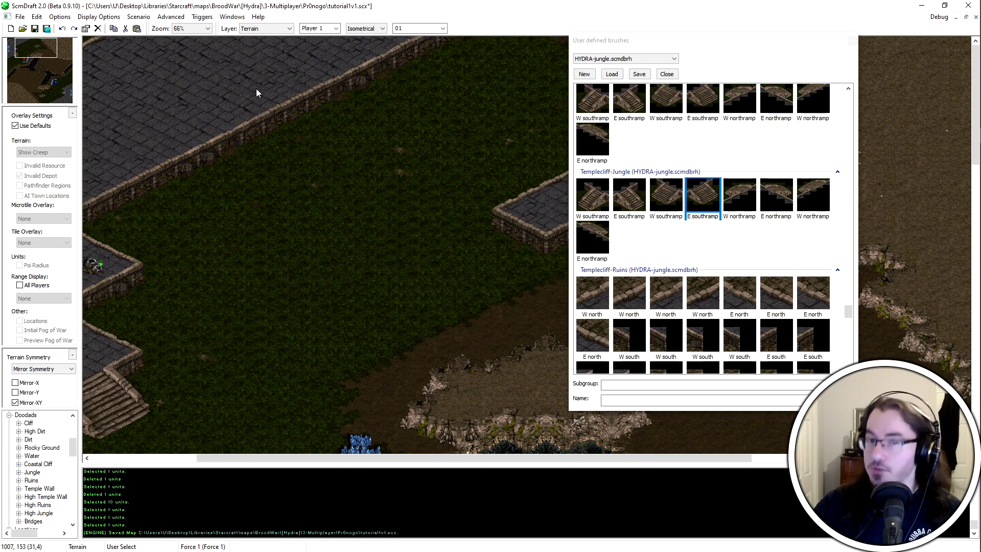
{"action": "scroll", "coordinate": [400, 134], "scroll_direction": "down", "scroll_amount": 1}
{"action": "scroll", "coordinate": [356, 98], "scroll_direction": "up", "scroll_amount": 2}
{"action": "key", "text": "Right"}
{"action": "key", "text": "Up"}
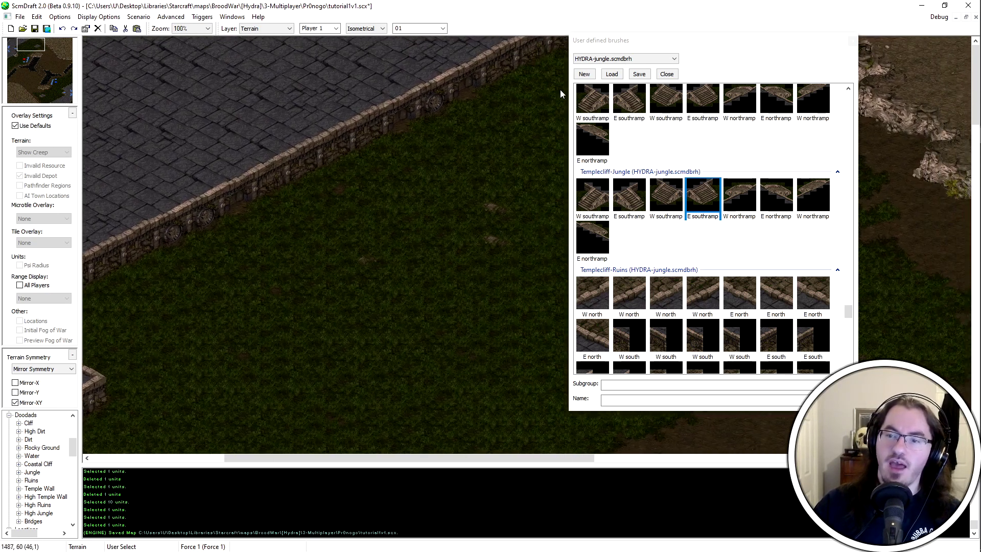
Preview the Templecliff-Jungle E southramp brush on the plateau's long southeastern cliff, and close the user defined brushes
{"action": "left_click", "coordinate": [698, 203]}
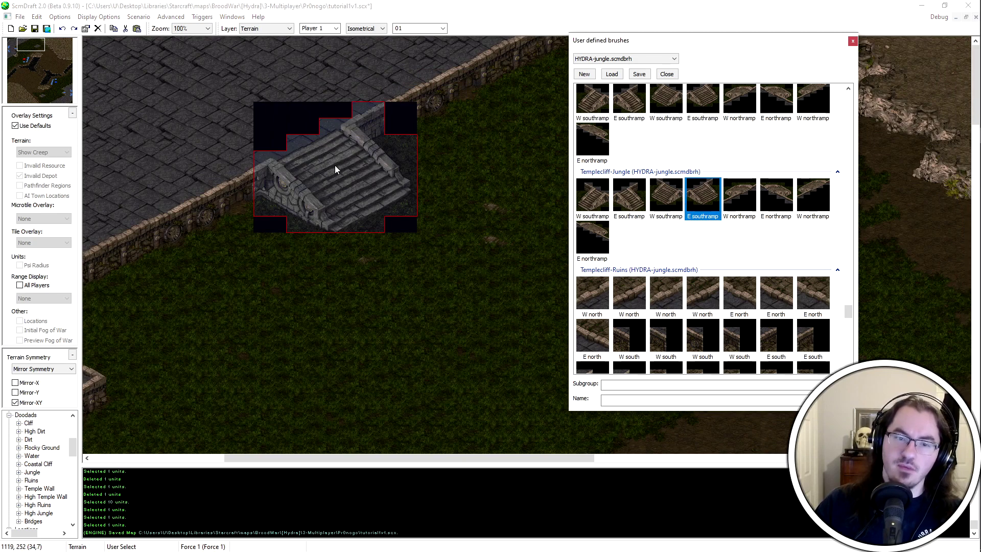
{"action": "scroll", "coordinate": [335, 164], "scroll_direction": "down", "scroll_amount": 1}
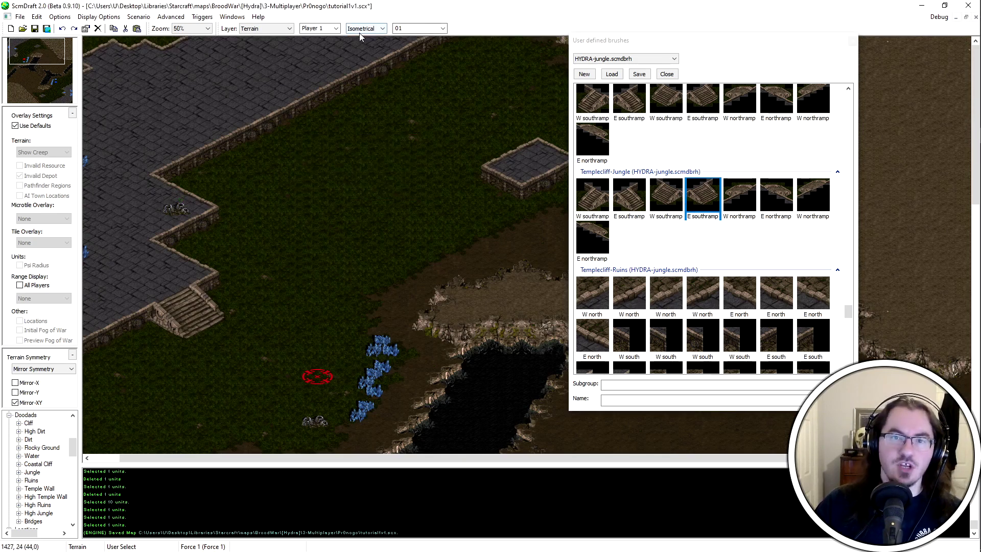
{"action": "scroll", "coordinate": [493, 160], "scroll_direction": "up", "scroll_amount": 1}
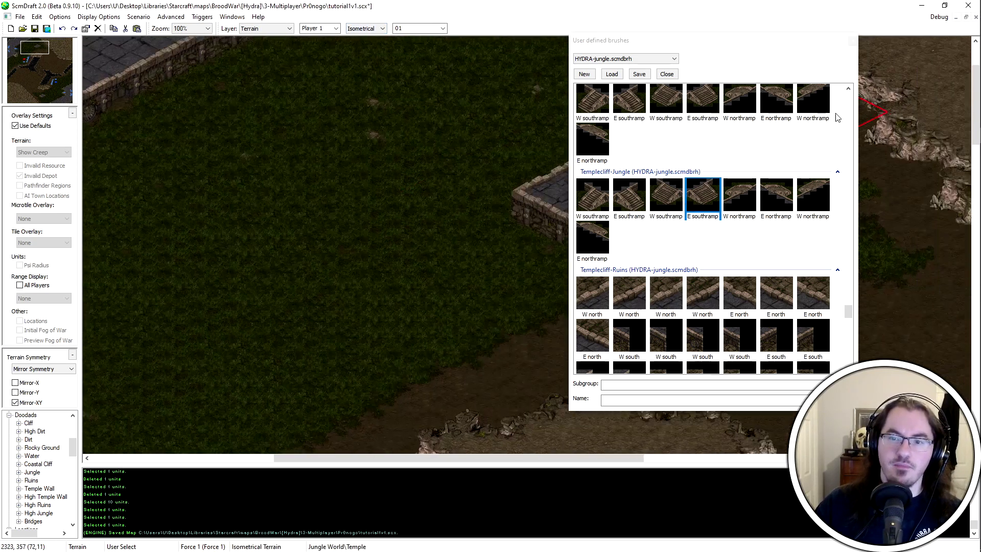
{"action": "middle_click_drag", "start_coordinate": [838, 118], "coordinate": [793, 4]}
{"action": "left_click", "coordinate": [852, 41]}
{"action": "middle_click_drag", "start_coordinate": [882, 115], "coordinate": [400, 90]}
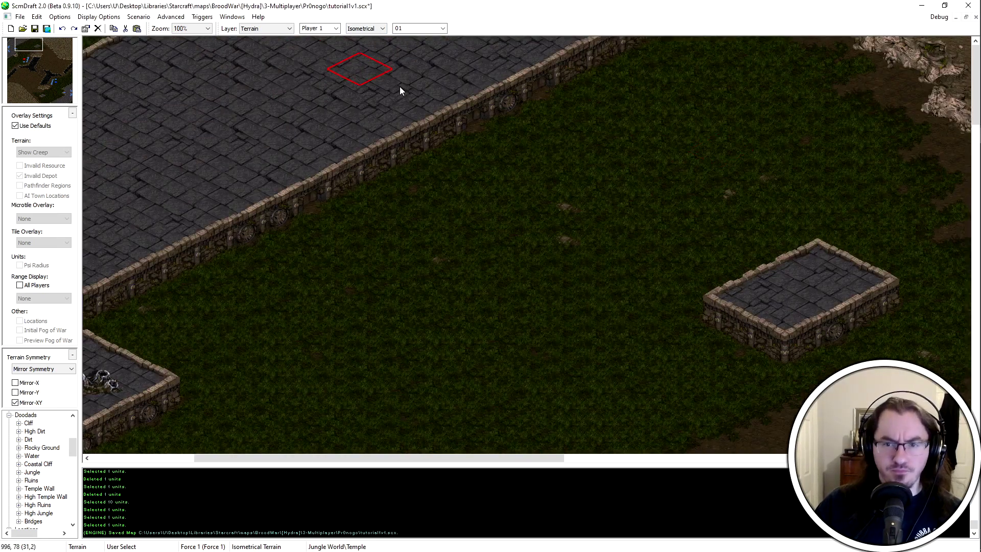
Try joining the small Temple platform to the northwest plateau with a strip of Temple terrain, and undo it
{"action": "scroll", "coordinate": [655, 161], "scroll_direction": "down", "scroll_amount": 1}
{"action": "middle_click_drag", "start_coordinate": [707, 126], "coordinate": [751, 113]}
{"action": "mouse_move", "coordinate": [711, 179]}
{"action": "left_mouse_down"}
{"action": "mouse_move", "coordinate": [645, 178]}
{"action": "mouse_move", "coordinate": [642, 191]}
{"action": "mouse_move", "coordinate": [497, 115]}
{"action": "mouse_move", "coordinate": [590, 97]}
{"action": "left_mouse_up"}
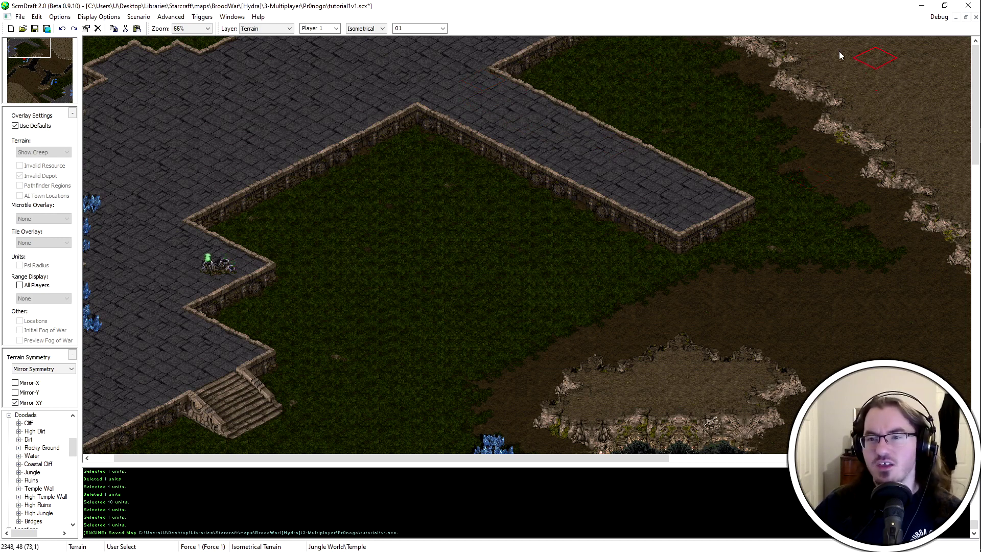
{"action": "key", "text": "Right"}
{"action": "key", "text": "Right"}
{"action": "key", "text": "Right"}
{"action": "key", "text": "Right"}
{"action": "key", "text": "Right"}
{"action": "key", "text": "Right"}
{"action": "key", "text": "Right"}
{"action": "key", "text": "Right"}
{"action": "key", "text": "ctrl+z"}
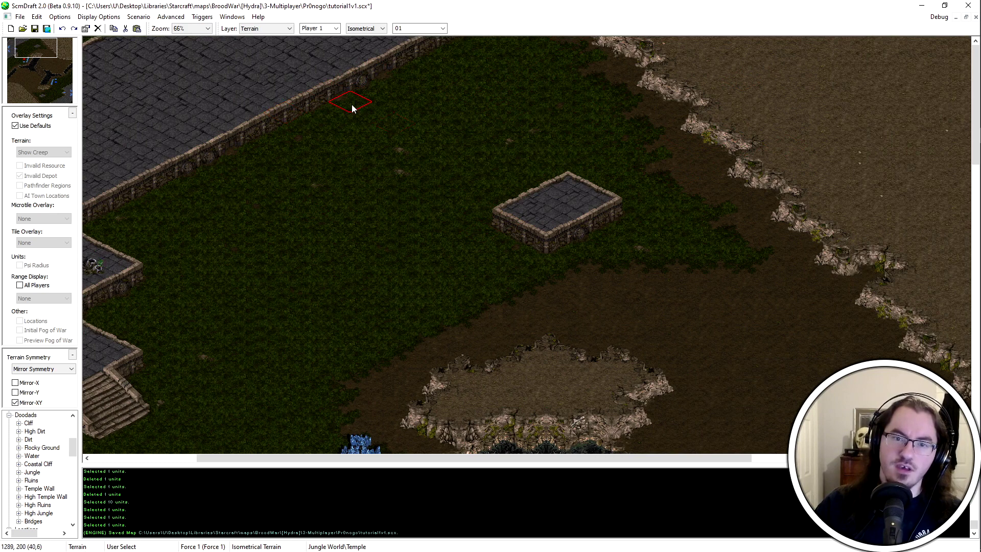
Paint Temple terrain along the upper part of the northwest plateau's southeastern cliff, pushing that section outward into the jungle
{"action": "key", "text": "Left"}
{"action": "key", "text": "Left"}
{"action": "key", "text": "Left"}
{"action": "key", "text": "Left"}
{"action": "key", "text": "Left"}
{"action": "key", "text": "Left"}
{"action": "key", "text": "Left"}
{"action": "key", "text": "Left"}
{"action": "key", "text": "Left"}
{"action": "key", "text": "Left"}
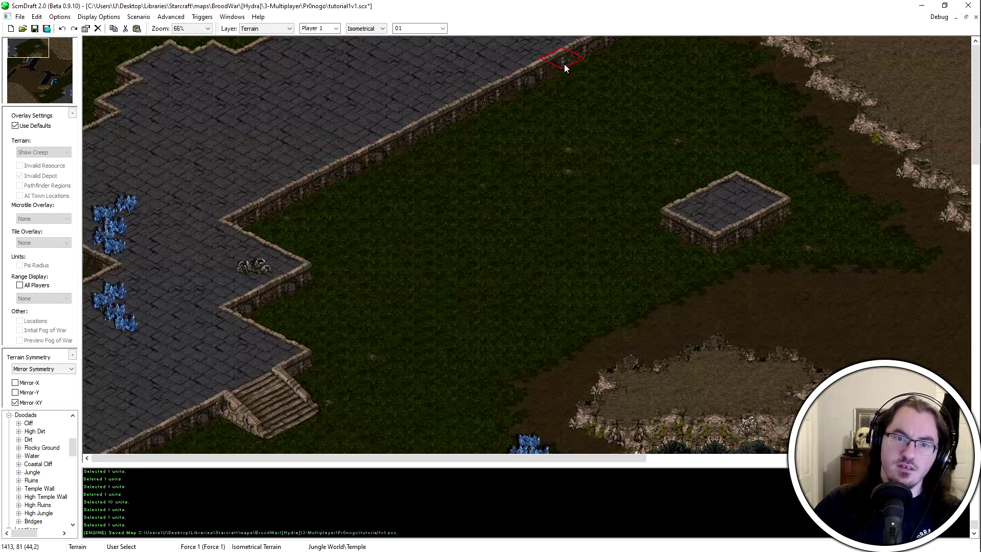
{"action": "mouse_move", "coordinate": [651, 40]}
{"action": "left_mouse_down"}
{"action": "mouse_move", "coordinate": [608, 44]}
{"action": "mouse_move", "coordinate": [559, 81]}
{"action": "left_mouse_up"}
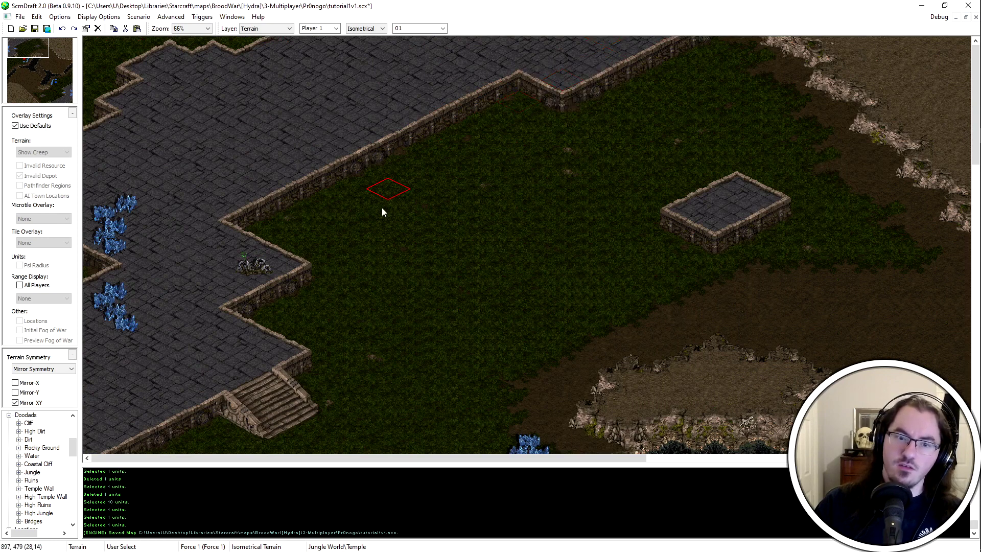
{"action": "left_click", "coordinate": [608, 98]}
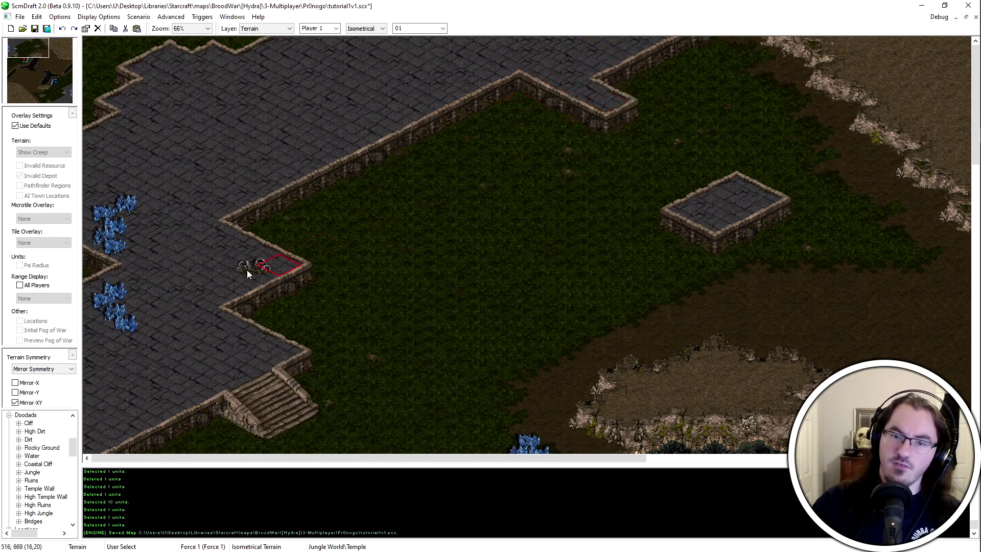
{"action": "left_click_drag", "start_coordinate": [634, 82], "coordinate": [736, 44]}
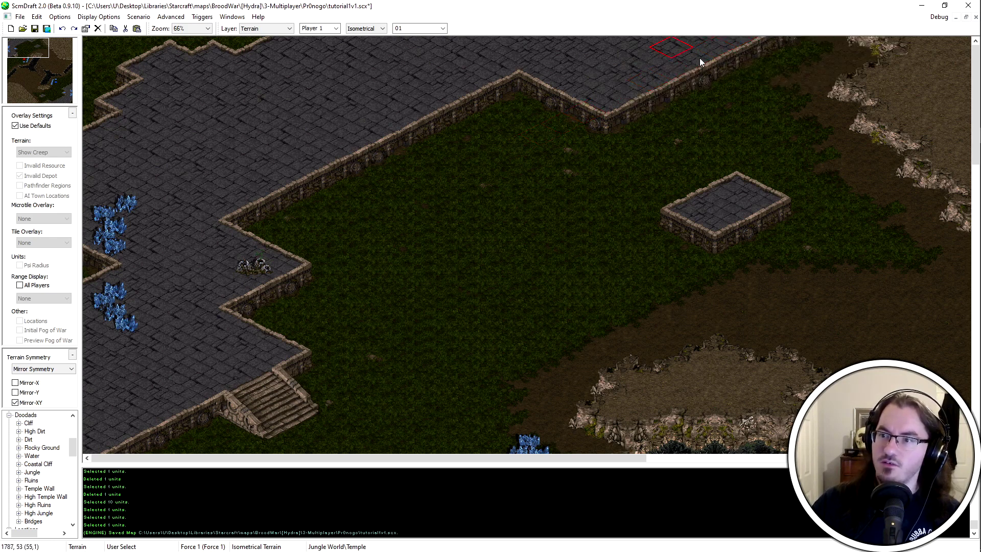
Paint more Jungle terrain east of the small Temple platform, widening the strip towards the high dirt cliff
{"action": "mouse_move", "coordinate": [777, 87]}
{"action": "left_mouse_down"}
{"action": "mouse_move", "coordinate": [809, 73]}
{"action": "mouse_move", "coordinate": [794, 70]}
{"action": "mouse_move", "coordinate": [813, 97]}
{"action": "mouse_move", "coordinate": [823, 88]}
{"action": "mouse_move", "coordinate": [865, 149]}
{"action": "mouse_move", "coordinate": [771, 206]}
{"action": "mouse_move", "coordinate": [787, 247]}
{"action": "mouse_move", "coordinate": [810, 258]}
{"action": "left_mouse_up"}
{"action": "scroll", "coordinate": [802, 182], "scroll_direction": "right", "scroll_amount": 5}
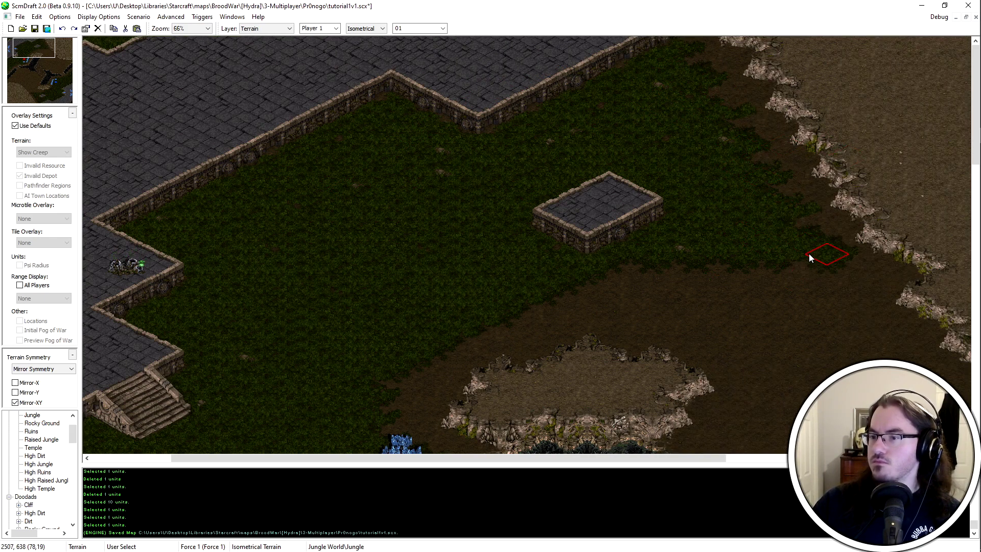
{"action": "key", "text": "Right"}
{"action": "key", "text": "Right"}
{"action": "right_click", "coordinate": [854, 274]}
{"action": "left_click", "coordinate": [854, 274]}
{"action": "key", "text": "Right"}
{"action": "key", "text": "Down"}
{"action": "key", "text": "Left"}
{"action": "key", "text": "Up"}
{"action": "scroll", "coordinate": [639, 148], "scroll_direction": "left", "scroll_amount": 6}
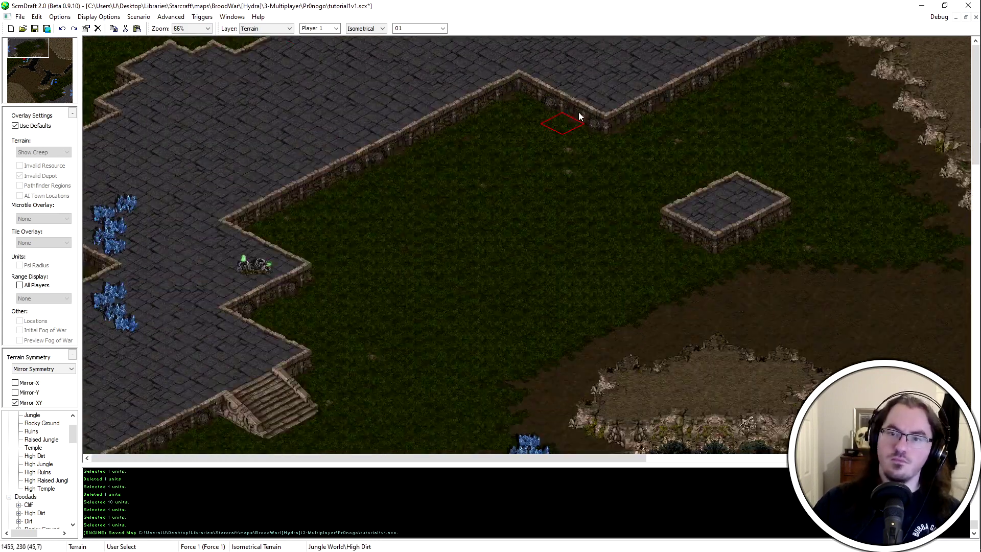
Add a Temple spur to the plateau cliff between the geyser corner and the widened northern section, and save the map
{"action": "mouse_move", "coordinate": [449, 188]}
{"action": "left_mouse_down"}
{"action": "mouse_move", "coordinate": [438, 156]}
{"action": "mouse_move", "coordinate": [386, 153]}
{"action": "mouse_move", "coordinate": [349, 193]}
{"action": "mouse_move", "coordinate": [420, 184]}
{"action": "mouse_move", "coordinate": [438, 145]}
{"action": "mouse_move", "coordinate": [321, 157]}
{"action": "mouse_move", "coordinate": [477, 208]}
{"action": "mouse_move", "coordinate": [480, 154]}
{"action": "mouse_move", "coordinate": [475, 160]}
{"action": "left_mouse_up"}
{"action": "key", "text": "ctrl+s"}
Place the wide E southramp brush on the widened plateau section's southeastern cliff, just northeast of its outer corner
{"action": "scroll", "coordinate": [599, 219], "scroll_direction": "up", "scroll_amount": 1, "text": "ctrl"}
{"action": "middle_click_drag", "start_coordinate": [597, 219], "coordinate": [651, 172]}
{"action": "middle_click_drag", "start_coordinate": [544, 217], "coordinate": [698, 163]}
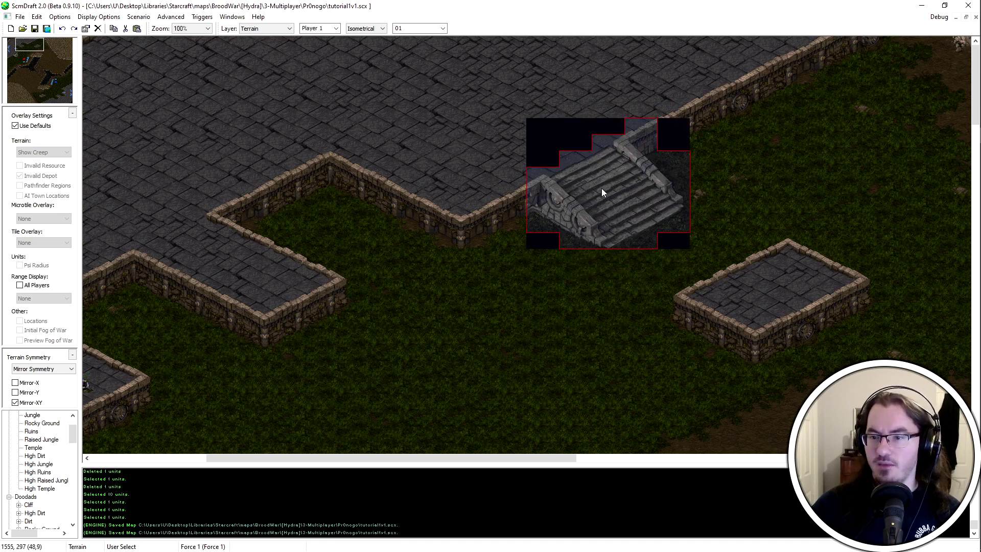
{"action": "left_click", "coordinate": [602, 192]}
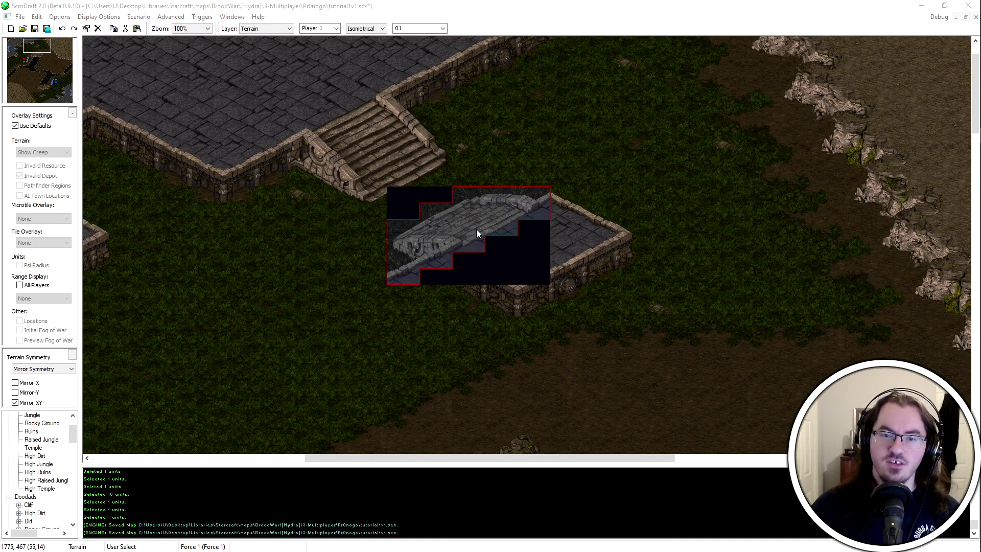
Place a stone northramp brush on the small Temple platform's northwestern edge, facing the plateau's new ramp
{"action": "right_click", "coordinate": [473, 232]}
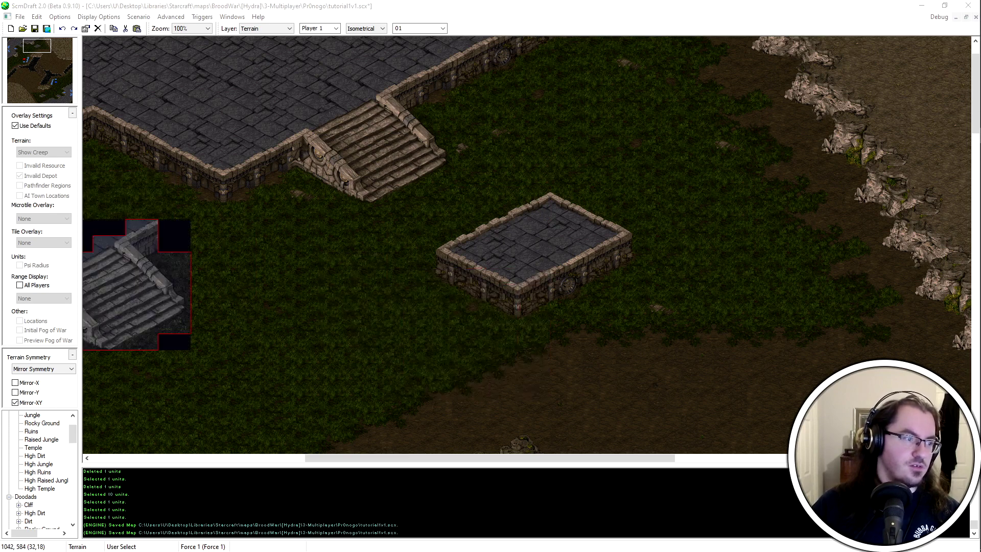
{"action": "right_click", "coordinate": [317, 190]}
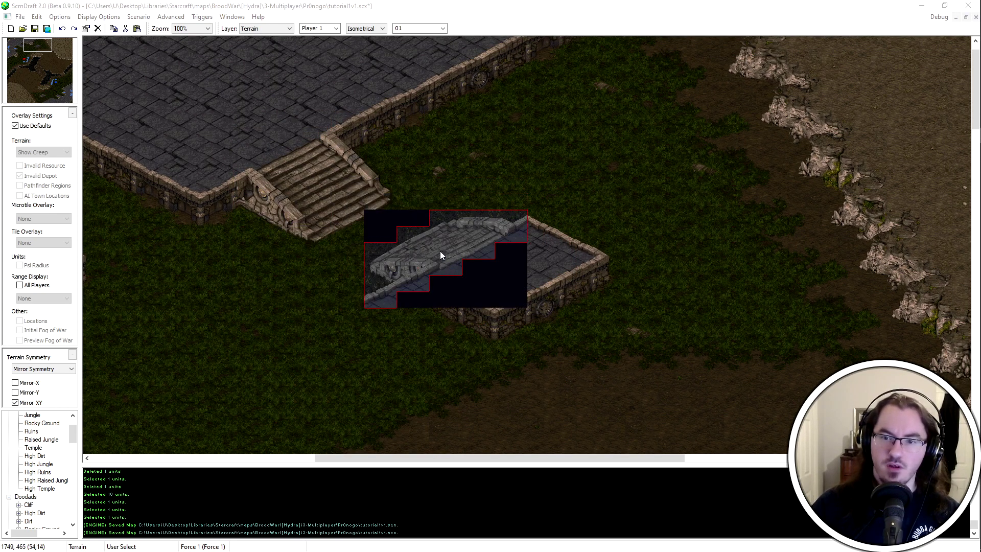
{"action": "left_click", "coordinate": [440, 251]}
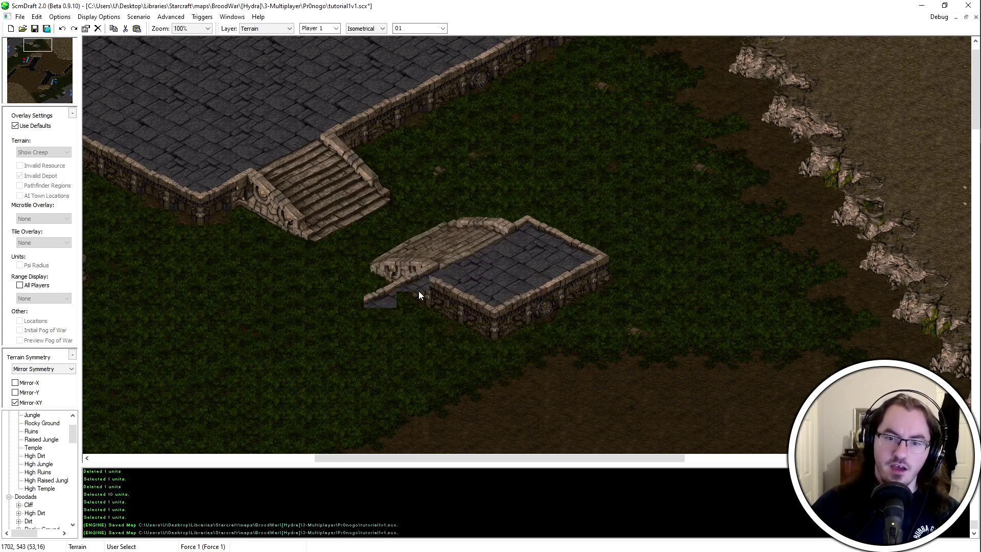
{"action": "middle_click_drag", "start_coordinate": [531, 164], "coordinate": [611, 243]}
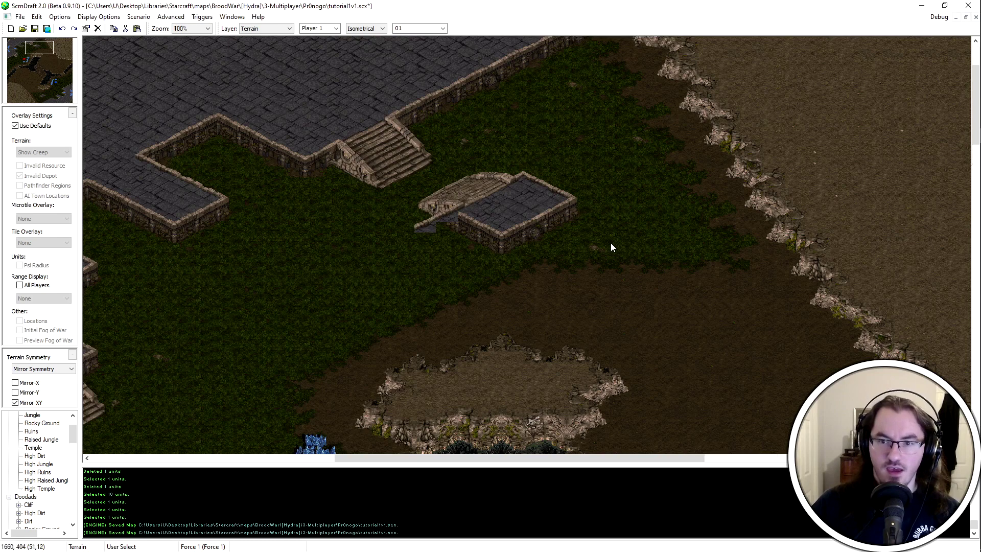
Extend the jungle southeast of the small Temple platform and place a wide stone southramp on the platform's southeastern edge
{"action": "scroll", "coordinate": [611, 245], "scroll_direction": "up", "scroll_amount": 1}
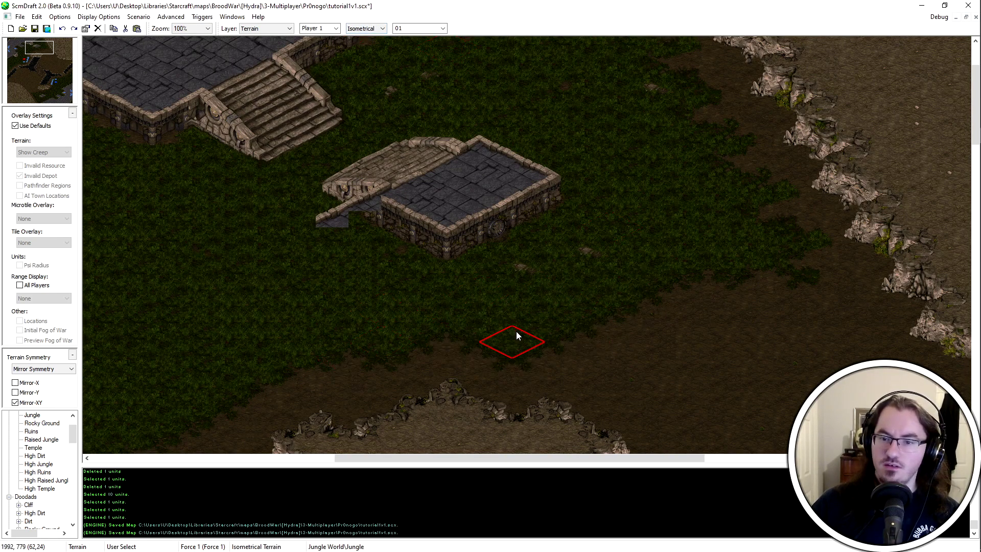
{"action": "mouse_move", "coordinate": [716, 302]}
{"action": "left_mouse_down"}
{"action": "mouse_move", "coordinate": [735, 305]}
{"action": "mouse_move", "coordinate": [735, 322]}
{"action": "mouse_move", "coordinate": [746, 314]}
{"action": "left_mouse_up"}
{"action": "key", "text": "ctrl+v"}
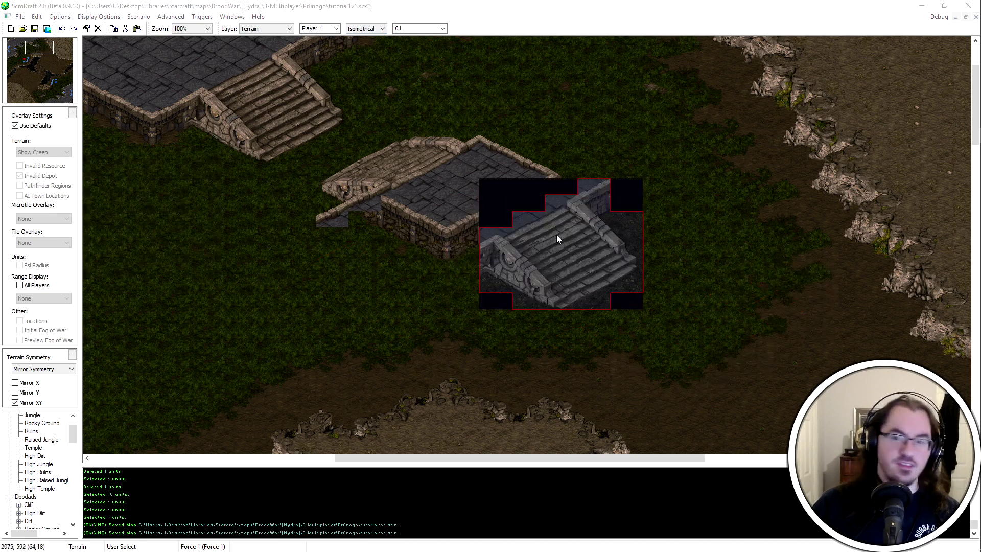
{"action": "left_click", "coordinate": [528, 231]}
{"action": "scroll", "coordinate": [334, 161], "scroll_direction": "up", "scroll_amount": 3}
{"action": "scroll", "coordinate": [333, 162], "scroll_direction": "up", "scroll_amount": 2}
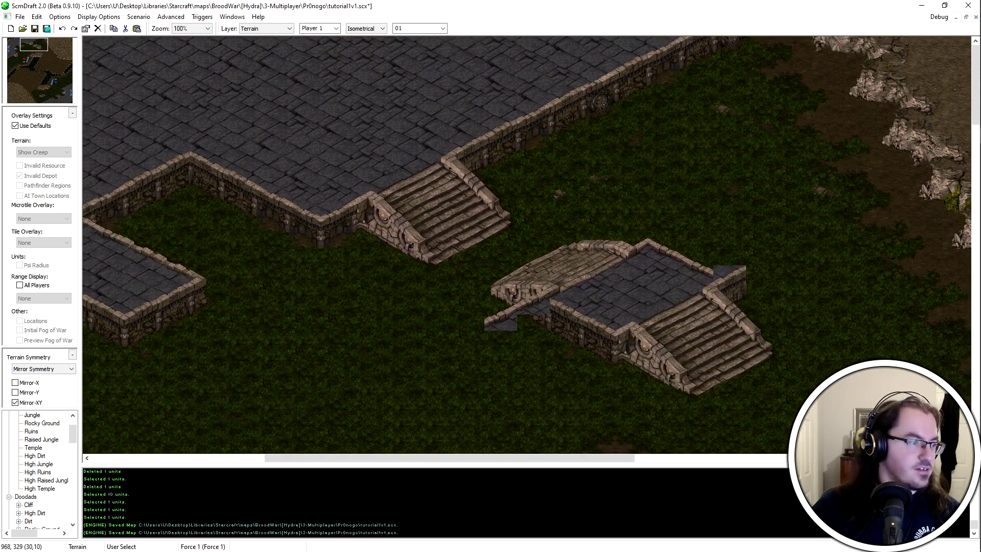
Place the narrower stone southramp brush on the southeastern end of the plateau's Temple spur
{"action": "scroll", "coordinate": [572, 282], "scroll_direction": "down", "scroll_amount": 1, "text": "ctrl"}
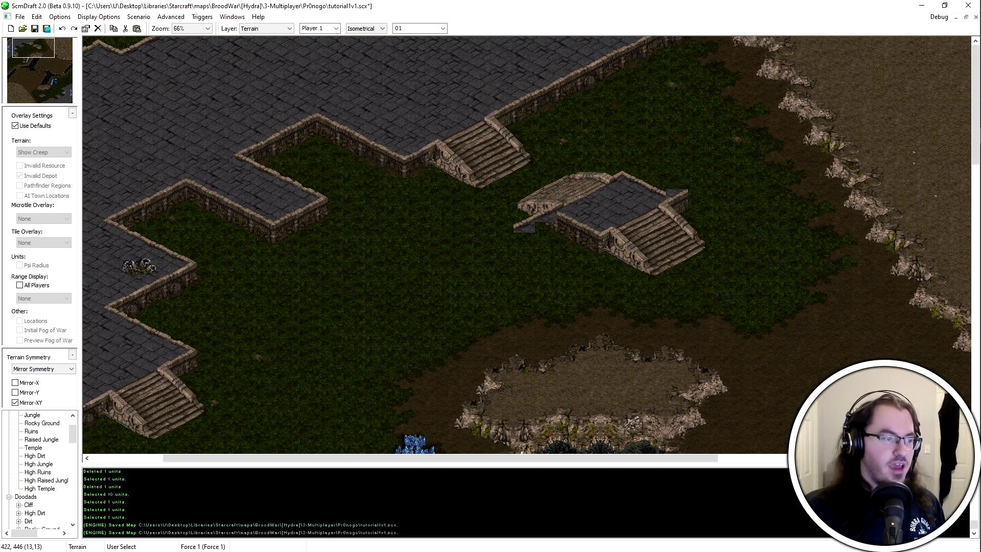
{"action": "key", "text": "ctrl+v"}
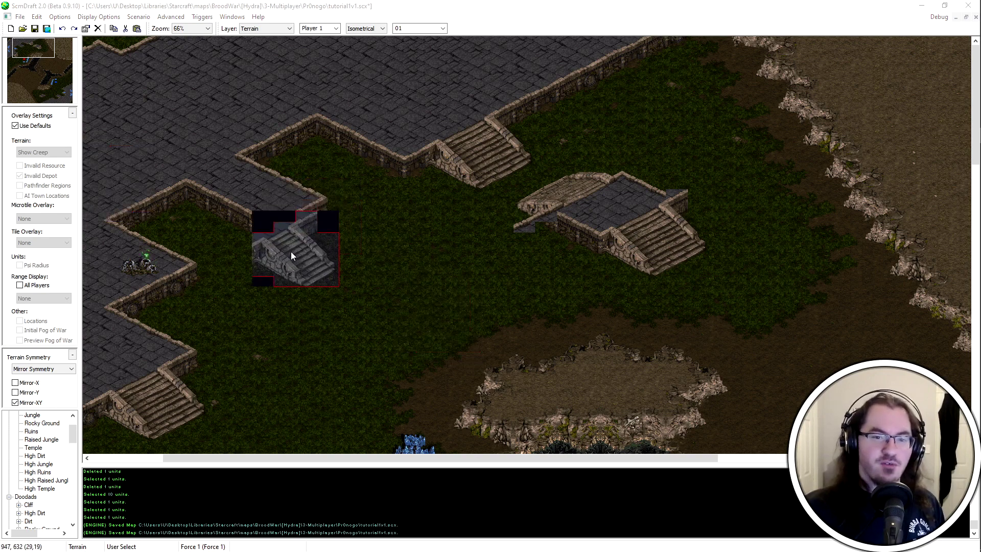
{"action": "left_click", "coordinate": [313, 235]}
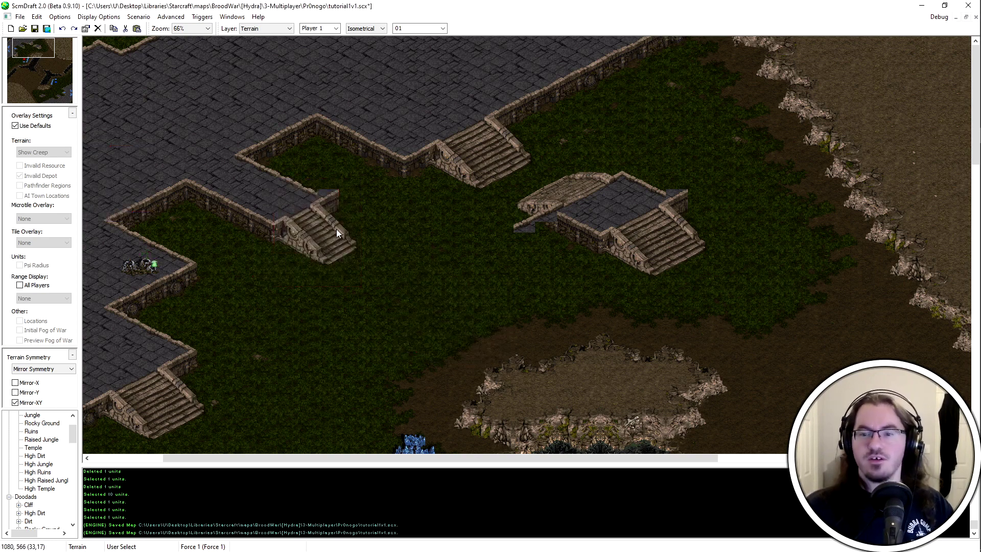
{"action": "scroll", "coordinate": [219, 146], "scroll_direction": "up", "scroll_amount": 1}
Switch the terrain mode to Tileset Indexed and locate the plateau's southramp tiles in the Jungle World terrain palette
{"action": "left_click", "coordinate": [366, 28]}
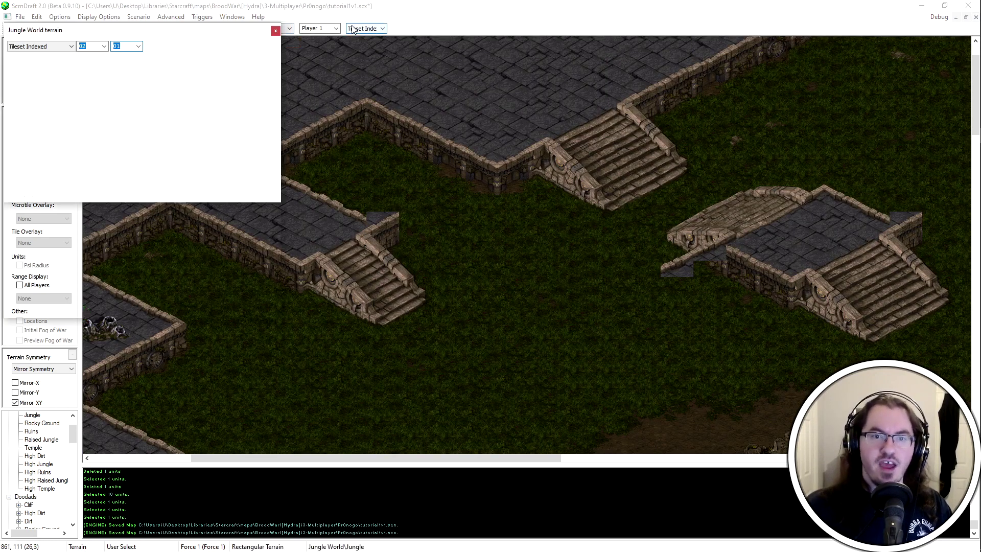
{"action": "left_click_drag", "start_coordinate": [242, 36], "coordinate": [778, 71]}
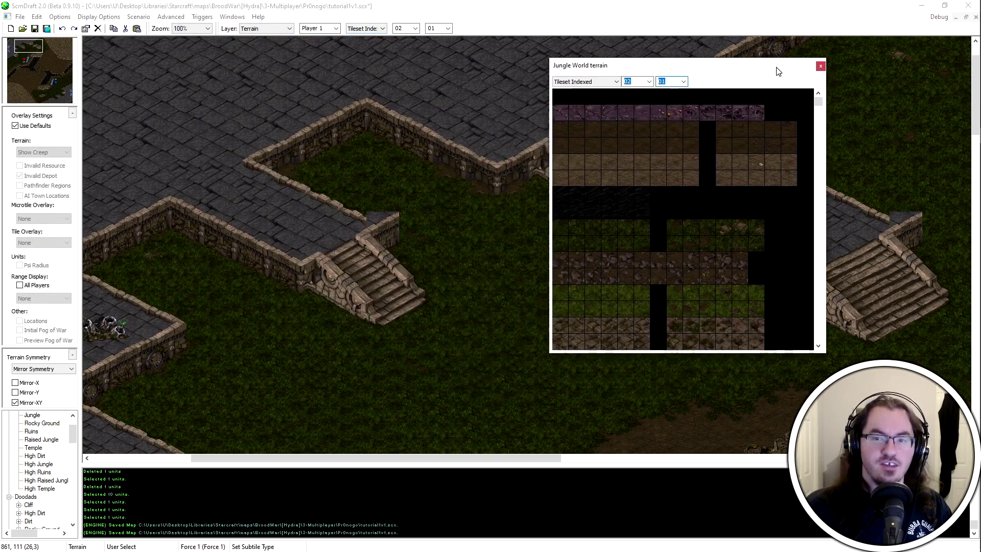
{"action": "middle_click_drag", "start_coordinate": [872, 194], "coordinate": [371, 167]}
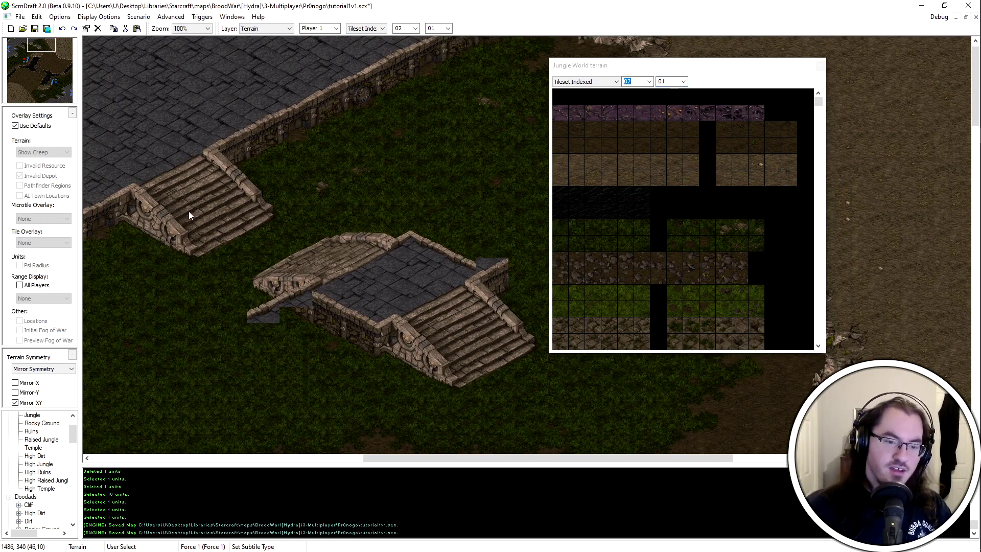
{"action": "middle_click_drag", "start_coordinate": [253, 167], "coordinate": [471, 241]}
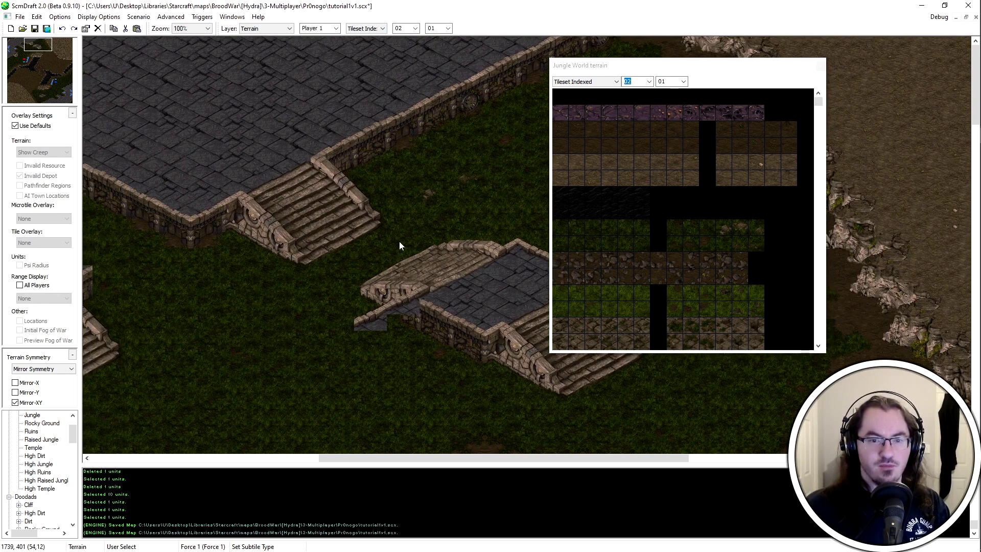
{"action": "right_click", "coordinate": [330, 219]}
{"action": "middle_click_drag", "start_coordinate": [309, 242], "coordinate": [454, 225]}
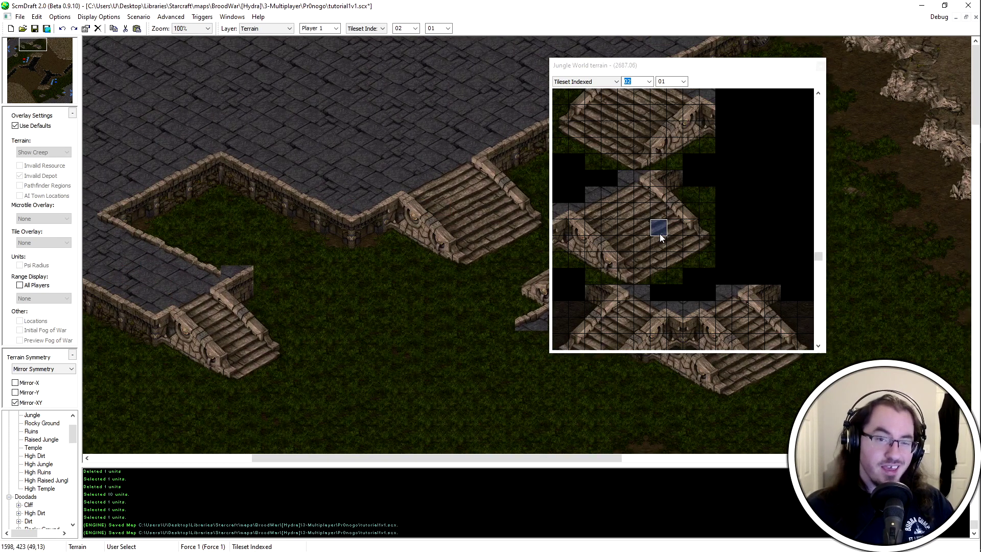
Look through the neighbouring stone ramp tile variants in the Jungle World terrain palette
{"action": "scroll", "coordinate": [660, 234], "scroll_direction": "down", "scroll_amount": 5}
{"action": "scroll", "coordinate": [661, 237], "scroll_direction": "down", "scroll_amount": 4}
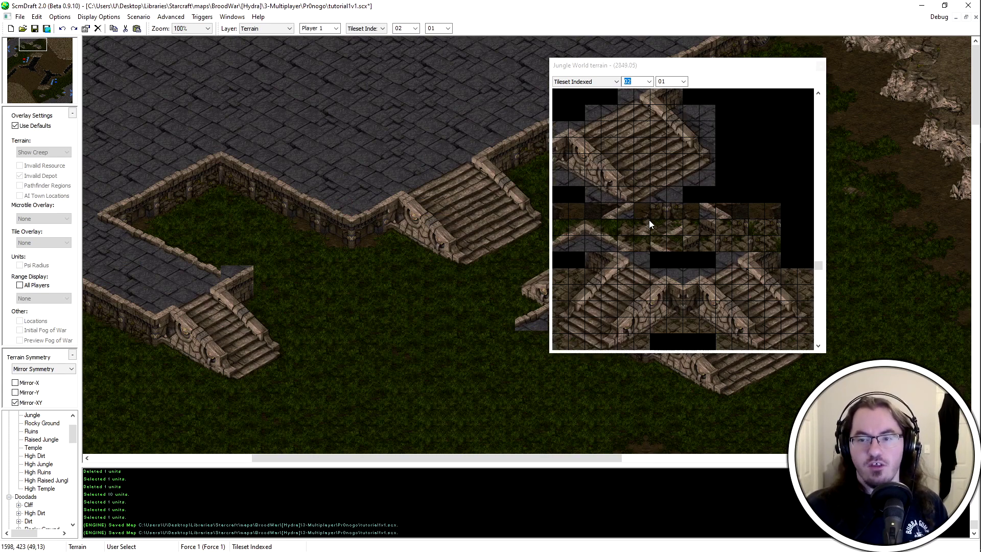
{"action": "scroll", "coordinate": [651, 236], "scroll_direction": "up", "scroll_amount": 2}
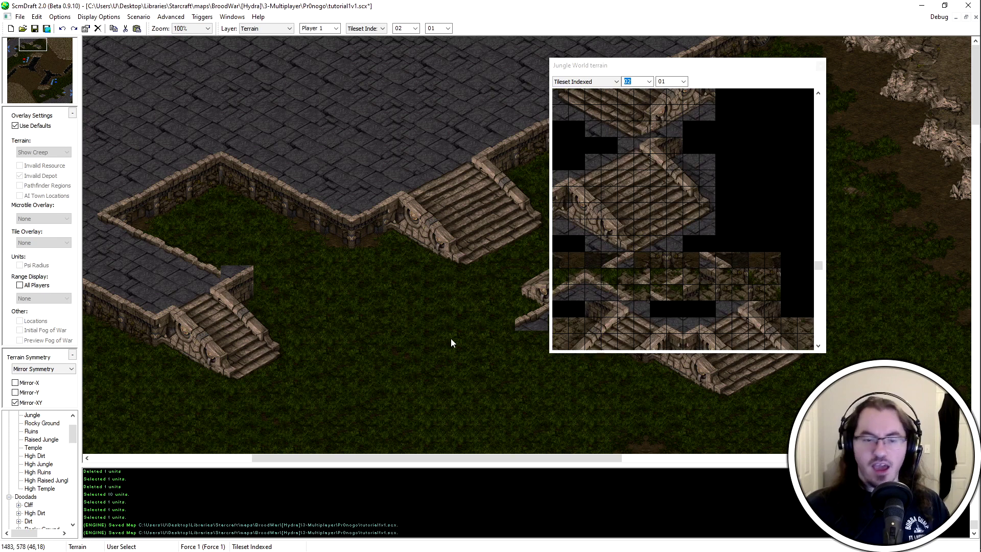
{"action": "middle_click_drag", "start_coordinate": [465, 317], "coordinate": [438, 344]}
{"action": "scroll", "coordinate": [434, 323], "scroll_direction": "down", "scroll_amount": 2, "text": "ctrl"}
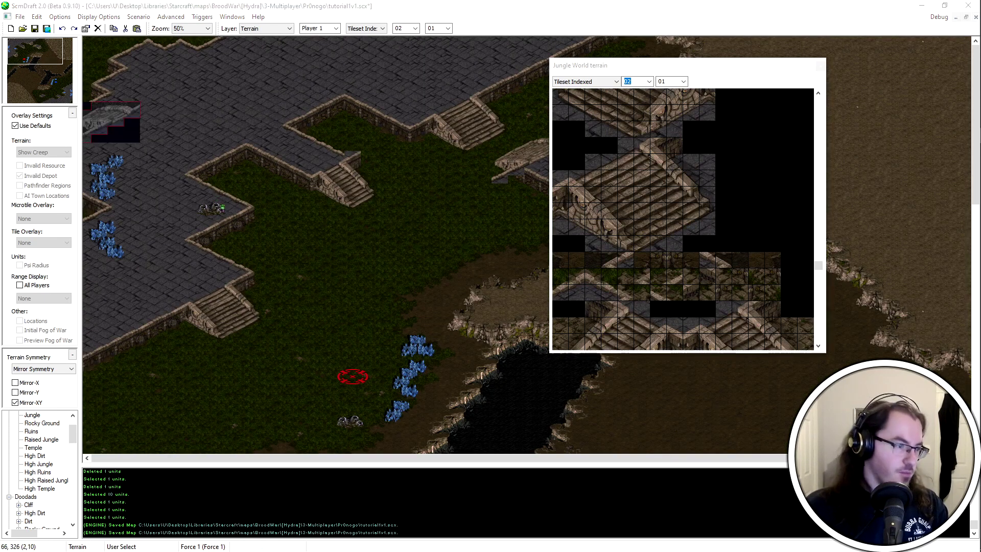
Try a corner ramp tile from the Jungle World terrain palette at the foot of the small platform's northramp
{"action": "scroll", "coordinate": [488, 158], "scroll_direction": "up", "scroll_amount": 2, "text": "ctrl"}
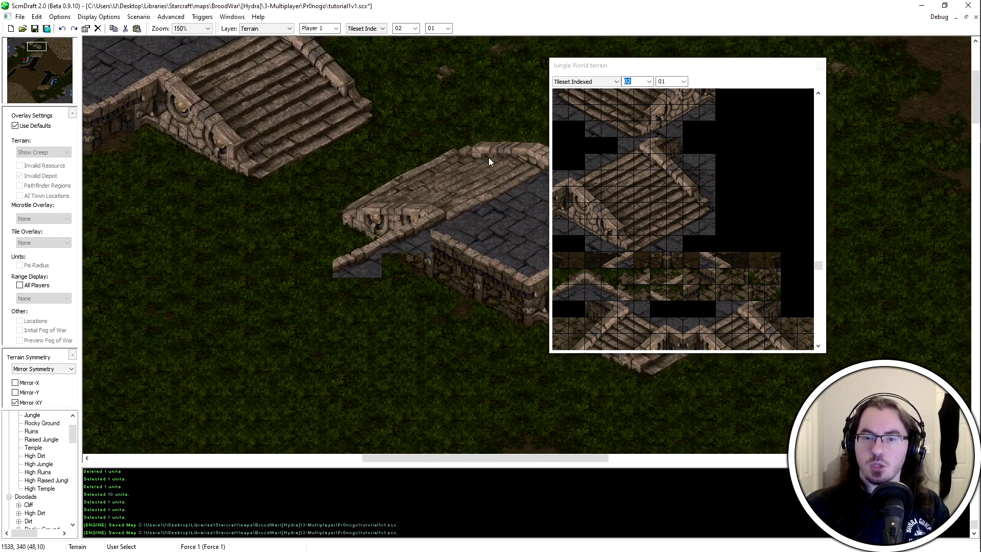
{"action": "right_click", "coordinate": [442, 194]}
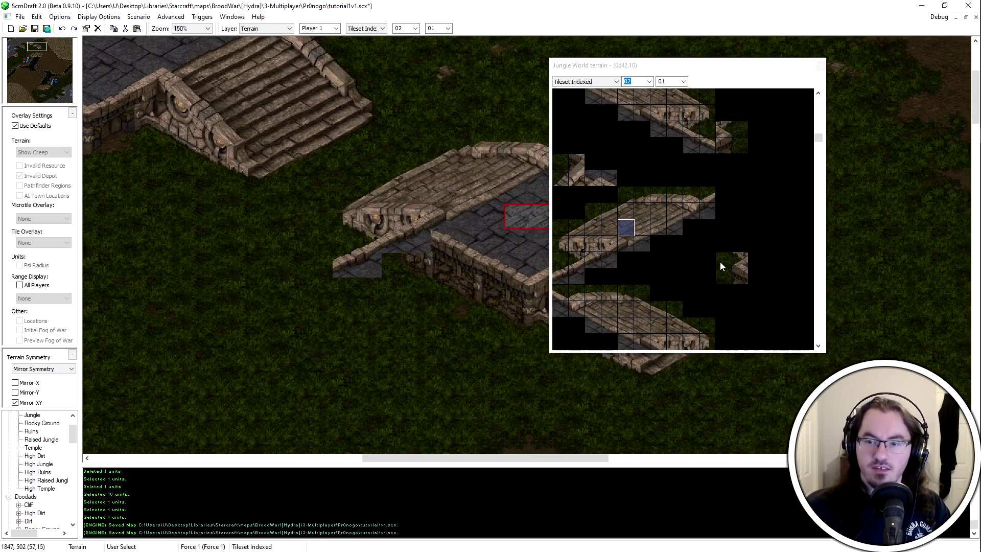
{"action": "left_click", "coordinate": [743, 264]}
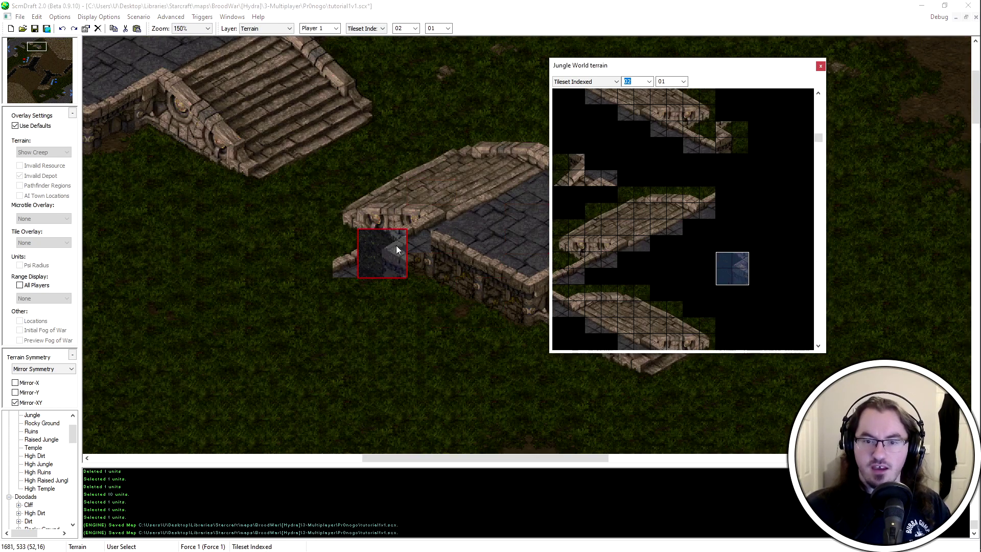
{"action": "left_click", "coordinate": [434, 259]}
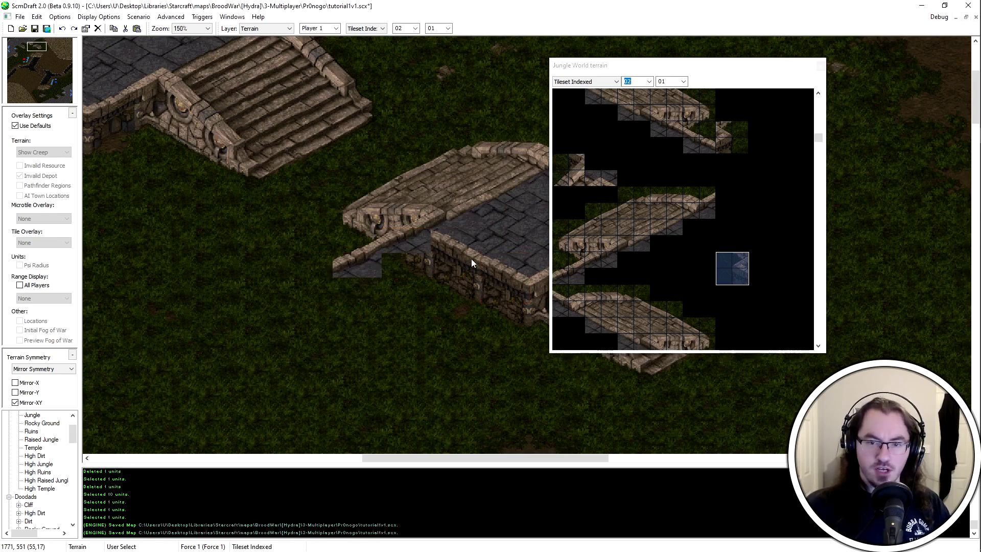
Pick the stone ramp-end tiles in the terrain palette and place them at the foot of the small platform's northramp
{"action": "scroll", "coordinate": [471, 259], "scroll_direction": "up", "scroll_amount": 5}
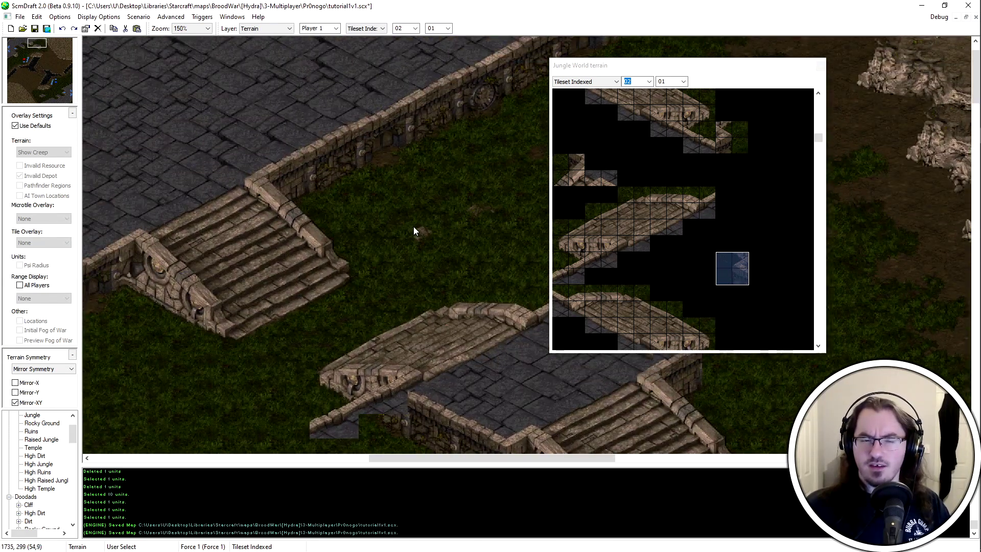
{"action": "scroll", "coordinate": [450, 256], "scroll_direction": "left", "scroll_amount": 3}
{"action": "scroll", "coordinate": [434, 276], "scroll_direction": "left", "scroll_amount": 3}
{"action": "scroll", "coordinate": [430, 271], "scroll_direction": "down", "scroll_amount": 3}
{"action": "scroll", "coordinate": [474, 303], "scroll_direction": "right", "scroll_amount": 3}
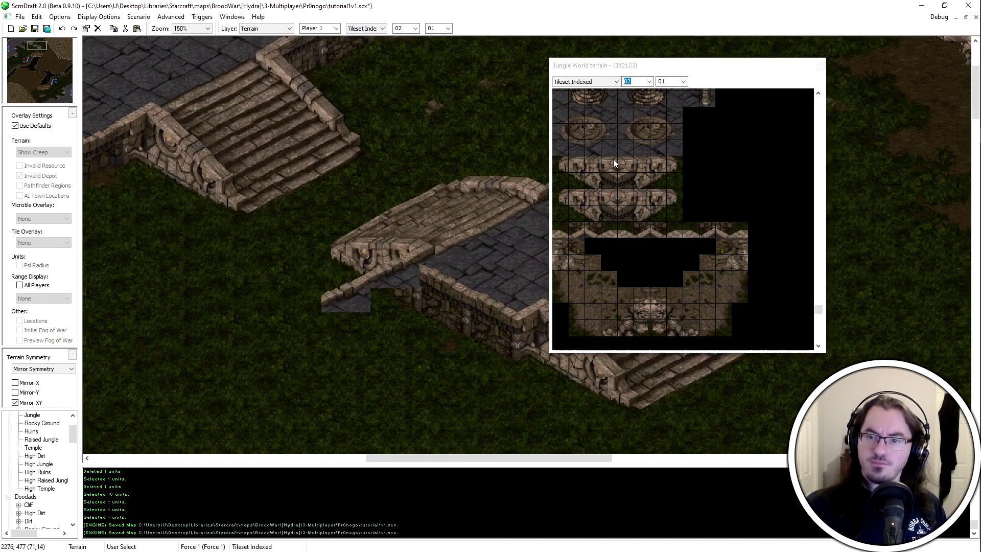
{"action": "left_click_drag", "start_coordinate": [614, 159], "coordinate": [589, 177]}
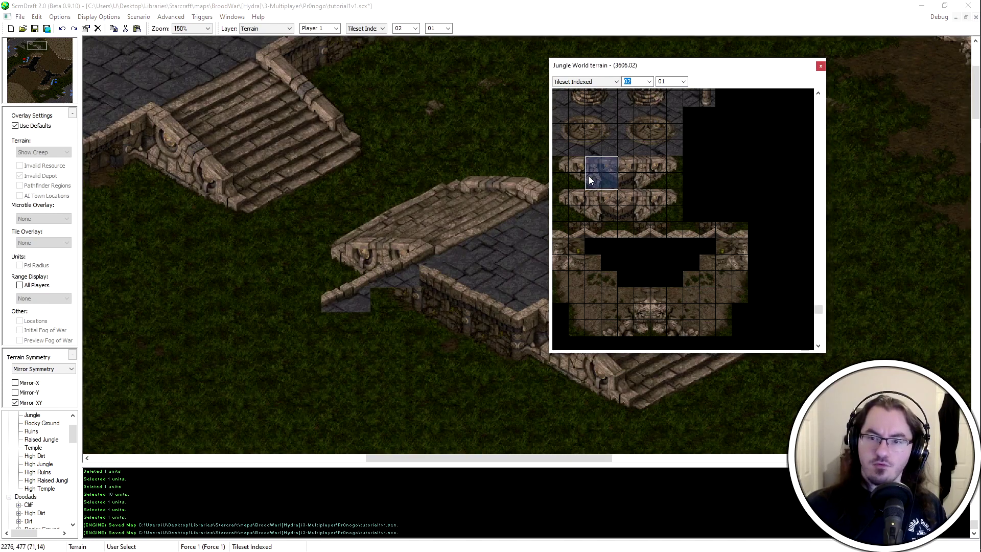
{"action": "left_click", "coordinate": [369, 269]}
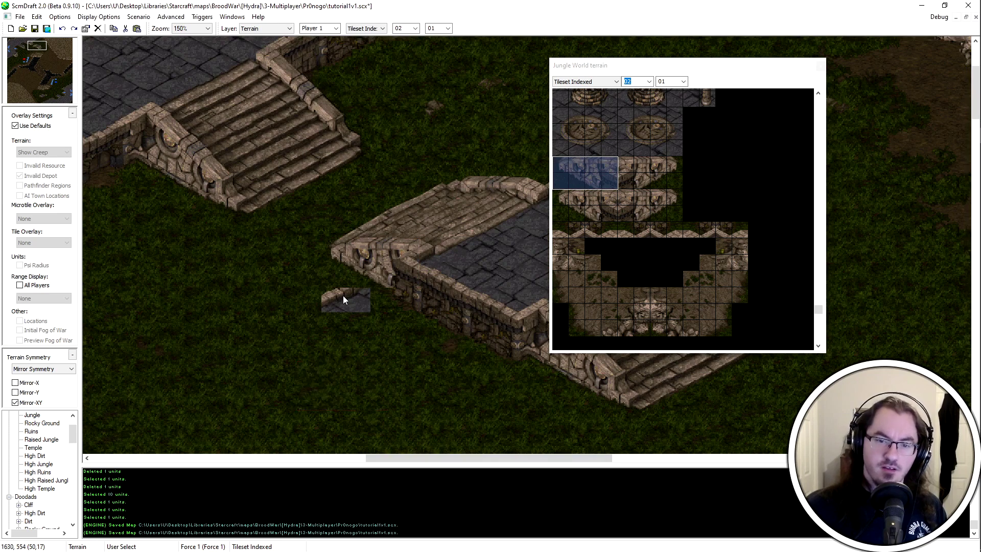
Replace the stray stone tiles at the northeastern edge of the small platform's southramp with a matching wall tile
{"action": "middle_click_drag", "start_coordinate": [426, 327], "coordinate": [668, 266]}
{"action": "middle_click_drag", "start_coordinate": [387, 268], "coordinate": [445, 210]}
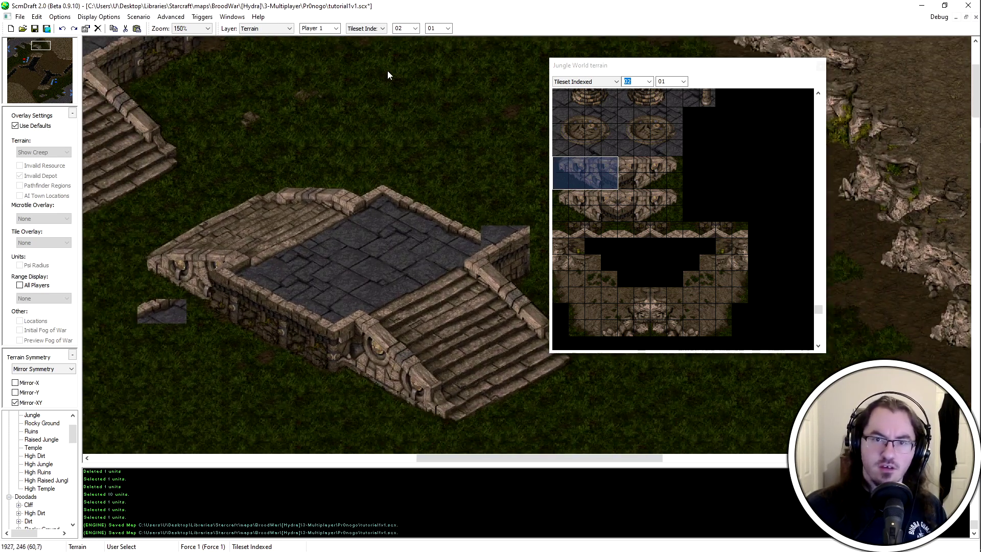
{"action": "scroll", "coordinate": [374, 30], "scroll_direction": "up", "scroll_amount": 2}
{"action": "left_click", "coordinate": [455, 108]}
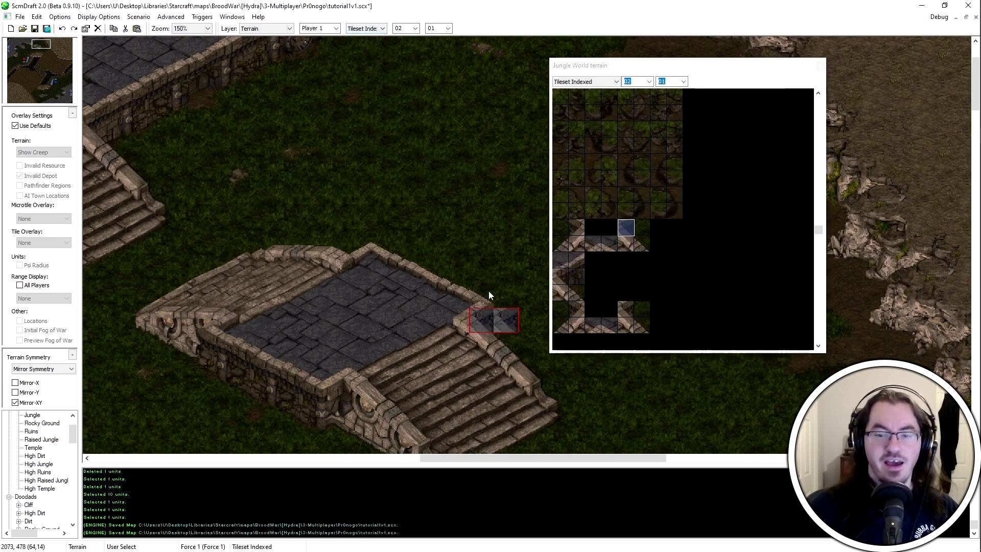
Blend the northeastern corner of the main plateau's southramp using the matching corner tile group from the terrain palette
{"action": "middle_click_drag", "start_coordinate": [488, 291], "coordinate": [293, 354]}
{"action": "mouse_move", "coordinate": [342, 290]}
{"action": "middle_mouse_down"}
{"action": "mouse_move", "coordinate": [197, 352]}
{"action": "mouse_move", "coordinate": [295, 272]}
{"action": "mouse_move", "coordinate": [341, 277]}
{"action": "middle_mouse_up"}
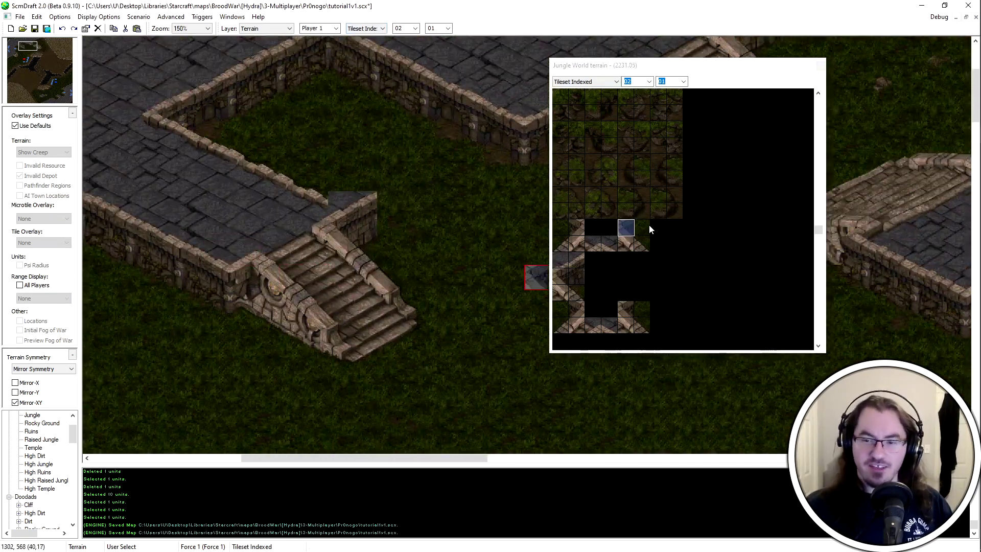
{"action": "left_click_drag", "start_coordinate": [649, 229], "coordinate": [622, 246]}
{"action": "scroll", "coordinate": [358, 235], "scroll_direction": "down", "scroll_amount": 1}
Turn off Mirror-XY and paint rectangular Jungle terrain over the stray ramp tiles beside the mirrored small platform
{"action": "middle_click_drag", "start_coordinate": [371, 218], "coordinate": [215, 102]}
{"action": "left_click_drag", "start_coordinate": [685, 68], "coordinate": [769, 60]}
{"action": "middle_click_drag", "start_coordinate": [604, 399], "coordinate": [462, 369]}
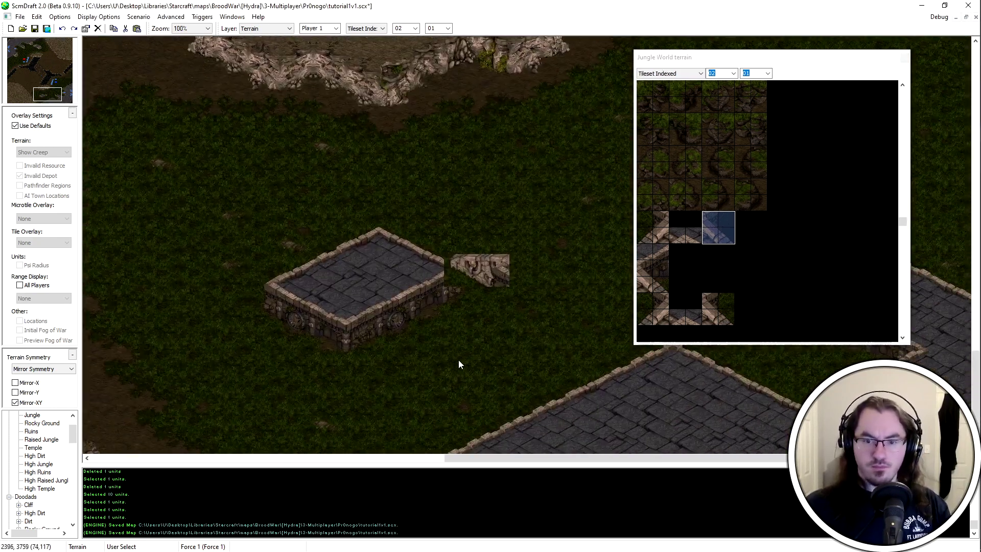
{"action": "scroll", "coordinate": [466, 368], "scroll_direction": "up", "scroll_amount": 1}
{"action": "left_click", "coordinate": [373, 28]}
{"action": "left_click", "coordinate": [366, 43]}
{"action": "left_click_drag", "start_coordinate": [452, 237], "coordinate": [452, 212]}
{"action": "key", "text": "ctrl+z"}
{"action": "left_click", "coordinate": [15, 403]}
{"action": "middle_click_drag", "start_coordinate": [547, 279], "coordinate": [498, 316]}
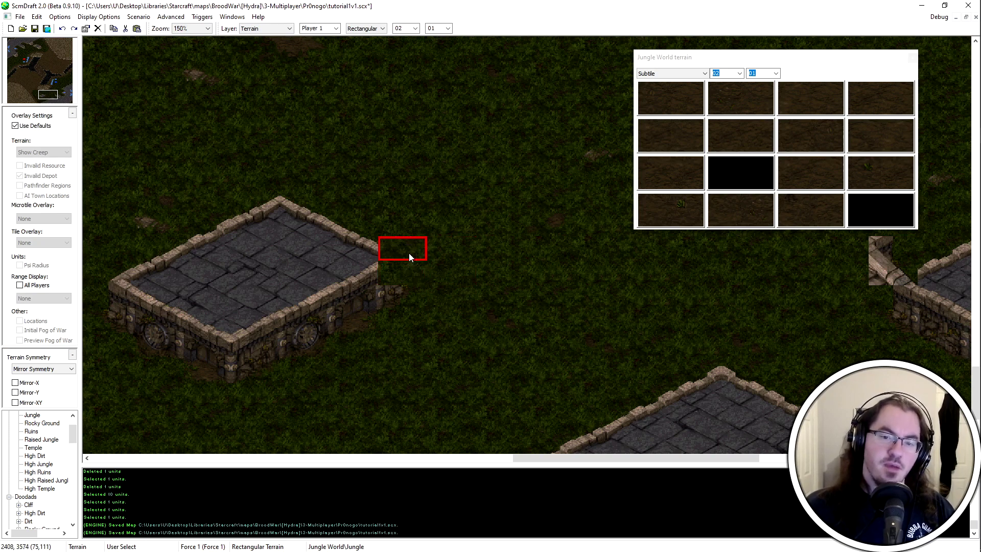
Place the Templecliff-Jungle E southramp and W northramp brushes on opposite ends of the mirrored small platform
{"action": "middle_click_drag", "start_coordinate": [409, 257], "coordinate": [795, 276]}
{"action": "scroll", "coordinate": [498, 320], "scroll_direction": "down", "scroll_amount": 1}
{"action": "middle_click_drag", "start_coordinate": [527, 245], "coordinate": [761, 41]}
{"action": "middle_click_drag", "start_coordinate": [516, 169], "coordinate": [533, 271]}
{"action": "mouse_move", "coordinate": [0, 45]}
{"action": "left_mouse_down"}
{"action": "mouse_move", "coordinate": [491, 45]}
{"action": "mouse_move", "coordinate": [835, 62]}
{"action": "left_mouse_up"}
{"action": "mouse_move", "coordinate": [434, 255]}
{"action": "middle_mouse_down"}
{"action": "mouse_move", "coordinate": [156, 398]}
{"action": "mouse_move", "coordinate": [244, 250]}
{"action": "mouse_move", "coordinate": [259, 263]}
{"action": "middle_mouse_up"}
{"action": "left_click", "coordinate": [757, 217]}
{"action": "left_click", "coordinate": [357, 341]}
{"action": "left_click", "coordinate": [868, 219]}
{"action": "left_click", "coordinate": [230, 290]}
Place Templecliff-Jungle W northramp brushes at three spots along the northwestern edges of the mirrored main plateau
{"action": "middle_click_drag", "start_coordinate": [526, 245], "coordinate": [680, 363]}
{"action": "left_click", "coordinate": [824, 225]}
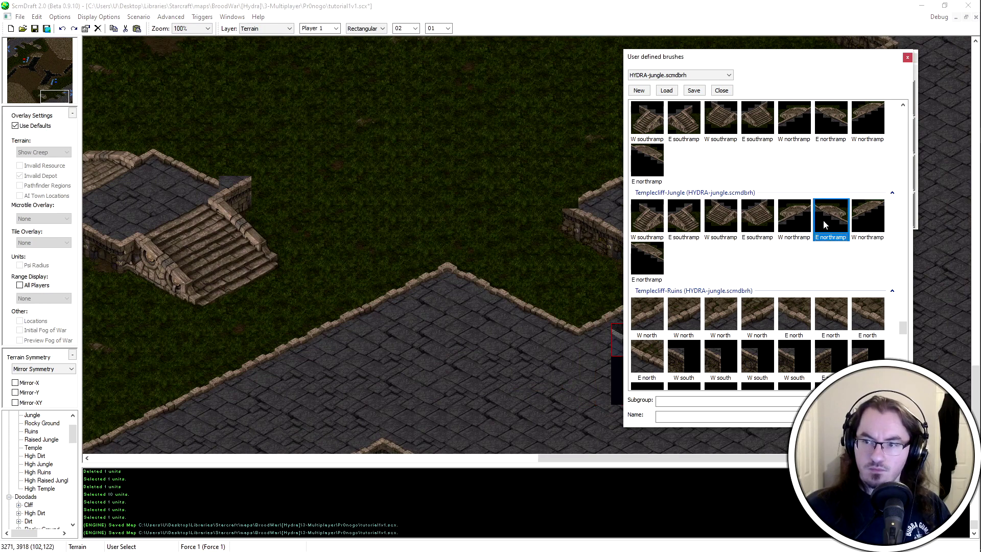
{"action": "left_click", "coordinate": [795, 220]}
{"action": "middle_click_drag", "start_coordinate": [318, 283], "coordinate": [452, 205]}
{"action": "left_click", "coordinate": [449, 275]}
{"action": "left_click", "coordinate": [868, 220]}
{"action": "mouse_move", "coordinate": [141, 408]}
{"action": "middle_mouse_down"}
{"action": "mouse_move", "coordinate": [83, 452]}
{"action": "mouse_move", "coordinate": [15, 452]}
{"action": "middle_mouse_up"}
{"action": "left_click", "coordinate": [409, 320]}
{"action": "mouse_move", "coordinate": [327, 301]}
{"action": "middle_mouse_down"}
{"action": "mouse_move", "coordinate": [563, 142]}
{"action": "mouse_move", "coordinate": [552, 66]}
{"action": "middle_mouse_up"}
{"action": "mouse_move", "coordinate": [756, 57]}
{"action": "left_mouse_down"}
{"action": "mouse_move", "coordinate": [281, 60]}
{"action": "mouse_move", "coordinate": [199, 78]}
{"action": "left_mouse_up"}
{"action": "middle_click_drag", "start_coordinate": [588, 169], "coordinate": [787, 314]}
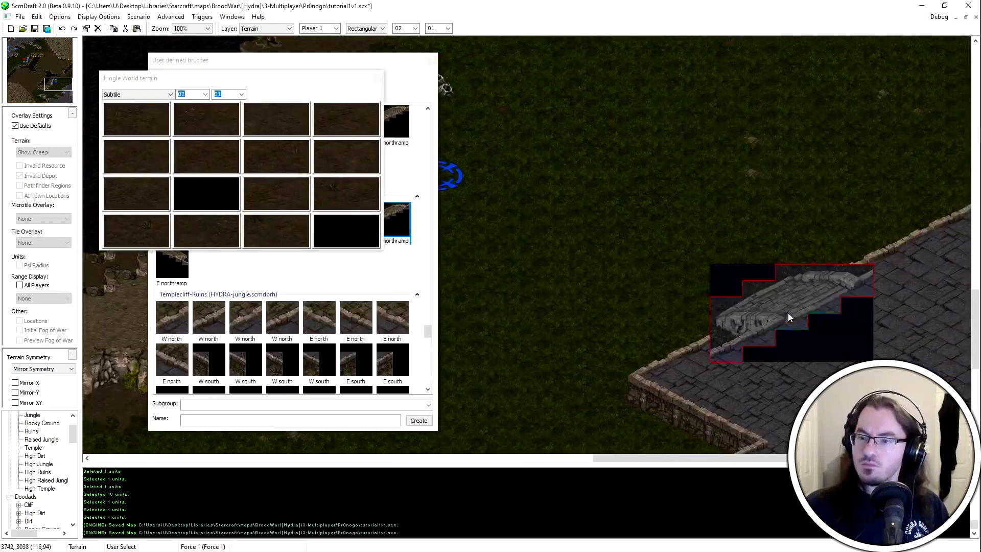
{"action": "left_click", "coordinate": [701, 339]}
Switch to Tileset Indexed terrain and replace the stray tiles beside the mirrored small platform's southramp
{"action": "middle_click_drag", "start_coordinate": [692, 274], "coordinate": [712, 192]}
{"action": "left_click", "coordinate": [329, 78]}
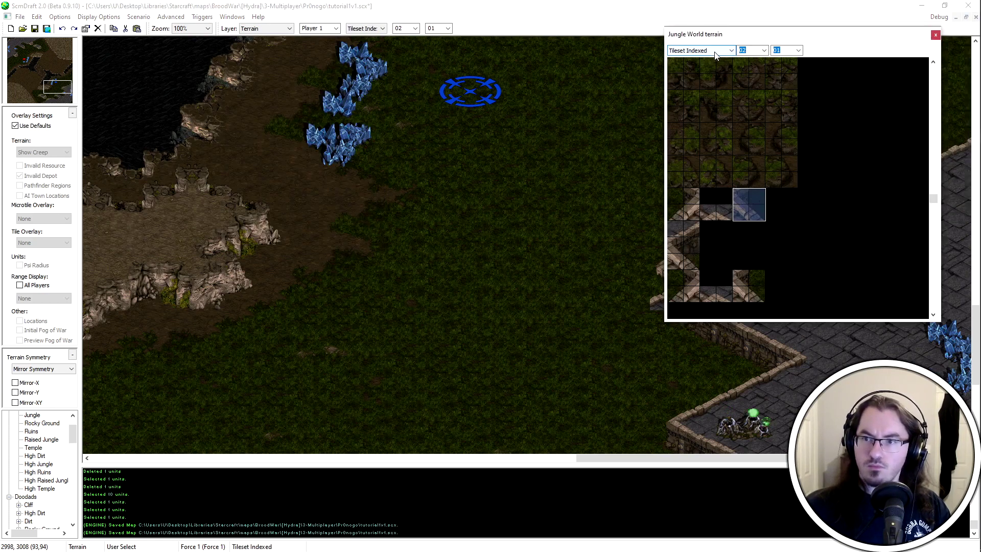
{"action": "middle_click_drag", "start_coordinate": [460, 307], "coordinate": [430, 215]}
{"action": "left_click", "coordinate": [732, 216]}
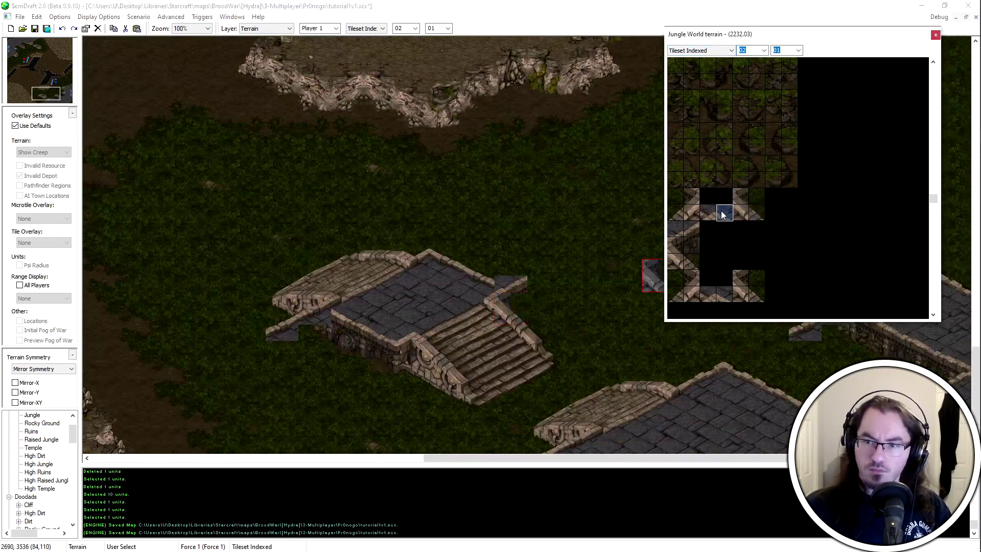
{"action": "middle_click_drag", "start_coordinate": [512, 275], "coordinate": [538, 188]}
Reuse the original platform's ramp-end tiles at the mirrored platform's northramp and cover the leftover tile with rectangular Jungle terrain
{"action": "scroll", "coordinate": [442, 318], "scroll_direction": "down", "scroll_amount": 1}
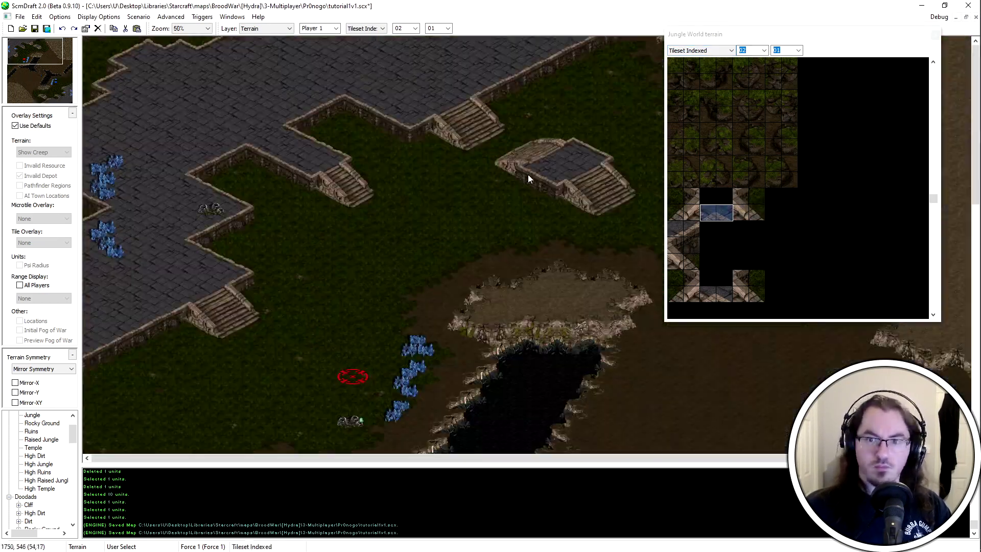
{"action": "right_click", "coordinate": [538, 188]}
{"action": "left_click", "coordinate": [46, 92]}
{"action": "scroll", "coordinate": [517, 351], "scroll_direction": "up", "scroll_amount": 1}
{"action": "left_click_drag", "start_coordinate": [675, 196], "coordinate": [725, 213]}
{"action": "left_click", "coordinate": [392, 330]}
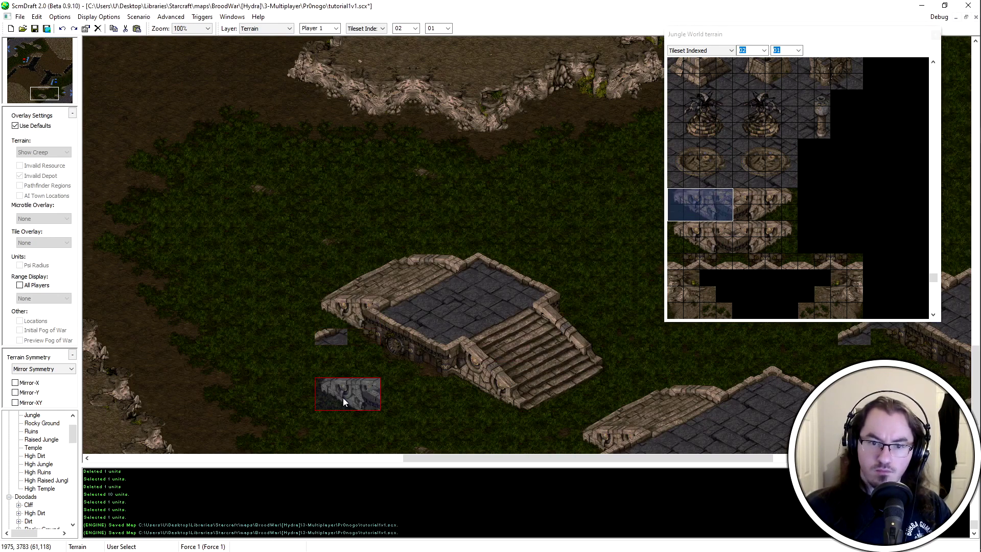
{"action": "left_click", "coordinate": [374, 28]}
{"action": "left_click", "coordinate": [365, 44]}
{"action": "left_click", "coordinate": [332, 336]}
Place ramp-end tiles at the foot of a mirrored plateau northramp and paint rectangular Jungle over the leftover tiles
{"action": "middle_click_drag", "start_coordinate": [920, 342], "coordinate": [581, 370]}
{"action": "middle_click_drag", "start_coordinate": [217, 434], "coordinate": [297, 377]}
{"action": "scroll", "coordinate": [298, 377], "scroll_direction": "down", "scroll_amount": 1}
{"action": "left_click", "coordinate": [373, 29]}
{"action": "left_click", "coordinate": [368, 57]}
{"action": "left_click_drag", "start_coordinate": [726, 196], "coordinate": [678, 214]}
{"action": "left_click", "coordinate": [602, 298]}
{"action": "left_click", "coordinate": [374, 28]}
{"action": "left_click", "coordinate": [366, 44]}
{"action": "middle_click_drag", "start_coordinate": [521, 203], "coordinate": [521, 357]}
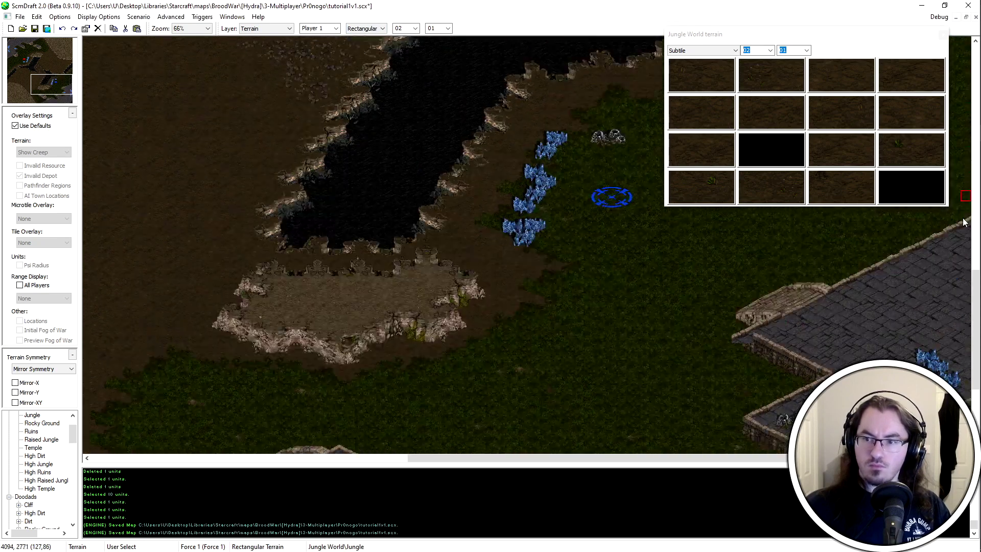
Return to Tileset Indexed and blend the foot of the remaining mirrored plateau northramp with sampled stone ramp-end tiles
{"action": "scroll", "coordinate": [934, 283], "scroll_direction": "up", "scroll_amount": 2}
{"action": "left_click", "coordinate": [704, 51]}
{"action": "left_click", "coordinate": [697, 79]}
{"action": "right_click", "coordinate": [570, 255]}
{"action": "left_click", "coordinate": [678, 215]}
{"action": "left_click_drag", "start_coordinate": [854, 212], "coordinate": [842, 226]}
{"action": "left_click", "coordinate": [492, 296]}
Close the terrain palette and save the map
{"action": "scroll", "coordinate": [562, 230], "scroll_direction": "down", "scroll_amount": 4}
{"action": "left_click", "coordinate": [935, 34]}
{"action": "key", "text": "ctrl+s"}
{"action": "scroll", "coordinate": [797, 293], "scroll_direction": "up", "scroll_amount": 1}
{"action": "scroll", "coordinate": [787, 299], "scroll_direction": "down", "scroll_amount": 1}
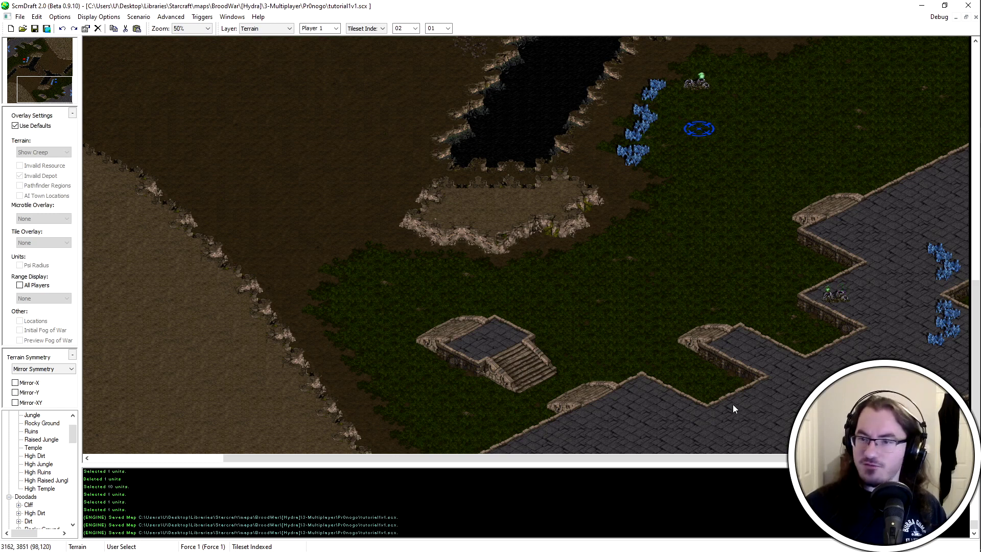
Examine the layout of the mirrored bases, the central ground and the chasms between them
{"action": "middle_click_drag", "start_coordinate": [707, 147], "coordinate": [744, 225]}
{"action": "middle_click_drag", "start_coordinate": [864, 253], "coordinate": [858, 279]}
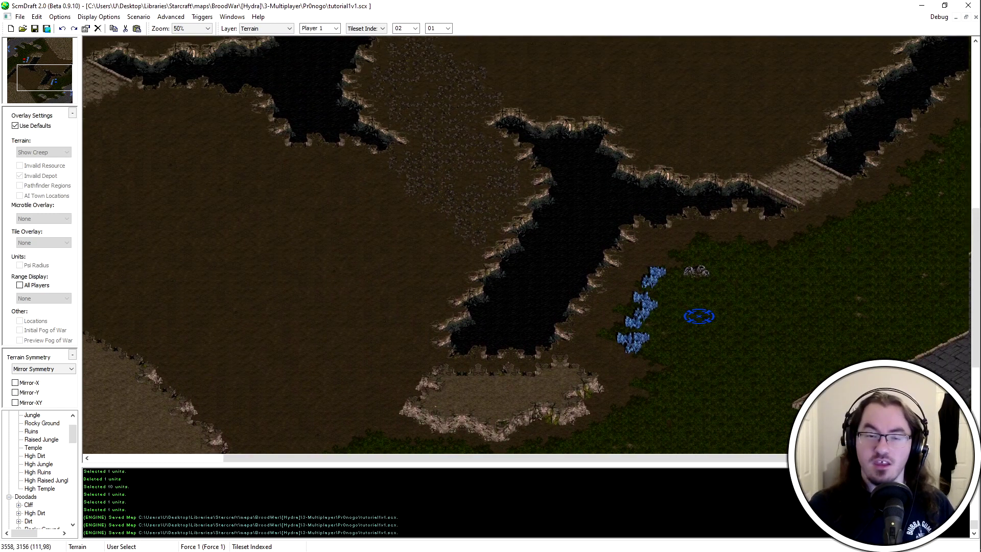
{"action": "scroll", "coordinate": [889, 416], "scroll_direction": "down", "scroll_amount": 9}
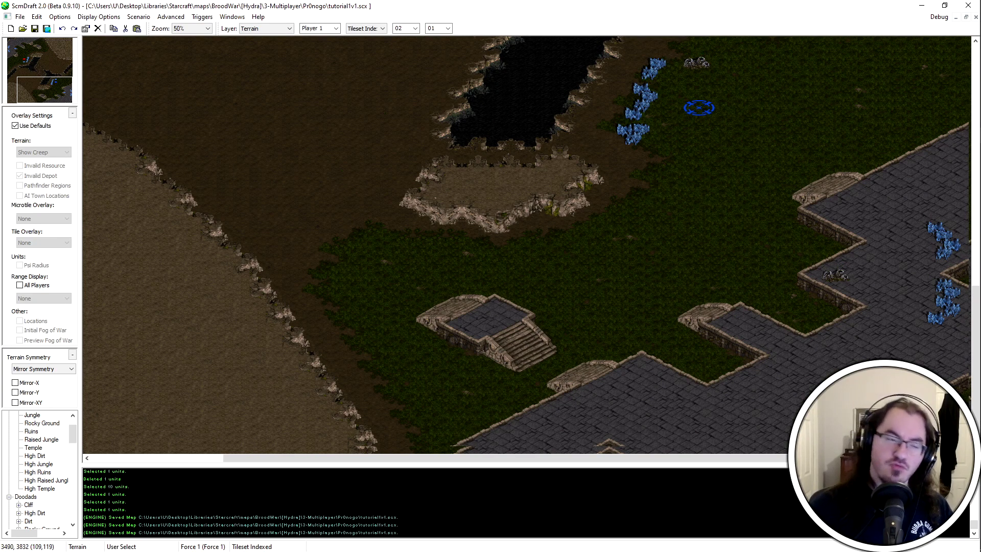
{"action": "scroll", "coordinate": [685, 101], "scroll_direction": "up", "scroll_amount": 15}
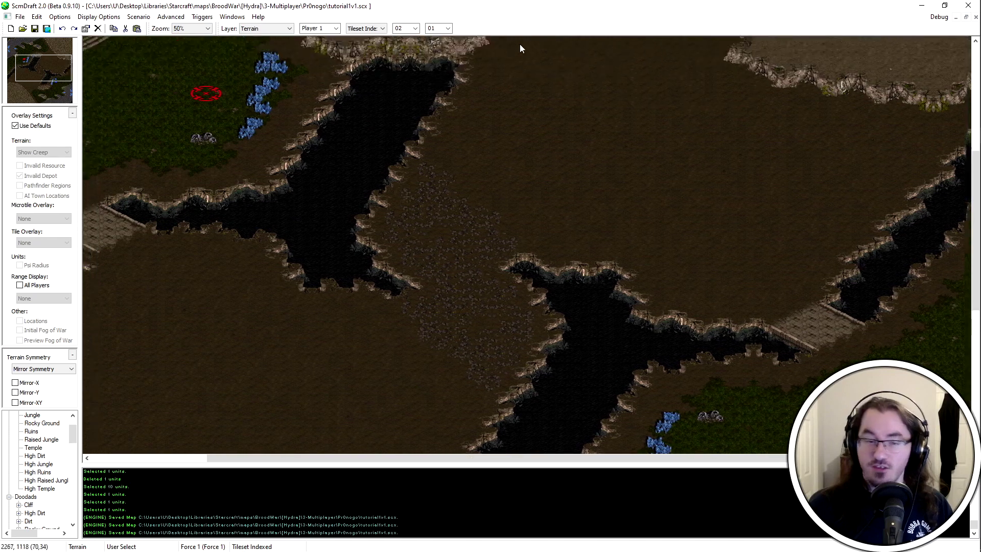
{"action": "middle_click_drag", "start_coordinate": [520, 44], "coordinate": [634, 215]}
{"action": "middle_click_drag", "start_coordinate": [375, 44], "coordinate": [573, 230]}
{"action": "scroll", "coordinate": [679, 221], "scroll_direction": "down", "scroll_amount": 1, "text": "ctrl"}
{"action": "middle_click_drag", "start_coordinate": [678, 226], "coordinate": [335, 258]}
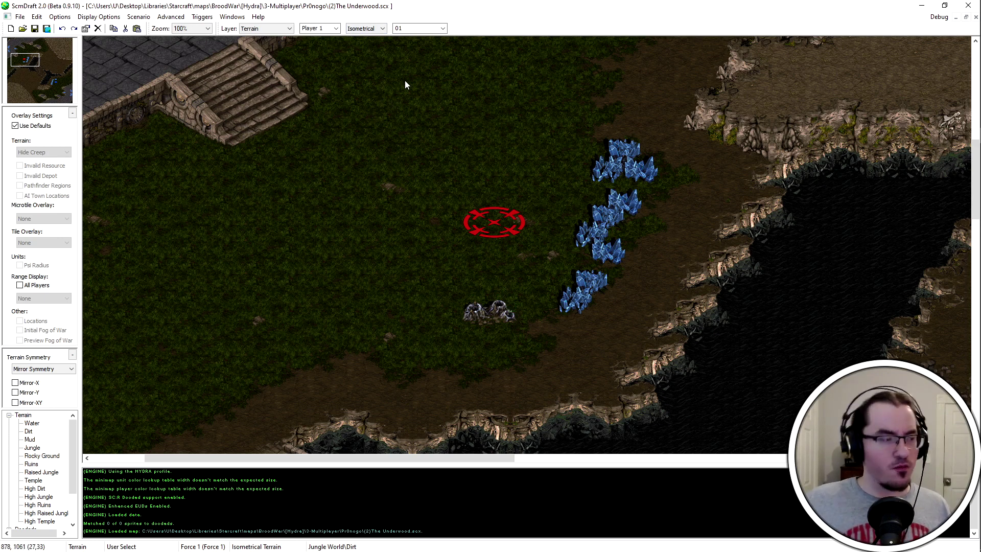
Set the terrain mode of The Underwood map to Tileset Indexed and close the Jungle World terrain palette
{"action": "scroll", "coordinate": [381, 28], "scroll_direction": "down", "scroll_amount": 3}
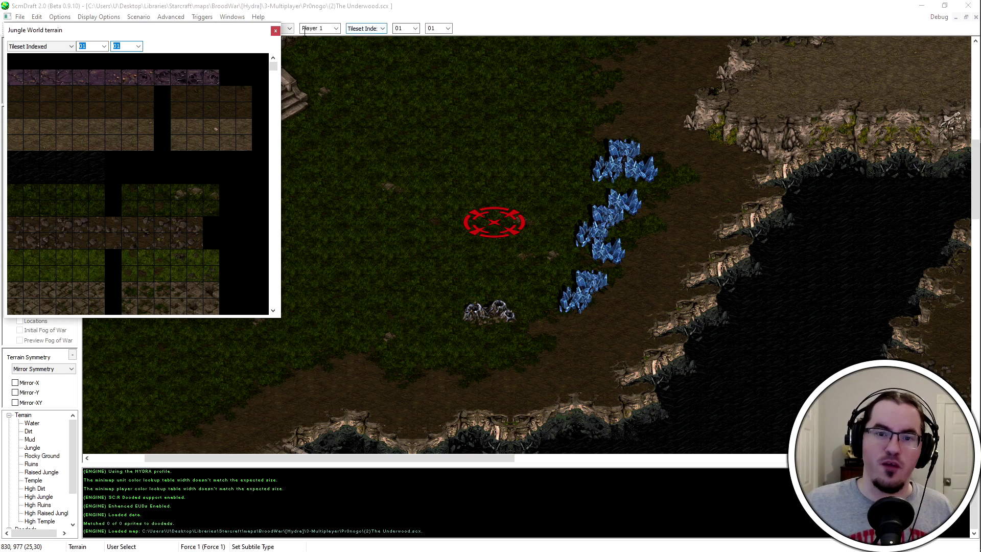
{"action": "left_click_drag", "start_coordinate": [200, 34], "coordinate": [309, 48]}
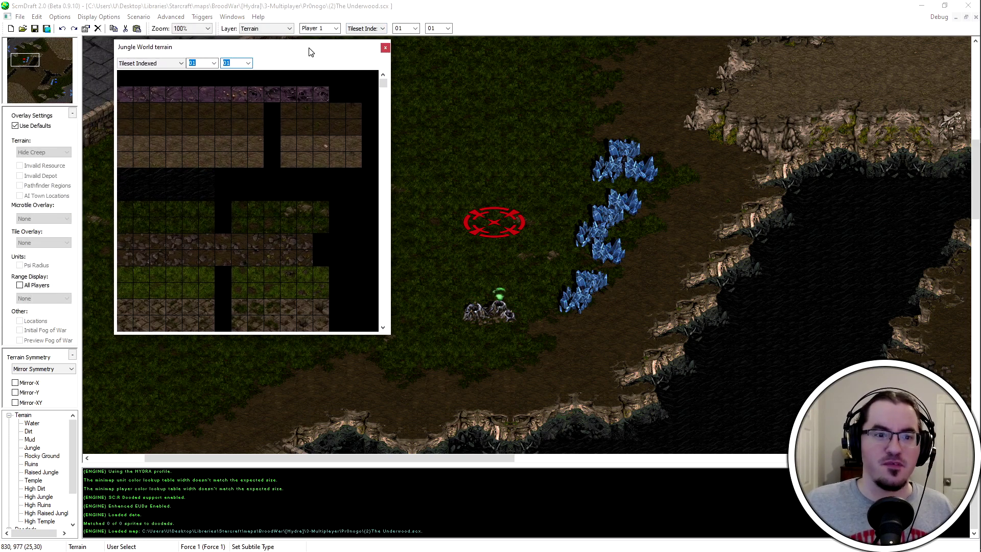
{"action": "left_click", "coordinate": [385, 45]}
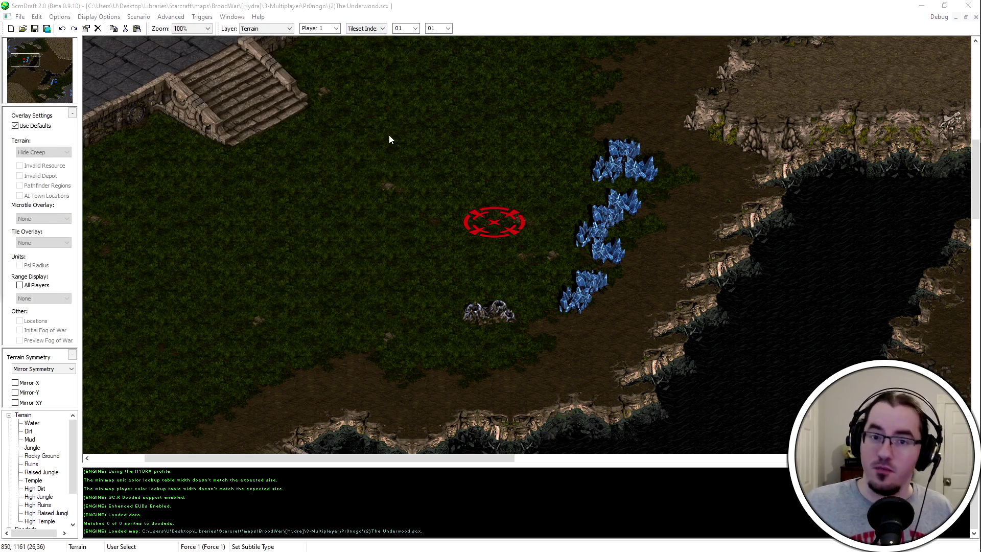
Open the user-defined brush palette and choose the HYDRA-jungle.scmdbrh brush set
{"action": "left_click", "coordinate": [225, 16]}
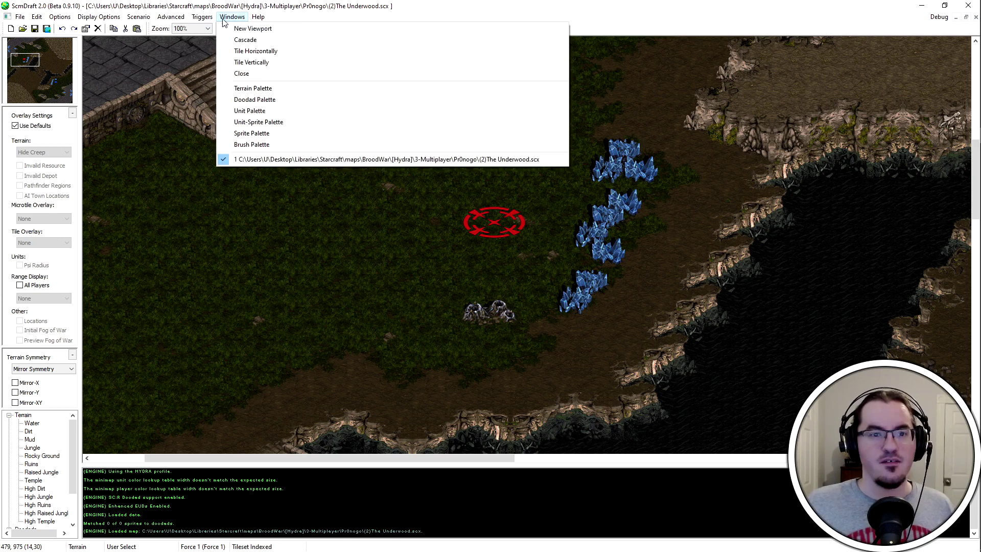
{"action": "left_click", "coordinate": [280, 144]}
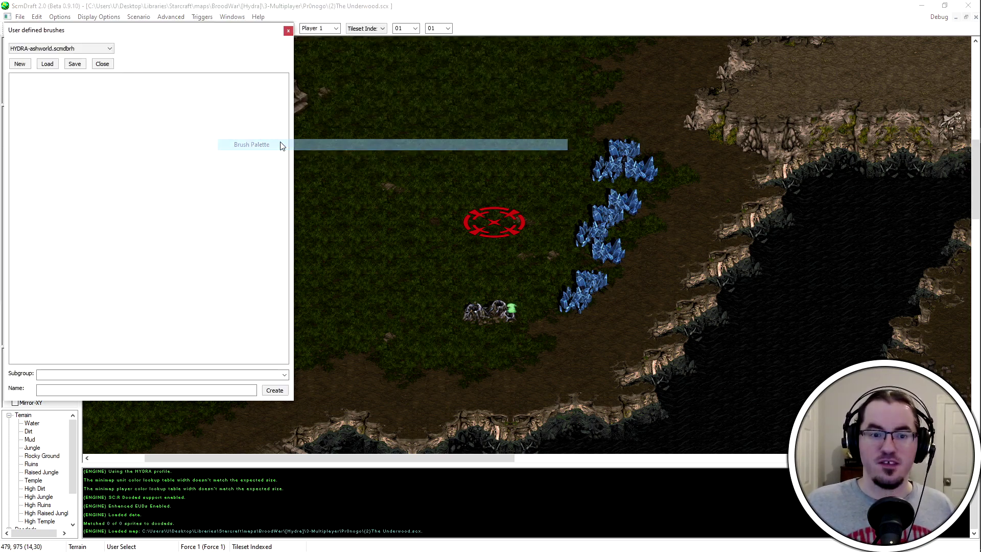
{"action": "left_click", "coordinate": [49, 48]}
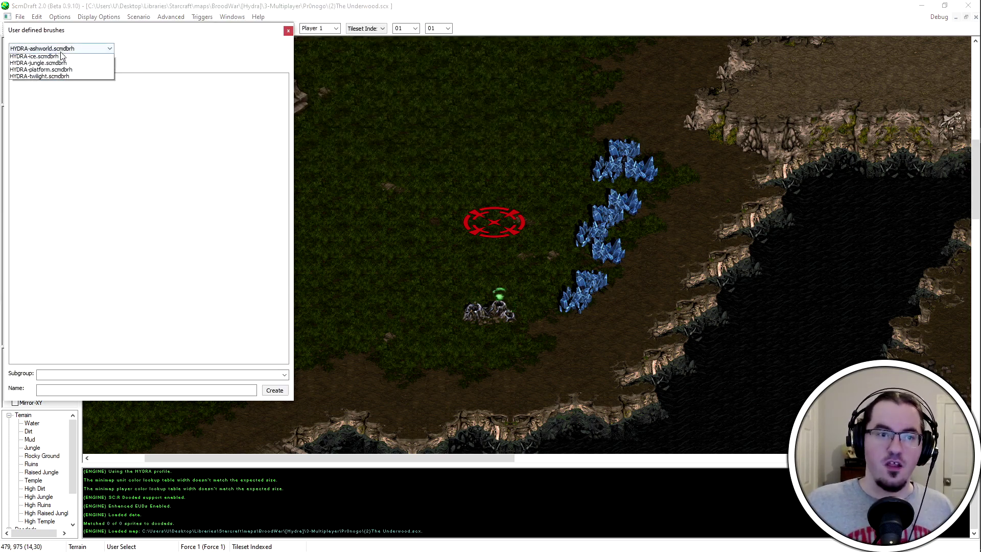
{"action": "left_click", "coordinate": [64, 91]}
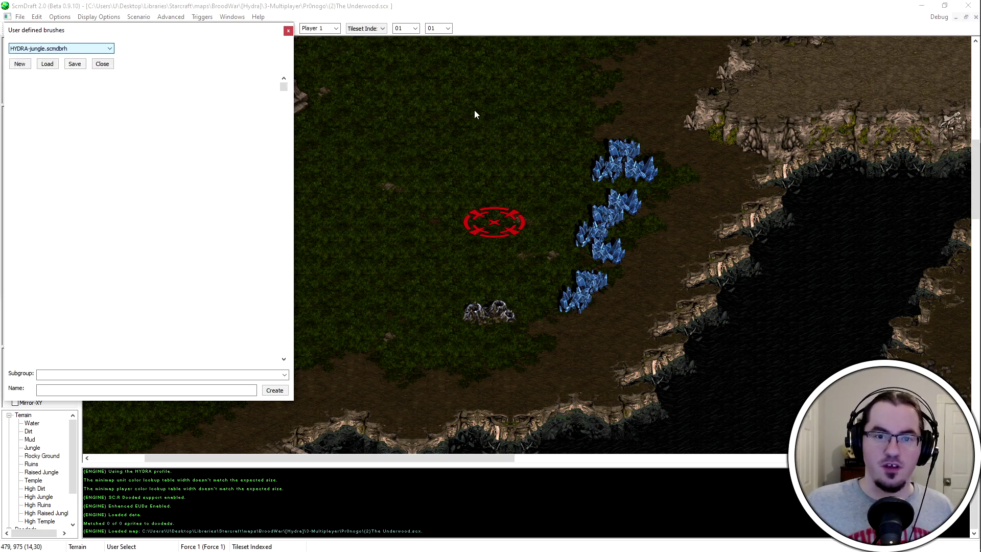
{"action": "right_click", "coordinate": [131, 83]}
{"action": "left_click", "coordinate": [153, 88]}
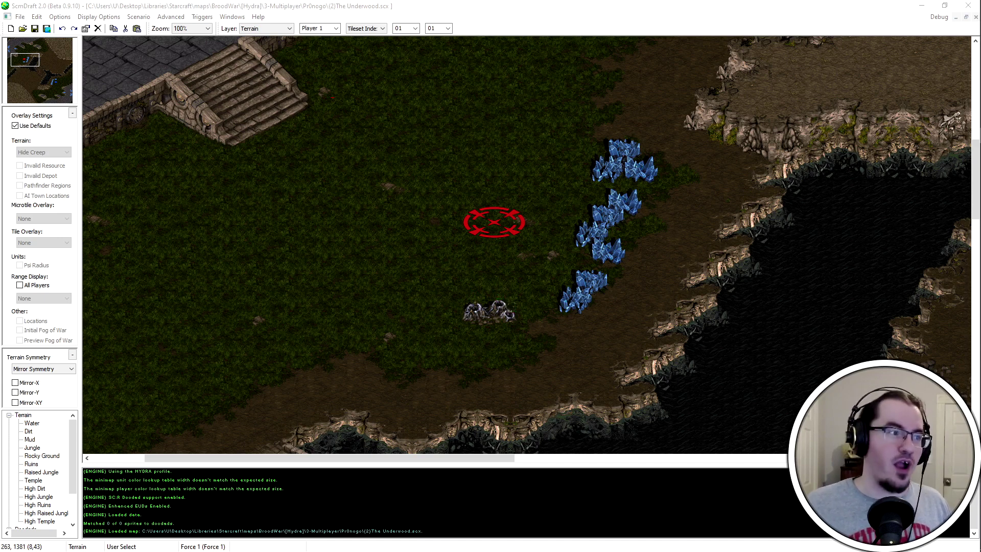
{"action": "key", "text": "ctrl+t"}
{"action": "left_click_drag", "start_coordinate": [782, 68], "coordinate": [0, 69]}
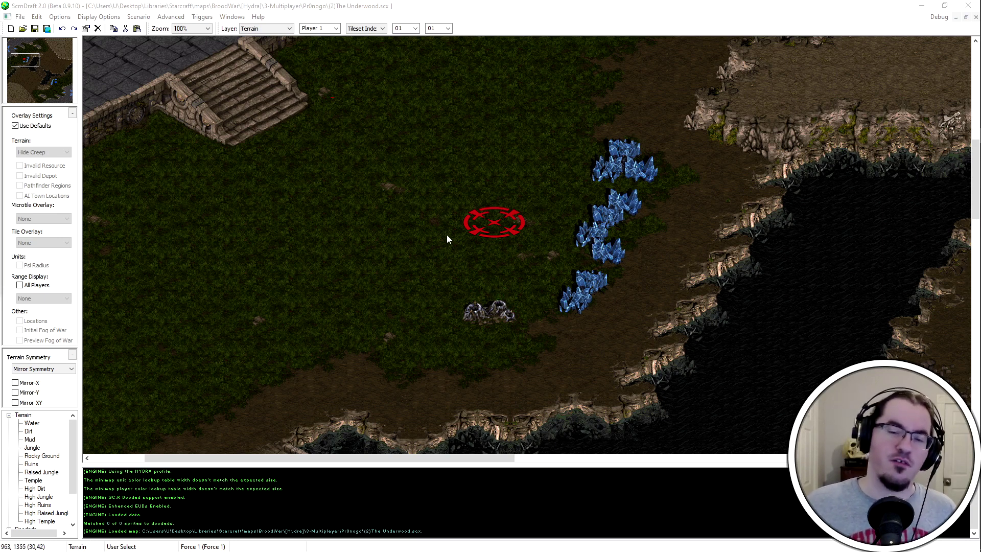
{"action": "left_click", "coordinate": [435, 242]}
{"action": "scroll", "coordinate": [434, 243], "scroll_direction": "up", "scroll_amount": 5}
{"action": "scroll", "coordinate": [526, 262], "scroll_direction": "down", "scroll_amount": 2}
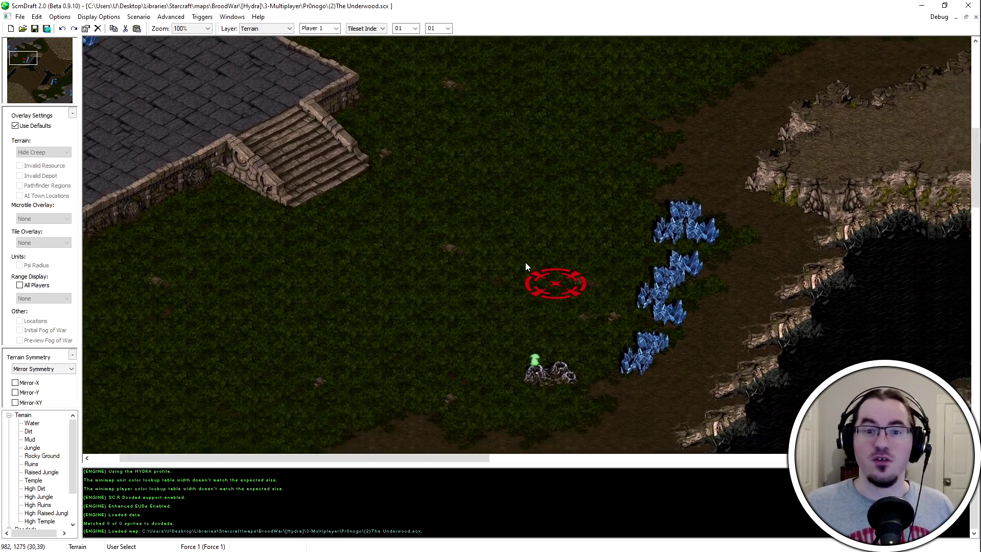
Find the Mud-Jungle group in the HYDRA-jungle brush set and examine the ground around the start location and nearby minerals
{"action": "key", "text": "Right"}
{"action": "mouse_move", "coordinate": [0, 65]}
{"action": "left_mouse_down"}
{"action": "mouse_move", "coordinate": [47, 75]}
{"action": "mouse_move", "coordinate": [236, 69]}
{"action": "mouse_move", "coordinate": [190, 44]}
{"action": "left_mouse_up"}
{"action": "scroll", "coordinate": [234, 170], "scroll_direction": "down", "scroll_amount": 5}
{"action": "scroll", "coordinate": [234, 170], "scroll_direction": "down", "scroll_amount": 10}
{"action": "scroll", "coordinate": [233, 169], "scroll_direction": "down", "scroll_amount": 10}
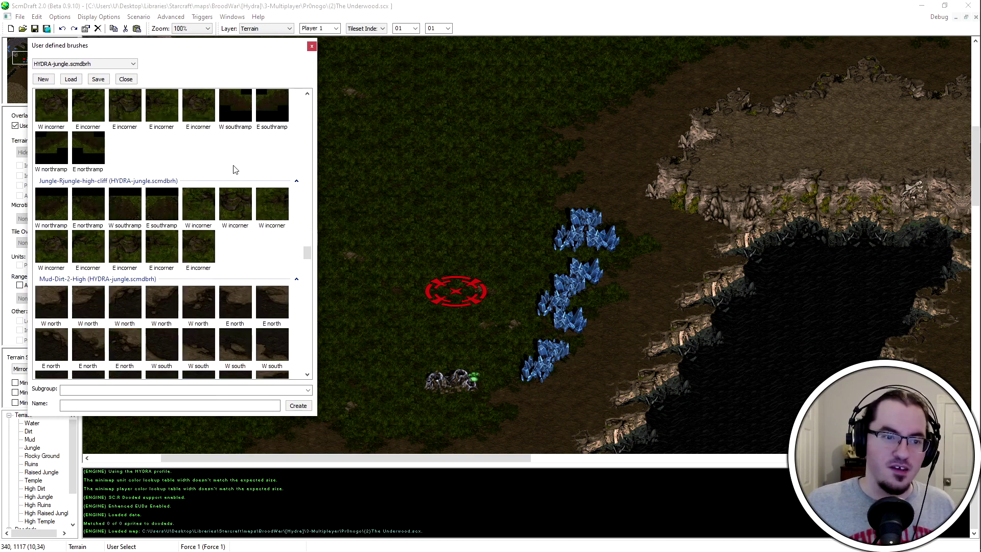
{"action": "scroll", "coordinate": [234, 169], "scroll_direction": "down", "scroll_amount": 8}
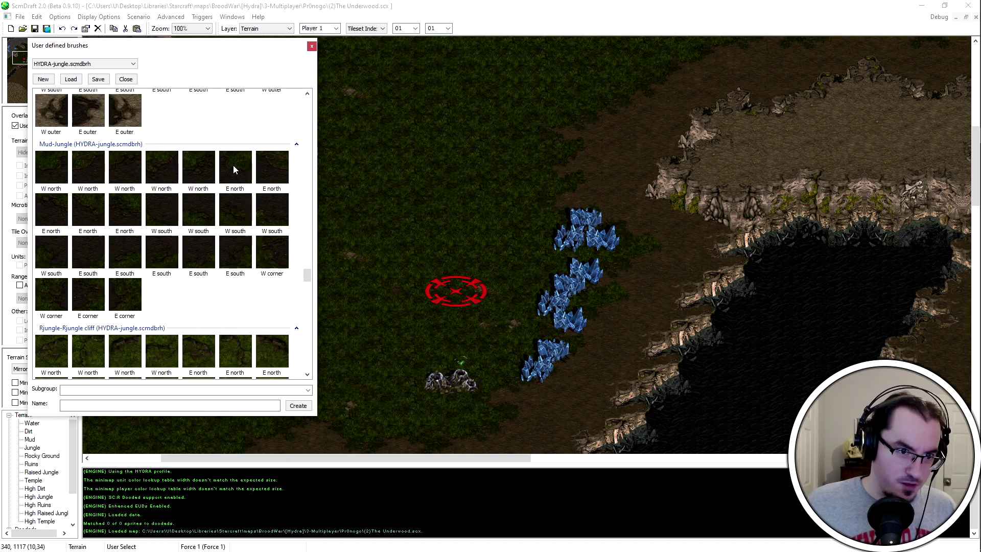
{"action": "left_click", "coordinate": [615, 279]}
{"action": "key", "text": "Left"}
{"action": "key", "text": "Down"}
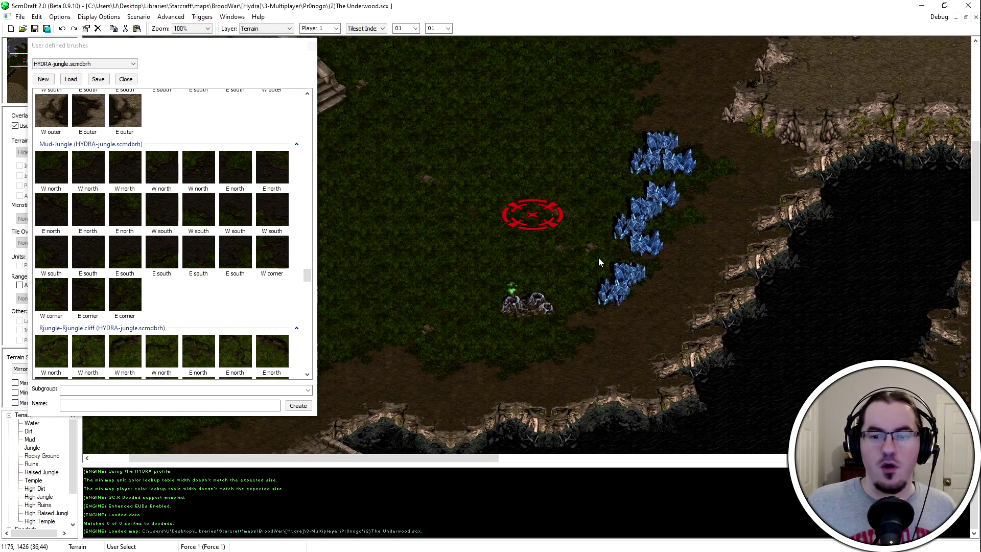
{"action": "key", "text": "Right"}
{"action": "key", "text": "Up"}
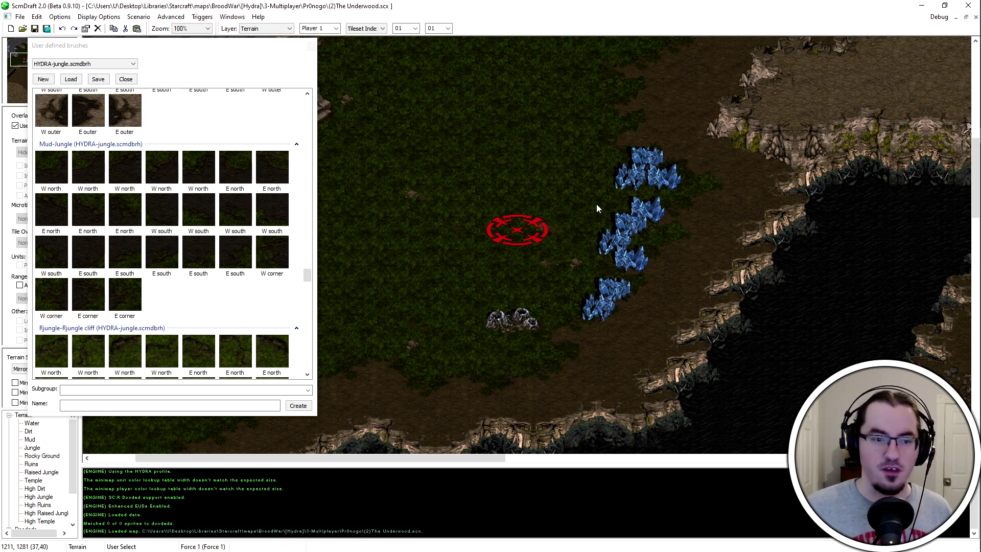
Begin a mud patch around the red start location with Mud-Jungle W north, E north and W south brush tiles
{"action": "left_click", "coordinate": [127, 169]}
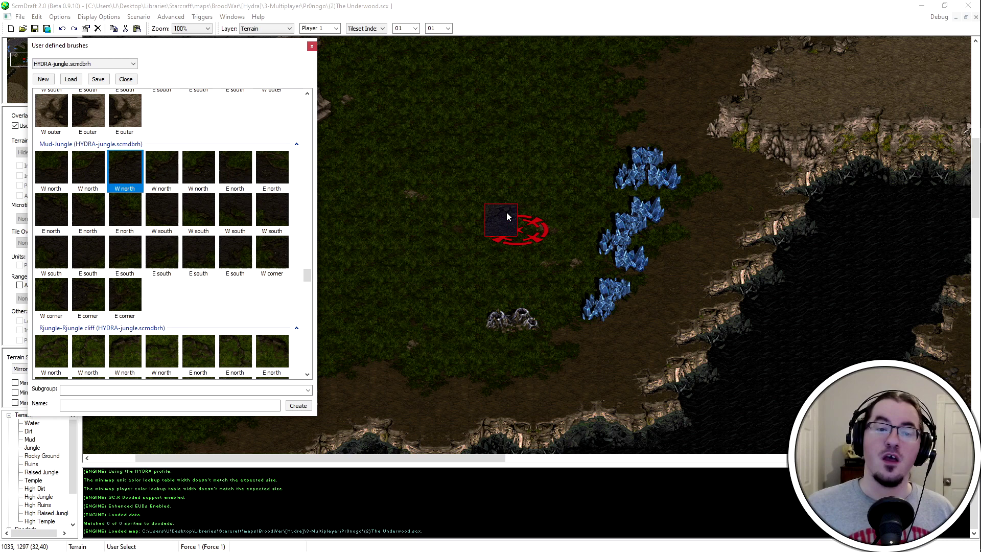
{"action": "left_click", "coordinate": [507, 212]}
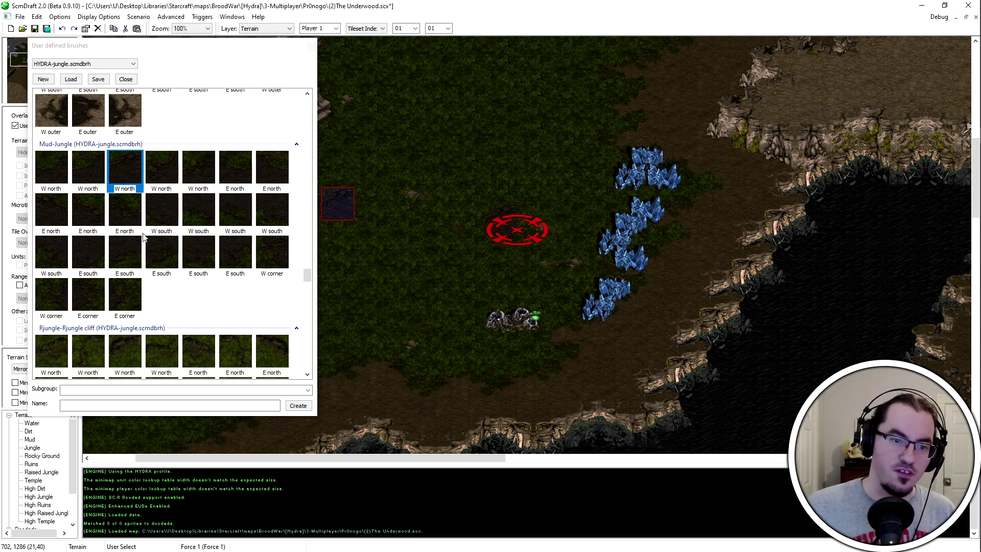
{"action": "left_click", "coordinate": [88, 209]}
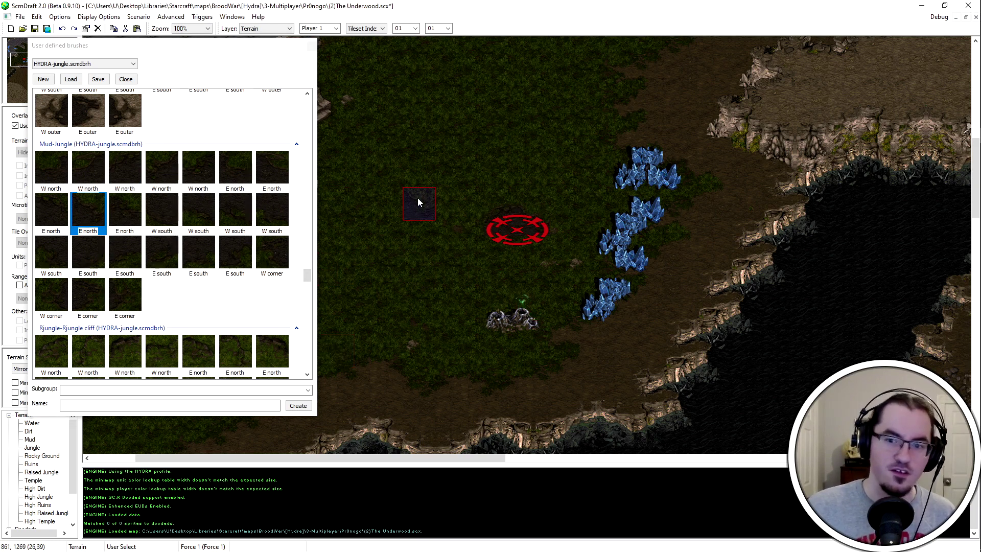
{"action": "left_click", "coordinate": [164, 218]}
{"action": "left_click", "coordinate": [501, 251]}
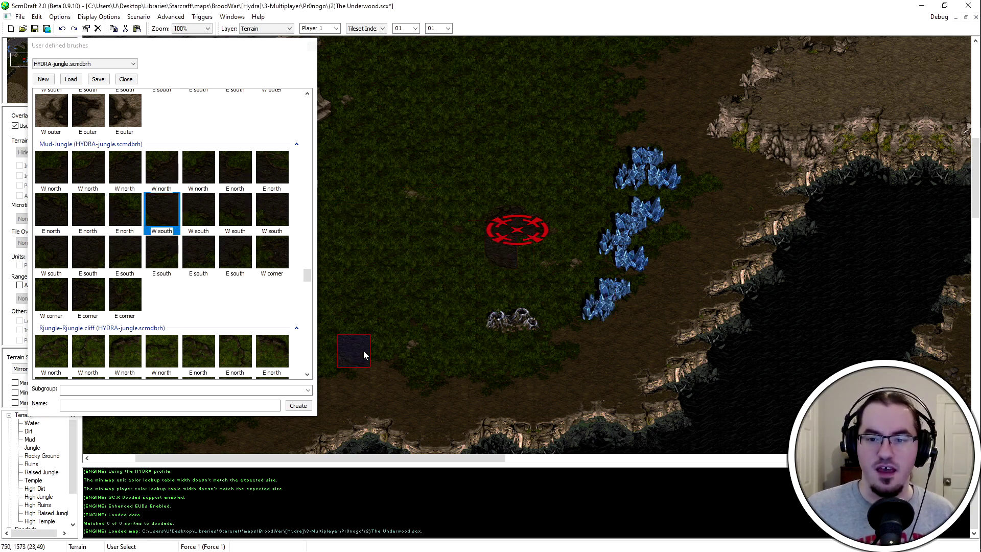
Complete the mud patch around the start location with Mud-Jungle E south, W corner and E corner brush tiles
{"action": "left_click", "coordinate": [261, 267]}
{"action": "left_click", "coordinate": [233, 263]}
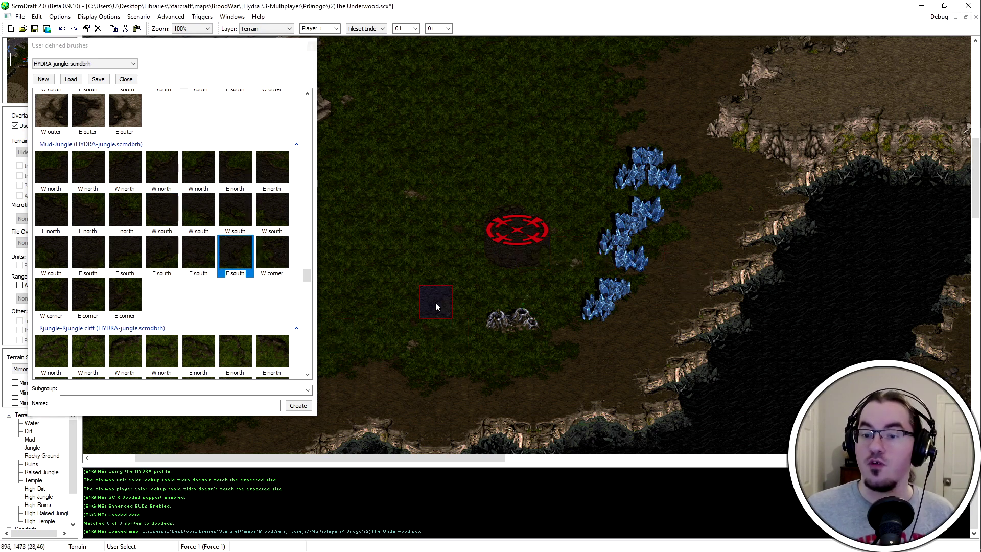
{"action": "left_click", "coordinate": [286, 258]}
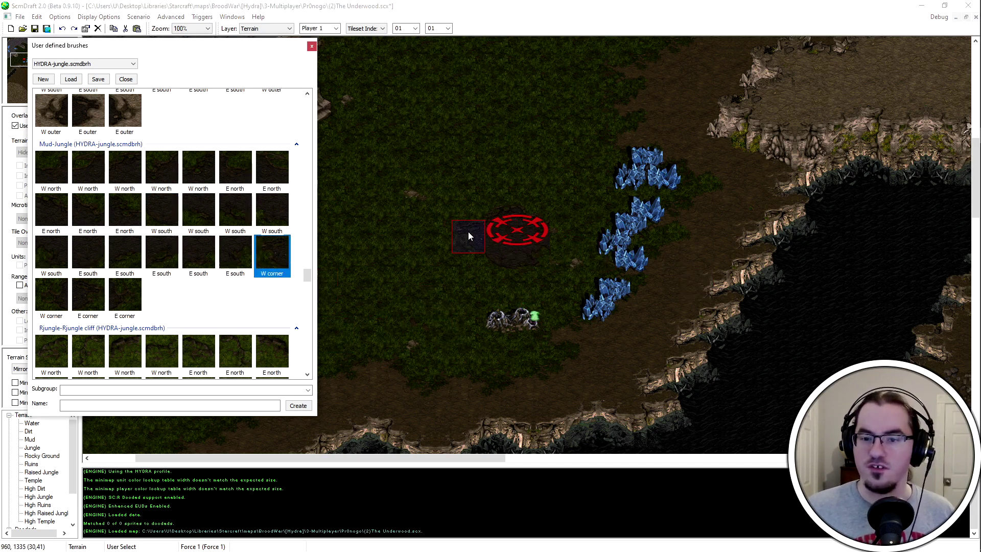
{"action": "left_click", "coordinate": [88, 296]}
{"action": "left_click", "coordinate": [130, 307]}
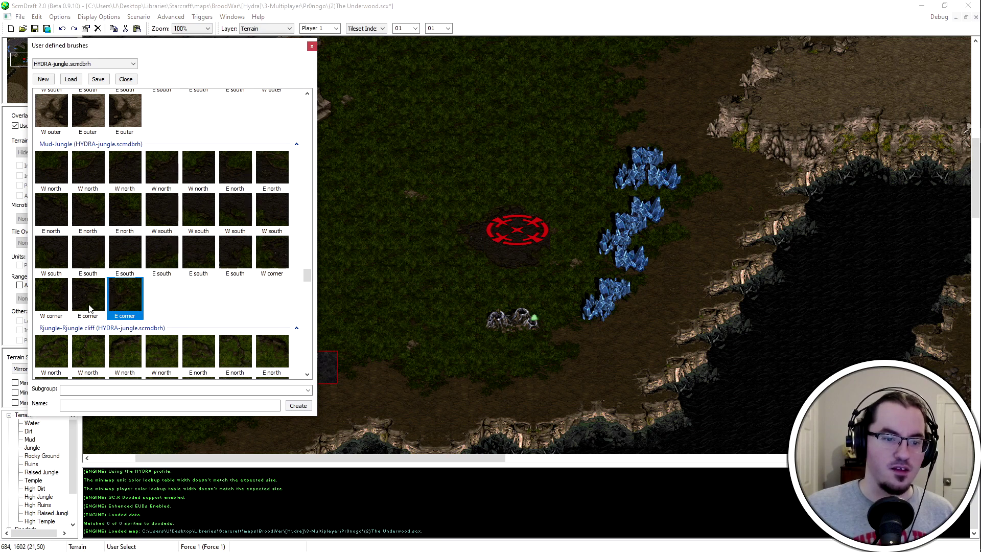
{"action": "left_click", "coordinate": [554, 238]}
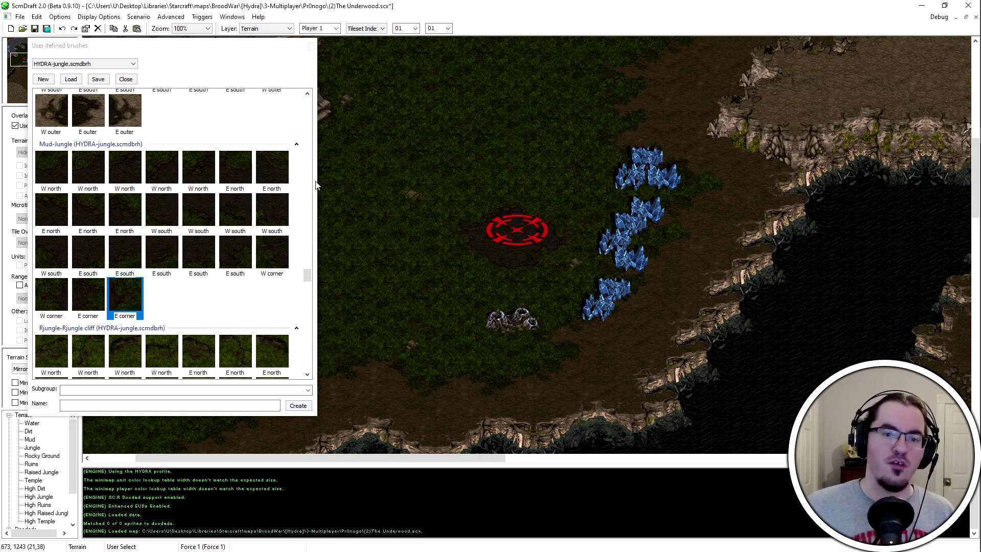
Close the brush palette and check the Invalid Depot overlay around the minerals and geyser, restoring the default overlays
{"action": "left_click_drag", "start_coordinate": [317, 181], "coordinate": [236, 179]}
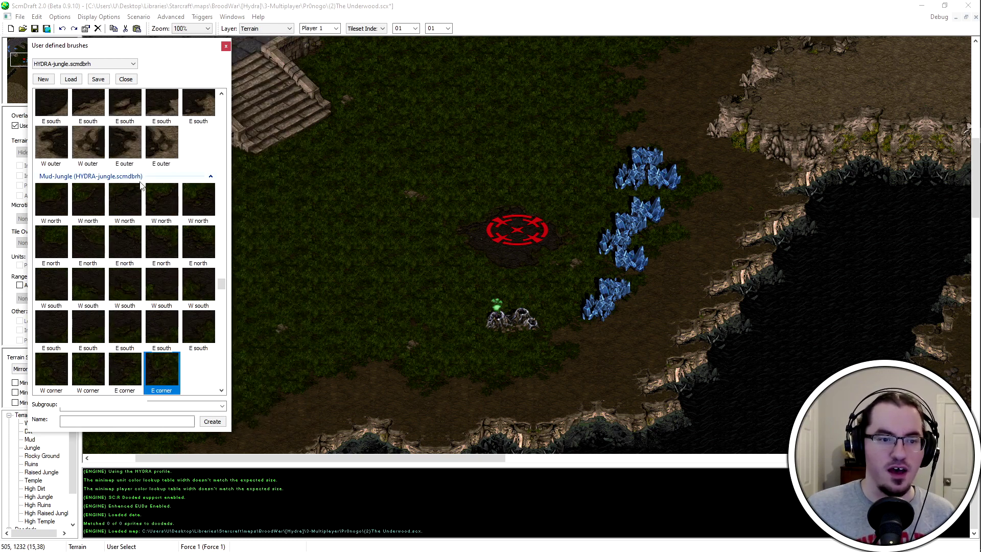
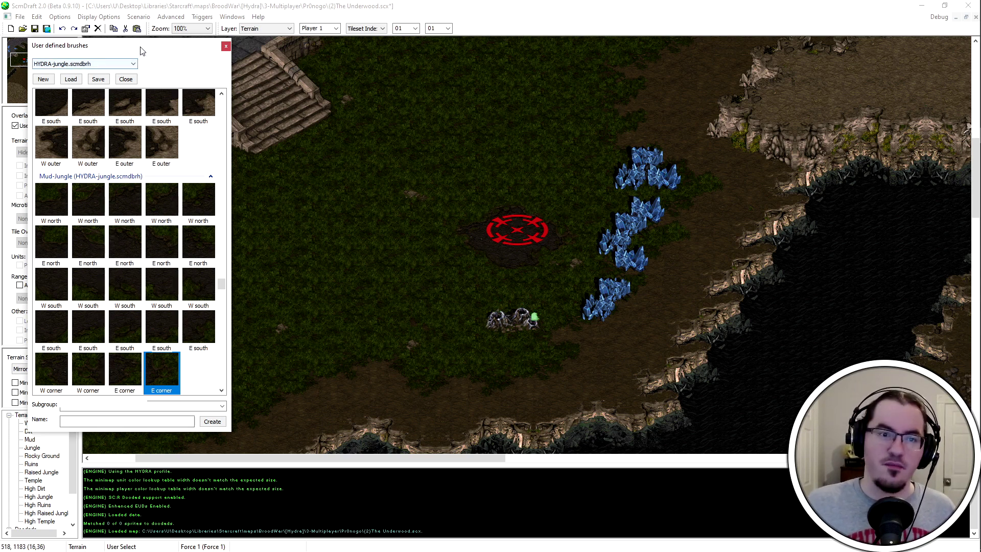
{"action": "left_click", "coordinate": [126, 79]}
{"action": "left_click", "coordinate": [45, 126]}
{"action": "left_click", "coordinate": [39, 176]}
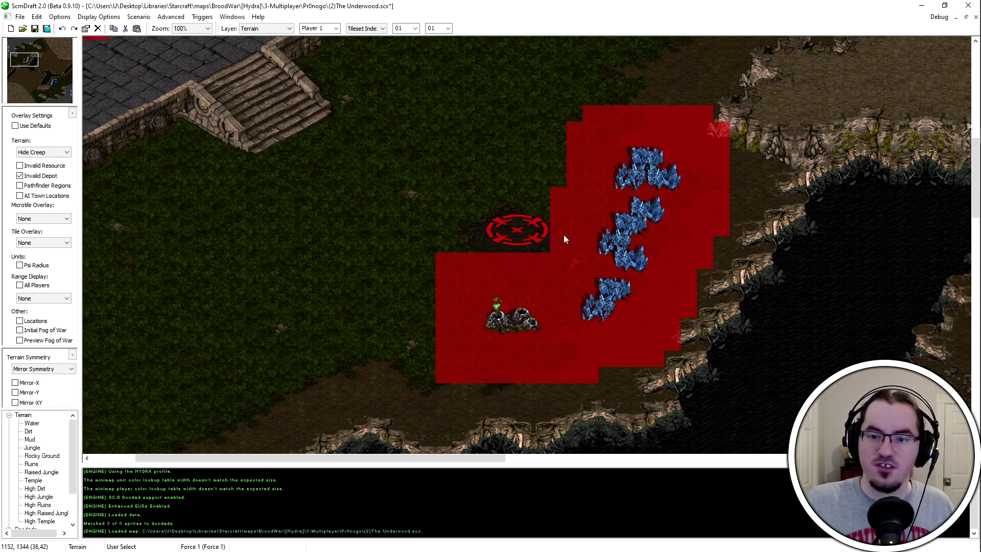
{"action": "left_click", "coordinate": [47, 126]}
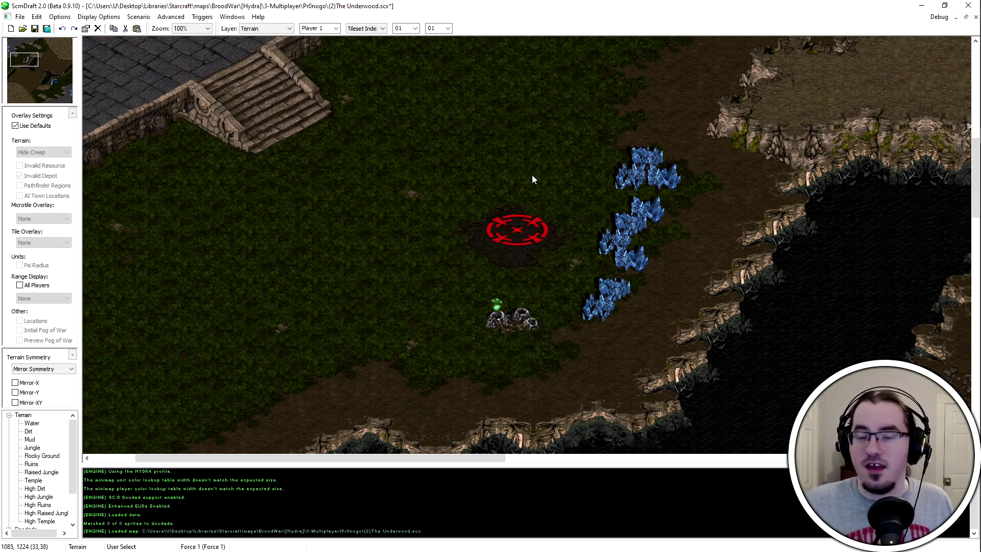
Place a round carved stone disc tile between the plateau's minerals and geyser, using the Invalid Depot overlay as a guide
{"action": "middle_click_drag", "start_coordinate": [612, 300], "coordinate": [133, 196]}
{"action": "left_click", "coordinate": [15, 125]}
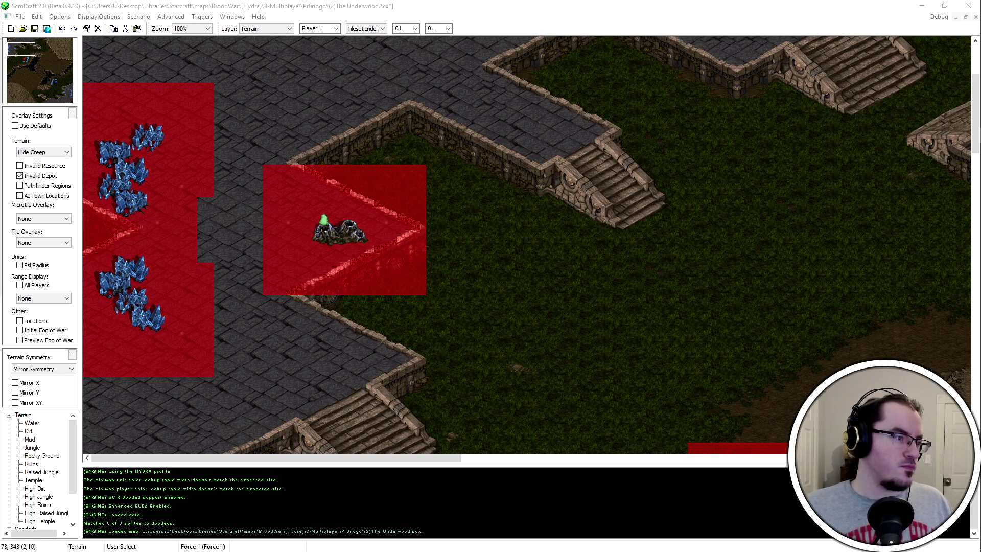
{"action": "left_click_drag", "start_coordinate": [0, 41], "coordinate": [611, 110]}
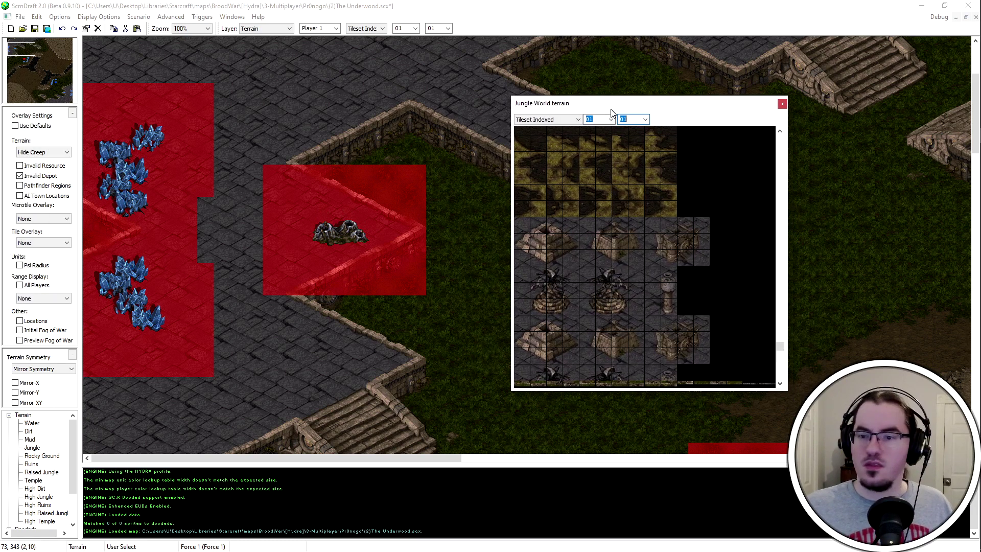
{"action": "scroll", "coordinate": [590, 314], "scroll_direction": "down", "scroll_amount": 2}
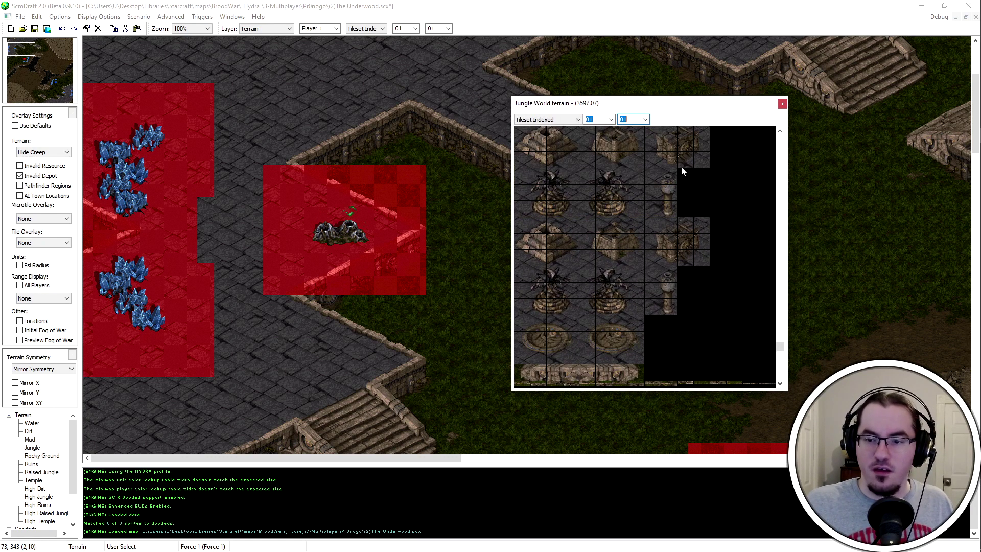
{"action": "left_click", "coordinate": [541, 341]}
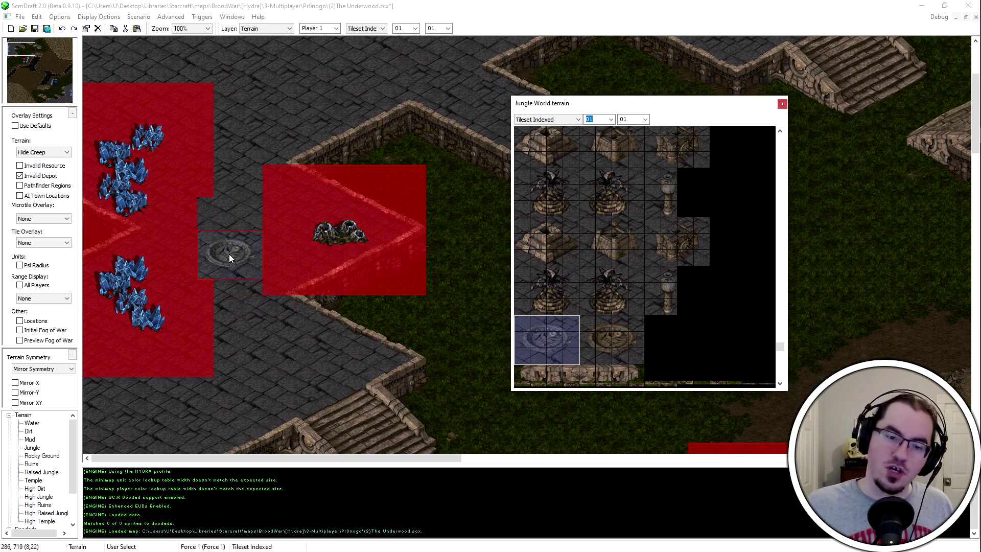
{"action": "left_click", "coordinate": [229, 235]}
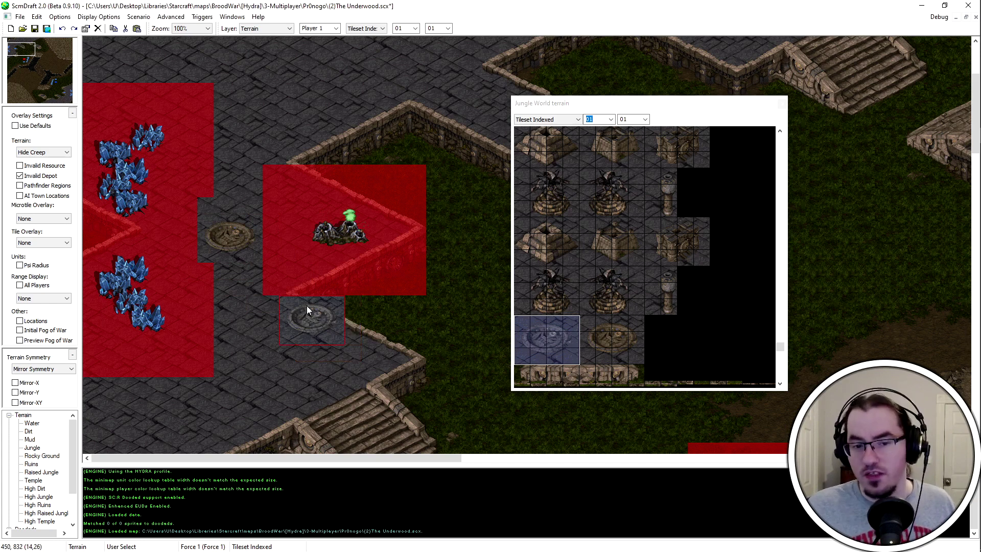
{"action": "left_click", "coordinate": [37, 127]}
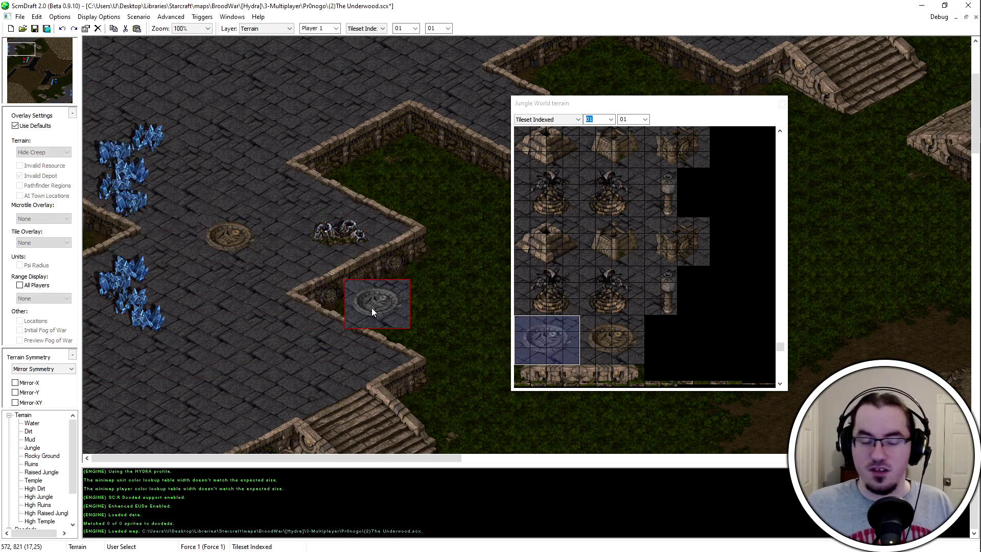
Inspect the carved stone disc up close, undo its placement and put away the Jungle World terrain palette
{"action": "scroll", "coordinate": [172, 236], "scroll_direction": "up", "scroll_amount": 1}
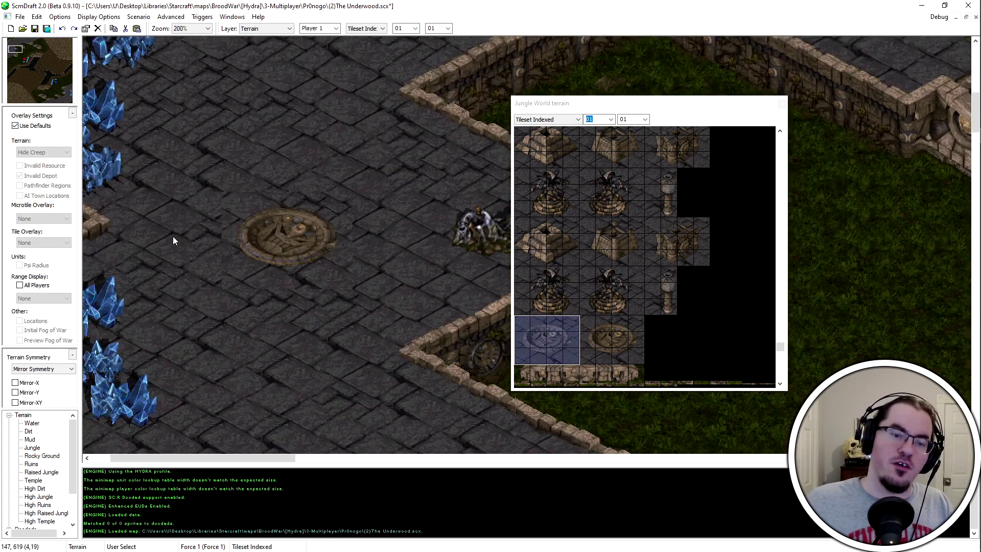
{"action": "scroll", "coordinate": [173, 236], "scroll_direction": "up", "scroll_amount": 1}
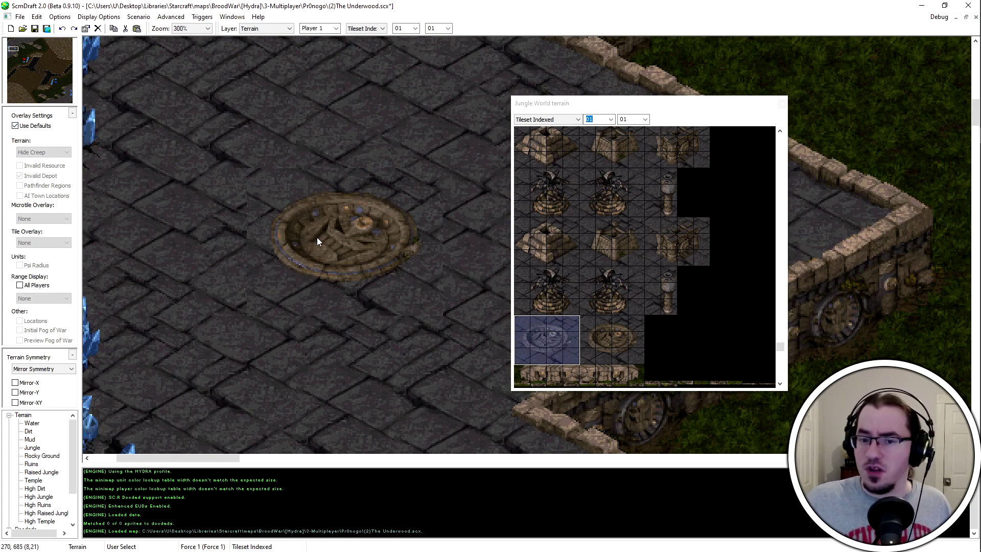
{"action": "scroll", "coordinate": [330, 254], "scroll_direction": "down", "scroll_amount": 2}
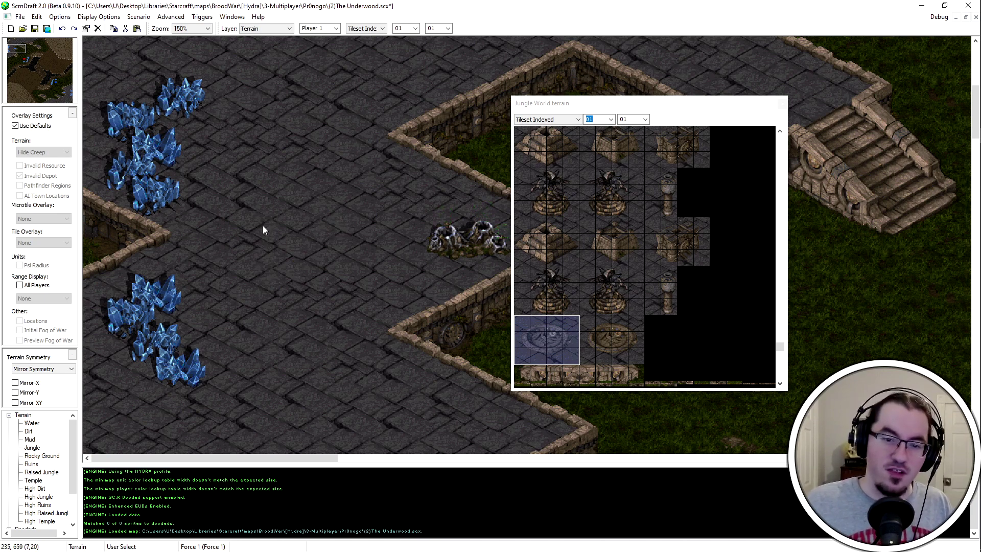
{"action": "scroll", "coordinate": [263, 230], "scroll_direction": "down", "scroll_amount": 1, "text": "ctrl"}
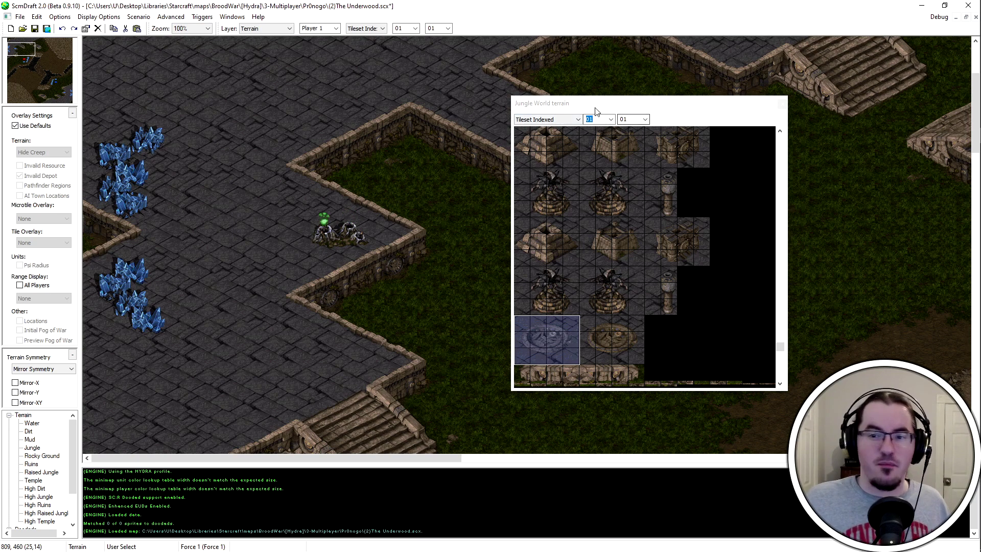
{"action": "left_click_drag", "start_coordinate": [594, 107], "coordinate": [0, 80]}
{"action": "left_click", "coordinate": [486, 268]}
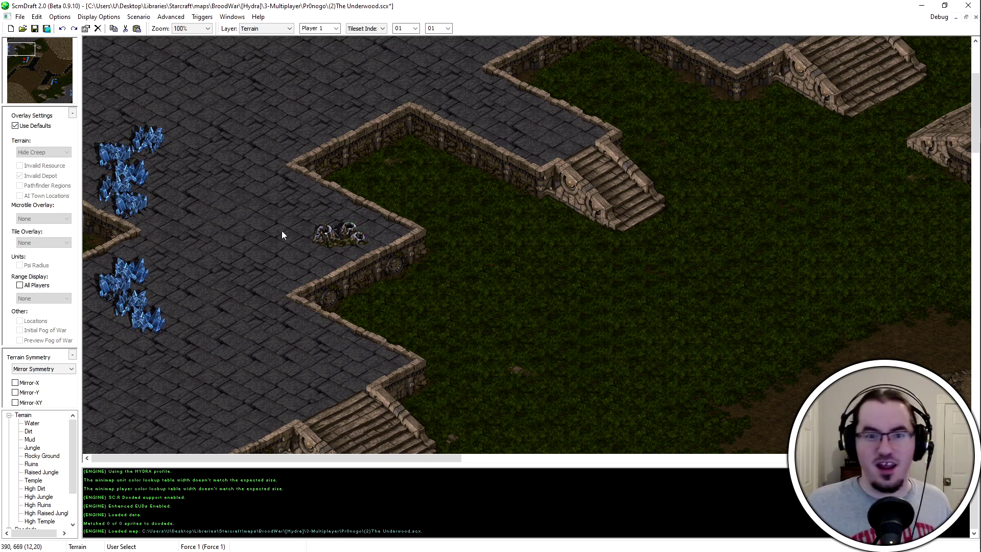
Examine the stone plateau base, its stairs and the jungle leading down to the start location
{"action": "middle_click_drag", "start_coordinate": [308, 83], "coordinate": [230, 237]}
{"action": "middle_click_drag", "start_coordinate": [212, 271], "coordinate": [285, 204]}
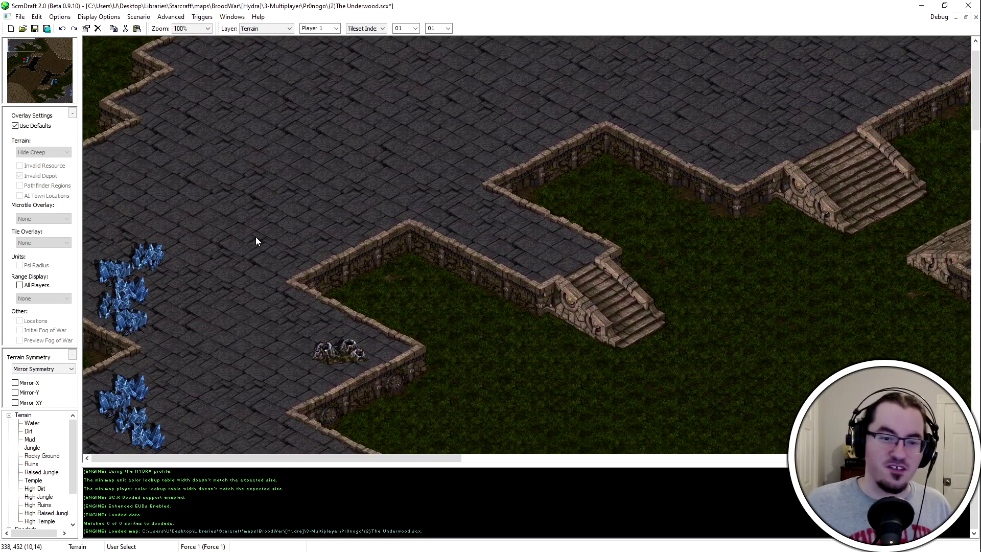
{"action": "middle_click_drag", "start_coordinate": [256, 241], "coordinate": [329, 251]}
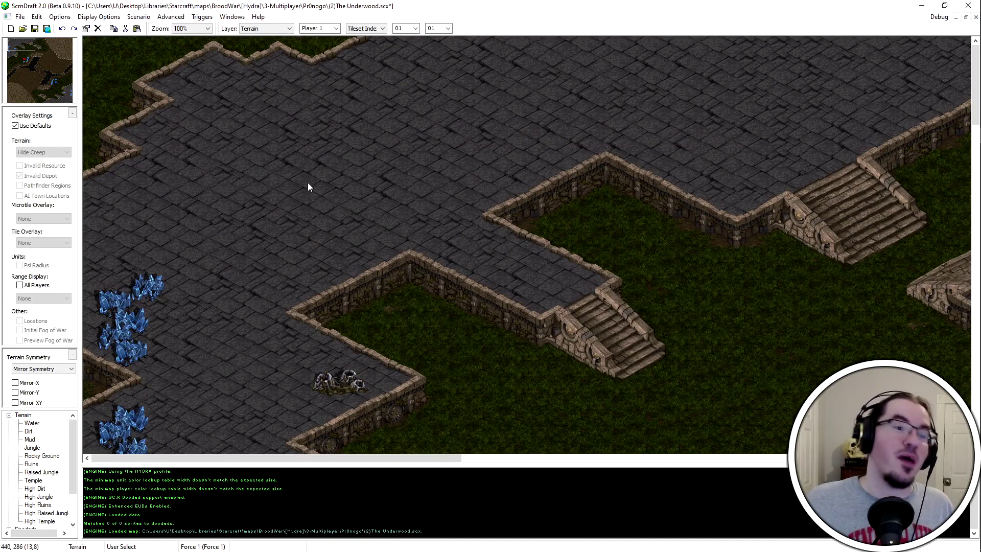
{"action": "mouse_move", "coordinate": [353, 408]}
{"action": "middle_mouse_down"}
{"action": "mouse_move", "coordinate": [307, 353]}
{"action": "mouse_move", "coordinate": [271, 286]}
{"action": "middle_mouse_up"}
{"action": "middle_click_drag", "start_coordinate": [450, 332], "coordinate": [381, 184]}
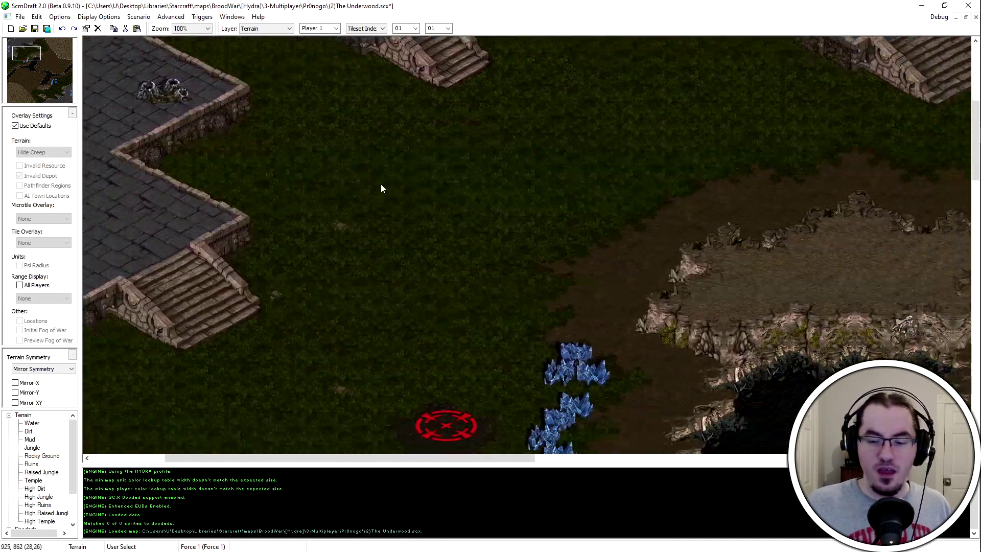
{"action": "middle_click_drag", "start_coordinate": [408, 435], "coordinate": [283, 299]}
{"action": "middle_click_drag", "start_coordinate": [105, 210], "coordinate": [159, 261]}
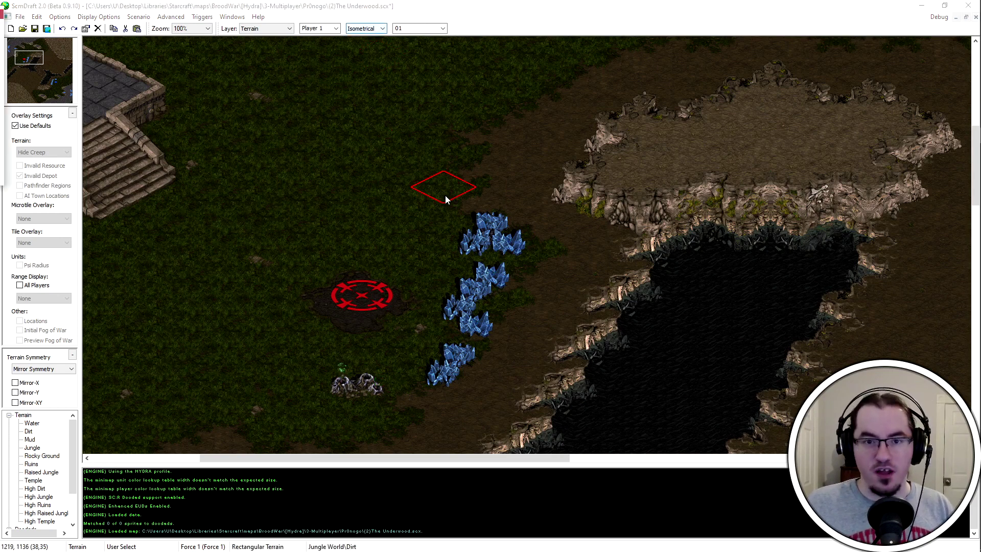
Replace the mud patch with an Isometrical Ruins patch, selecting the painted tiles and moving them under the red start location
{"action": "middle_click_drag", "start_coordinate": [353, 176], "coordinate": [368, 192]}
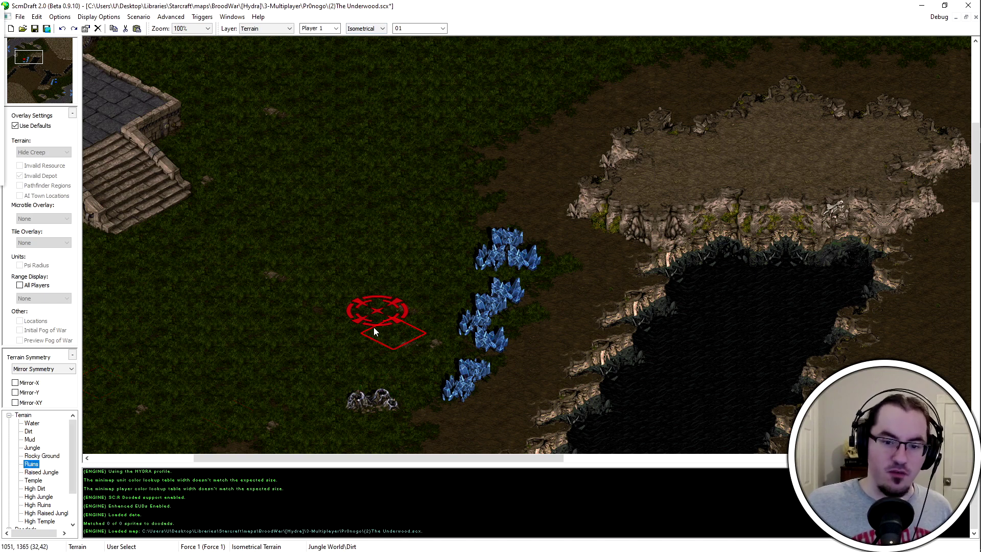
{"action": "left_click", "coordinate": [294, 263]}
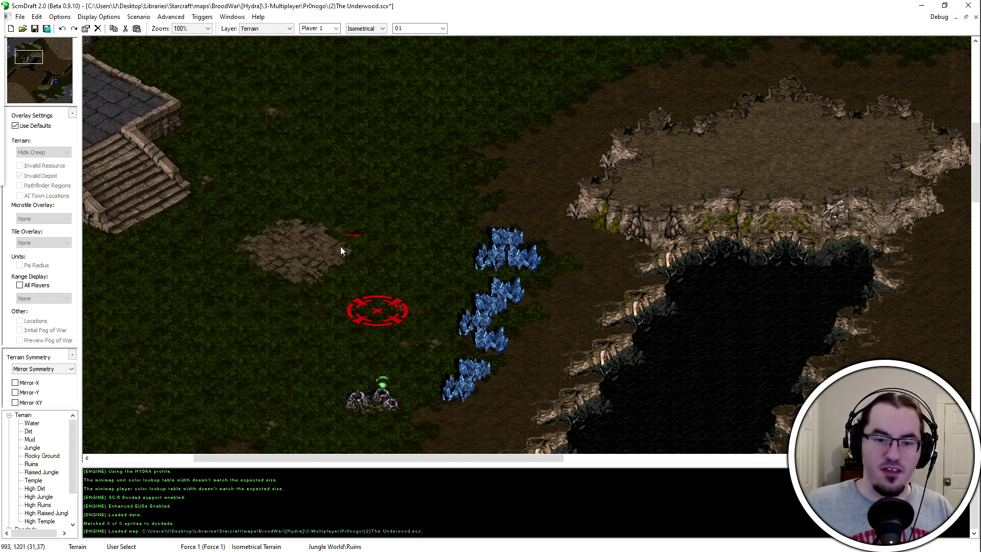
{"action": "left_click_drag", "start_coordinate": [234, 265], "coordinate": [234, 266], "text": "shift"}
{"action": "mouse_move", "coordinate": [332, 211]}
{"action": "left_mouse_down", "text": "shift"}
{"action": "mouse_move", "coordinate": [259, 286]}
{"action": "mouse_move", "coordinate": [327, 228]}
{"action": "left_mouse_up", "text": "shift"}
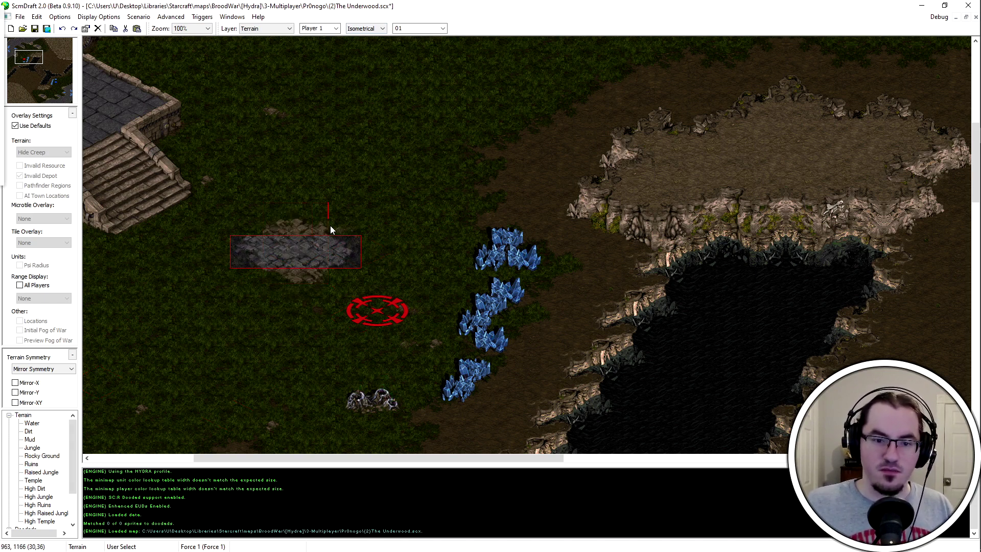
{"action": "left_click_drag", "start_coordinate": [300, 260], "coordinate": [382, 322]}
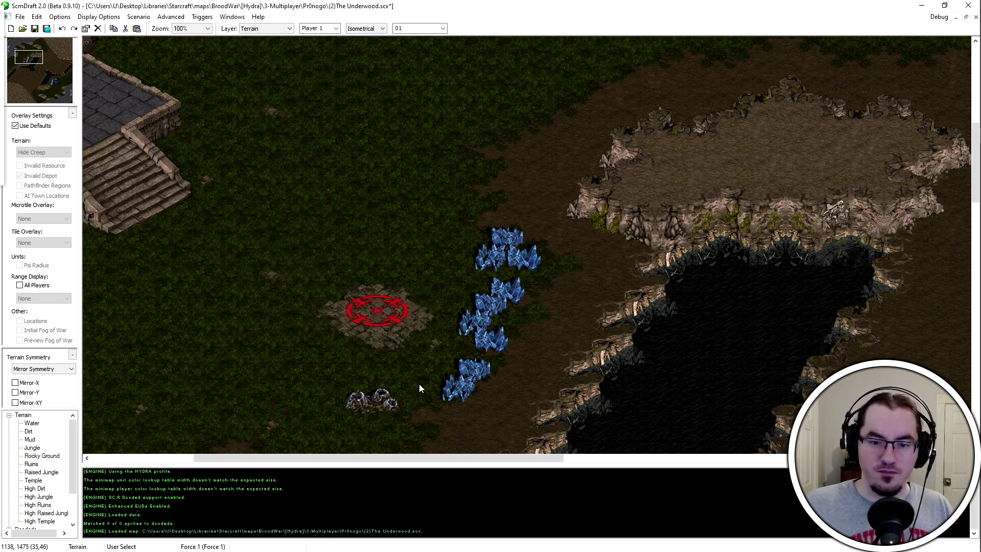
Paint an Isometrical Ruins patch on the jungle between the blue start location and the stone plateau's stairs
{"action": "scroll", "coordinate": [373, 304], "scroll_direction": "up", "scroll_amount": 2, "text": "ctrl"}
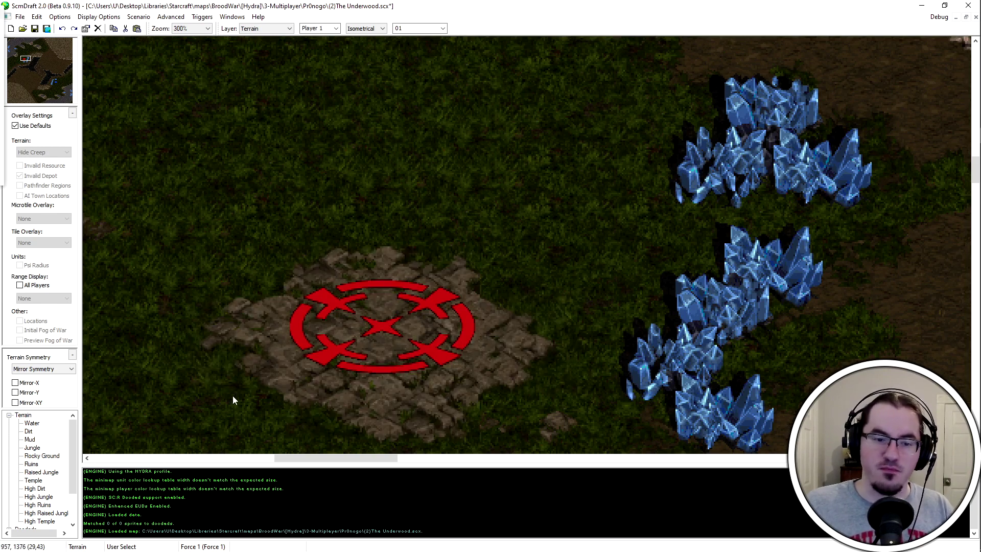
{"action": "scroll", "coordinate": [528, 374], "scroll_direction": "down", "scroll_amount": 2, "text": "ctrl"}
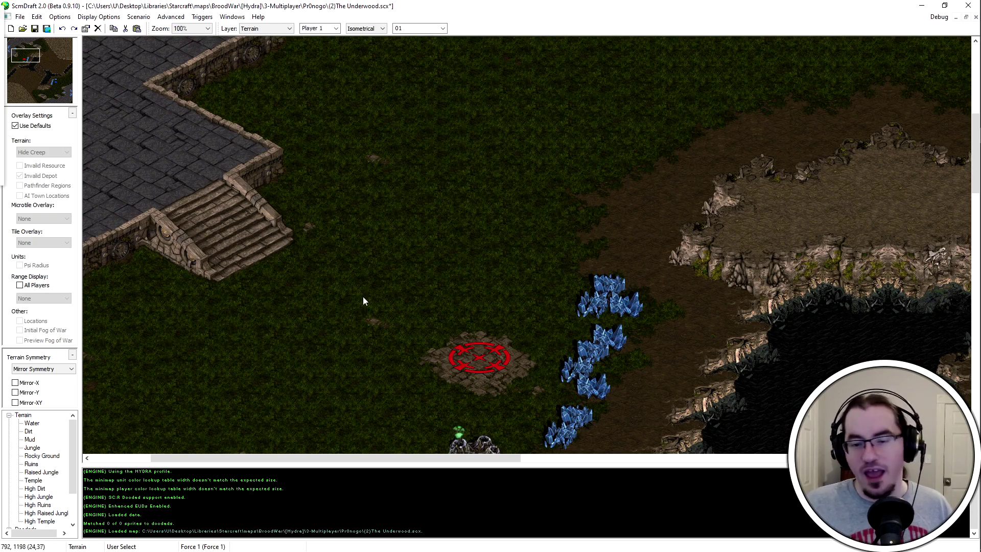
{"action": "scroll", "coordinate": [390, 206], "scroll_direction": "down", "scroll_amount": 1, "text": "ctrl"}
{"action": "left_click_drag", "start_coordinate": [58, 96], "coordinate": [76, 86]}
{"action": "scroll", "coordinate": [698, 208], "scroll_direction": "up", "scroll_amount": 1, "text": "ctrl"}
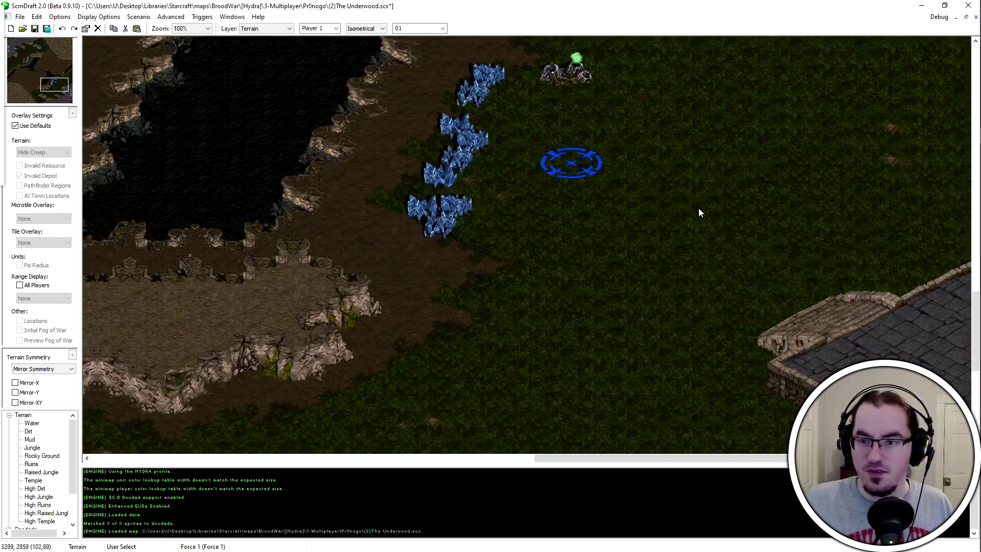
{"action": "scroll", "coordinate": [629, 257], "scroll_direction": "up", "scroll_amount": 1, "text": "ctrl"}
{"action": "left_click", "coordinate": [612, 247]}
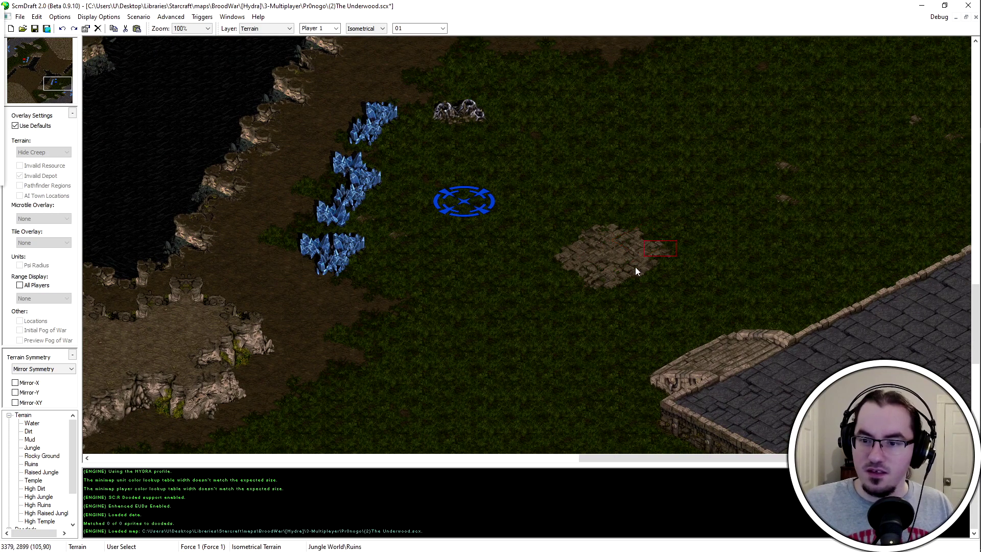
Select the painted Ruins tiles, cut them and paste them under the blue start location
{"action": "left_click_drag", "start_coordinate": [553, 265], "coordinate": [552, 268]}
{"action": "left_click_drag", "start_coordinate": [644, 224], "coordinate": [577, 295], "text": "shift"}
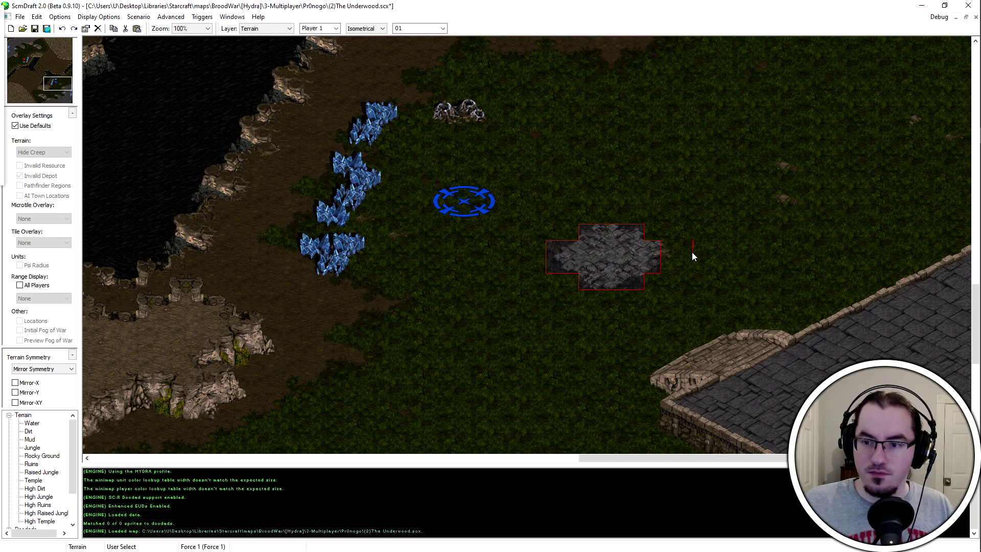
{"action": "left_click_drag", "start_coordinate": [647, 272], "coordinate": [646, 272], "text": "shift"}
{"action": "key", "text": "ctrl+x"}
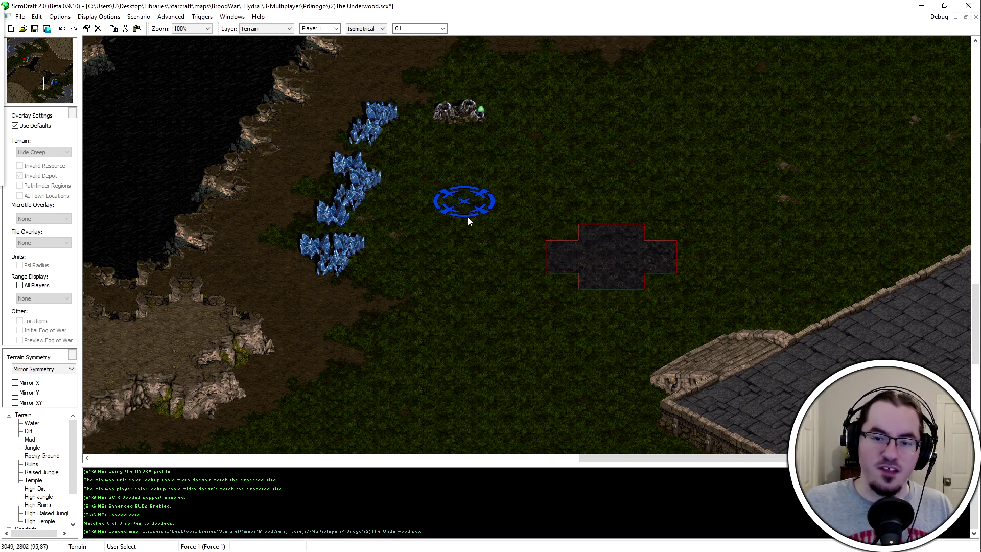
{"action": "key", "text": "ctrl+v"}
{"action": "left_click", "coordinate": [471, 219]}
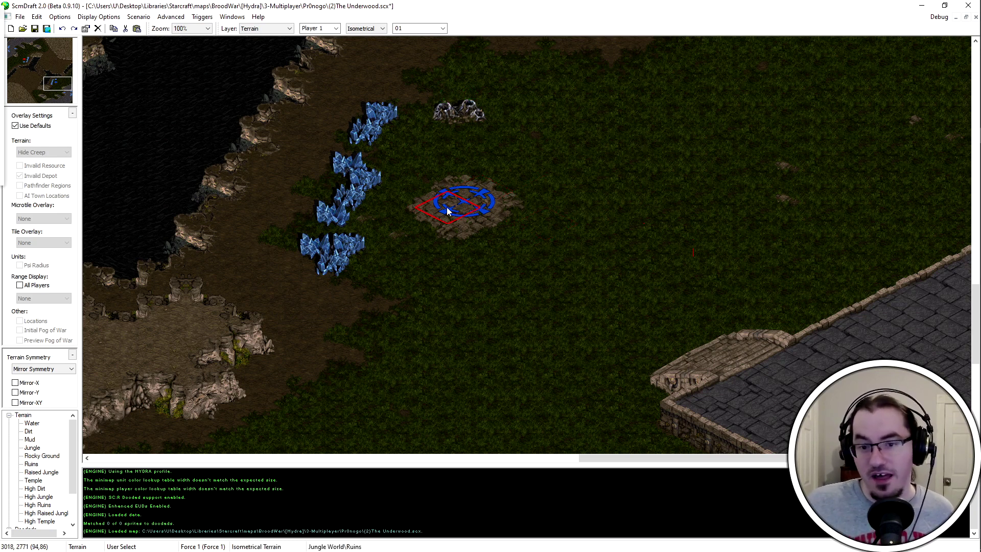
Examine the blue base's surroundings, from the stone stairs up to the cliff across the water behind the geyser
{"action": "key", "text": "Right"}
{"action": "key", "text": "Up"}
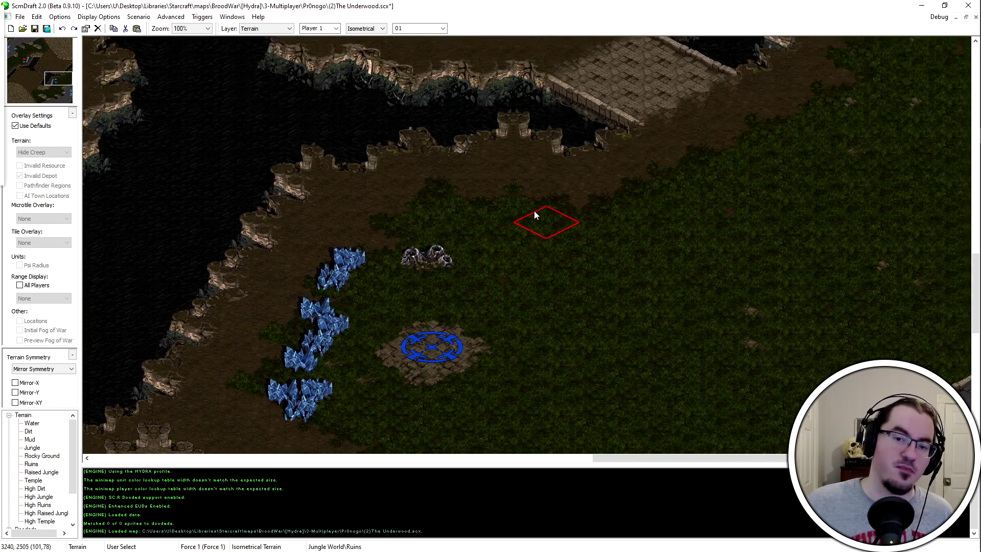
{"action": "key", "text": "Down"}
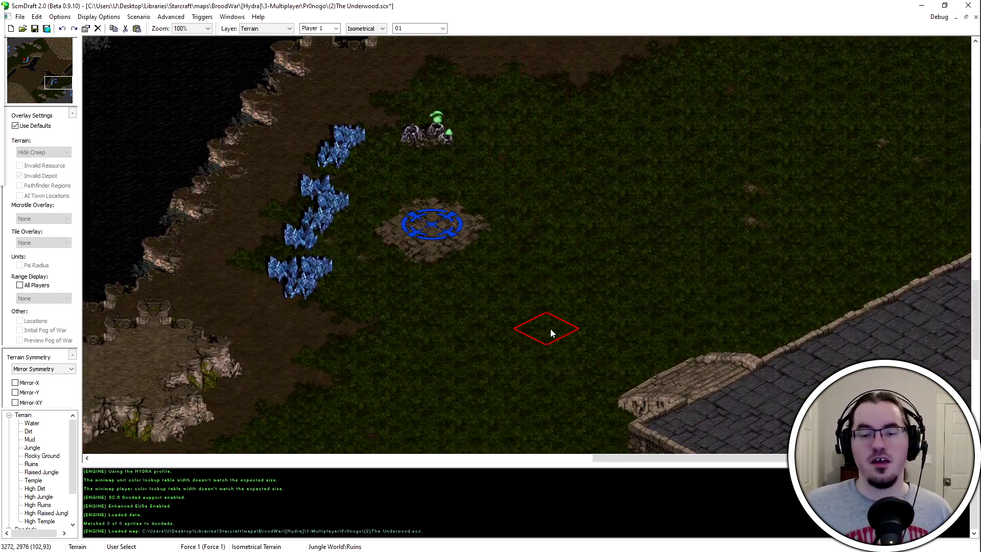
{"action": "scroll", "coordinate": [368, 29], "scroll_direction": "down", "scroll_amount": 1}
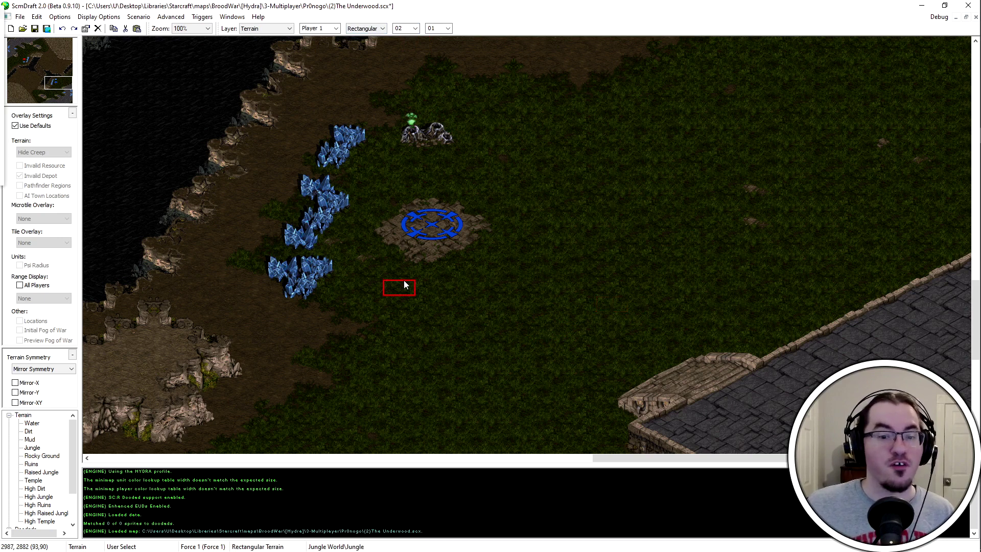
{"action": "key", "text": "Up"}
{"action": "key", "text": "Left"}
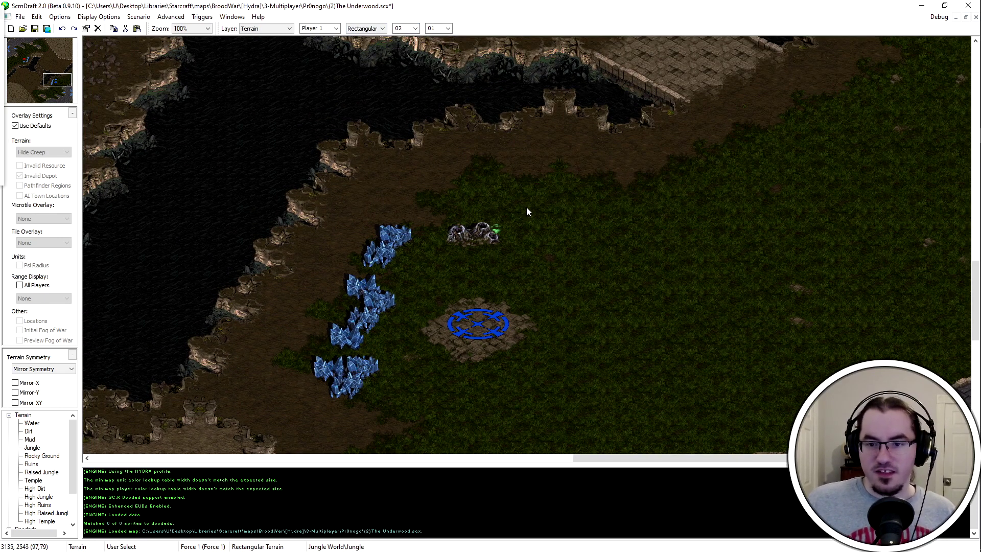
{"action": "middle_click_drag", "start_coordinate": [578, 208], "coordinate": [570, 338]}
{"action": "left_click_drag", "start_coordinate": [545, 409], "coordinate": [530, 401]}
{"action": "left_click", "coordinate": [560, 354]}
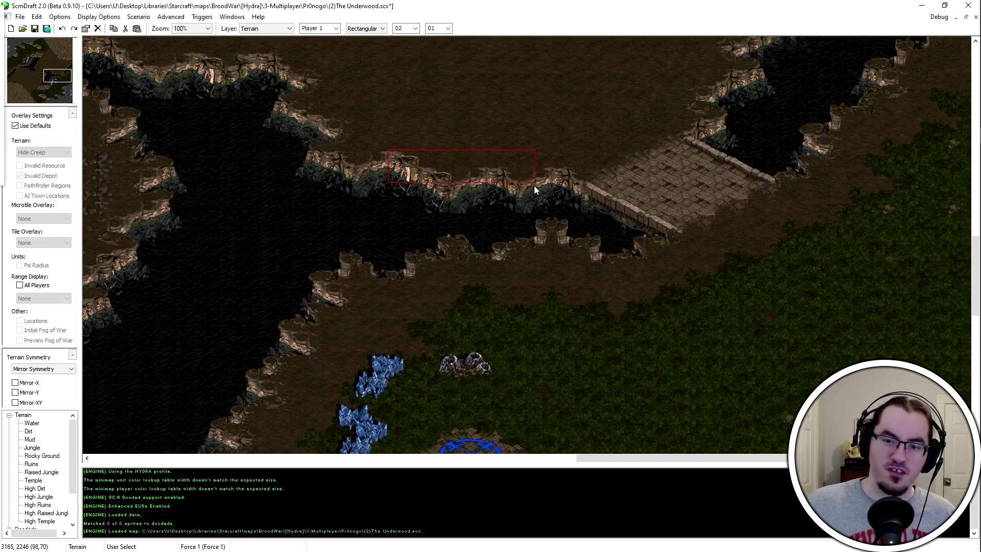
Place a Terran Phalanx for Player 1 on the cliff edge across the water from the blue base's geyser
{"action": "scroll", "coordinate": [42, 466], "scroll_direction": "down", "scroll_amount": 2}
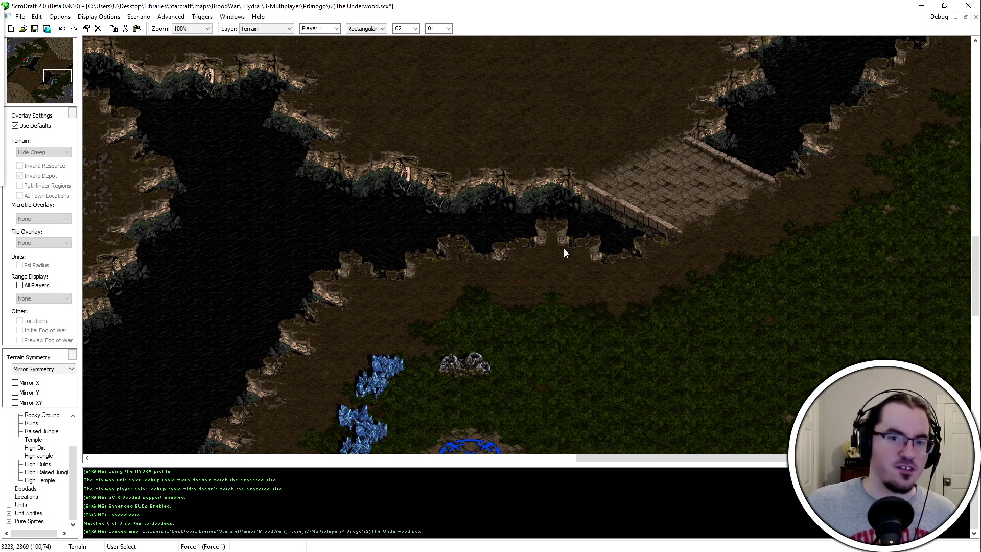
{"action": "left_click", "coordinate": [9, 505]}
{"action": "left_click", "coordinate": [18, 497]}
{"action": "left_click", "coordinate": [28, 513]}
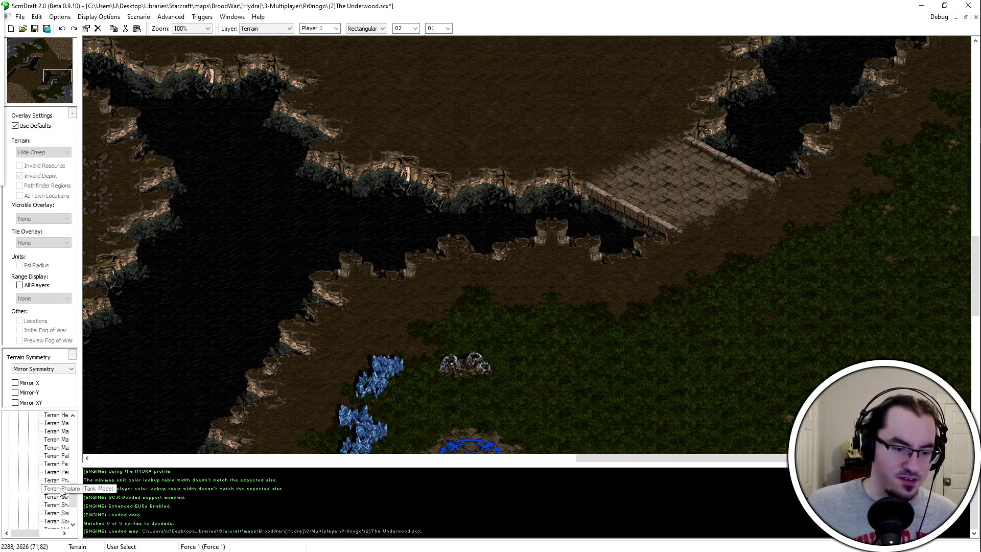
{"action": "left_click", "coordinate": [54, 481]}
{"action": "left_click", "coordinate": [454, 160]}
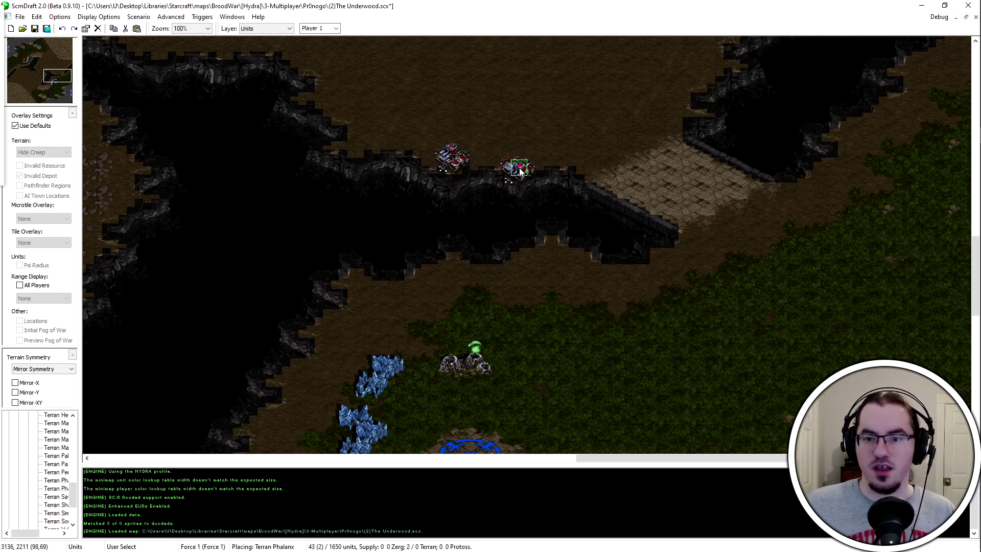
Disable the Place Units Anywhere option and place a second Terran Phalanx along the cliff edge
{"action": "left_click", "coordinate": [60, 17]}
{"action": "mouse_move", "coordinate": [92, 40]}
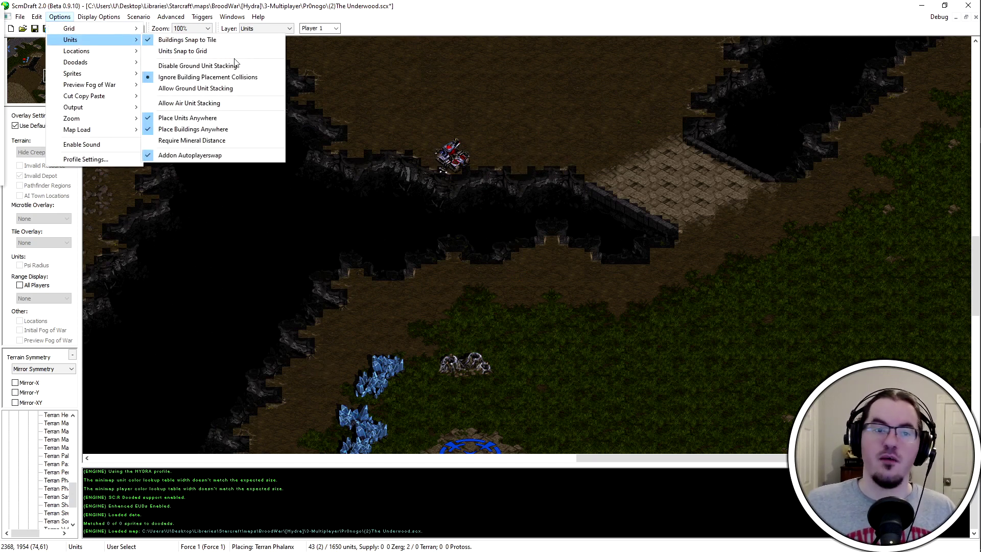
{"action": "left_click", "coordinate": [228, 118]}
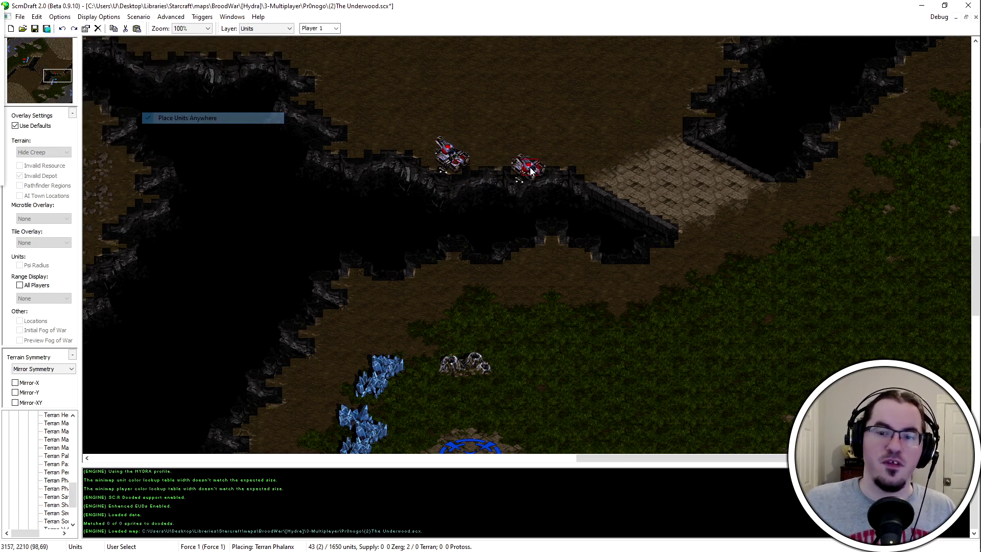
{"action": "left_click", "coordinate": [518, 163]}
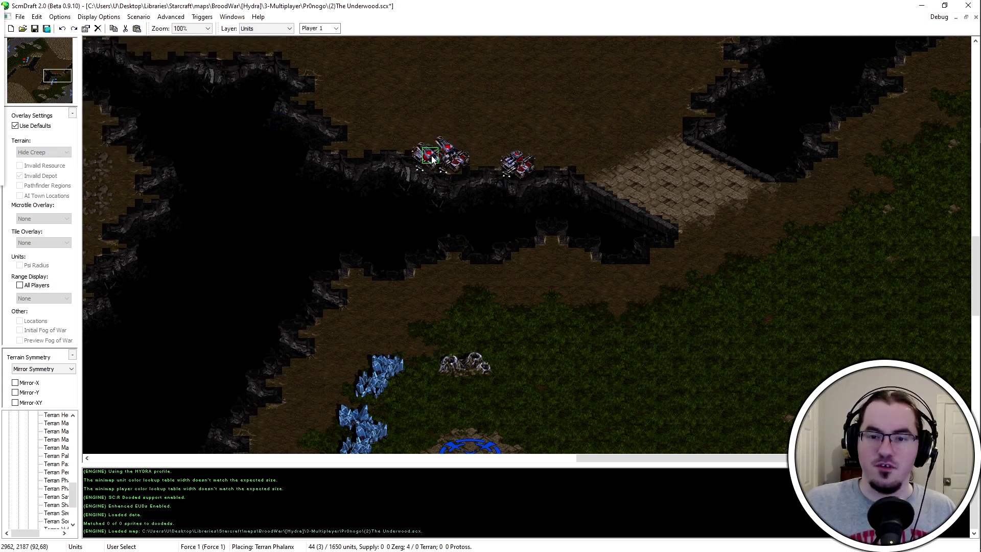
Replace the first Phalanx with one closer to the cliff edge and add two more Phalanxes behind the pair
{"action": "key", "text": "space"}
{"action": "left_click", "coordinate": [456, 157]}
{"action": "key", "text": "Delete"}
{"action": "key", "text": "space"}
{"action": "left_click", "coordinate": [450, 164]}
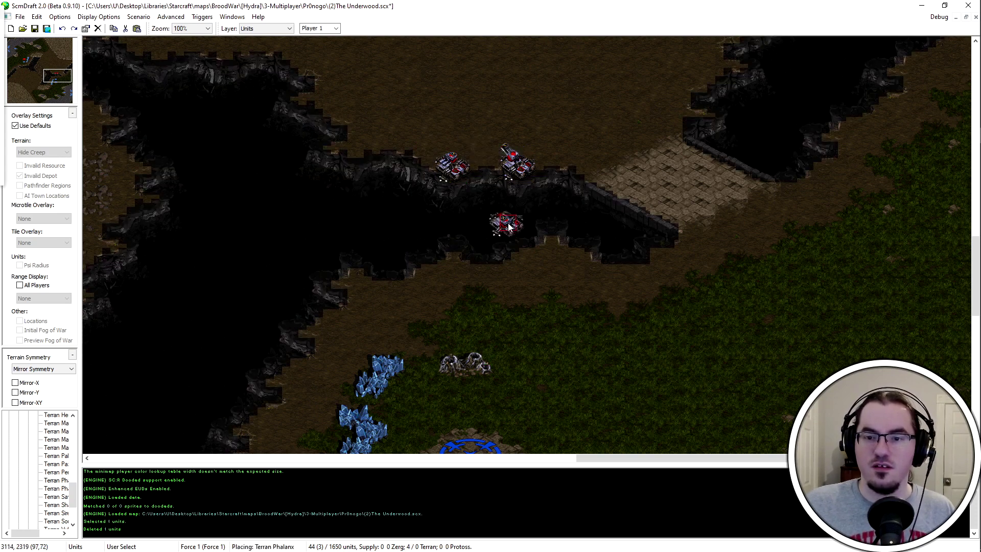
{"action": "left_click", "coordinate": [481, 153]}
{"action": "left_click", "coordinate": [434, 154]}
{"action": "key", "text": "space"}
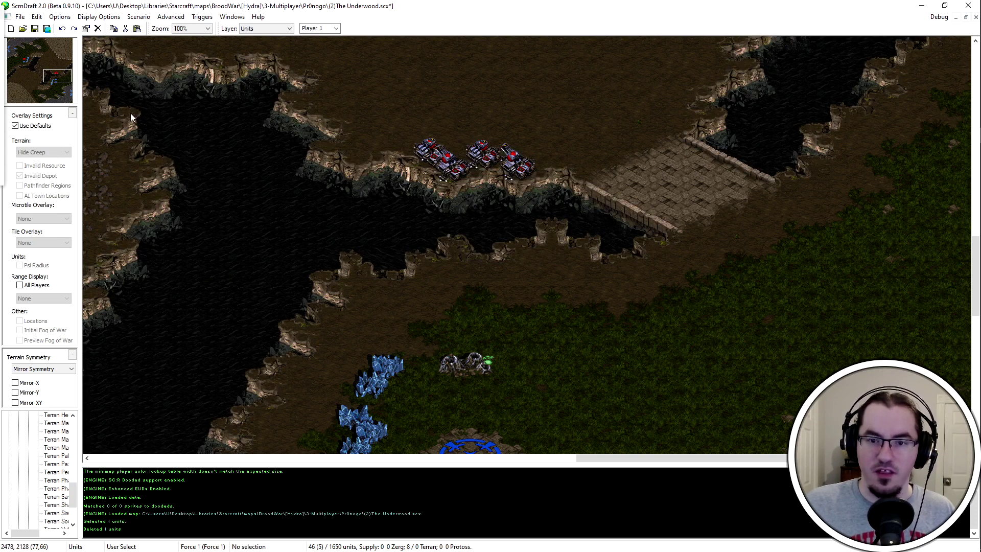
Turn off the default overlay settings and display Ground (Outline) ranges for all players
{"action": "left_click", "coordinate": [45, 125]}
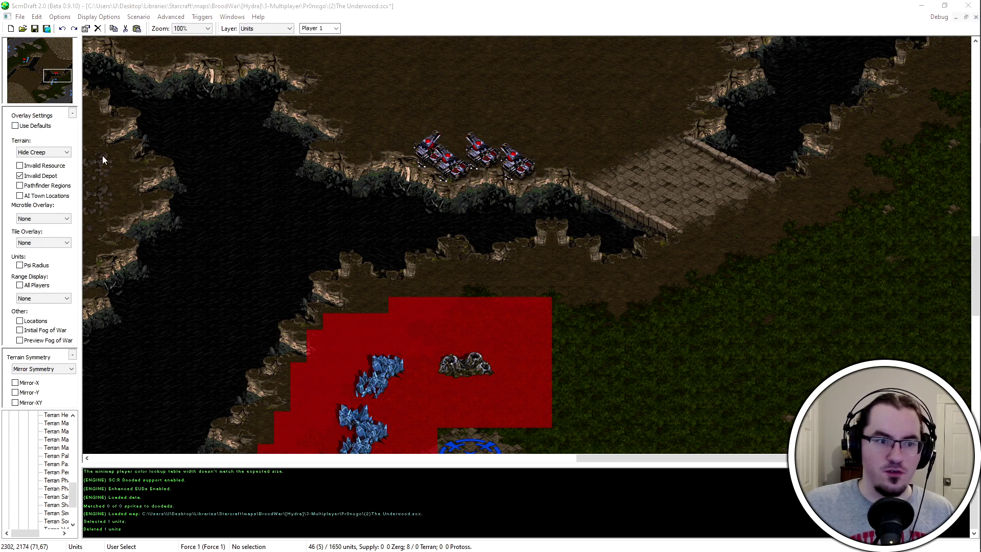
{"action": "left_click", "coordinate": [37, 285]}
{"action": "left_click", "coordinate": [51, 299]}
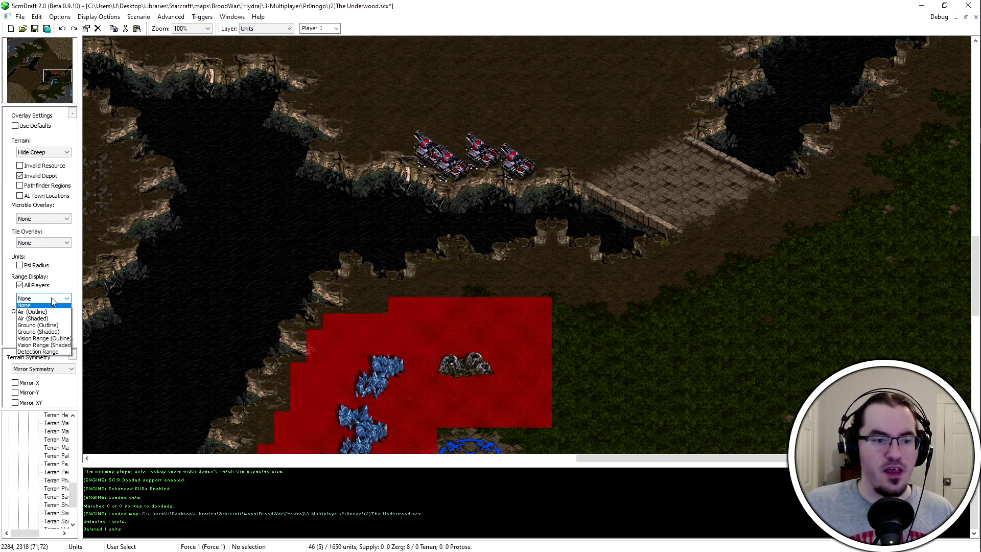
{"action": "left_click", "coordinate": [56, 332]}
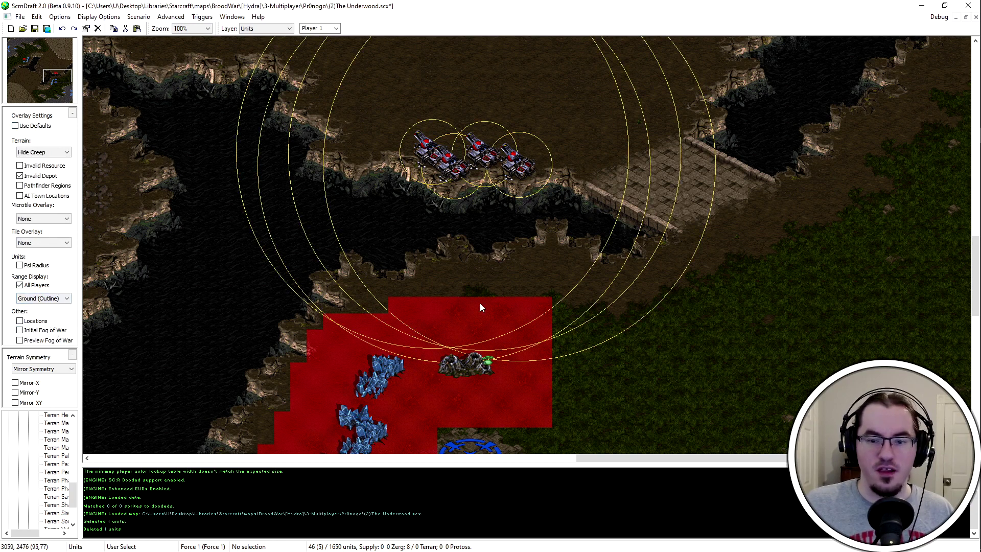
Delete all four test Phalanxes from the cliff edge, starting with the two nearest the water
{"action": "left_click", "coordinate": [460, 166]}
{"action": "left_click", "coordinate": [450, 163]}
{"action": "left_click", "coordinate": [449, 163]}
{"action": "key", "text": "Delete"}
{"action": "left_click", "coordinate": [514, 169]}
{"action": "key", "text": "Delete"}
{"action": "key", "text": "Down"}
{"action": "key", "text": "Right"}
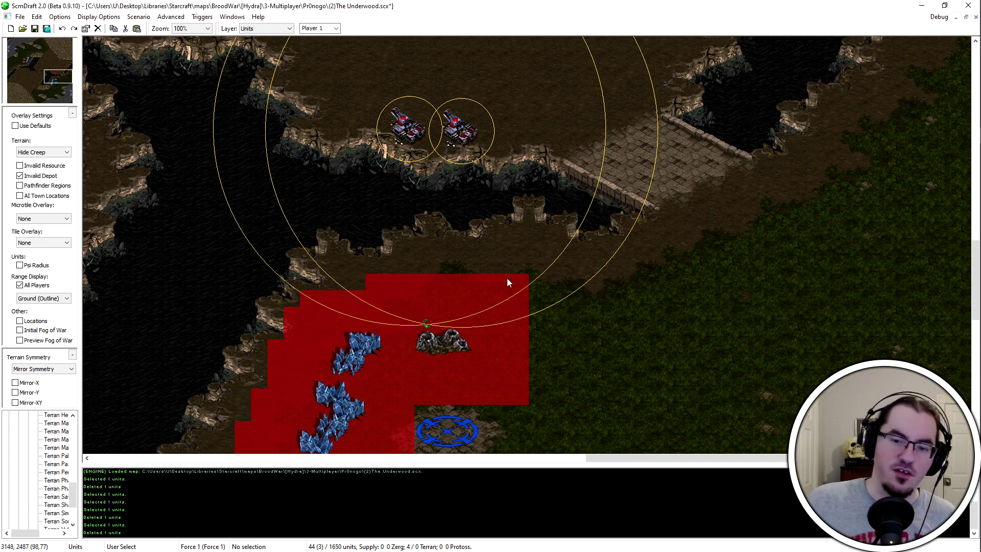
{"action": "key", "text": "Up"}
{"action": "key", "text": "Left"}
{"action": "left_click_drag", "start_coordinate": [371, 210], "coordinate": [367, 212]}
{"action": "key", "text": "Delete"}
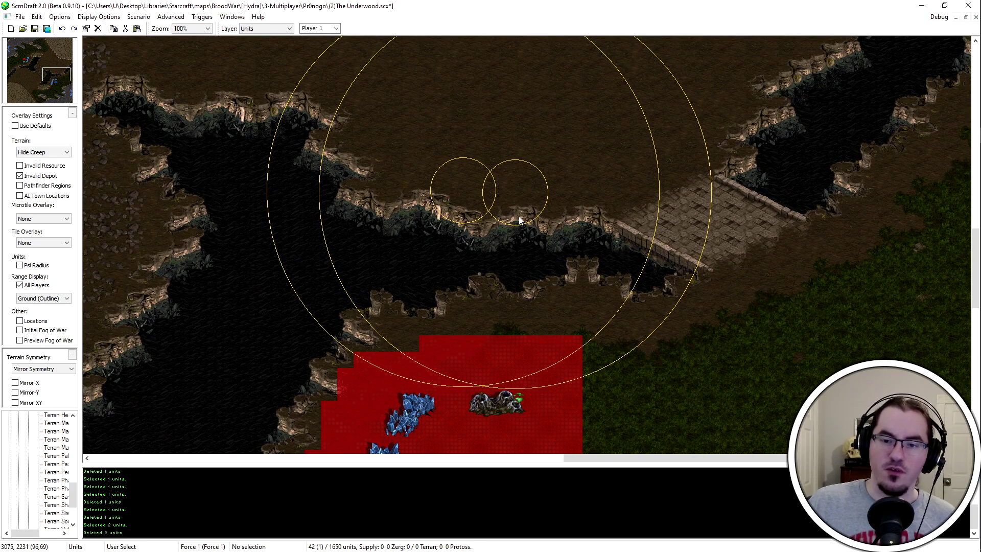
Box-select the area from the cliff to the blue base's minerals and restore the default overlay settings
{"action": "key", "text": "Down"}
{"action": "key", "text": "Right"}
{"action": "left_click_drag", "start_coordinate": [519, 207], "coordinate": [224, 444]}
{"action": "key", "text": "Up"}
{"action": "key", "text": "Left"}
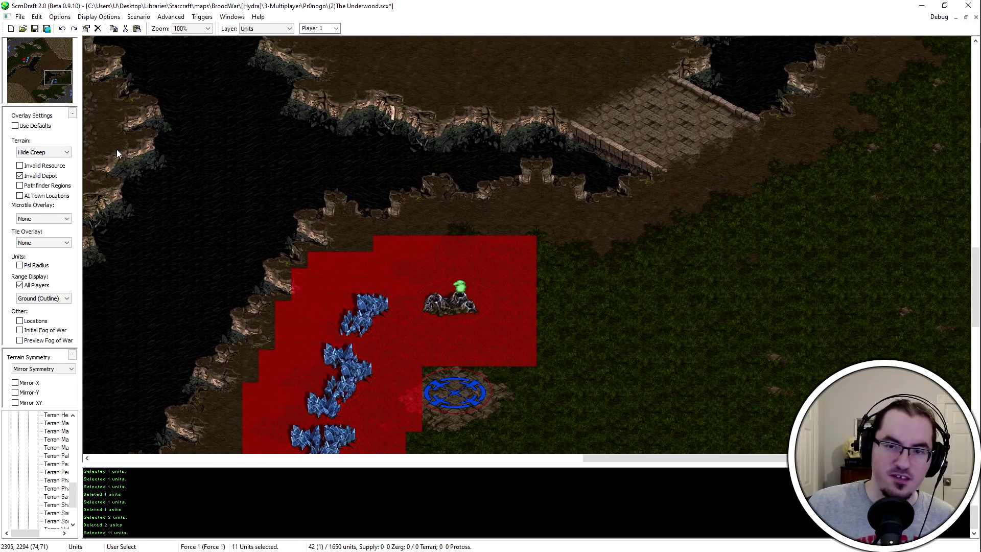
{"action": "left_click", "coordinate": [15, 126]}
Enable Mirror-XY symmetry and paint Isometrical Water over the cliff edge facing the blue base's geyser
{"action": "key", "text": "Up"}
{"action": "key", "text": "Left"}
{"action": "key", "text": "Up"}
{"action": "key", "text": "Left"}
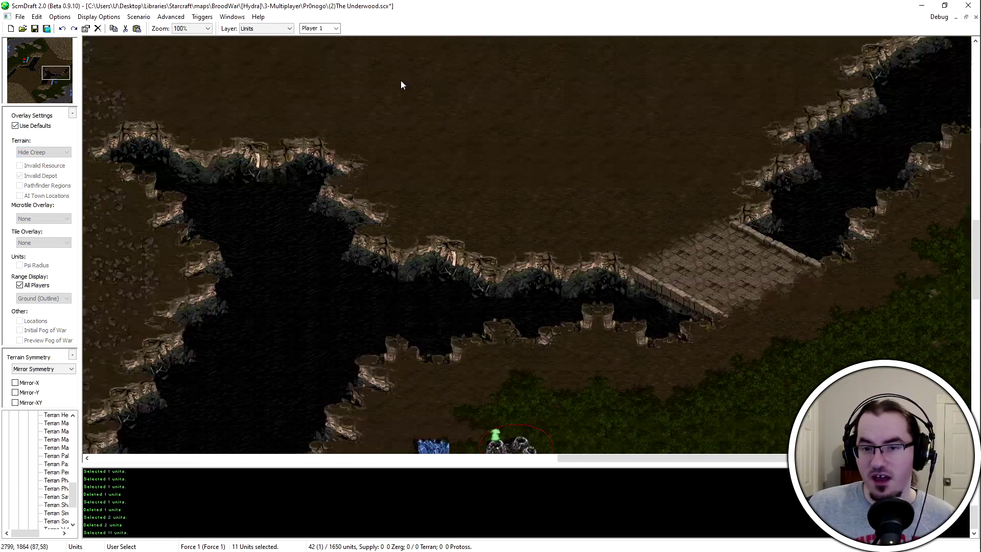
{"action": "key", "text": "ctrl+t"}
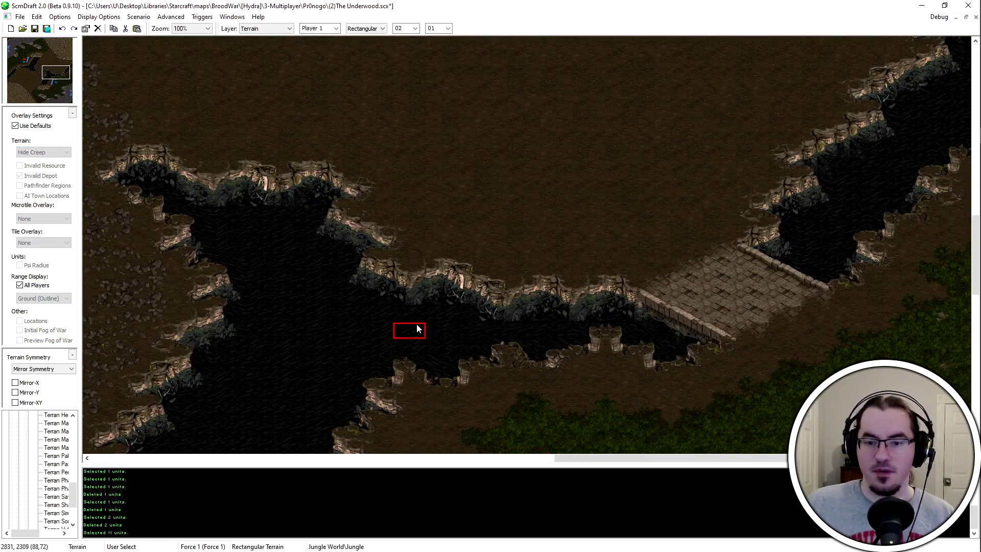
{"action": "key", "text": "Up"}
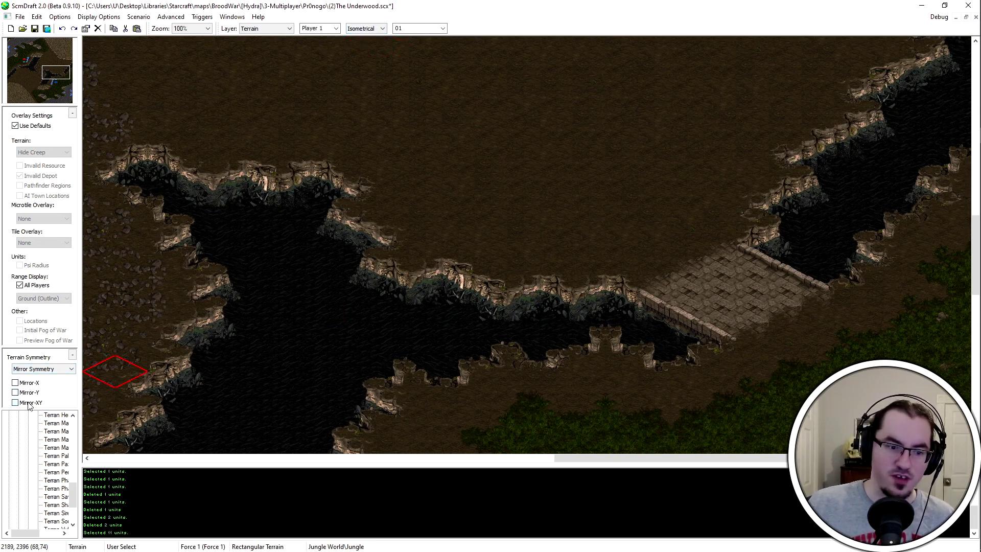
{"action": "left_click", "coordinate": [29, 403]}
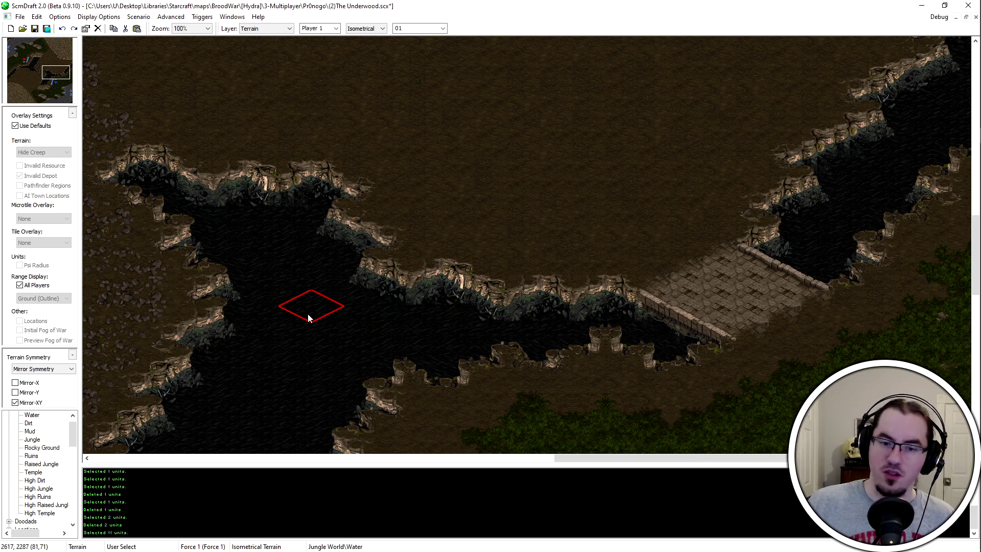
{"action": "left_click", "coordinate": [474, 281]}
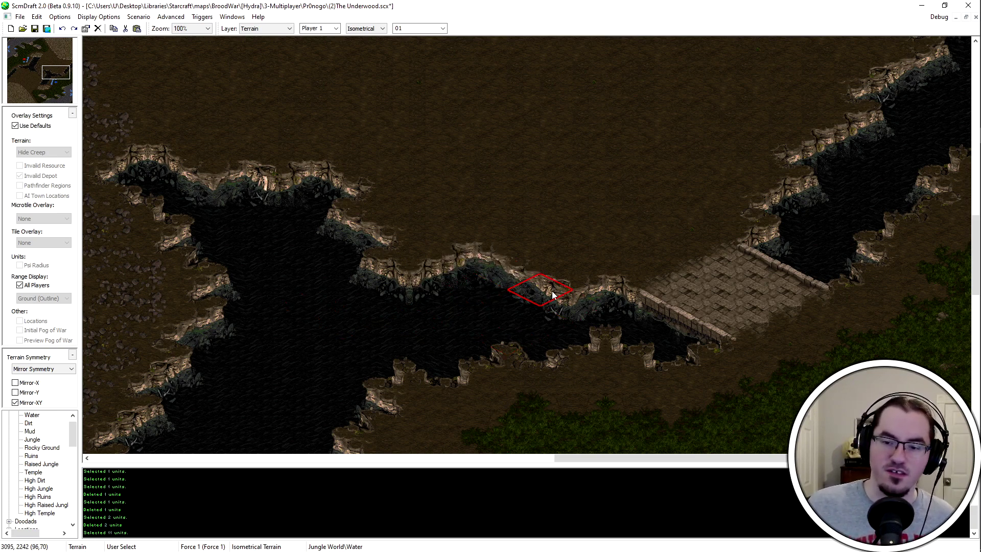
Examine the reshaped cliff edge beside the bridge and its mirrored counterpart near the red base
{"action": "key", "text": "Down"}
{"action": "key", "text": "Left"}
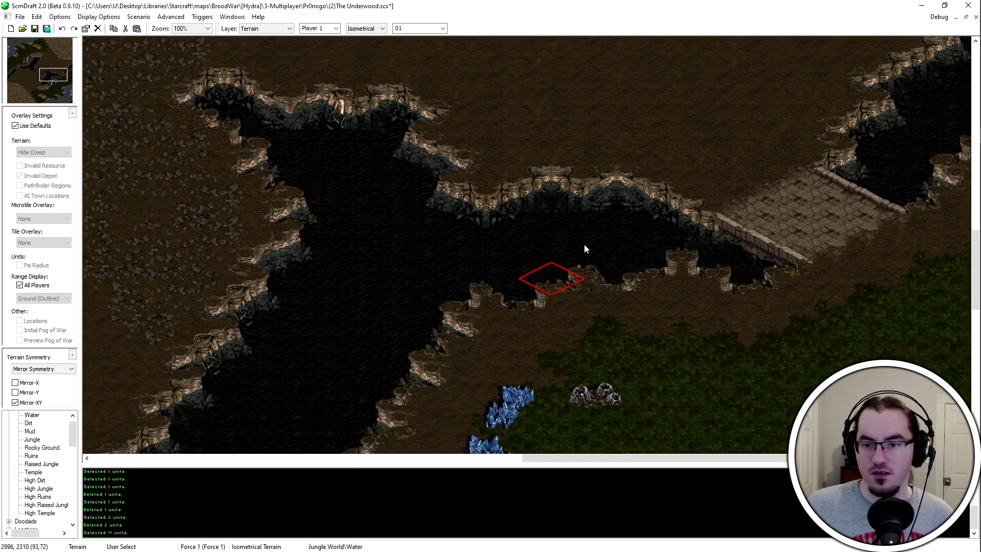
{"action": "key", "text": "Left"}
{"action": "key", "text": "Down"}
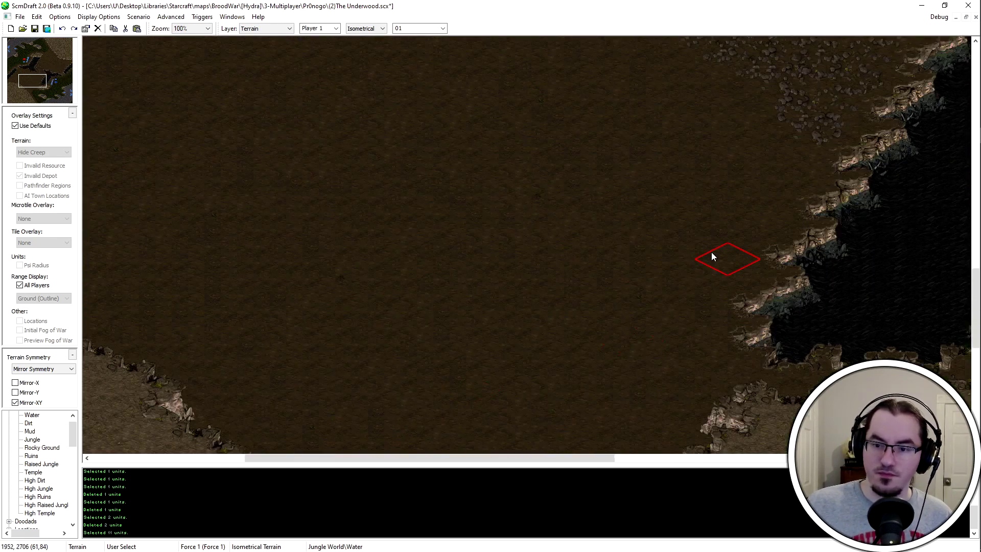
{"action": "key", "text": "Up"}
{"action": "key", "text": "Left"}
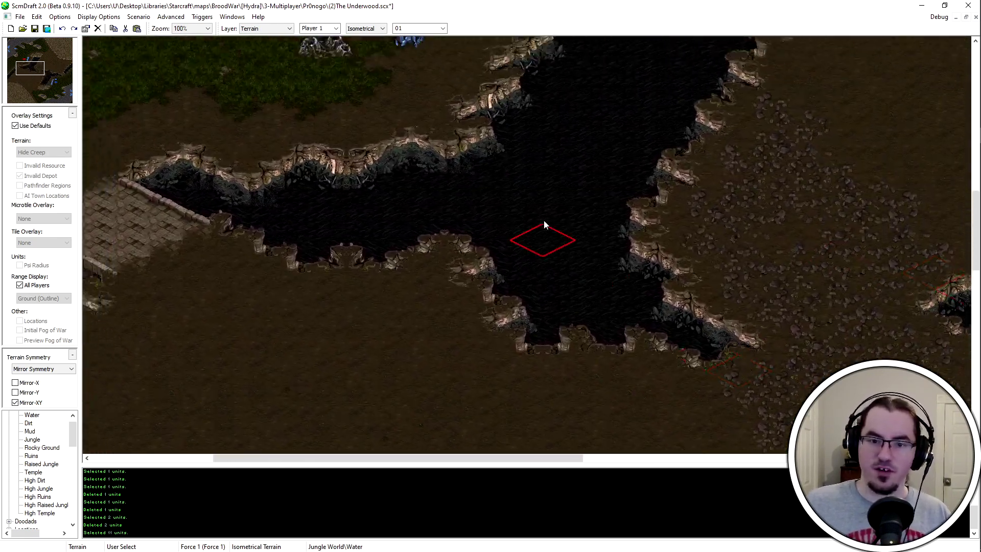
{"action": "scroll", "coordinate": [544, 225], "scroll_direction": "down", "scroll_amount": 1}
{"action": "key", "text": "Up"}
{"action": "key", "text": "Right"}
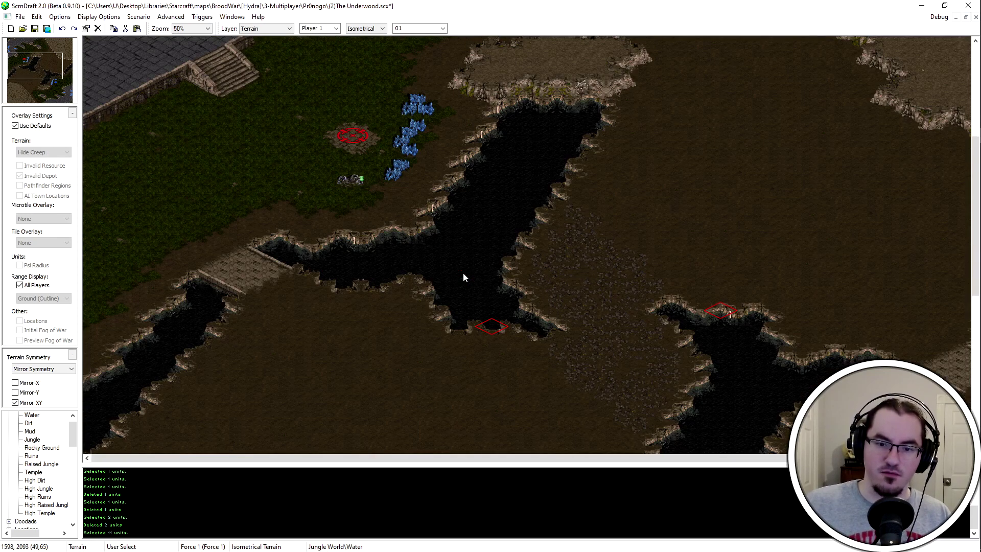
Paint Isometrical Dirt onto the cliff edge beside the bridge near the blue base, with Mirror-XY symmetry
{"action": "scroll", "coordinate": [464, 278], "scroll_direction": "up", "scroll_amount": 1}
{"action": "key", "text": "Down"}
{"action": "key", "text": "Down"}
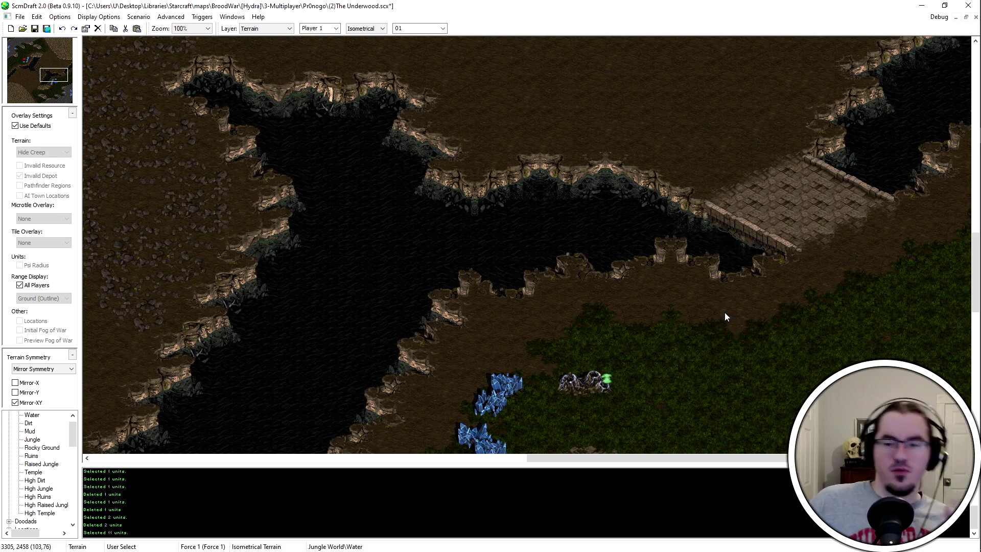
{"action": "key", "text": "Up"}
{"action": "key", "text": "Right"}
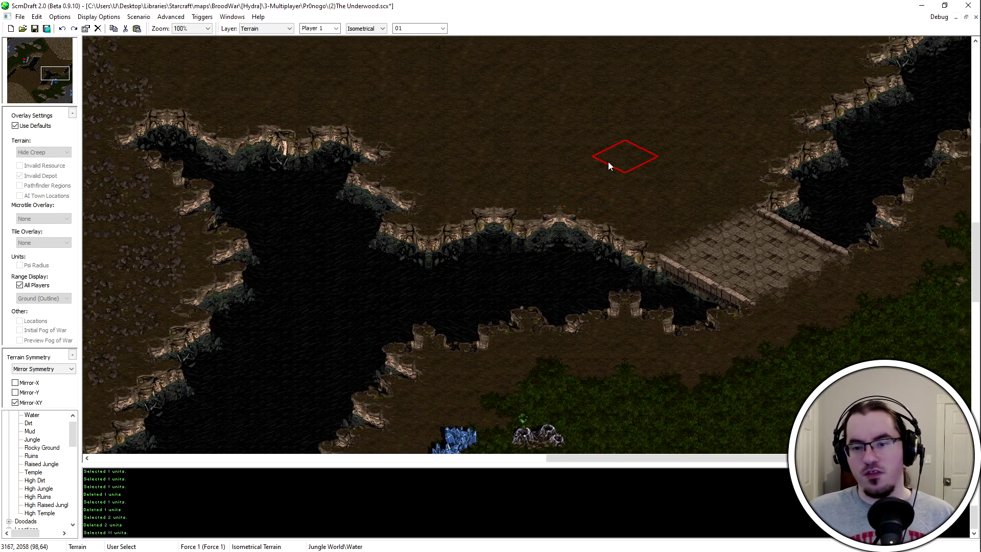
{"action": "left_click", "coordinate": [555, 232]}
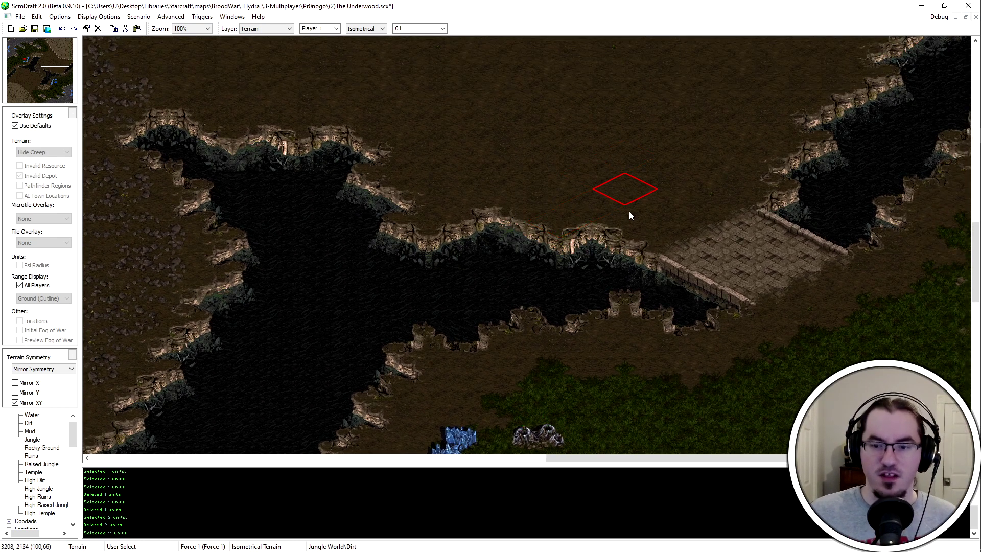
Examine the open dirt fields, water channels and high-ground plateaus on both mirrored halves of the map
{"action": "scroll", "coordinate": [631, 265], "scroll_direction": "down", "scroll_amount": 1, "text": "ctrl"}
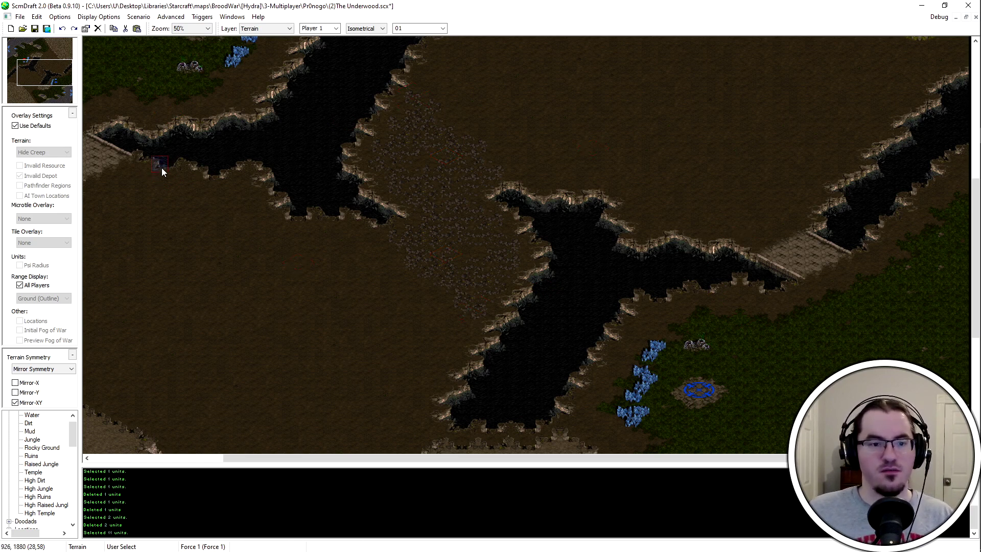
{"action": "scroll", "coordinate": [649, 258], "scroll_direction": "up", "scroll_amount": 10}
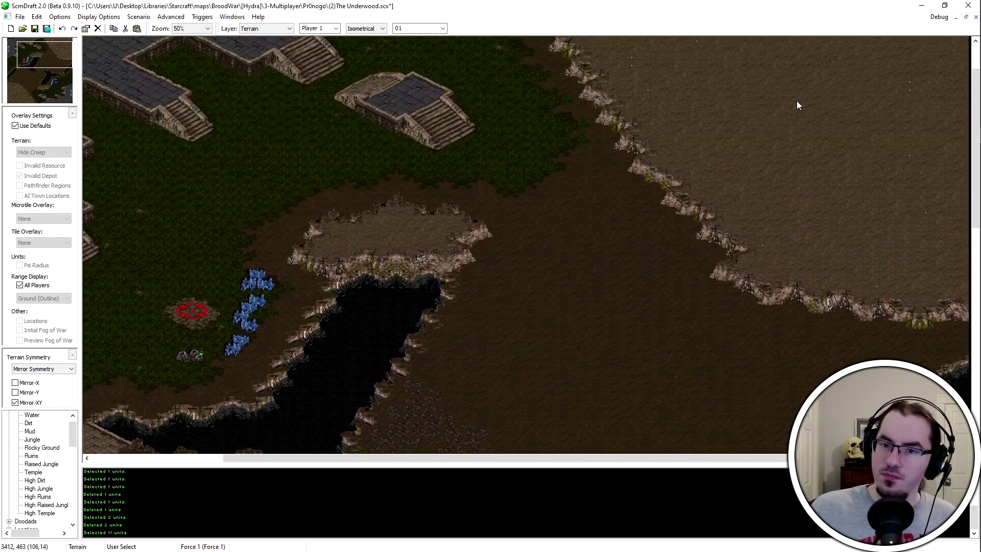
{"action": "scroll", "coordinate": [519, 396], "scroll_direction": "down", "scroll_amount": 10}
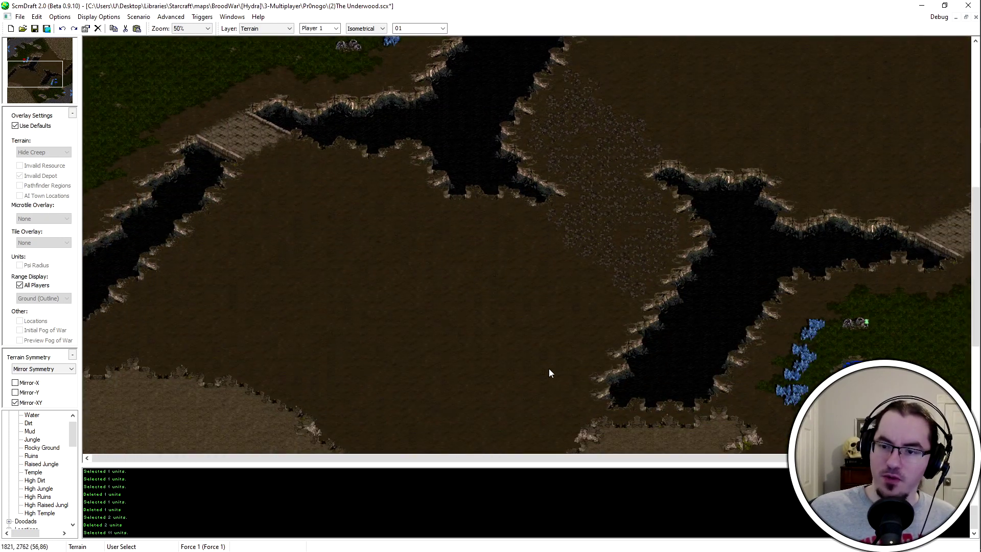
{"action": "scroll", "coordinate": [651, 306], "scroll_direction": "down", "scroll_amount": 3}
{"action": "middle_click_drag", "start_coordinate": [971, 420], "coordinate": [979, 505]}
{"action": "scroll", "coordinate": [454, 124], "scroll_direction": "up", "scroll_amount": 20}
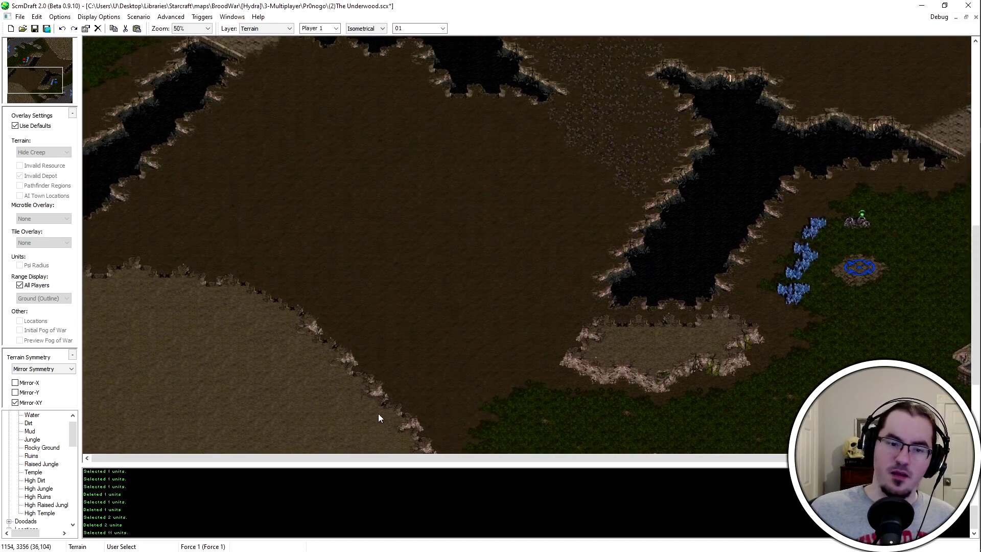
{"action": "scroll", "coordinate": [567, 284], "scroll_direction": "down", "scroll_amount": 12}
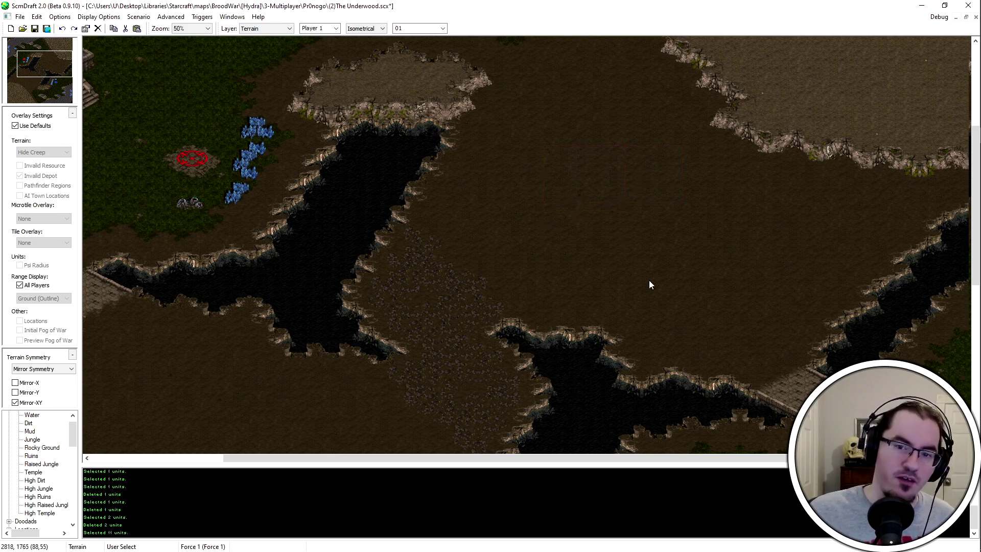
{"action": "scroll", "coordinate": [657, 250], "scroll_direction": "up", "scroll_amount": 2}
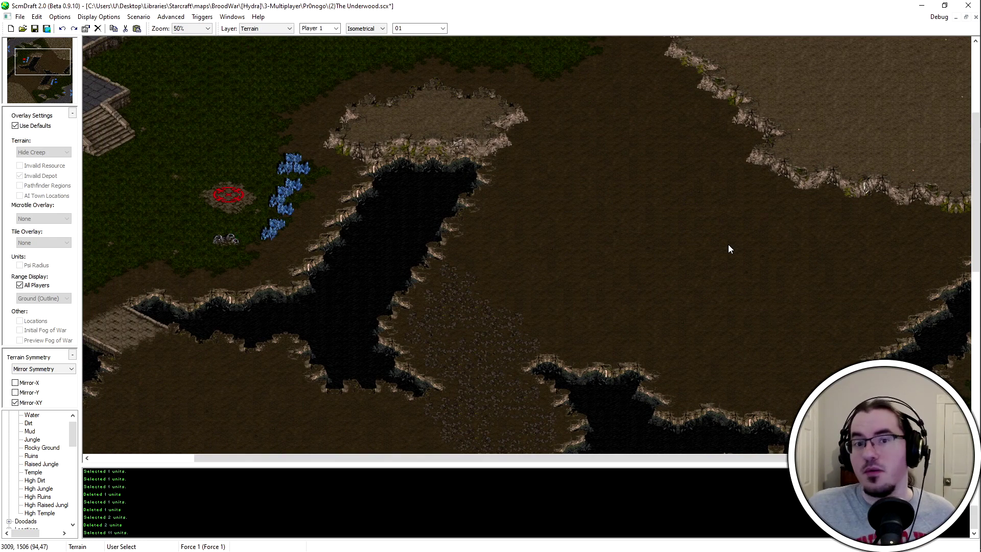
{"action": "middle_click_drag", "start_coordinate": [695, 234], "coordinate": [704, 327]}
{"action": "scroll", "coordinate": [857, 296], "scroll_direction": "down", "scroll_amount": 3}
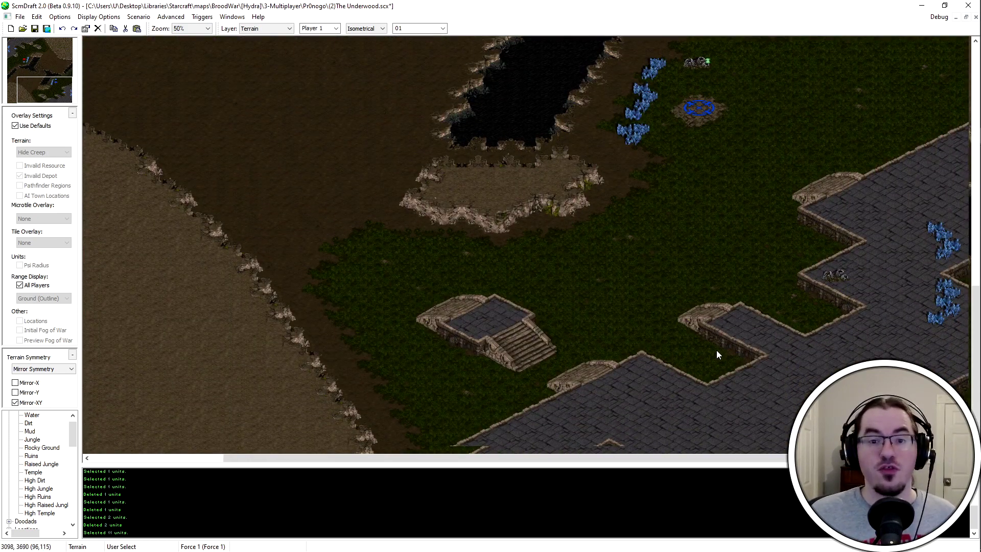
{"action": "middle_click_drag", "start_coordinate": [415, 322], "coordinate": [339, 226]}
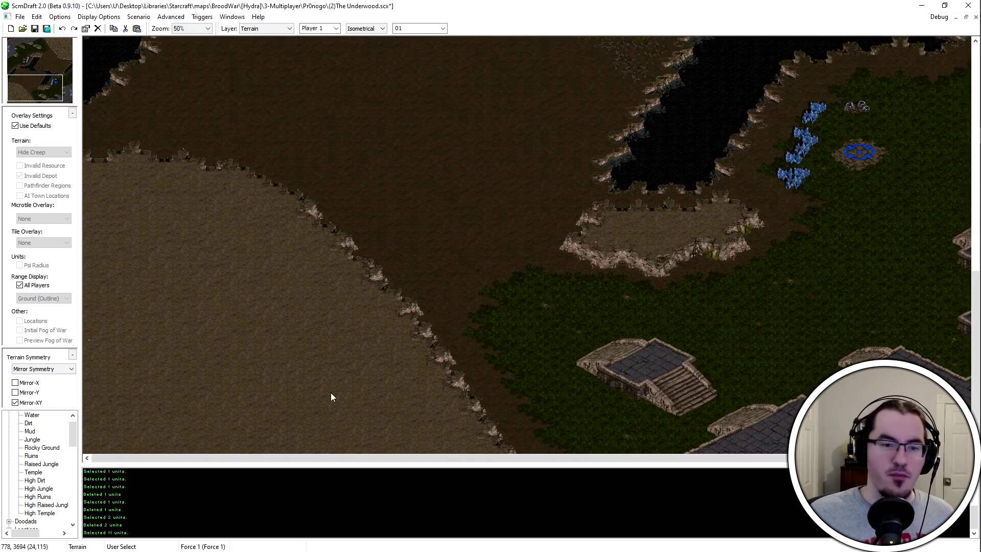
{"action": "middle_click_drag", "start_coordinate": [219, 402], "coordinate": [949, 42]}
{"action": "scroll", "coordinate": [641, 177], "scroll_direction": "up", "scroll_amount": 15}
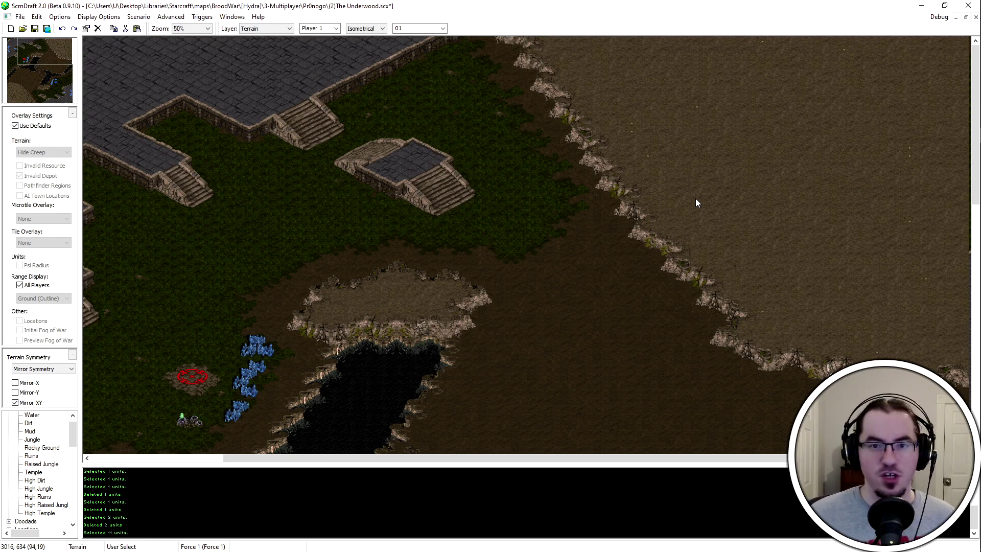
{"action": "key", "text": "Down"}
{"action": "key", "text": "Left"}
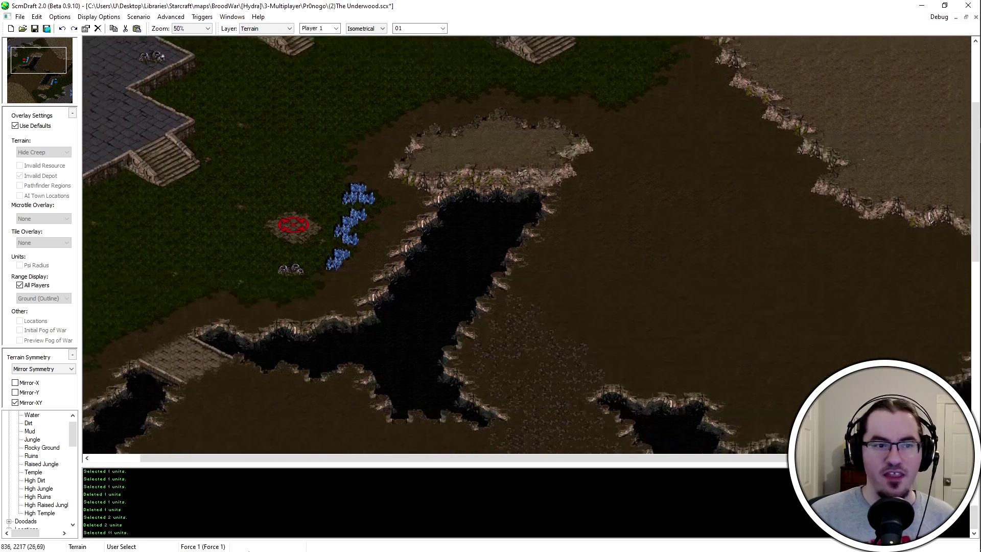
Box-select the open dirt field between the central water and the upper-right plateau, and clear the selection
{"action": "scroll", "coordinate": [821, 232], "scroll_direction": "down", "scroll_amount": 2}
{"action": "left_click_drag", "start_coordinate": [591, 136], "coordinate": [872, 339]}
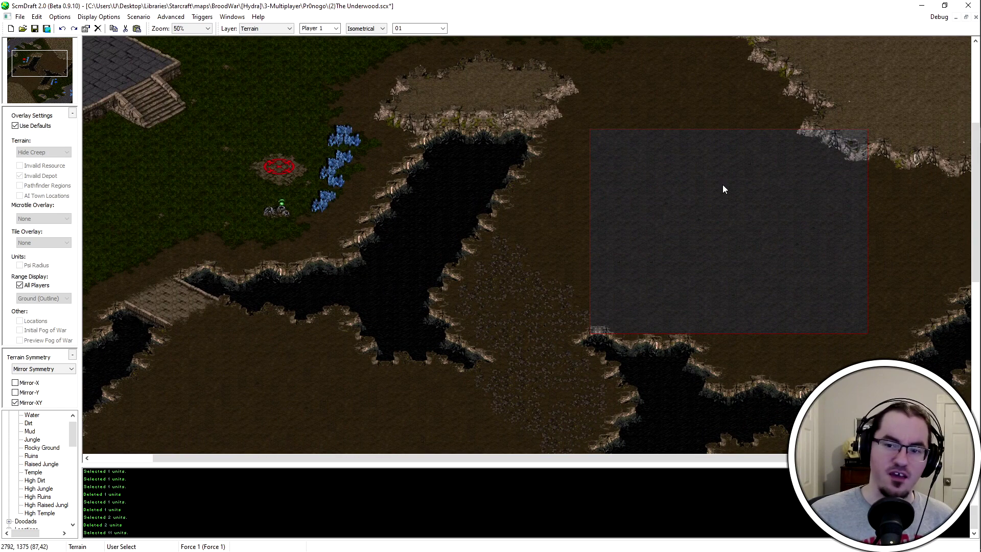
{"action": "middle_click_drag", "start_coordinate": [835, 265], "coordinate": [747, 223]}
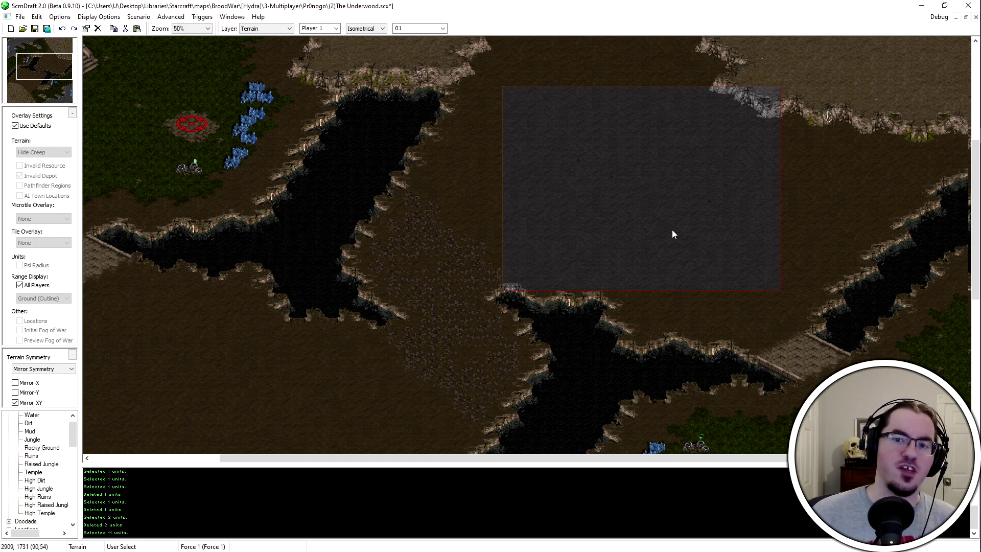
{"action": "left_click", "coordinate": [645, 266]}
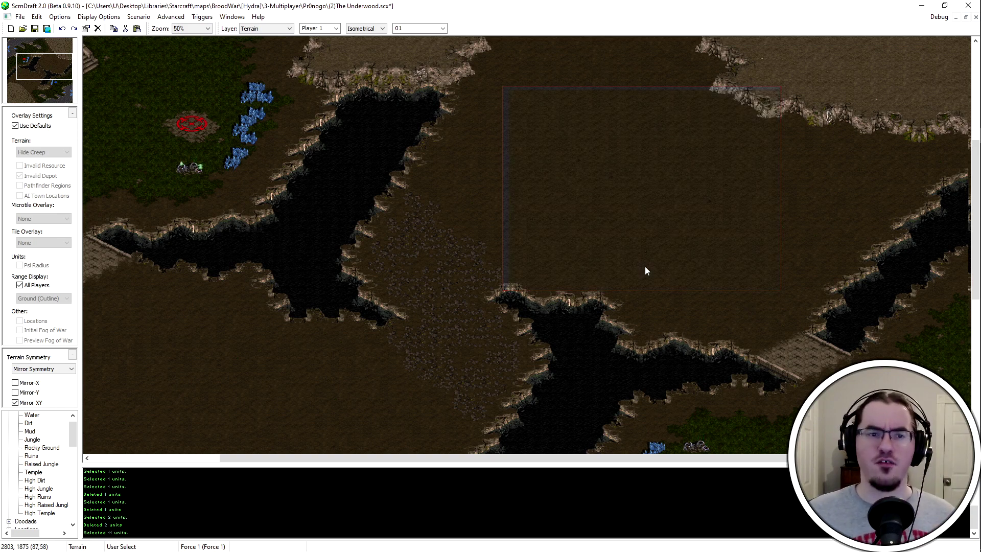
Outline the mirrored dirt field southwest of the central rocky ground and compare it with its counterpart across the map
{"action": "scroll", "coordinate": [735, 211], "scroll_direction": "up", "scroll_amount": 8}
{"action": "scroll", "coordinate": [777, 213], "scroll_direction": "up", "scroll_amount": 4}
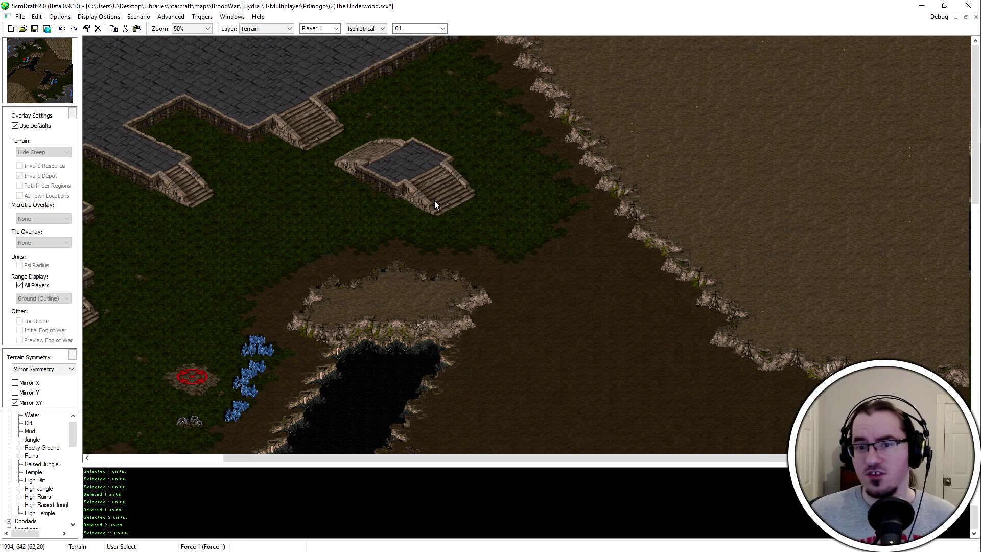
{"action": "left_click_drag", "start_coordinate": [53, 82], "coordinate": [56, 66]}
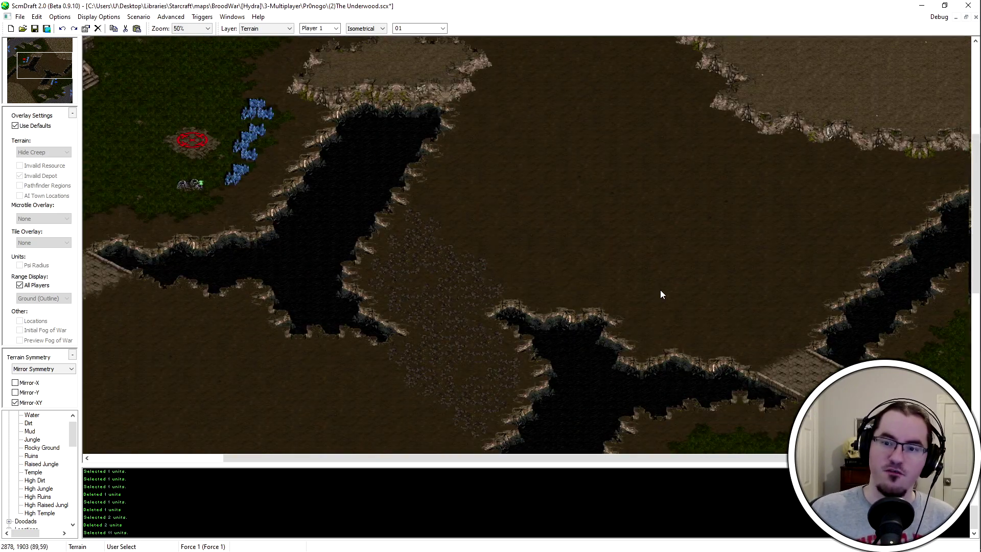
{"action": "left_click_drag", "start_coordinate": [665, 200], "coordinate": [665, 200]}
{"action": "middle_click_drag", "start_coordinate": [627, 225], "coordinate": [334, 253]}
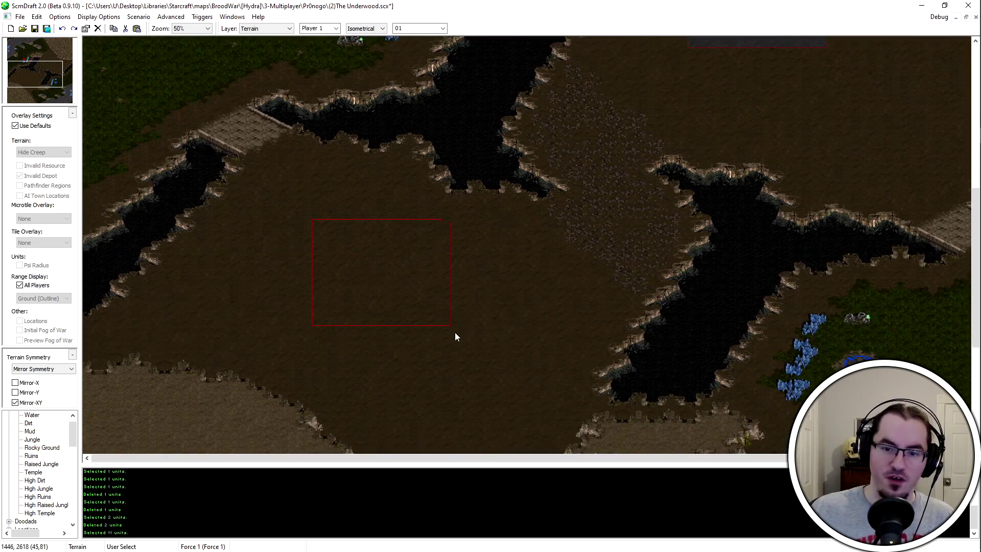
{"action": "middle_click_drag", "start_coordinate": [342, 288], "coordinate": [717, 304]}
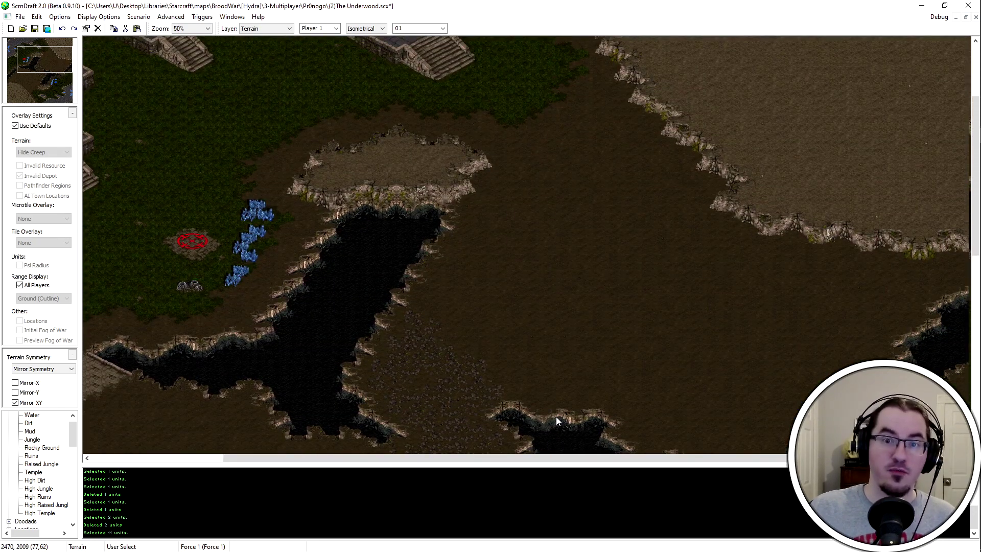
{"action": "middle_click_drag", "start_coordinate": [642, 194], "coordinate": [600, 259]}
{"action": "mouse_move", "coordinate": [554, 217]}
{"action": "middle_mouse_down"}
{"action": "mouse_move", "coordinate": [376, 355]}
{"action": "mouse_move", "coordinate": [569, 136]}
{"action": "mouse_move", "coordinate": [519, 264]}
{"action": "middle_mouse_up"}
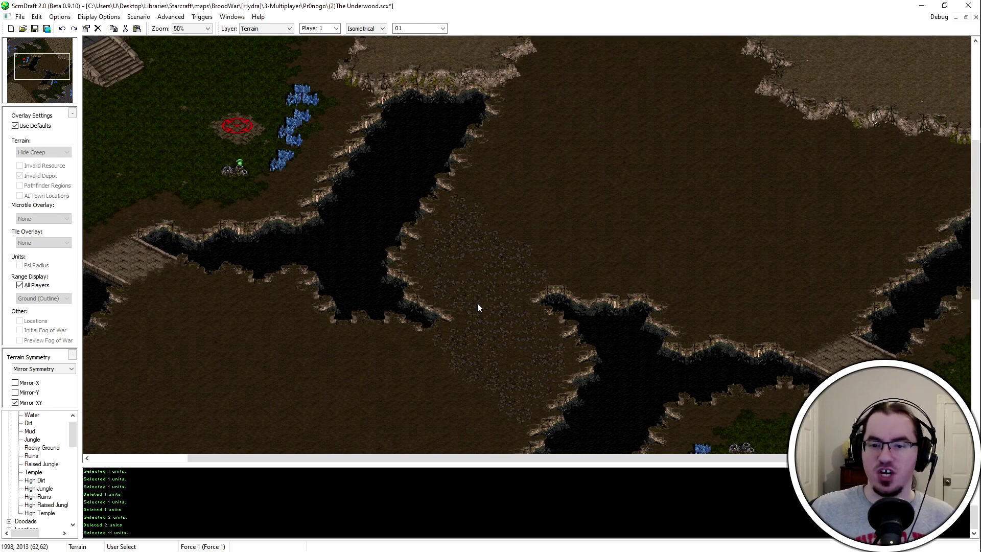
Paint a Raised Jungle strip with brush size 01 along the jungle-facing edge of the upper-right plateau
{"action": "middle_click_drag", "start_coordinate": [534, 287], "coordinate": [941, 1]}
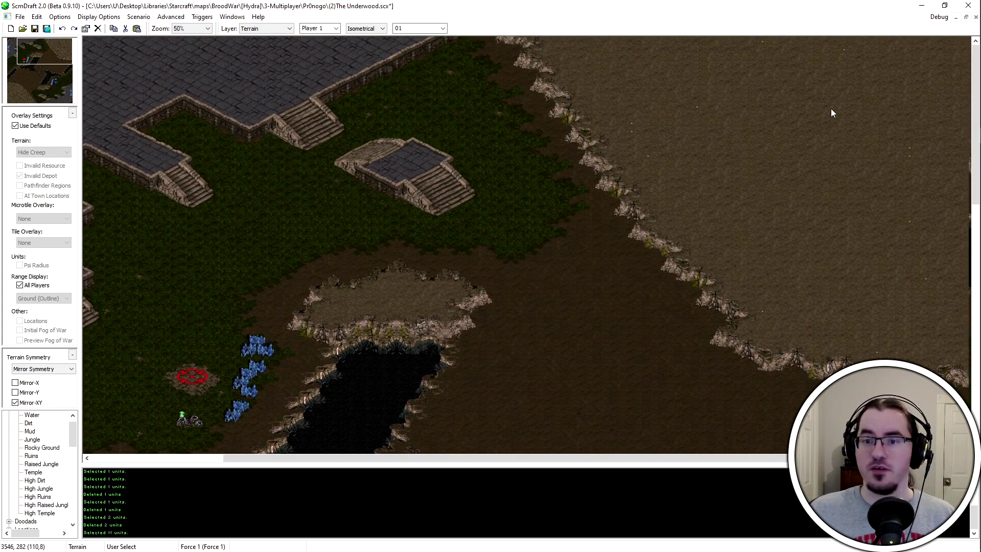
{"action": "scroll", "coordinate": [590, 142], "scroll_direction": "up", "scroll_amount": 2, "text": "ctrl"}
{"action": "left_click", "coordinate": [42, 464]}
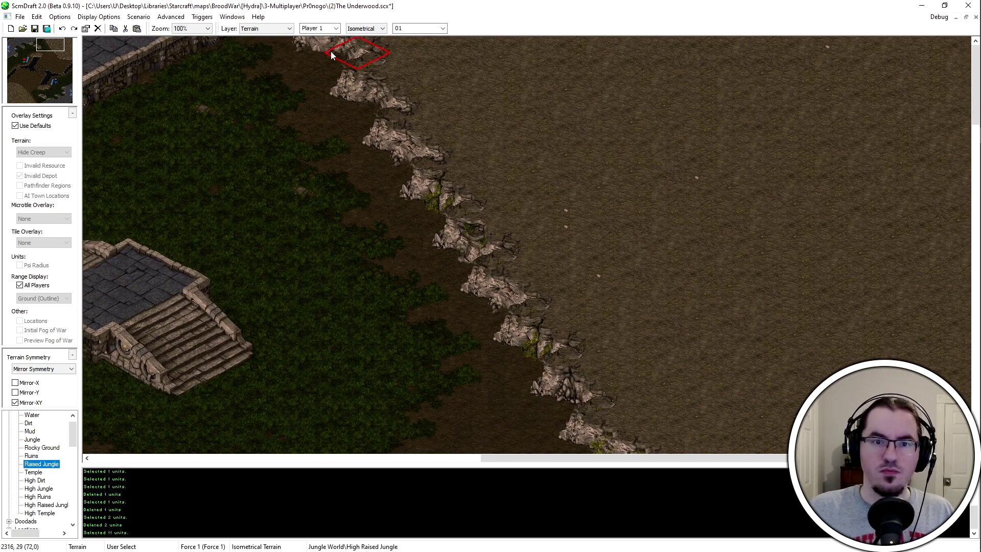
{"action": "left_click", "coordinate": [328, 47]}
{"action": "mouse_move", "coordinate": [329, 74]}
{"action": "left_mouse_down"}
{"action": "mouse_move", "coordinate": [387, 122]}
{"action": "mouse_move", "coordinate": [471, 272]}
{"action": "mouse_move", "coordinate": [514, 317]}
{"action": "left_mouse_up"}
{"action": "middle_click_drag", "start_coordinate": [513, 317], "coordinate": [350, 168]}
{"action": "left_click_drag", "start_coordinate": [349, 168], "coordinate": [468, 266]}
Fill the upper part of the plateau behind the strip with Raised Jungle, using brush size 04
{"action": "middle_click_drag", "start_coordinate": [467, 266], "coordinate": [685, 426]}
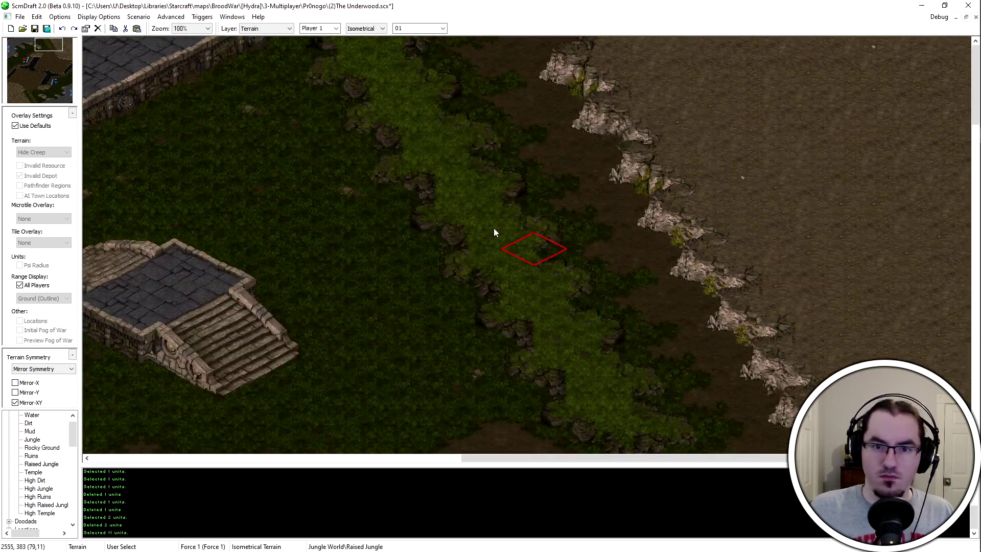
{"action": "scroll", "coordinate": [508, 135], "scroll_direction": "down", "scroll_amount": 3, "text": "ctrl"}
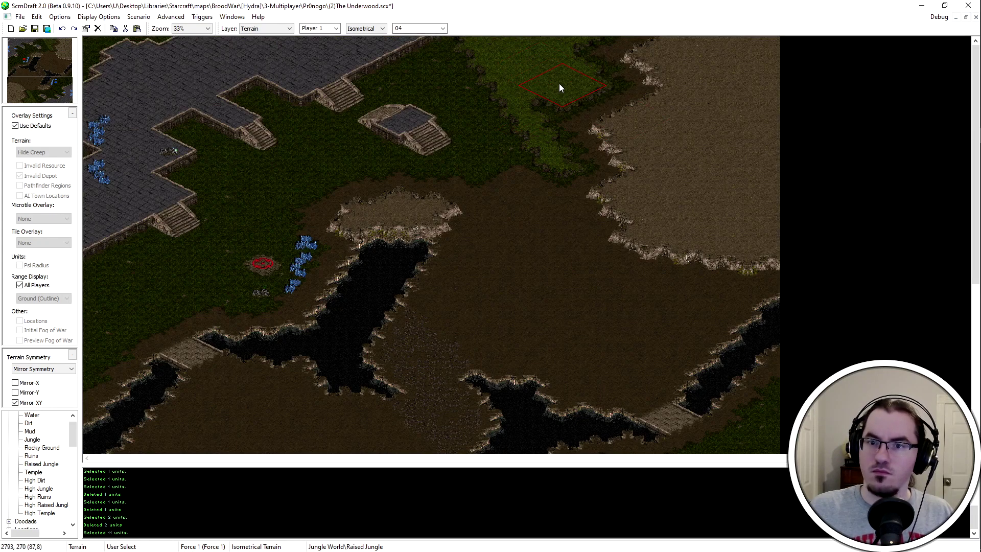
{"action": "scroll", "coordinate": [536, 113], "scroll_direction": "up", "scroll_amount": 3, "text": "ctrl"}
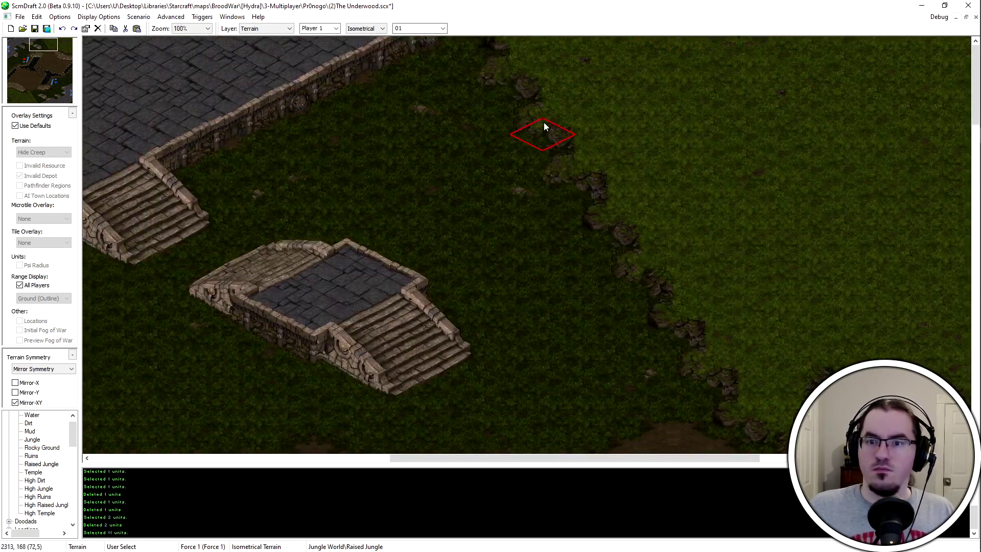
Extend the plateau's Raised Jungle edge diagonally down past the small temple platform with brush size 01
{"action": "mouse_move", "coordinate": [571, 173]}
{"action": "left_mouse_down"}
{"action": "mouse_move", "coordinate": [504, 66]}
{"action": "mouse_move", "coordinate": [444, 84]}
{"action": "mouse_move", "coordinate": [467, 110]}
{"action": "mouse_move", "coordinate": [568, 170]}
{"action": "mouse_move", "coordinate": [641, 245]}
{"action": "left_mouse_up"}
{"action": "middle_click_drag", "start_coordinate": [646, 243], "coordinate": [504, 202]}
{"action": "left_click_drag", "start_coordinate": [441, 192], "coordinate": [485, 265]}
{"action": "middle_click_drag", "start_coordinate": [486, 265], "coordinate": [455, 235]}
{"action": "left_click_drag", "start_coordinate": [455, 235], "coordinate": [534, 314]}
Undo the last two strokes, repaint the Raised Jungle edge toward the dirt passage, and undo the final stroke
{"action": "key", "text": "ctrl+z"}
{"action": "key", "text": "ctrl+z"}
{"action": "left_click_drag", "start_coordinate": [476, 239], "coordinate": [533, 308]}
{"action": "middle_click_drag", "start_coordinate": [624, 340], "coordinate": [499, 274]}
{"action": "left_click_drag", "start_coordinate": [434, 284], "coordinate": [471, 296]}
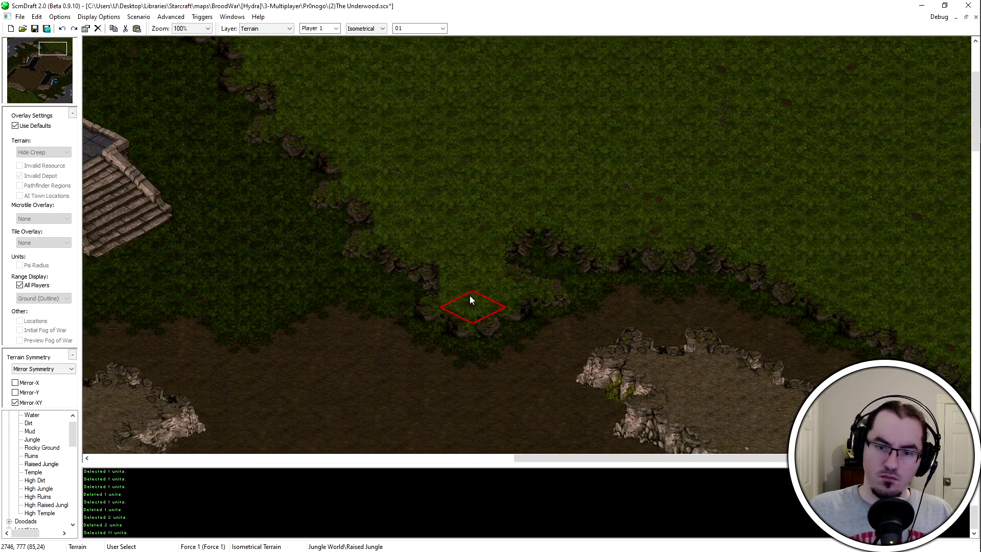
{"action": "middle_click_drag", "start_coordinate": [287, 48], "coordinate": [333, 103]}
{"action": "key", "text": "ctrl+z"}
Continue the Raised Jungle edge down the plateau's southwest side, over the remaining high-ground cliffs
{"action": "left_click_drag", "start_coordinate": [509, 339], "coordinate": [517, 367]}
{"action": "middle_click_drag", "start_coordinate": [650, 442], "coordinate": [531, 315]}
{"action": "left_click_drag", "start_coordinate": [461, 277], "coordinate": [491, 300]}
{"action": "middle_click_drag", "start_coordinate": [476, 301], "coordinate": [366, 127]}
{"action": "left_click_drag", "start_coordinate": [366, 127], "coordinate": [381, 146]}
{"action": "middle_click_drag", "start_coordinate": [417, 193], "coordinate": [484, 286]}
{"action": "left_click", "coordinate": [484, 287]}
{"action": "left_click_drag", "start_coordinate": [486, 287], "coordinate": [551, 318]}
{"action": "middle_click_drag", "start_coordinate": [517, 260], "coordinate": [450, 55]}
Paint Raised Jungle across the plateau's southern part toward the map's east border
{"action": "mouse_move", "coordinate": [503, 153]}
{"action": "left_mouse_down"}
{"action": "mouse_move", "coordinate": [546, 170]}
{"action": "mouse_move", "coordinate": [682, 171]}
{"action": "mouse_move", "coordinate": [799, 210]}
{"action": "mouse_move", "coordinate": [902, 214]}
{"action": "mouse_move", "coordinate": [905, 200]}
{"action": "left_mouse_up"}
{"action": "middle_click_drag", "start_coordinate": [905, 201], "coordinate": [872, 259]}
{"action": "mouse_move", "coordinate": [872, 260]}
{"action": "left_mouse_down"}
{"action": "mouse_move", "coordinate": [950, 267]}
{"action": "mouse_move", "coordinate": [956, 255]}
{"action": "mouse_move", "coordinate": [677, 176]}
{"action": "mouse_move", "coordinate": [653, 201]}
{"action": "mouse_move", "coordinate": [816, 256]}
{"action": "left_mouse_up"}
{"action": "scroll", "coordinate": [676, 176], "scroll_direction": "up", "scroll_amount": 2}
{"action": "scroll", "coordinate": [766, 266], "scroll_direction": "up", "scroll_amount": 4}
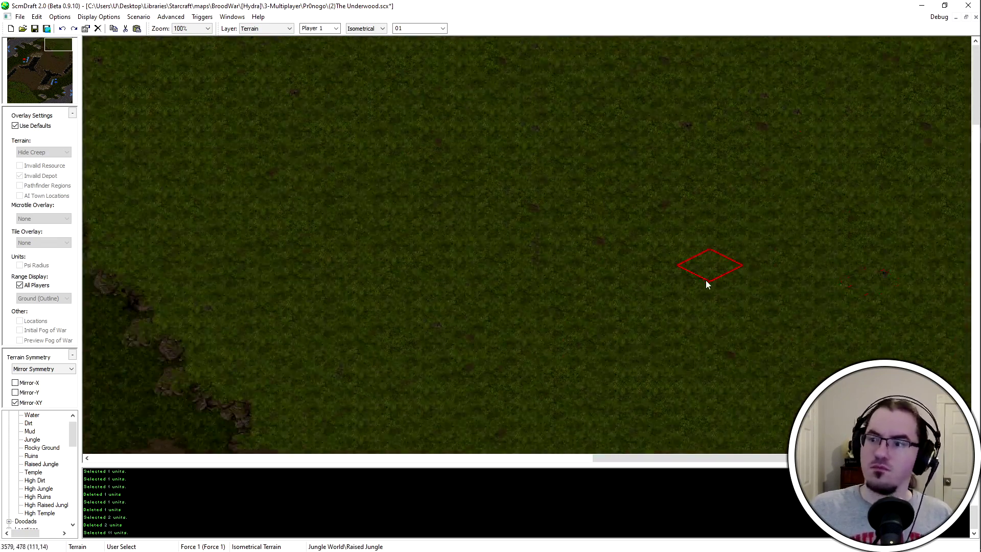
Paint mirrored Jungle terrain over the dirt field southwest of the northeast raised-jungle plateau
{"action": "scroll", "coordinate": [527, 204], "scroll_direction": "down", "scroll_amount": 2, "text": "ctrl"}
{"action": "scroll", "coordinate": [510, 161], "scroll_direction": "down", "scroll_amount": 2}
{"action": "scroll", "coordinate": [905, 245], "scroll_direction": "up", "scroll_amount": 1, "text": "ctrl"}
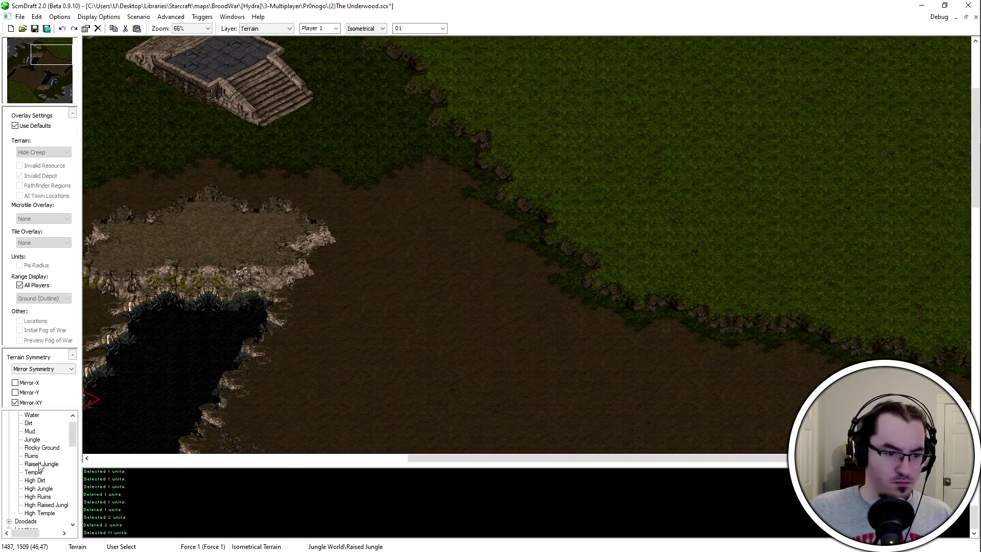
{"action": "mouse_move", "coordinate": [456, 198]}
{"action": "left_mouse_down"}
{"action": "mouse_move", "coordinate": [412, 222]}
{"action": "mouse_move", "coordinate": [351, 304]}
{"action": "mouse_move", "coordinate": [528, 298]}
{"action": "mouse_move", "coordinate": [613, 378]}
{"action": "left_mouse_up"}
{"action": "scroll", "coordinate": [826, 377], "scroll_direction": "down", "scroll_amount": 2}
{"action": "mouse_move", "coordinate": [825, 377]}
{"action": "left_mouse_down"}
{"action": "mouse_move", "coordinate": [844, 311]}
{"action": "mouse_move", "coordinate": [859, 344]}
{"action": "mouse_move", "coordinate": [642, 244]}
{"action": "mouse_move", "coordinate": [800, 395]}
{"action": "mouse_move", "coordinate": [363, 221]}
{"action": "mouse_move", "coordinate": [638, 312]}
{"action": "mouse_move", "coordinate": [497, 328]}
{"action": "left_mouse_up"}
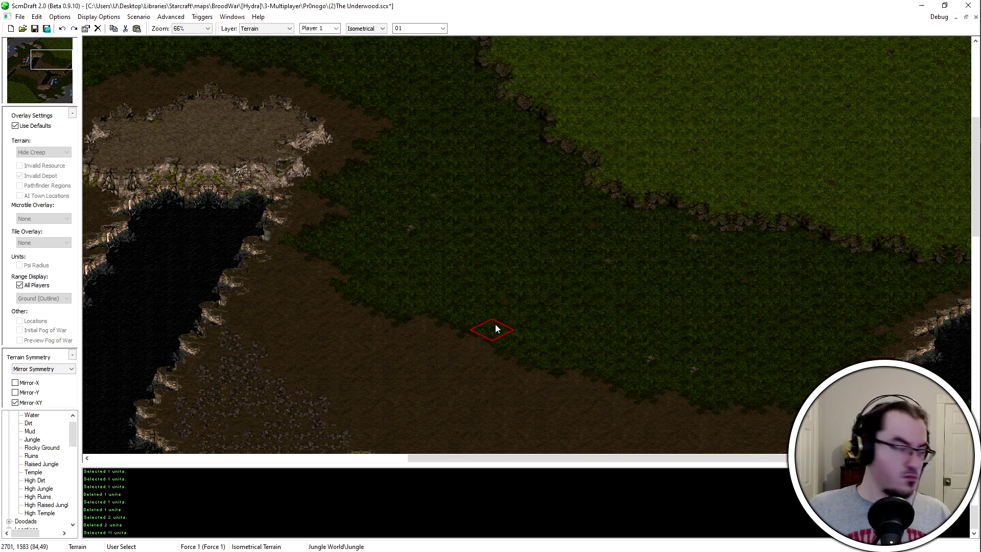
Fill the stray pits inside the southwest plateau with Raised Jungle terrain
{"action": "scroll", "coordinate": [809, 127], "scroll_direction": "up", "scroll_amount": 5}
{"action": "left_click_drag", "start_coordinate": [24, 87], "coordinate": [22, 94]}
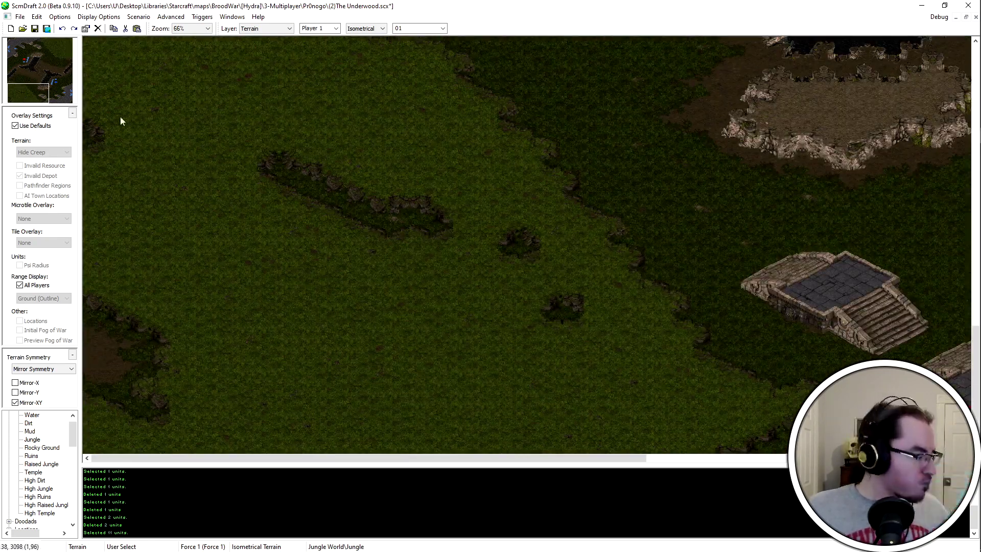
{"action": "mouse_move", "coordinate": [562, 307]}
{"action": "left_mouse_down"}
{"action": "mouse_move", "coordinate": [504, 257]}
{"action": "mouse_move", "coordinate": [93, 407]}
{"action": "left_mouse_up"}
Examine the jungle fields and plateau edges in both the southwest and northeast halves of the map
{"action": "mouse_move", "coordinate": [24, 86]}
{"action": "left_mouse_down"}
{"action": "mouse_move", "coordinate": [54, 68]}
{"action": "mouse_move", "coordinate": [43, 62]}
{"action": "mouse_move", "coordinate": [31, 77]}
{"action": "left_mouse_up"}
{"action": "scroll", "coordinate": [428, 29], "scroll_direction": "up", "scroll_amount": 2}
{"action": "left_click", "coordinate": [45, 80]}
{"action": "left_click", "coordinate": [52, 57]}
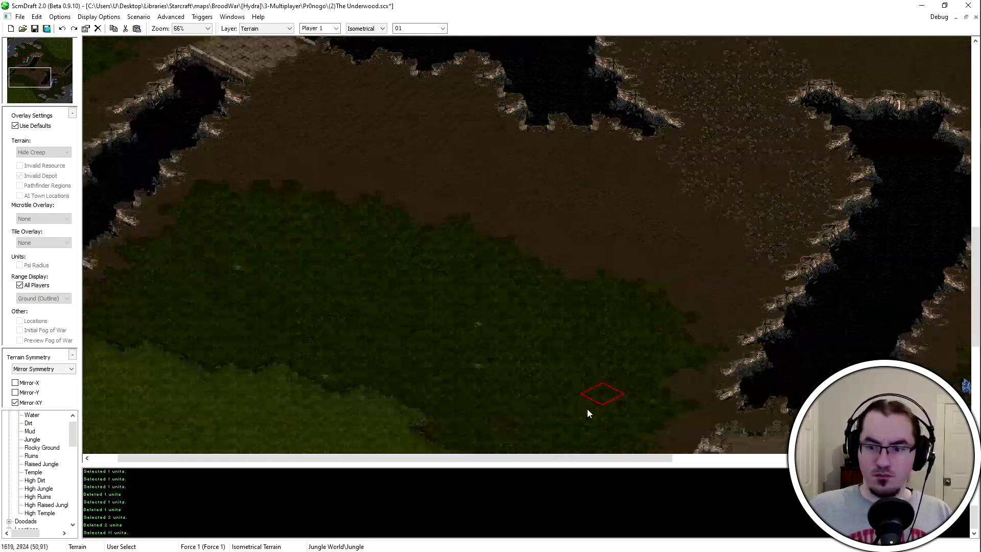
{"action": "left_click", "coordinate": [29, 81]}
{"action": "left_click", "coordinate": [48, 58]}
{"action": "left_click", "coordinate": [27, 76]}
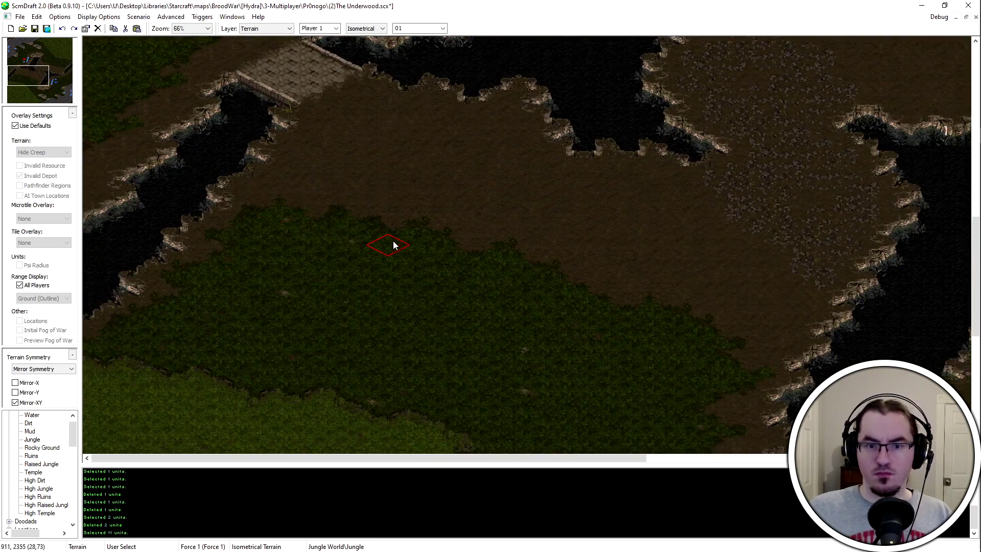
{"action": "scroll", "coordinate": [394, 245], "scroll_direction": "down", "scroll_amount": 3}
{"action": "left_click_drag", "start_coordinate": [27, 81], "coordinate": [29, 87]}
{"action": "left_click", "coordinate": [27, 84]}
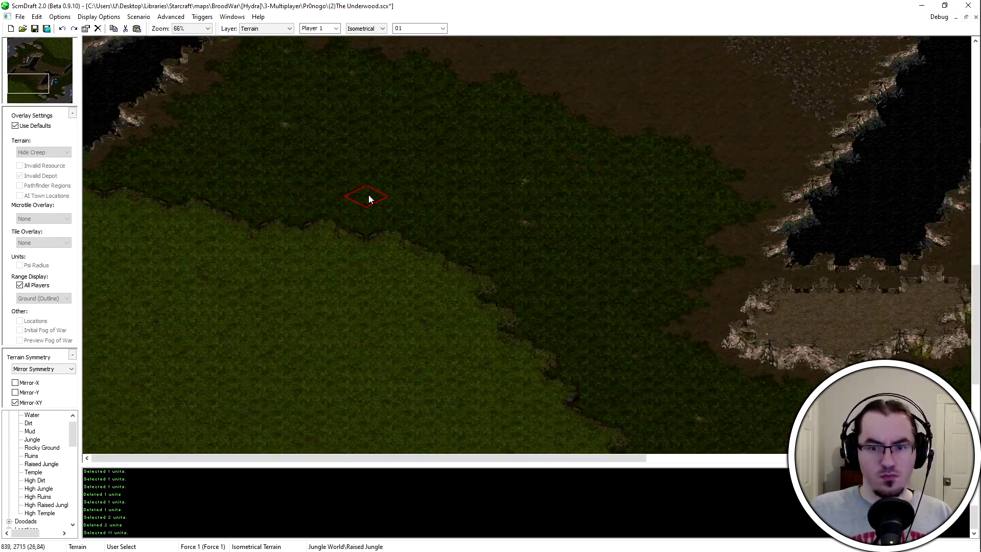
{"action": "left_click", "coordinate": [53, 47]}
{"action": "scroll", "coordinate": [767, 339], "scroll_direction": "down", "scroll_amount": 5}
{"action": "scroll", "coordinate": [727, 252], "scroll_direction": "up", "scroll_amount": 5}
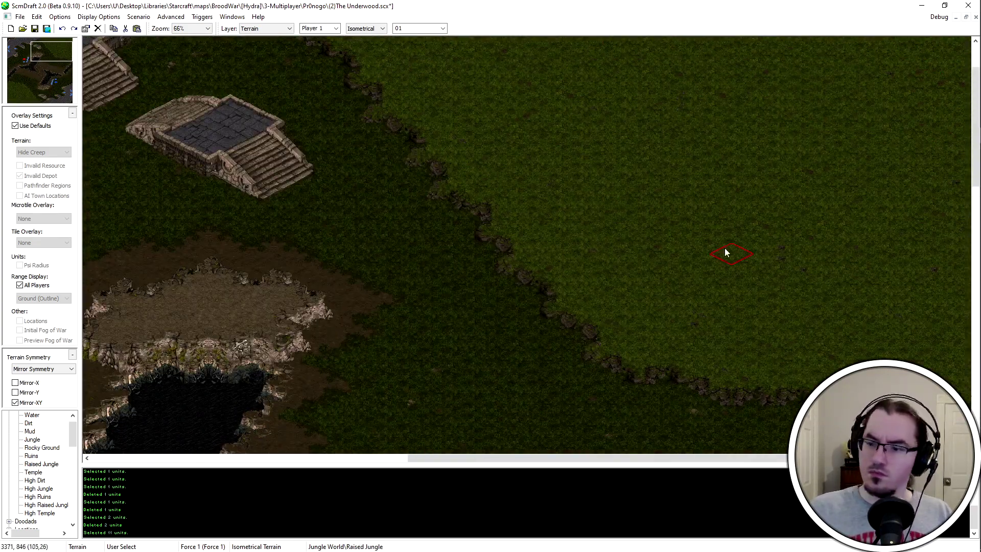
Extend the northeast plateau's southern tip with Raised Jungle toward the map's east edge and save the map
{"action": "scroll", "coordinate": [792, 228], "scroll_direction": "down", "scroll_amount": 3}
{"action": "mouse_move", "coordinate": [872, 280]}
{"action": "left_mouse_down"}
{"action": "mouse_move", "coordinate": [698, 254]}
{"action": "mouse_move", "coordinate": [839, 225]}
{"action": "mouse_move", "coordinate": [784, 278]}
{"action": "mouse_move", "coordinate": [876, 247]}
{"action": "mouse_move", "coordinate": [944, 287]}
{"action": "left_mouse_up"}
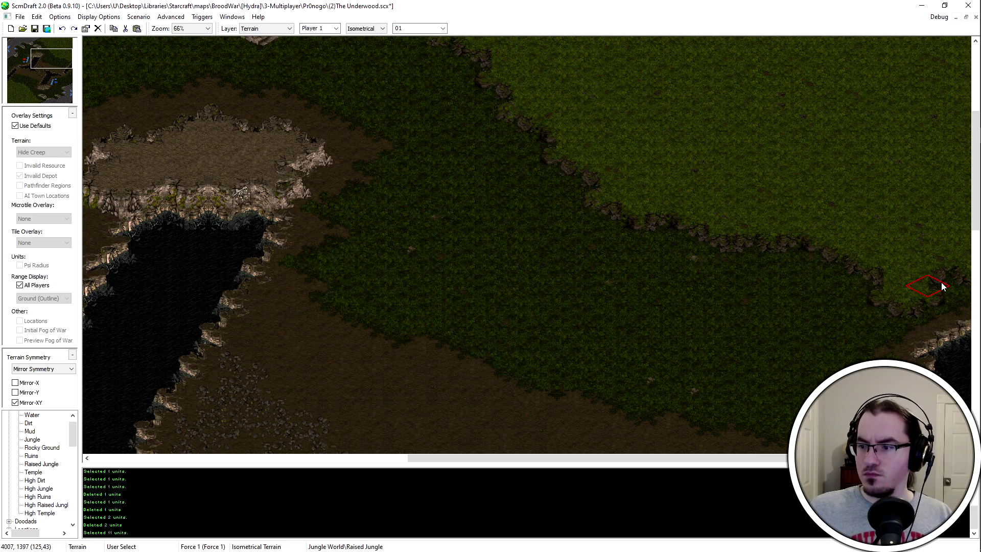
{"action": "scroll", "coordinate": [944, 220], "scroll_direction": "down", "scroll_amount": 1}
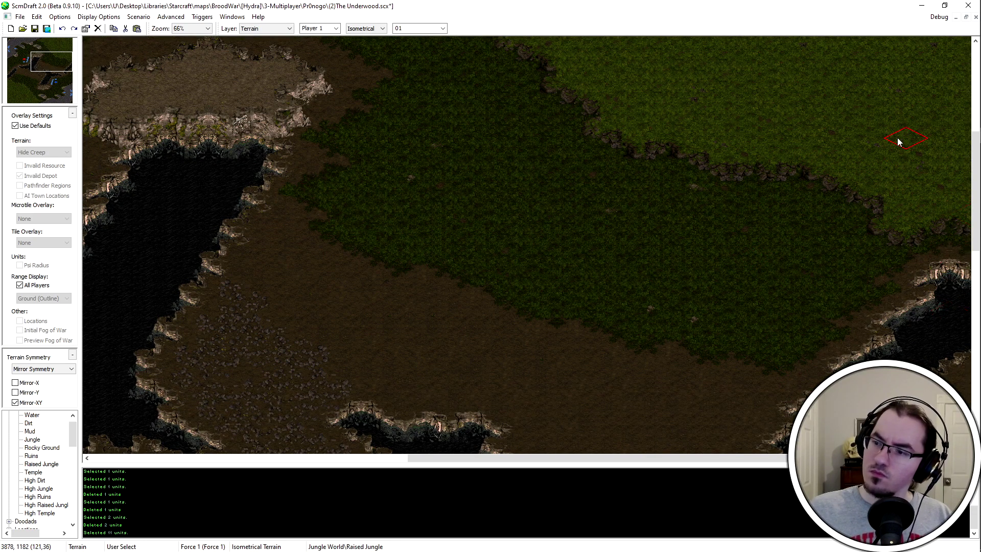
{"action": "scroll", "coordinate": [938, 230], "scroll_direction": "down", "scroll_amount": 1}
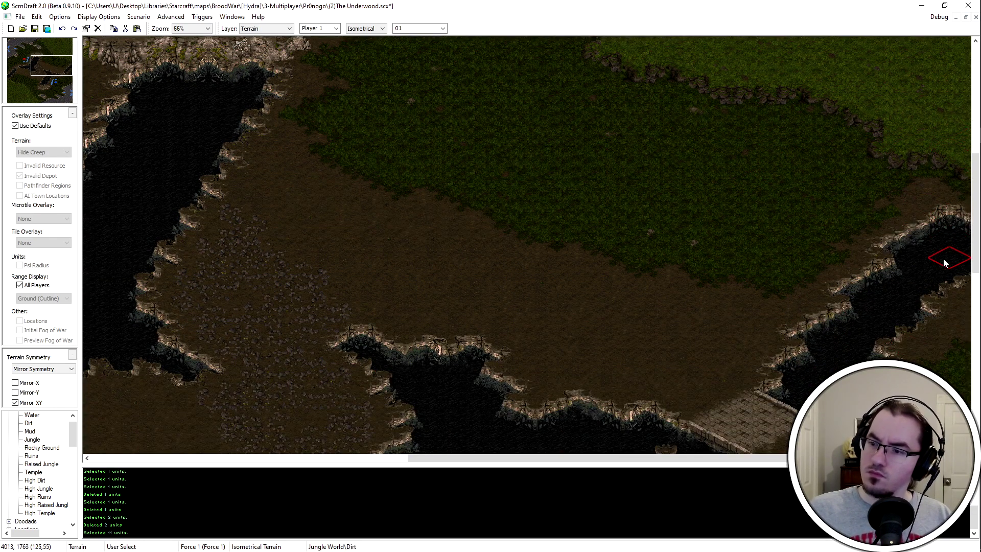
{"action": "scroll", "coordinate": [875, 276], "scroll_direction": "up", "scroll_amount": 5}
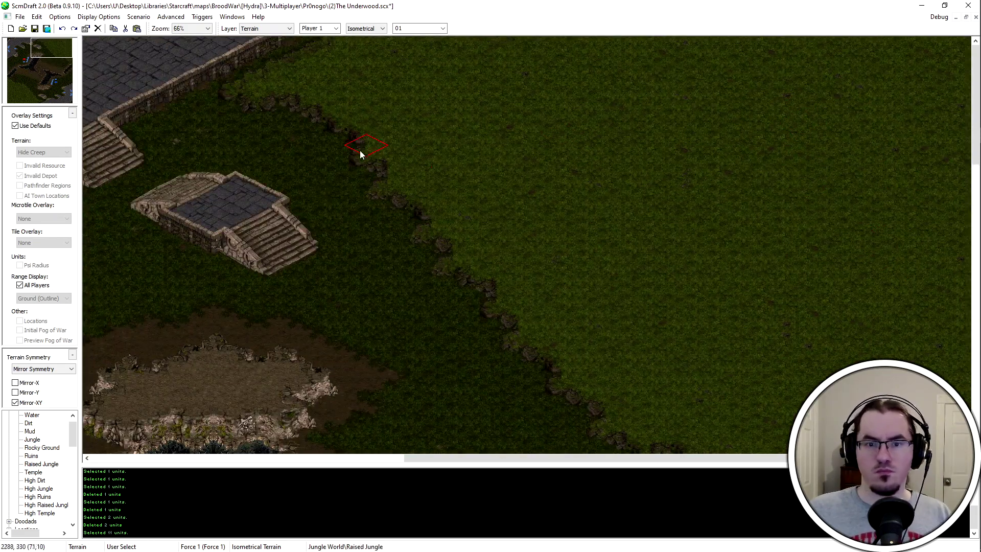
{"action": "left_click_drag", "start_coordinate": [36, 71], "coordinate": [7, 96]}
{"action": "left_click", "coordinate": [51, 50]}
{"action": "key", "text": "ctrl+s"}
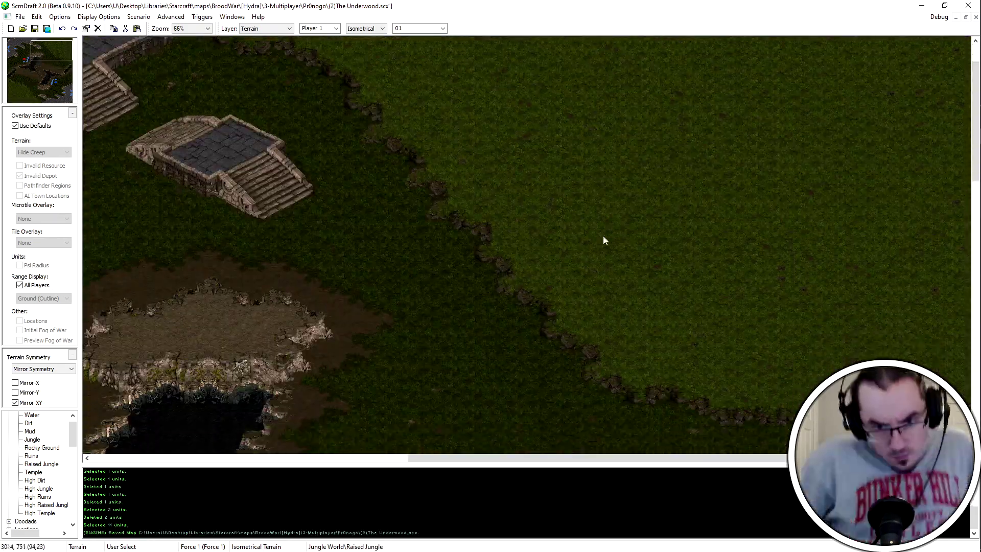
Open the user defined brushes from HYDRA-jungle.scmdbrh and find the Jungle-Rjungle-cliff ramp brushes
{"action": "middle_click_drag", "start_coordinate": [366, 224], "coordinate": [326, 66]}
{"action": "scroll", "coordinate": [45, 473], "scroll_direction": "down", "scroll_amount": 6}
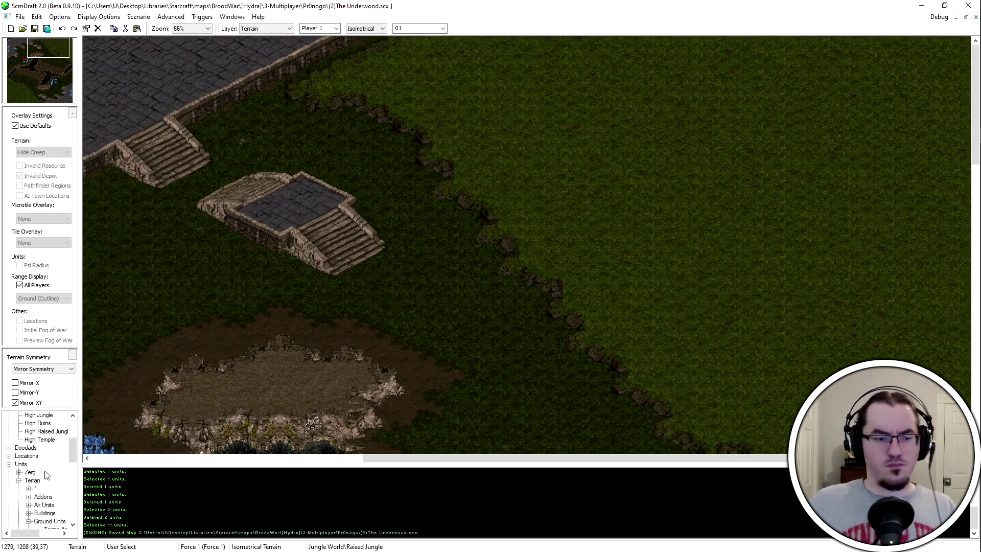
{"action": "scroll", "coordinate": [30, 468], "scroll_direction": "up", "scroll_amount": 4}
{"action": "scroll", "coordinate": [20, 473], "scroll_direction": "up", "scroll_amount": 3}
{"action": "scroll", "coordinate": [328, 105], "scroll_direction": "up", "scroll_amount": 2, "text": "ctrl"}
{"action": "middle_click_drag", "start_coordinate": [392, 105], "coordinate": [456, 219]}
{"action": "key", "text": "b"}
{"action": "left_click_drag", "start_coordinate": [506, 76], "coordinate": [715, 76]}
{"action": "mouse_move", "coordinate": [586, 152]}
{"action": "left_mouse_down"}
{"action": "mouse_move", "coordinate": [550, 148]}
{"action": "mouse_move", "coordinate": [622, 153]}
{"action": "left_mouse_up"}
{"action": "scroll", "coordinate": [712, 310], "scroll_direction": "down", "scroll_amount": 8}
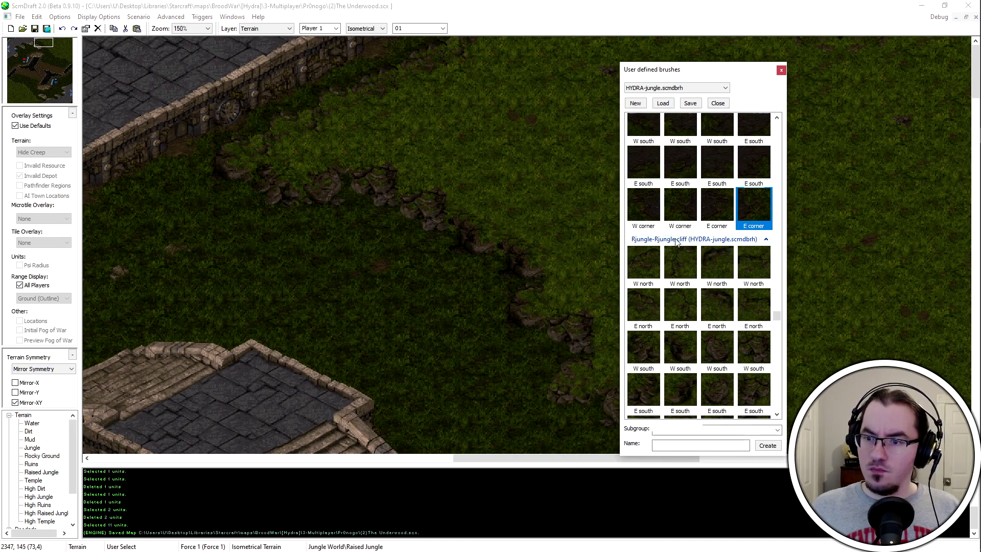
{"action": "scroll", "coordinate": [688, 327], "scroll_direction": "down", "scroll_amount": 10}
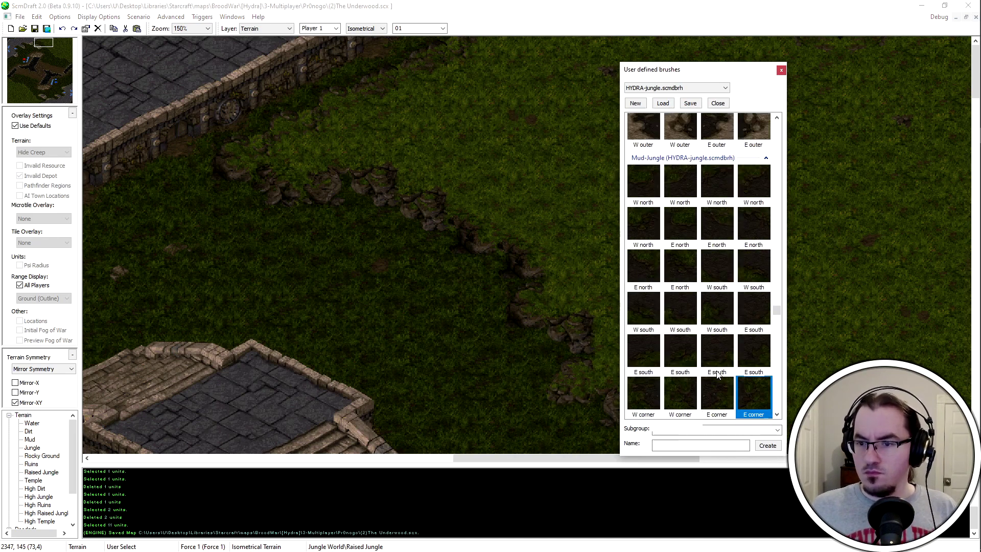
{"action": "scroll", "coordinate": [726, 348], "scroll_direction": "up", "scroll_amount": 2}
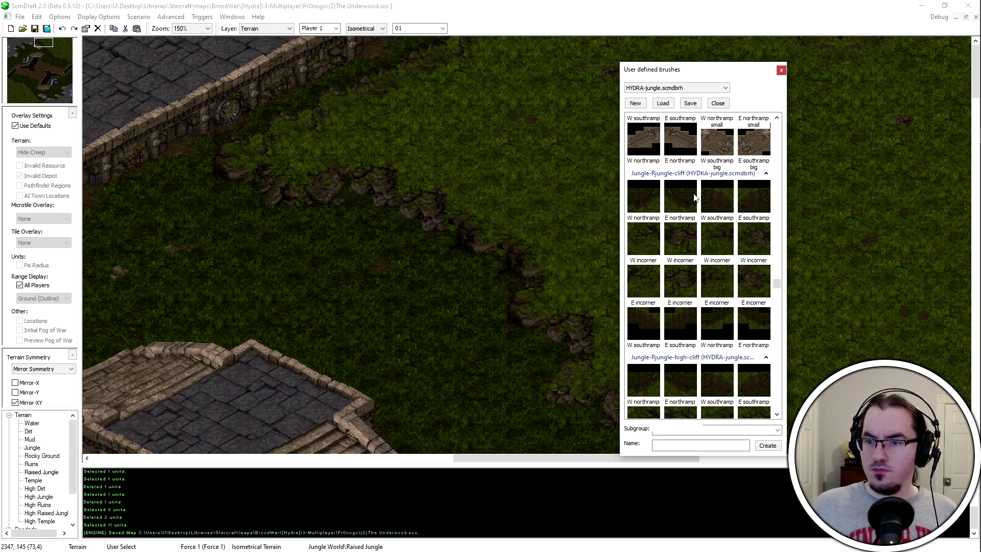
Place the Jungle-Rjungle-cliff W southramp brush on the northeast plateau's cliff just north of the small temple stairs
{"action": "left_click", "coordinate": [715, 197]}
{"action": "left_click", "coordinate": [643, 324]}
{"action": "left_click", "coordinate": [434, 214]}
{"action": "left_click", "coordinate": [644, 381]}
{"action": "left_click", "coordinate": [444, 290]}
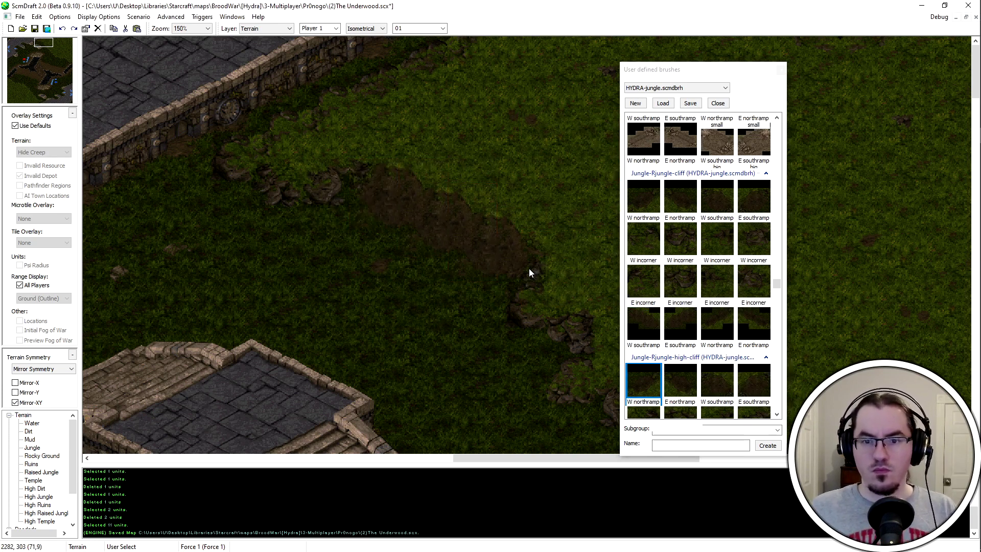
Set terrain symmetry to No Symmetry and place a second W southramp farther east along the northeast plateau's southern cliff
{"action": "mouse_move", "coordinate": [455, 226]}
{"action": "middle_mouse_down"}
{"action": "mouse_move", "coordinate": [516, 269]}
{"action": "mouse_move", "coordinate": [508, 386]}
{"action": "mouse_move", "coordinate": [634, 344]}
{"action": "middle_mouse_up"}
{"action": "scroll", "coordinate": [508, 386], "scroll_direction": "down", "scroll_amount": 1, "text": "ctrl"}
{"action": "left_click_drag", "start_coordinate": [686, 72], "coordinate": [177, 55]}
{"action": "left_click", "coordinate": [49, 374]}
{"action": "left_click", "coordinate": [217, 367]}
{"action": "scroll", "coordinate": [224, 367], "scroll_direction": "down", "scroll_amount": 2}
{"action": "left_click", "coordinate": [147, 178]}
{"action": "left_click", "coordinate": [756, 237]}
{"action": "left_click", "coordinate": [737, 262]}
Place the Jungle-Rjungle-cliff E northramp brush on the southwest plateau's northern cliff near the map's west edge
{"action": "scroll", "coordinate": [803, 343], "scroll_direction": "down", "scroll_amount": 1, "text": "ctrl"}
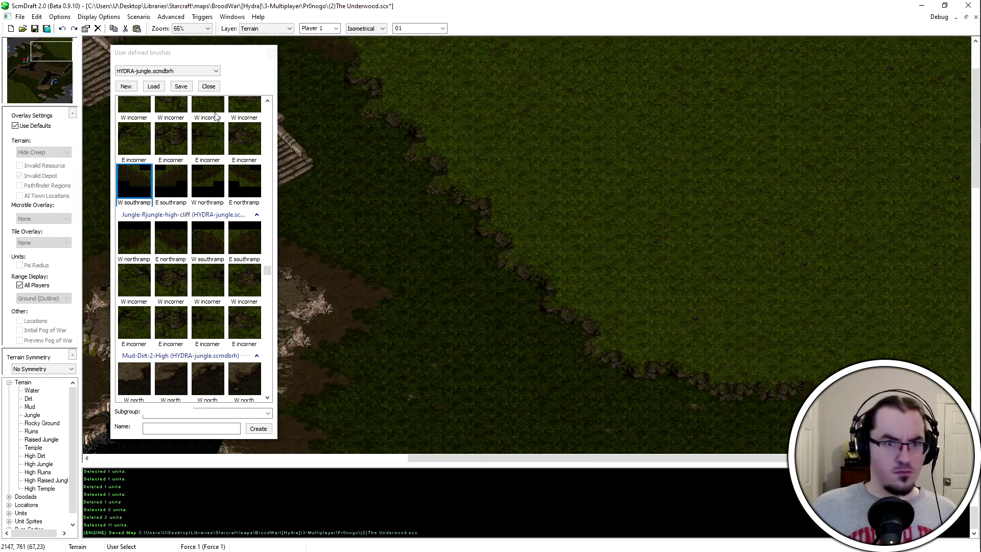
{"action": "scroll", "coordinate": [181, 325], "scroll_direction": "up", "scroll_amount": 3}
{"action": "left_click", "coordinate": [28, 85]}
{"action": "left_click", "coordinate": [251, 364]}
{"action": "left_click_drag", "start_coordinate": [203, 54], "coordinate": [622, 72]}
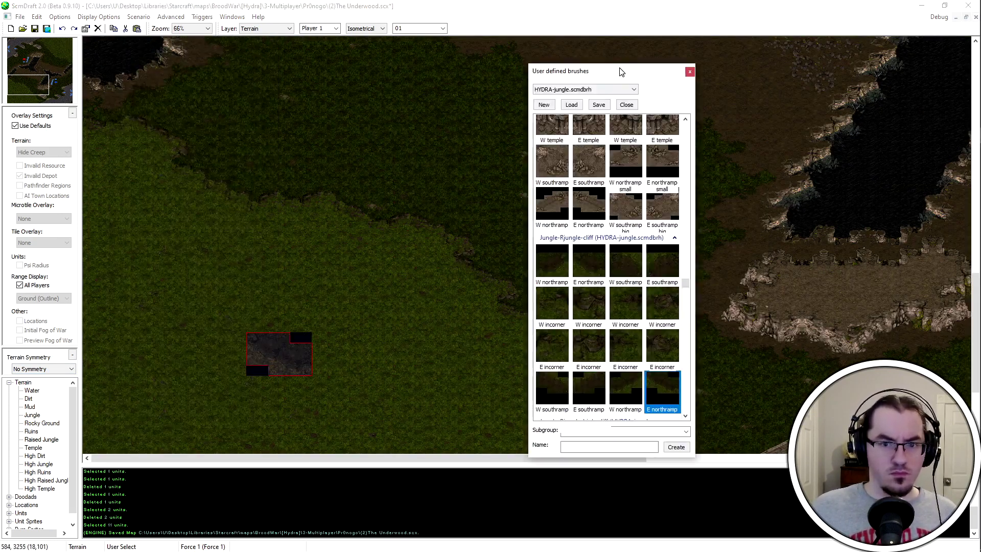
{"action": "scroll", "coordinate": [265, 245], "scroll_direction": "up", "scroll_amount": 2, "text": "ctrl"}
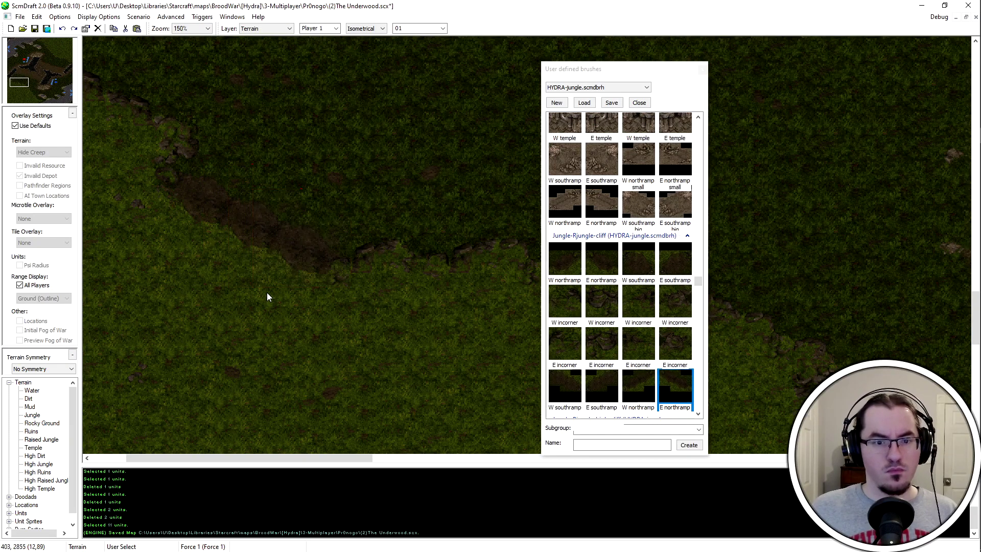
Place another E northramp at the southeastern end of the southwest plateau's cliff, beside the temple stairs
{"action": "middle_click_drag", "start_coordinate": [460, 394], "coordinate": [128, 149]}
{"action": "middle_click_drag", "start_coordinate": [467, 376], "coordinate": [204, 204]}
{"action": "left_click", "coordinate": [372, 322]}
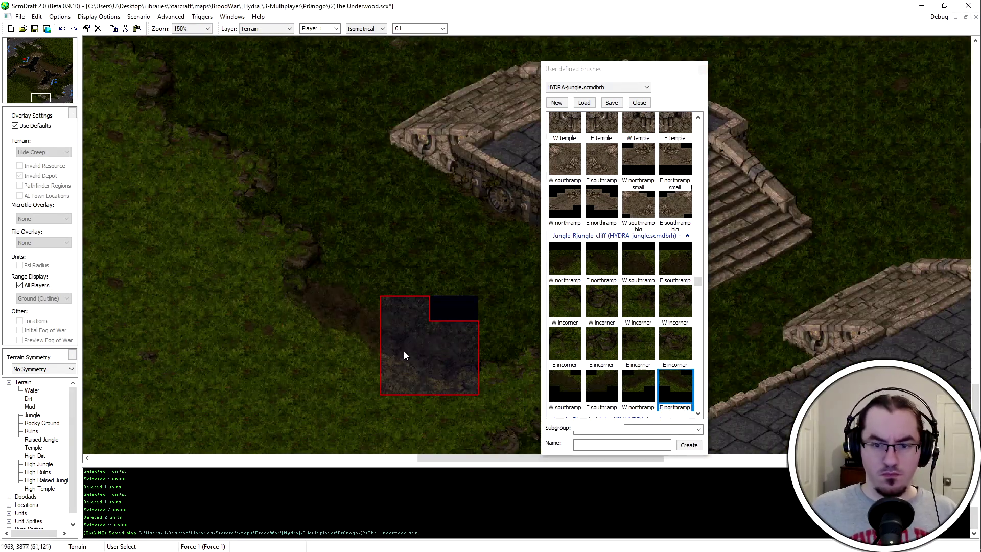
Close the user defined brushes and save the map
{"action": "scroll", "coordinate": [428, 346], "scroll_direction": "down", "scroll_amount": 4, "text": "ctrl"}
{"action": "left_click", "coordinate": [703, 70]}
{"action": "key", "text": "ctrl+s"}
{"action": "scroll", "coordinate": [220, 312], "scroll_direction": "up", "scroll_amount": 2, "text": "ctrl"}
{"action": "middle_click_drag", "start_coordinate": [276, 250], "coordinate": [434, 237]}
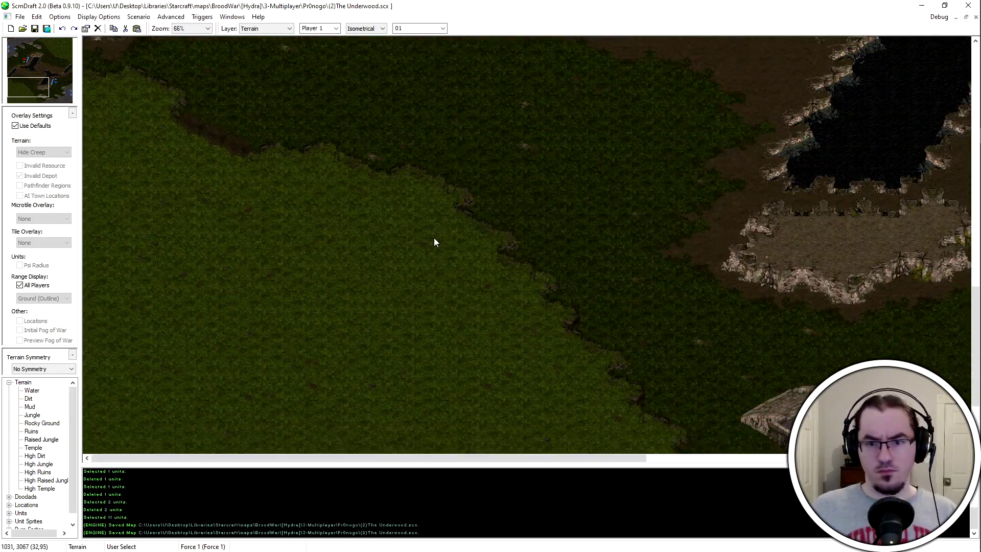
Restore Mirror Symmetry on XY and paint a small mirrored Temple platform in the jungle fields on both sides of the center
{"action": "scroll", "coordinate": [425, 256], "scroll_direction": "down", "scroll_amount": 1, "text": "ctrl"}
{"action": "middle_click_drag", "start_coordinate": [369, 102], "coordinate": [351, 288]}
{"action": "middle_click_drag", "start_coordinate": [189, 356], "coordinate": [206, 341]}
{"action": "left_click", "coordinate": [32, 414]}
{"action": "scroll", "coordinate": [42, 372], "scroll_direction": "down", "scroll_amount": 3}
{"action": "scroll", "coordinate": [39, 373], "scroll_direction": "up", "scroll_amount": 2}
{"action": "scroll", "coordinate": [337, 183], "scroll_direction": "up", "scroll_amount": 1, "text": "ctrl"}
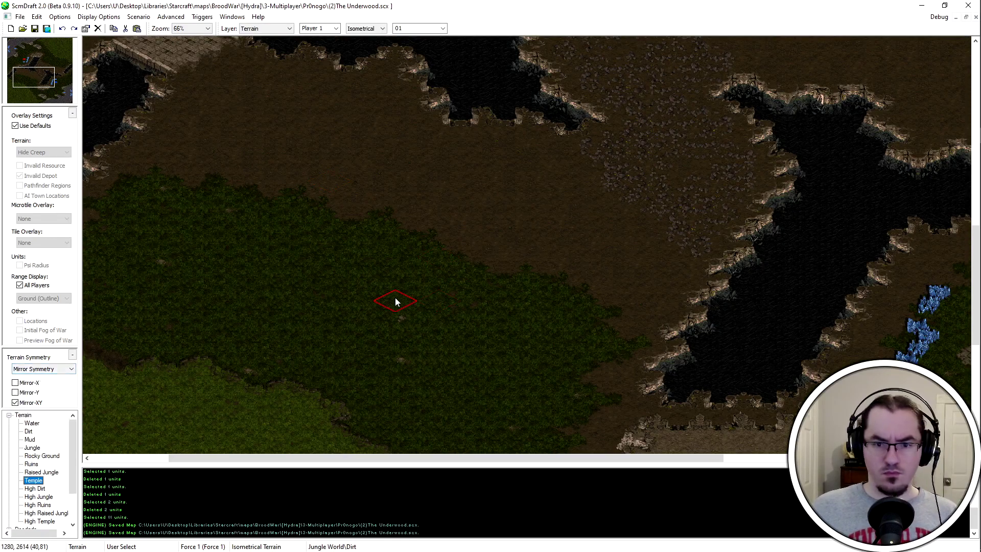
{"action": "middle_click_drag", "start_coordinate": [396, 300], "coordinate": [545, 350]}
{"action": "middle_click_drag", "start_coordinate": [532, 207], "coordinate": [520, 351]}
{"action": "scroll", "coordinate": [519, 350], "scroll_direction": "down", "scroll_amount": 4}
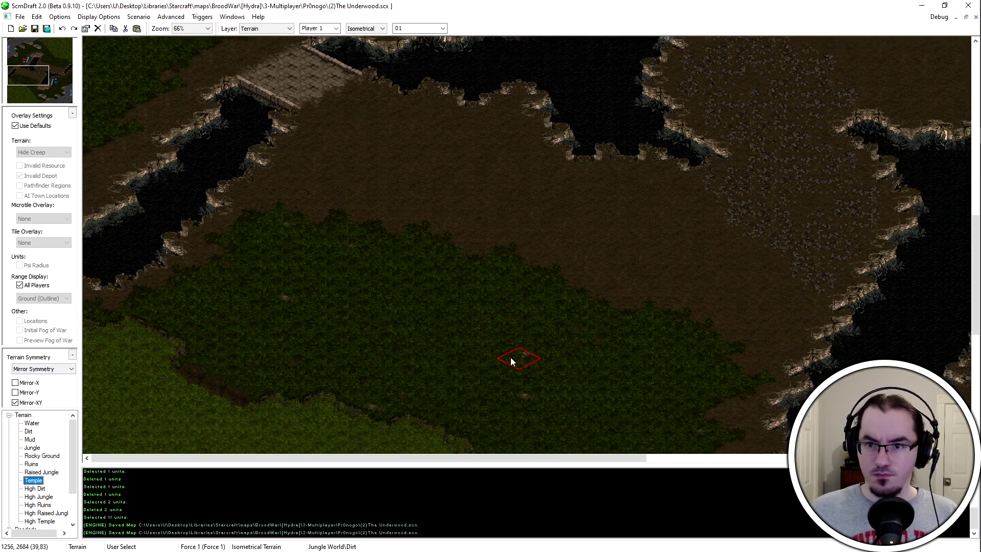
{"action": "middle_click_drag", "start_coordinate": [603, 265], "coordinate": [493, 328]}
{"action": "left_click", "coordinate": [494, 332]}
{"action": "left_click", "coordinate": [494, 353]}
{"action": "left_click", "coordinate": [515, 343]}
{"action": "left_click", "coordinate": [473, 323]}
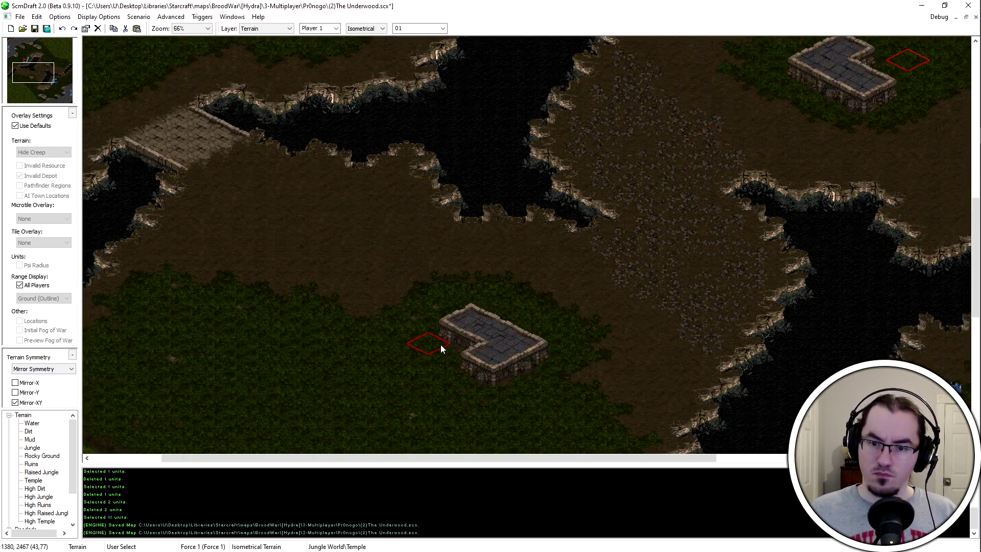
Extend the mirrored Temple platforms westward with more Temple tiles, undoing a stray stroke
{"action": "middle_click_drag", "start_coordinate": [537, 353], "coordinate": [511, 327]}
{"action": "mouse_move", "coordinate": [449, 317]}
{"action": "left_mouse_down"}
{"action": "mouse_move", "coordinate": [404, 320]}
{"action": "mouse_move", "coordinate": [365, 342]}
{"action": "mouse_move", "coordinate": [446, 341]}
{"action": "left_mouse_up"}
{"action": "key", "text": "ctrl+z"}
{"action": "key", "text": "Right"}
{"action": "key", "text": "Down"}
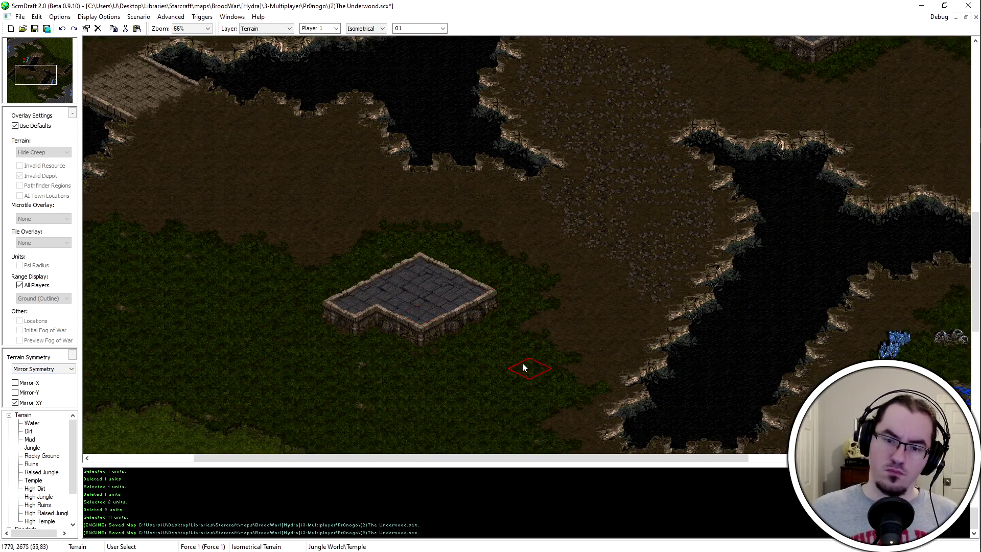
Add a Temple tile to the northeast corner of the southwestern platform, mirrored on its counterpart
{"action": "key", "text": "Left"}
{"action": "key", "text": "Left"}
{"action": "key", "text": "Down"}
{"action": "key", "text": "Down"}
{"action": "scroll", "coordinate": [493, 280], "scroll_direction": "up", "scroll_amount": 1, "text": "ctrl"}
{"action": "left_click", "coordinate": [574, 236]}
{"action": "scroll", "coordinate": [511, 256], "scroll_direction": "down", "scroll_amount": 2, "text": "ctrl"}
{"action": "key", "text": "Right"}
{"action": "key", "text": "Up"}
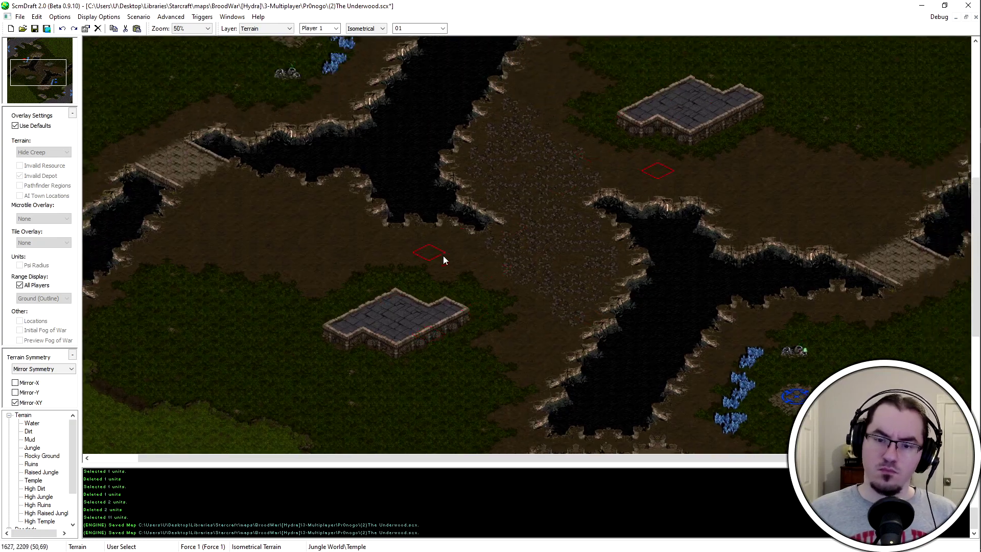
Paint mirrored Jungle over the dirt patch between the northeastern platform and the east bridge, and save the map
{"action": "key", "text": "Right"}
{"action": "key", "text": "Up"}
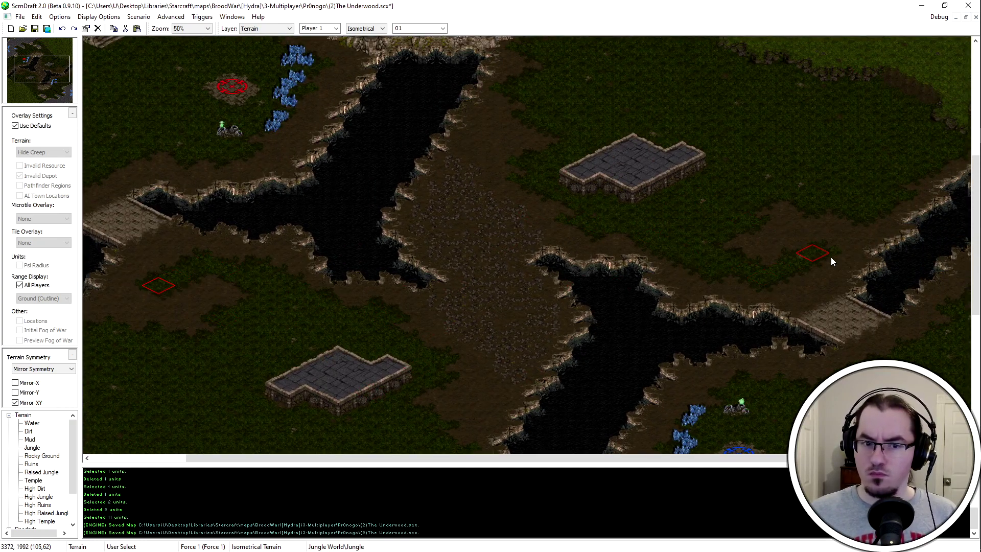
{"action": "left_click", "coordinate": [765, 245]}
{"action": "scroll", "coordinate": [725, 184], "scroll_direction": "up", "scroll_amount": 1, "text": "ctrl"}
{"action": "key", "text": "Right"}
{"action": "key", "text": "Up"}
{"action": "scroll", "coordinate": [774, 174], "scroll_direction": "up", "scroll_amount": 1, "text": "ctrl"}
{"action": "key", "text": "ctrl+s"}
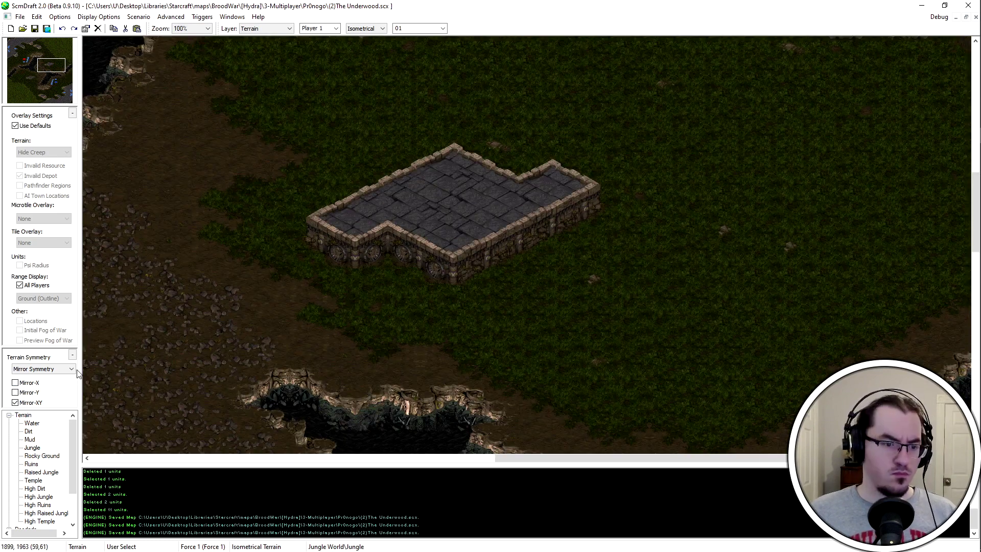
Set terrain symmetry to No Symmetry and place a temple staircase on the southeast side of the northeastern platform
{"action": "left_click", "coordinate": [52, 369]}
{"action": "left_click", "coordinate": [46, 377]}
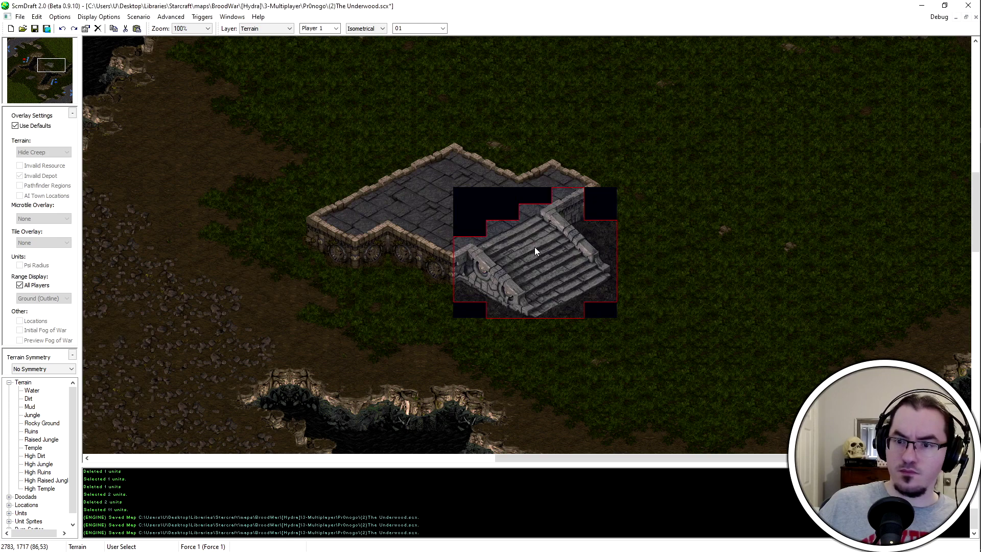
{"action": "left_click", "coordinate": [535, 246]}
{"action": "scroll", "coordinate": [637, 269], "scroll_direction": "down", "scroll_amount": 2, "text": "ctrl"}
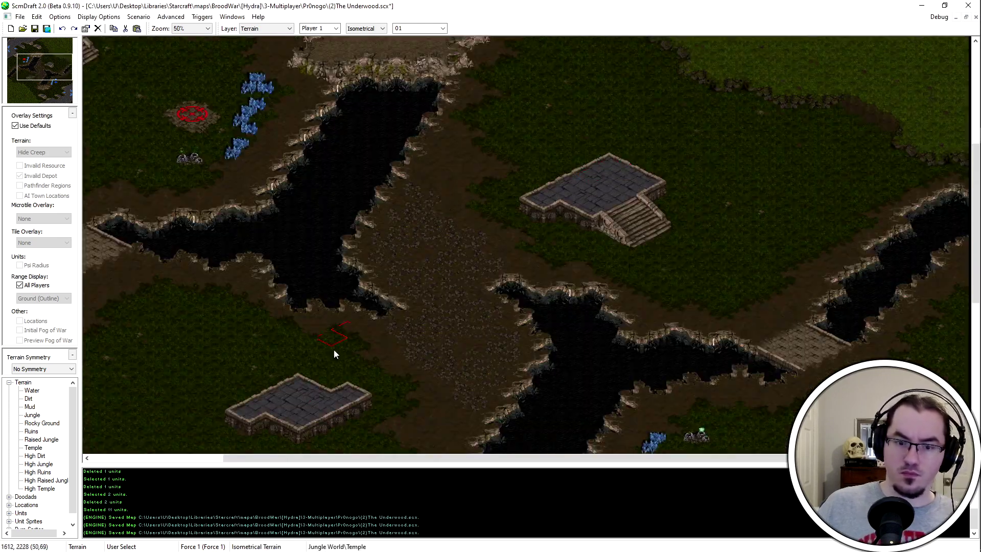
{"action": "left_click", "coordinate": [657, 180]}
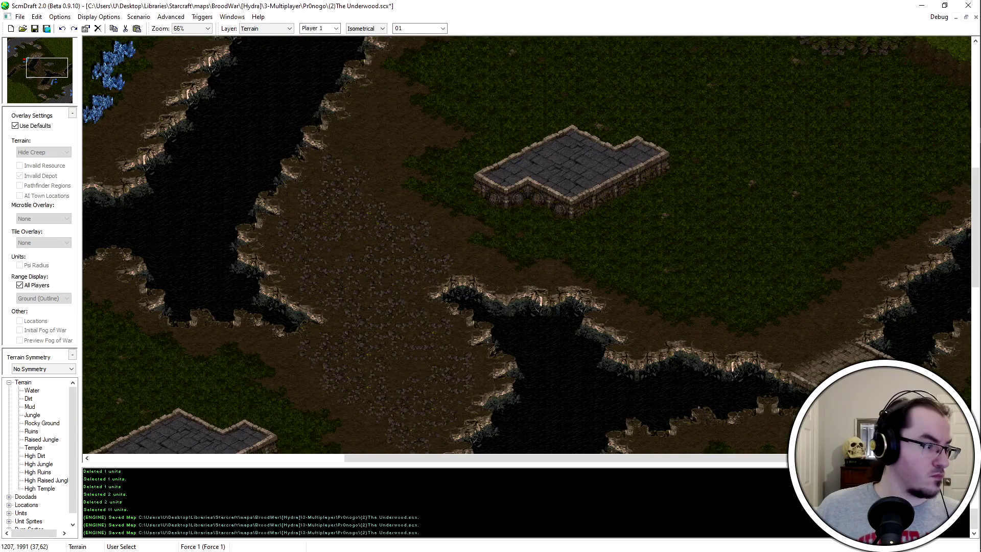
{"action": "left_click", "coordinate": [636, 192]}
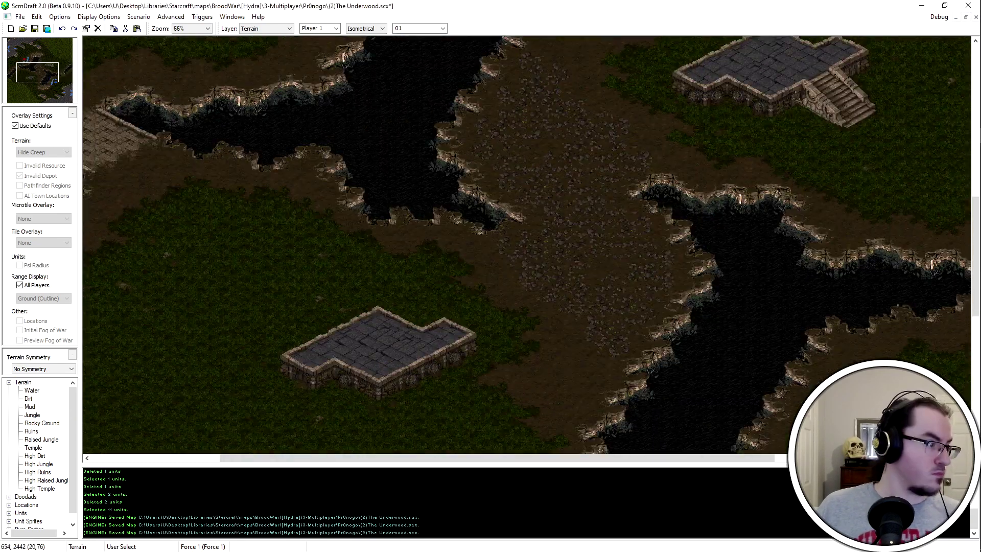
Place a temple staircase on the northwest side of the southwestern platform
{"action": "left_click", "coordinate": [322, 328]}
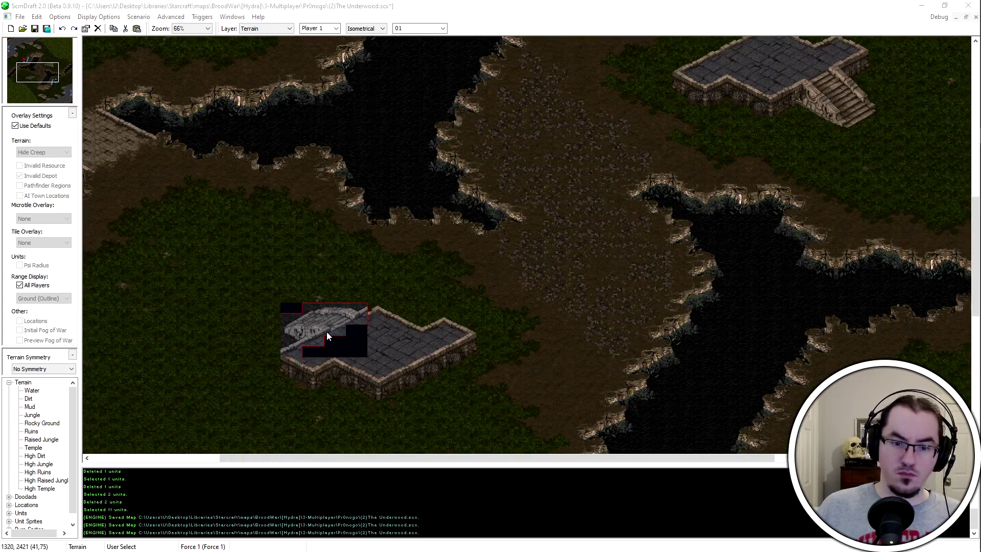
{"action": "scroll", "coordinate": [351, 314], "scroll_direction": "up", "scroll_amount": 1}
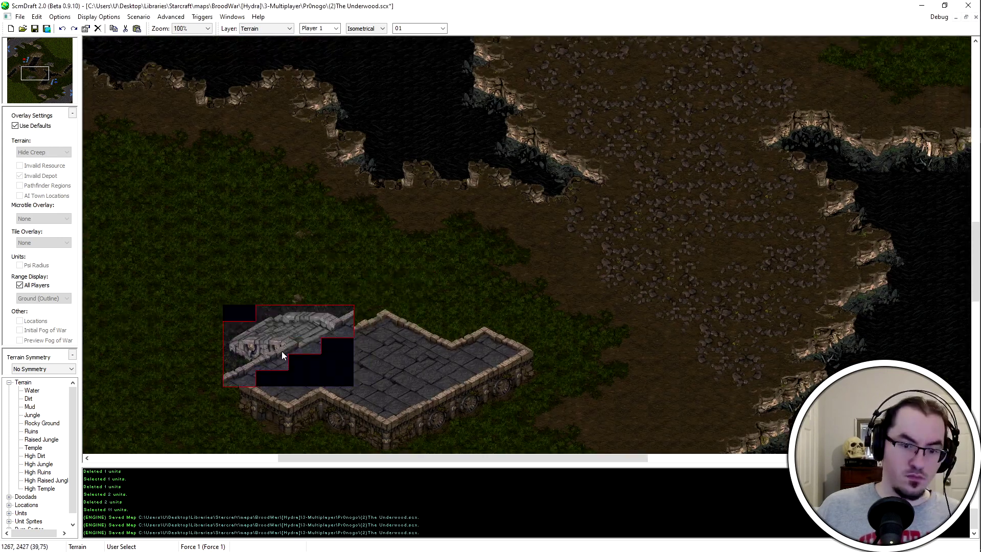
{"action": "left_click", "coordinate": [284, 349]}
{"action": "middle_click_drag", "start_coordinate": [284, 348], "coordinate": [346, 317]}
{"action": "left_click", "coordinate": [367, 29]}
{"action": "left_click", "coordinate": [364, 50]}
{"action": "scroll", "coordinate": [293, 387], "scroll_direction": "down", "scroll_amount": 1}
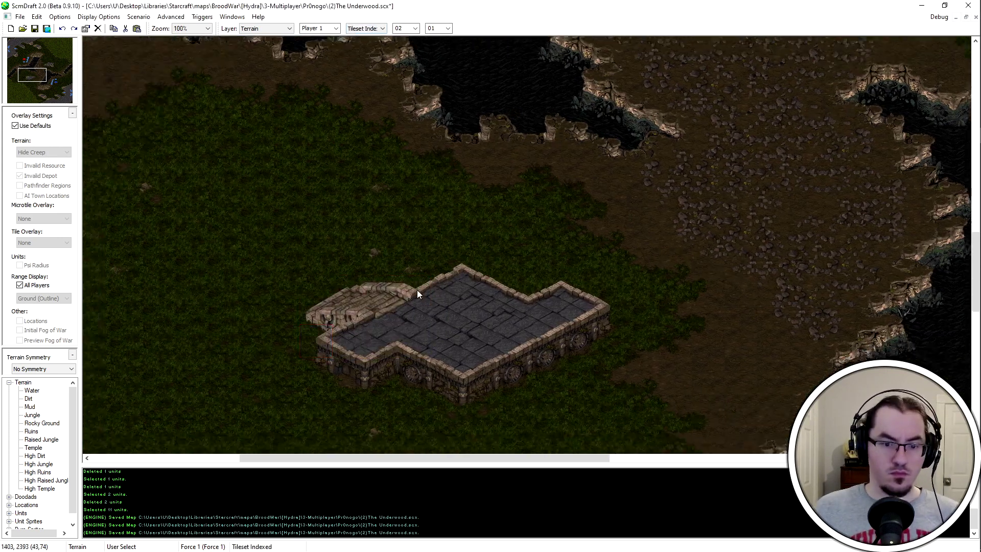
{"action": "middle_click_drag", "start_coordinate": [608, 193], "coordinate": [480, 291]}
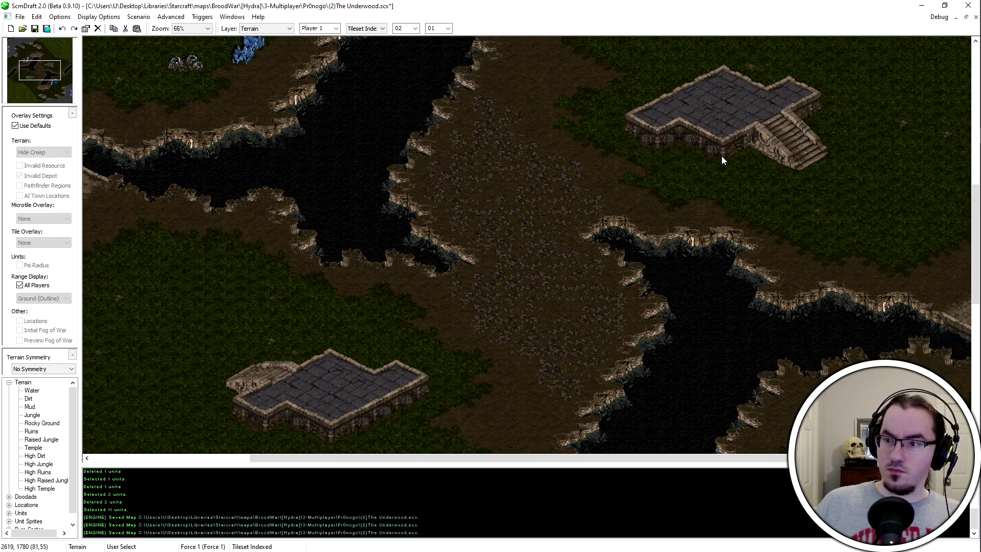
Set terrain symmetry to Mirror-XY, paint mirrored Dirt along the jungle's ragged northern edge above the southwestern platform, and save the map
{"action": "scroll", "coordinate": [723, 161], "scroll_direction": "down", "scroll_amount": 1}
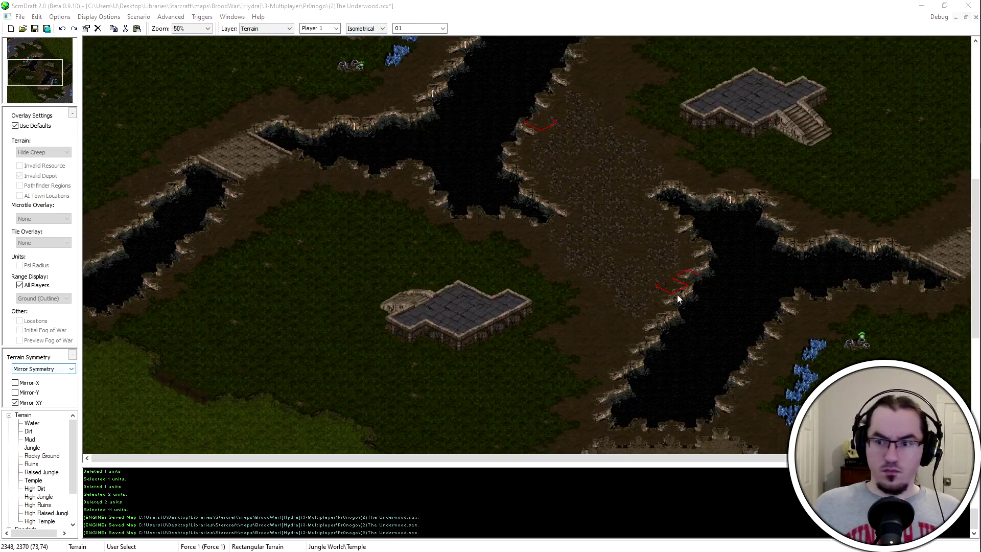
{"action": "scroll", "coordinate": [443, 173], "scroll_direction": "up", "scroll_amount": 2}
{"action": "mouse_move", "coordinate": [463, 239]}
{"action": "left_mouse_down"}
{"action": "mouse_move", "coordinate": [508, 262]}
{"action": "mouse_move", "coordinate": [480, 234]}
{"action": "mouse_move", "coordinate": [511, 279]}
{"action": "mouse_move", "coordinate": [557, 199]}
{"action": "mouse_move", "coordinate": [624, 292]}
{"action": "mouse_move", "coordinate": [585, 305]}
{"action": "left_mouse_up"}
{"action": "mouse_move", "coordinate": [518, 277]}
{"action": "middle_mouse_down"}
{"action": "mouse_move", "coordinate": [434, 244]}
{"action": "mouse_move", "coordinate": [311, 238]}
{"action": "middle_mouse_up"}
{"action": "middle_click_drag", "start_coordinate": [562, 216], "coordinate": [665, 157]}
{"action": "middle_click_drag", "start_coordinate": [383, 204], "coordinate": [448, 247]}
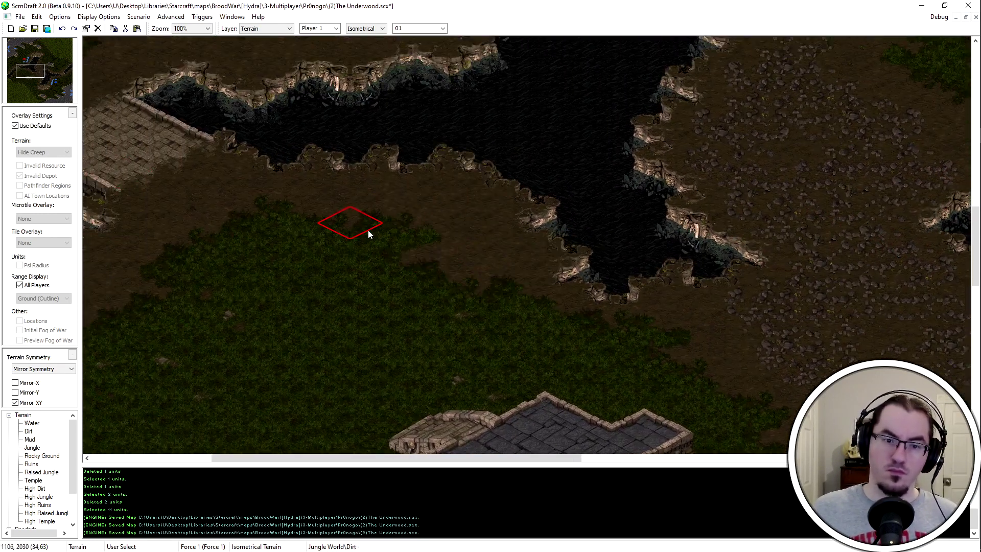
{"action": "middle_click_drag", "start_coordinate": [358, 225], "coordinate": [381, 162]}
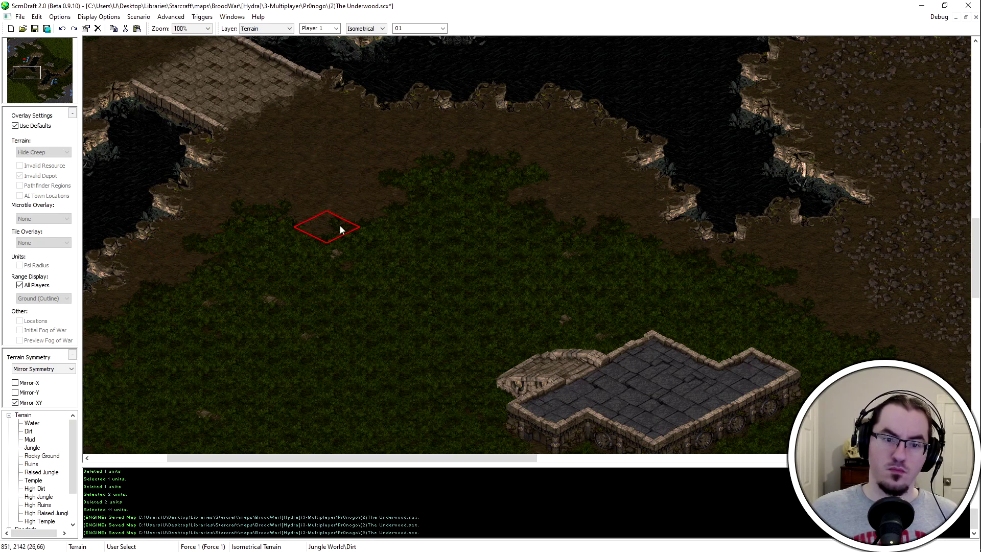
{"action": "scroll", "coordinate": [340, 227], "scroll_direction": "down", "scroll_amount": 3, "text": "ctrl"}
{"action": "scroll", "coordinate": [758, 183], "scroll_direction": "up", "scroll_amount": 1, "text": "ctrl"}
{"action": "scroll", "coordinate": [758, 182], "scroll_direction": "down", "scroll_amount": 1, "text": "ctrl"}
{"action": "scroll", "coordinate": [215, 212], "scroll_direction": "up", "scroll_amount": 2, "text": "ctrl"}
{"action": "scroll", "coordinate": [207, 220], "scroll_direction": "down", "scroll_amount": 1, "text": "ctrl"}
{"action": "scroll", "coordinate": [306, 204], "scroll_direction": "up", "scroll_amount": 1, "text": "ctrl"}
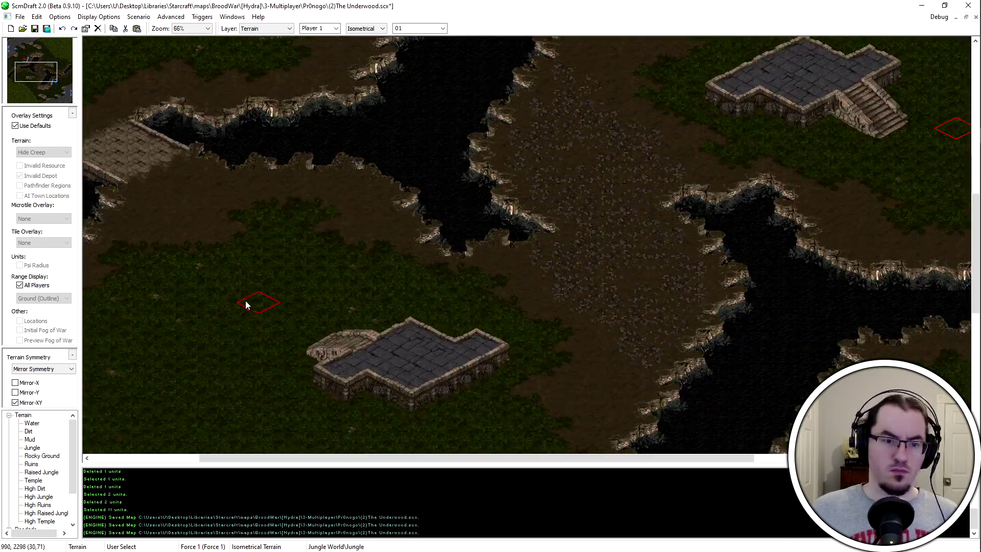
{"action": "key", "text": "ctrl+s"}
Examine the map's terrain layout at several zoom levels, from the central platforms to the northwest base and the northeastern raised jungle
{"action": "scroll", "coordinate": [473, 250], "scroll_direction": "down", "scroll_amount": 3, "text": "ctrl"}
{"action": "scroll", "coordinate": [304, 388], "scroll_direction": "up", "scroll_amount": 3, "text": "ctrl"}
{"action": "scroll", "coordinate": [586, 357], "scroll_direction": "down", "scroll_amount": 2, "text": "ctrl"}
{"action": "scroll", "coordinate": [963, 72], "scroll_direction": "up", "scroll_amount": 1, "text": "ctrl"}
{"action": "scroll", "coordinate": [858, 398], "scroll_direction": "up", "scroll_amount": 1, "text": "ctrl"}
{"action": "scroll", "coordinate": [848, 358], "scroll_direction": "down", "scroll_amount": 1, "text": "ctrl"}
{"action": "scroll", "coordinate": [732, 419], "scroll_direction": "up", "scroll_amount": 1, "text": "ctrl"}
{"action": "scroll", "coordinate": [644, 337], "scroll_direction": "down", "scroll_amount": 1, "text": "ctrl"}
{"action": "scroll", "coordinate": [639, 240], "scroll_direction": "up", "scroll_amount": 1, "text": "ctrl"}
{"action": "scroll", "coordinate": [623, 225], "scroll_direction": "down", "scroll_amount": 2, "text": "ctrl"}
{"action": "scroll", "coordinate": [869, 112], "scroll_direction": "up", "scroll_amount": 2, "text": "ctrl"}
{"action": "scroll", "coordinate": [909, 56], "scroll_direction": "down", "scroll_amount": 3, "text": "ctrl"}
{"action": "scroll", "coordinate": [838, 86], "scroll_direction": "up", "scroll_amount": 3, "text": "ctrl"}
{"action": "scroll", "coordinate": [828, 92], "scroll_direction": "down", "scroll_amount": 1, "text": "ctrl"}
{"action": "scroll", "coordinate": [649, 159], "scroll_direction": "up", "scroll_amount": 1, "text": "ctrl"}
{"action": "scroll", "coordinate": [255, 133], "scroll_direction": "down", "scroll_amount": 1, "text": "ctrl"}
{"action": "scroll", "coordinate": [113, 66], "scroll_direction": "up", "scroll_amount": 1, "text": "ctrl"}
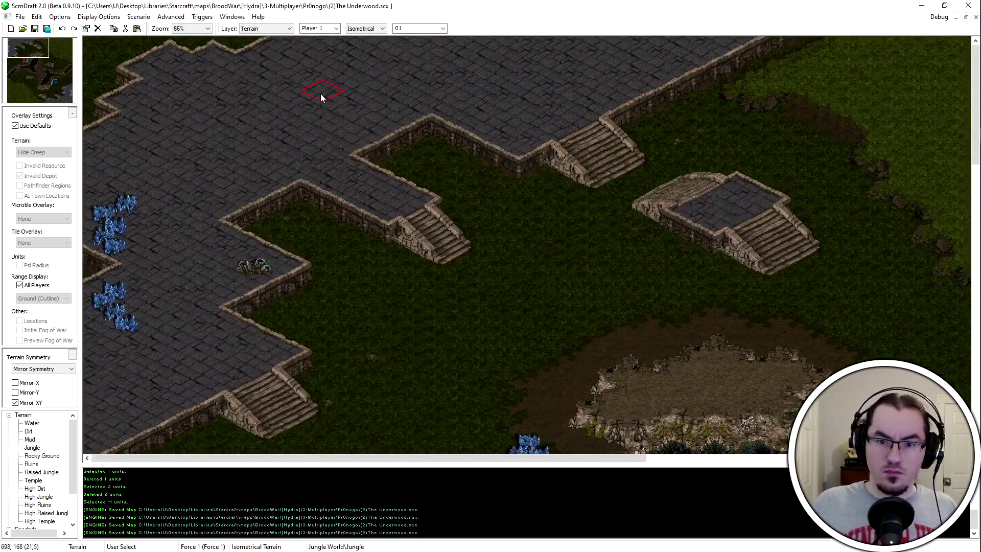
{"action": "scroll", "coordinate": [327, 100], "scroll_direction": "down", "scroll_amount": 1, "text": "ctrl"}
{"action": "scroll", "coordinate": [455, 220], "scroll_direction": "down", "scroll_amount": 1, "text": "ctrl"}
{"action": "scroll", "coordinate": [230, 246], "scroll_direction": "up", "scroll_amount": 1, "text": "ctrl"}
{"action": "scroll", "coordinate": [133, 133], "scroll_direction": "down", "scroll_amount": 1, "text": "ctrl"}
{"action": "scroll", "coordinate": [639, 94], "scroll_direction": "up", "scroll_amount": 1, "text": "ctrl"}
{"action": "scroll", "coordinate": [736, 207], "scroll_direction": "up", "scroll_amount": 1, "text": "ctrl"}
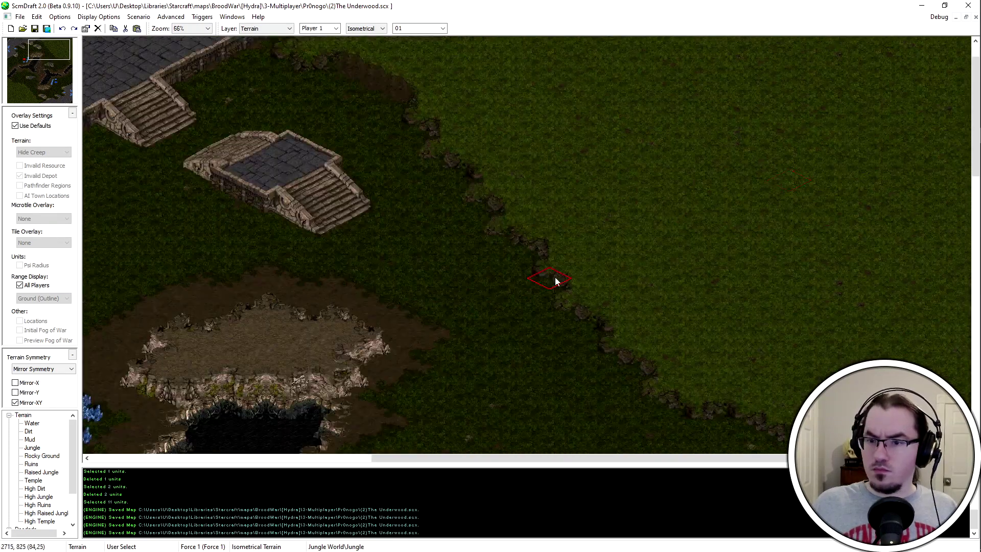
Paint mirrored Jungle over the outer part of the northeastern raised jungle, leaving a diagonal raised strip
{"action": "scroll", "coordinate": [776, 220], "scroll_direction": "down", "scroll_amount": 1, "text": "ctrl"}
{"action": "scroll", "coordinate": [807, 243], "scroll_direction": "up", "scroll_amount": 1, "text": "ctrl"}
{"action": "scroll", "coordinate": [689, 314], "scroll_direction": "down", "scroll_amount": 1}
{"action": "scroll", "coordinate": [773, 270], "scroll_direction": "down", "scroll_amount": 1, "text": "ctrl"}
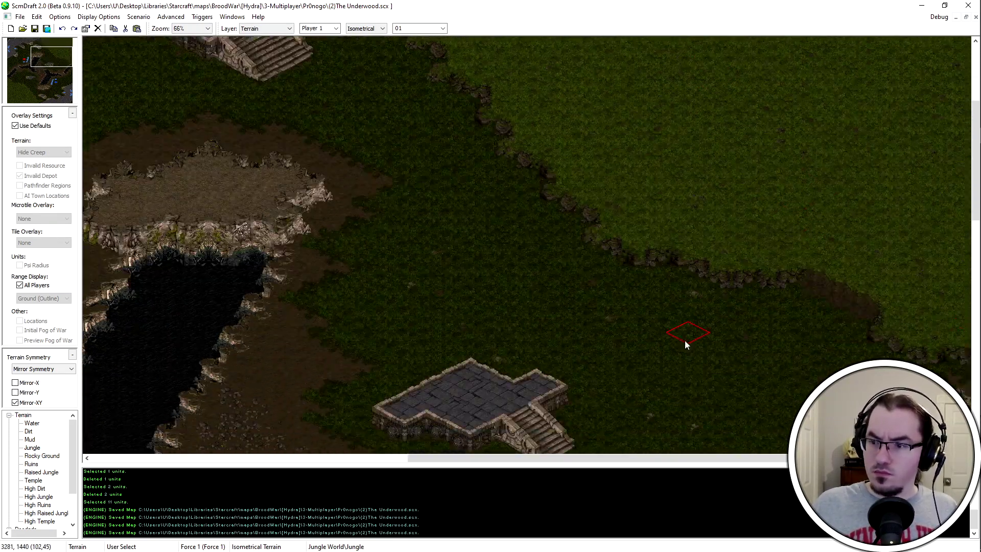
{"action": "scroll", "coordinate": [821, 165], "scroll_direction": "up", "scroll_amount": 1, "text": "ctrl"}
{"action": "mouse_move", "coordinate": [697, 265]}
{"action": "left_mouse_down"}
{"action": "mouse_move", "coordinate": [771, 324]}
{"action": "mouse_move", "coordinate": [815, 278]}
{"action": "mouse_move", "coordinate": [969, 277]}
{"action": "left_mouse_up"}
{"action": "scroll", "coordinate": [793, 301], "scroll_direction": "down", "scroll_amount": 3}
{"action": "scroll", "coordinate": [838, 245], "scroll_direction": "up", "scroll_amount": 1}
{"action": "mouse_move", "coordinate": [696, 208]}
{"action": "left_mouse_down"}
{"action": "mouse_move", "coordinate": [605, 91]}
{"action": "mouse_move", "coordinate": [629, 76]}
{"action": "mouse_move", "coordinate": [566, 40]}
{"action": "left_mouse_up"}
{"action": "scroll", "coordinate": [630, 77], "scroll_direction": "up", "scroll_amount": 1}
{"action": "mouse_move", "coordinate": [587, 144]}
{"action": "left_mouse_down"}
{"action": "mouse_move", "coordinate": [528, 92]}
{"action": "mouse_move", "coordinate": [536, 42]}
{"action": "left_mouse_up"}
{"action": "mouse_move", "coordinate": [498, 68]}
{"action": "left_mouse_down"}
{"action": "mouse_move", "coordinate": [515, 138]}
{"action": "mouse_move", "coordinate": [526, 103]}
{"action": "mouse_move", "coordinate": [521, 48]}
{"action": "mouse_move", "coordinate": [566, 49]}
{"action": "mouse_move", "coordinate": [748, 200]}
{"action": "mouse_move", "coordinate": [946, 313]}
{"action": "mouse_move", "coordinate": [838, 153]}
{"action": "mouse_move", "coordinate": [850, 43]}
{"action": "mouse_move", "coordinate": [803, 233]}
{"action": "left_mouse_up"}
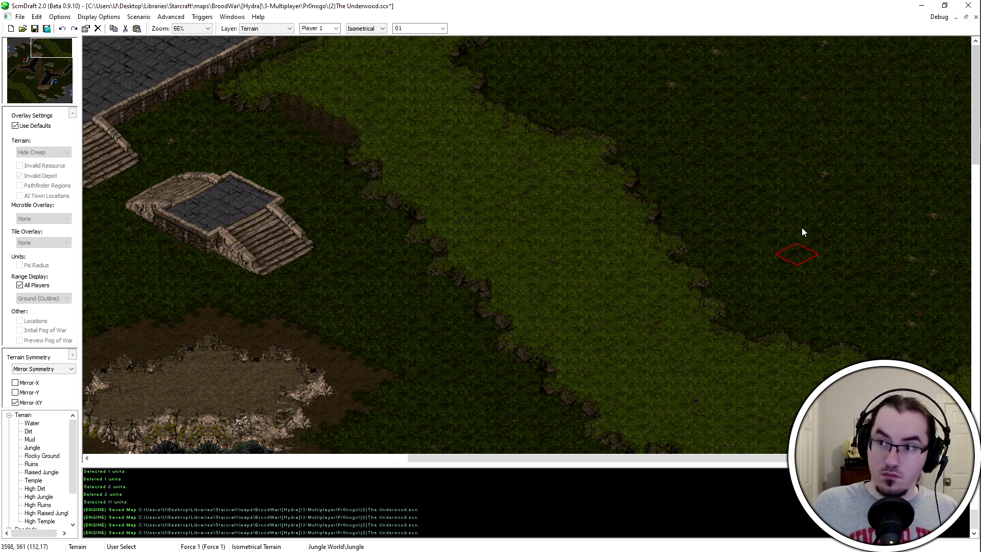
Reshape the raised strip's northeastern cliff edge with mirrored Raised Jungle, and save the map
{"action": "scroll", "coordinate": [535, 162], "scroll_direction": "down", "scroll_amount": 1}
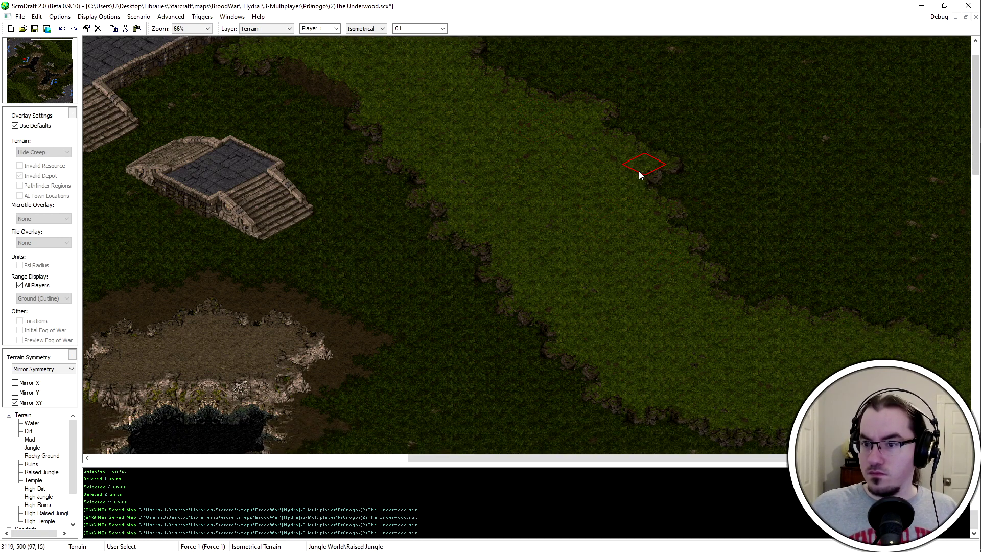
{"action": "mouse_move", "coordinate": [692, 232]}
{"action": "left_mouse_down"}
{"action": "mouse_move", "coordinate": [744, 300]}
{"action": "mouse_move", "coordinate": [906, 327]}
{"action": "left_mouse_up"}
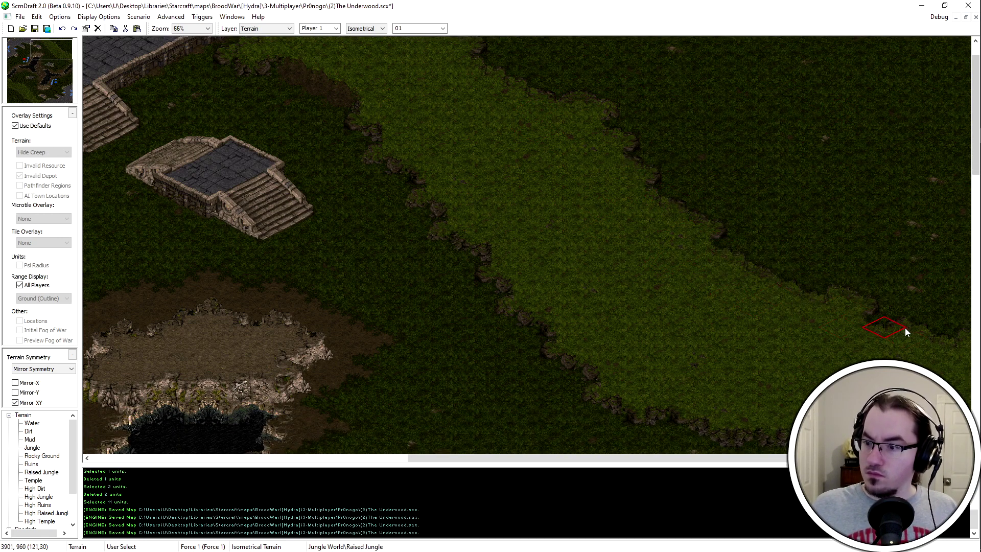
{"action": "scroll", "coordinate": [823, 332], "scroll_direction": "up", "scroll_amount": 2}
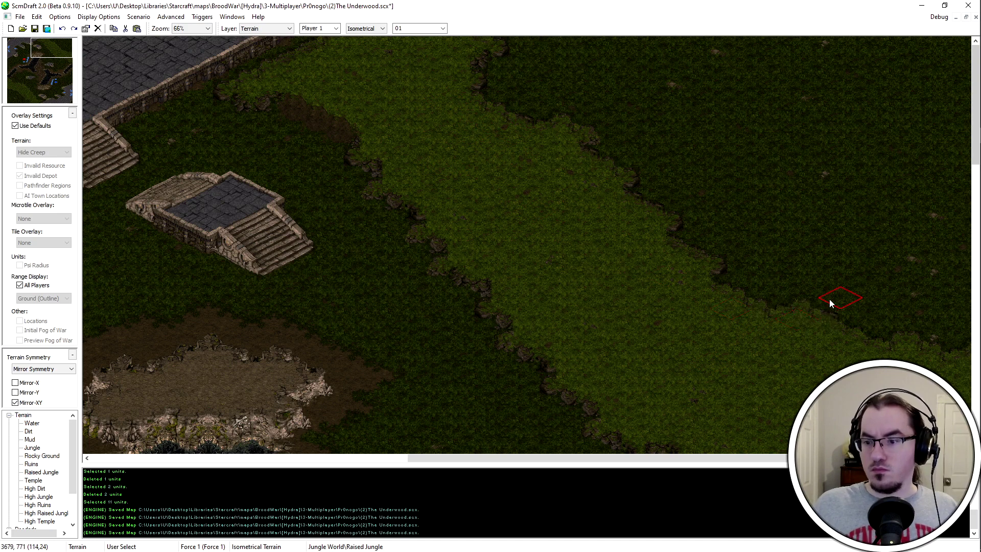
{"action": "scroll", "coordinate": [793, 271], "scroll_direction": "down", "scroll_amount": 3}
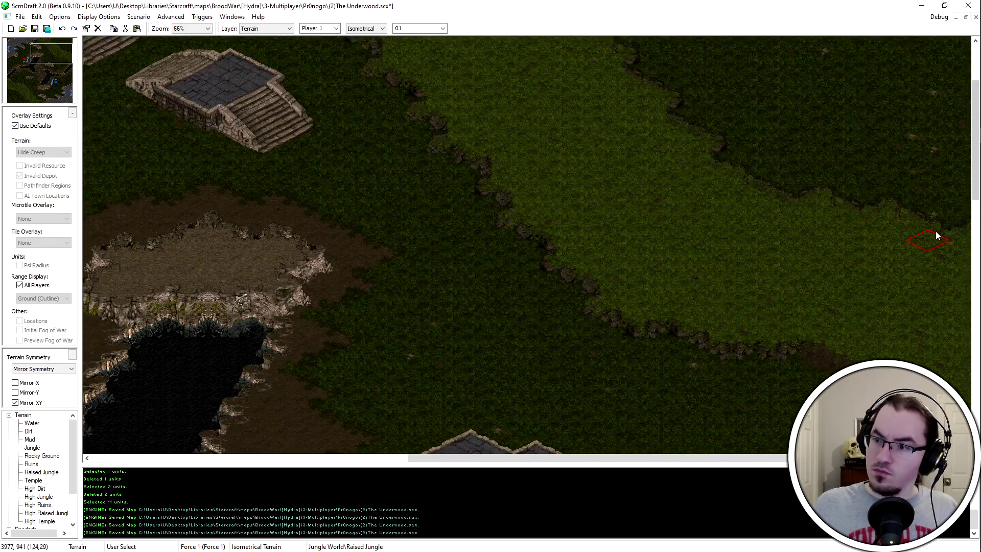
{"action": "scroll", "coordinate": [894, 142], "scroll_direction": "down", "scroll_amount": 1}
{"action": "key", "text": "ctrl+s"}
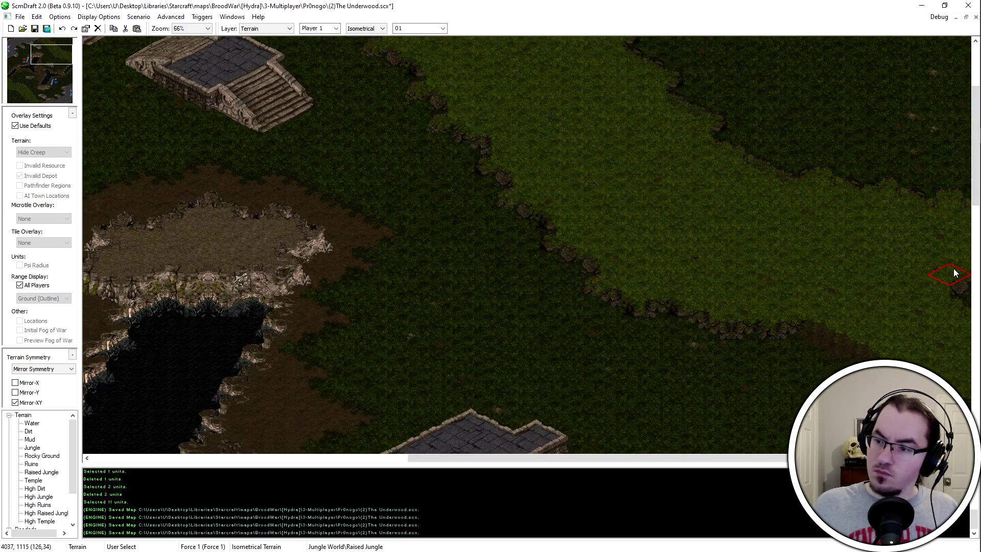
Review the northeastern raised strip and the southern part of the map, and save the map again
{"action": "scroll", "coordinate": [896, 136], "scroll_direction": "up", "scroll_amount": 5}
{"action": "scroll", "coordinate": [597, 85], "scroll_direction": "up", "scroll_amount": 1, "text": "ctrl"}
{"action": "scroll", "coordinate": [513, 127], "scroll_direction": "down", "scroll_amount": 1, "text": "ctrl"}
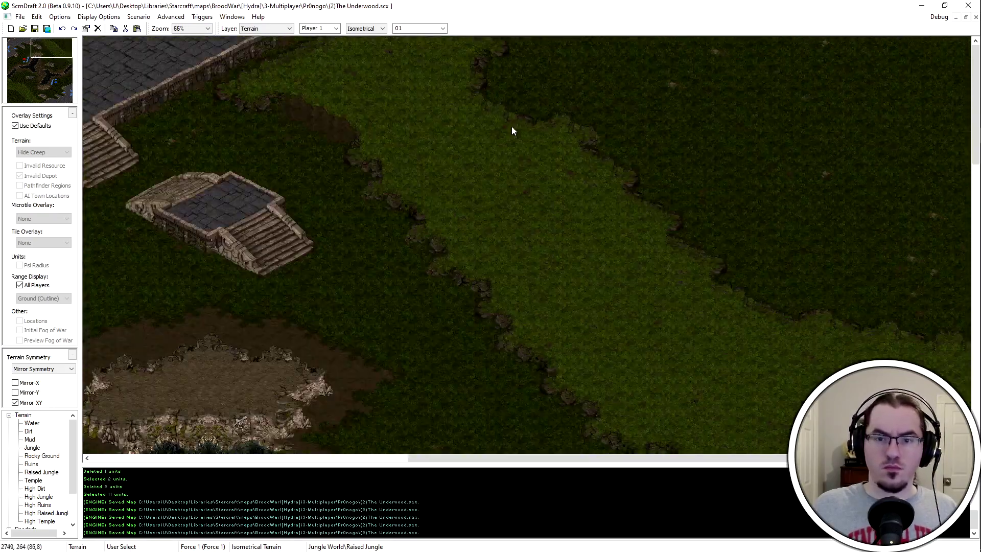
{"action": "scroll", "coordinate": [514, 126], "scroll_direction": "down", "scroll_amount": 2, "text": "ctrl"}
{"action": "left_click", "coordinate": [51, 91]}
{"action": "scroll", "coordinate": [145, 408], "scroll_direction": "up", "scroll_amount": 1, "text": "ctrl"}
{"action": "middle_click_drag", "start_coordinate": [148, 408], "coordinate": [233, 351]}
{"action": "key", "text": "ctrl+s"}
{"action": "scroll", "coordinate": [233, 351], "scroll_direction": "down", "scroll_amount": 2, "text": "ctrl"}
{"action": "middle_click_drag", "start_coordinate": [205, 276], "coordinate": [680, 323]}
{"action": "scroll", "coordinate": [679, 323], "scroll_direction": "up", "scroll_amount": 3, "text": "ctrl"}
{"action": "middle_click_drag", "start_coordinate": [721, 354], "coordinate": [909, 407]}
Paint a mirrored Temple platform on the east map edge southeast of the east bridge, undoing a stray tile, and check its western counterpart
{"action": "left_click", "coordinate": [33, 480]}
{"action": "left_click", "coordinate": [35, 79]}
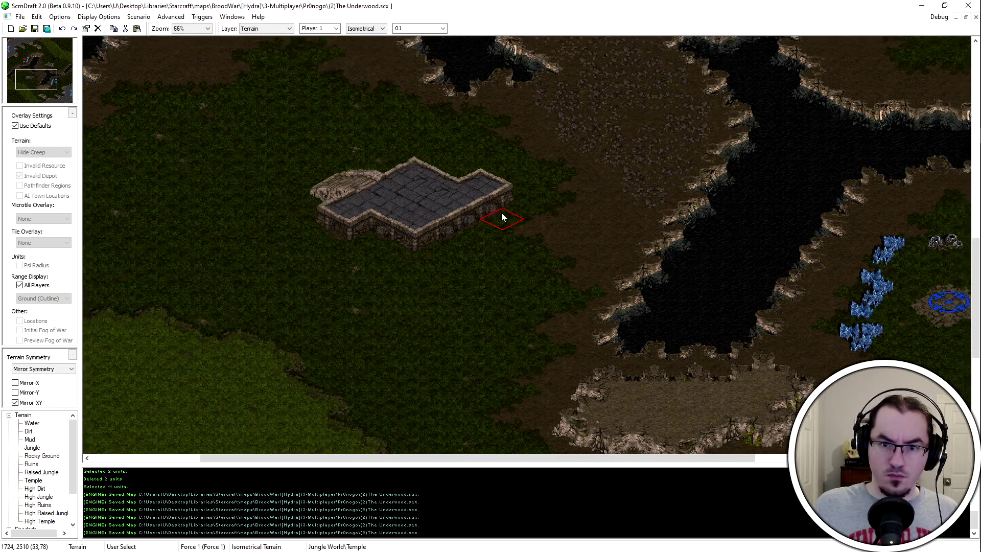
{"action": "left_click", "coordinate": [57, 79]}
{"action": "left_click", "coordinate": [955, 201]}
{"action": "key", "text": "ctrl+z"}
{"action": "scroll", "coordinate": [934, 175], "scroll_direction": "up", "scroll_amount": 1}
{"action": "scroll", "coordinate": [935, 175], "scroll_direction": "up", "scroll_amount": 1}
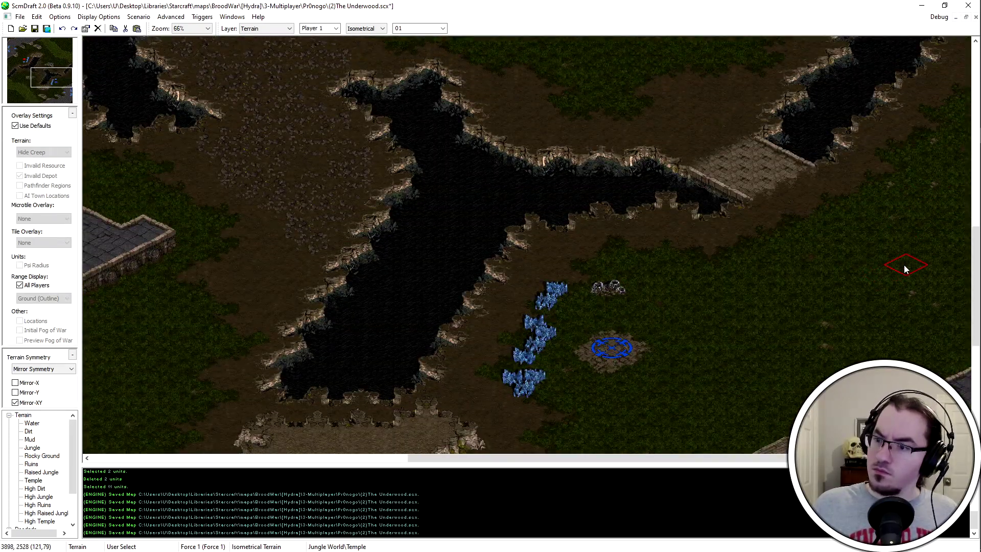
{"action": "scroll", "coordinate": [905, 269], "scroll_direction": "up", "scroll_amount": 2}
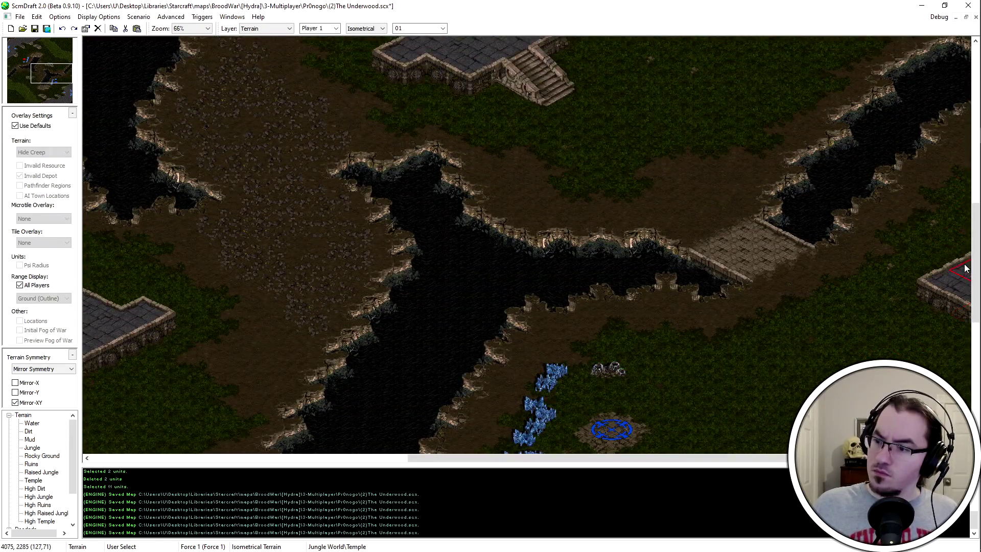
{"action": "scroll", "coordinate": [261, 54], "scroll_direction": "down", "scroll_amount": 3, "text": "ctrl"}
{"action": "left_click", "coordinate": [28, 66]}
{"action": "scroll", "coordinate": [175, 216], "scroll_direction": "up", "scroll_amount": 3, "text": "ctrl"}
{"action": "scroll", "coordinate": [627, 323], "scroll_direction": "down", "scroll_amount": 2, "text": "ctrl"}
{"action": "scroll", "coordinate": [627, 323], "scroll_direction": "down", "scroll_amount": 2}
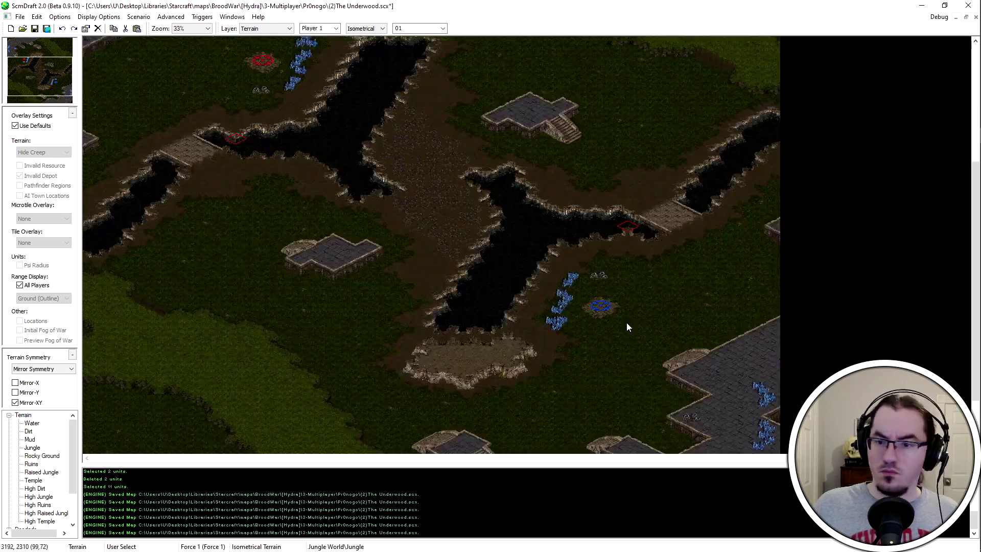
{"action": "scroll", "coordinate": [627, 323], "scroll_direction": "up", "scroll_amount": 1, "text": "ctrl"}
Widen the river northeast of the east bridge with mirrored Water, save the map, and paint a small Dirt island in it
{"action": "scroll", "coordinate": [937, 339], "scroll_direction": "up", "scroll_amount": 3}
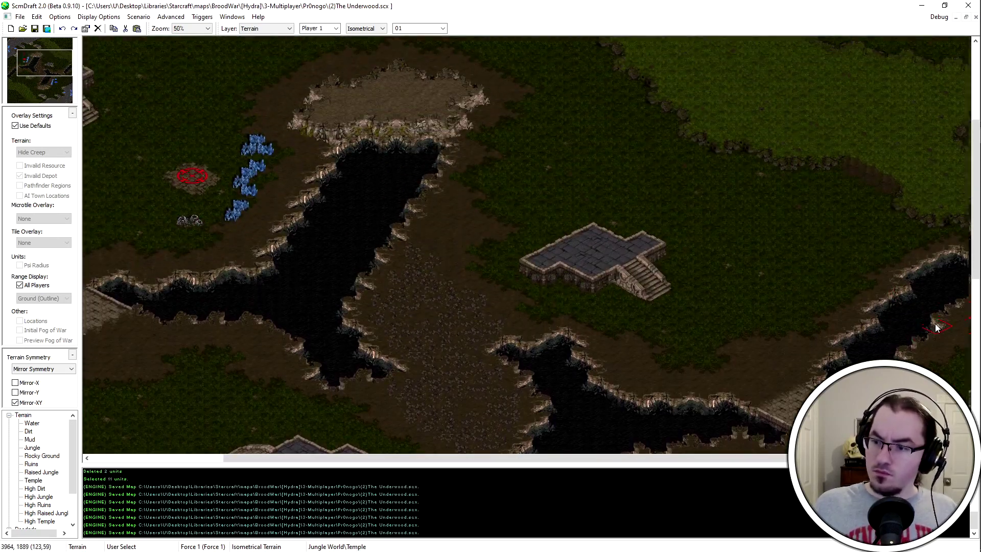
{"action": "scroll", "coordinate": [938, 327], "scroll_direction": "down", "scroll_amount": 3}
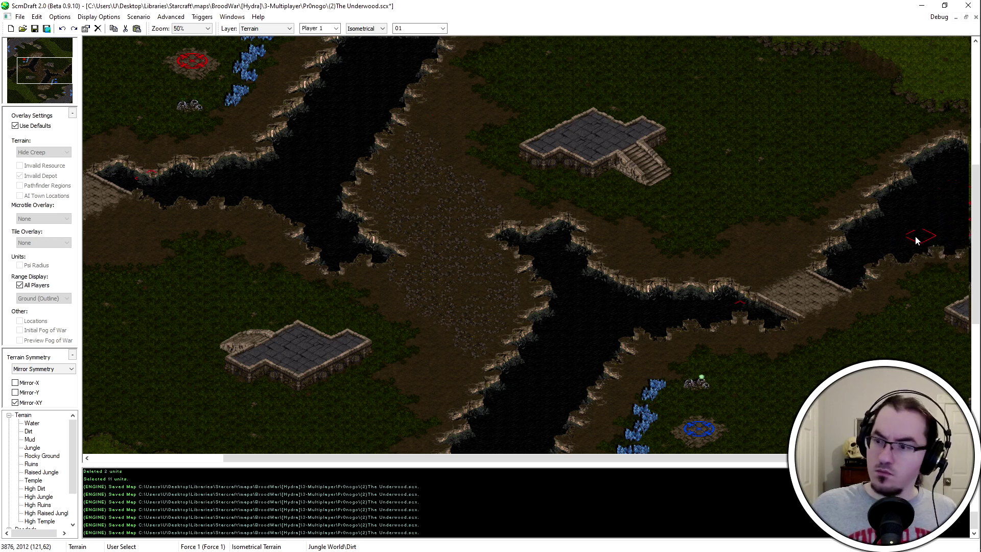
{"action": "key", "text": "ctrl+s"}
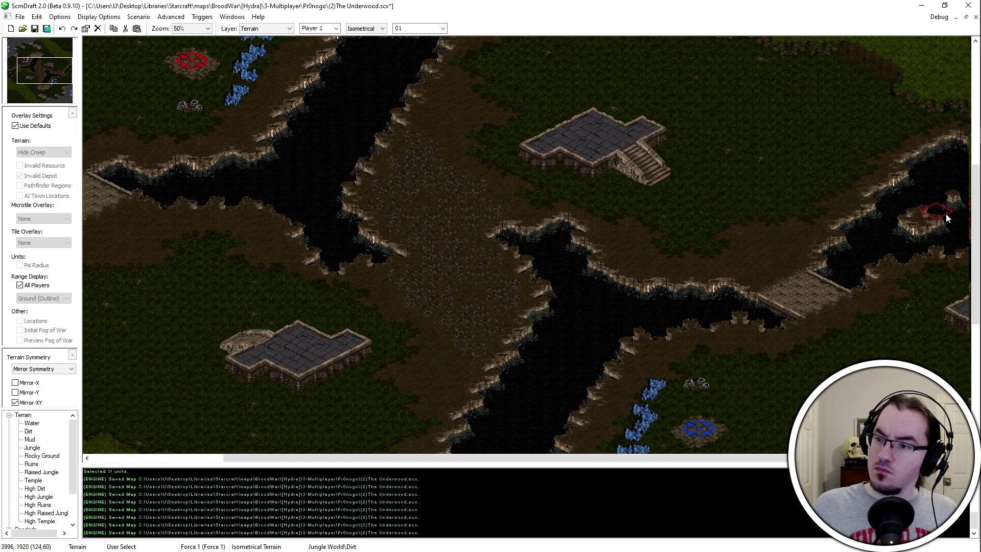
{"action": "scroll", "coordinate": [946, 215], "scroll_direction": "down", "scroll_amount": 1}
{"action": "scroll", "coordinate": [103, 258], "scroll_direction": "up", "scroll_amount": 1}
Paint small mirrored Dirt islands in the forks of the two central rivers, trim them with Water, and save the map
{"action": "left_click", "coordinate": [444, 164]}
{"action": "key", "text": "1"}
{"action": "left_click", "coordinate": [445, 164]}
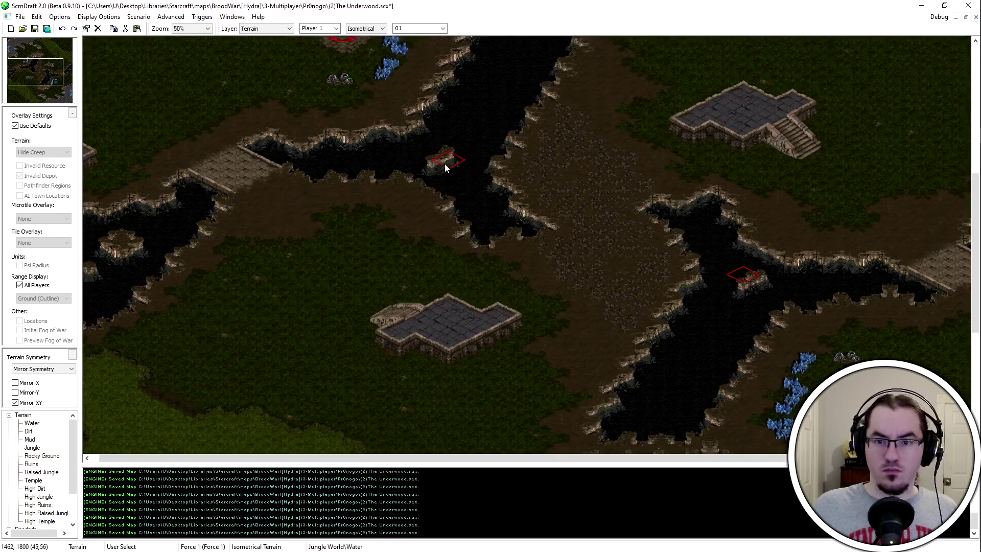
{"action": "scroll", "coordinate": [754, 306], "scroll_direction": "down", "scroll_amount": 2}
{"action": "key", "text": "ctrl+s"}
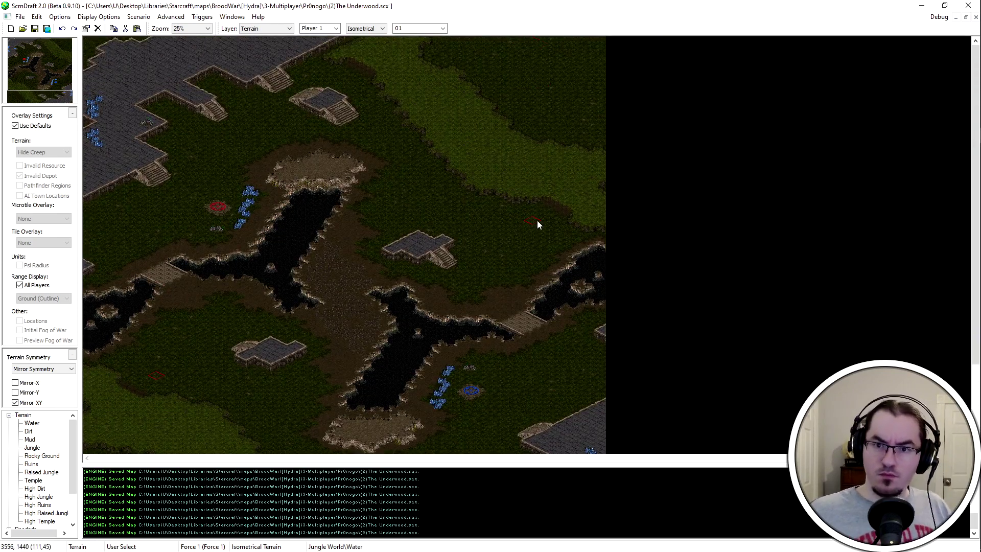
{"action": "scroll", "coordinate": [357, 442], "scroll_direction": "down", "scroll_amount": 2}
{"action": "scroll", "coordinate": [394, 324], "scroll_direction": "up", "scroll_amount": 3}
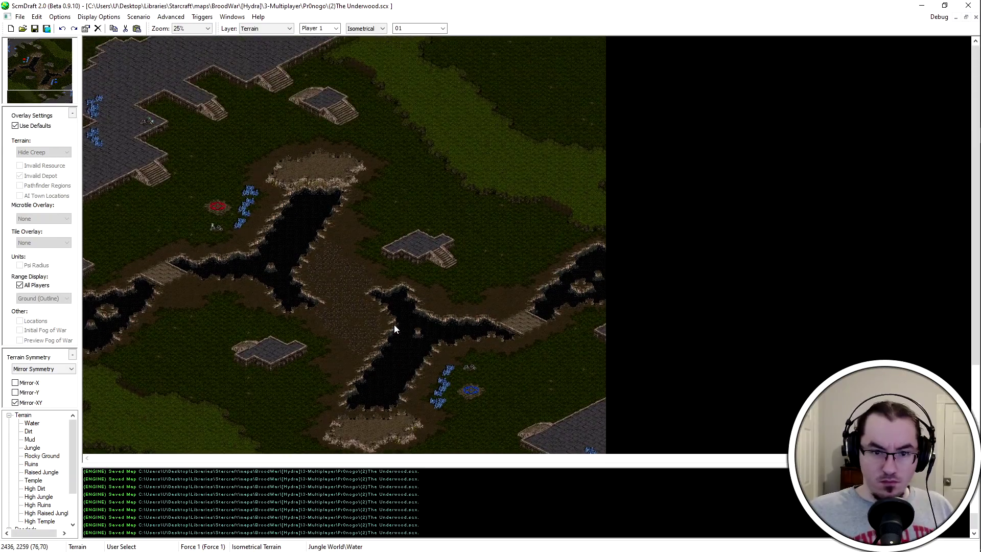
{"action": "scroll", "coordinate": [208, 348], "scroll_direction": "up", "scroll_amount": 4, "text": "ctrl"}
{"action": "scroll", "coordinate": [648, 196], "scroll_direction": "down", "scroll_amount": 4, "text": "ctrl"}
{"action": "key", "text": "ctrl+s"}
Try the W southramp brush from HYDRA-jungle.scmdbrh on the northeastern raised strip's upper cliff, and undo it
{"action": "scroll", "coordinate": [359, 73], "scroll_direction": "up", "scroll_amount": 4, "text": "ctrl"}
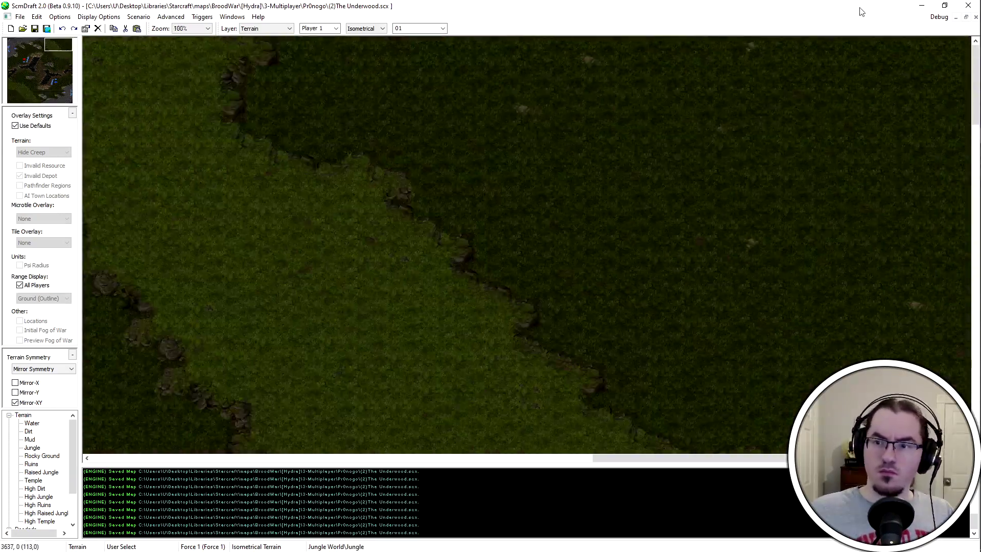
{"action": "scroll", "coordinate": [526, 215], "scroll_direction": "down", "scroll_amount": 1, "text": "ctrl"}
{"action": "key", "text": "b"}
{"action": "scroll", "coordinate": [189, 202], "scroll_direction": "up", "scroll_amount": 8}
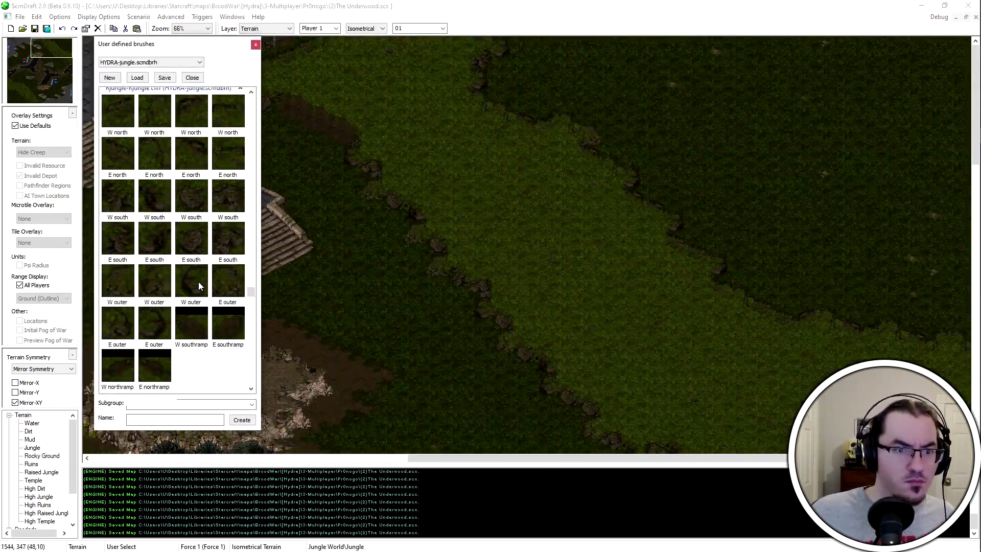
{"action": "scroll", "coordinate": [446, 257], "scroll_direction": "up", "scroll_amount": 2, "text": "ctrl"}
{"action": "left_click", "coordinate": [120, 323]}
{"action": "scroll", "coordinate": [169, 262], "scroll_direction": "down", "scroll_amount": 4}
{"action": "left_click", "coordinate": [198, 198]}
{"action": "left_click", "coordinate": [481, 206]}
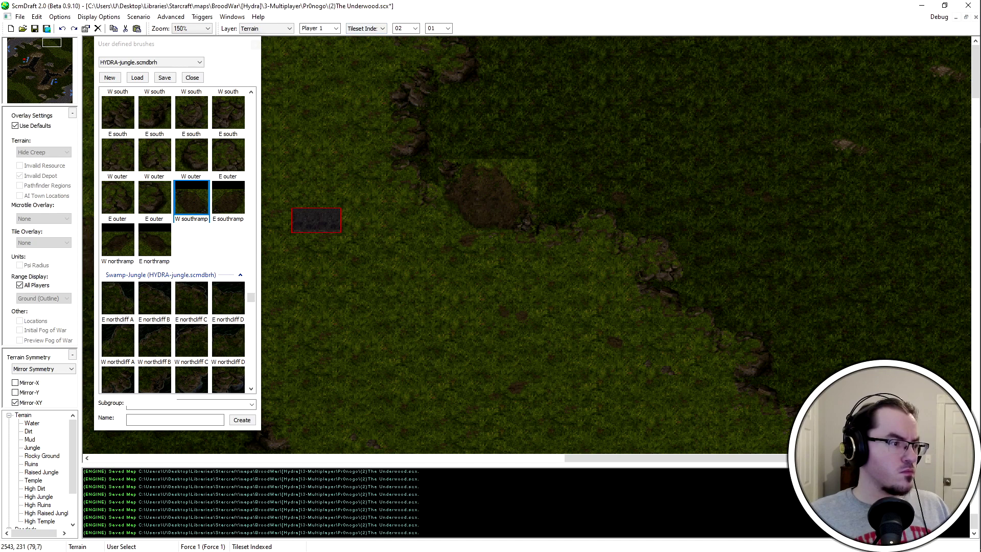
{"action": "key", "text": "ctrl+z"}
Browse the HYDRA-jungle brushes, turn off the default overlay settings, and set the tile overlay to Height
{"action": "middle_click_drag", "start_coordinate": [569, 306], "coordinate": [640, 305]}
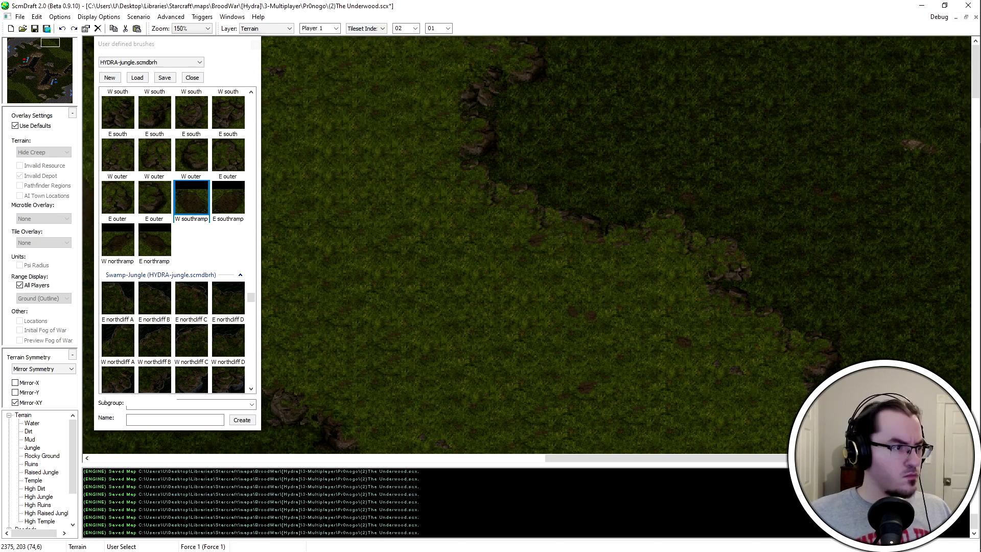
{"action": "scroll", "coordinate": [184, 307], "scroll_direction": "down", "scroll_amount": 5}
{"action": "scroll", "coordinate": [179, 344], "scroll_direction": "up", "scroll_amount": 12}
{"action": "scroll", "coordinate": [179, 344], "scroll_direction": "up", "scroll_amount": 10}
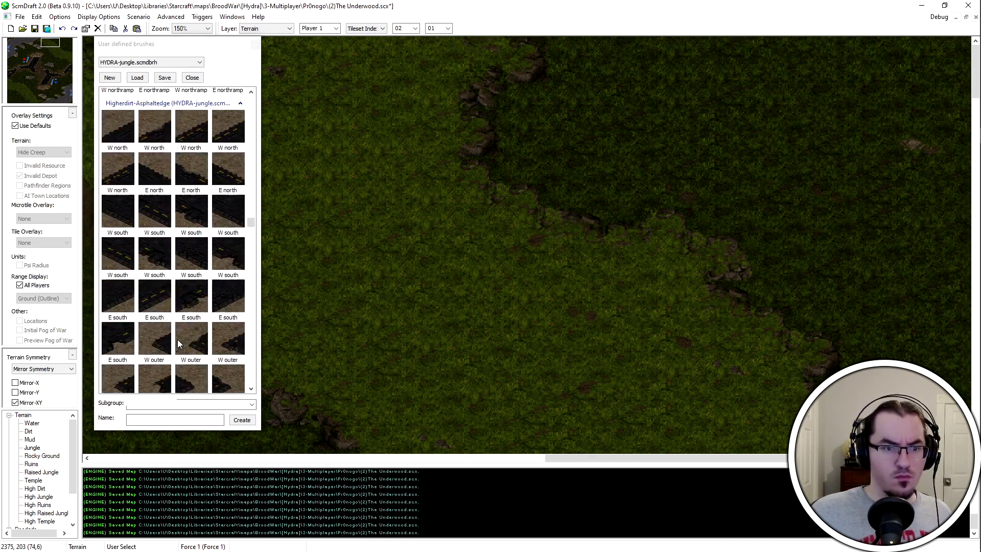
{"action": "scroll", "coordinate": [178, 343], "scroll_direction": "up", "scroll_amount": 6}
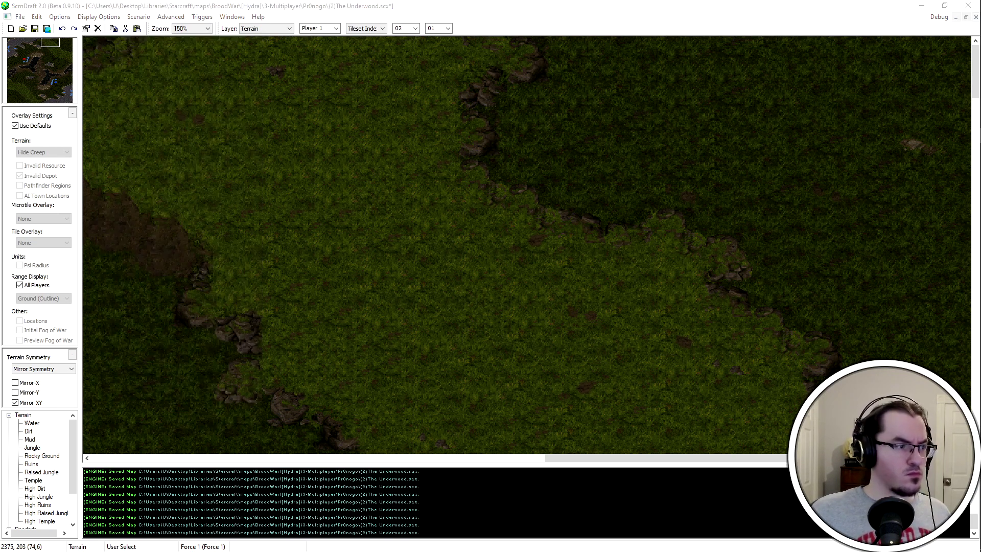
{"action": "left_click", "coordinate": [27, 126]}
{"action": "scroll", "coordinate": [40, 245], "scroll_direction": "down", "scroll_amount": 2}
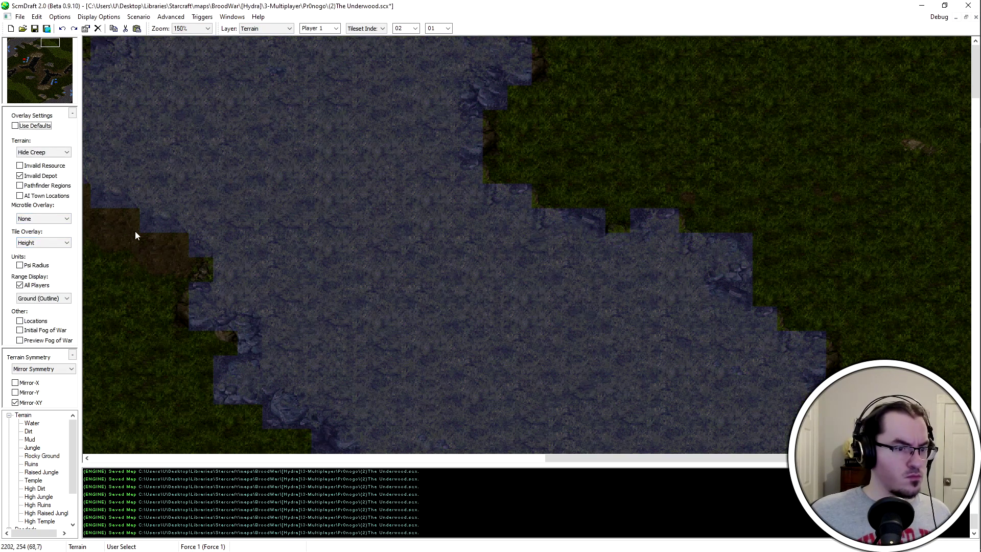
Set the tile overlay back to None and place the rocky ramp brush on the northeastern raised strip's upper cliff
{"action": "scroll", "coordinate": [46, 243], "scroll_direction": "up", "scroll_amount": 2}
{"action": "scroll", "coordinate": [49, 250], "scroll_direction": "down", "scroll_amount": 2}
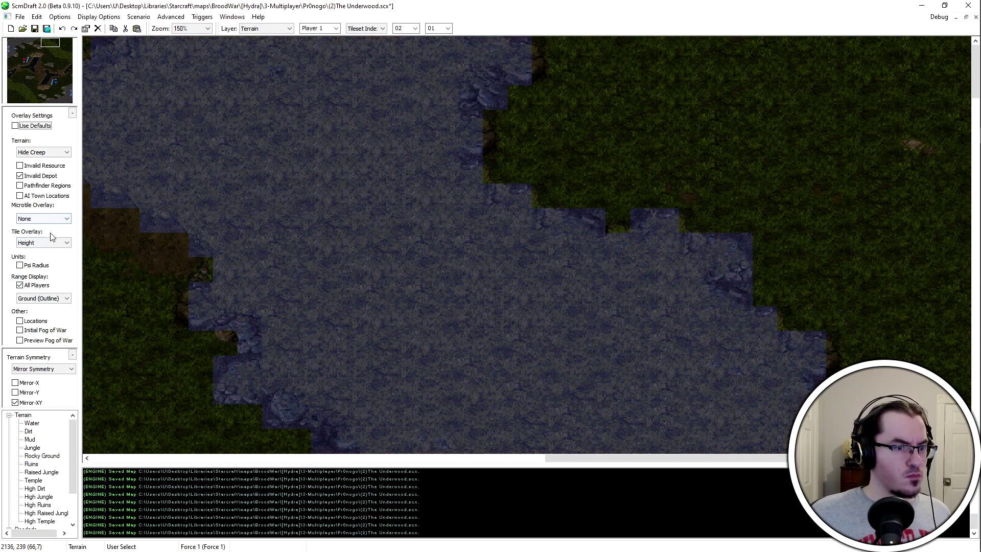
{"action": "scroll", "coordinate": [51, 236], "scroll_direction": "up", "scroll_amount": 2}
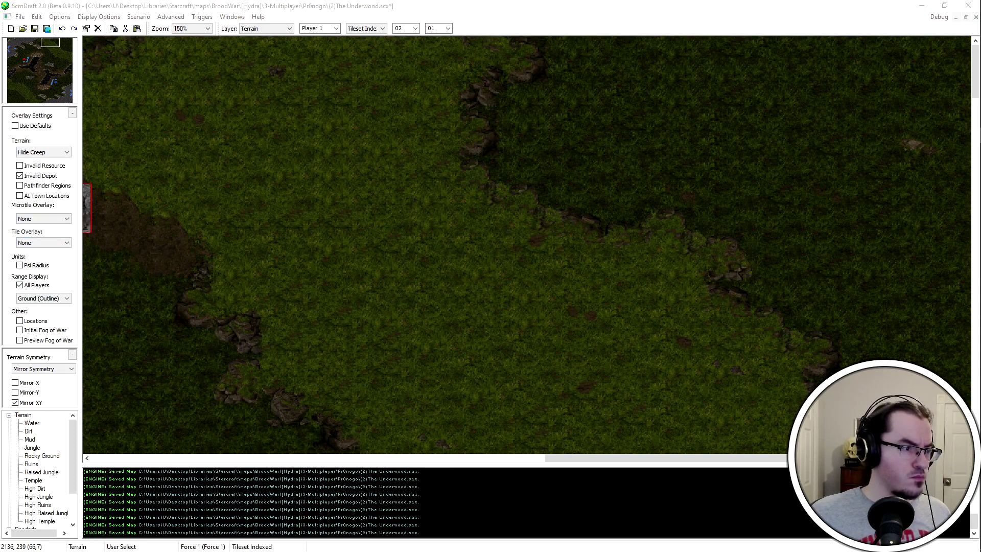
{"action": "left_click", "coordinate": [503, 138]}
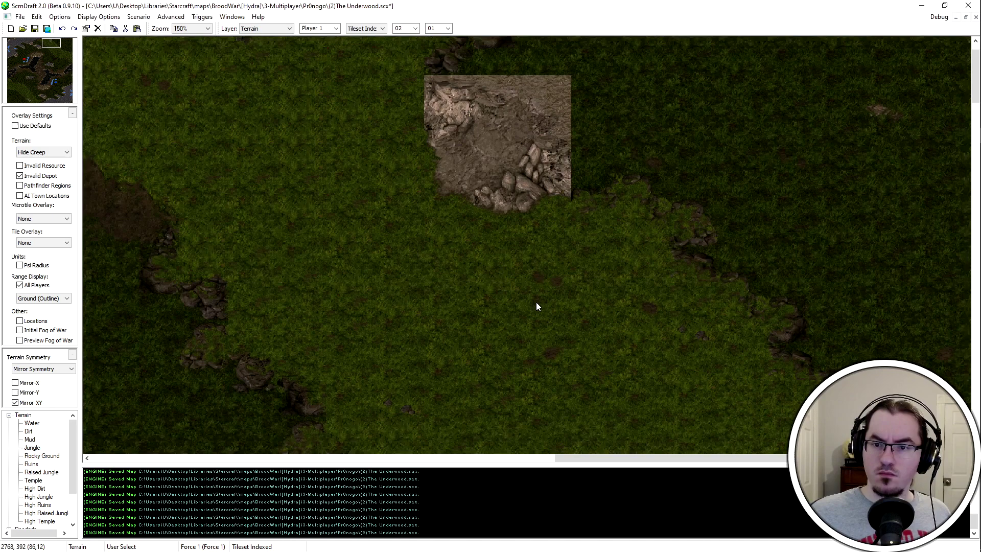
Place a second rocky ramp farther southeast on the same cliff and widen it with an overlapping ramp brush
{"action": "middle_click_drag", "start_coordinate": [328, 203], "coordinate": [484, 254]}
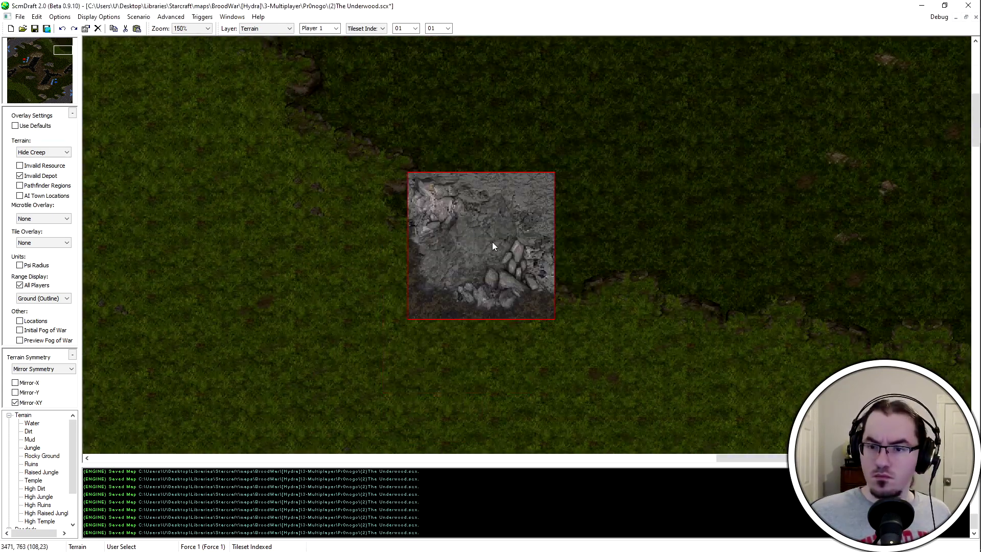
{"action": "left_click", "coordinate": [488, 248]}
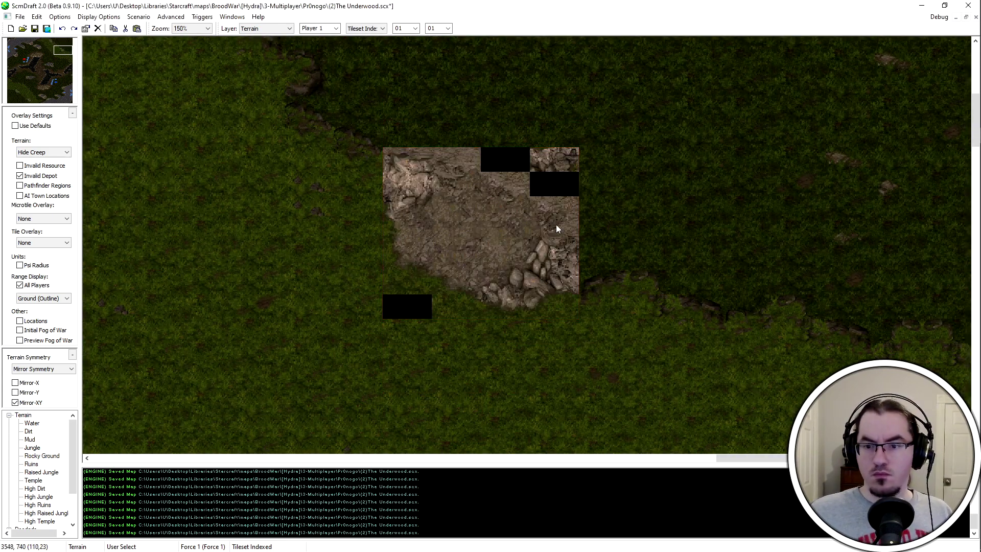
{"action": "left_click", "coordinate": [477, 265]}
{"action": "middle_click_drag", "start_coordinate": [578, 294], "coordinate": [635, 398]}
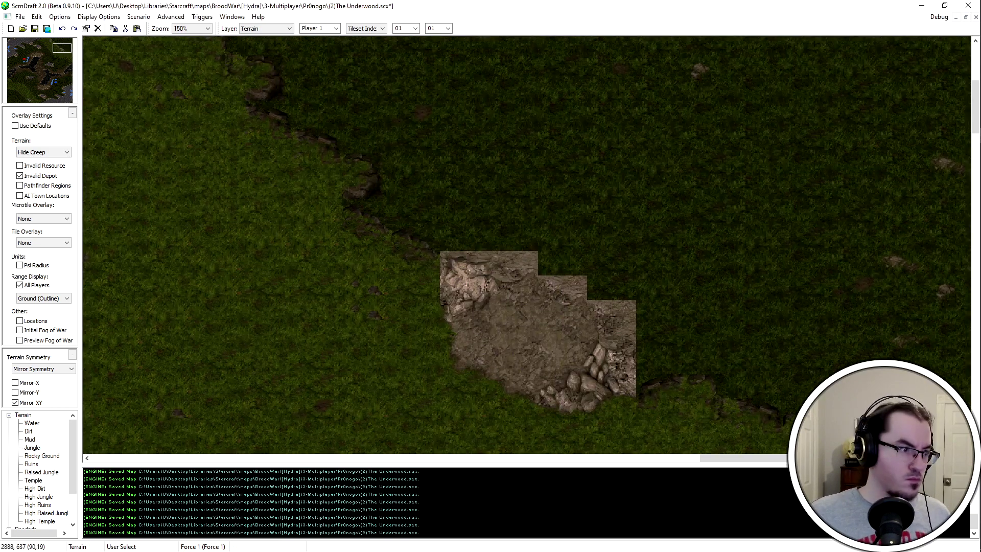
{"action": "scroll", "coordinate": [72, 370], "scroll_direction": "up", "scroll_amount": 1}
Set terrain symmetry to No Symmetry and try the opposite-facing ramp brush over the mirrored ramp on the southwestern raised strip
{"action": "left_click", "coordinate": [31, 99]}
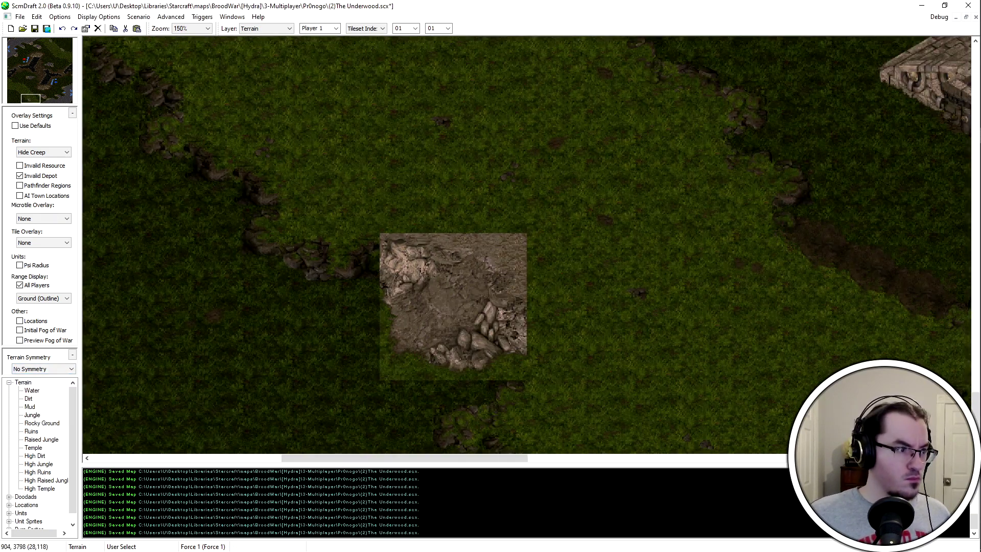
{"action": "left_click", "coordinate": [419, 278]}
{"action": "left_click", "coordinate": [502, 294]}
{"action": "left_click_drag", "start_coordinate": [486, 314], "coordinate": [465, 241]}
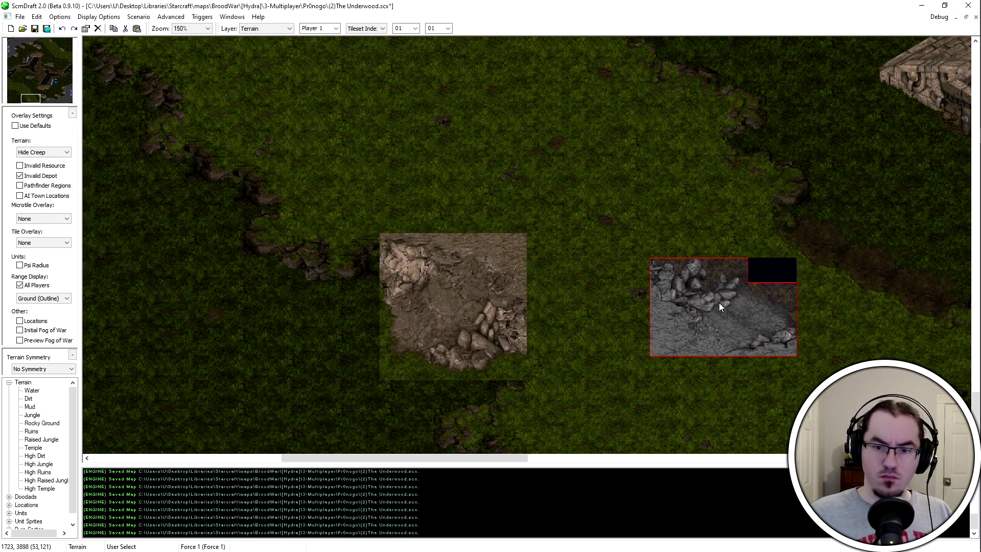
{"action": "left_click", "coordinate": [443, 305]}
{"action": "scroll", "coordinate": [442, 305], "scroll_direction": "down", "scroll_amount": 2}
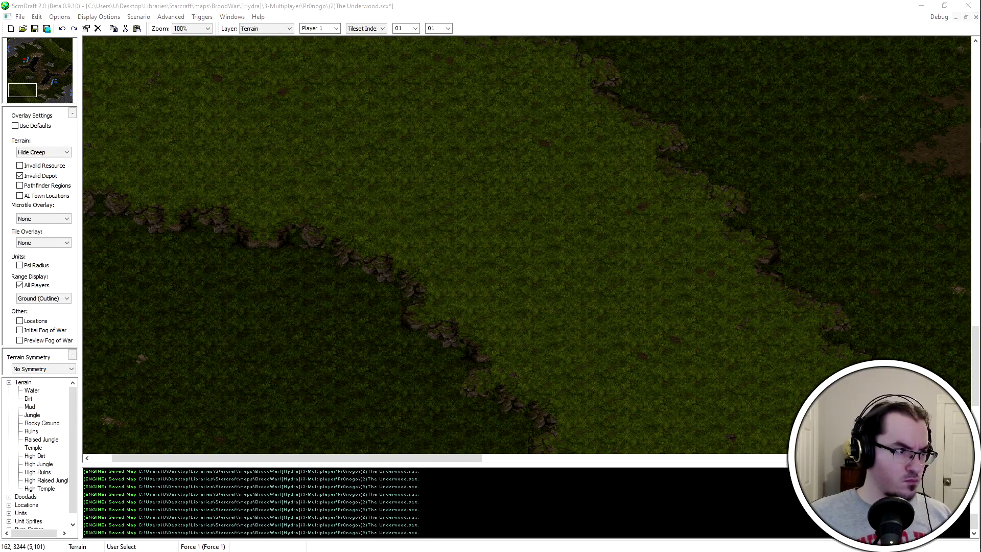
{"action": "left_click", "coordinate": [353, 266]}
Place rocky cliff pieces up the northeastern strip's edge from the northwest corner of the first ramp
{"action": "mouse_move", "coordinate": [62, 46]}
{"action": "left_mouse_down"}
{"action": "mouse_move", "coordinate": [20, 95]}
{"action": "mouse_move", "coordinate": [69, 42]}
{"action": "left_mouse_up"}
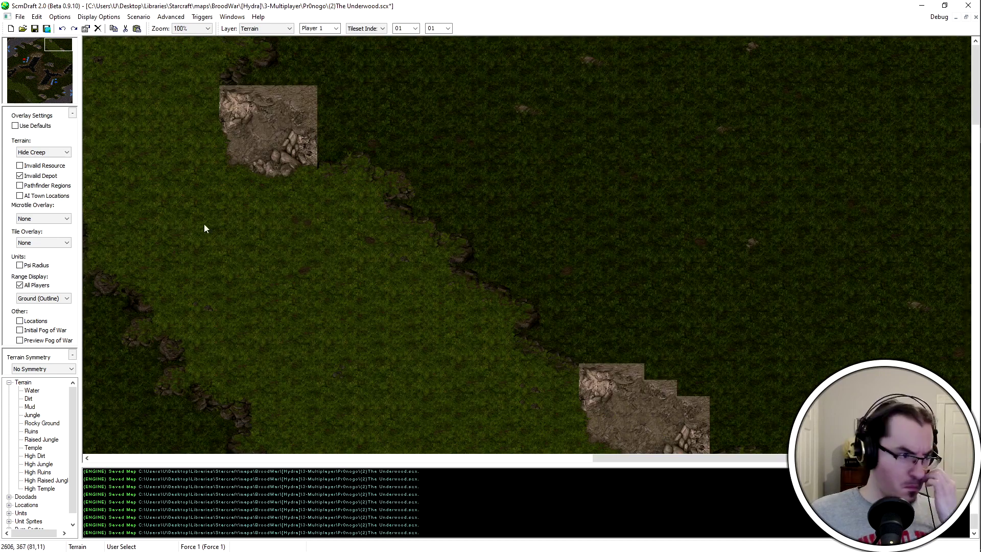
{"action": "scroll", "coordinate": [514, 251], "scroll_direction": "up", "scroll_amount": 2}
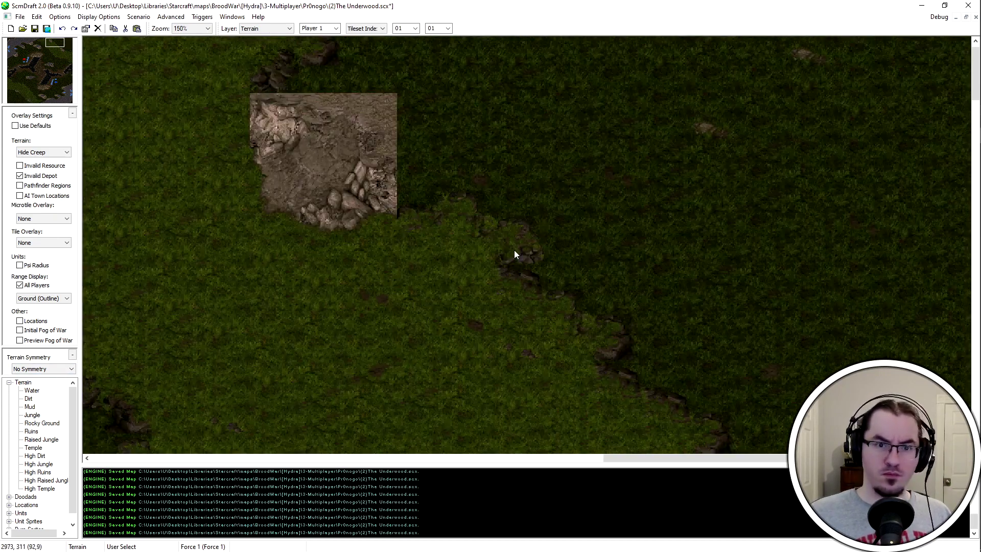
{"action": "left_click", "coordinate": [412, 85]}
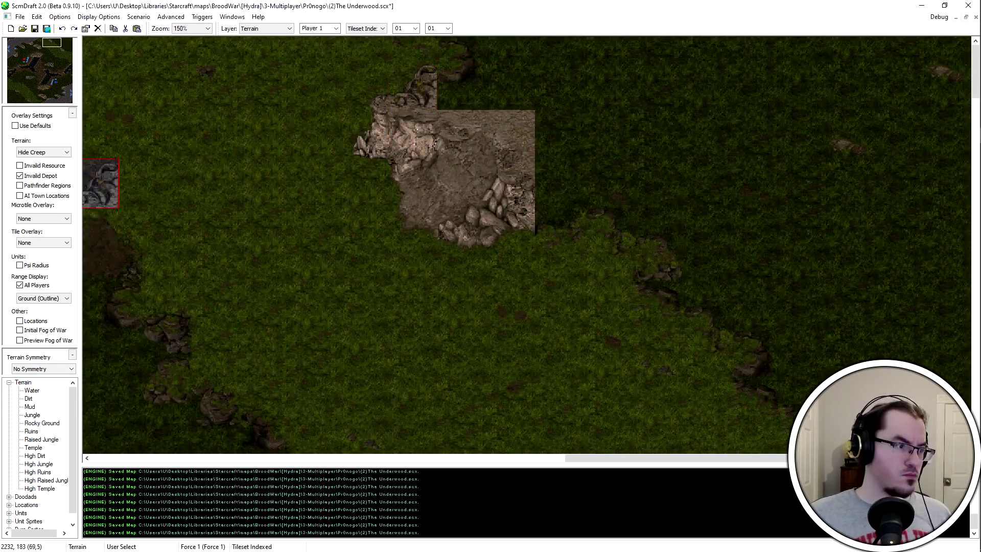
{"action": "left_click", "coordinate": [412, 48]}
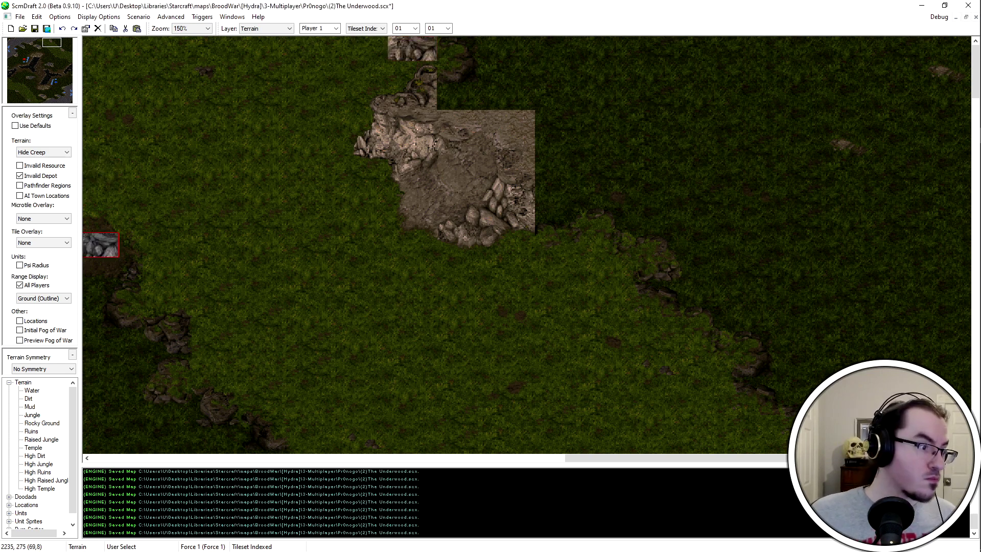
{"action": "left_click", "coordinate": [413, 85]}
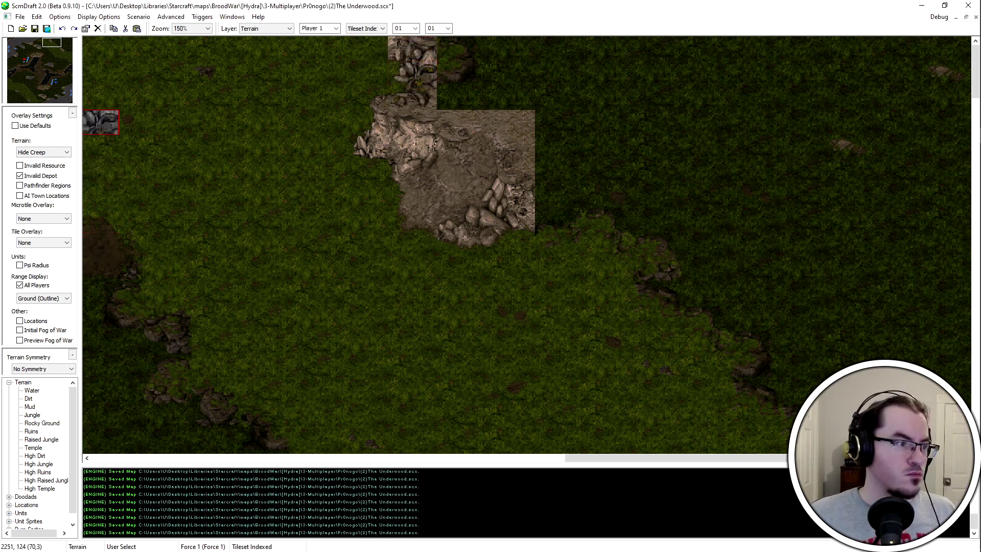
{"action": "scroll", "coordinate": [407, 213], "scroll_direction": "right", "scroll_amount": 3}
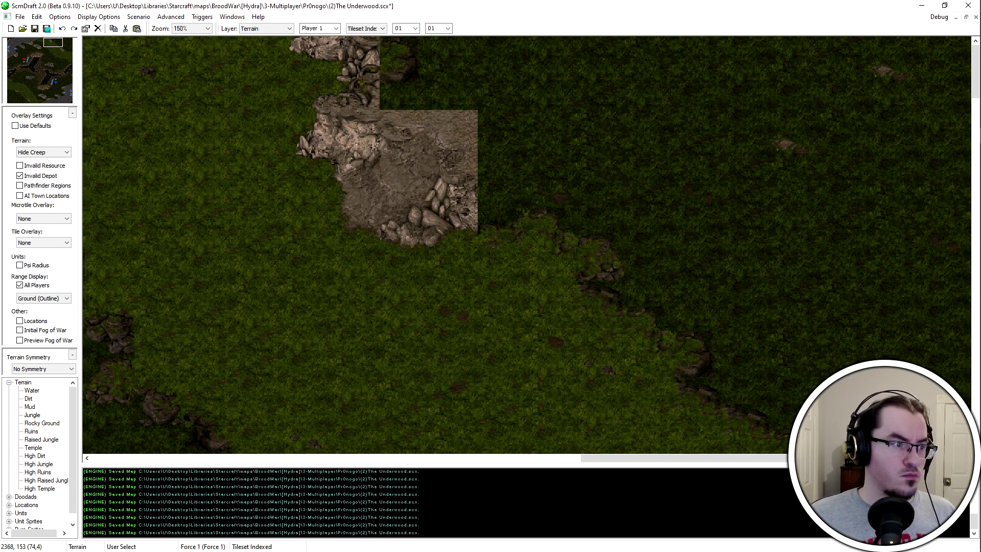
Extend the rocky cliff in stepped pieces from the first ramp's east side toward the southeast
{"action": "scroll", "coordinate": [332, 212], "scroll_direction": "right", "scroll_amount": 8}
{"action": "left_click", "coordinate": [325, 149]}
{"action": "left_click", "coordinate": [370, 149]}
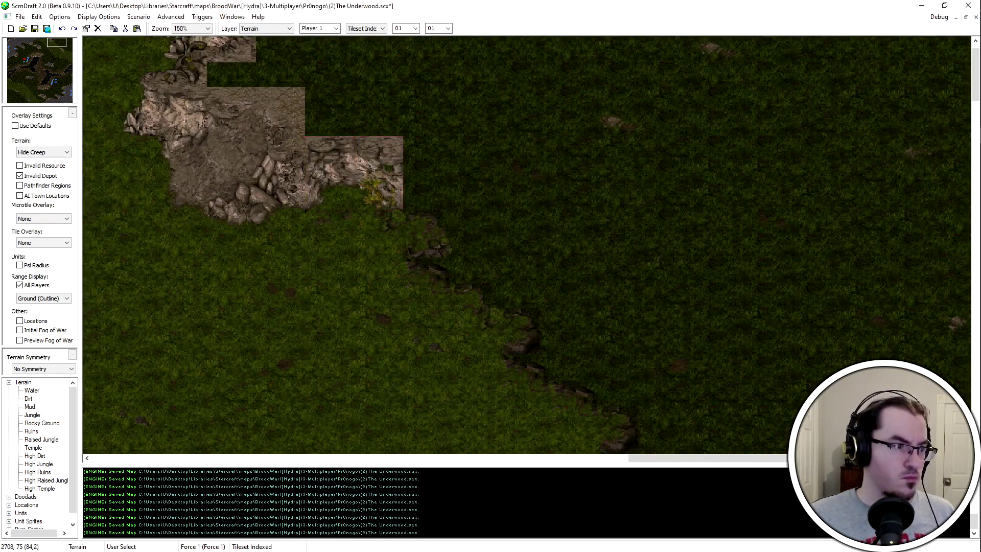
{"action": "left_click", "coordinate": [430, 190]}
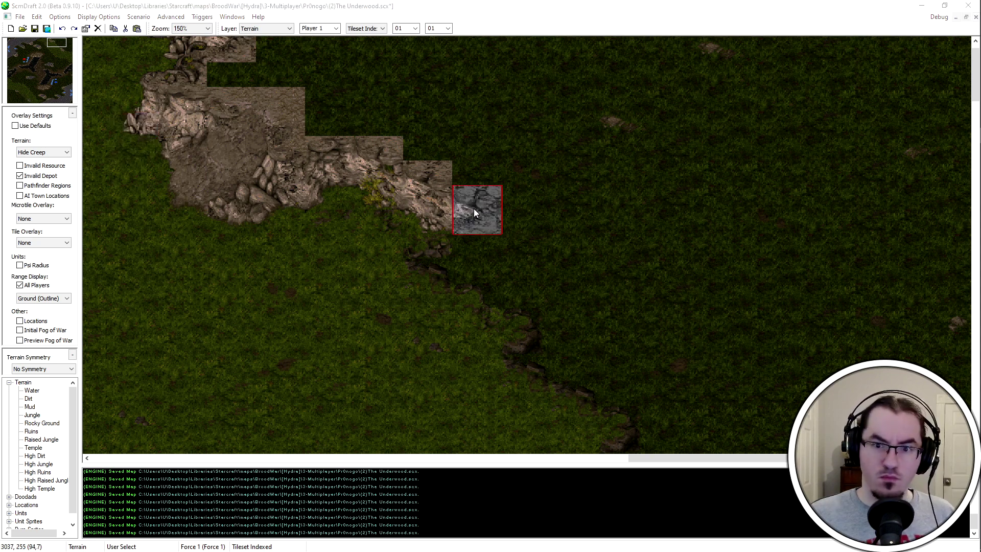
{"action": "left_click", "coordinate": [482, 212]}
{"action": "scroll", "coordinate": [482, 213], "scroll_direction": "right", "scroll_amount": 3}
{"action": "scroll", "coordinate": [482, 212], "scroll_direction": "up", "scroll_amount": 1}
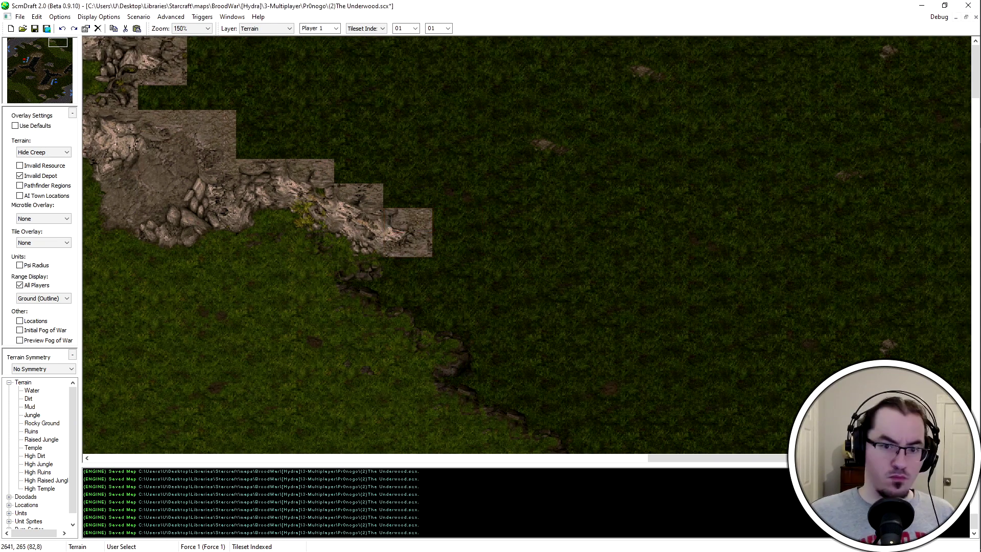
Continue the rocky cliff edge southeast with three more pieces below the stepped section east of the first ramp
{"action": "scroll", "coordinate": [186, 237], "scroll_direction": "left", "scroll_amount": 3}
{"action": "scroll", "coordinate": [185, 238], "scroll_direction": "up", "scroll_amount": 1}
{"action": "left_click", "coordinate": [394, 305]}
{"action": "scroll", "coordinate": [395, 304], "scroll_direction": "right", "scroll_amount": 2}
{"action": "scroll", "coordinate": [394, 305], "scroll_direction": "down", "scroll_amount": 1}
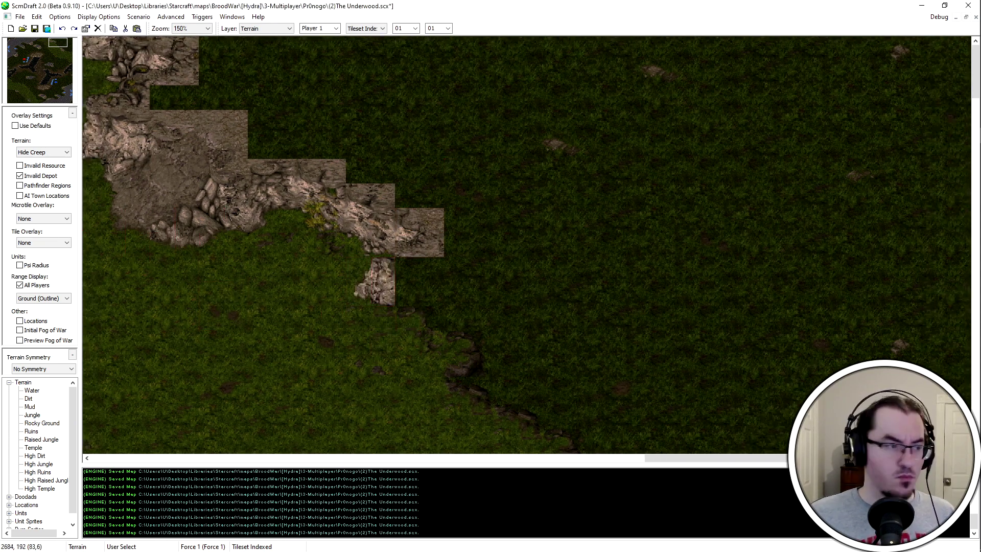
{"action": "scroll", "coordinate": [172, 220], "scroll_direction": "right", "scroll_amount": 5}
{"action": "scroll", "coordinate": [172, 220], "scroll_direction": "down", "scroll_amount": 4}
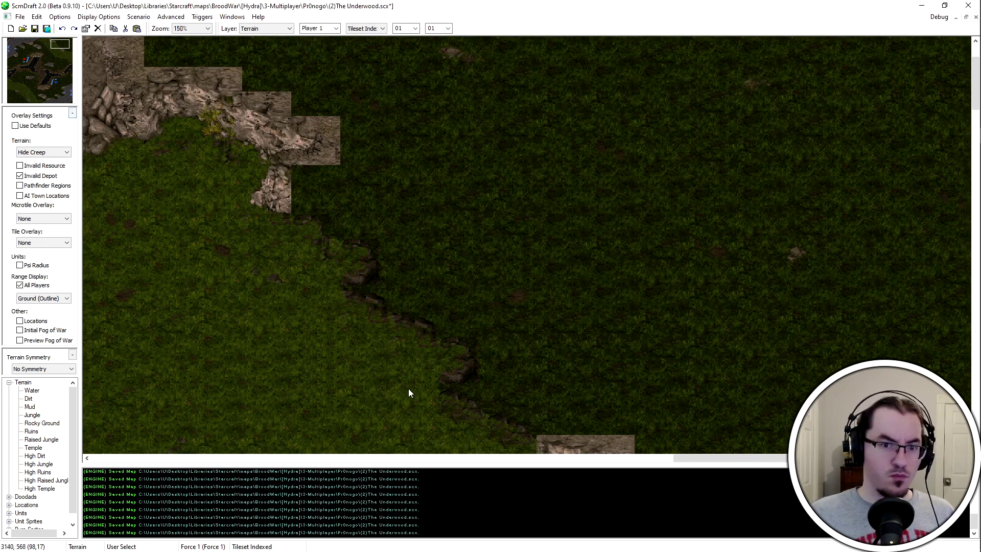
{"action": "left_click", "coordinate": [310, 202]}
{"action": "scroll", "coordinate": [310, 202], "scroll_direction": "left", "scroll_amount": 3}
{"action": "scroll", "coordinate": [309, 202], "scroll_direction": "up", "scroll_amount": 3}
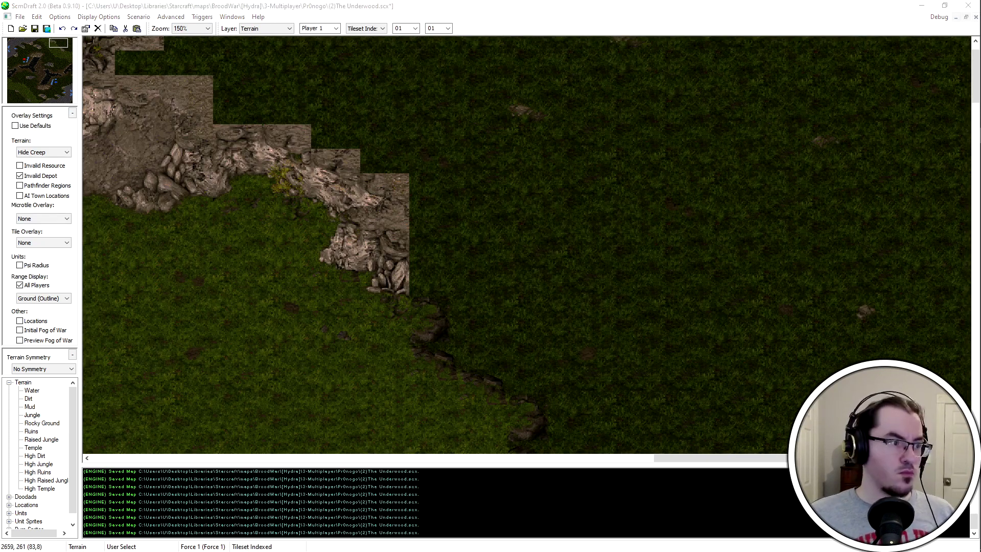
{"action": "left_click", "coordinate": [411, 282]}
{"action": "scroll", "coordinate": [410, 282], "scroll_direction": "right", "scroll_amount": 2}
{"action": "scroll", "coordinate": [411, 282], "scroll_direction": "down", "scroll_amount": 2}
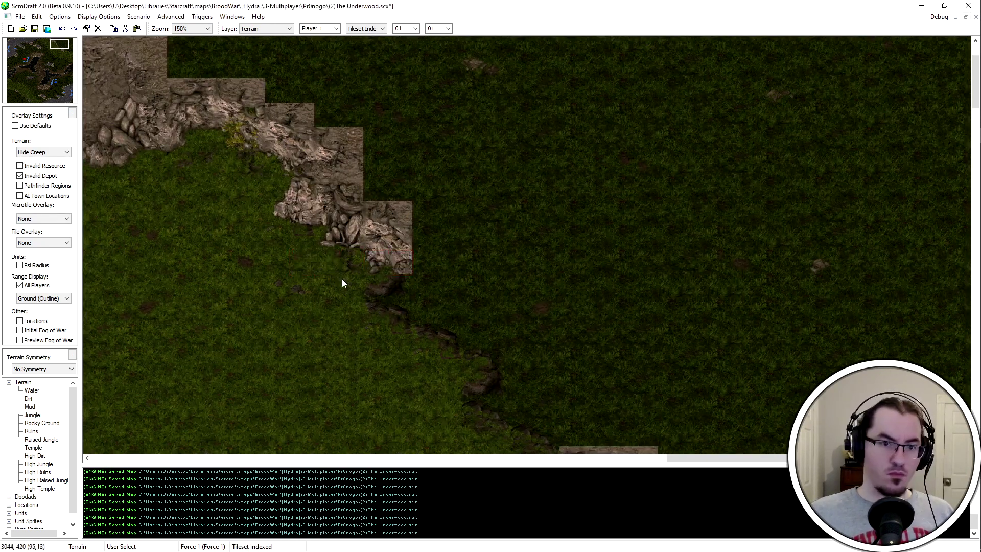
Add a rocky cliff foot piece and a stepped ledge piece beside it midway between the two ramps
{"action": "scroll", "coordinate": [341, 278], "scroll_direction": "left", "scroll_amount": 9}
{"action": "scroll", "coordinate": [341, 278], "scroll_direction": "up", "scroll_amount": 2}
{"action": "scroll", "coordinate": [471, 320], "scroll_direction": "right", "scroll_amount": 5}
{"action": "scroll", "coordinate": [472, 320], "scroll_direction": "down", "scroll_amount": 2}
{"action": "left_click", "coordinate": [470, 315]}
{"action": "key", "text": "Right"}
{"action": "key", "text": "Right"}
{"action": "key", "text": "Right"}
{"action": "key", "text": "Right"}
{"action": "key", "text": "Right"}
{"action": "key", "text": "Down"}
{"action": "key", "text": "Down"}
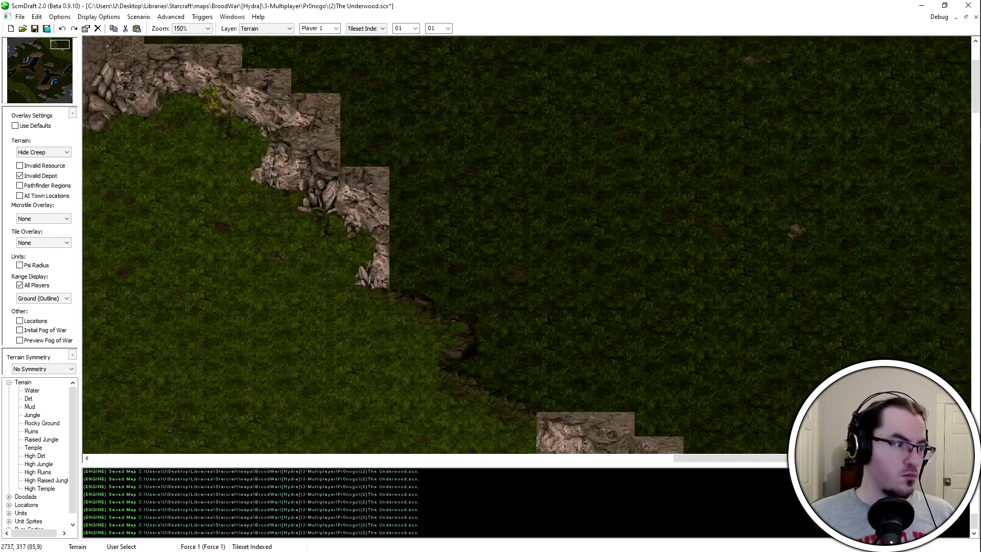
{"action": "left_click", "coordinate": [409, 209]}
{"action": "key", "text": "Right"}
{"action": "key", "text": "Right"}
{"action": "key", "text": "Down"}
{"action": "key", "text": "Down"}
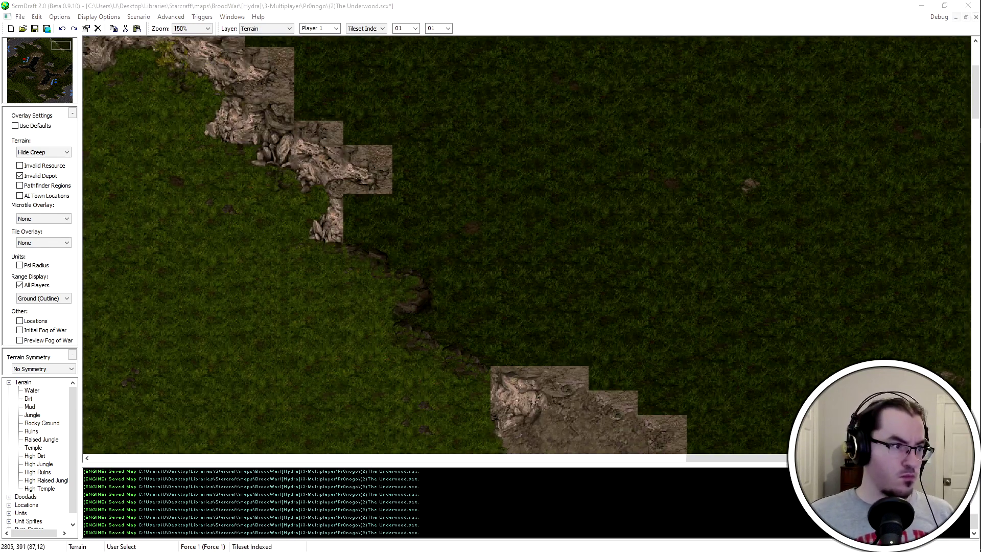
Carry the rocky cliff edge closer to the second ramp, including a piece with a yellow bush
{"action": "left_click", "coordinate": [369, 232]}
{"action": "left_click", "coordinate": [415, 275]}
{"action": "key", "text": "Right"}
{"action": "key", "text": "Right"}
{"action": "key", "text": "Right"}
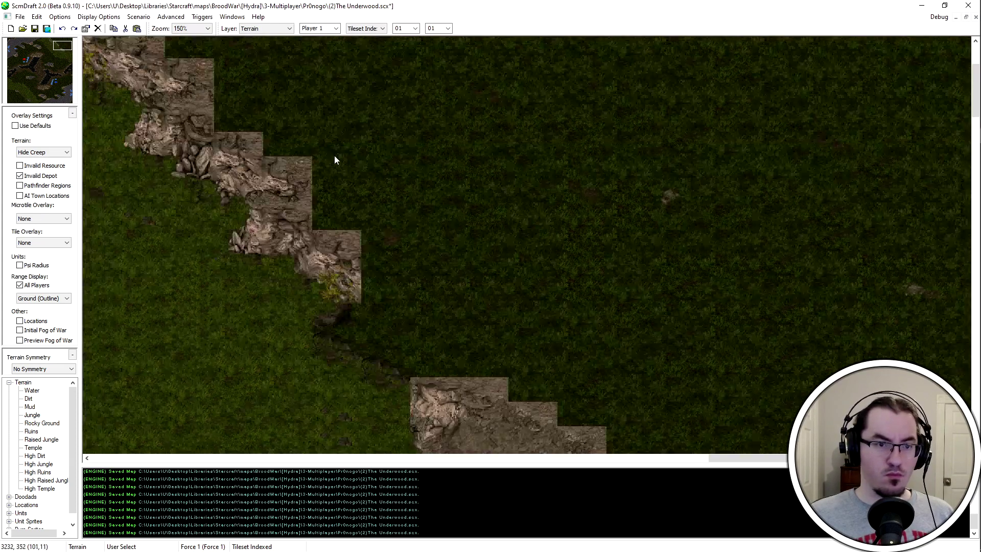
{"action": "left_click", "coordinate": [356, 297]}
{"action": "middle_click_drag", "start_coordinate": [130, 146], "coordinate": [189, 180]}
Attach a rocky end piece to the second ramp's west side and place cliff pieces in the remaining gap above it
{"action": "left_click", "coordinate": [396, 362]}
{"action": "middle_click_drag", "start_coordinate": [298, 301], "coordinate": [262, 175]}
{"action": "left_click", "coordinate": [262, 138]}
{"action": "left_click", "coordinate": [416, 314]}
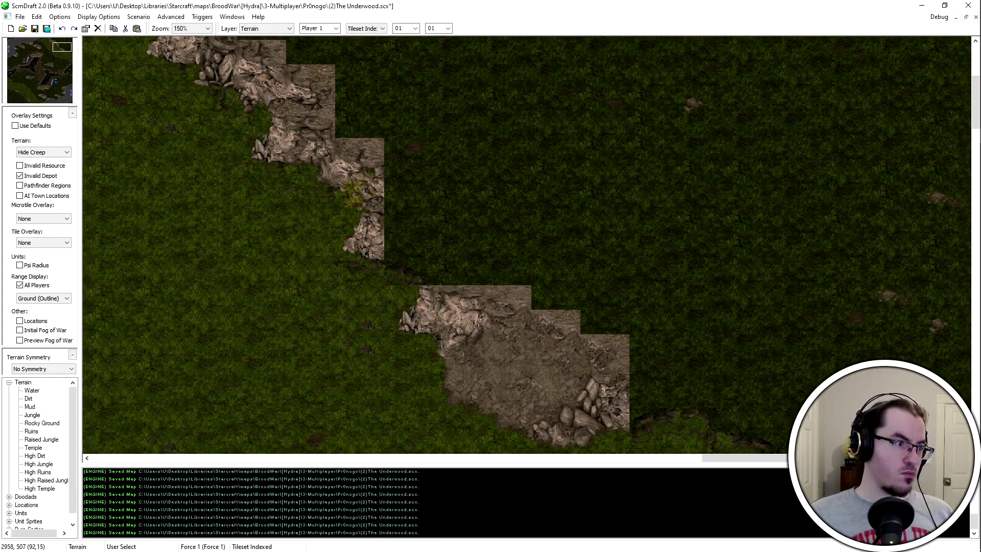
{"action": "left_click", "coordinate": [388, 233]}
{"action": "middle_click_drag", "start_coordinate": [398, 355], "coordinate": [523, 263]}
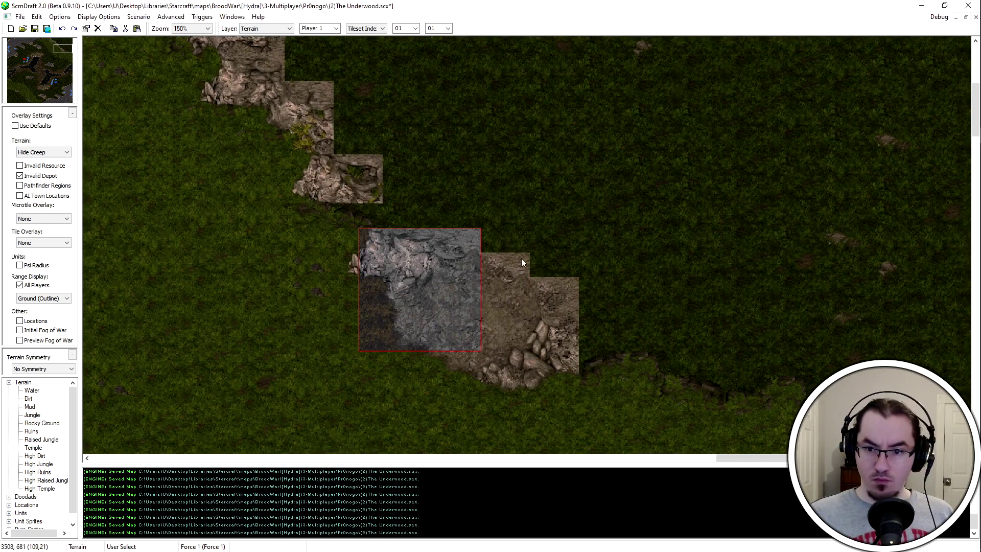
Try shifting the second ramp up one tile to meet the cliff, and undo it
{"action": "left_click", "coordinate": [451, 302]}
{"action": "scroll", "coordinate": [187, 198], "scroll_direction": "up", "scroll_amount": 2}
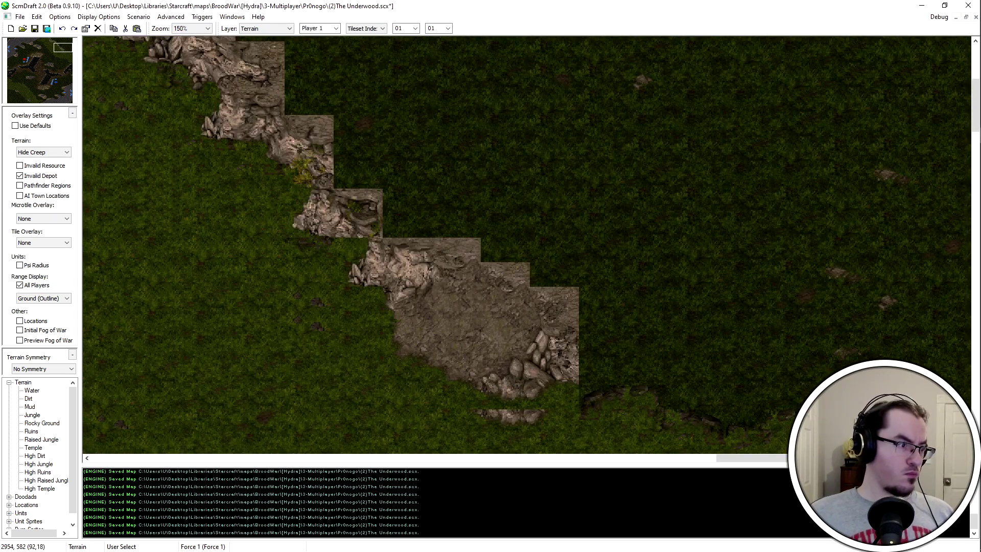
{"action": "key", "text": "ctrl+z"}
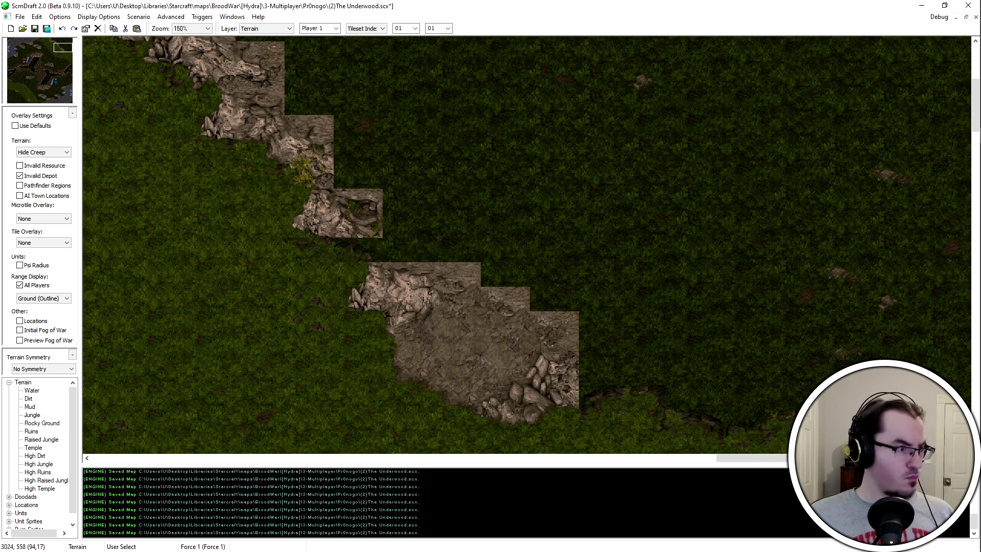
Bridge the gap above the second ramp with a rocky cliff piece and fill the notches behind the cliff with rocky ground
{"action": "left_click", "coordinate": [358, 247]}
{"action": "scroll", "coordinate": [341, 247], "scroll_direction": "up", "scroll_amount": 1}
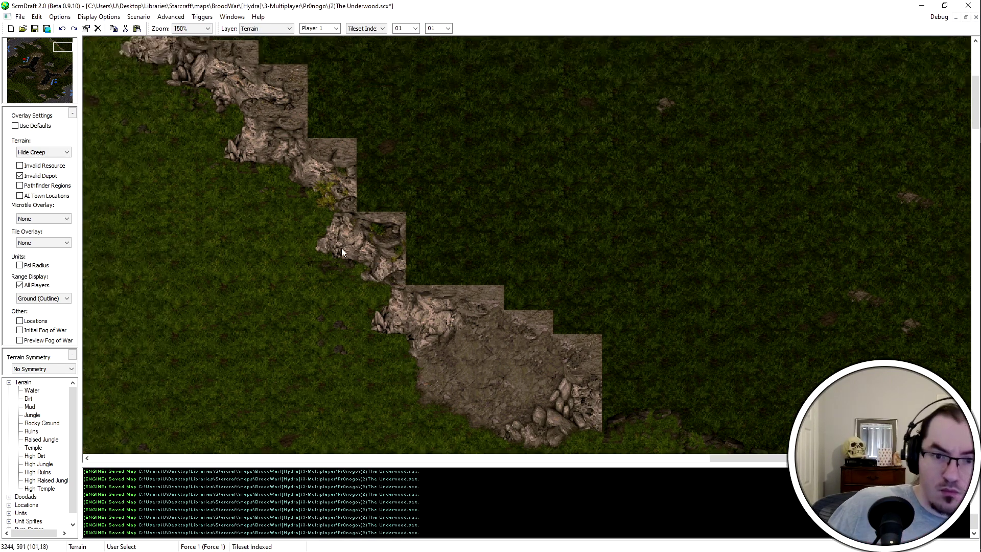
{"action": "left_click", "coordinate": [442, 273]}
{"action": "scroll", "coordinate": [289, 204], "scroll_direction": "down", "scroll_amount": 3}
{"action": "left_click", "coordinate": [357, 97]}
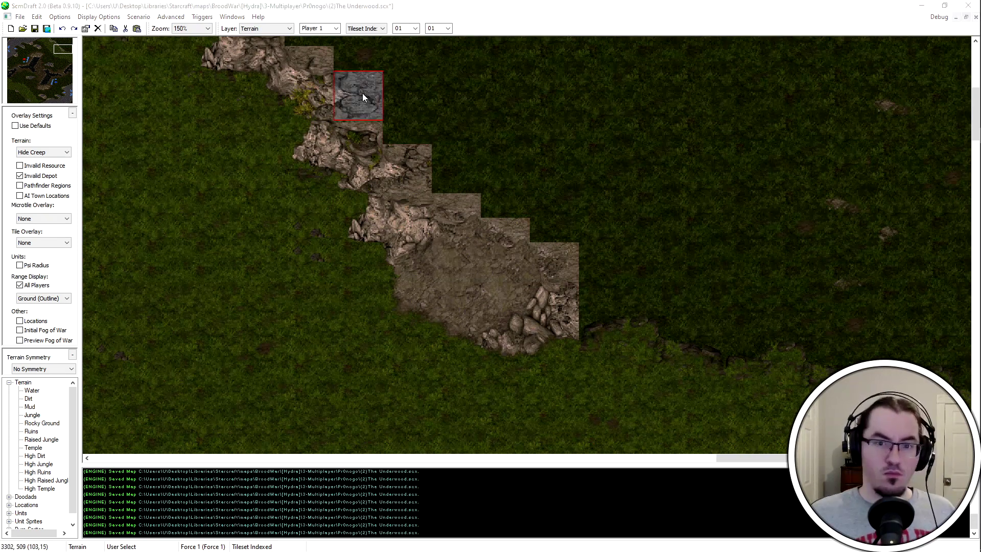
Extend the rocky cliff from the second ramp's east side to the map's east edge, including a skeleton piece and yellow-bush pieces
{"action": "scroll", "coordinate": [419, 199], "scroll_direction": "up", "scroll_amount": 4}
{"action": "scroll", "coordinate": [557, 330], "scroll_direction": "down", "scroll_amount": 4}
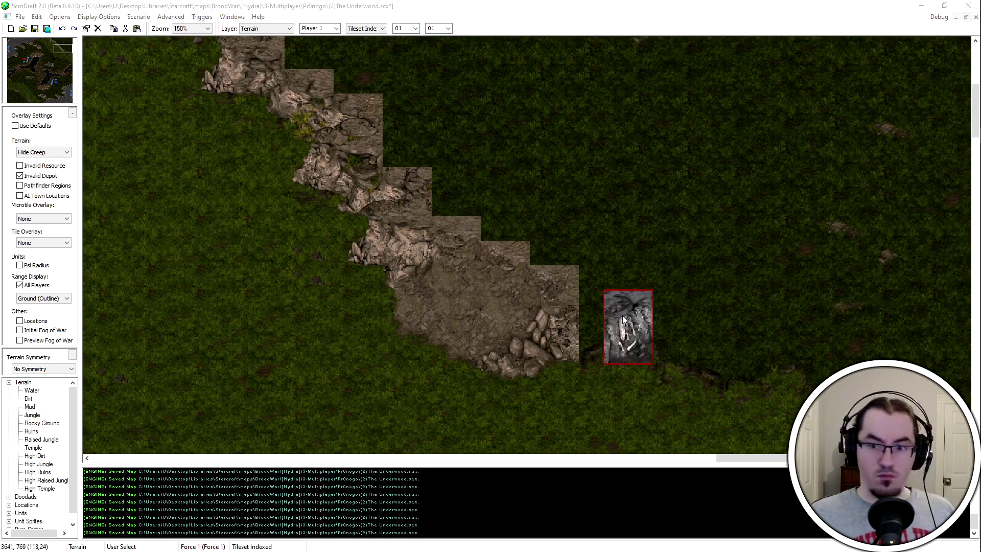
{"action": "left_click", "coordinate": [603, 328]}
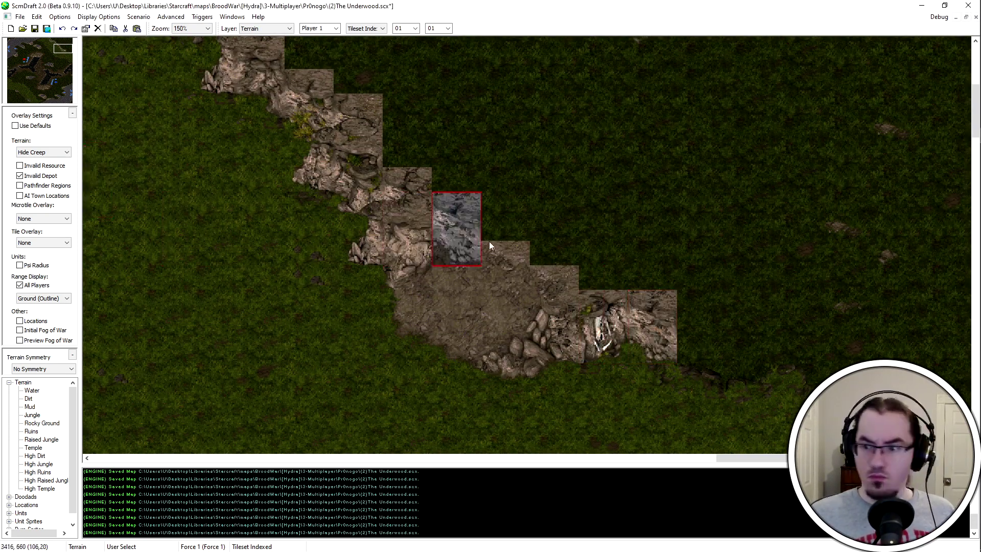
{"action": "scroll", "coordinate": [664, 317], "scroll_direction": "down", "scroll_amount": 2}
{"action": "left_click", "coordinate": [800, 292]}
{"action": "left_click", "coordinate": [849, 319]}
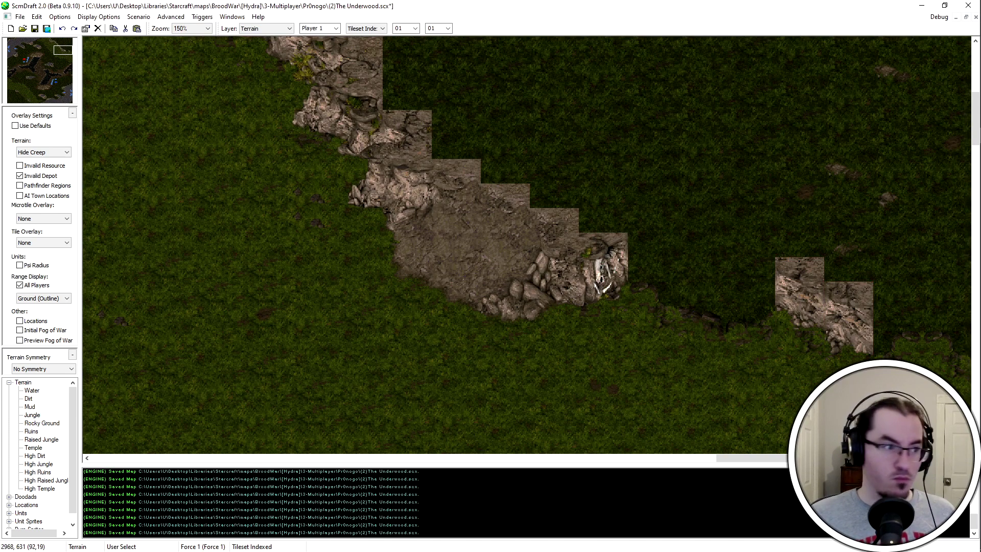
{"action": "left_click", "coordinate": [898, 318]}
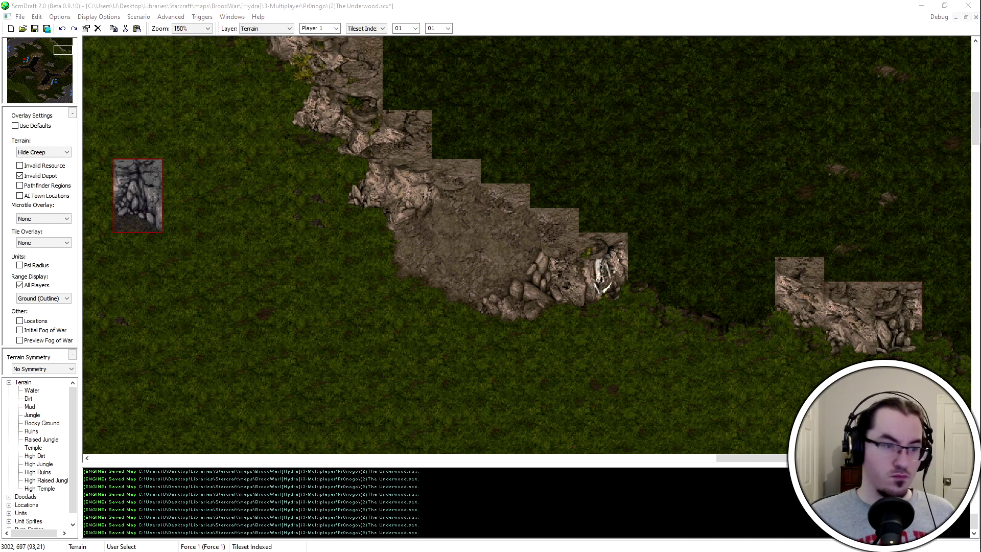
{"action": "left_click", "coordinate": [947, 318]}
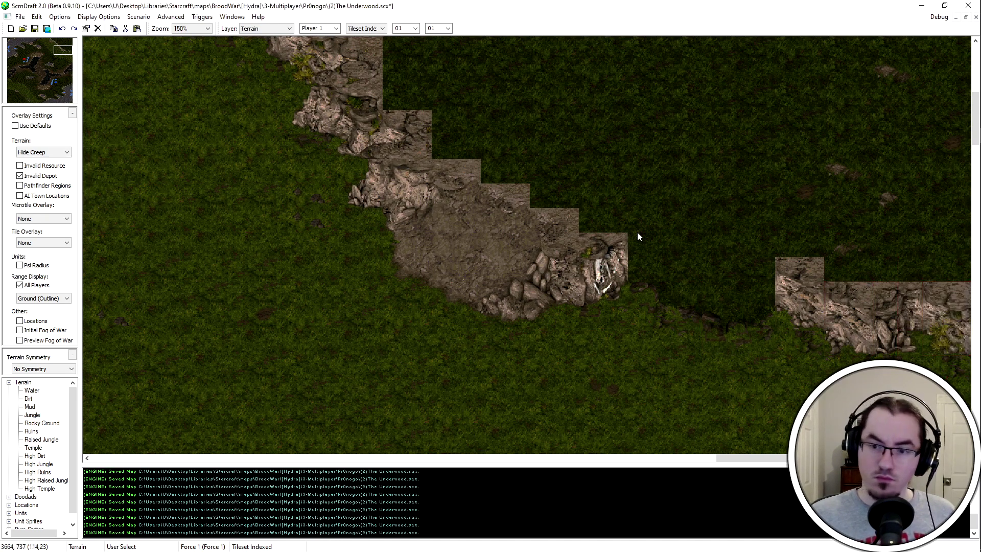
{"action": "left_click", "coordinate": [751, 294]}
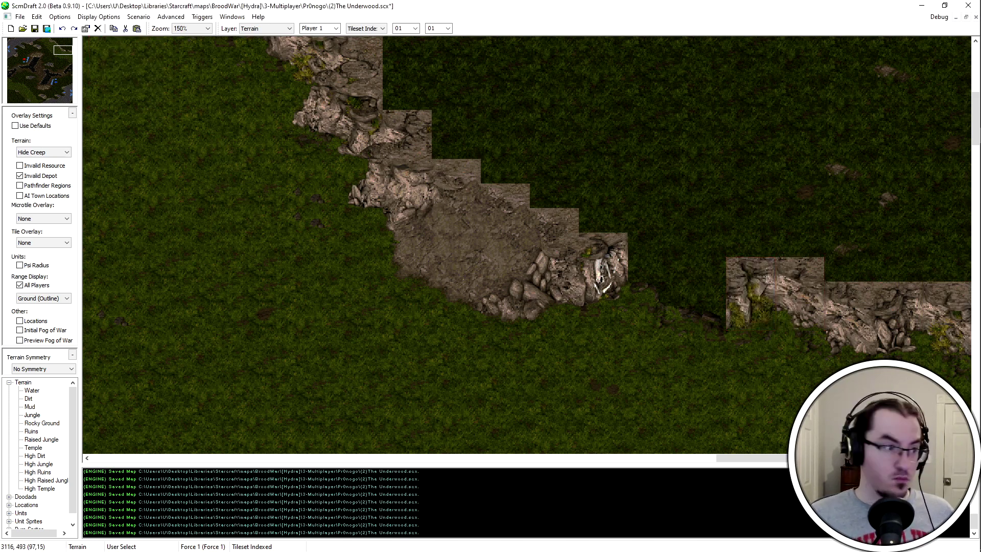
{"action": "left_click", "coordinate": [677, 281]}
Fill the northern part of the area behind the rocky cliff with plain rocky ground, across to the map's east edge
{"action": "scroll", "coordinate": [755, 366], "scroll_direction": "down", "scroll_amount": 1}
{"action": "scroll", "coordinate": [755, 366], "scroll_direction": "down", "scroll_amount": 1, "text": "ctrl"}
{"action": "scroll", "coordinate": [808, 164], "scroll_direction": "up", "scroll_amount": 4}
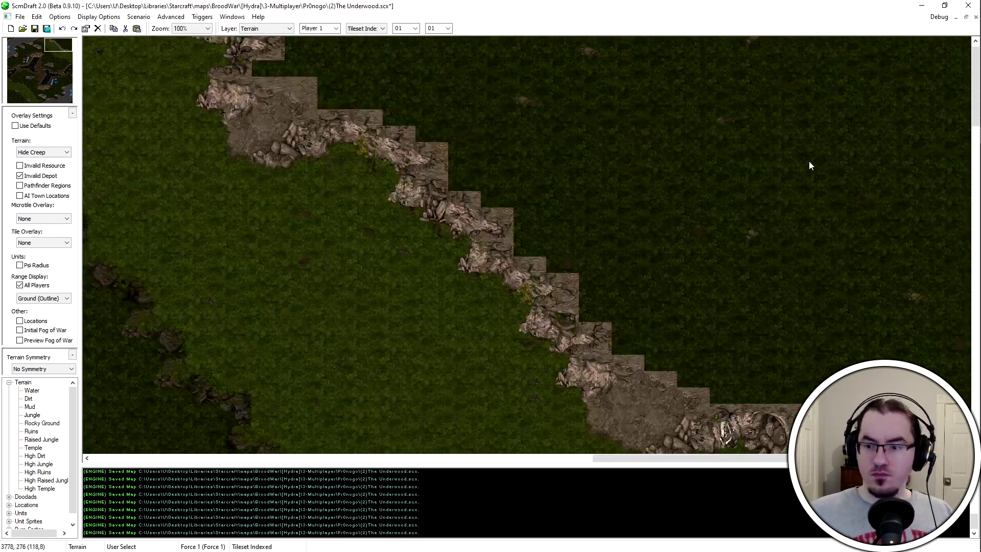
{"action": "scroll", "coordinate": [397, 31], "scroll_direction": "down", "scroll_amount": 1}
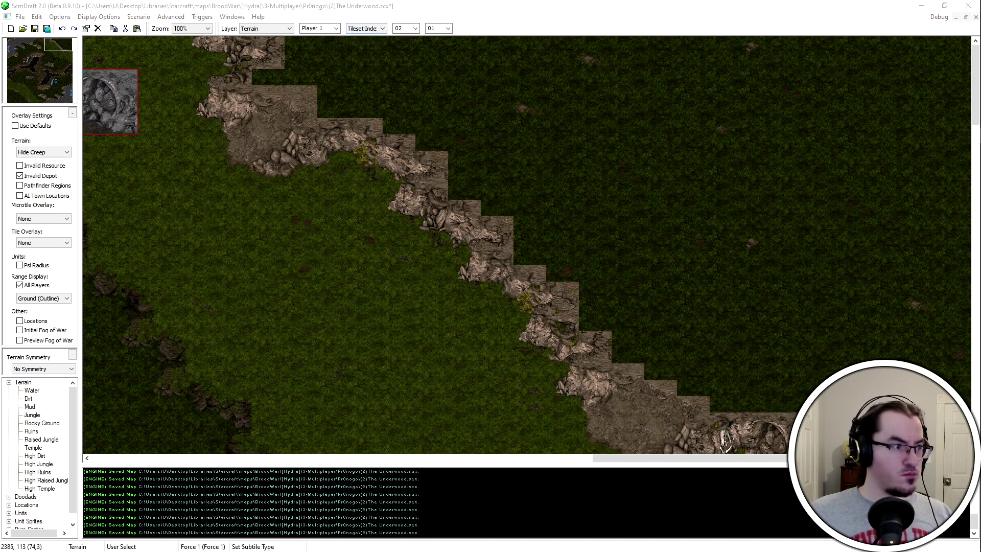
{"action": "scroll", "coordinate": [366, 29], "scroll_direction": "down", "scroll_amount": 1}
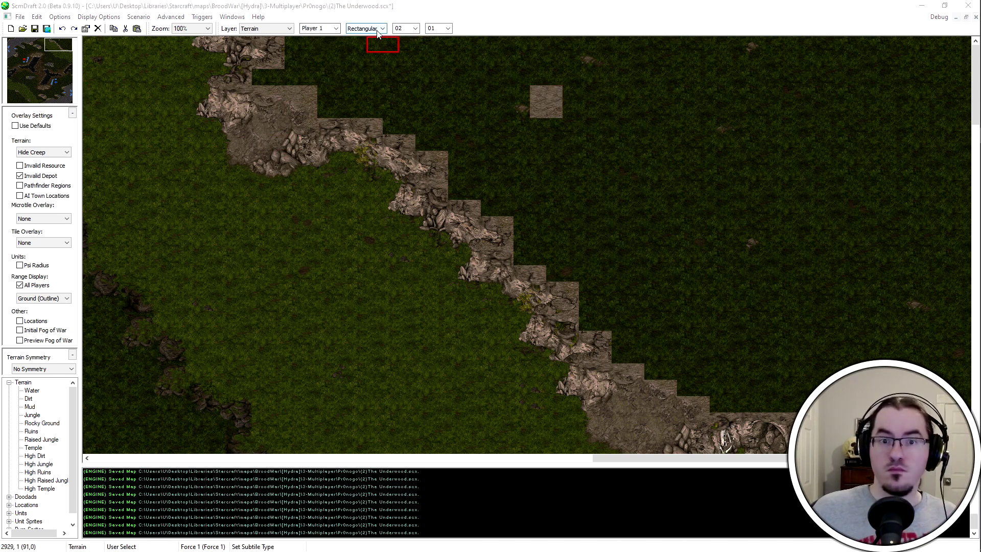
{"action": "left_click_drag", "start_coordinate": [368, 77], "coordinate": [477, 77]}
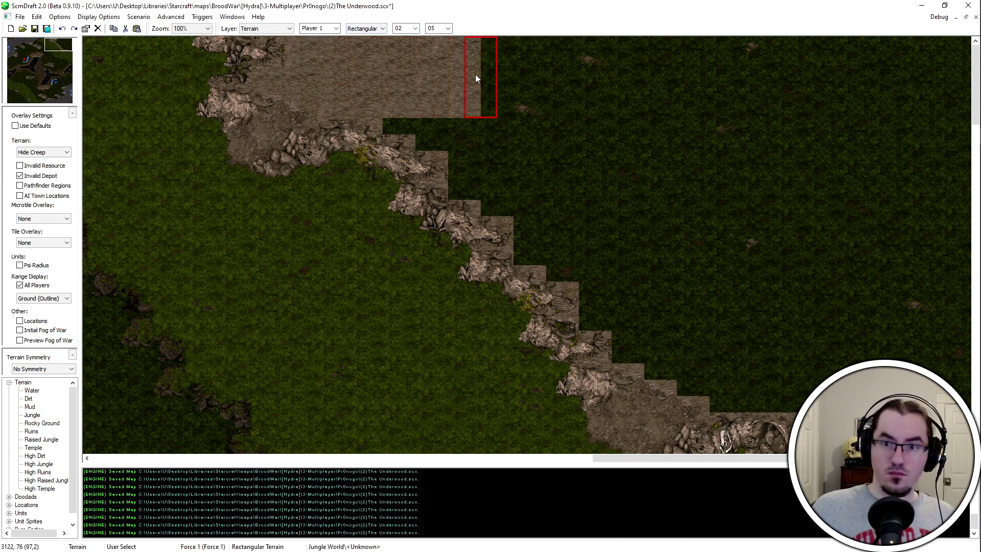
{"action": "mouse_move", "coordinate": [501, 122]}
{"action": "left_mouse_down"}
{"action": "mouse_move", "coordinate": [778, 118]}
{"action": "mouse_move", "coordinate": [833, 108]}
{"action": "mouse_move", "coordinate": [958, 113]}
{"action": "left_mouse_up"}
Fill the remaining area behind the cliff with rocky ground, closing the stair-stepped gaps along the cliff's back edge
{"action": "scroll", "coordinate": [439, 28], "scroll_direction": "down", "scroll_amount": 3}
{"action": "scroll", "coordinate": [946, 256], "scroll_direction": "down", "scroll_amount": 3}
{"action": "mouse_move", "coordinate": [949, 263]}
{"action": "left_mouse_down"}
{"action": "mouse_move", "coordinate": [729, 225]}
{"action": "mouse_move", "coordinate": [659, 192]}
{"action": "left_mouse_up"}
{"action": "scroll", "coordinate": [443, 28], "scroll_direction": "up", "scroll_amount": 5}
{"action": "left_click", "coordinate": [628, 221]}
{"action": "left_click_drag", "start_coordinate": [565, 186], "coordinate": [464, 86]}
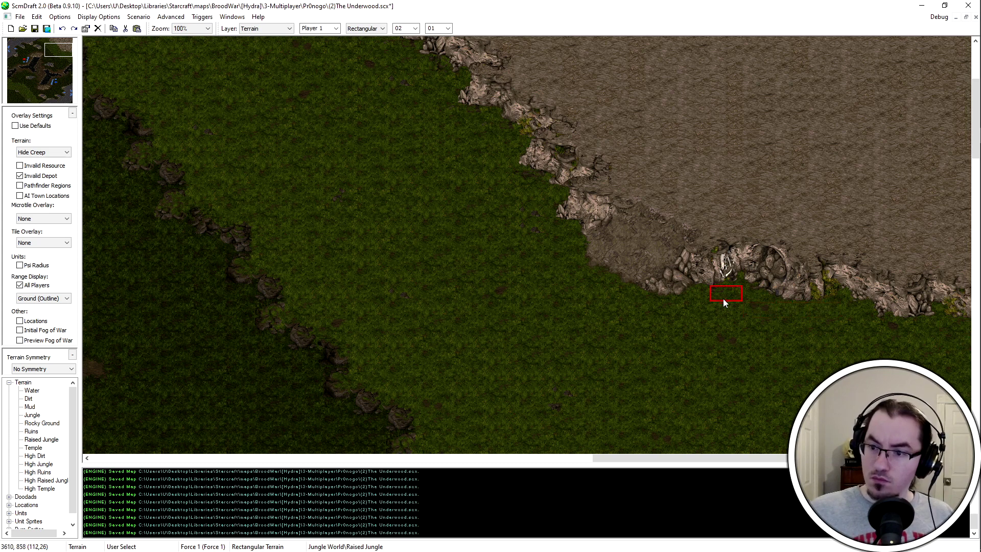
Examine the finished cliff and surrounding strip with the Building Placability tile overlay, and set the overlay back to None
{"action": "scroll", "coordinate": [452, 128], "scroll_direction": "up", "scroll_amount": 3}
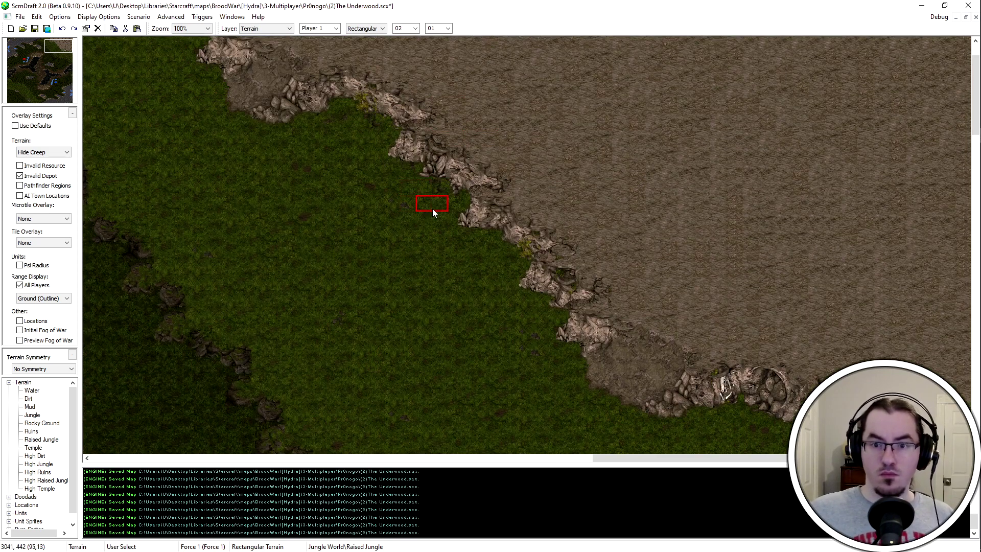
{"action": "key", "text": "Up"}
{"action": "key", "text": "Left"}
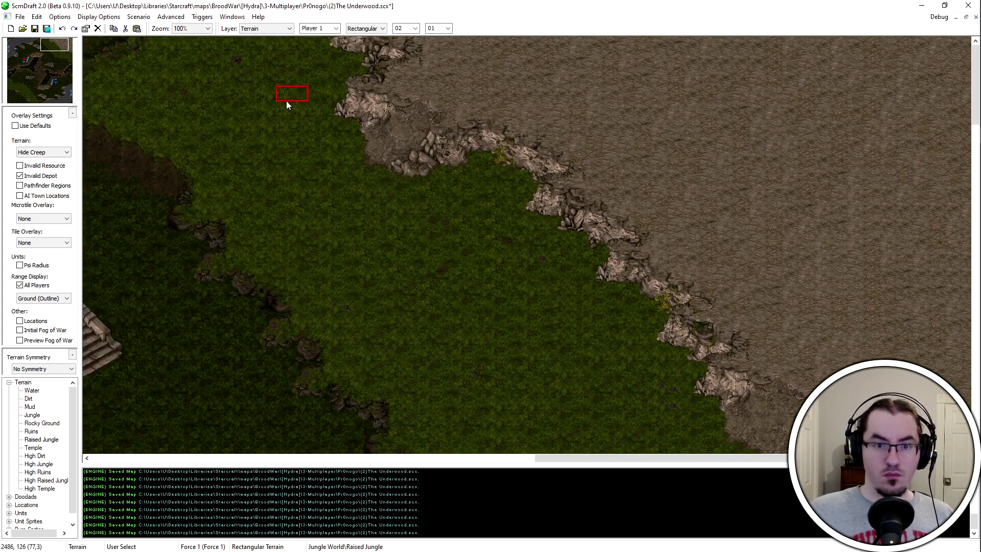
{"action": "key", "text": "Left"}
{"action": "key", "text": "Right"}
{"action": "left_click", "coordinate": [44, 243]}
{"action": "left_click", "coordinate": [43, 263]}
{"action": "key", "text": "Down"}
{"action": "key", "text": "Left"}
{"action": "key", "text": "Right"}
{"action": "left_click", "coordinate": [41, 176]}
{"action": "left_click", "coordinate": [40, 175]}
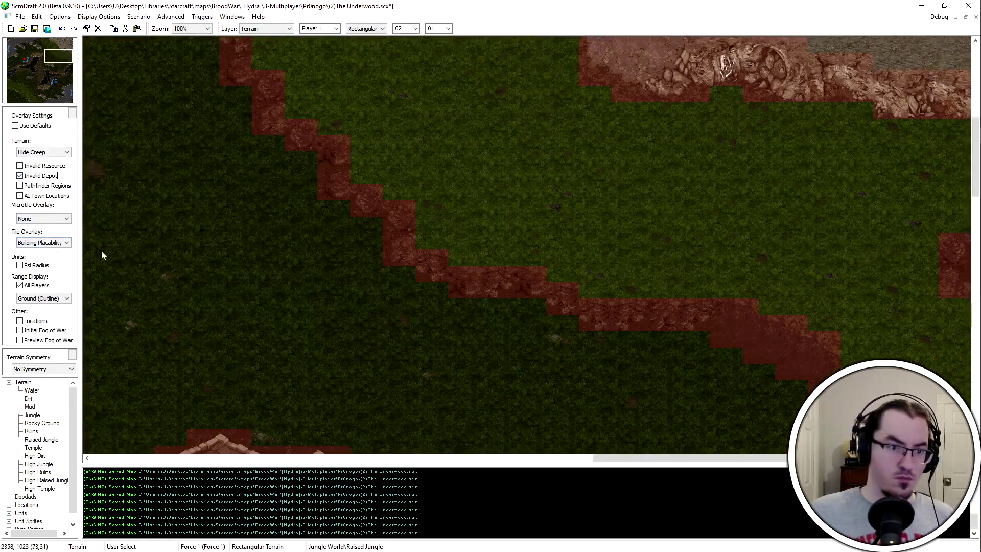
{"action": "left_click", "coordinate": [54, 242]}
{"action": "left_click", "coordinate": [46, 250]}
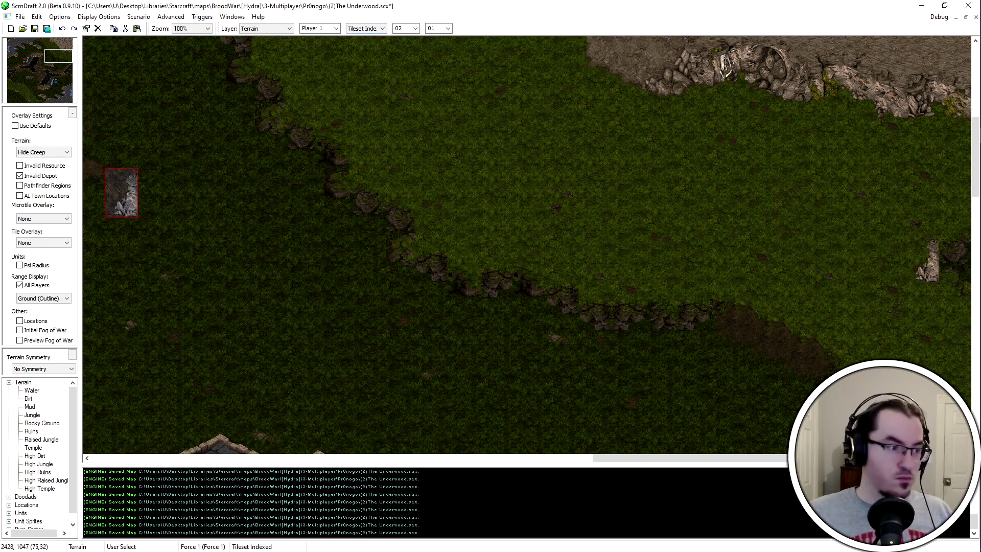
Undo the last tile change, build a small rocky outcrop at the raised strip's east map edge, and save the map
{"action": "scroll", "coordinate": [104, 253], "scroll_direction": "up", "scroll_amount": 3}
{"action": "key", "text": "ctrl+z"}
{"action": "left_click", "coordinate": [925, 331]}
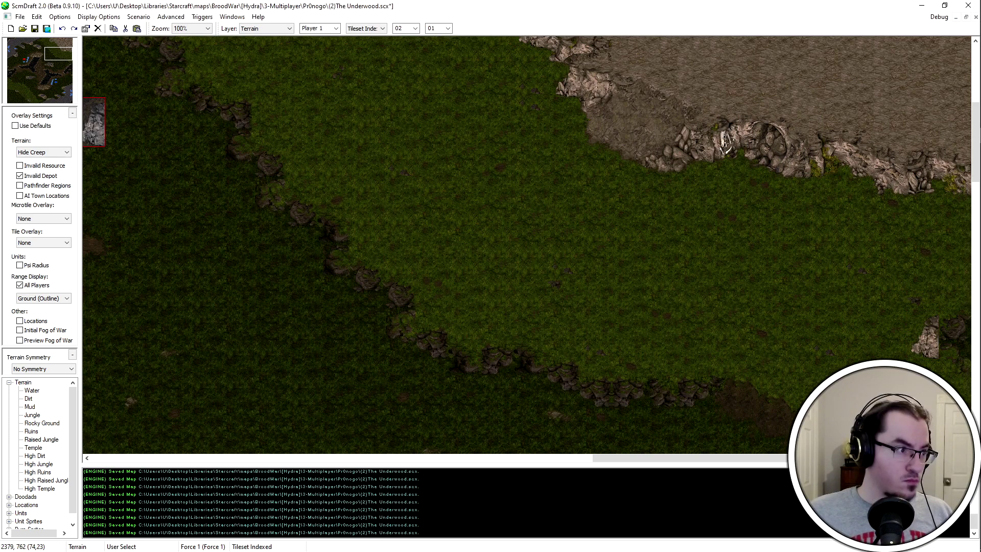
{"action": "left_click", "coordinate": [955, 310]}
{"action": "left_click", "coordinate": [955, 349]}
{"action": "scroll", "coordinate": [701, 321], "scroll_direction": "down", "scroll_amount": 2}
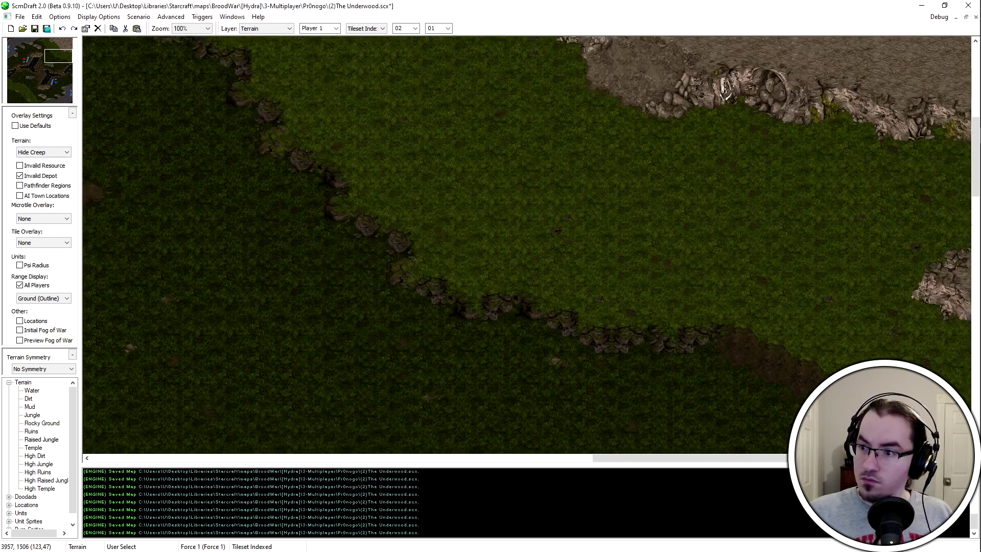
{"action": "key", "text": "ctrl+s"}
Place a matching rocky outcrop at the west map edge of the southwestern raised strip, and save the map
{"action": "scroll", "coordinate": [700, 321], "scroll_direction": "down", "scroll_amount": 2, "text": "ctrl"}
{"action": "left_click", "coordinate": [19, 88]}
{"action": "scroll", "coordinate": [118, 131], "scroll_direction": "up", "scroll_amount": 2, "text": "ctrl"}
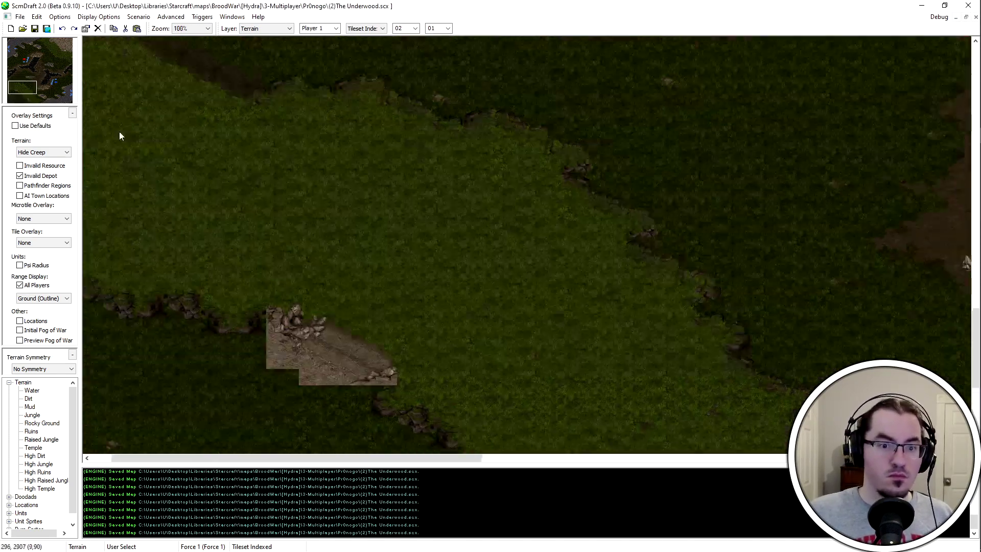
{"action": "left_click", "coordinate": [16, 83]}
{"action": "left_click", "coordinate": [106, 217]}
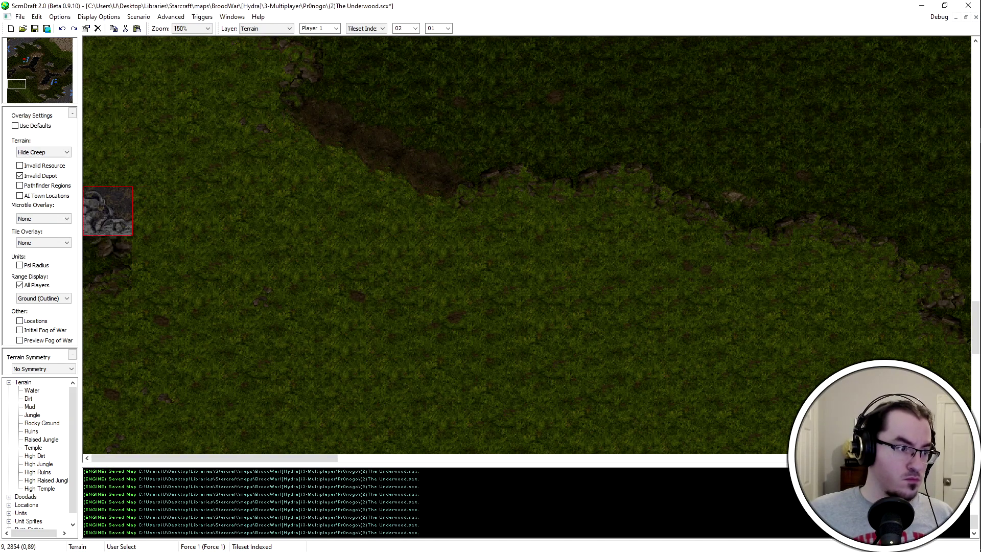
{"action": "scroll", "coordinate": [110, 418], "scroll_direction": "down", "scroll_amount": 1, "text": "ctrl"}
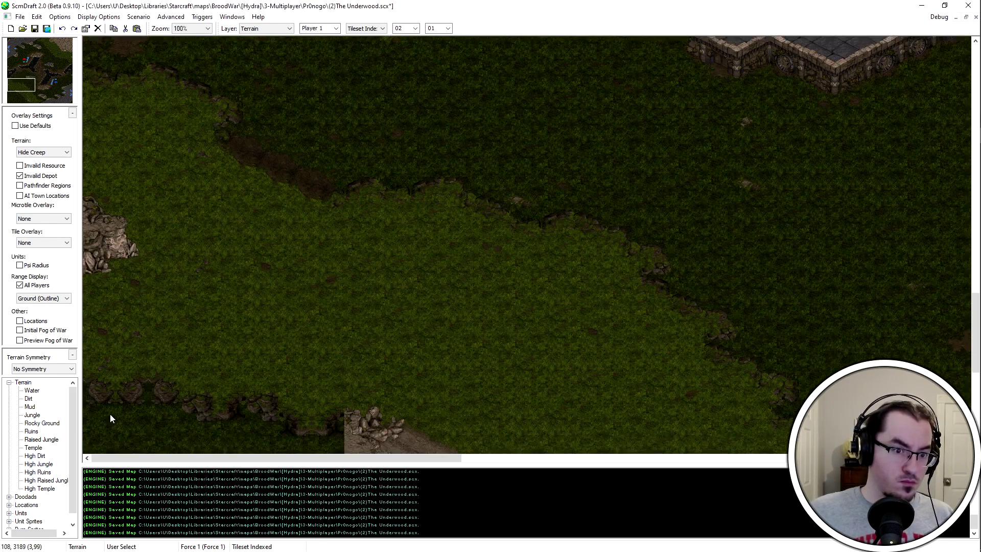
{"action": "key", "text": "ctrl+s"}
Lay rocky cliff pieces along the southwestern strip's lower edge, from the west map edge to the first ramp
{"action": "scroll", "coordinate": [111, 419], "scroll_direction": "down", "scroll_amount": 2}
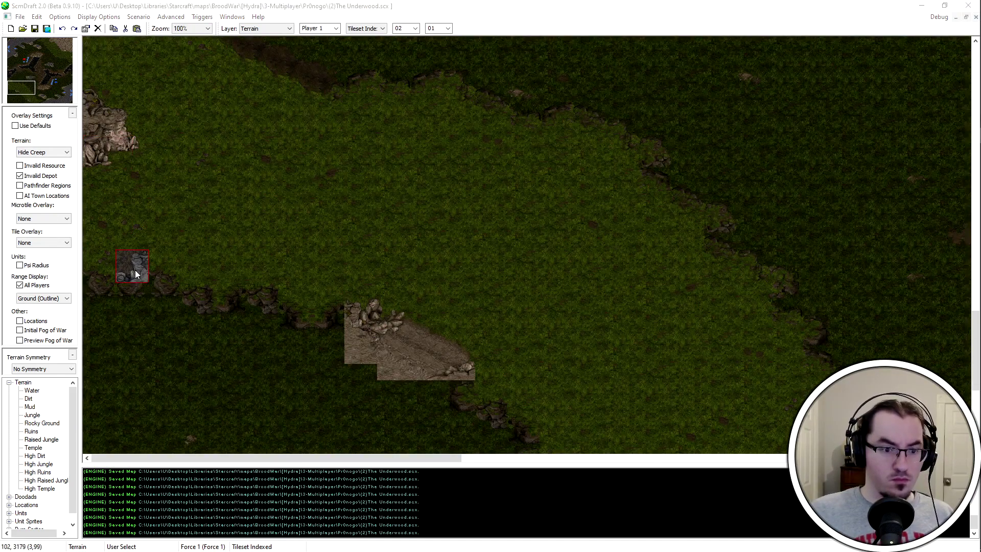
{"action": "left_click", "coordinate": [115, 267]}
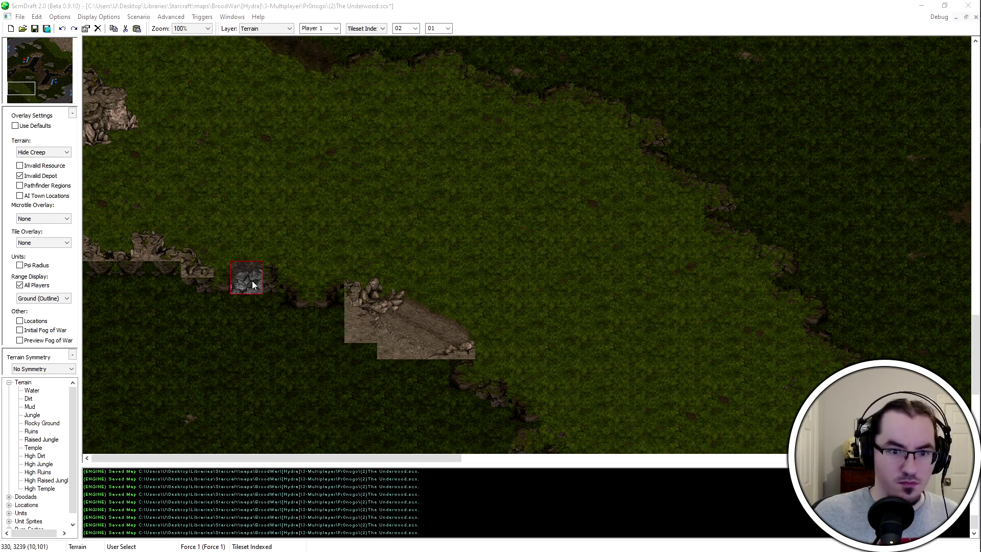
{"action": "left_click", "coordinate": [233, 263]}
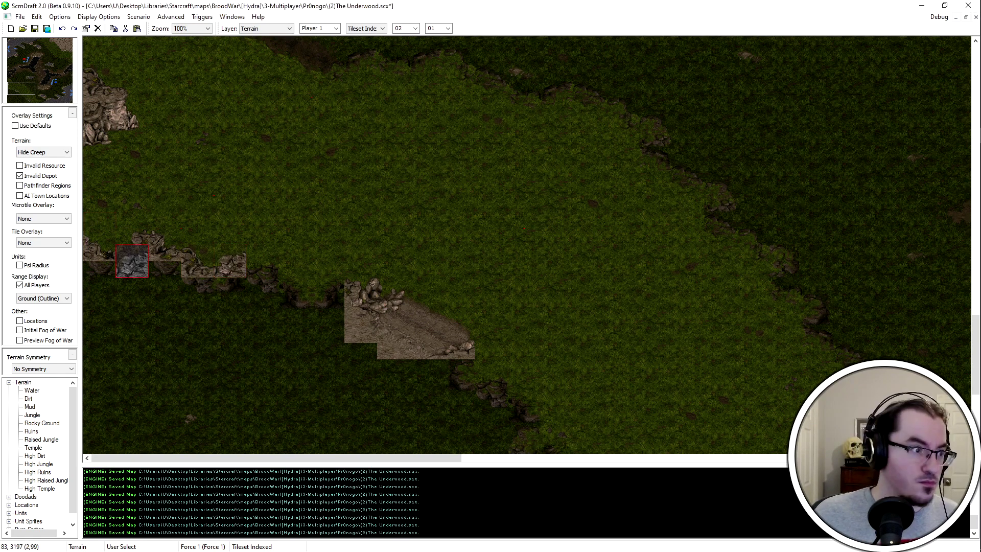
{"action": "left_click", "coordinate": [264, 263]}
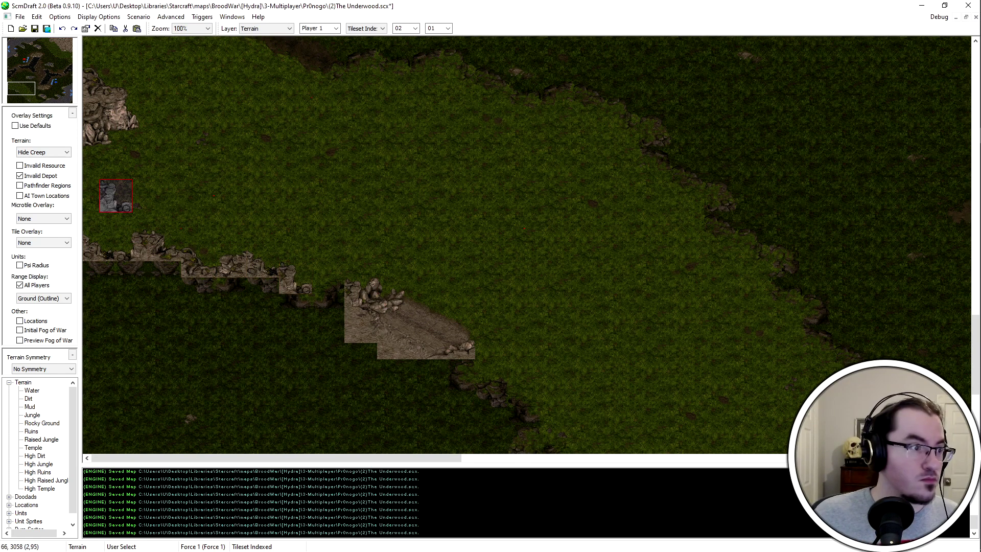
{"action": "left_click", "coordinate": [297, 280]}
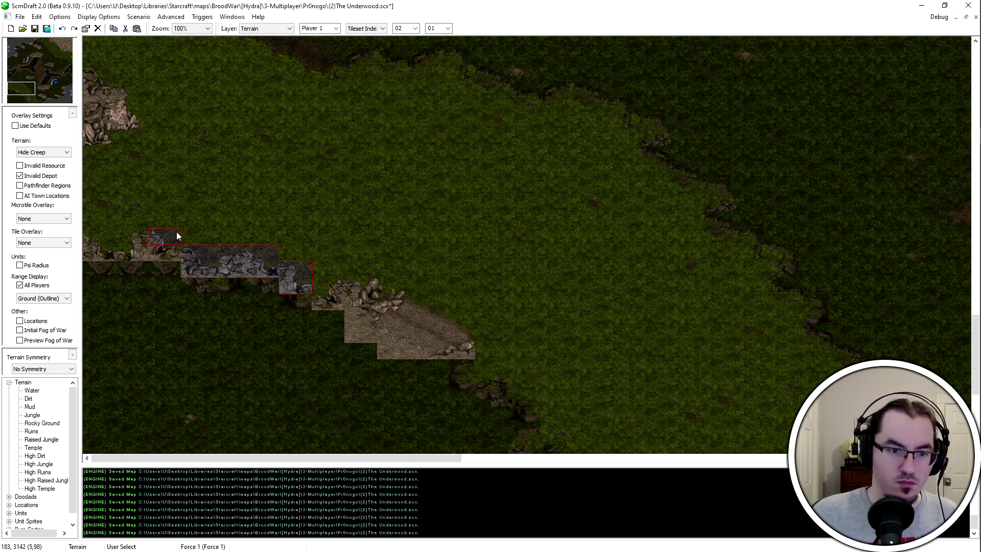
{"action": "left_click_drag", "start_coordinate": [177, 237], "coordinate": [105, 251], "text": "shift"}
{"action": "left_click", "coordinate": [203, 279]}
{"action": "key", "text": "ctrl+z"}
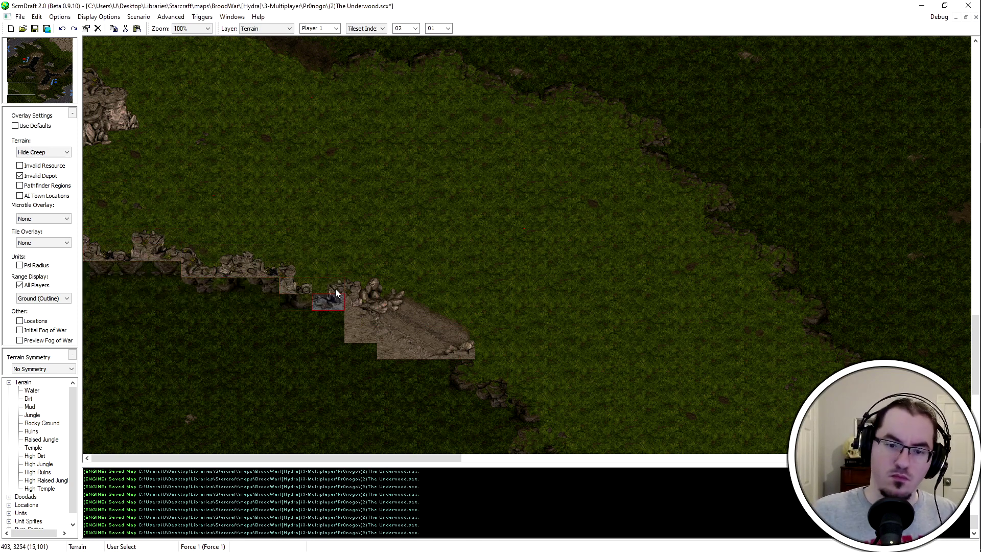
Fill the notch at the southwestern ramp's lower left corner and lay a strip of jungle tiles below the ramp
{"action": "left_click_drag", "start_coordinate": [382, 348], "coordinate": [383, 350], "text": "shift"}
{"action": "left_click", "coordinate": [388, 308]}
{"action": "middle_click_drag", "start_coordinate": [593, 402], "coordinate": [547, 357]}
{"action": "left_click", "coordinate": [367, 28]}
{"action": "left_click", "coordinate": [364, 45]}
{"action": "left_click", "coordinate": [367, 29]}
{"action": "left_click", "coordinate": [379, 53]}
{"action": "left_click", "coordinate": [367, 28]}
{"action": "left_click", "coordinate": [375, 45]}
{"action": "left_click_drag", "start_coordinate": [415, 305], "coordinate": [348, 305]}
Attach rocky cliff pieces to the lower east end of the first southwestern ramp
{"action": "left_click", "coordinate": [373, 28]}
{"action": "left_click", "coordinate": [377, 54]}
{"action": "left_click", "coordinate": [446, 307]}
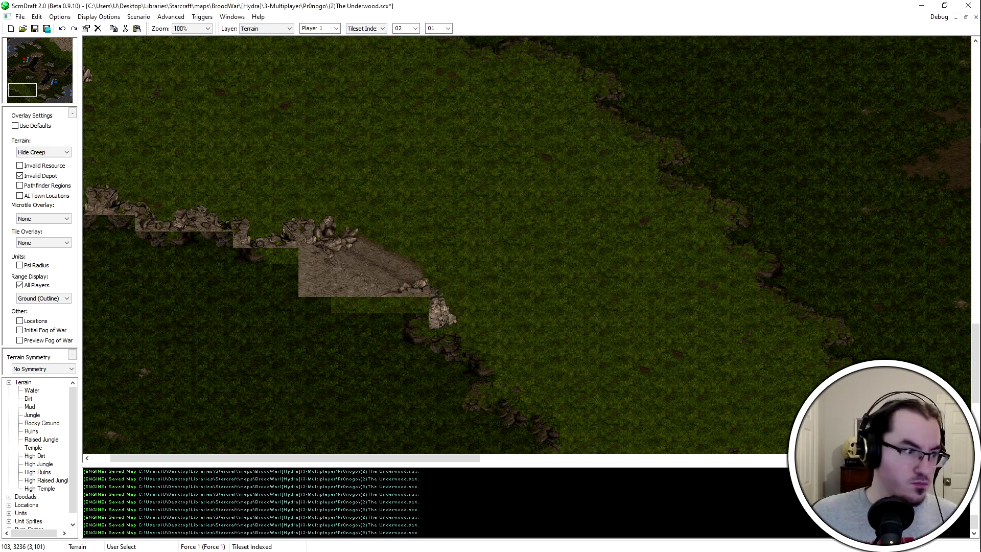
{"action": "left_click", "coordinate": [415, 314]}
{"action": "middle_click_drag", "start_coordinate": [498, 400], "coordinate": [475, 377]}
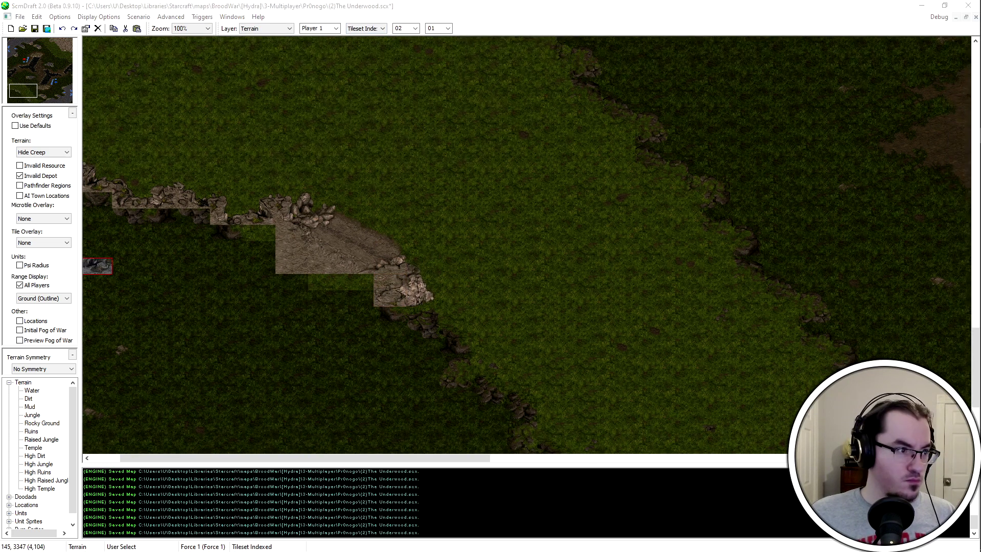
{"action": "left_click", "coordinate": [422, 317]}
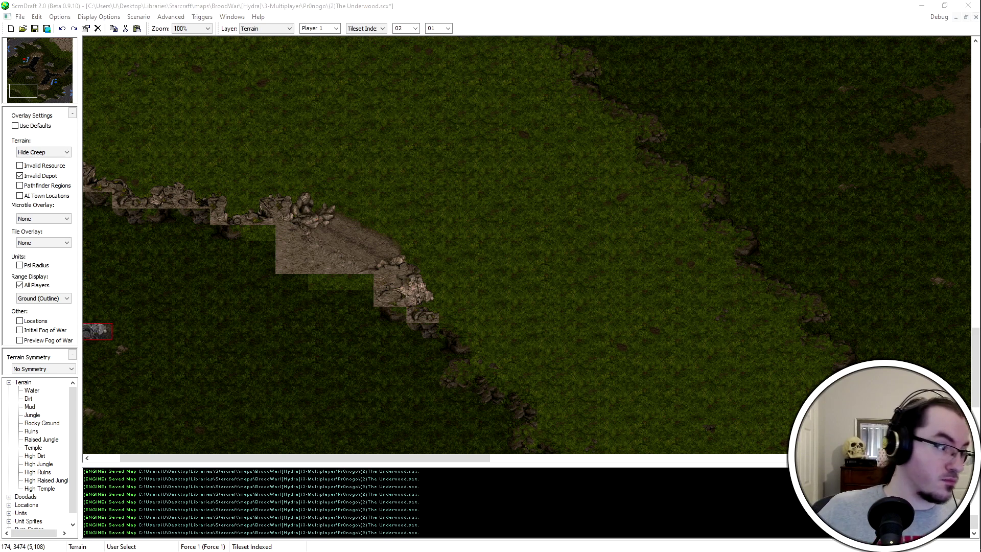
Continue the rocky cliff southeast from the first southwestern ramp, backing the upright piece with rocky ground
{"action": "left_click", "coordinate": [453, 326]}
{"action": "middle_click_drag", "start_coordinate": [452, 327], "coordinate": [391, 287]}
{"action": "left_click", "coordinate": [432, 317]}
{"action": "middle_click_drag", "start_coordinate": [595, 429], "coordinate": [503, 331]}
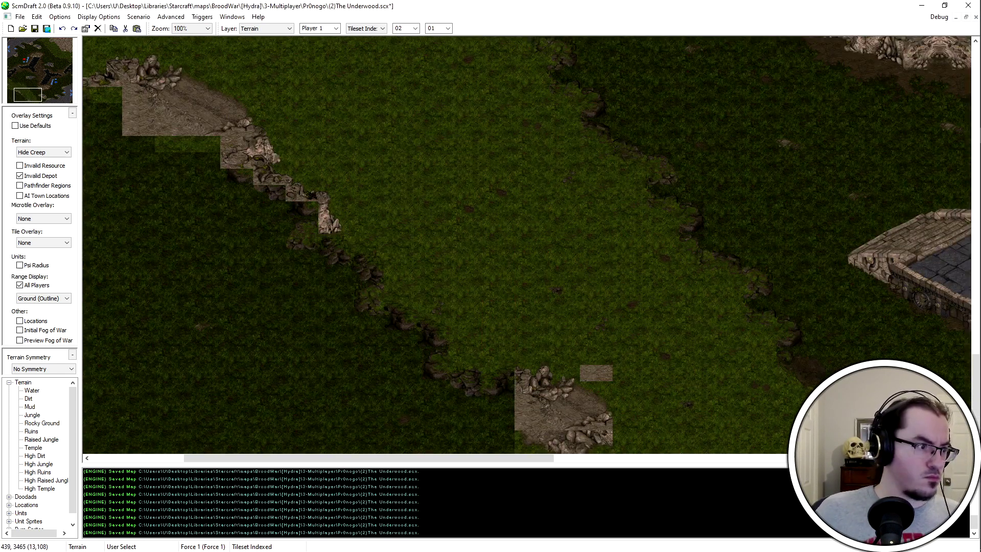
{"action": "left_click", "coordinate": [302, 217]}
{"action": "left_click", "coordinate": [328, 240]}
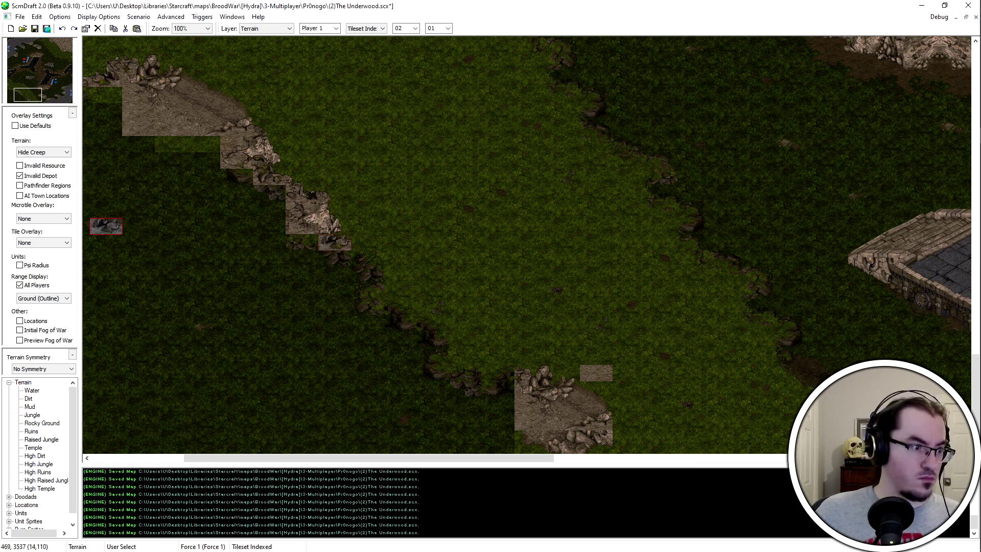
Continue the rocky cliff southeast along the strip's lower edge, toward the second southwestern ramp
{"action": "left_click", "coordinate": [331, 224]}
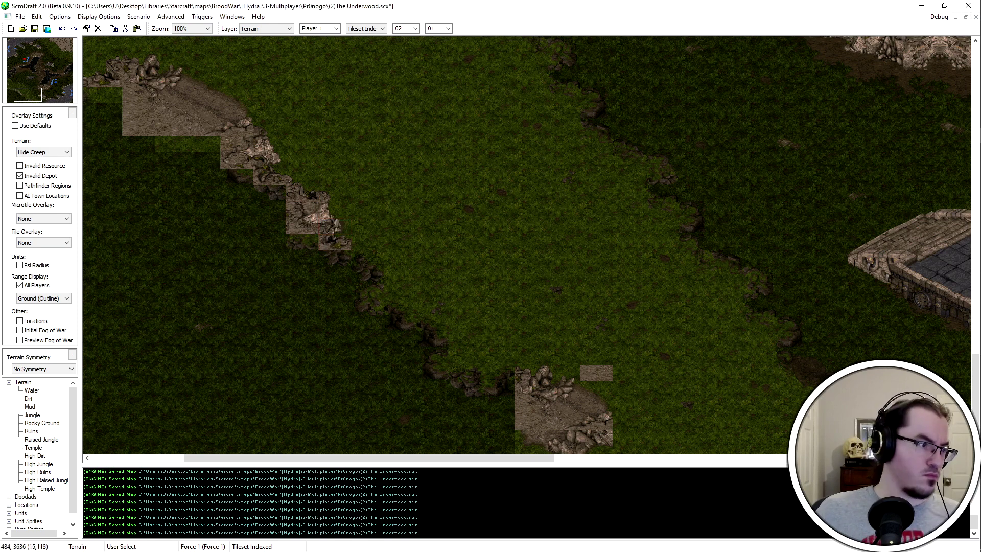
{"action": "left_click", "coordinate": [367, 259]}
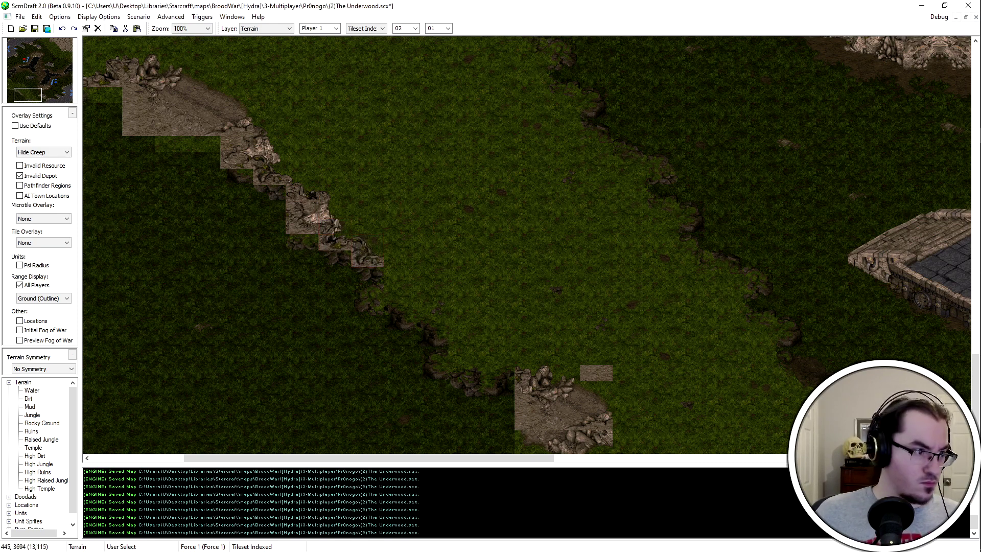
{"action": "left_click", "coordinate": [400, 283]}
{"action": "left_click", "coordinate": [400, 307]}
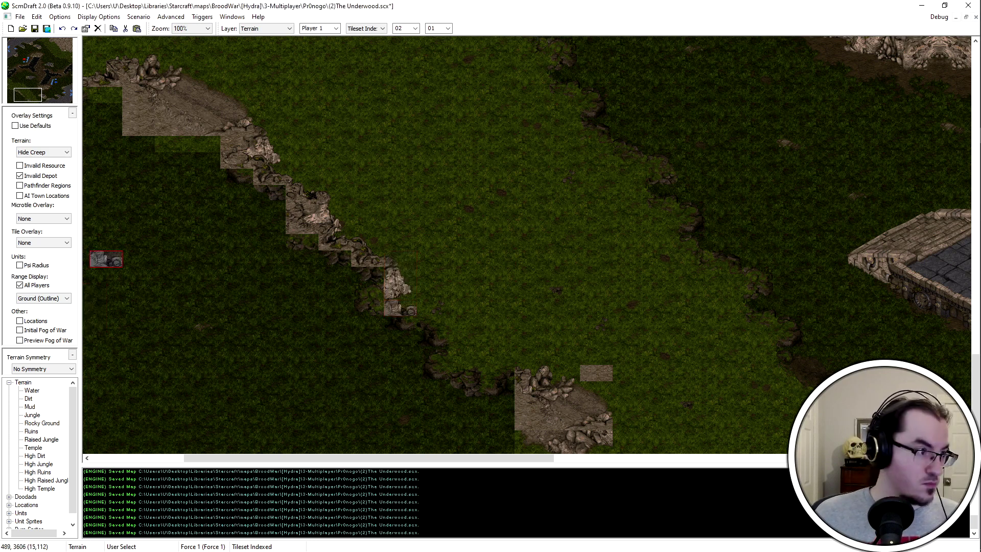
Close the remaining gap up to the second southwestern ramp with cliff pieces backed by rocky ground
{"action": "mouse_move", "coordinate": [226, 159]}
{"action": "middle_mouse_down"}
{"action": "mouse_move", "coordinate": [393, 322]}
{"action": "mouse_move", "coordinate": [457, 415]}
{"action": "middle_mouse_up"}
{"action": "left_click", "coordinate": [400, 314]}
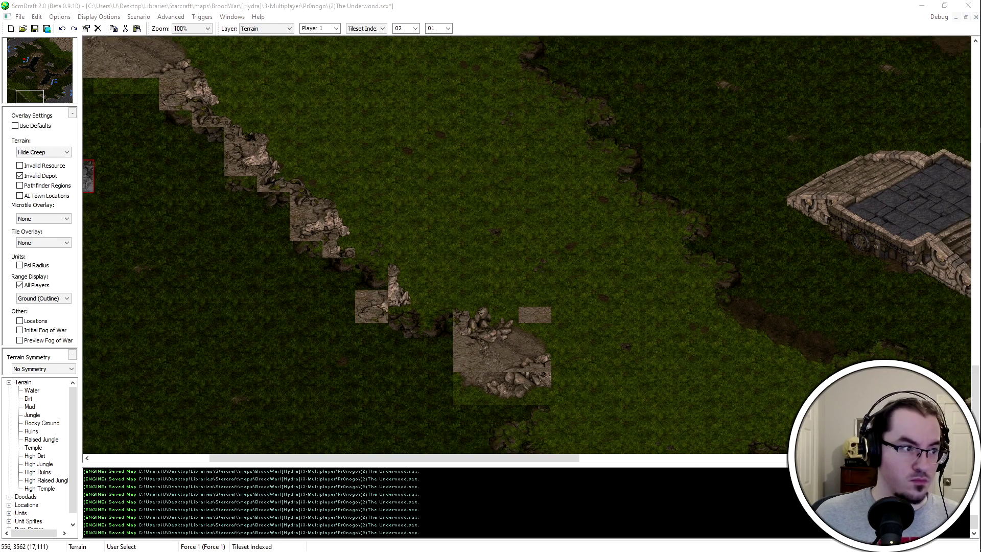
{"action": "left_click", "coordinate": [392, 300]}
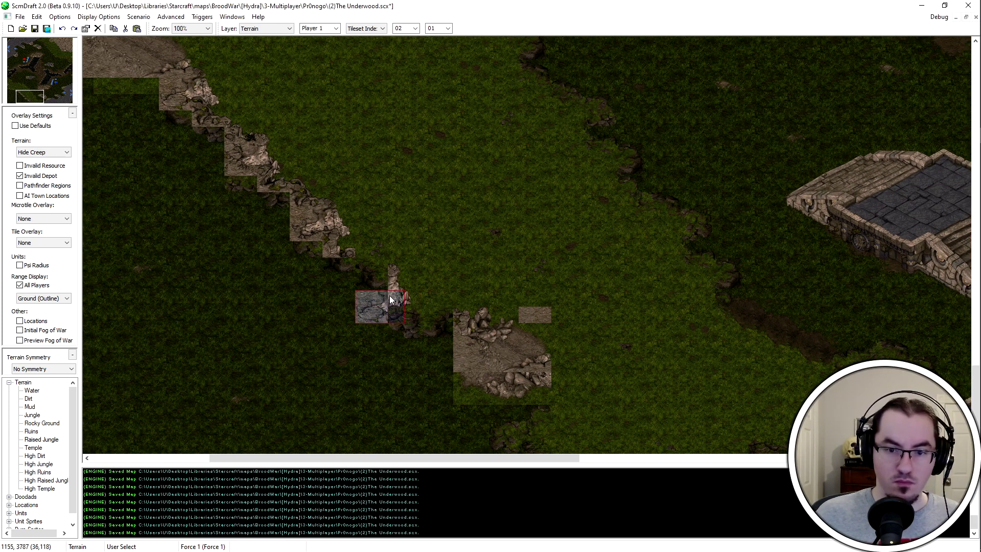
{"action": "left_click", "coordinate": [403, 314]}
{"action": "left_click", "coordinate": [402, 315]}
{"action": "left_click", "coordinate": [445, 312]}
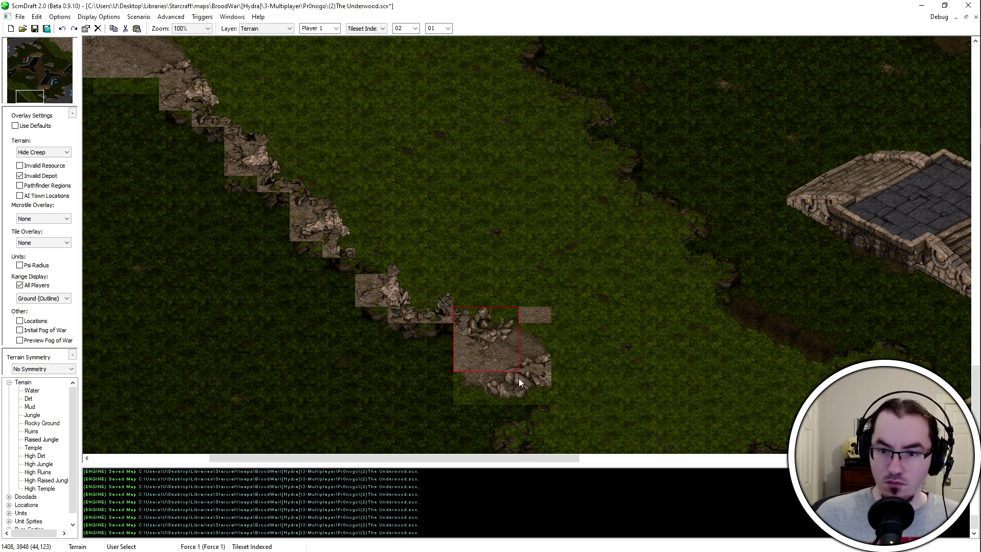
Blend the top of the second southwestern ramp into the cliff and build out its east end with rocky pieces
{"action": "left_click", "coordinate": [516, 337]}
{"action": "mouse_move", "coordinate": [542, 352]}
{"action": "middle_mouse_down"}
{"action": "mouse_move", "coordinate": [572, 354]}
{"action": "mouse_move", "coordinate": [519, 355]}
{"action": "middle_mouse_up"}
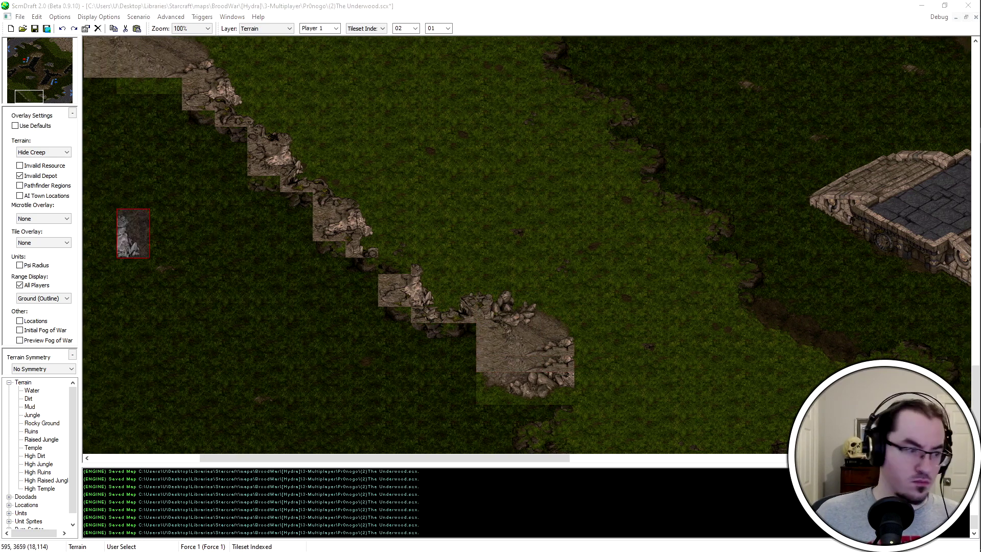
{"action": "left_click", "coordinate": [567, 352]}
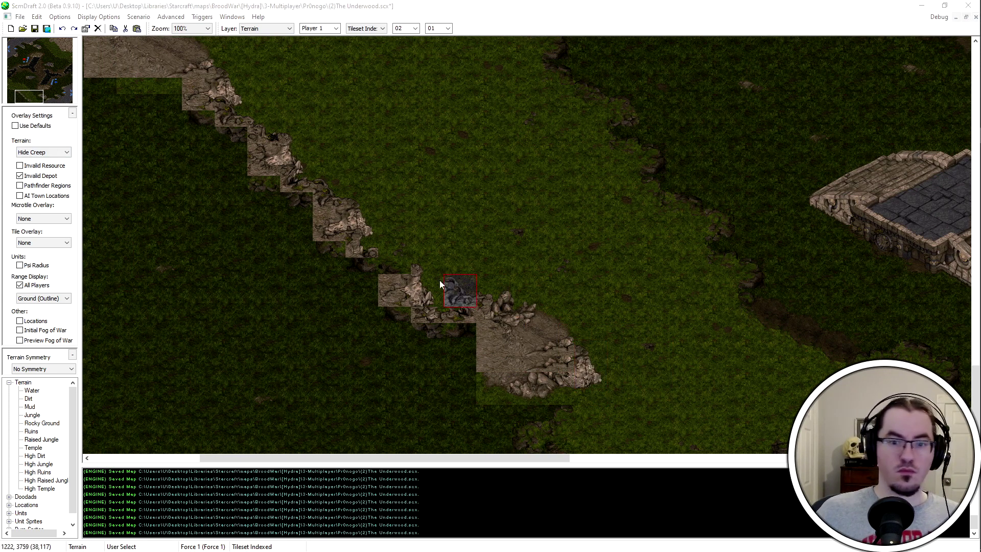
{"action": "scroll", "coordinate": [774, 449], "scroll_direction": "up", "scroll_amount": 1}
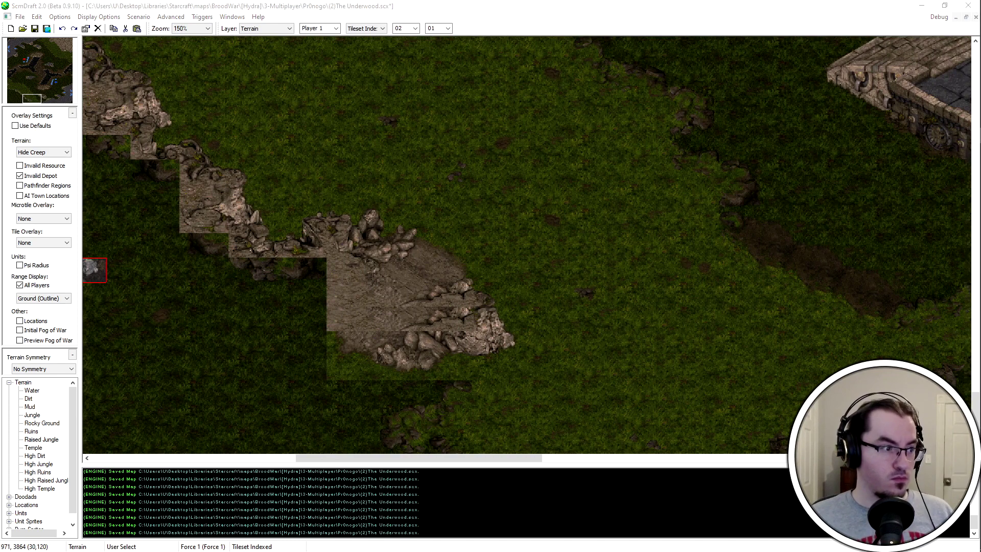
{"action": "left_click", "coordinate": [509, 341]}
{"action": "scroll", "coordinate": [479, 340], "scroll_direction": "right", "scroll_amount": 1}
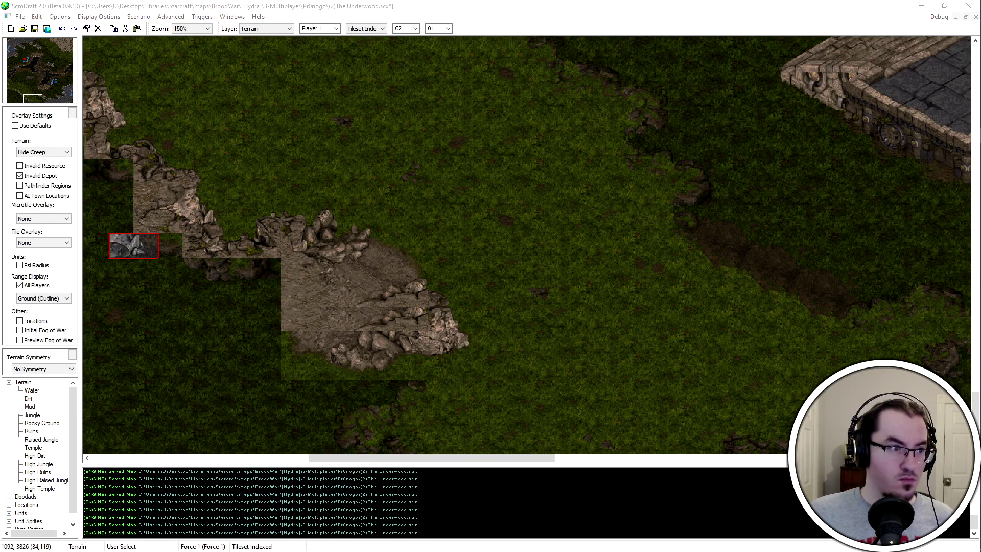
Undo the misplaced piece below the second ramp and rebuild the ramp's lower edge with a rocky cliff section
{"action": "left_click", "coordinate": [439, 381]}
{"action": "left_click_drag", "start_coordinate": [48, 41], "coordinate": [31, 101]}
{"action": "key", "text": "ctrl+z"}
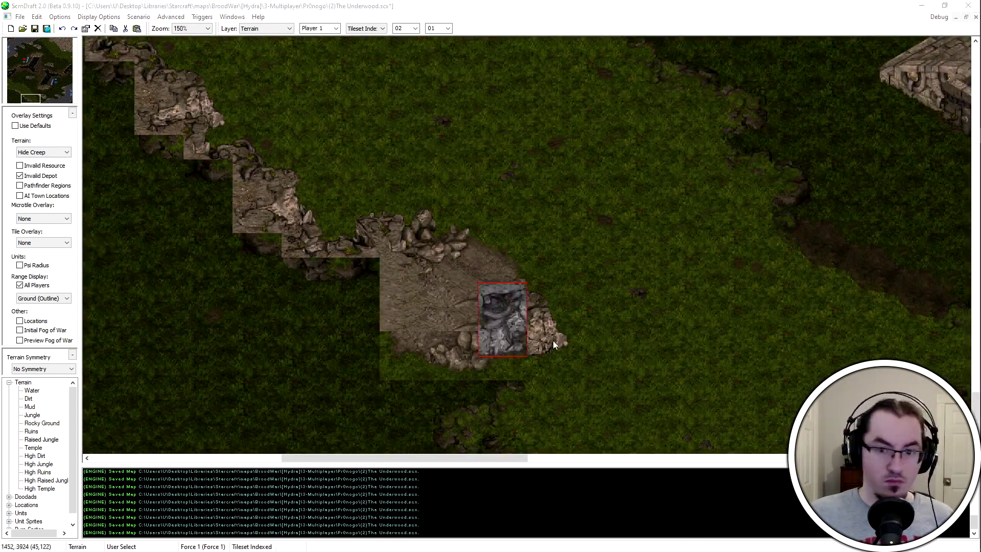
{"action": "left_click", "coordinate": [553, 341]}
{"action": "scroll", "coordinate": [651, 385], "scroll_direction": "right", "scroll_amount": 1}
{"action": "left_click", "coordinate": [402, 364]}
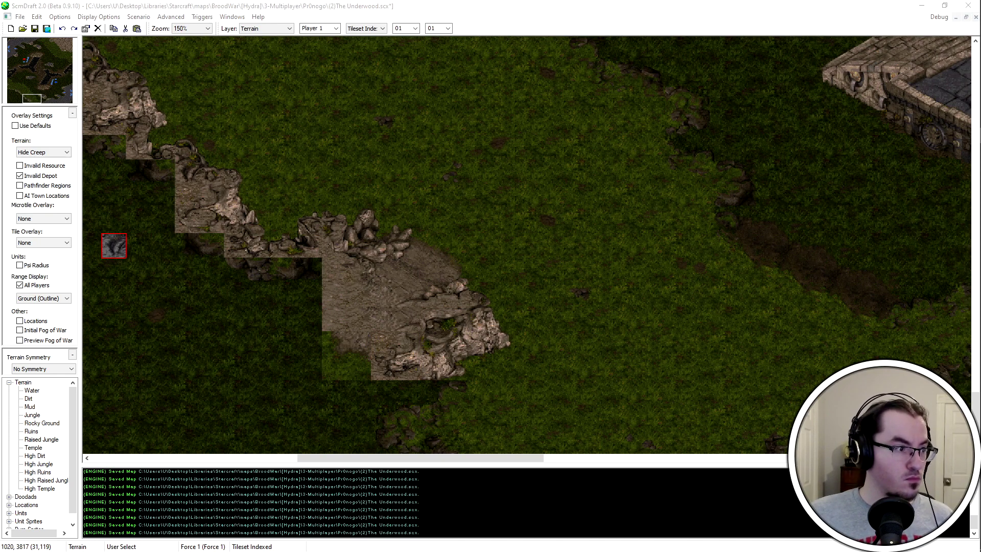
Patch the hole in the second ramp's lower cliff and extend the cliff southeast to the bottom map edge
{"action": "left_click", "coordinate": [445, 392]}
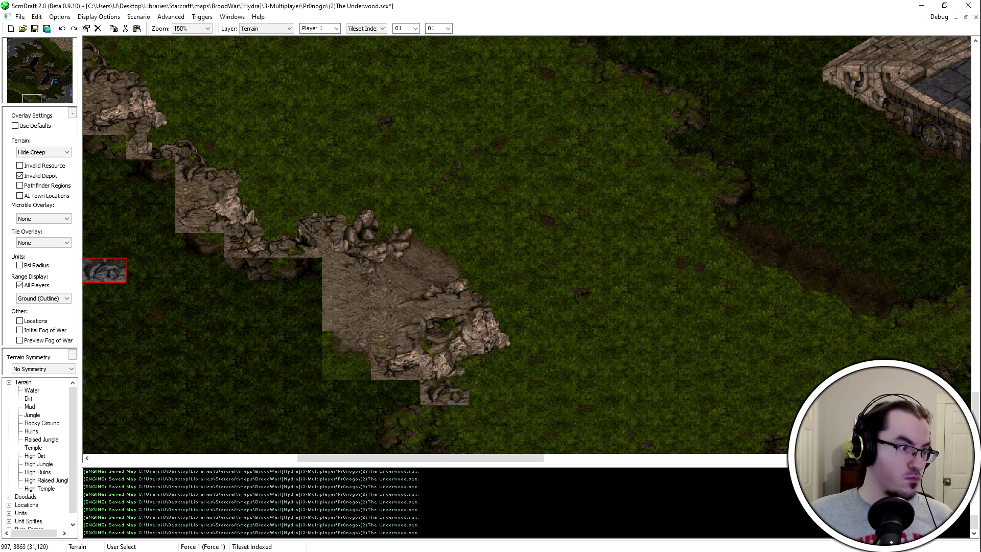
{"action": "left_click", "coordinate": [445, 331]}
{"action": "left_click", "coordinate": [447, 368]}
{"action": "key", "text": "Right"}
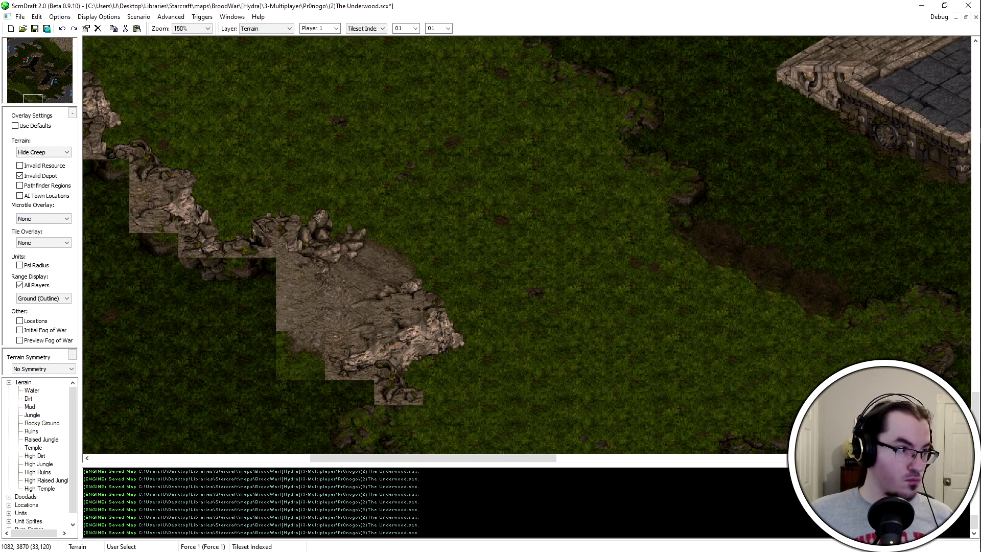
{"action": "left_click", "coordinate": [446, 417]}
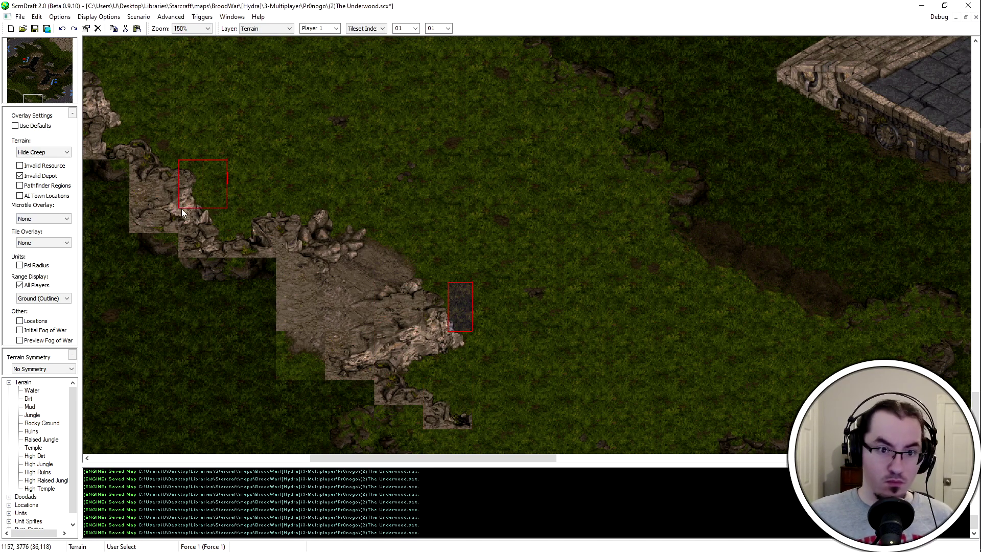
{"action": "left_click", "coordinate": [485, 441]}
Fill the jungle southwest of the cliff with rocky ground, using a rectangular terrain brush 2 wide and 14 high
{"action": "key", "text": "Left"}
{"action": "key", "text": "Left"}
{"action": "key", "text": "Left"}
{"action": "key", "text": "Up"}
{"action": "left_click", "coordinate": [366, 28]}
{"action": "left_click", "coordinate": [372, 44]}
{"action": "left_click", "coordinate": [406, 29]}
{"action": "left_click", "coordinate": [403, 44]}
{"action": "scroll", "coordinate": [260, 94], "scroll_direction": "down", "scroll_amount": 2, "text": "ctrl"}
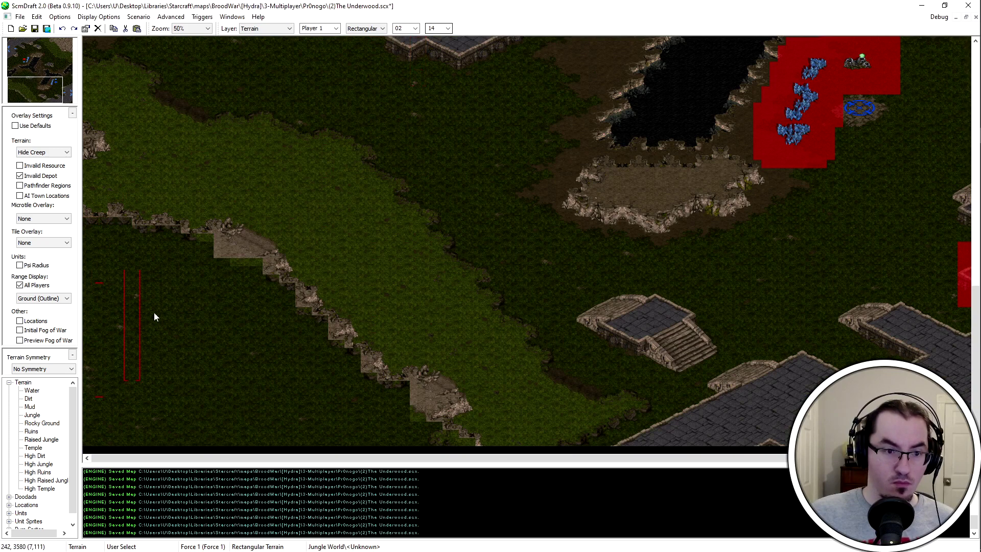
{"action": "left_click_drag", "start_coordinate": [92, 280], "coordinate": [124, 284]}
{"action": "mouse_move", "coordinate": [91, 397]}
{"action": "left_mouse_down"}
{"action": "mouse_move", "coordinate": [139, 287]}
{"action": "mouse_move", "coordinate": [173, 294]}
{"action": "mouse_move", "coordinate": [176, 405]}
{"action": "mouse_move", "coordinate": [191, 300]}
{"action": "mouse_move", "coordinate": [271, 337]}
{"action": "mouse_move", "coordinate": [336, 402]}
{"action": "left_mouse_up"}
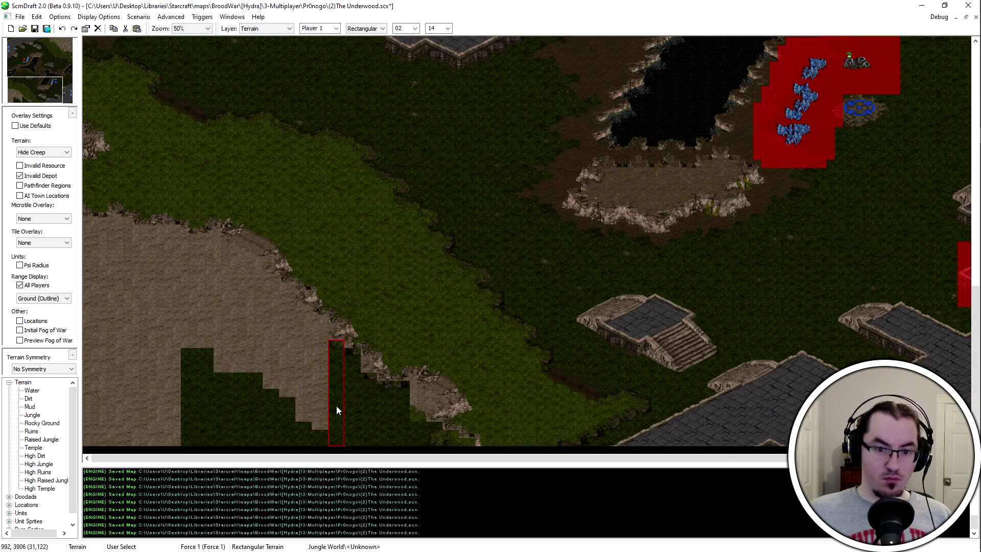
{"action": "left_click", "coordinate": [335, 399]}
Fill the remaining jungle gaps behind the lower cliff and second ramp with rocky ground, and save the map
{"action": "scroll", "coordinate": [438, 29], "scroll_direction": "up", "scroll_amount": 2}
{"action": "left_click", "coordinate": [190, 407]}
{"action": "left_click", "coordinate": [204, 410]}
{"action": "scroll", "coordinate": [438, 29], "scroll_direction": "up", "scroll_amount": 2}
{"action": "mouse_move", "coordinate": [225, 428]}
{"action": "left_mouse_down"}
{"action": "mouse_move", "coordinate": [277, 427]}
{"action": "mouse_move", "coordinate": [253, 415]}
{"action": "mouse_move", "coordinate": [409, 432]}
{"action": "left_mouse_up"}
{"action": "scroll", "coordinate": [438, 30], "scroll_direction": "up", "scroll_amount": 3}
{"action": "scroll", "coordinate": [317, 412], "scroll_direction": "up", "scroll_amount": 1, "text": "ctrl"}
{"action": "left_click_drag", "start_coordinate": [318, 412], "coordinate": [508, 409]}
{"action": "scroll", "coordinate": [438, 28], "scroll_direction": "down", "scroll_amount": 3}
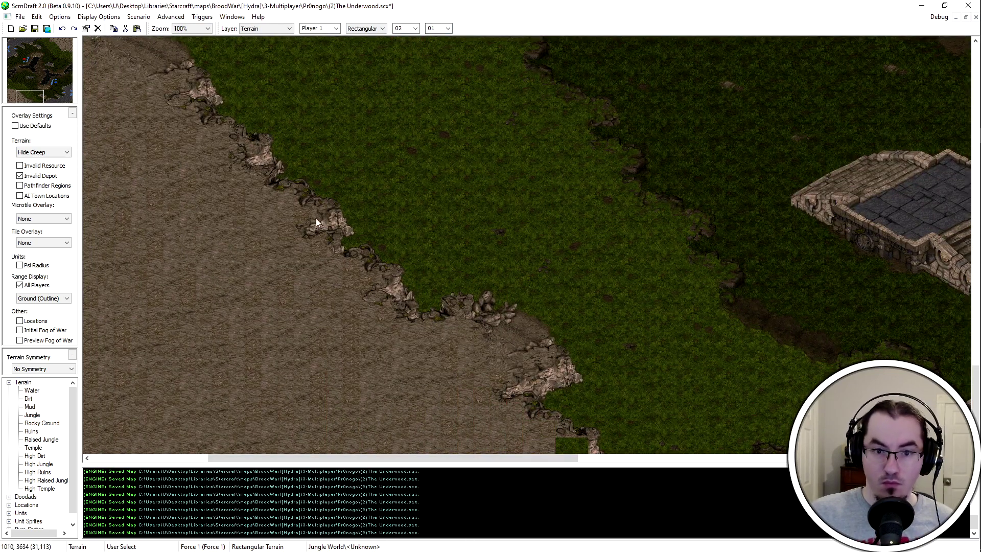
{"action": "left_click", "coordinate": [566, 441]}
{"action": "scroll", "coordinate": [459, 372], "scroll_direction": "down", "scroll_amount": 2, "text": "ctrl"}
{"action": "left_click", "coordinate": [32, 32]}
{"action": "left_click", "coordinate": [51, 44]}
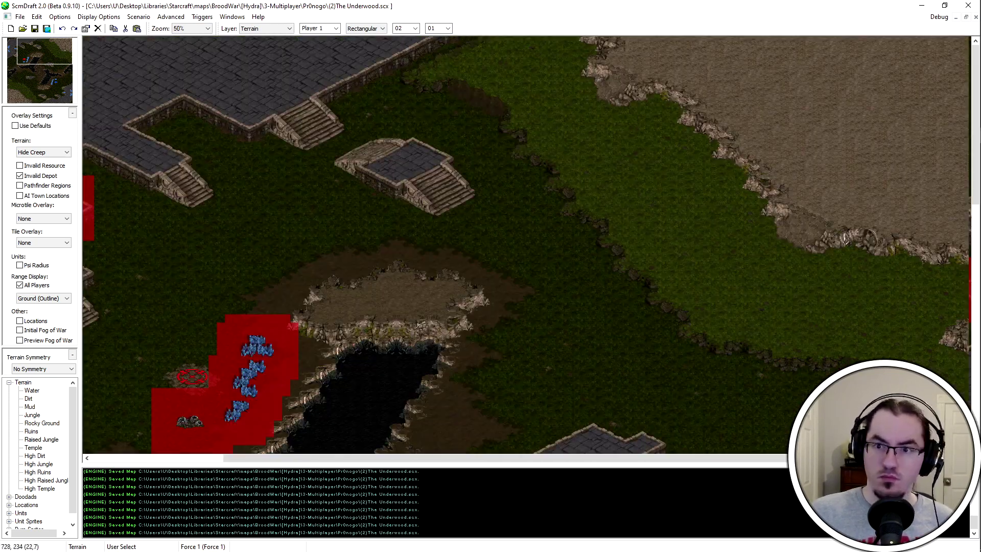
Finish the rocky cliff below the second ramp at the bottom map edge using indexed tiles, and save the map
{"action": "scroll", "coordinate": [467, 76], "scroll_direction": "down", "scroll_amount": 5}
{"action": "scroll", "coordinate": [544, 431], "scroll_direction": "up", "scroll_amount": 2, "text": "ctrl"}
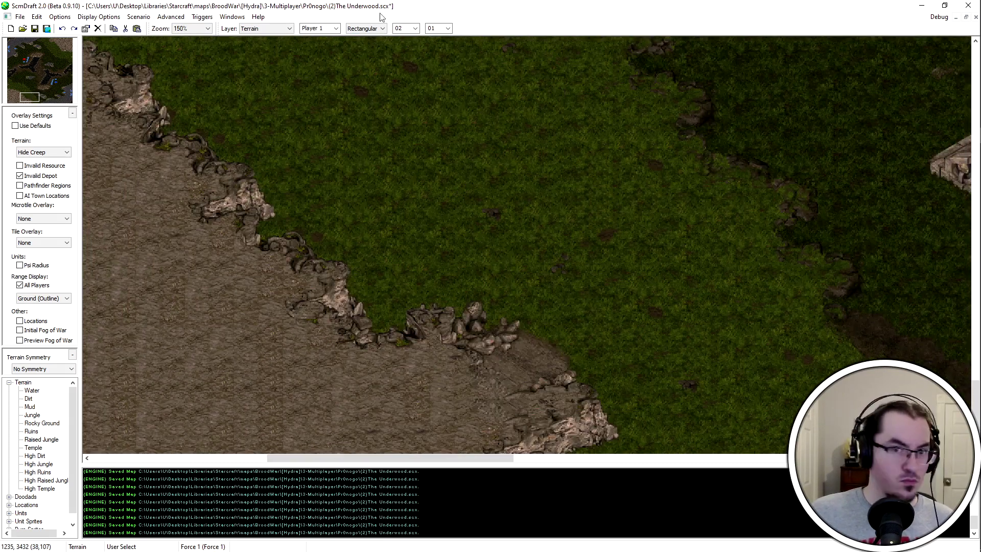
{"action": "middle_click_drag", "start_coordinate": [590, 436], "coordinate": [509, 343]}
{"action": "left_click", "coordinate": [531, 440]}
{"action": "left_click_drag", "start_coordinate": [246, 186], "coordinate": [223, 235], "text": "shift"}
{"action": "left_click", "coordinate": [476, 439]}
{"action": "left_click", "coordinate": [368, 28]}
{"action": "left_click", "coordinate": [365, 45]}
{"action": "left_click_drag", "start_coordinate": [559, 443], "coordinate": [558, 416]}
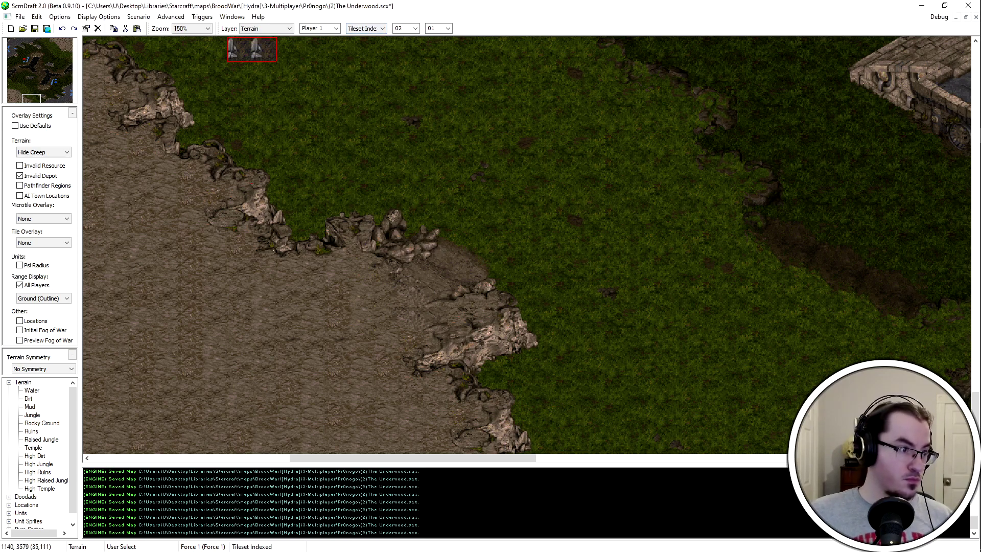
{"action": "key", "text": "ctrl+s"}
{"action": "scroll", "coordinate": [378, 340], "scroll_direction": "down", "scroll_amount": 2, "text": "ctrl"}
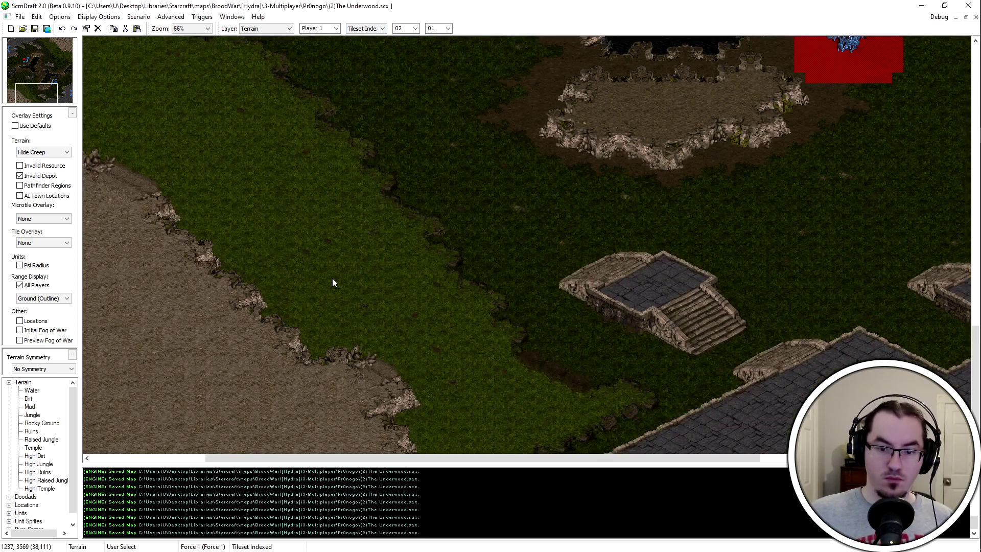
{"action": "scroll", "coordinate": [332, 283], "scroll_direction": "down", "scroll_amount": 3, "text": "ctrl"}
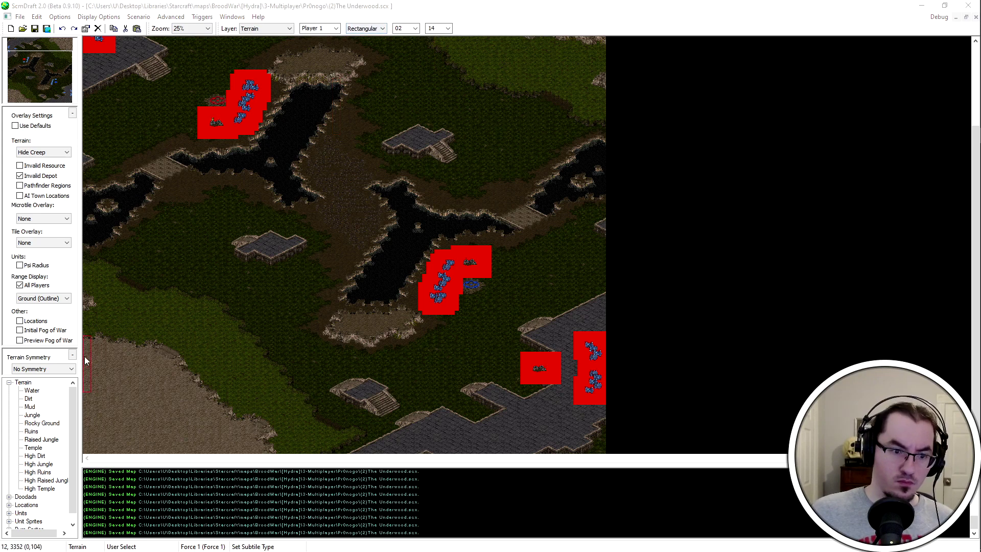
Copy the southwestern rocky area with its cliff and ramps, and paste it slightly lower on the map
{"action": "scroll", "coordinate": [598, 103], "scroll_direction": "up", "scroll_amount": 2, "text": "ctrl"}
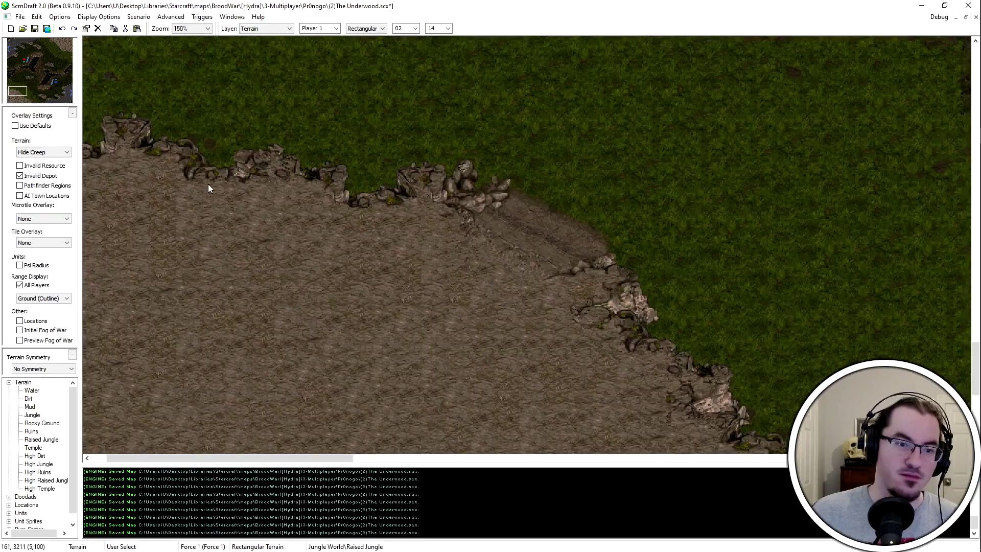
{"action": "left_click_drag", "start_coordinate": [86, 138], "coordinate": [808, 450]}
{"action": "scroll", "coordinate": [573, 283], "scroll_direction": "down", "scroll_amount": 5, "text": "ctrl"}
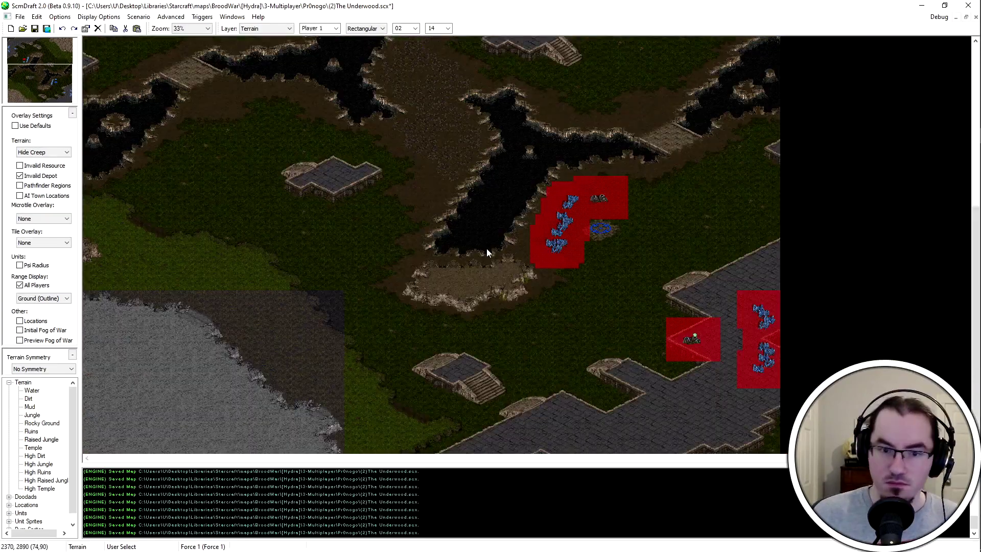
{"action": "scroll", "coordinate": [283, 336], "scroll_direction": "up", "scroll_amount": 3, "text": "ctrl"}
{"action": "key", "text": "ctrl+v"}
{"action": "scroll", "coordinate": [283, 335], "scroll_direction": "down", "scroll_amount": 2, "text": "ctrl"}
{"action": "key", "text": "Escape"}
{"action": "scroll", "coordinate": [409, 256], "scroll_direction": "up", "scroll_amount": 2, "text": "ctrl"}
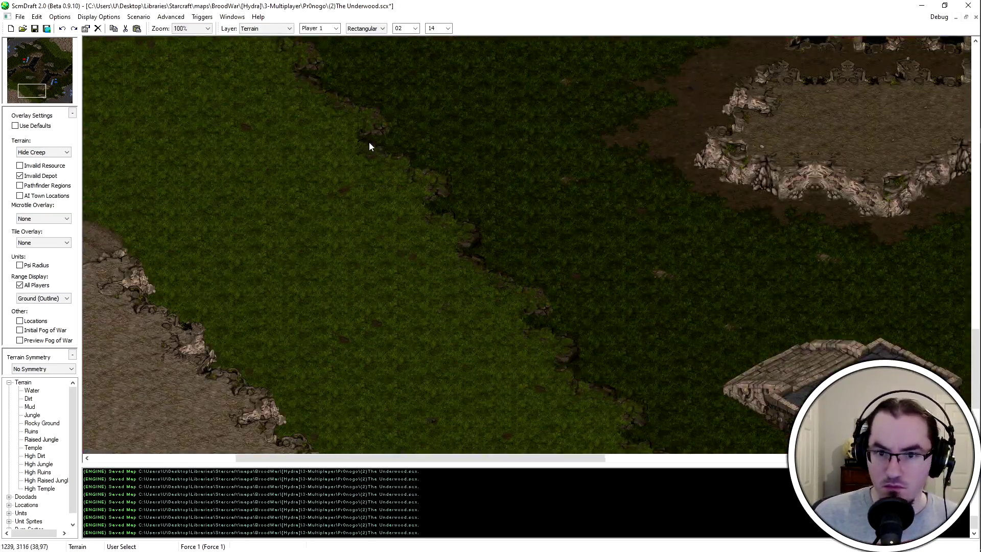
{"action": "scroll", "coordinate": [460, 256], "scroll_direction": "down", "scroll_amount": 1, "text": "ctrl"}
{"action": "key", "text": "Escape"}
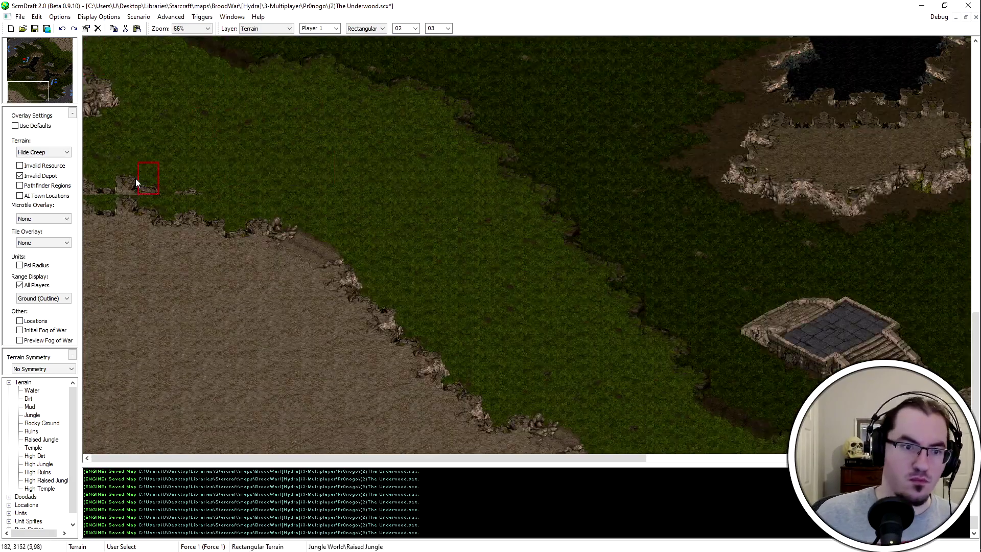
Paint Raised Jungle over the leftover cliff strip above the moved cliff near the west map edge
{"action": "left_click_drag", "start_coordinate": [136, 179], "coordinate": [204, 184]}
{"action": "scroll", "coordinate": [220, 266], "scroll_direction": "down", "scroll_amount": 2, "text": "ctrl"}
{"action": "scroll", "coordinate": [177, 398], "scroll_direction": "up", "scroll_amount": 1, "text": "ctrl"}
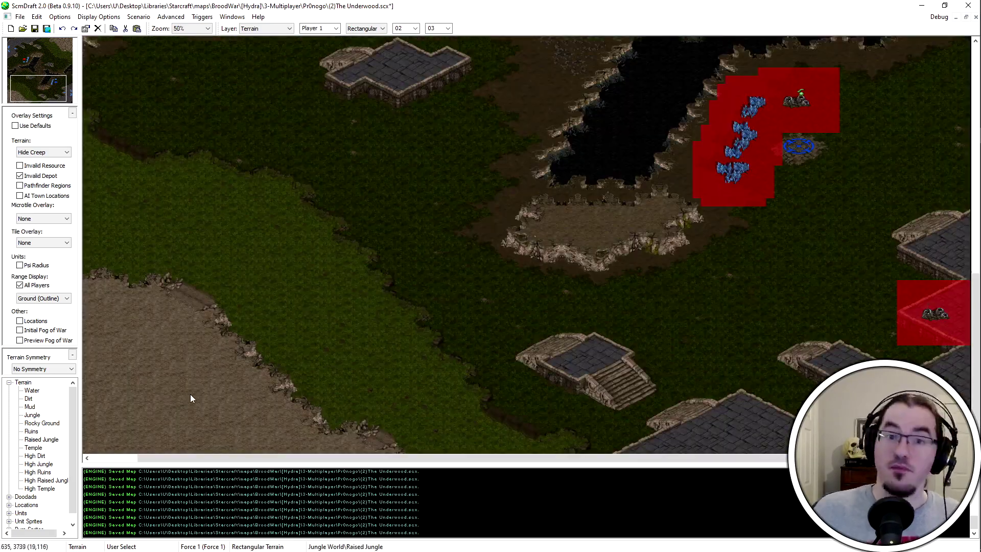
Set the rectangular terrain brush to 2 wide and 14 high
{"action": "scroll", "coordinate": [269, 320], "scroll_direction": "up", "scroll_amount": 2, "text": "ctrl"}
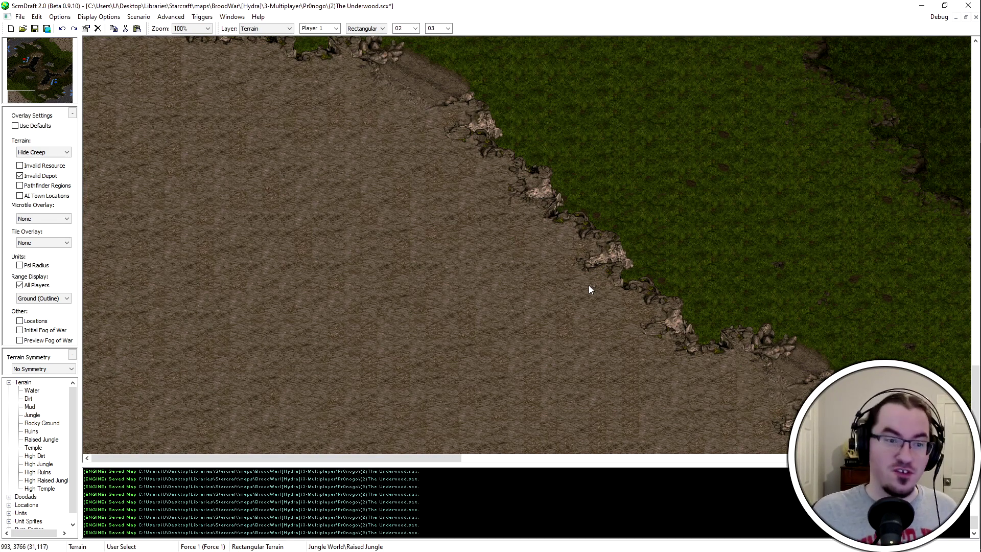
{"action": "scroll", "coordinate": [436, 32], "scroll_direction": "up", "scroll_amount": 2}
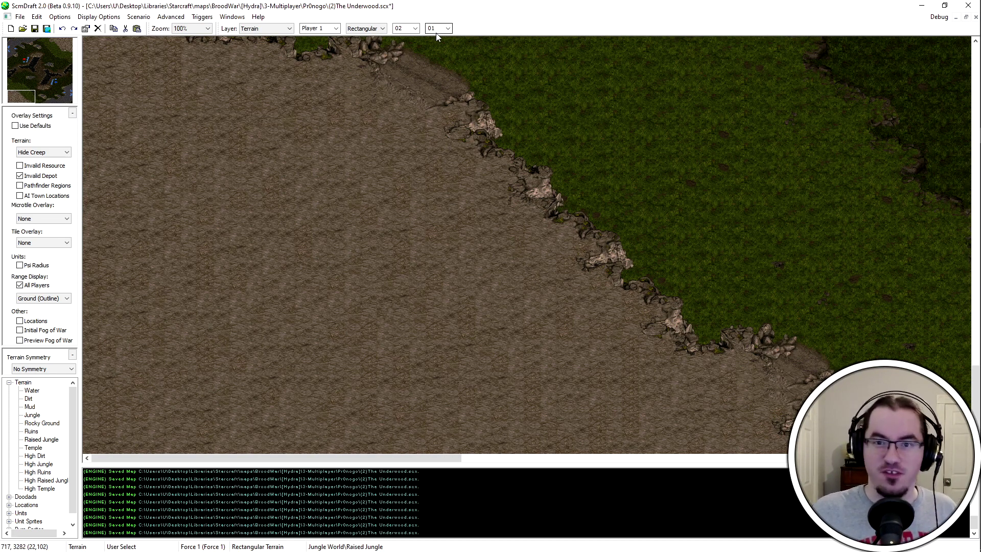
{"action": "scroll", "coordinate": [219, 254], "scroll_direction": "up", "scroll_amount": 2}
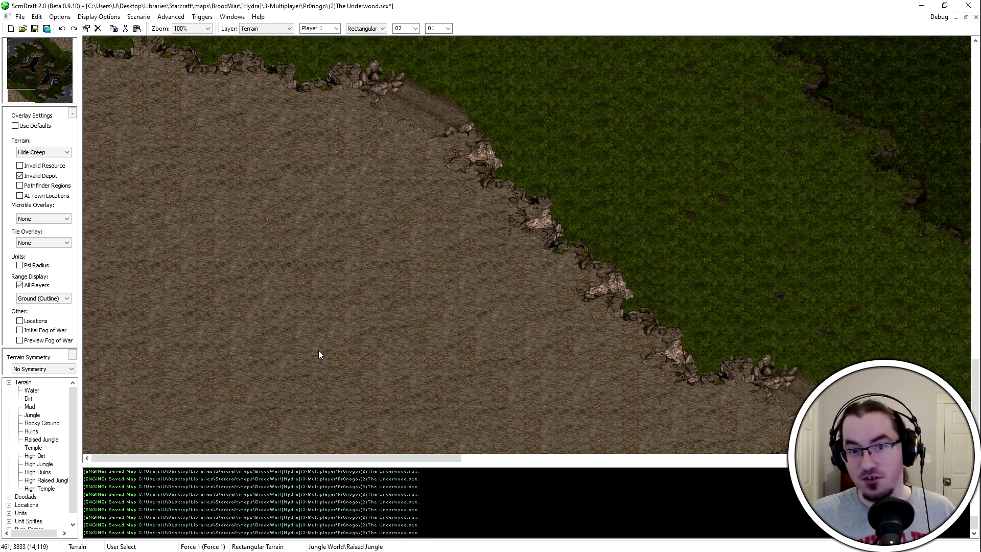
{"action": "scroll", "coordinate": [306, 403], "scroll_direction": "down", "scroll_amount": 2}
{"action": "double_click", "coordinate": [435, 28]}
{"action": "type", "text": "07"}
{"action": "double_click", "coordinate": [441, 28]}
{"action": "type", "text": "14"}
Check the southwestern cliffs and ramps with the Building Placability tile overlay, and turn the overlay off
{"action": "scroll", "coordinate": [403, 284], "scroll_direction": "up", "scroll_amount": 5}
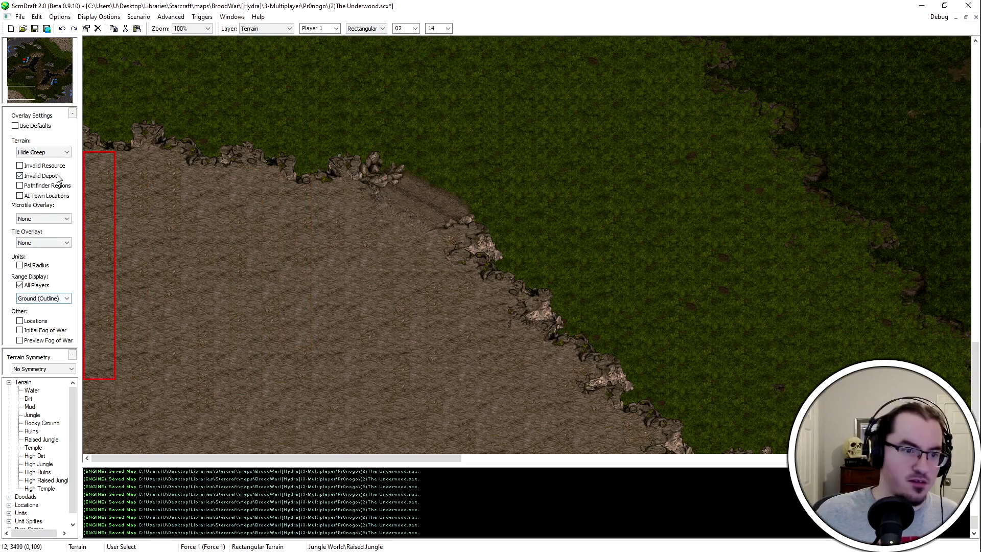
{"action": "scroll", "coordinate": [48, 242], "scroll_direction": "down", "scroll_amount": 1}
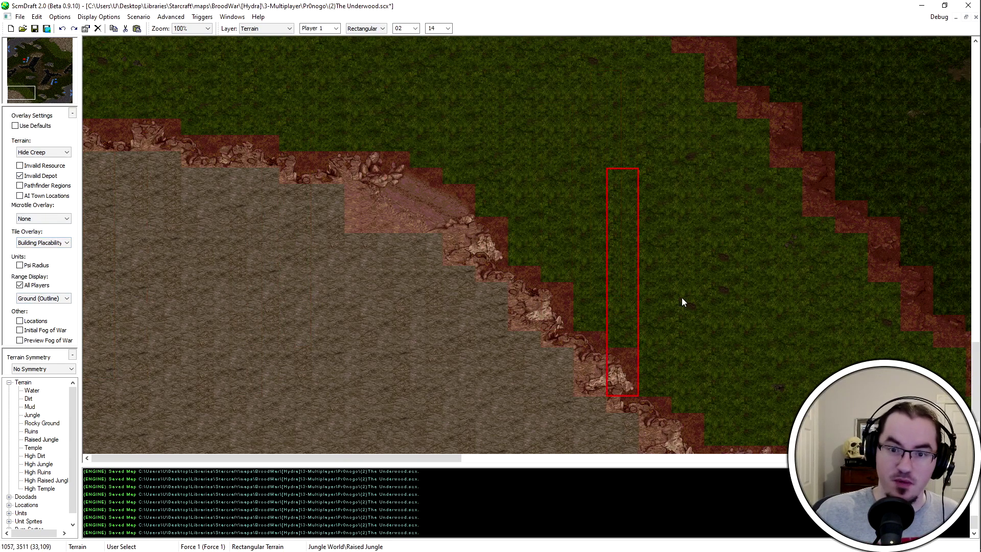
{"action": "scroll", "coordinate": [460, 304], "scroll_direction": "down", "scroll_amount": 5}
{"action": "scroll", "coordinate": [245, 286], "scroll_direction": "up", "scroll_amount": 2}
{"action": "scroll", "coordinate": [48, 243], "scroll_direction": "up", "scroll_amount": 1}
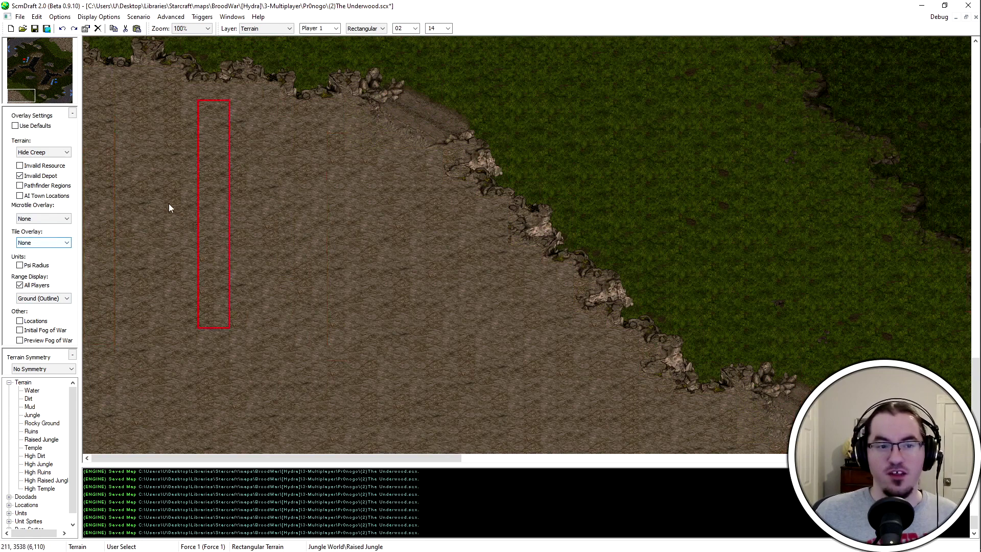
{"action": "scroll", "coordinate": [204, 385], "scroll_direction": "down", "scroll_amount": 1, "text": "ctrl"}
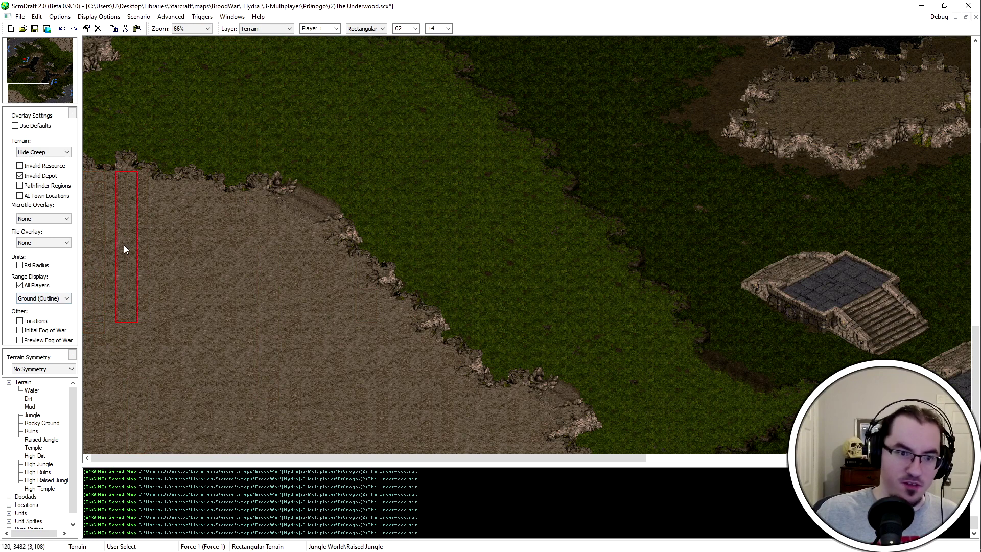
Try a 2 by 14 strip of Raised Jungle along the west map edge of the southwestern rocky area and compare the northeastern area
{"action": "left_click", "coordinate": [98, 245]}
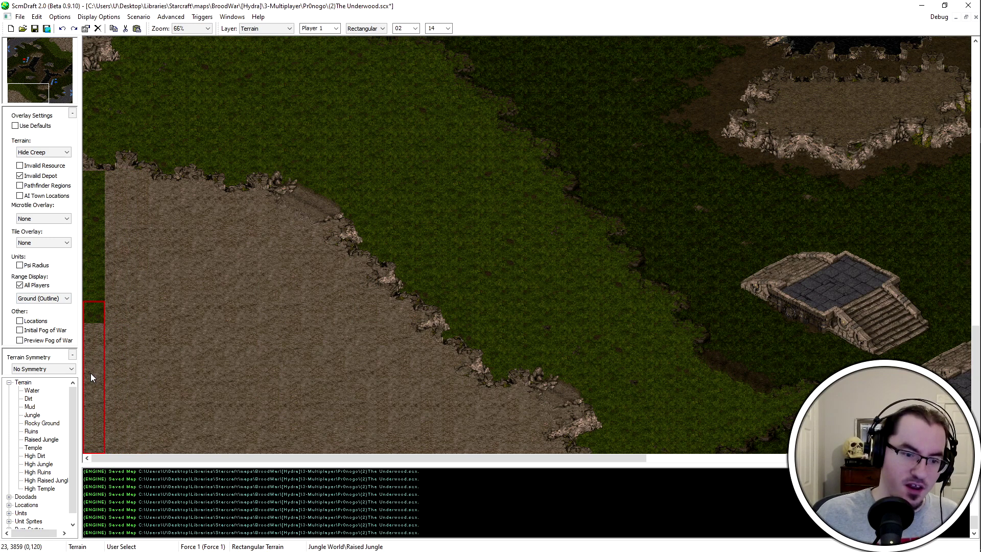
{"action": "left_click", "coordinate": [51, 48]}
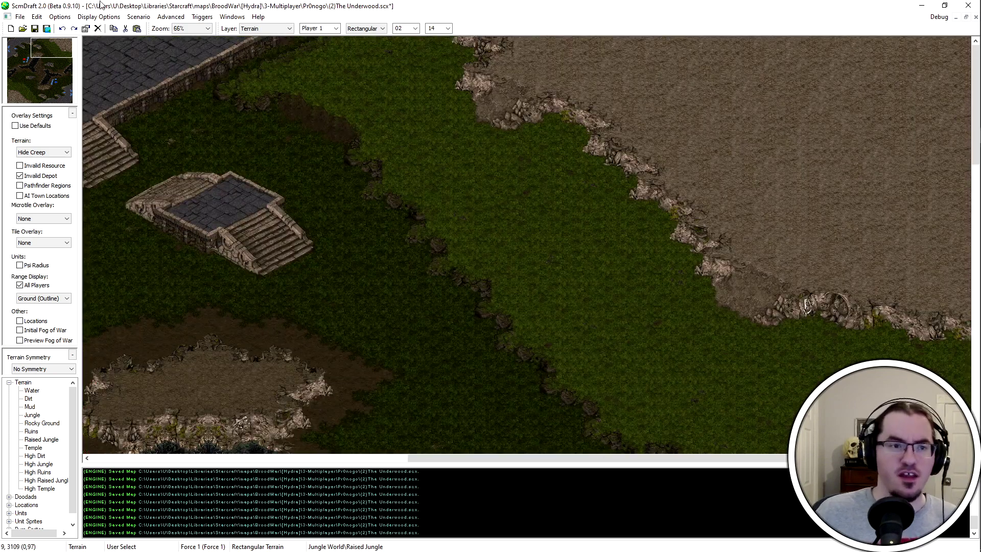
{"action": "left_click", "coordinate": [963, 238]}
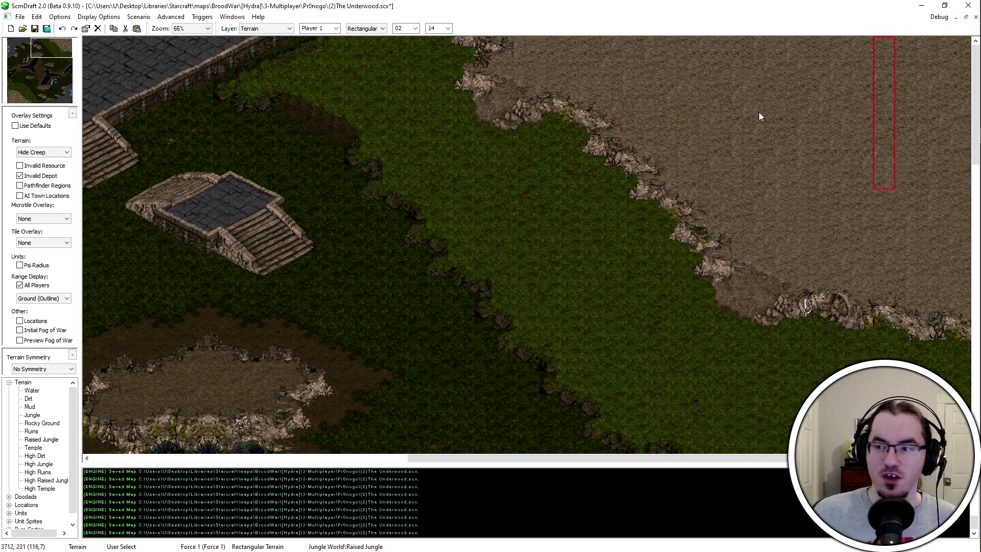
{"action": "left_click", "coordinate": [28, 93]}
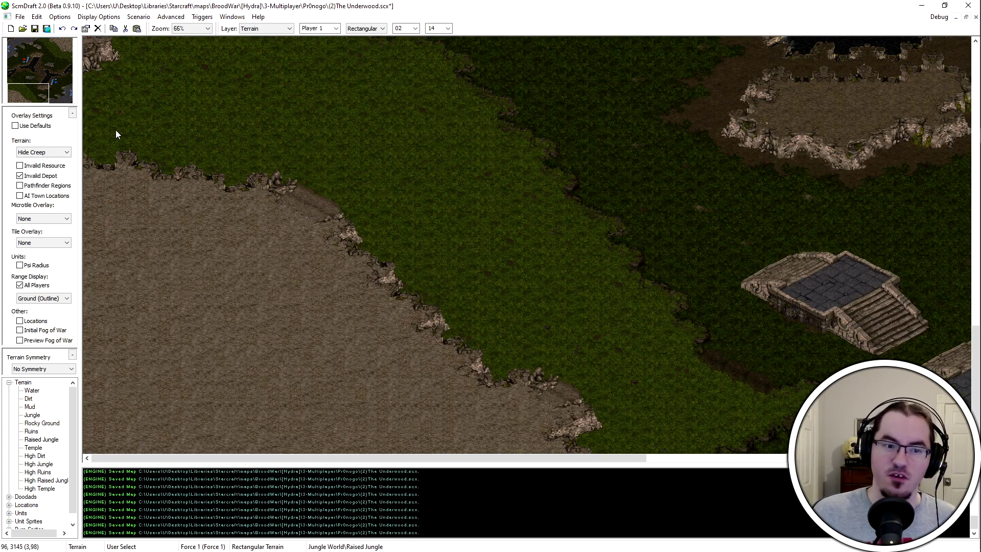
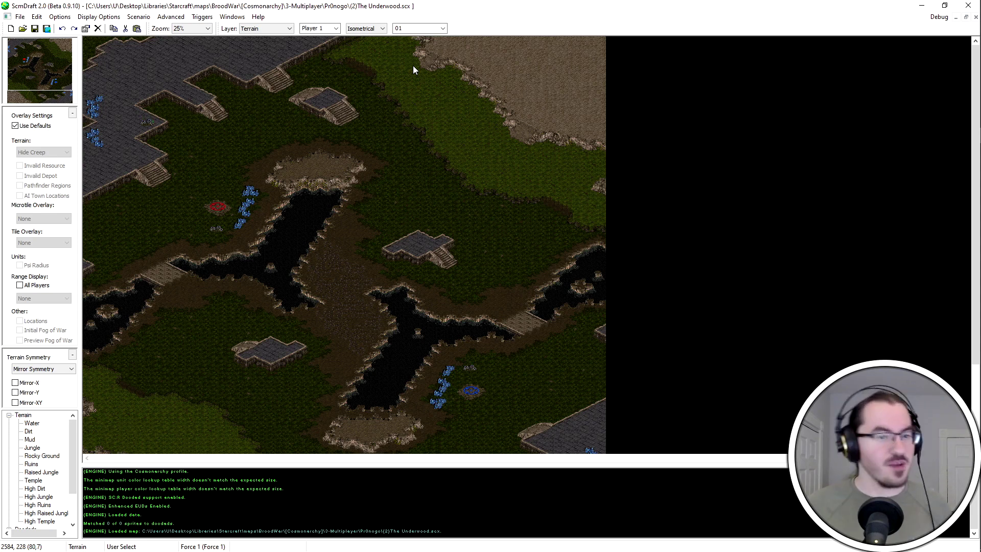
Examine the cliffs, stairs and resources of the northwestern temple plateau at 100% zoom
{"action": "scroll", "coordinate": [119, 110], "scroll_direction": "up", "scroll_amount": 3, "text": "ctrl"}
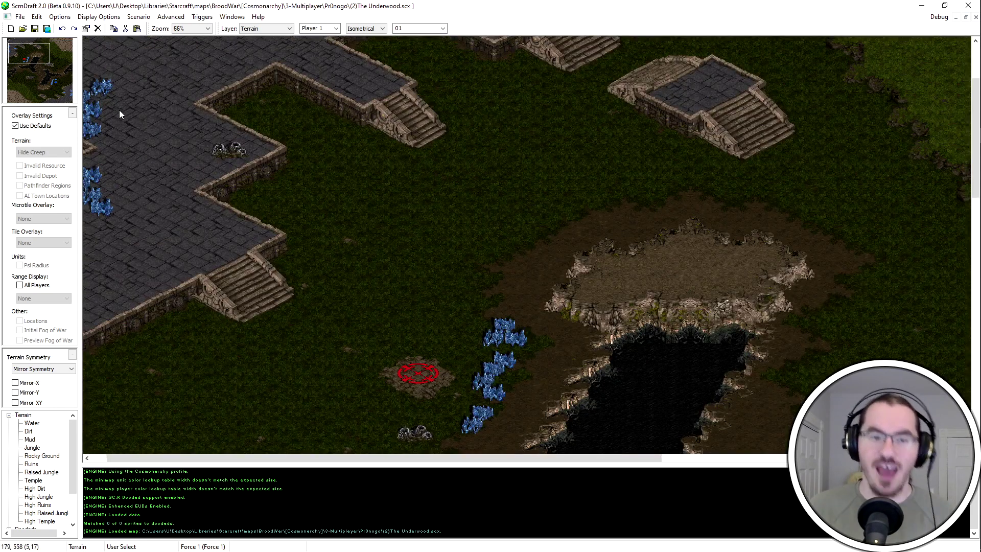
{"action": "scroll", "coordinate": [119, 109], "scroll_direction": "up", "scroll_amount": 1, "text": "ctrl"}
{"action": "middle_click_drag", "start_coordinate": [535, 207], "coordinate": [465, 328]}
{"action": "middle_click_drag", "start_coordinate": [286, 116], "coordinate": [424, 191]}
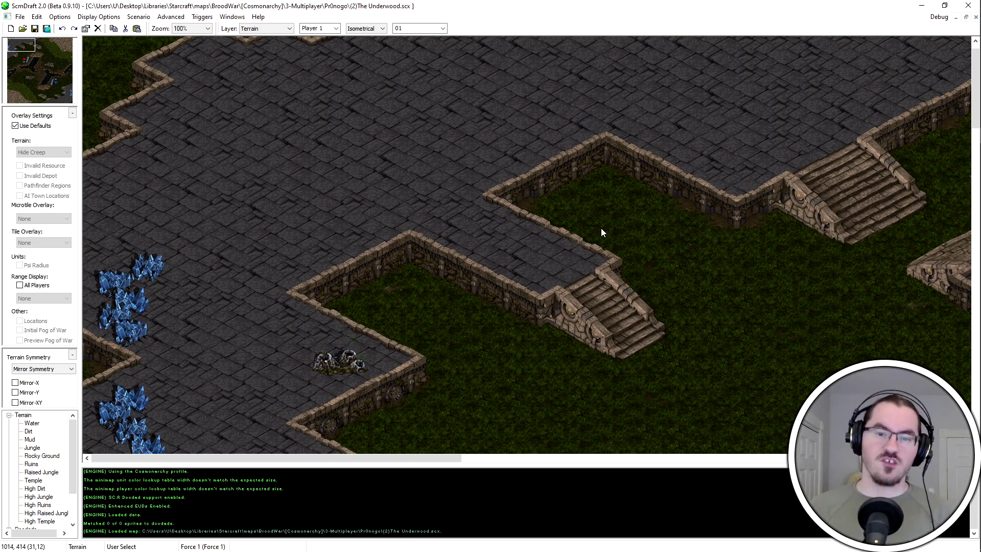
{"action": "scroll", "coordinate": [491, 266], "scroll_direction": "down", "scroll_amount": 5}
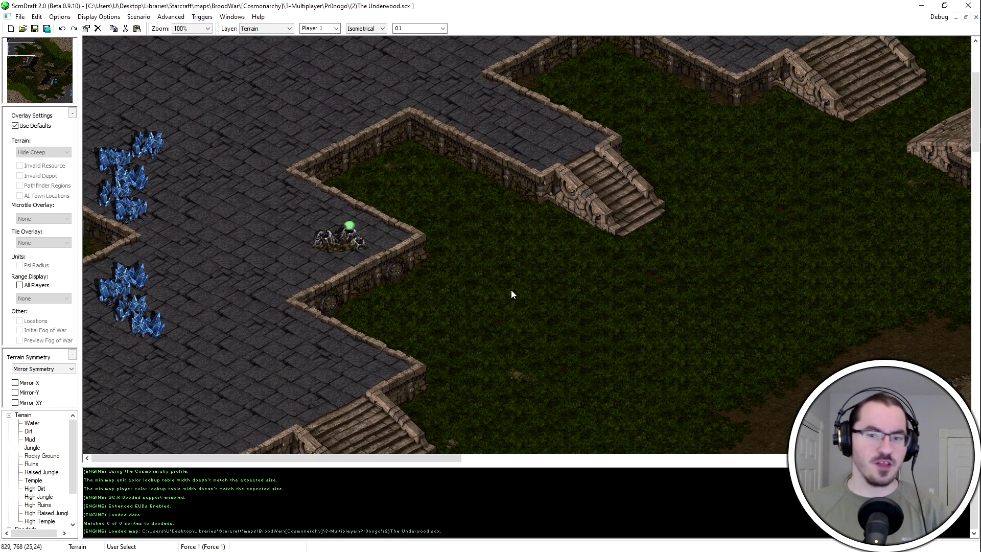
{"action": "middle_click_drag", "start_coordinate": [571, 254], "coordinate": [479, 195]}
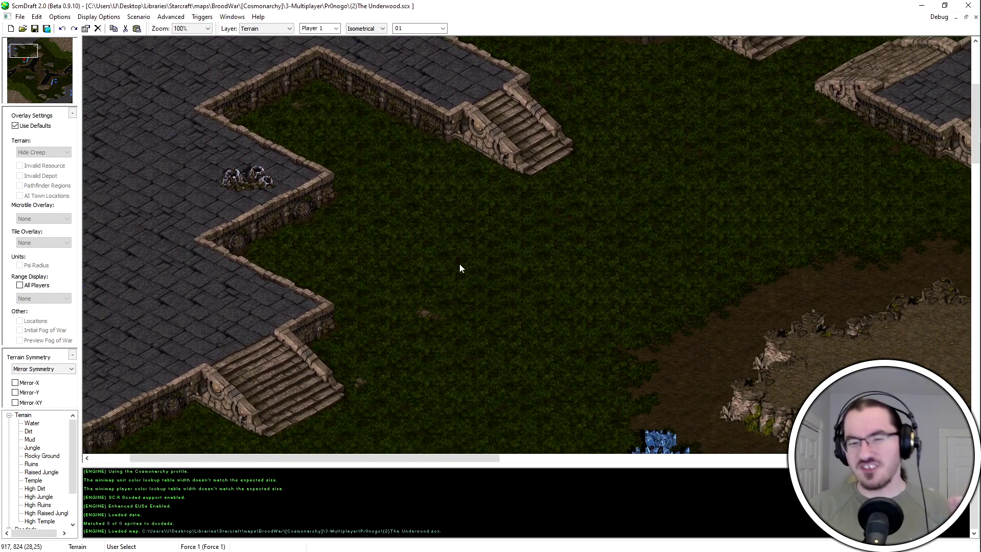
{"action": "middle_click_drag", "start_coordinate": [420, 155], "coordinate": [444, 210]}
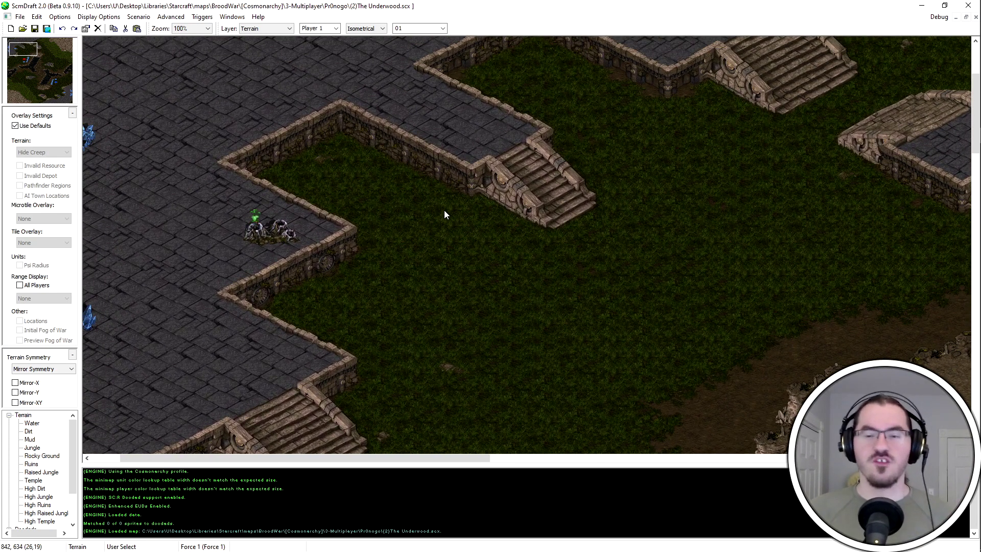
{"action": "middle_click_drag", "start_coordinate": [443, 216], "coordinate": [438, 483]}
{"action": "middle_click_drag", "start_coordinate": [569, 418], "coordinate": [389, 234]}
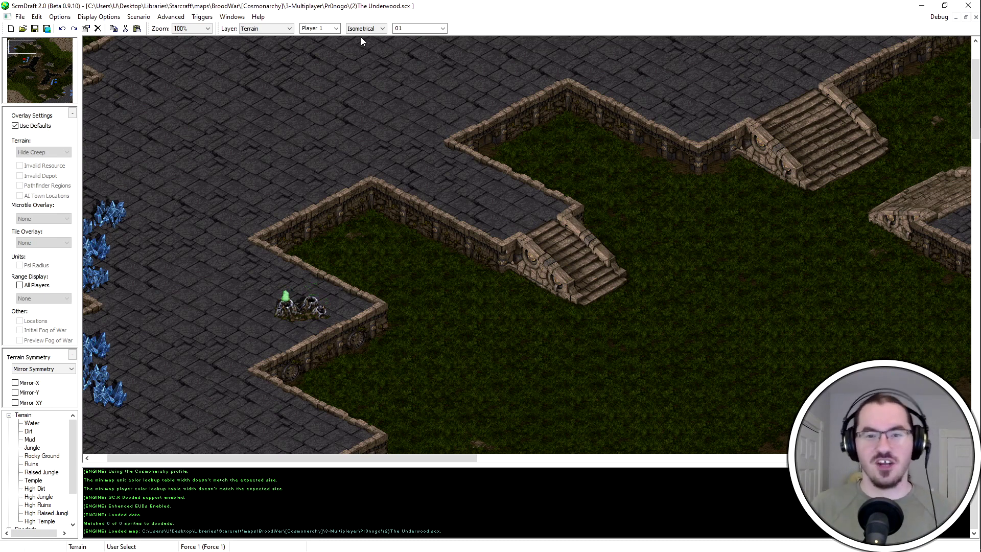
Open the Brush Palette and set the terrain brush to isometrical Temple at size 1
{"action": "scroll", "coordinate": [376, 29], "scroll_direction": "down", "scroll_amount": 1}
{"action": "scroll", "coordinate": [377, 29], "scroll_direction": "up", "scroll_amount": 1}
{"action": "left_click_drag", "start_coordinate": [236, 34], "coordinate": [0, 39]}
{"action": "scroll", "coordinate": [378, 29], "scroll_direction": "down", "scroll_amount": 1}
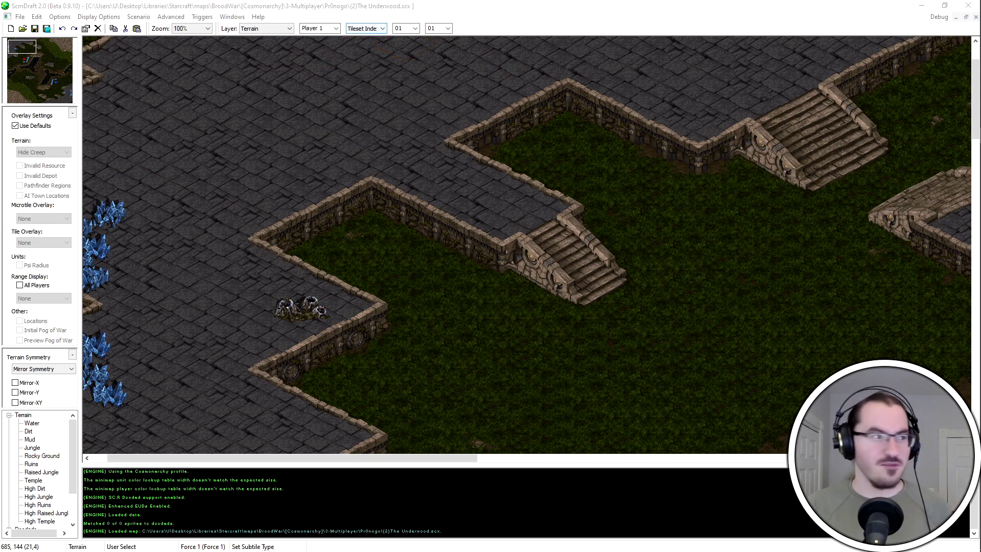
{"action": "left_click", "coordinate": [232, 17]}
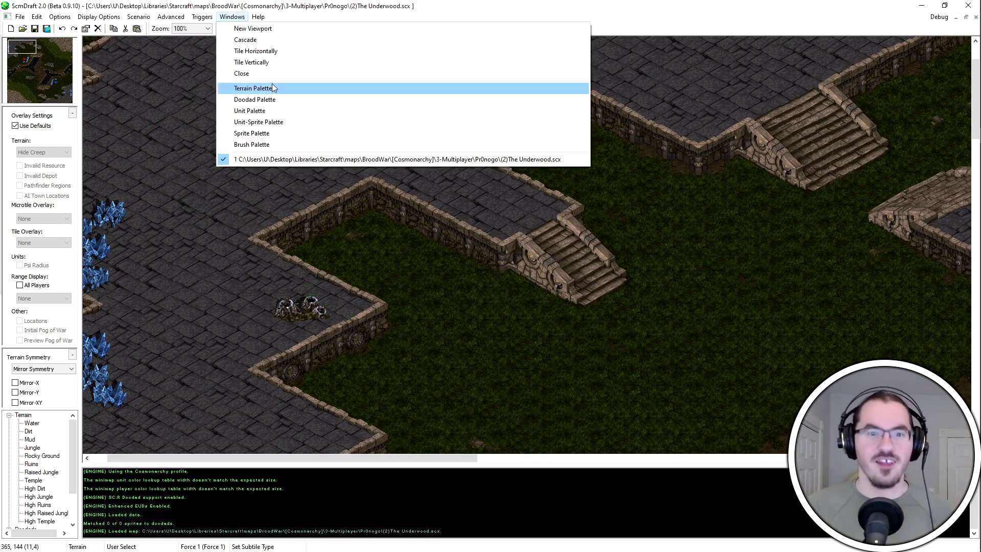
{"action": "left_click", "coordinate": [251, 144]}
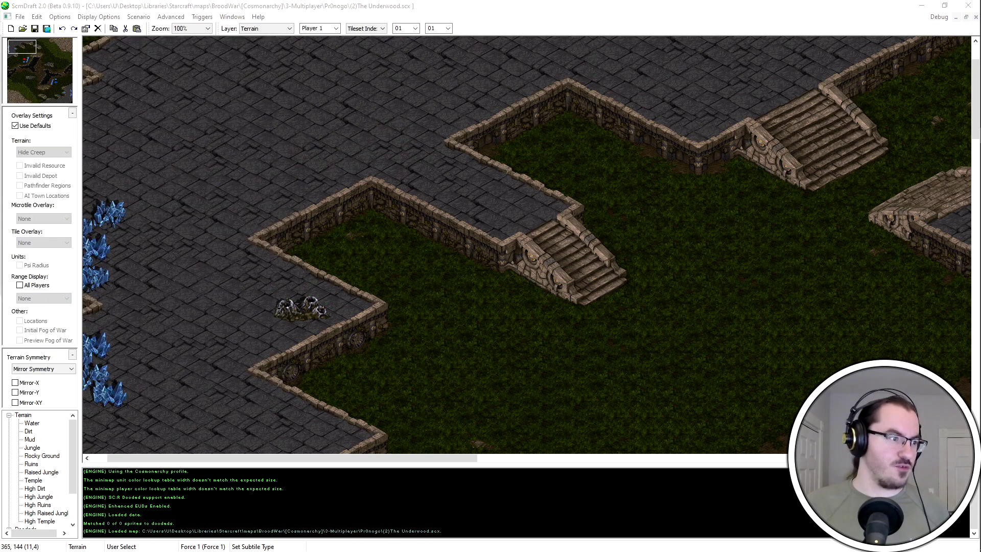
{"action": "left_click", "coordinate": [349, 16]}
{"action": "scroll", "coordinate": [366, 29], "scroll_direction": "up", "scroll_amount": 2}
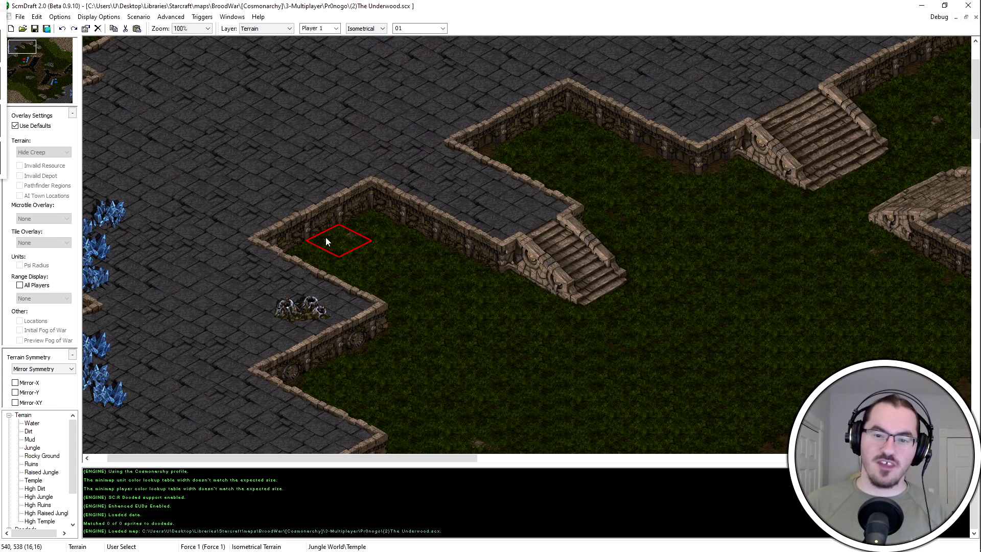
Paint Temple into the inner corner of the jungle notch beside the geyser on the northwestern plateau
{"action": "scroll", "coordinate": [485, 278], "scroll_direction": "down", "scroll_amount": 3}
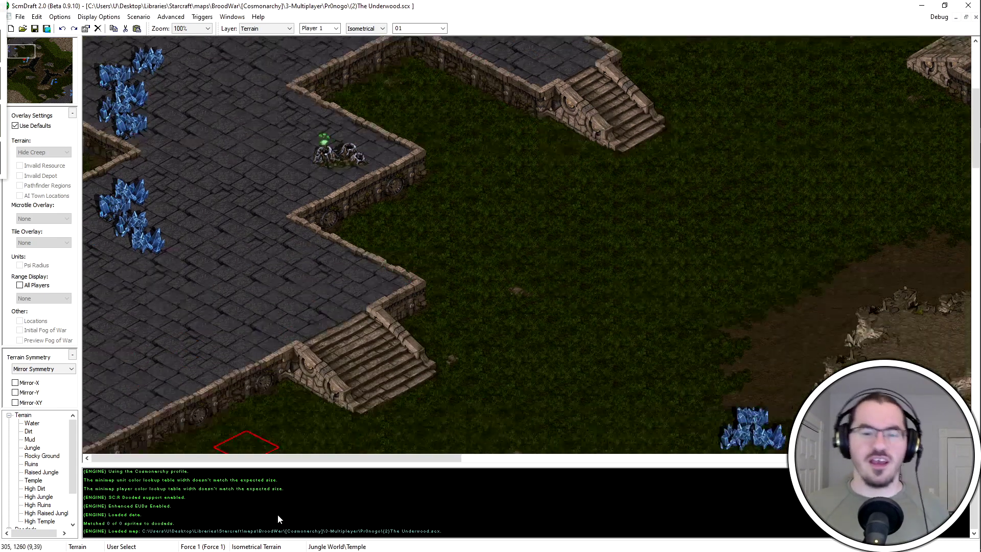
{"action": "scroll", "coordinate": [511, 378], "scroll_direction": "up", "scroll_amount": 4}
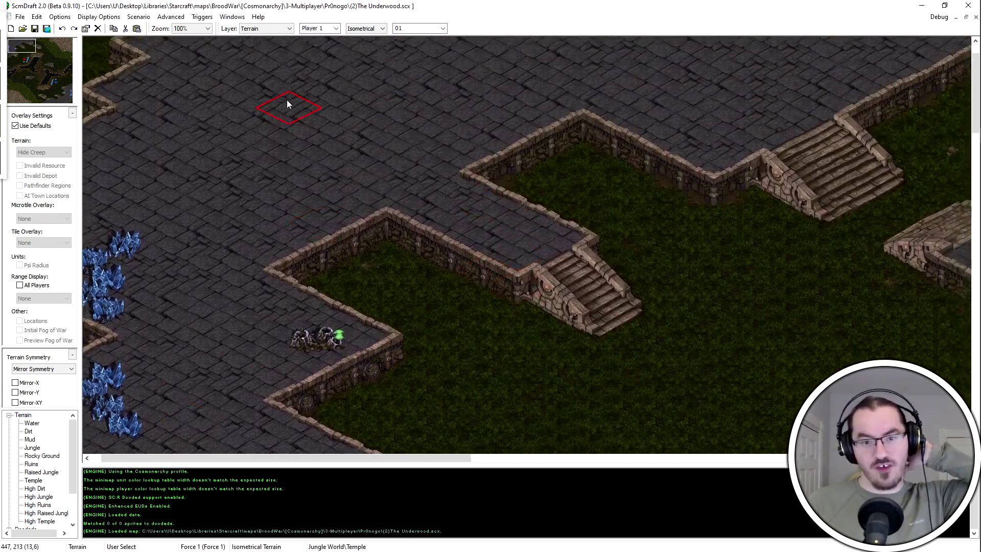
{"action": "scroll", "coordinate": [389, 117], "scroll_direction": "up", "scroll_amount": 1}
{"action": "scroll", "coordinate": [409, 164], "scroll_direction": "down", "scroll_amount": 2}
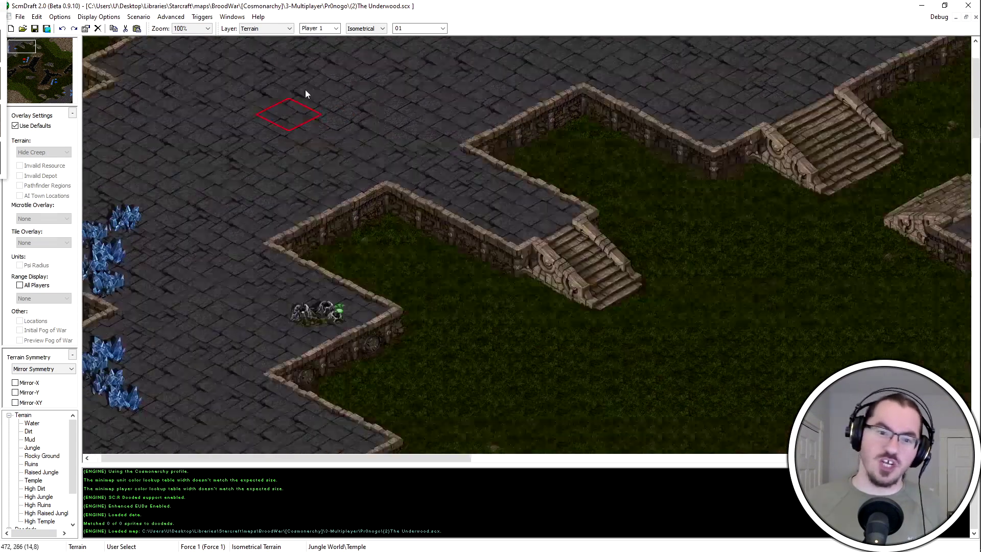
{"action": "middle_click_drag", "start_coordinate": [305, 90], "coordinate": [400, 161]}
{"action": "scroll", "coordinate": [400, 162], "scroll_direction": "up", "scroll_amount": 1}
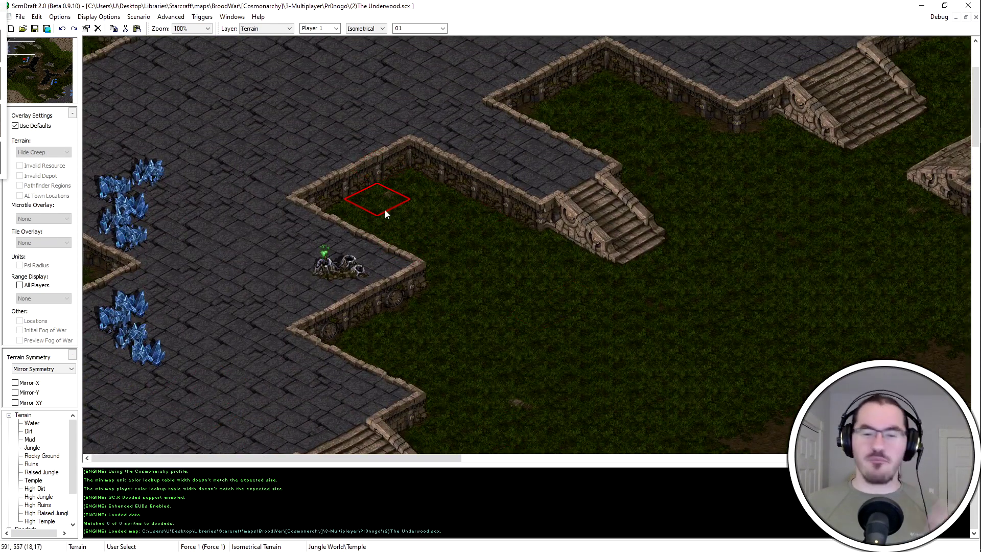
{"action": "scroll", "coordinate": [385, 195], "scroll_direction": "up", "scroll_amount": 1}
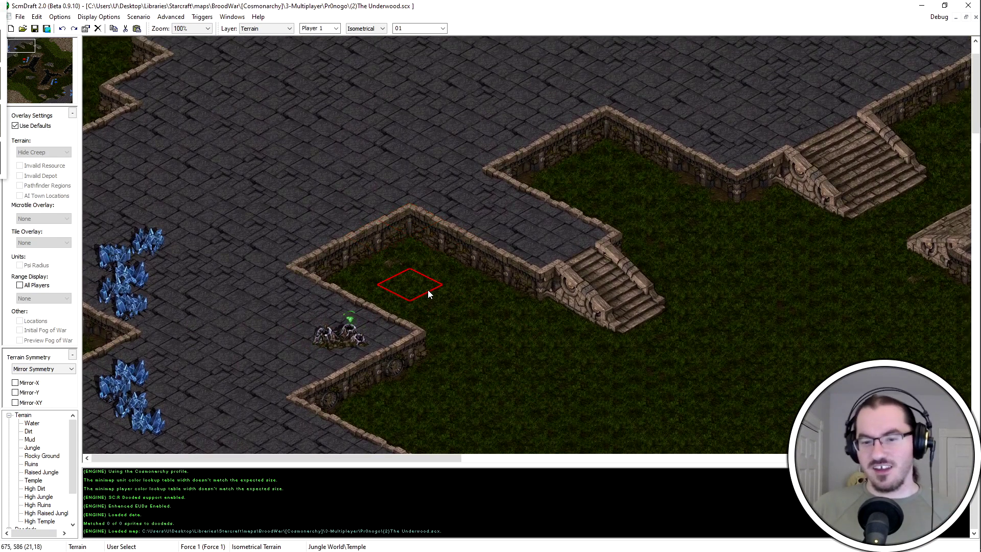
{"action": "left_click", "coordinate": [410, 246]}
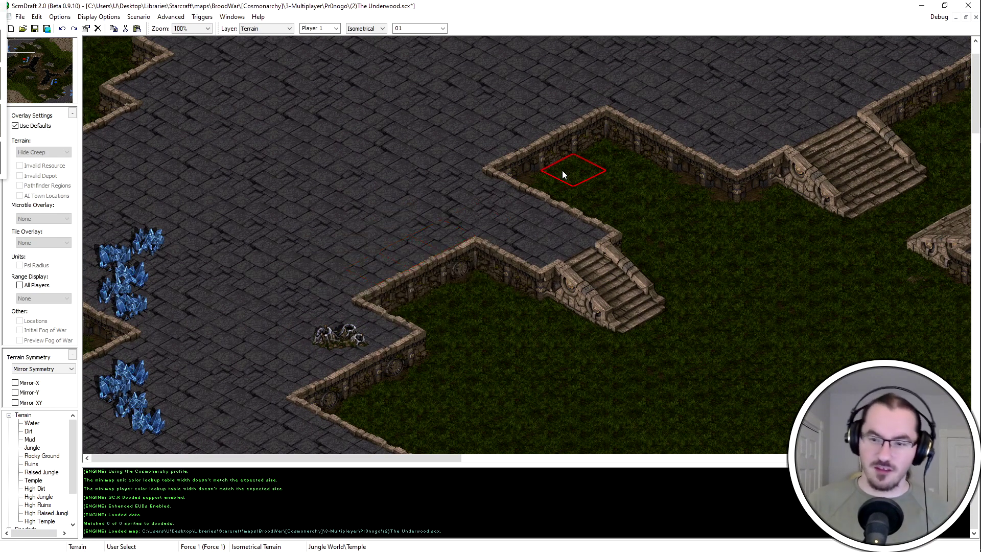
Paint Temple into the jungle notches along the southeastern plateau's edge near the geyser and the small ramp
{"action": "left_click", "coordinate": [60, 97]}
{"action": "left_click_drag", "start_coordinate": [728, 276], "coordinate": [459, 415]}
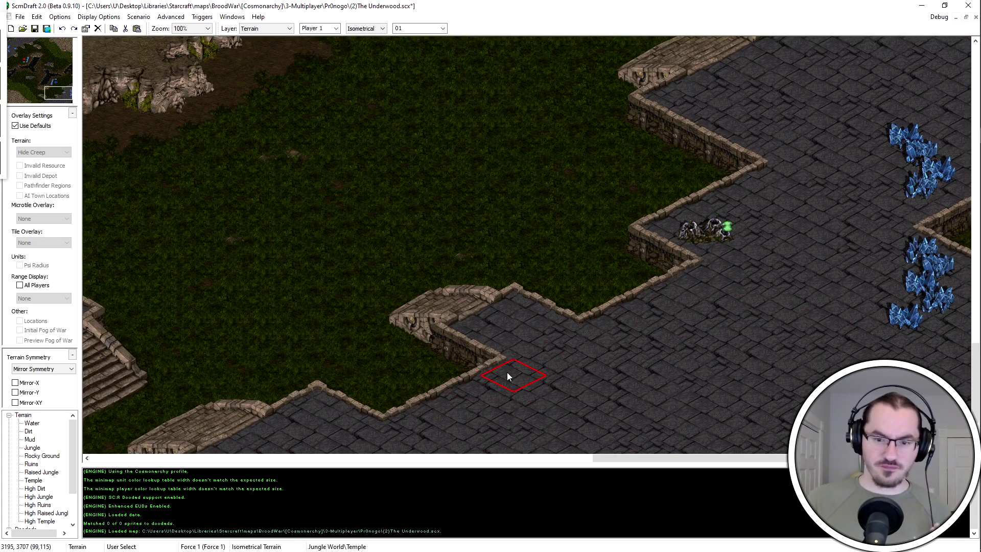
{"action": "left_click", "coordinate": [578, 291]}
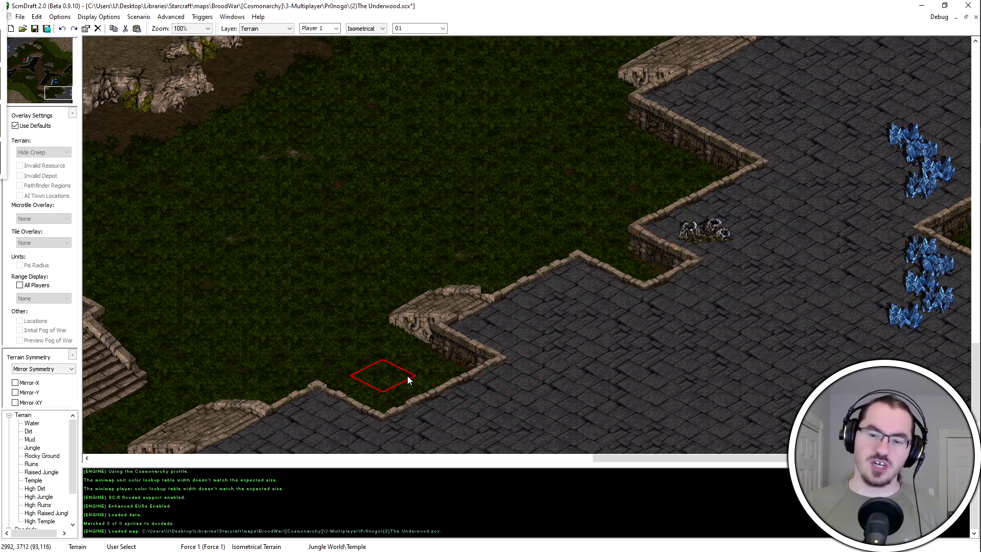
{"action": "mouse_move", "coordinate": [427, 367]}
{"action": "left_mouse_down"}
{"action": "mouse_move", "coordinate": [443, 347]}
{"action": "mouse_move", "coordinate": [412, 366]}
{"action": "left_mouse_up"}
Paint Temple into both jungle notches beside the small stairs on the northwestern plateau, mirroring the southeastern plateau's edge
{"action": "left_click_drag", "start_coordinate": [14, 54], "coordinate": [14, 51]}
{"action": "left_click", "coordinate": [440, 164]}
{"action": "key", "text": "Up"}
{"action": "key", "text": "Up"}
{"action": "key", "text": "Up"}
{"action": "key", "text": "Up"}
{"action": "key", "text": "Up"}
{"action": "key", "text": "Up"}
{"action": "key", "text": "Up"}
{"action": "key", "text": "Up"}
{"action": "key", "text": "Right"}
{"action": "key", "text": "Right"}
{"action": "key", "text": "Right"}
{"action": "key", "text": "Right"}
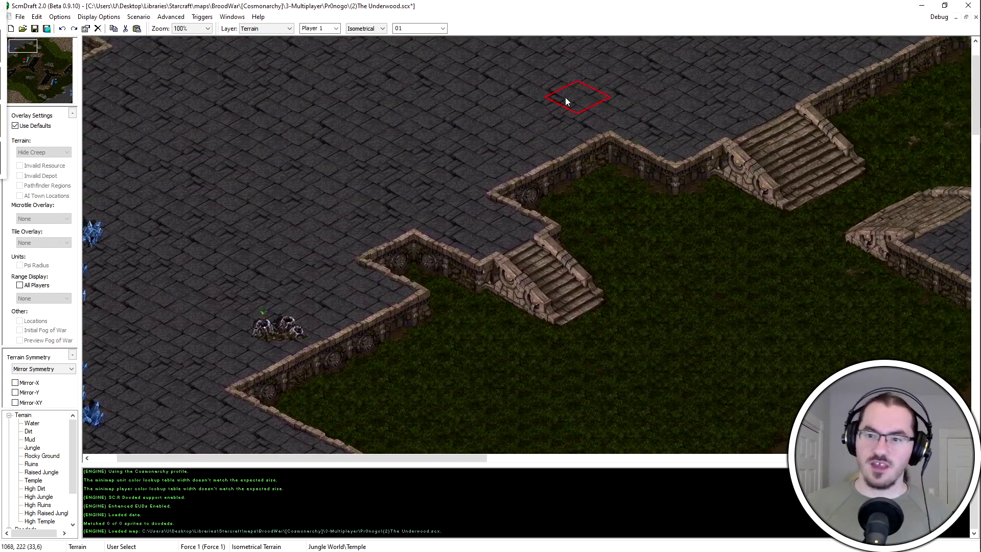
{"action": "left_click", "coordinate": [596, 171]}
{"action": "left_click", "coordinate": [642, 207]}
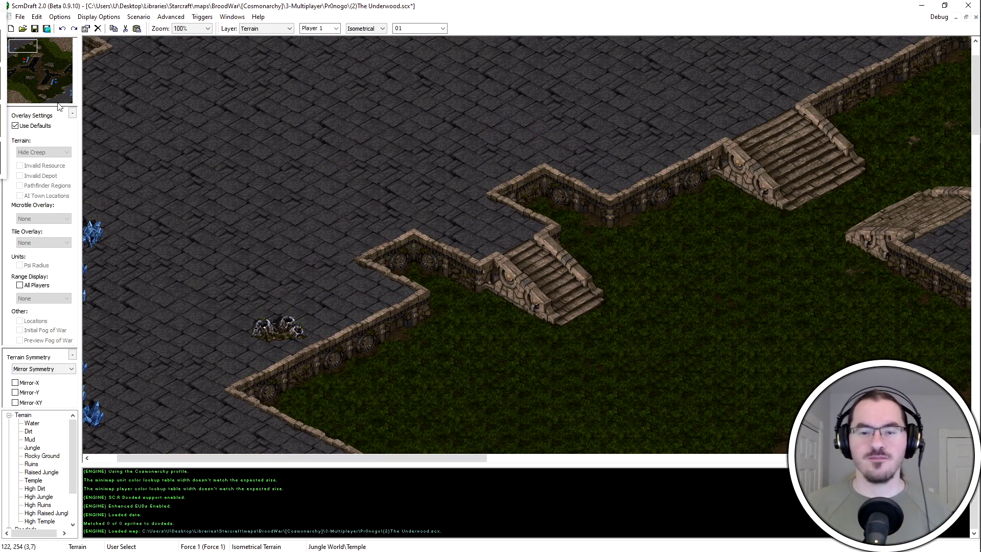
Repair the cut-off lower end of the small southeastern ramp with individual tiles, using the Tileset Indexed brush at 1 by 1
{"action": "left_click", "coordinate": [70, 100]}
{"action": "left_click", "coordinate": [382, 28]}
{"action": "left_click", "coordinate": [364, 51]}
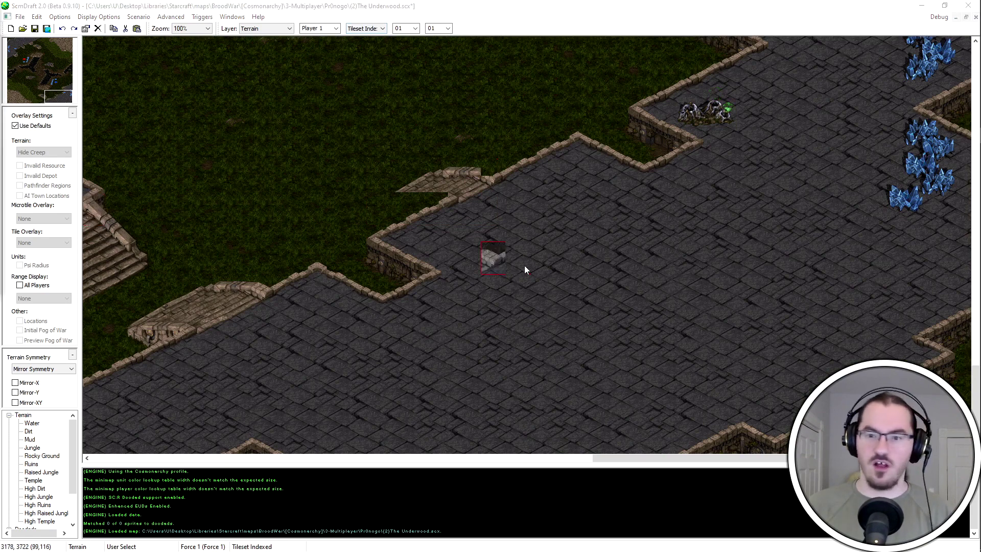
{"action": "left_click", "coordinate": [500, 176]}
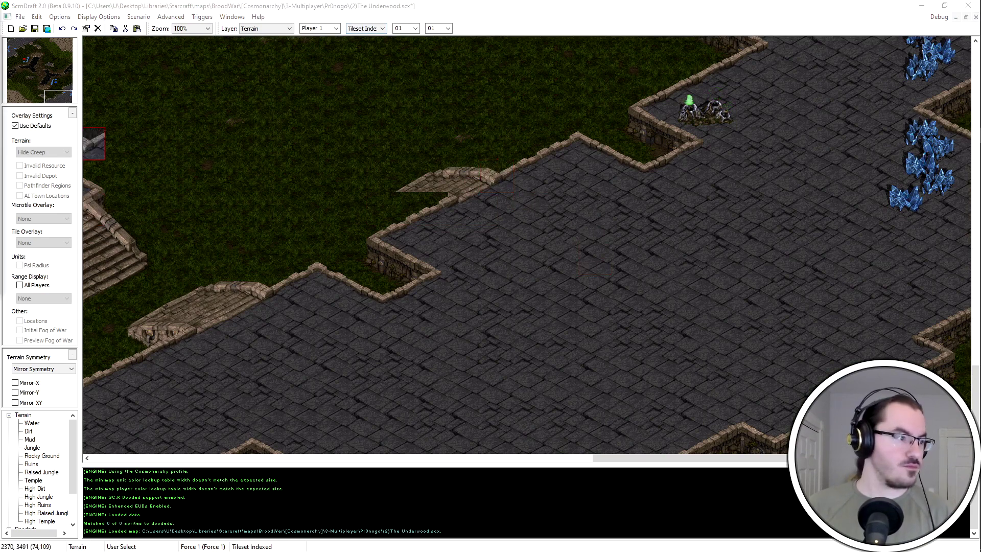
{"action": "left_click", "coordinate": [409, 201]}
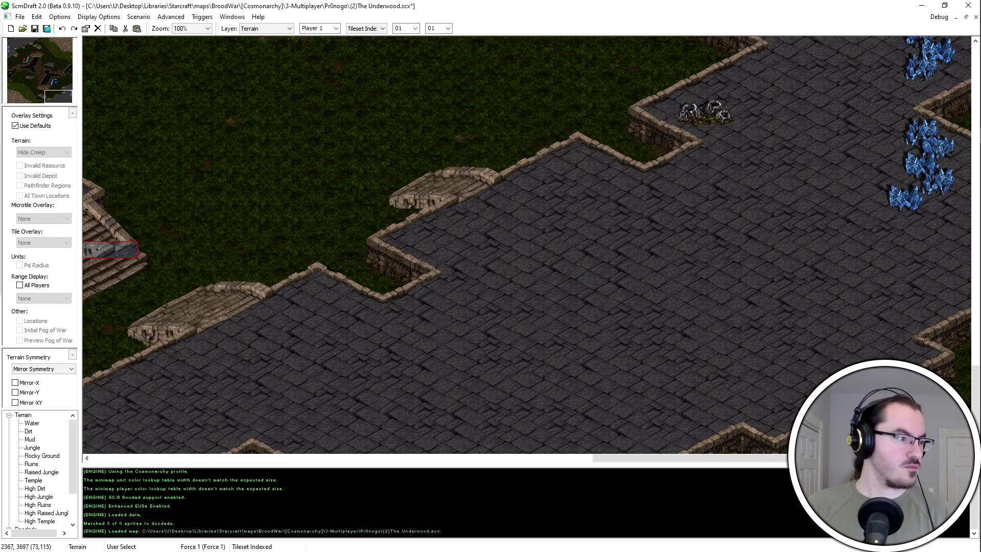
{"action": "left_click", "coordinate": [428, 225]}
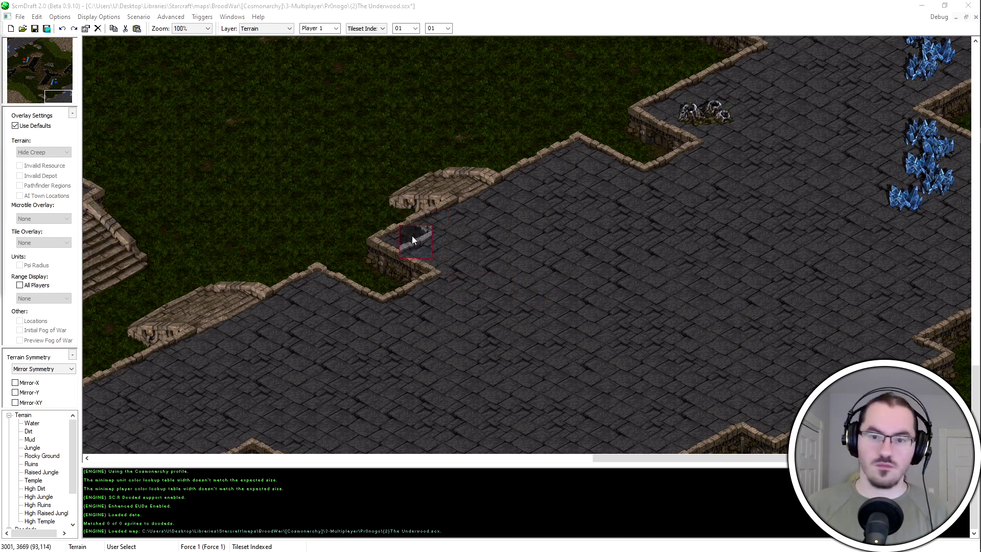
Place a second Vespene Geyser just above the existing one on the northwestern temple plateau
{"action": "middle_click_drag", "start_coordinate": [570, 295], "coordinate": [715, 384]}
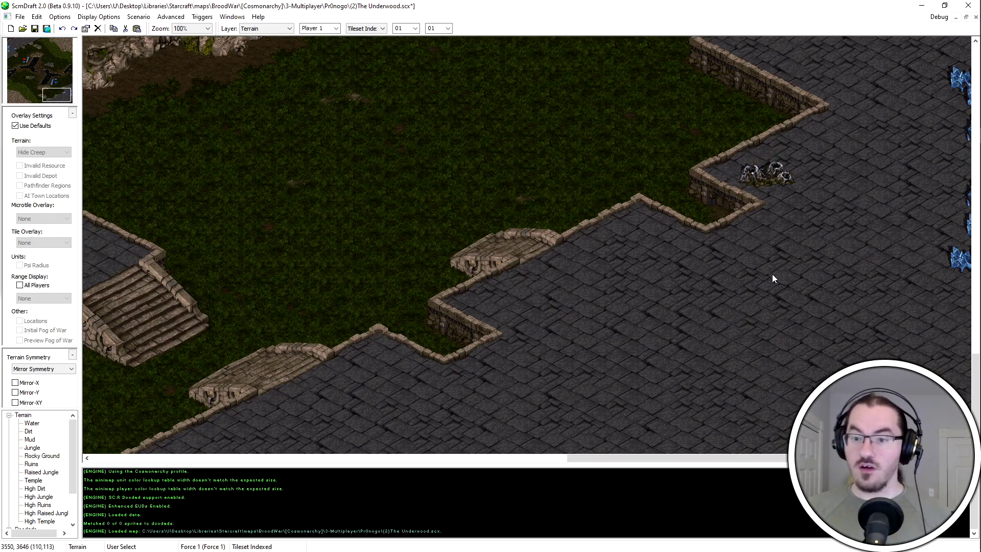
{"action": "middle_click_drag", "start_coordinate": [711, 313], "coordinate": [608, 327]}
{"action": "scroll", "coordinate": [601, 320], "scroll_direction": "down", "scroll_amount": 1, "text": "ctrl"}
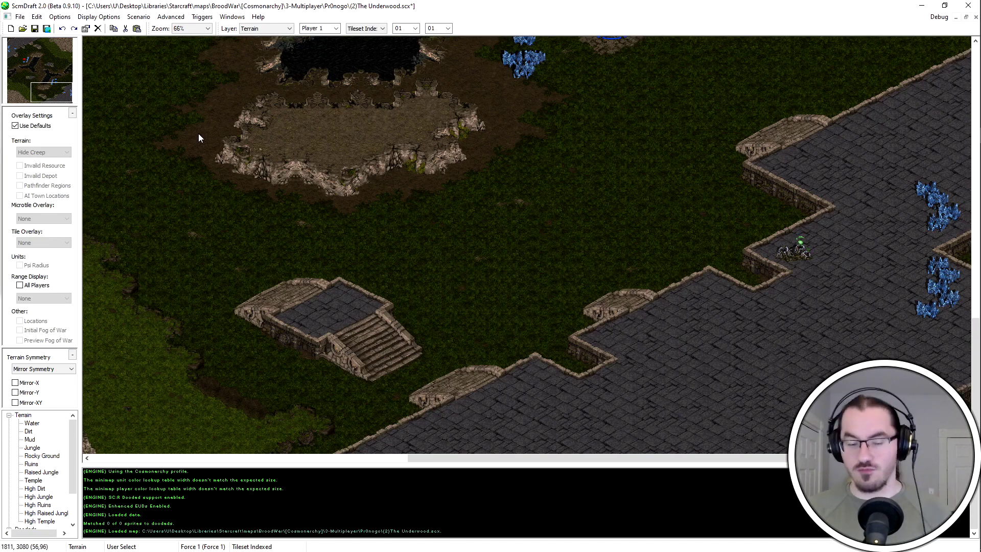
{"action": "key", "text": "Up"}
{"action": "key", "text": "Left"}
{"action": "key", "text": "Up"}
{"action": "key", "text": "Left"}
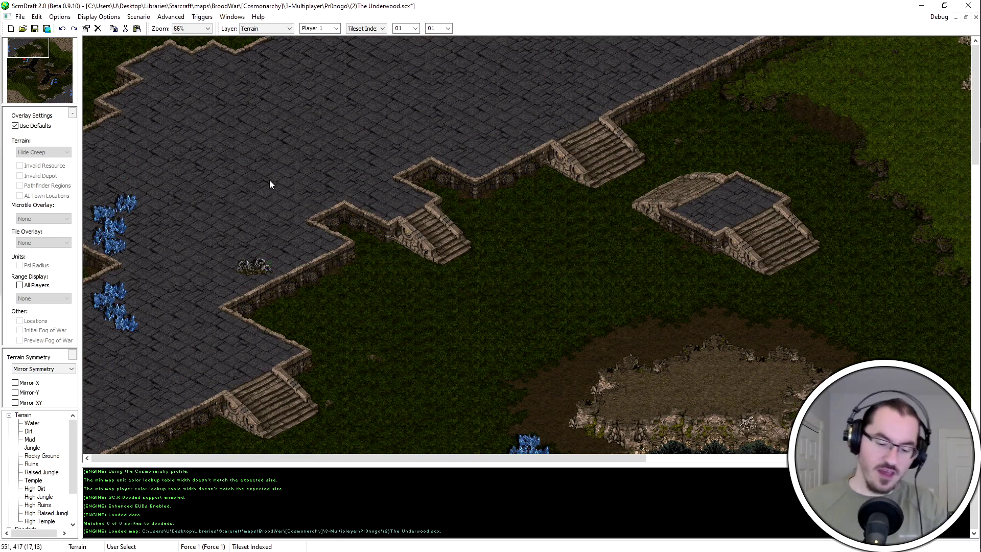
{"action": "key", "text": "u"}
{"action": "left_click", "coordinate": [254, 265]}
{"action": "scroll", "coordinate": [132, 216], "scroll_direction": "up", "scroll_amount": 1, "text": "ctrl"}
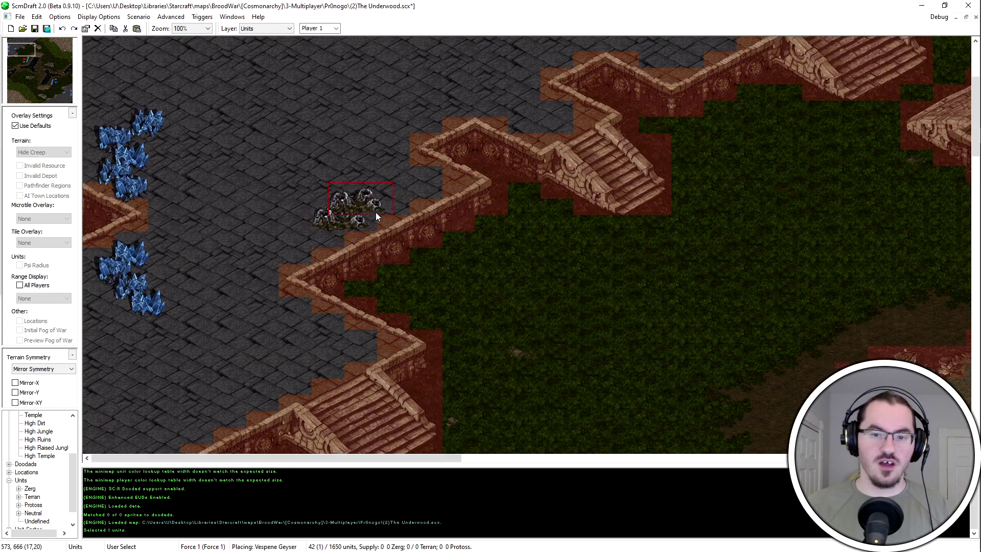
{"action": "left_click", "coordinate": [333, 158]}
Disable the default overlay settings, enable the Invalid Depot overlay, and select the upper geyser on the northwestern plateau
{"action": "left_click", "coordinate": [36, 125]}
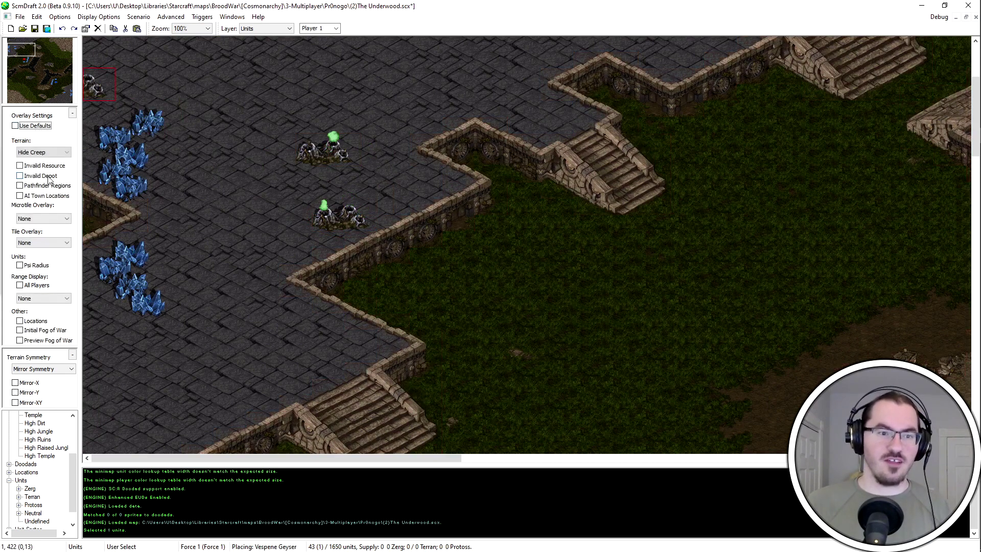
{"action": "left_click", "coordinate": [48, 179]}
{"action": "left_click", "coordinate": [348, 152]}
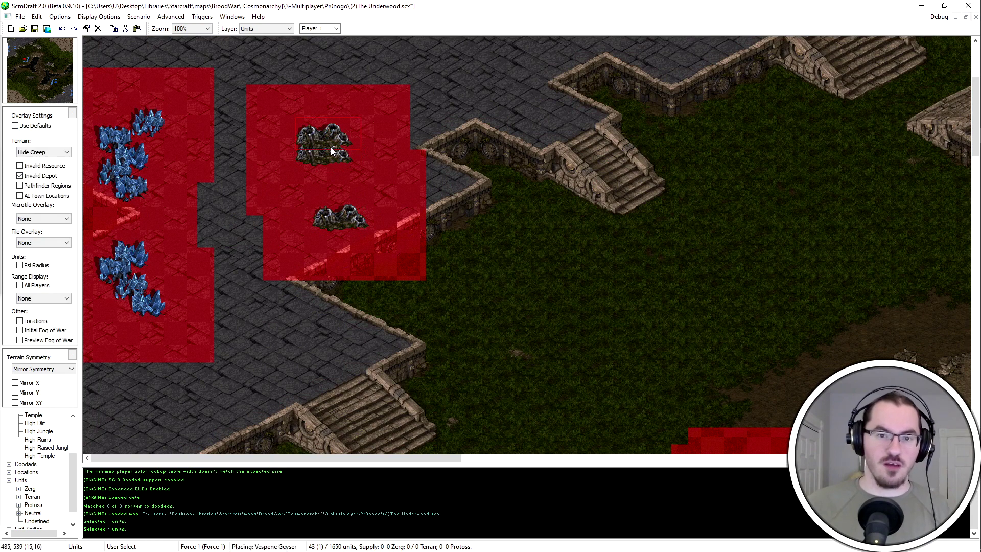
Replace the upper northwestern geyser with a Vespene Geyser slightly further east and closer to the lower geyser, then end unit placement
{"action": "key", "text": "Delete"}
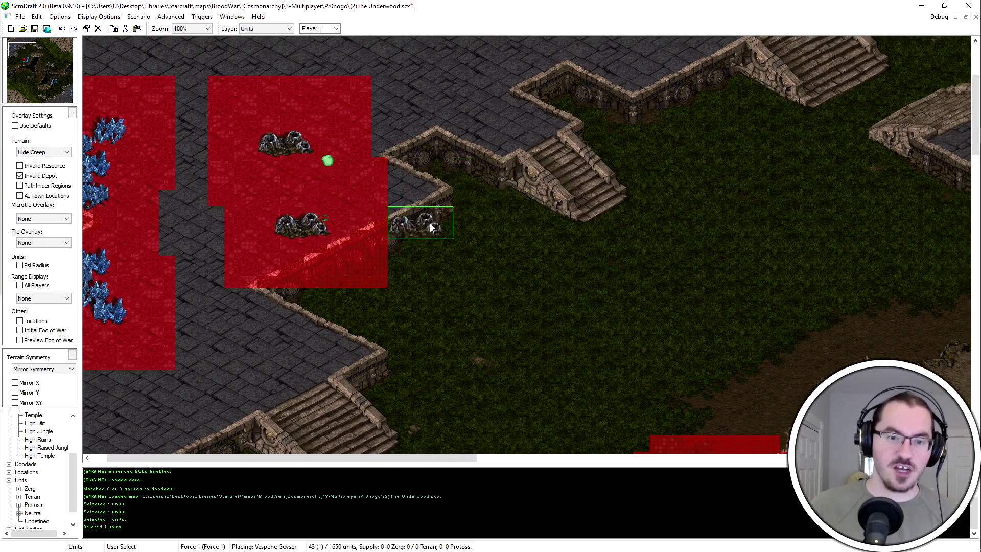
{"action": "left_click_drag", "start_coordinate": [297, 148], "coordinate": [563, 253]}
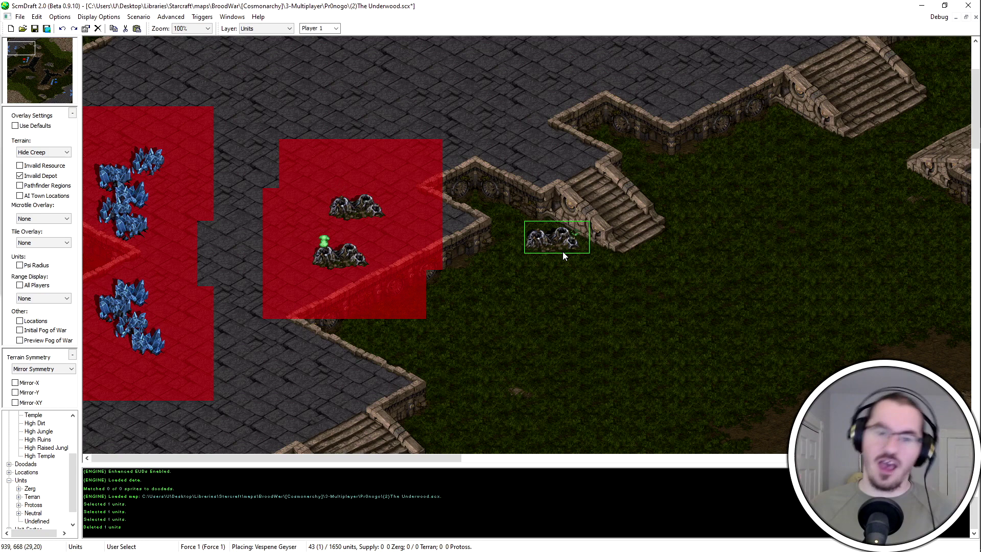
{"action": "left_click_drag", "start_coordinate": [564, 253], "coordinate": [482, 198]}
{"action": "key", "text": "Right"}
{"action": "key", "text": "Up"}
{"action": "key", "text": "Left"}
{"action": "key", "text": "Down"}
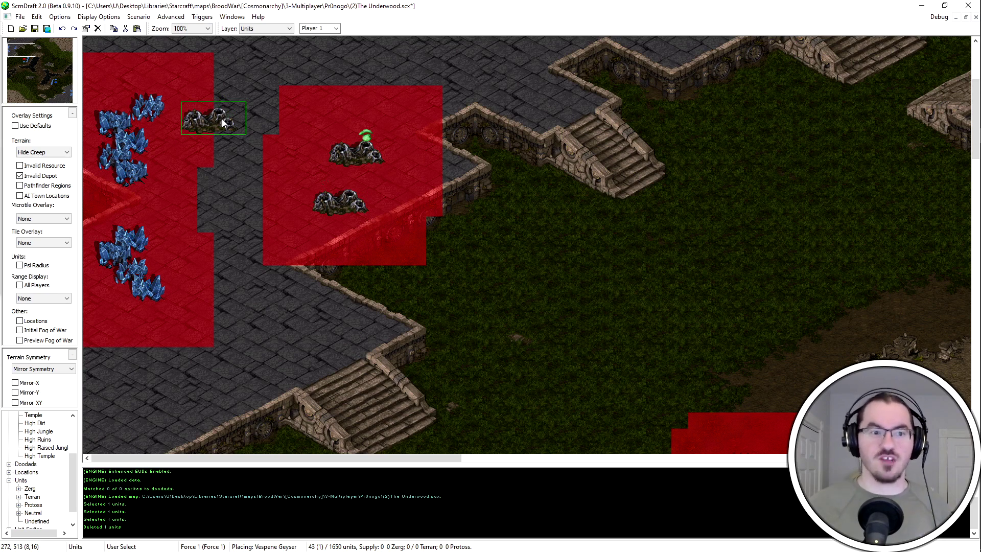
{"action": "left_click", "coordinate": [60, 97]}
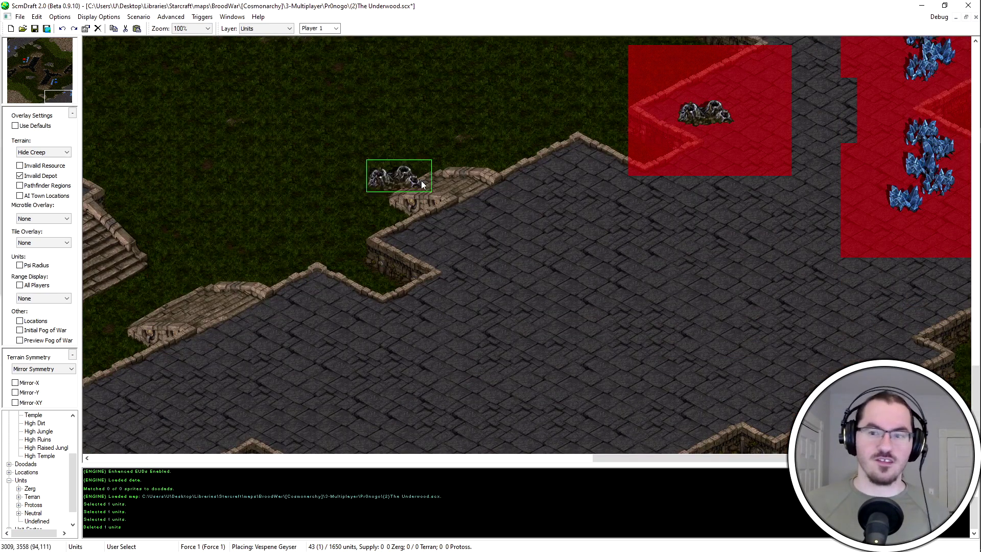
{"action": "left_click", "coordinate": [17, 48]}
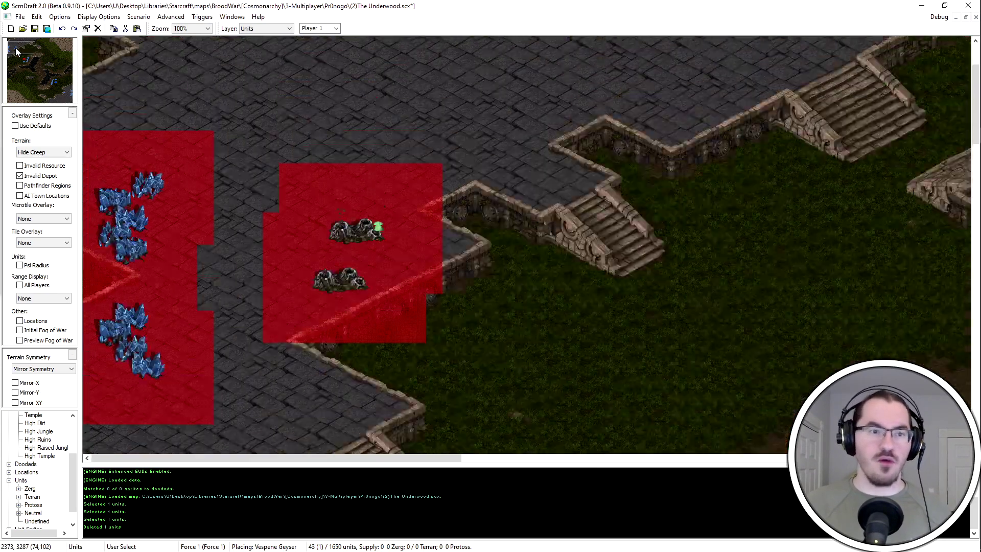
{"action": "right_click", "coordinate": [413, 211]}
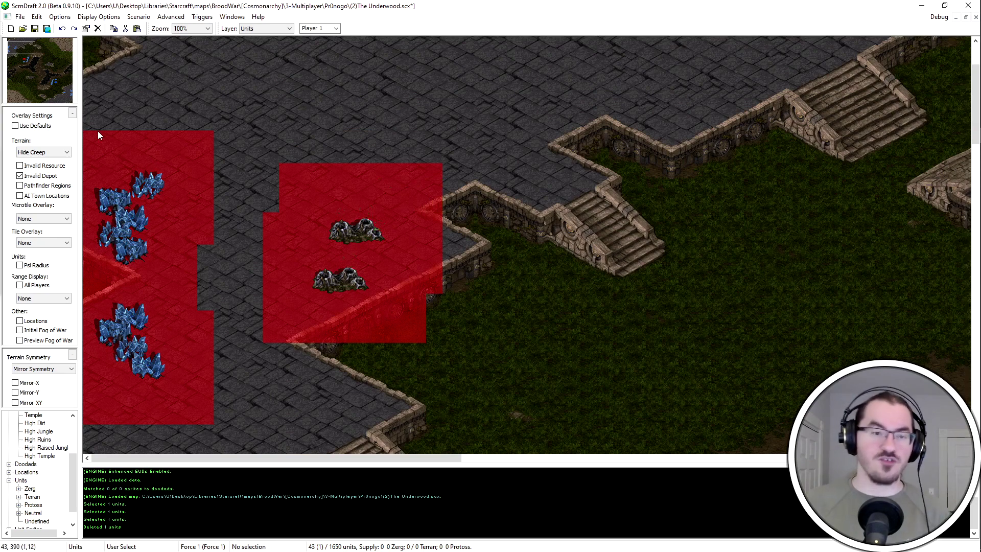
Paint Temple along the northwestern plateau's edge between the geysers and the small stairs, matching the southeastern plateau's outline
{"action": "left_click", "coordinate": [58, 95]}
{"action": "scroll", "coordinate": [679, 97], "scroll_direction": "up", "scroll_amount": 1}
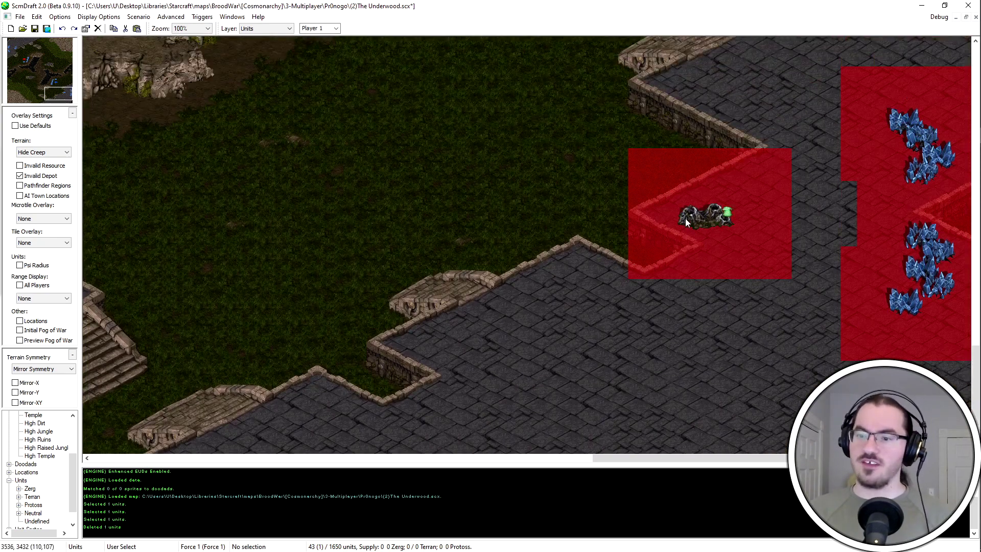
{"action": "left_click", "coordinate": [23, 47]}
{"action": "key", "text": "t"}
{"action": "mouse_move", "coordinate": [476, 235]}
{"action": "left_mouse_down"}
{"action": "mouse_move", "coordinate": [486, 189]}
{"action": "mouse_move", "coordinate": [651, 158]}
{"action": "mouse_move", "coordinate": [639, 149]}
{"action": "left_mouse_up"}
{"action": "left_click_drag", "start_coordinate": [463, 281], "coordinate": [450, 204]}
{"action": "key", "text": "ctrl+z"}
{"action": "key", "text": "Return"}
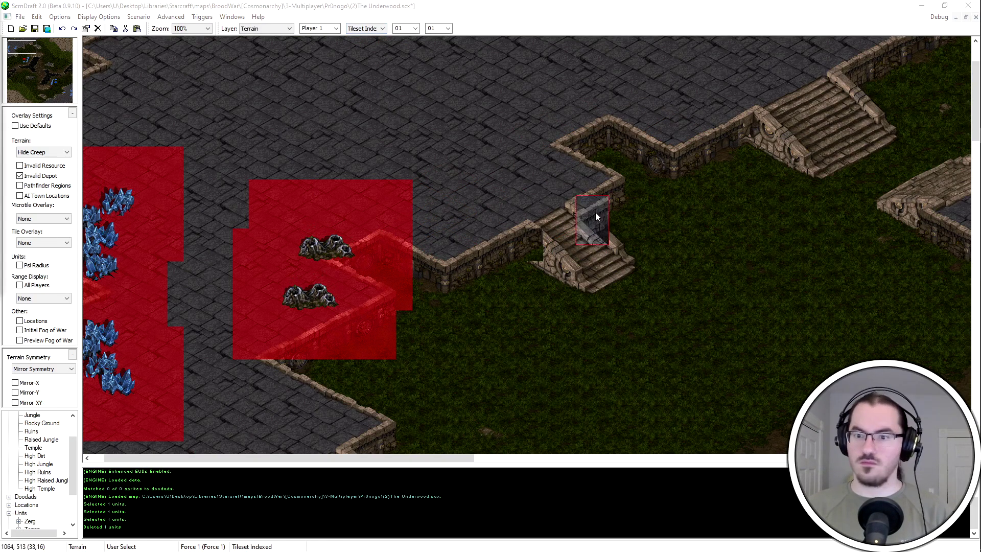
Repair the cut-off tiles of the small northwestern stairs with the Tileset Indexed brush, then return to the Isometrical brush
{"action": "left_click", "coordinate": [596, 206]}
{"action": "left_click", "coordinate": [533, 250]}
{"action": "middle_click_drag", "start_coordinate": [476, 226], "coordinate": [506, 257]}
{"action": "left_click", "coordinate": [375, 29]}
{"action": "left_click", "coordinate": [365, 43]}
Replace the upper northwestern geyser with one placed directly above the lower geyser, and restore the default overlay settings
{"action": "key", "text": "u"}
{"action": "left_click", "coordinate": [342, 291]}
{"action": "key", "text": "Delete"}
{"action": "key", "text": "Delete"}
{"action": "left_click", "coordinate": [15, 126]}
{"action": "left_click", "coordinate": [346, 263]}
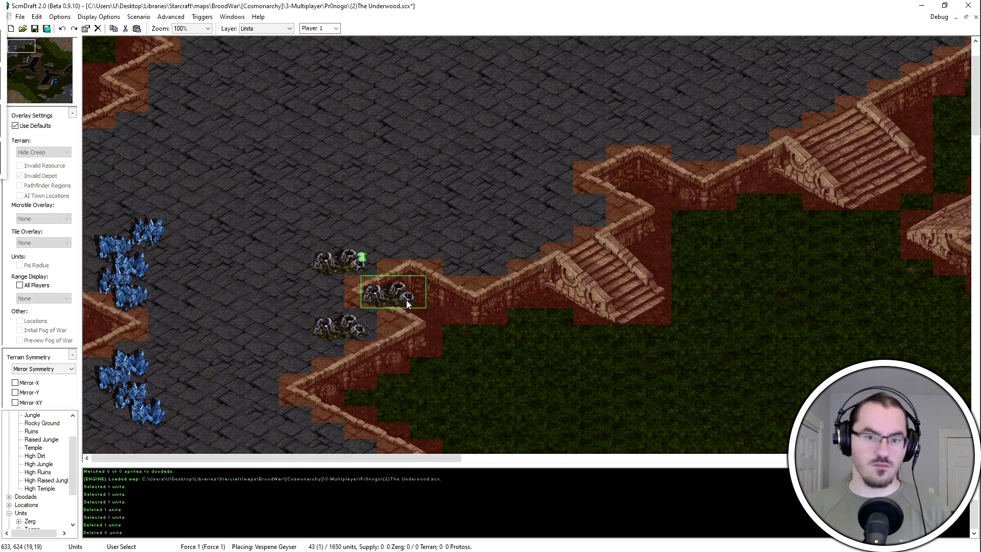
Place a second Vespene Geyser directly below the existing one on the southeastern temple plateau
{"action": "left_click", "coordinate": [66, 98]}
{"action": "left_click", "coordinate": [706, 114]}
{"action": "left_click", "coordinate": [715, 184]}
{"action": "scroll", "coordinate": [831, 279], "scroll_direction": "up", "scroll_amount": 5}
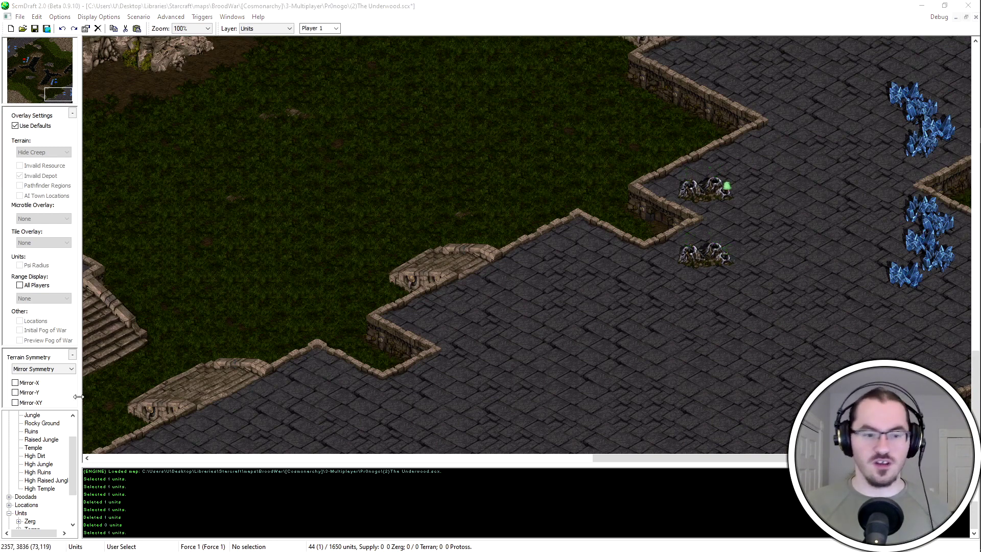
Enable Mirror-XY terrain symmetry and extend the northwestern plateau's Temple ledge between the two staircases to match the southeastern plateau
{"action": "left_click", "coordinate": [15, 402]}
{"action": "scroll", "coordinate": [628, 263], "scroll_direction": "up", "scroll_amount": 2}
{"action": "key", "text": "ctrl+t"}
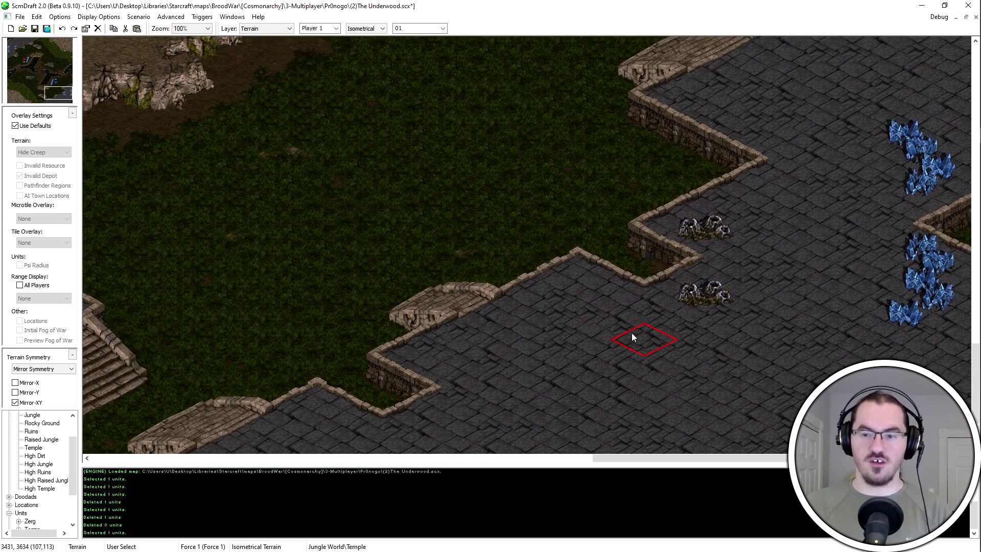
{"action": "left_click", "coordinate": [20, 49]}
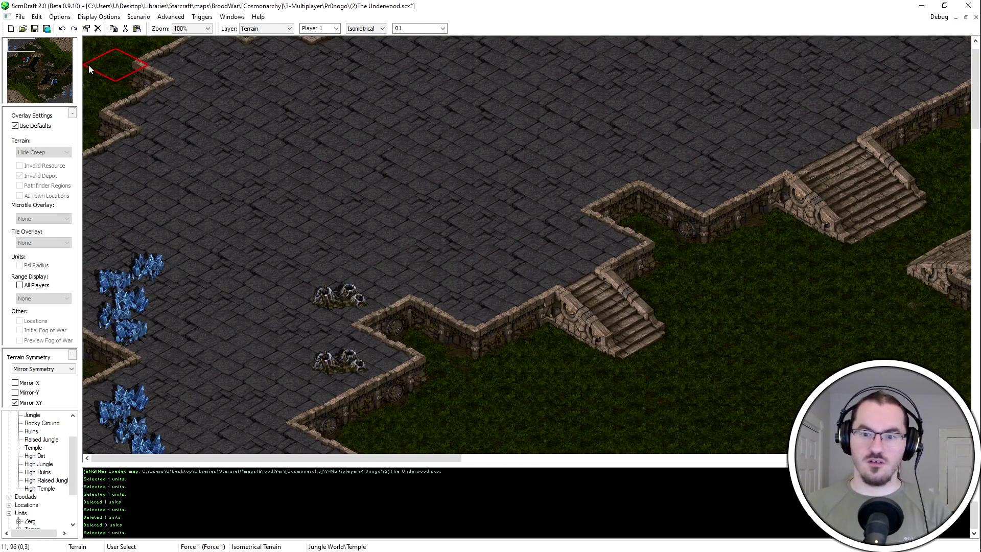
{"action": "left_click", "coordinate": [66, 97]}
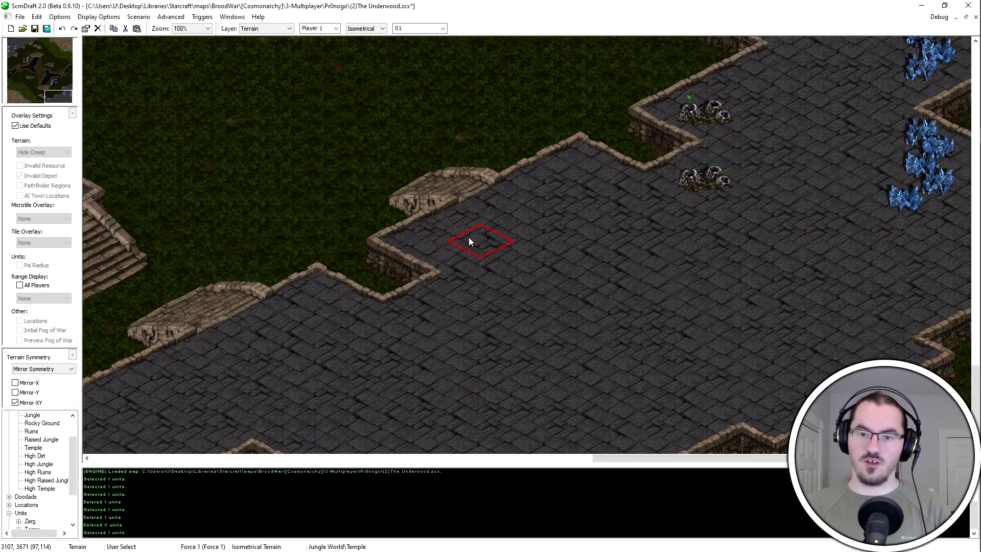
{"action": "left_click", "coordinate": [21, 46]}
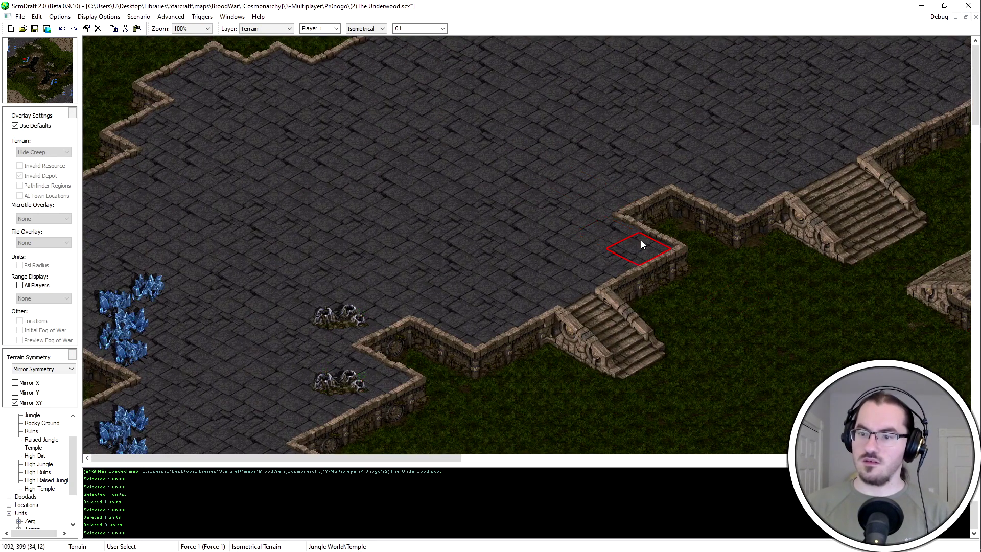
{"action": "middle_click_drag", "start_coordinate": [641, 240], "coordinate": [557, 204]}
Recheck the southeastern plateau's edge, keep Mirror-XY symmetry enabled, and save the map
{"action": "left_click", "coordinate": [70, 100]}
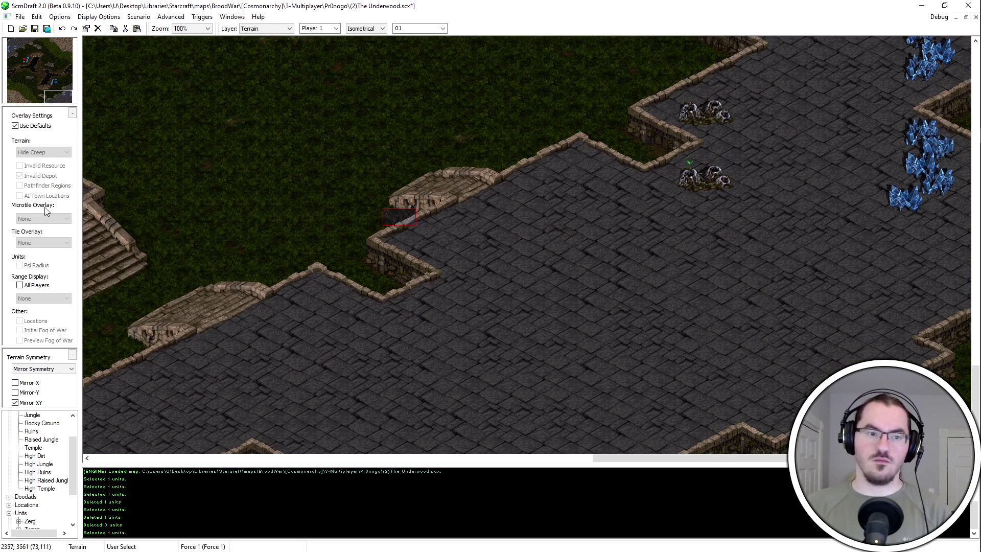
{"action": "left_click", "coordinate": [29, 403]}
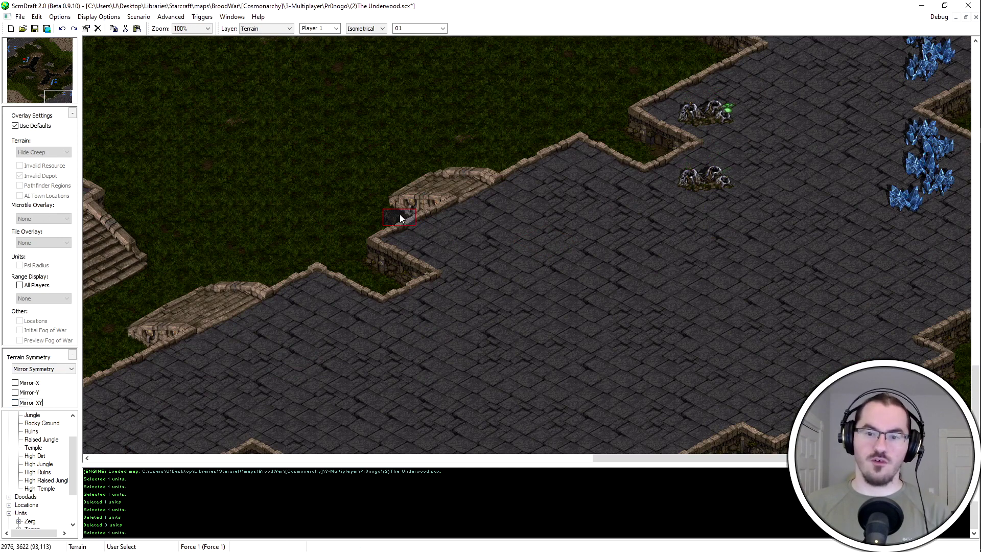
{"action": "left_click", "coordinate": [38, 403]}
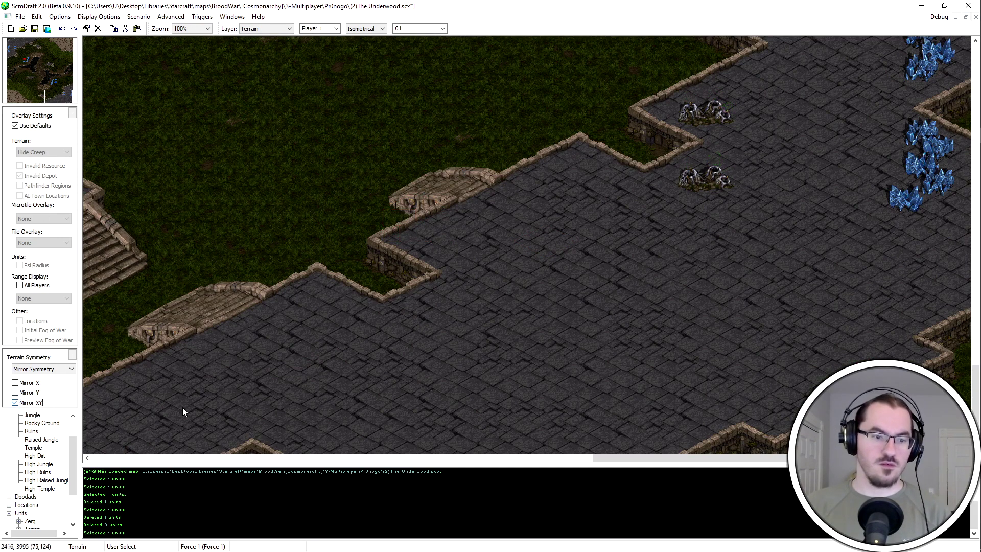
{"action": "scroll", "coordinate": [674, 336], "scroll_direction": "down", "scroll_amount": 1, "text": "ctrl"}
{"action": "key", "text": "ctrl+s"}
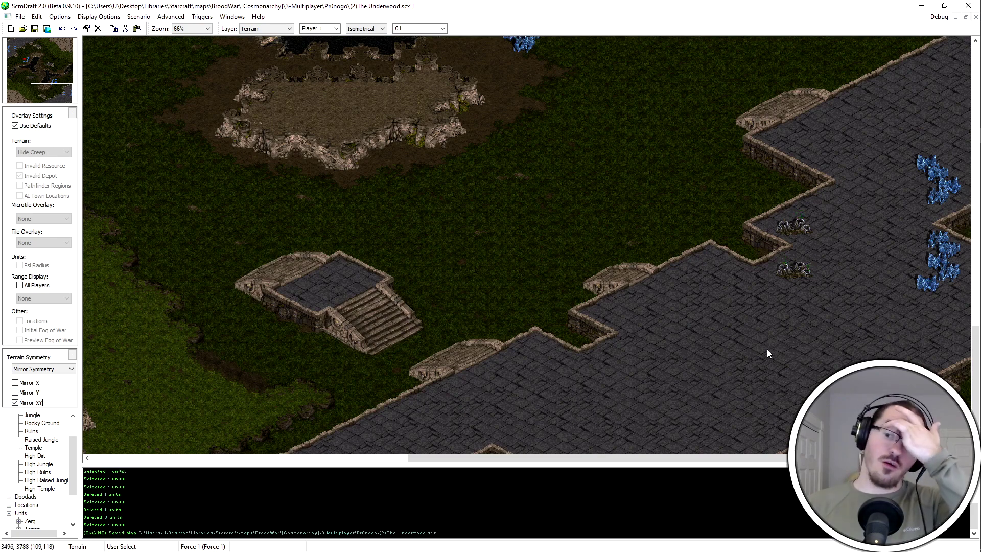
Examine the route from the northwestern plateau past the red start location to the central chasm and bridge
{"action": "left_click_drag", "start_coordinate": [50, 92], "coordinate": [23, 50]}
{"action": "scroll", "coordinate": [364, 313], "scroll_direction": "down", "scroll_amount": 1}
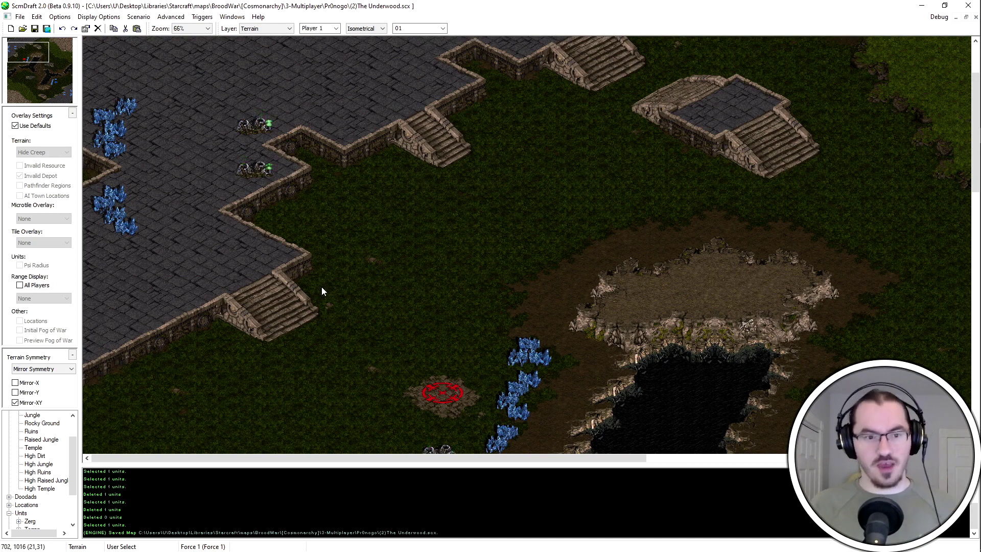
{"action": "key", "text": "Down"}
{"action": "key", "text": "Down"}
{"action": "key", "text": "Down"}
{"action": "key", "text": "Down"}
{"action": "key", "text": "Down"}
{"action": "key", "text": "Down"}
{"action": "key", "text": "Down"}
{"action": "key", "text": "Right"}
{"action": "key", "text": "Right"}
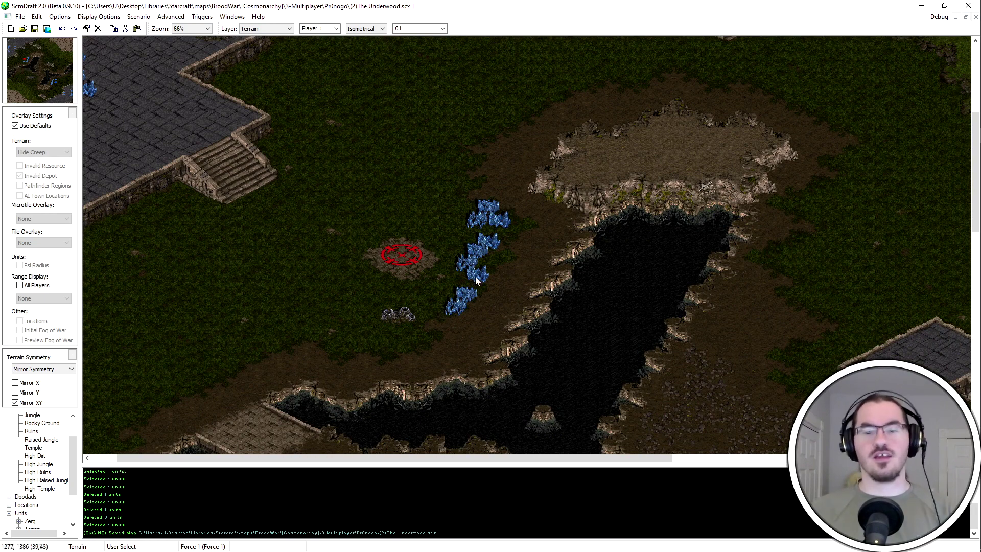
{"action": "key", "text": "Down"}
{"action": "key", "text": "Down"}
{"action": "key", "text": "Down"}
{"action": "key", "text": "Right"}
{"action": "key", "text": "Right"}
{"action": "key", "text": "Down"}
{"action": "key", "text": "Down"}
{"action": "key", "text": "Right"}
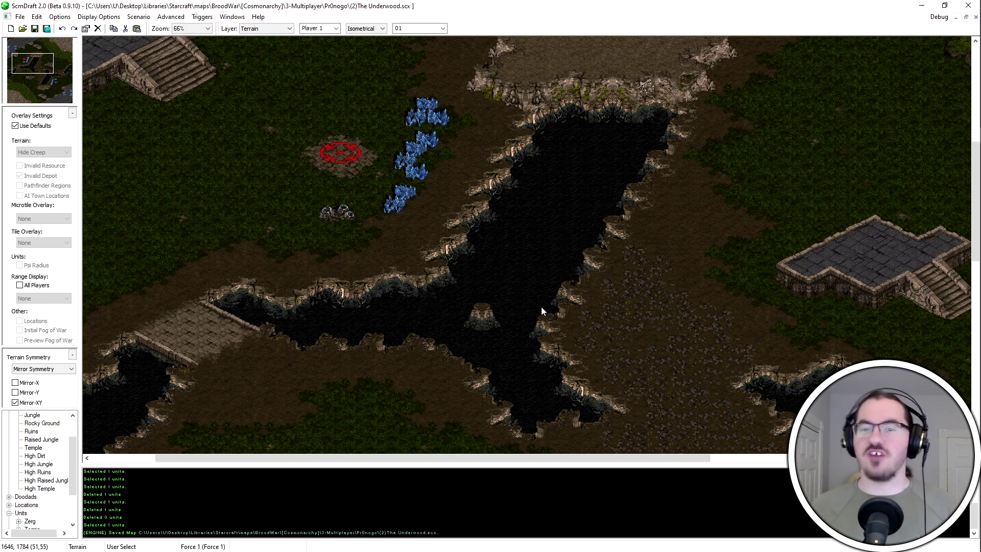
Examine the northwestern plateau's exits and the jungle fields around the two central temple platforms
{"action": "middle_click_drag", "start_coordinate": [682, 247], "coordinate": [225, 46]}
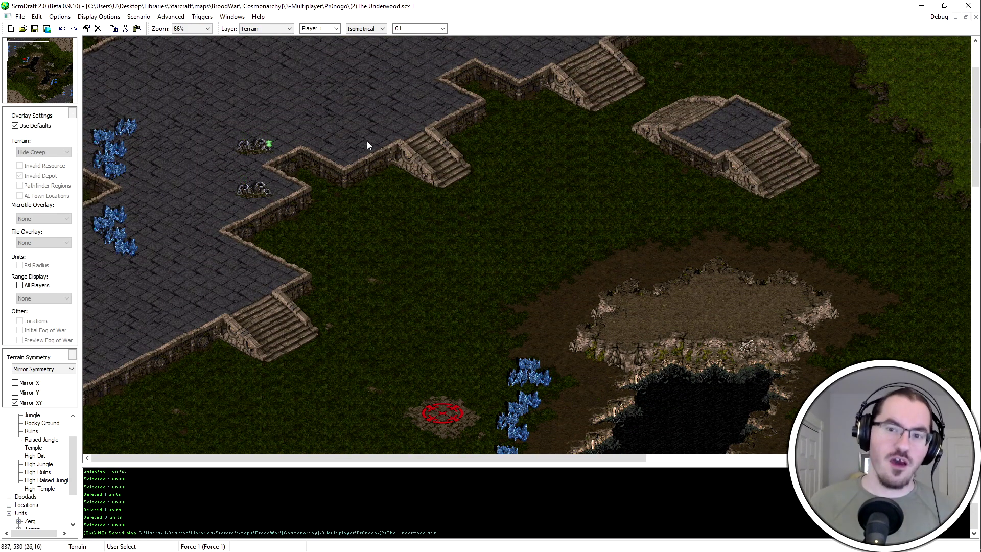
{"action": "middle_click_drag", "start_coordinate": [402, 147], "coordinate": [317, 266]}
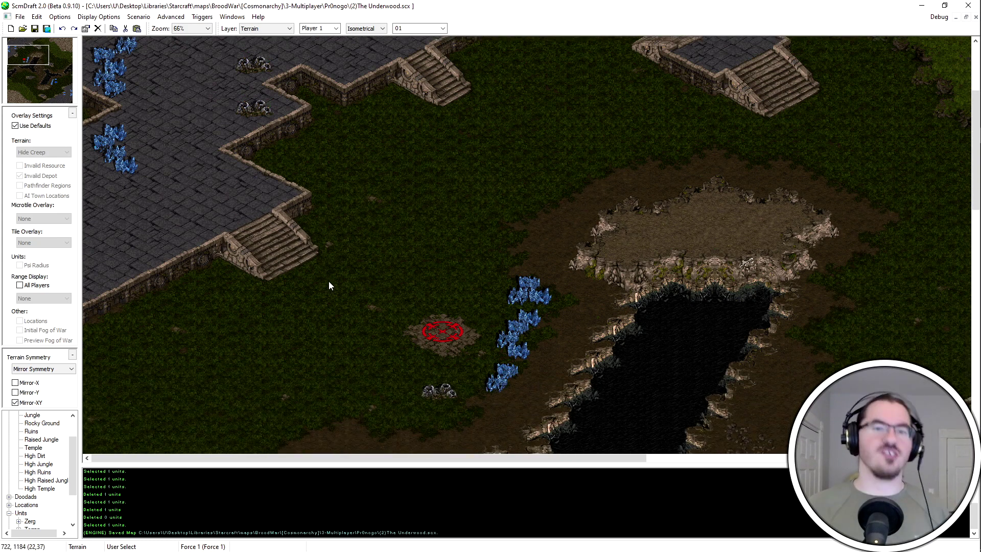
{"action": "middle_click_drag", "start_coordinate": [335, 310], "coordinate": [327, 226]}
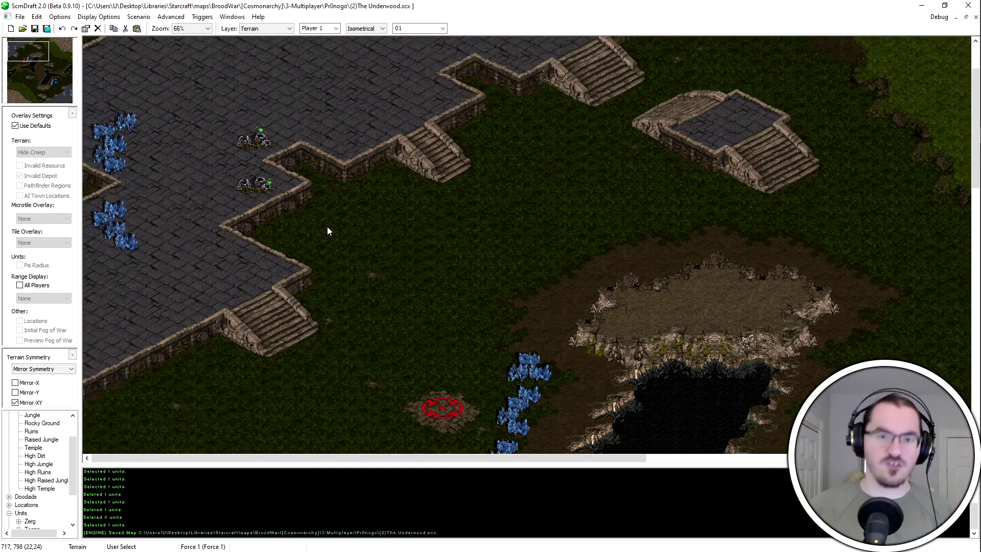
{"action": "middle_click_drag", "start_coordinate": [333, 219], "coordinate": [383, 117]}
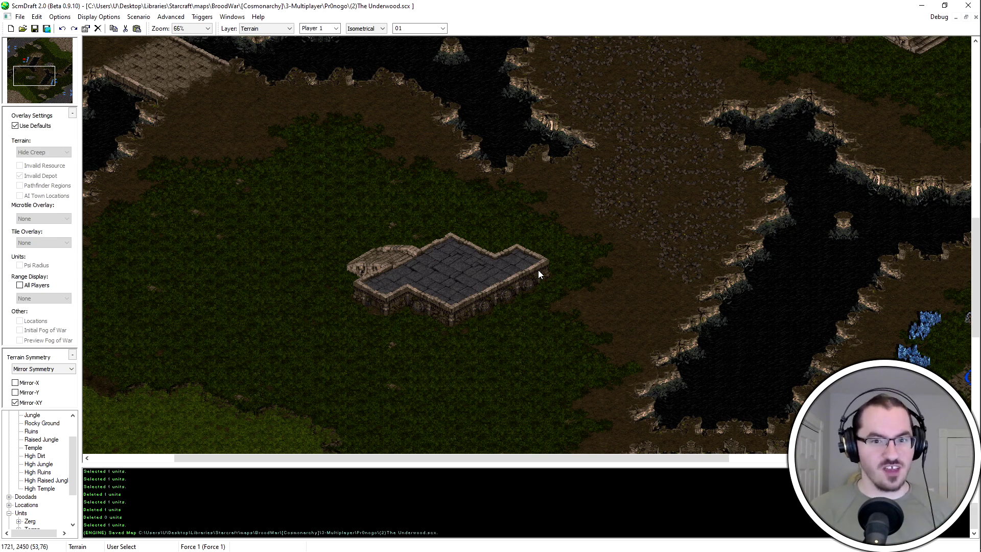
{"action": "middle_click_drag", "start_coordinate": [487, 272], "coordinate": [466, 296]}
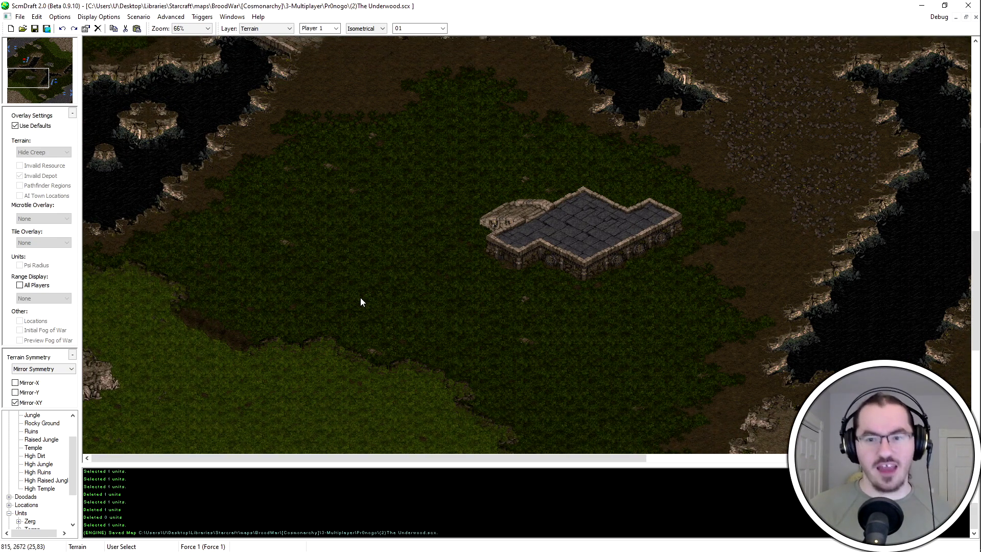
{"action": "scroll", "coordinate": [379, 131], "scroll_direction": "up", "scroll_amount": 2}
{"action": "scroll", "coordinate": [379, 140], "scroll_direction": "up", "scroll_amount": 1}
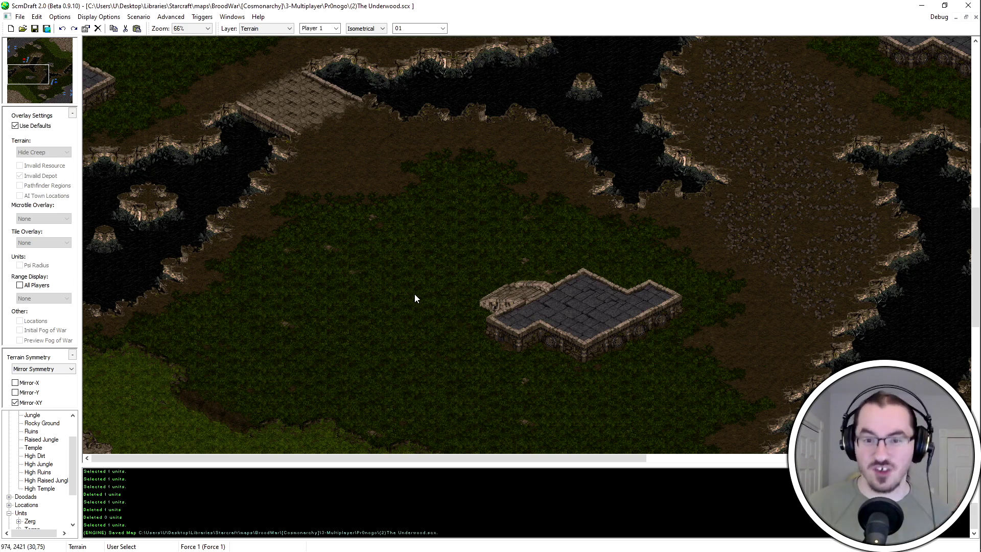
{"action": "middle_click_drag", "start_coordinate": [383, 309], "coordinate": [756, 226]}
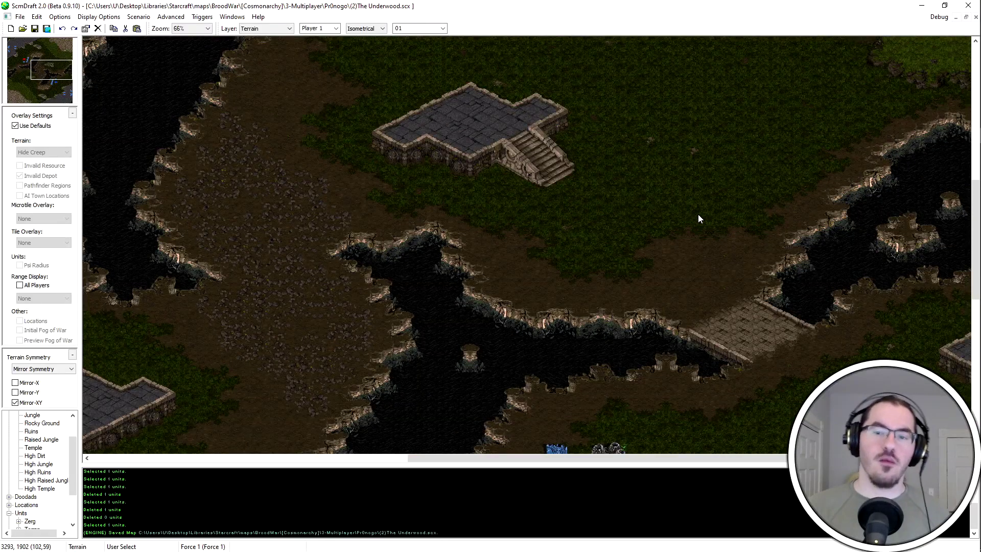
{"action": "middle_click_drag", "start_coordinate": [699, 219], "coordinate": [614, 241]}
Mark out terrain areas between the stepped central temple platform and the chasm's edge to examine the passages there
{"action": "left_click_drag", "start_coordinate": [462, 265], "coordinate": [633, 364]}
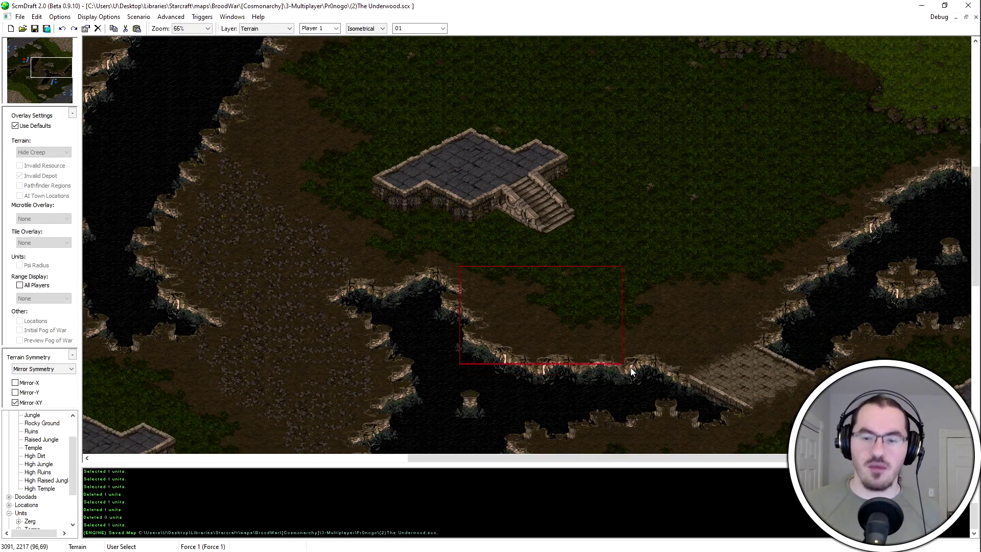
{"action": "key", "text": "ctrl+v"}
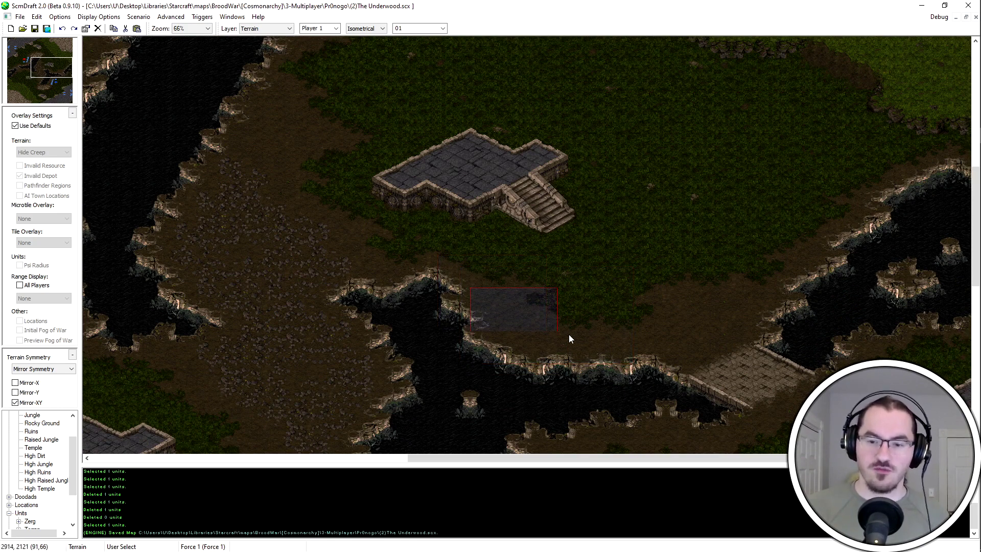
{"action": "middle_click_drag", "start_coordinate": [658, 362], "coordinate": [663, 292]}
{"action": "scroll", "coordinate": [649, 363], "scroll_direction": "down", "scroll_amount": 3}
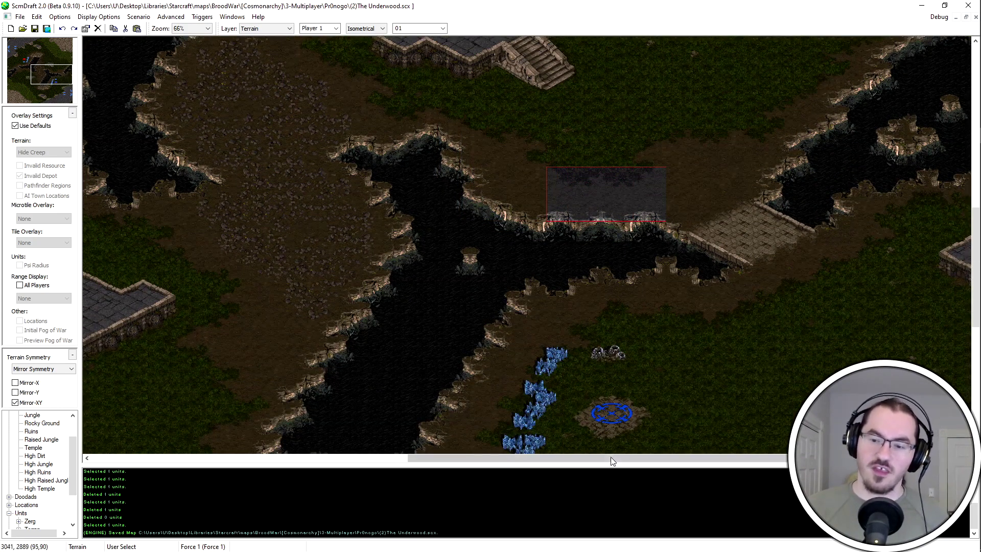
{"action": "scroll", "coordinate": [646, 137], "scroll_direction": "up", "scroll_amount": 1}
{"action": "scroll", "coordinate": [612, 294], "scroll_direction": "up", "scroll_amount": 3}
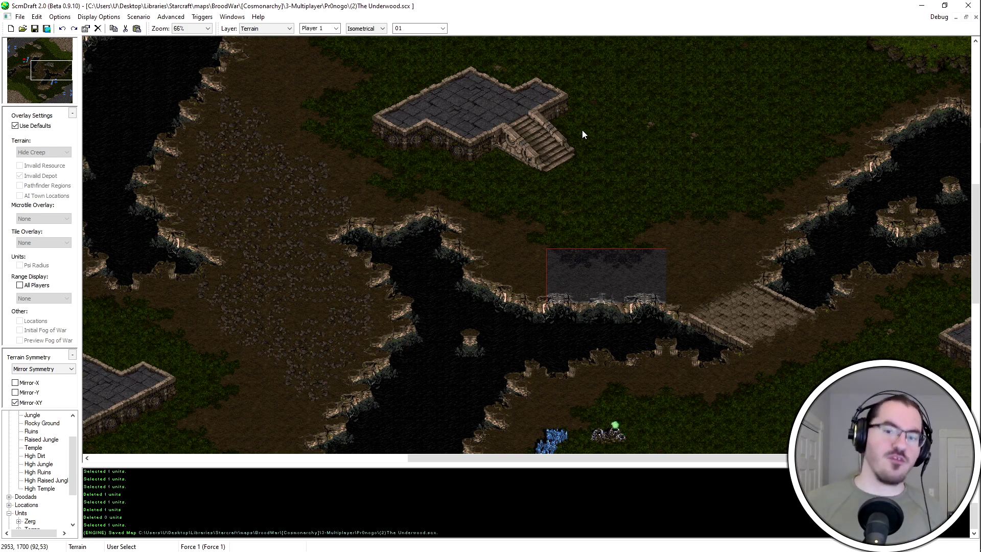
{"action": "left_click_drag", "start_coordinate": [361, 140], "coordinate": [515, 214]}
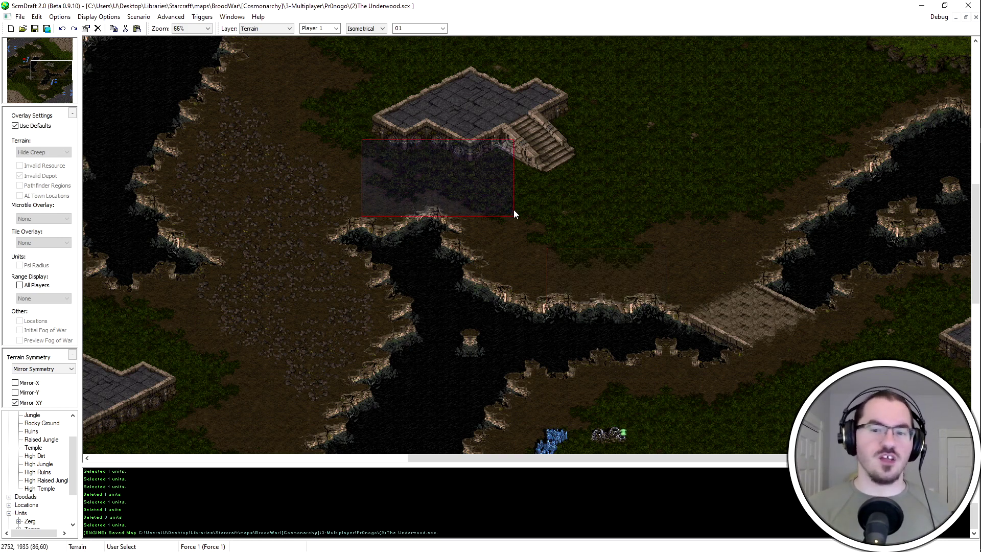
{"action": "left_click_drag", "start_coordinate": [406, 147], "coordinate": [516, 218]}
{"action": "scroll", "coordinate": [408, 145], "scroll_direction": "up", "scroll_amount": 5}
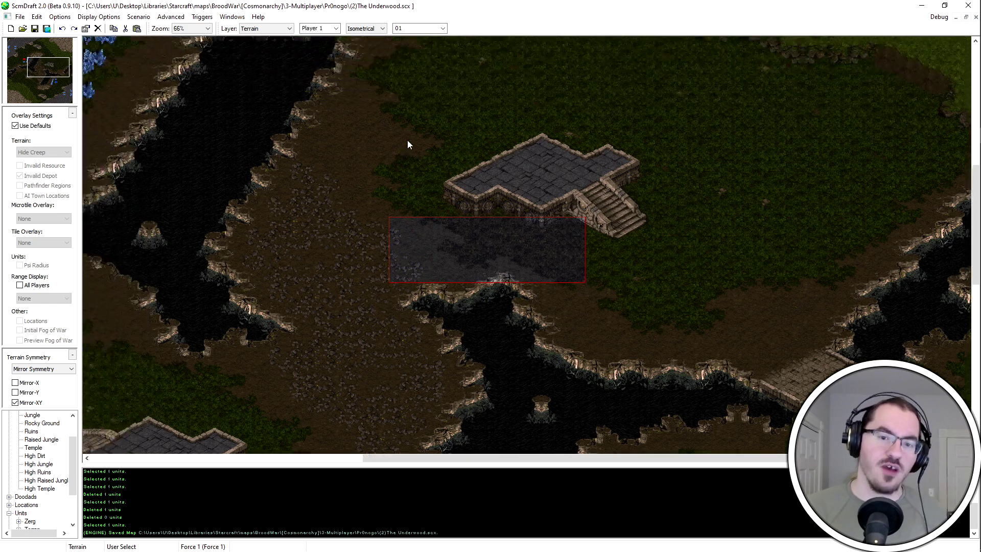
{"action": "scroll", "coordinate": [604, 375], "scroll_direction": "left", "scroll_amount": 2}
{"action": "scroll", "coordinate": [737, 391], "scroll_direction": "down", "scroll_amount": 2}
{"action": "scroll", "coordinate": [643, 327], "scroll_direction": "right", "scroll_amount": 2}
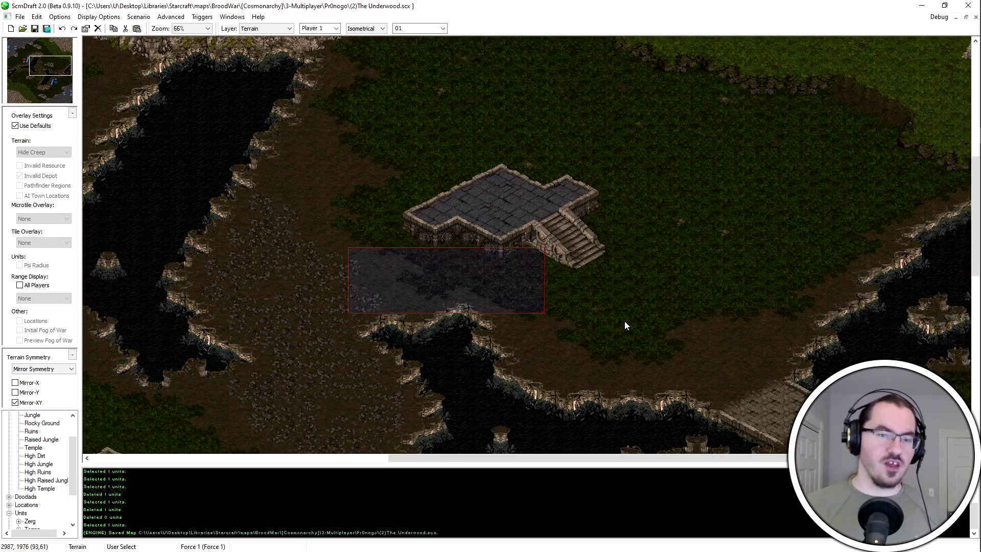
Mark out the ground directly south of the stepped central temple platform to check its clearance from the chasm
{"action": "left_click_drag", "start_coordinate": [537, 284], "coordinate": [740, 366]}
{"action": "left_click", "coordinate": [572, 220]}
{"action": "middle_click_drag", "start_coordinate": [536, 154], "coordinate": [594, 214]}
{"action": "mouse_move", "coordinate": [427, 189]}
{"action": "left_mouse_down"}
{"action": "mouse_move", "coordinate": [661, 313]}
{"action": "mouse_move", "coordinate": [664, 356]}
{"action": "left_mouse_up"}
{"action": "middle_click_drag", "start_coordinate": [657, 439], "coordinate": [636, 408]}
{"action": "left_click", "coordinate": [435, 266]}
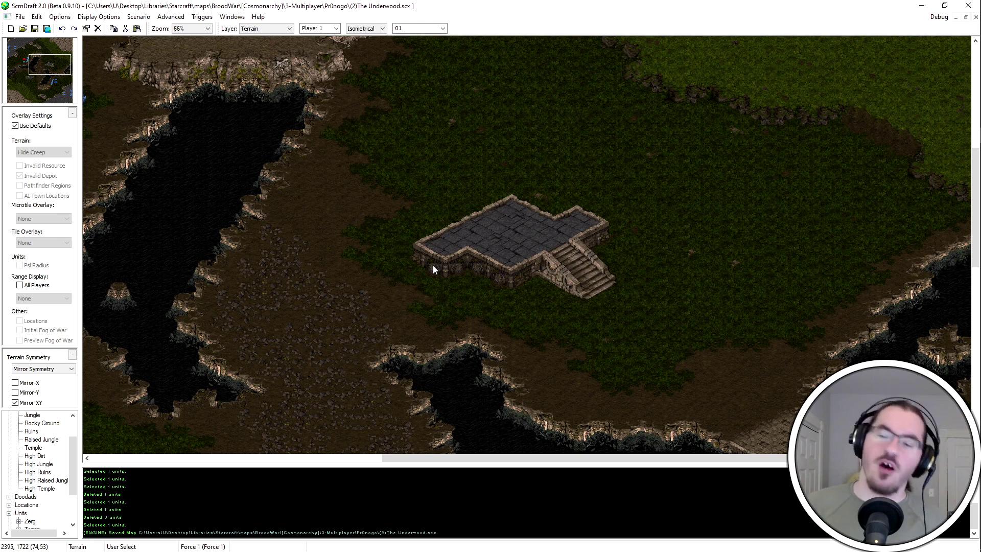
{"action": "mouse_move", "coordinate": [492, 335]}
{"action": "left_mouse_down"}
{"action": "mouse_move", "coordinate": [507, 348]}
{"action": "mouse_move", "coordinate": [691, 396]}
{"action": "left_mouse_up"}
{"action": "scroll", "coordinate": [507, 348], "scroll_direction": "down", "scroll_amount": 1}
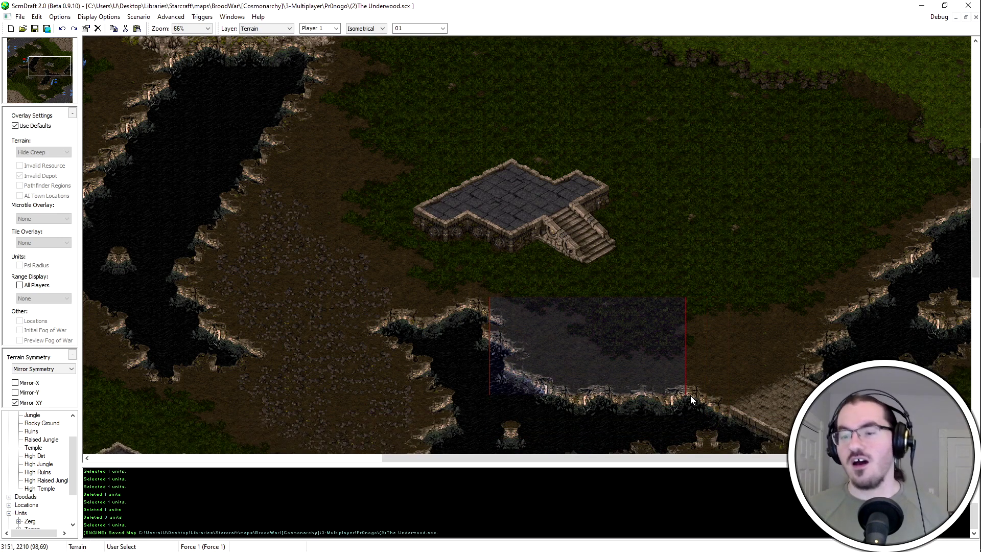
{"action": "mouse_move", "coordinate": [447, 244]}
{"action": "left_mouse_down"}
{"action": "mouse_move", "coordinate": [572, 308]}
{"action": "mouse_move", "coordinate": [557, 310]}
{"action": "left_mouse_up"}
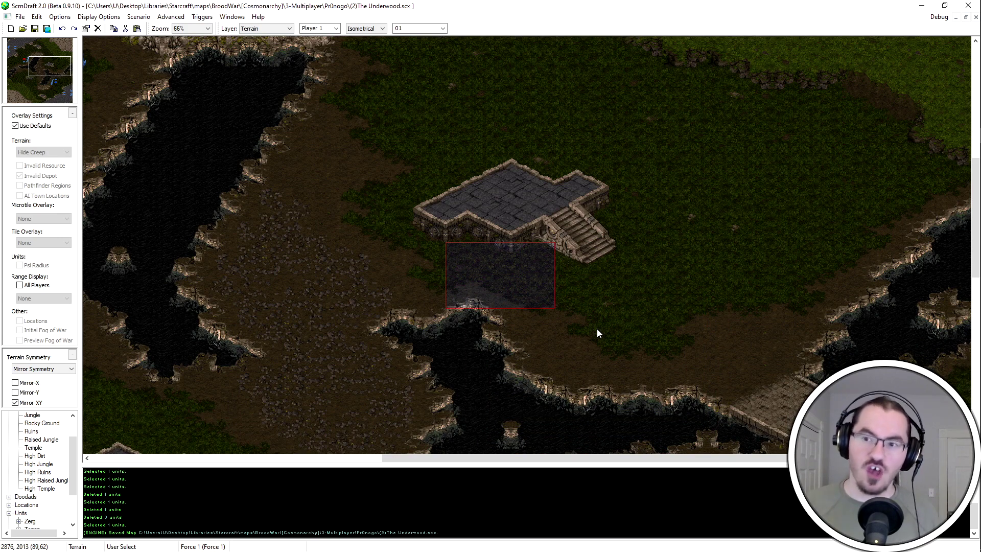
Mark out the rocky ground passage between the two central chasms to examine its width
{"action": "mouse_move", "coordinate": [597, 329]}
{"action": "middle_mouse_down"}
{"action": "mouse_move", "coordinate": [466, 228]}
{"action": "mouse_move", "coordinate": [662, 206]}
{"action": "mouse_move", "coordinate": [532, 151]}
{"action": "mouse_move", "coordinate": [172, 501]}
{"action": "mouse_move", "coordinate": [244, 450]}
{"action": "middle_mouse_up"}
{"action": "left_click_drag", "start_coordinate": [539, 168], "coordinate": [794, 373]}
{"action": "middle_click_drag", "start_coordinate": [544, 283], "coordinate": [231, 256]}
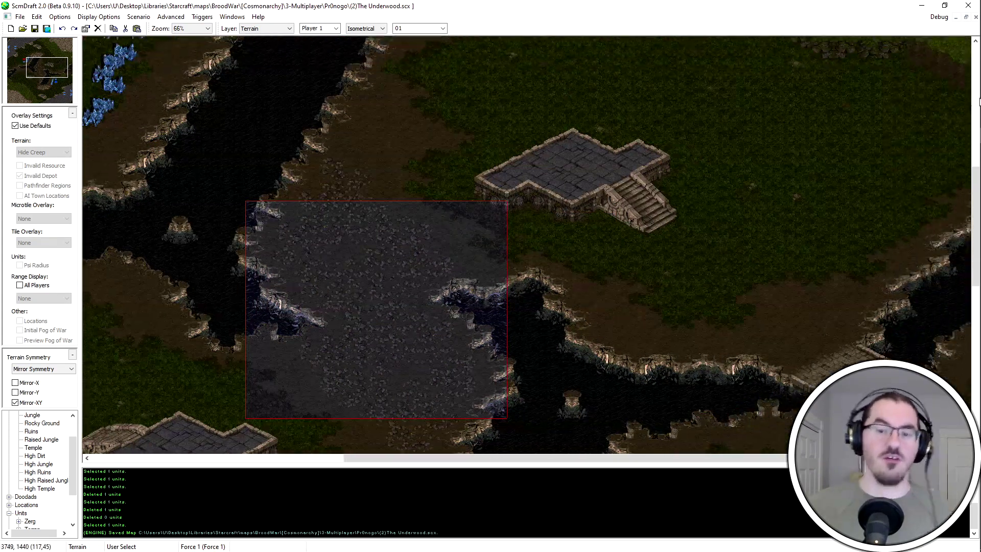
Mark out the jungle field east of the stepped temple platform and the adjoining eastern chasm edge to examine the open space
{"action": "middle_click_drag", "start_coordinate": [920, 104], "coordinate": [634, 146]}
{"action": "left_click_drag", "start_coordinate": [624, 177], "coordinate": [869, 293]}
{"action": "left_click", "coordinate": [540, 185]}
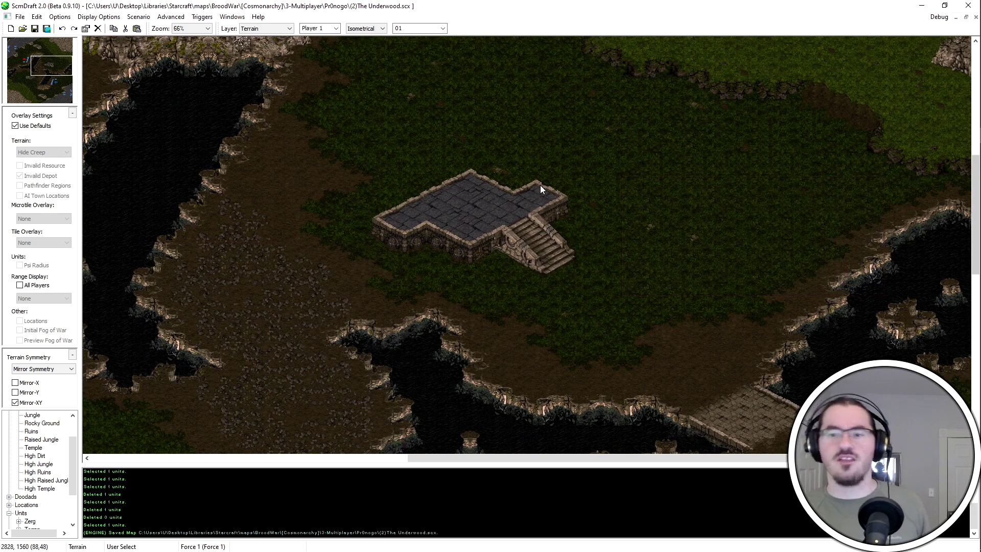
{"action": "scroll", "coordinate": [639, 202], "scroll_direction": "up", "scroll_amount": 1}
{"action": "left_click_drag", "start_coordinate": [656, 160], "coordinate": [826, 289]}
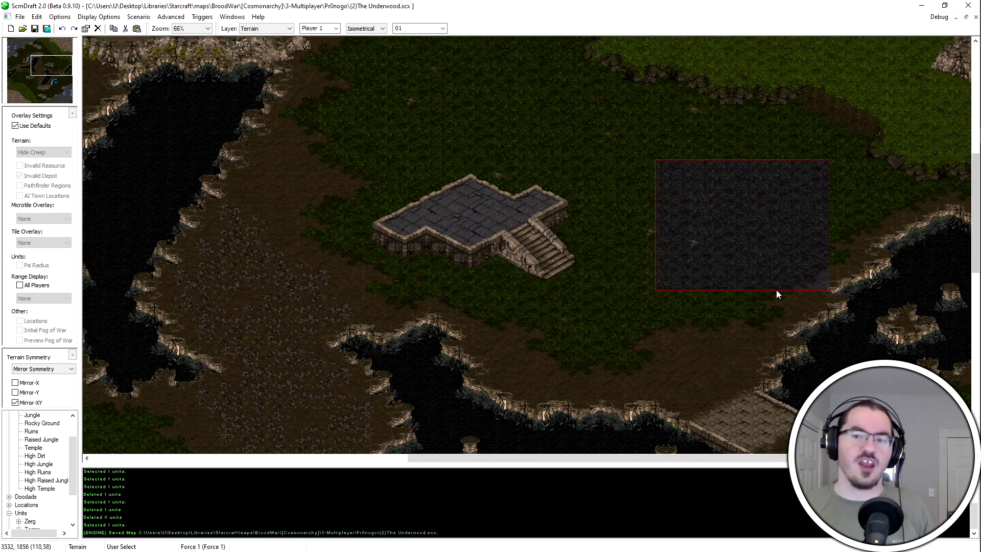
{"action": "mouse_move", "coordinate": [915, 207]}
{"action": "left_mouse_down"}
{"action": "mouse_move", "coordinate": [894, 211]}
{"action": "mouse_move", "coordinate": [876, 286]}
{"action": "mouse_move", "coordinate": [791, 320]}
{"action": "left_mouse_up"}
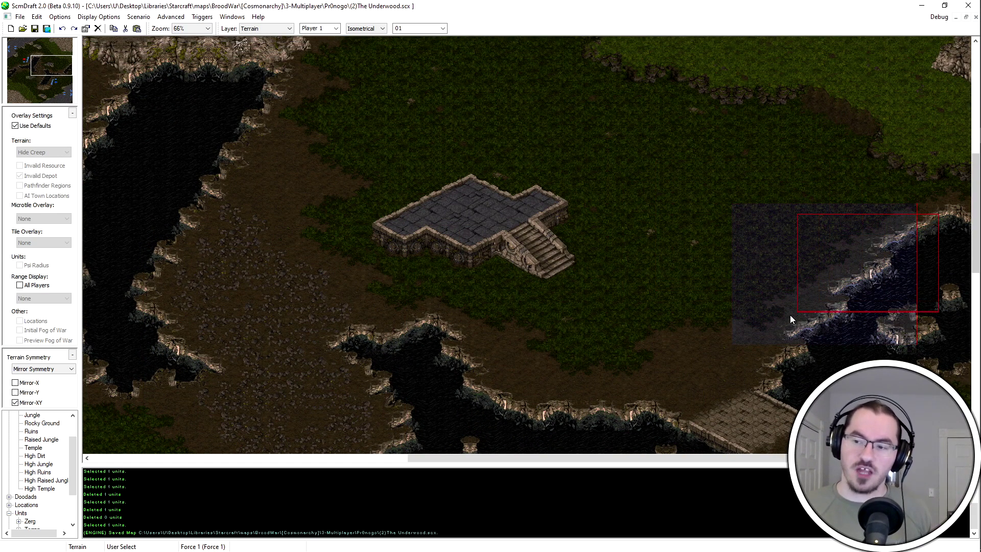
{"action": "left_click", "coordinate": [854, 251]}
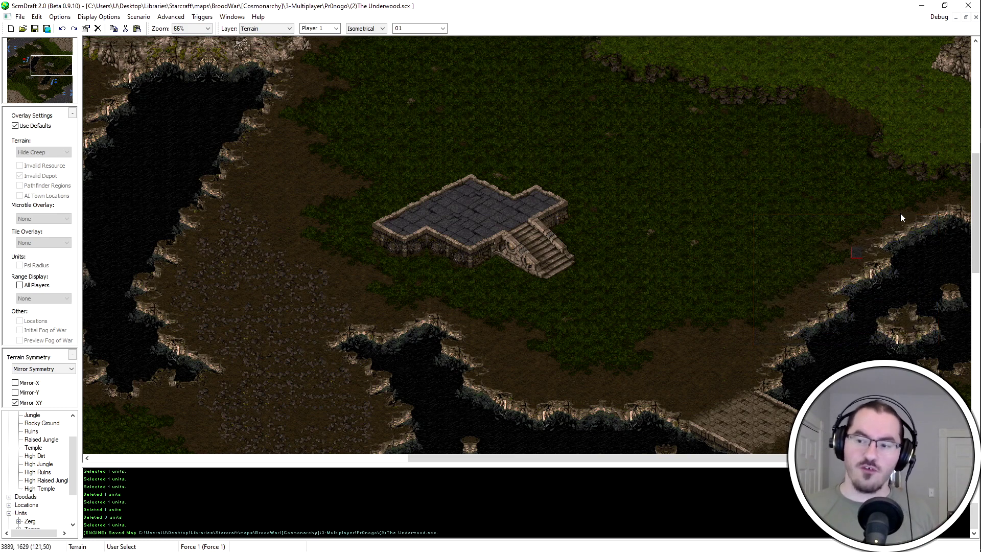
{"action": "left_click", "coordinate": [853, 234]}
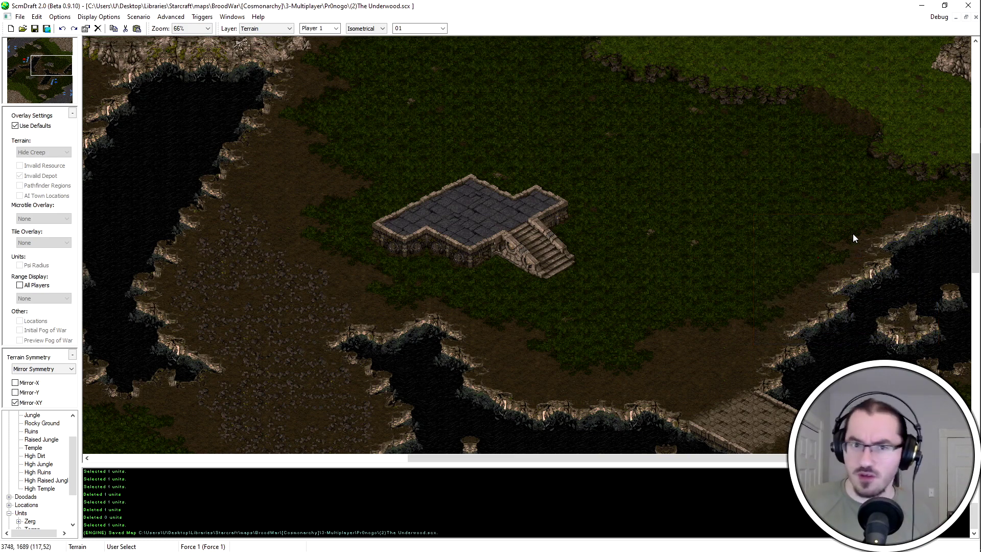
Mark out the dirt ramp on the northeastern raised jungle's edge and examine the approach from it to the temple platform
{"action": "scroll", "coordinate": [858, 185], "scroll_direction": "up", "scroll_amount": 3}
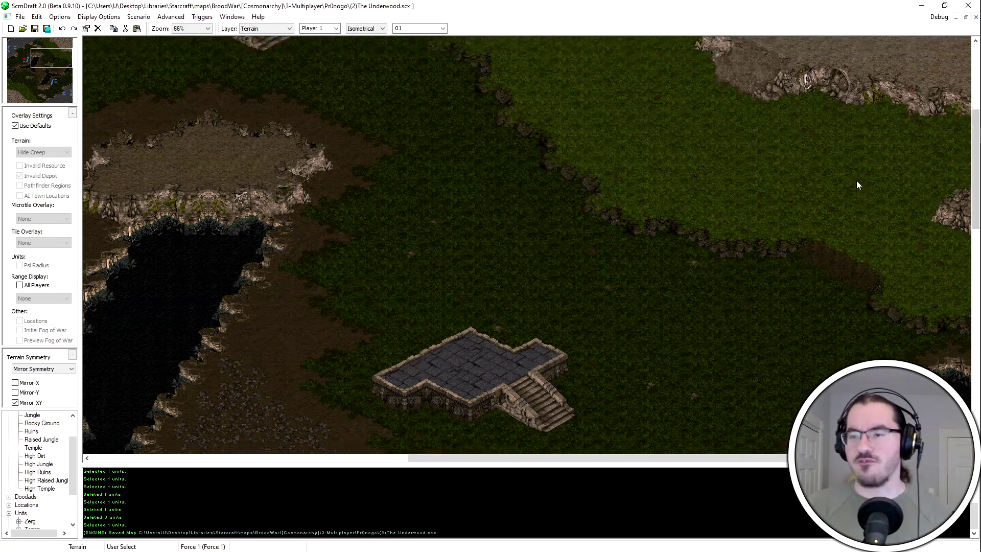
{"action": "left_click_drag", "start_coordinate": [765, 226], "coordinate": [903, 341]}
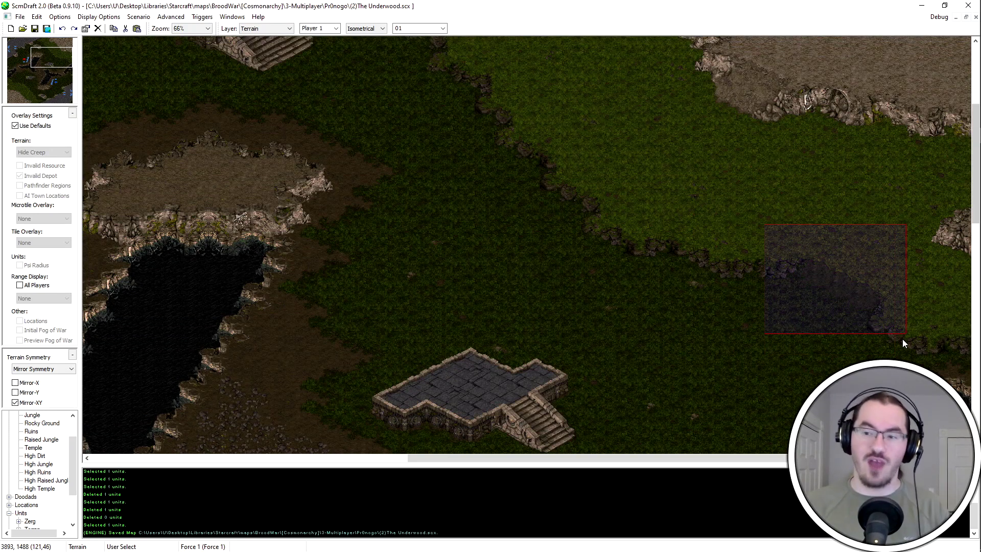
{"action": "scroll", "coordinate": [790, 125], "scroll_direction": "up", "scroll_amount": 6}
{"action": "scroll", "coordinate": [798, 204], "scroll_direction": "down", "scroll_amount": 5}
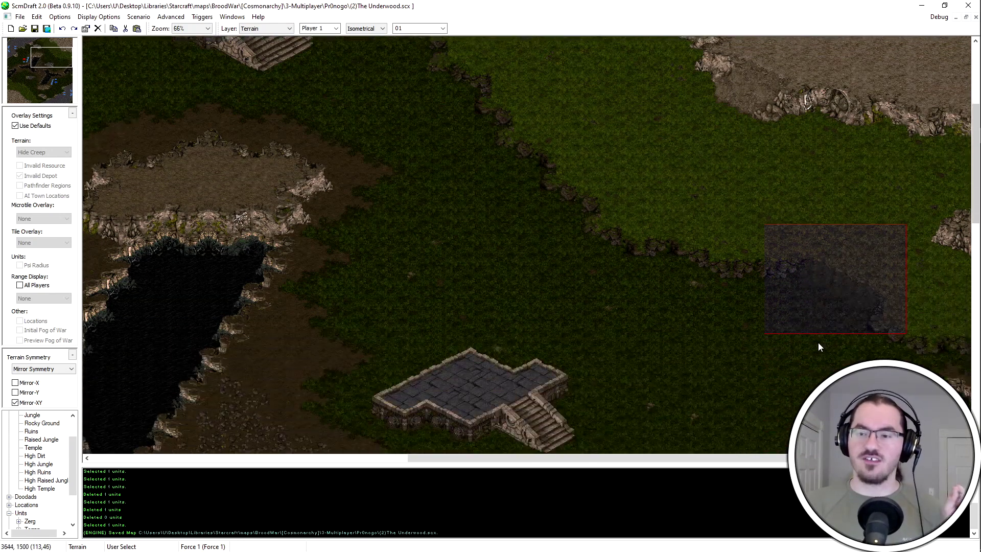
{"action": "scroll", "coordinate": [815, 345], "scroll_direction": "down", "scroll_amount": 4}
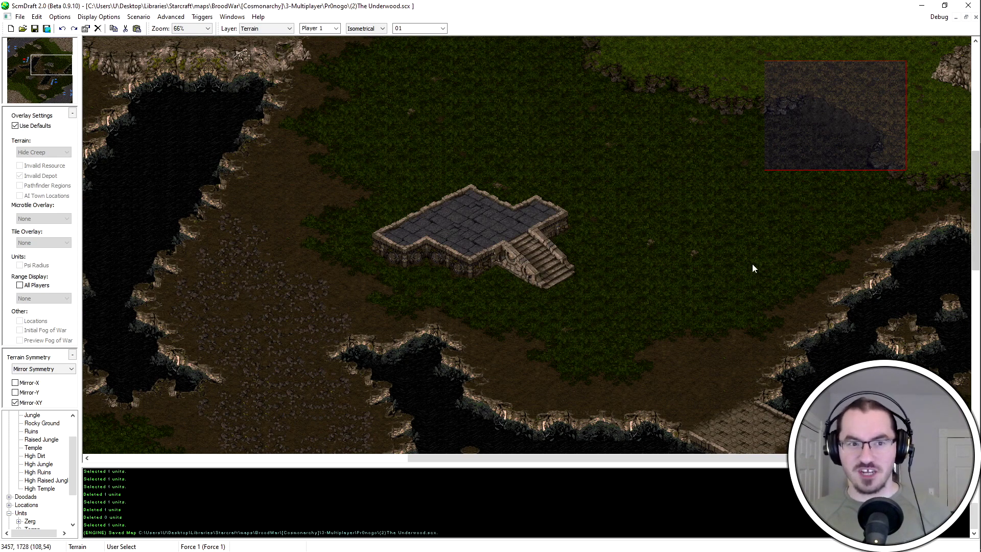
{"action": "left_click", "coordinate": [728, 314]}
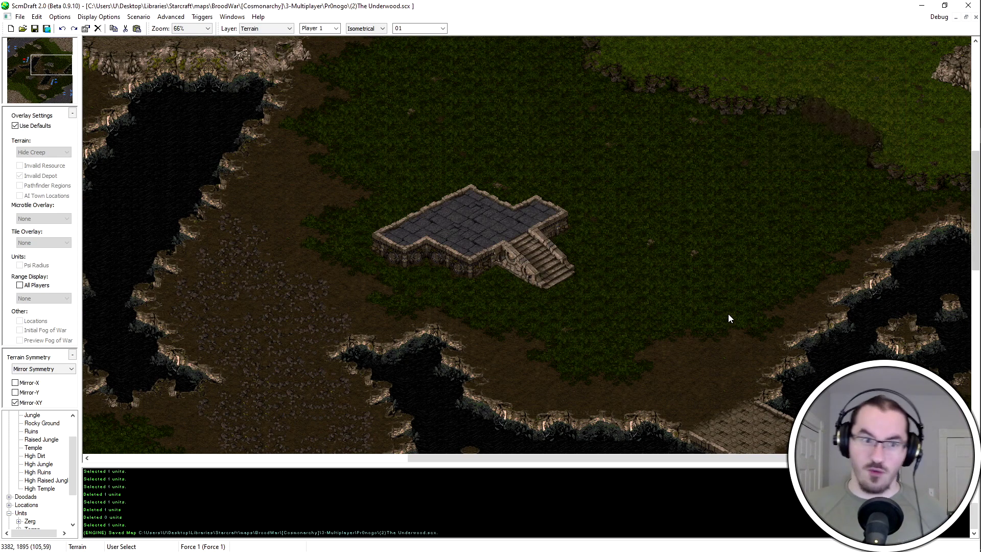
Examine the route between the northeastern raised jungle and the stone bridge over the eastern chasm
{"action": "middle_click_drag", "start_coordinate": [838, 46], "coordinate": [844, 140]}
{"action": "left_click", "coordinate": [844, 140]}
{"action": "middle_click_drag", "start_coordinate": [940, 450], "coordinate": [972, 296]}
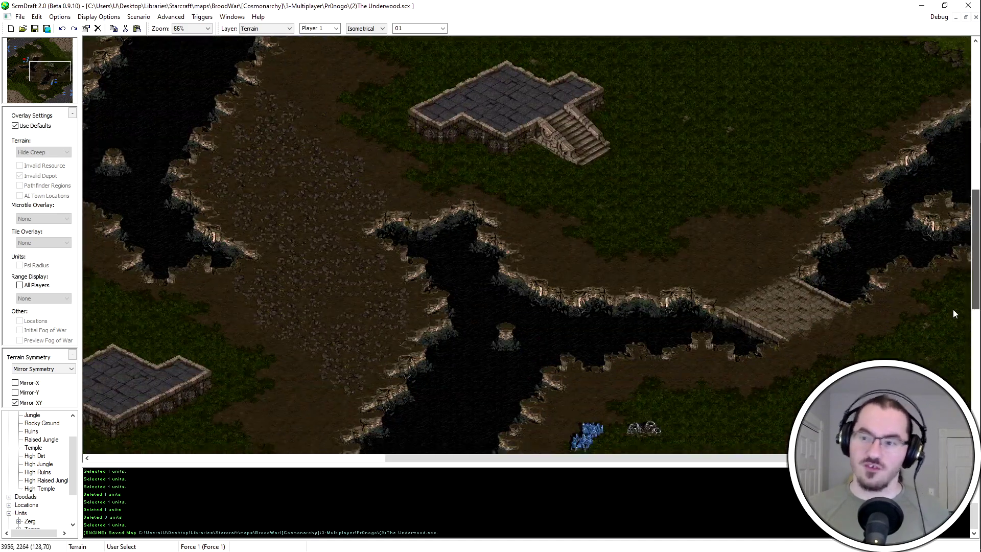
{"action": "middle_click_drag", "start_coordinate": [820, 369], "coordinate": [801, 339]}
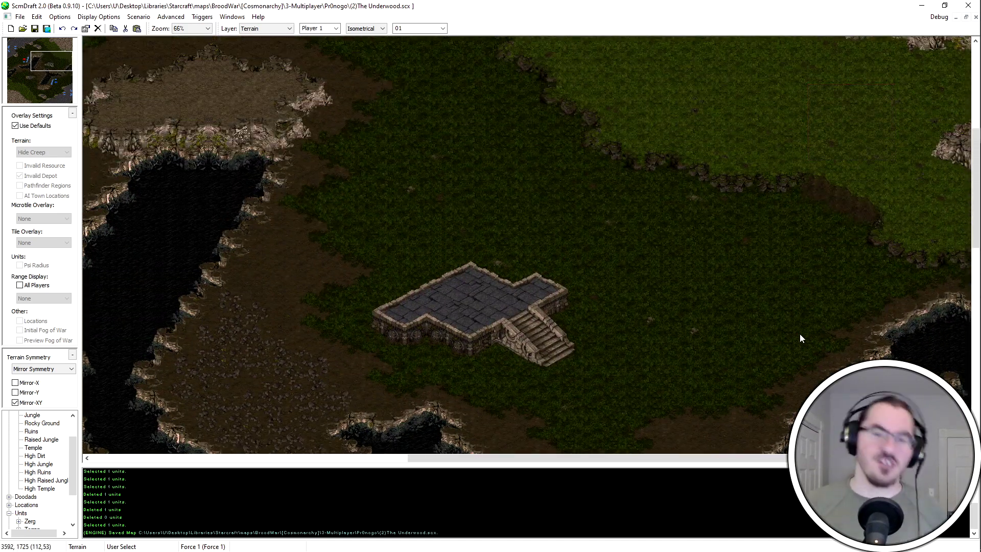
{"action": "middle_click_drag", "start_coordinate": [786, 332], "coordinate": [882, 243]}
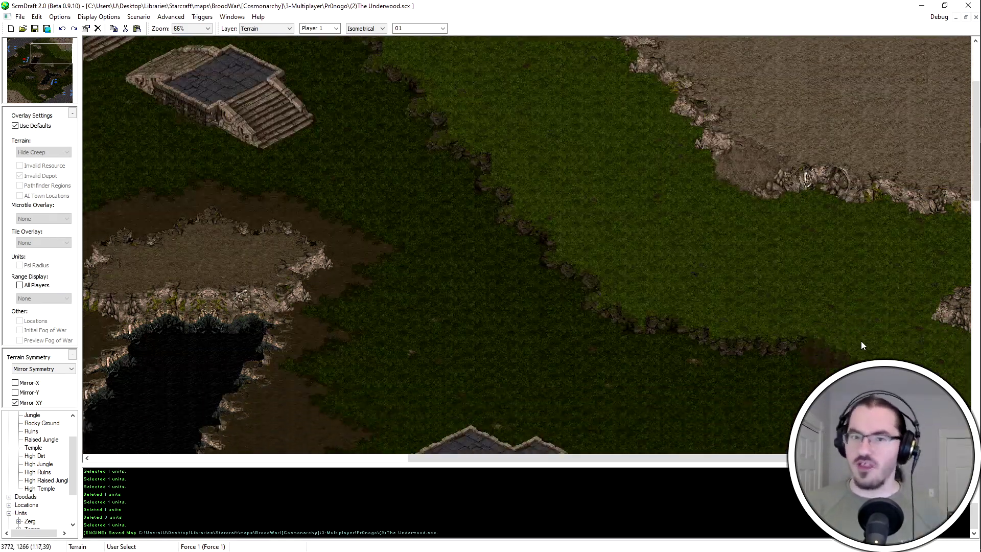
Examine the northeastern raised jungle's cliff line and ramp in relation to the overall map and the field below
{"action": "scroll", "coordinate": [726, 282], "scroll_direction": "down", "scroll_amount": 3, "text": "ctrl"}
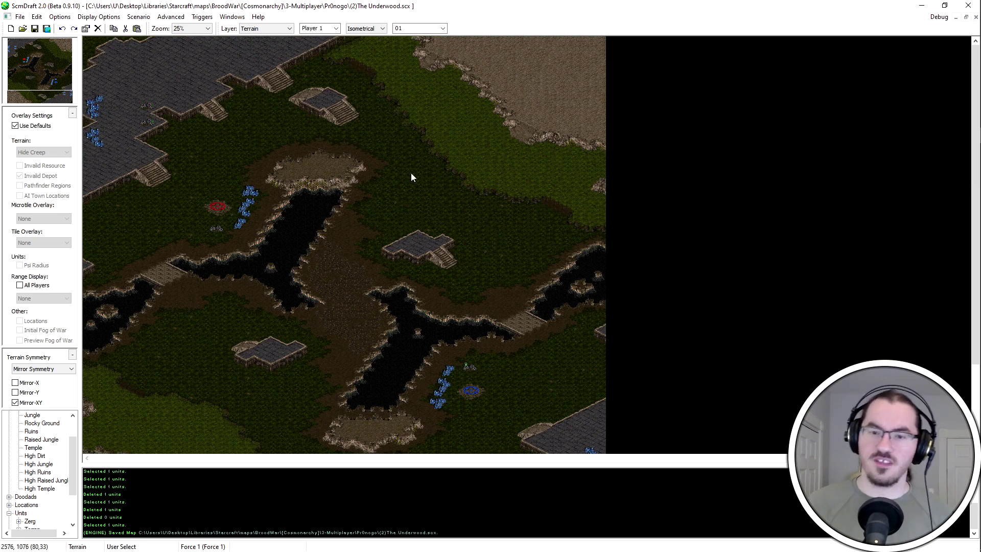
{"action": "left_click_drag", "start_coordinate": [582, 162], "coordinate": [521, 237]}
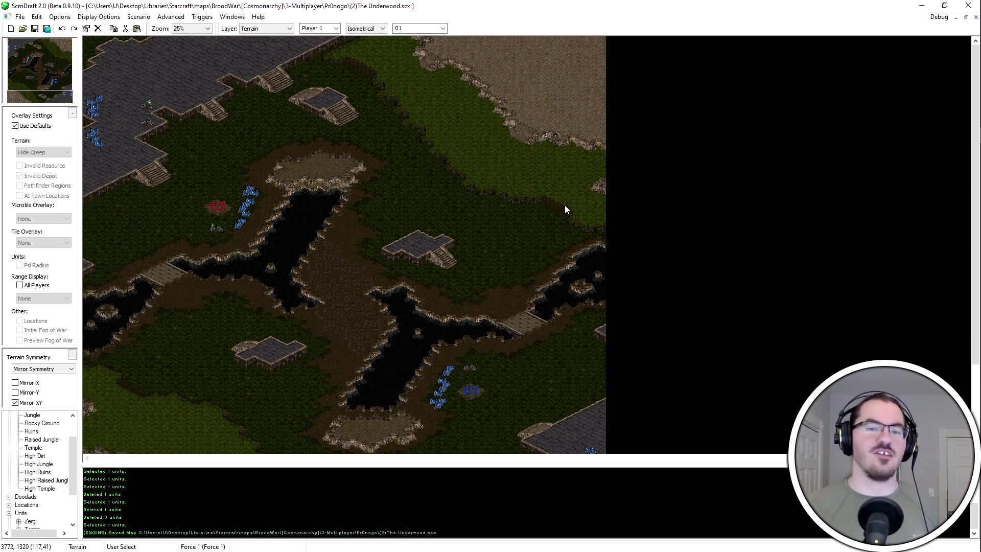
{"action": "scroll", "coordinate": [611, 275], "scroll_direction": "up", "scroll_amount": 1}
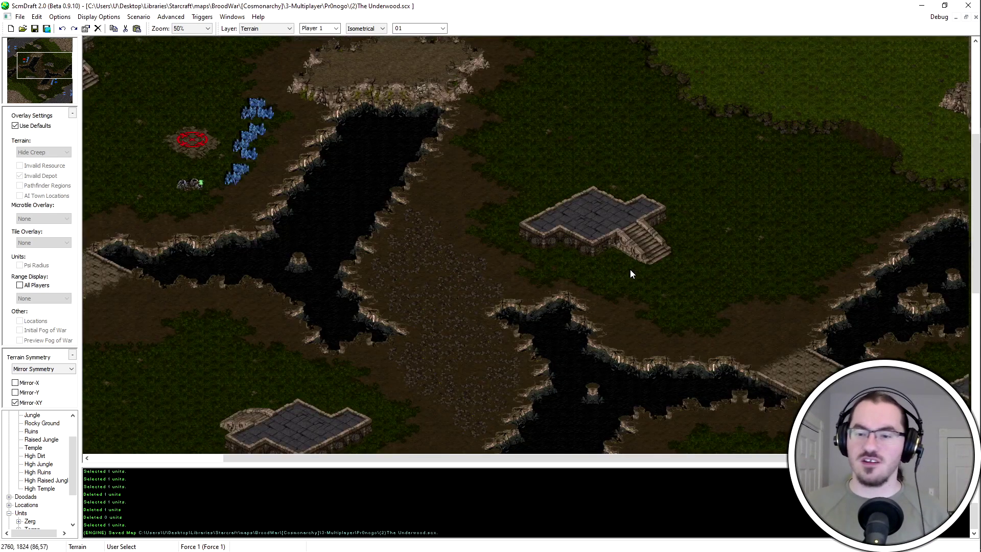
{"action": "scroll", "coordinate": [630, 274], "scroll_direction": "up", "scroll_amount": 1}
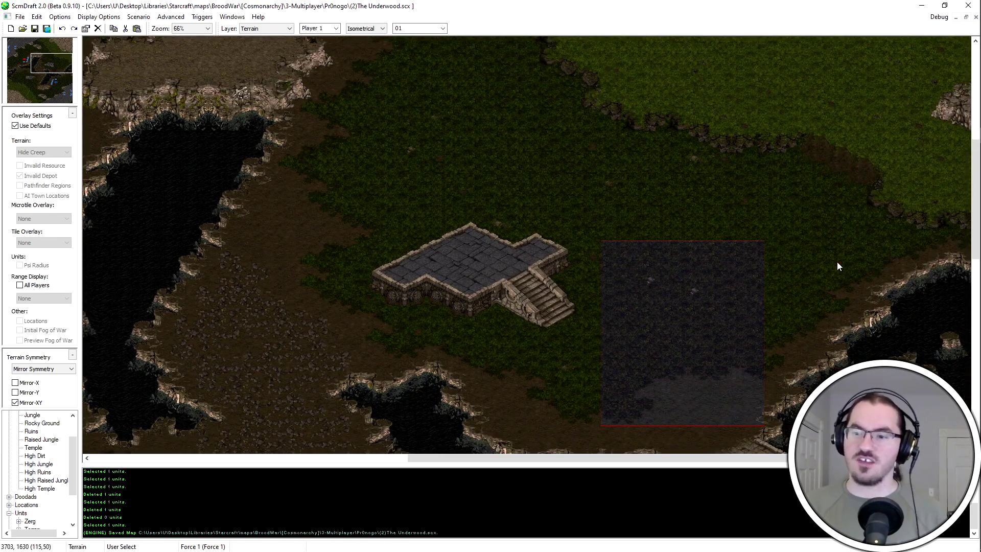
{"action": "middle_click_drag", "start_coordinate": [785, 202], "coordinate": [788, 156]}
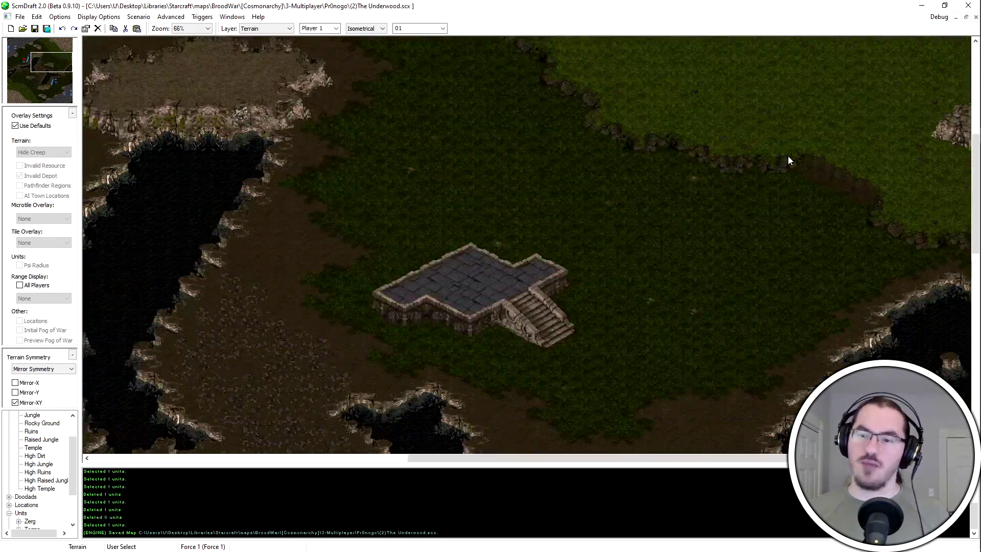
{"action": "middle_click_drag", "start_coordinate": [610, 127], "coordinate": [772, 147]}
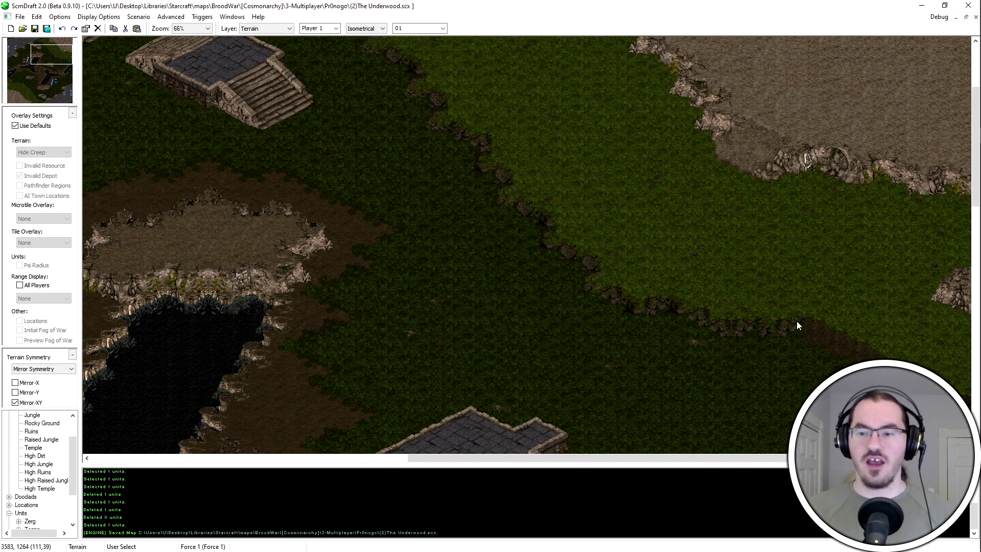
{"action": "scroll", "coordinate": [771, 292], "scroll_direction": "down", "scroll_amount": 2}
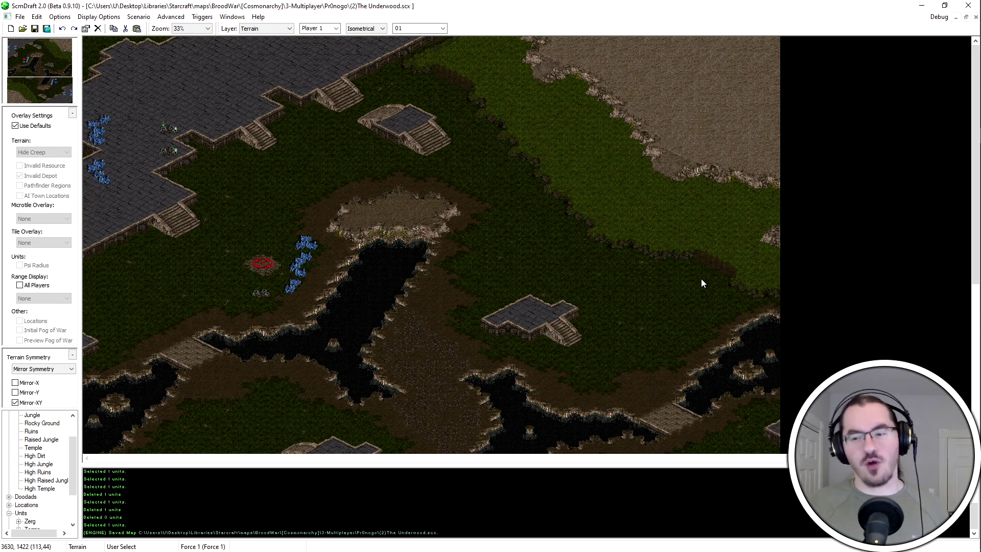
{"action": "left_click_drag", "start_coordinate": [728, 278], "coordinate": [769, 318]}
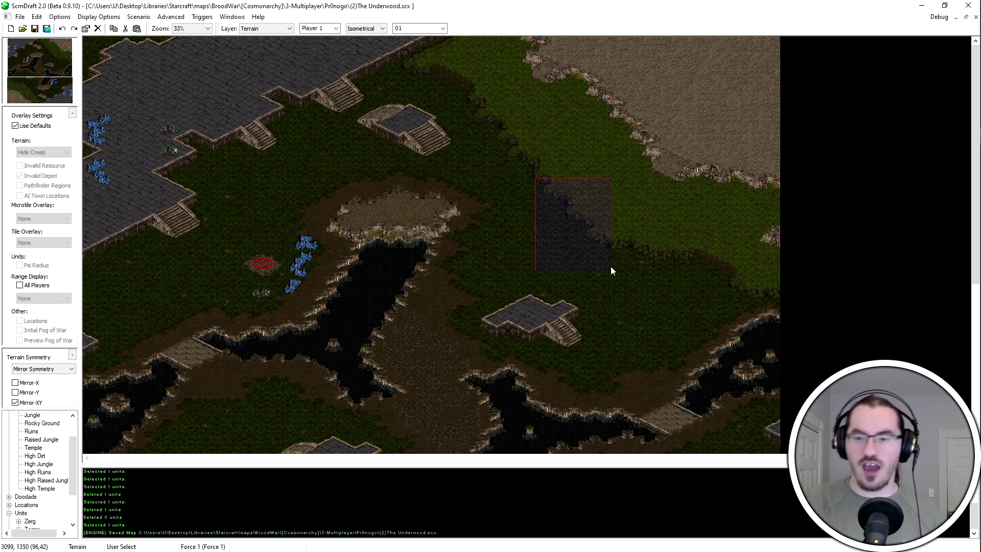
Mark out the eastern chasm's edge near the bridge and the chasm side beside the red start location for comparison
{"action": "scroll", "coordinate": [731, 434], "scroll_direction": "down", "scroll_amount": 2}
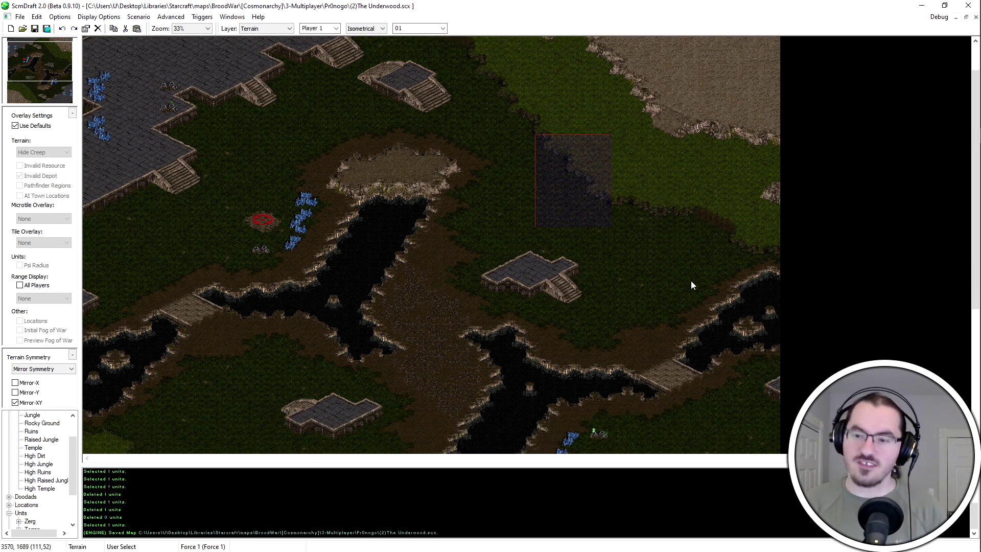
{"action": "left_click", "coordinate": [741, 342]}
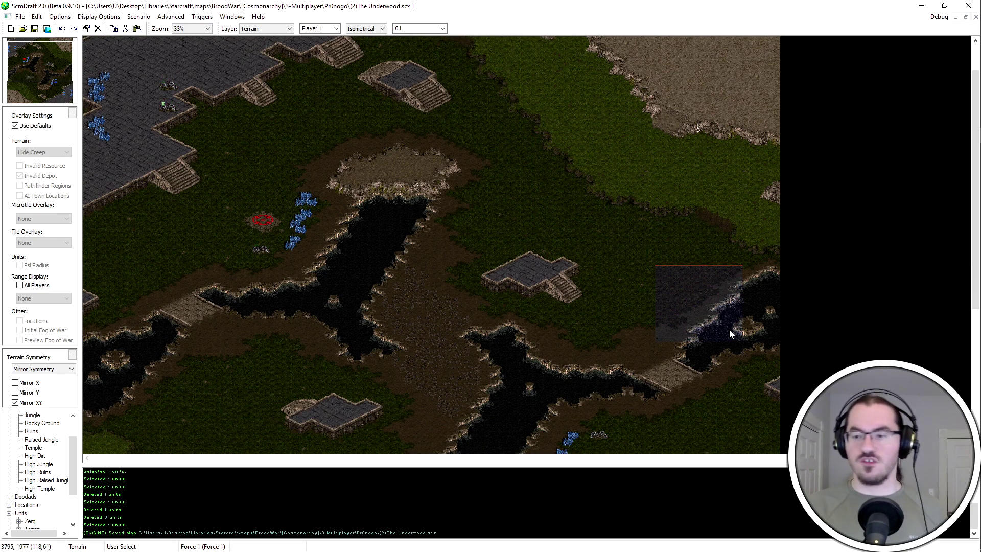
{"action": "scroll", "coordinate": [692, 320], "scroll_direction": "down", "scroll_amount": 4}
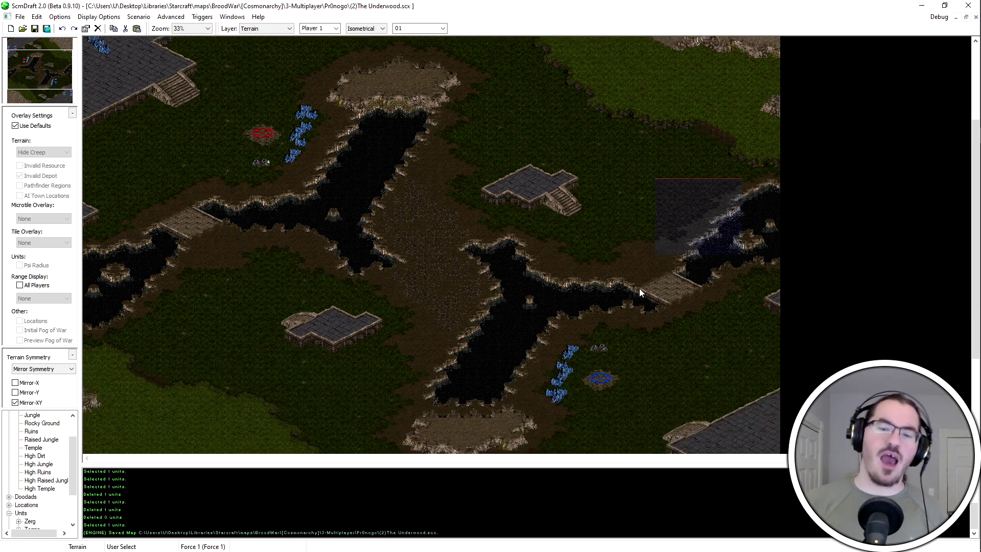
{"action": "key", "text": "Escape"}
{"action": "scroll", "coordinate": [563, 252], "scroll_direction": "up", "scroll_amount": 3}
{"action": "left_click_drag", "start_coordinate": [372, 119], "coordinate": [205, 270]}
{"action": "left_click", "coordinate": [346, 162]}
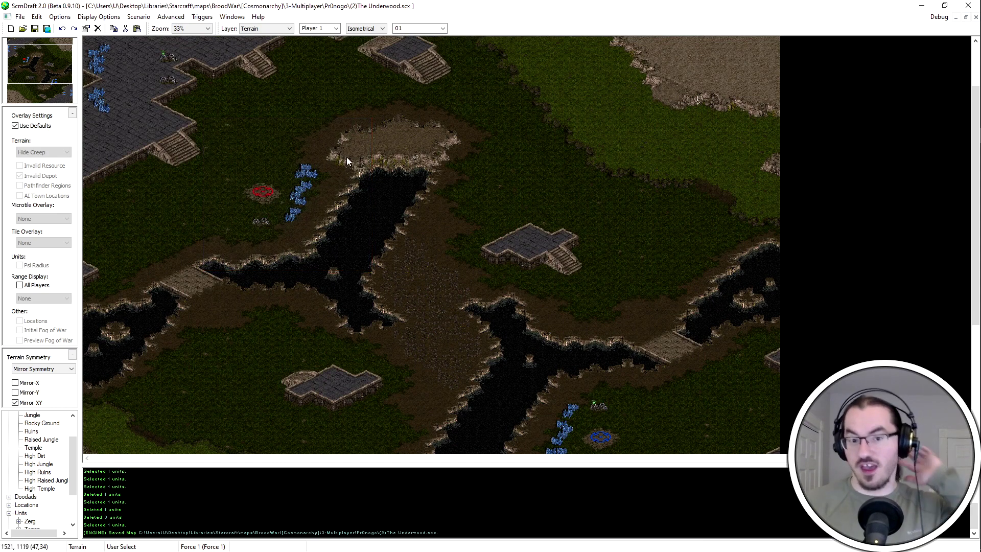
Mark out the mirrored chasm edges beside both bridges and the ground below the stepped temple platform to examine the lanes
{"action": "scroll", "coordinate": [436, 501], "scroll_direction": "down", "scroll_amount": 5}
{"action": "left_click_drag", "start_coordinate": [539, 266], "coordinate": [538, 267]}
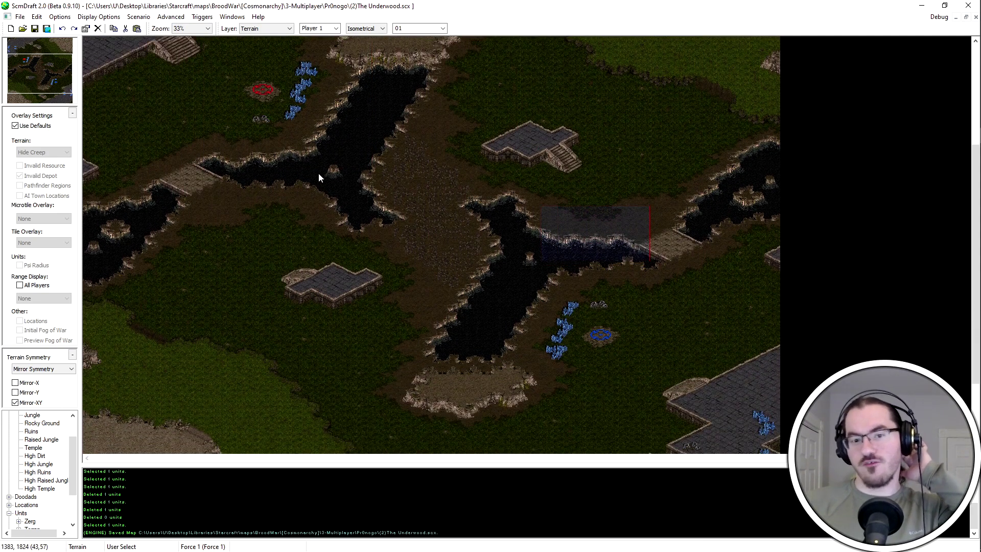
{"action": "left_click_drag", "start_coordinate": [318, 173], "coordinate": [209, 212]}
{"action": "left_click", "coordinate": [372, 215]}
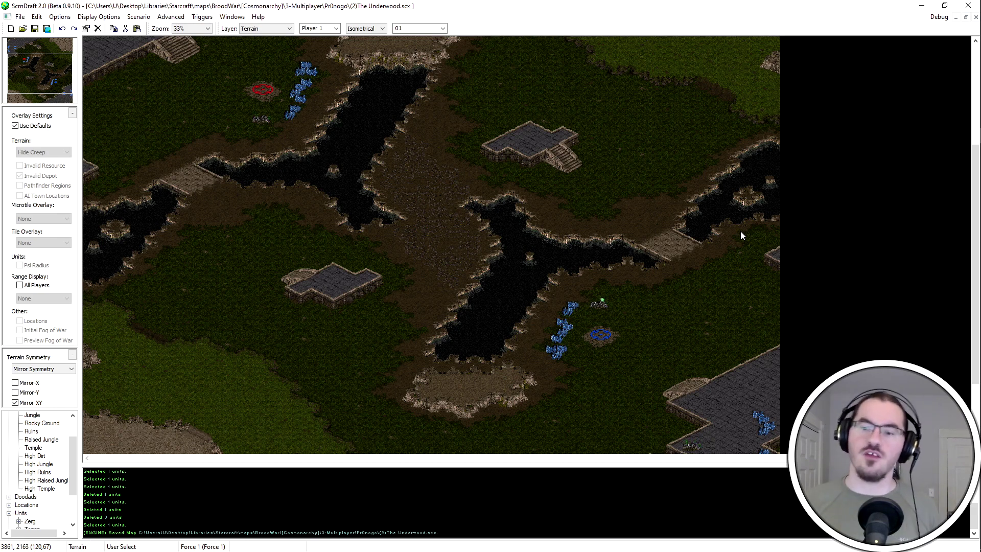
{"action": "left_click_drag", "start_coordinate": [523, 139], "coordinate": [678, 230]}
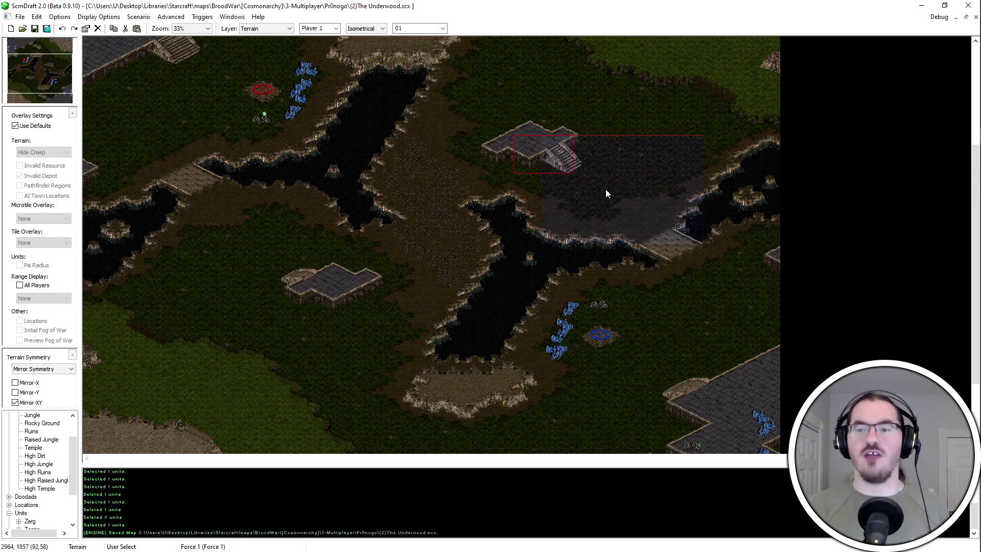
{"action": "left_click", "coordinate": [659, 176]}
Examine the area around the blue start location and mark out the rocky plateau at the southern chasm's end
{"action": "scroll", "coordinate": [731, 161], "scroll_direction": "up", "scroll_amount": 2}
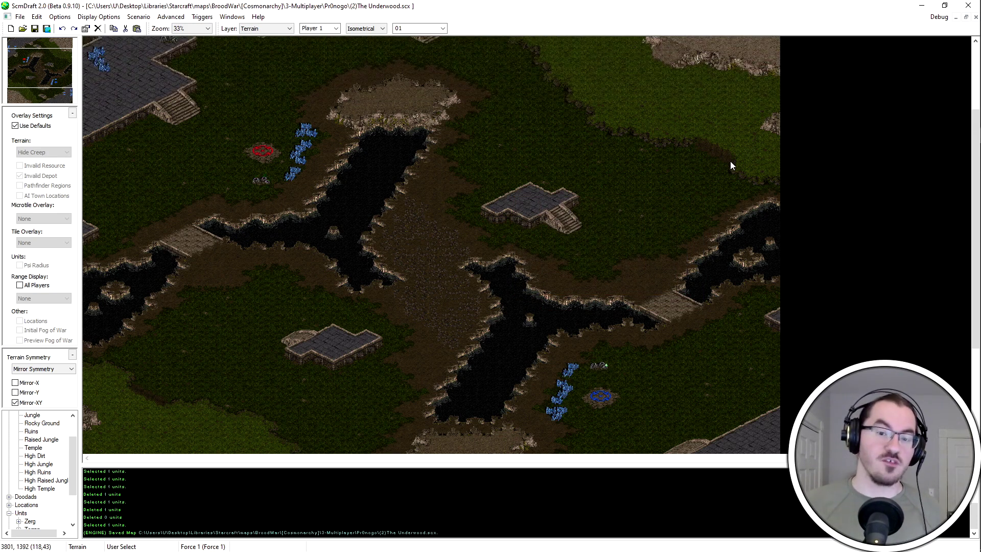
{"action": "scroll", "coordinate": [583, 391], "scroll_direction": "down", "scroll_amount": 5}
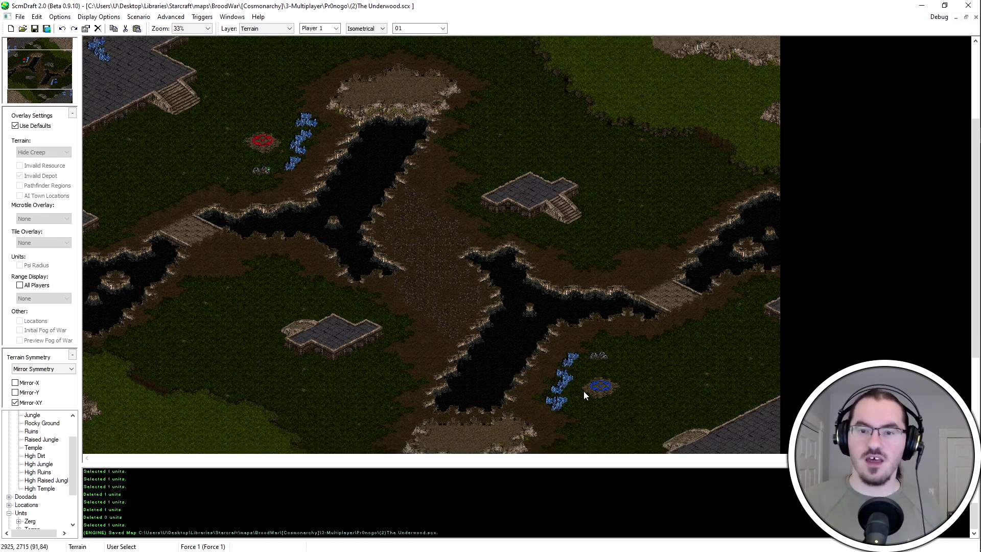
{"action": "left_click_drag", "start_coordinate": [552, 272], "coordinate": [428, 353]}
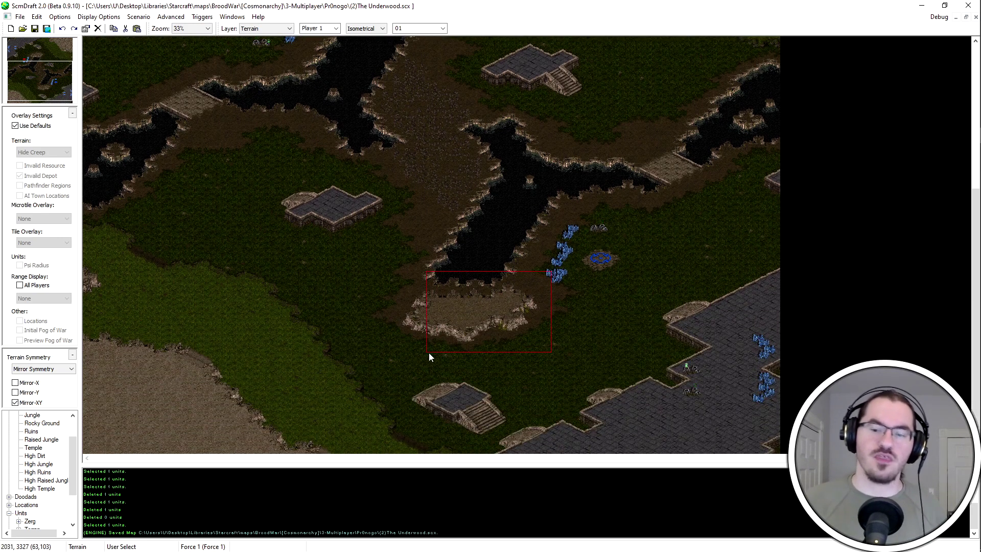
Compare the southern plateau's outline with the mirrored plateau at the northern chasm's end and mark out the ground below the stepped temple platform
{"action": "scroll", "coordinate": [461, 375], "scroll_direction": "up", "scroll_amount": 5}
{"action": "key", "text": "ctrl+c"}
{"action": "key", "text": "ctrl+v"}
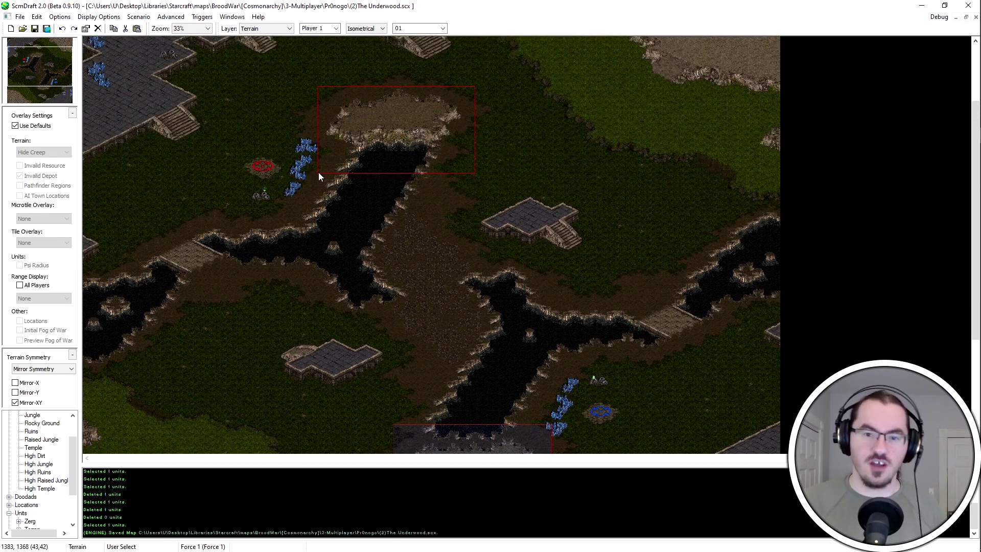
{"action": "left_click", "coordinate": [317, 156]}
{"action": "scroll", "coordinate": [406, 231], "scroll_direction": "up", "scroll_amount": 2}
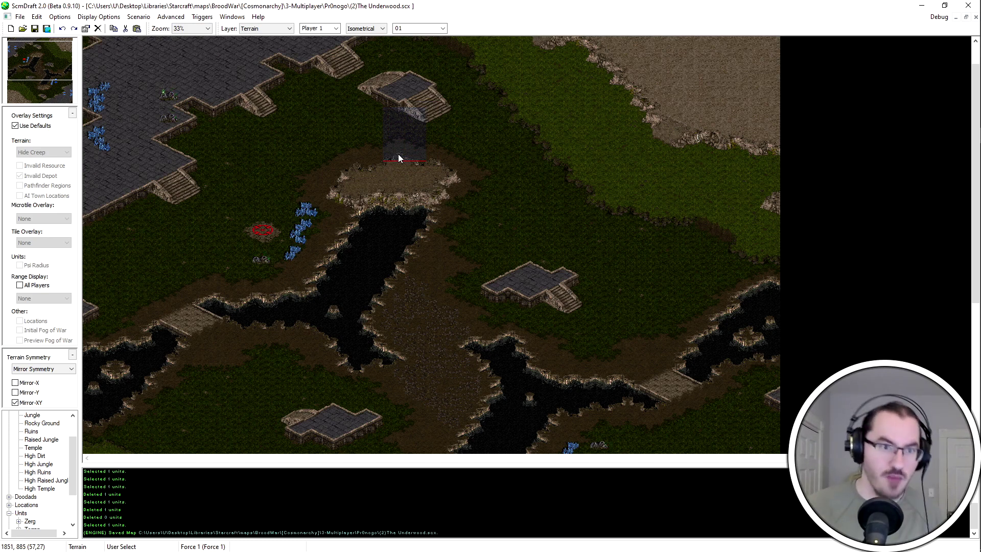
{"action": "scroll", "coordinate": [474, 370], "scroll_direction": "down", "scroll_amount": 2}
{"action": "scroll", "coordinate": [495, 339], "scroll_direction": "down", "scroll_amount": 3}
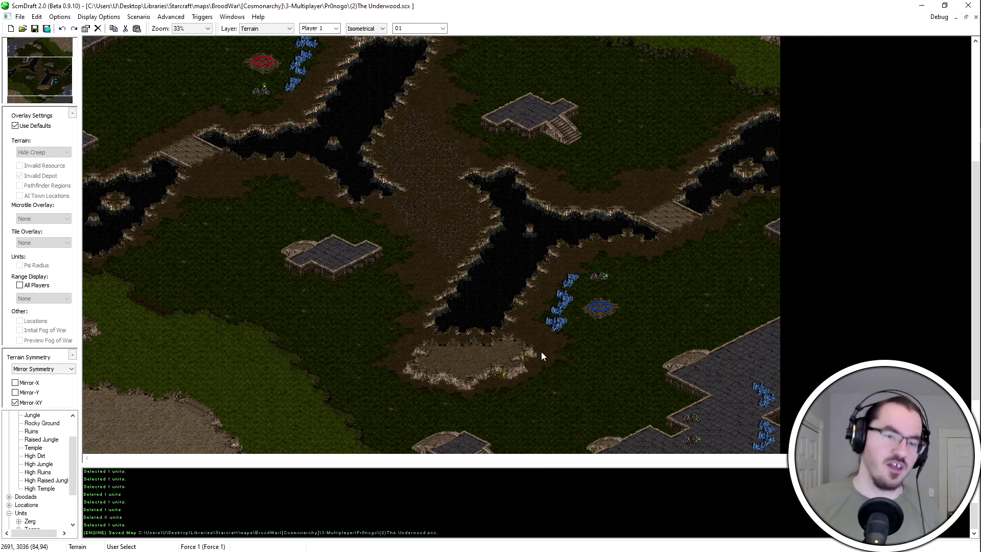
Examine the lane around the blue start location and mark out the northern plateau together with the chasm's end
{"action": "scroll", "coordinate": [596, 127], "scroll_direction": "up", "scroll_amount": 2}
{"action": "scroll", "coordinate": [583, 409], "scroll_direction": "down", "scroll_amount": 4}
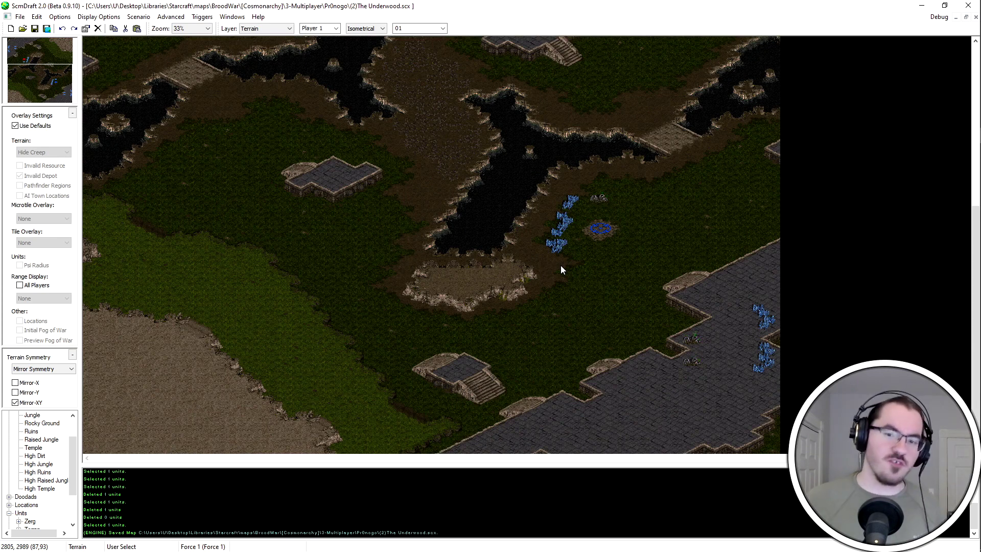
{"action": "scroll", "coordinate": [545, 407], "scroll_direction": "up", "scroll_amount": 2}
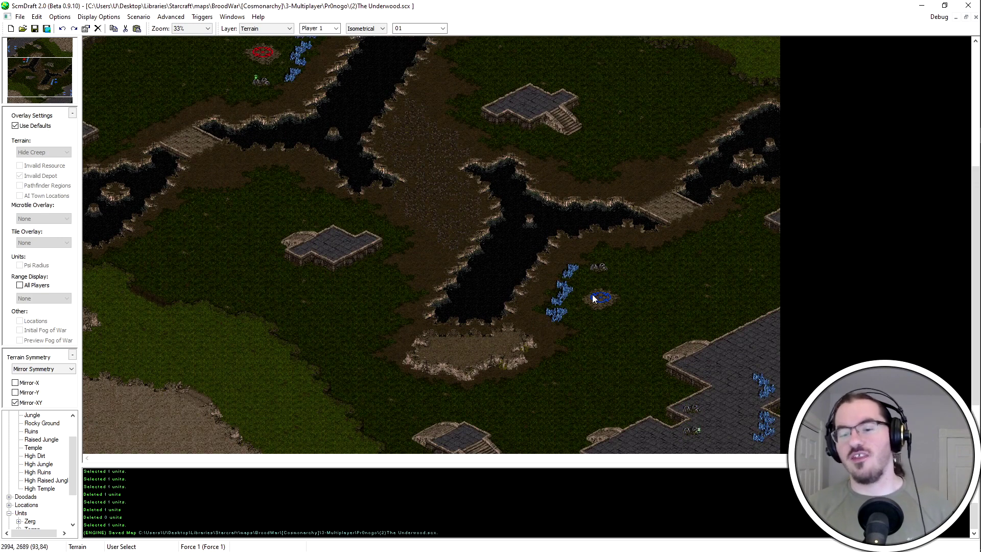
{"action": "scroll", "coordinate": [657, 265], "scroll_direction": "up", "scroll_amount": 3}
{"action": "scroll", "coordinate": [721, 302], "scroll_direction": "up", "scroll_amount": 2}
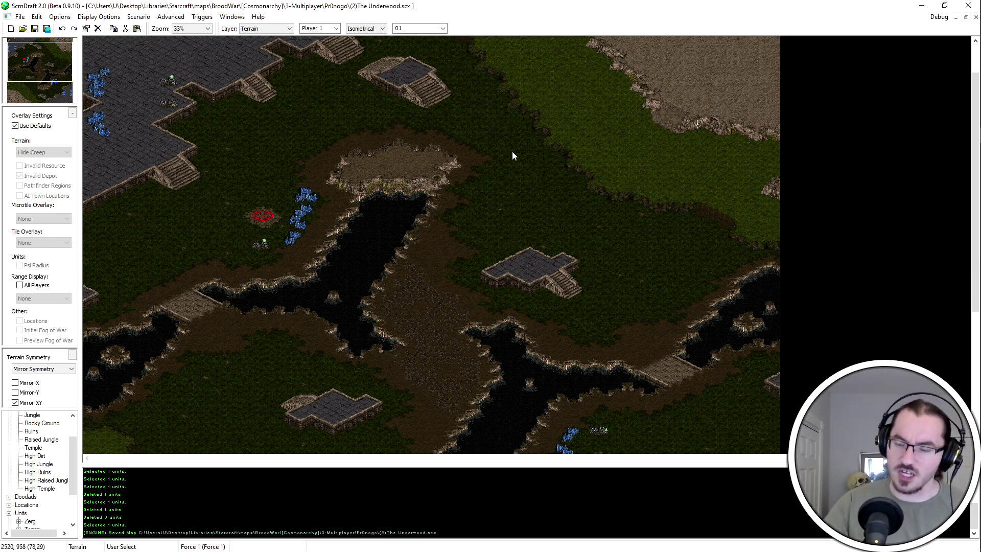
{"action": "left_click_drag", "start_coordinate": [467, 217], "coordinate": [476, 215]}
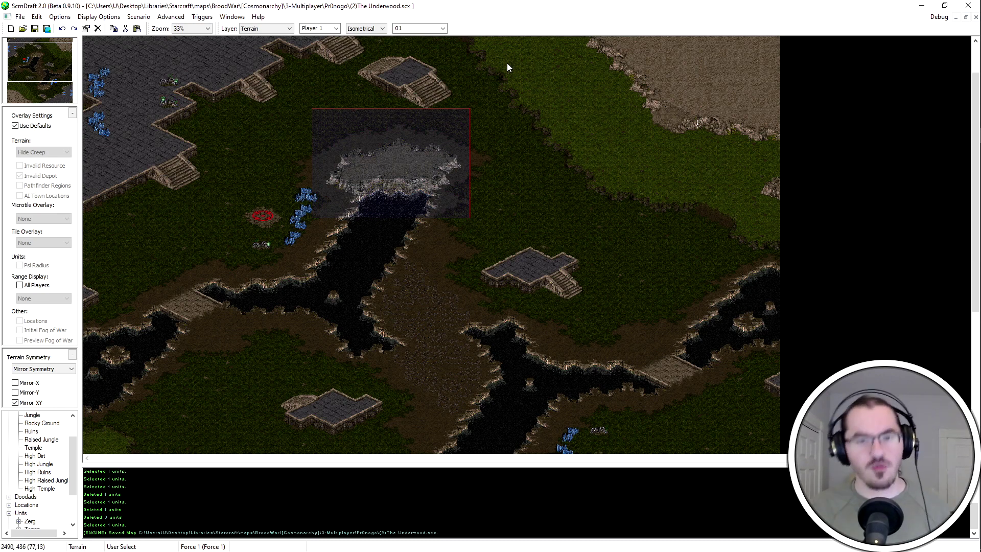
{"action": "left_click", "coordinate": [360, 146]}
{"action": "scroll", "coordinate": [360, 146], "scroll_direction": "up", "scroll_amount": 2}
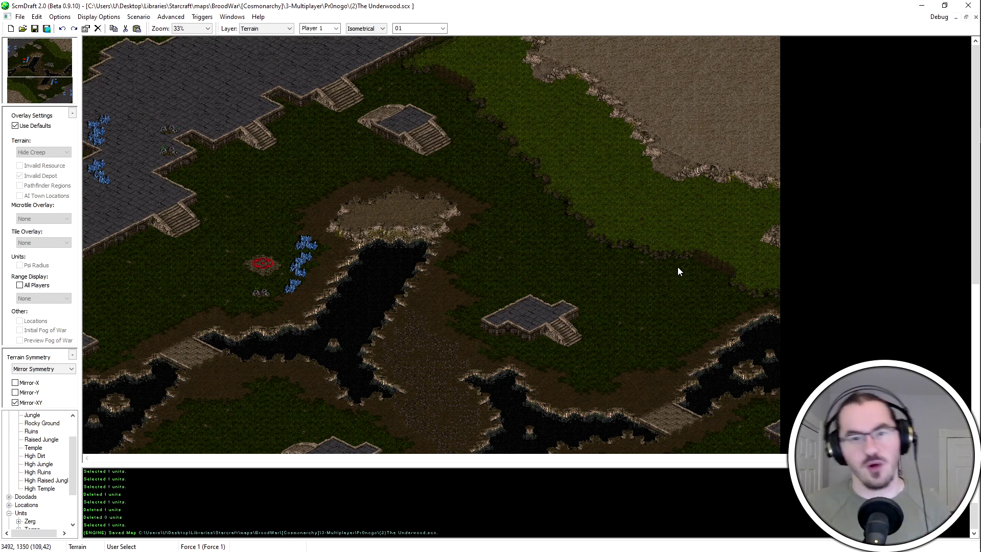
Copy the ramp on the northeastern raised jungle's southern cliff and place the copy farther west along the same cliff line
{"action": "scroll", "coordinate": [676, 267], "scroll_direction": "up", "scroll_amount": 3, "text": "ctrl"}
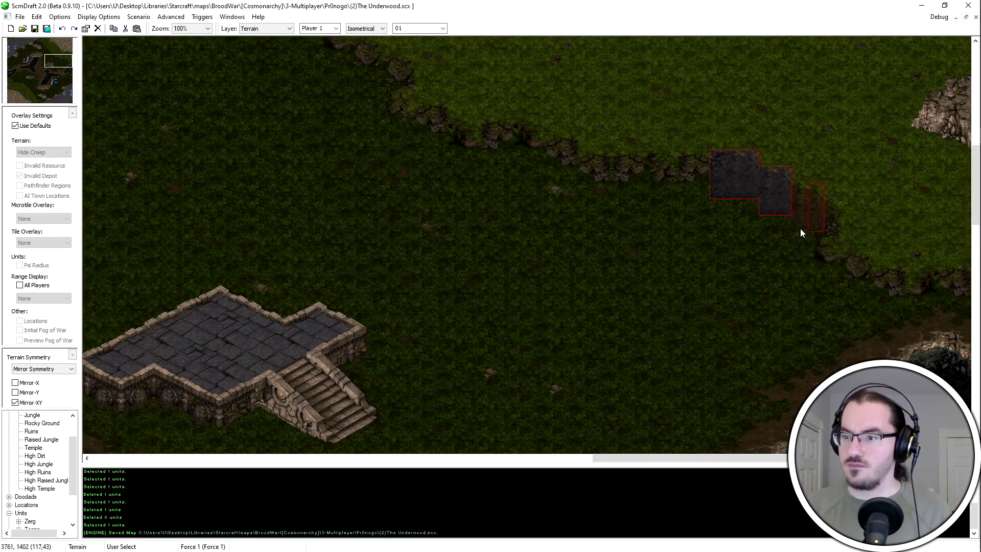
{"action": "middle_click_drag", "start_coordinate": [719, 179], "coordinate": [811, 267]}
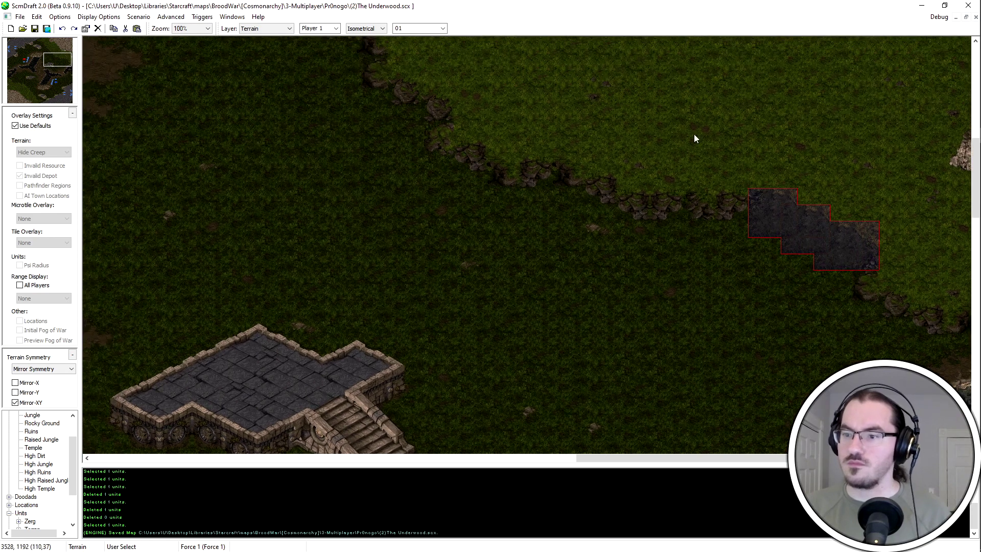
{"action": "key", "text": "Escape"}
{"action": "middle_click_drag", "start_coordinate": [458, 148], "coordinate": [548, 239]}
{"action": "left_click_drag", "start_coordinate": [554, 274], "coordinate": [598, 302]}
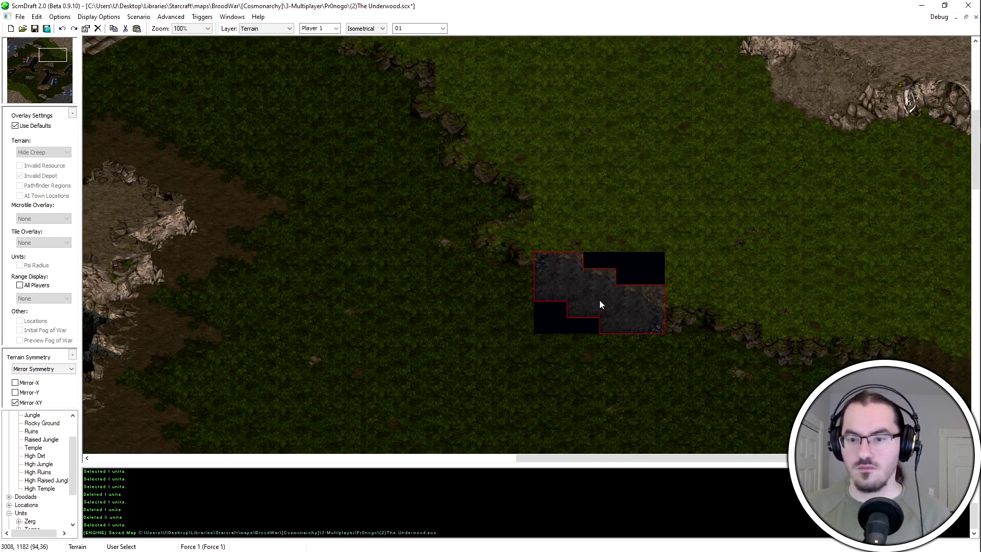
{"action": "middle_click_drag", "start_coordinate": [464, 289], "coordinate": [649, 393]}
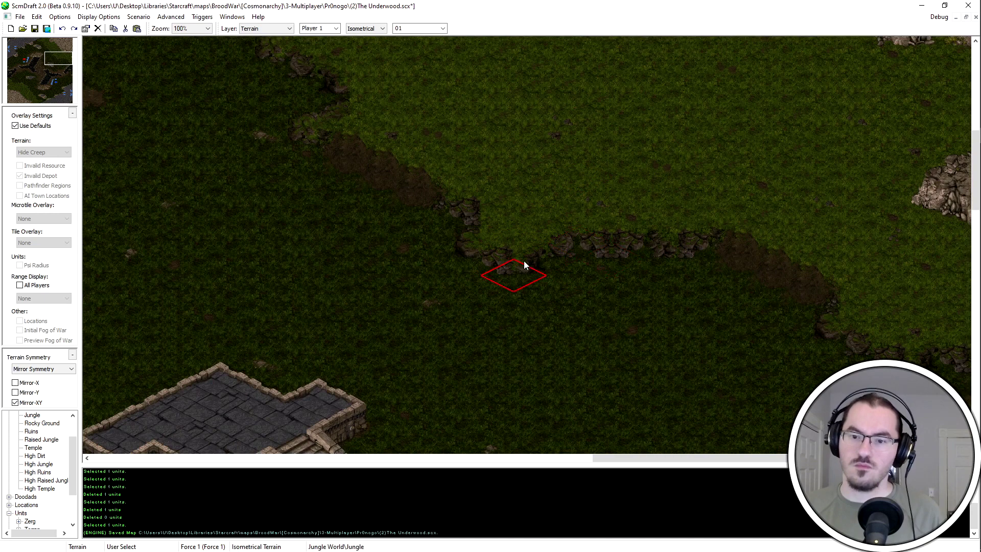
Paint over the old eastern ramp with jungle and rebuild the raised jungle's cliff out to the map's eastern edge
{"action": "mouse_move", "coordinate": [587, 220]}
{"action": "left_mouse_down"}
{"action": "mouse_move", "coordinate": [670, 197]}
{"action": "mouse_move", "coordinate": [704, 300]}
{"action": "mouse_move", "coordinate": [806, 306]}
{"action": "mouse_move", "coordinate": [802, 285]}
{"action": "mouse_move", "coordinate": [852, 278]}
{"action": "mouse_move", "coordinate": [957, 302]}
{"action": "left_mouse_up"}
{"action": "scroll", "coordinate": [821, 277], "scroll_direction": "down", "scroll_amount": 3}
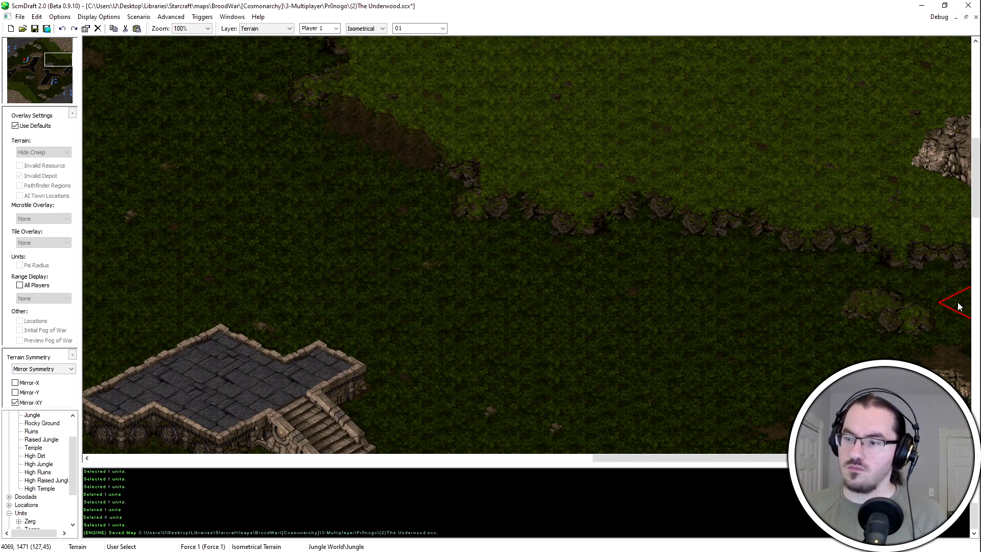
{"action": "scroll", "coordinate": [926, 302], "scroll_direction": "down", "scroll_amount": 5}
{"action": "key", "text": "w"}
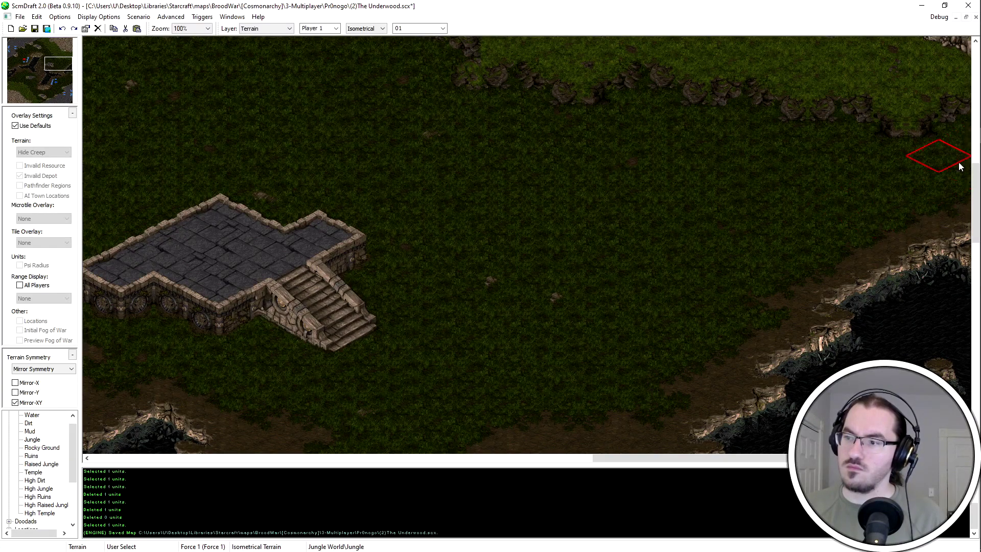
{"action": "left_click", "coordinate": [958, 218]}
{"action": "key", "text": "ctrl+z"}
{"action": "middle_click", "coordinate": [870, 180]}
{"action": "left_click", "coordinate": [939, 189]}
{"action": "scroll", "coordinate": [953, 138], "scroll_direction": "up", "scroll_amount": 1}
{"action": "middle_click", "coordinate": [940, 154]}
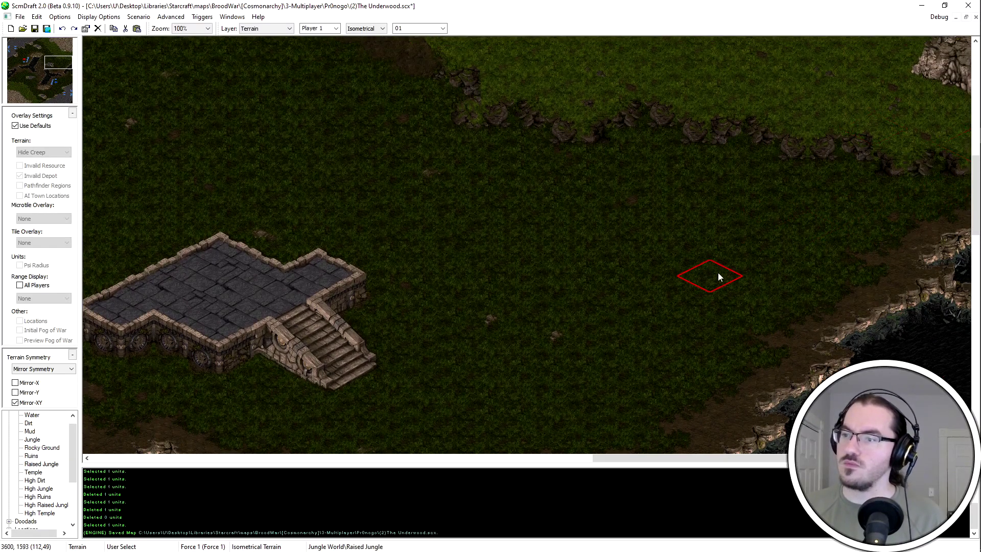
Reshape the raised jungle's southern cliff east of the new ramp with jungle and raised jungle strokes
{"action": "scroll", "coordinate": [690, 220], "scroll_direction": "up", "scroll_amount": 3}
{"action": "middle_click_drag", "start_coordinate": [744, 368], "coordinate": [670, 338]}
{"action": "middle_click", "coordinate": [669, 335]}
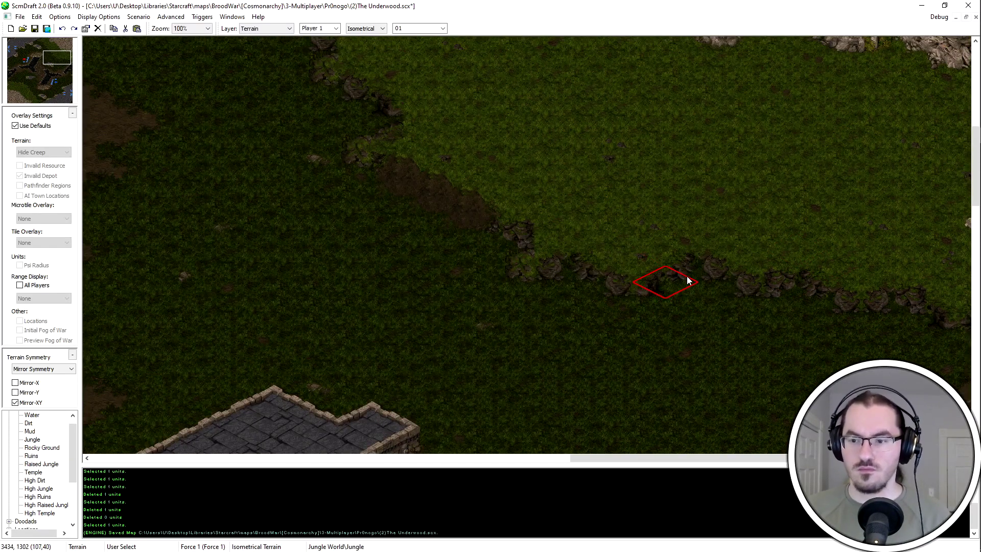
{"action": "middle_click", "coordinate": [639, 258]}
{"action": "middle_click_drag", "start_coordinate": [838, 419], "coordinate": [782, 343]}
{"action": "left_click_drag", "start_coordinate": [649, 203], "coordinate": [851, 226]}
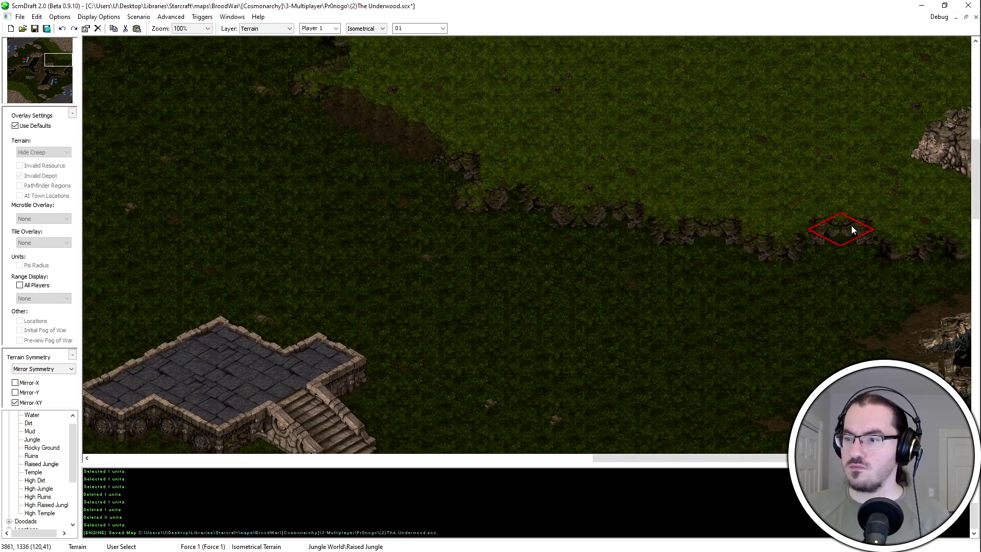
{"action": "middle_click_drag", "start_coordinate": [863, 227], "coordinate": [879, 194]}
{"action": "left_click", "coordinate": [945, 195]}
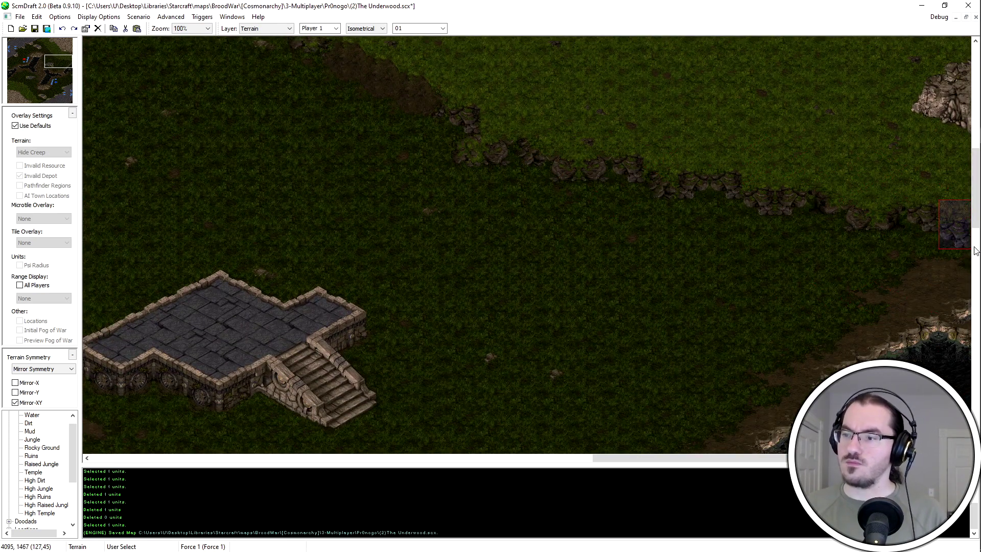
{"action": "left_click", "coordinate": [964, 279]}
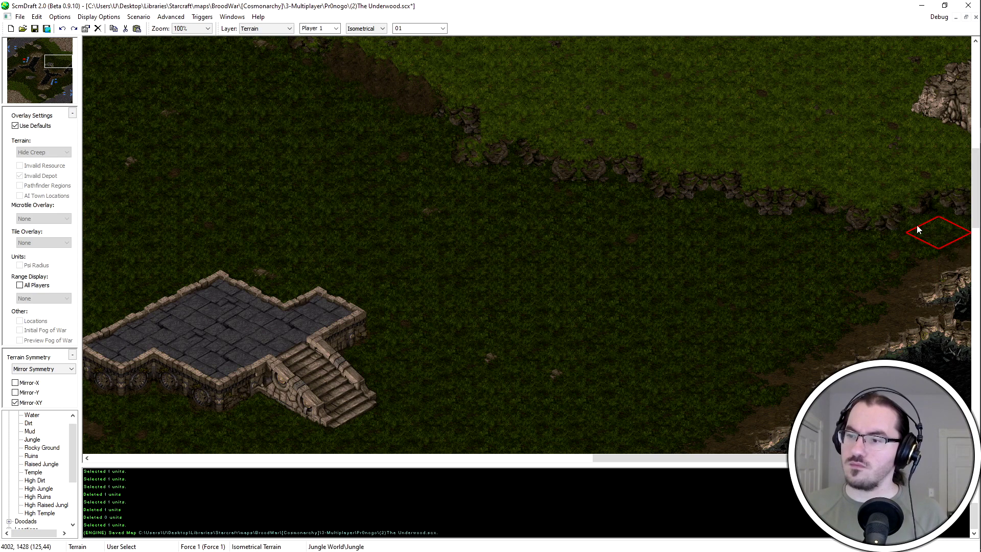
Cut the southern cliff line back with jungle and place a small raised jungle outcrop beside the new ramp's eastern end
{"action": "scroll", "coordinate": [722, 306], "scroll_direction": "up", "scroll_amount": 2}
{"action": "mouse_move", "coordinate": [783, 247]}
{"action": "left_mouse_down"}
{"action": "mouse_move", "coordinate": [709, 216]}
{"action": "mouse_move", "coordinate": [486, 194]}
{"action": "left_mouse_up"}
{"action": "scroll", "coordinate": [495, 235], "scroll_direction": "up", "scroll_amount": 1}
{"action": "right_click", "coordinate": [621, 159]}
{"action": "left_click", "coordinate": [495, 227]}
{"action": "right_click", "coordinate": [507, 246]}
{"action": "left_click", "coordinate": [511, 247]}
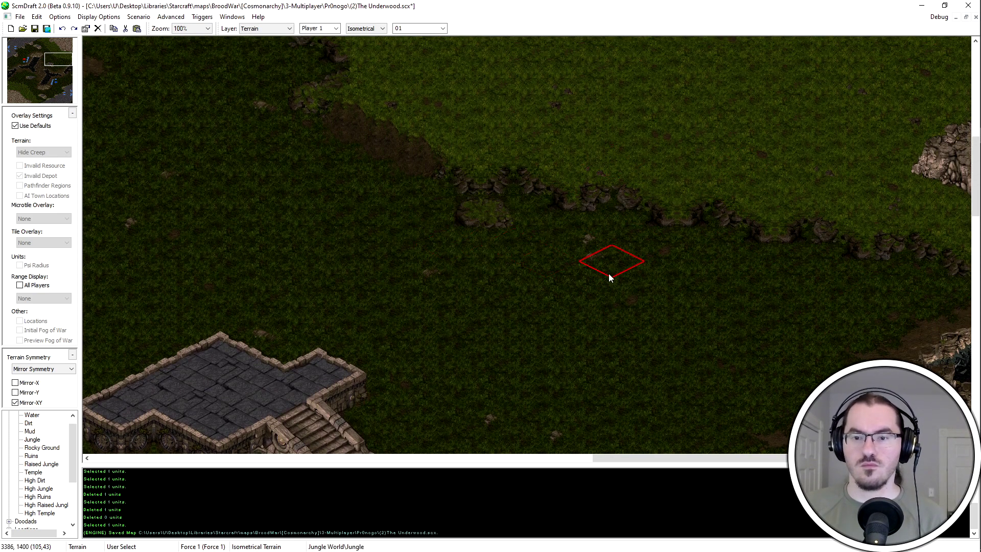
Try a raised jungle patch at several spots just north of the eastern temple platform
{"action": "middle_click_drag", "start_coordinate": [477, 247], "coordinate": [476, 224]}
{"action": "middle_click_drag", "start_coordinate": [285, 293], "coordinate": [378, 230]}
{"action": "right_click", "coordinate": [575, 126]}
{"action": "left_click", "coordinate": [443, 221]}
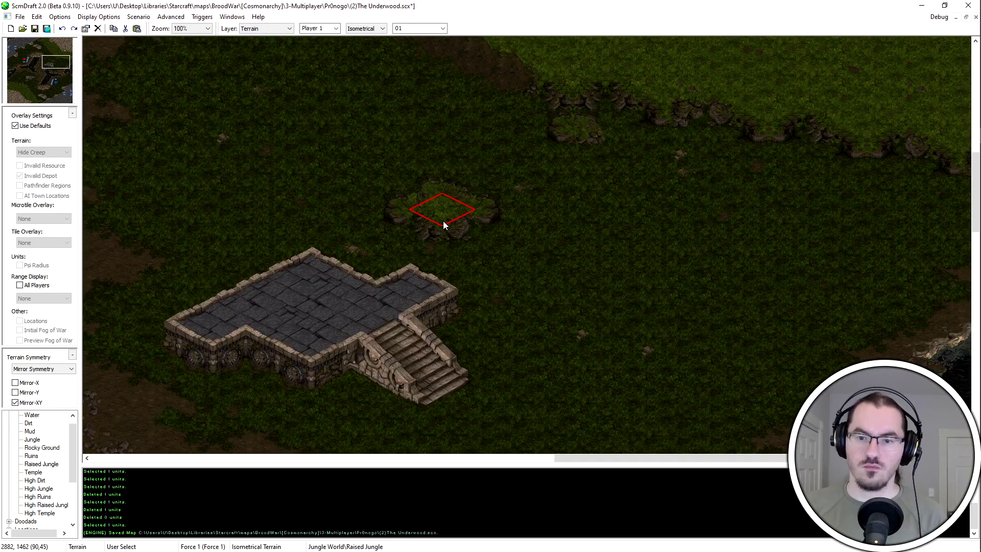
{"action": "key", "text": "ctrl+z"}
{"action": "left_click", "coordinate": [488, 259]}
{"action": "key", "text": "ctrl+z"}
{"action": "left_click", "coordinate": [423, 232]}
{"action": "key", "text": "ctrl+z"}
Place a small raised jungle patch just north of the temple platform and reposition it using a copied selection
{"action": "left_click", "coordinate": [420, 225]}
{"action": "key", "text": "Escape"}
{"action": "left_click_drag", "start_coordinate": [386, 250], "coordinate": [352, 238]}
{"action": "key", "text": "ctrl+c"}
{"action": "key", "text": "ctrl+z"}
{"action": "key", "text": "ctrl+v"}
{"action": "left_click", "coordinate": [411, 228]}
Check the ground southwest of the temple platform with a marked-out selection and save the map
{"action": "middle_click_drag", "start_coordinate": [447, 301], "coordinate": [659, 105]}
{"action": "key", "text": "space"}
{"action": "left_click", "coordinate": [443, 377]}
{"action": "key", "text": "Escape"}
{"action": "left_click_drag", "start_coordinate": [385, 390], "coordinate": [505, 369]}
{"action": "key", "text": "ctrl+s"}
{"action": "middle_click_drag", "start_coordinate": [443, 364], "coordinate": [734, 109]}
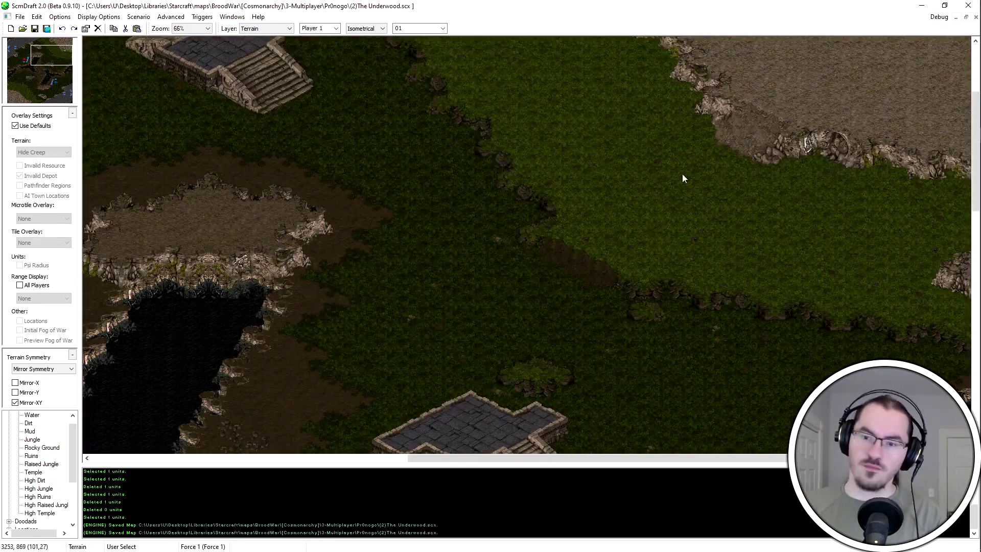
Place a small raised jungle outcrop just west of the new ramp and save the map
{"action": "scroll", "coordinate": [341, 229], "scroll_direction": "up", "scroll_amount": 1}
{"action": "left_click", "coordinate": [320, 253]}
{"action": "key", "text": "ctrl+z"}
{"action": "middle_click_drag", "start_coordinate": [250, 352], "coordinate": [452, 237]}
{"action": "scroll", "coordinate": [455, 240], "scroll_direction": "down", "scroll_amount": 2}
{"action": "scroll", "coordinate": [564, 189], "scroll_direction": "up", "scroll_amount": 1}
{"action": "key", "text": "ctrl+v"}
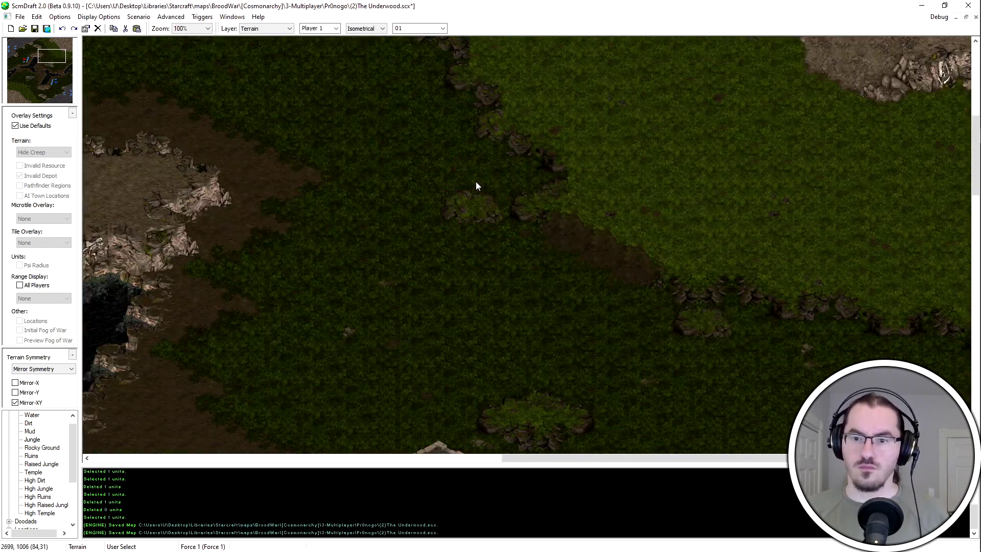
{"action": "left_click", "coordinate": [465, 206]}
{"action": "scroll", "coordinate": [465, 205], "scroll_direction": "down", "scroll_amount": 2}
{"action": "middle_click_drag", "start_coordinate": [617, 347], "coordinate": [722, 218]}
{"action": "key", "text": "ctrl+s"}
Turn off Mirror-XY and copy a stepped ramp section of the raised jungle cliff
{"action": "key", "text": "ctrl+z"}
{"action": "left_click", "coordinate": [38, 401]}
{"action": "scroll", "coordinate": [381, 29], "scroll_direction": "down", "scroll_amount": 3}
{"action": "middle_click_drag", "start_coordinate": [475, 306], "coordinate": [572, 379]}
{"action": "scroll", "coordinate": [572, 382], "scroll_direction": "up", "scroll_amount": 3}
{"action": "mouse_move", "coordinate": [467, 378]}
{"action": "left_mouse_down"}
{"action": "mouse_move", "coordinate": [530, 427]}
{"action": "mouse_move", "coordinate": [611, 395]}
{"action": "mouse_move", "coordinate": [534, 422]}
{"action": "left_mouse_up"}
{"action": "left_click_drag", "start_coordinate": [546, 340], "coordinate": [485, 399], "text": "shift"}
{"action": "left_click_drag", "start_coordinate": [495, 316], "coordinate": [414, 379], "text": "shift"}
{"action": "key", "text": "ctrl+c"}
Paste the copied ramp section onto the southwestern raised jungle's cliff, opposite the new northeastern ramp
{"action": "left_click_drag", "start_coordinate": [38, 92], "coordinate": [27, 85]}
{"action": "key", "text": "ctrl+v"}
{"action": "left_click", "coordinate": [425, 258]}
{"action": "scroll", "coordinate": [424, 257], "scroll_direction": "down", "scroll_amount": 1}
{"action": "left_click", "coordinate": [47, 59]}
{"action": "key", "text": "ctrl+v"}
{"action": "left_click", "coordinate": [23, 80]}
{"action": "left_click", "coordinate": [24, 84]}
Copy the mineral fields beside the red start location into the open jungle east of the temple platform, near the eastern chasm
{"action": "middle_click_drag", "start_coordinate": [489, 247], "coordinate": [581, 208]}
{"action": "scroll", "coordinate": [819, 112], "scroll_direction": "down", "scroll_amount": 3}
{"action": "scroll", "coordinate": [333, 154], "scroll_direction": "up", "scroll_amount": 2}
{"action": "key", "text": "u"}
{"action": "left_click_drag", "start_coordinate": [332, 122], "coordinate": [276, 252]}
{"action": "left_click", "coordinate": [208, 246], "text": "shift"}
{"action": "middle_click_drag", "start_coordinate": [255, 250], "coordinate": [978, 413]}
{"action": "scroll", "coordinate": [725, 204], "scroll_direction": "up", "scroll_amount": 1}
{"action": "key", "text": "ctrl+v"}
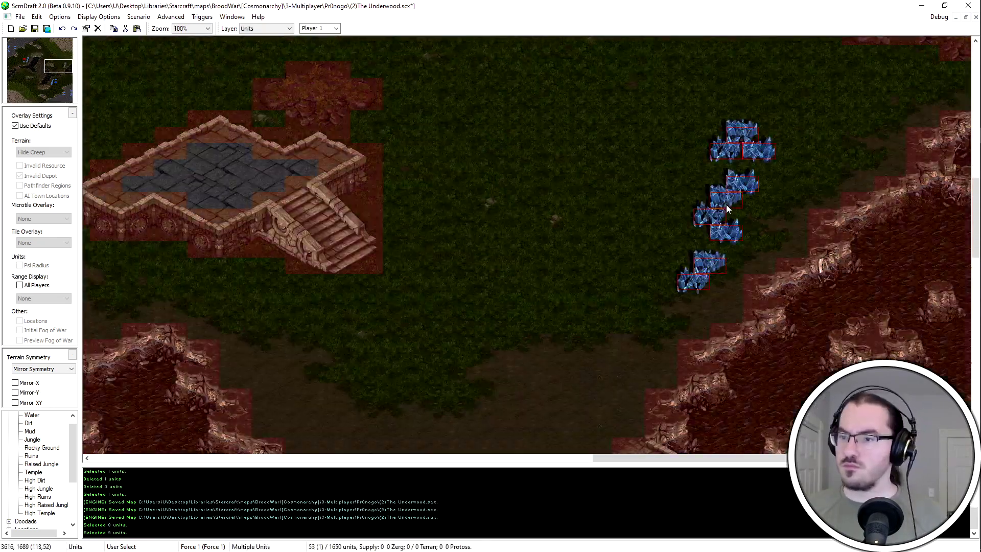
{"action": "left_click", "coordinate": [726, 204]}
Move the three northernmost mineral fields closer to the eastern chasm's edge and adjust one of them individually
{"action": "left_click_drag", "start_coordinate": [680, 132], "coordinate": [543, 207]}
{"action": "key", "text": "ctrl+x"}
{"action": "key", "text": "ctrl+v"}
{"action": "left_click", "coordinate": [777, 195]}
{"action": "left_click", "coordinate": [764, 200]}
{"action": "key", "text": "ctrl+x"}
{"action": "key", "text": "ctrl+v"}
{"action": "left_click", "coordinate": [791, 255]}
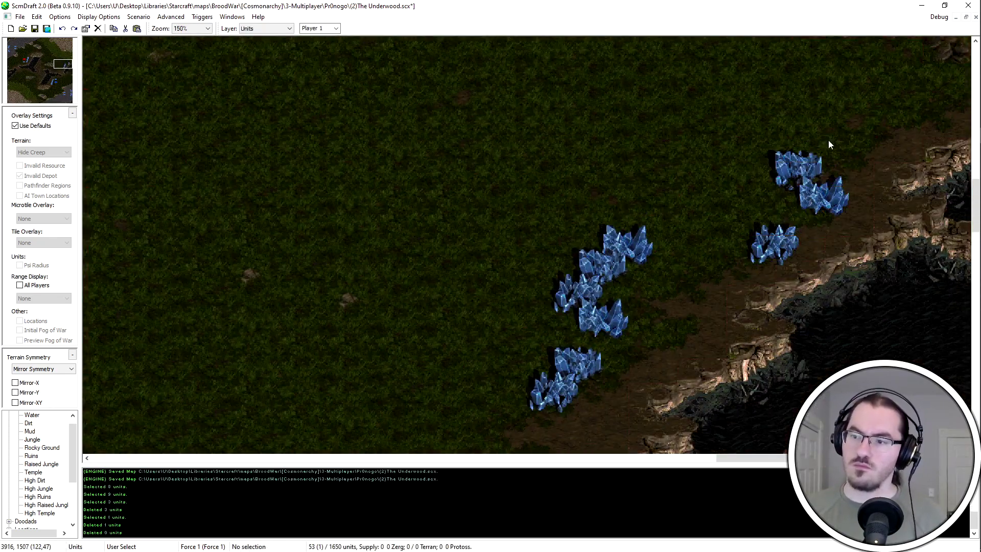
Move the top mineral field to the northeastern end of the line and one middle field against the chasm's edge
{"action": "left_click", "coordinate": [804, 168]}
{"action": "key", "text": "ctrl+x"}
{"action": "key", "text": "ctrl+v"}
{"action": "left_click", "coordinate": [863, 231]}
{"action": "left_click", "coordinate": [631, 247]}
{"action": "key", "text": "ctrl+x"}
{"action": "key", "text": "ctrl+v"}
{"action": "left_click", "coordinate": [767, 286]}
Shift two more mineral fields from the middle group eastward to continue the line along the chasm
{"action": "left_click", "coordinate": [611, 270]}
{"action": "key", "text": "ctrl+x"}
{"action": "key", "text": "ctrl+v"}
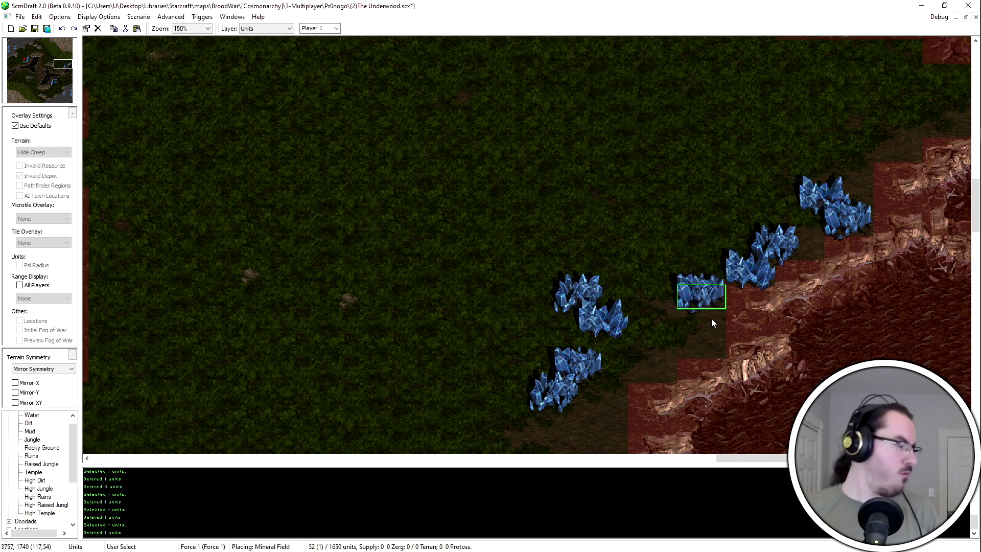
{"action": "left_click", "coordinate": [712, 318]}
{"action": "left_click", "coordinate": [604, 319]}
{"action": "key", "text": "ctrl+x"}
{"action": "key", "text": "ctrl+v"}
{"action": "left_click", "coordinate": [688, 337]}
Rearrange the southern mineral fields and bring over the remaining pair to close the line along the chasm's edge
{"action": "left_click_drag", "start_coordinate": [716, 281], "coordinate": [669, 332]}
{"action": "key", "text": "ctrl+x"}
{"action": "key", "text": "ctrl+v"}
{"action": "left_click", "coordinate": [680, 377]}
{"action": "key", "text": "ctrl+x"}
{"action": "key", "text": "ctrl+v"}
{"action": "left_click", "coordinate": [714, 324]}
{"action": "left_click_drag", "start_coordinate": [599, 352], "coordinate": [543, 400]}
{"action": "key", "text": "ctrl+x"}
{"action": "key", "text": "ctrl+v"}
{"action": "left_click", "coordinate": [692, 289]}
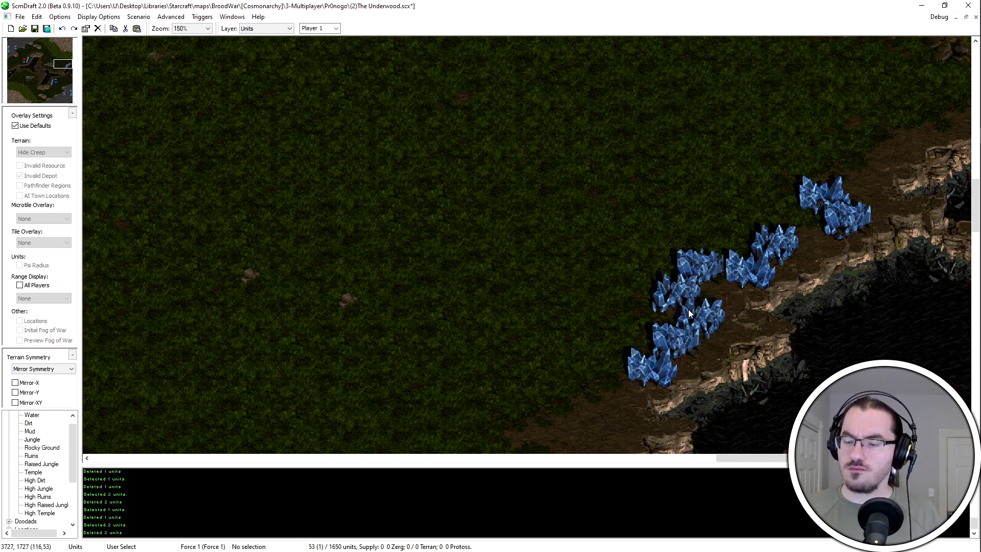
Shift the southern and middle mineral fields northeast to tighten the line along the eastern chasm's edge
{"action": "left_click", "coordinate": [707, 323]}
{"action": "key", "text": "ctrl+x"}
{"action": "key", "text": "ctrl+v"}
{"action": "left_click", "coordinate": [716, 318]}
{"action": "left_click_drag", "start_coordinate": [789, 248], "coordinate": [686, 299]}
{"action": "key", "text": "ctrl+x"}
{"action": "key", "text": "ctrl+v"}
{"action": "left_click", "coordinate": [768, 219]}
Move the upper-middle mineral fields into a continuous diagonal along the eastern chasm's edge
{"action": "key", "text": "ctrl+x"}
{"action": "key", "text": "ctrl+v"}
{"action": "left_click", "coordinate": [742, 295]}
{"action": "left_click_drag", "start_coordinate": [800, 218], "coordinate": [759, 203]}
{"action": "key", "text": "ctrl+x"}
{"action": "key", "text": "ctrl+v"}
{"action": "left_click", "coordinate": [795, 253]}
Reposition the two northernmost mineral fields so the line's northern end curls back to the west
{"action": "left_click_drag", "start_coordinate": [851, 228], "coordinate": [834, 196]}
{"action": "key", "text": "ctrl+x"}
{"action": "key", "text": "ctrl+v"}
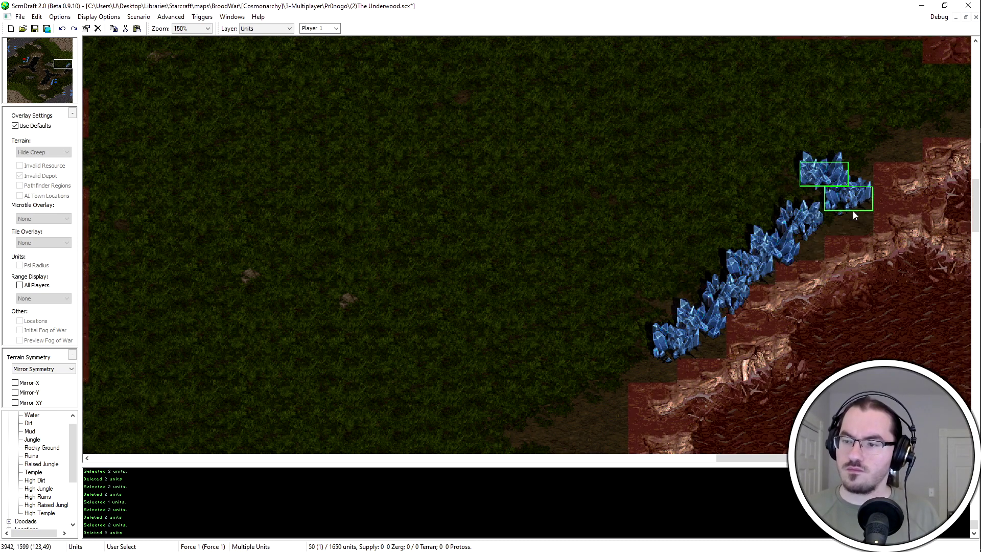
{"action": "left_click", "coordinate": [799, 198]}
{"action": "left_click", "coordinate": [791, 184]}
{"action": "key", "text": "ctrl+x"}
{"action": "key", "text": "ctrl+z"}
{"action": "left_click", "coordinate": [793, 198]}
{"action": "key", "text": "ctrl+x"}
{"action": "key", "text": "ctrl+z"}
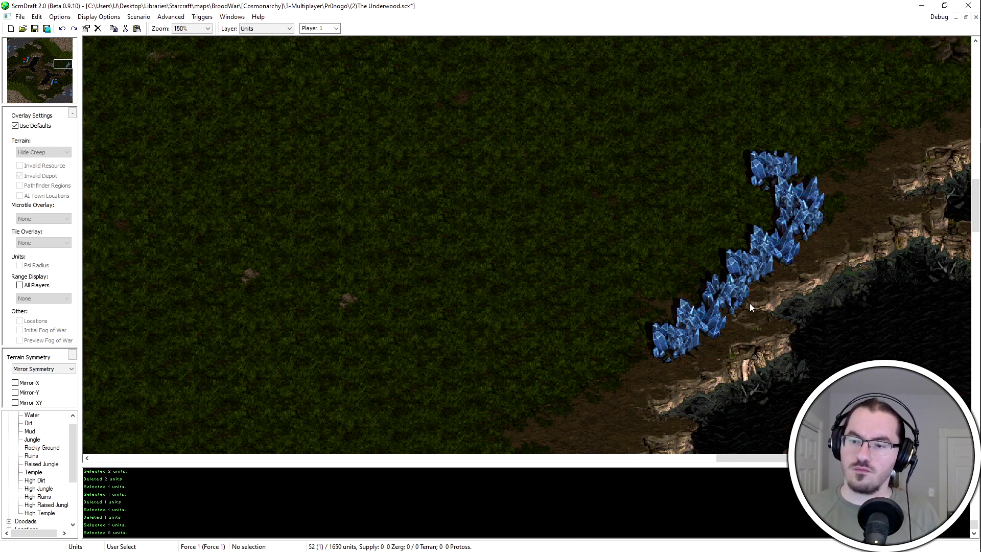
Move the southern mineral fields southwest to open a gap in the line, and copy one field for placement
{"action": "left_click_drag", "start_coordinate": [744, 335], "coordinate": [685, 301]}
{"action": "key", "text": "ctrl+x"}
{"action": "key", "text": "ctrl+v"}
{"action": "left_click", "coordinate": [678, 343]}
{"action": "left_click_drag", "start_coordinate": [883, 130], "coordinate": [708, 324]}
{"action": "left_click", "coordinate": [703, 321]}
{"action": "key", "text": "ctrl+c"}
{"action": "key", "text": "ctrl+v"}
{"action": "key", "text": "Escape"}
{"action": "key", "text": "ctrl+v"}
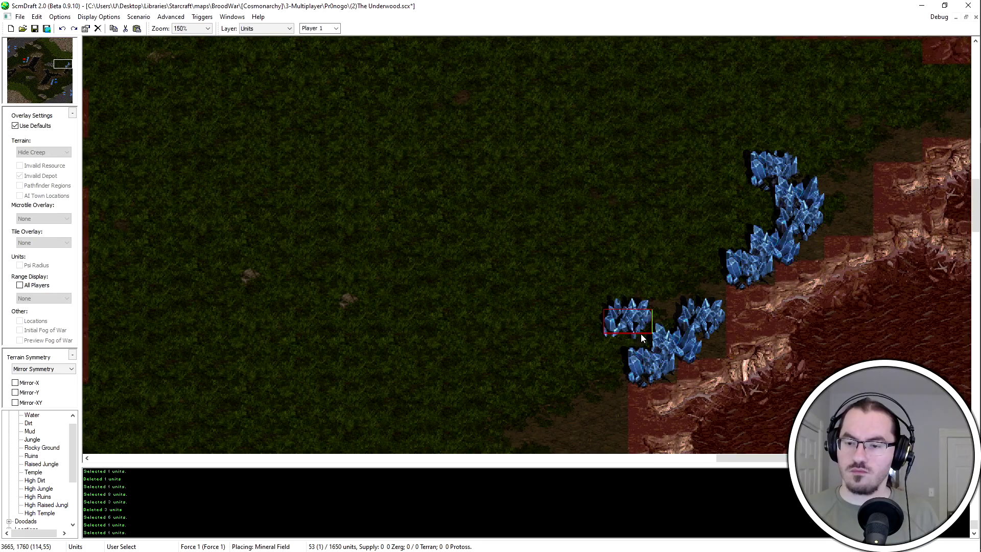
Place the copied mineral field west of the southern group and arrange the four southern fields as two pairs
{"action": "left_click", "coordinate": [641, 334]}
{"action": "key", "text": "ctrl+z"}
{"action": "key", "text": "ctrl+v"}
{"action": "left_click", "coordinate": [609, 349]}
{"action": "left_click", "coordinate": [650, 366]}
{"action": "key", "text": "ctrl+x"}
{"action": "key", "text": "ctrl+v"}
{"action": "left_click", "coordinate": [629, 322]}
{"action": "left_click_drag", "start_coordinate": [557, 413], "coordinate": [731, 301]}
{"action": "key", "text": "ctrl+x"}
{"action": "key", "text": "ctrl+v"}
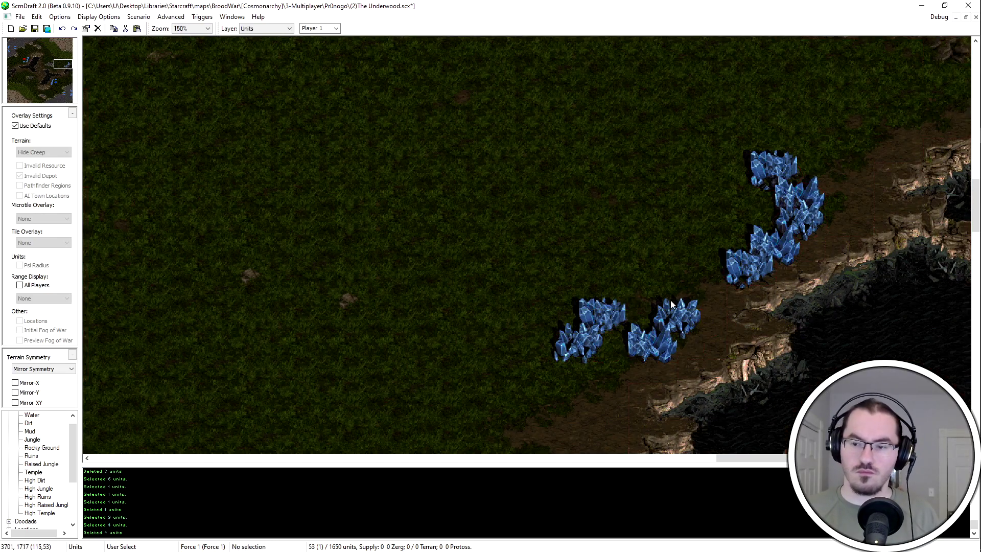
Copy a vespene geyser from the southeastern base and place it west of the new mineral line
{"action": "scroll", "coordinate": [781, 272], "scroll_direction": "down", "scroll_amount": 2}
{"action": "scroll", "coordinate": [766, 327], "scroll_direction": "down", "scroll_amount": 1}
{"action": "left_click", "coordinate": [701, 390]}
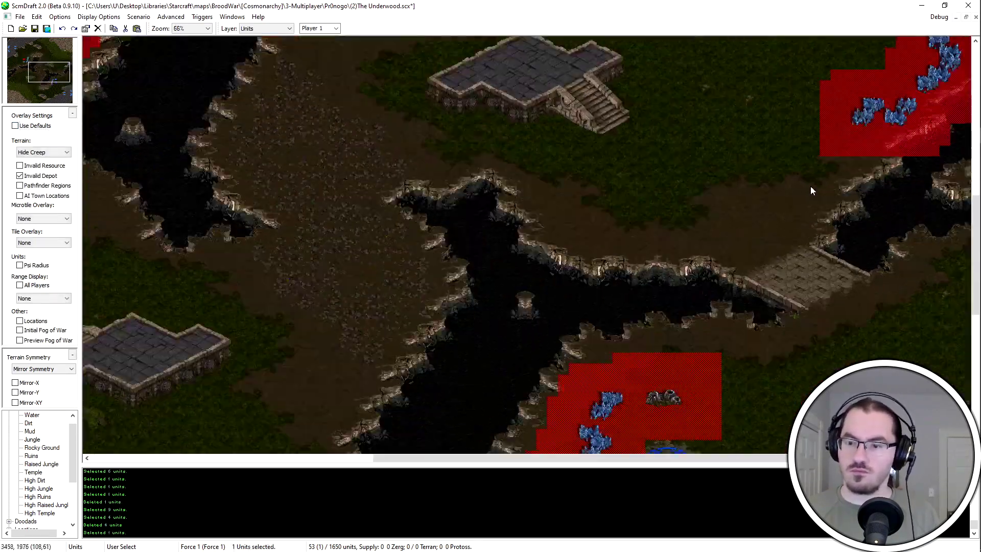
{"action": "key", "text": "ctrl+c"}
{"action": "scroll", "coordinate": [805, 169], "scroll_direction": "up", "scroll_amount": 3}
{"action": "key", "text": "ctrl+v"}
{"action": "left_click", "coordinate": [521, 282]}
Place a second vespene geyser just north of the mineral line's northern end, undoing misplaced attempts
{"action": "left_click", "coordinate": [800, 187]}
{"action": "key", "text": "ctrl+z"}
{"action": "left_click", "coordinate": [762, 134]}
{"action": "mouse_move", "coordinate": [837, 281]}
{"action": "middle_mouse_down"}
{"action": "mouse_move", "coordinate": [836, 327]}
{"action": "mouse_move", "coordinate": [836, 270]}
{"action": "middle_mouse_up"}
{"action": "key", "text": "ctrl+z"}
{"action": "left_click", "coordinate": [787, 123]}
Turn off the default overlay settings and paint an isometric ruins patch inside the new resource line's curve
{"action": "middle_click_drag", "start_coordinate": [290, 245], "coordinate": [686, 317]}
{"action": "middle_click_drag", "start_coordinate": [939, 321], "coordinate": [540, 226]}
{"action": "key", "text": "t"}
{"action": "left_click", "coordinate": [33, 462]}
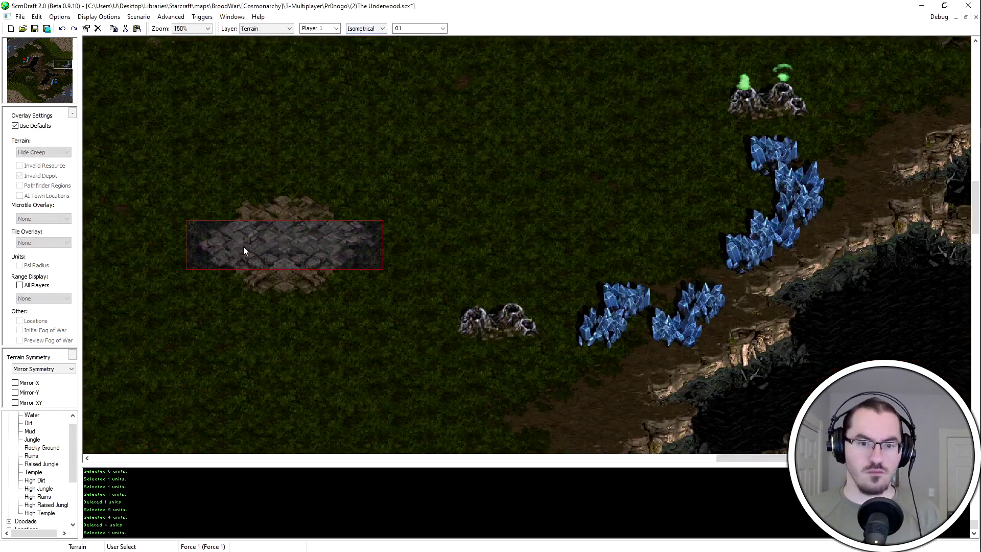
{"action": "left_click", "coordinate": [15, 125]}
{"action": "left_click", "coordinate": [605, 189]}
Copy the eastern base's nine mineral fields and two geysers and paste them at the opposite southwestern base location
{"action": "scroll", "coordinate": [435, 383], "scroll_direction": "down", "scroll_amount": 3}
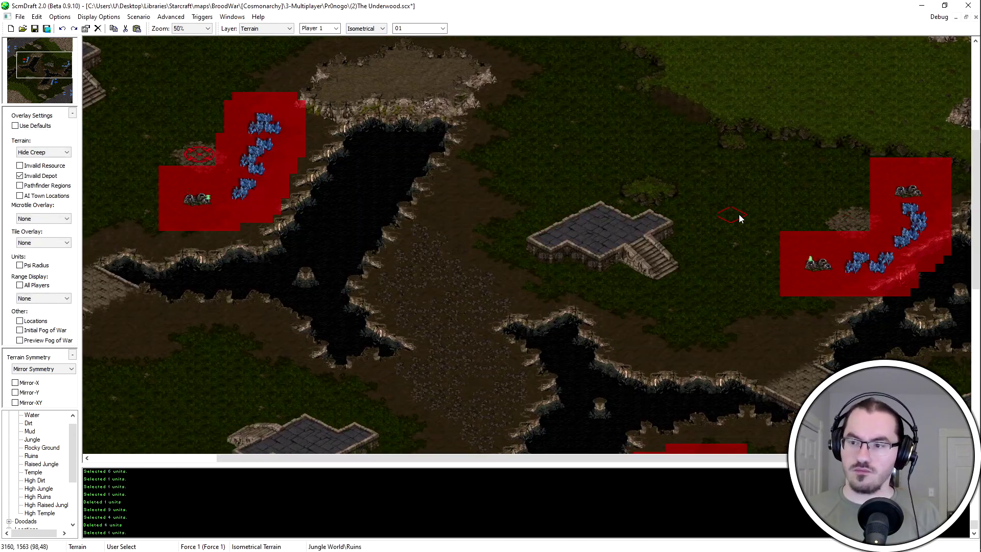
{"action": "scroll", "coordinate": [645, 188], "scroll_direction": "up", "scroll_amount": 3}
{"action": "key", "text": "r"}
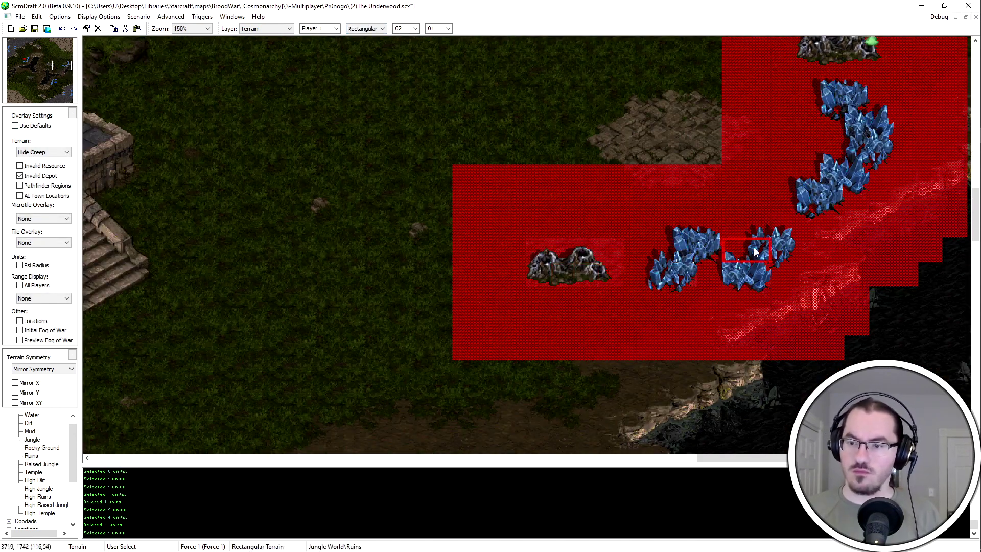
{"action": "middle_click_drag", "start_coordinate": [690, 230], "coordinate": [795, 151]}
{"action": "key", "text": "u"}
{"action": "left_click_drag", "start_coordinate": [848, 103], "coordinate": [444, 399]}
{"action": "scroll", "coordinate": [445, 358], "scroll_direction": "down", "scroll_amount": 3}
{"action": "left_click", "coordinate": [34, 75]}
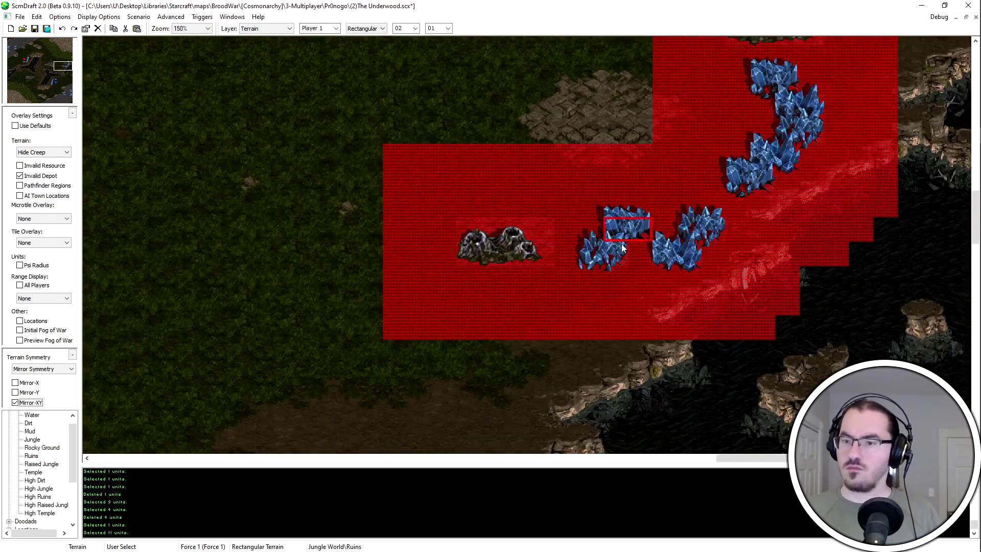
{"action": "middle_click_drag", "start_coordinate": [792, 96], "coordinate": [792, 210]}
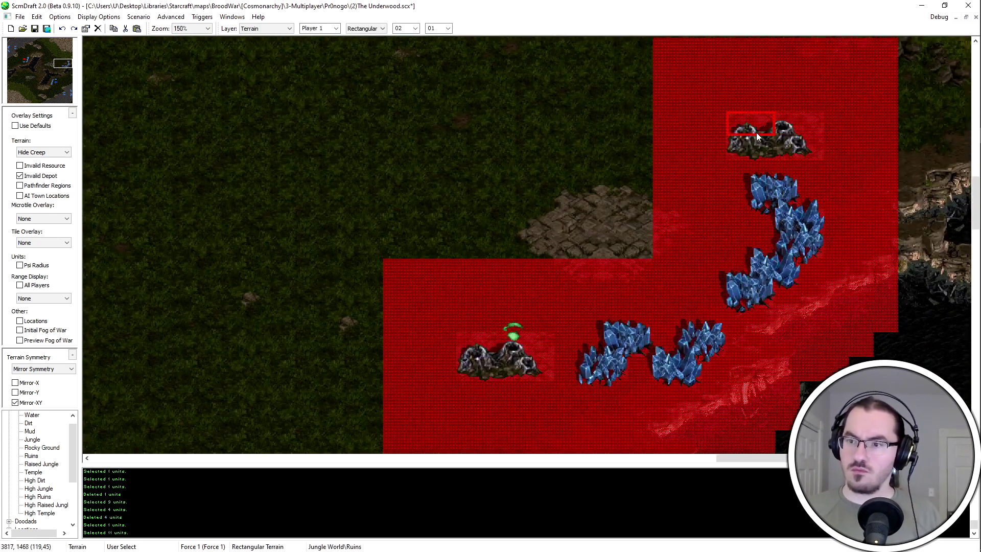
{"action": "key", "text": "u"}
{"action": "left_click_drag", "start_coordinate": [864, 404], "coordinate": [404, 87]}
{"action": "left_click", "coordinate": [19, 75]}
{"action": "key", "text": "ctrl+v"}
{"action": "scroll", "coordinate": [440, 310], "scroll_direction": "down", "scroll_amount": 1}
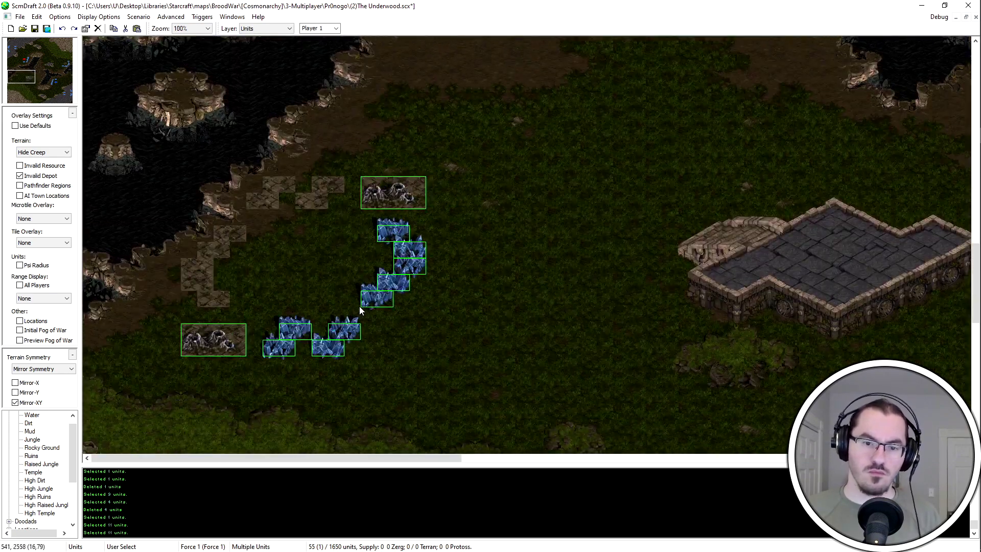
{"action": "left_click", "coordinate": [362, 307]}
Move the two southern pairs of pasted mineral fields to the southwestern chasm's edge
{"action": "scroll", "coordinate": [376, 291], "scroll_direction": "up", "scroll_amount": 1}
{"action": "left_click_drag", "start_coordinate": [426, 300], "coordinate": [363, 355]}
{"action": "key", "text": "ctrl+x"}
{"action": "key", "text": "ctrl+v"}
{"action": "left_click", "coordinate": [295, 196]}
{"action": "left_click_drag", "start_coordinate": [474, 319], "coordinate": [425, 365]}
{"action": "key", "text": "ctrl+x"}
{"action": "key", "text": "ctrl+v"}
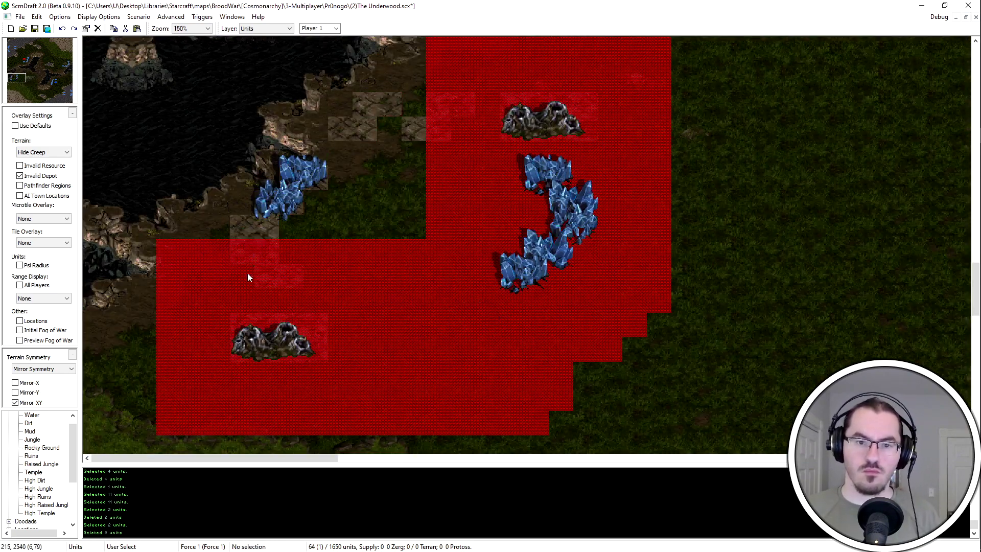
{"action": "left_click", "coordinate": [244, 266]}
Extend the southwestern mineral line with individual fields at its southern and northeastern ends
{"action": "key", "text": "ctrl+x"}
{"action": "key", "text": "ctrl+v"}
{"action": "left_click", "coordinate": [257, 226]}
{"action": "key", "text": "ctrl+v"}
{"action": "double_click", "coordinate": [287, 290]}
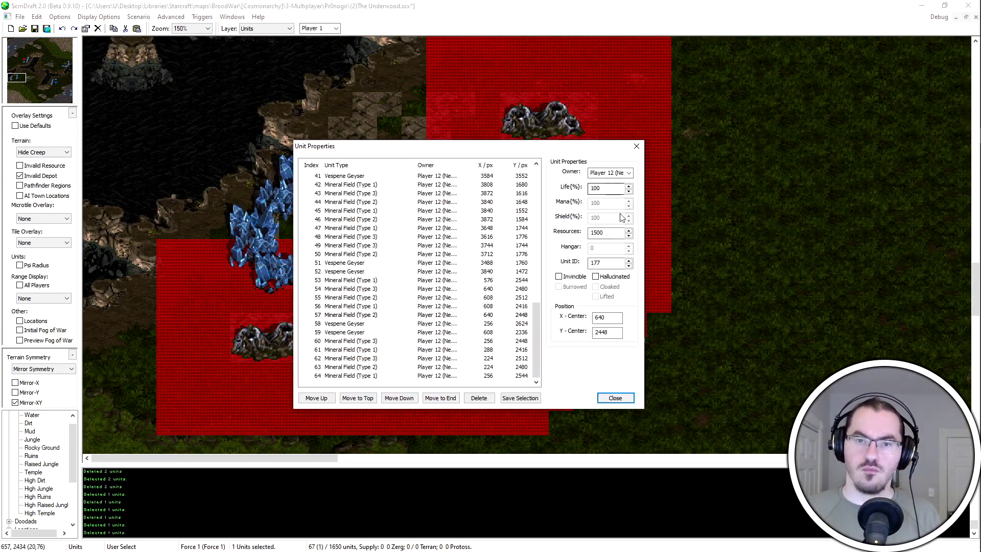
{"action": "key", "text": "Escape"}
{"action": "key", "text": "ctrl+v"}
{"action": "left_click", "coordinate": [359, 137]}
{"action": "key", "text": "ctrl+v"}
{"action": "left_click", "coordinate": [384, 112]}
Delete the leftover pasted mineral fields and re-place the southwestern minerals and geysers together as one group
{"action": "left_click", "coordinate": [577, 221]}
{"action": "key", "text": "Delete"}
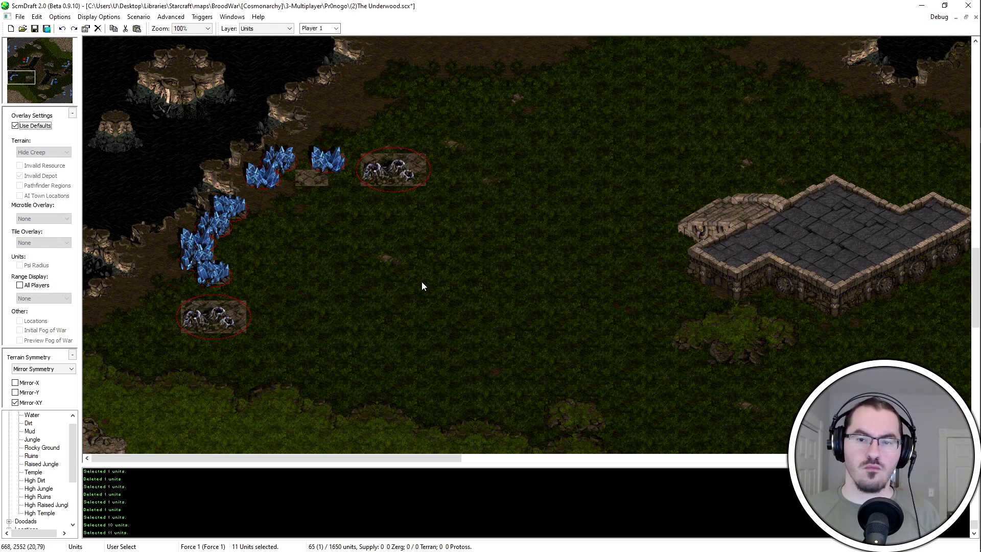
{"action": "key", "text": "ctrl+x"}
{"action": "key", "text": "ctrl+v"}
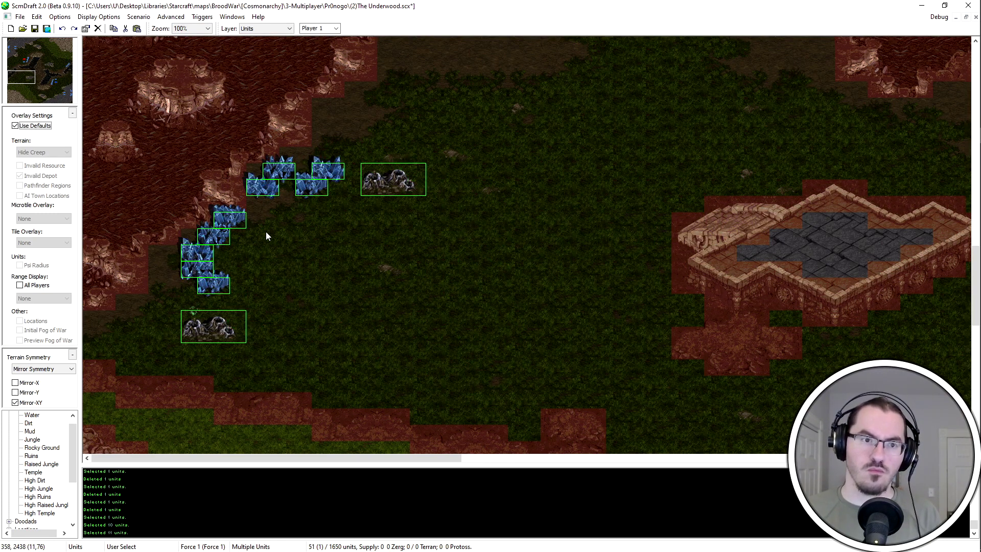
Turn off the default overlay settings and paint an isometric ruins patch southeast of the southwestern mineral line
{"action": "key", "text": "ctrl+t"}
{"action": "left_click", "coordinate": [15, 126]}
{"action": "left_click", "coordinate": [41, 464]}
{"action": "left_click", "coordinate": [41, 448]}
{"action": "left_click", "coordinate": [31, 456]}
{"action": "left_click", "coordinate": [366, 28]}
{"action": "left_click", "coordinate": [362, 38]}
{"action": "left_click", "coordinate": [443, 309]}
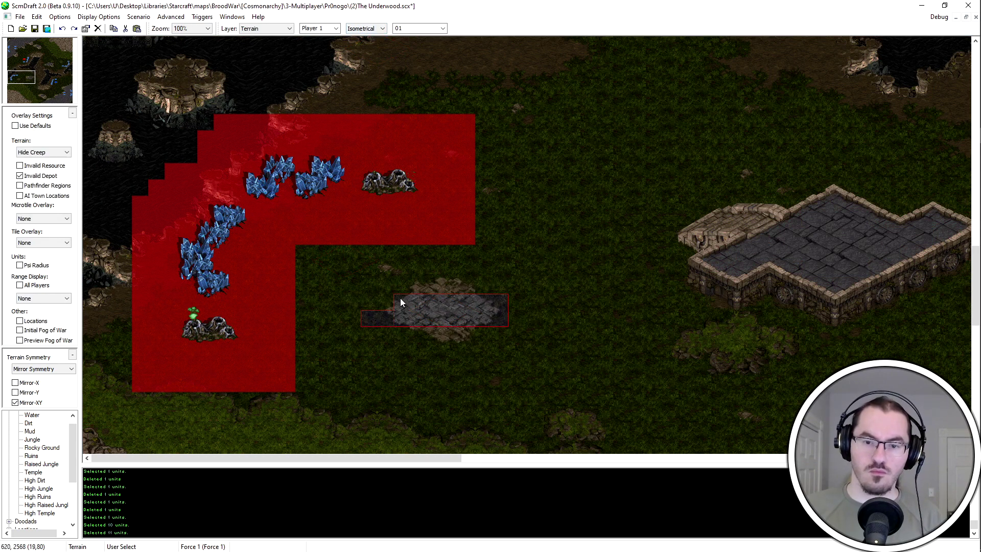
Paint the northeastern base's ruins patch closer to its resources and remove the stray patch farther west
{"action": "left_click", "coordinate": [71, 70]}
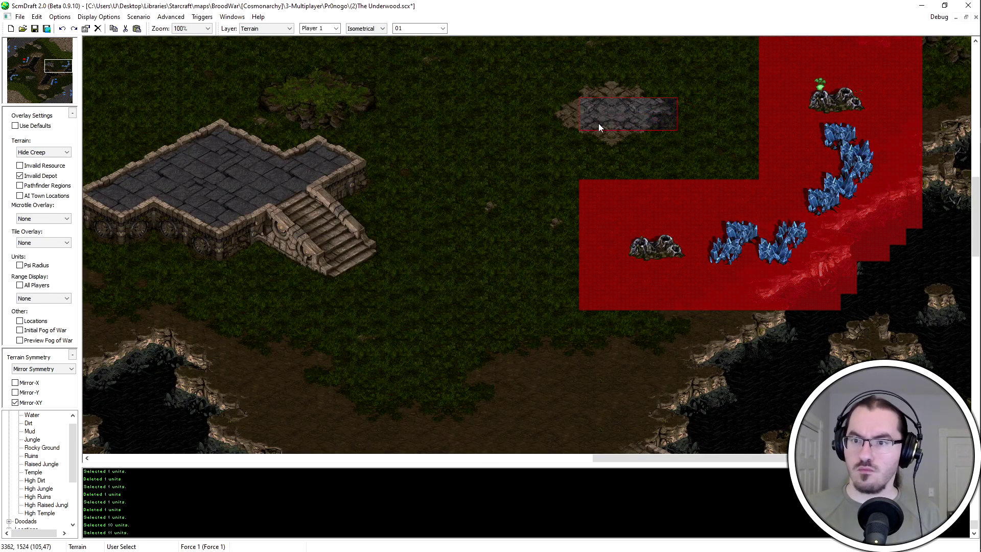
{"action": "left_click", "coordinate": [728, 158]}
{"action": "left_click_drag", "start_coordinate": [575, 117], "coordinate": [529, 61]}
{"action": "scroll", "coordinate": [535, 80], "scroll_direction": "up", "scroll_amount": 1}
{"action": "right_click", "coordinate": [536, 79]}
{"action": "key", "text": "ctrl+z"}
{"action": "key", "text": "ctrl+z"}
{"action": "key", "text": "ctrl+y"}
Save the map and restore the default overlay settings
{"action": "scroll", "coordinate": [569, 225], "scroll_direction": "down", "scroll_amount": 3, "text": "ctrl"}
{"action": "key", "text": "ctrl+s"}
{"action": "left_click", "coordinate": [37, 126]}
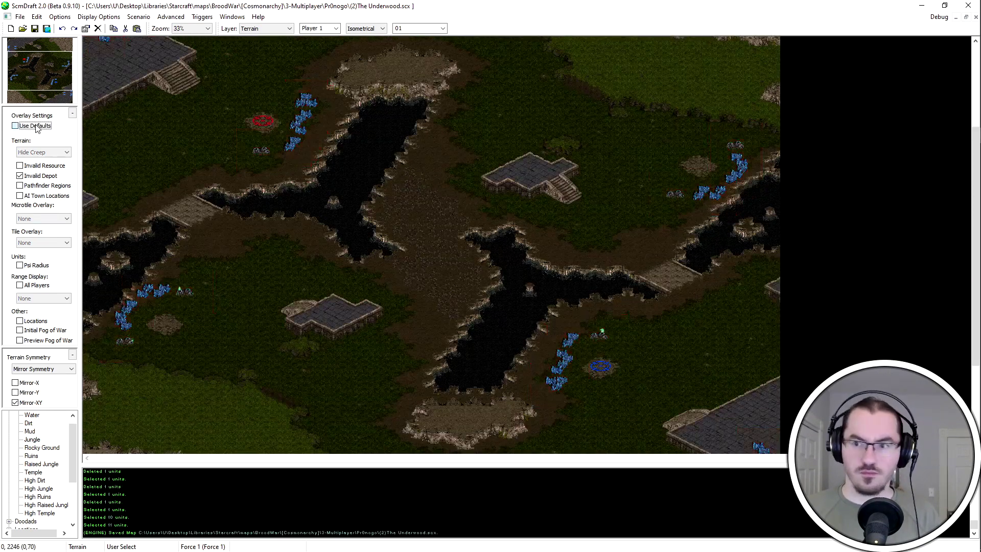
Nudge the southeastern base's mineral fields, geyser and start location south together, and return to terrain editing
{"action": "scroll", "coordinate": [683, 165], "scroll_direction": "up", "scroll_amount": 3, "text": "ctrl"}
{"action": "scroll", "coordinate": [589, 450], "scroll_direction": "down", "scroll_amount": 10}
{"action": "left_click_drag", "start_coordinate": [517, 94], "coordinate": [311, 342]}
{"action": "key", "text": "Down"}
{"action": "key", "text": "Down"}
{"action": "key", "text": "Down"}
{"action": "key", "text": "Down"}
{"action": "key", "text": "t"}
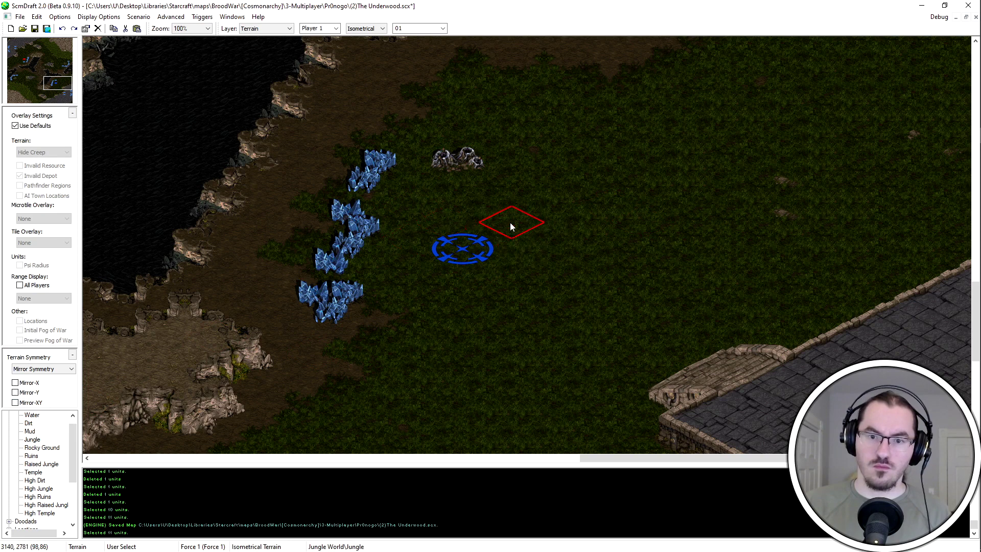
Repaint the northwestern base's ruins patch centred on the red start location and switch to rectangular terrain
{"action": "left_click", "coordinate": [26, 63]}
{"action": "left_click", "coordinate": [21, 58]}
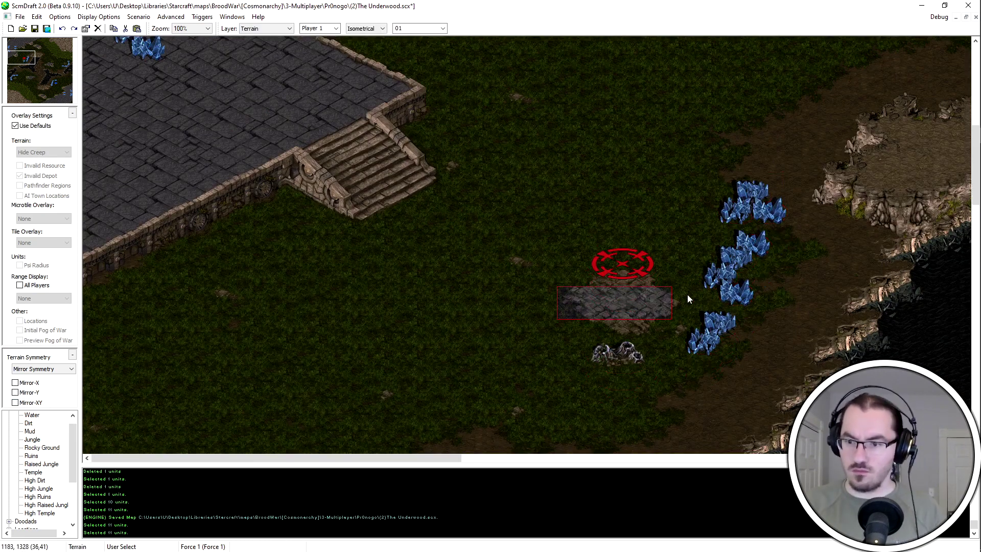
{"action": "left_click", "coordinate": [625, 268]}
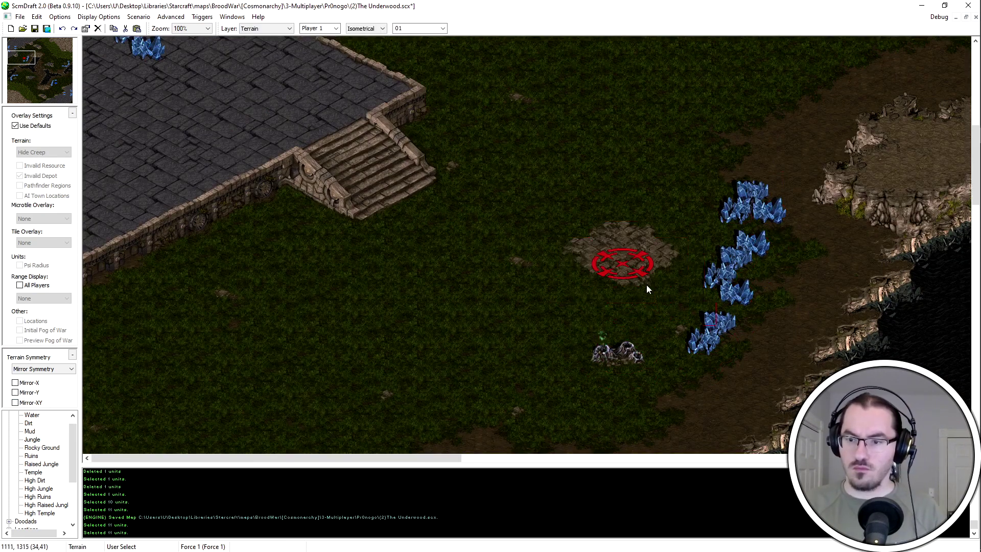
{"action": "left_click", "coordinate": [366, 28]}
{"action": "left_click", "coordinate": [363, 45]}
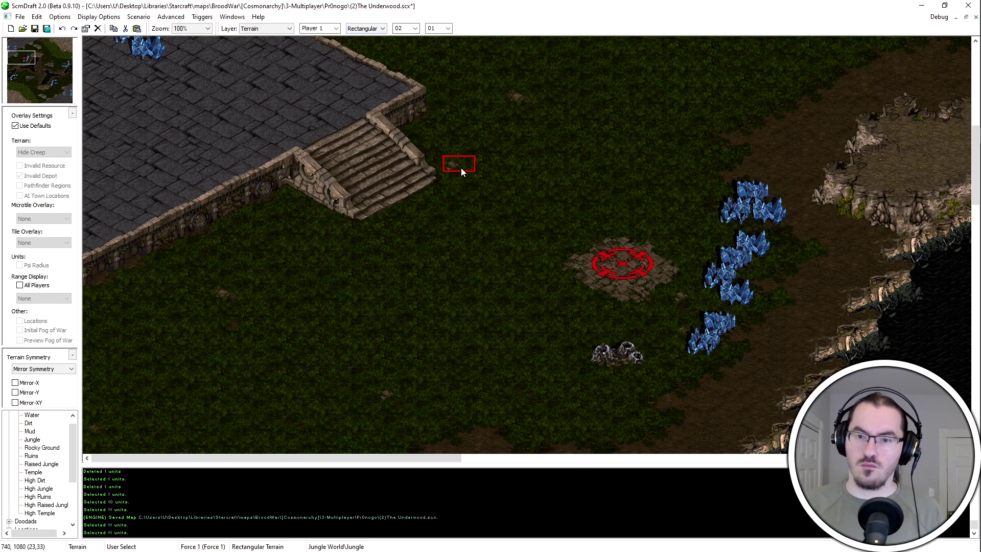
Check the mirrored ruins patch at the blue start location and save the map
{"action": "scroll", "coordinate": [400, 404], "scroll_direction": "down", "scroll_amount": 2}
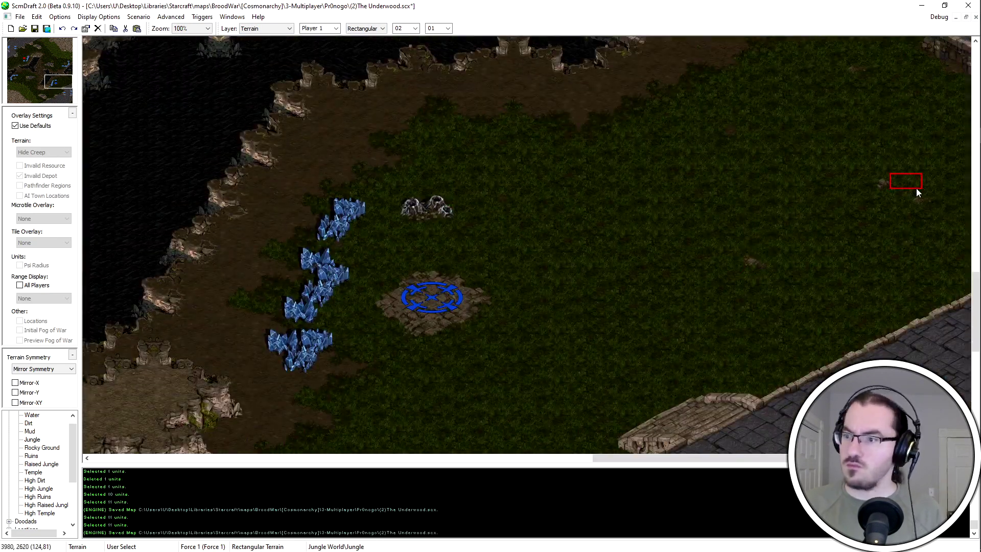
{"action": "scroll", "coordinate": [842, 50], "scroll_direction": "up", "scroll_amount": 5}
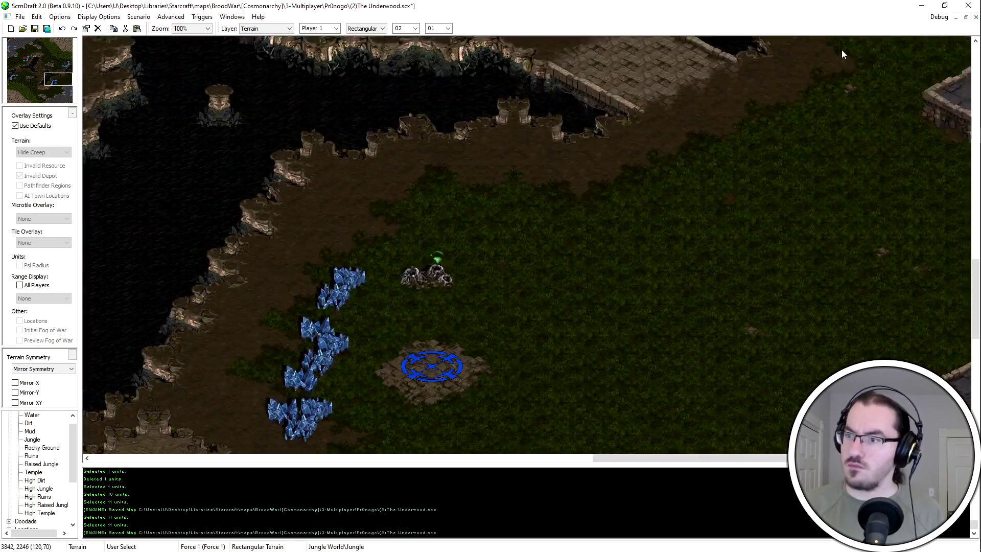
{"action": "scroll", "coordinate": [726, 292], "scroll_direction": "left", "scroll_amount": 5}
{"action": "scroll", "coordinate": [562, 174], "scroll_direction": "left", "scroll_amount": 5}
{"action": "key", "text": "ctrl+s"}
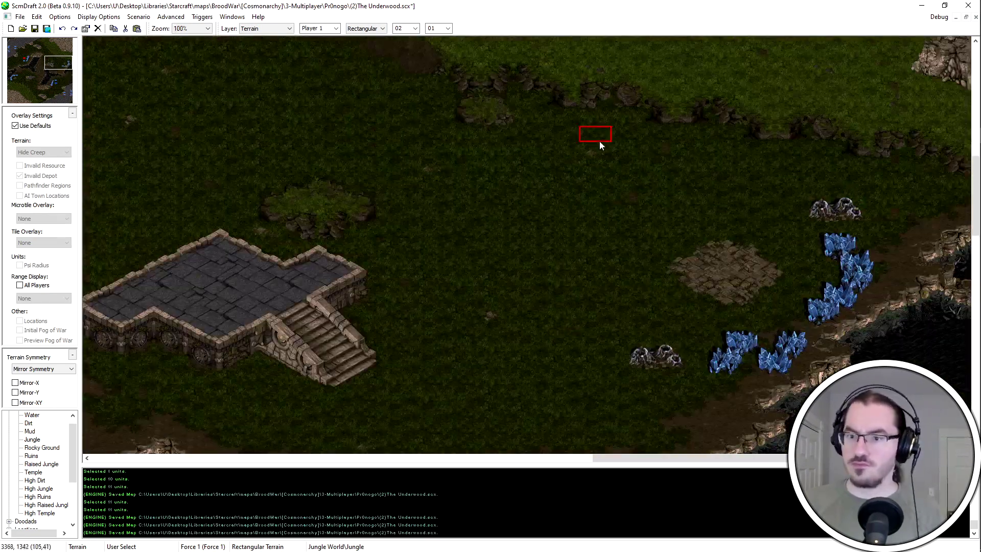
Examine the open ground around the raised platform, central chasms and northeastern resource line across the map's middle
{"action": "scroll", "coordinate": [537, 200], "scroll_direction": "up", "scroll_amount": 5}
{"action": "scroll", "coordinate": [674, 278], "scroll_direction": "down", "scroll_amount": 5}
{"action": "scroll", "coordinate": [675, 278], "scroll_direction": "right", "scroll_amount": 5}
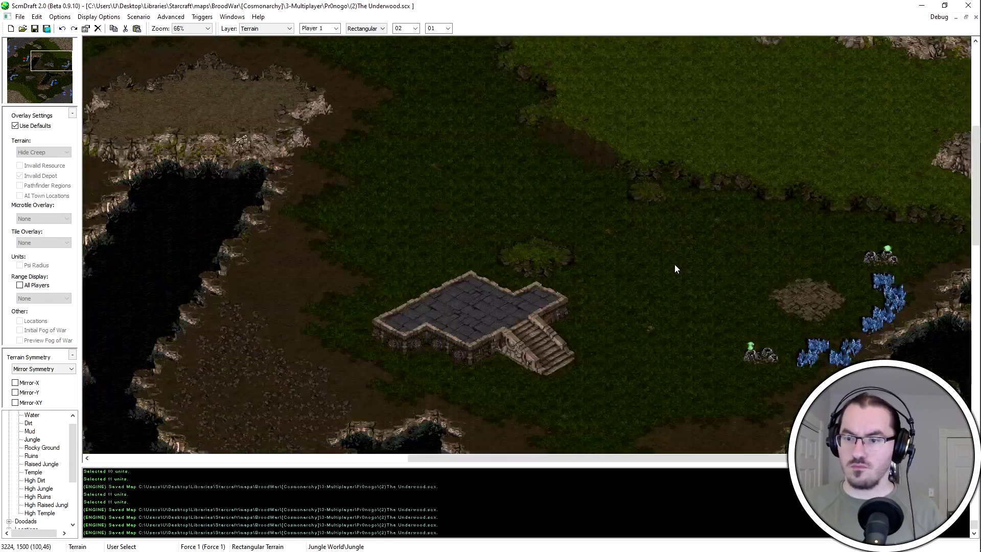
{"action": "scroll", "coordinate": [675, 278], "scroll_direction": "down", "scroll_amount": 1, "text": "ctrl"}
{"action": "scroll", "coordinate": [724, 171], "scroll_direction": "down", "scroll_amount": 5}
{"action": "scroll", "coordinate": [820, 293], "scroll_direction": "up", "scroll_amount": 1}
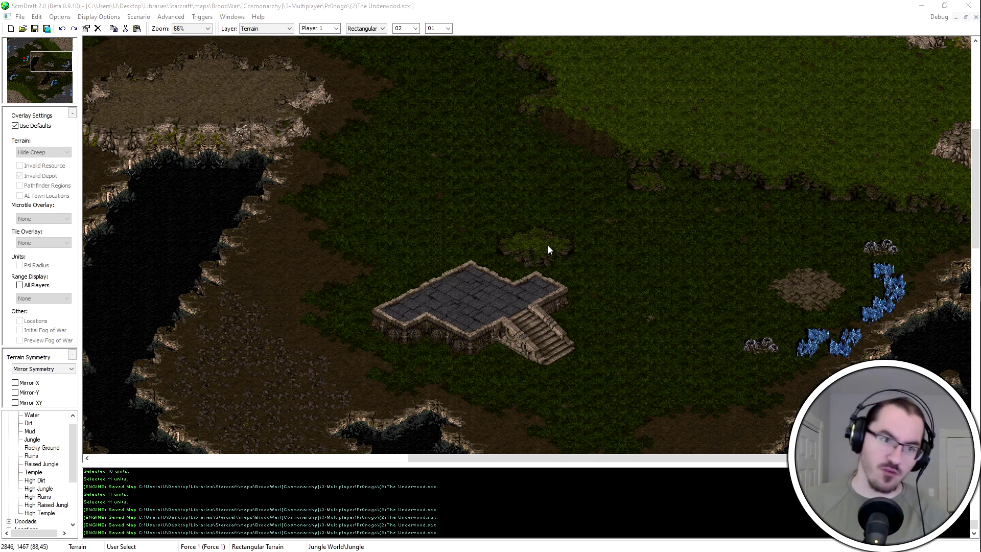
{"action": "scroll", "coordinate": [676, 305], "scroll_direction": "down", "scroll_amount": 2}
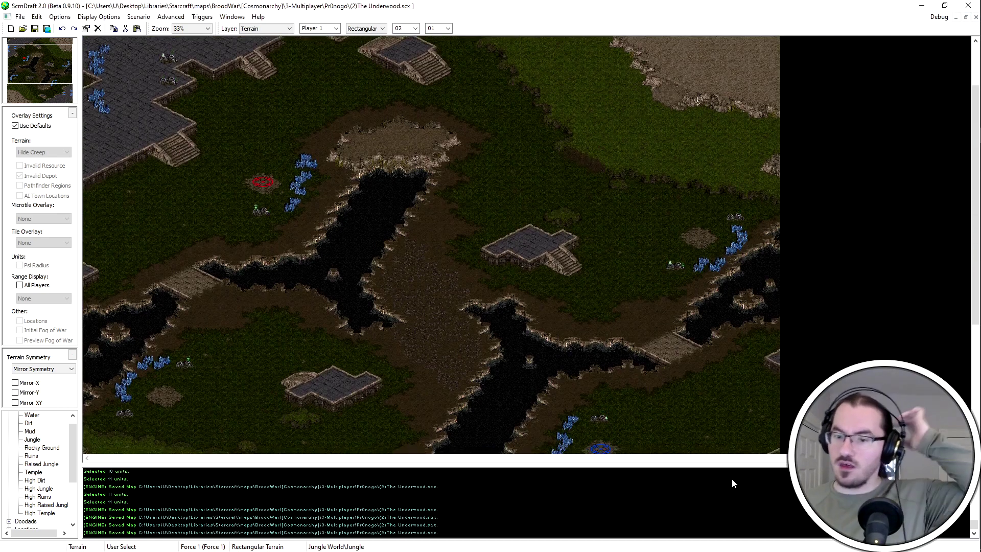
{"action": "mouse_move", "coordinate": [494, 188]}
{"action": "left_mouse_down"}
{"action": "mouse_move", "coordinate": [691, 268]}
{"action": "mouse_move", "coordinate": [650, 260]}
{"action": "left_mouse_up"}
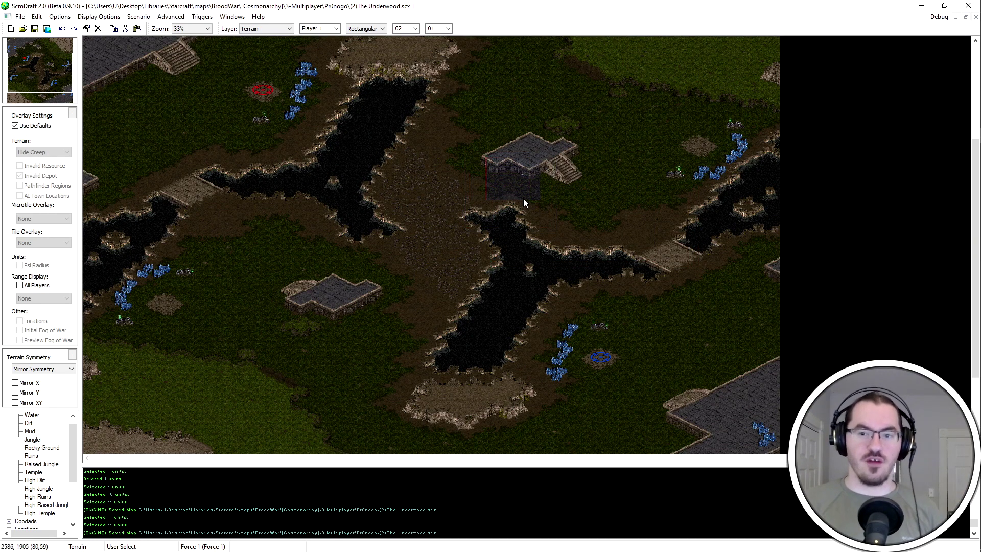
{"action": "left_click_drag", "start_coordinate": [455, 147], "coordinate": [585, 232]}
{"action": "scroll", "coordinate": [648, 265], "scroll_direction": "up", "scroll_amount": 1}
{"action": "left_click", "coordinate": [617, 237]}
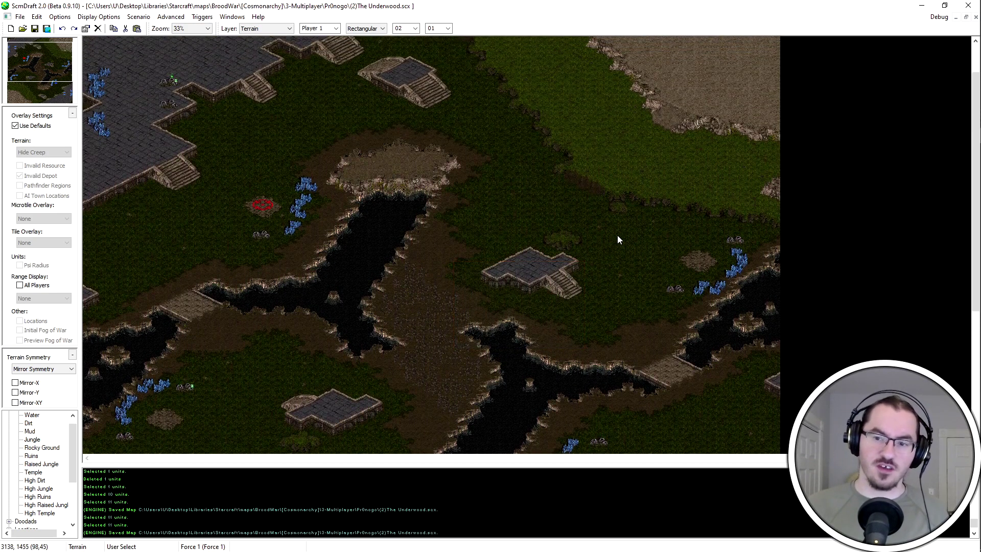
{"action": "scroll", "coordinate": [617, 236], "scroll_direction": "down", "scroll_amount": 2}
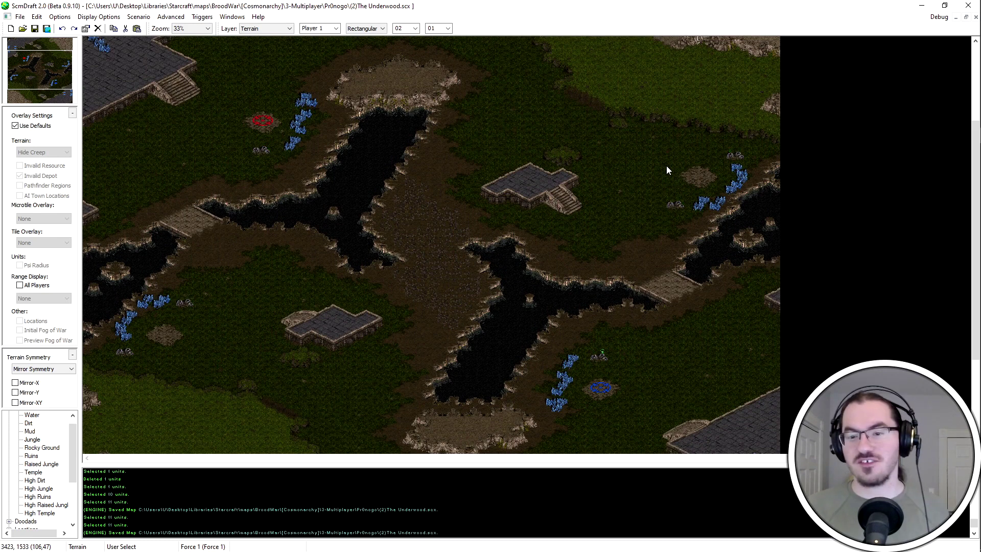
{"action": "scroll", "coordinate": [591, 137], "scroll_direction": "up", "scroll_amount": 2, "text": "ctrl"}
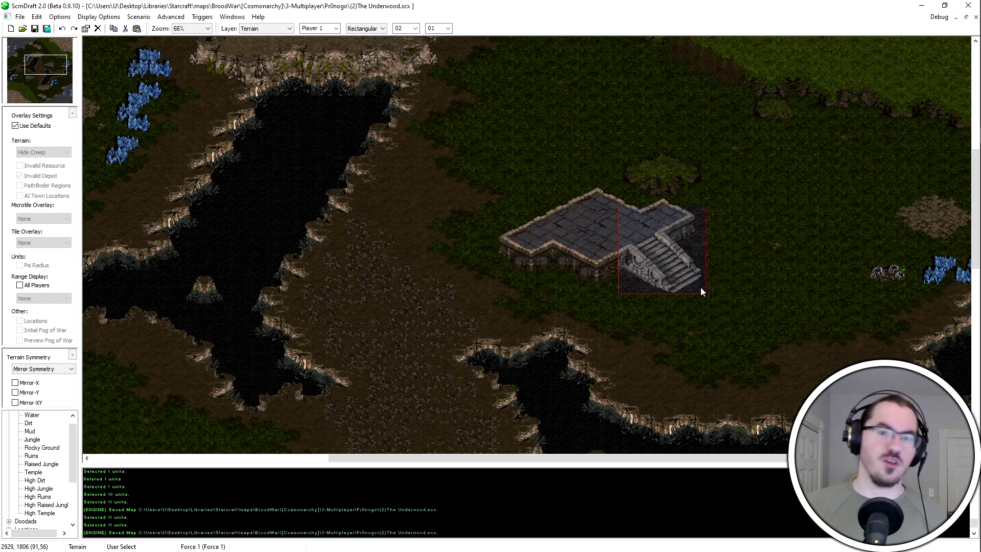
{"action": "middle_click_drag", "start_coordinate": [566, 210], "coordinate": [699, 105]}
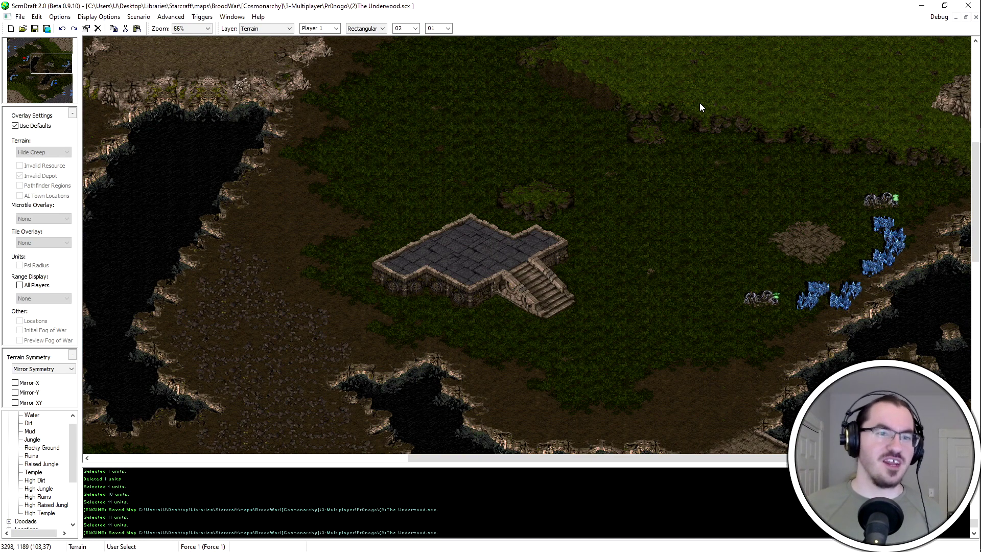
{"action": "scroll", "coordinate": [715, 63], "scroll_direction": "up", "scroll_amount": 3}
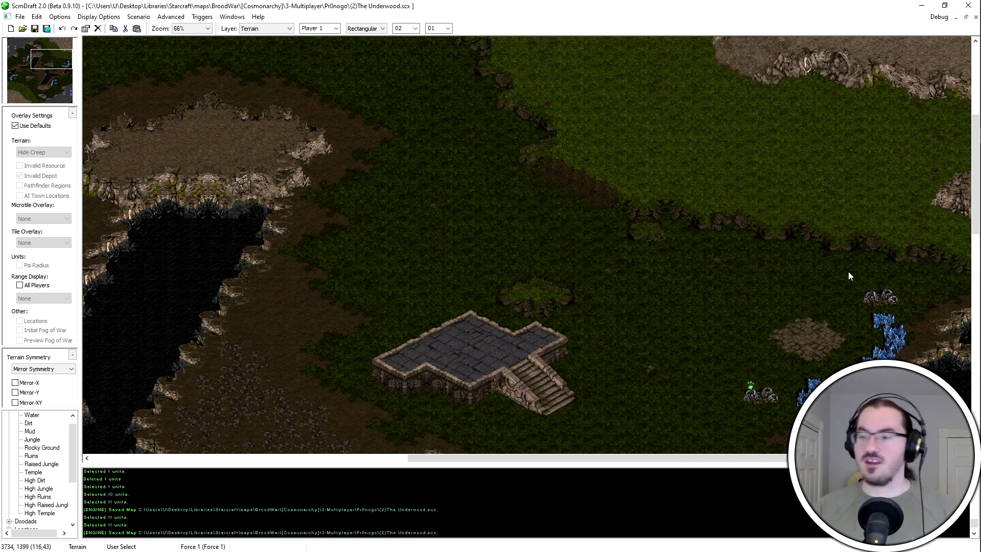
{"action": "scroll", "coordinate": [848, 272], "scroll_direction": "down", "scroll_amount": 1}
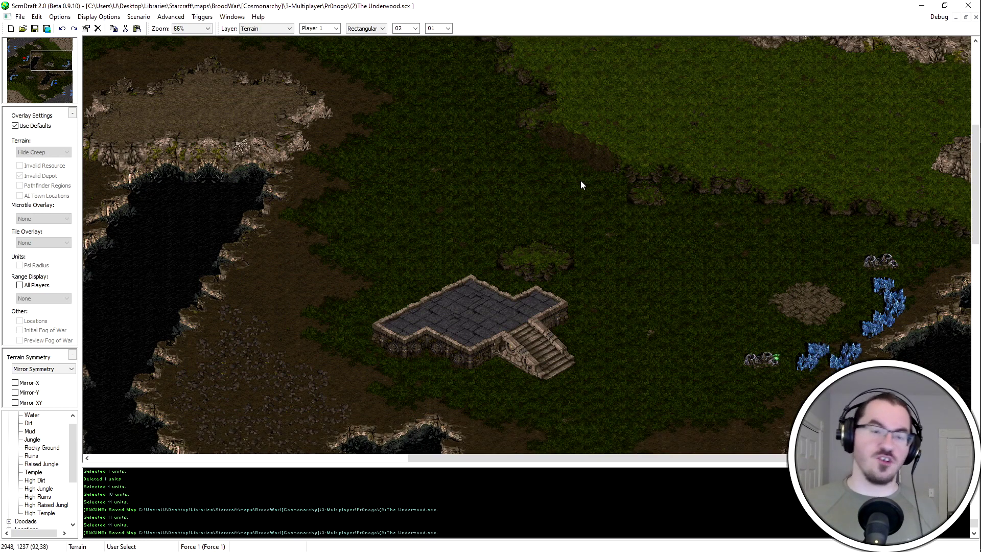
Examine the raised jungle ledge and the open ground leading from it to the northeastern mineral line
{"action": "scroll", "coordinate": [628, 196], "scroll_direction": "up", "scroll_amount": 2}
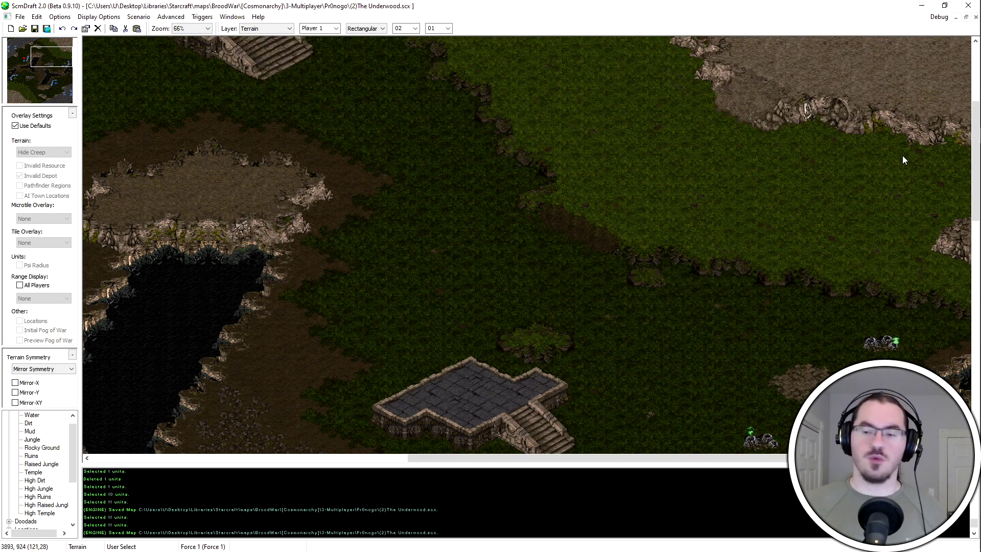
{"action": "scroll", "coordinate": [903, 160], "scroll_direction": "down", "scroll_amount": 3}
{"action": "left_click_drag", "start_coordinate": [949, 240], "coordinate": [738, 265]}
{"action": "scroll", "coordinate": [747, 369], "scroll_direction": "down", "scroll_amount": 3}
{"action": "scroll", "coordinate": [767, 255], "scroll_direction": "up", "scroll_amount": 4}
{"action": "left_click", "coordinate": [810, 192]}
{"action": "left_click_drag", "start_coordinate": [754, 156], "coordinate": [937, 237]}
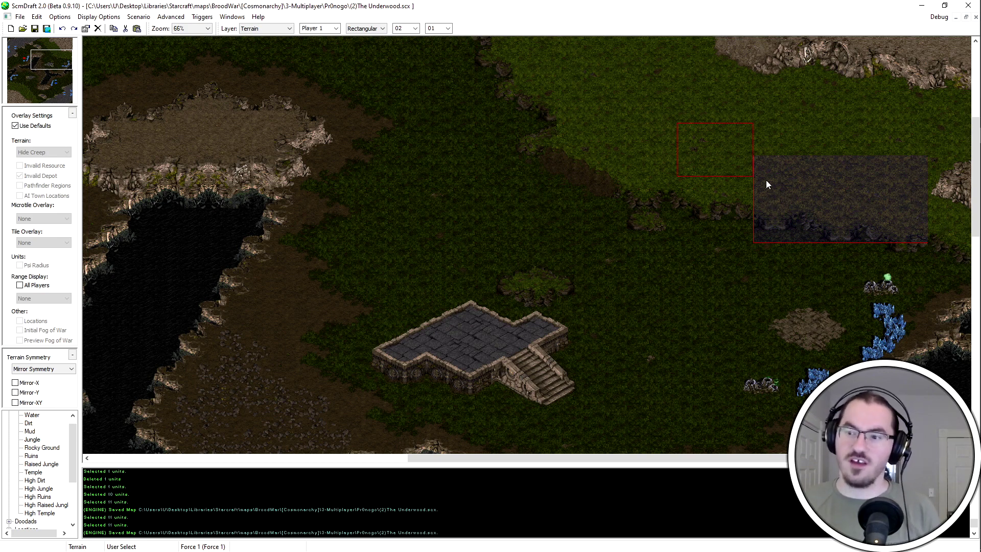
{"action": "scroll", "coordinate": [928, 99], "scroll_direction": "up", "scroll_amount": 2}
{"action": "left_click", "coordinate": [744, 208]}
{"action": "left_click_drag", "start_coordinate": [744, 209], "coordinate": [840, 308]}
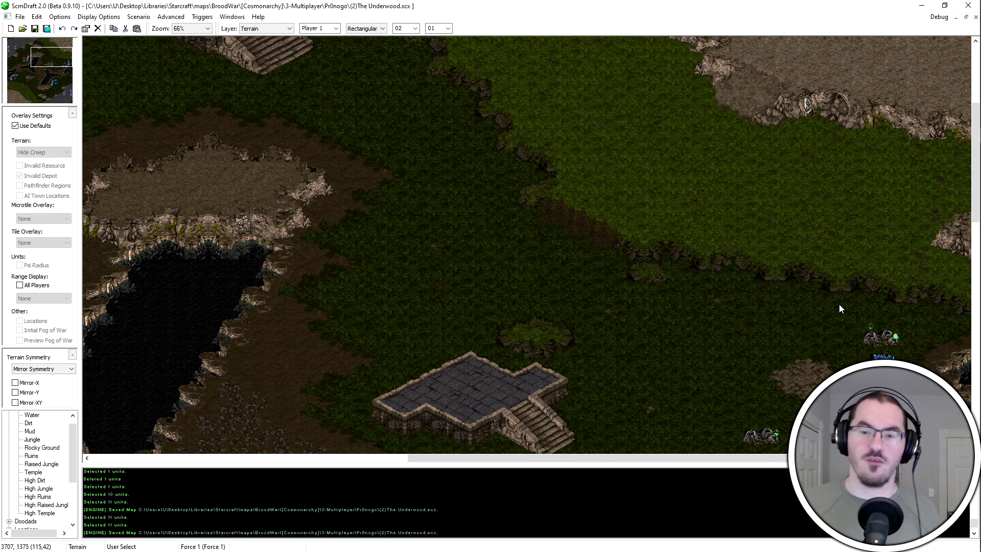
{"action": "scroll", "coordinate": [753, 433], "scroll_direction": "down", "scroll_amount": 8}
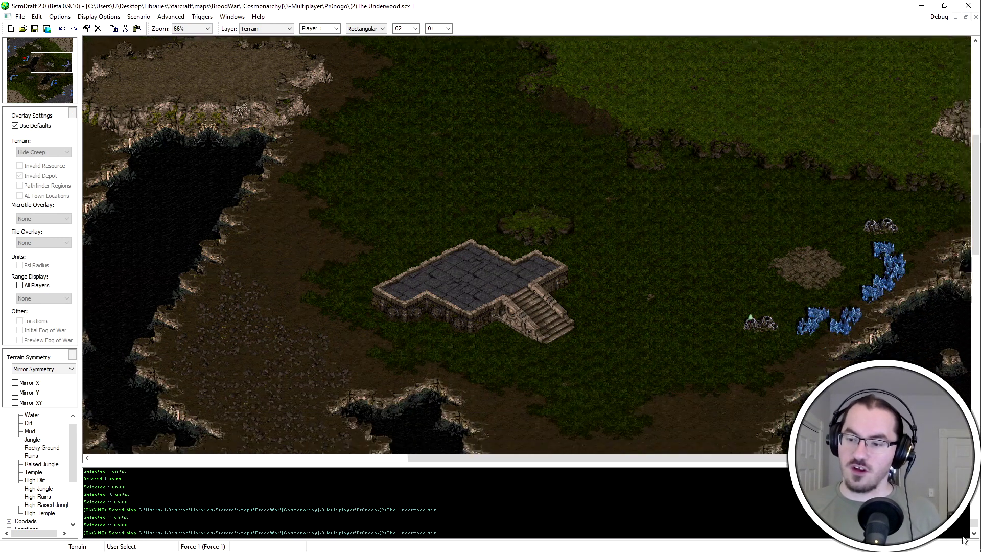
{"action": "left_click_drag", "start_coordinate": [915, 148], "coordinate": [698, 327]}
{"action": "scroll", "coordinate": [918, 55], "scroll_direction": "up", "scroll_amount": 3}
{"action": "scroll", "coordinate": [919, 54], "scroll_direction": "up", "scroll_amount": 4}
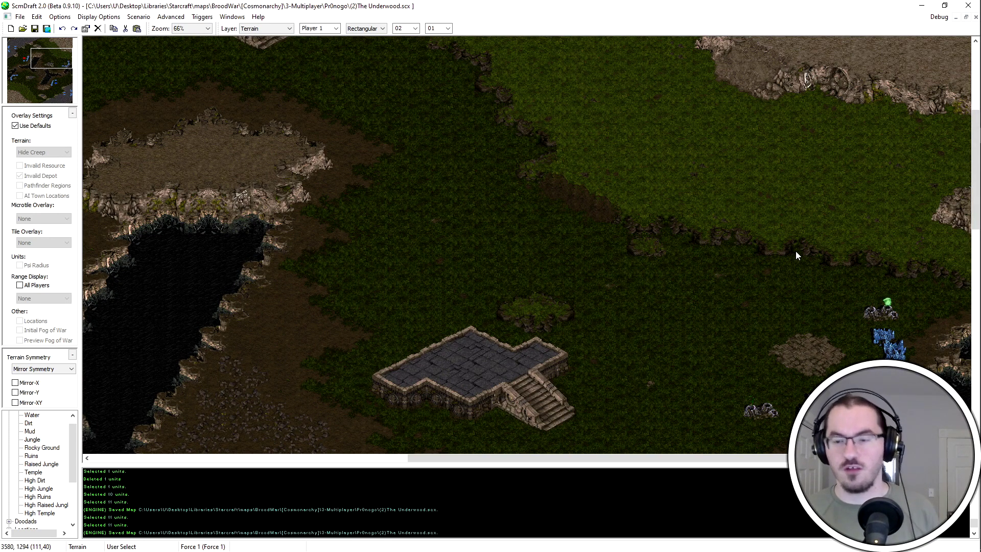
Examine the passage between the raised jungle cliff and the temple platform, along with the northeastern expansion's surroundings
{"action": "left_click_drag", "start_coordinate": [634, 160], "coordinate": [525, 258]}
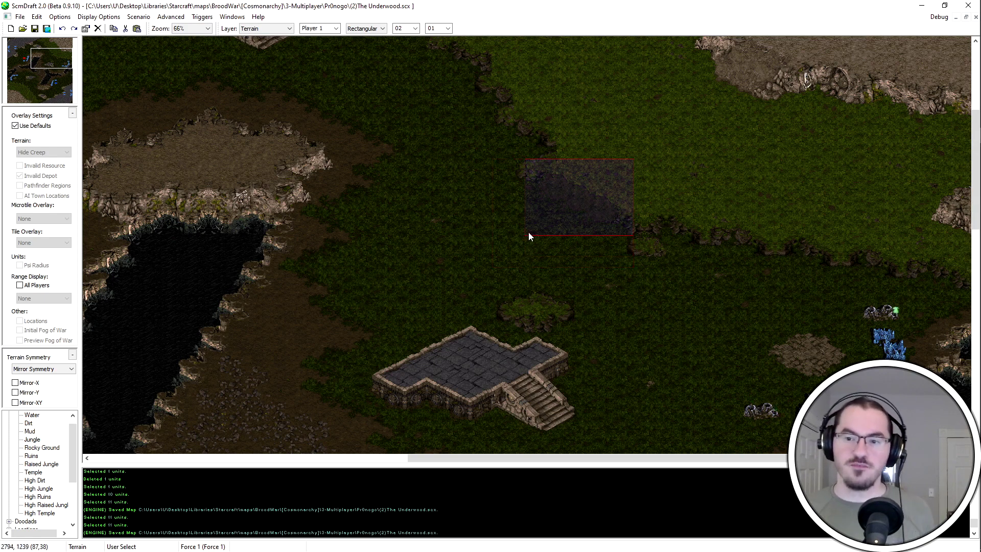
{"action": "mouse_move", "coordinate": [688, 224]}
{"action": "left_mouse_down"}
{"action": "mouse_move", "coordinate": [492, 352]}
{"action": "mouse_move", "coordinate": [482, 373]}
{"action": "mouse_move", "coordinate": [549, 306]}
{"action": "left_mouse_up"}
{"action": "mouse_move", "coordinate": [675, 206]}
{"action": "left_mouse_down"}
{"action": "mouse_move", "coordinate": [517, 330]}
{"action": "mouse_move", "coordinate": [539, 319]}
{"action": "mouse_move", "coordinate": [530, 313]}
{"action": "left_mouse_up"}
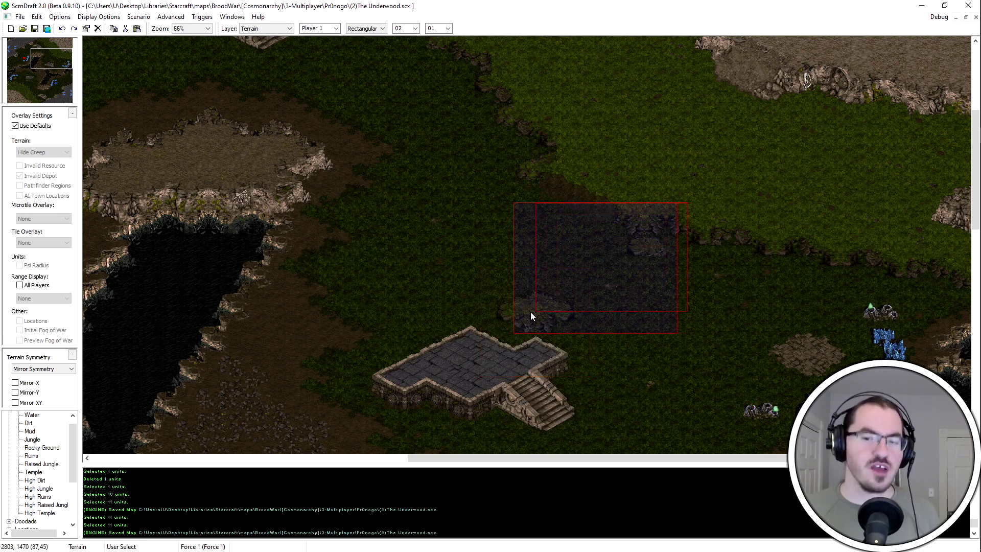
{"action": "scroll", "coordinate": [563, 332], "scroll_direction": "up", "scroll_amount": 3}
{"action": "left_click_drag", "start_coordinate": [394, 237], "coordinate": [564, 339]}
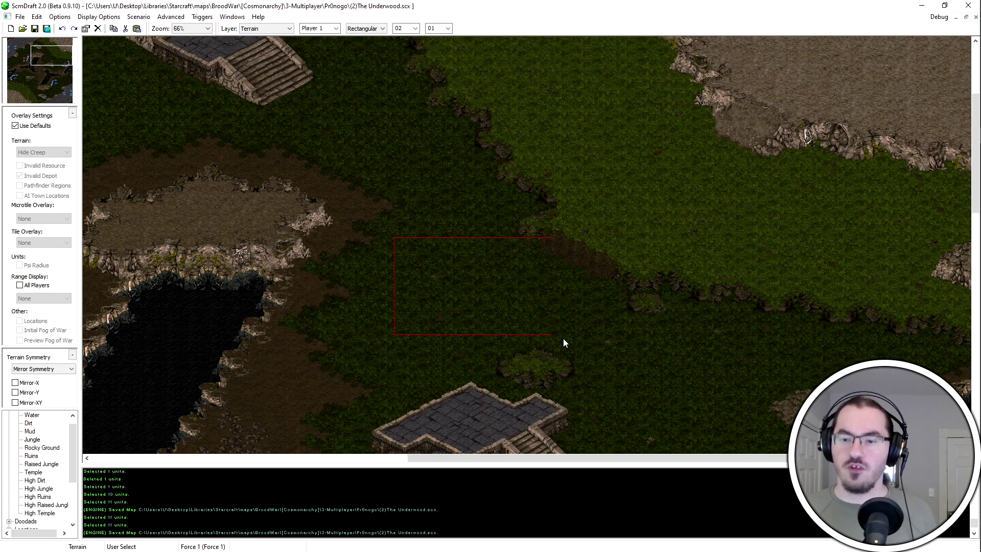
{"action": "left_click", "coordinate": [556, 331]}
{"action": "scroll", "coordinate": [612, 400], "scroll_direction": "up", "scroll_amount": 2}
{"action": "left_click_drag", "start_coordinate": [721, 169], "coordinate": [924, 357]}
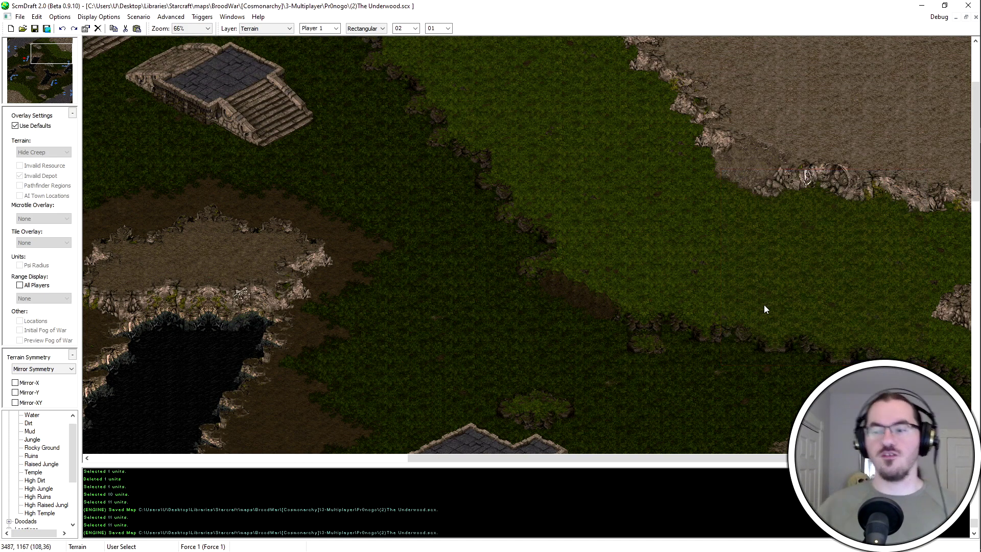
{"action": "scroll", "coordinate": [764, 307], "scroll_direction": "down", "scroll_amount": 5}
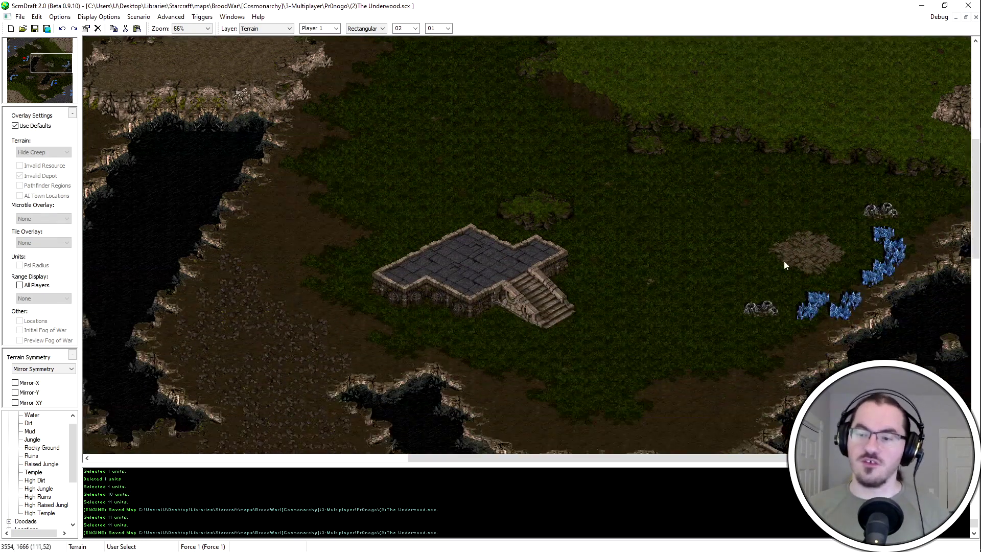
{"action": "mouse_move", "coordinate": [689, 166]}
{"action": "left_mouse_down"}
{"action": "mouse_move", "coordinate": [736, 189]}
{"action": "mouse_move", "coordinate": [922, 331]}
{"action": "left_mouse_up"}
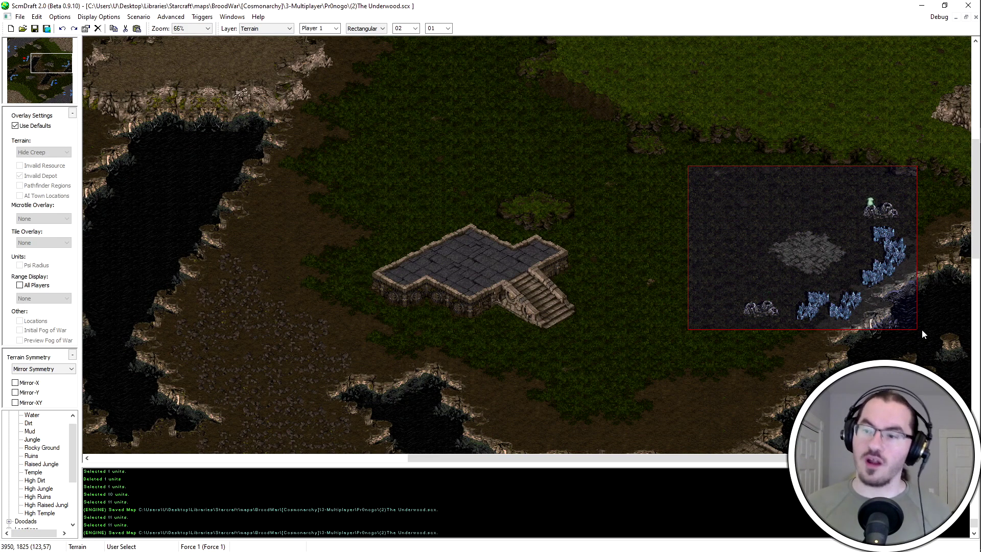
{"action": "key", "text": "Escape"}
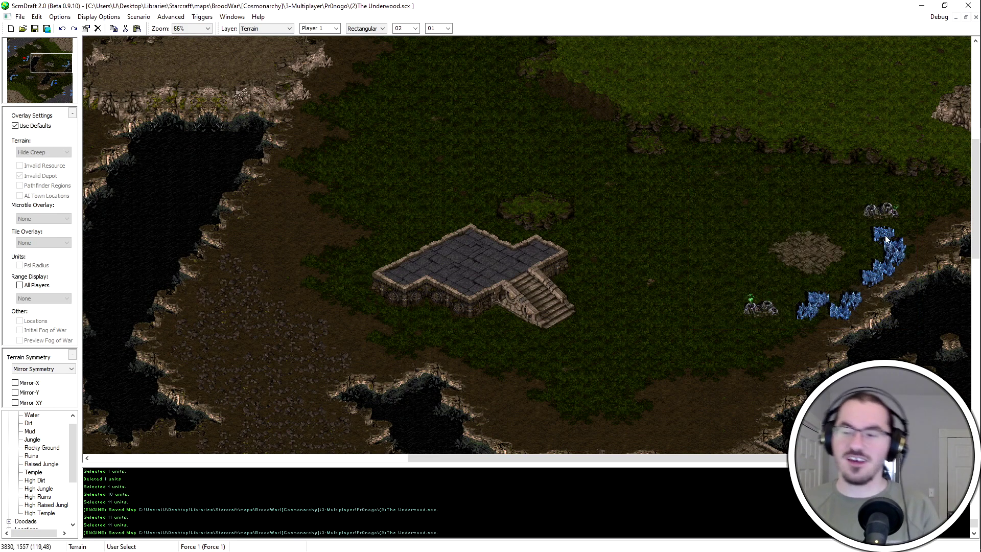
Switch to unit editing, show the invalid-depot overlay and place a copied vespene geyser north of the northeastern base's ruins patch
{"action": "key", "text": "u"}
{"action": "left_click", "coordinate": [874, 211]}
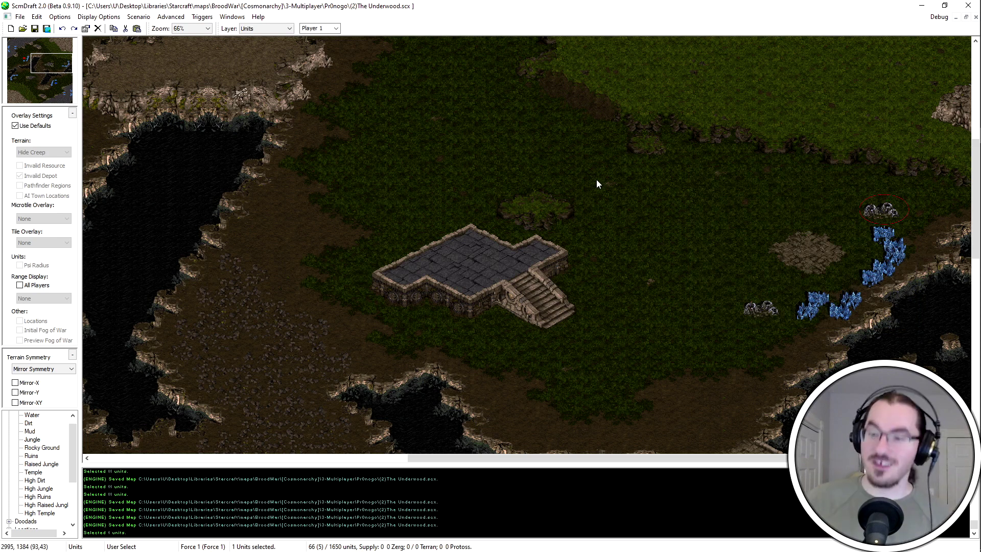
{"action": "left_click", "coordinate": [33, 125]}
{"action": "scroll", "coordinate": [870, 207], "scroll_direction": "up", "scroll_amount": 1, "text": "ctrl"}
{"action": "key", "text": "ctrl+v"}
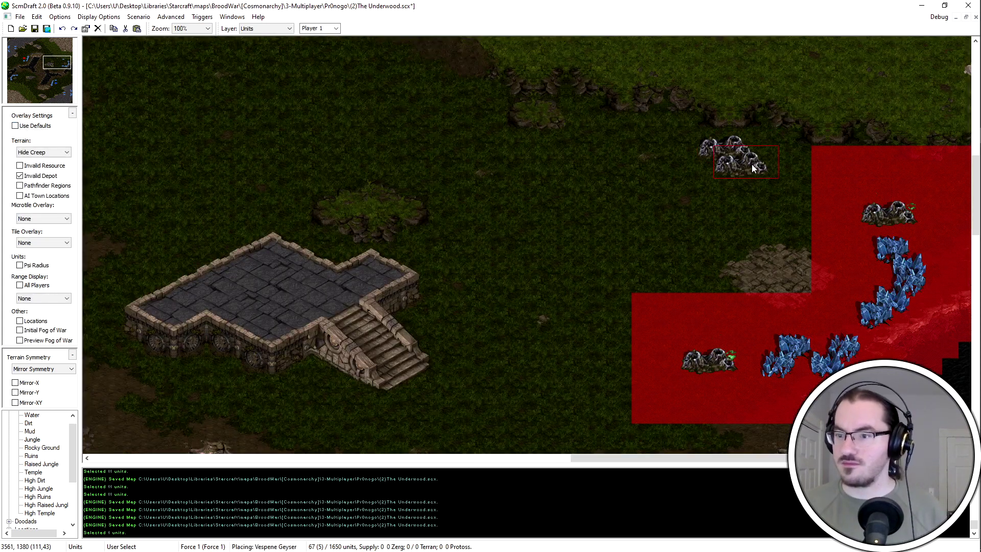
{"action": "left_click", "coordinate": [700, 207]}
Add the matching mirrored geyser at the southwestern base, then save the map and return to rectangular terrain editing
{"action": "key", "text": "t"}
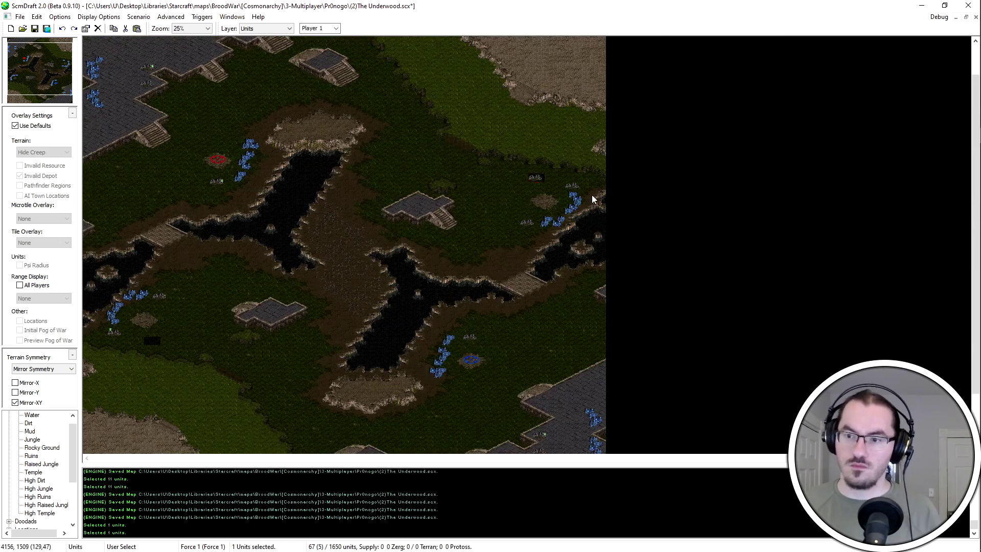
{"action": "key", "text": "t"}
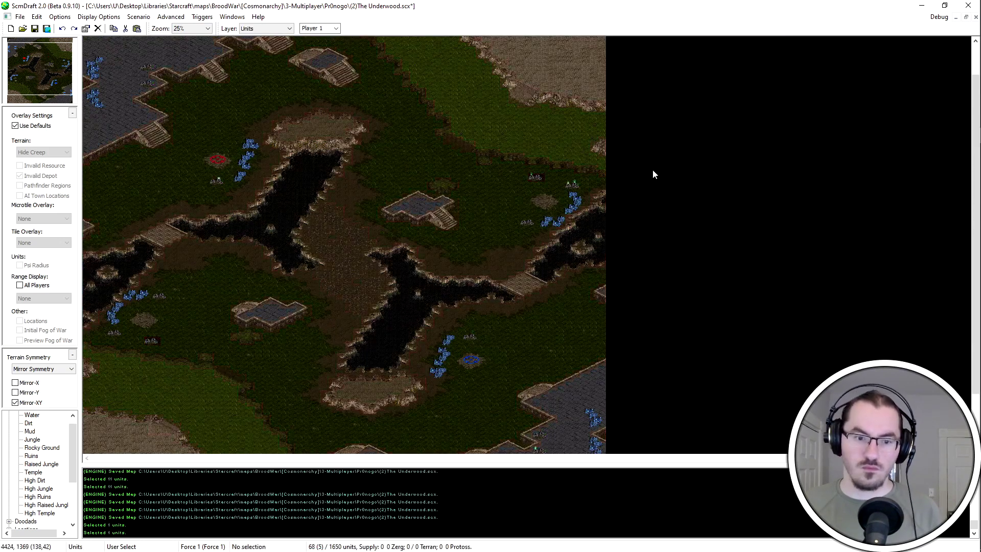
{"action": "scroll", "coordinate": [523, 245], "scroll_direction": "up", "scroll_amount": 4, "text": "ctrl"}
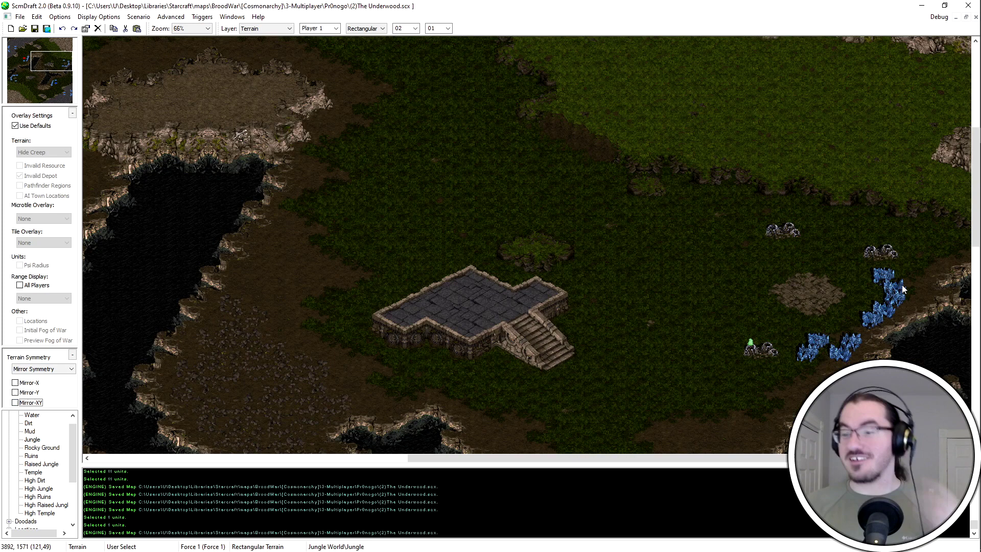
Examine the northeastern base with its added geyser and the raised jungle cliff overlooking it
{"action": "left_click_drag", "start_coordinate": [688, 143], "coordinate": [916, 271]}
{"action": "left_click_drag", "start_coordinate": [734, 67], "coordinate": [904, 144]}
{"action": "left_click_drag", "start_coordinate": [926, 111], "coordinate": [789, 195]}
{"action": "scroll", "coordinate": [837, 123], "scroll_direction": "up", "scroll_amount": 3}
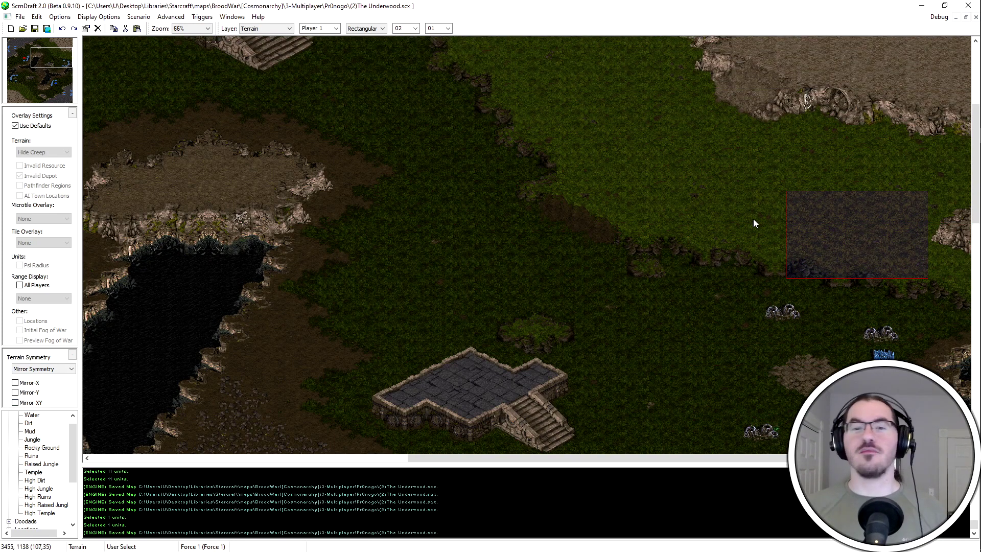
{"action": "scroll", "coordinate": [848, 333], "scroll_direction": "down", "scroll_amount": 5}
{"action": "left_click_drag", "start_coordinate": [701, 158], "coordinate": [919, 342]}
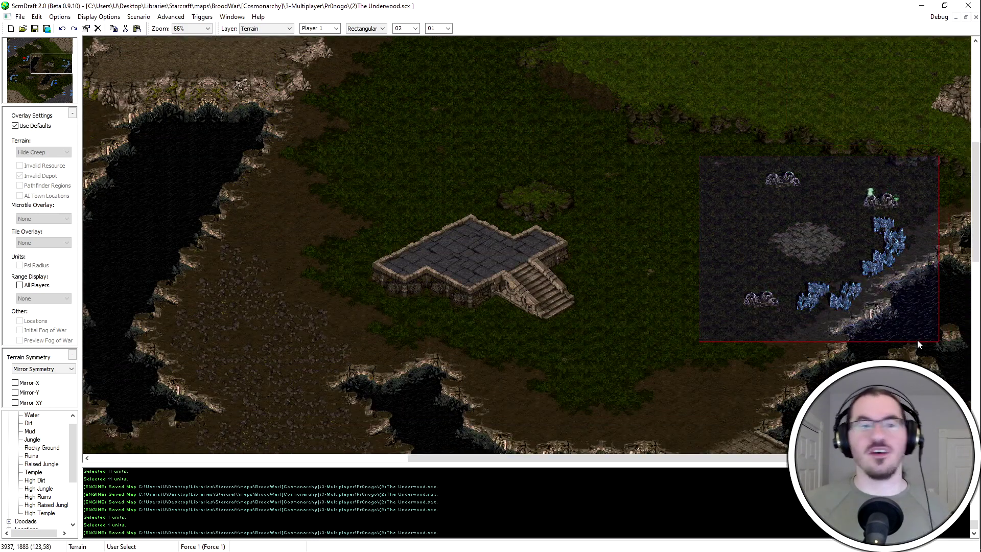
{"action": "left_click", "coordinate": [830, 333]}
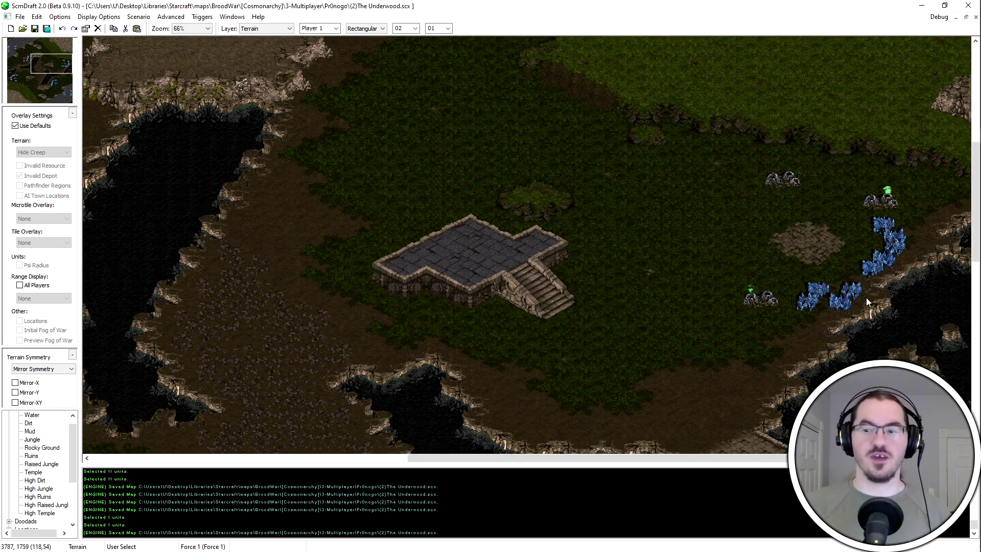
{"action": "scroll", "coordinate": [727, 270], "scroll_direction": "up", "scroll_amount": 2}
{"action": "scroll", "coordinate": [727, 269], "scroll_direction": "up", "scroll_amount": 1}
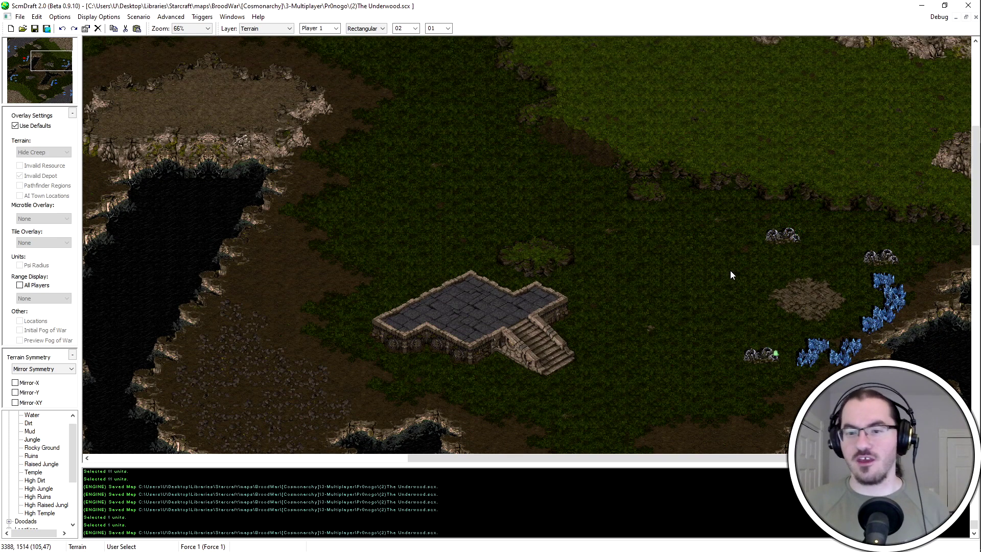
Examine the northeastern high dirt plateau, the raised jungle below it and the red start location's base in the map overview
{"action": "scroll", "coordinate": [715, 176], "scroll_direction": "up", "scroll_amount": 9}
{"action": "scroll", "coordinate": [713, 178], "scroll_direction": "up", "scroll_amount": 1}
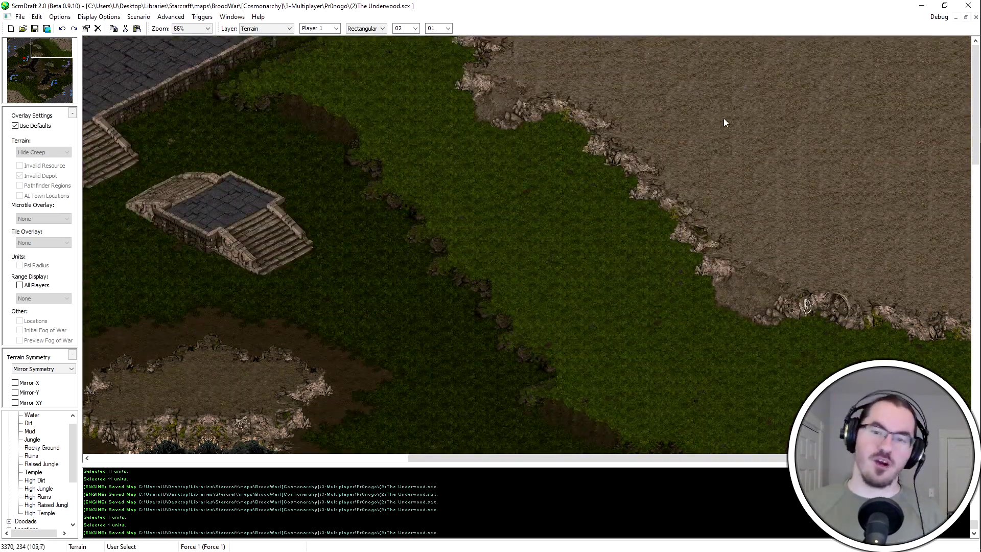
{"action": "scroll", "coordinate": [724, 120], "scroll_direction": "down", "scroll_amount": 1, "text": "ctrl"}
{"action": "left_click_drag", "start_coordinate": [727, 229], "coordinate": [926, 2]}
{"action": "left_click_drag", "start_coordinate": [679, 180], "coordinate": [949, 41]}
{"action": "left_click", "coordinate": [768, 164]}
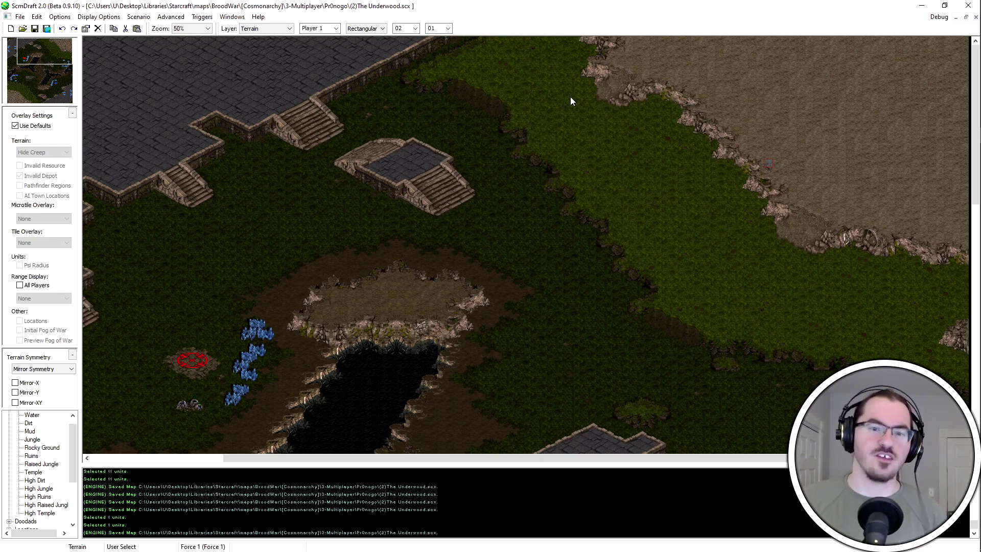
{"action": "scroll", "coordinate": [572, 290], "scroll_direction": "down", "scroll_amount": 3}
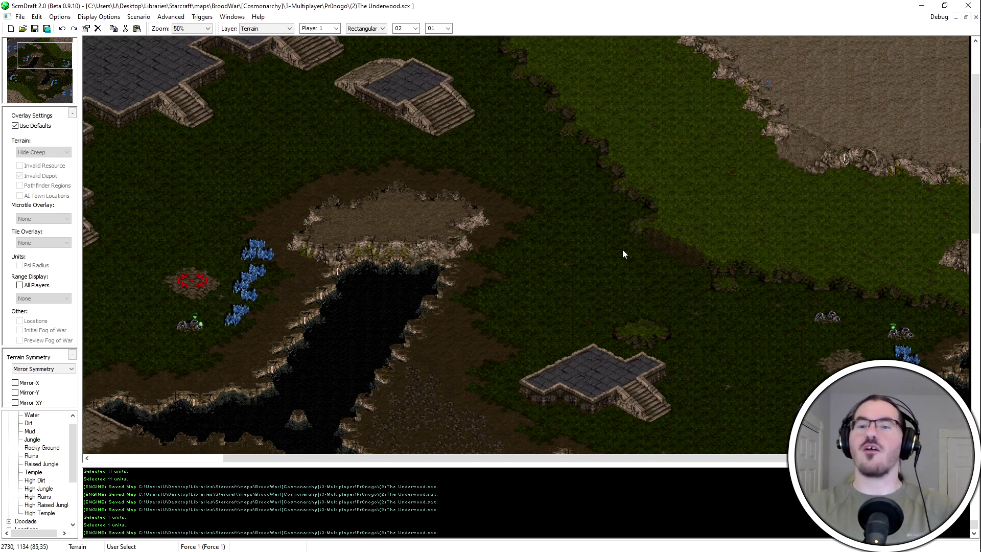
{"action": "scroll", "coordinate": [124, 414], "scroll_direction": "down", "scroll_amount": 1}
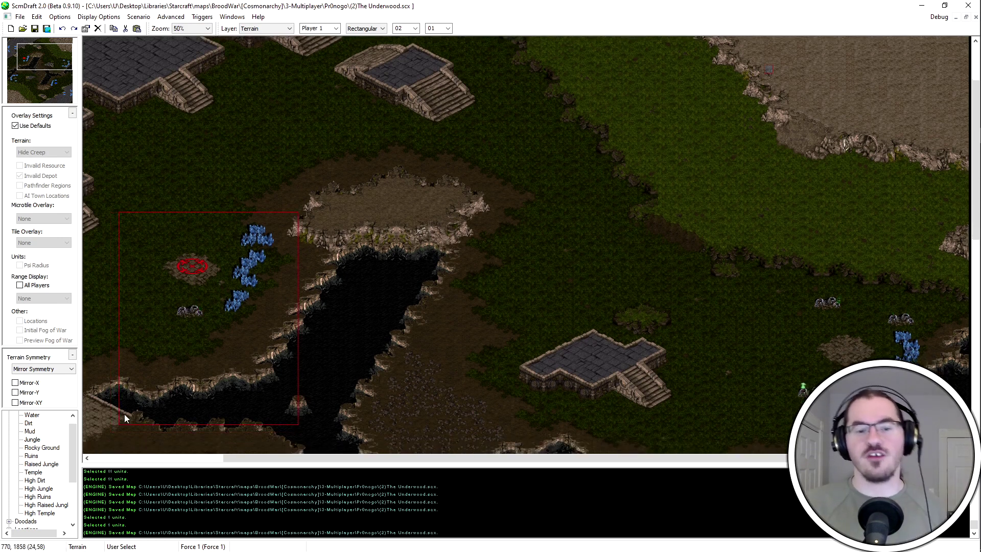
{"action": "scroll", "coordinate": [483, 256], "scroll_direction": "down", "scroll_amount": 1, "text": "ctrl"}
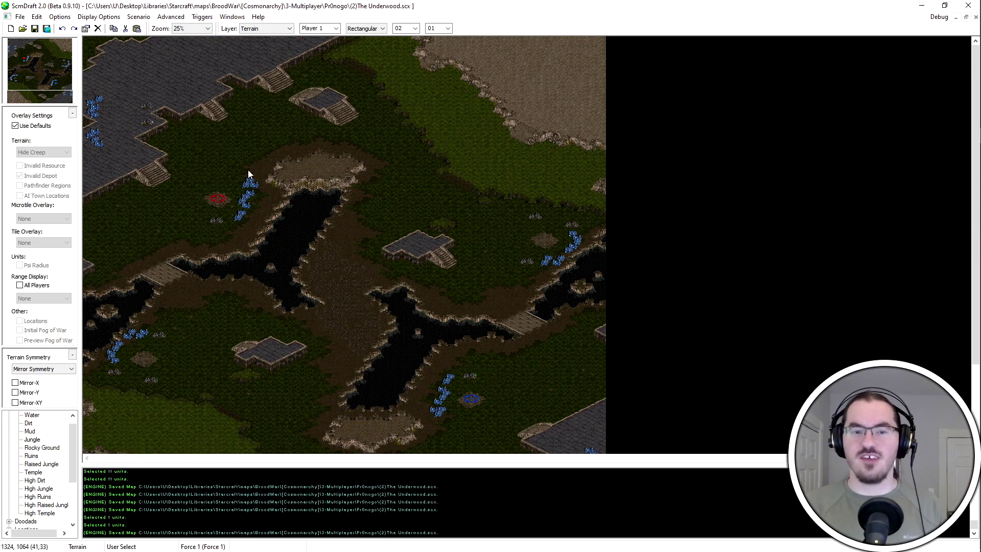
Examine the whole map layout, comparing the high dirt plateaus in the northeast and southwest corners and the expansions between them
{"action": "mouse_move", "coordinate": [484, 44]}
{"action": "left_mouse_down"}
{"action": "mouse_move", "coordinate": [568, 100]}
{"action": "mouse_move", "coordinate": [423, 57]}
{"action": "mouse_move", "coordinate": [493, 93]}
{"action": "left_mouse_up"}
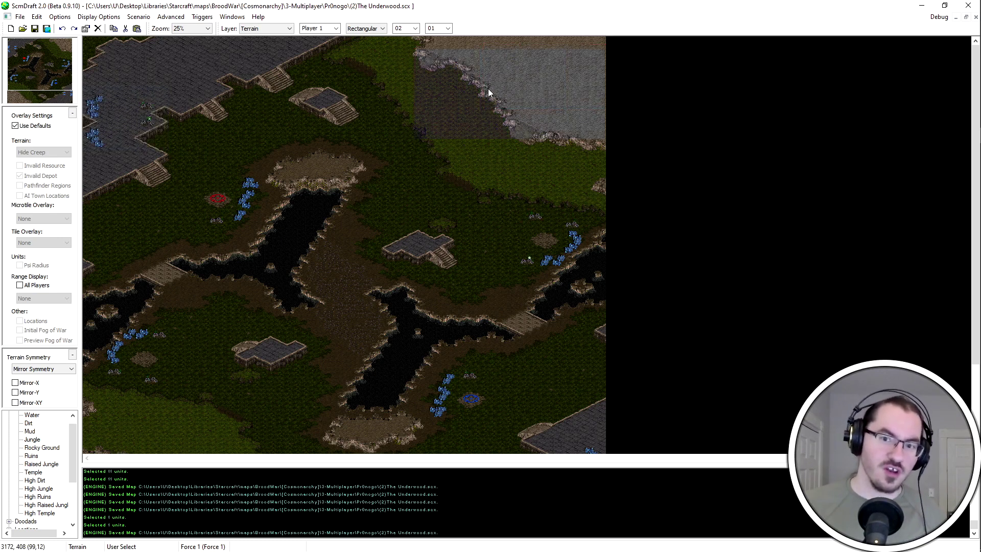
{"action": "key", "text": "ctrl+z"}
{"action": "key", "text": "ctrl+z"}
{"action": "key", "text": "ctrl+z"}
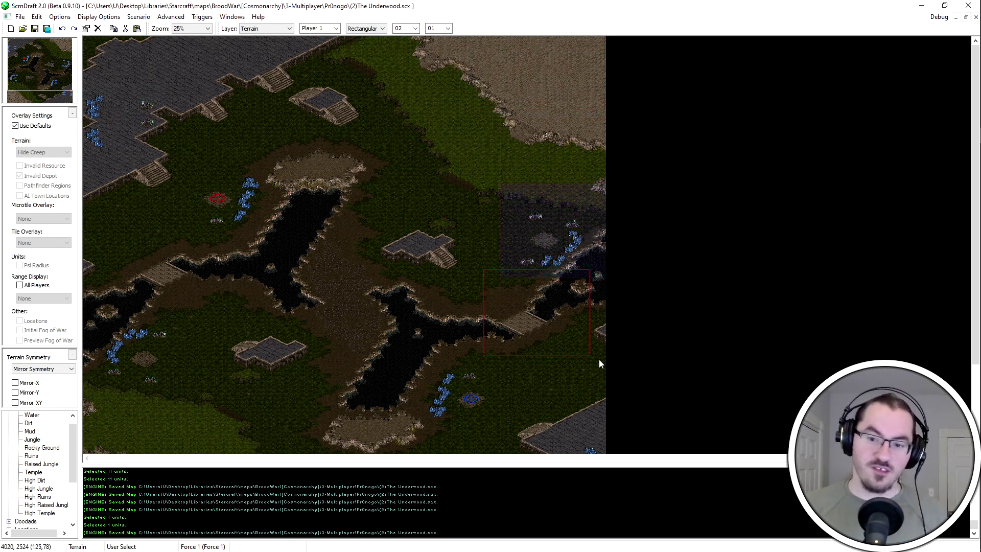
{"action": "scroll", "coordinate": [578, 354], "scroll_direction": "down", "scroll_amount": 2}
{"action": "scroll", "coordinate": [546, 240], "scroll_direction": "down", "scroll_amount": 2}
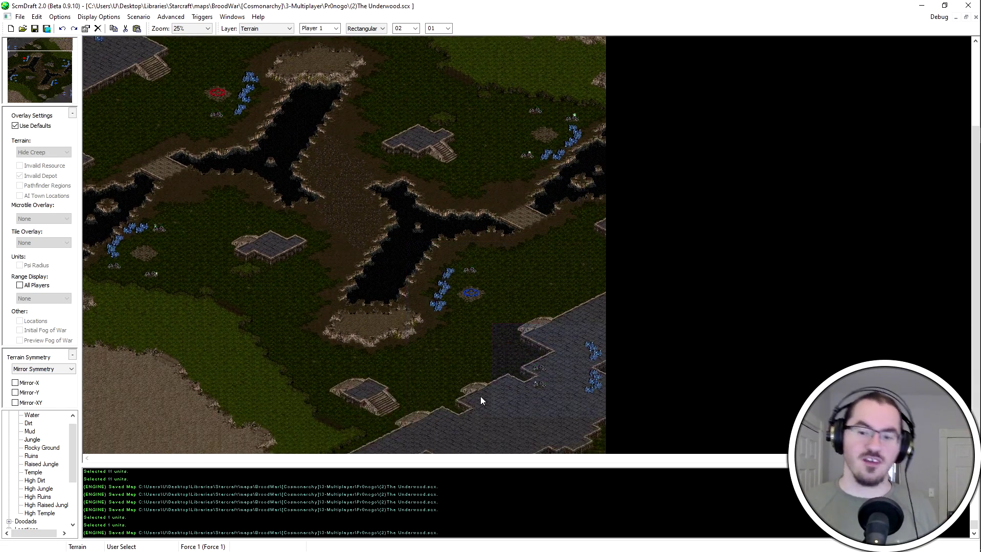
{"action": "left_click", "coordinate": [120, 448]}
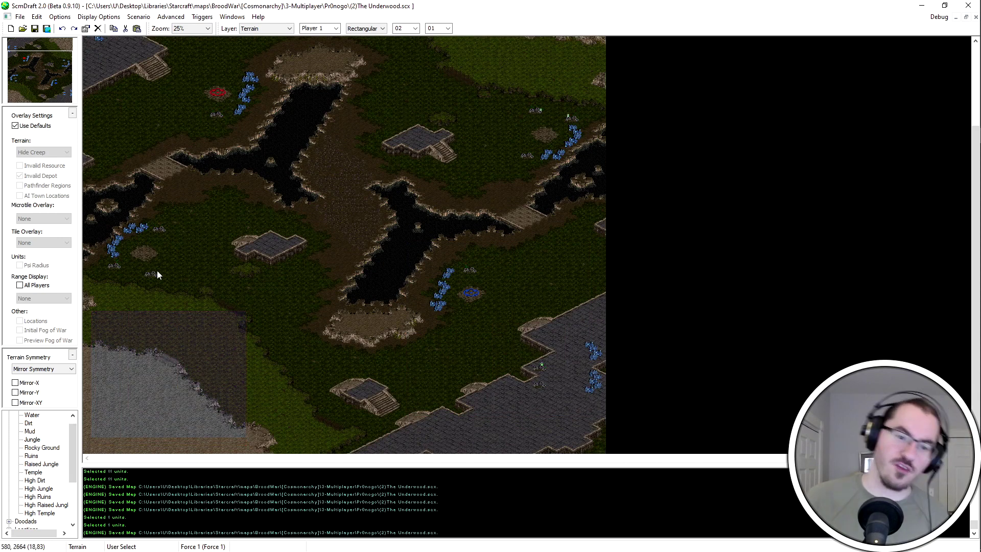
{"action": "key", "text": "ctrl+z"}
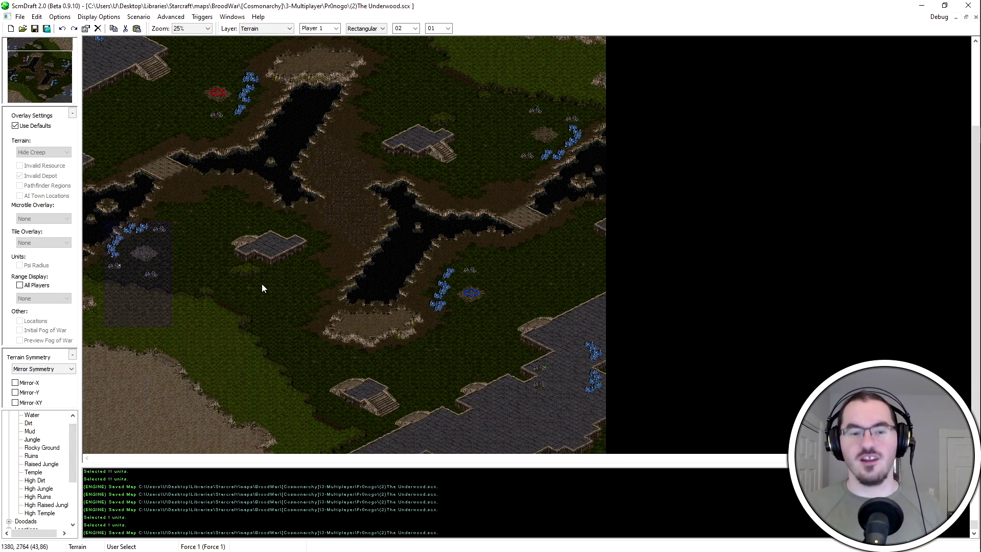
{"action": "scroll", "coordinate": [256, 118], "scroll_direction": "up", "scroll_amount": 4}
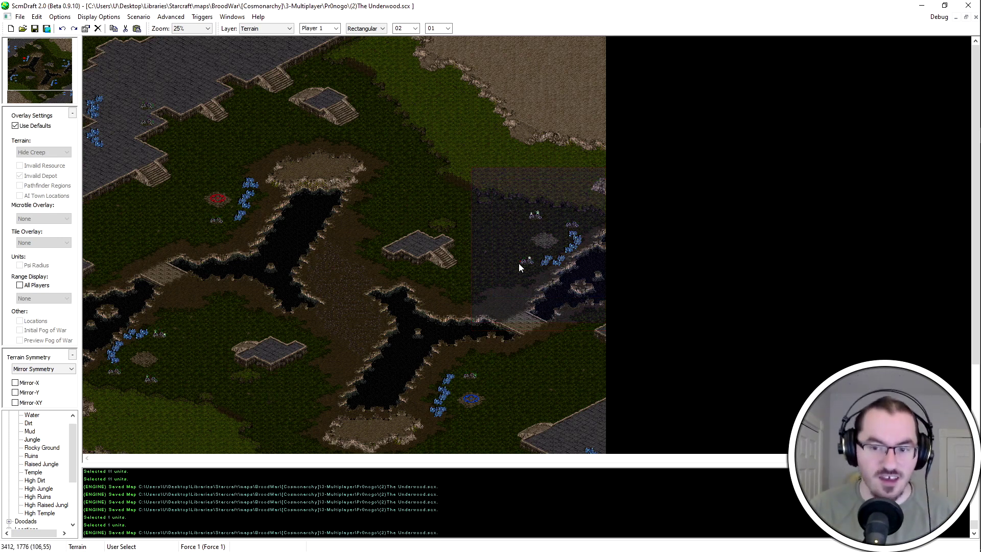
{"action": "scroll", "coordinate": [357, 230], "scroll_direction": "down", "scroll_amount": 3}
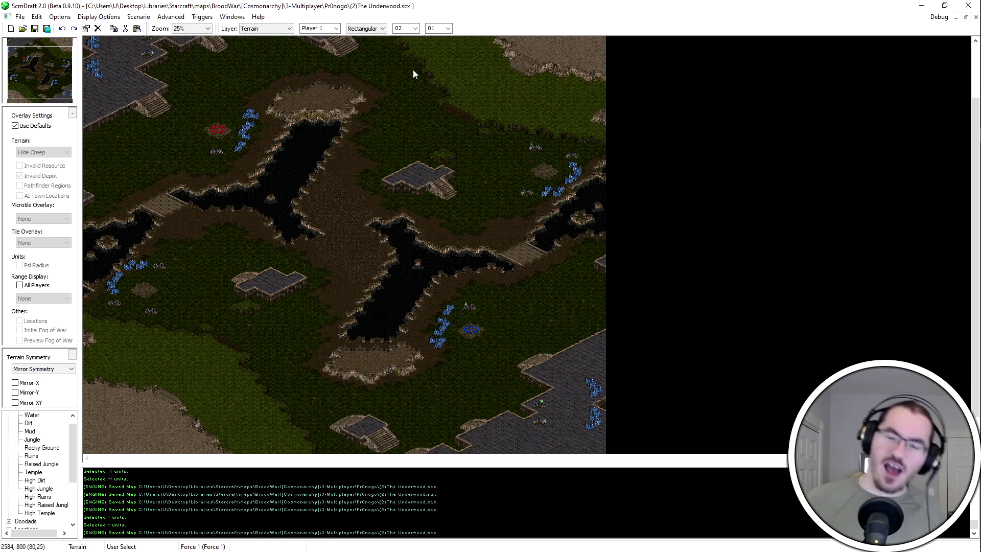
{"action": "scroll", "coordinate": [714, 100], "scroll_direction": "up", "scroll_amount": 3}
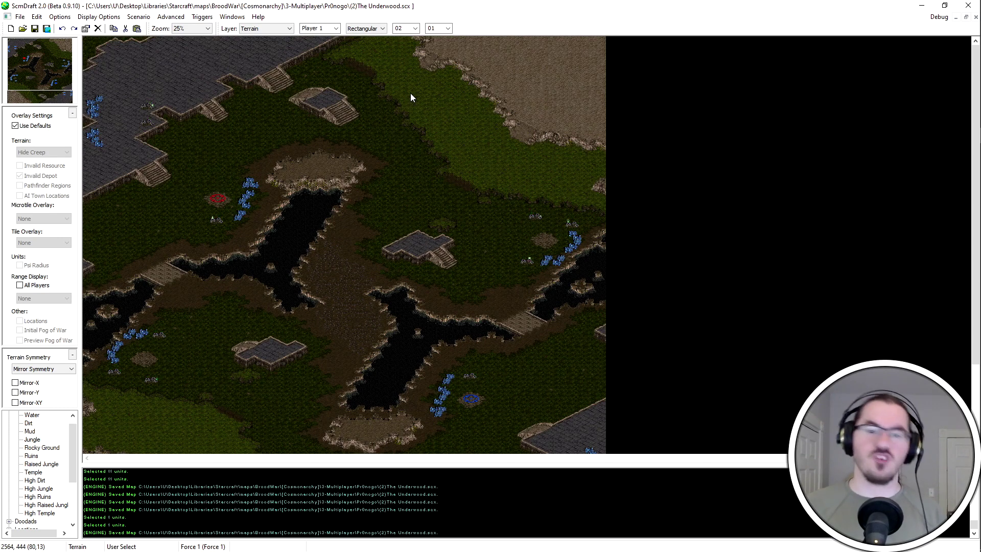
Examine the northeast high dirt plateau and the raised jungle strip along its cliff at closer range
{"action": "scroll", "coordinate": [366, 90], "scroll_direction": "up", "scroll_amount": 3, "text": "ctrl"}
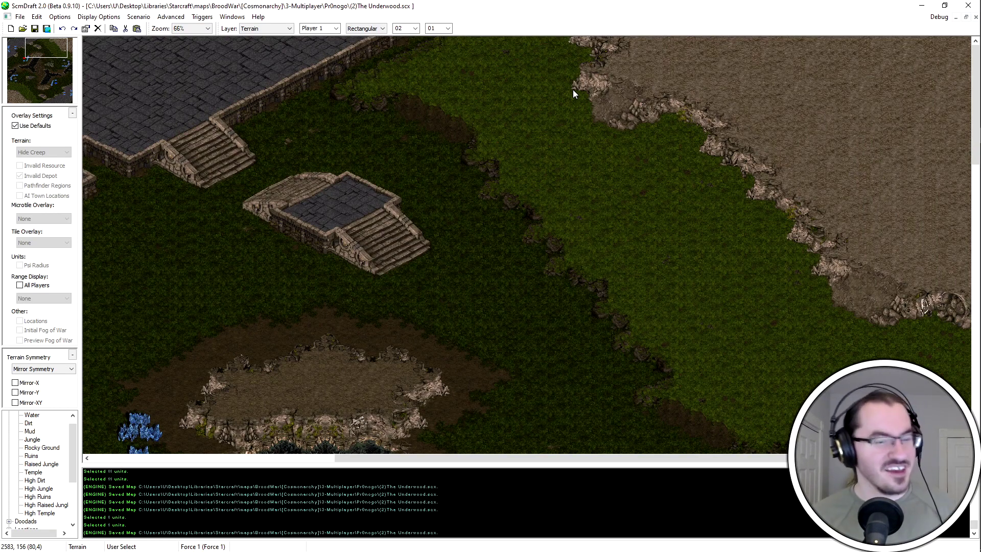
{"action": "key", "text": "Down"}
{"action": "key", "text": "Right"}
{"action": "key", "text": "Up"}
{"action": "key", "text": "Right"}
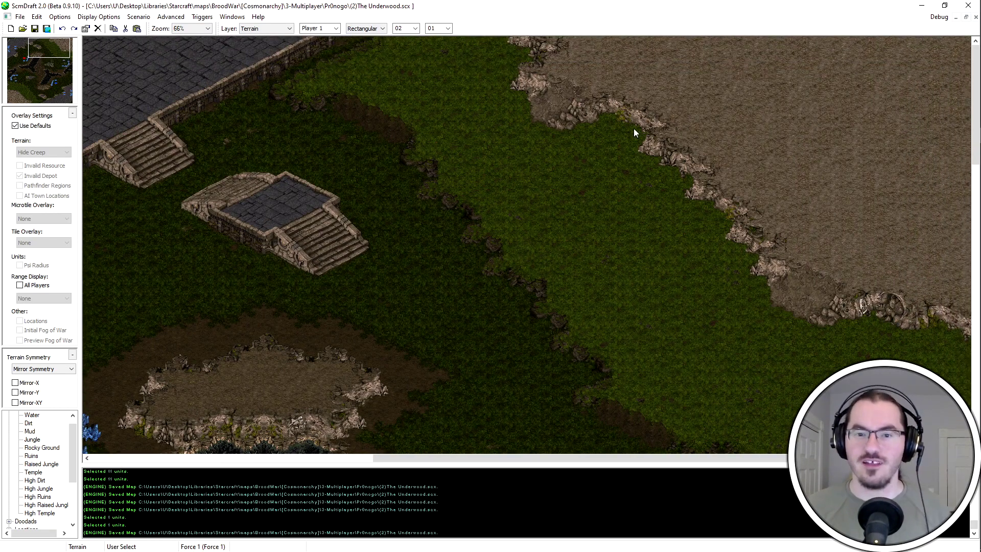
{"action": "key", "text": "Right"}
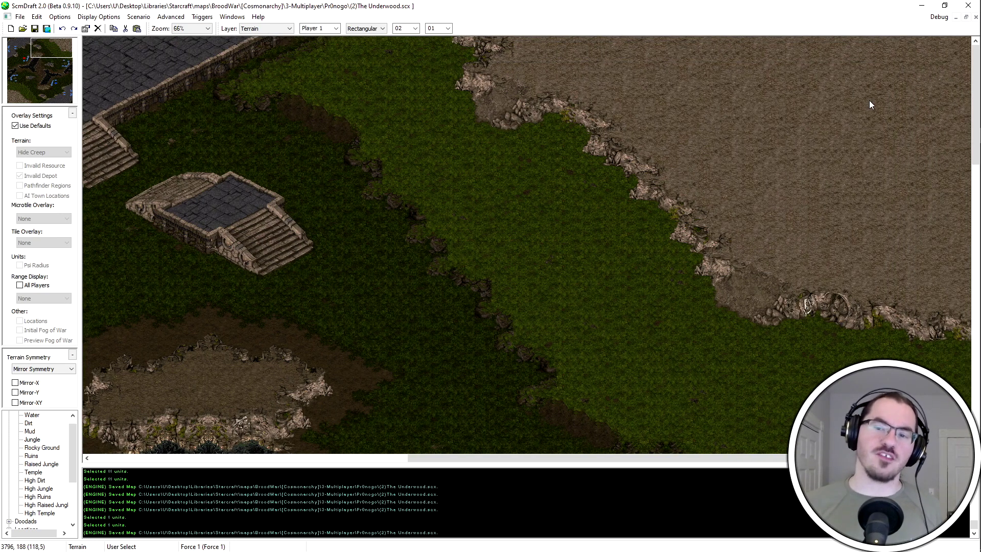
{"action": "left_click_drag", "start_coordinate": [582, 62], "coordinate": [808, 241]}
{"action": "left_click", "coordinate": [597, 84]}
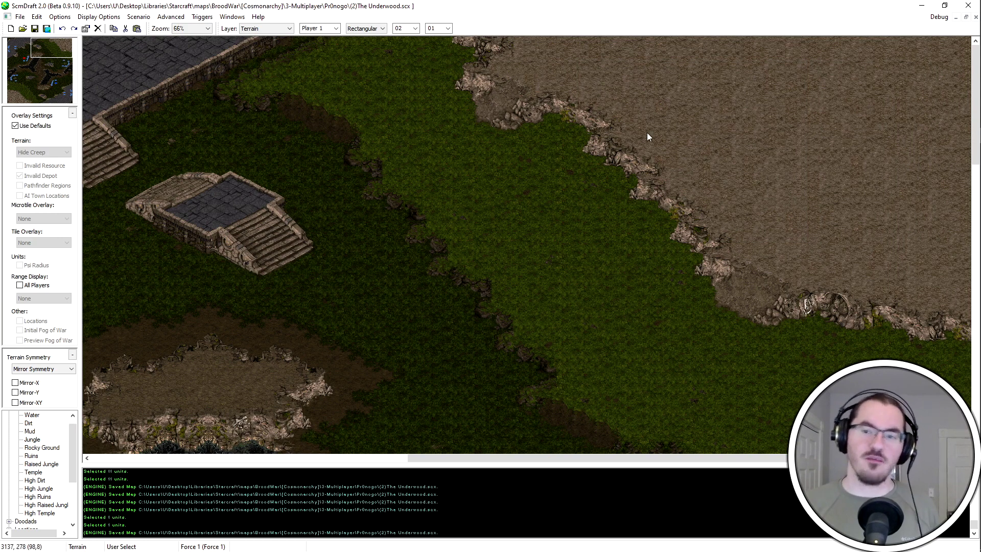
{"action": "key", "text": "Left"}
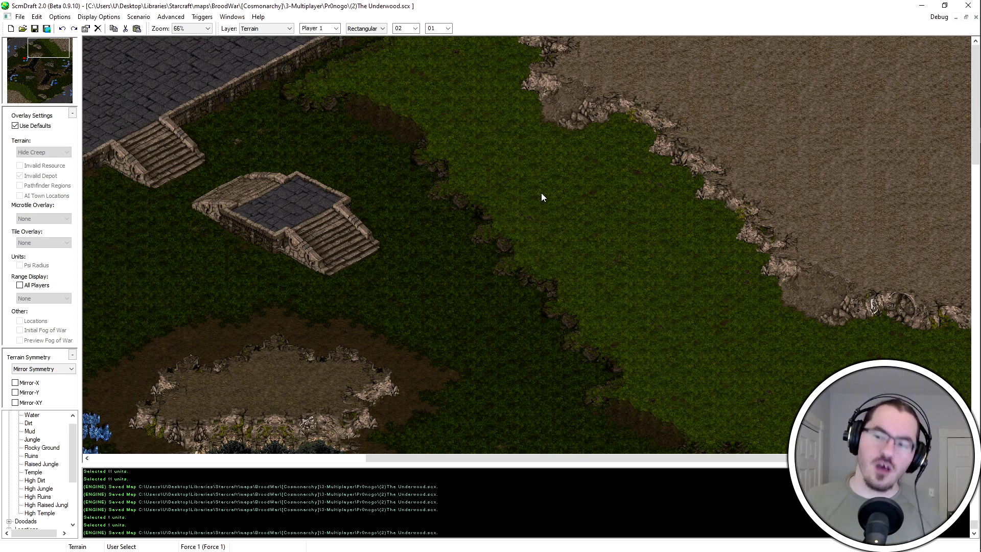
{"action": "key", "text": "Right"}
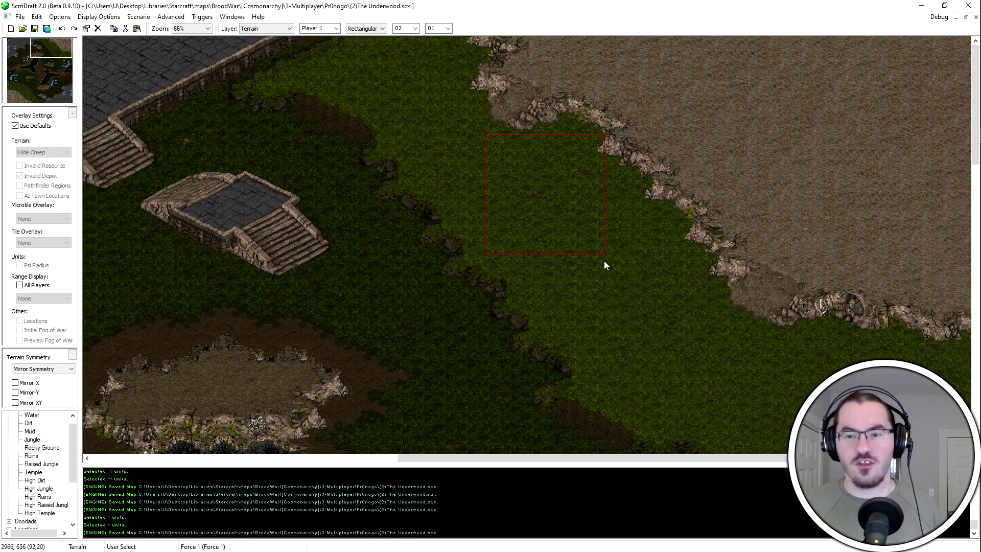
{"action": "scroll", "coordinate": [605, 260], "scroll_direction": "down", "scroll_amount": 2}
{"action": "scroll", "coordinate": [365, 254], "scroll_direction": "up", "scroll_amount": 2}
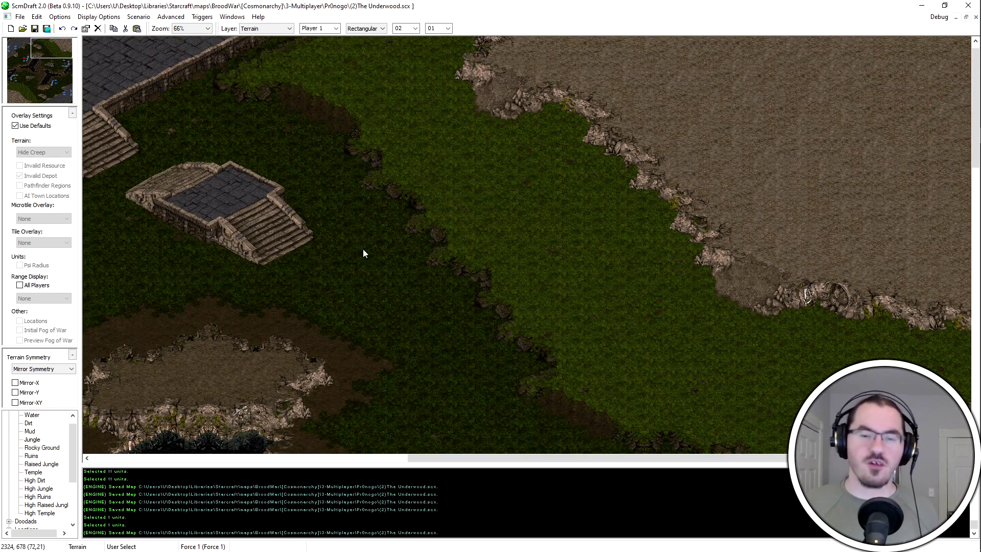
{"action": "scroll", "coordinate": [639, 238], "scroll_direction": "down", "scroll_amount": 4}
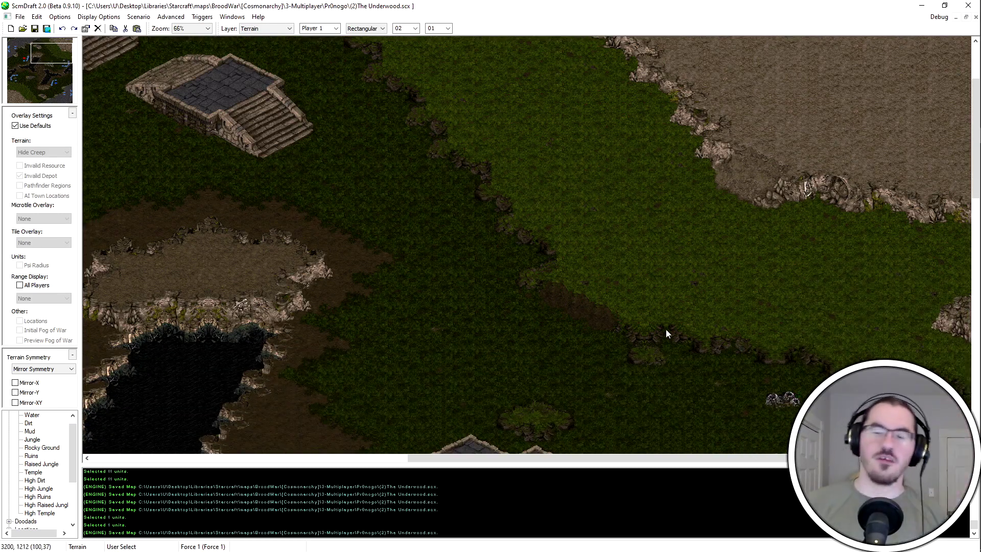
{"action": "scroll", "coordinate": [695, 220], "scroll_direction": "up", "scroll_amount": 4}
{"action": "left_click_drag", "start_coordinate": [601, 75], "coordinate": [728, 167]}
{"action": "left_click_drag", "start_coordinate": [581, 75], "coordinate": [755, 256]}
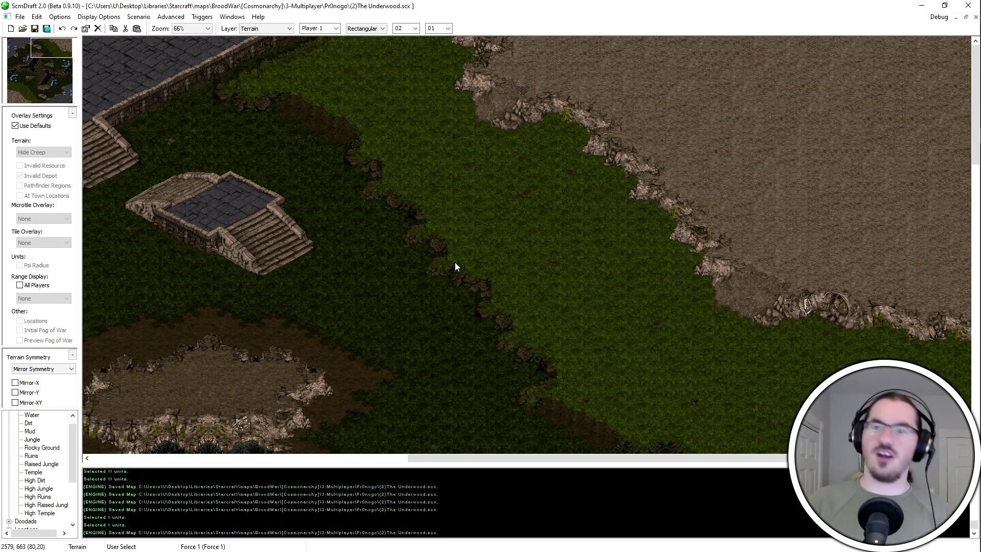
Examine the jungle path below the raised strip and the small temple platform beside the northwest base's stairs
{"action": "scroll", "coordinate": [511, 232], "scroll_direction": "down", "scroll_amount": 5}
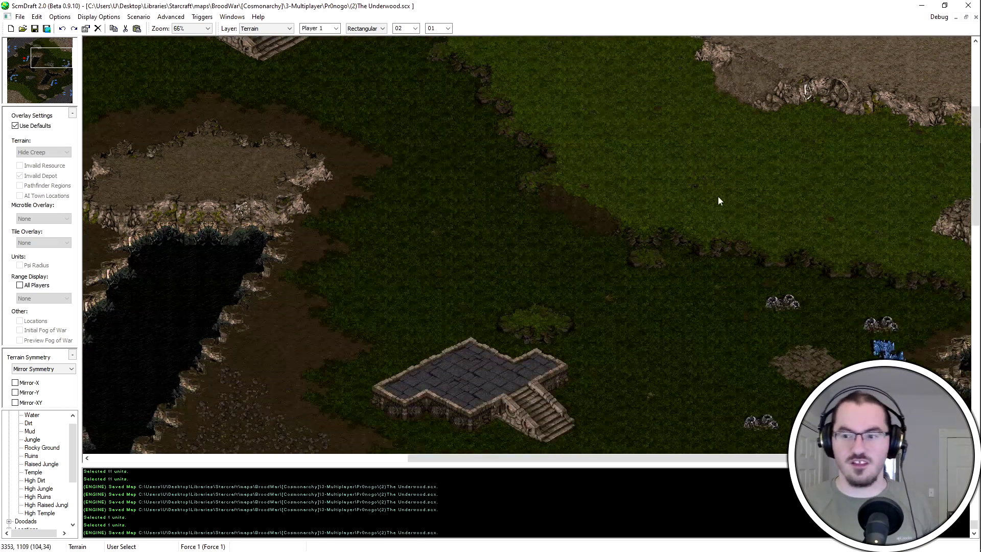
{"action": "scroll", "coordinate": [722, 241], "scroll_direction": "up", "scroll_amount": 4}
{"action": "scroll", "coordinate": [700, 165], "scroll_direction": "left", "scroll_amount": 4, "text": "shift"}
{"action": "scroll", "coordinate": [532, 221], "scroll_direction": "down", "scroll_amount": 2}
{"action": "scroll", "coordinate": [533, 221], "scroll_direction": "left", "scroll_amount": 2, "text": "shift"}
{"action": "scroll", "coordinate": [747, 143], "scroll_direction": "up", "scroll_amount": 3}
{"action": "scroll", "coordinate": [747, 143], "scroll_direction": "right", "scroll_amount": 5, "text": "shift"}
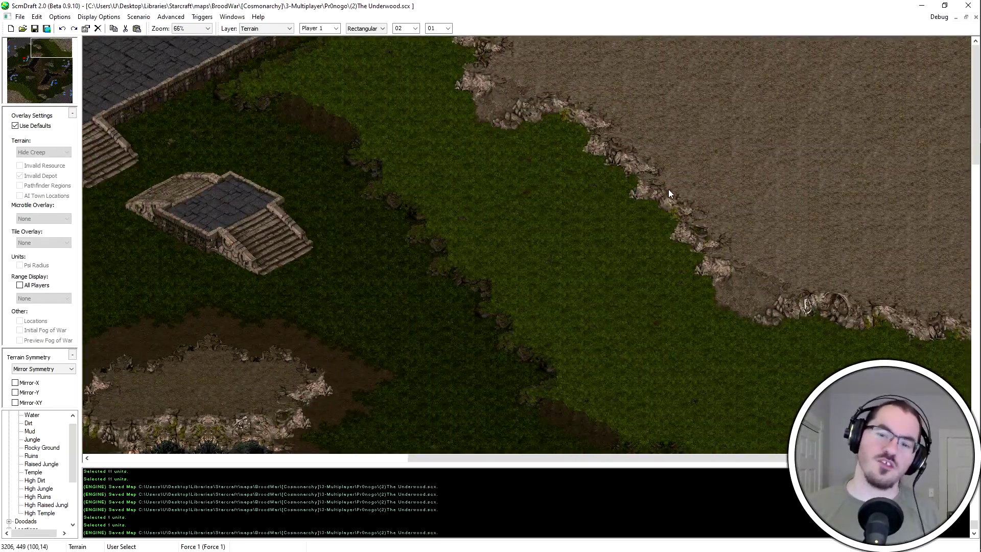
{"action": "scroll", "coordinate": [716, 149], "scroll_direction": "down", "scroll_amount": 2}
{"action": "scroll", "coordinate": [717, 150], "scroll_direction": "left", "scroll_amount": 4, "text": "shift"}
{"action": "scroll", "coordinate": [716, 230], "scroll_direction": "up", "scroll_amount": 2}
{"action": "scroll", "coordinate": [760, 112], "scroll_direction": "right", "scroll_amount": 2, "text": "shift"}
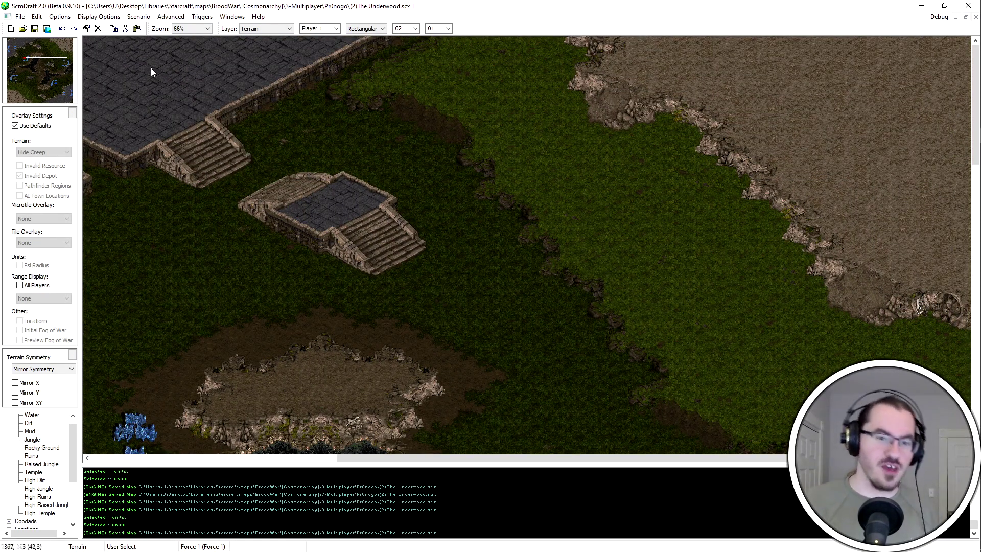
{"action": "scroll", "coordinate": [169, 92], "scroll_direction": "left", "scroll_amount": 2, "text": "shift"}
{"action": "left_click_drag", "start_coordinate": [184, 96], "coordinate": [519, 290]}
{"action": "scroll", "coordinate": [608, 353], "scroll_direction": "left", "scroll_amount": 2, "text": "shift"}
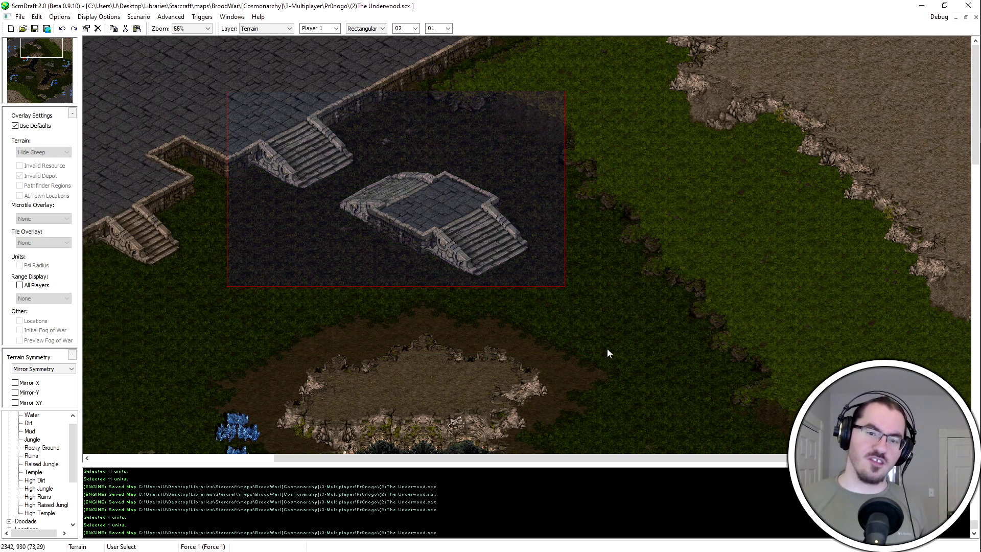
{"action": "left_click", "coordinate": [560, 232]}
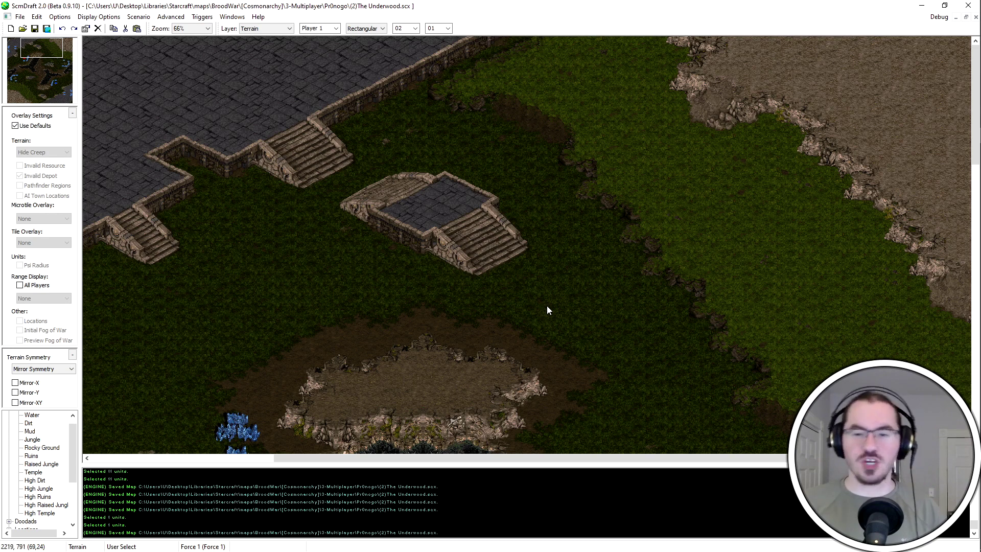
Examine the extent of unused high dirt behind the northeast cliff and the raised jungle leading south from it
{"action": "scroll", "coordinate": [445, 156], "scroll_direction": "right", "scroll_amount": 3}
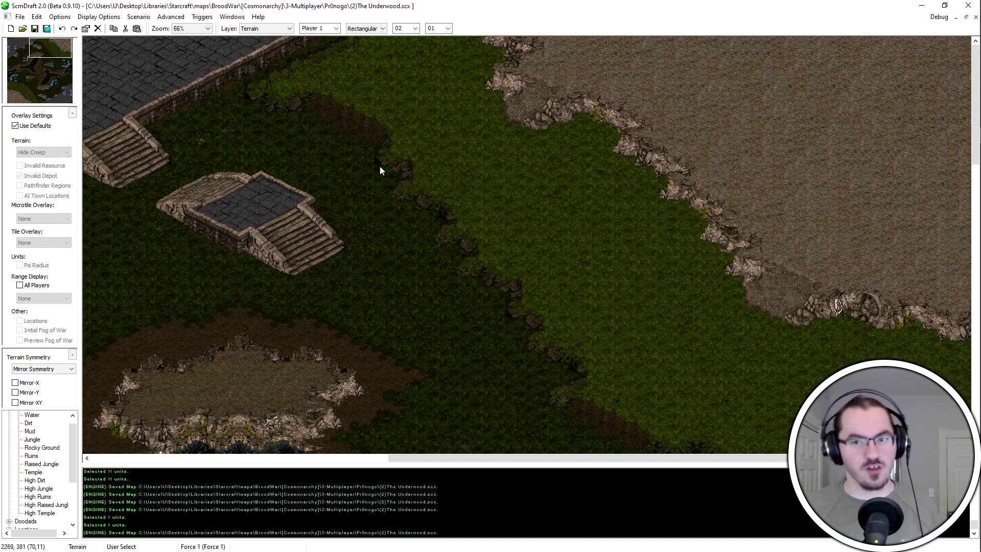
{"action": "key", "text": "Right"}
{"action": "left_click_drag", "start_coordinate": [546, 296], "coordinate": [959, 37]}
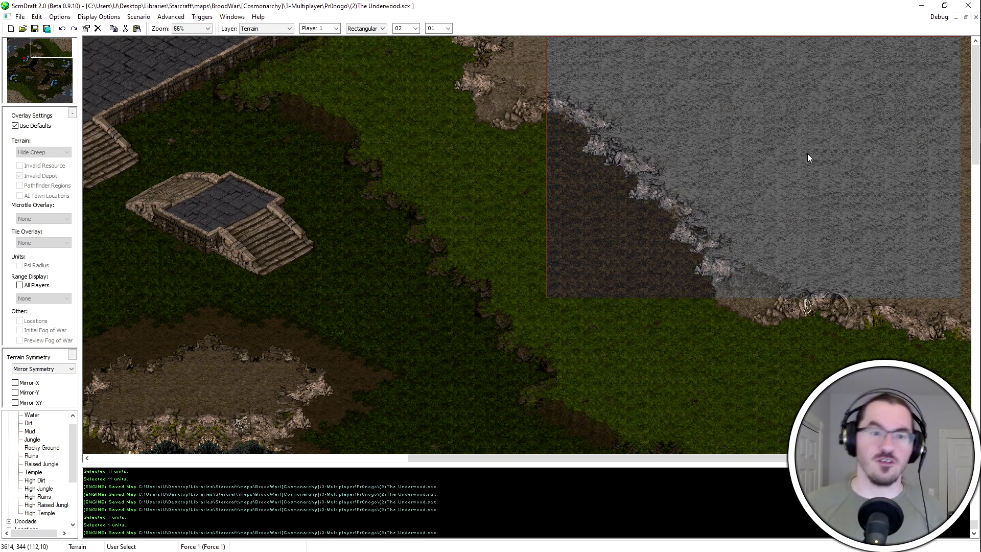
{"action": "left_click", "coordinate": [618, 178]}
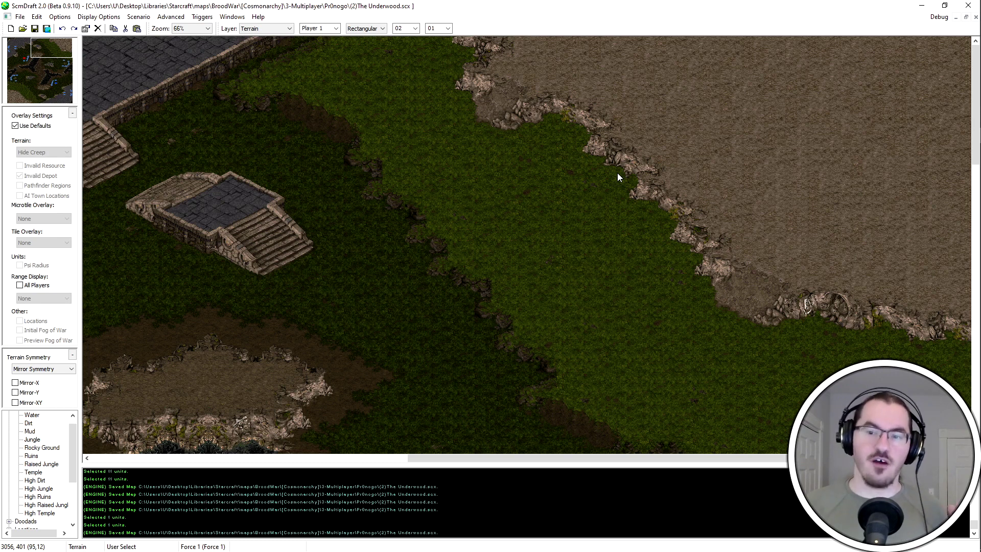
{"action": "scroll", "coordinate": [665, 64], "scroll_direction": "down", "scroll_amount": 4}
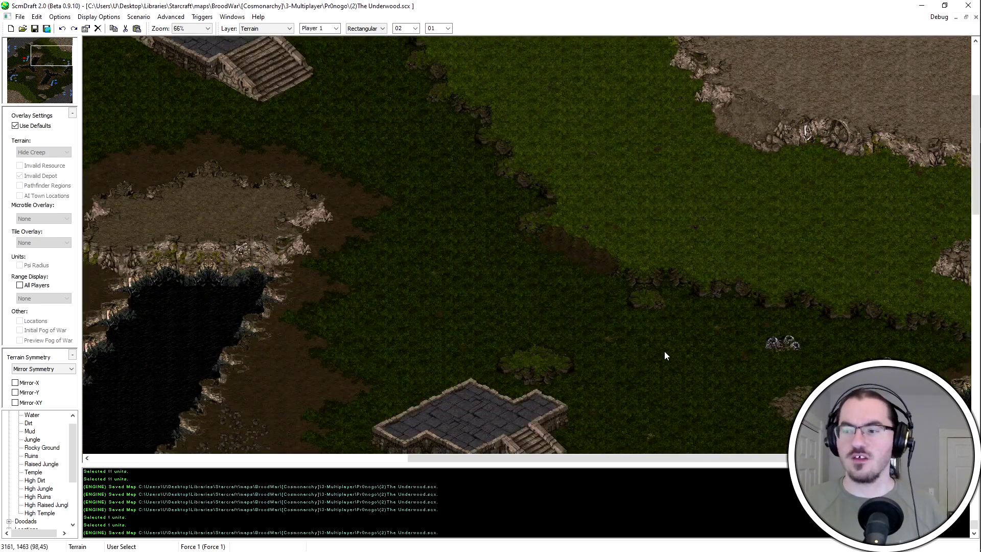
{"action": "scroll", "coordinate": [665, 352], "scroll_direction": "up", "scroll_amount": 4}
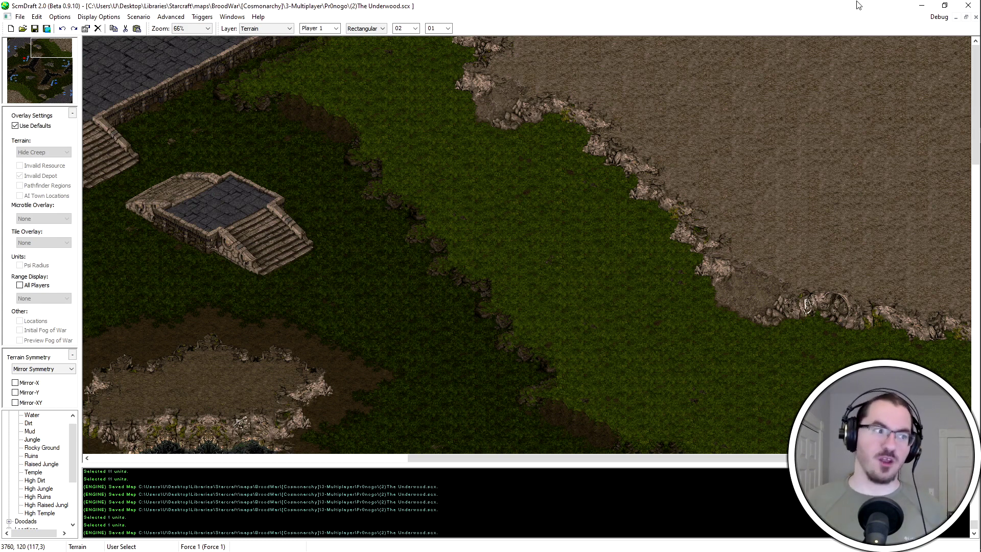
Review the northwest base's stairs, the red start location, the eastern expansion and its temple platform in relation to the northeast plateau
{"action": "key", "text": "Left"}
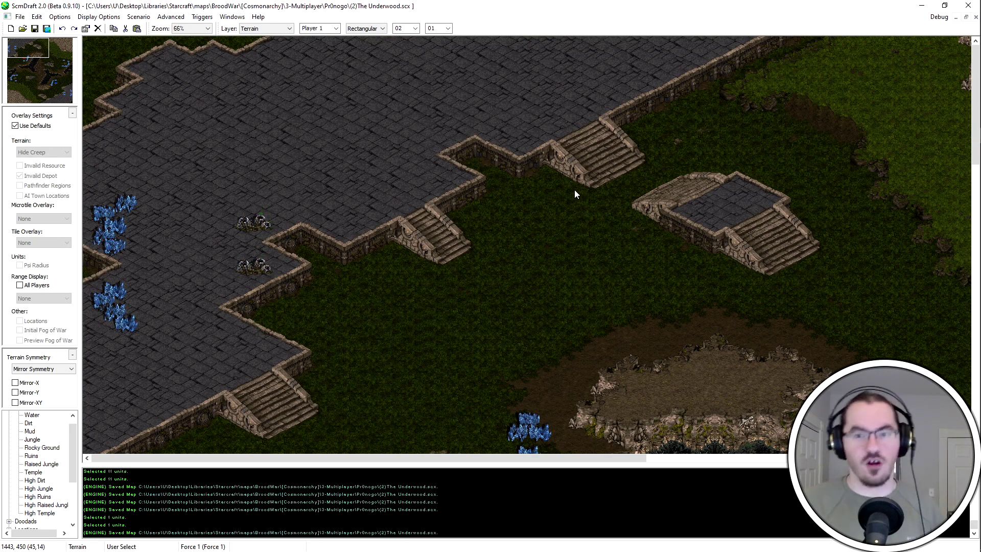
{"action": "key", "text": "Down"}
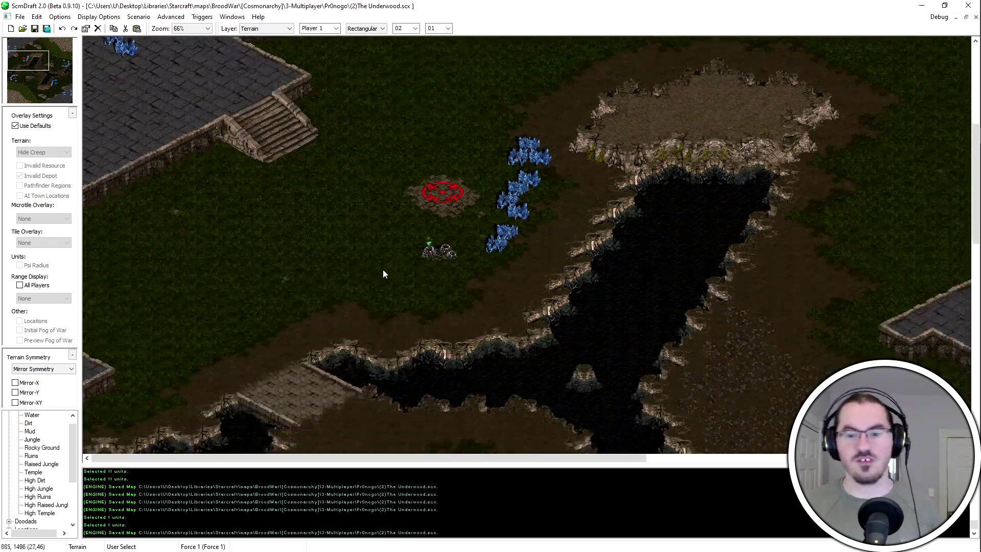
{"action": "middle_click_drag", "start_coordinate": [382, 269], "coordinate": [813, 1]}
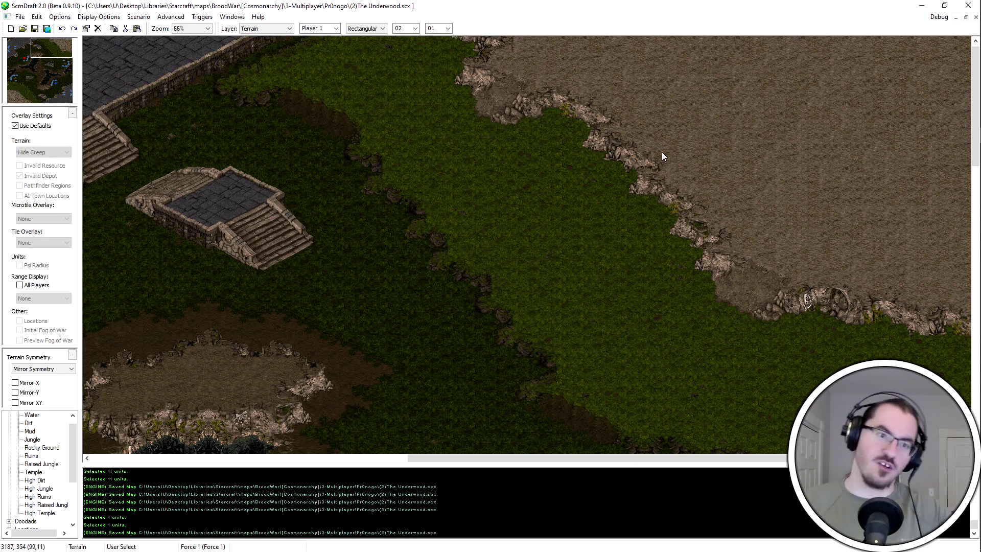
{"action": "middle_click_drag", "start_coordinate": [668, 134], "coordinate": [734, 238]}
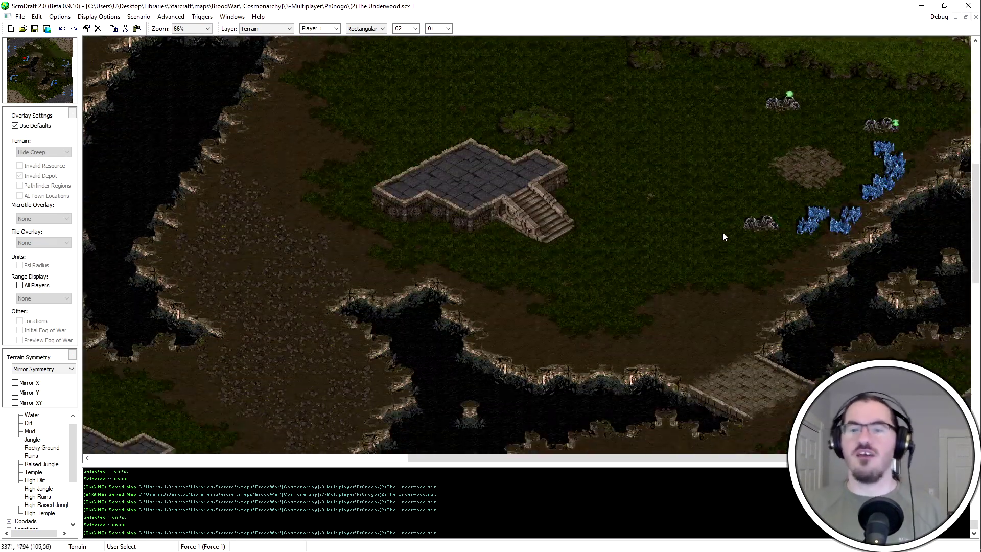
{"action": "left_click_drag", "start_coordinate": [450, 213], "coordinate": [710, 363]}
{"action": "left_click", "coordinate": [593, 256]}
{"action": "middle_click_drag", "start_coordinate": [569, 160], "coordinate": [680, 143]}
{"action": "middle_click_drag", "start_coordinate": [685, 195], "coordinate": [697, 51]}
{"action": "middle_click_drag", "start_coordinate": [930, 255], "coordinate": [946, 211]}
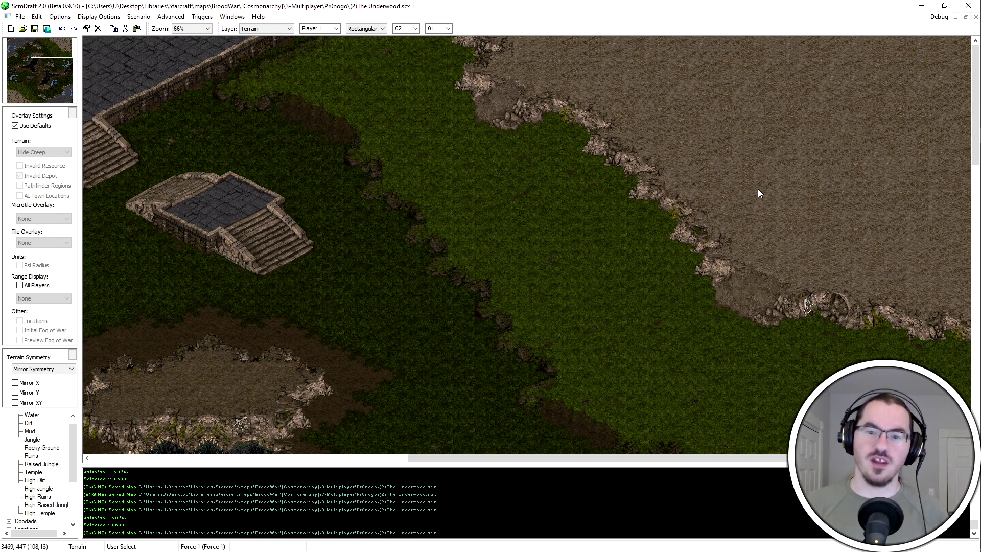
{"action": "left_click_drag", "start_coordinate": [352, 113], "coordinate": [678, 121]}
{"action": "left_click_drag", "start_coordinate": [672, 65], "coordinate": [898, 219]}
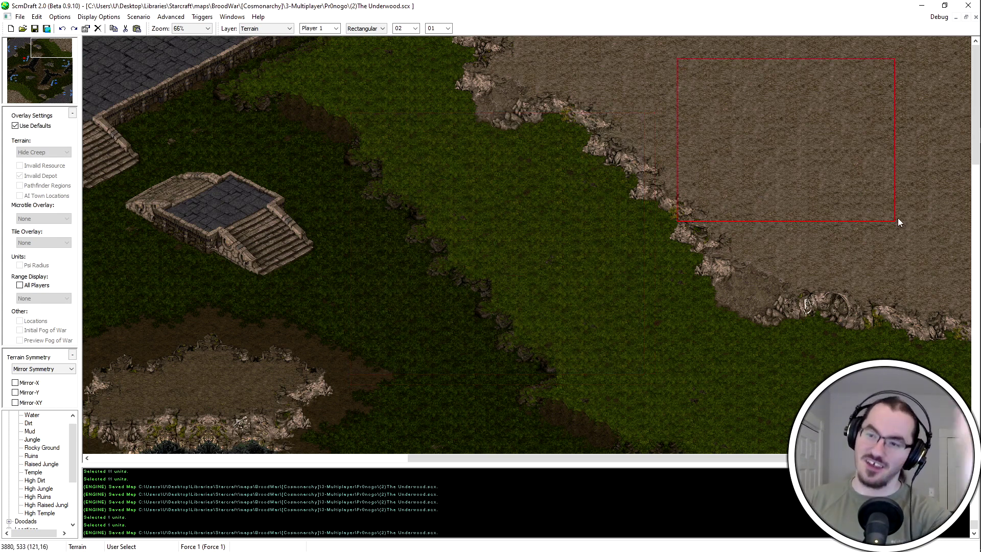
{"action": "left_click", "coordinate": [662, 256]}
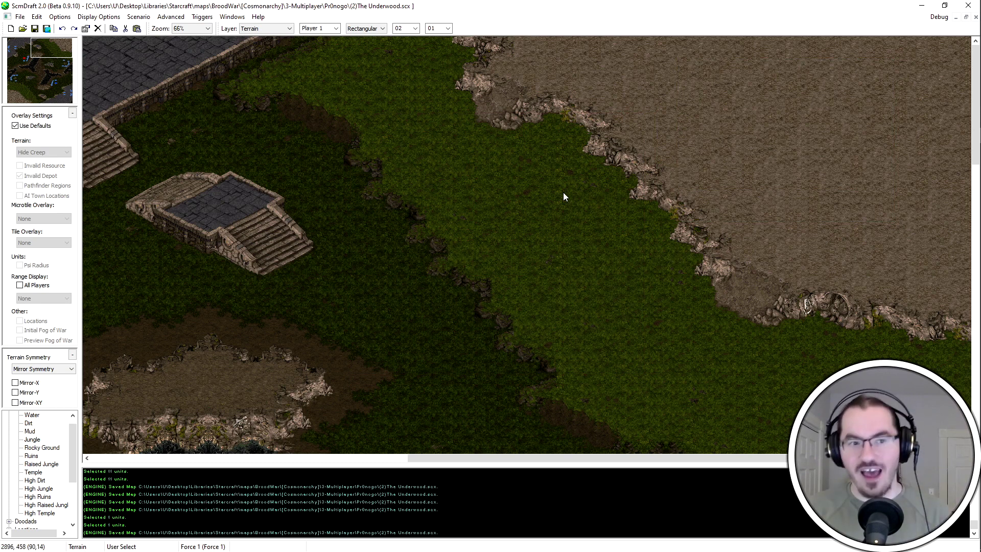
Paint a diagonal line of High Dirt patches across the northeast plateau's corner to mark a new cliff, enabling Mirror-XY
{"action": "scroll", "coordinate": [635, 224], "scroll_direction": "up", "scroll_amount": 1, "text": "ctrl"}
{"action": "key", "text": "space"}
{"action": "left_click", "coordinate": [34, 489]}
{"action": "left_click", "coordinate": [34, 489]}
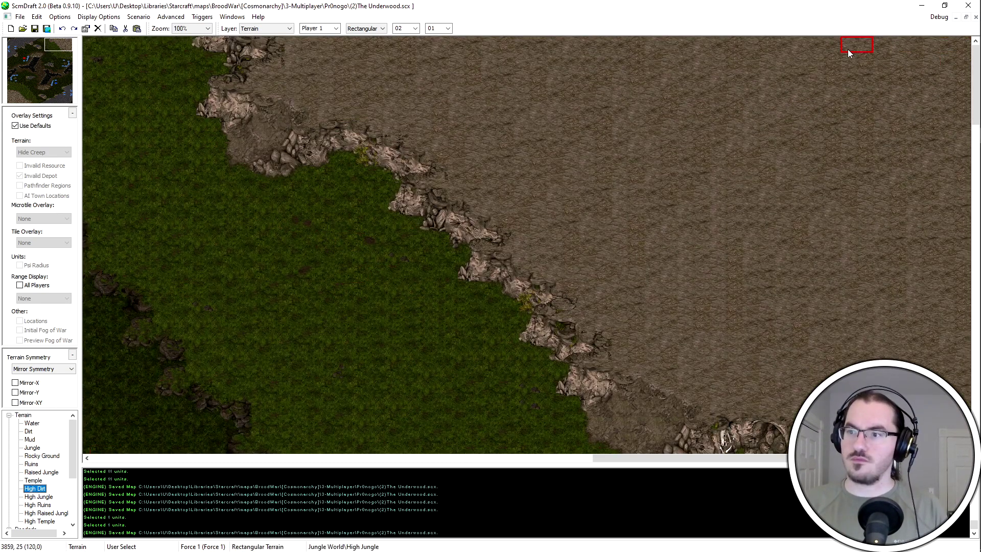
{"action": "left_click", "coordinate": [755, 46]}
{"action": "left_click", "coordinate": [15, 403]}
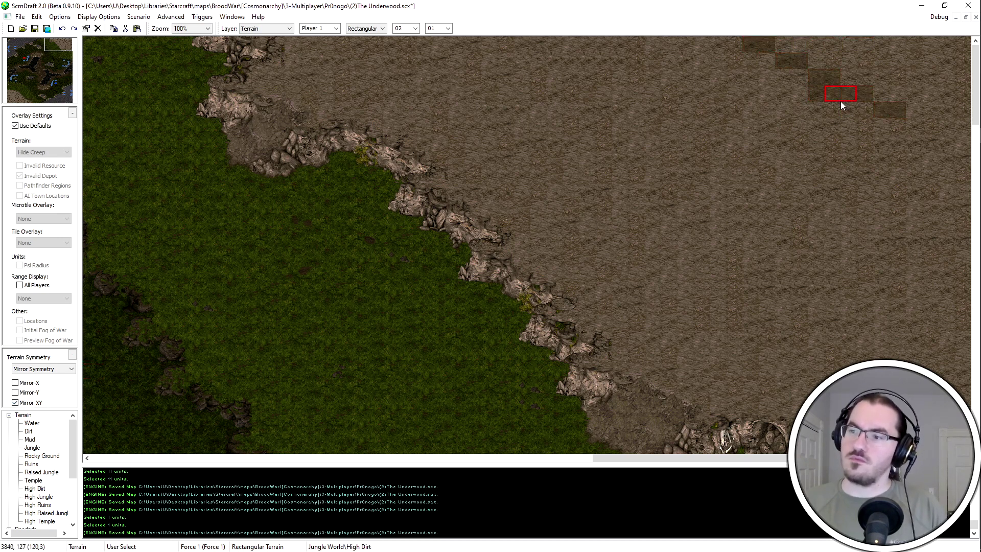
{"action": "left_click_drag", "start_coordinate": [841, 101], "coordinate": [925, 157]}
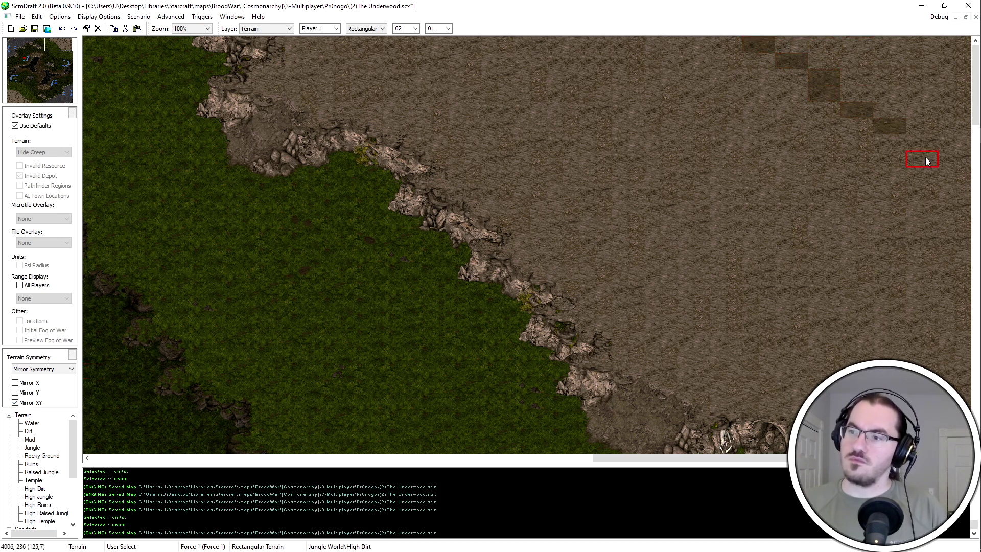
{"action": "left_click", "coordinate": [957, 114]}
Turn off Mirror-XY and place indexed cliff tiles over the eastern part of the marked diagonal
{"action": "left_click", "coordinate": [367, 29]}
{"action": "left_click", "coordinate": [366, 51]}
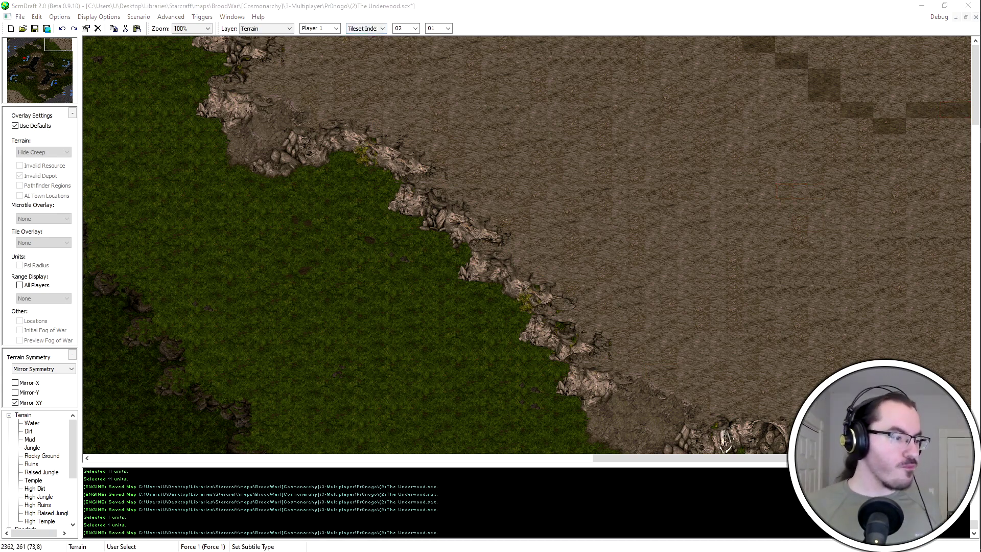
{"action": "left_click", "coordinate": [824, 74]}
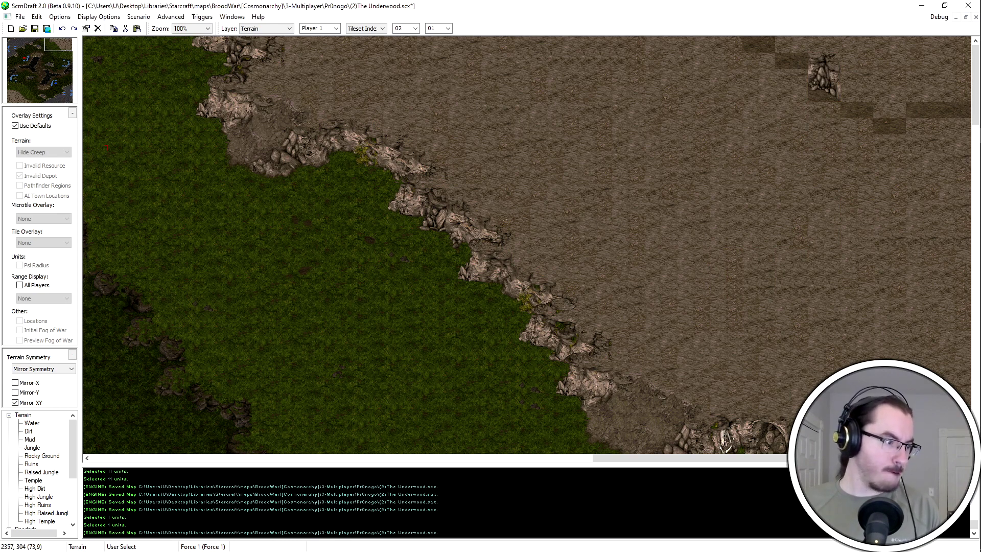
{"action": "left_click", "coordinate": [824, 77]}
{"action": "left_click", "coordinate": [15, 403]}
{"action": "left_click", "coordinate": [858, 94]}
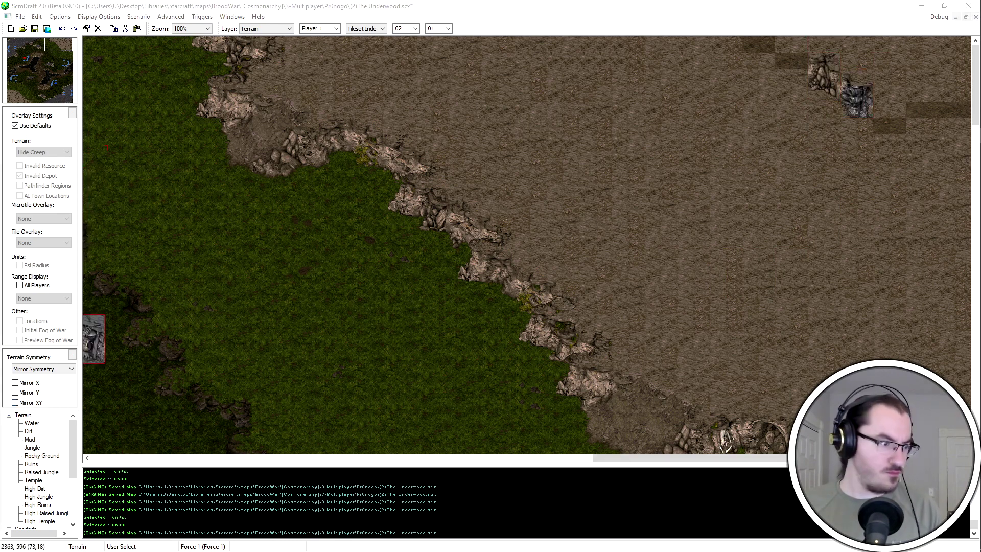
{"action": "left_click", "coordinate": [954, 95]}
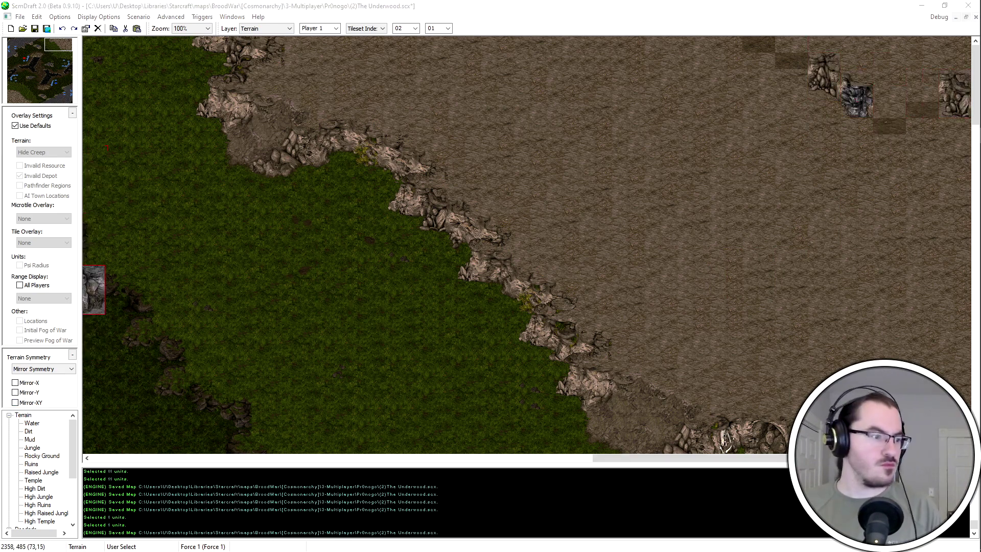
{"action": "left_click", "coordinate": [923, 94]}
{"action": "left_click", "coordinate": [922, 113]}
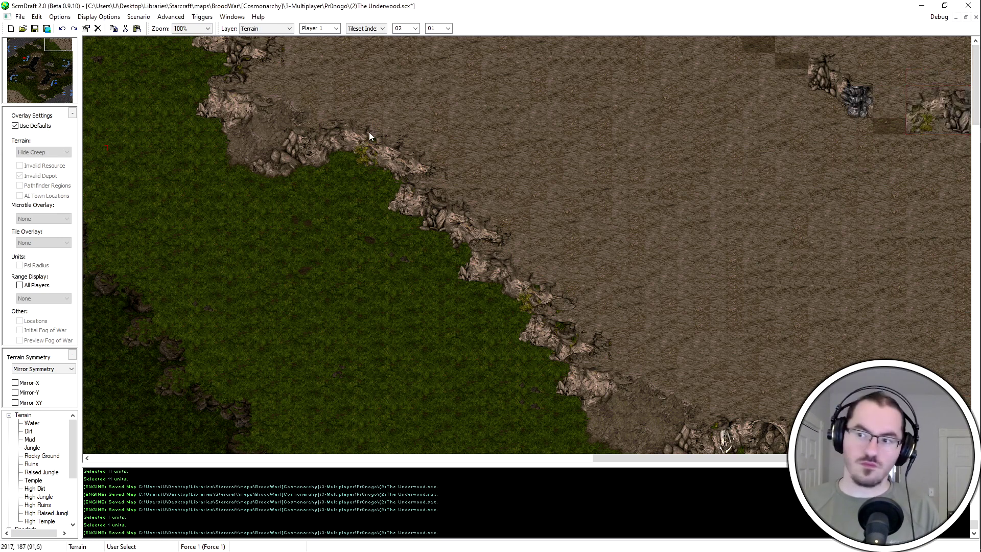
{"action": "left_click", "coordinate": [889, 110]}
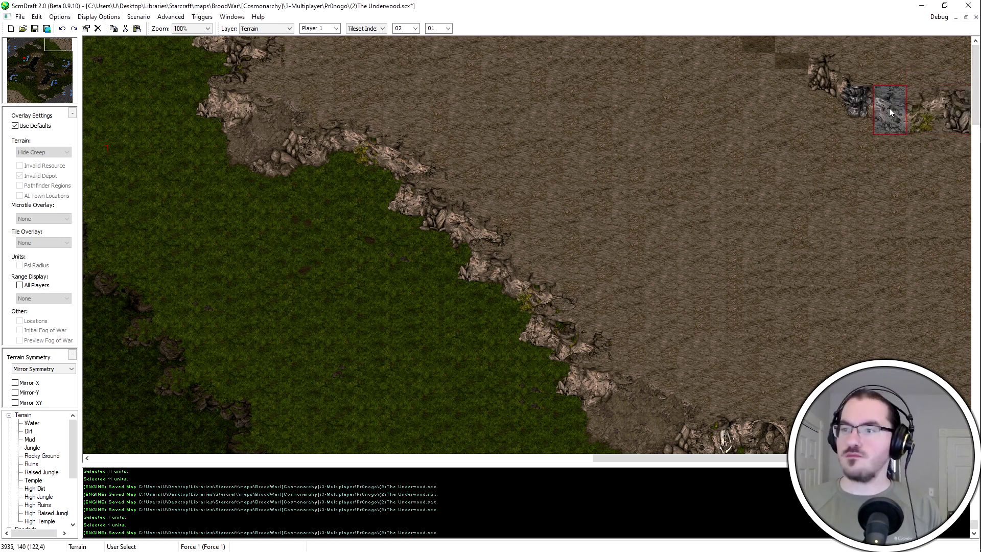
Extend the northeast cliff with indexed tiles up to the northern map edge and fill out the rock face below it
{"action": "left_click", "coordinate": [741, 113]}
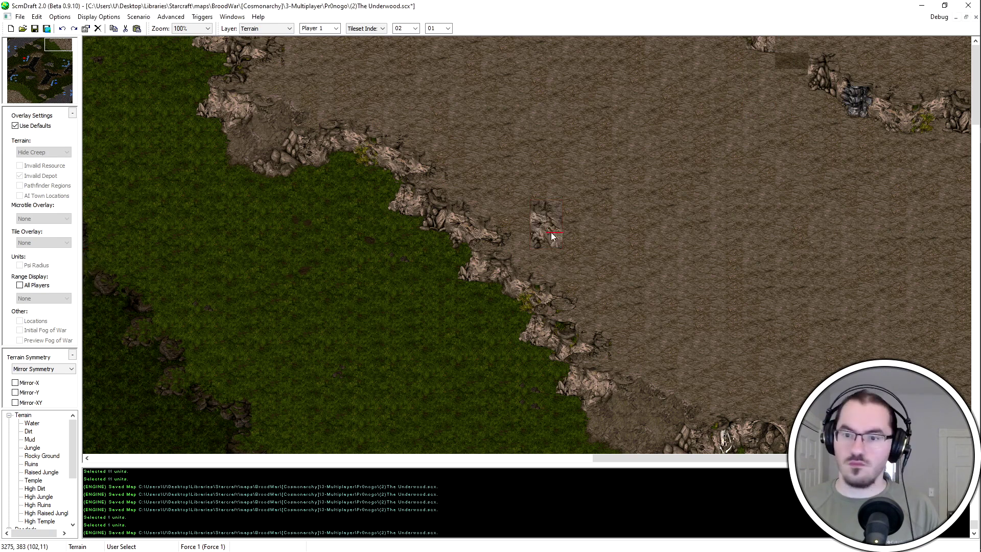
{"action": "left_click", "coordinate": [721, 46]}
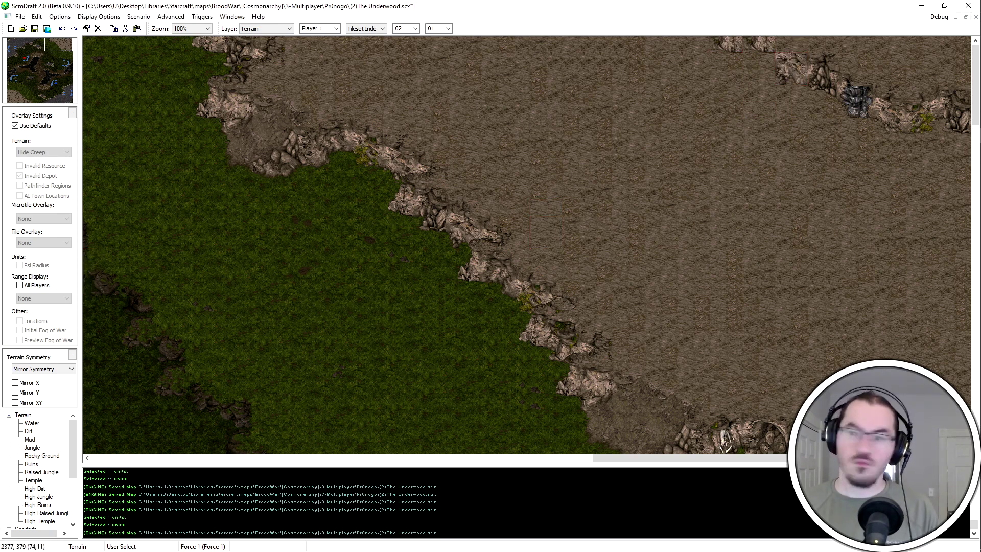
{"action": "left_click", "coordinate": [759, 51]}
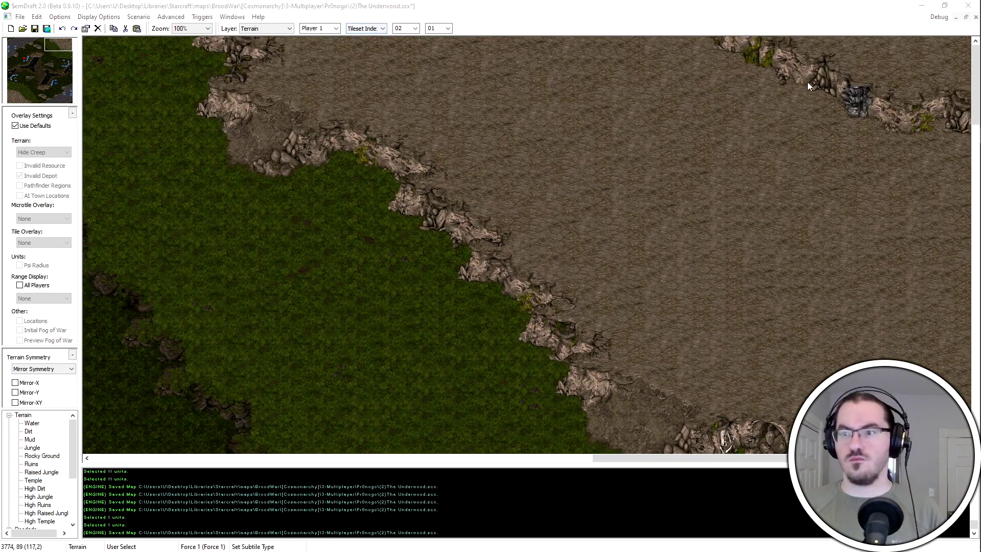
{"action": "left_click", "coordinate": [787, 95]}
{"action": "key", "text": "ctrl+z"}
{"action": "left_click", "coordinate": [754, 79]}
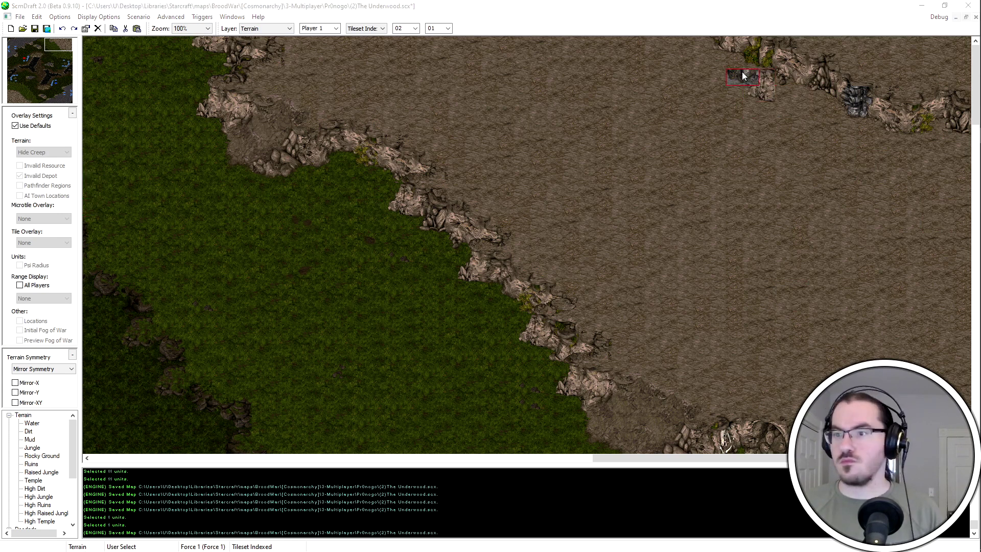
{"action": "left_click", "coordinate": [792, 69]}
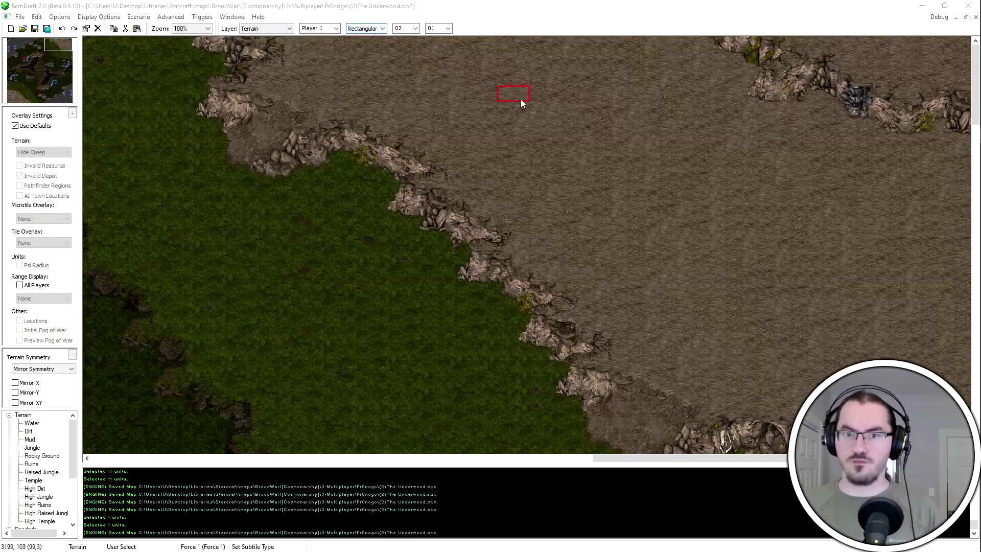
Paint High Dirt over the northeast cliff area with Mirror-XY on to mark its counterpart in the southwest corner
{"action": "left_click", "coordinate": [42, 472]}
{"action": "left_click", "coordinate": [34, 488]}
{"action": "left_click", "coordinate": [15, 403]}
{"action": "mouse_move", "coordinate": [755, 81]}
{"action": "left_mouse_down"}
{"action": "mouse_move", "coordinate": [758, 41]}
{"action": "mouse_move", "coordinate": [820, 85]}
{"action": "mouse_move", "coordinate": [952, 117]}
{"action": "left_mouse_up"}
Restore the northeast cliff pieces through undo and redo, with Mirror-XY turned off
{"action": "key", "text": "ctrl+z"}
{"action": "key", "text": "ctrl+z"}
{"action": "key", "text": "ctrl+z"}
{"action": "key", "text": "ctrl+z"}
{"action": "key", "text": "ctrl+z"}
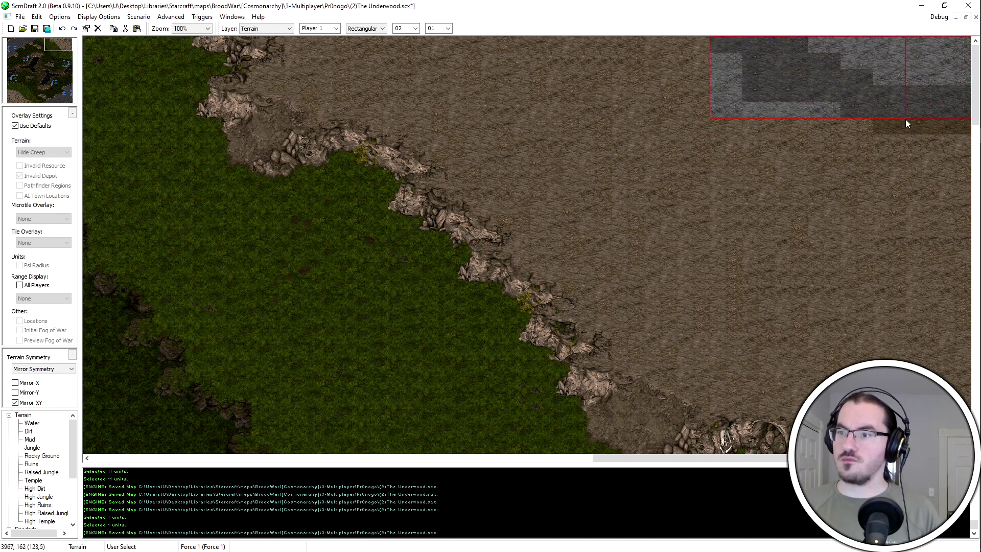
{"action": "key", "text": "ctrl+y"}
{"action": "key", "text": "ctrl+y"}
{"action": "key", "text": "ctrl+y"}
{"action": "key", "text": "ctrl+y"}
{"action": "left_click", "coordinate": [15, 402]}
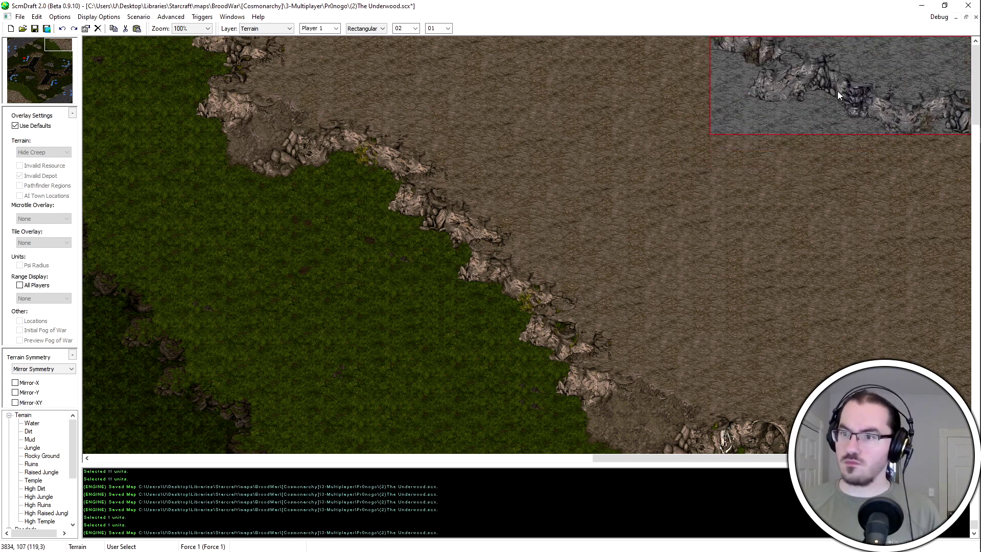
{"action": "left_click", "coordinate": [839, 88]}
Place cliff tiles along the marked band in the southwest corner, starting from the western map edge
{"action": "left_click", "coordinate": [18, 98]}
{"action": "left_click", "coordinate": [100, 373]}
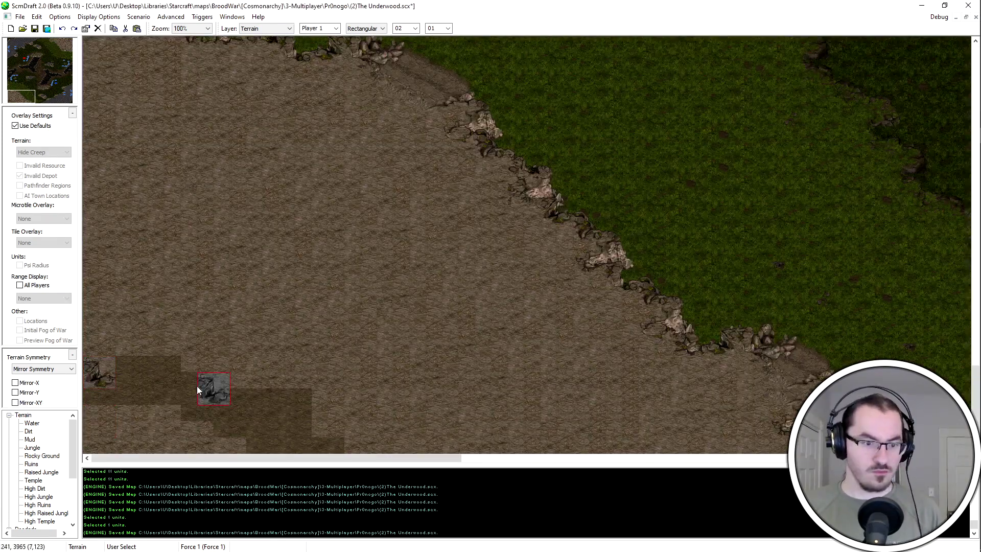
{"action": "left_click", "coordinate": [165, 373]}
{"action": "left_click", "coordinate": [199, 387]}
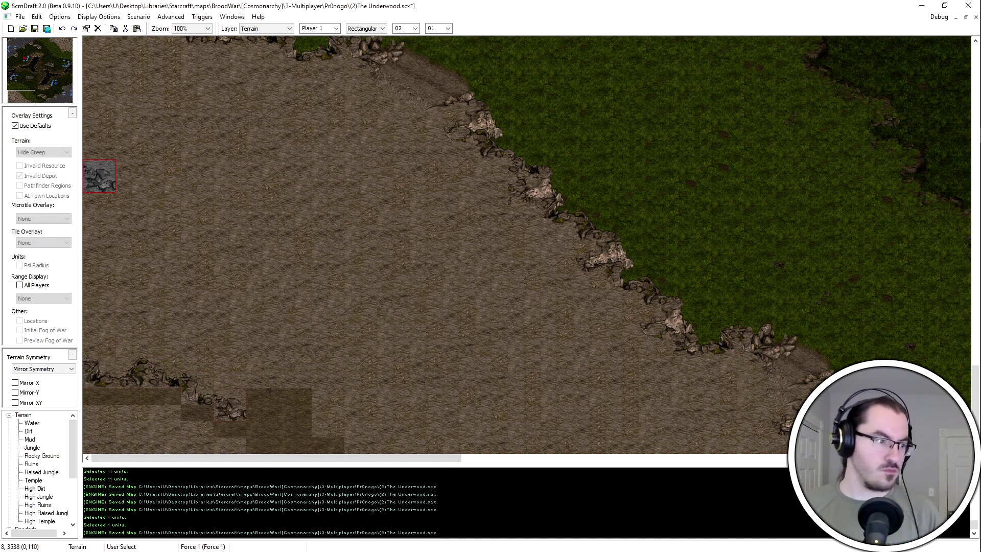
{"action": "left_click", "coordinate": [232, 406]}
{"action": "left_click", "coordinate": [265, 406]}
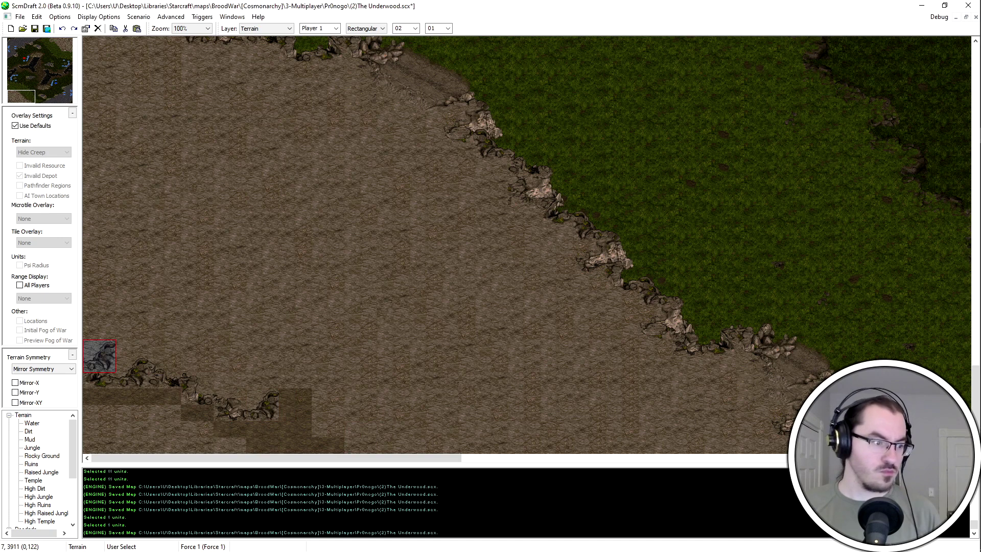
Continue the southwest cliff down to the southern map edge and fill its bend with an indexed rock tile
{"action": "left_click", "coordinate": [296, 408]}
{"action": "left_click", "coordinate": [313, 437]}
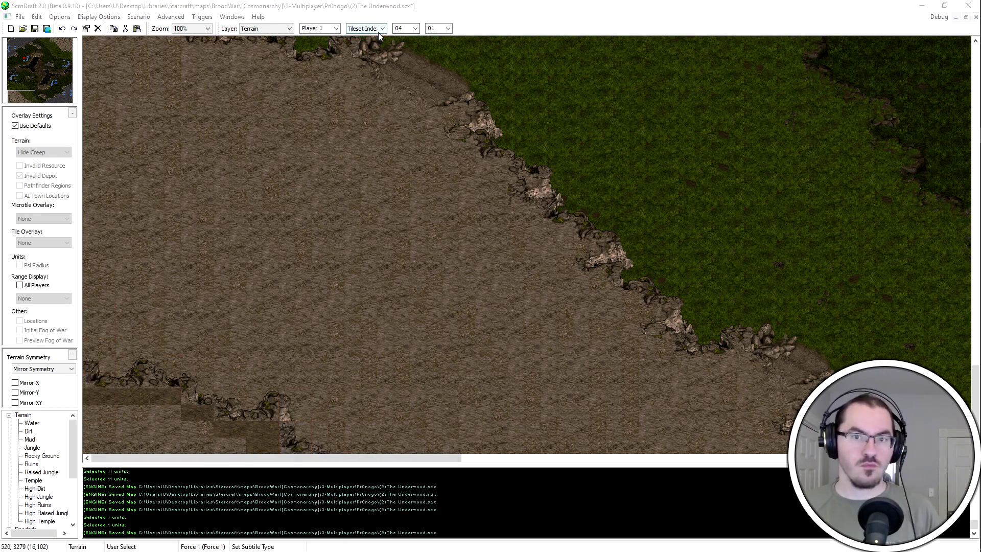
{"action": "left_click", "coordinate": [276, 420]}
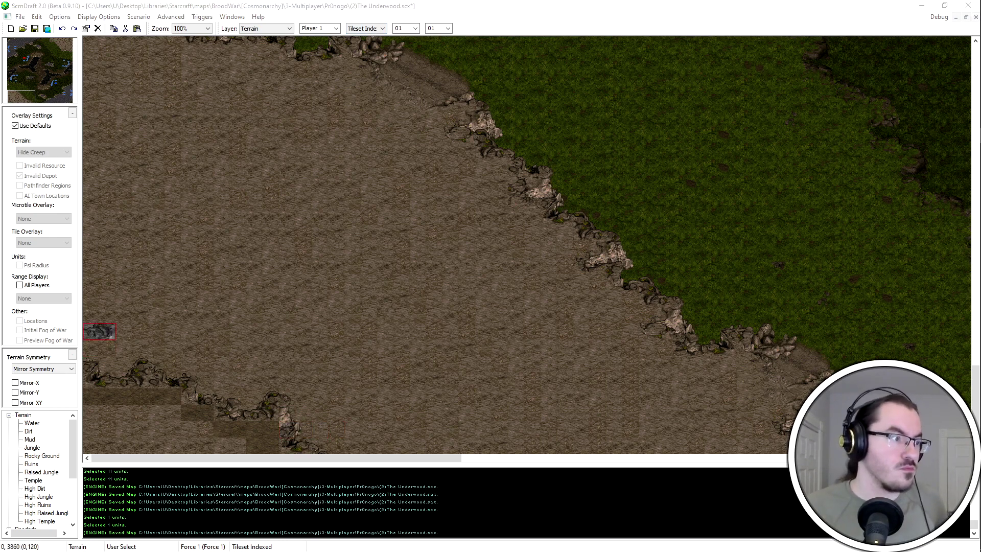
{"action": "left_click", "coordinate": [263, 430]}
{"action": "scroll", "coordinate": [369, 31], "scroll_direction": "up", "scroll_amount": 2}
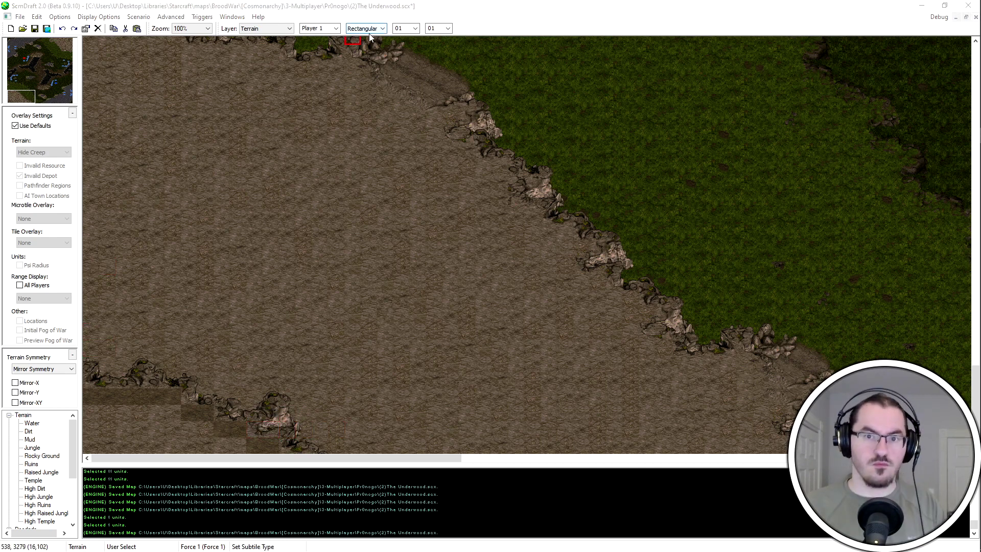
Cover the leftover dark patches below the southwest cliff with high dirt and save the map
{"action": "left_click_drag", "start_coordinate": [90, 396], "coordinate": [174, 396]}
{"action": "scroll", "coordinate": [407, 30], "scroll_direction": "down", "scroll_amount": 1}
{"action": "mouse_move", "coordinate": [94, 396]}
{"action": "left_mouse_down"}
{"action": "mouse_move", "coordinate": [192, 412]}
{"action": "mouse_move", "coordinate": [273, 445]}
{"action": "left_mouse_up"}
{"action": "key", "text": "ctrl+s"}
Move the vespene geysers of the southwest base westward, just above the new cliff
{"action": "key", "text": "u"}
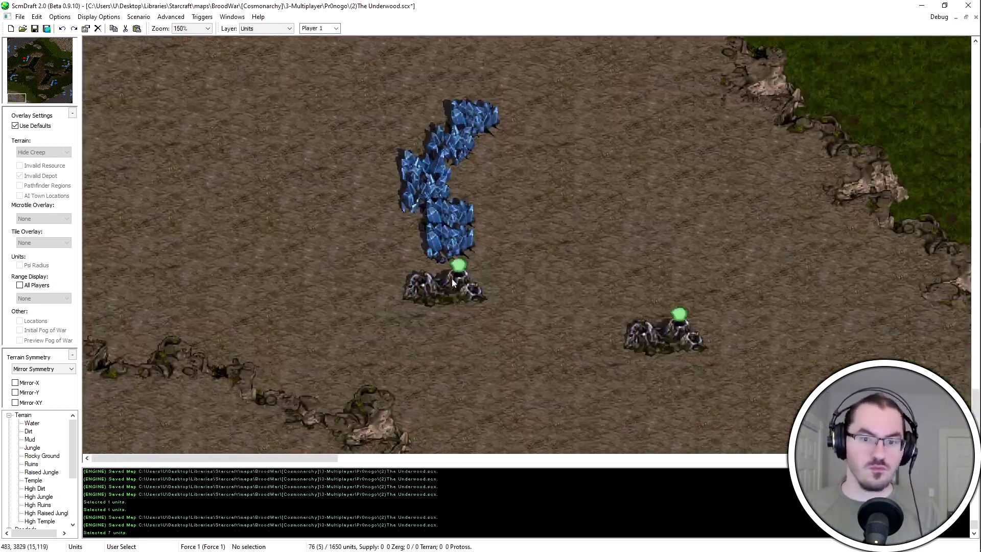
{"action": "left_click", "coordinate": [452, 283]}
{"action": "key", "text": "ctrl+x"}
{"action": "key", "text": "ctrl+v"}
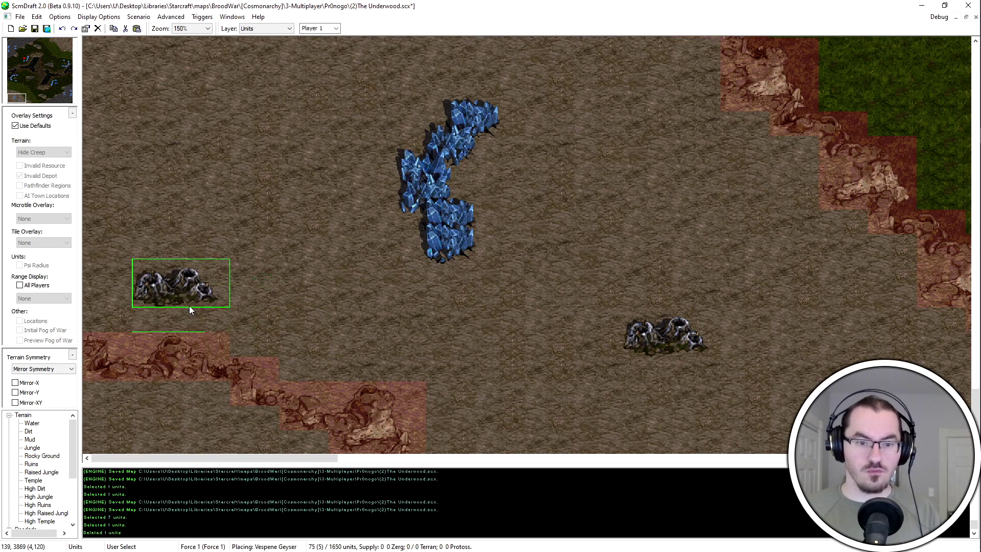
{"action": "left_click", "coordinate": [189, 306]}
{"action": "left_click", "coordinate": [353, 320]}
{"action": "scroll", "coordinate": [394, 151], "scroll_direction": "up", "scroll_amount": 6}
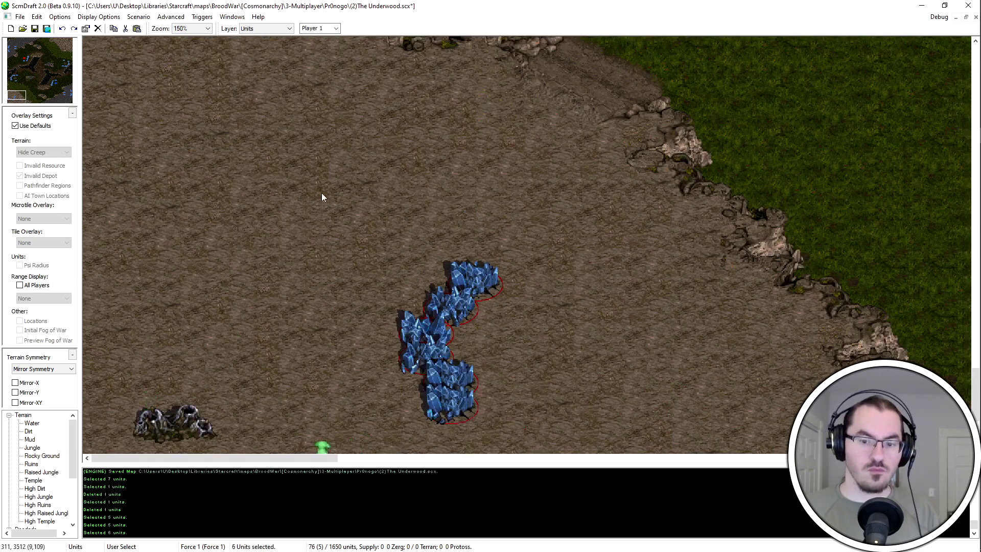
Rearrange the mineral fields into a column along the western map edge, removing the surplus ones
{"action": "key", "text": "Escape"}
{"action": "left_click", "coordinate": [128, 287]}
{"action": "left_click", "coordinate": [128, 353], "text": "shift"}
{"action": "key", "text": "Delete"}
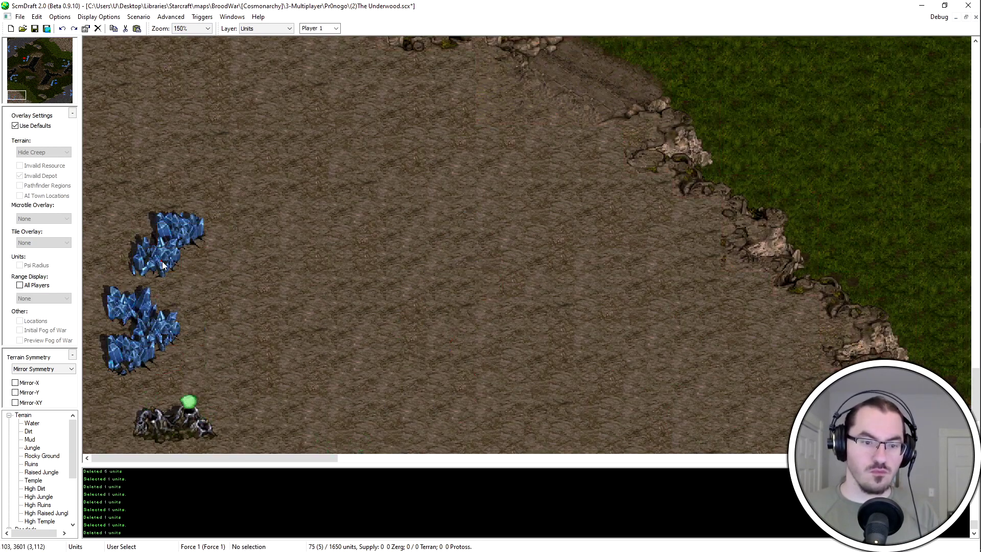
{"action": "left_click", "coordinate": [118, 349]}
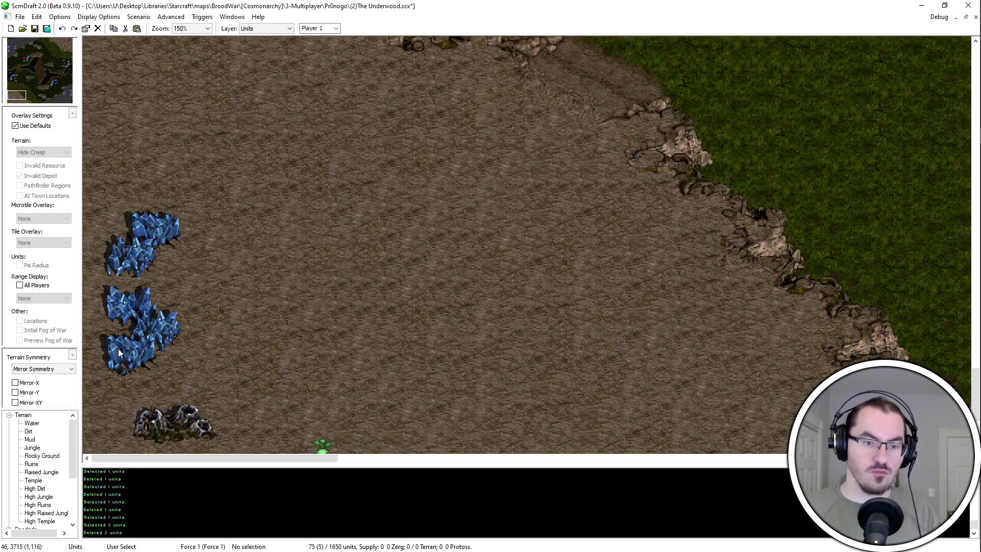
Place mineral fields east of the geysers as the lower part of a second mineral column
{"action": "scroll", "coordinate": [328, 84], "scroll_direction": "down", "scroll_amount": 3}
{"action": "key", "text": "ctrl+v"}
{"action": "left_click", "coordinate": [411, 342]}
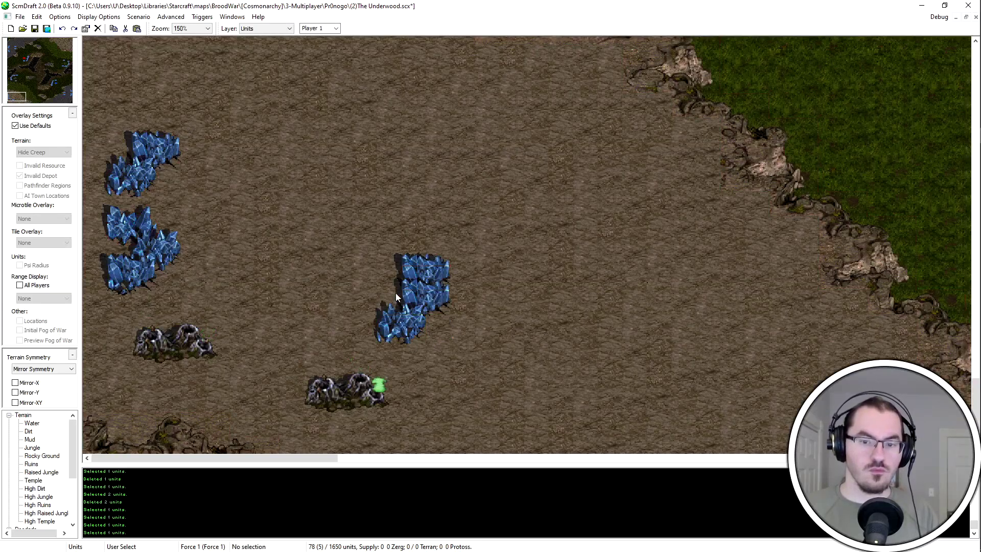
{"action": "left_click", "coordinate": [428, 313]}
{"action": "left_click", "coordinate": [462, 266]}
{"action": "left_click", "coordinate": [452, 249]}
{"action": "key", "text": "ctrl+x"}
{"action": "left_click", "coordinate": [438, 268]}
{"action": "left_click", "coordinate": [438, 245]}
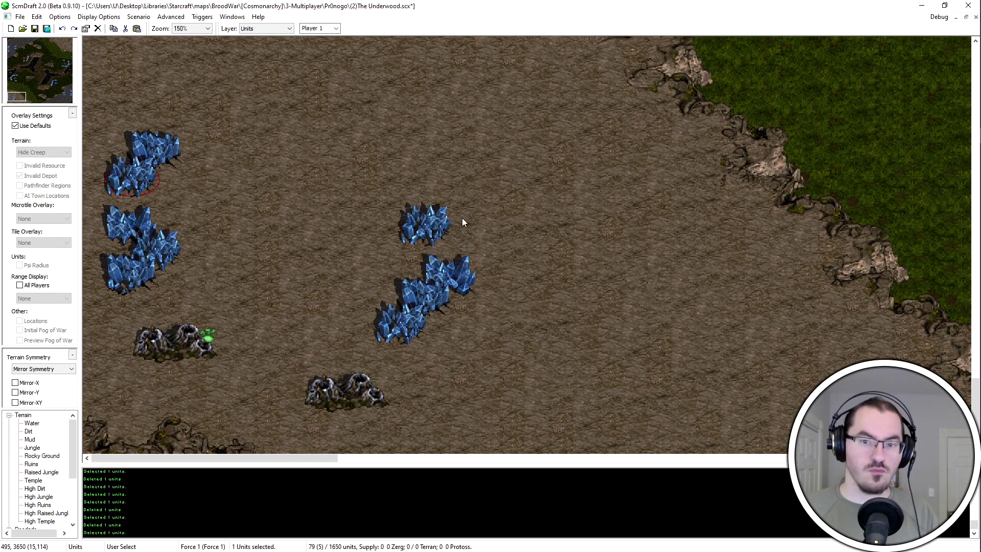
Add two more mineral fields to the upper end of the eastern column
{"action": "key", "text": "ctrl+v"}
{"action": "left_click", "coordinate": [463, 221]}
{"action": "key", "text": "ctrl+v"}
{"action": "left_click", "coordinate": [437, 170]}
{"action": "scroll", "coordinate": [443, 299], "scroll_direction": "down", "scroll_amount": 1}
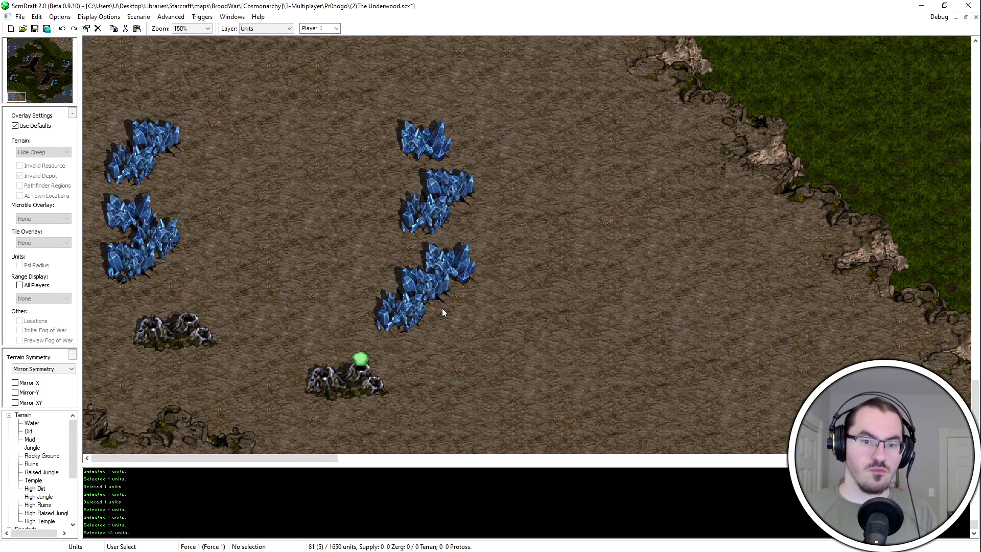
Move both vespene geysers farther west beneath the mineral columns
{"action": "left_click_drag", "start_coordinate": [366, 398], "coordinate": [318, 376]}
{"action": "left_click_drag", "start_coordinate": [204, 313], "coordinate": [153, 345]}
{"action": "key", "text": "ctrl+x"}
{"action": "key", "text": "ctrl+v"}
{"action": "left_click", "coordinate": [150, 332]}
Shift all mineral fields and geysers of the southwest base together to the east and slightly south
{"action": "left_click_drag", "start_coordinate": [493, 230], "coordinate": [391, 331]}
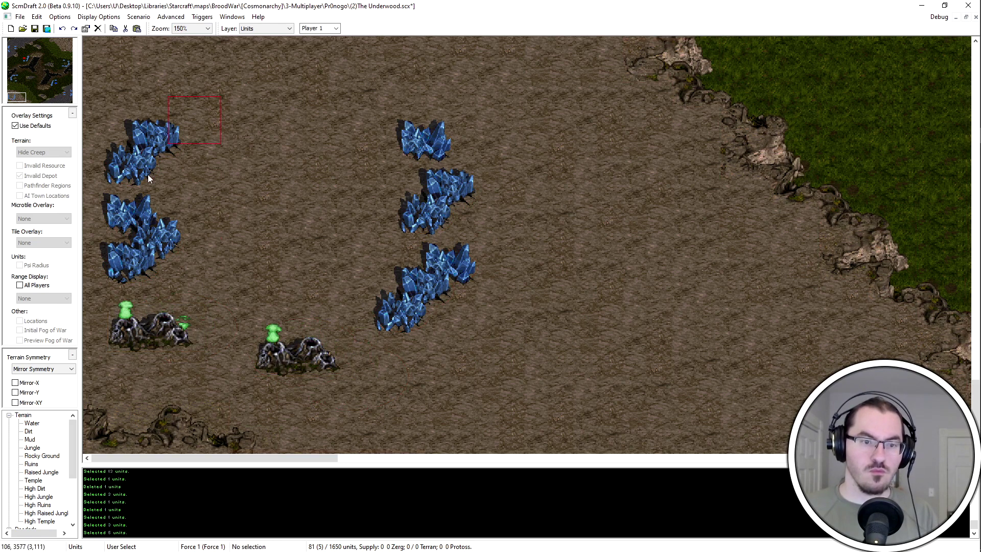
{"action": "left_click_drag", "start_coordinate": [97, 109], "coordinate": [506, 388]}
{"action": "key", "text": "Right"}
{"action": "key", "text": "Right"}
{"action": "key", "text": "Down"}
{"action": "left_click", "coordinate": [507, 247]}
{"action": "scroll", "coordinate": [506, 246], "scroll_direction": "down", "scroll_amount": 3}
Cut and re-place the eastern vespene geyser between the two mineral columns
{"action": "left_click", "coordinate": [347, 348]}
{"action": "key", "text": "ctrl+x"}
{"action": "key", "text": "ctrl+v"}
{"action": "left_click", "coordinate": [343, 348]}
Nudge the western mineral column west and turn off the default overlay settings to keep the invalid depot area shown
{"action": "left_click", "coordinate": [213, 322]}
{"action": "left_click_drag", "start_coordinate": [149, 279], "coordinate": [255, 102]}
{"action": "key", "text": "Left"}
{"action": "left_click_drag", "start_coordinate": [113, 97], "coordinate": [511, 358]}
{"action": "left_click", "coordinate": [360, 190]}
{"action": "left_click", "coordinate": [24, 125]}
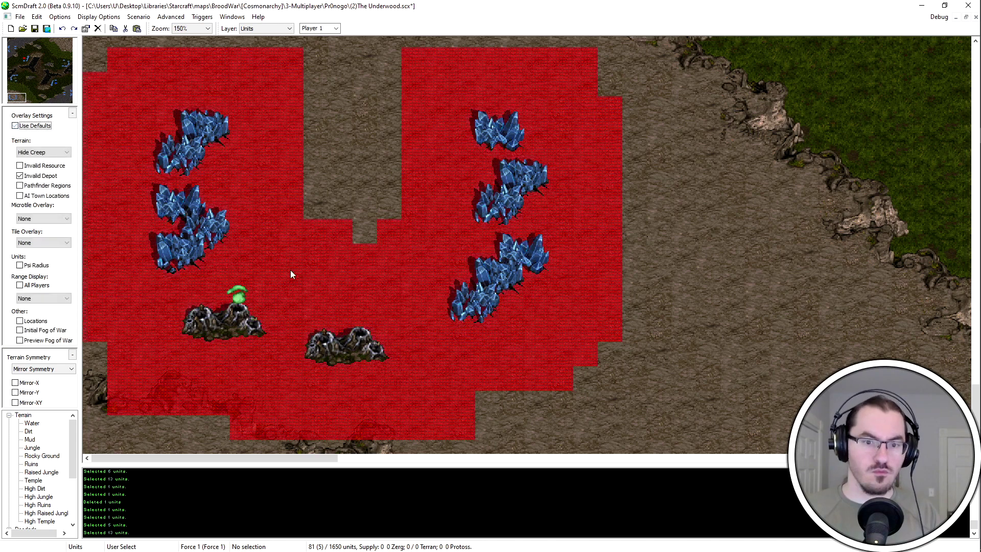
Try re-placing the lowest mineral fields of the eastern column
{"action": "double_click", "coordinate": [499, 275]}
{"action": "double_click", "coordinate": [465, 313]}
{"action": "key", "text": "ctrl+x"}
{"action": "key", "text": "ctrl+v"}
{"action": "left_click", "coordinate": [473, 280]}
{"action": "scroll", "coordinate": [533, 296], "scroll_direction": "up", "scroll_amount": 2}
Try nudging groups of mineral fields in the eastern column sideways
{"action": "left_click_drag", "start_coordinate": [475, 255], "coordinate": [429, 340]}
{"action": "key", "text": "Right"}
{"action": "scroll", "coordinate": [486, 287], "scroll_direction": "up", "scroll_amount": 1}
{"action": "left_click", "coordinate": [504, 298]}
{"action": "left_click_drag", "start_coordinate": [486, 279], "coordinate": [567, 176]}
{"action": "key", "text": "Left"}
{"action": "left_click_drag", "start_coordinate": [467, 334], "coordinate": [625, 102]}
{"action": "left_click_drag", "start_coordinate": [624, 103], "coordinate": [450, 357]}
Copy a mineral field from the eastern column to the upper end of the western column
{"action": "left_click", "coordinate": [507, 326]}
{"action": "key", "text": "ctrl+c"}
{"action": "key", "text": "ctrl+v"}
{"action": "left_click", "coordinate": [202, 149]}
{"action": "middle_click_drag", "start_coordinate": [299, 274], "coordinate": [297, 240]}
{"action": "left_click", "coordinate": [217, 119]}
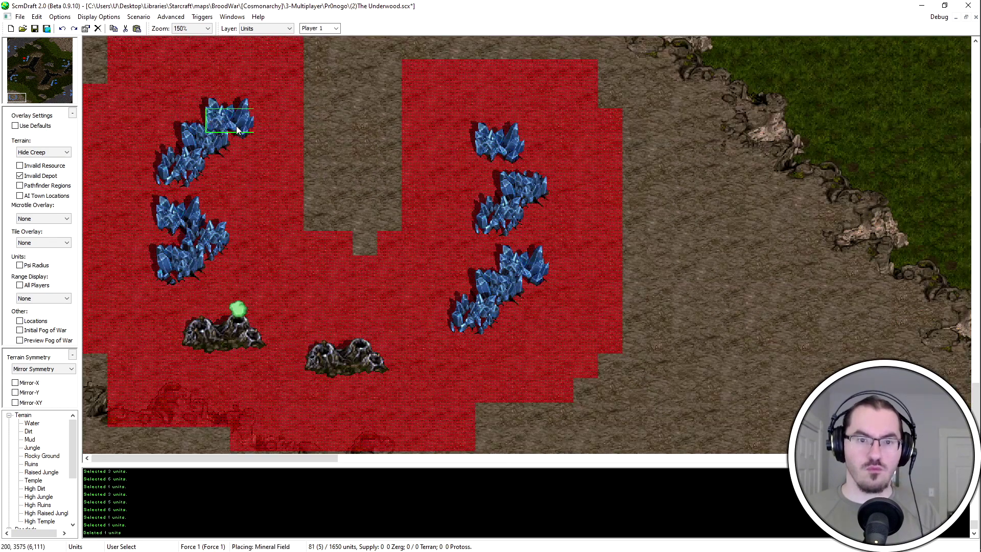
Try other spots for the extra mineral field above the western column, then delete it
{"action": "key", "text": "ctrl+x"}
{"action": "key", "text": "ctrl+v"}
{"action": "middle_click_drag", "start_coordinate": [236, 127], "coordinate": [201, 137]}
{"action": "left_click", "coordinate": [145, 128]}
{"action": "middle_click_drag", "start_coordinate": [232, 179], "coordinate": [267, 135]}
{"action": "left_click", "coordinate": [180, 85]}
{"action": "key", "text": "Delete"}
Cut and re-place the upper mineral fields of the western column
{"action": "left_click_drag", "start_coordinate": [171, 97], "coordinate": [219, 140]}
{"action": "key", "text": "ctrl+x"}
{"action": "key", "text": "ctrl+v"}
{"action": "left_click", "coordinate": [196, 104]}
{"action": "key", "text": "Delete"}
{"action": "key", "text": "ctrl+x"}
{"action": "key", "text": "ctrl+v"}
{"action": "left_click", "coordinate": [205, 131]}
Paste copied mineral fields into the upper western column to bring it to six
{"action": "left_click", "coordinate": [213, 212]}
{"action": "key", "text": "ctrl+c"}
{"action": "key", "text": "ctrl+v"}
{"action": "left_click", "coordinate": [206, 90]}
{"action": "key", "text": "ctrl+c"}
{"action": "key", "text": "ctrl+v"}
{"action": "left_click", "coordinate": [182, 111]}
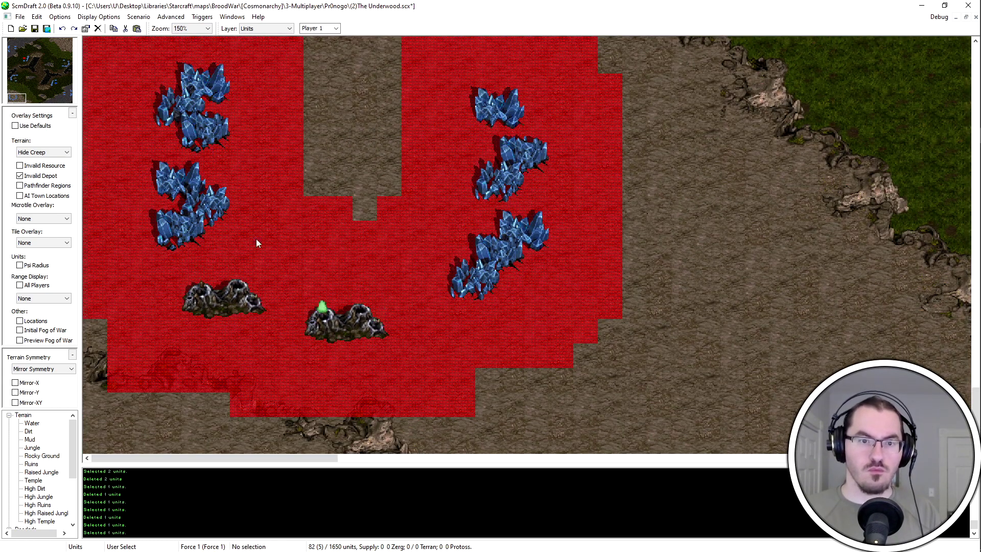
Move the third mineral field of the western column one tile south
{"action": "middle_click_drag", "start_coordinate": [256, 238], "coordinate": [307, 307]}
{"action": "left_click", "coordinate": [220, 196]}
{"action": "key", "text": "ctrl+x"}
{"action": "key", "text": "ctrl+v"}
{"action": "left_click", "coordinate": [212, 236]}
{"action": "mouse_move", "coordinate": [338, 199]}
{"action": "middle_mouse_down"}
{"action": "mouse_move", "coordinate": [344, 258]}
{"action": "mouse_move", "coordinate": [334, 199]}
{"action": "middle_mouse_up"}
Save the map and hide the invalid depot overlay
{"action": "scroll", "coordinate": [271, 32], "scroll_direction": "up", "scroll_amount": 4}
{"action": "key", "text": "ctrl+s"}
{"action": "left_click", "coordinate": [22, 176]}
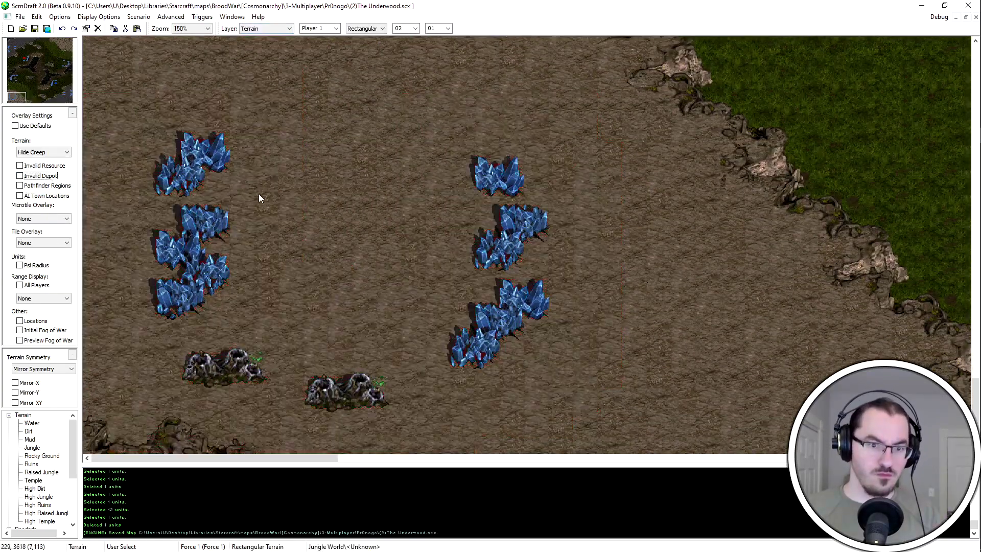
Mark the footprints of the lower-left base's mineral fields and geysers with jungle tiles, using Mirror-XY to repeat them in the opposite corner
{"action": "middle_click_drag", "start_coordinate": [258, 194], "coordinate": [255, 182]}
{"action": "scroll", "coordinate": [32, 480], "scroll_direction": "down", "scroll_amount": 1}
{"action": "left_click", "coordinate": [27, 464]}
{"action": "left_click", "coordinate": [16, 402]}
{"action": "left_click", "coordinate": [32, 423]}
{"action": "left_click", "coordinate": [195, 146]}
{"action": "left_click", "coordinate": [172, 170]}
{"action": "left_click", "coordinate": [195, 218]}
{"action": "left_click", "coordinate": [174, 243]}
{"action": "left_click", "coordinate": [194, 267]}
{"action": "left_click", "coordinate": [173, 292]}
{"action": "left_click", "coordinate": [475, 329]}
{"action": "left_click", "coordinate": [500, 305]}
{"action": "left_click", "coordinate": [524, 281]}
Copy the lower-left base's mineral fields and geysers and paste them into the upper-right corner with mirroring turned off
{"action": "key", "text": "u"}
{"action": "left_click_drag", "start_coordinate": [599, 86], "coordinate": [123, 449]}
{"action": "left_click", "coordinate": [30, 402]}
{"action": "left_click", "coordinate": [63, 42]}
{"action": "scroll", "coordinate": [848, 274], "scroll_direction": "down", "scroll_amount": 3}
{"action": "key", "text": "ctrl+v"}
{"action": "left_click", "coordinate": [576, 342]}
Move the two pasted geysers onto their jungle markers north of the mineral columns
{"action": "key", "text": "ctrl+x"}
{"action": "left_click", "coordinate": [824, 117]}
{"action": "left_click", "coordinate": [698, 367]}
{"action": "left_click", "coordinate": [702, 93]}
Cut and re-place the western column's mineral fields in the upper-right base so they match the jungle markers
{"action": "left_click", "coordinate": [579, 118]}
{"action": "left_click", "coordinate": [548, 138]}
{"action": "key", "text": "ctrl+x"}
{"action": "key", "text": "ctrl+v"}
{"action": "left_click", "coordinate": [553, 190]}
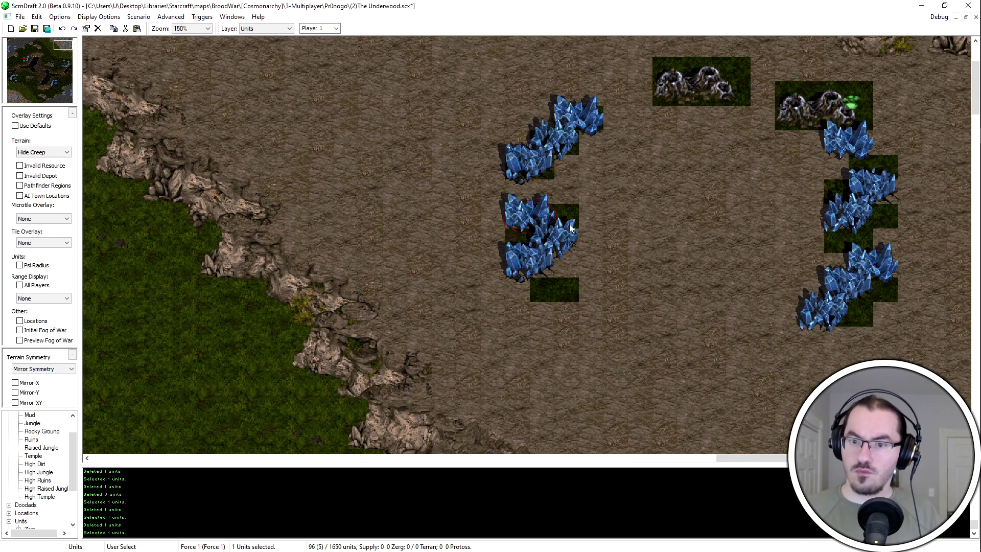
{"action": "left_click", "coordinate": [530, 215]}
{"action": "left_click", "coordinate": [556, 239]}
{"action": "left_click", "coordinate": [526, 262]}
{"action": "key", "text": "ctrl+x"}
{"action": "left_click_drag", "start_coordinate": [569, 311], "coordinate": [571, 293]}
Rearrange the eastern column's mineral fields in the upper-right base to sit on the jungle markers
{"action": "left_click_drag", "start_coordinate": [810, 327], "coordinate": [879, 260]}
{"action": "left_click_drag", "start_coordinate": [865, 296], "coordinate": [940, 299]}
{"action": "left_click_drag", "start_coordinate": [927, 291], "coordinate": [860, 309]}
{"action": "left_click_drag", "start_coordinate": [957, 257], "coordinate": [860, 230]}
{"action": "left_click", "coordinate": [850, 211]}
{"action": "key", "text": "ctrl+x"}
{"action": "key", "text": "ctrl+v"}
{"action": "left_click", "coordinate": [883, 209]}
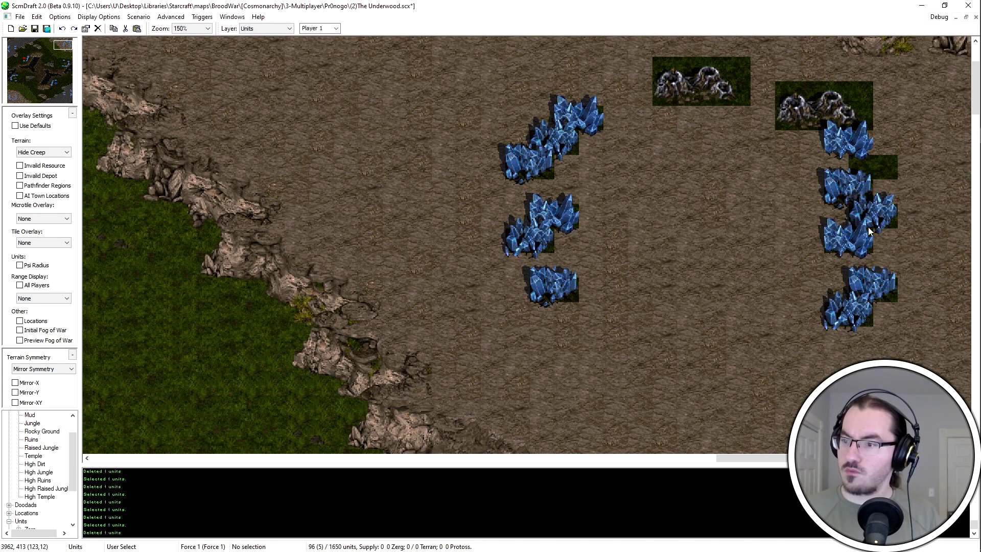
{"action": "left_click", "coordinate": [880, 161]}
Select the rearranged upper-right minerals and geysers, undo the temporary jungle marker tiles, and save the map
{"action": "left_click_drag", "start_coordinate": [923, 351], "coordinate": [499, 76]}
{"action": "key", "text": "ctrl+z"}
{"action": "key", "text": "ctrl+z"}
{"action": "key", "text": "ctrl+z"}
{"action": "key", "text": "ctrl+z"}
{"action": "key", "text": "ctrl+z"}
{"action": "key", "text": "ctrl+z"}
{"action": "key", "text": "ctrl+z"}
{"action": "key", "text": "ctrl+z"}
{"action": "key", "text": "ctrl+z"}
{"action": "key", "text": "ctrl+z"}
{"action": "key", "text": "ctrl+z"}
{"action": "key", "text": "ctrl+z"}
{"action": "key", "text": "ctrl+z"}
{"action": "key", "text": "ctrl+z"}
{"action": "key", "text": "ctrl+z"}
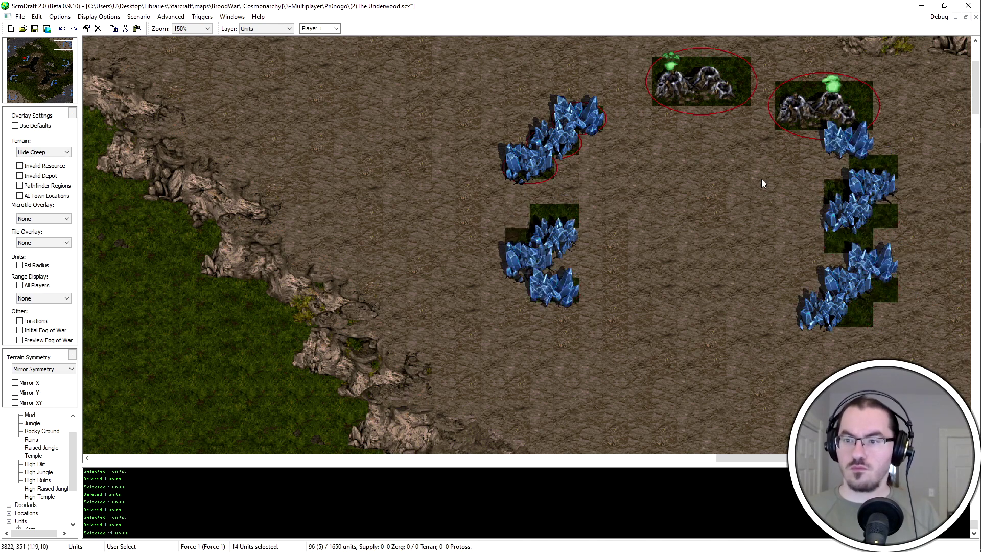
{"action": "left_click", "coordinate": [725, 215]}
{"action": "key", "text": "ctrl+s"}
Paint jungle and high dirt tiles with Mirror-XY over the diagonal cliff southwest of the upper-right base to reshape its edge
{"action": "mouse_move", "coordinate": [725, 216]}
{"action": "middle_mouse_down"}
{"action": "mouse_move", "coordinate": [949, 266]}
{"action": "mouse_move", "coordinate": [659, 308]}
{"action": "mouse_move", "coordinate": [676, 224]}
{"action": "mouse_move", "coordinate": [688, 222]}
{"action": "mouse_move", "coordinate": [649, 165]}
{"action": "mouse_move", "coordinate": [569, 190]}
{"action": "mouse_move", "coordinate": [630, 210]}
{"action": "middle_mouse_up"}
{"action": "key", "text": "t"}
{"action": "left_click", "coordinate": [15, 403]}
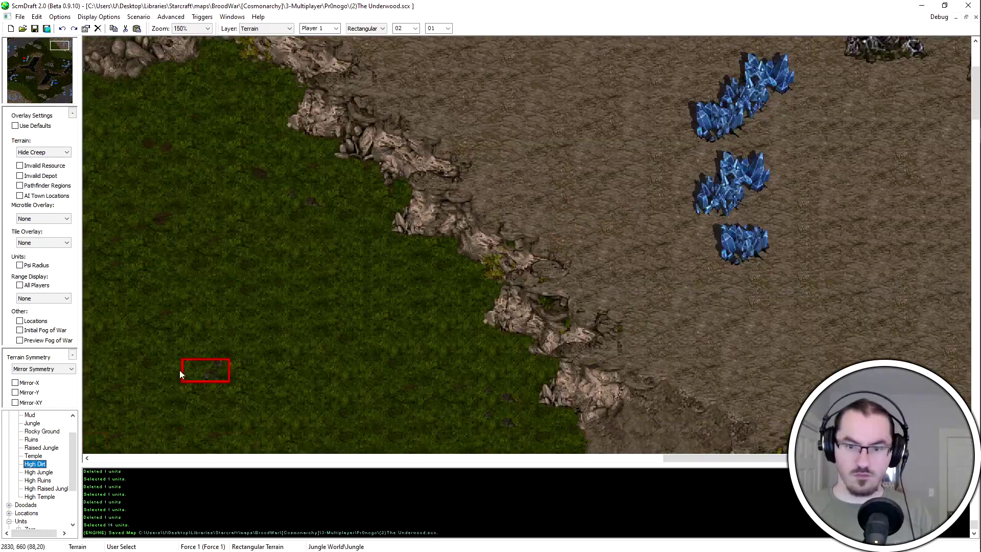
{"action": "left_click", "coordinate": [33, 425]}
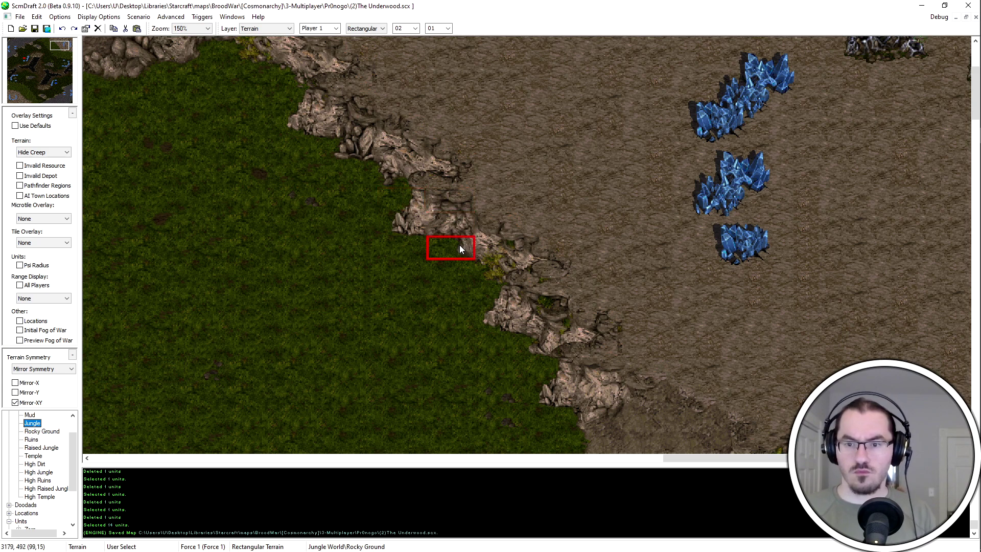
{"action": "mouse_move", "coordinate": [458, 250]}
{"action": "left_mouse_down"}
{"action": "mouse_move", "coordinate": [501, 245]}
{"action": "mouse_move", "coordinate": [406, 268]}
{"action": "mouse_move", "coordinate": [420, 313]}
{"action": "left_mouse_up"}
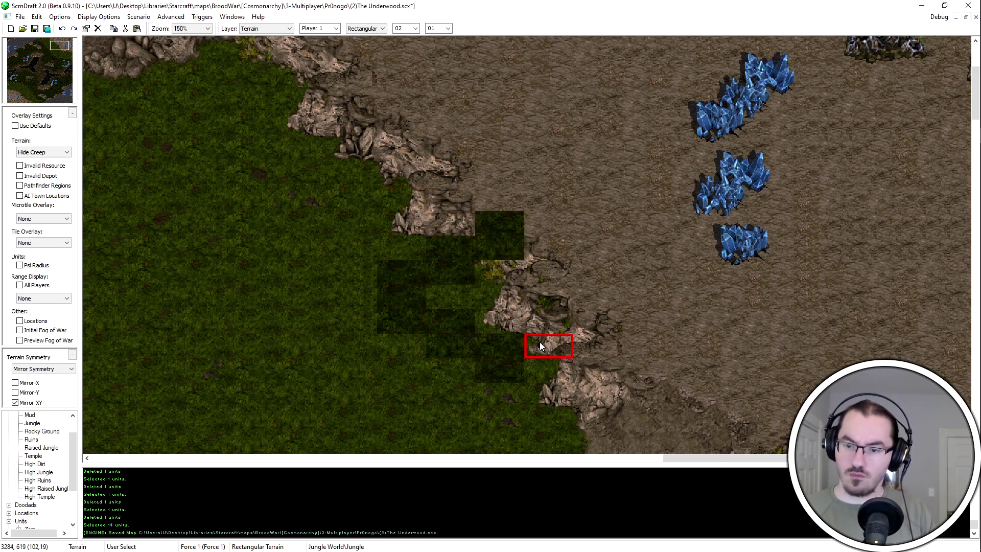
{"action": "left_click_drag", "start_coordinate": [542, 346], "coordinate": [550, 392]}
{"action": "middle_click_drag", "start_coordinate": [722, 191], "coordinate": [607, 215]}
{"action": "mouse_move", "coordinate": [441, 321]}
{"action": "left_mouse_down"}
{"action": "mouse_move", "coordinate": [415, 341]}
{"action": "mouse_move", "coordinate": [385, 331]}
{"action": "left_mouse_up"}
{"action": "middle_click_drag", "start_coordinate": [240, 185], "coordinate": [289, 148]}
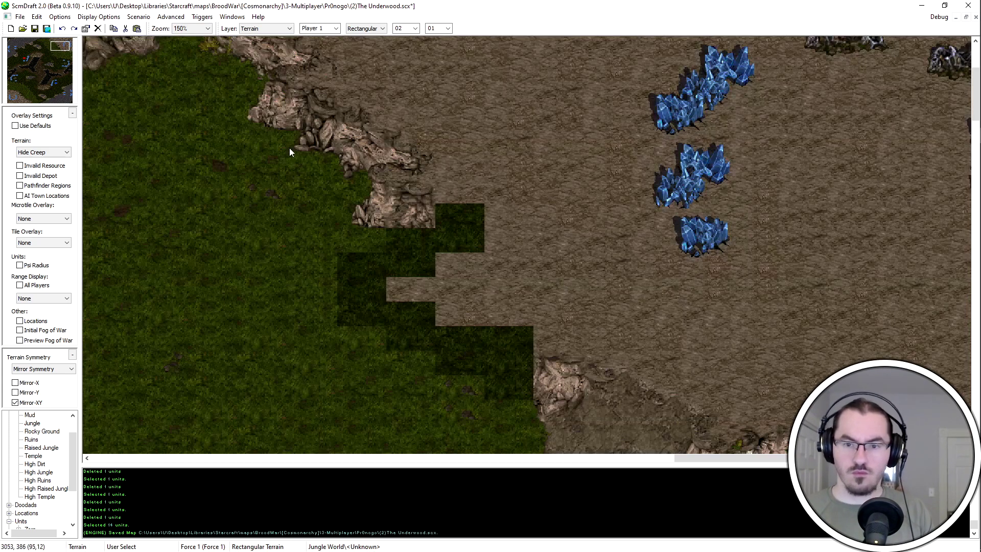
Fill the reshaped gap in the upper-right base's diagonal cliff with matching Tileset Indexed cliff tiles
{"action": "left_click", "coordinate": [421, 217]}
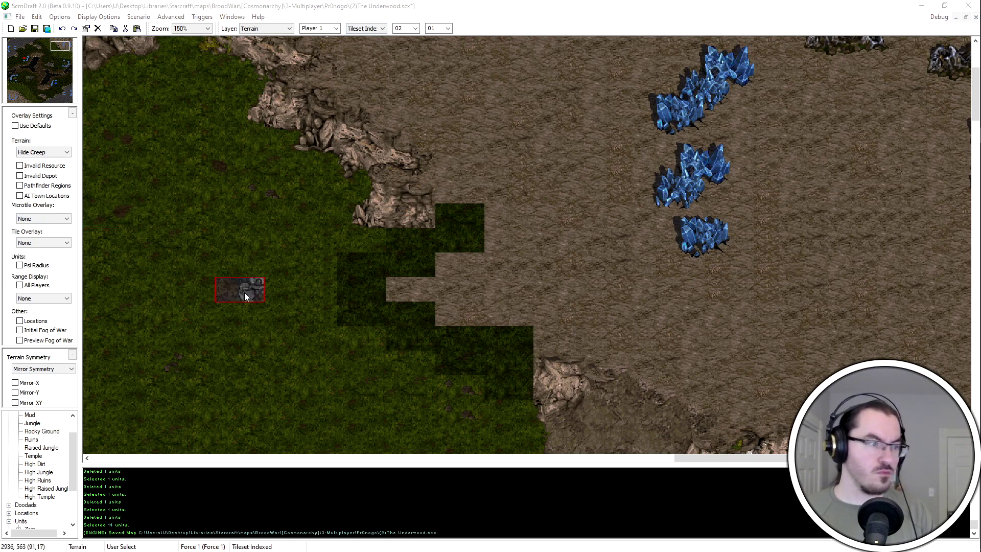
{"action": "left_click", "coordinate": [421, 240]}
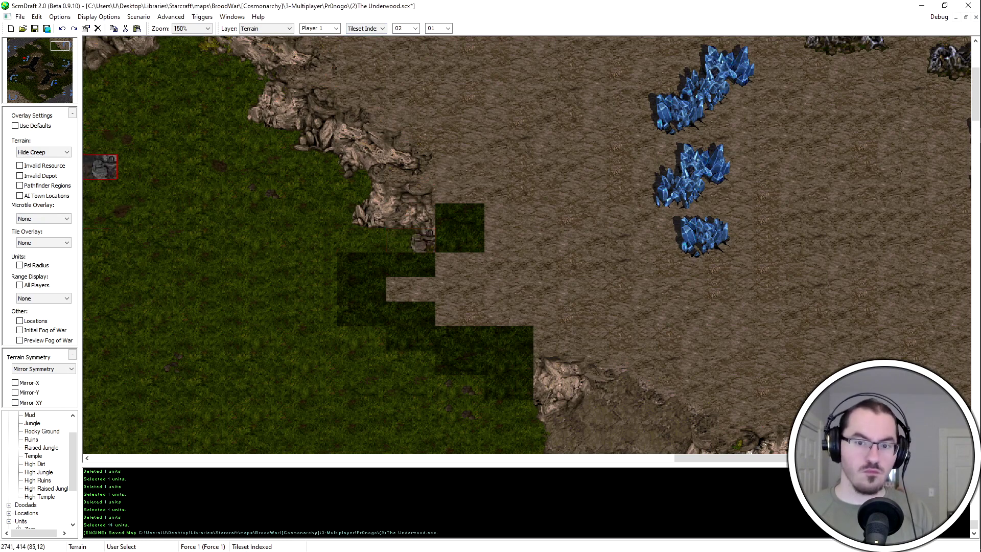
{"action": "left_click", "coordinate": [443, 229]}
{"action": "left_click", "coordinate": [360, 286]}
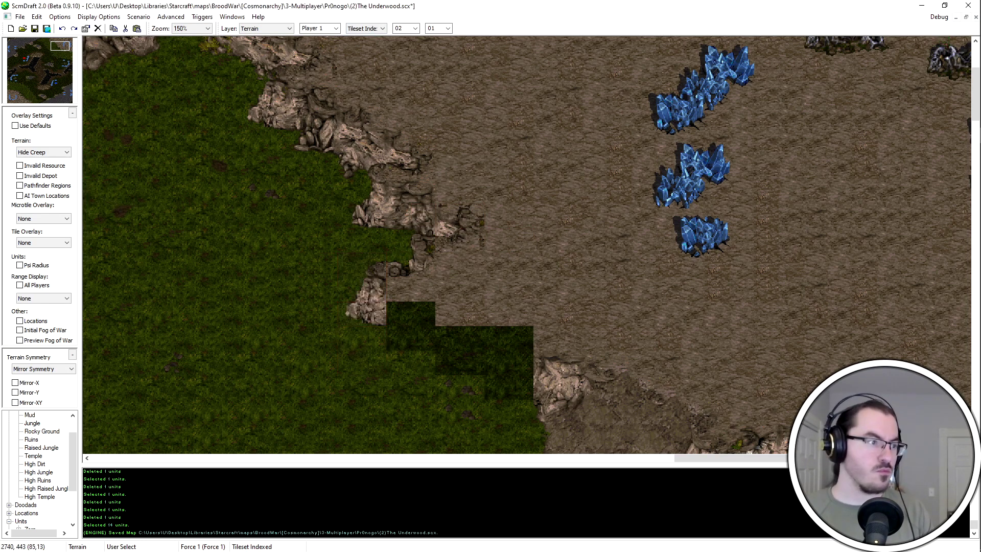
{"action": "left_click", "coordinate": [409, 307]}
{"action": "left_click", "coordinate": [515, 358]}
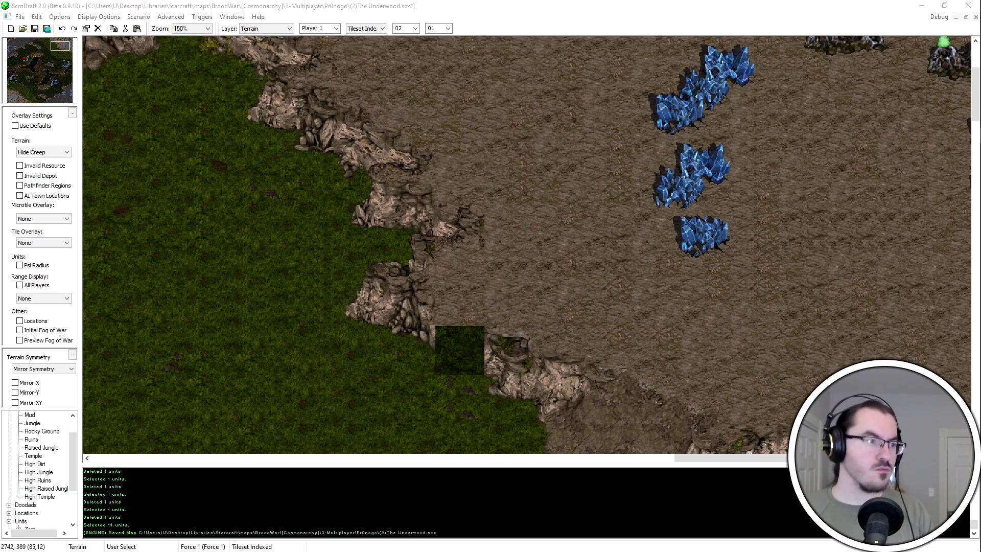
{"action": "left_click", "coordinate": [465, 344]}
Place cliff tiles over the mirrored jungle patches along the lower-left base's northeastern edge, starting beside the dirt slope
{"action": "scroll", "coordinate": [467, 342], "scroll_direction": "down", "scroll_amount": 1, "text": "ctrl"}
{"action": "scroll", "coordinate": [780, 177], "scroll_direction": "up", "scroll_amount": 1}
{"action": "scroll", "coordinate": [529, 234], "scroll_direction": "up", "scroll_amount": 1, "text": "ctrl"}
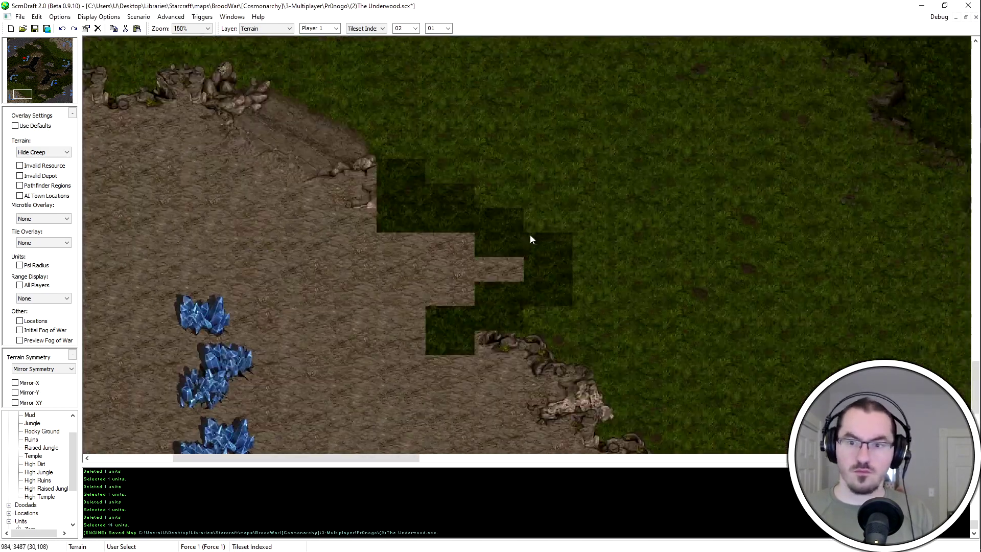
{"action": "scroll", "coordinate": [477, 222], "scroll_direction": "left", "scroll_amount": 1}
{"action": "left_click", "coordinate": [449, 219]}
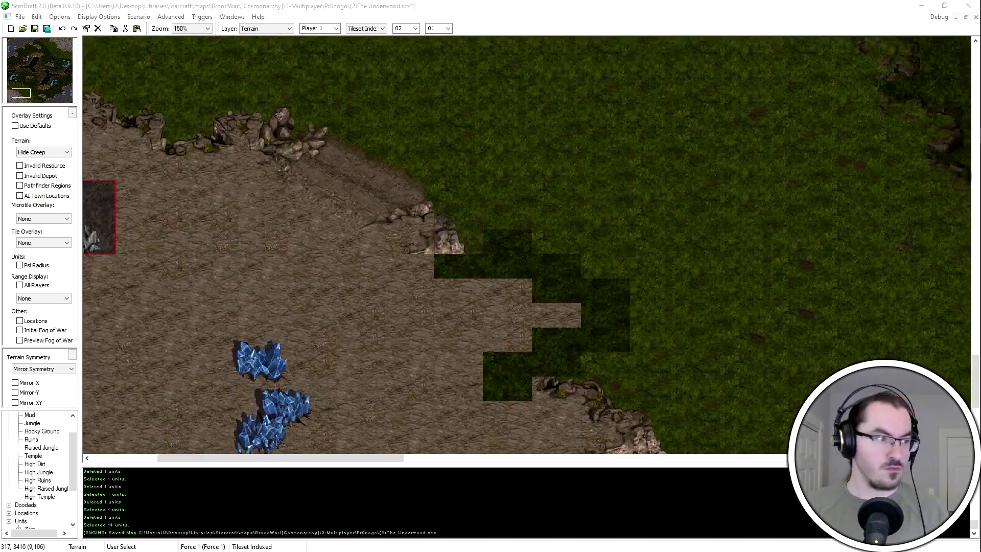
{"action": "left_click", "coordinate": [594, 292]}
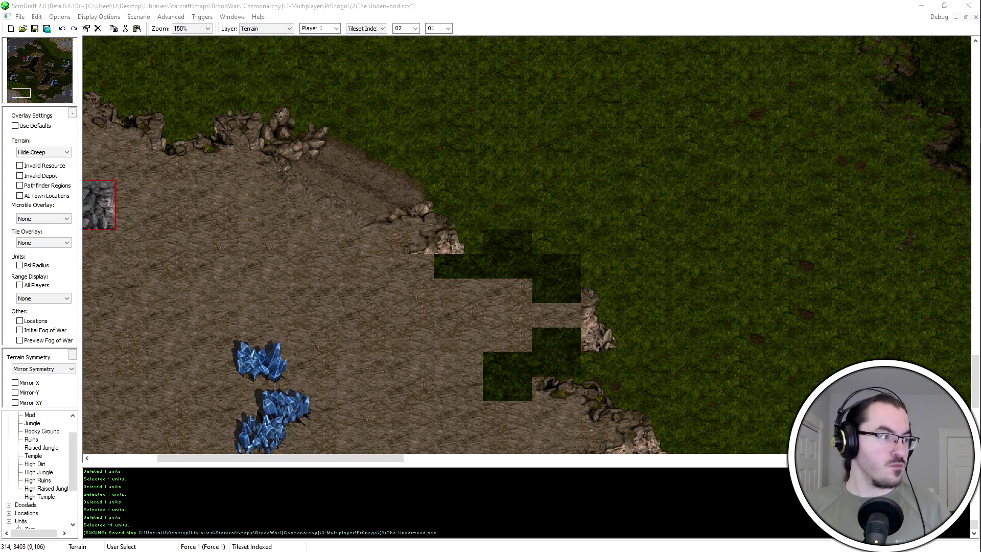
{"action": "left_click", "coordinate": [554, 328]}
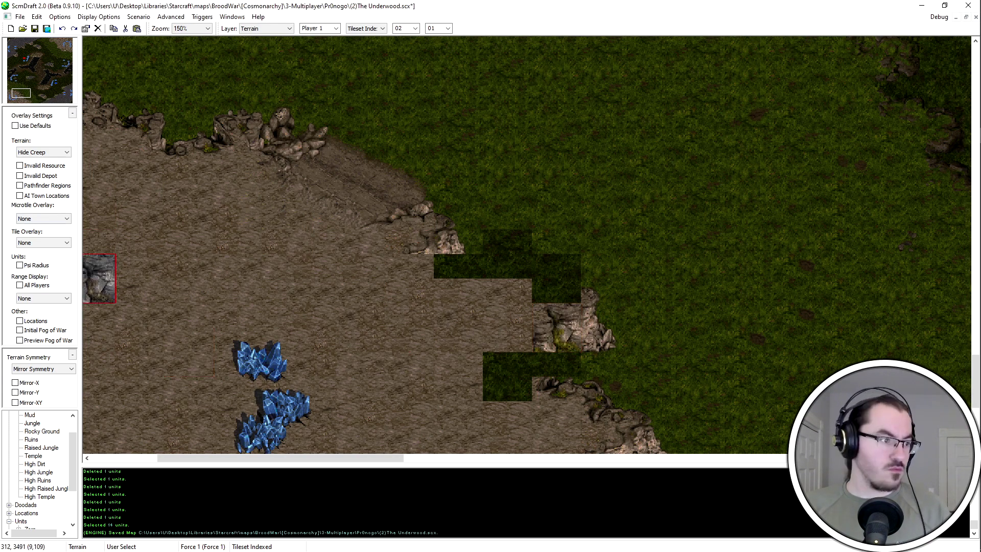
{"action": "left_click", "coordinate": [507, 351]}
Fill the remaining jungle gaps in the lower-left base's northeastern cliff line with connecting cliff tiles
{"action": "middle_click_drag", "start_coordinate": [503, 364], "coordinate": [441, 314]}
{"action": "left_click", "coordinate": [364, 220]}
{"action": "left_click", "coordinate": [423, 192]}
{"action": "middle_click_drag", "start_coordinate": [423, 192], "coordinate": [290, 109]}
{"action": "middle_click_drag", "start_coordinate": [413, 161], "coordinate": [448, 264]}
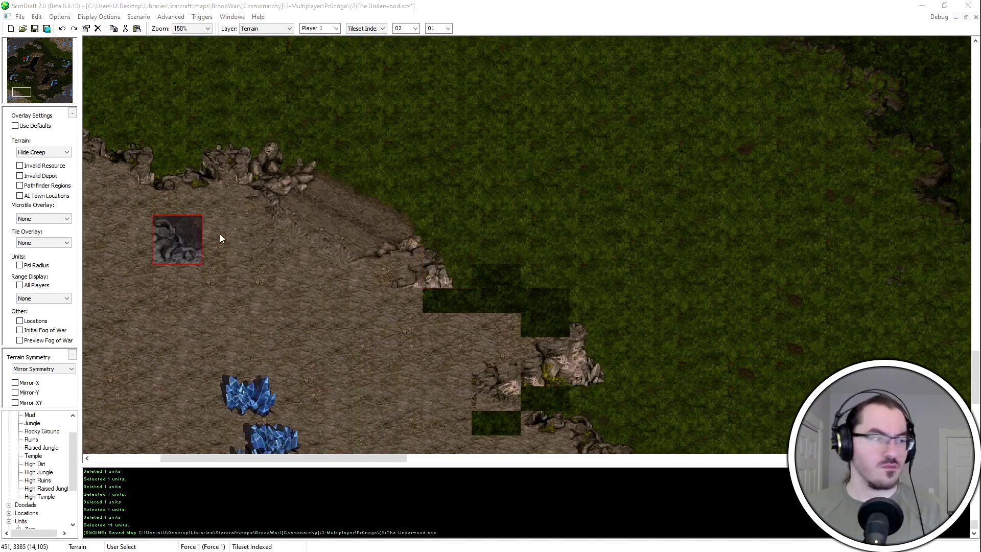
{"action": "left_click", "coordinate": [555, 315]}
{"action": "left_click", "coordinate": [497, 288]}
Touch up the lower-left cliff with the Rectangular brush, return to Tileset Indexed placement, and save the map
{"action": "middle_click_drag", "start_coordinate": [496, 288], "coordinate": [542, 220]}
{"action": "left_click", "coordinate": [377, 29]}
{"action": "left_click", "coordinate": [367, 43]}
{"action": "left_click", "coordinate": [496, 233]}
{"action": "left_click", "coordinate": [548, 355]}
{"action": "middle_click_drag", "start_coordinate": [547, 354], "coordinate": [445, 308]}
{"action": "left_click", "coordinate": [377, 29]}
{"action": "left_click", "coordinate": [367, 50]}
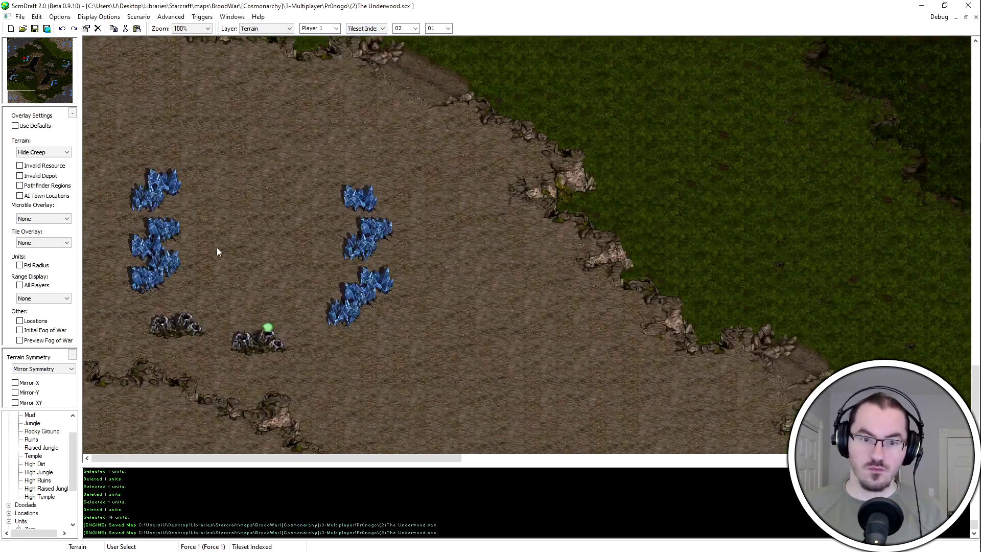
Show the invalid depot overlay and build a dark ground patch at the depot spot between the lower-left mineral columns
{"action": "scroll", "coordinate": [216, 252], "scroll_direction": "up", "scroll_amount": 1, "text": "ctrl"}
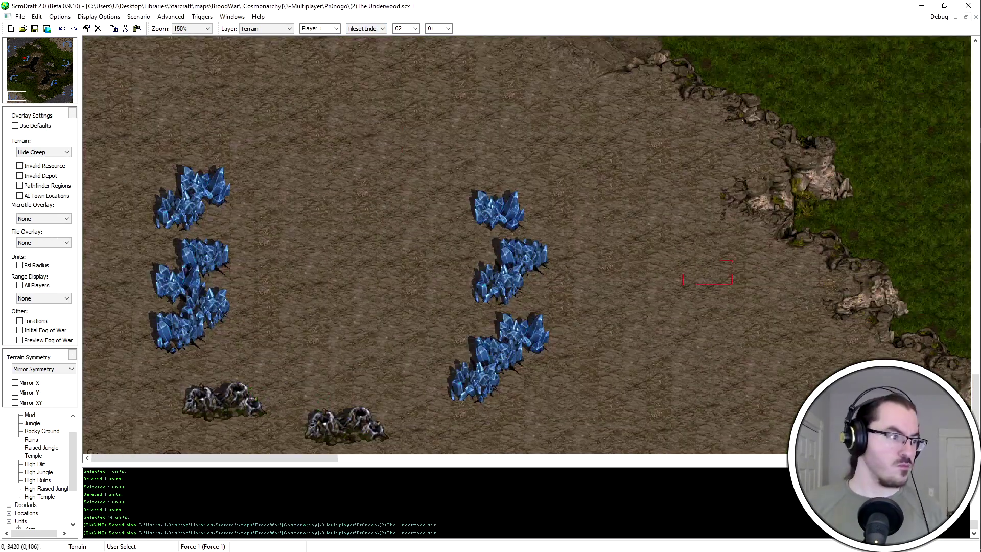
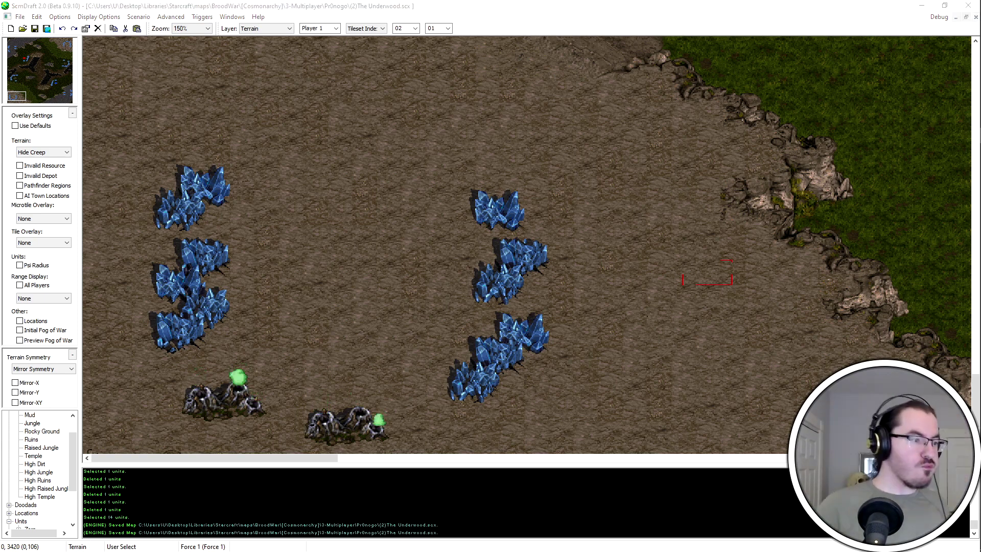
{"action": "left_click", "coordinate": [19, 175]}
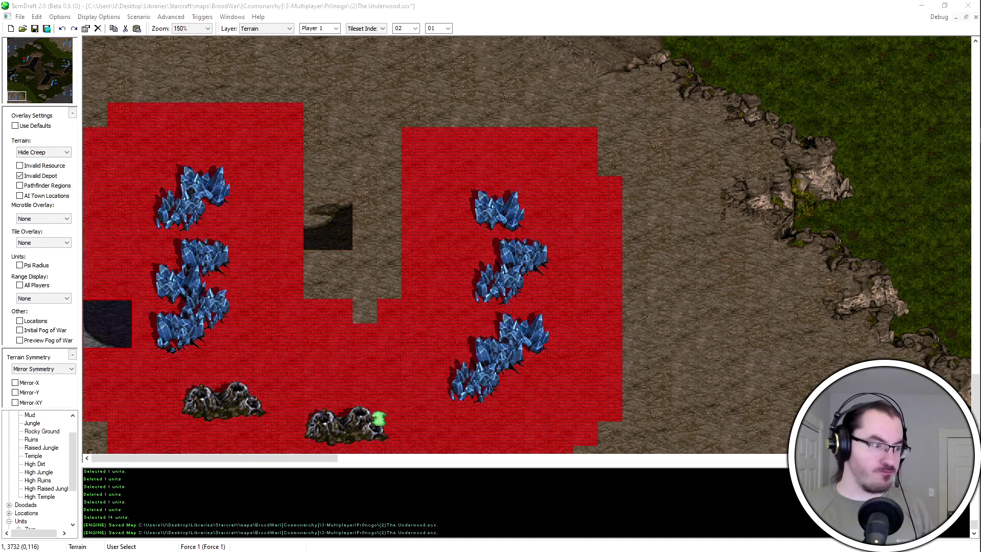
{"action": "left_click", "coordinate": [377, 274]}
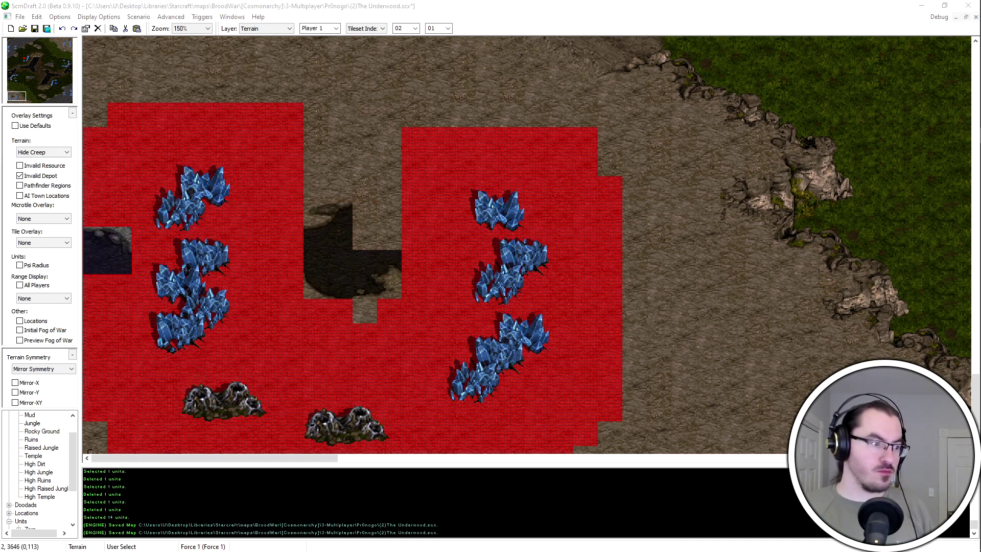
{"action": "left_click", "coordinate": [377, 225]}
{"action": "left_click_drag", "start_coordinate": [386, 217], "coordinate": [329, 290], "text": "shift"}
{"action": "left_click", "coordinate": [331, 307]}
{"action": "left_click", "coordinate": [152, 301]}
{"action": "left_click", "coordinate": [426, 274]}
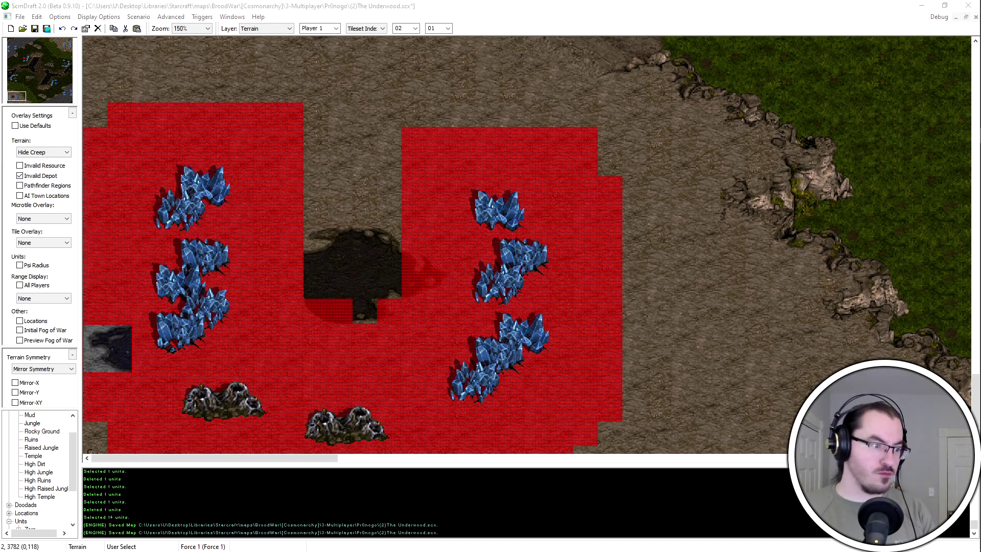
{"action": "left_click", "coordinate": [279, 274]}
Build a matching dark ground patch at the depot spot between the upper-right mineral columns and save the map
{"action": "left_click", "coordinate": [64, 45]}
{"action": "left_click", "coordinate": [681, 197]}
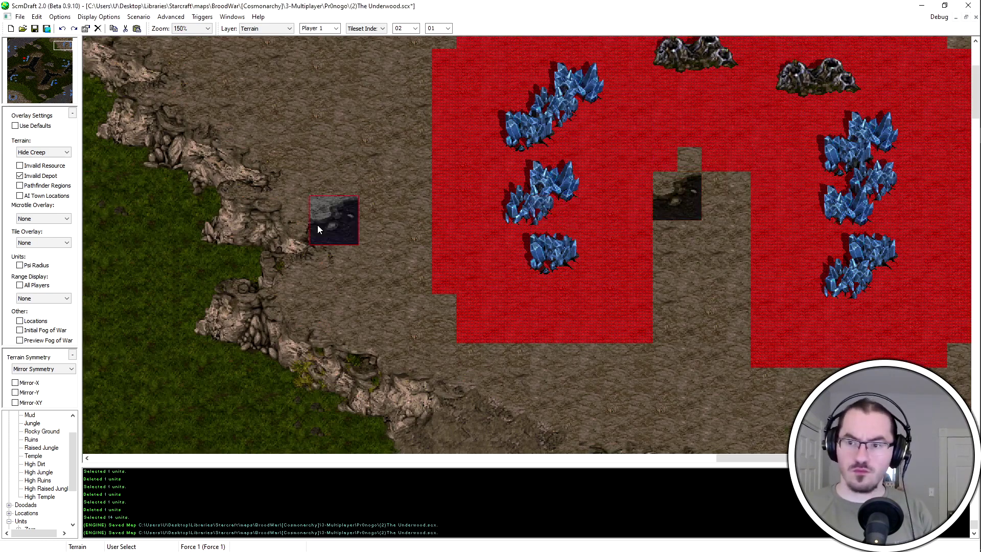
{"action": "left_click", "coordinate": [726, 198]}
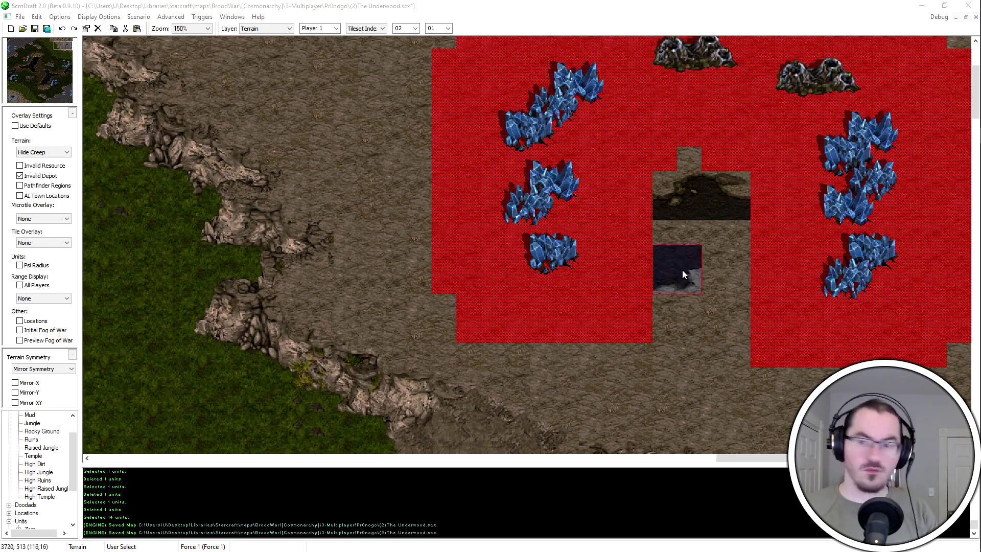
{"action": "left_click", "coordinate": [726, 246]}
{"action": "left_click", "coordinate": [678, 245]}
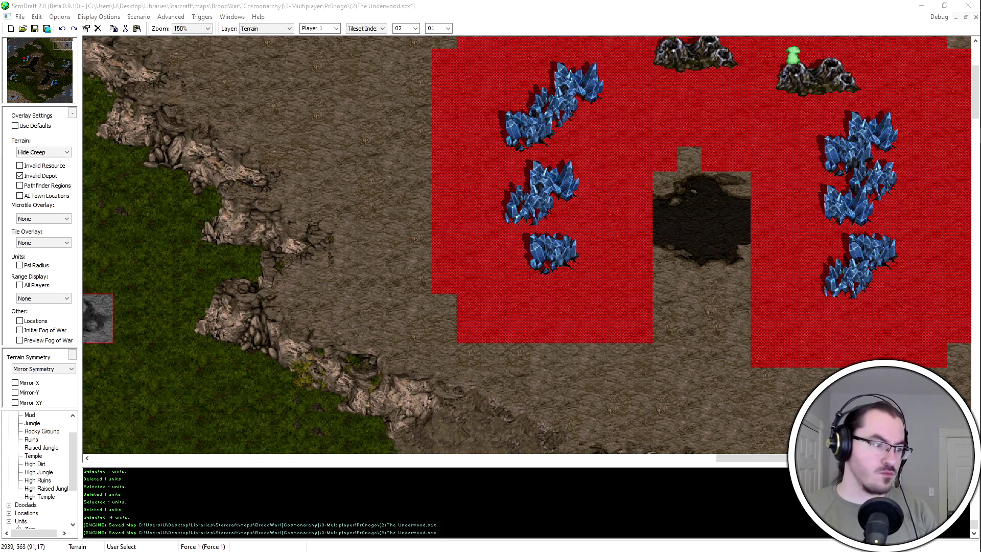
{"action": "key", "text": "ctrl+s"}
Review the upper-right base with default overlay settings and compare it with the temple plateaus in the other corners
{"action": "scroll", "coordinate": [722, 295], "scroll_direction": "down", "scroll_amount": 2}
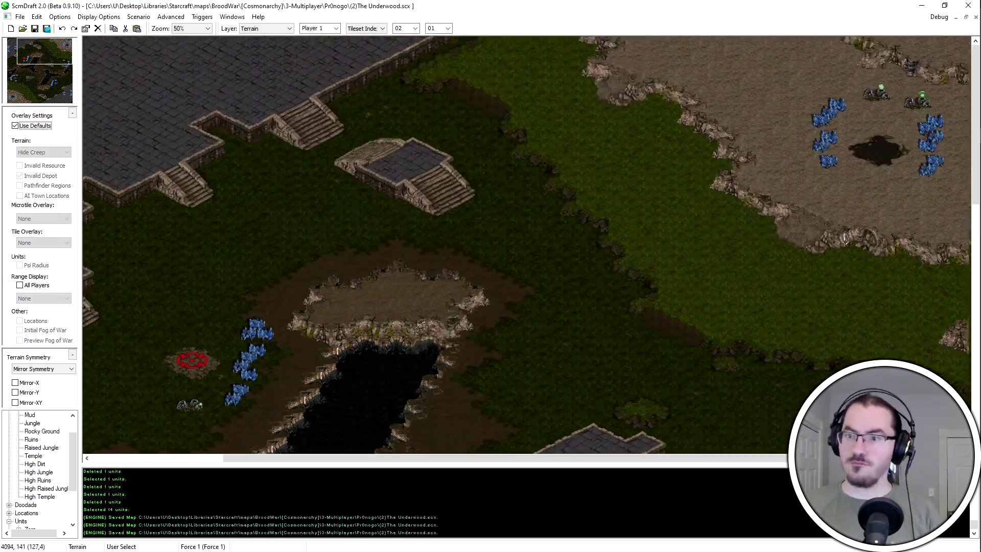
{"action": "scroll", "coordinate": [872, 185], "scroll_direction": "down", "scroll_amount": 1}
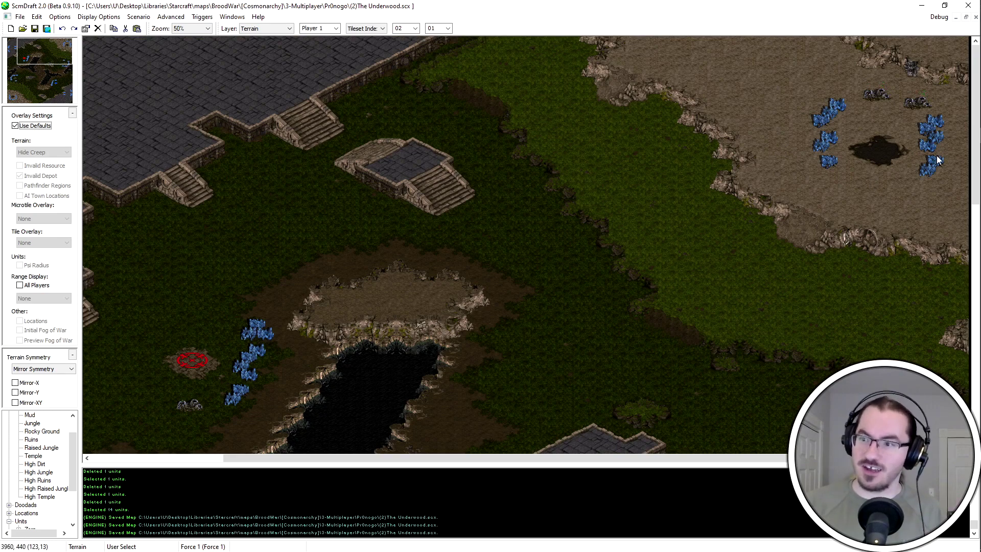
{"action": "scroll", "coordinate": [929, 100], "scroll_direction": "up", "scroll_amount": 1}
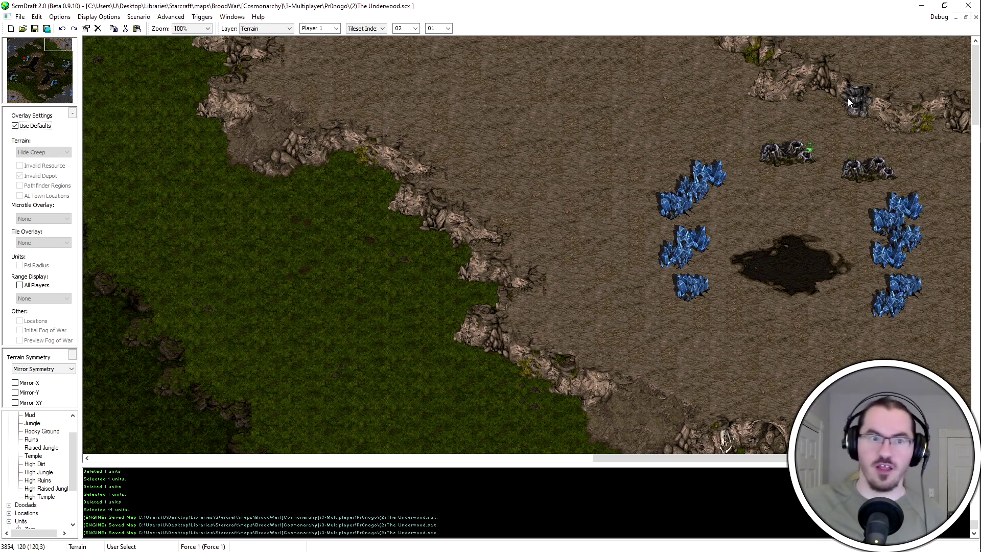
{"action": "left_click_drag", "start_coordinate": [27, 44], "coordinate": [18, 43]}
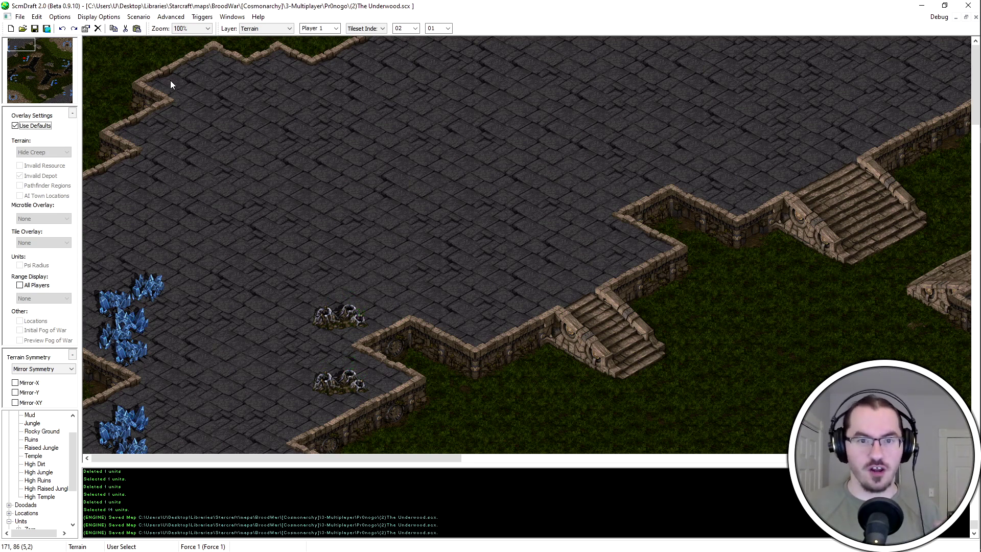
{"action": "left_click", "coordinate": [60, 95]}
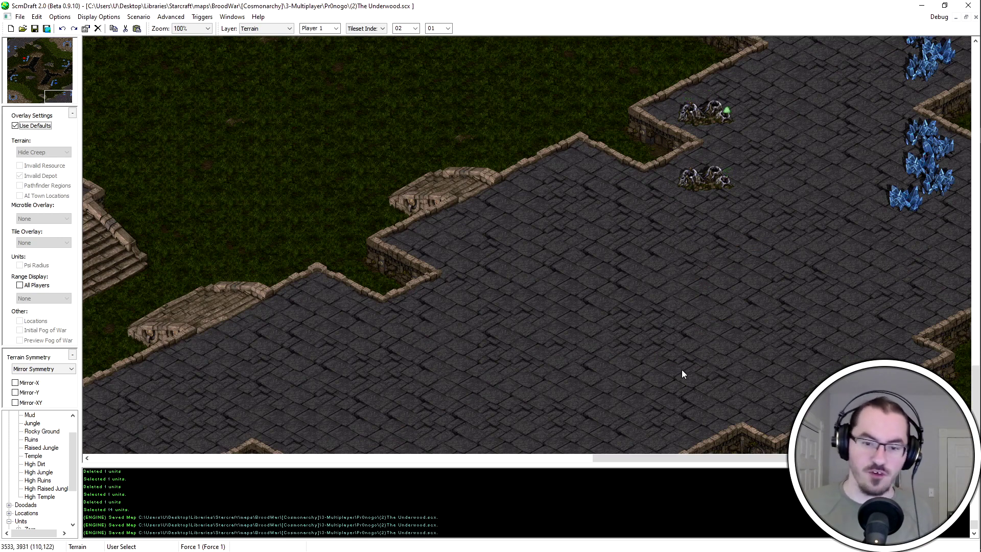
{"action": "left_click", "coordinate": [58, 44]}
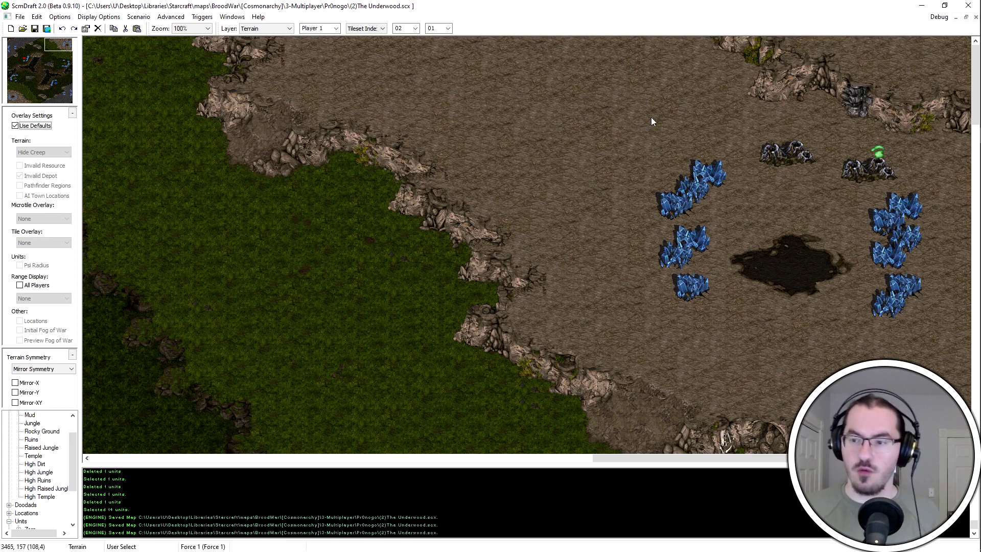
{"action": "scroll", "coordinate": [867, 306], "scroll_direction": "down", "scroll_amount": 3}
{"action": "left_click_drag", "start_coordinate": [560, 55], "coordinate": [872, 320]}
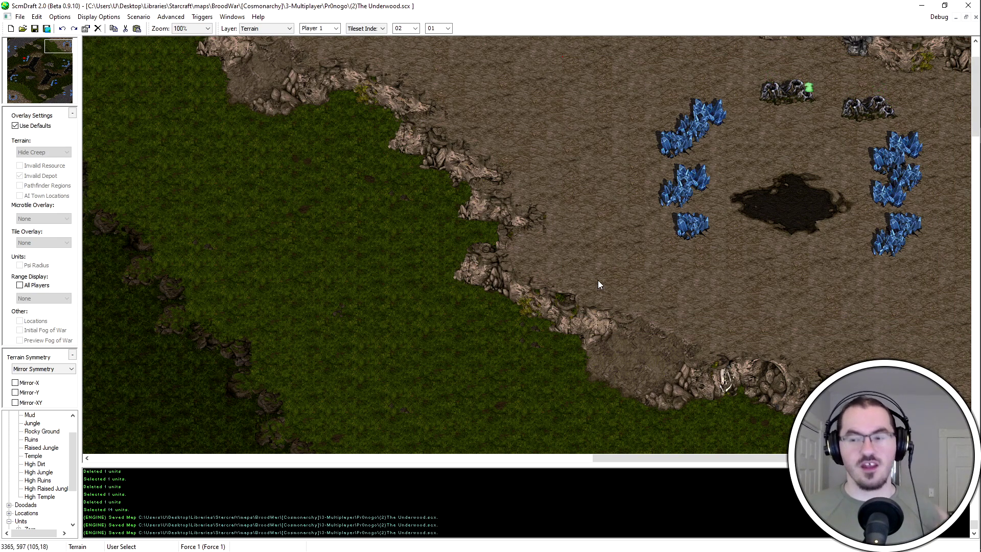
{"action": "scroll", "coordinate": [640, 385], "scroll_direction": "up", "scroll_amount": 1}
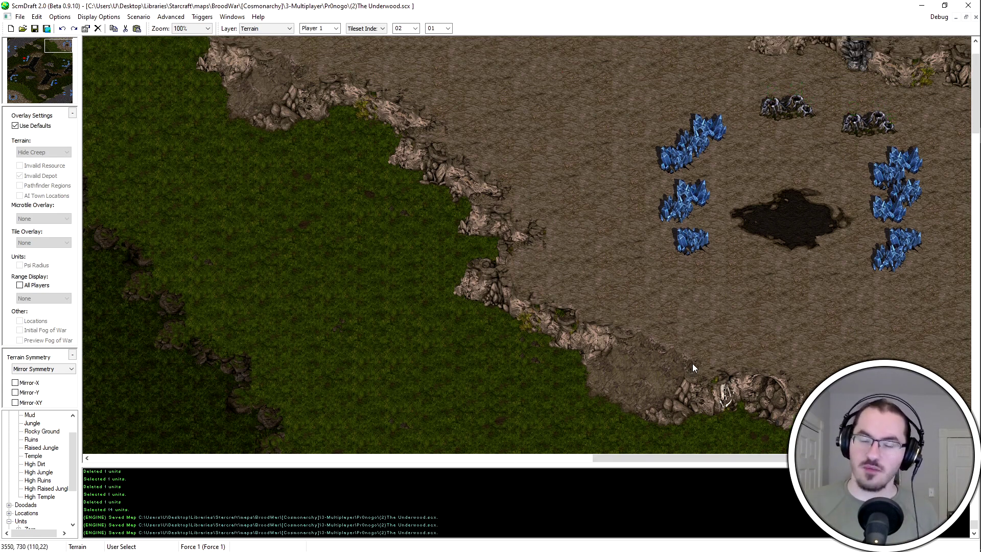
{"action": "middle_click_drag", "start_coordinate": [629, 451], "coordinate": [671, 312]}
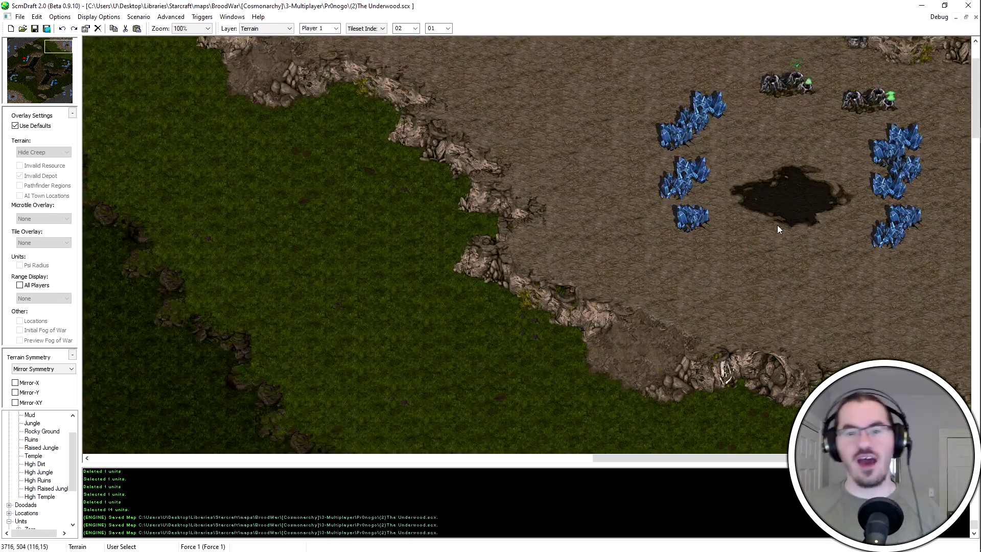
{"action": "middle_click_drag", "start_coordinate": [768, 239], "coordinate": [737, 154]}
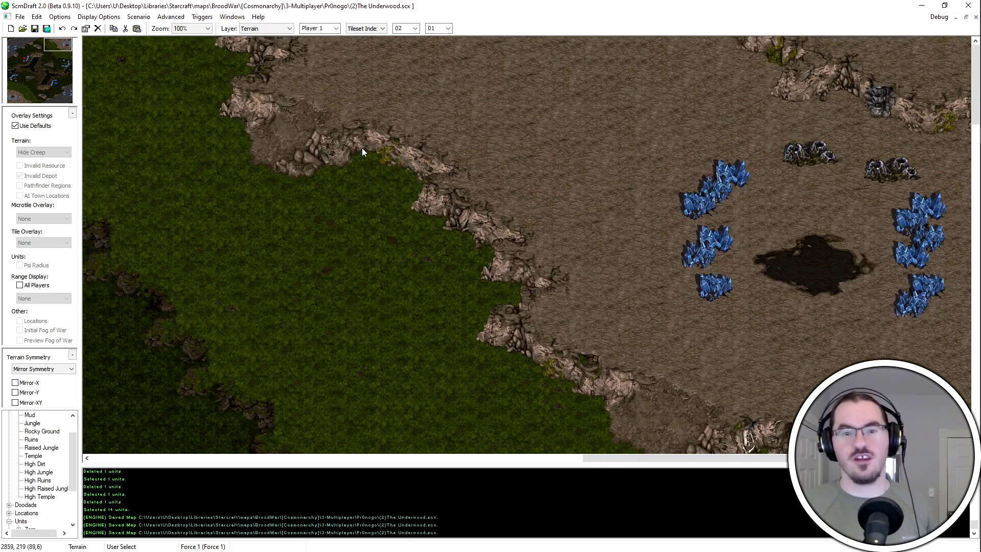
Copy the cliff section around the dirt ledge on the upper-right plateau and paste it a little further along the edge
{"action": "left_click_drag", "start_coordinate": [367, 77], "coordinate": [233, 159]}
{"action": "left_click_drag", "start_coordinate": [380, 96], "coordinate": [233, 192]}
{"action": "left_click_drag", "start_coordinate": [415, 85], "coordinate": [441, 85]}
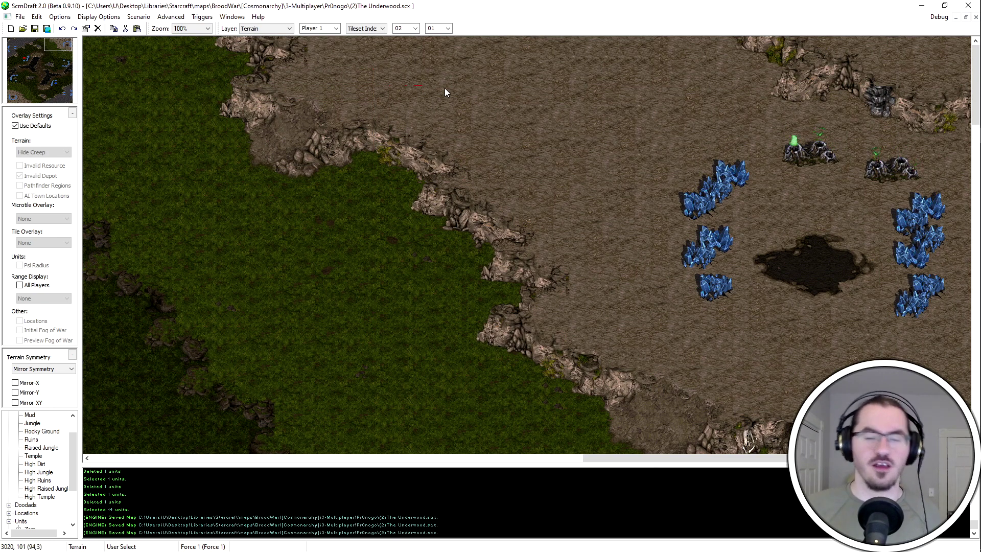
{"action": "middle_click_drag", "start_coordinate": [406, 84], "coordinate": [379, 80]}
{"action": "left_click_drag", "start_coordinate": [399, 87], "coordinate": [285, 178]}
{"action": "left_click_drag", "start_coordinate": [366, 88], "coordinate": [283, 176]}
{"action": "key", "text": "ctrl+v"}
{"action": "left_click", "coordinate": [348, 154]}
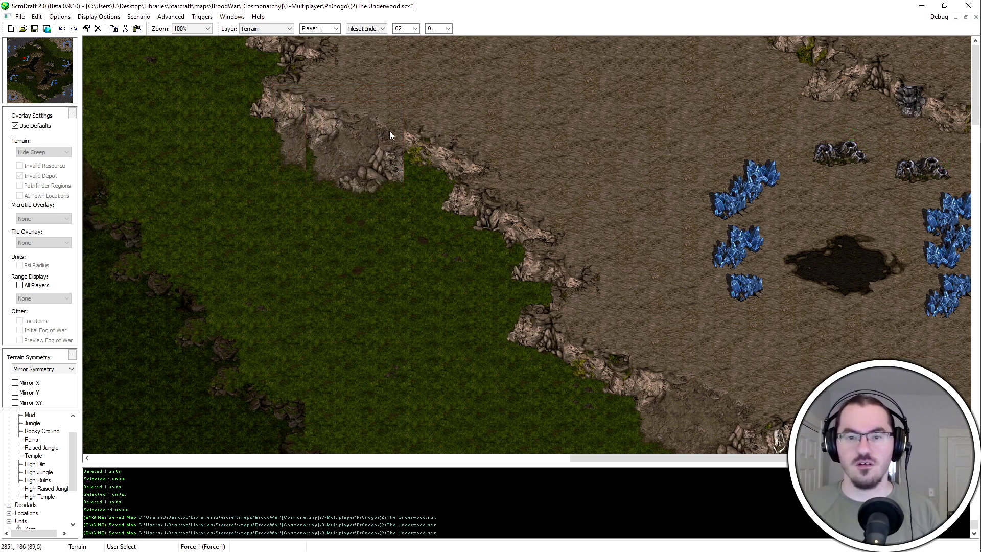
Patch the seams around the shifted dirt ledge with copied cliff tiles and blend them using the Rectangular brush
{"action": "left_click_drag", "start_coordinate": [375, 164], "coordinate": [372, 163]}
{"action": "key", "text": "ctrl+v"}
{"action": "left_click", "coordinate": [360, 145]}
{"action": "left_click_drag", "start_coordinate": [370, 162], "coordinate": [372, 163]}
{"action": "key", "text": "ctrl+y"}
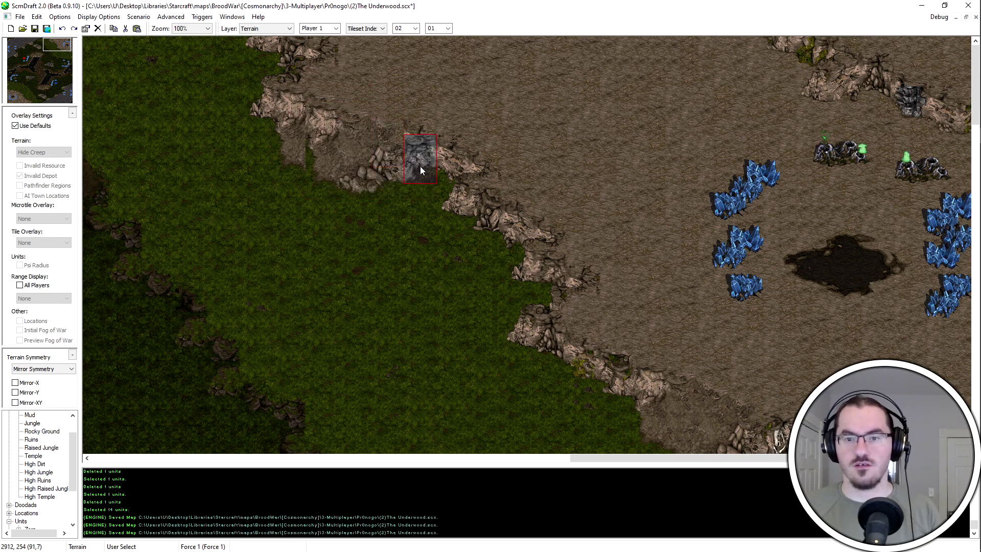
{"action": "key", "text": "ctrl+v"}
{"action": "left_click", "coordinate": [366, 28]}
{"action": "left_click", "coordinate": [366, 45]}
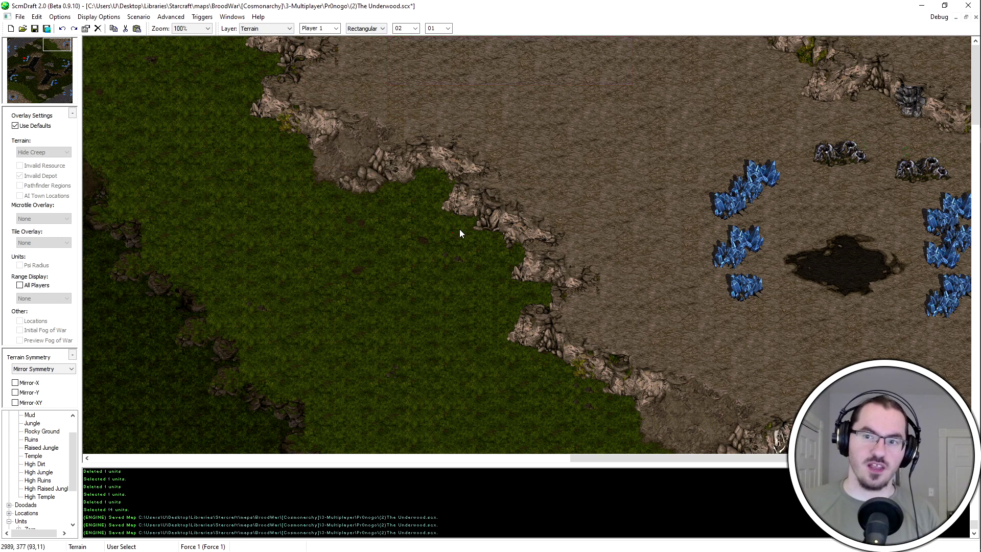
Copy the matching dirt ledge section of the lower-left plateau's cliff and paste it shifted along the edge
{"action": "left_click_drag", "start_coordinate": [41, 76], "coordinate": [20, 98]}
{"action": "middle_click_drag", "start_coordinate": [552, 267], "coordinate": [707, 347]}
{"action": "left_click_drag", "start_coordinate": [626, 391], "coordinate": [606, 393]}
{"action": "key", "text": "ctrl+c"}
{"action": "key", "text": "ctrl+v"}
{"action": "left_click", "coordinate": [615, 350]}
{"action": "key", "text": "ctrl+y"}
{"action": "key", "text": "ctrl+z"}
{"action": "key", "text": "ctrl+y"}
{"action": "key", "text": "Up"}
{"action": "key", "text": "Right"}
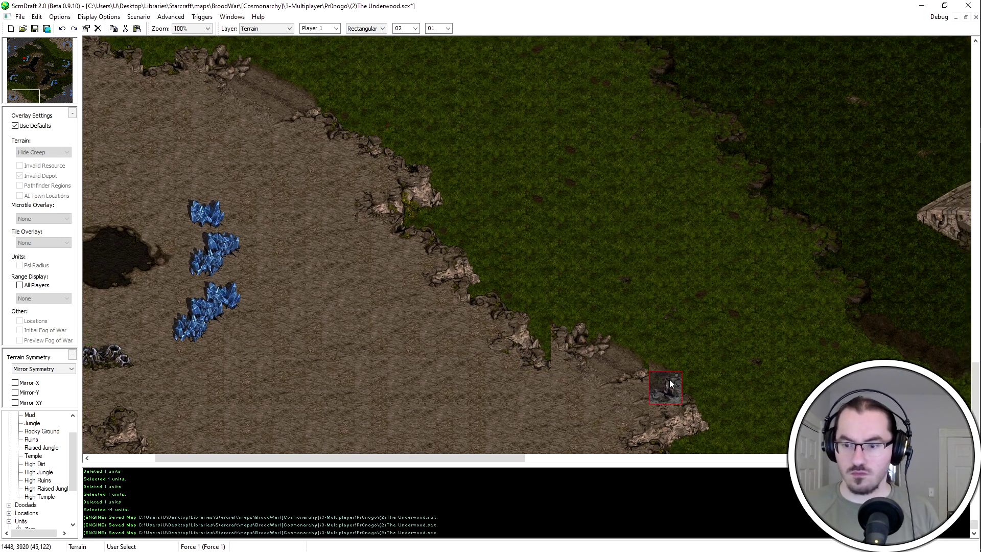
Close the gaps around the shifted lower-left ledge with the Rectangular brush, return to Tileset Indexed, and save the map
{"action": "key", "text": "Right"}
{"action": "key", "text": "Right"}
{"action": "key", "text": "Right"}
{"action": "key", "text": "Right"}
{"action": "key", "text": "Down"}
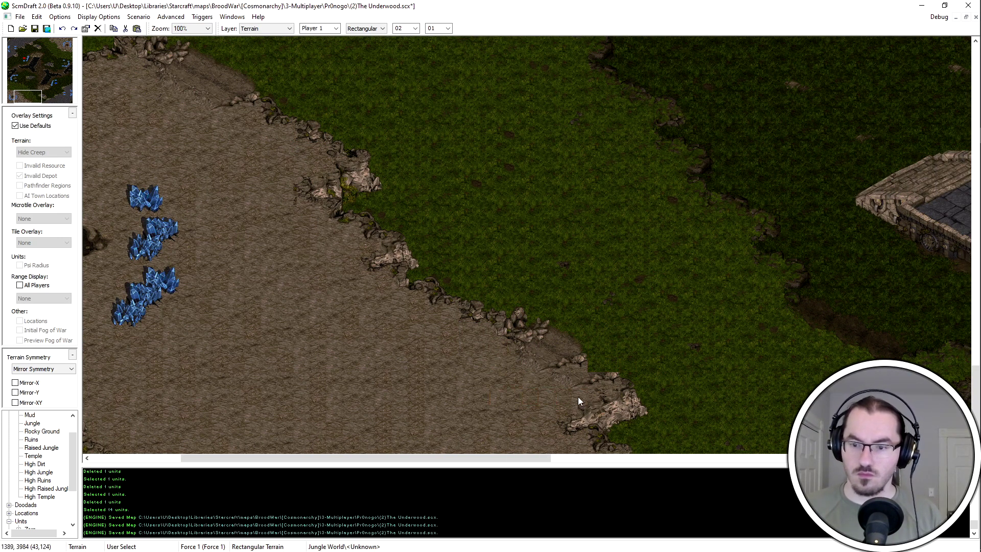
{"action": "left_click", "coordinate": [367, 29]}
{"action": "left_click", "coordinate": [366, 50]}
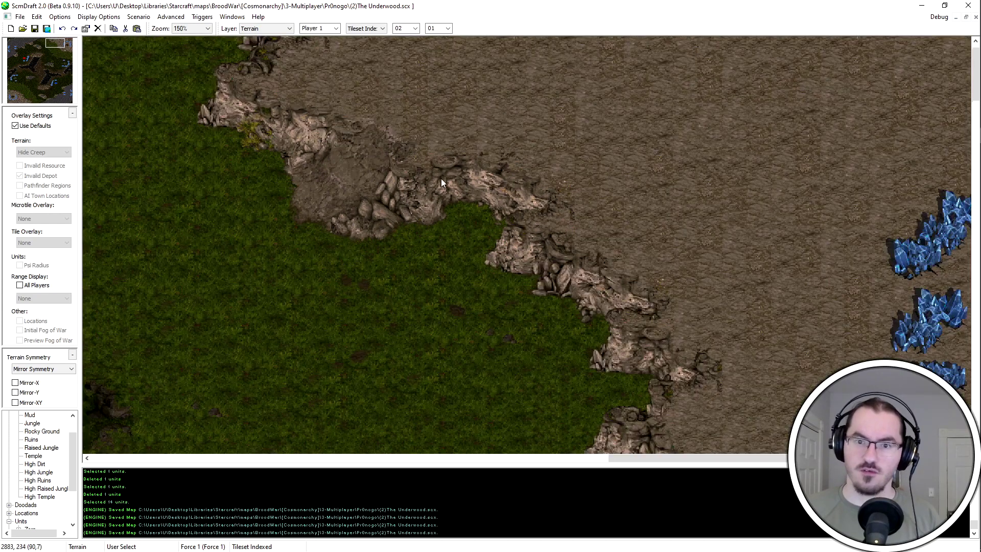
Redraw the cliff edge beside the lower-left dirt ledge with the Rectangular brush and return to Tileset Indexed placement
{"action": "left_click", "coordinate": [348, 27]}
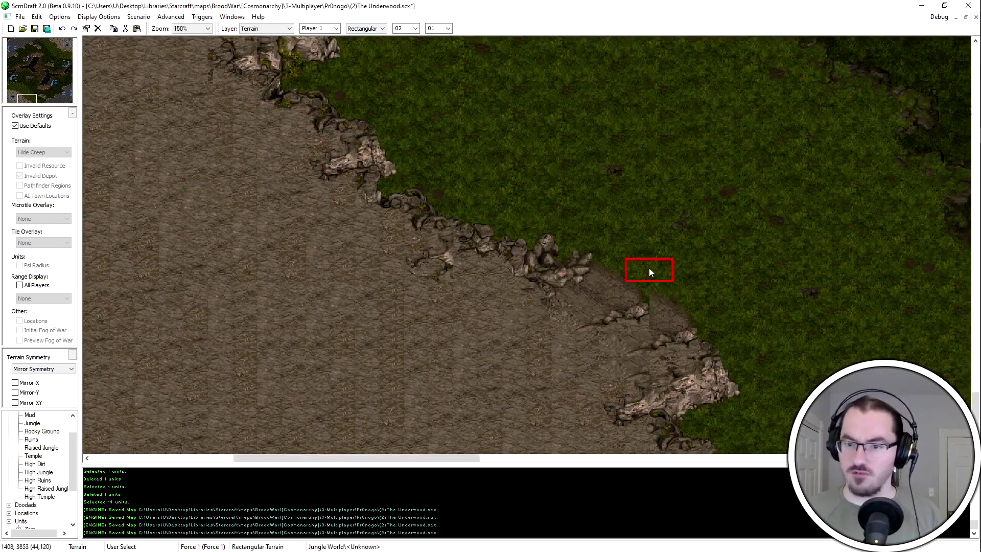
{"action": "left_click_drag", "start_coordinate": [650, 268], "coordinate": [510, 263]}
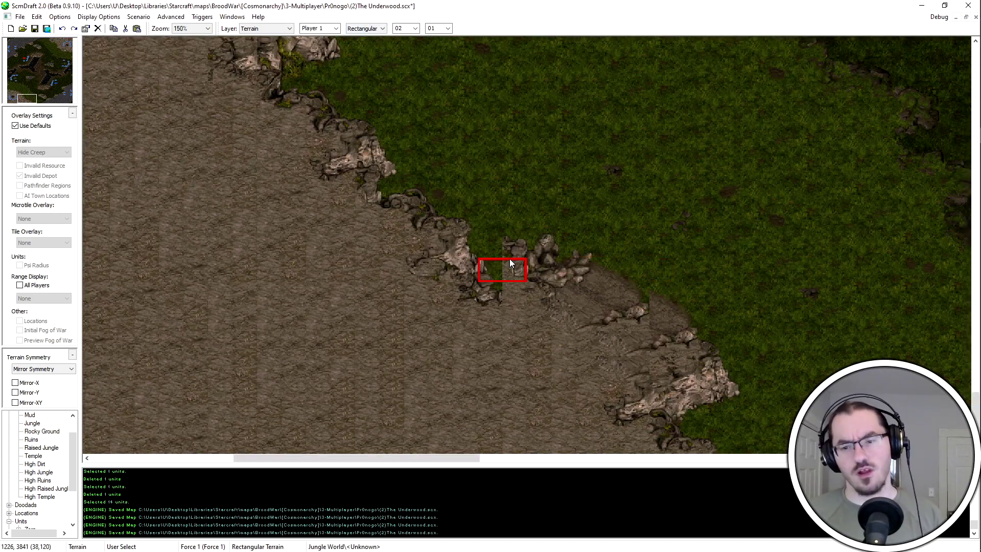
{"action": "left_click", "coordinate": [352, 30]}
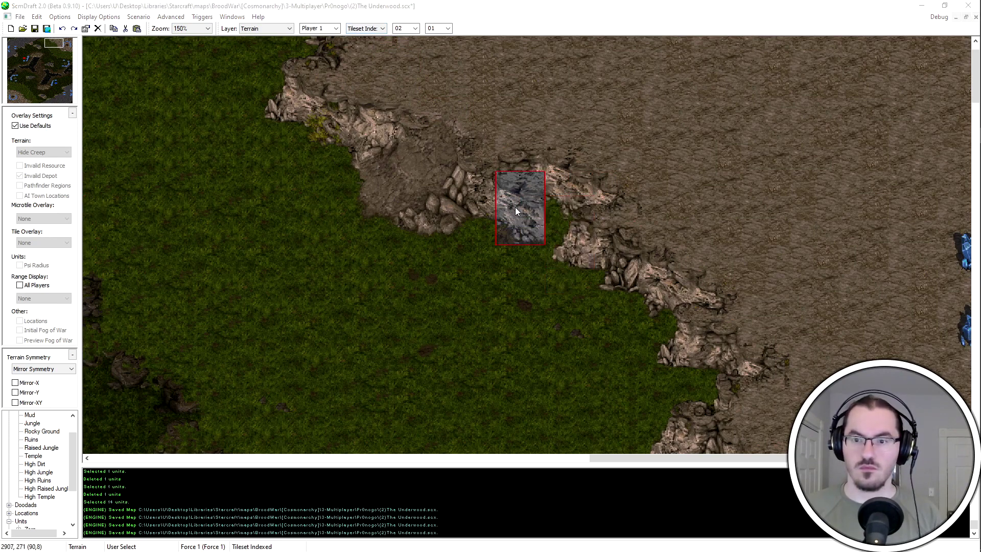
Extend the cliff wall beside the upper-right dirt ledge with indexed tiles and smooth it with the Rectangular brush
{"action": "left_click", "coordinate": [515, 207]}
{"action": "left_click", "coordinate": [568, 231]}
{"action": "left_click", "coordinate": [367, 28]}
{"action": "left_click", "coordinate": [362, 44]}
{"action": "left_click", "coordinate": [535, 162]}
{"action": "middle_click_drag", "start_coordinate": [712, 299], "coordinate": [688, 276]}
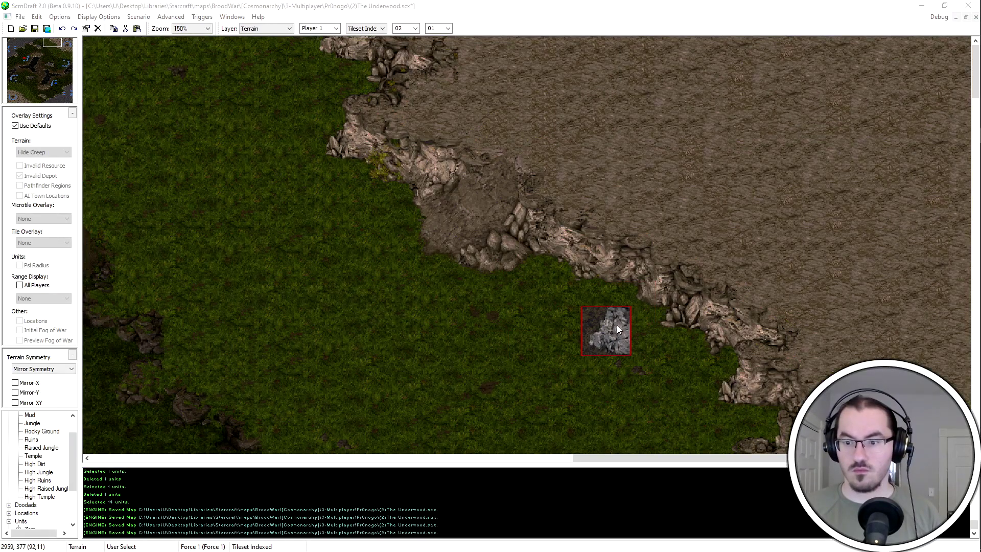
Build a rocky outcrop jutting into the jungle from the upper-right cliff and fill the wall tiles above it
{"action": "left_click", "coordinate": [634, 330]}
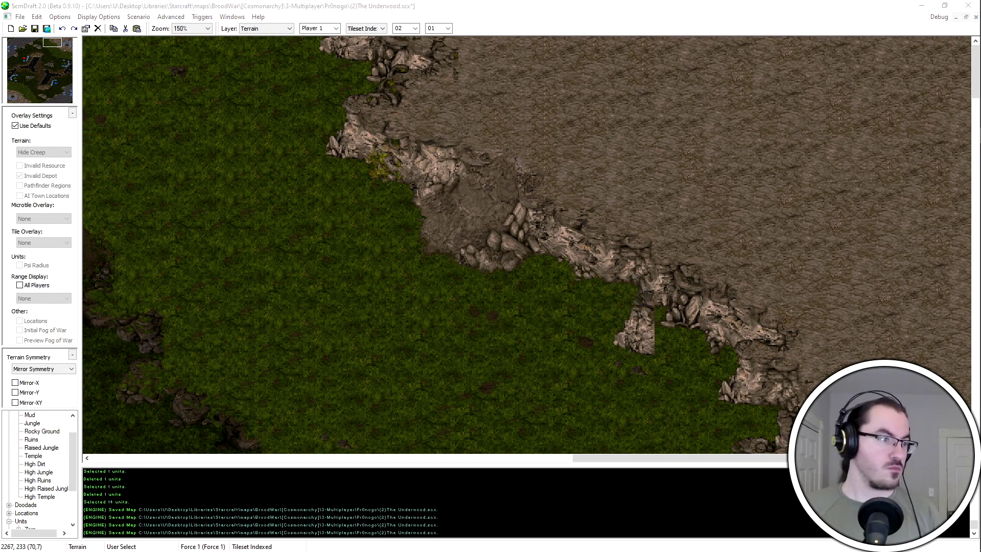
{"action": "left_click", "coordinate": [679, 330]}
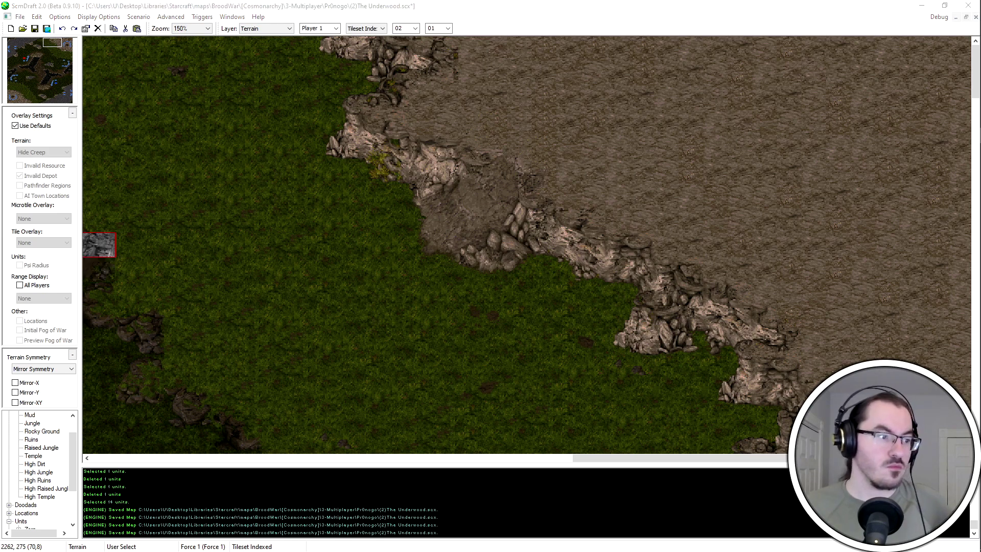
{"action": "left_click", "coordinate": [677, 263]}
{"action": "middle_click_drag", "start_coordinate": [676, 263], "coordinate": [641, 228]}
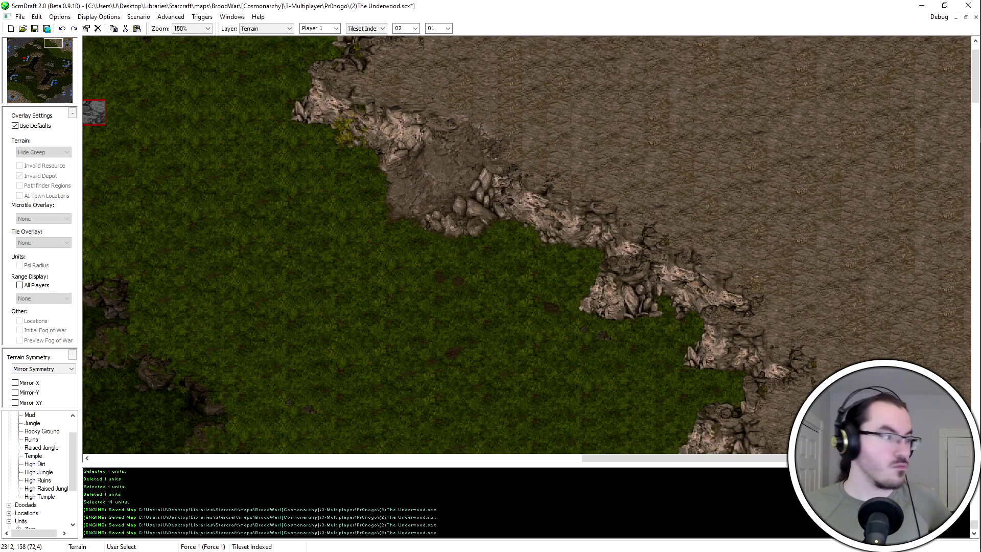
Compare the lower-left cliff line with the new rocky outcrop on the upper-right cliff to locate the mirrored spot
{"action": "left_click", "coordinate": [28, 99]}
{"action": "left_click", "coordinate": [27, 97]}
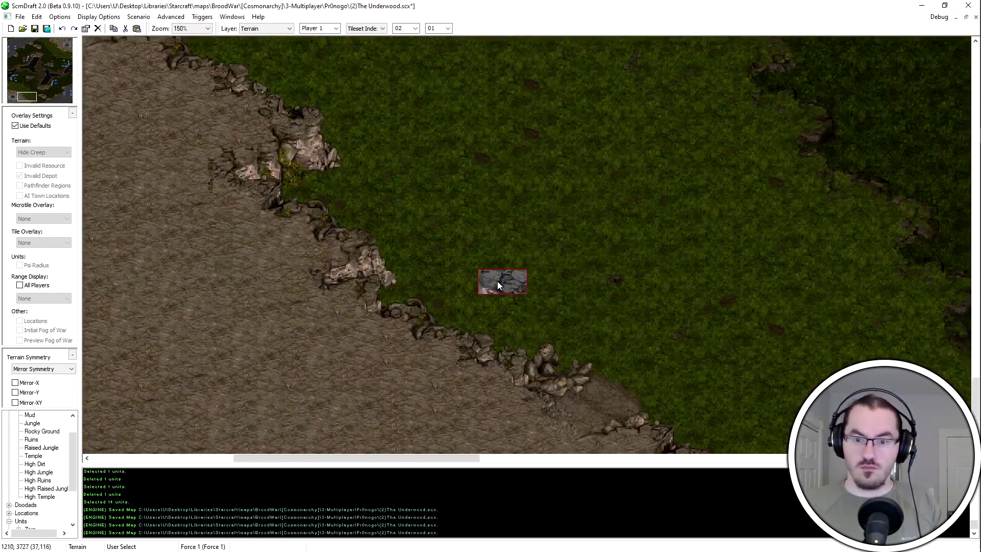
{"action": "mouse_move", "coordinate": [63, 50]}
{"action": "left_mouse_down"}
{"action": "mouse_move", "coordinate": [36, 66]}
{"action": "mouse_move", "coordinate": [58, 47]}
{"action": "left_mouse_up"}
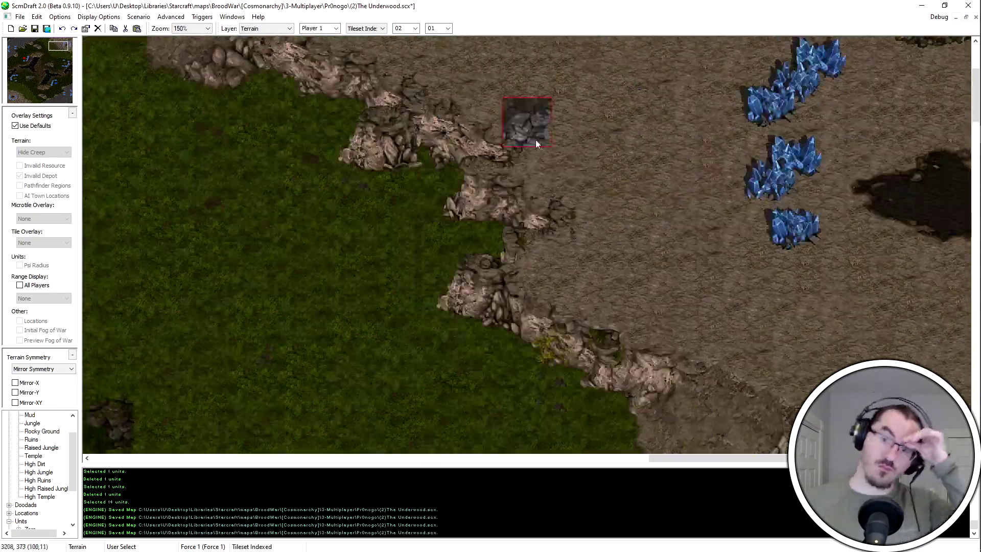
{"action": "key", "text": "Left"}
{"action": "key", "text": "Left"}
{"action": "key", "text": "Up"}
{"action": "key", "text": "Up"}
{"action": "key", "text": "Left"}
{"action": "key", "text": "Left"}
{"action": "key", "text": "Left"}
{"action": "key", "text": "Up"}
{"action": "key", "text": "Up"}
{"action": "key", "text": "Up"}
{"action": "key", "text": "Up"}
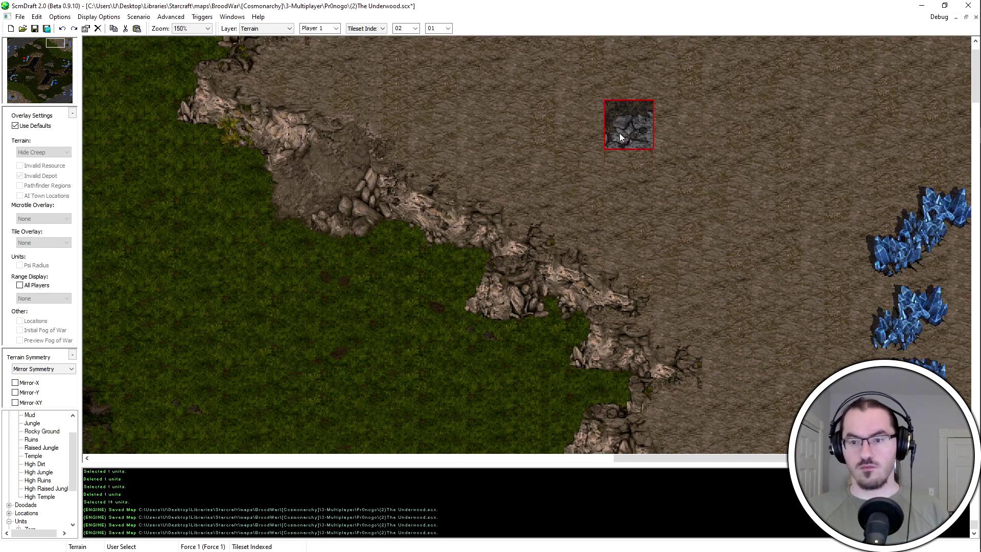
Place indexed cliff tiles on the lower-left cliff to start a rocky outcrop mirroring the upper-right one
{"action": "left_click_drag", "start_coordinate": [18, 90], "coordinate": [26, 98]}
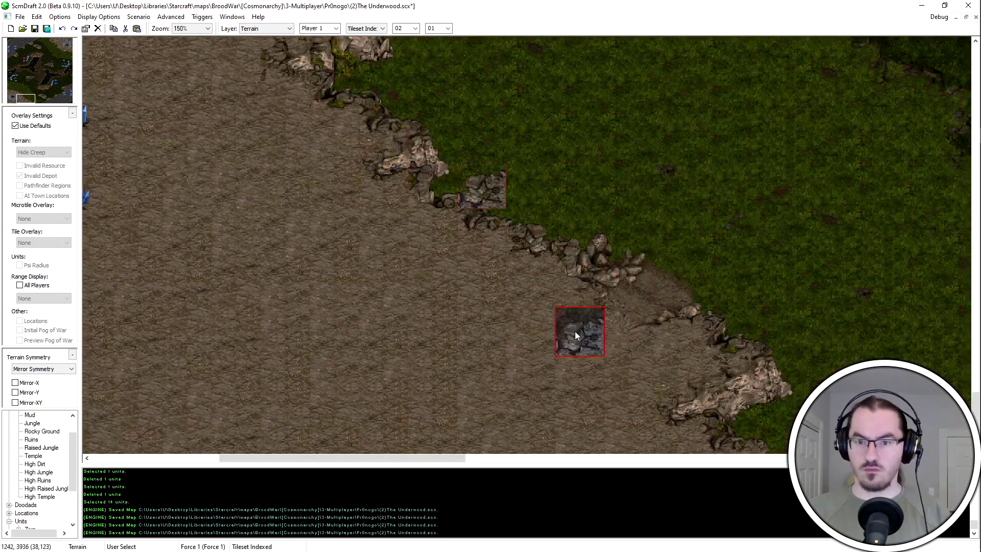
{"action": "key", "text": "Up"}
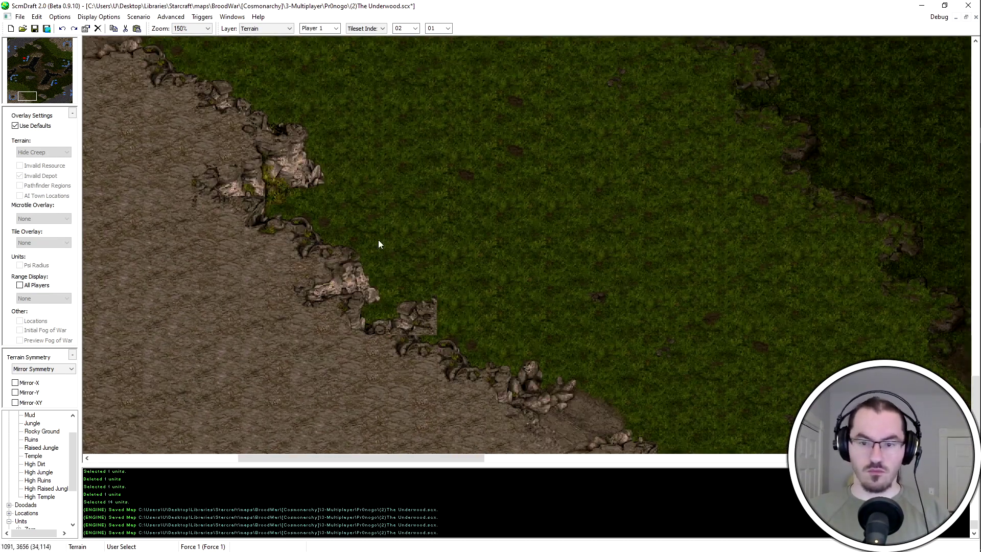
{"action": "key", "text": "Right"}
{"action": "left_click", "coordinate": [367, 28]}
{"action": "left_click", "coordinate": [359, 38]}
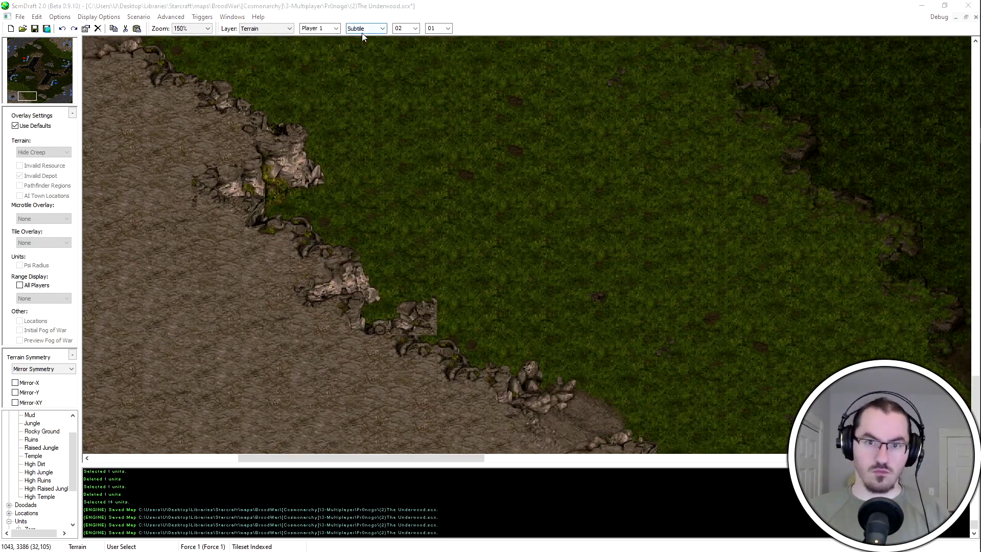
{"action": "scroll", "coordinate": [358, 36], "scroll_direction": "up", "scroll_amount": 1}
{"action": "left_click", "coordinate": [408, 347]}
{"action": "scroll", "coordinate": [364, 31], "scroll_direction": "down", "scroll_amount": 2}
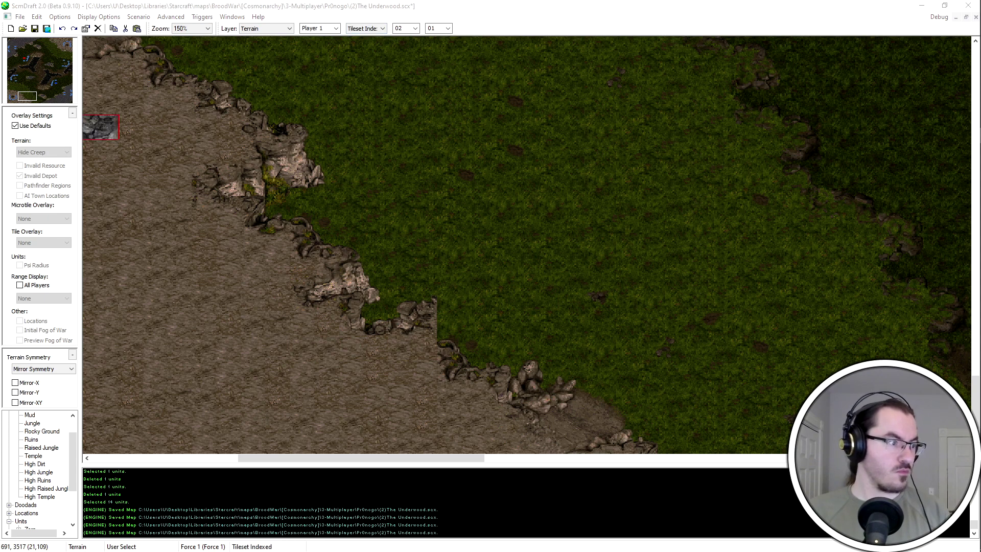
{"action": "left_click", "coordinate": [409, 348]}
Finish the side and corner tiles of the lower-left outcrop so it joins the cliff, and save the map
{"action": "middle_click_drag", "start_coordinate": [611, 362], "coordinate": [531, 318]}
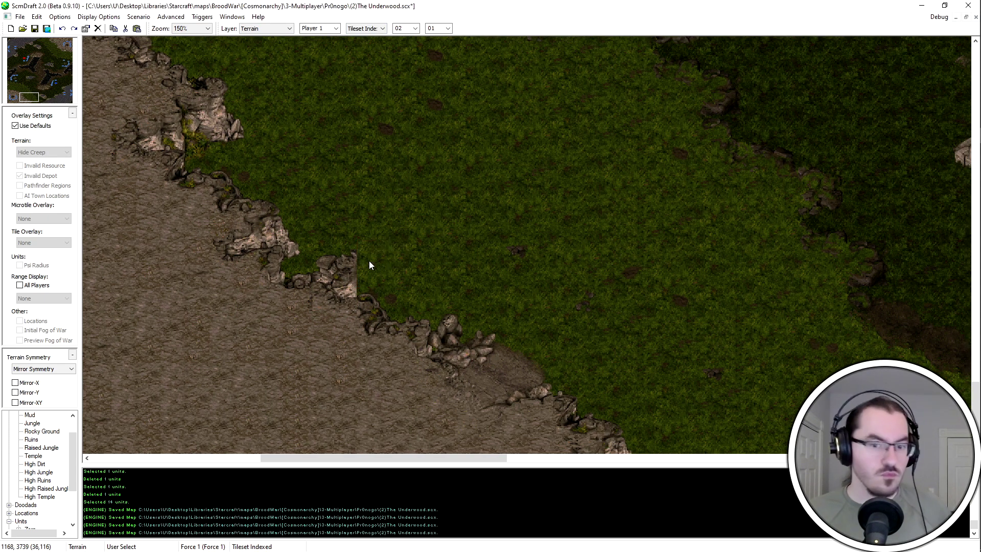
{"action": "left_click", "coordinate": [367, 323]}
{"action": "left_click", "coordinate": [367, 302]}
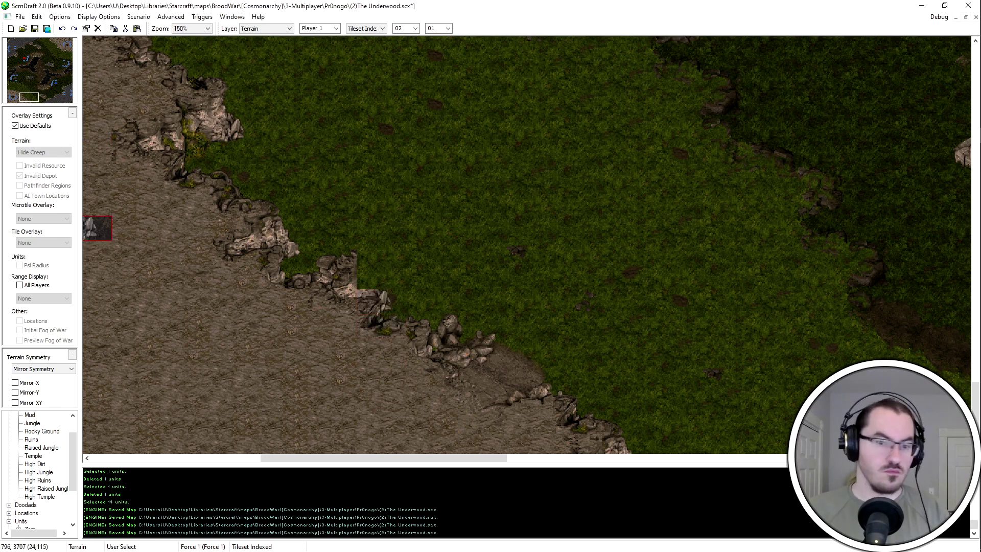
{"action": "left_click", "coordinate": [367, 268]}
{"action": "middle_click_drag", "start_coordinate": [641, 434], "coordinate": [582, 381]}
{"action": "key", "text": "ctrl+s"}
{"action": "scroll", "coordinate": [581, 384], "scroll_direction": "down", "scroll_amount": 1}
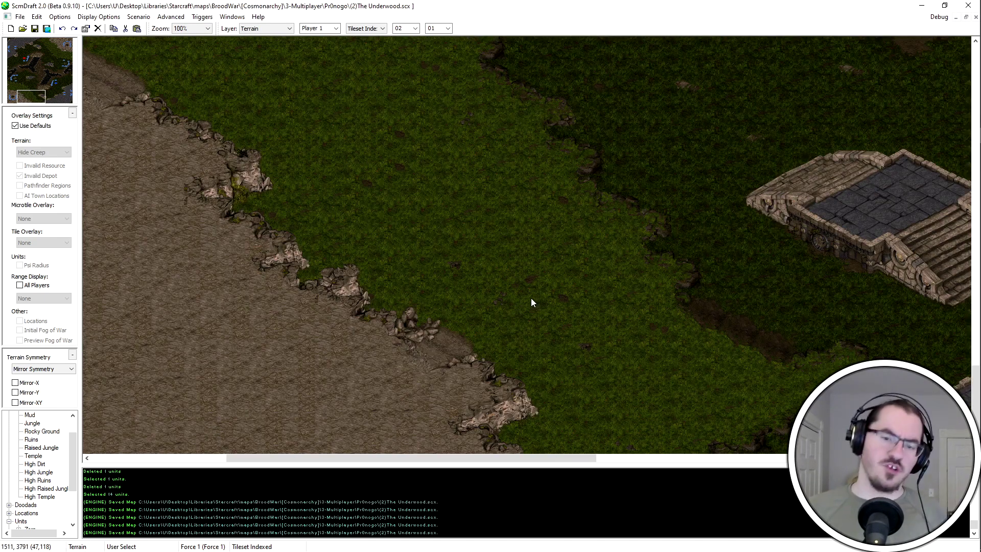
Review the reshaped lower-left and upper-right cliffs and bases against the surrounding jungle and temple terrain
{"action": "scroll", "coordinate": [492, 353], "scroll_direction": "left", "scroll_amount": 4}
{"action": "middle_click_drag", "start_coordinate": [474, 246], "coordinate": [353, 95]}
{"action": "middle_click_drag", "start_coordinate": [477, 275], "coordinate": [424, 44]}
{"action": "middle_click_drag", "start_coordinate": [548, 248], "coordinate": [288, 247]}
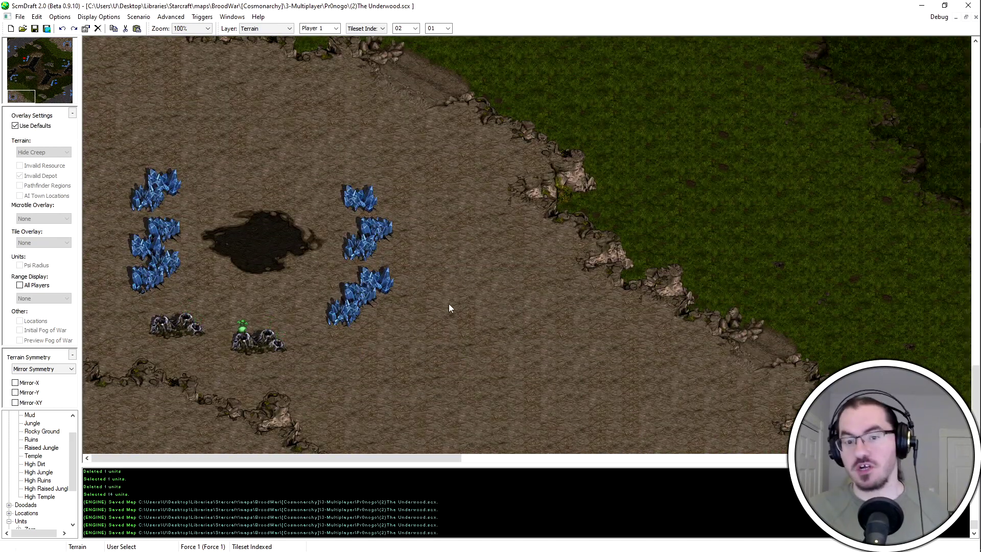
{"action": "left_click_drag", "start_coordinate": [28, 87], "coordinate": [85, 130]}
{"action": "mouse_move", "coordinate": [50, 65]}
{"action": "left_mouse_down"}
{"action": "mouse_move", "coordinate": [58, 47]}
{"action": "mouse_move", "coordinate": [35, 56]}
{"action": "mouse_move", "coordinate": [58, 59]}
{"action": "left_mouse_up"}
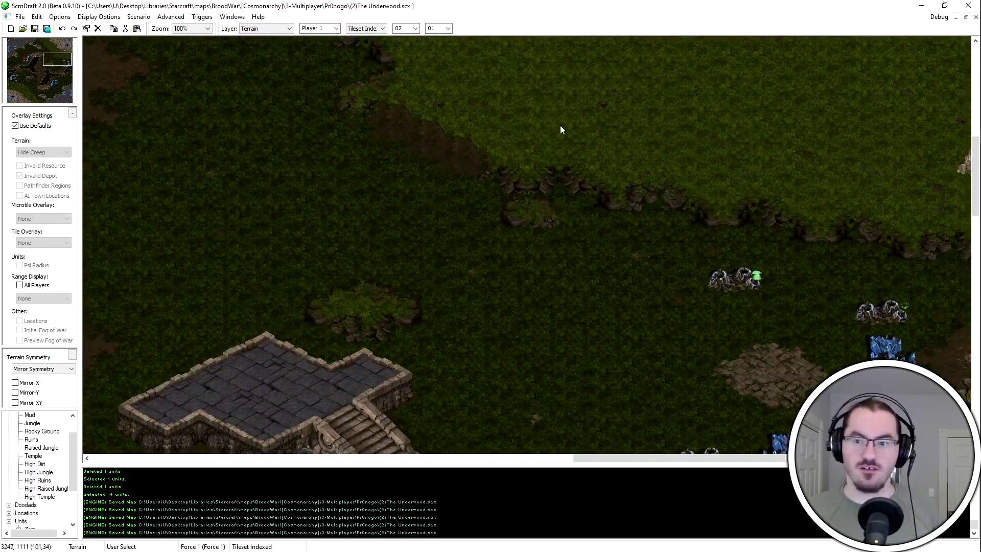
{"action": "scroll", "coordinate": [561, 130], "scroll_direction": "up", "scroll_amount": 10}
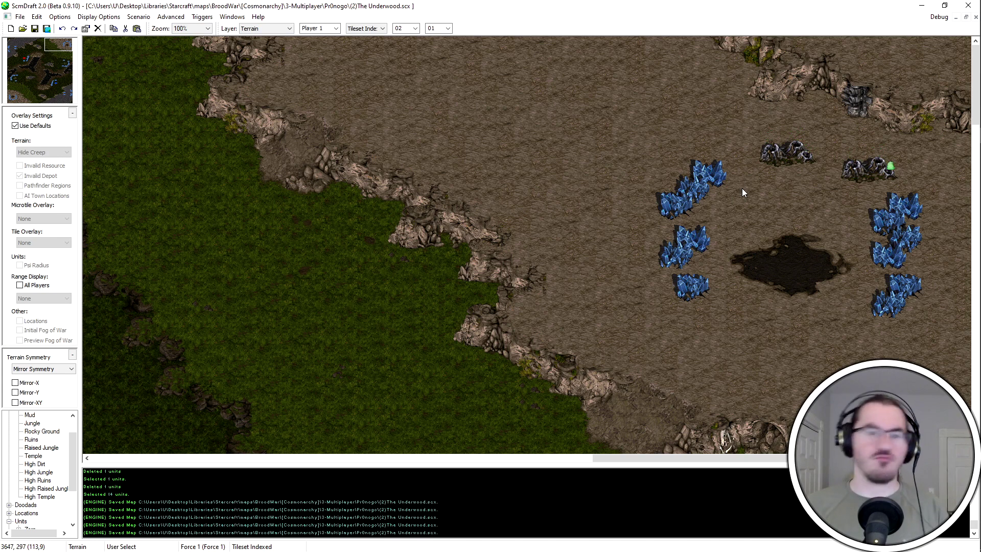
{"action": "scroll", "coordinate": [710, 207], "scroll_direction": "down", "scroll_amount": 1, "text": "ctrl"}
{"action": "scroll", "coordinate": [774, 240], "scroll_direction": "down", "scroll_amount": 3}
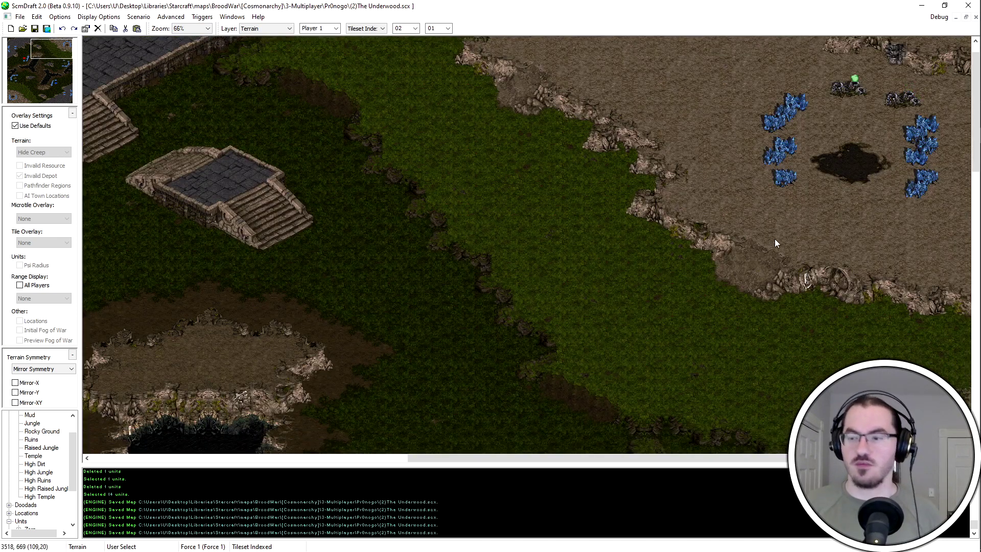
{"action": "scroll", "coordinate": [864, 52], "scroll_direction": "up", "scroll_amount": 3}
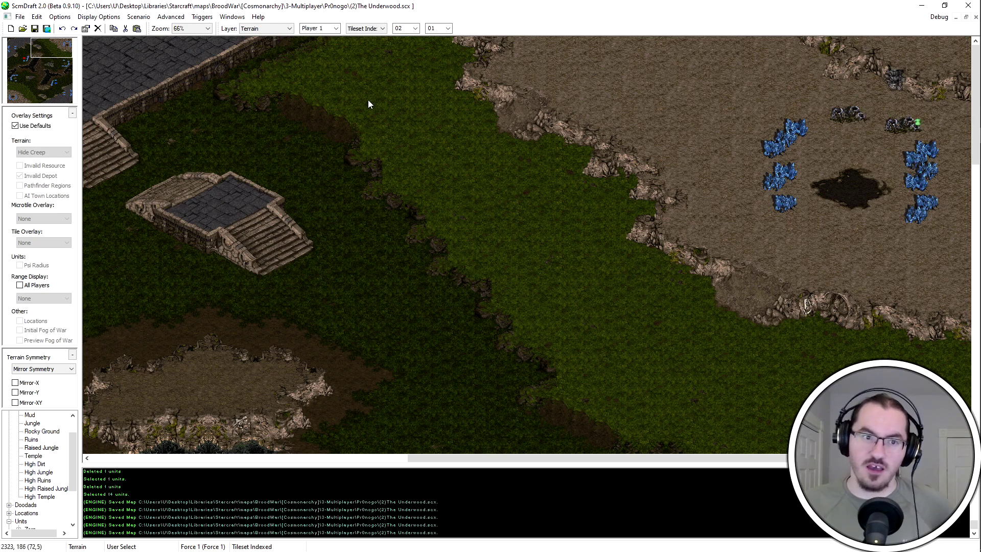
{"action": "middle_click_drag", "start_coordinate": [405, 157], "coordinate": [28, 176]}
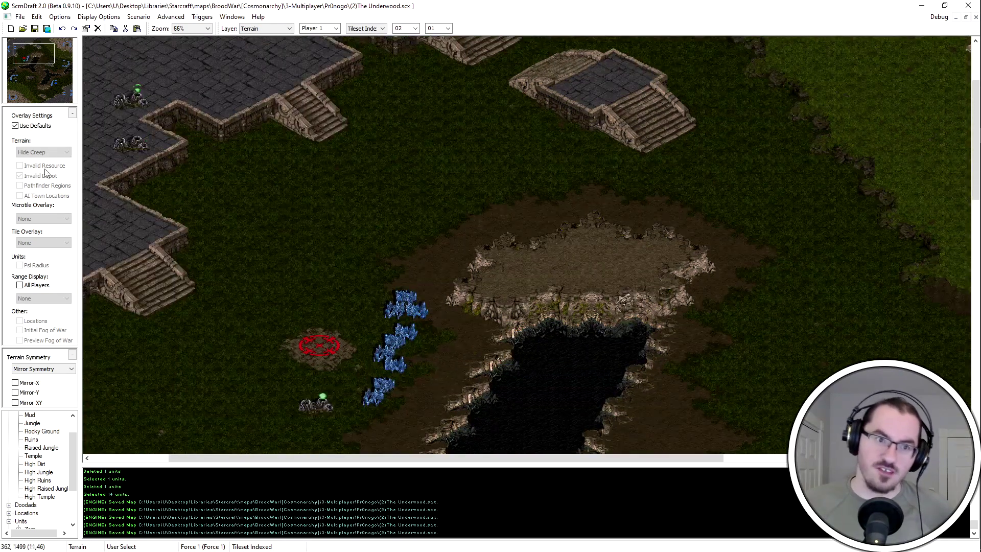
Examine the lower-left plateau's open space and the raised jungle corridor between its cliff and the low ground
{"action": "left_click", "coordinate": [70, 95]}
{"action": "left_click", "coordinate": [23, 99]}
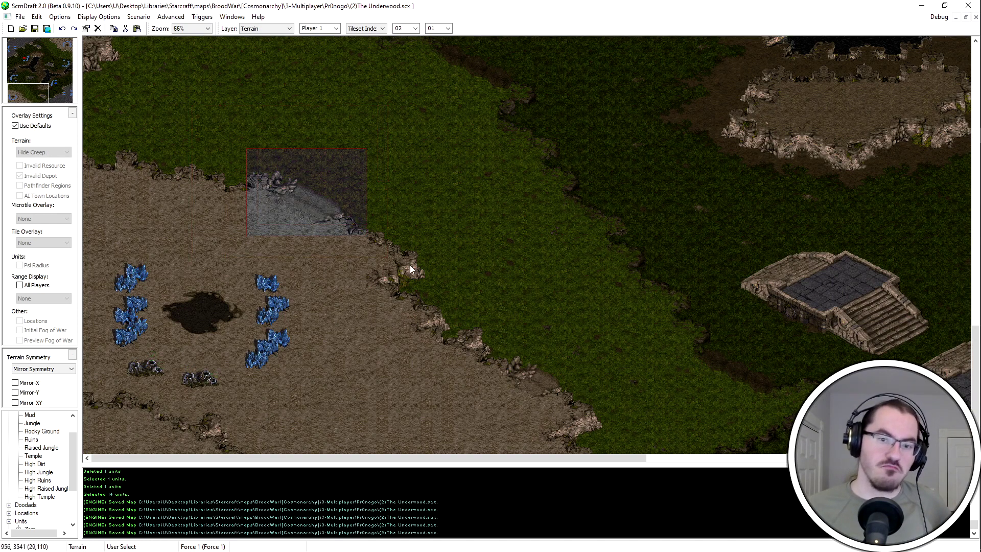
{"action": "left_click_drag", "start_coordinate": [227, 185], "coordinate": [255, 212]}
{"action": "left_click", "coordinate": [406, 303]}
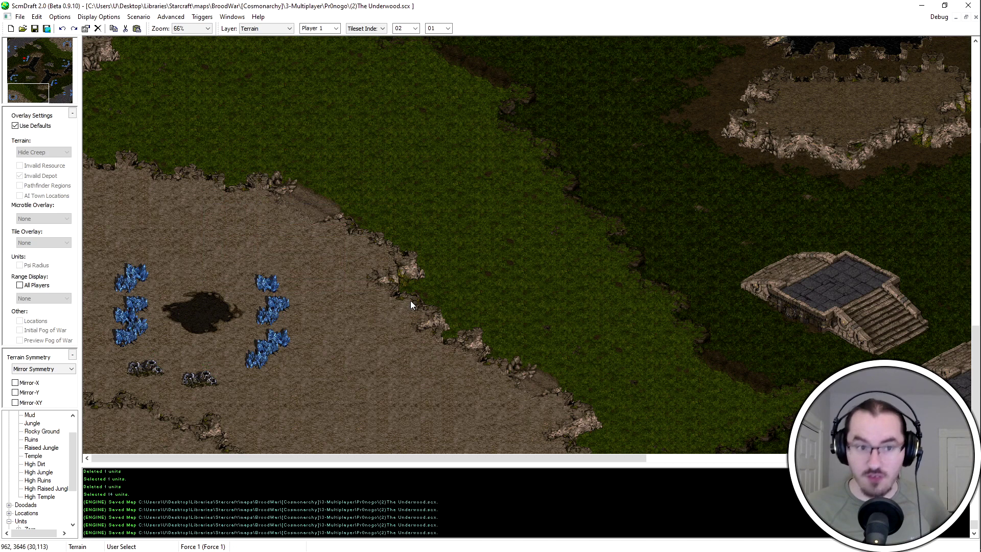
{"action": "scroll", "coordinate": [401, 229], "scroll_direction": "up", "scroll_amount": 5}
{"action": "scroll", "coordinate": [275, 368], "scroll_direction": "down", "scroll_amount": 4}
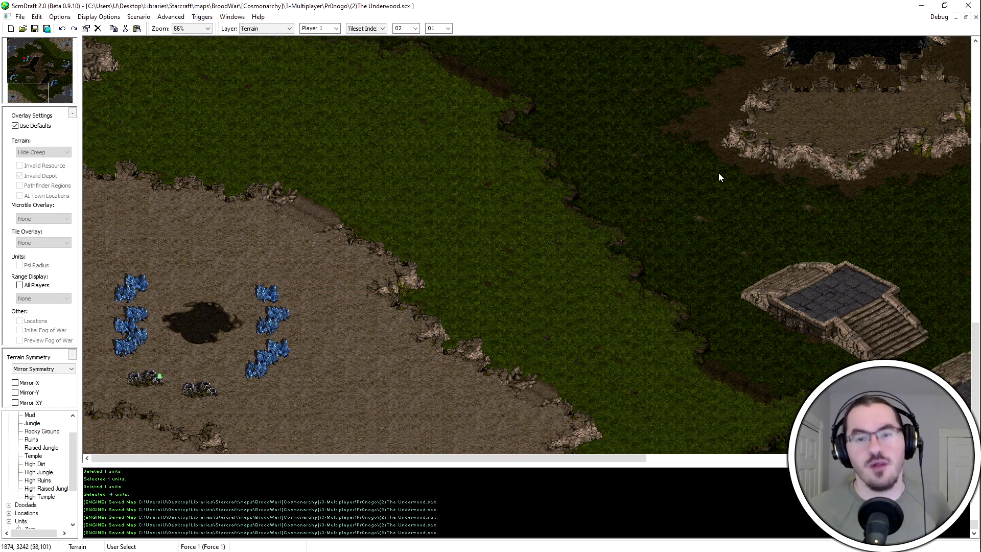
{"action": "scroll", "coordinate": [386, 168], "scroll_direction": "up", "scroll_amount": 5}
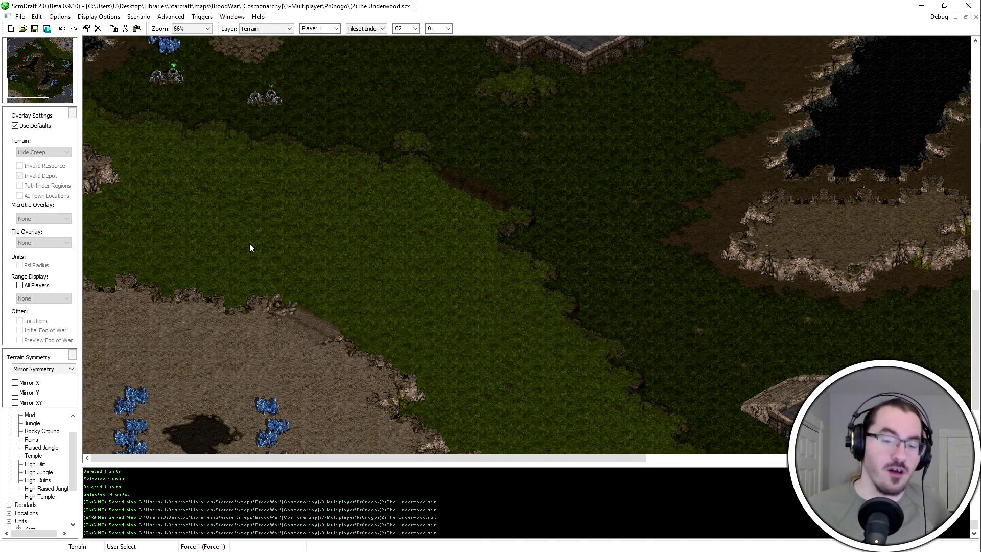
{"action": "scroll", "coordinate": [205, 307], "scroll_direction": "down", "scroll_amount": 5}
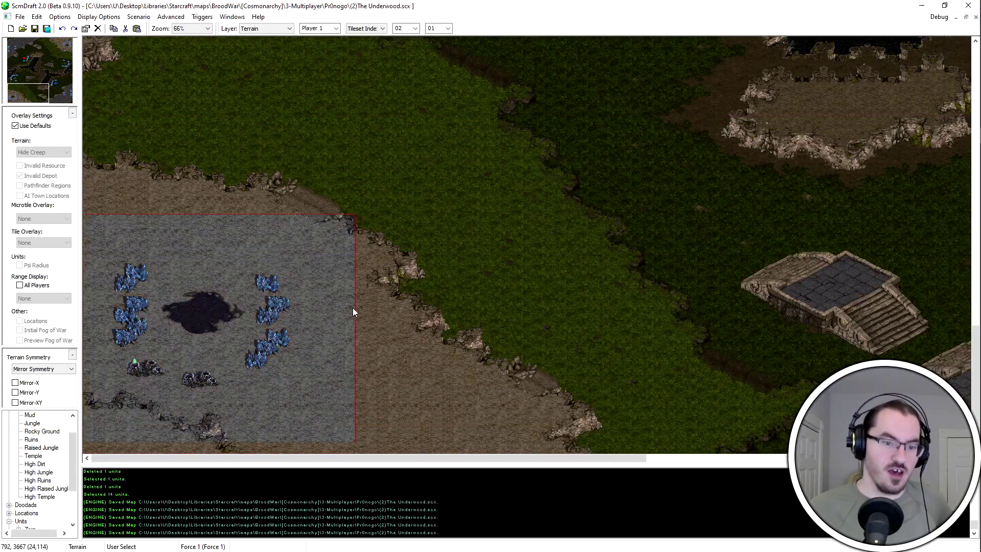
Review the upper-right plateau and the lower-right jungle base with its minerals, ramps and temple walls
{"action": "left_click", "coordinate": [51, 48]}
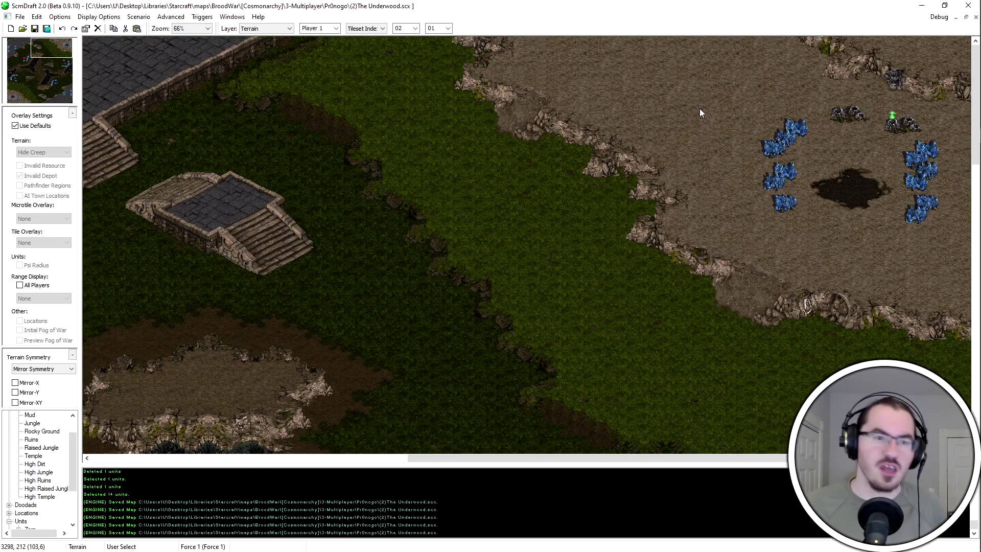
{"action": "left_click_drag", "start_coordinate": [39, 60], "coordinate": [87, 87]}
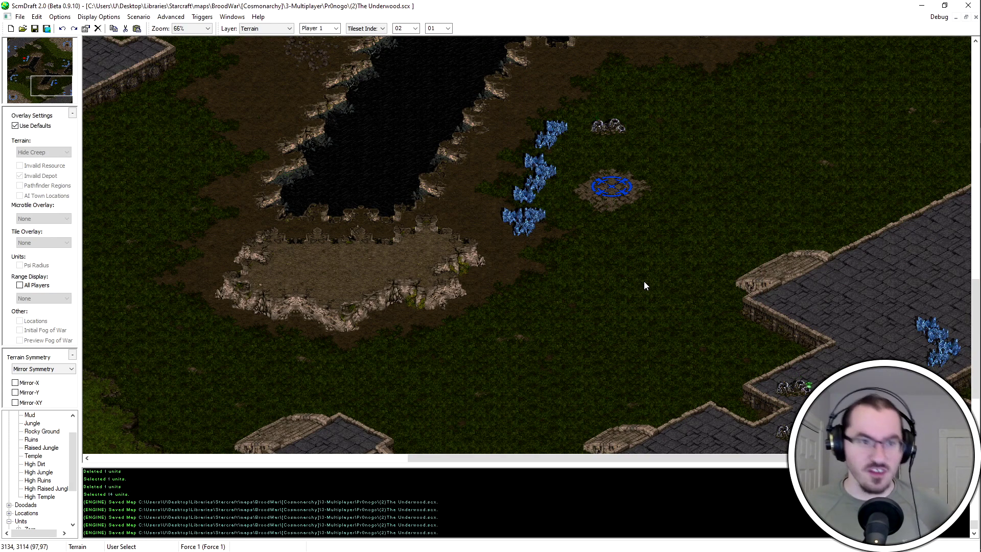
{"action": "middle_click_drag", "start_coordinate": [452, 319], "coordinate": [765, 433]}
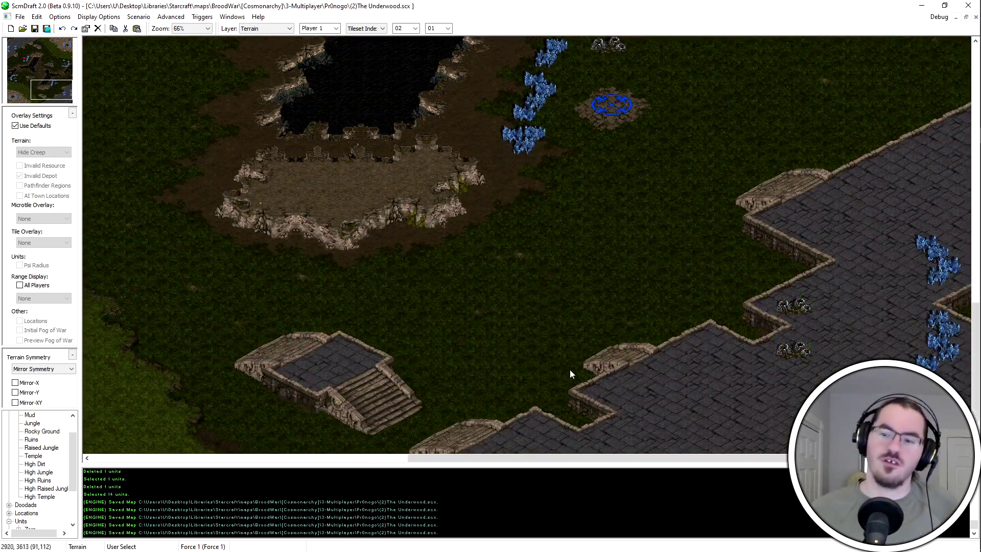
{"action": "middle_click_drag", "start_coordinate": [572, 374], "coordinate": [599, 221]}
{"action": "mouse_move", "coordinate": [62, 83]}
{"action": "left_mouse_down"}
{"action": "mouse_move", "coordinate": [66, 65]}
{"action": "mouse_move", "coordinate": [66, 83]}
{"action": "left_mouse_up"}
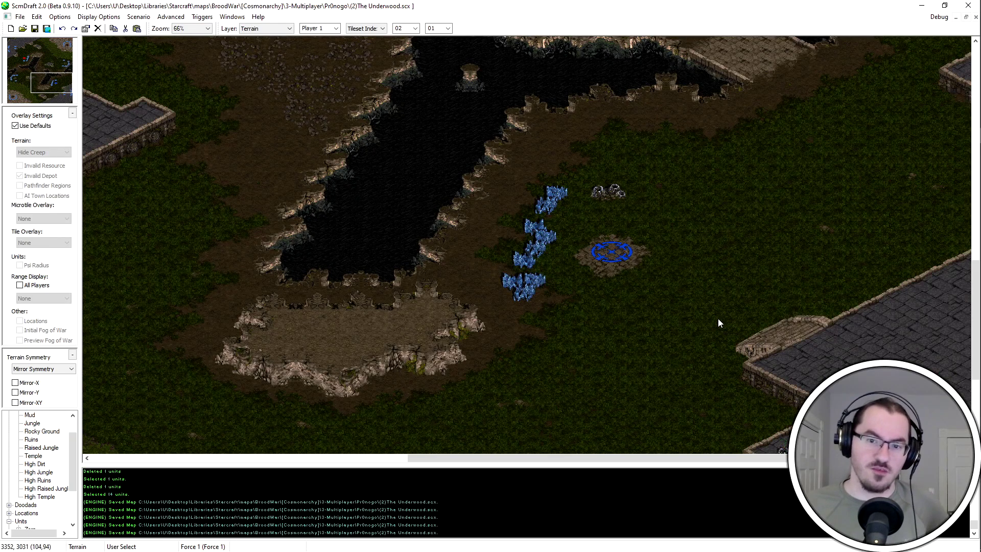
{"action": "scroll", "coordinate": [719, 323], "scroll_direction": "down", "scroll_amount": 3}
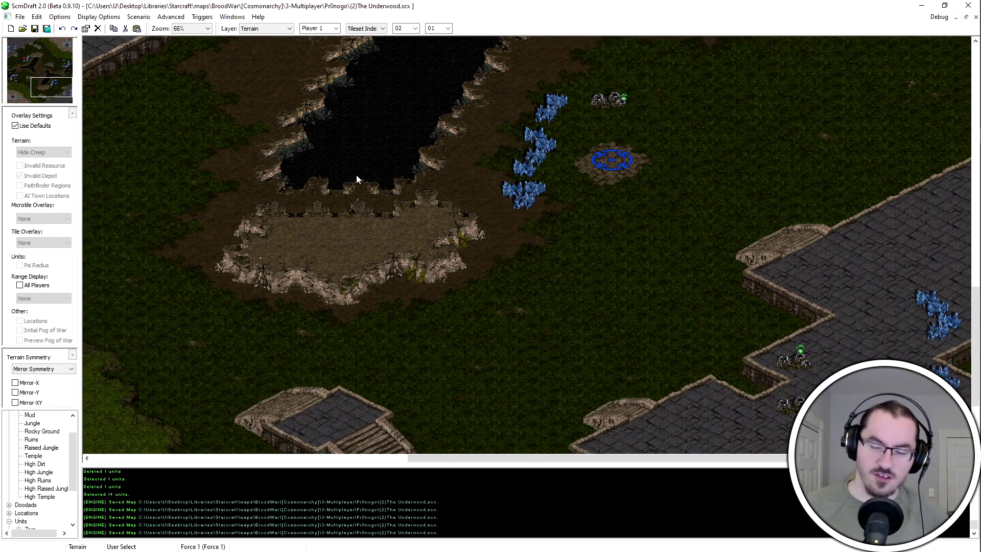
{"action": "scroll", "coordinate": [645, 141], "scroll_direction": "up", "scroll_amount": 1}
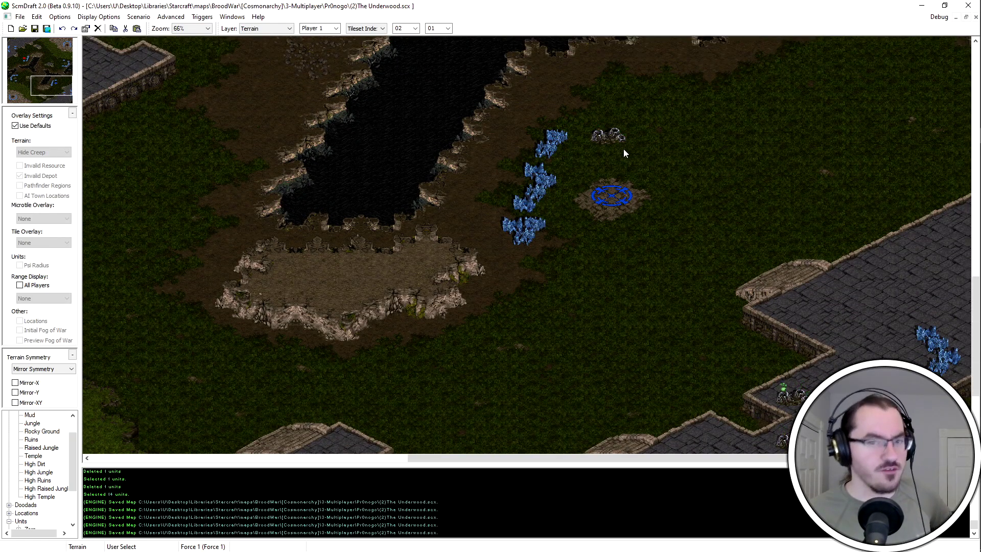
Shift the three-mineral cluster below the blue start location one tile closer to that start location
{"action": "scroll", "coordinate": [652, 235], "scroll_direction": "up", "scroll_amount": 2, "text": "ctrl"}
{"action": "key", "text": "u"}
{"action": "left_click_drag", "start_coordinate": [449, 191], "coordinate": [342, 261]}
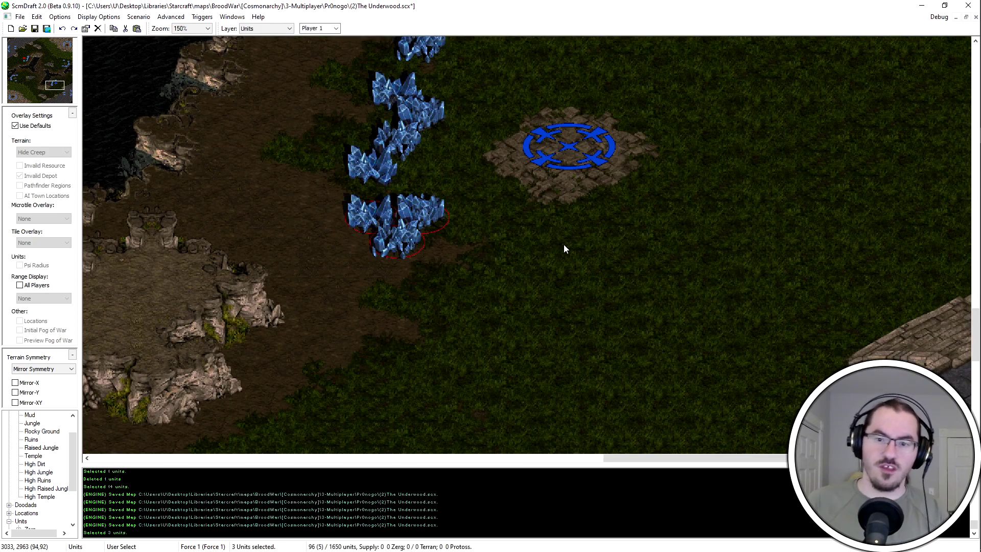
{"action": "key", "text": "ctrl+c"}
{"action": "key", "text": "ctrl+v"}
{"action": "key", "text": "Escape"}
Move the matching three-mineral cluster at the red start location one tile closer to mirror the blue base
{"action": "left_click", "coordinate": [30, 45]}
{"action": "left_click", "coordinate": [29, 58]}
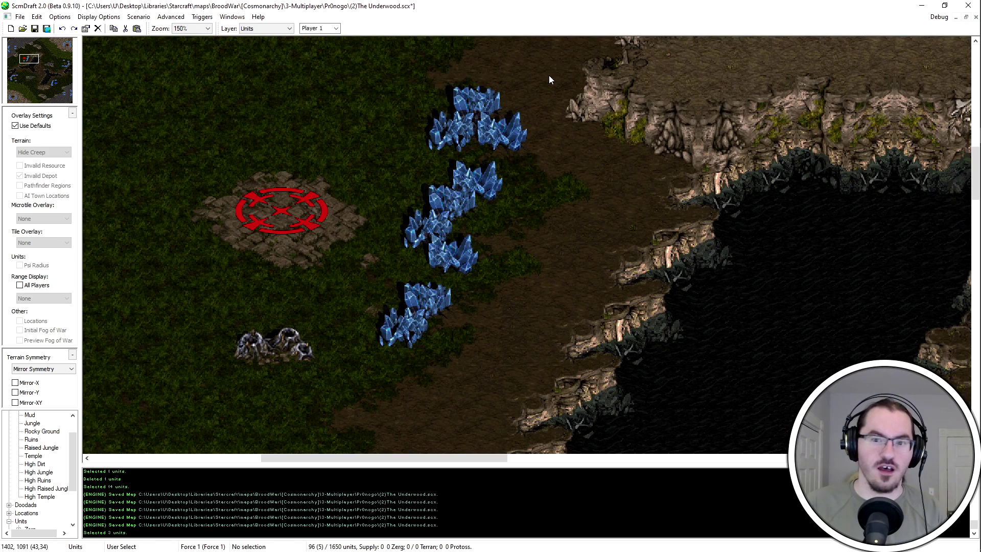
{"action": "key", "text": "ctrl+v"}
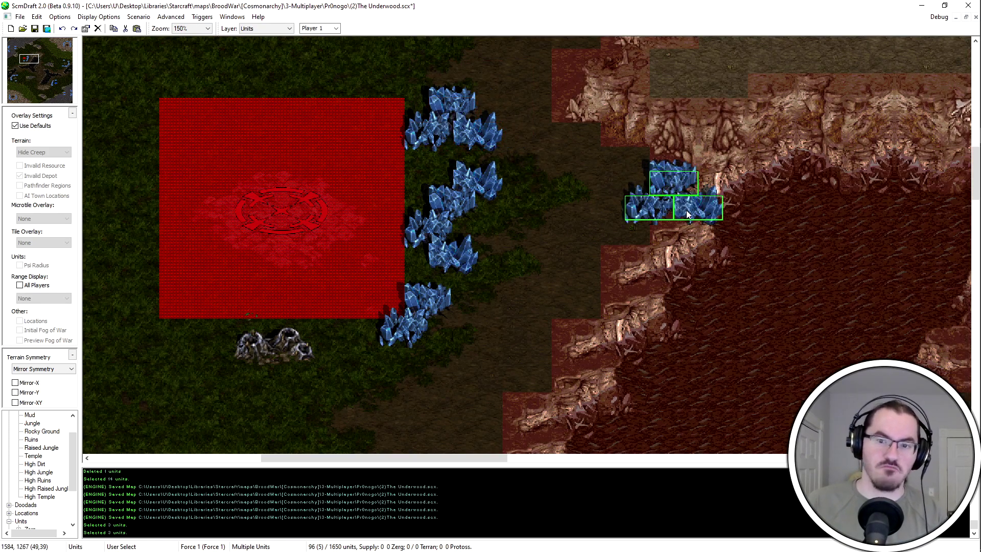
{"action": "key", "text": "Escape"}
Refine the raised jungle cliff edge below the upper-right plateau with indexed cliff tiles along its diagonal
{"action": "scroll", "coordinate": [458, 164], "scroll_direction": "down", "scroll_amount": 2, "text": "ctrl"}
{"action": "middle_click_drag", "start_coordinate": [464, 165], "coordinate": [712, 252]}
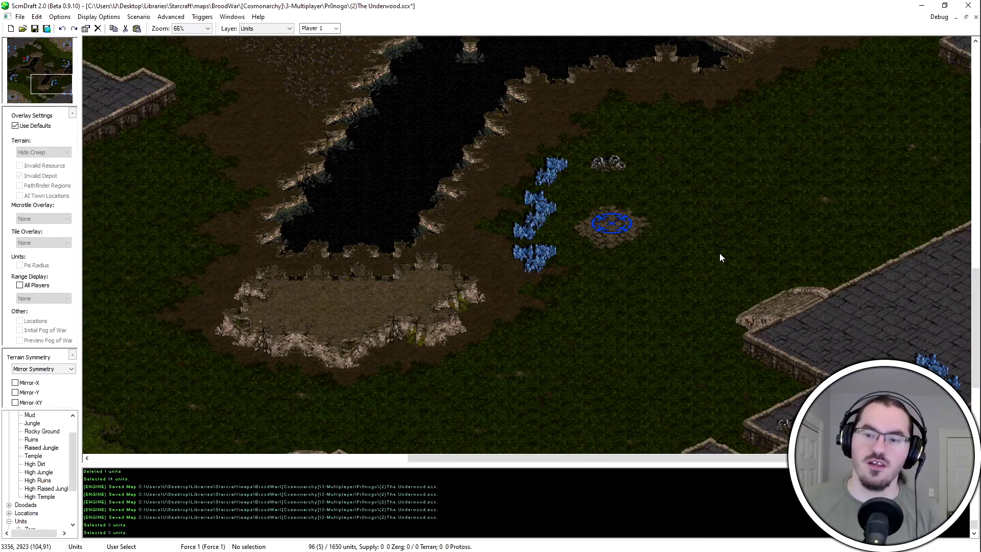
{"action": "middle_click_drag", "start_coordinate": [626, 217], "coordinate": [929, 22]}
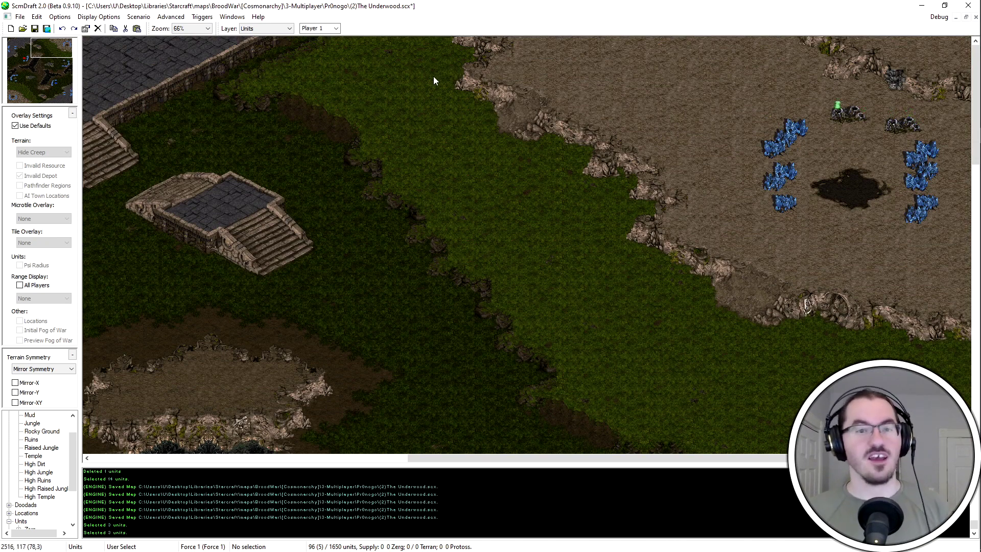
{"action": "scroll", "coordinate": [324, 81], "scroll_direction": "up", "scroll_amount": 2, "text": "ctrl"}
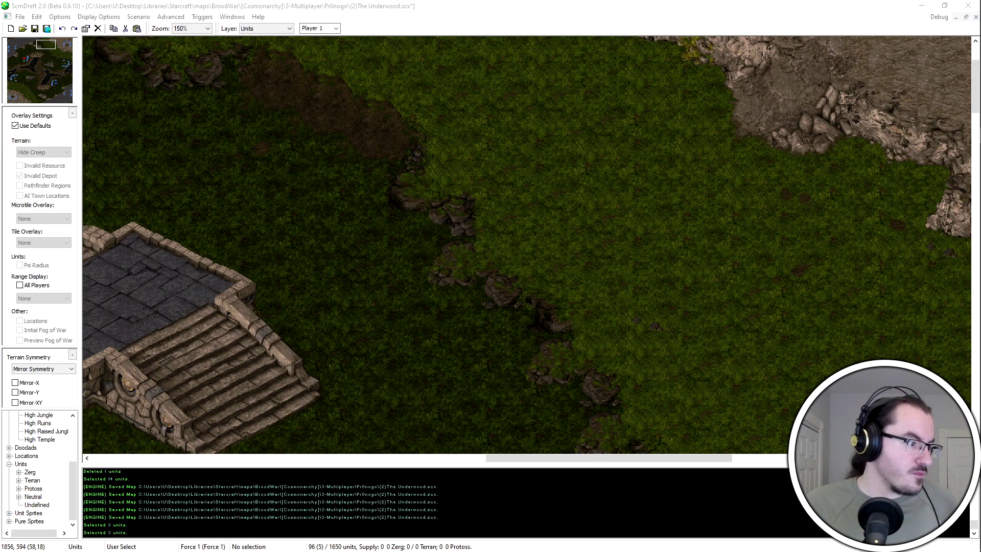
{"action": "key", "text": "c"}
{"action": "mouse_move", "coordinate": [515, 252]}
{"action": "middle_mouse_down"}
{"action": "mouse_move", "coordinate": [549, 287]}
{"action": "mouse_move", "coordinate": [596, 370]}
{"action": "middle_mouse_up"}
{"action": "key", "text": "t"}
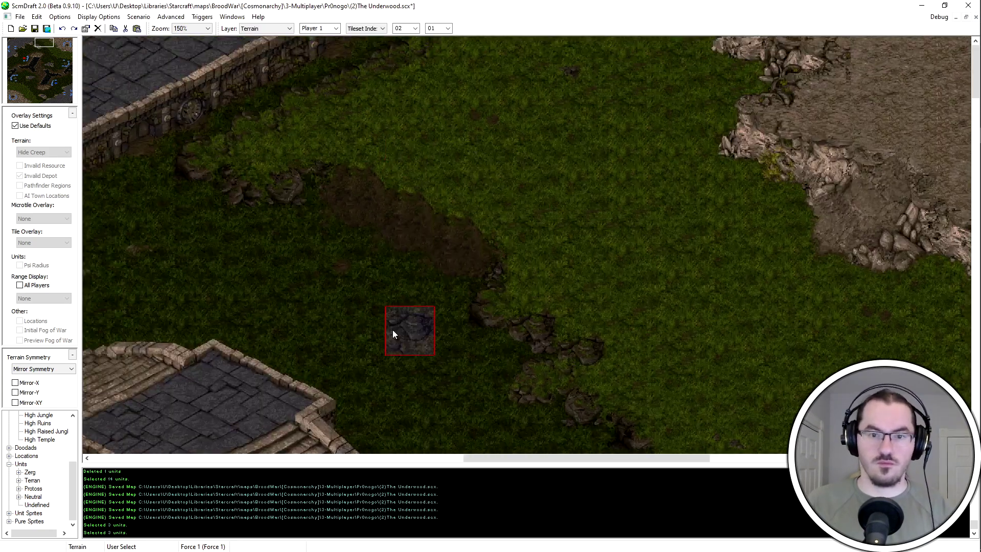
{"action": "middle_click_drag", "start_coordinate": [573, 280], "coordinate": [434, 287]}
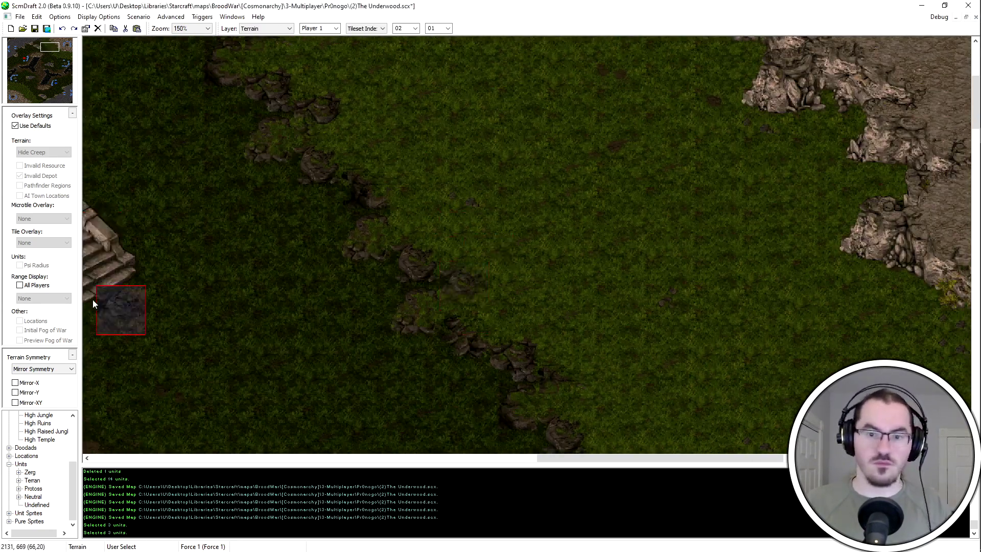
{"action": "middle_click_drag", "start_coordinate": [583, 430], "coordinate": [439, 271]}
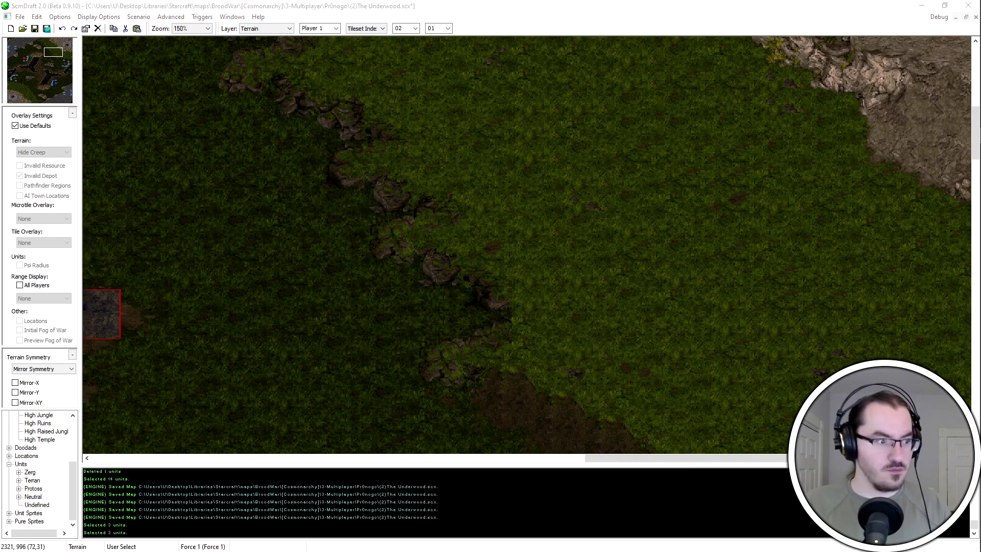
{"action": "middle_click_drag", "start_coordinate": [767, 429], "coordinate": [497, 177]}
{"action": "middle_click_drag", "start_coordinate": [940, 434], "coordinate": [732, 378]}
Rework the mirrored raised jungle cliff edge beside the lower-left plateau with indexed tiles, and save the map
{"action": "left_click_drag", "start_coordinate": [61, 88], "coordinate": [36, 96]}
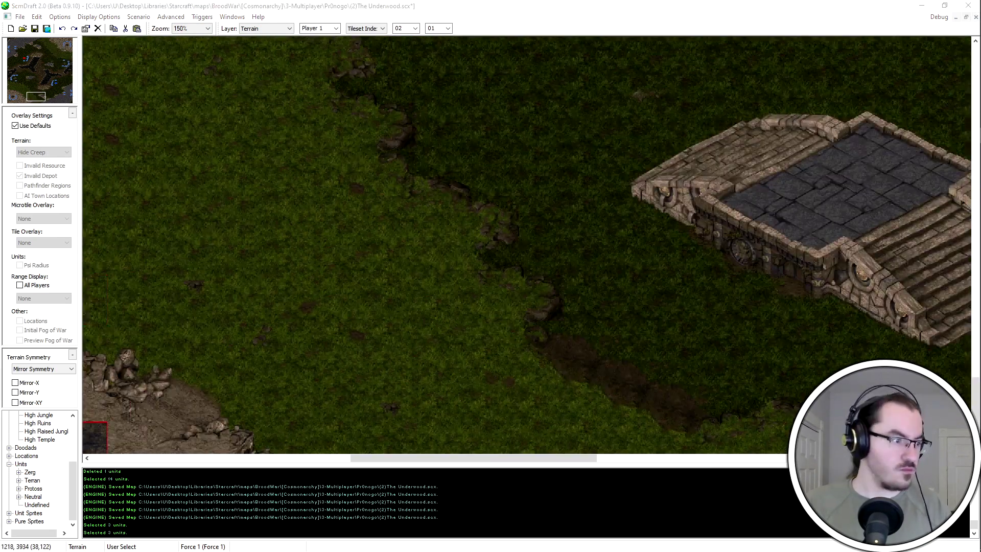
{"action": "middle_click_drag", "start_coordinate": [204, 313], "coordinate": [314, 228]}
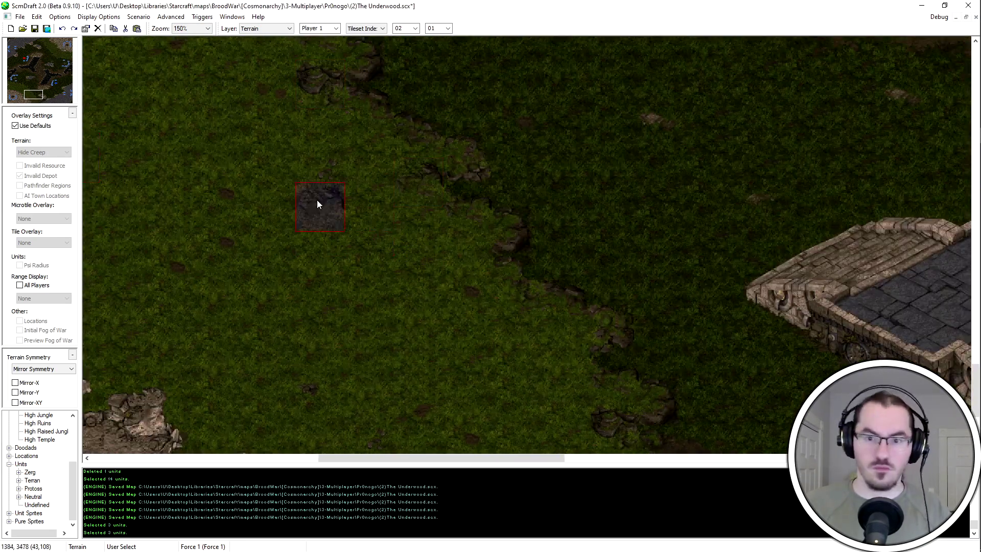
{"action": "mouse_move", "coordinate": [481, 377]}
{"action": "middle_mouse_down"}
{"action": "mouse_move", "coordinate": [313, 131]}
{"action": "mouse_move", "coordinate": [87, 234]}
{"action": "middle_mouse_up"}
{"action": "middle_click_drag", "start_coordinate": [534, 238], "coordinate": [112, 170]}
{"action": "key", "text": "ctrl+s"}
Reshape the temple wall notch at the right edge of the lower-right plateau with indexed wall tiles
{"action": "scroll", "coordinate": [400, 301], "scroll_direction": "down", "scroll_amount": 4}
{"action": "scroll", "coordinate": [723, 440], "scroll_direction": "up", "scroll_amount": 3}
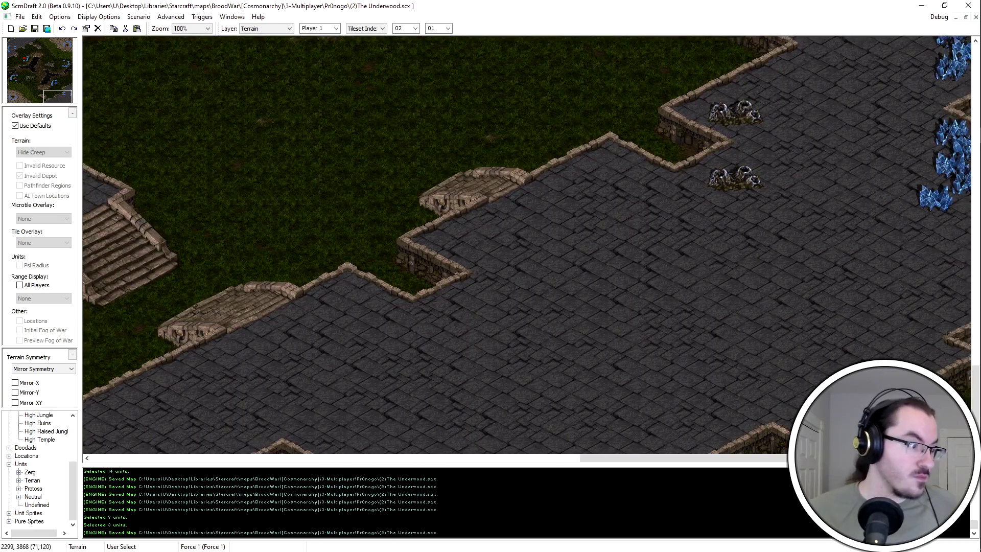
{"action": "scroll", "coordinate": [942, 258], "scroll_direction": "up", "scroll_amount": 1}
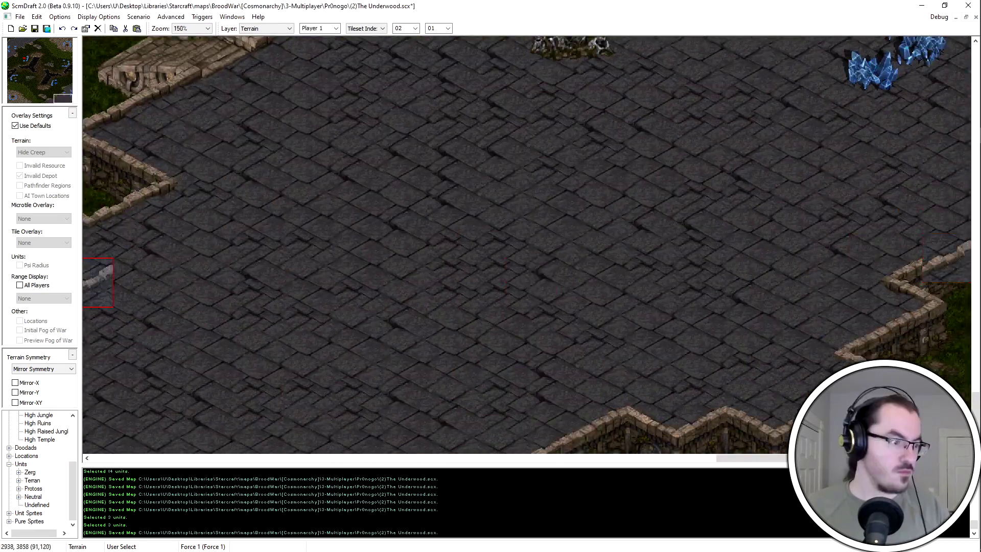
{"action": "left_click", "coordinate": [889, 287]}
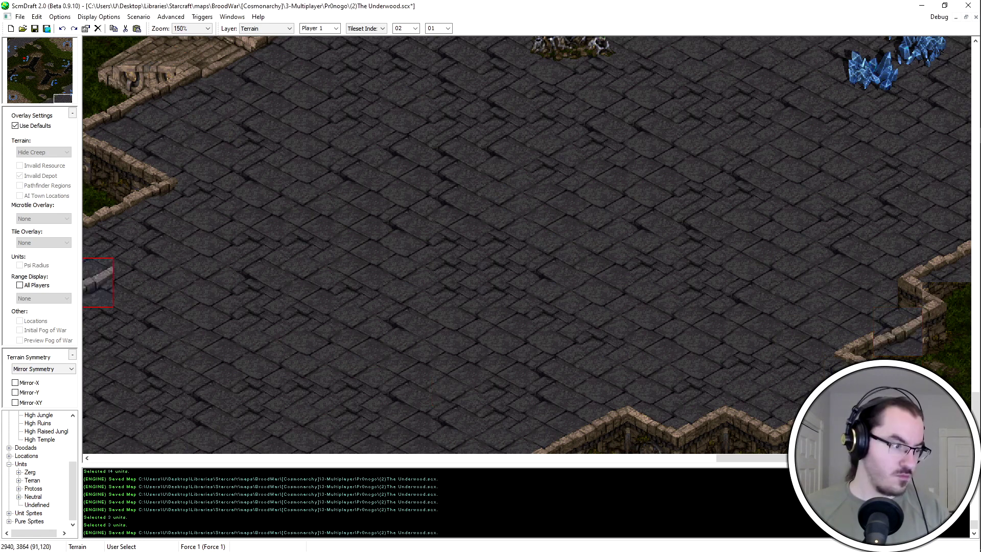
{"action": "left_click", "coordinate": [850, 366]}
{"action": "left_click", "coordinate": [874, 378]}
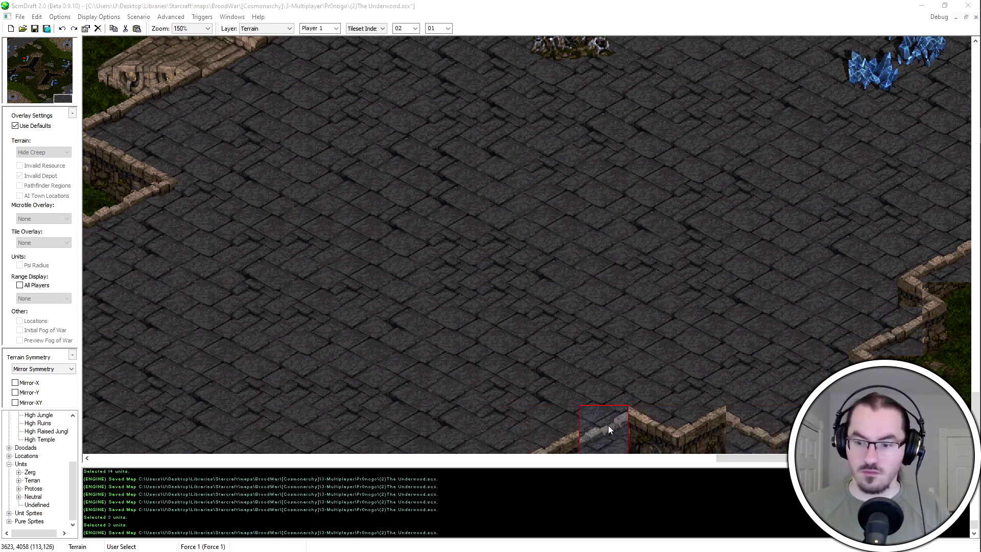
Replace the wall faces along the lower-right plateau's bottom map edge with wall crest tiles
{"action": "left_click", "coordinate": [637, 433]}
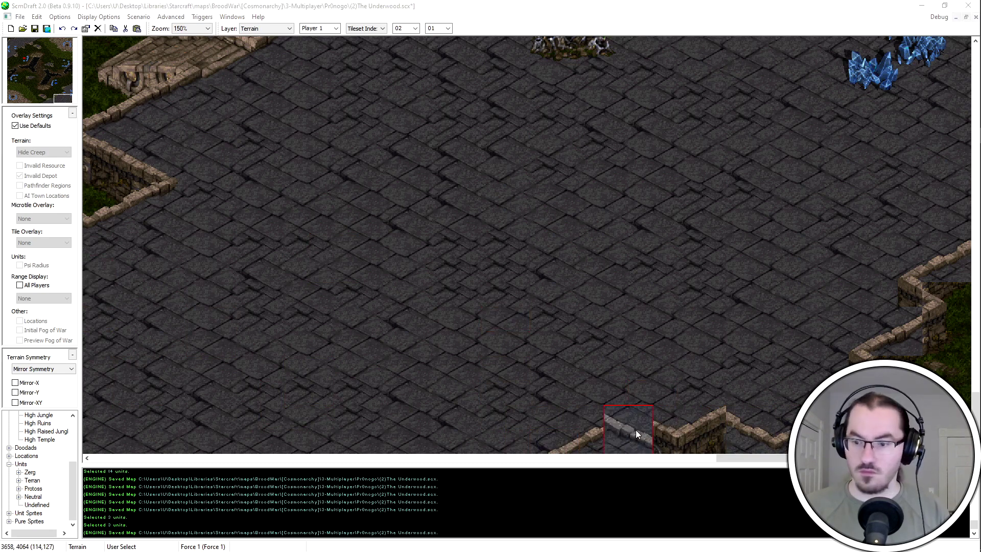
{"action": "scroll", "coordinate": [308, 364], "scroll_direction": "left", "scroll_amount": 5}
{"action": "scroll", "coordinate": [308, 364], "scroll_direction": "right", "scroll_amount": 5}
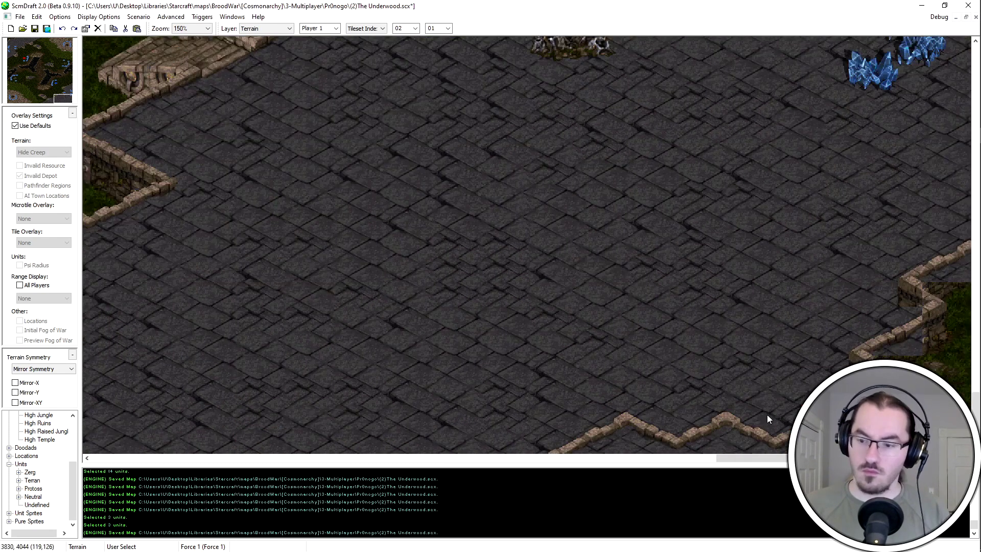
Extend the outer corner of the lower-right plateau's right-edge wall with indexed wall tiles
{"action": "key", "text": "Left"}
{"action": "key", "text": "Left"}
{"action": "key", "text": "Left"}
{"action": "key", "text": "Left"}
{"action": "key", "text": "Left"}
{"action": "key", "text": "Right"}
{"action": "key", "text": "Right"}
{"action": "key", "text": "Right"}
{"action": "key", "text": "Right"}
{"action": "key", "text": "Right"}
{"action": "key", "text": "Left"}
{"action": "key", "text": "Left"}
{"action": "key", "text": "Left"}
{"action": "key", "text": "Left"}
{"action": "key", "text": "Left"}
{"action": "key", "text": "Right"}
{"action": "key", "text": "Right"}
{"action": "key", "text": "Right"}
{"action": "key", "text": "Right"}
{"action": "key", "text": "Right"}
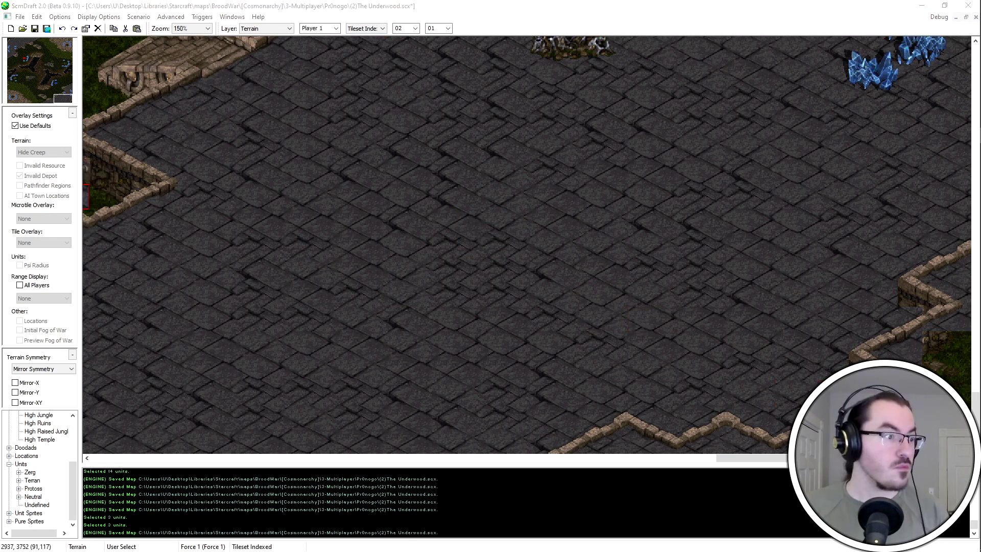
Cover the leftover jungle at the lower-right plateau's edge with rectangular High Temple terrain, and save the map
{"action": "left_click", "coordinate": [366, 28]}
{"action": "left_click", "coordinate": [364, 45]}
{"action": "scroll", "coordinate": [36, 511], "scroll_direction": "up", "scroll_amount": 3}
{"action": "left_click", "coordinate": [36, 512]}
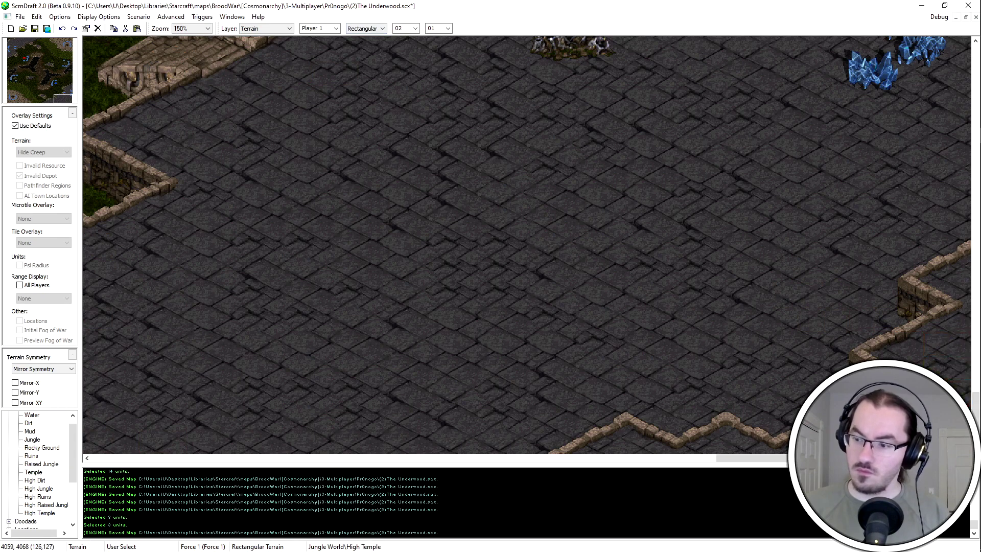
{"action": "scroll", "coordinate": [527, 245], "scroll_direction": "up", "scroll_amount": 5}
{"action": "key", "text": "ctrl+s"}
Adjust the temple wall tiles of the right-edge notch between the lower-right base's mineral fields
{"action": "left_click", "coordinate": [911, 179]}
{"action": "left_click", "coordinate": [957, 155]}
{"action": "left_click", "coordinate": [957, 204]}
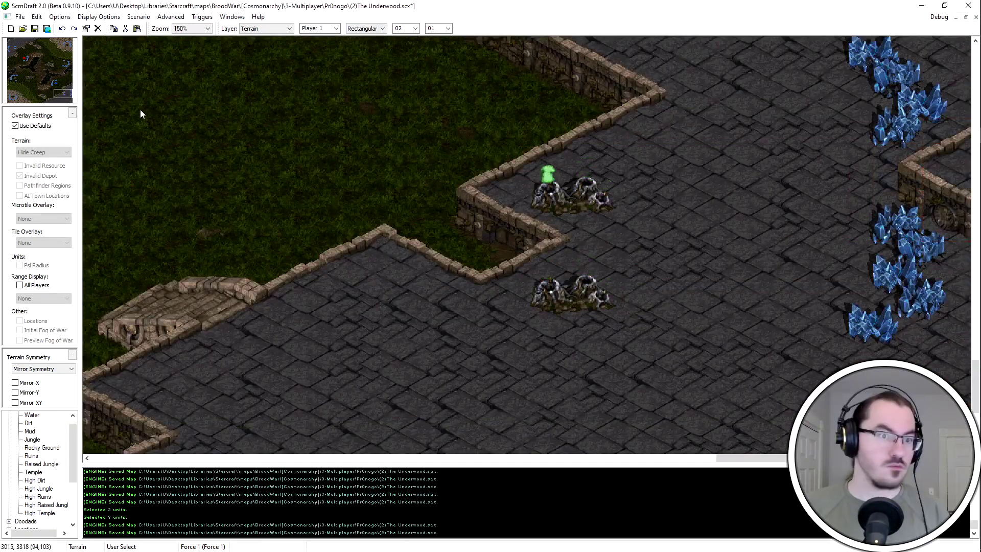
Reposition the upper-left temple base's mineral fields to match the mirrored lower-right base
{"action": "left_click", "coordinate": [16, 47]}
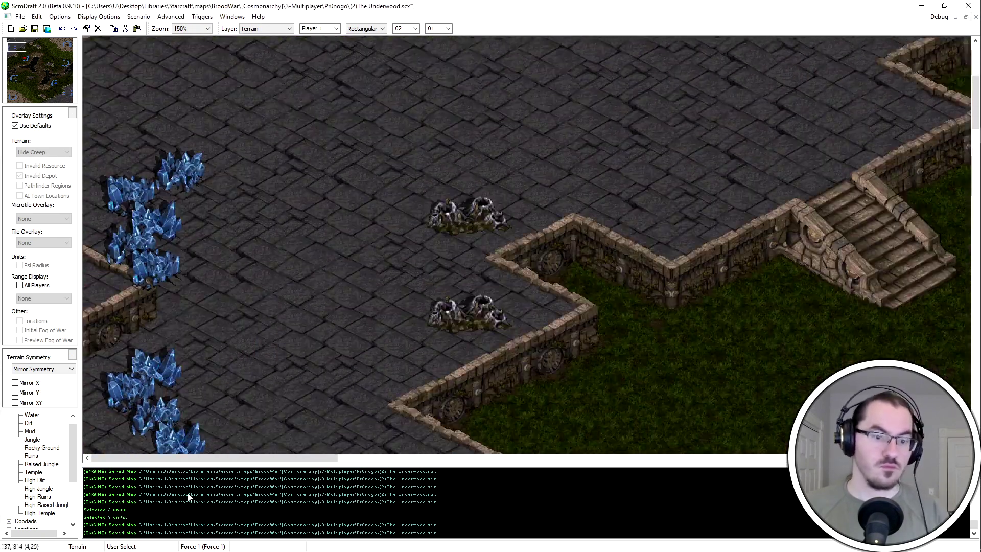
{"action": "scroll", "coordinate": [161, 383], "scroll_direction": "down", "scroll_amount": 3}
{"action": "left_click", "coordinate": [63, 90]}
{"action": "left_click", "coordinate": [16, 43]}
Place temple wall faces along the left diagonal edge of the upper-left temple plateau
{"action": "left_click", "coordinate": [109, 211]}
{"action": "left_click", "coordinate": [160, 148]}
{"action": "left_click", "coordinate": [209, 76]}
{"action": "left_click", "coordinate": [283, 128]}
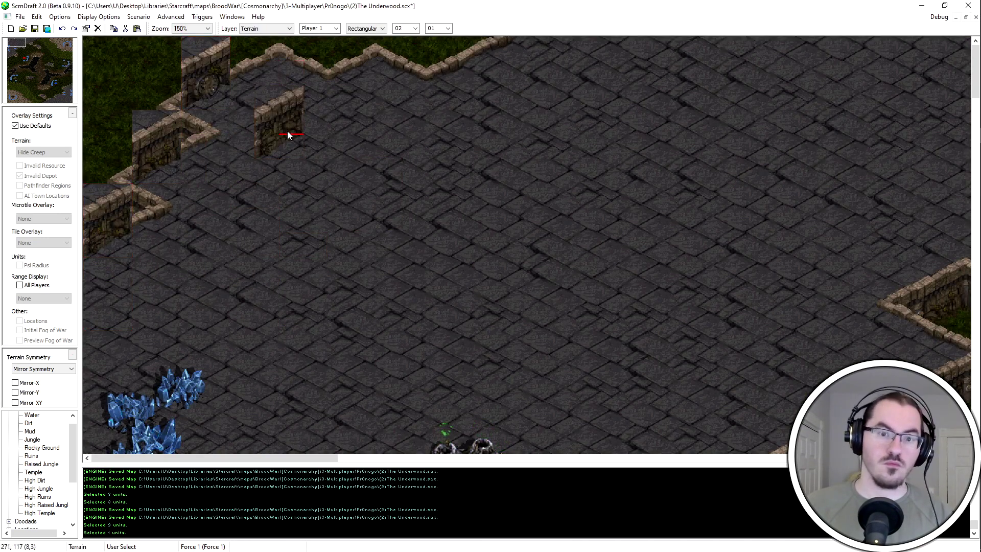
Continue the temple wall faces along the upper-left plateau's zigzag edge at the top of the map
{"action": "left_click", "coordinate": [257, 75]}
{"action": "left_click", "coordinate": [358, 74]}
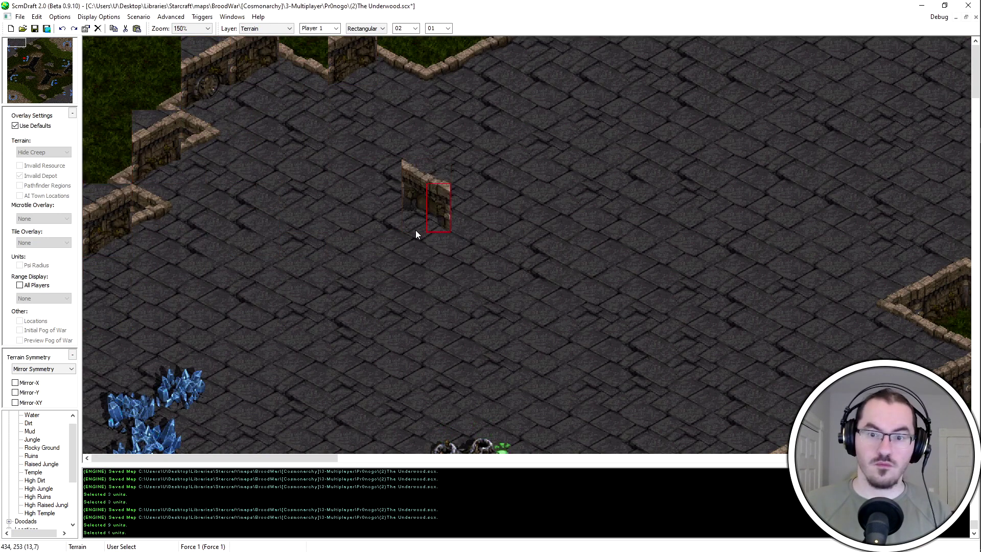
{"action": "left_click", "coordinate": [313, 74]}
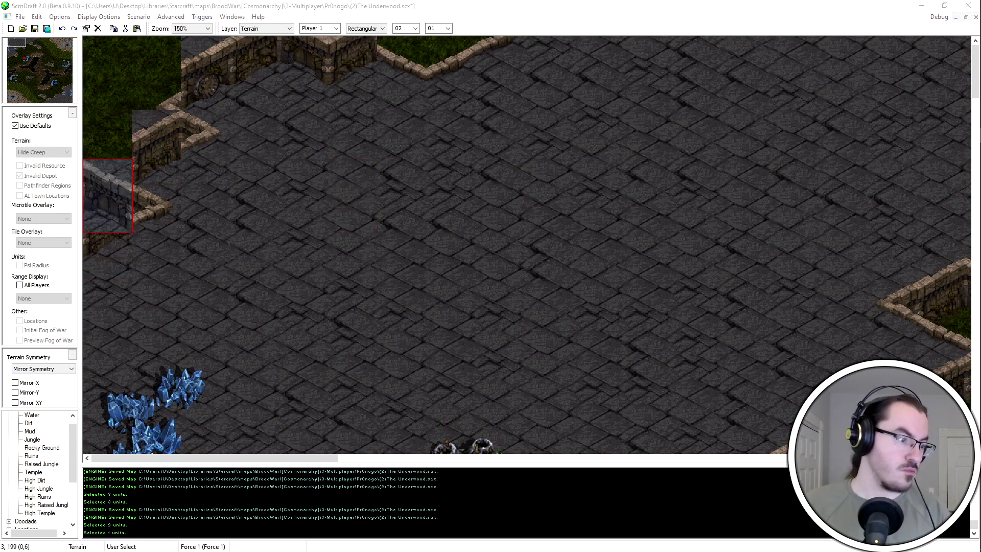
{"action": "left_click", "coordinate": [402, 71]}
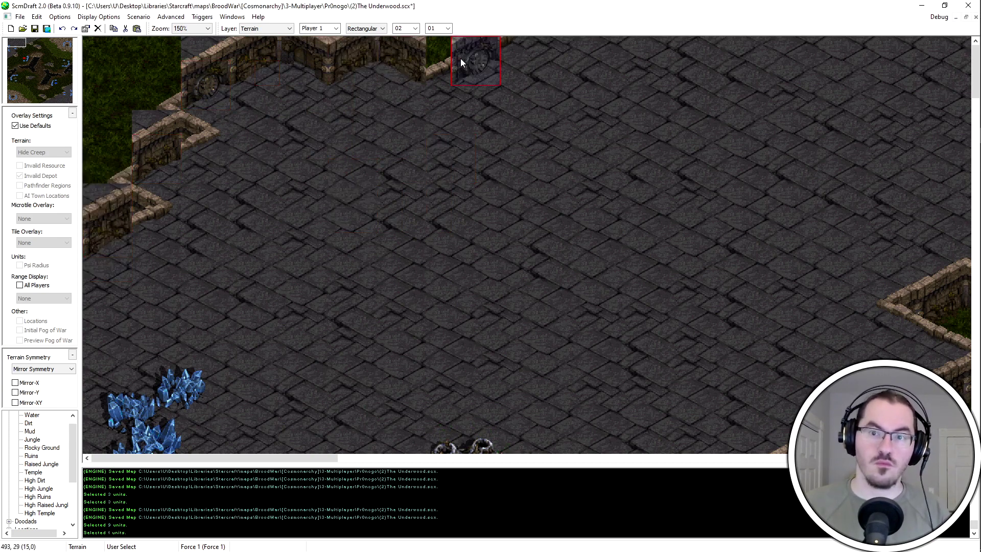
Replace the corner tiles of the upper-left plateau's left wall so its zigzag segments join cleanly
{"action": "left_click", "coordinate": [171, 99]}
{"action": "left_click", "coordinate": [350, 254]}
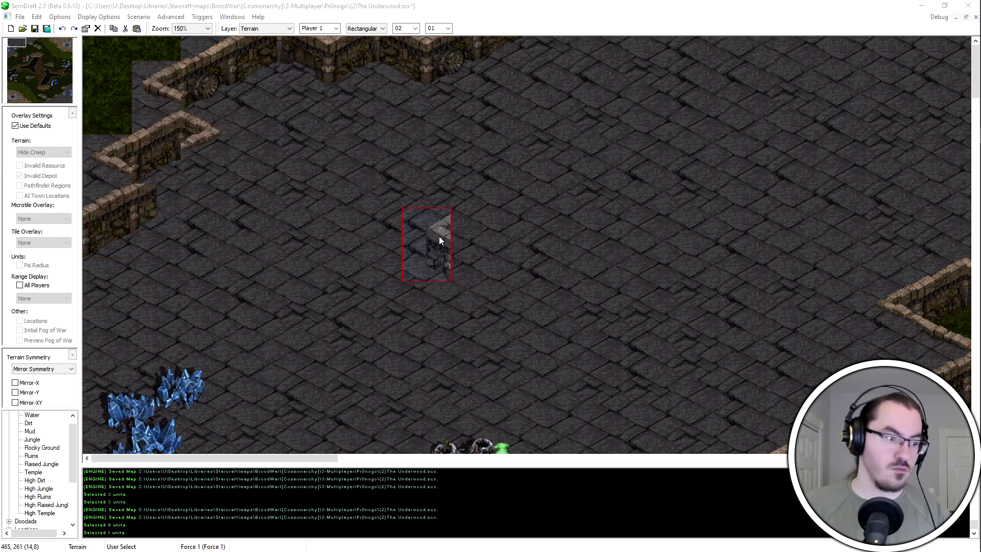
{"action": "left_click", "coordinate": [358, 29]}
{"action": "left_click", "coordinate": [362, 55]}
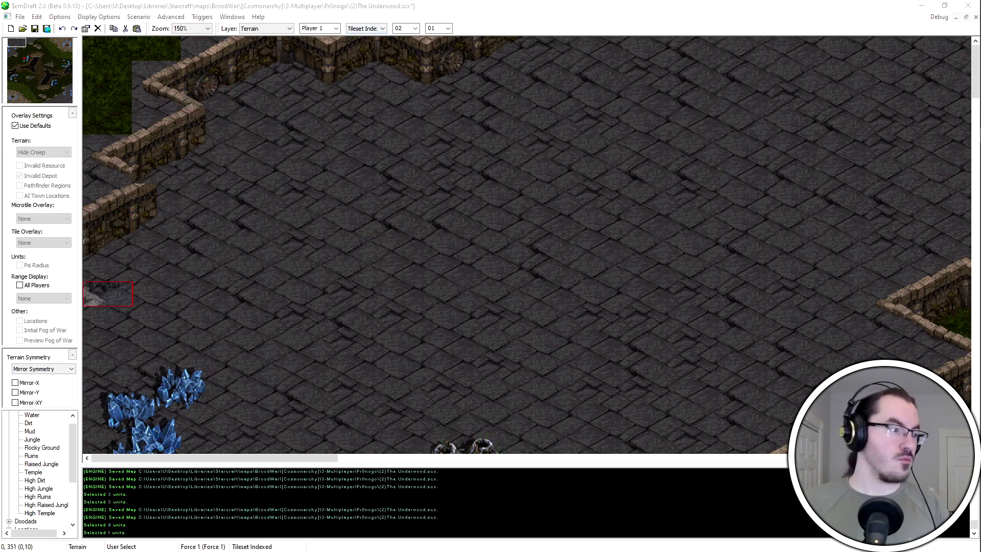
Fill the leftover jungle in the upper-left map corner with High Temple terrain, and save the map
{"action": "left_click", "coordinate": [39, 513]}
{"action": "left_click_drag", "start_coordinate": [111, 123], "coordinate": [108, 49]}
{"action": "scroll", "coordinate": [255, 155], "scroll_direction": "down", "scroll_amount": 4, "text": "ctrl"}
{"action": "key", "text": "ctrl+s"}
Paint Temple terrain at the left map edge beside the upper-left plateau and at the matching right-edge spot, and save the map
{"action": "scroll", "coordinate": [618, 318], "scroll_direction": "up", "scroll_amount": 3, "text": "ctrl"}
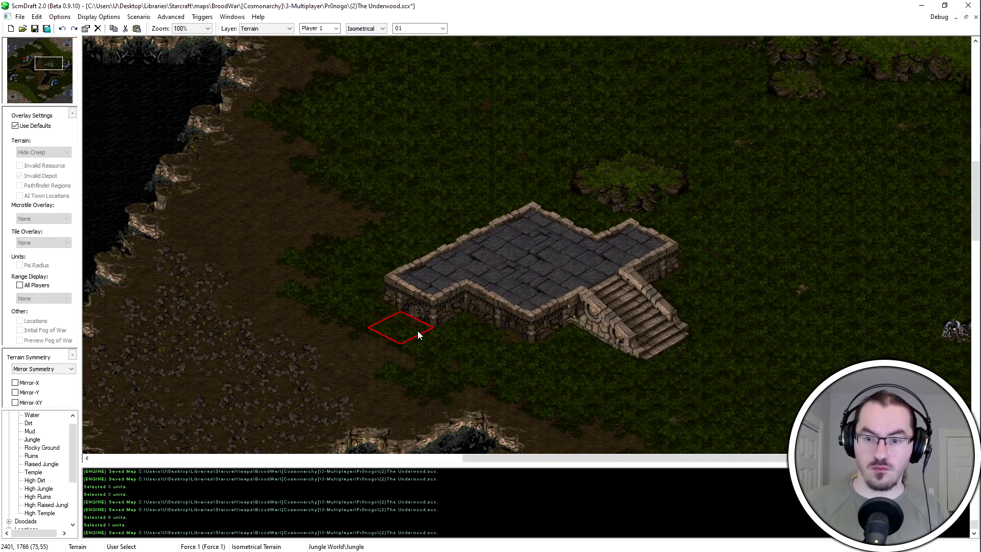
{"action": "middle_click_drag", "start_coordinate": [415, 308], "coordinate": [443, 268]}
{"action": "mouse_move", "coordinate": [389, 206]}
{"action": "middle_mouse_down"}
{"action": "mouse_move", "coordinate": [463, 270]}
{"action": "mouse_move", "coordinate": [488, 239]}
{"action": "mouse_move", "coordinate": [431, 284]}
{"action": "mouse_move", "coordinate": [237, 250]}
{"action": "middle_mouse_up"}
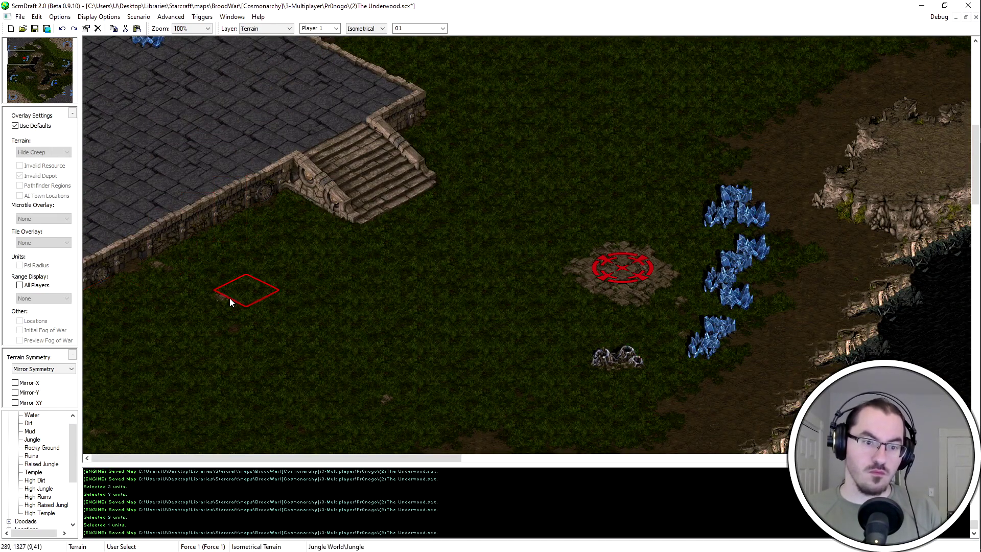
{"action": "left_click", "coordinate": [33, 473]}
{"action": "left_click", "coordinate": [17, 59]}
{"action": "left_click", "coordinate": [86, 263]}
{"action": "left_click", "coordinate": [64, 90]}
{"action": "left_click", "coordinate": [64, 87]}
{"action": "left_click", "coordinate": [969, 88]}
{"action": "left_click", "coordinate": [17, 62]}
{"action": "mouse_move", "coordinate": [17, 64]}
{"action": "left_mouse_down"}
{"action": "mouse_move", "coordinate": [101, 80]}
{"action": "mouse_move", "coordinate": [18, 89]}
{"action": "mouse_move", "coordinate": [31, 76]}
{"action": "left_mouse_up"}
{"action": "key", "text": "ctrl+s"}
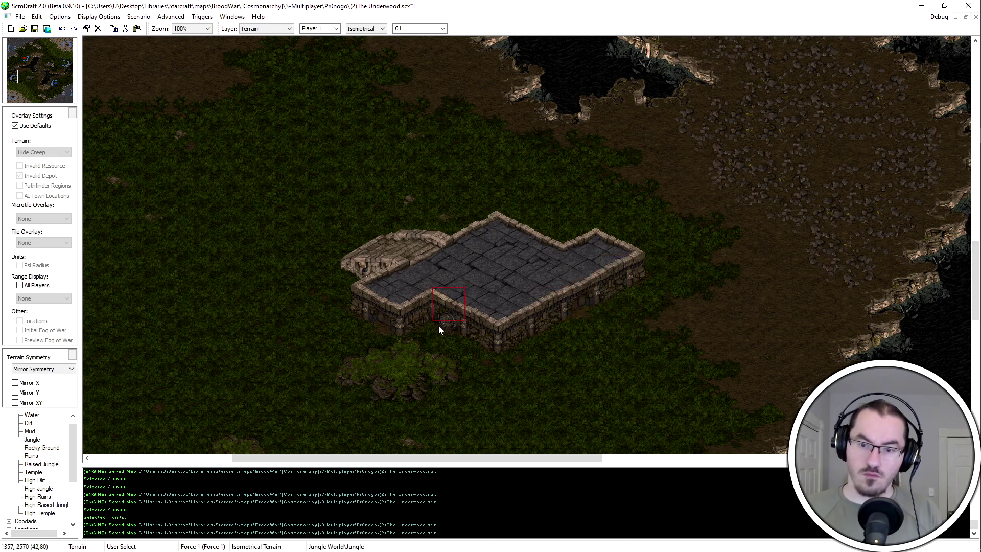
{"action": "key", "text": "ctrl+s"}
Inspect the temple stairs, the raised jungle ledges and the bases around the upper part of the map
{"action": "scroll", "coordinate": [617, 352], "scroll_direction": "down", "scroll_amount": 2, "text": "ctrl"}
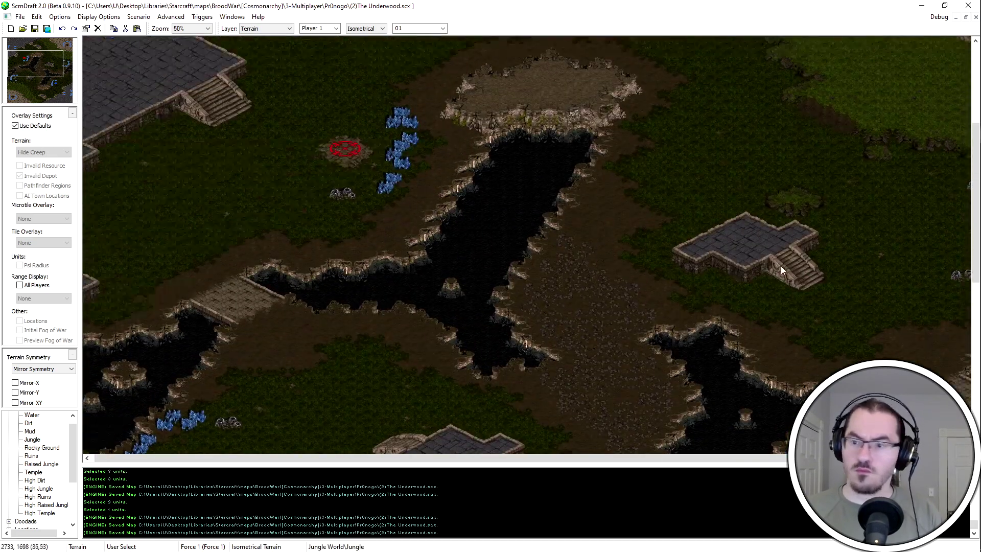
{"action": "scroll", "coordinate": [781, 266], "scroll_direction": "up", "scroll_amount": 1, "text": "ctrl"}
{"action": "left_click", "coordinate": [45, 47]}
{"action": "left_click", "coordinate": [47, 55]}
{"action": "right_click", "coordinate": [584, 387]}
{"action": "left_click", "coordinate": [47, 52]}
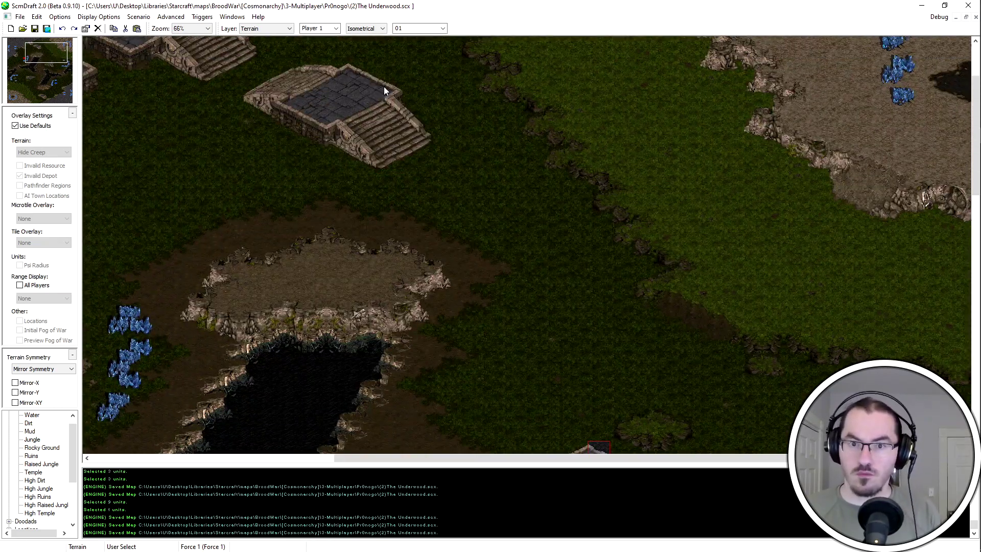
{"action": "left_click", "coordinate": [24, 68]}
{"action": "scroll", "coordinate": [109, 255], "scroll_direction": "up", "scroll_amount": 2, "text": "ctrl"}
{"action": "left_click", "coordinate": [16, 60]}
{"action": "scroll", "coordinate": [225, 219], "scroll_direction": "down", "scroll_amount": 1, "text": "ctrl"}
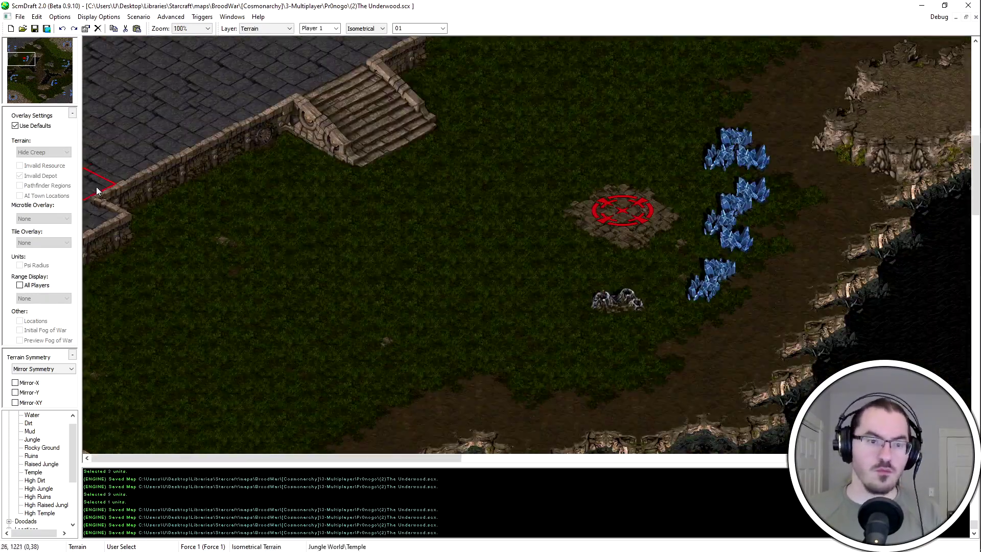
{"action": "scroll", "coordinate": [372, 229], "scroll_direction": "down", "scroll_amount": 1, "text": "ctrl"}
{"action": "key", "text": "Right"}
{"action": "key", "text": "Up"}
{"action": "scroll", "coordinate": [511, 276], "scroll_direction": "up", "scroll_amount": 1, "text": "ctrl"}
Paint Dirt terrain into the jungle just below the lower central rocky plateau
{"action": "left_click", "coordinate": [28, 423]}
{"action": "left_click", "coordinate": [64, 90]}
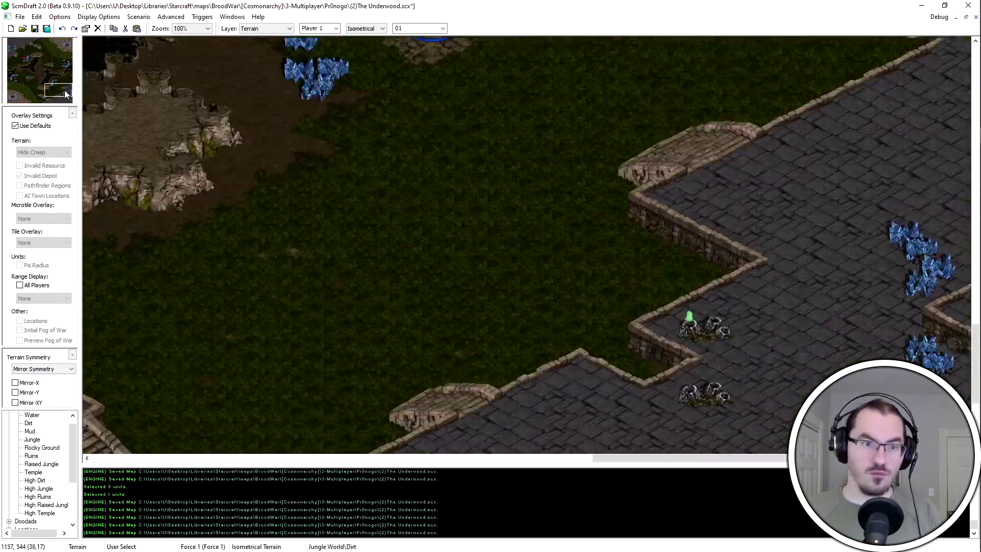
{"action": "left_click", "coordinate": [50, 88]}
{"action": "key", "text": "Left"}
{"action": "key", "text": "Up"}
{"action": "left_click", "coordinate": [586, 305]}
{"action": "left_click", "coordinate": [498, 296]}
{"action": "left_click", "coordinate": [295, 358]}
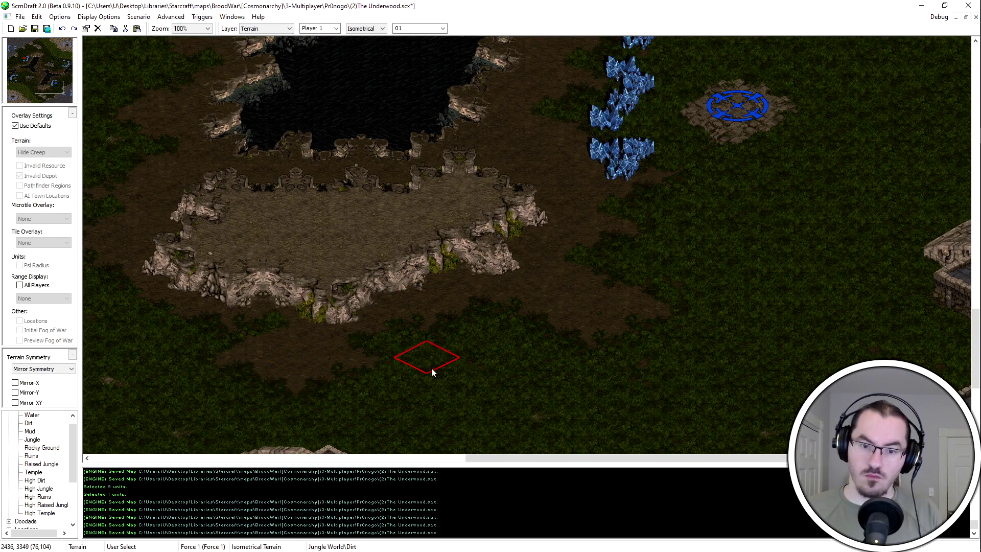
{"action": "key", "text": "Left"}
{"action": "key", "text": "Down"}
{"action": "left_click", "coordinate": [468, 340]}
{"action": "left_click", "coordinate": [552, 337]}
Refine the dirt patch below the lower central plateau with Mirror-XY symmetry, switch the symmetry off, and save the map
{"action": "left_click", "coordinate": [26, 403]}
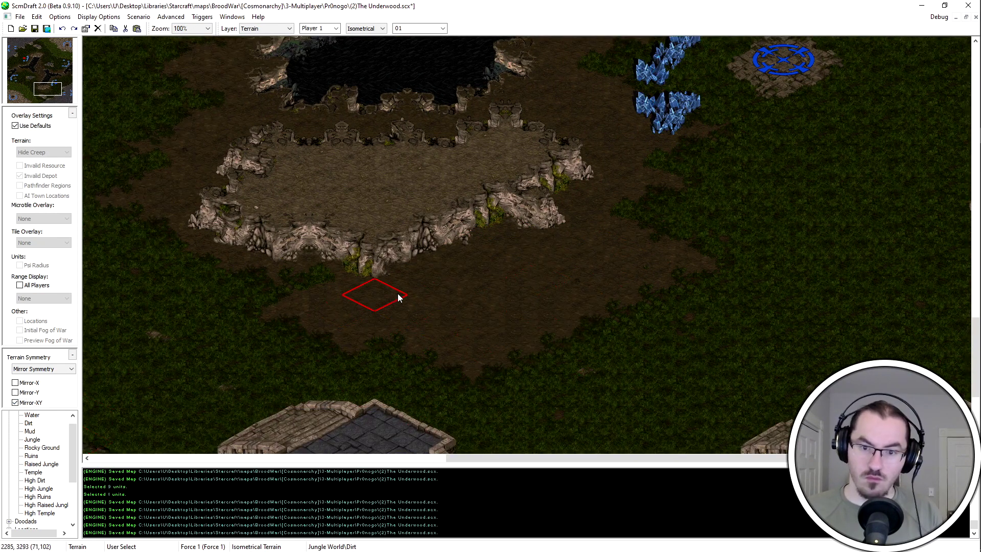
{"action": "left_click", "coordinate": [544, 328]}
{"action": "left_click", "coordinate": [529, 341]}
{"action": "left_click", "coordinate": [610, 274]}
{"action": "left_click", "coordinate": [377, 327]}
{"action": "left_click", "coordinate": [404, 342]}
{"action": "key", "text": "Up"}
{"action": "key", "text": "Right"}
{"action": "left_click", "coordinate": [36, 405]}
{"action": "key", "text": "ctrl+s"}
Rework the upper cliff edge of the High Dirt plateau at the map's upper centre with varied rock tiles
{"action": "scroll", "coordinate": [33, 481], "scroll_direction": "down", "scroll_amount": 3}
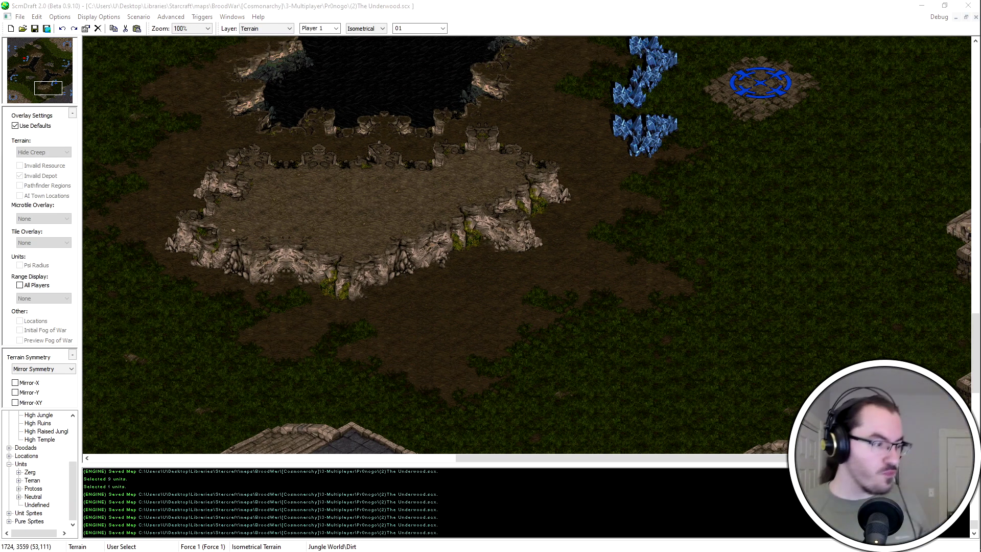
{"action": "left_click", "coordinate": [395, 273]}
{"action": "key", "text": "Up"}
{"action": "key", "text": "Left"}
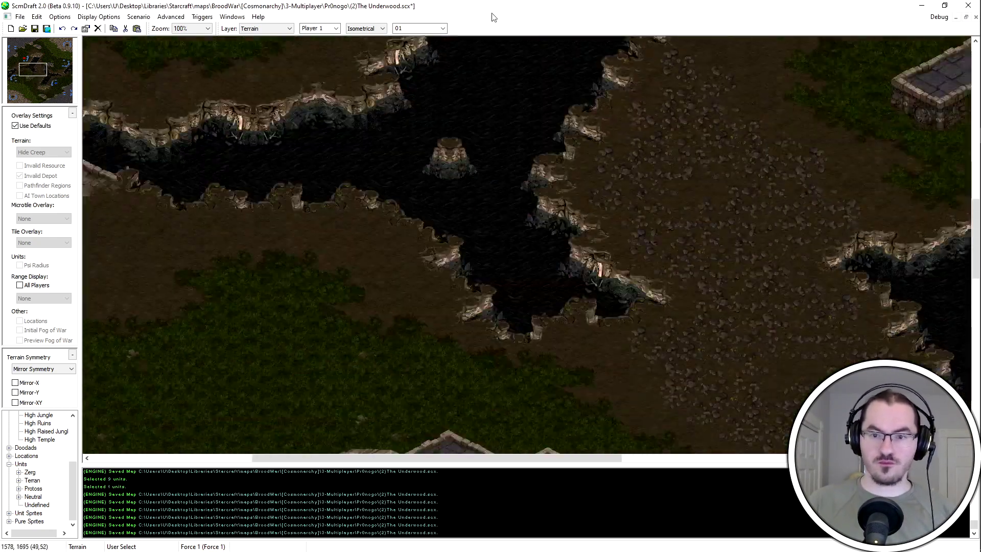
{"action": "key", "text": "Up"}
{"action": "key", "text": "Right"}
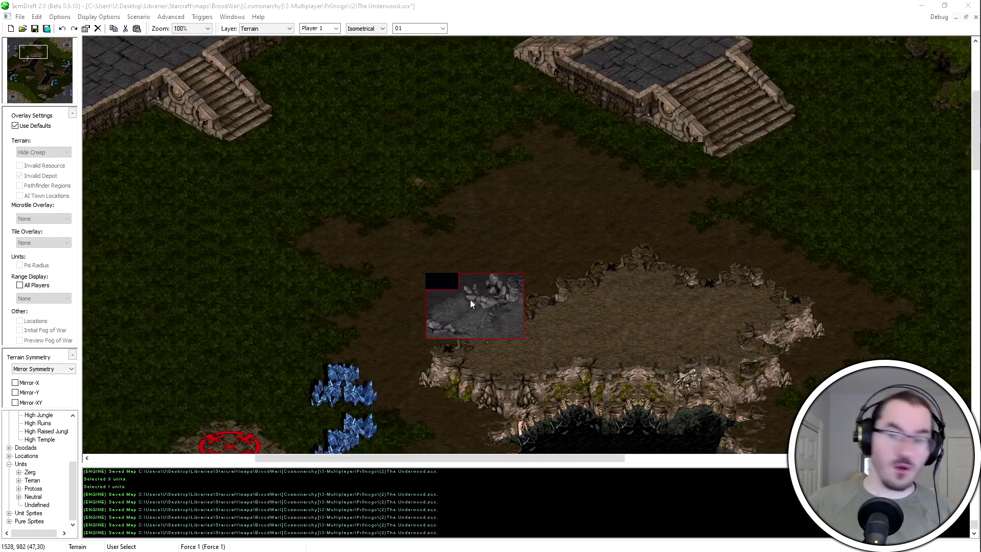
{"action": "key", "text": "Up"}
{"action": "key", "text": "Right"}
{"action": "key", "text": "Up"}
{"action": "key", "text": "Right"}
{"action": "key", "text": "Right"}
{"action": "key", "text": "Down"}
{"action": "key", "text": "Right"}
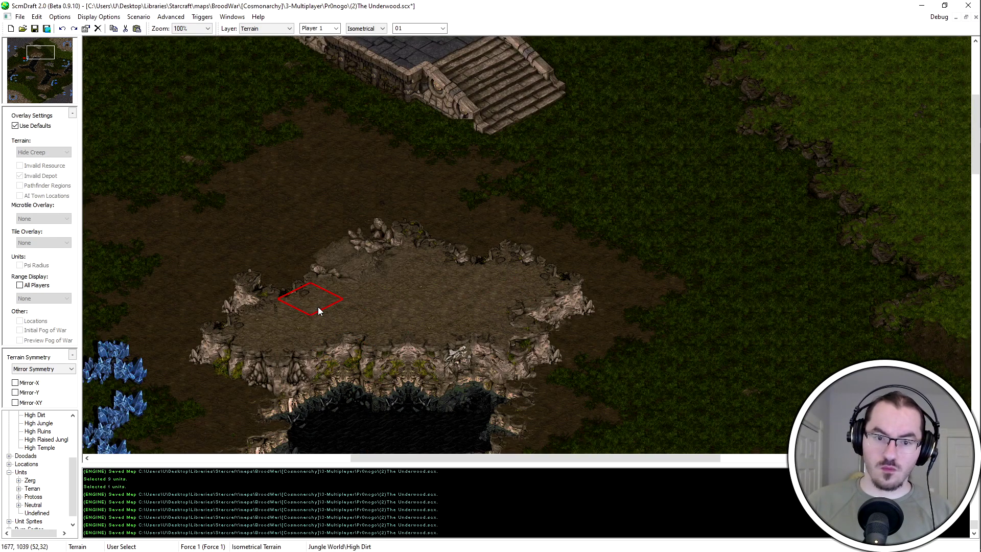
Adjust the cliff tiles along the upper central plateau's lower edge, undo the last two edits, and save the map
{"action": "key", "text": "ctrl+v"}
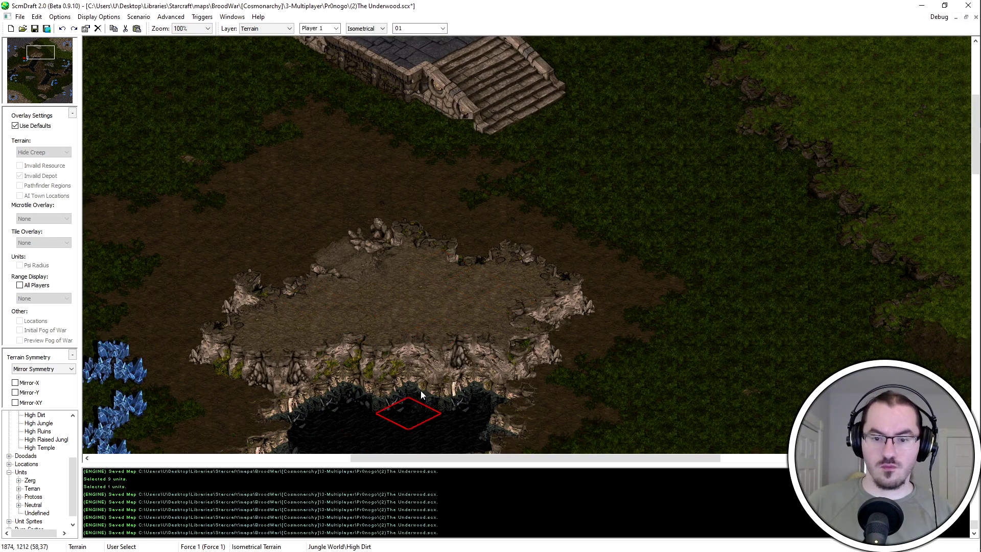
{"action": "right_click", "coordinate": [260, 397]}
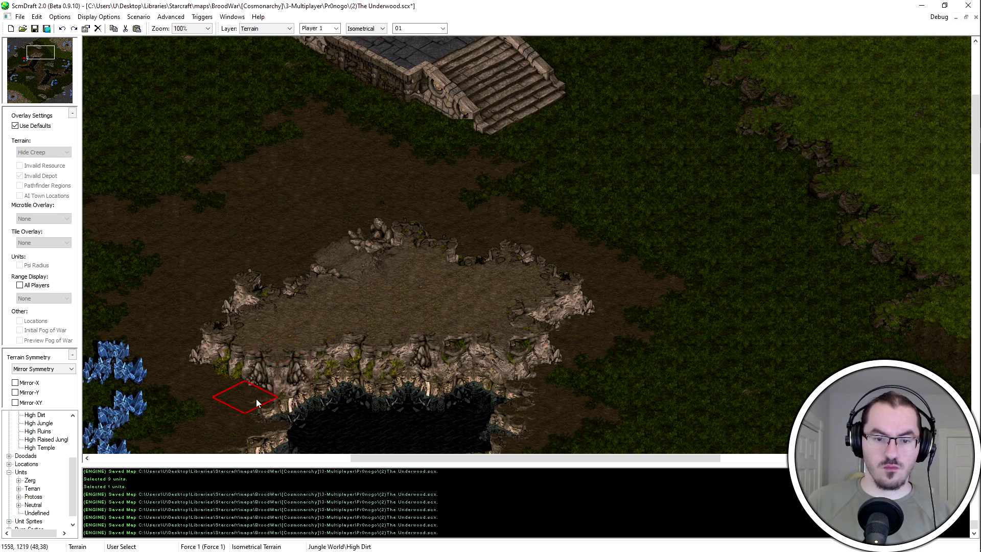
{"action": "right_click", "coordinate": [251, 395]}
{"action": "key", "text": "ctrl+z"}
{"action": "key", "text": "ctrl+z"}
{"action": "key", "text": "ctrl+s"}
Inspect the temple stairs and raised jungle edges near the upper central plateau and their counterparts in the lower half
{"action": "middle_click_drag", "start_coordinate": [487, 281], "coordinate": [502, 349]}
{"action": "scroll", "coordinate": [370, 33], "scroll_direction": "down", "scroll_amount": 2}
{"action": "scroll", "coordinate": [370, 32], "scroll_direction": "down", "scroll_amount": 1}
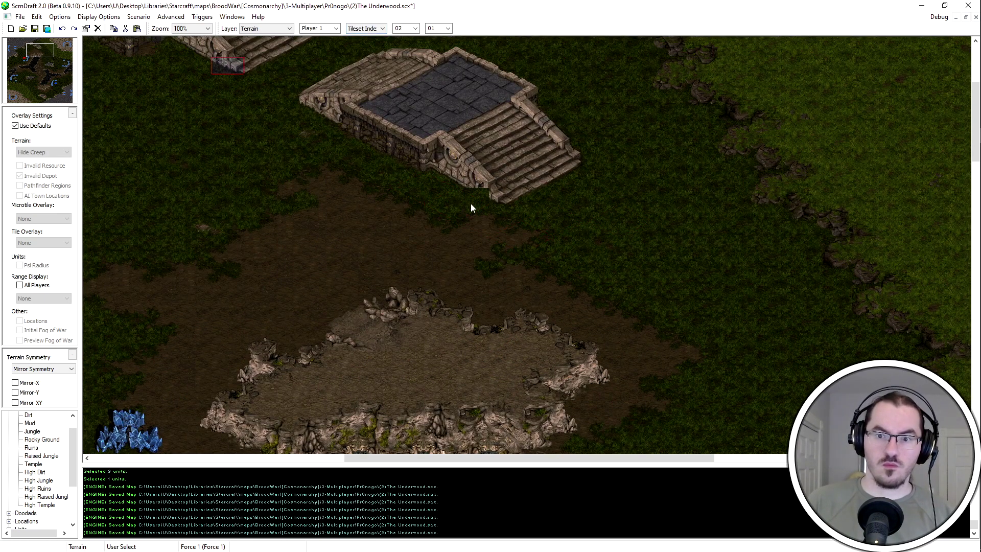
{"action": "middle_click_drag", "start_coordinate": [471, 203], "coordinate": [277, 115]}
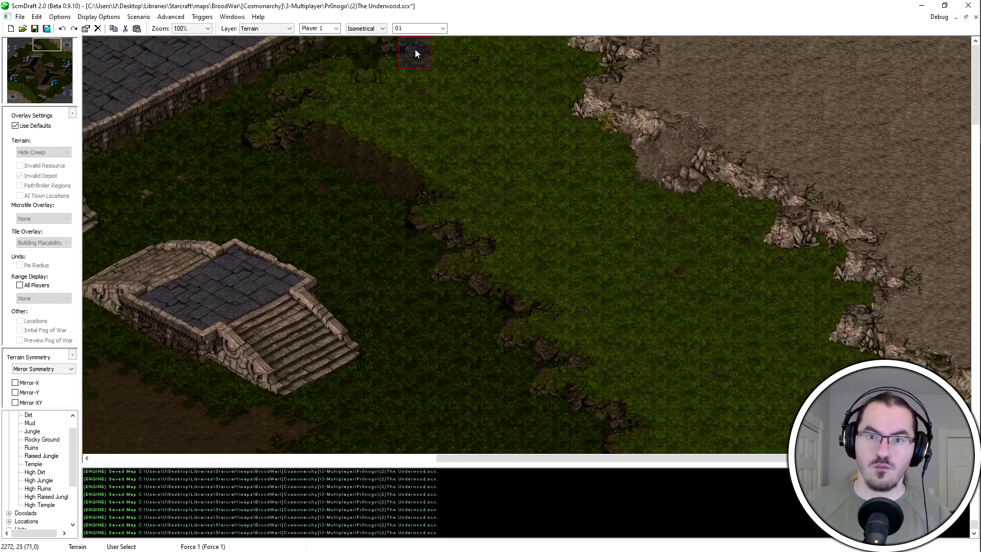
{"action": "scroll", "coordinate": [370, 101], "scroll_direction": "down", "scroll_amount": 1}
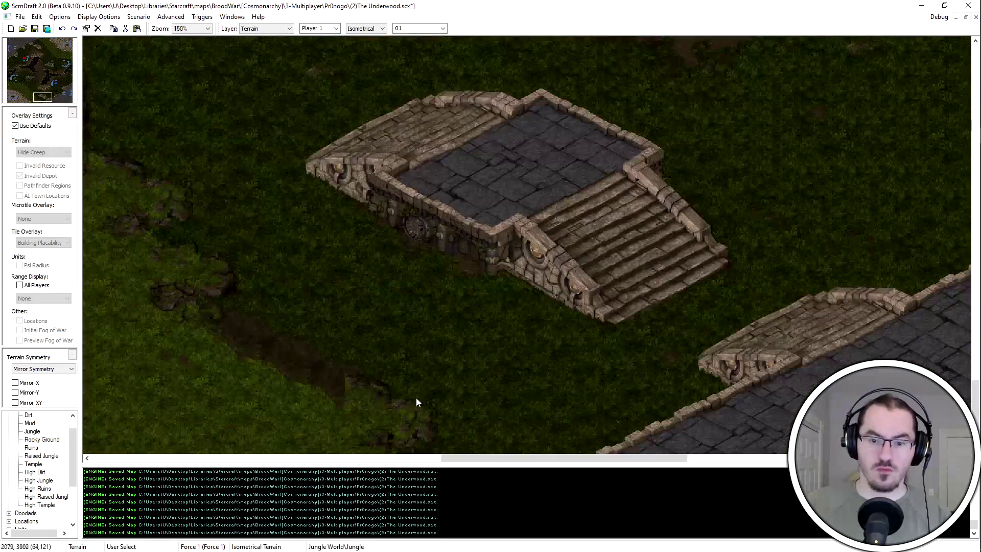
{"action": "scroll", "coordinate": [357, 394], "scroll_direction": "down", "scroll_amount": 2}
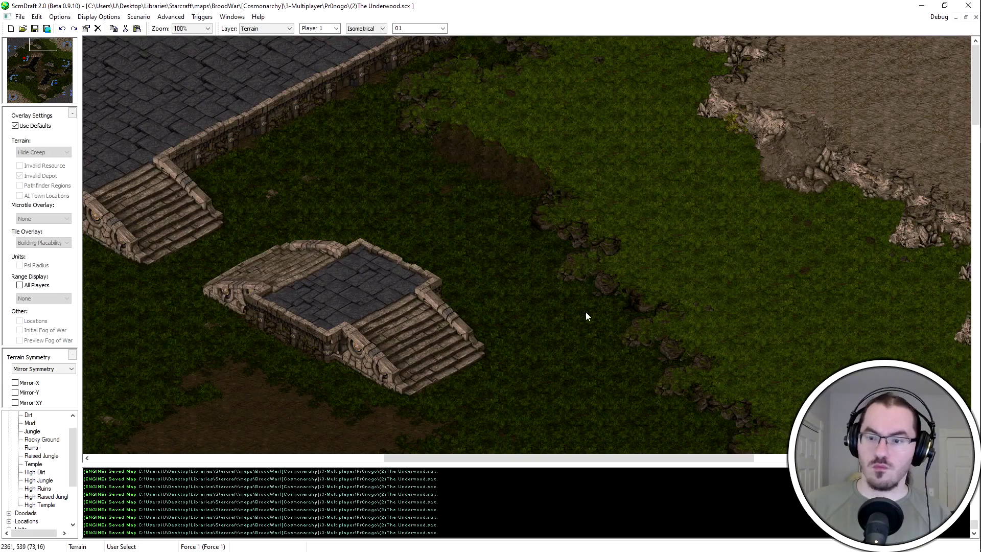
{"action": "left_click", "coordinate": [586, 312]}
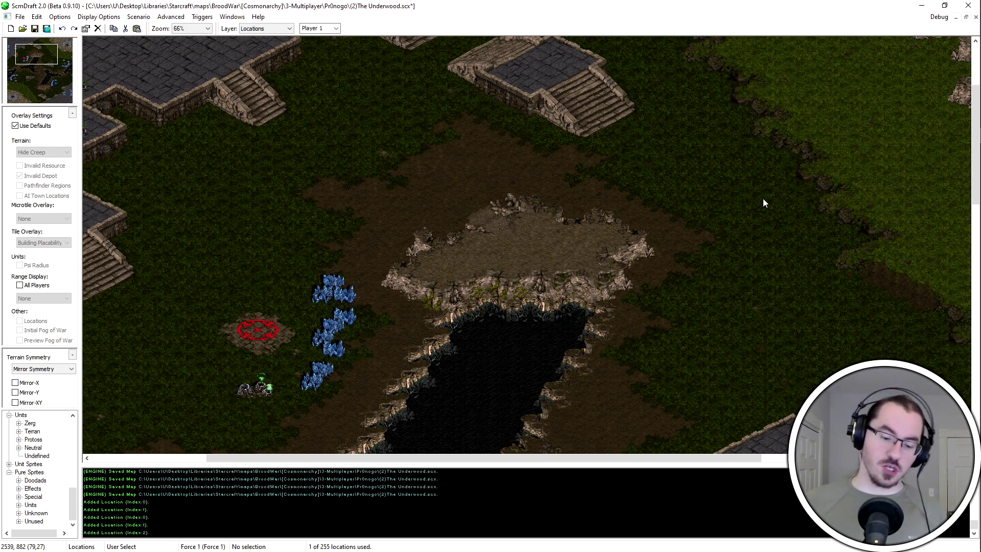
On the Locations layer, draw three roughly square locations side by side on the upper-left temple plateau
{"action": "left_click", "coordinate": [249, 29]}
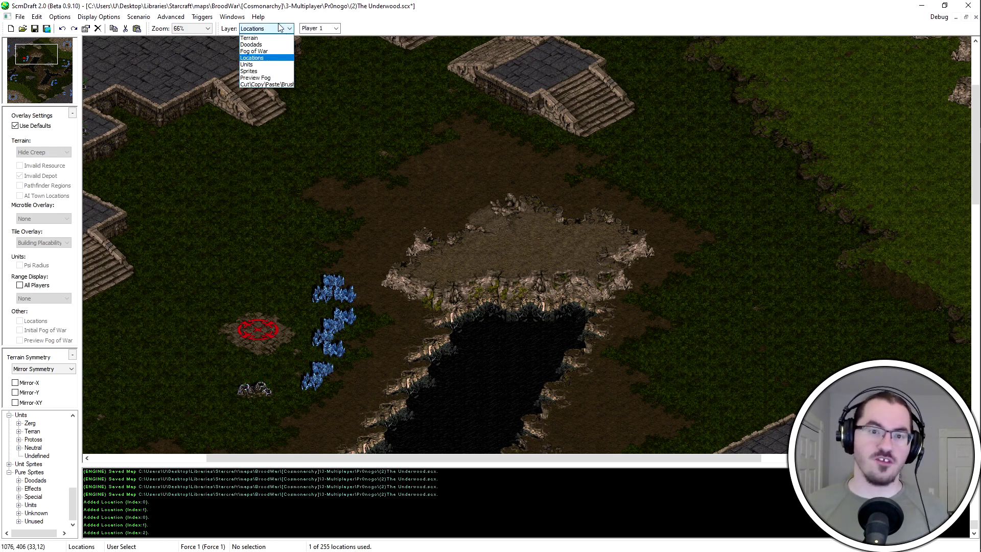
{"action": "left_click", "coordinate": [261, 57]}
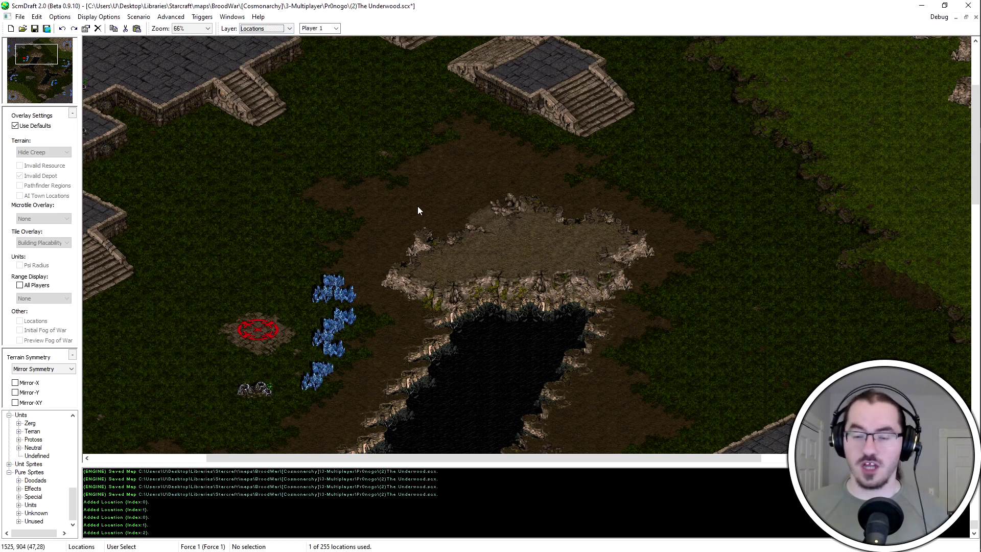
{"action": "left_click", "coordinate": [17, 47]}
{"action": "scroll", "coordinate": [153, 128], "scroll_direction": "up", "scroll_amount": 2, "text": "ctrl"}
{"action": "scroll", "coordinate": [260, 165], "scroll_direction": "down", "scroll_amount": 1, "text": "ctrl"}
{"action": "left_click_drag", "start_coordinate": [184, 81], "coordinate": [244, 137]}
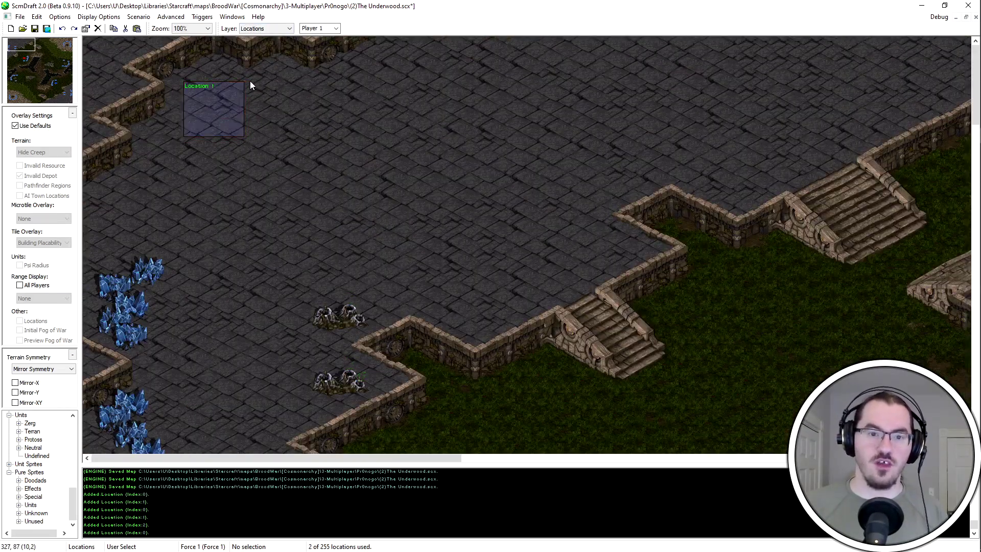
{"action": "left_click_drag", "start_coordinate": [305, 140], "coordinate": [303, 134]}
{"action": "left_click_drag", "start_coordinate": [365, 130], "coordinate": [367, 133]}
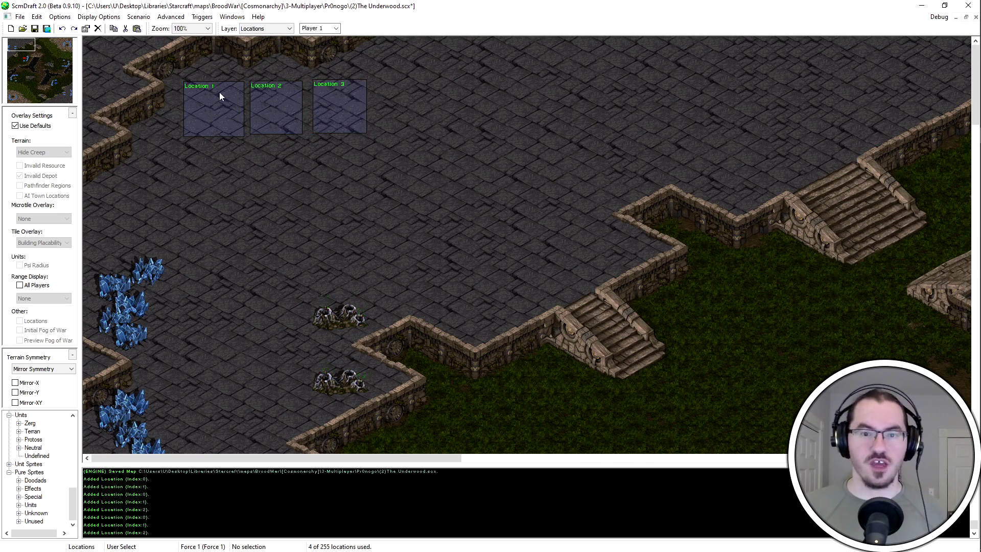
Review the snapping and name clipping options for locations
{"action": "left_click", "coordinate": [60, 17]}
{"action": "mouse_move", "coordinate": [94, 28]}
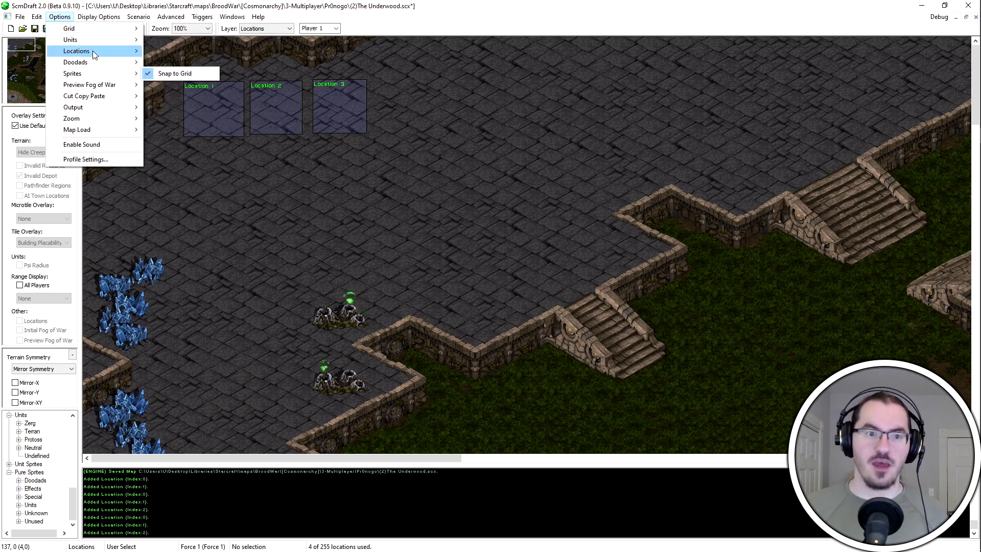
{"action": "mouse_move", "coordinate": [94, 53]}
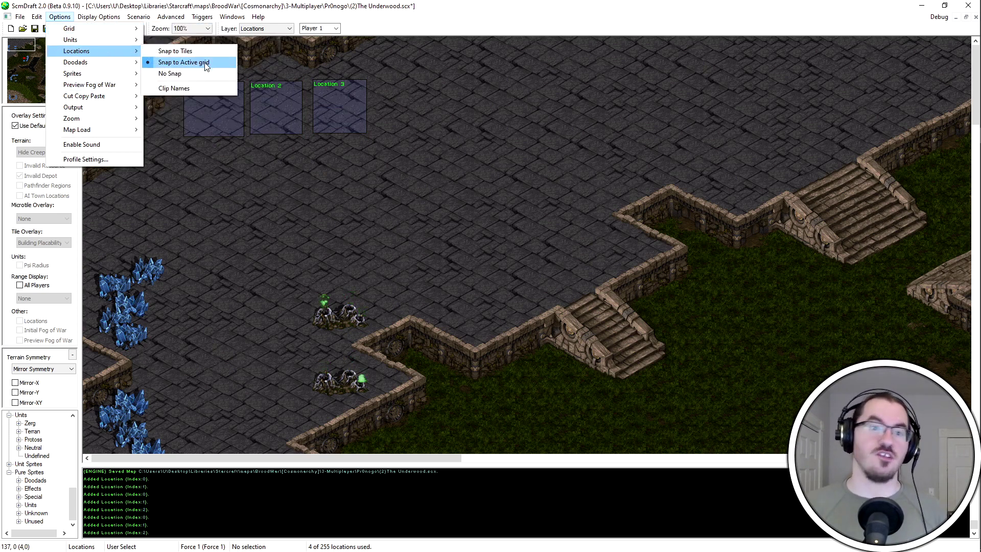
{"action": "left_click", "coordinate": [207, 88]}
Draw a small fourth location on the plateau as a test and delete it
{"action": "left_click_drag", "start_coordinate": [475, 163], "coordinate": [479, 169]}
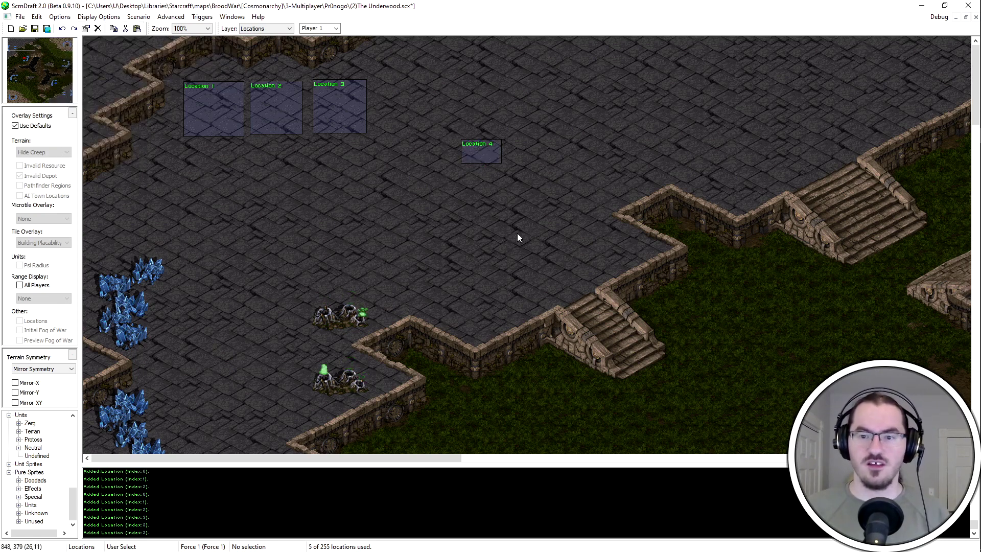
{"action": "left_click", "coordinate": [493, 146]}
{"action": "key", "text": "Delete"}
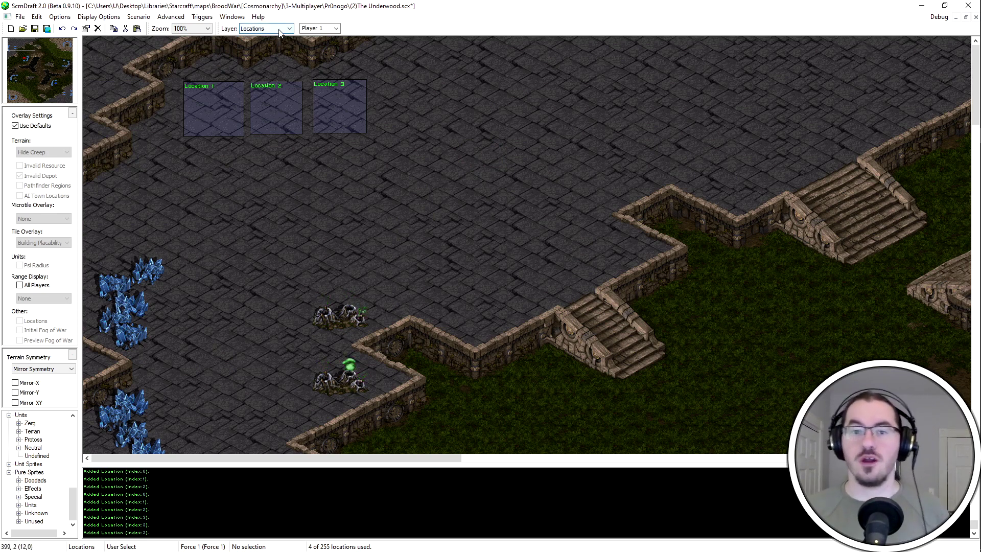
Open the classic map triggers and review the triggers of Force 1 and Force 2
{"action": "left_click", "coordinate": [203, 16]}
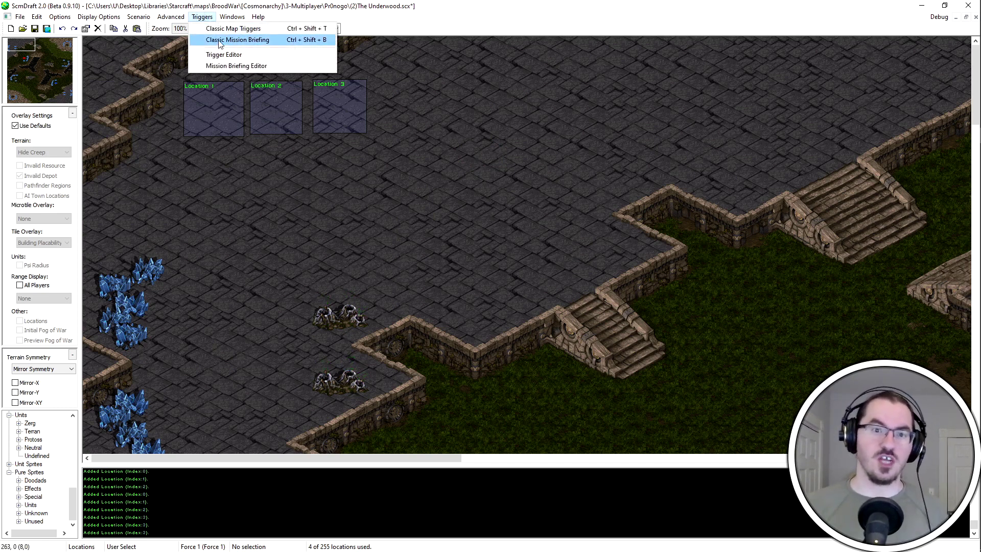
{"action": "left_click", "coordinate": [250, 28]}
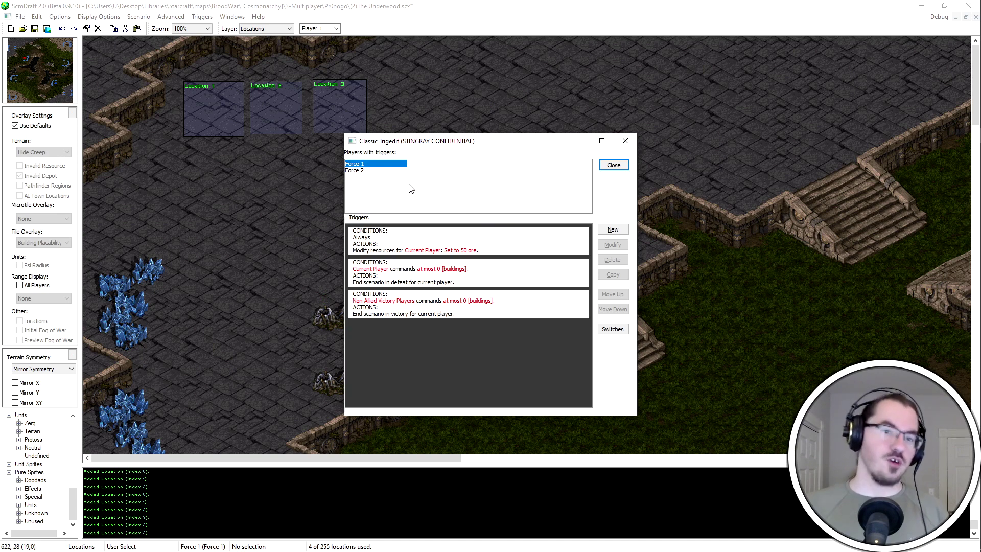
{"action": "left_click", "coordinate": [362, 171]}
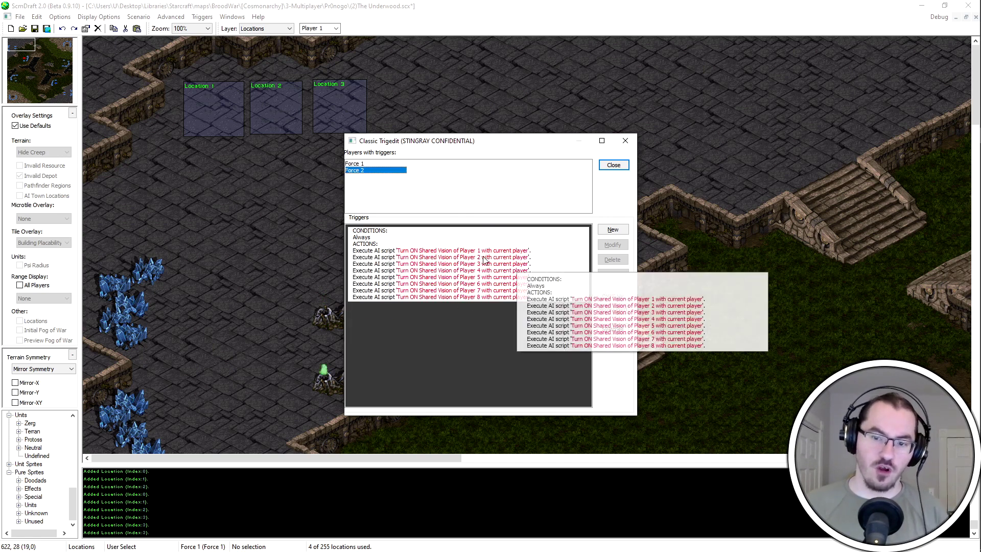
{"action": "left_click", "coordinate": [371, 163]}
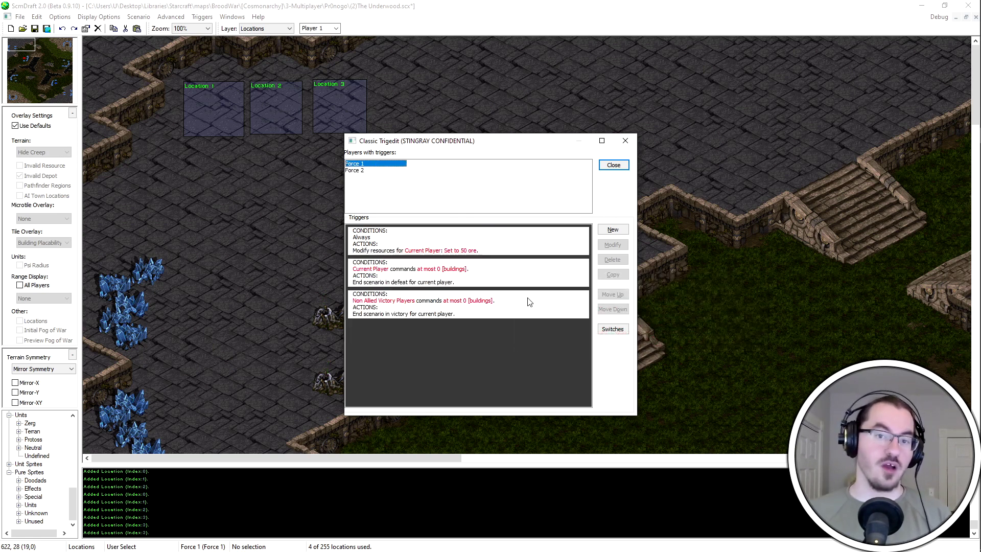
Create a new Force 1 trigger and add a Bring condition for Current Player
{"action": "left_click", "coordinate": [613, 229]}
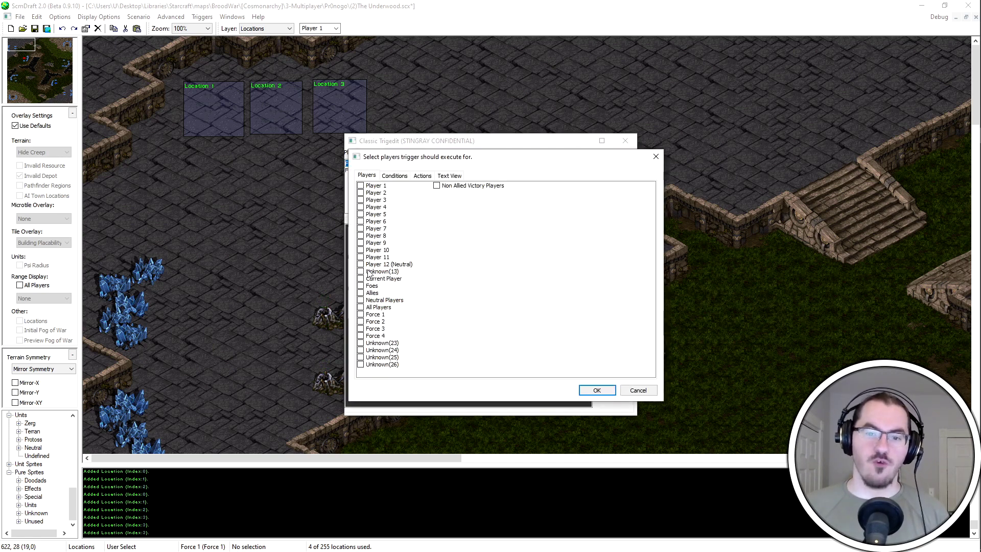
{"action": "left_click", "coordinate": [395, 175]}
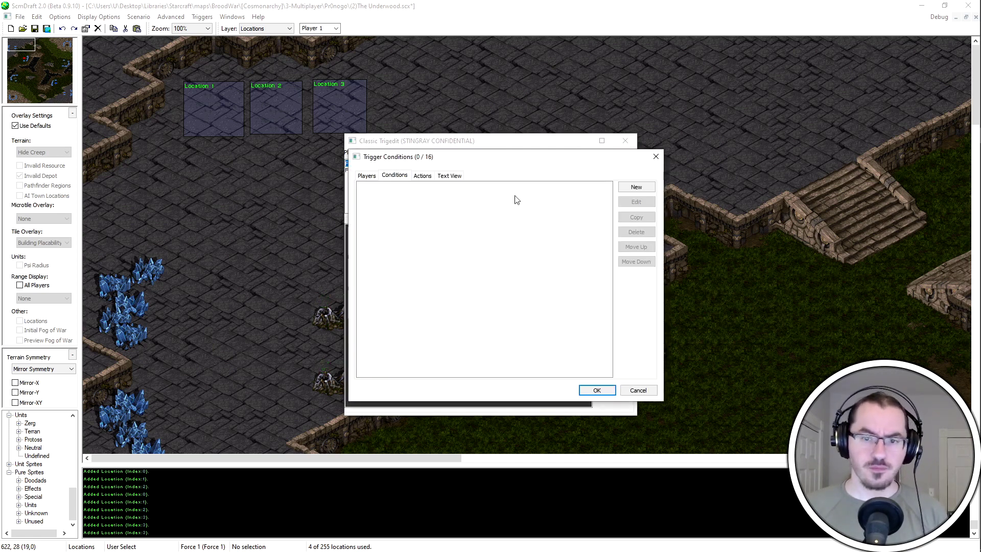
{"action": "left_click", "coordinate": [644, 190]}
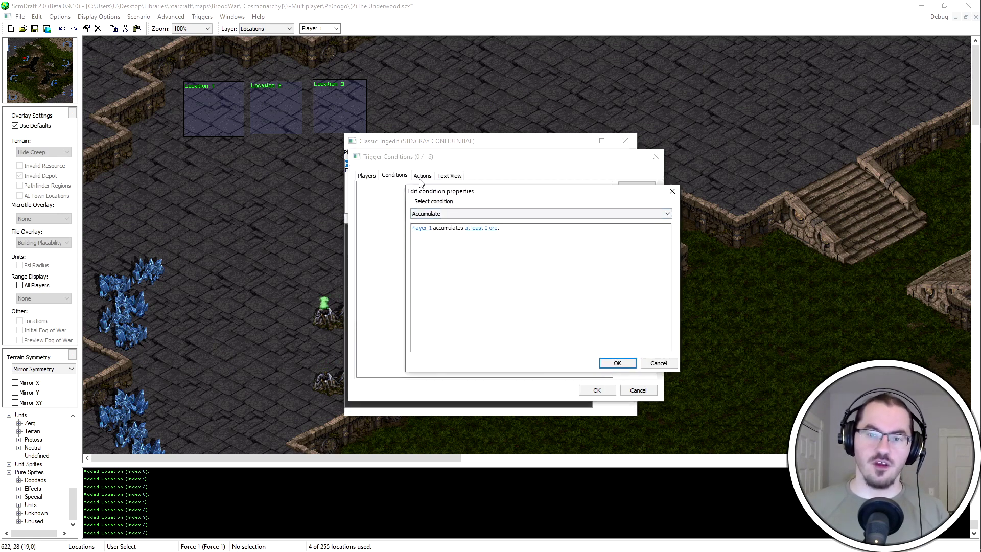
{"action": "left_click", "coordinate": [461, 213]}
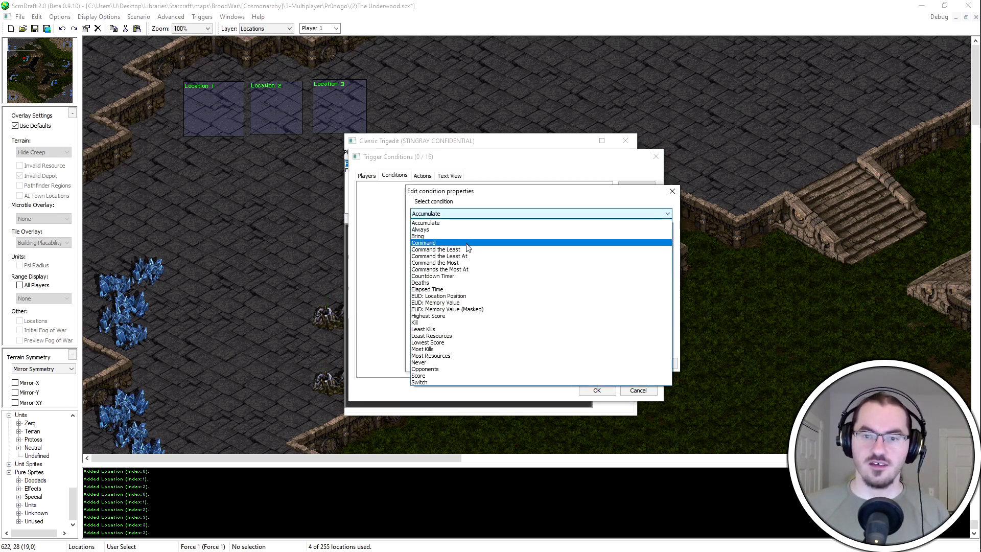
{"action": "left_click", "coordinate": [435, 237]}
{"action": "left_click", "coordinate": [435, 228]}
{"action": "type", "text": "Current Player"}
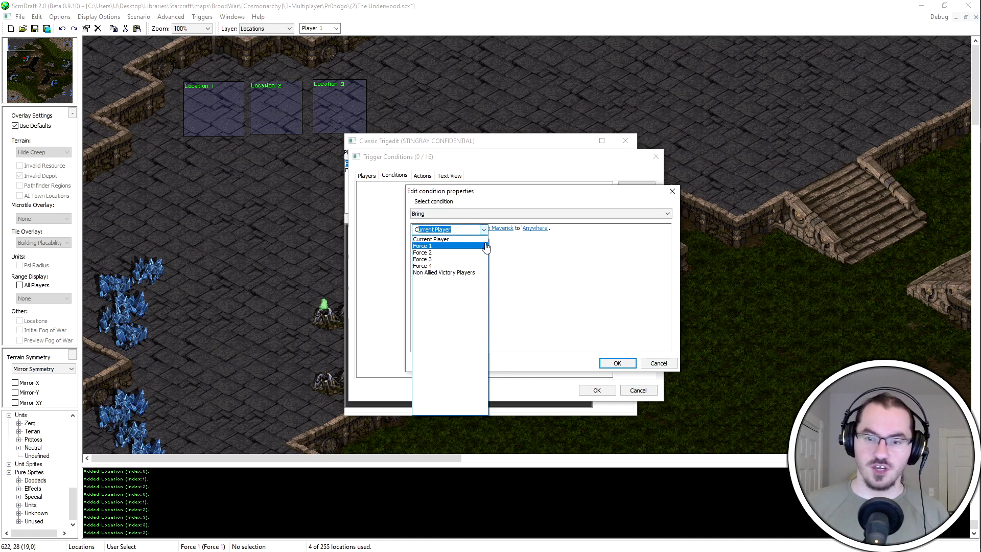
{"action": "key", "text": "Return"}
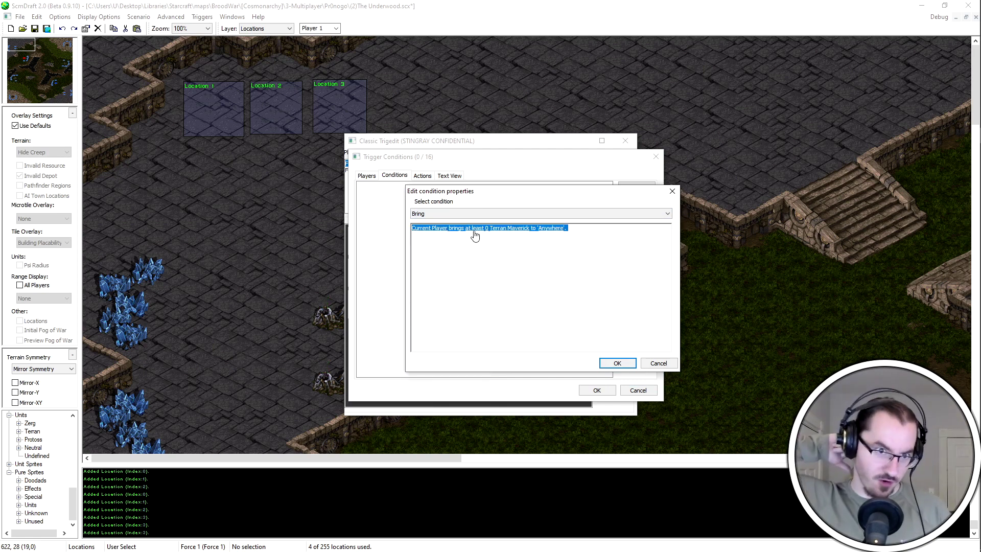
Set the Bring condition to at least 1 Terran Command Center at Anywhere and accept it
{"action": "left_click", "coordinate": [479, 229]}
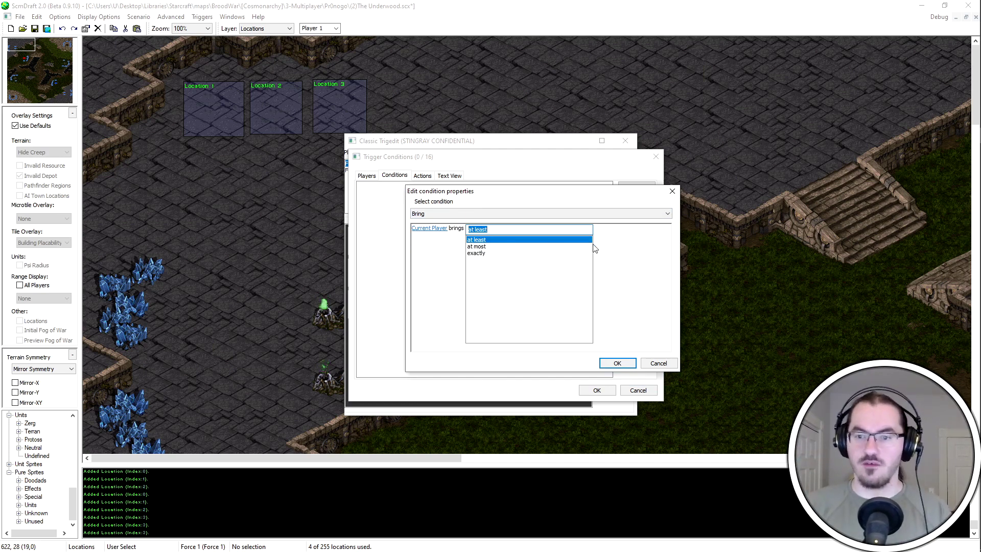
{"action": "left_click", "coordinate": [544, 240]}
{"action": "left_click", "coordinate": [487, 228]}
{"action": "type", "text": "1"}
{"action": "left_click", "coordinate": [538, 252]}
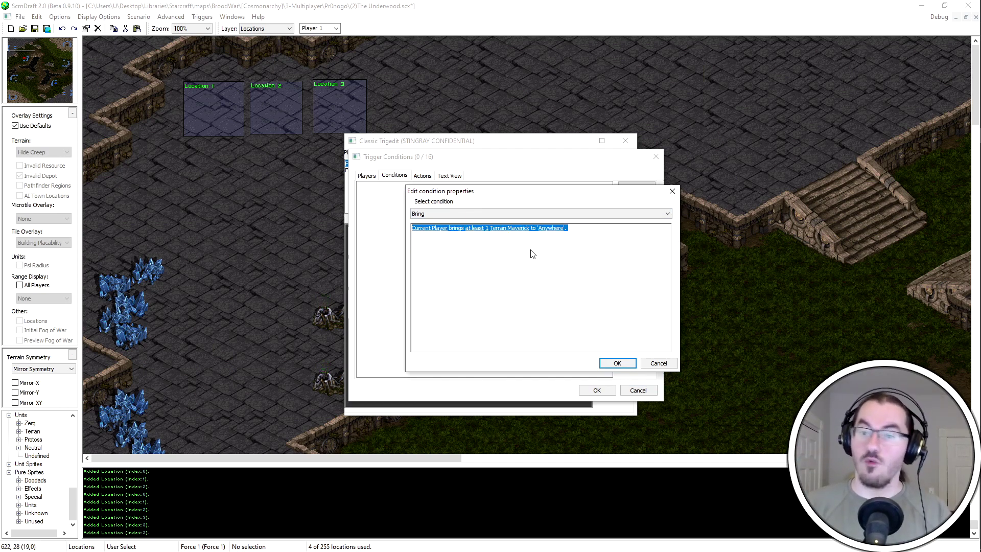
{"action": "left_click", "coordinate": [511, 229]}
{"action": "type", "text": "Terran Command Center"}
{"action": "key", "text": "Return"}
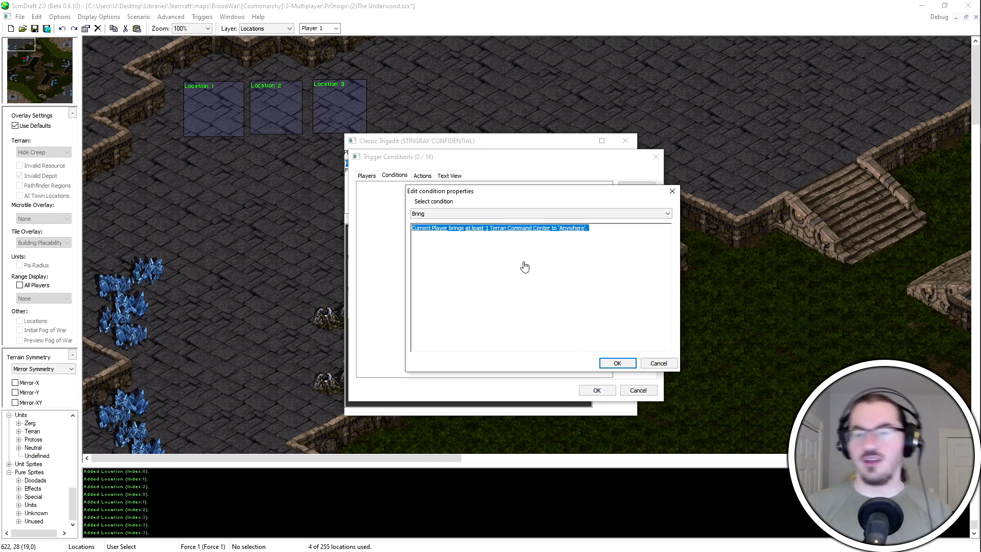
{"action": "left_click", "coordinate": [578, 251]}
{"action": "key", "text": "Return"}
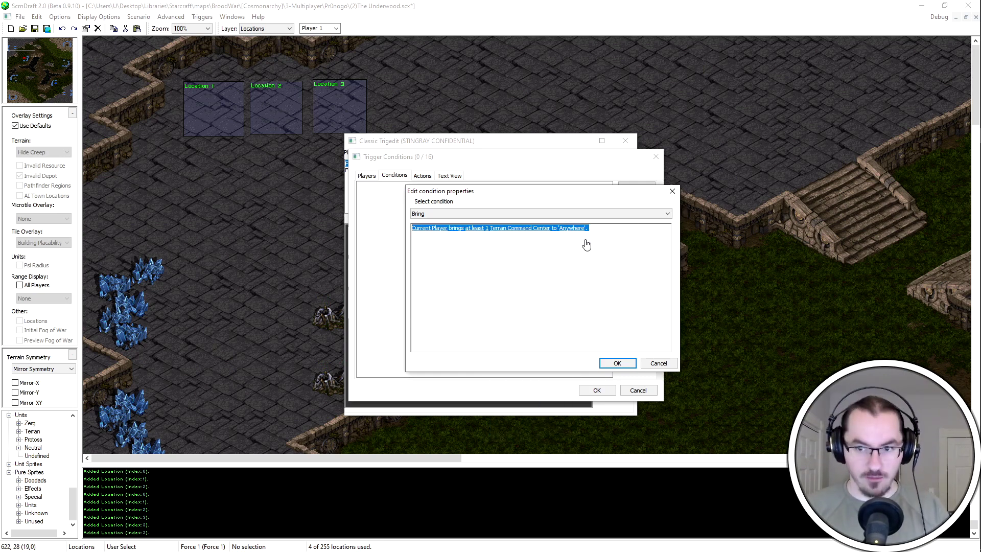
{"action": "key", "text": "Return"}
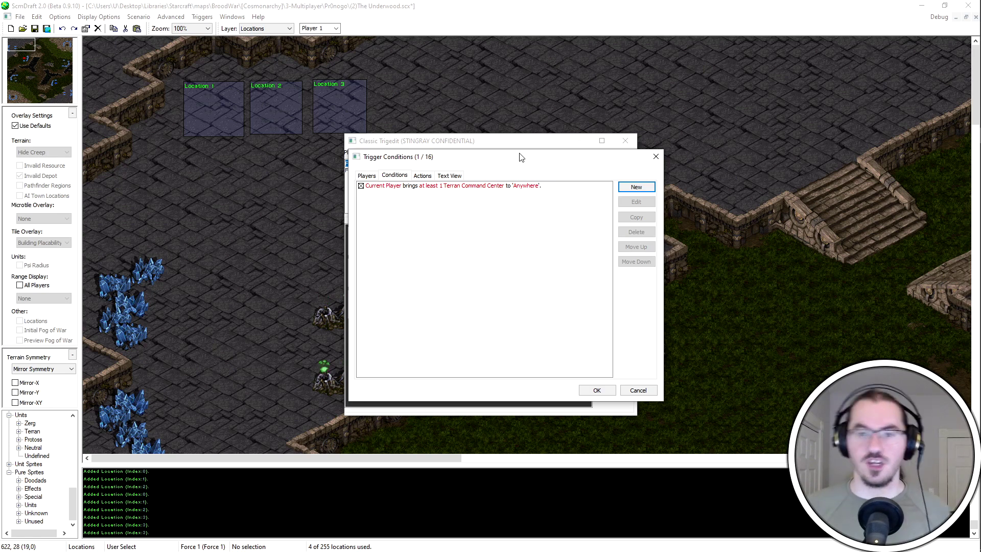
Add a Run AI Script At Location action to the new trigger
{"action": "left_click", "coordinate": [423, 176]}
{"action": "left_click", "coordinate": [637, 187]}
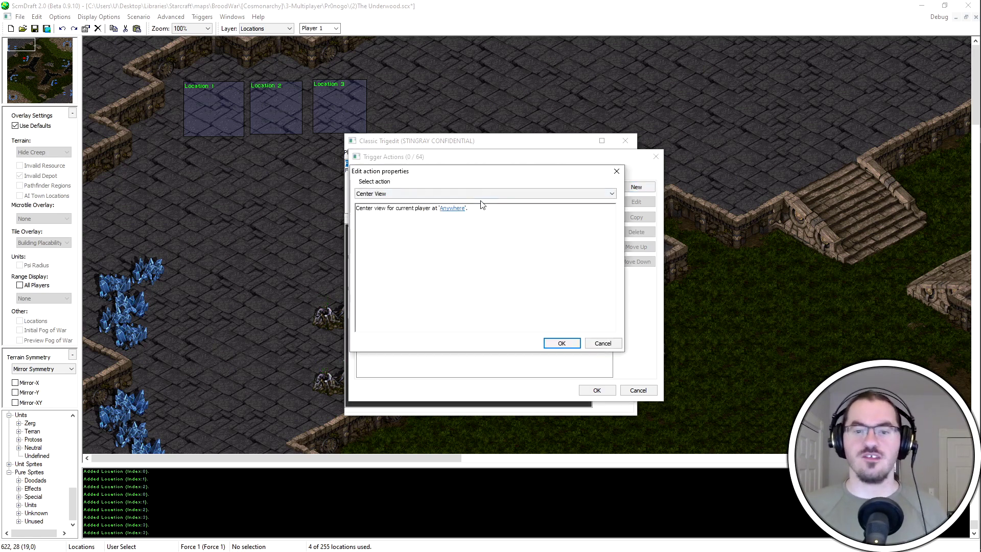
{"action": "key", "text": "r"}
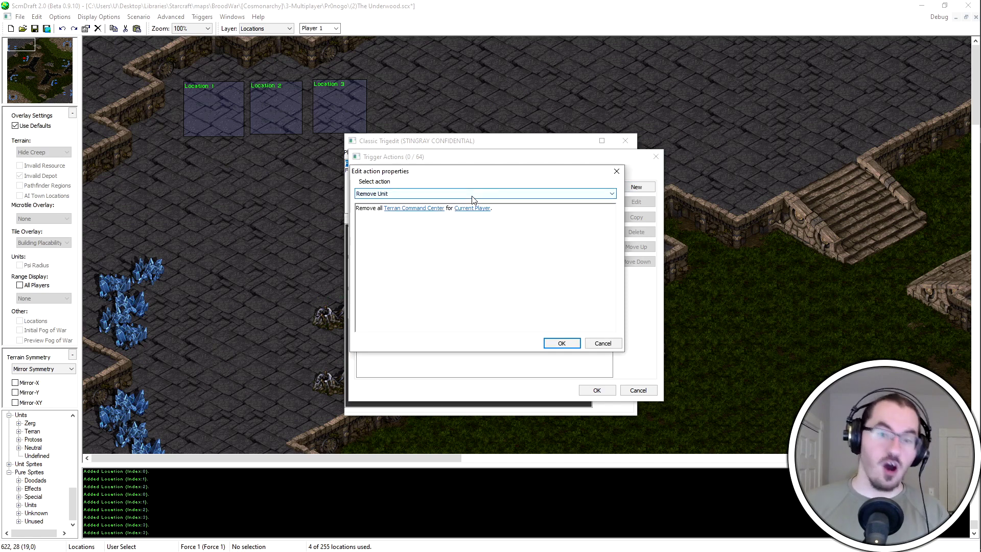
{"action": "left_click", "coordinate": [465, 193]}
{"action": "left_click", "coordinate": [467, 194]}
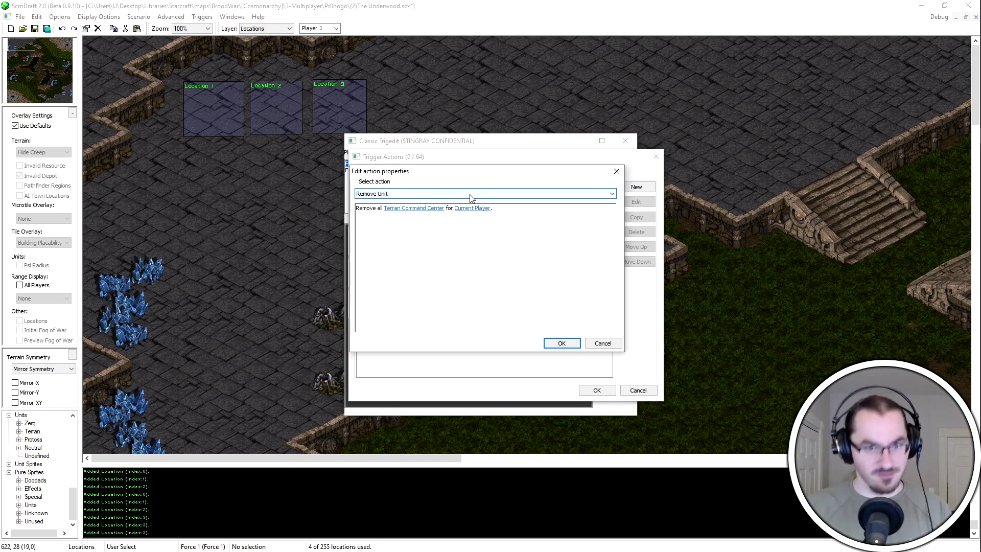
{"action": "key", "text": "r"}
{"action": "key", "text": "r"}
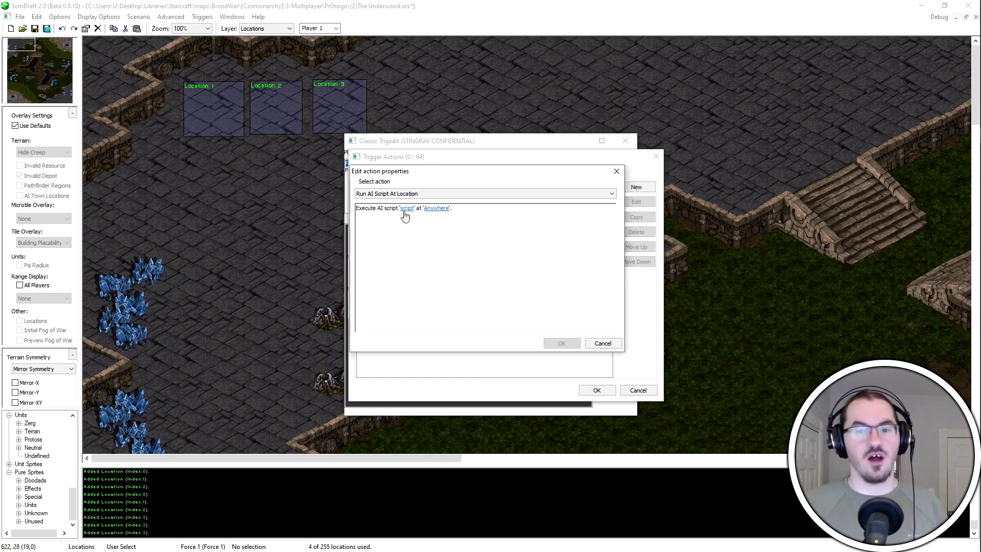
Set the action to execute the AI script Terran Expansion Custom Level at Location 1
{"action": "left_click", "coordinate": [407, 209]}
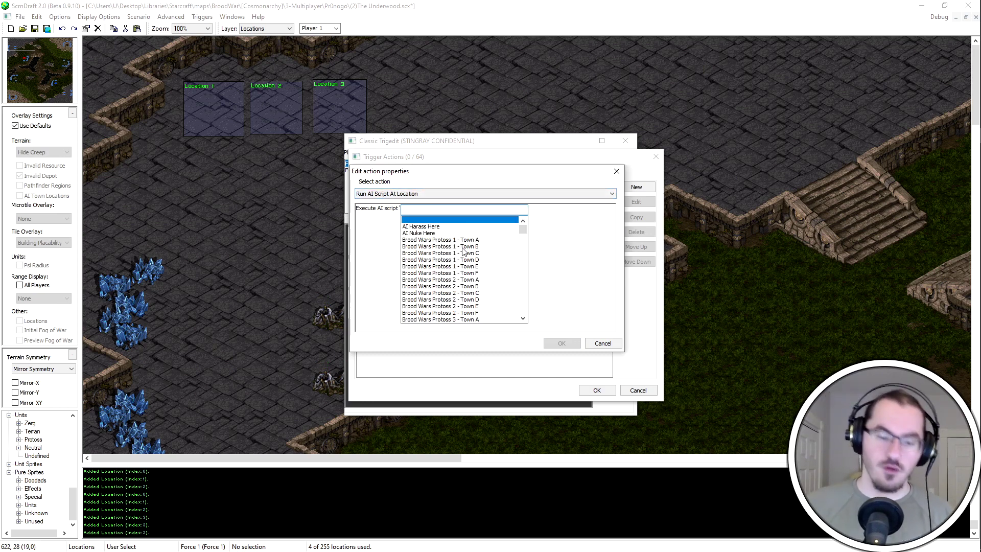
{"action": "type", "text": "Expansion Terran Campaign Area Town"}
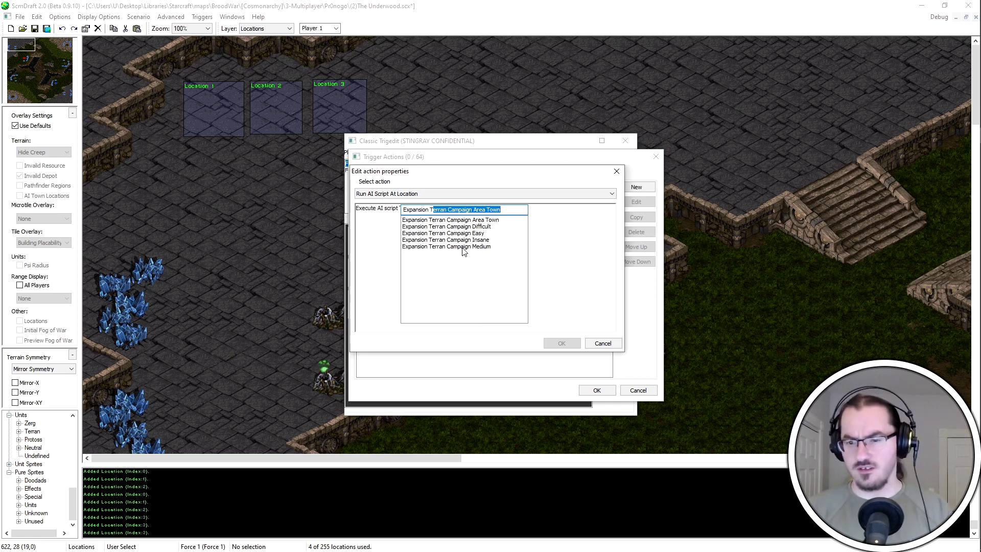
{"action": "key", "text": "End"}
{"action": "key", "text": "shift+Home"}
{"action": "type", "text": "Terran Expansion Custom Level"}
{"action": "key", "text": "Return"}
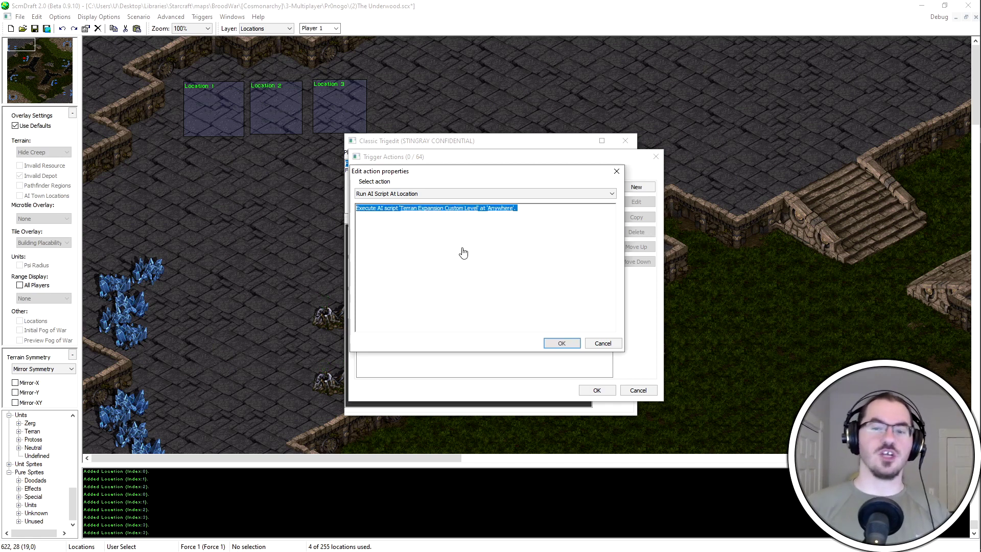
{"action": "left_click", "coordinate": [507, 210]}
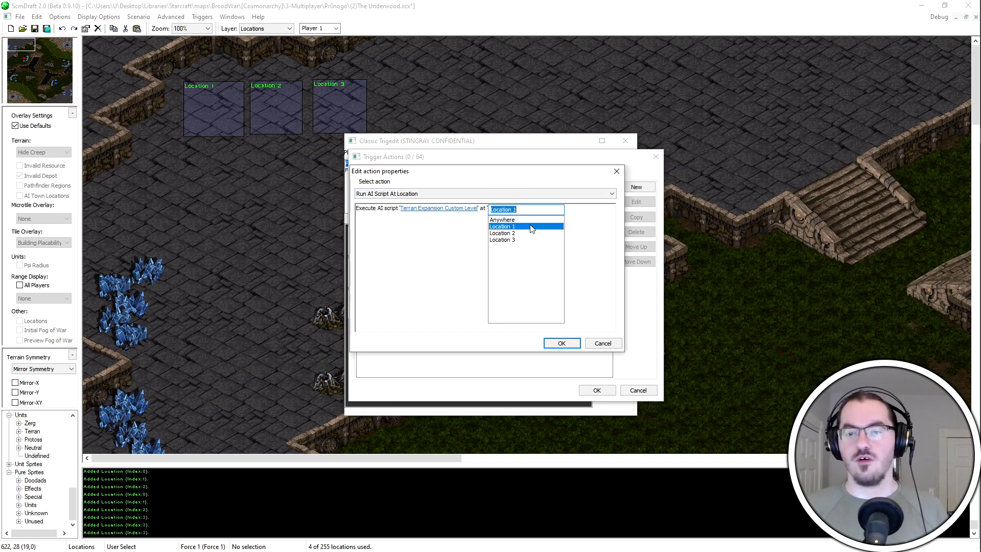
{"action": "key", "text": "Return"}
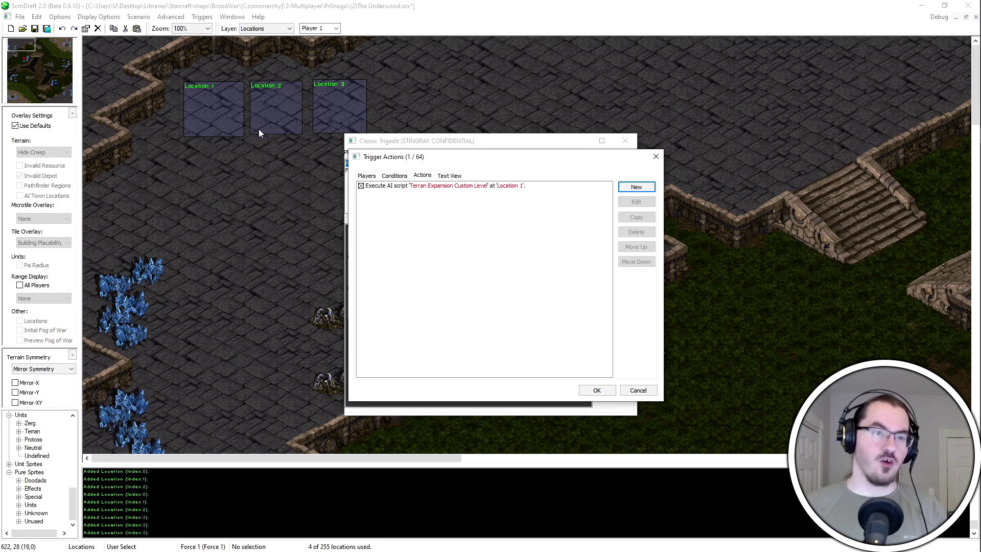
Add a second action of type Move Location to the trigger
{"action": "left_click", "coordinate": [637, 187]}
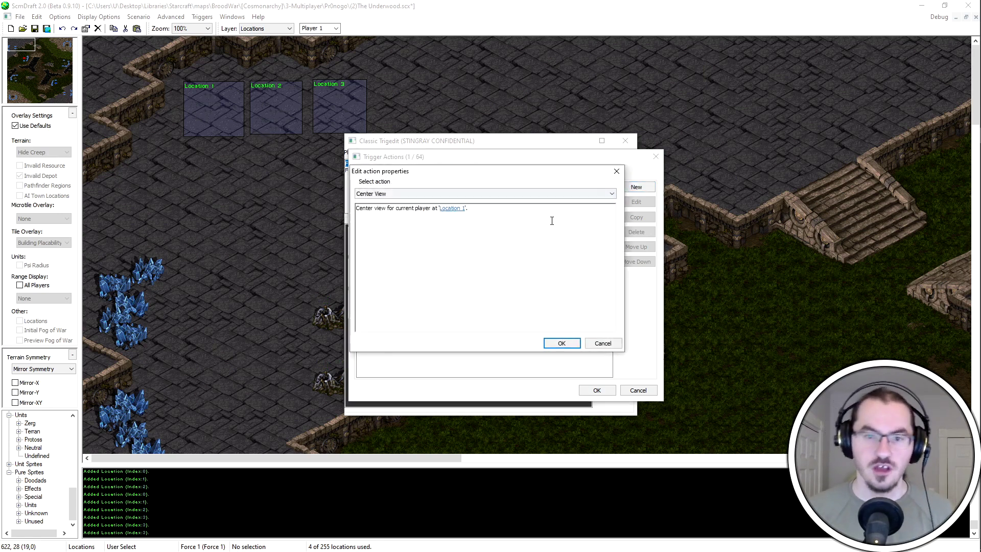
{"action": "key", "text": "o"}
{"action": "left_click", "coordinate": [392, 197]}
{"action": "left_click", "coordinate": [392, 197]}
{"action": "type", "text": "move"}
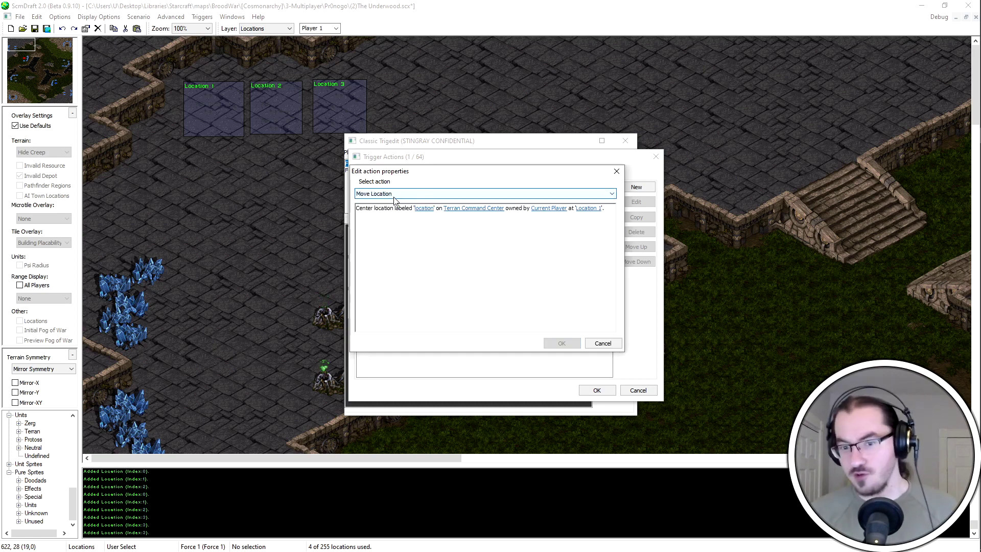
Set the action to center Location 1 on the Terran Command Center owned by Current Player at Anywhere
{"action": "left_click", "coordinate": [424, 208]}
{"action": "left_click", "coordinate": [450, 228]}
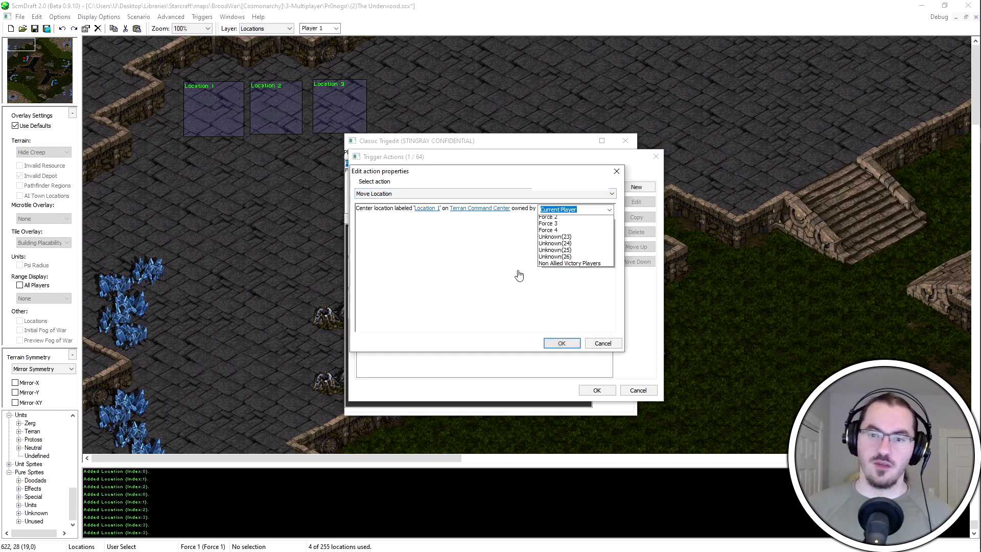
{"action": "left_click", "coordinate": [463, 222]}
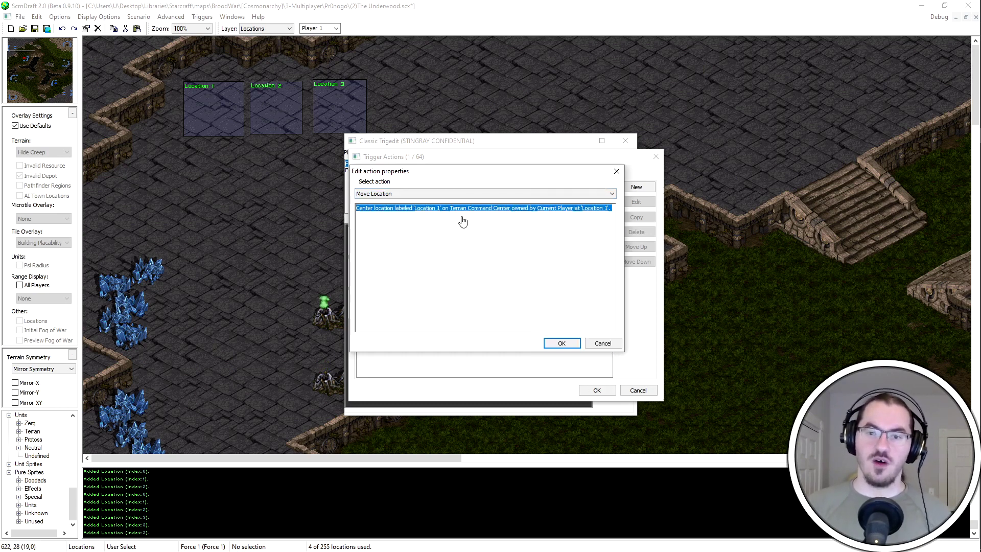
{"action": "left_click", "coordinate": [551, 210]}
{"action": "left_click", "coordinate": [599, 209]}
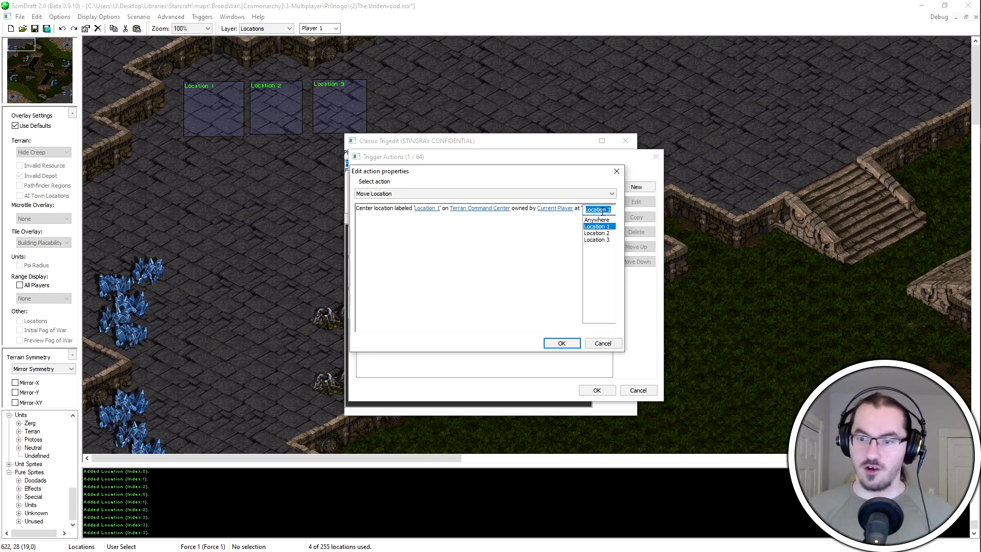
{"action": "left_click", "coordinate": [595, 220]}
{"action": "left_click", "coordinate": [561, 343]}
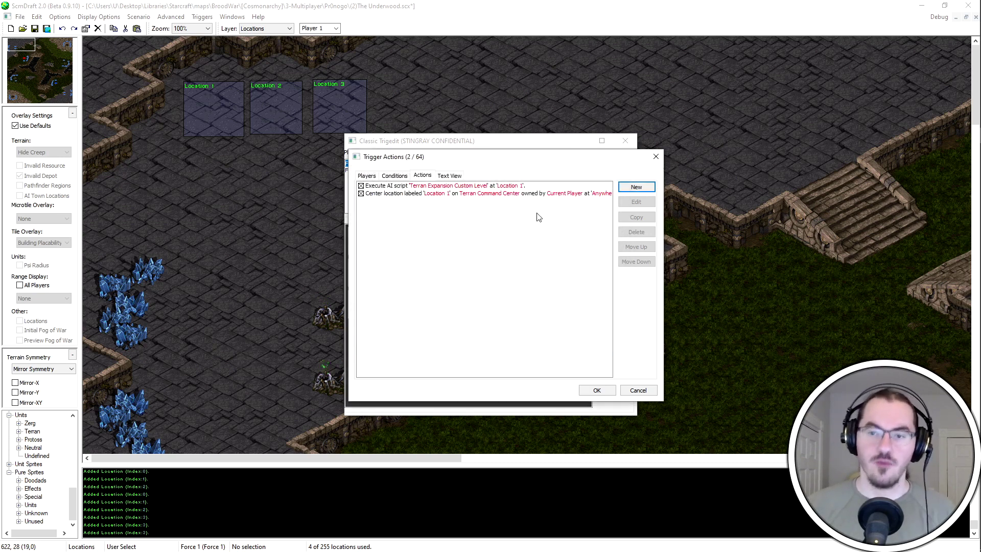
Order the actions so the AI script runs after Location 1 is centered, and save the trigger
{"action": "left_click", "coordinate": [592, 187]}
{"action": "left_click", "coordinate": [637, 262]}
{"action": "left_click", "coordinate": [546, 187]}
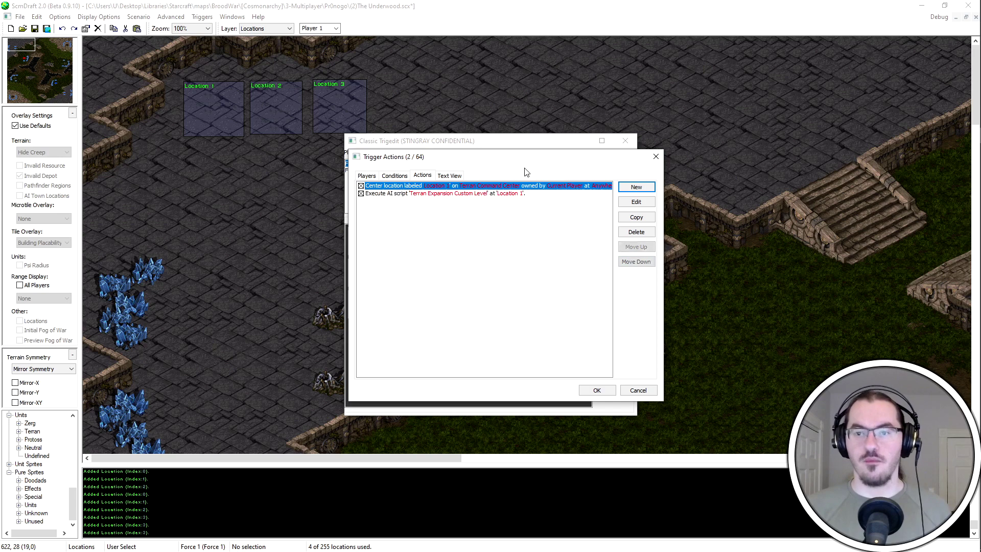
{"action": "left_click", "coordinate": [442, 194]}
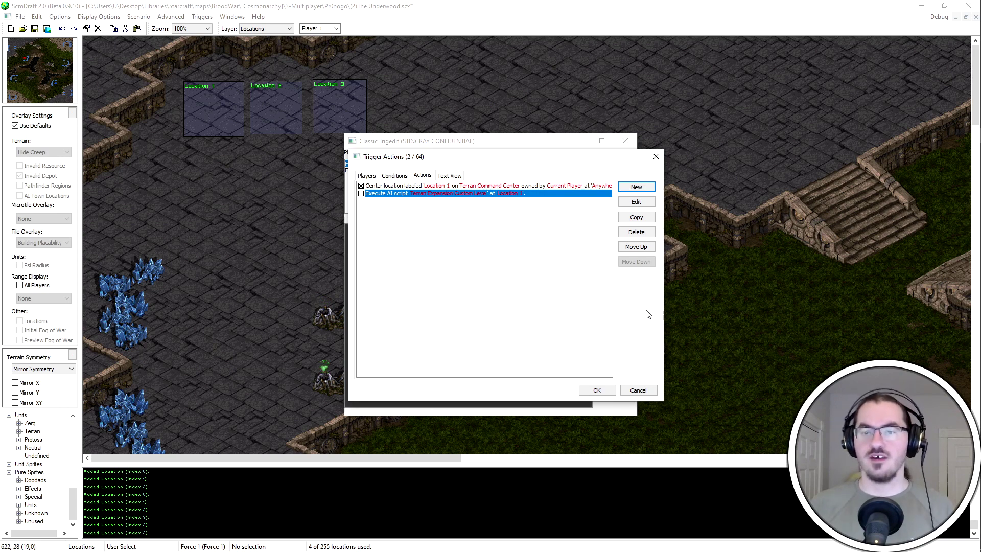
{"action": "left_click", "coordinate": [597, 391]}
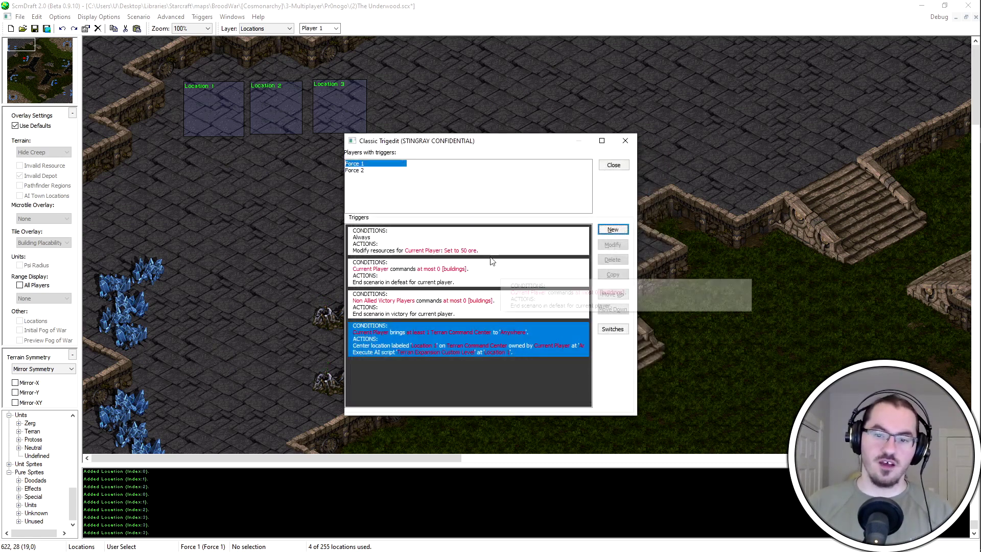
In Force 1's Always trigger, set the Current Player's starting resources to 100 ore
{"action": "left_click", "coordinate": [479, 235]}
{"action": "double_click", "coordinate": [474, 238]}
{"action": "left_click", "coordinate": [423, 176]}
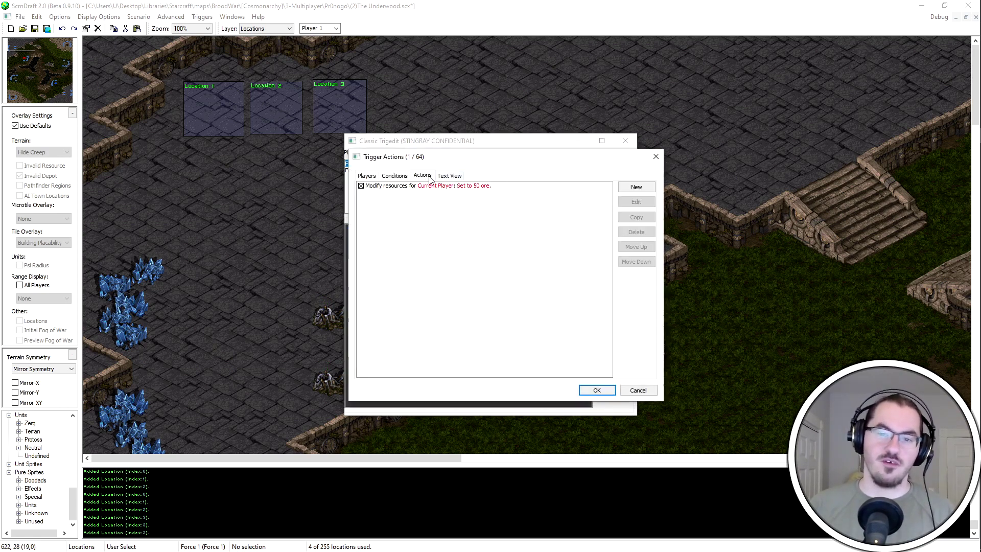
{"action": "double_click", "coordinate": [453, 185]}
{"action": "left_click", "coordinate": [470, 211]}
{"action": "type", "text": "100"}
{"action": "key", "text": "Return"}
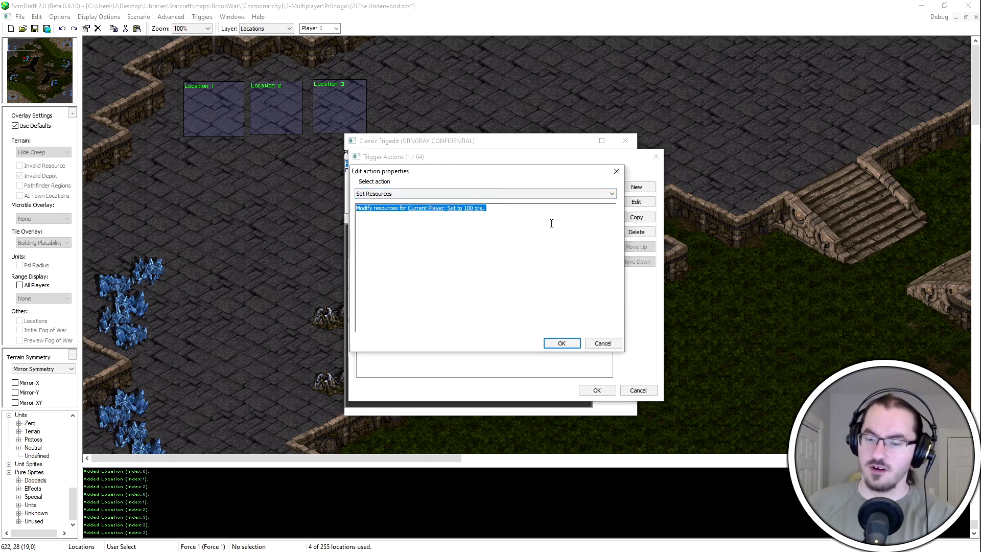
{"action": "key", "text": "Return"}
{"action": "key", "text": "Return"}
Review the assigned players and the Bring condition of the Terran Command Center trigger
{"action": "left_click", "coordinate": [488, 351]}
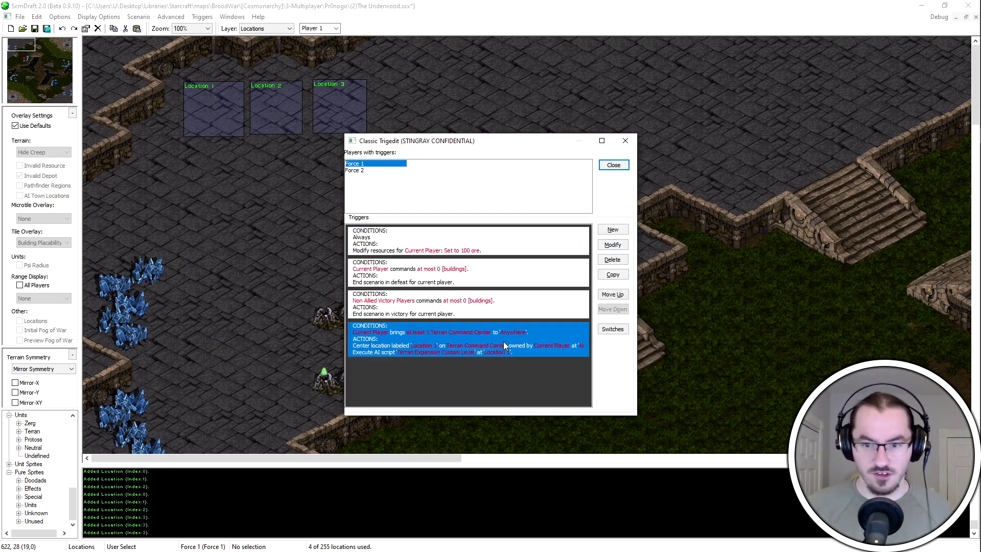
{"action": "double_click", "coordinate": [439, 341]}
{"action": "left_click_drag", "start_coordinate": [484, 161], "coordinate": [646, 130]}
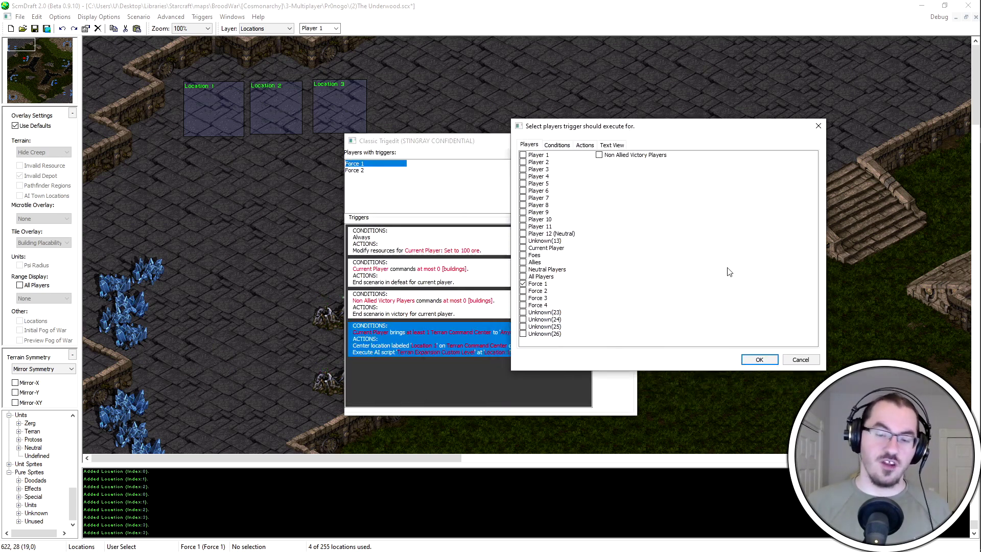
{"action": "left_click", "coordinate": [801, 360]}
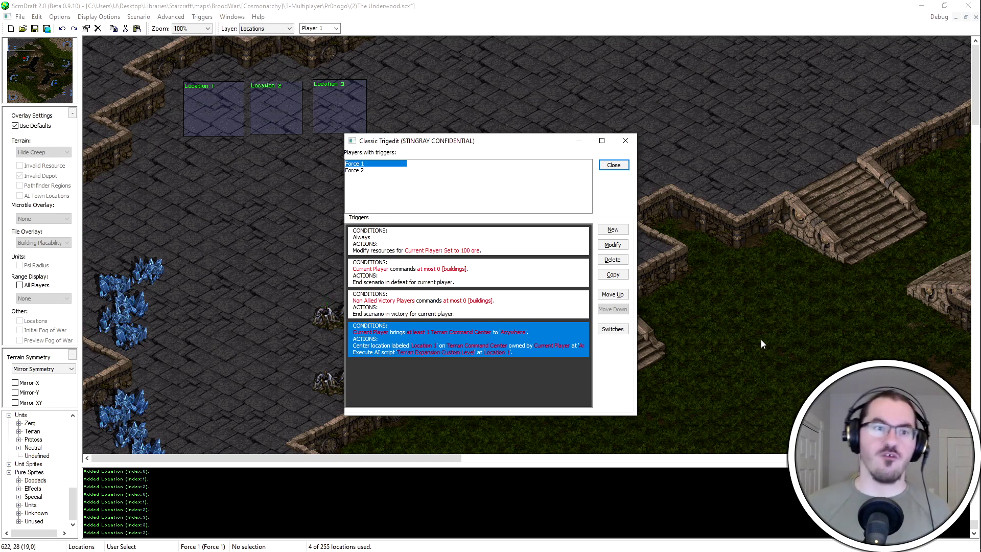
{"action": "double_click", "coordinate": [460, 367]}
{"action": "left_click", "coordinate": [395, 175]}
{"action": "double_click", "coordinate": [437, 187]}
{"action": "left_click", "coordinate": [599, 341]}
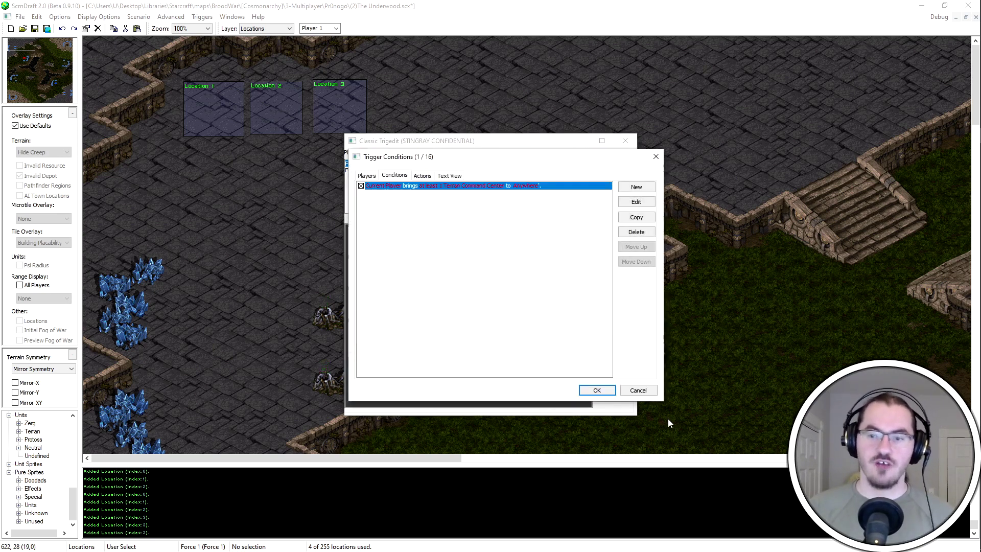
Duplicate Force 1's Terran Command Center trigger, leaving the original's conditions as they are
{"action": "left_click", "coordinate": [638, 390]}
{"action": "key", "text": "Delete"}
{"action": "left_click", "coordinate": [392, 333]}
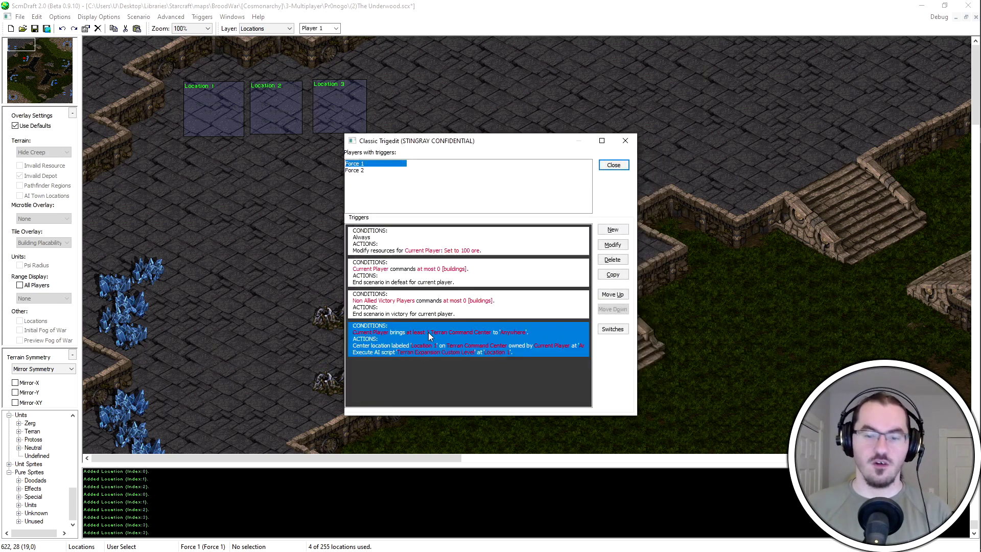
{"action": "key", "text": "alt+c"}
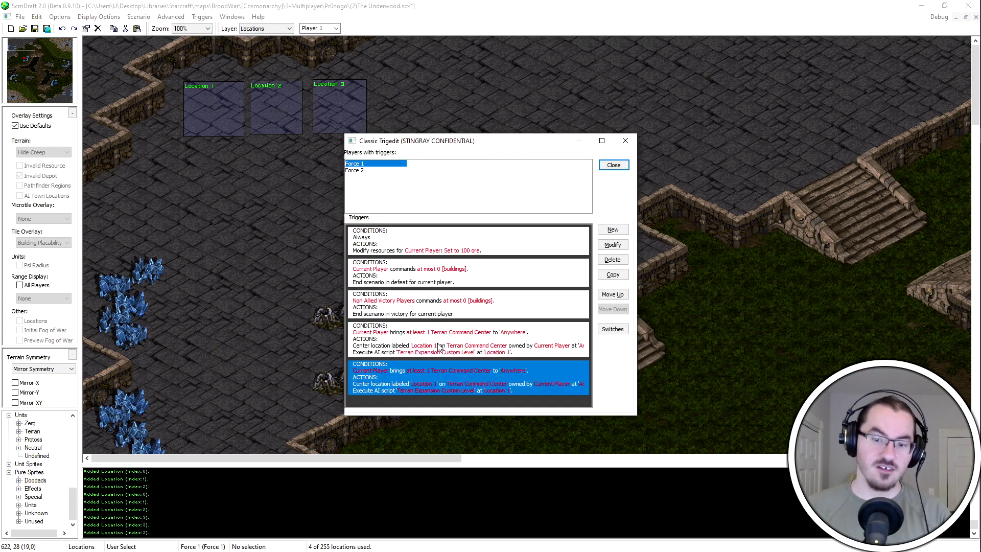
{"action": "double_click", "coordinate": [480, 393]}
{"action": "left_click", "coordinate": [631, 392]}
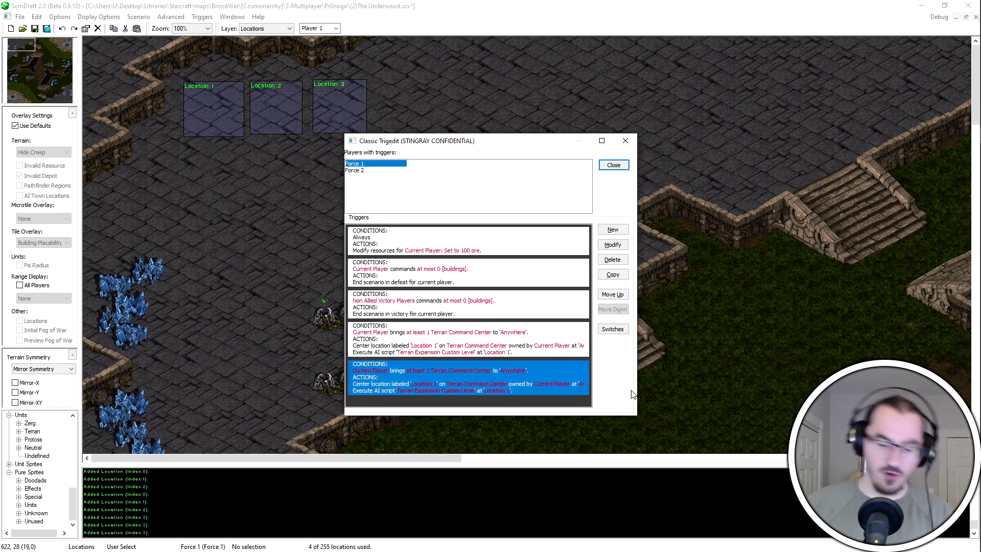
{"action": "left_click", "coordinate": [576, 344]}
{"action": "left_click", "coordinate": [578, 388]}
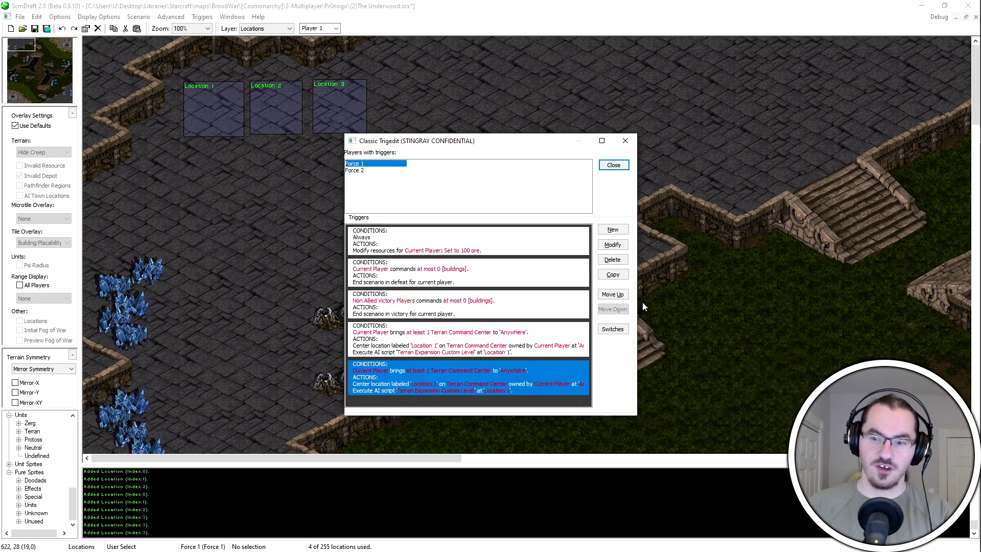
In the duplicated trigger, change the unit in the Bring condition to Protoss Nexus
{"action": "double_click", "coordinate": [516, 372]}
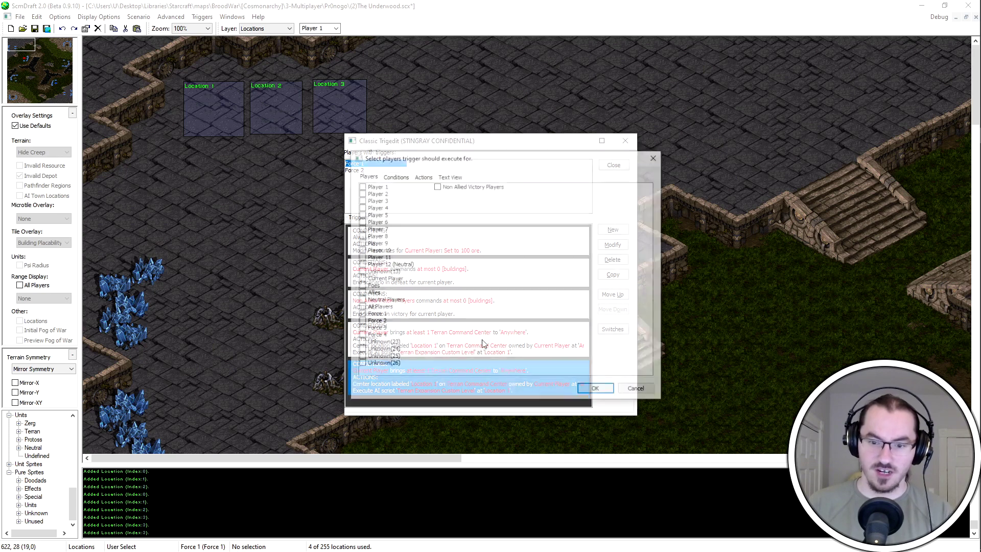
{"action": "left_click", "coordinate": [394, 176]}
{"action": "left_click", "coordinate": [430, 187]}
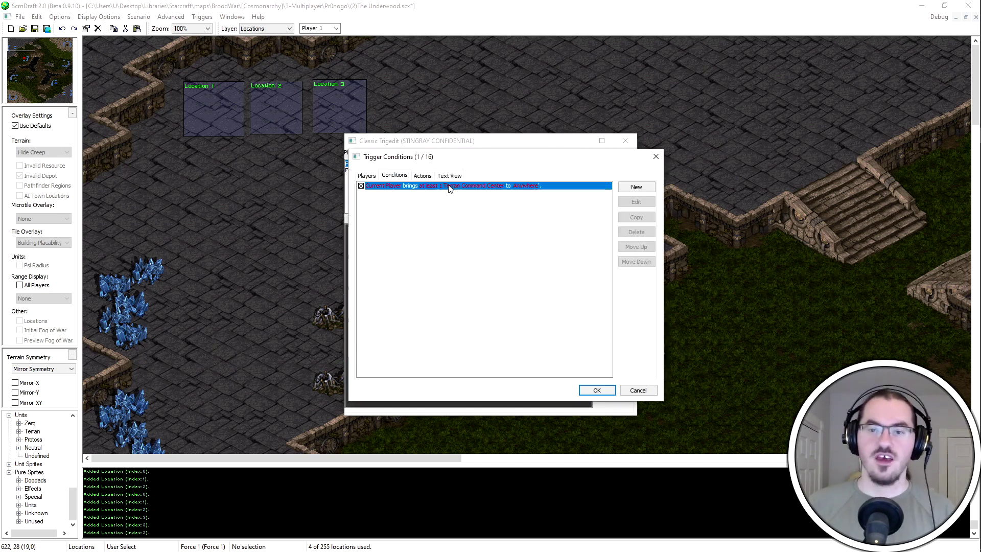
{"action": "double_click", "coordinate": [473, 188]}
{"action": "type", "text": "Protoss Nexus"}
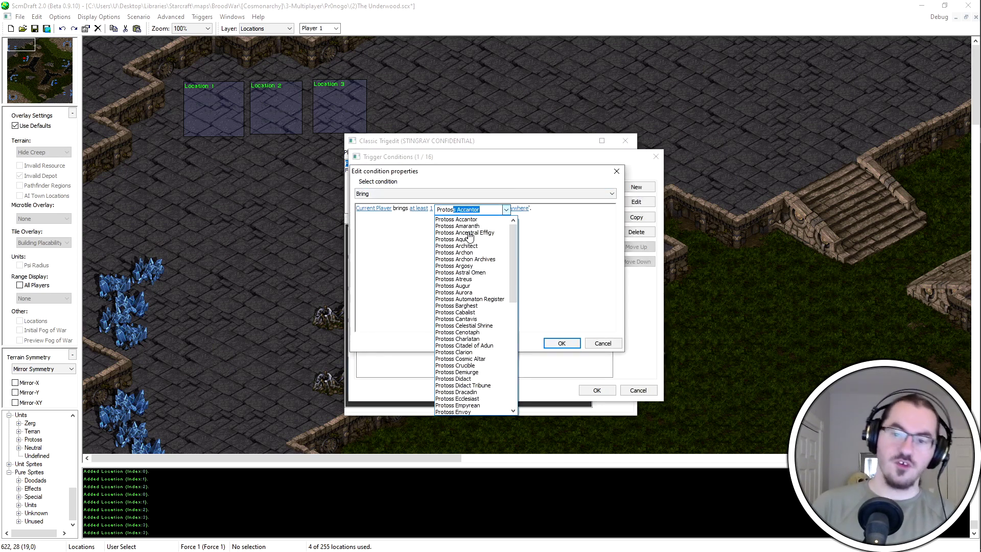
{"action": "key", "text": "Return"}
Change the duplicated trigger's Move Location action to center Location 2 on the Protoss Nexus
{"action": "left_click", "coordinate": [428, 176]}
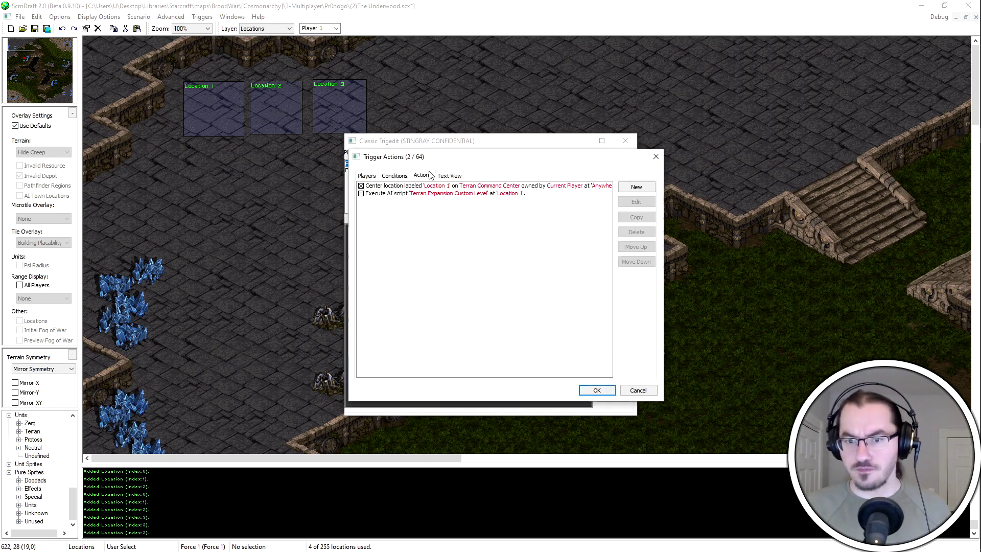
{"action": "left_click", "coordinate": [460, 186]}
{"action": "double_click", "coordinate": [460, 187]}
{"action": "left_click", "coordinate": [427, 209]}
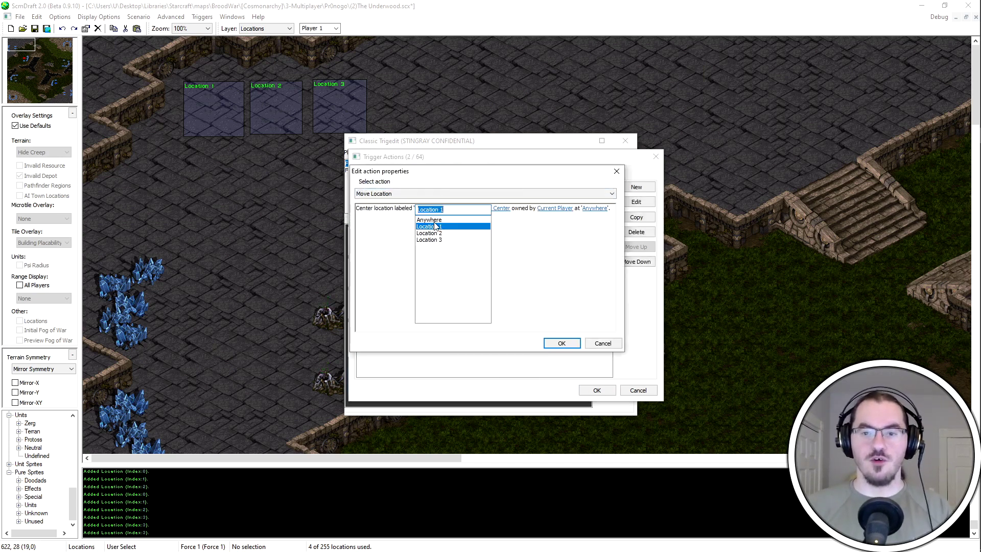
{"action": "left_click", "coordinate": [444, 238]}
{"action": "left_click", "coordinate": [499, 209]}
{"action": "type", "text": "Protoss Nexus"}
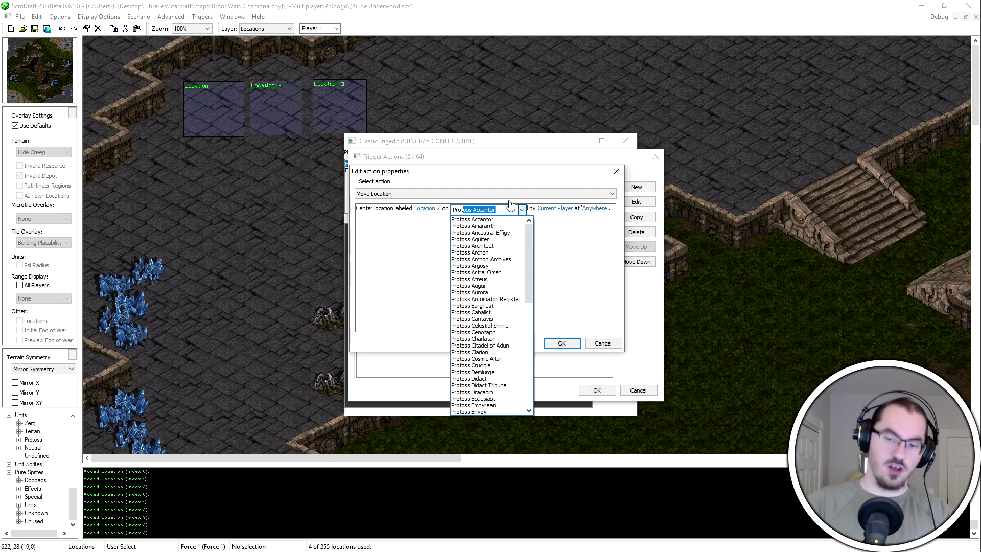
{"action": "key", "text": "Return"}
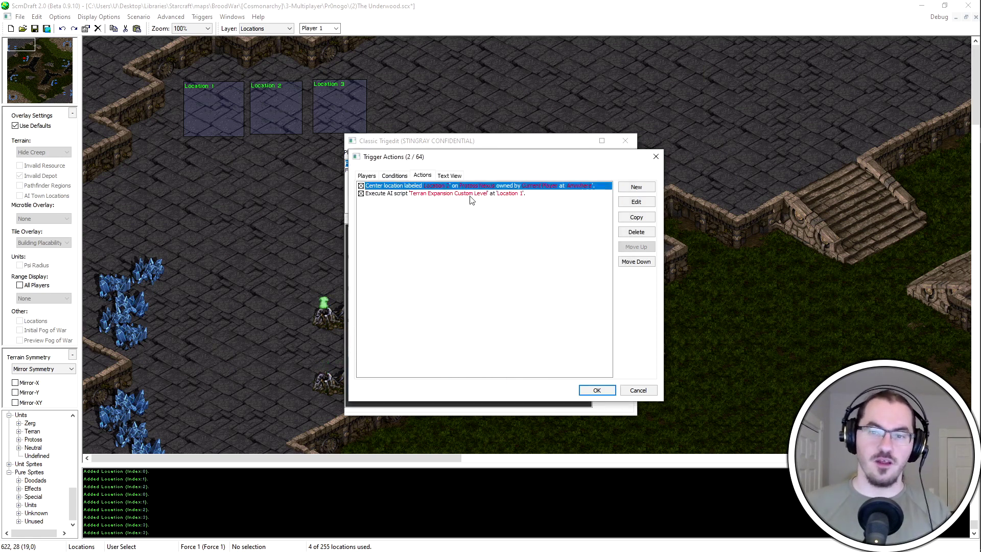
Set the AI script action to Protoss Expansion Custom Level at Location 2 and save the trigger
{"action": "double_click", "coordinate": [460, 193]}
{"action": "left_click", "coordinate": [506, 209]}
{"action": "key", "text": "Down"}
{"action": "left_click", "coordinate": [471, 208]}
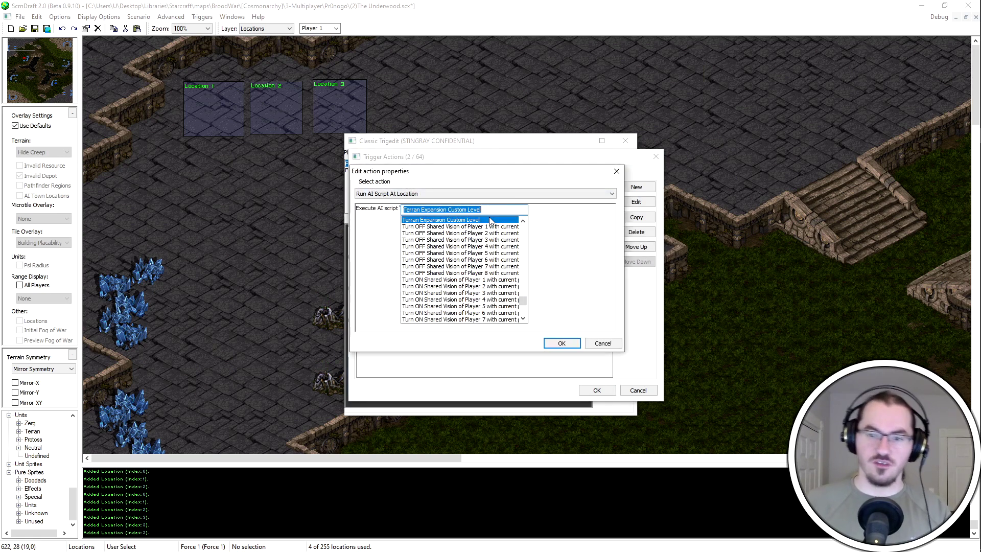
{"action": "type", "text": "Protos"}
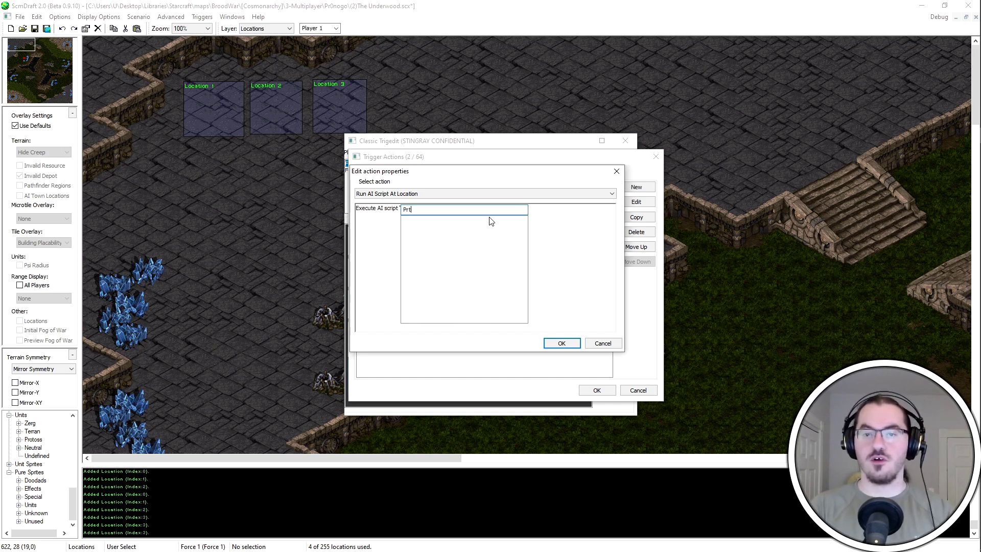
{"action": "type", "text": "s Exp"}
{"action": "key", "text": "Return"}
{"action": "key", "text": "Return"}
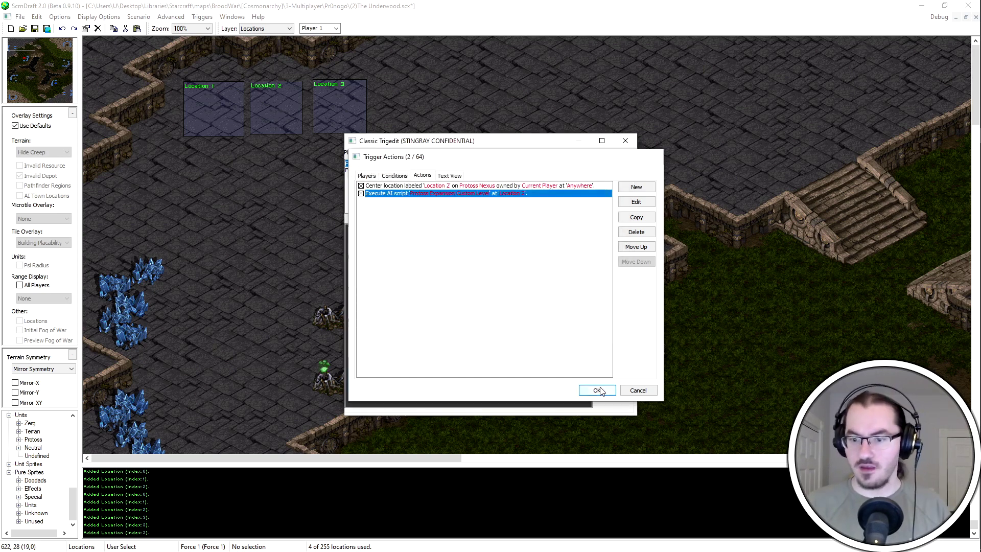
{"action": "left_click", "coordinate": [596, 389]}
Duplicate the Protoss Nexus trigger and change the unit in the copy's Bring condition to Zerg Hatchery
{"action": "double_click", "coordinate": [432, 346]}
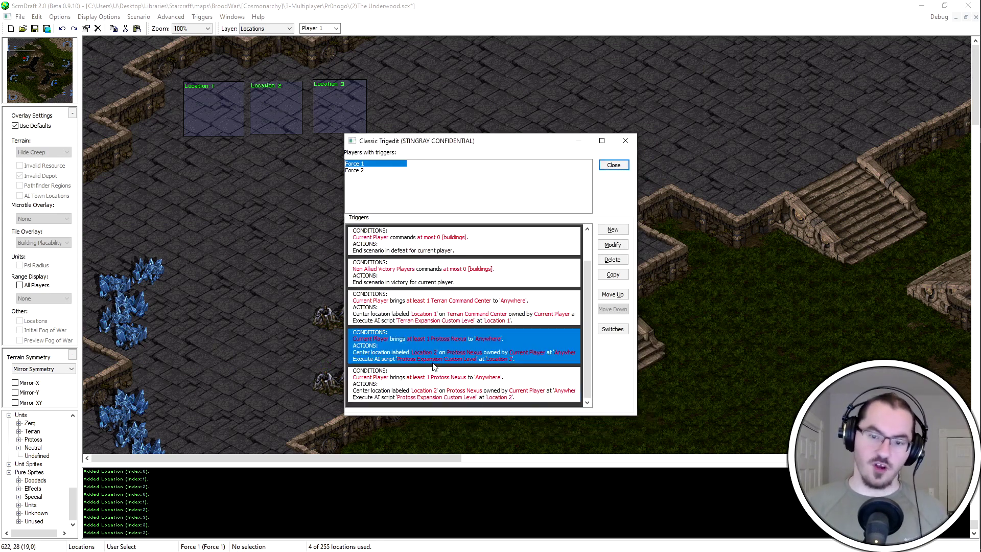
{"action": "left_click", "coordinate": [395, 175]}
{"action": "double_click", "coordinate": [432, 188]}
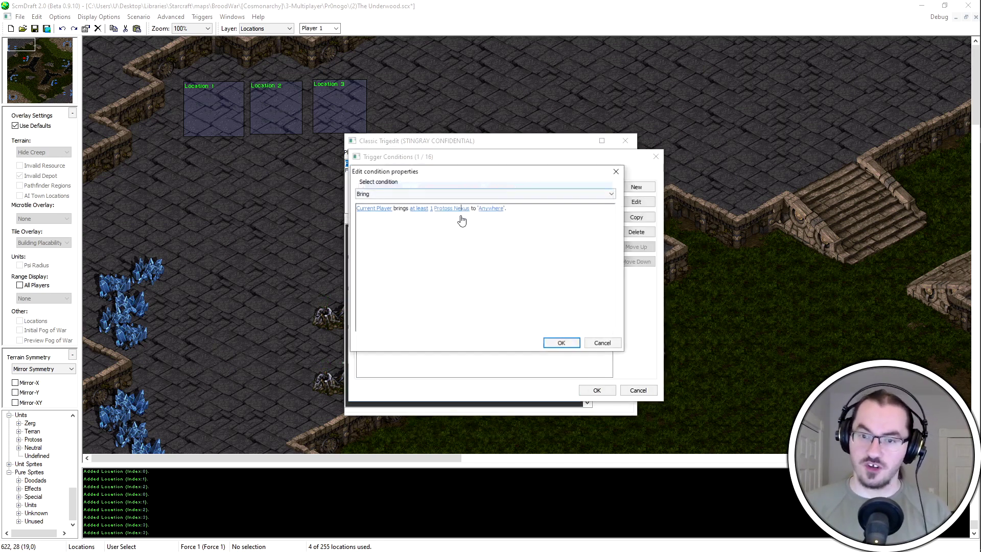
{"action": "left_click", "coordinate": [463, 211]}
{"action": "type", "text": "Zerg Hatchery"}
{"action": "key", "text": "Return"}
{"action": "key", "text": "Return"}
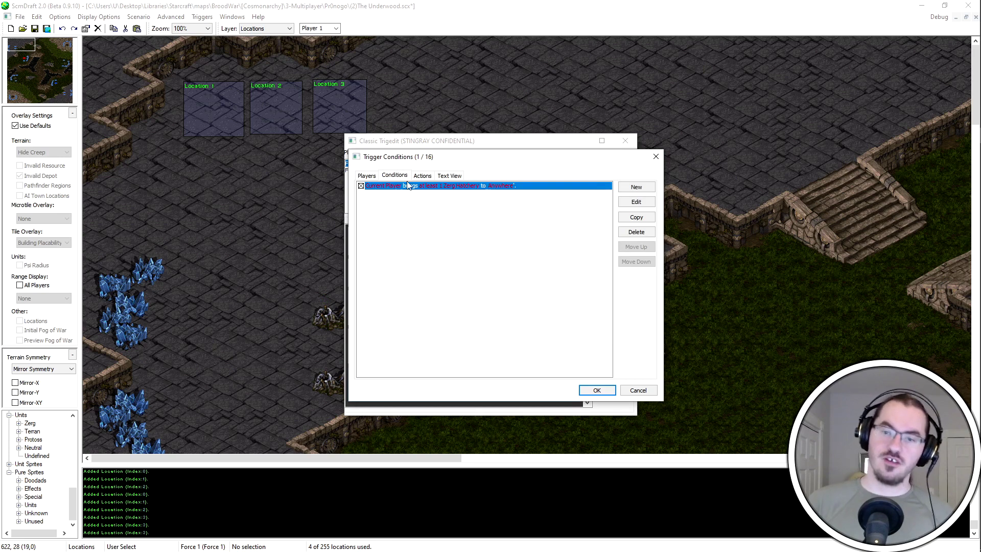
Change the new copy's Move Location action to center Location 3 on the Zerg Hatchery
{"action": "left_click", "coordinate": [422, 175]}
{"action": "double_click", "coordinate": [432, 185]}
{"action": "left_click", "coordinate": [429, 208]}
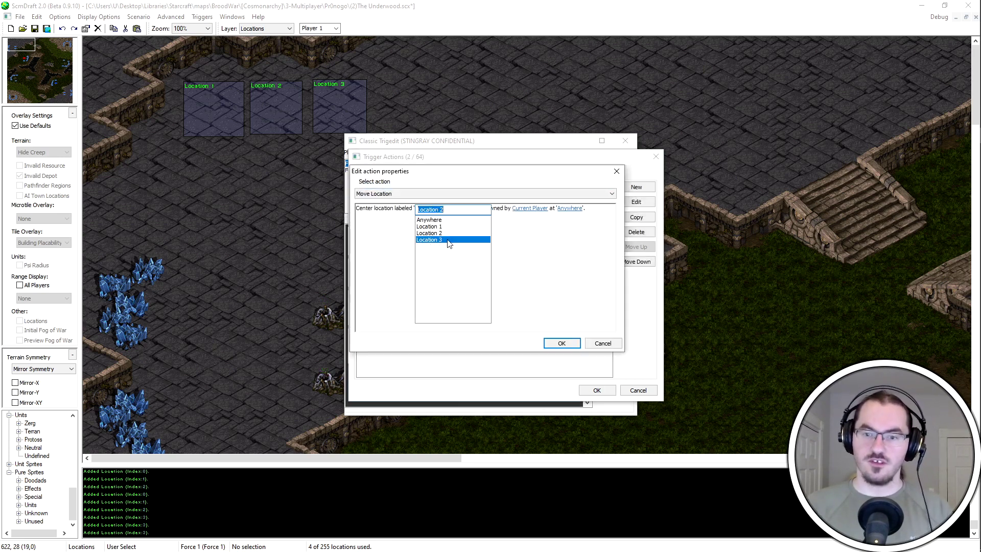
{"action": "left_click", "coordinate": [447, 240]}
{"action": "left_click", "coordinate": [559, 208]}
{"action": "left_click", "coordinate": [530, 211]}
{"action": "left_click", "coordinate": [463, 210]}
{"action": "left_click", "coordinate": [463, 210]}
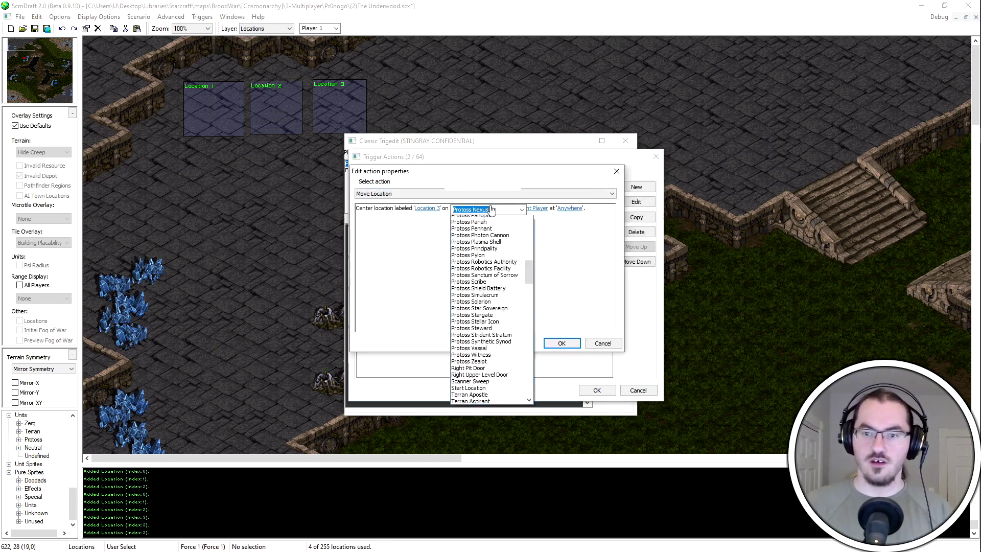
{"action": "type", "text": "Zerg Hatchery"}
{"action": "key", "text": "Return"}
{"action": "key", "text": "Return"}
Set the AI script action to Zerg Expansion Custom Level at Location 3 and save the trigger
{"action": "double_click", "coordinate": [490, 193]}
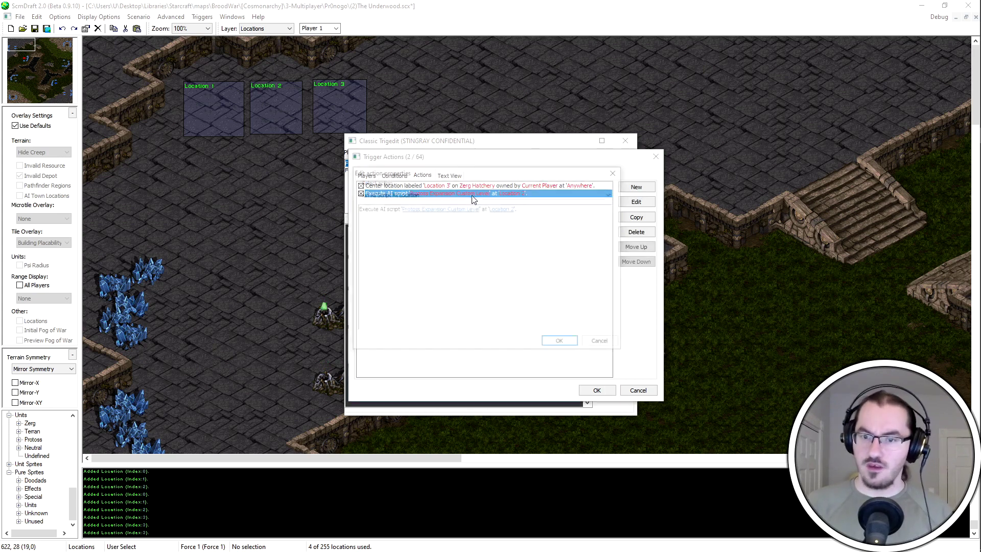
{"action": "left_click", "coordinate": [478, 209]}
{"action": "type", "text": "Zerg Expansion Custom Level"}
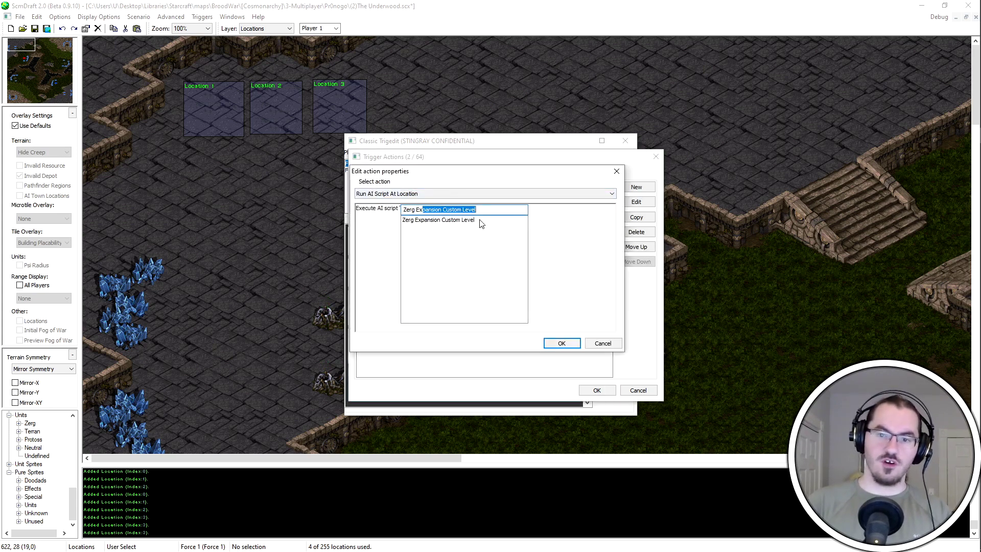
{"action": "key", "text": "Return"}
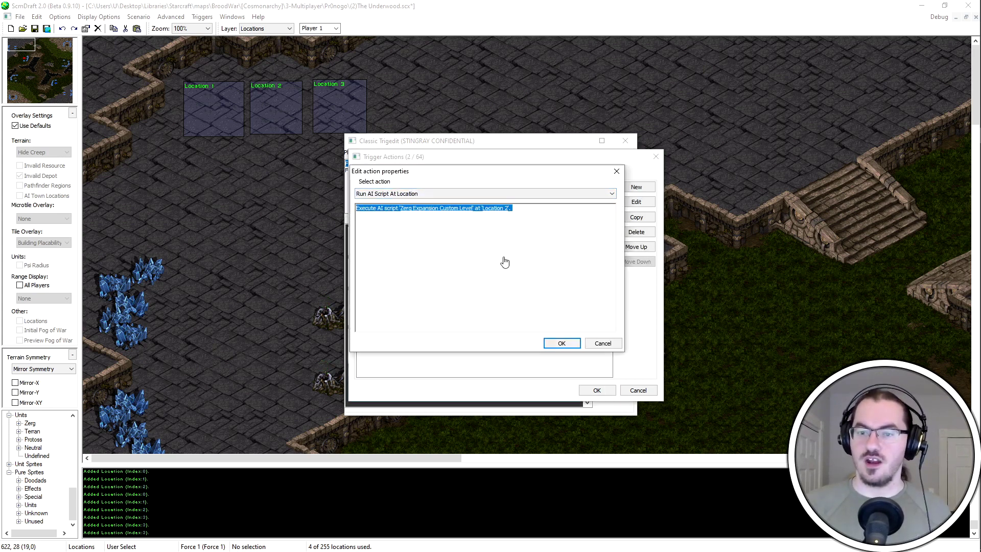
{"action": "key", "text": "Tab"}
{"action": "left_click", "coordinate": [509, 242]}
{"action": "key", "text": "Return"}
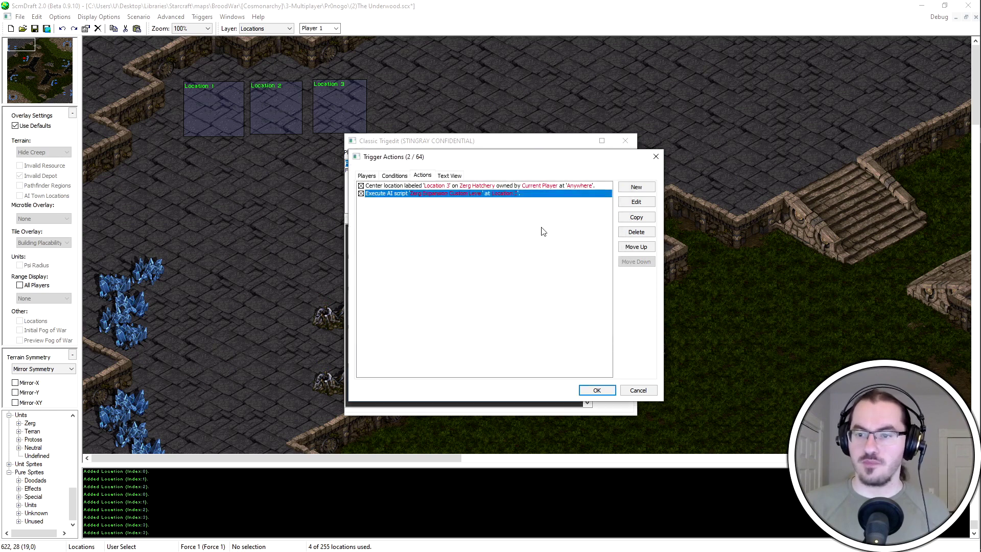
{"action": "left_click", "coordinate": [589, 394]}
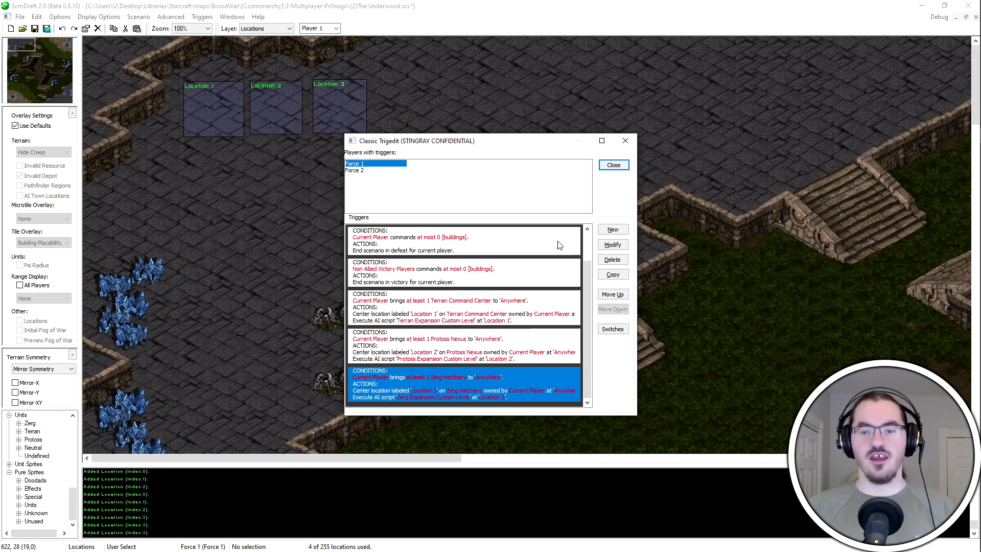
Add a Set Deaths action for Current Player to Force 1's Always trigger
{"action": "scroll", "coordinate": [511, 250], "scroll_direction": "up", "scroll_amount": 1}
{"action": "double_click", "coordinate": [415, 244]}
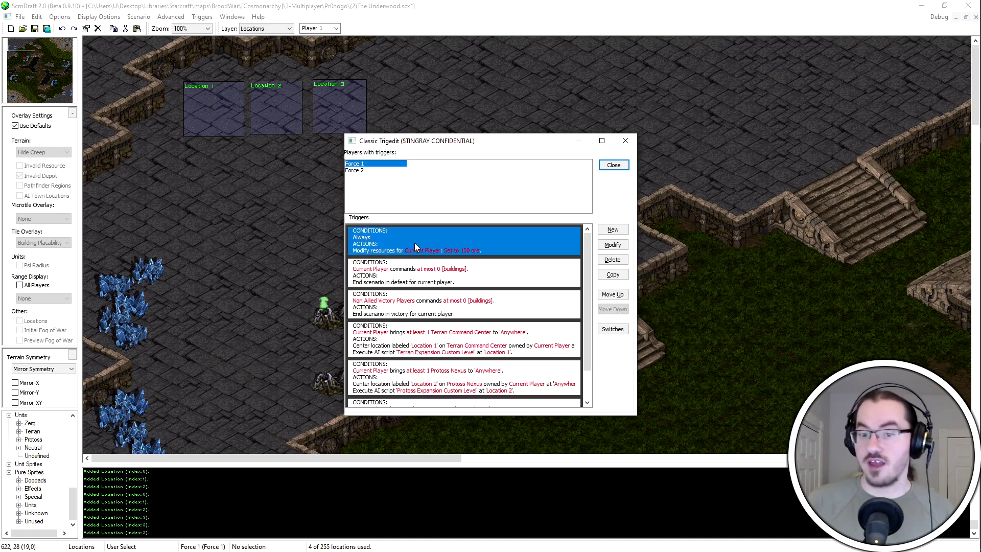
{"action": "left_click_drag", "start_coordinate": [461, 160], "coordinate": [645, 158]}
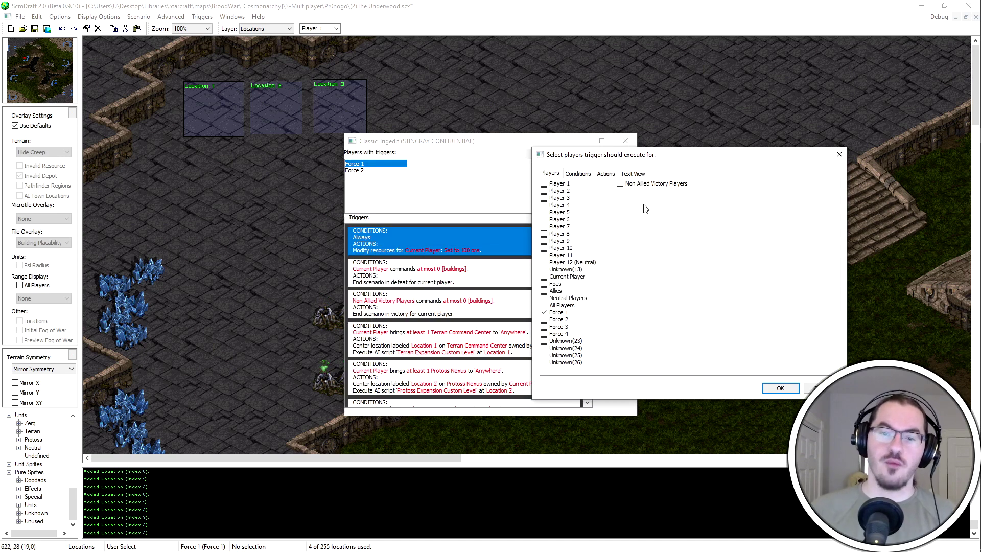
{"action": "left_click", "coordinate": [578, 174]}
{"action": "left_click", "coordinate": [605, 174]}
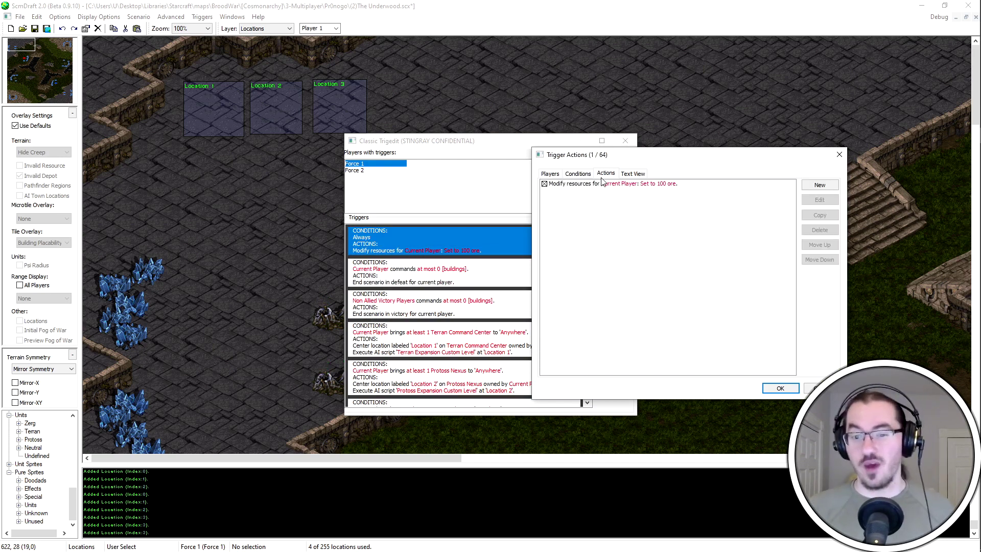
{"action": "left_click", "coordinate": [820, 186]}
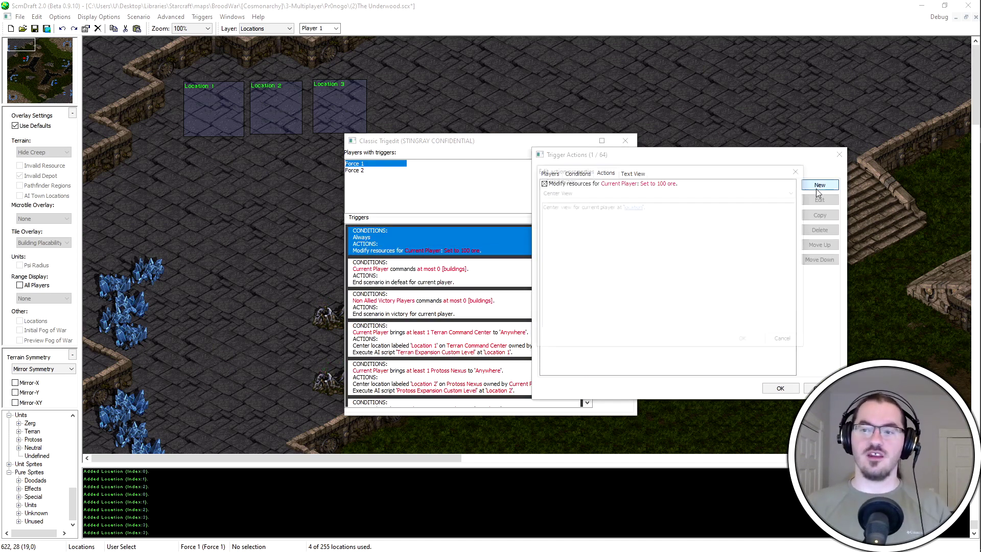
{"action": "type", "text": "Set Deaths"}
{"action": "left_click", "coordinate": [607, 206]}
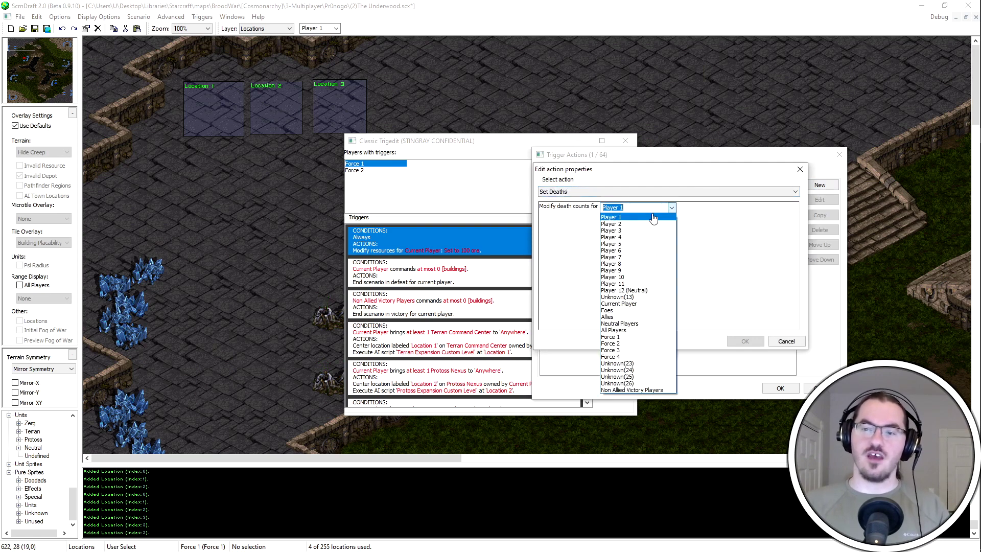
{"action": "left_click", "coordinate": [656, 213]}
{"action": "left_click", "coordinate": [655, 210]}
{"action": "type", "text": "1"}
{"action": "key", "text": "Return"}
Make the Set Deaths action set the count to 1 for Start Location, and save the trigger
{"action": "left_click", "coordinate": [652, 207]}
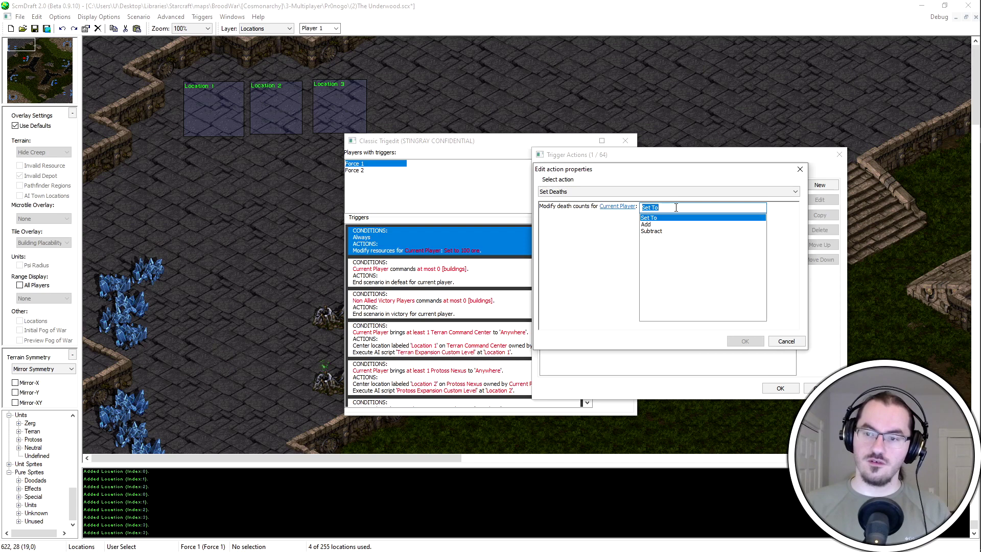
{"action": "left_click", "coordinate": [658, 219]}
{"action": "left_click", "coordinate": [651, 205]}
{"action": "left_click", "coordinate": [651, 204]}
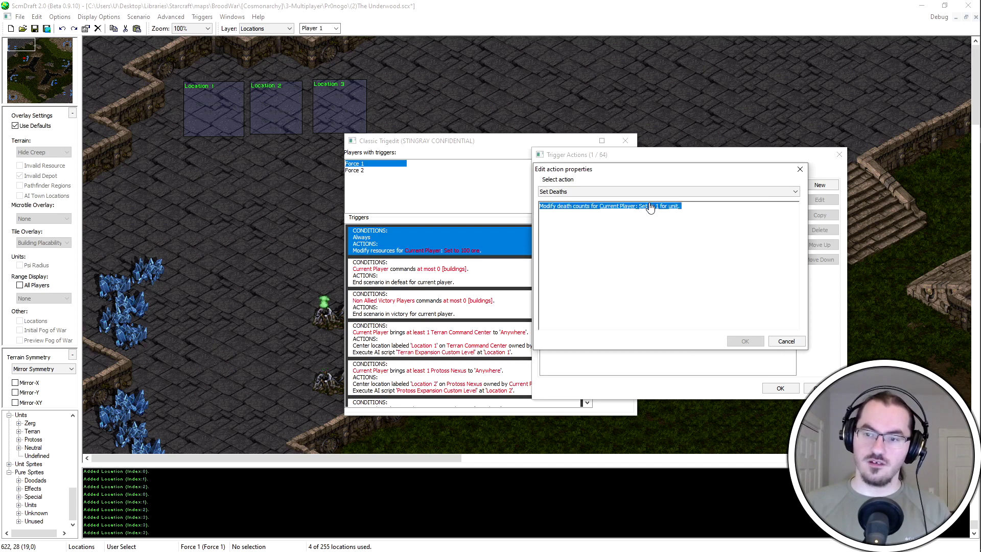
{"action": "left_click", "coordinate": [672, 206]}
{"action": "left_click", "coordinate": [691, 213]}
{"action": "key", "text": "Return"}
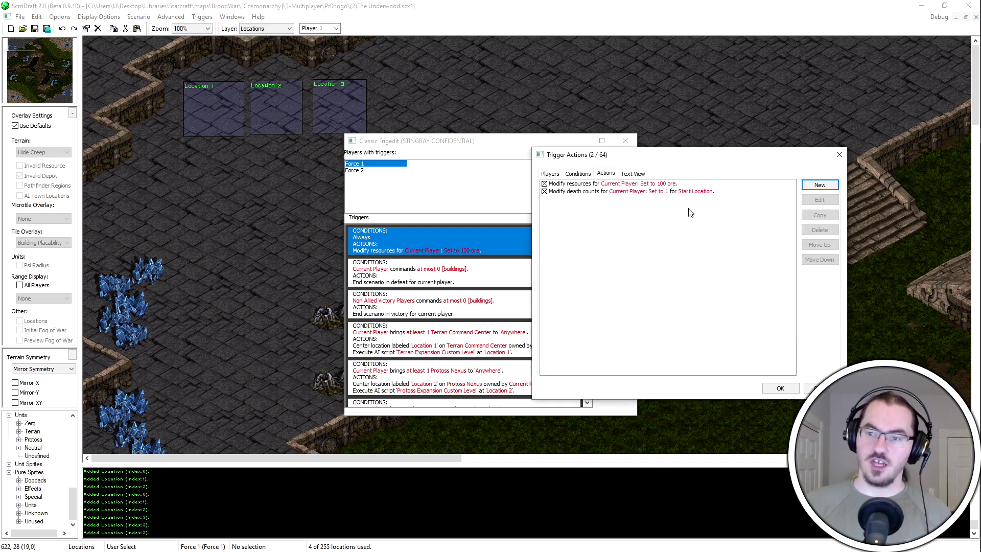
{"action": "left_click", "coordinate": [781, 389]}
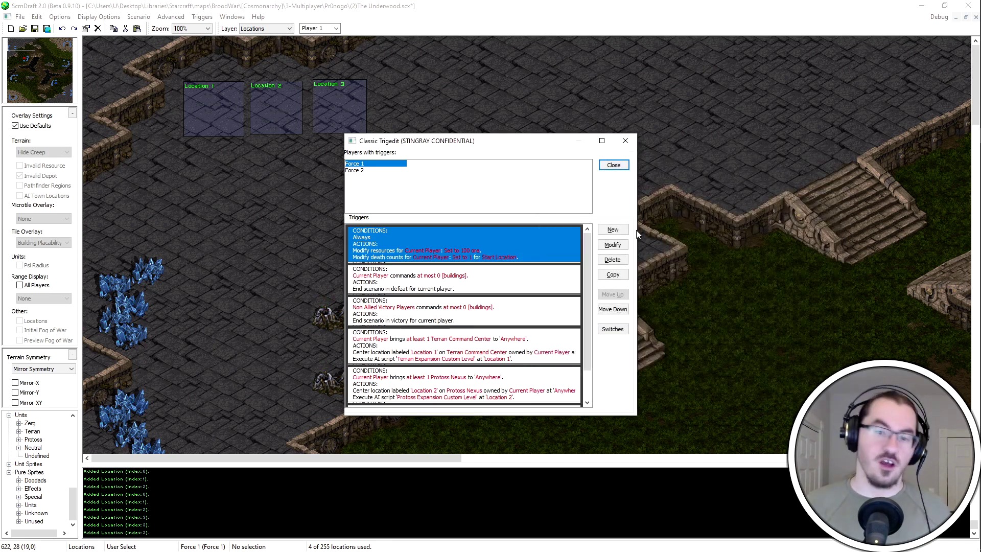
Close the trigger editor and save the map
{"action": "left_click", "coordinate": [620, 165]}
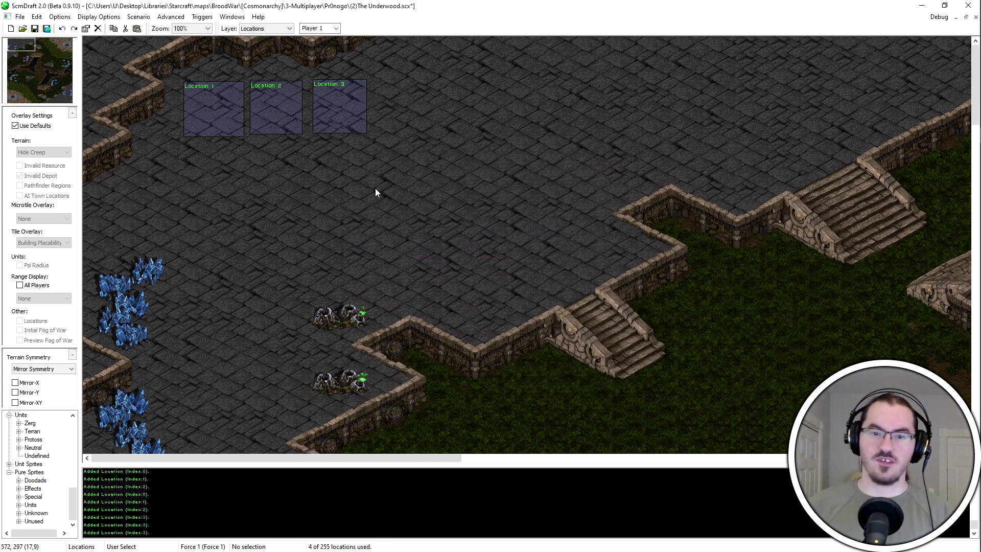
{"action": "key", "text": "ctrl+s"}
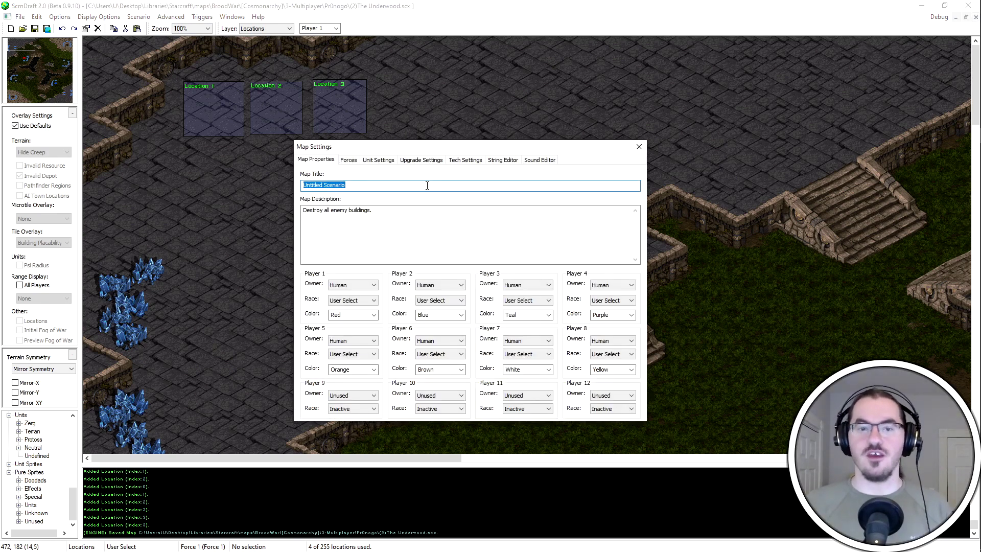
Close the map settings and reopen the map properties
{"action": "left_click", "coordinate": [638, 147]}
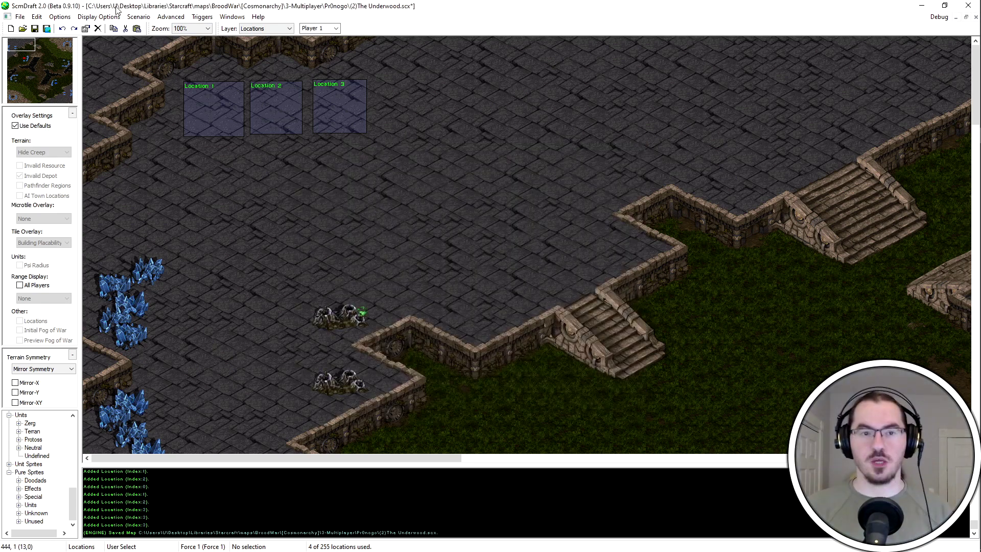
{"action": "left_click", "coordinate": [139, 16]}
{"action": "left_click", "coordinate": [141, 20]}
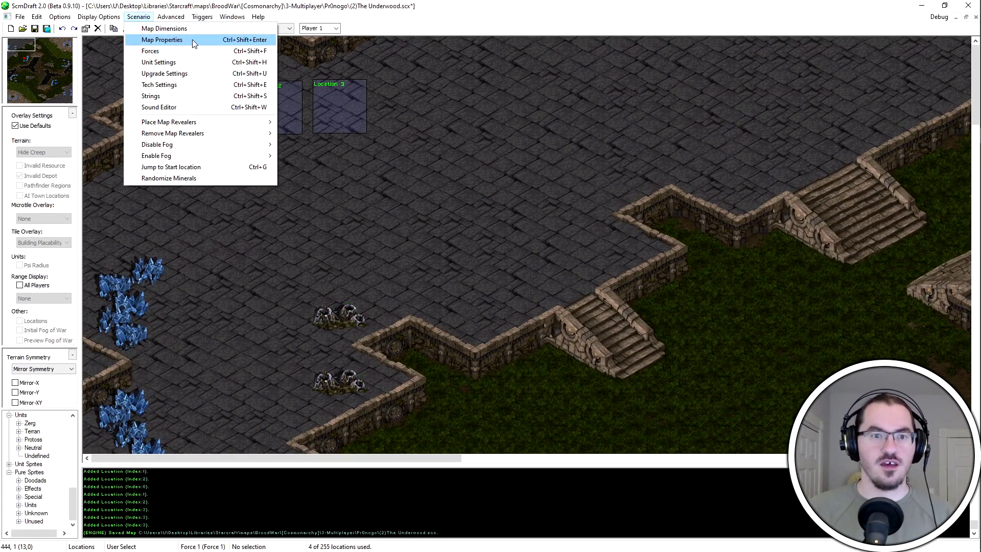
{"action": "left_click", "coordinate": [192, 40]}
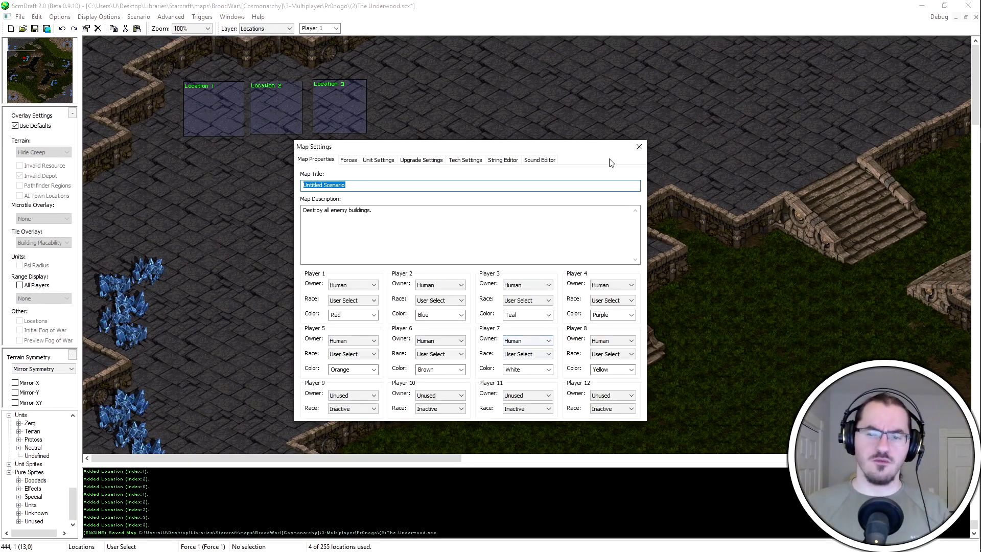
{"action": "left_click", "coordinate": [639, 147]}
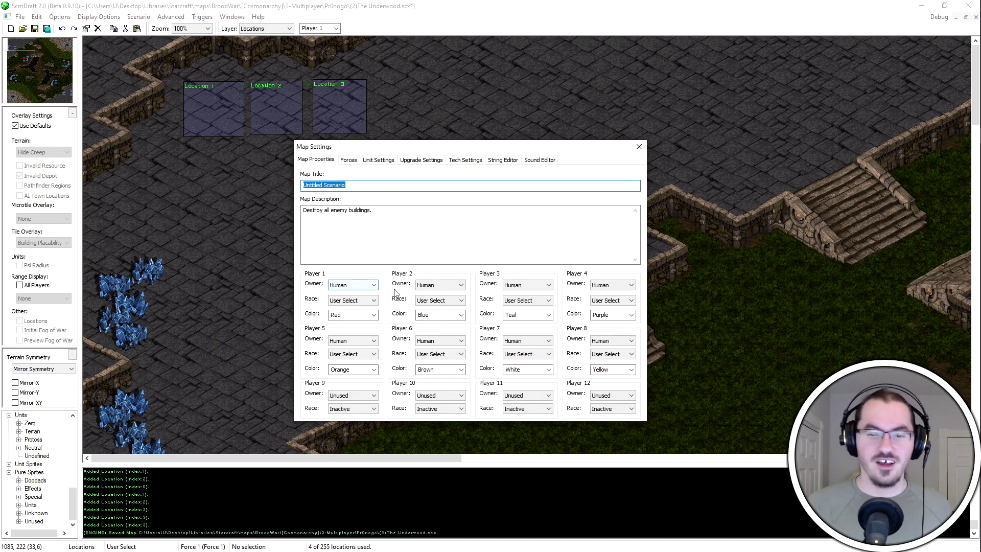
Set the owners of Player 1 and Player 2 to Computer
{"action": "left_click", "coordinate": [373, 287]}
{"action": "left_click", "coordinate": [374, 289]}
{"action": "left_click", "coordinate": [419, 287]}
{"action": "left_click", "coordinate": [446, 245]}
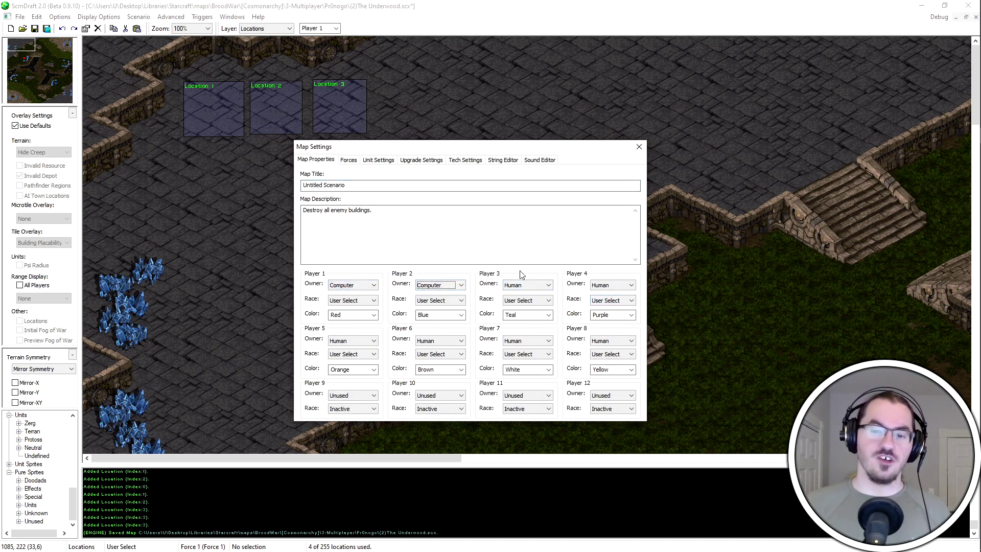
Set the owners of Player 1 and Player 2 back to Human
{"action": "left_click", "coordinate": [368, 286]}
{"action": "left_click", "coordinate": [363, 297]}
{"action": "left_click", "coordinate": [422, 289]}
{"action": "left_click", "coordinate": [428, 297]}
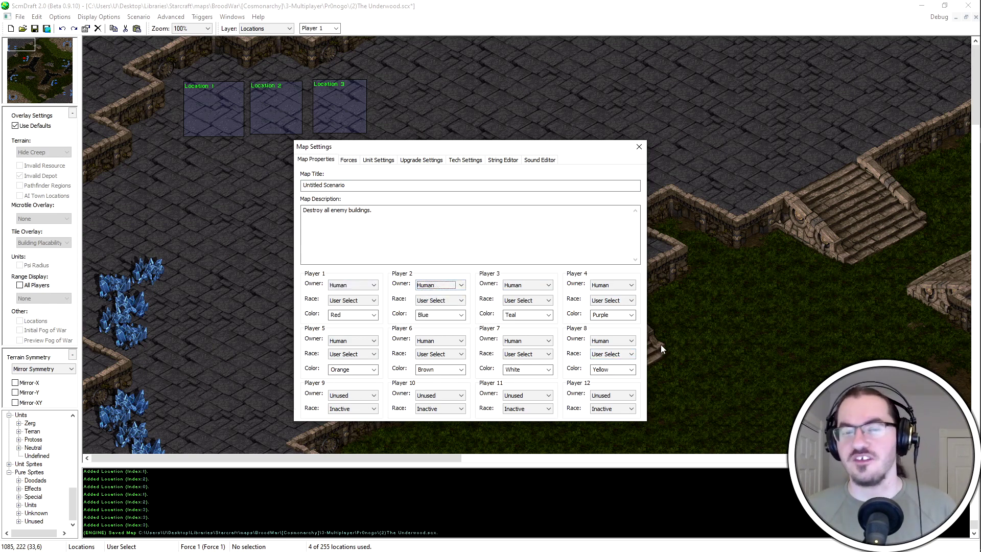
Set Player 8's owner to Computer and the race of both Player 8 and Player 7 to Protoss
{"action": "left_click", "coordinate": [622, 344]}
{"action": "left_click", "coordinate": [620, 348]}
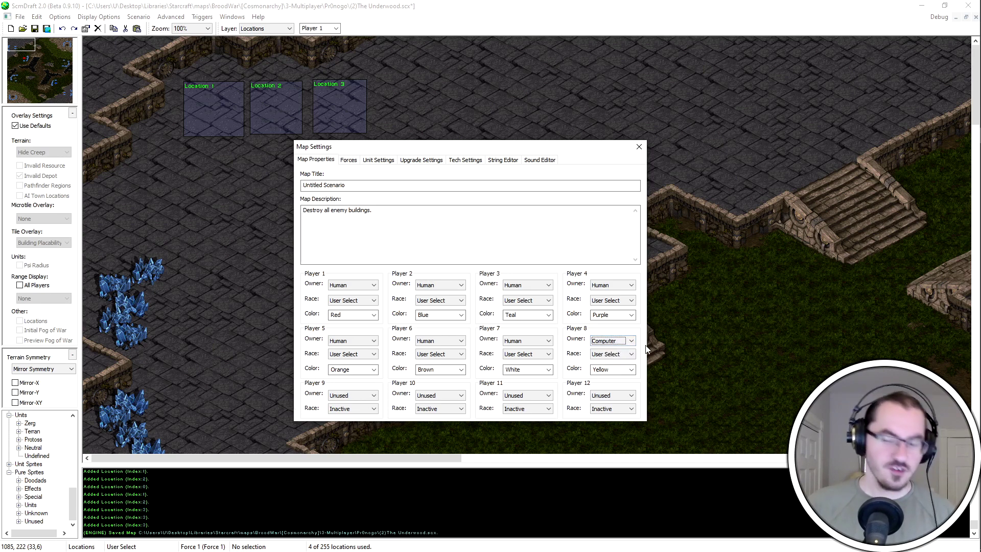
{"action": "left_click", "coordinate": [621, 354]}
{"action": "left_click", "coordinate": [606, 378]}
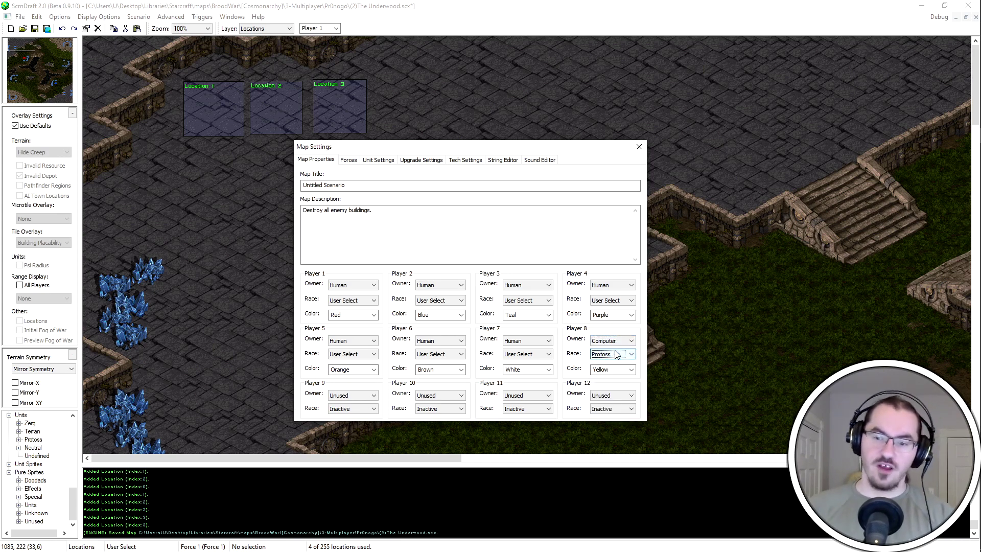
{"action": "left_click", "coordinate": [528, 353]}
{"action": "left_click", "coordinate": [521, 375]}
Set the colors of Players 3 through 7 to Yellow
{"action": "scroll", "coordinate": [534, 369], "scroll_direction": "down", "scroll_amount": 3}
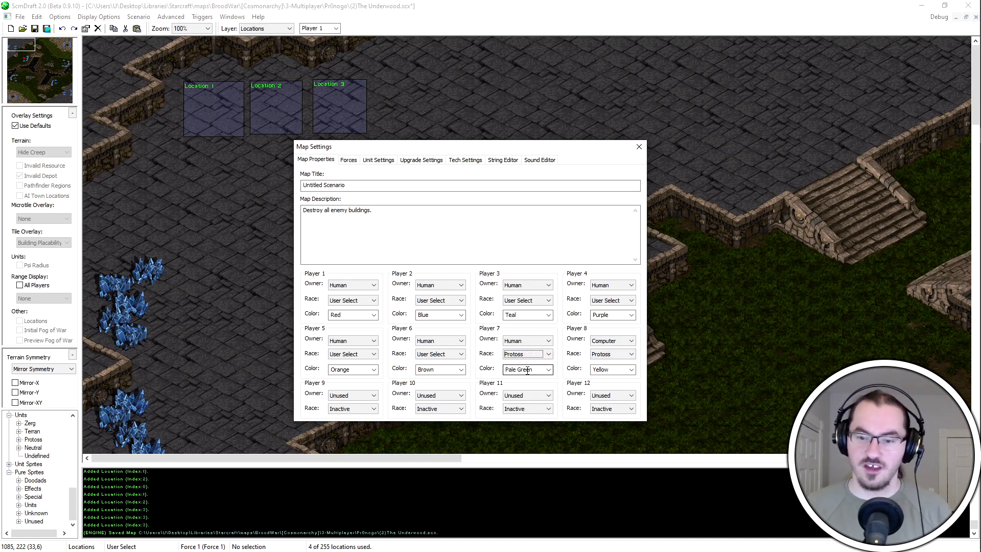
{"action": "scroll", "coordinate": [427, 369], "scroll_direction": "down", "scroll_amount": 1}
{"action": "scroll", "coordinate": [346, 370], "scroll_direction": "down", "scroll_amount": 2}
{"action": "scroll", "coordinate": [527, 313], "scroll_direction": "down", "scroll_amount": 2}
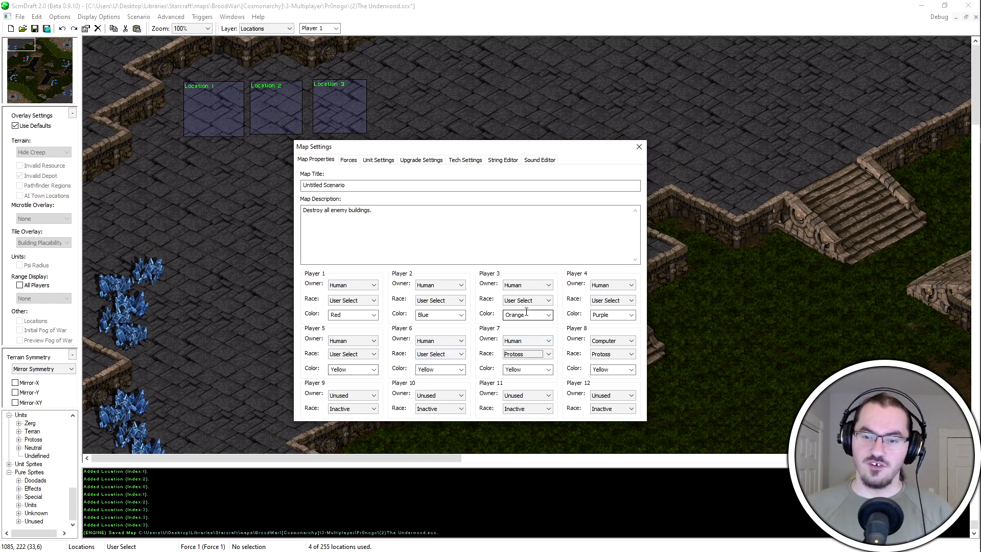
{"action": "scroll", "coordinate": [527, 314], "scroll_direction": "down", "scroll_amount": 1}
{"action": "scroll", "coordinate": [614, 315], "scroll_direction": "down", "scroll_amount": 3}
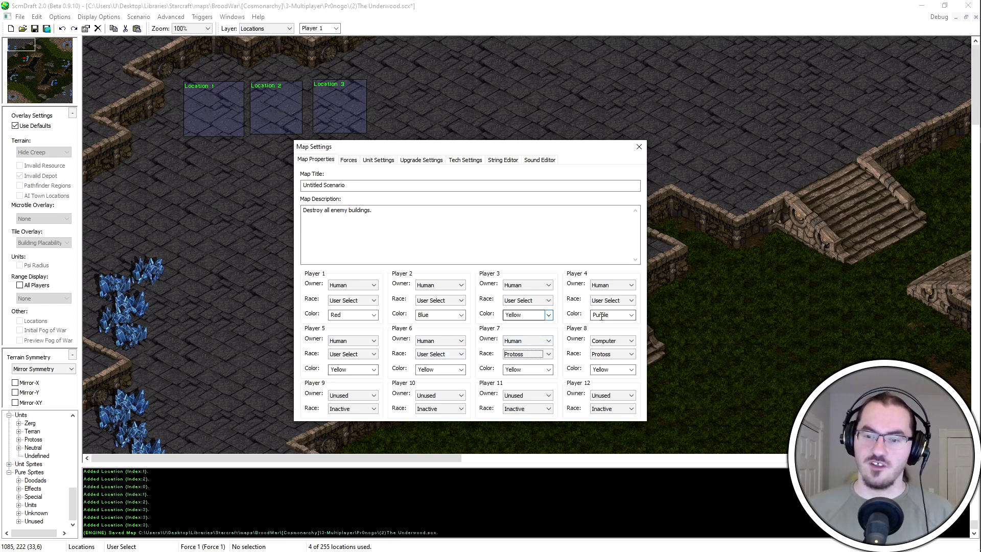
Set the race of Players 3, 4, 5 and 6 to Protoss, keeping their owners as Human
{"action": "left_click", "coordinate": [526, 285]}
{"action": "left_click", "coordinate": [527, 296]}
{"action": "left_click", "coordinate": [620, 290]}
{"action": "left_click", "coordinate": [546, 300]}
{"action": "left_click", "coordinate": [526, 322]}
{"action": "left_click", "coordinate": [624, 301]}
{"action": "left_click", "coordinate": [608, 322]}
{"action": "left_click", "coordinate": [430, 354]}
{"action": "left_click", "coordinate": [425, 377]}
{"action": "left_click", "coordinate": [350, 353]}
{"action": "left_click", "coordinate": [350, 376]}
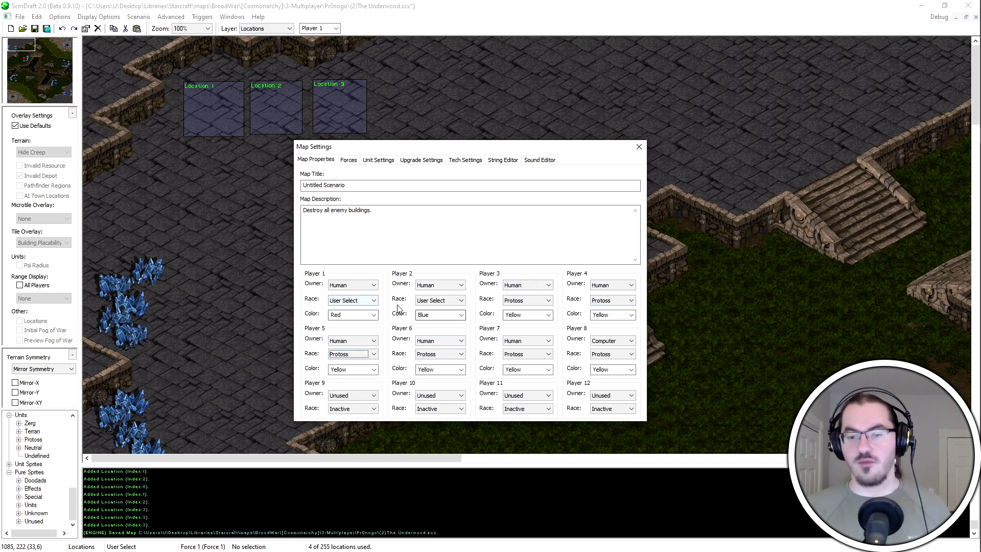
Replace the map title with The Underwood and the map description with "Fank?"
{"action": "left_click", "coordinate": [436, 224]}
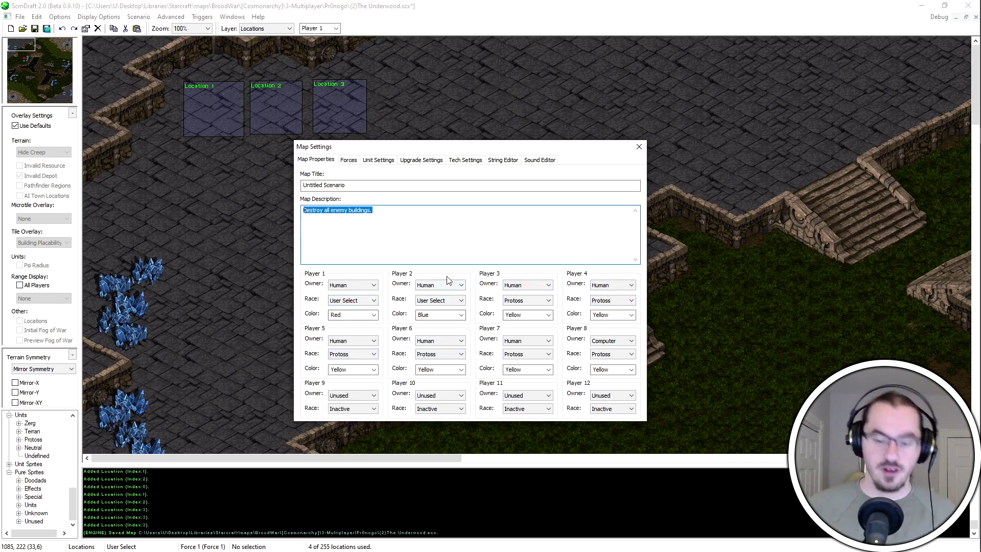
{"action": "key", "text": "BackSpace"}
{"action": "left_click", "coordinate": [323, 185]}
{"action": "key", "text": "ctrl+a"}
{"action": "key", "text": "BackSpace"}
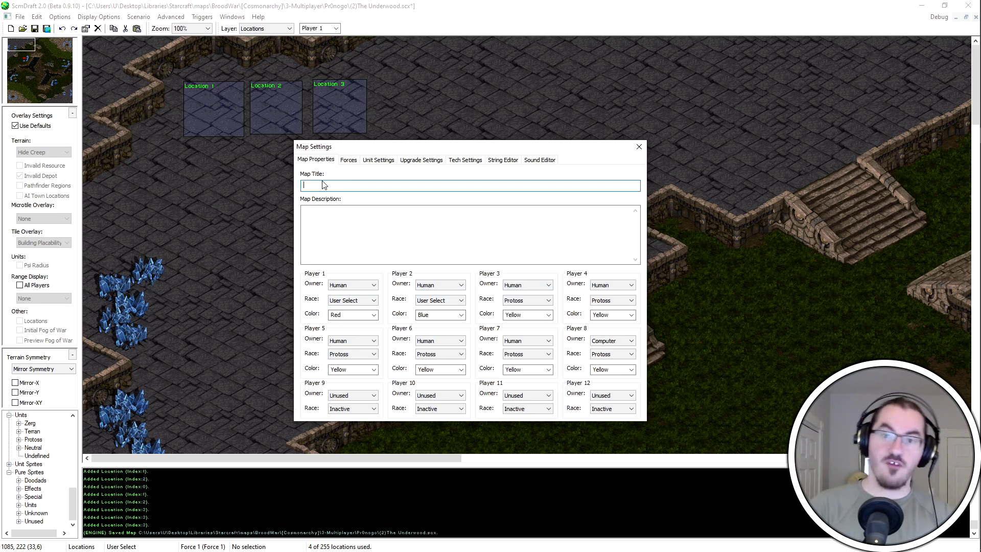
{"action": "left_click", "coordinate": [303, 210]}
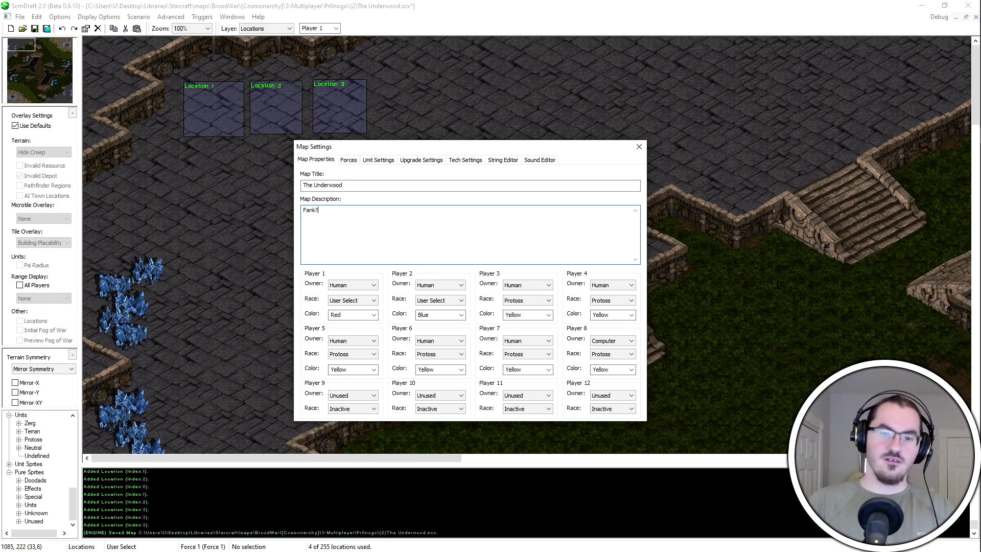
Set up Force 1 as Crow AND Frog and Force 2 as Observers with Players 3 to 6 added, both without randomized start locations
{"action": "left_click", "coordinate": [349, 160]}
{"action": "left_click_drag", "start_coordinate": [362, 196], "coordinate": [337, 197]}
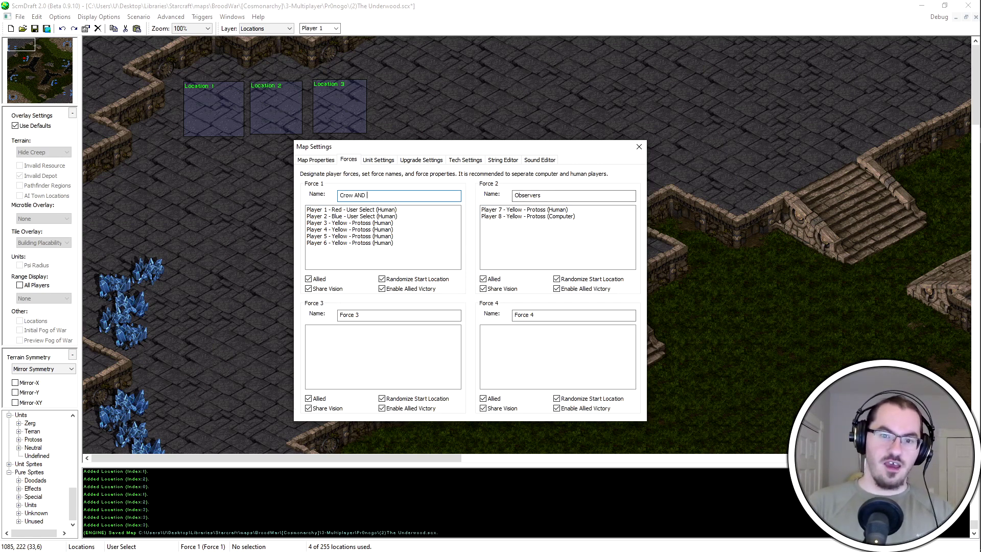
{"action": "left_click_drag", "start_coordinate": [397, 224], "coordinate": [547, 236]}
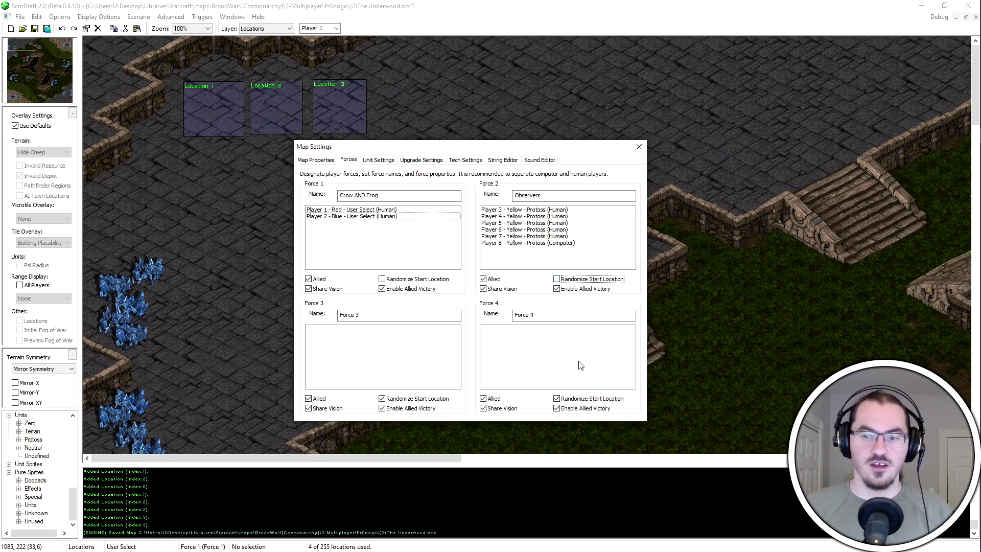
{"action": "left_click", "coordinate": [638, 148]}
Copy Player 1's start location in the unit layer and place a Player 3 copy between the mineral lines of the map's north-east base
{"action": "scroll", "coordinate": [382, 228], "scroll_direction": "down", "scroll_amount": 1, "text": "ctrl"}
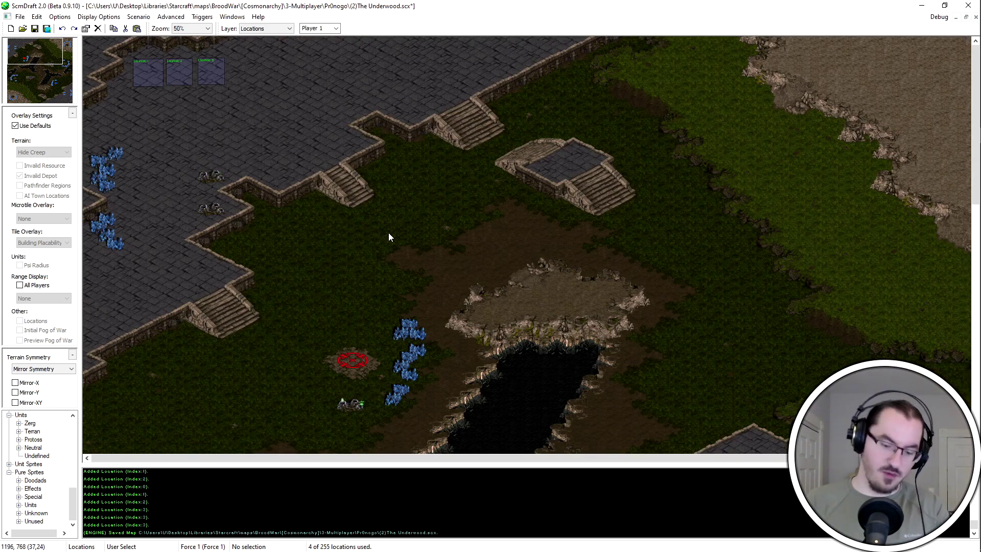
{"action": "scroll", "coordinate": [388, 232], "scroll_direction": "down", "scroll_amount": 4}
{"action": "key", "text": "u"}
{"action": "left_click", "coordinate": [349, 221]}
{"action": "key", "text": "ctrl+c"}
{"action": "key", "text": "ctrl+v"}
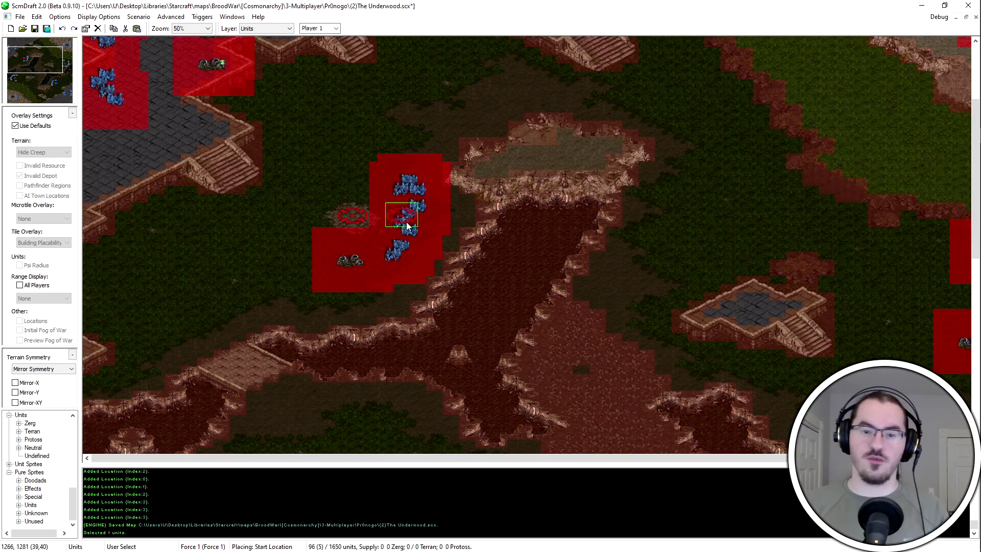
{"action": "key", "text": "3"}
{"action": "key", "text": "Down"}
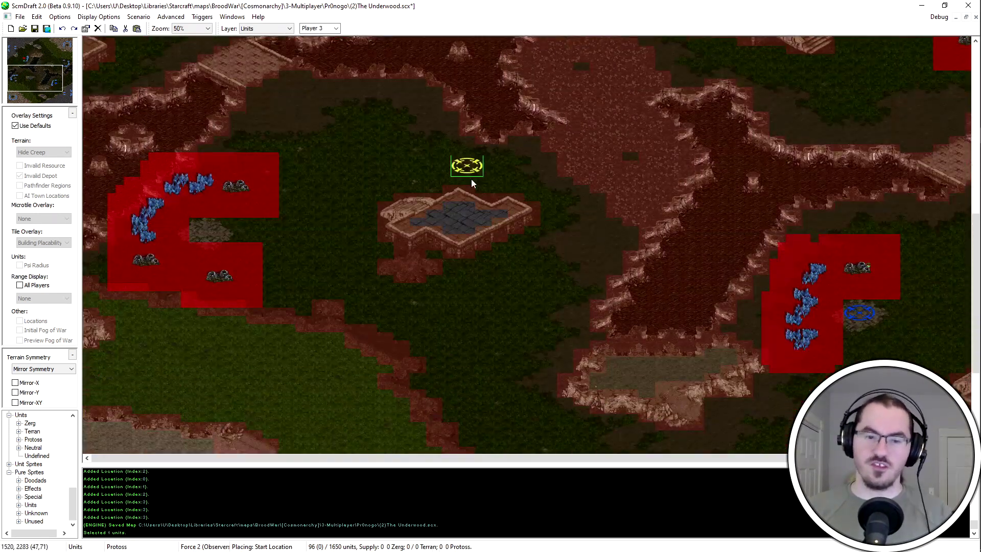
{"action": "key", "text": "Right"}
{"action": "key", "text": "Up"}
{"action": "key", "text": "Right"}
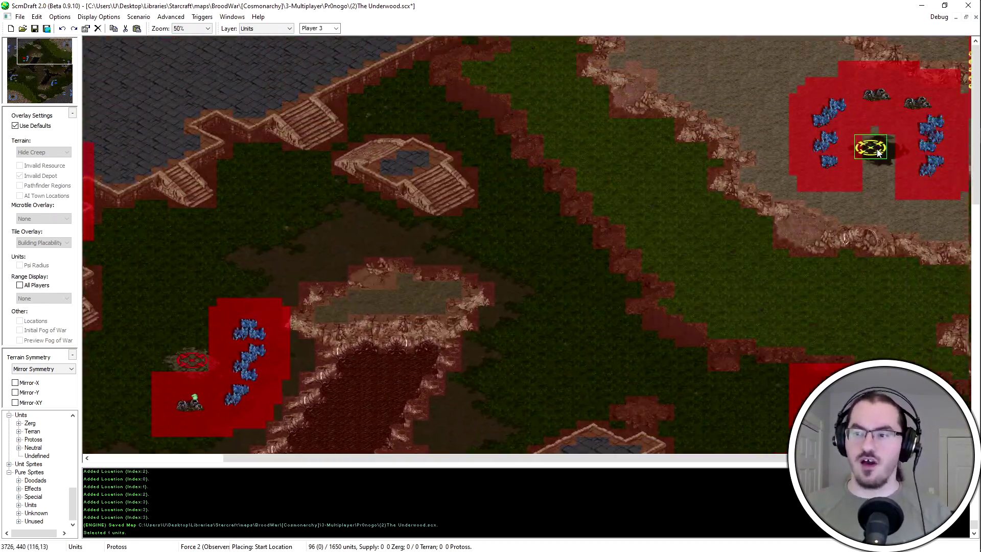
Place a Player 4 start location between the mineral lines of the map's south-west base and save the map
{"action": "key", "text": "4"}
{"action": "key", "text": "Down"}
{"action": "key", "text": "Left"}
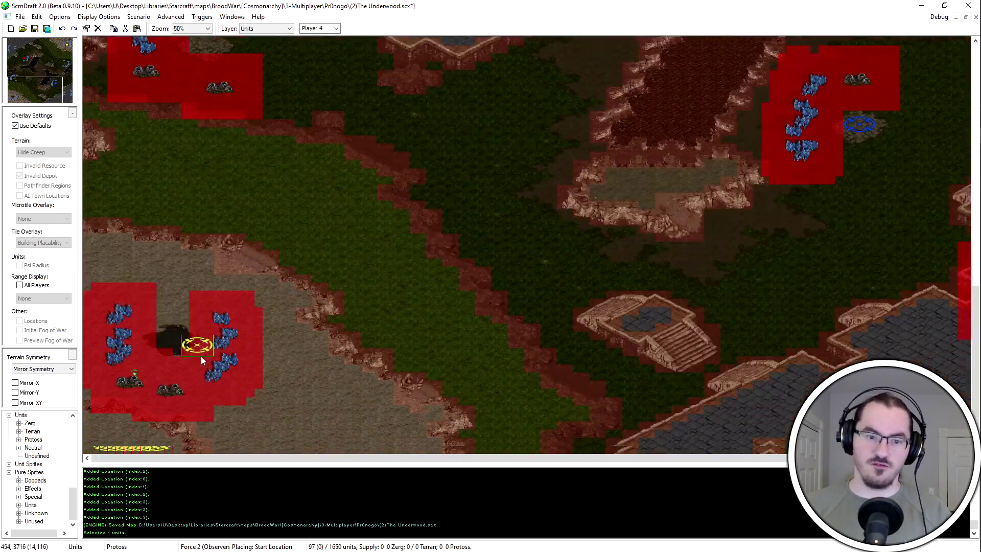
{"action": "left_click", "coordinate": [178, 344]}
{"action": "key", "text": "Up"}
{"action": "key", "text": "Right"}
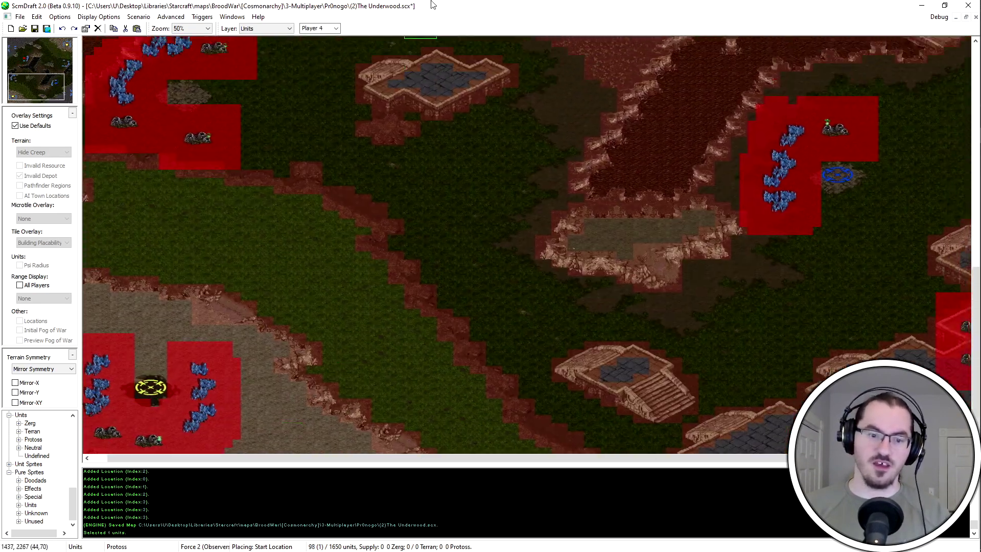
{"action": "key", "text": "ctrl+s"}
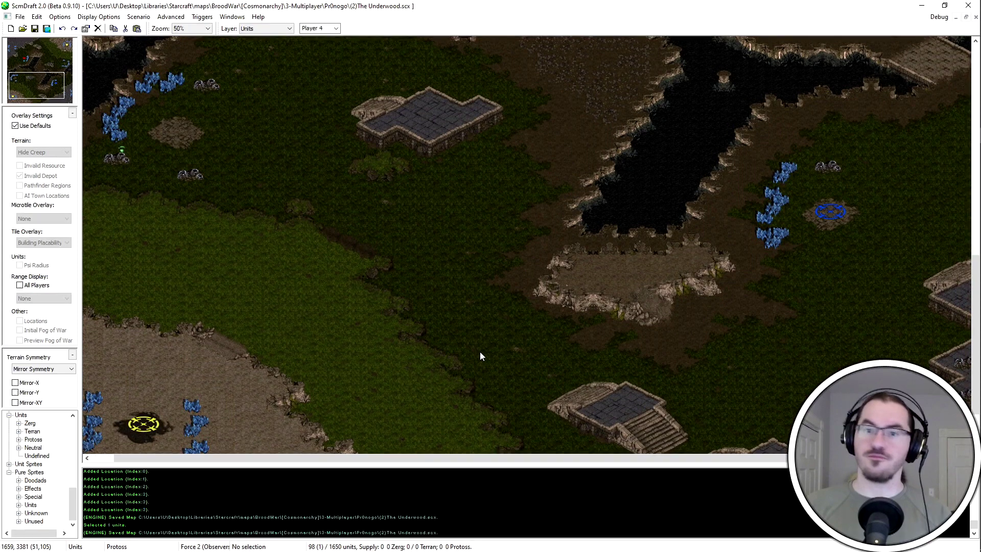
{"action": "middle_click_drag", "start_coordinate": [455, 385], "coordinate": [510, 67]}
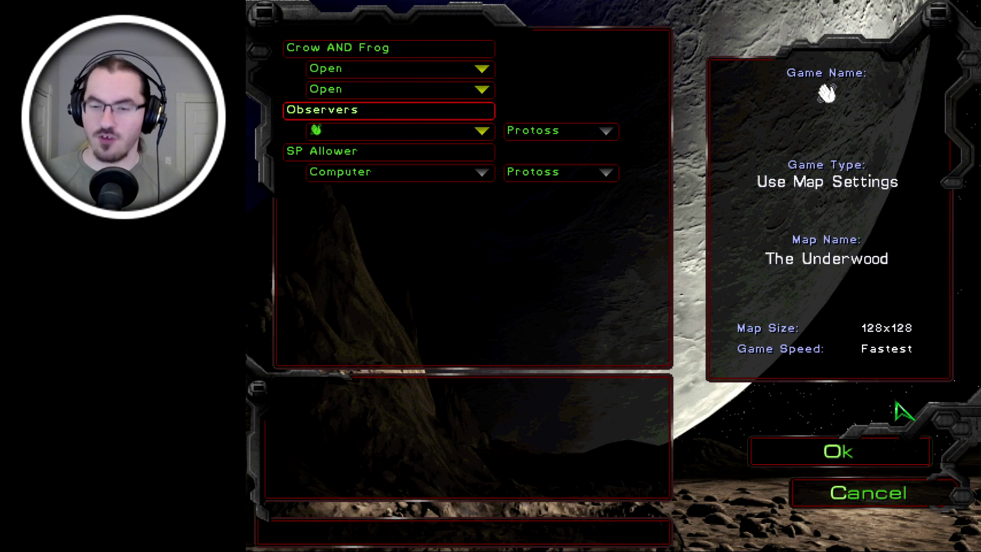
Switch to StarCraft, start a test game on The Underwood and view both computer players' start bases
{"action": "left_click", "coordinate": [809, 459]}
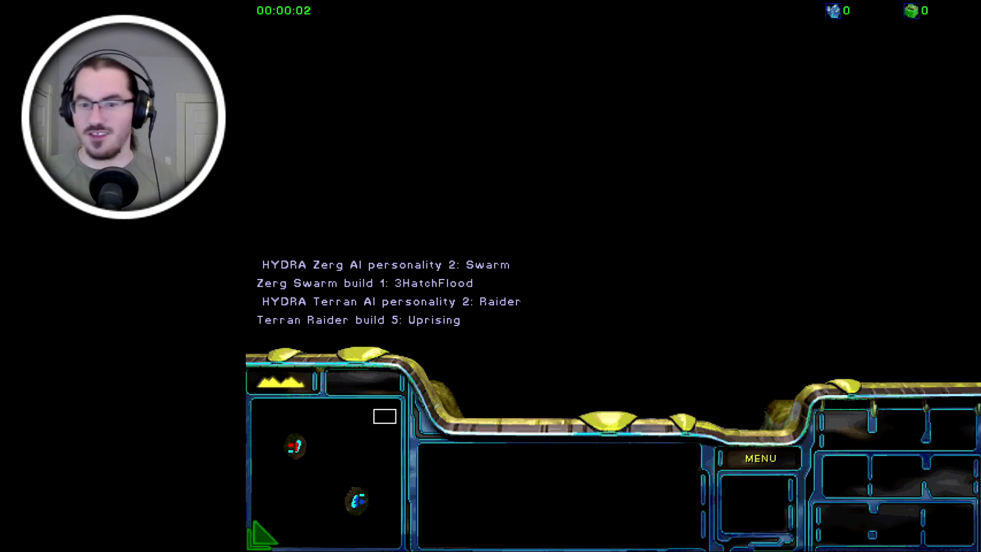
{"action": "left_click", "coordinate": [294, 444]}
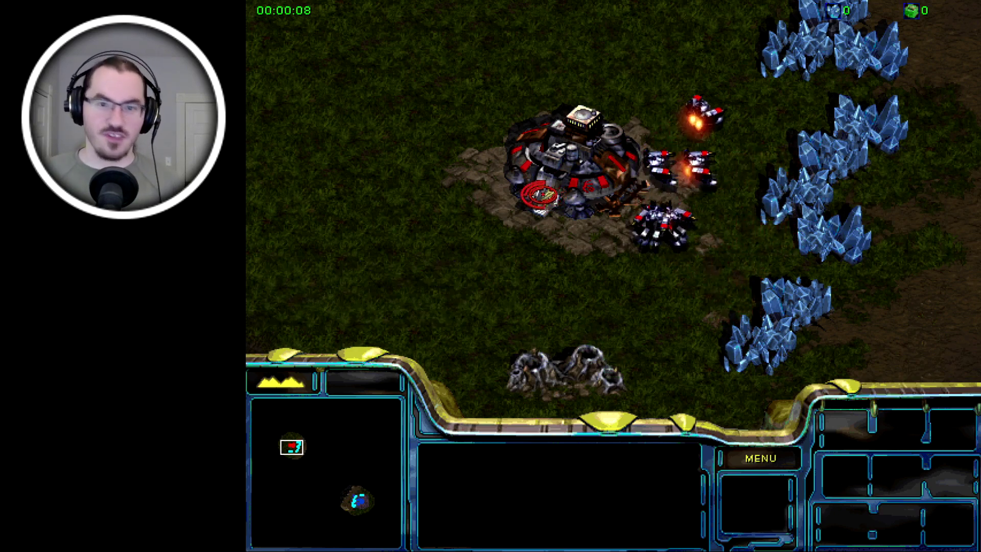
{"action": "left_click", "coordinate": [363, 498]}
{"action": "left_click", "coordinate": [364, 500]}
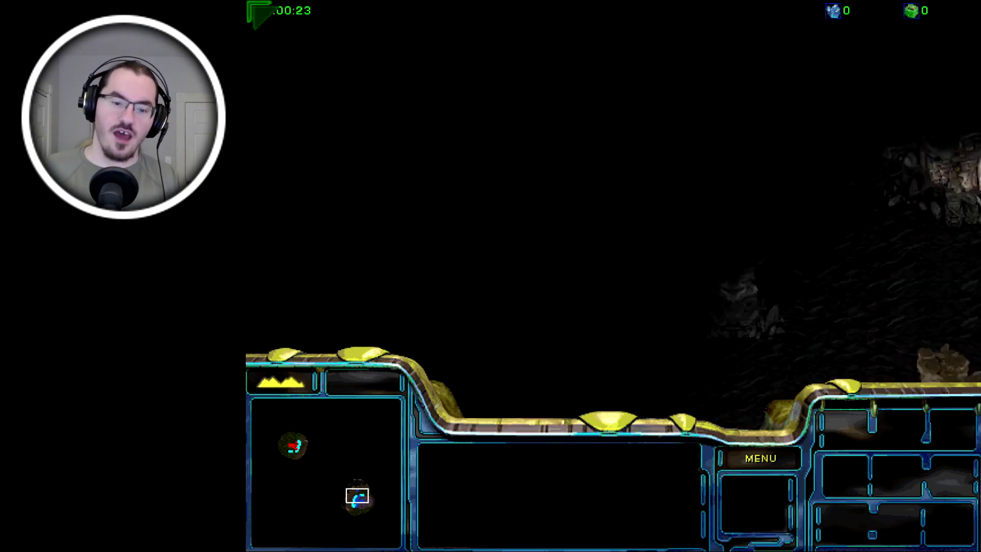
{"action": "left_click_drag", "start_coordinate": [312, 450], "coordinate": [293, 445]}
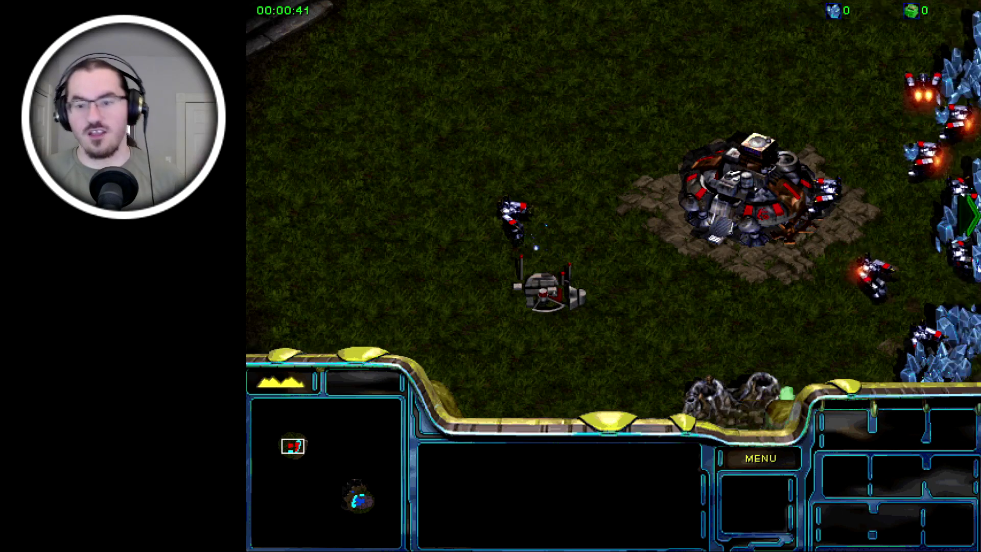
Inspect the blue Zerg base, selecting its Hatchery, Quazrok Pool and Excisant
{"action": "left_click_drag", "start_coordinate": [416, 325], "coordinate": [357, 287]}
{"action": "left_click", "coordinate": [360, 504]}
{"action": "left_click", "coordinate": [747, 305]}
{"action": "mouse_move", "coordinate": [322, 523]}
{"action": "left_mouse_down"}
{"action": "mouse_move", "coordinate": [354, 497]}
{"action": "mouse_move", "coordinate": [365, 503]}
{"action": "left_mouse_up"}
{"action": "left_click_drag", "start_coordinate": [527, 128], "coordinate": [492, 159]}
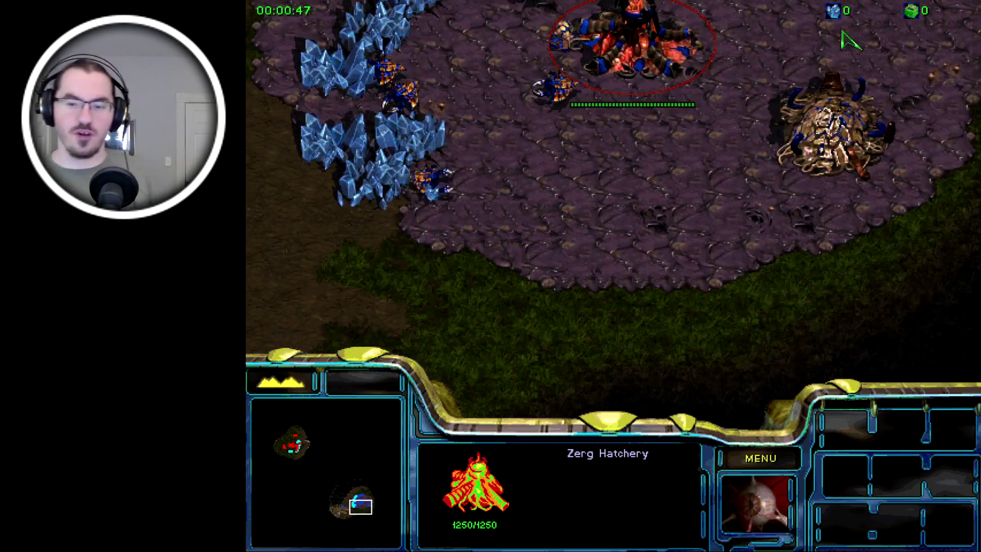
{"action": "left_click", "coordinate": [795, 289]}
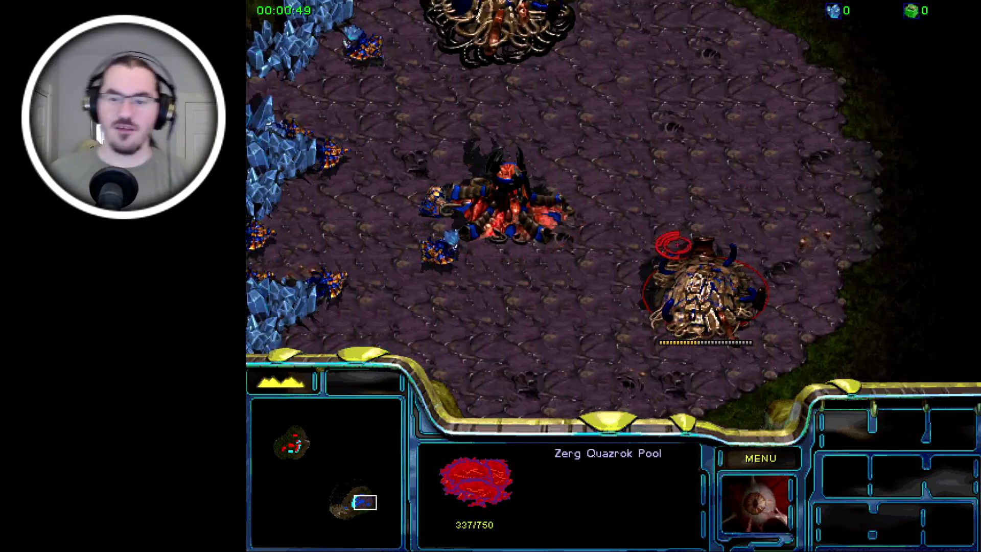
{"action": "left_click", "coordinate": [504, 232]}
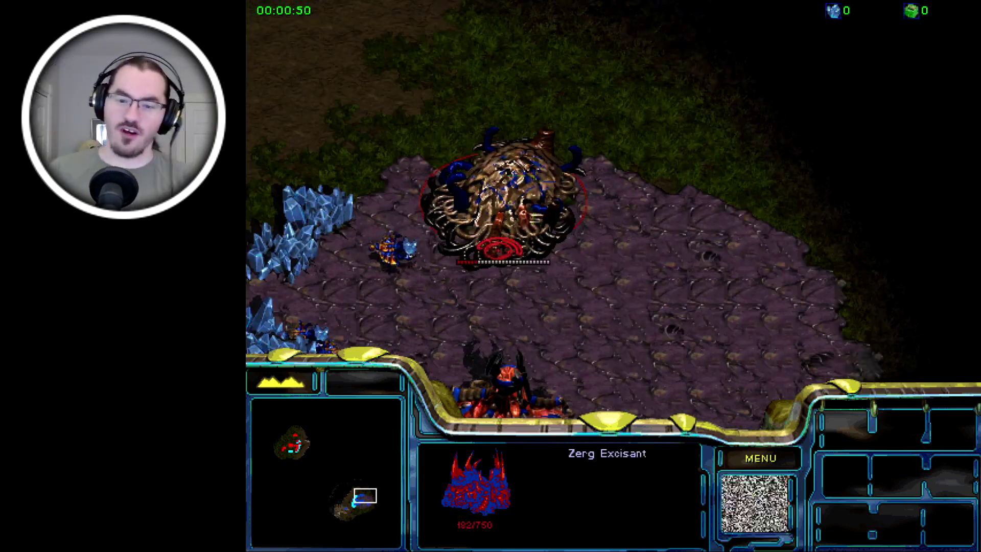
Check the red Terran base's buildings, and inspect the Zerg Droleth on the stone plateau in the map's south-east
{"action": "left_click", "coordinate": [296, 453]}
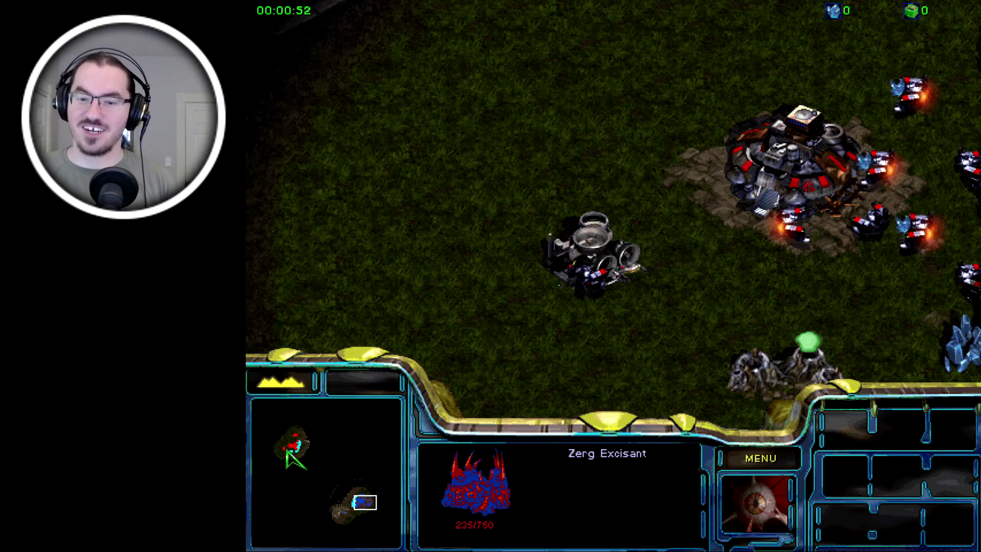
{"action": "left_click", "coordinate": [391, 256]}
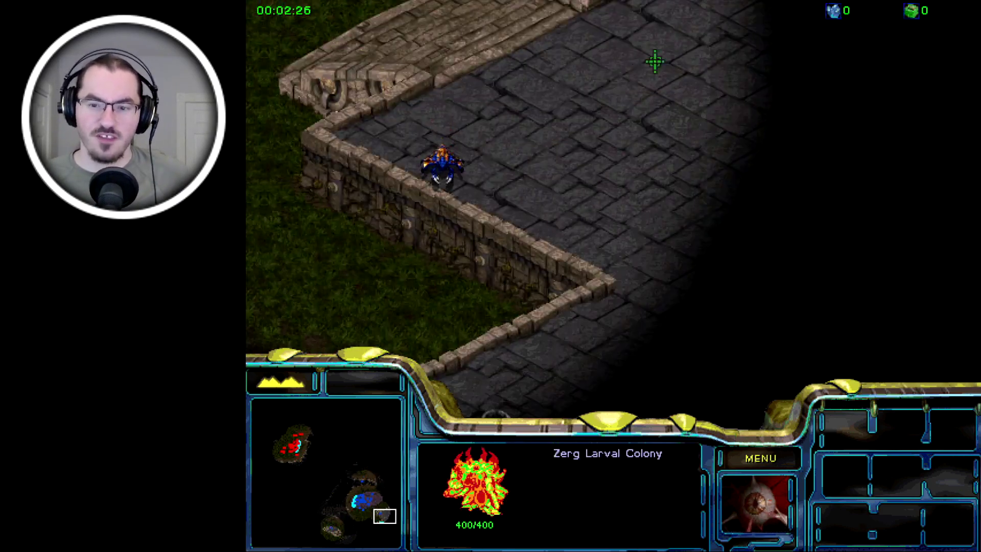
{"action": "left_click", "coordinate": [445, 157]}
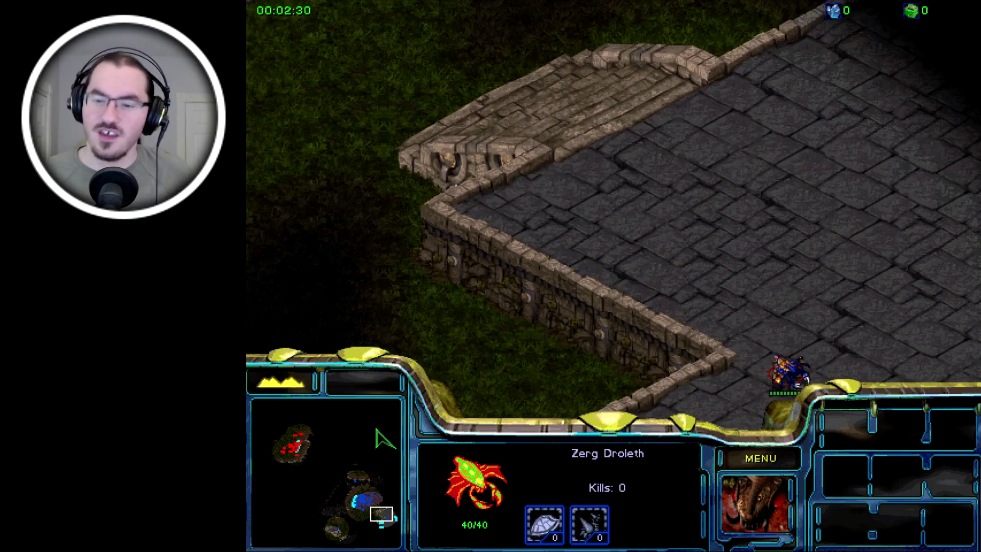
Compare the two computer players' bases and inspect the Zerg Hatchery on the stone plateau in the map's south-east
{"action": "left_click", "coordinate": [361, 509]}
{"action": "left_click", "coordinate": [364, 500]}
{"action": "left_click_drag", "start_coordinate": [307, 456], "coordinate": [294, 452]}
{"action": "left_click", "coordinate": [658, 164]}
{"action": "left_click", "coordinate": [762, 291]}
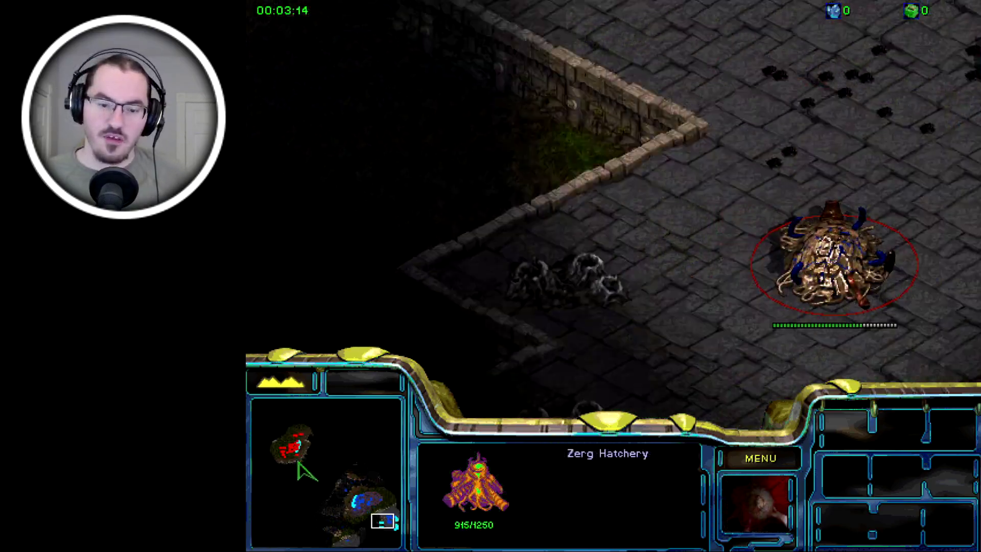
Inspect the red Terran base in the north-west, selecting its Command Center and the building under construction on its western side
{"action": "left_click", "coordinate": [294, 451]}
{"action": "left_click", "coordinate": [594, 260]}
{"action": "left_click", "coordinate": [545, 227]}
{"action": "left_click", "coordinate": [288, 448]}
{"action": "left_click", "coordinate": [657, 299]}
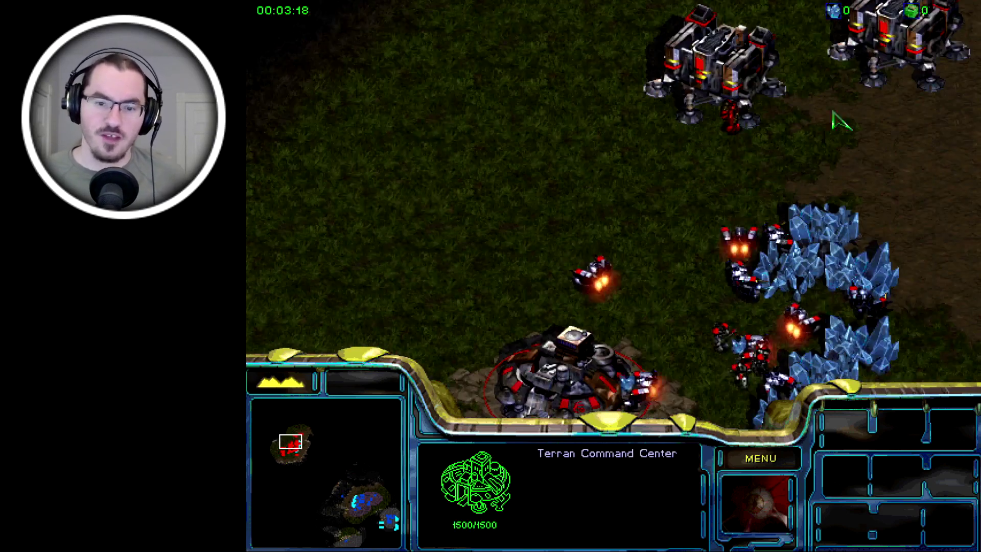
{"action": "left_click", "coordinate": [286, 440]}
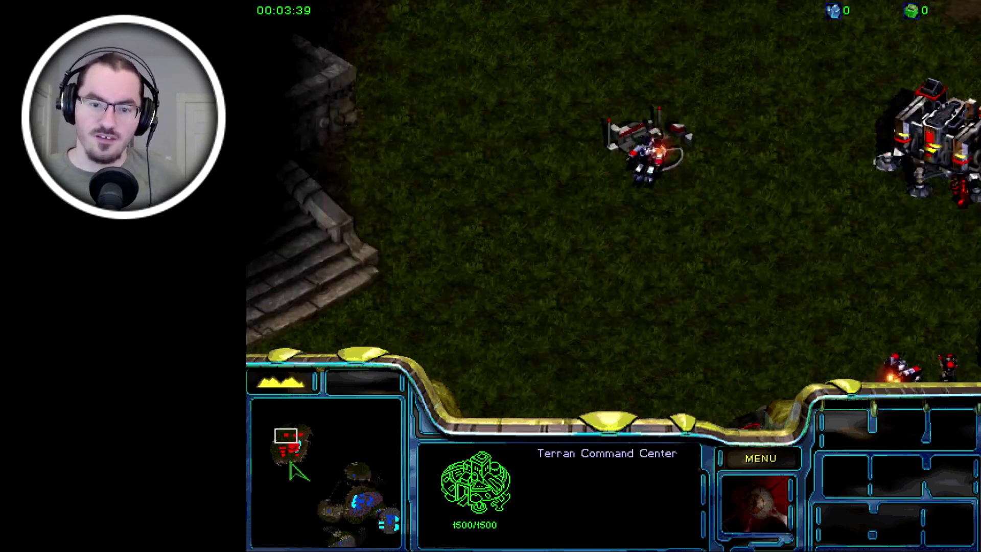
{"action": "left_click", "coordinate": [636, 147]}
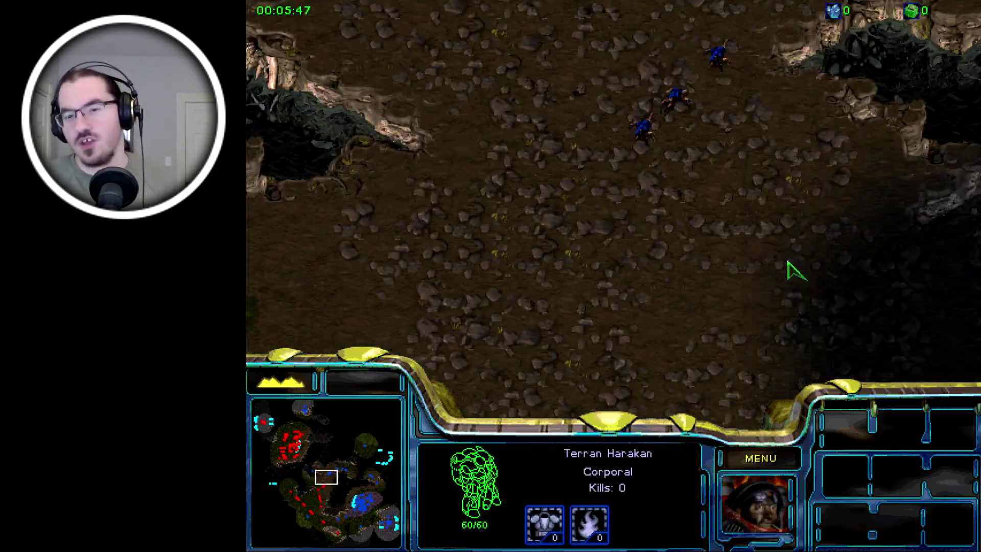
Follow the Terran and Zerg armies fighting in the map's south, selecting a Zethrokor, a Harakan and a Maverick
{"action": "left_click", "coordinate": [688, 143]}
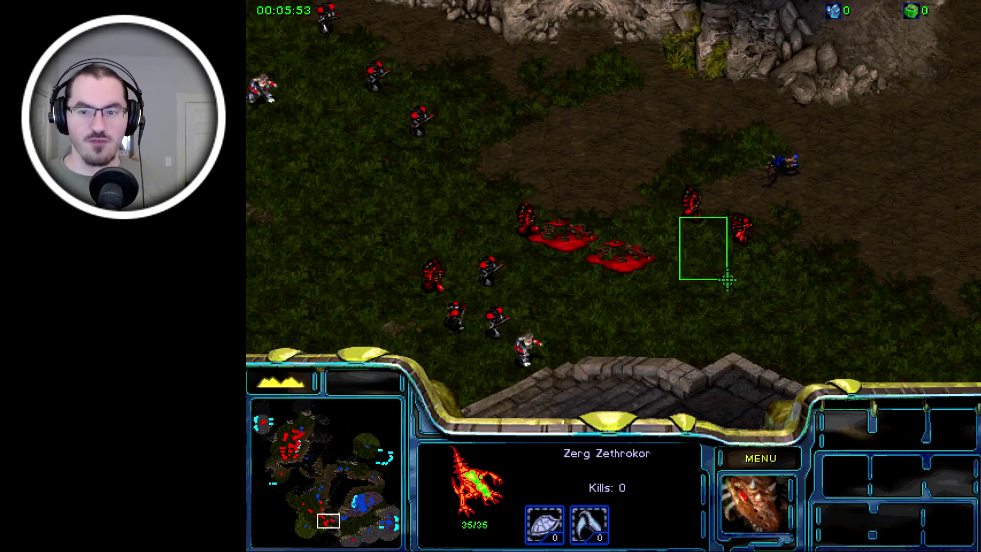
{"action": "left_click_drag", "start_coordinate": [728, 280], "coordinate": [751, 241]}
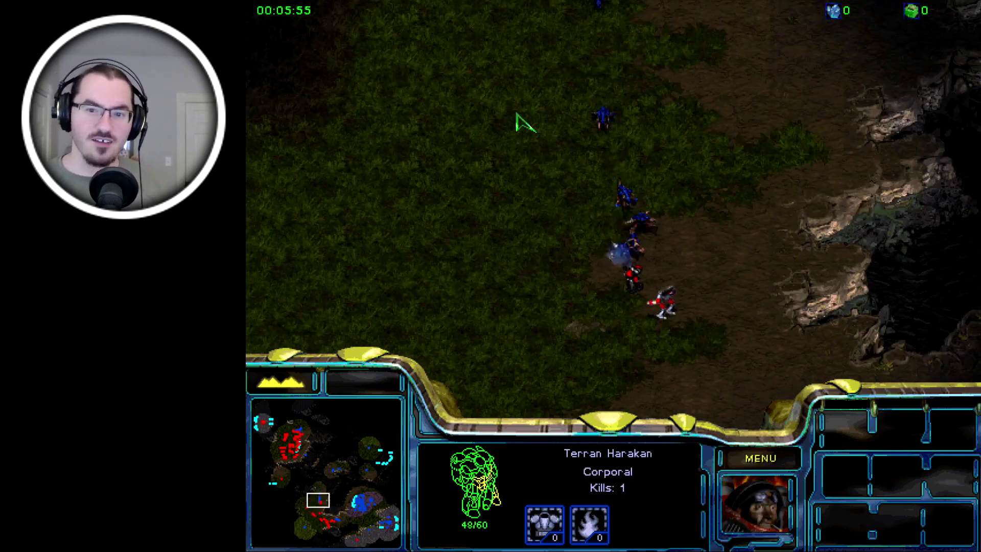
{"action": "left_click_drag", "start_coordinate": [598, 182], "coordinate": [376, 256]}
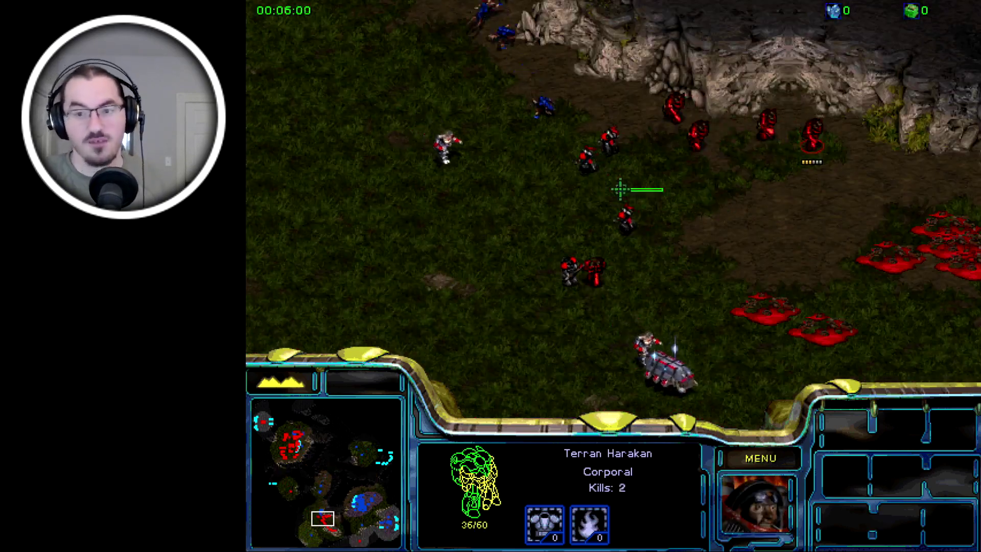
{"action": "left_click_drag", "start_coordinate": [620, 189], "coordinate": [595, 176]}
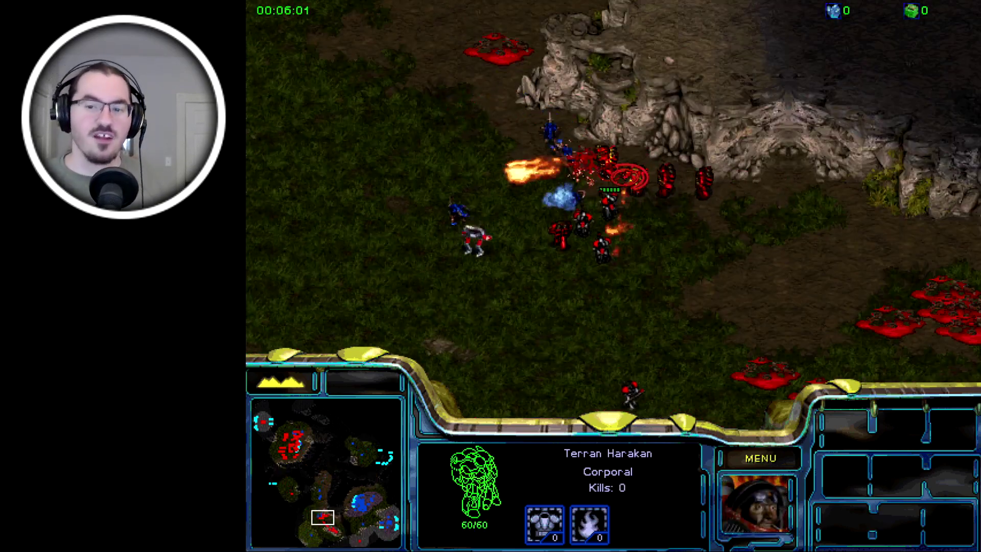
{"action": "left_click", "coordinate": [565, 221]}
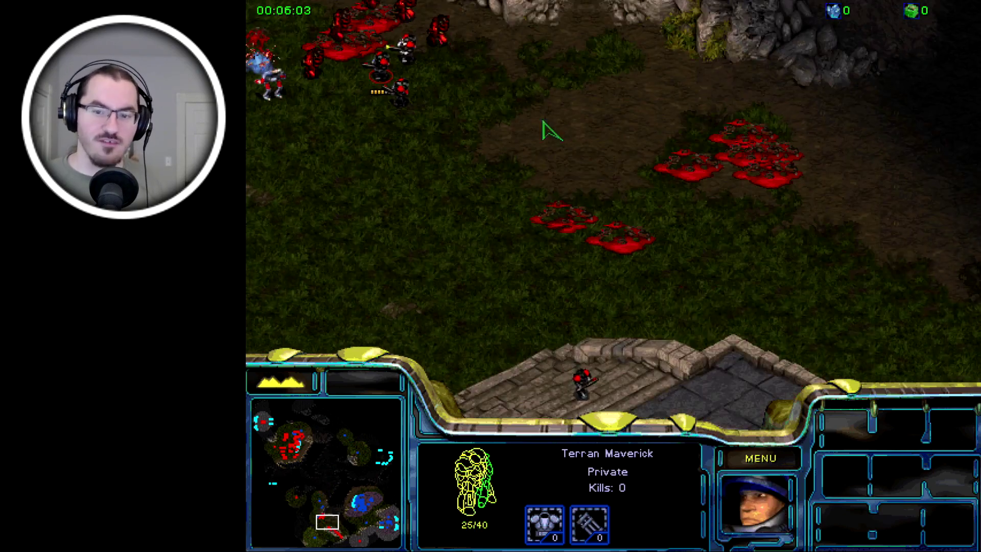
{"action": "key", "text": "Down"}
{"action": "key", "text": "Right"}
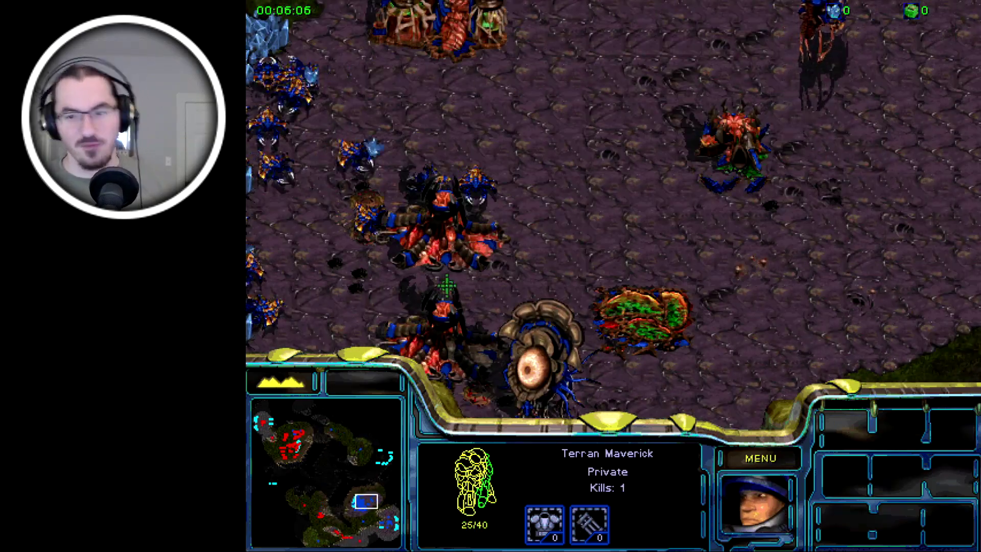
Review the blue Zerg expansions, selecting the Hydrok Den in the main base and a Zethrokor at the south-east base
{"action": "key", "text": "4"}
{"action": "key", "text": "4"}
{"action": "left_click", "coordinate": [299, 444]}
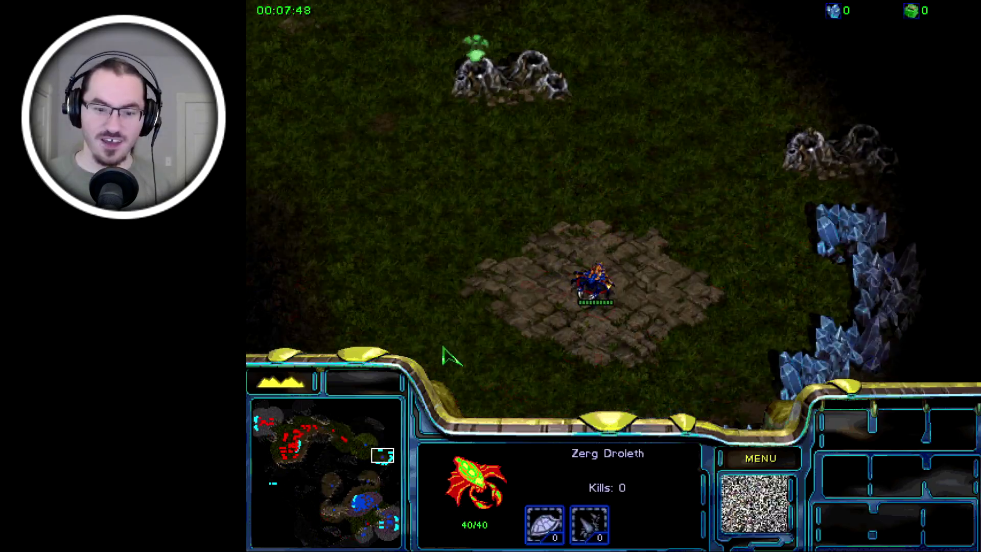
{"action": "left_click", "coordinate": [373, 455]}
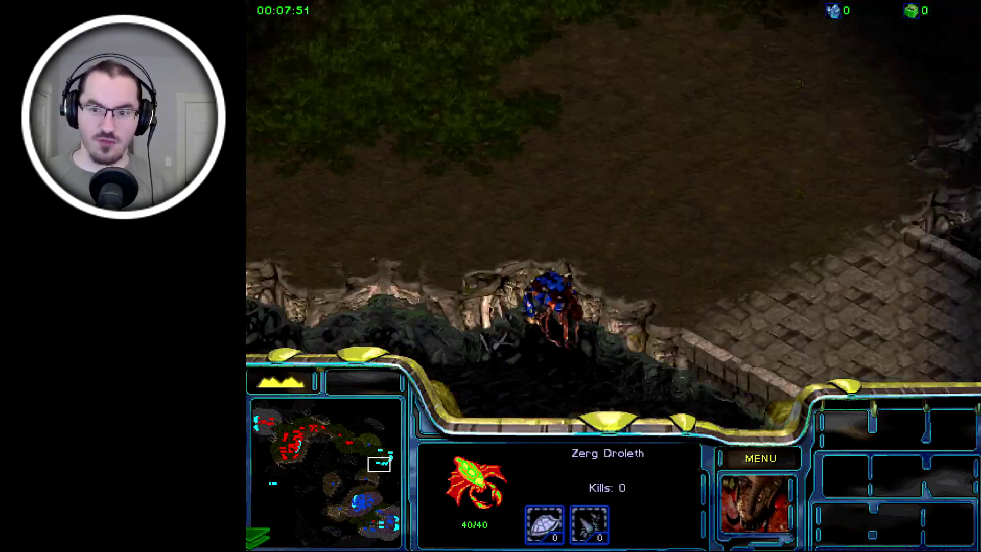
{"action": "left_click", "coordinate": [603, 408]}
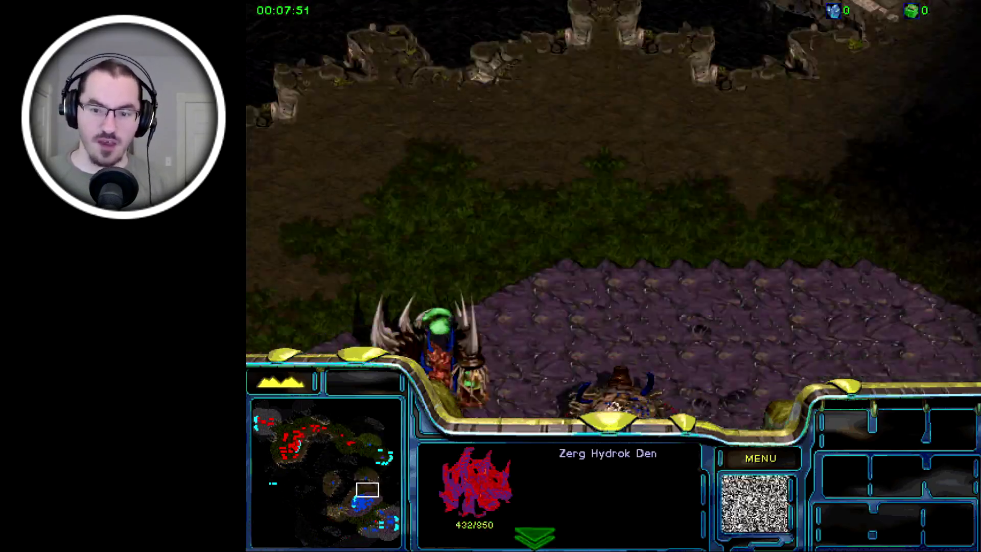
{"action": "left_click", "coordinate": [720, 225]}
{"action": "left_click", "coordinate": [749, 264]}
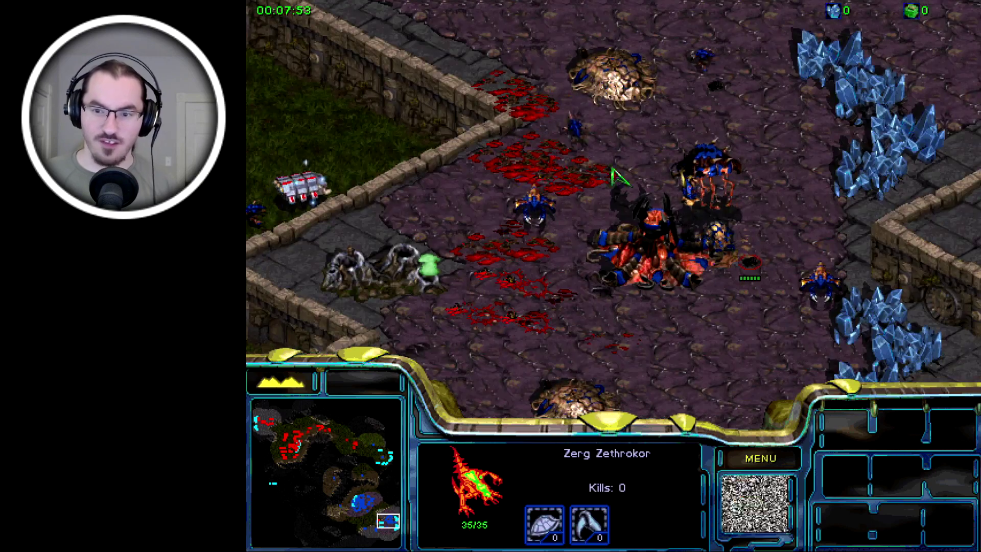
Examine the structures and units of the south-east Zerg base and the Zethrokor beside the ramp leading up to it
{"action": "left_click", "coordinate": [614, 74]}
{"action": "left_click", "coordinate": [445, 327]}
{"action": "left_click", "coordinate": [713, 84]}
{"action": "left_click", "coordinate": [721, 137]}
{"action": "left_click", "coordinate": [651, 276]}
{"action": "left_click", "coordinate": [457, 125]}
{"action": "left_click", "coordinate": [710, 135]}
{"action": "left_click", "coordinate": [639, 305]}
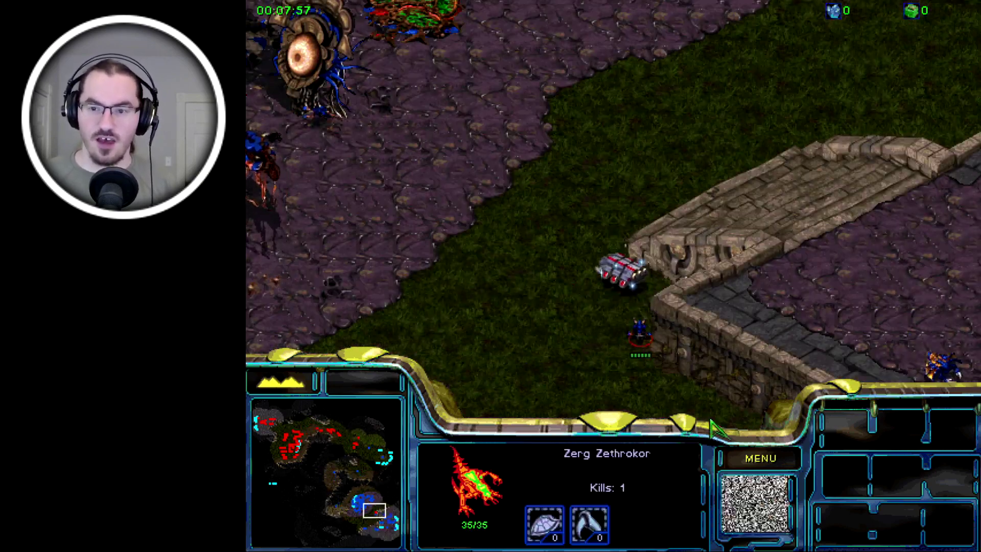
Inspect a Vespene Geyser, the Hydrok Den and a Hatchery belonging to the blue Zerg player's territory
{"action": "left_click", "coordinate": [788, 170]}
{"action": "left_click", "coordinate": [708, 148]}
{"action": "left_click", "coordinate": [624, 115]}
{"action": "left_click", "coordinate": [585, 290]}
{"action": "left_click", "coordinate": [759, 307]}
{"action": "left_click_drag", "start_coordinate": [736, 223], "coordinate": [710, 161]}
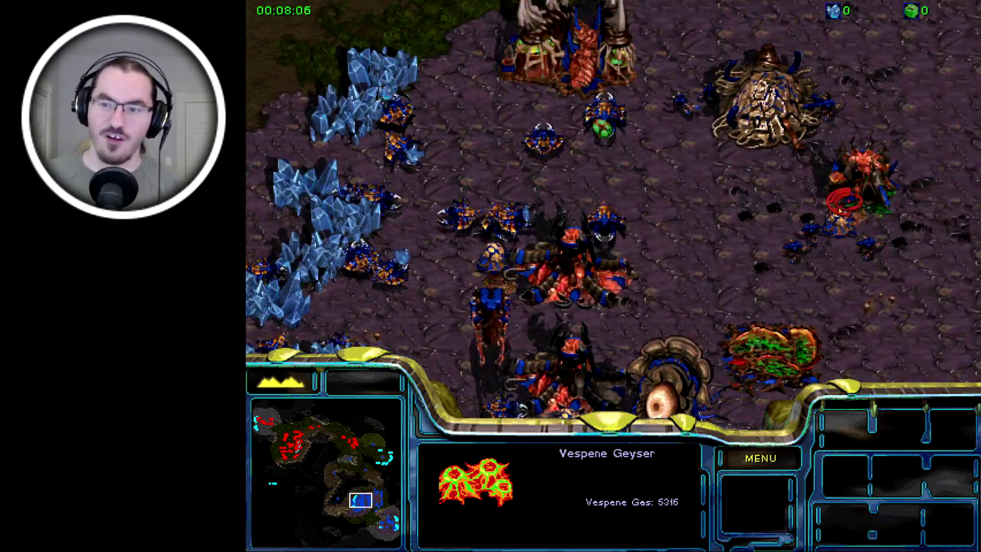
{"action": "left_click", "coordinate": [846, 202]}
{"action": "left_click", "coordinate": [766, 197]}
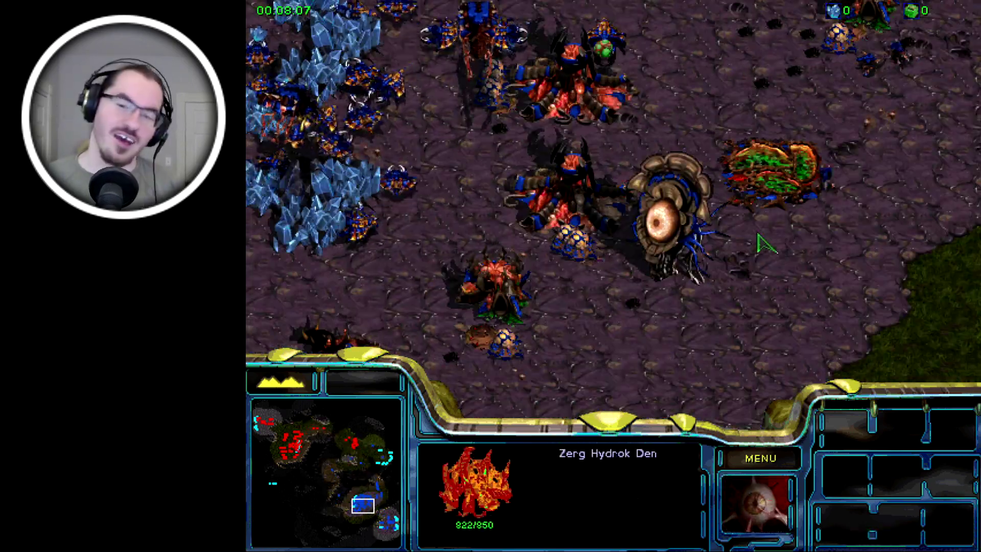
{"action": "left_click", "coordinate": [573, 198]}
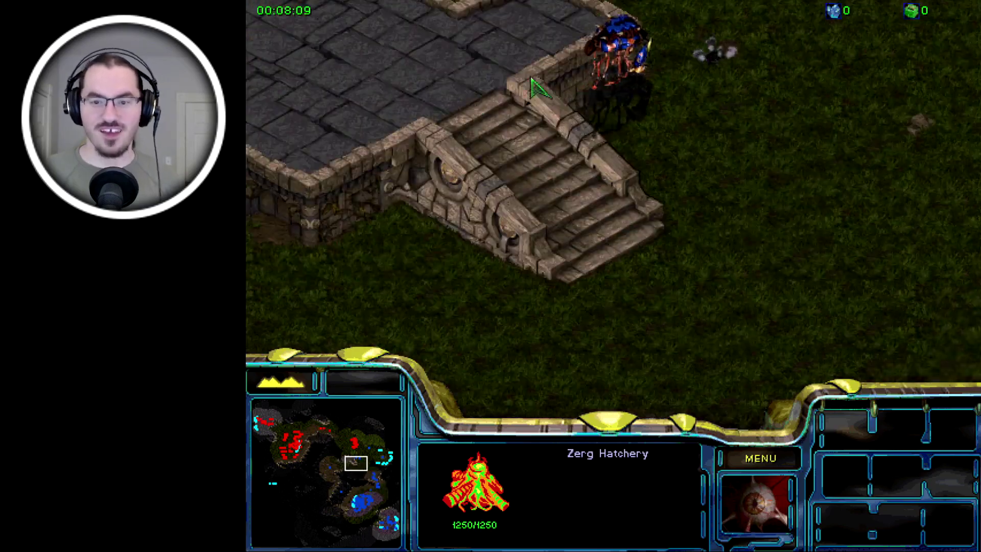
Check the red Terran player's buildings and western outposts, selecting the Captaincy and a Harakan
{"action": "left_click", "coordinate": [329, 433]}
{"action": "left_click", "coordinate": [287, 448]}
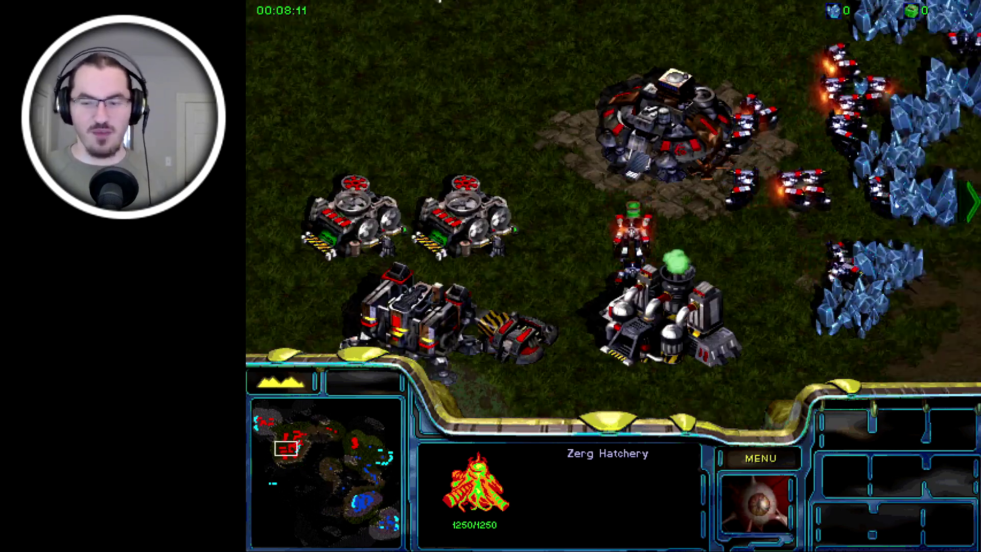
{"action": "left_click", "coordinate": [588, 286]}
{"action": "left_click", "coordinate": [290, 458]}
{"action": "left_click", "coordinate": [428, 239]}
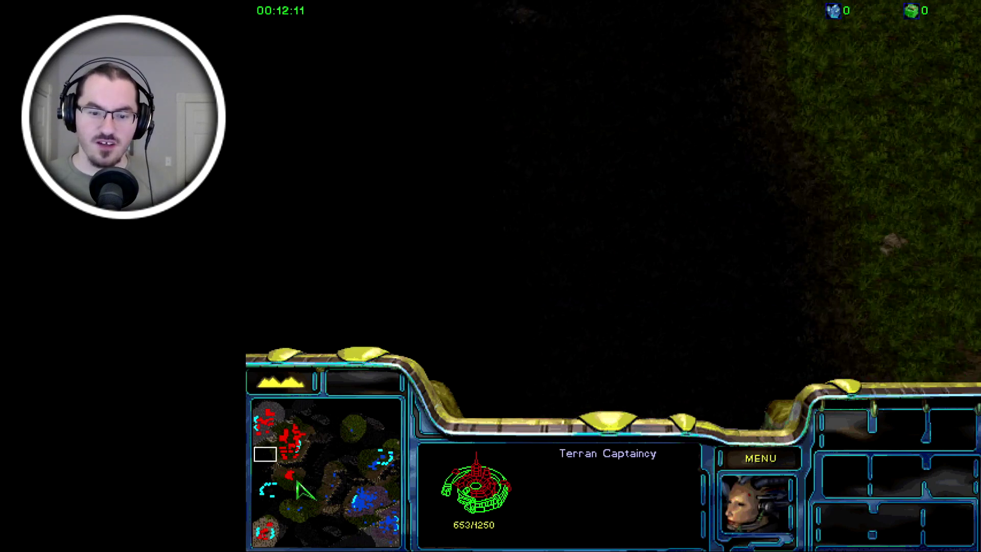
{"action": "left_click", "coordinate": [294, 478]}
{"action": "left_click", "coordinate": [408, 225]}
Inspect the blue player's eastern expansion and main base, selecting a Hydralisk, a Creep Colony and the Nydus Canal
{"action": "left_click", "coordinate": [374, 463]}
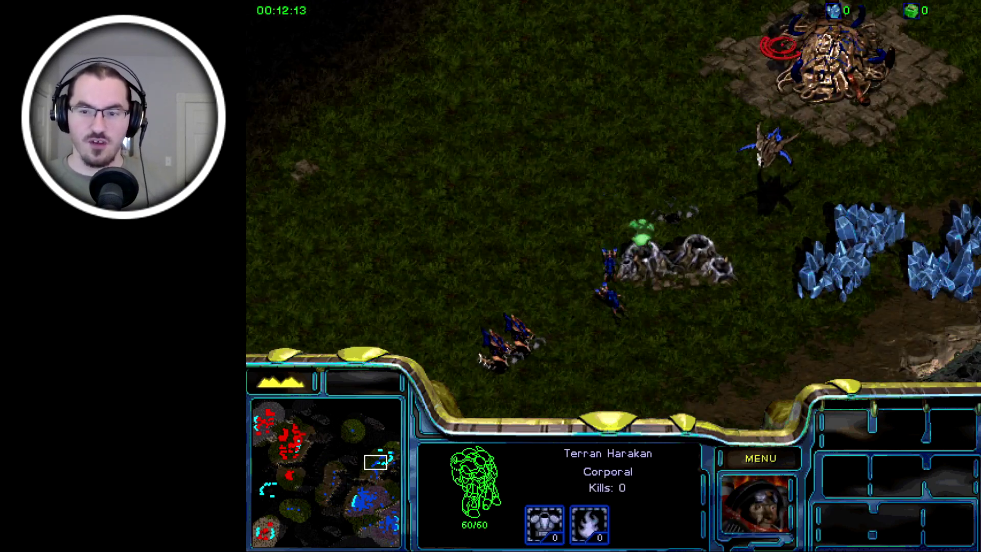
{"action": "left_click", "coordinate": [781, 51]}
{"action": "left_click", "coordinate": [579, 283]}
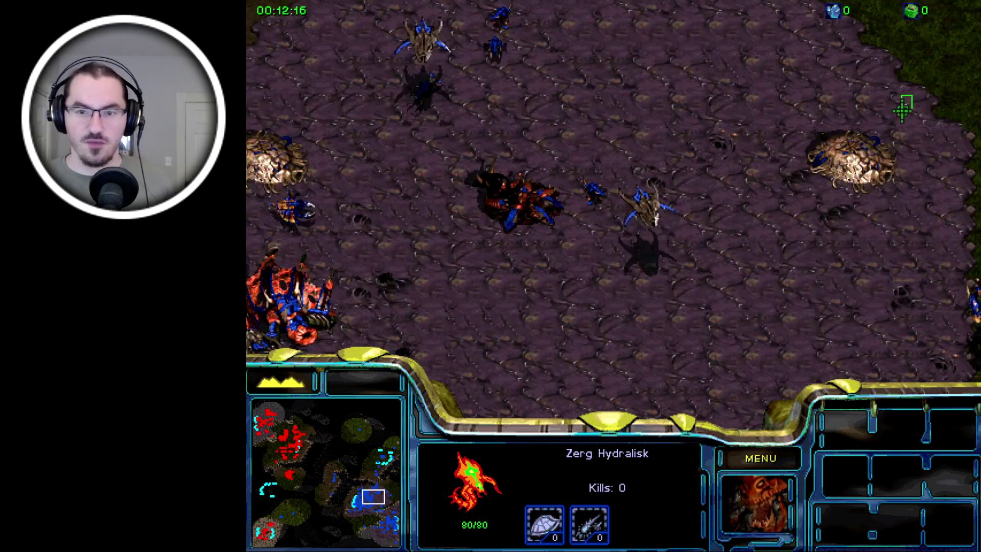
{"action": "left_click", "coordinate": [852, 157]}
{"action": "left_click", "coordinate": [471, 153]}
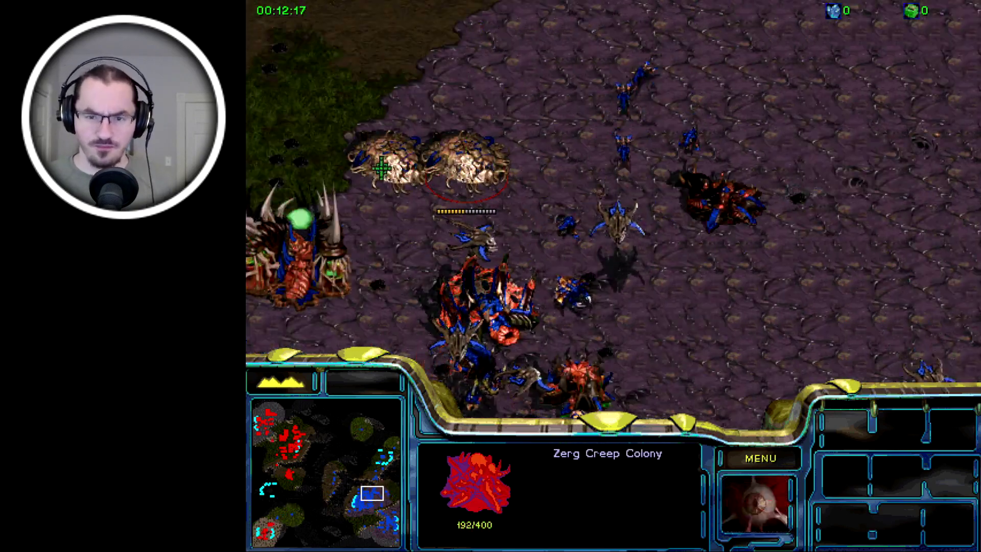
{"action": "left_click", "coordinate": [537, 214]}
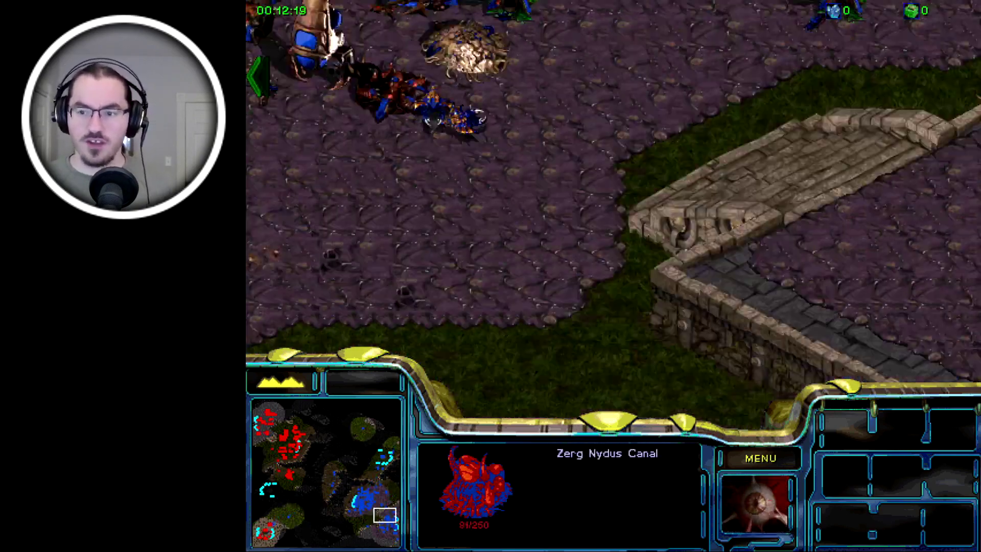
Look over the blue Zerg player's south-east base, eastern expansion and main base
{"action": "left_click", "coordinate": [556, 56]}
{"action": "left_click", "coordinate": [578, 306]}
{"action": "left_click_drag", "start_coordinate": [699, 206], "coordinate": [802, 133]}
{"action": "left_click_drag", "start_coordinate": [371, 455], "coordinate": [394, 452]}
{"action": "left_click_drag", "start_coordinate": [438, 253], "coordinate": [448, 131]}
{"action": "left_click_drag", "start_coordinate": [369, 502], "coordinate": [357, 498]}
{"action": "left_click_drag", "start_coordinate": [447, 224], "coordinate": [498, 241]}
Examine the Larval Colony and a Droleth in the blue Zerg main base
{"action": "left_click", "coordinate": [848, 280]}
{"action": "left_click", "coordinate": [597, 353]}
{"action": "left_click", "coordinate": [633, 229]}
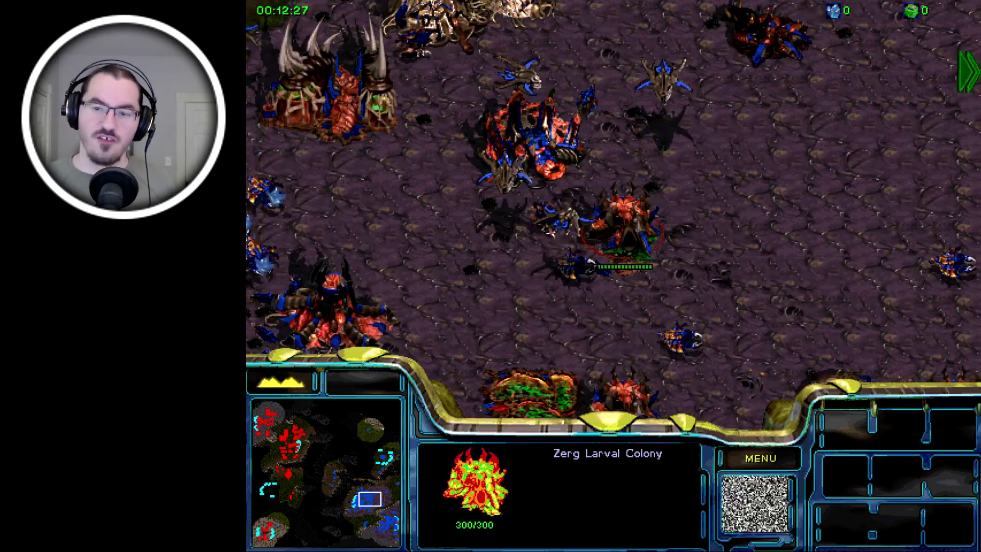
{"action": "left_click", "coordinate": [355, 106]}
{"action": "left_click", "coordinate": [296, 93]}
{"action": "left_click", "coordinate": [749, 302]}
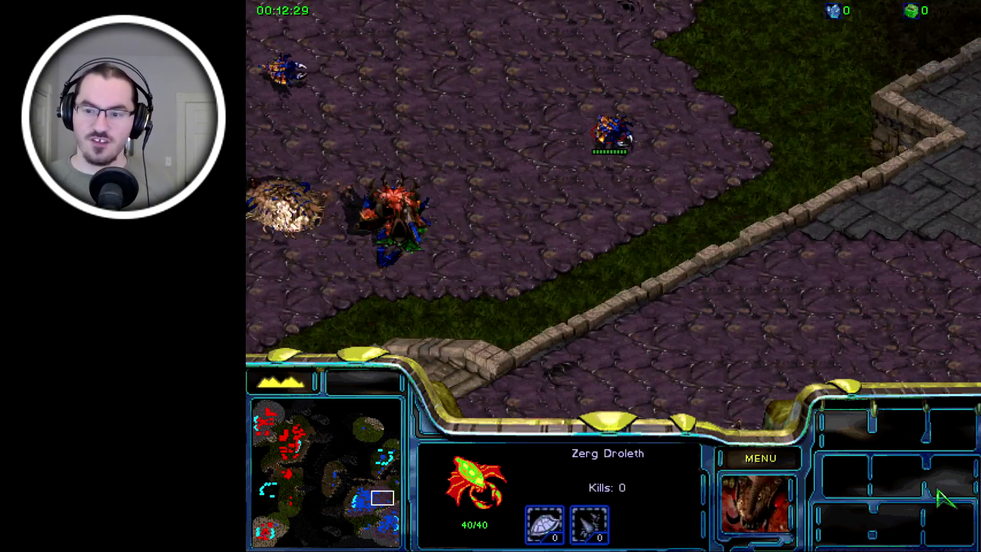
{"action": "left_click", "coordinate": [566, 233]}
Inspect the red Terran base in the map's south-west corner, selecting its Captaincy, a Mason and the Supply Depot under construction
{"action": "left_click", "coordinate": [268, 530]}
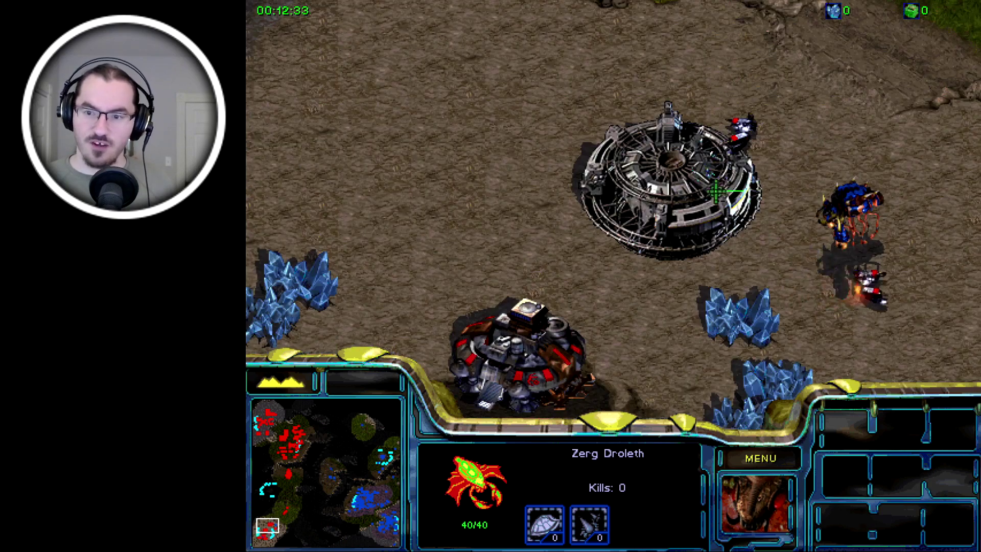
{"action": "left_click", "coordinate": [716, 193]}
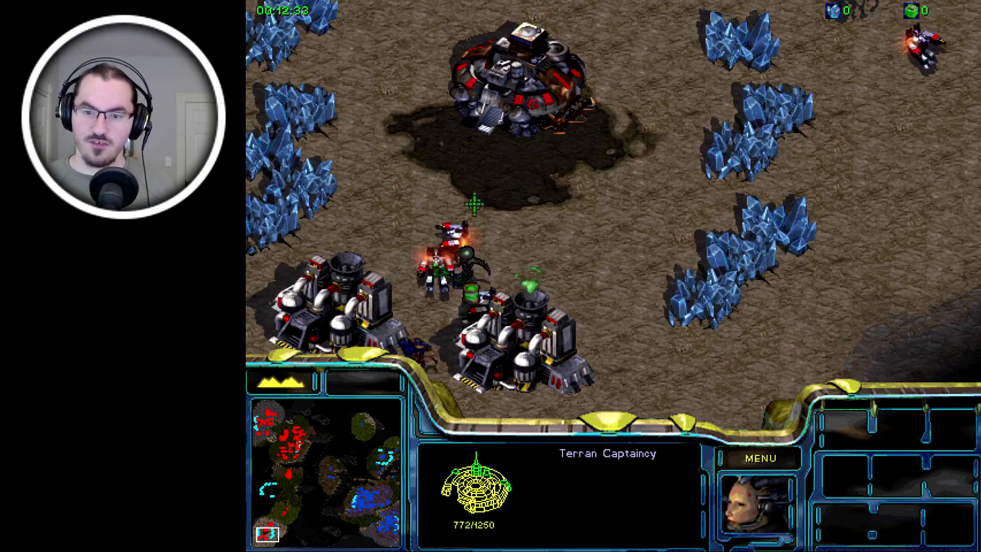
{"action": "left_click", "coordinate": [468, 258]}
{"action": "left_click", "coordinate": [547, 214]}
{"action": "left_click", "coordinate": [554, 149]}
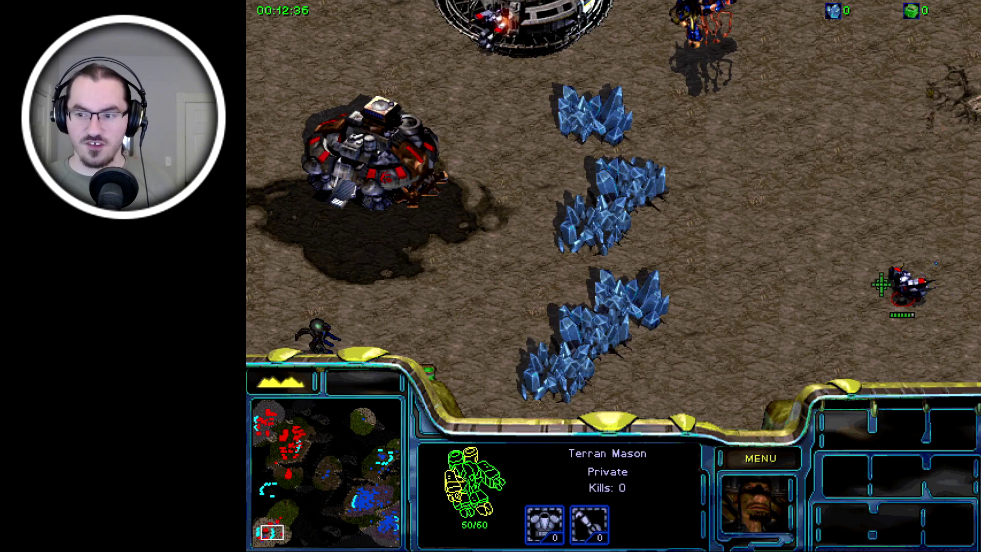
{"action": "left_click", "coordinate": [906, 282]}
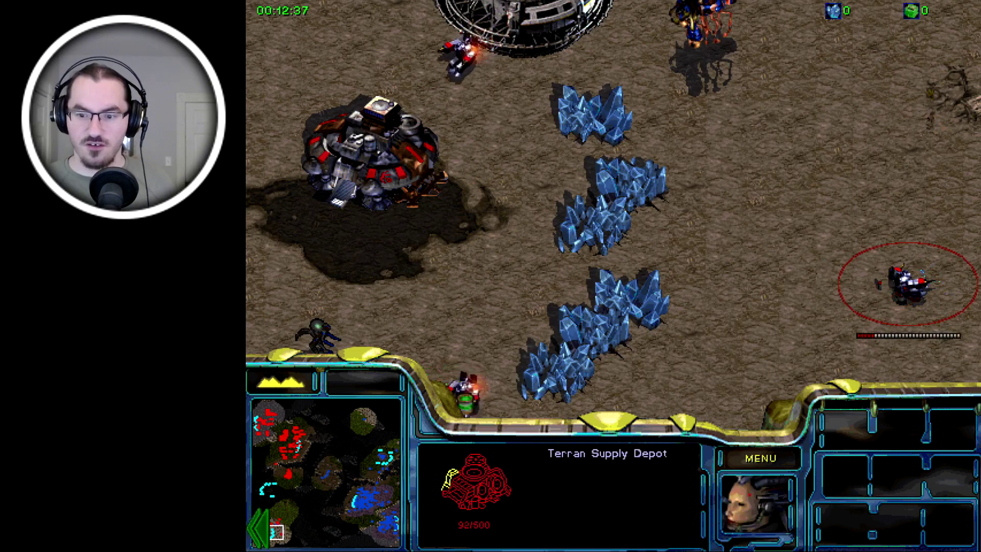
Examine the Masons gathering gas and the Reservoir beneath the Command Center in the south-west Terran base
{"action": "left_click", "coordinate": [365, 187]}
{"action": "left_click", "coordinate": [440, 268]}
{"action": "left_click", "coordinate": [646, 177]}
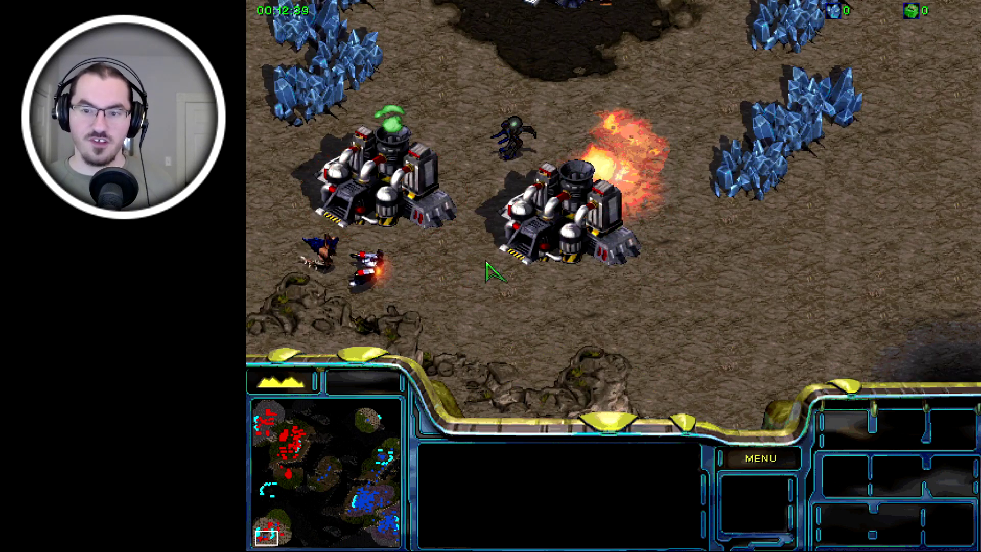
{"action": "left_click", "coordinate": [353, 281]}
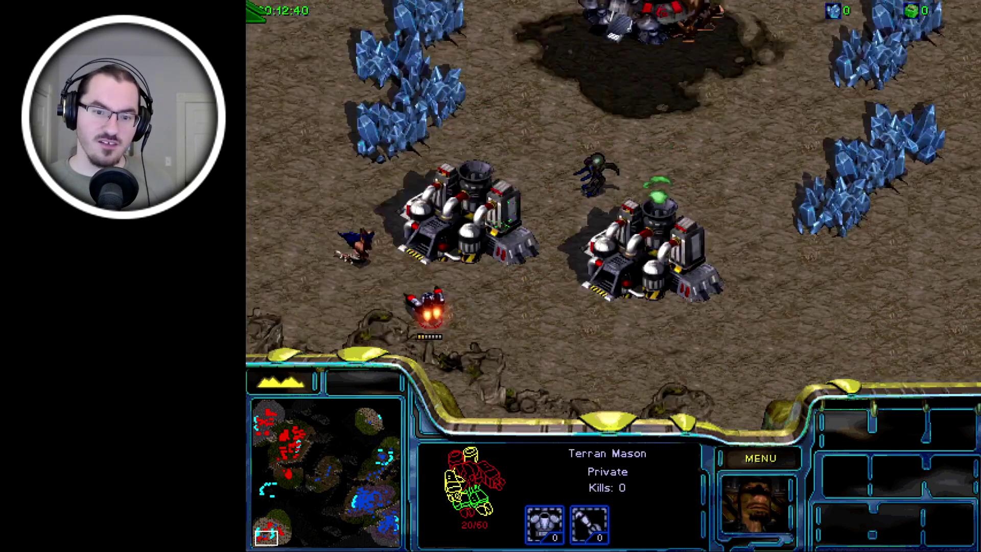
{"action": "left_click", "coordinate": [455, 278]}
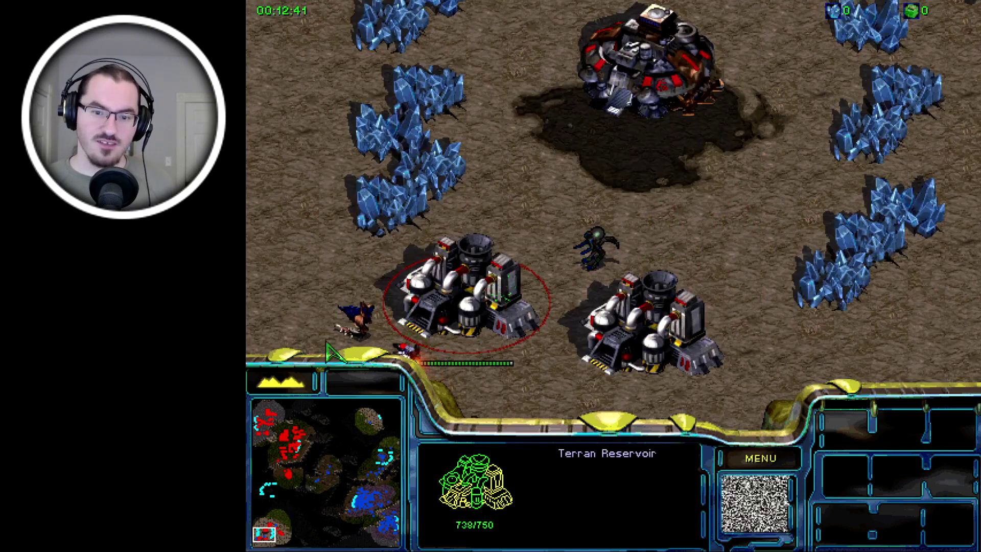
{"action": "left_click", "coordinate": [593, 155]}
{"action": "left_click", "coordinate": [391, 251]}
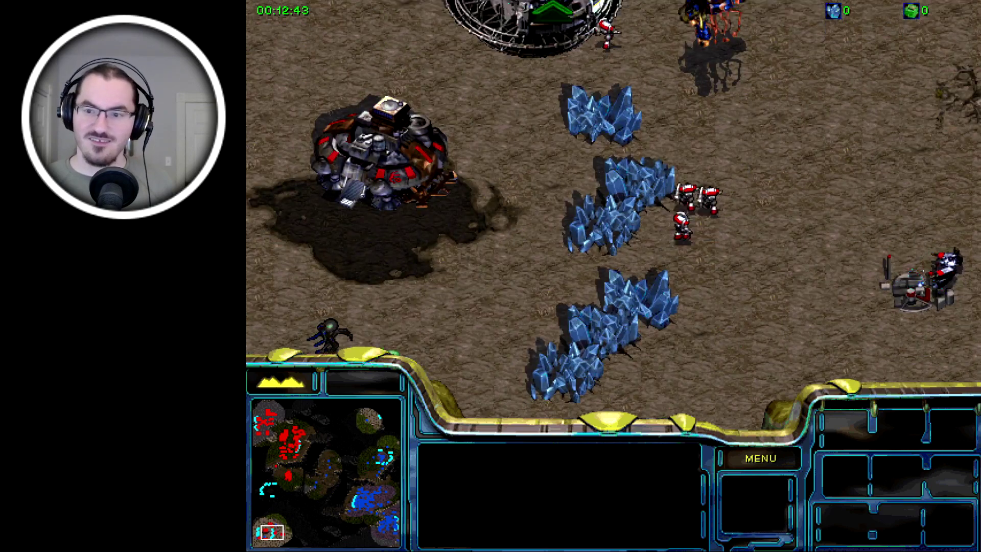
{"action": "left_click", "coordinate": [644, 178]}
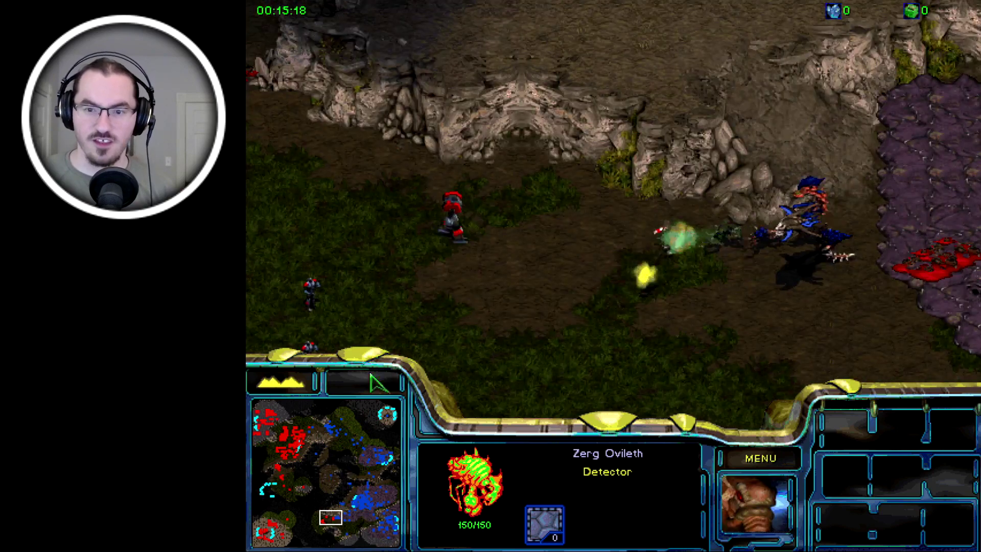
Check the Terran and Zerg skirmish beside the southern creep edge and the unoccupied expansion site on the map's western side
{"action": "left_click", "coordinate": [701, 281]}
{"action": "left_click", "coordinate": [650, 282]}
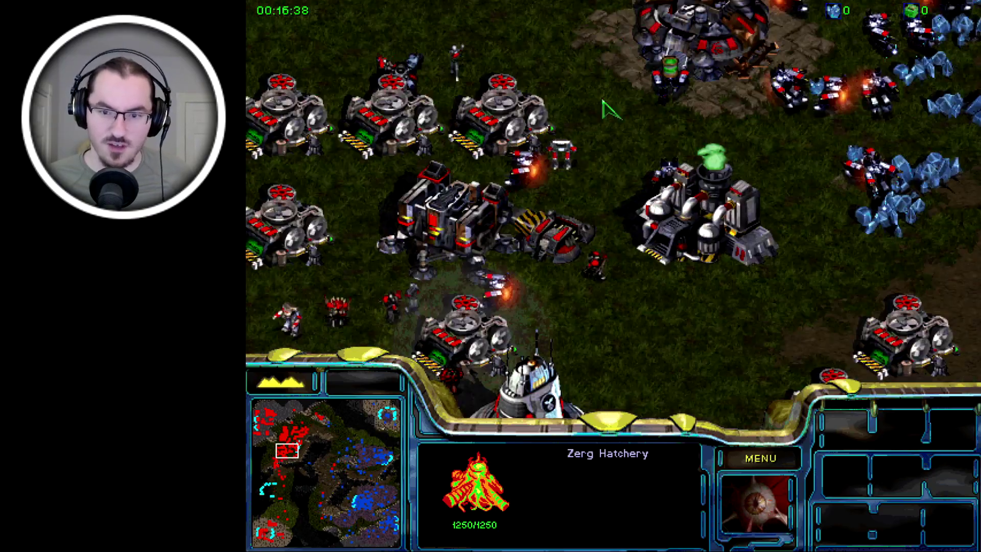
{"action": "left_click_drag", "start_coordinate": [282, 456], "coordinate": [264, 494]}
{"action": "left_click_drag", "start_coordinate": [699, 49], "coordinate": [962, 292]}
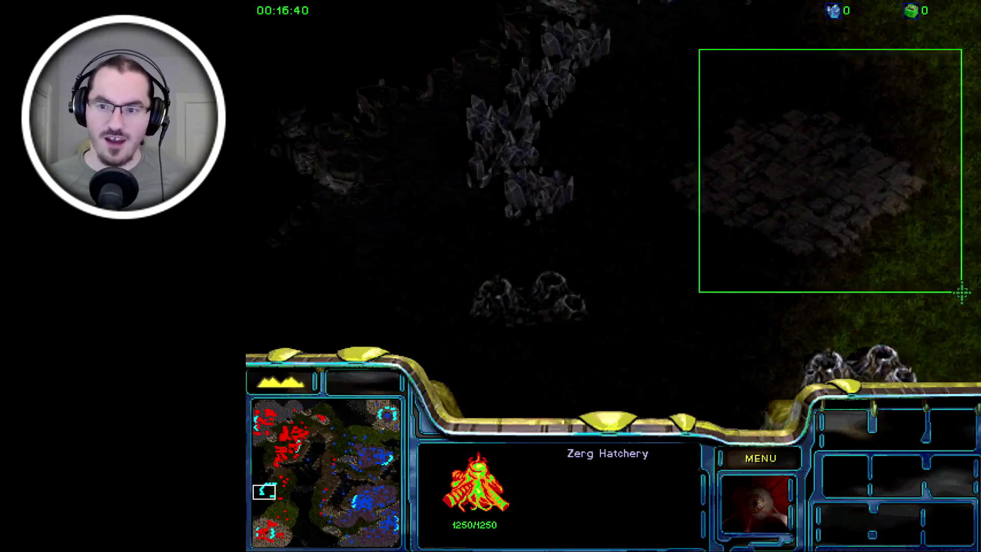
{"action": "left_click", "coordinate": [299, 436]}
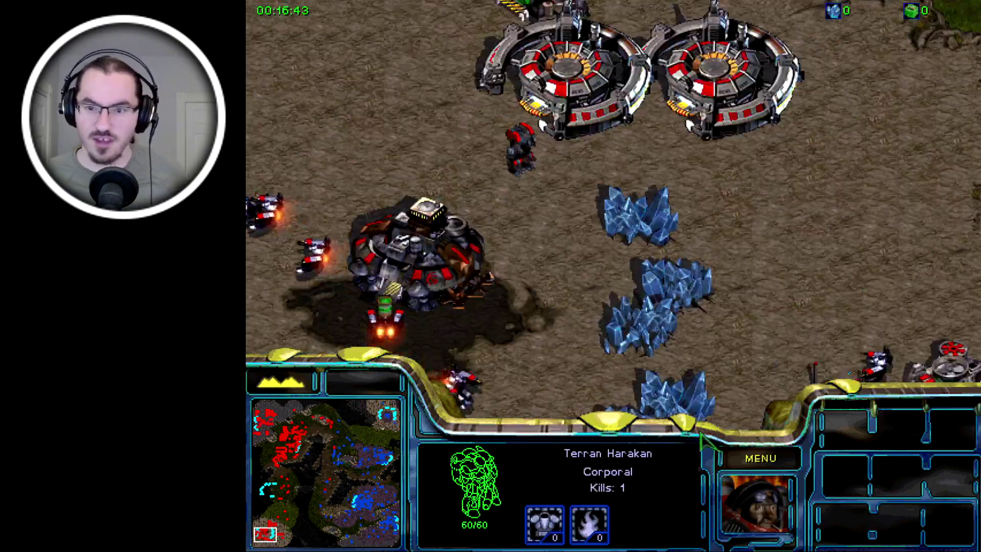
Look over the red Terran base in the south-west and follow the Terran troops fighting in the fields north-east of it
{"action": "left_click_drag", "start_coordinate": [638, 198], "coordinate": [547, 239]}
{"action": "left_click", "coordinate": [287, 476]}
{"action": "left_click", "coordinate": [287, 484]}
{"action": "left_click_drag", "start_coordinate": [802, 245], "coordinate": [439, 317]}
{"action": "left_click", "coordinate": [287, 477]}
{"action": "left_click", "coordinate": [294, 503]}
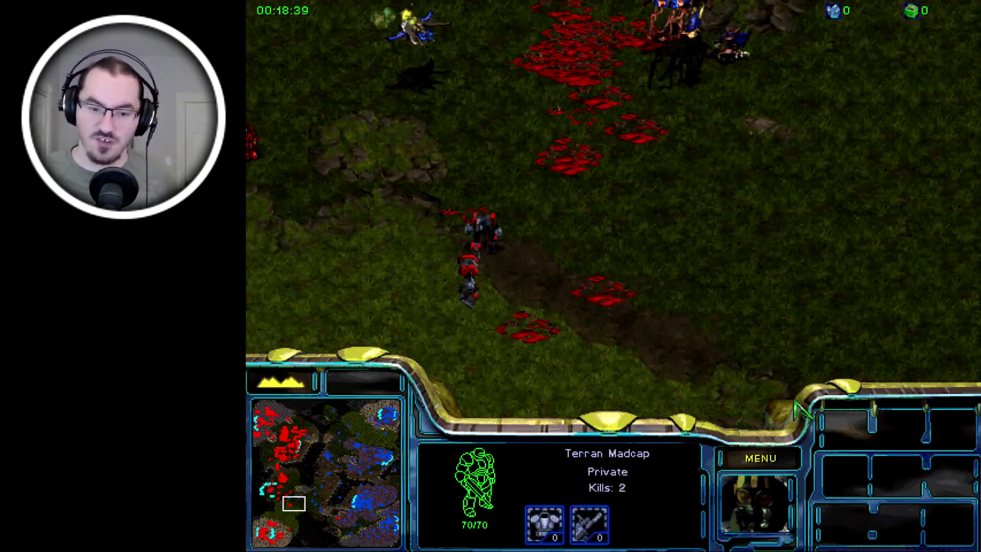
{"action": "left_click_drag", "start_coordinate": [736, 285], "coordinate": [705, 358]}
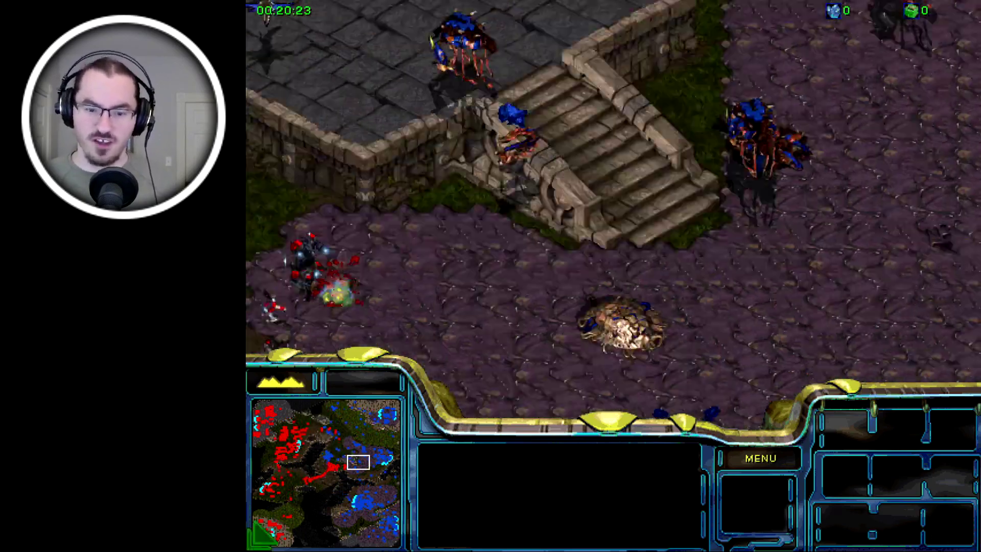
Examine the Zerg Spore Colony and the fight beside the stone stairs west of the blue player's eastern base
{"action": "left_click", "coordinate": [782, 248]}
{"action": "left_click", "coordinate": [744, 162]}
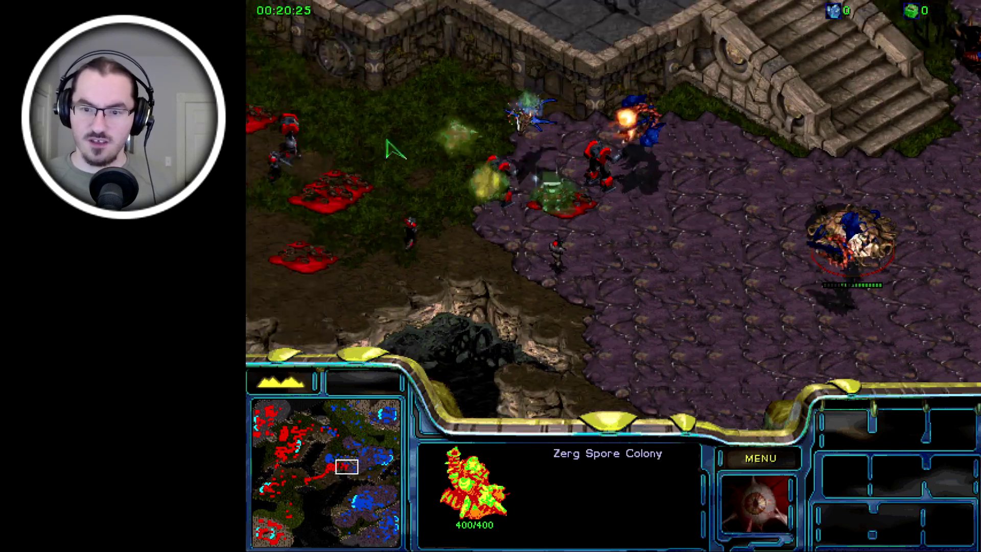
{"action": "left_click", "coordinate": [516, 140]}
{"action": "left_click", "coordinate": [642, 122]}
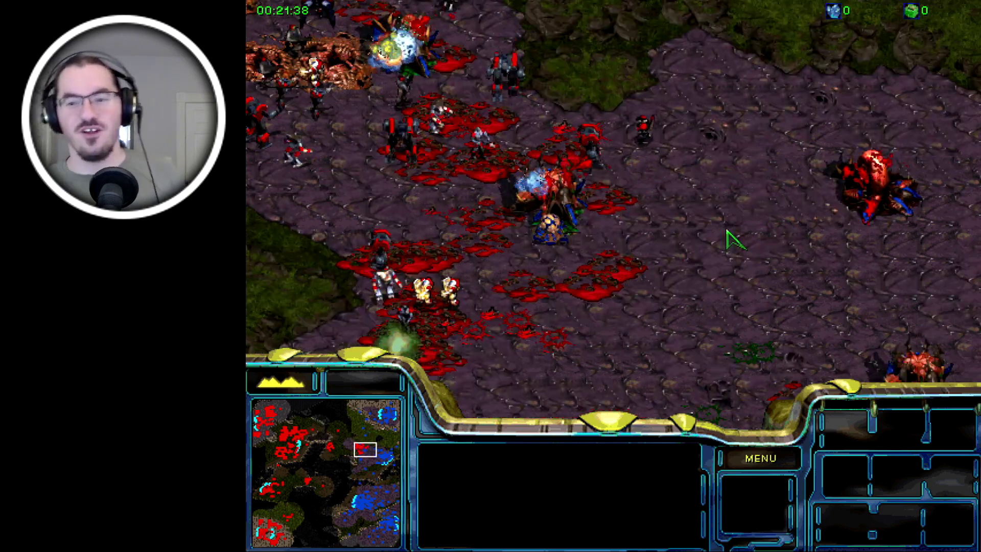
Inspect an attacking Madcap and its Danaan Autogun details, and the Liivral Pond in the blue Zerg main base
{"action": "left_click", "coordinate": [869, 148]}
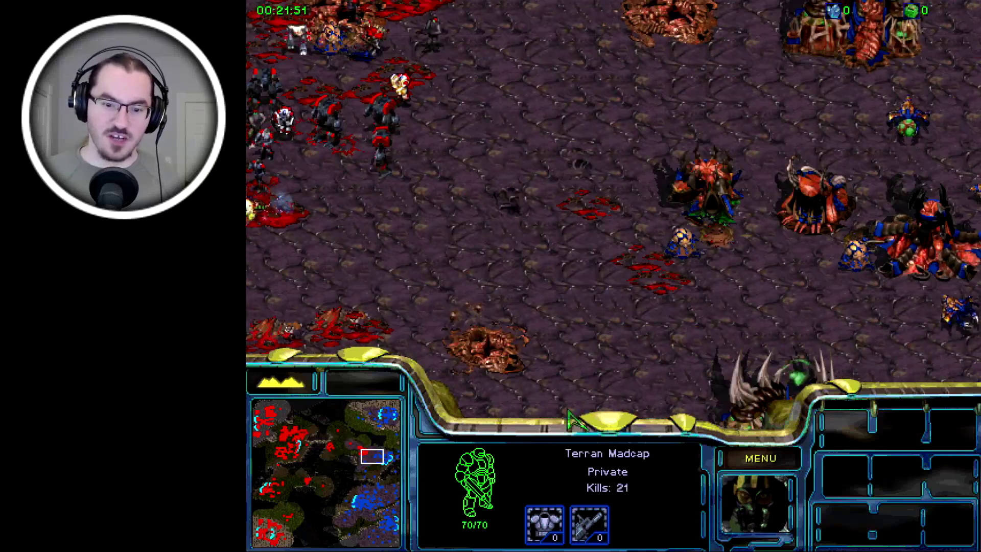
{"action": "left_click_drag", "start_coordinate": [307, 471], "coordinate": [352, 463]}
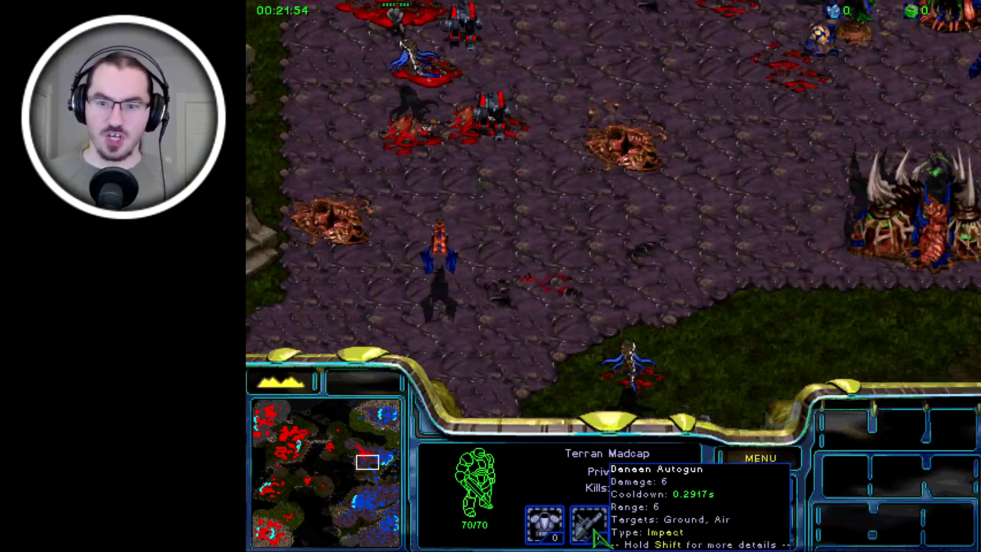
{"action": "left_click", "coordinate": [652, 271]}
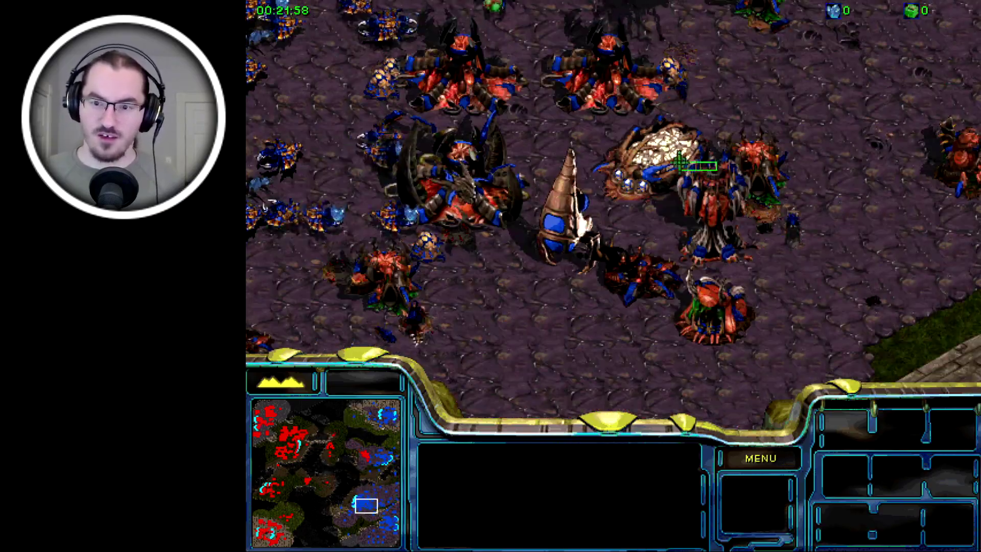
{"action": "left_click", "coordinate": [657, 158]}
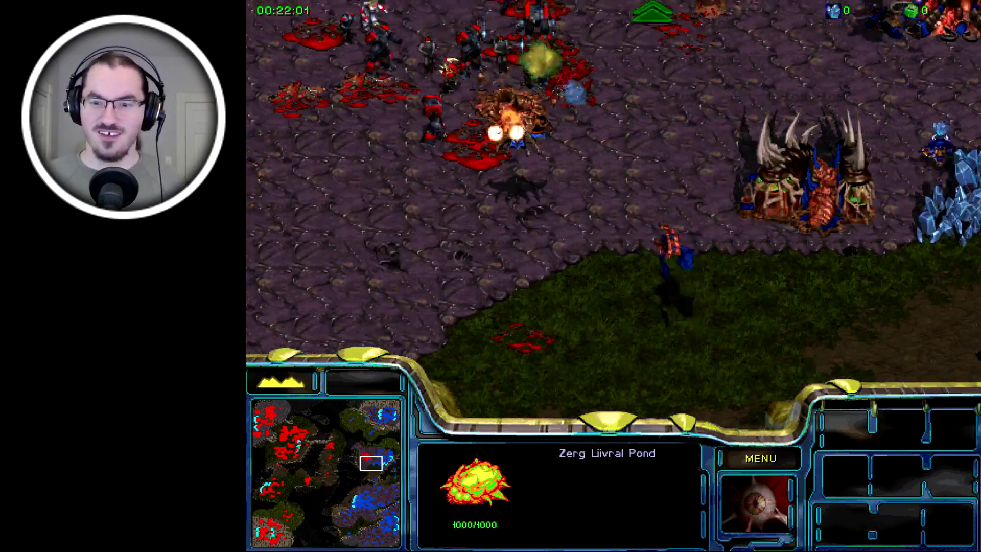
Follow the red Terran army's assault through the blue Zerg player's eastern base
{"action": "left_click", "coordinate": [493, 344]}
{"action": "left_click", "coordinate": [639, 220]}
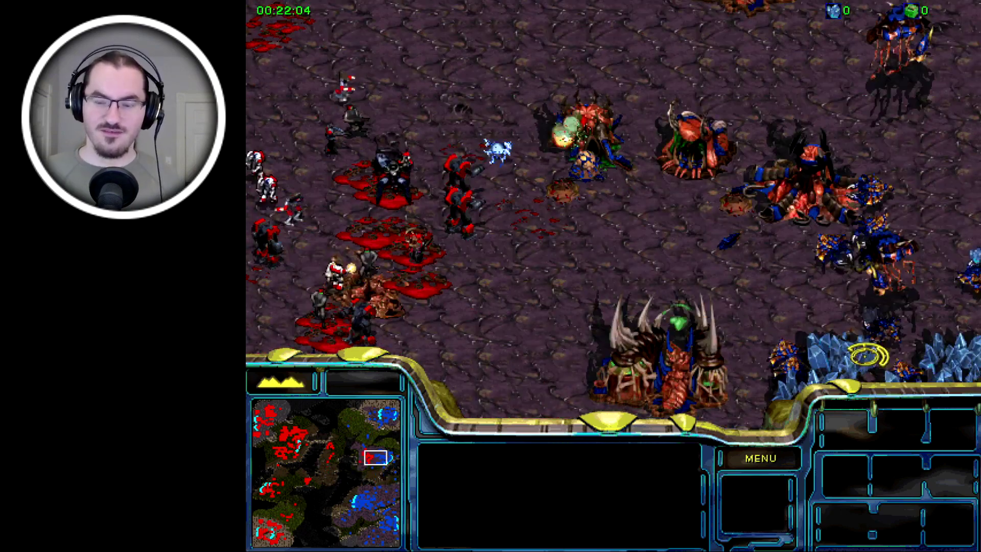
{"action": "left_click", "coordinate": [366, 450]}
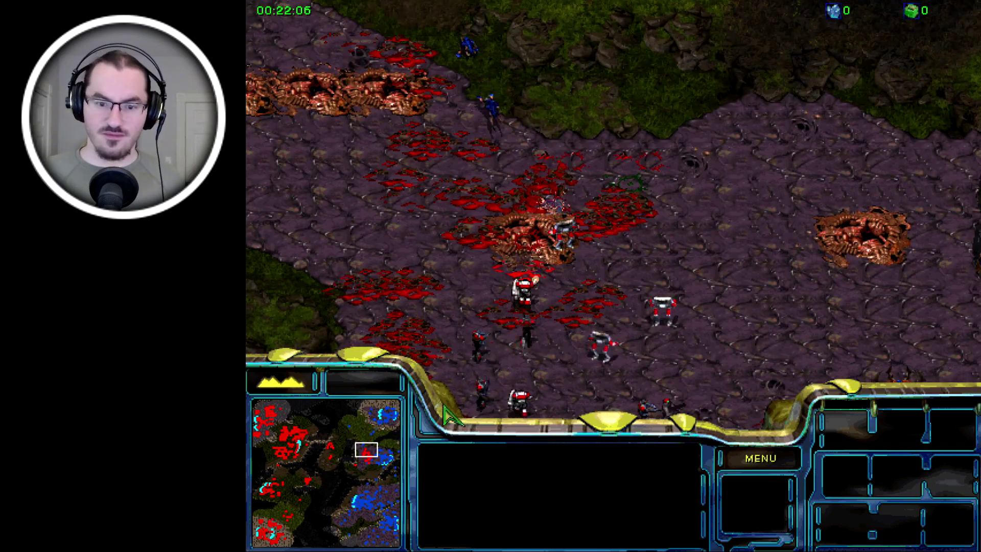
{"action": "left_click", "coordinate": [359, 481]}
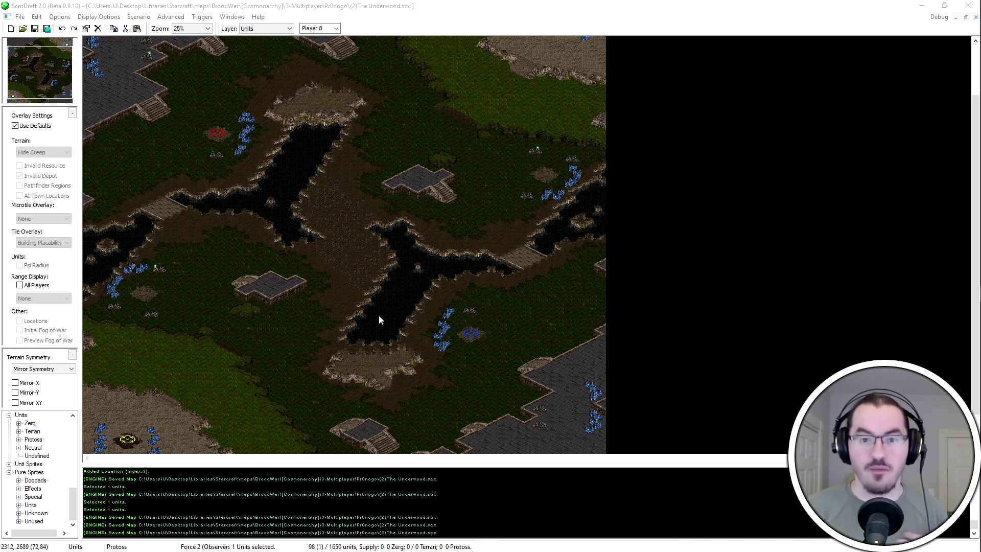
{"action": "scroll", "coordinate": [471, 191], "scroll_direction": "up", "scroll_amount": 3}
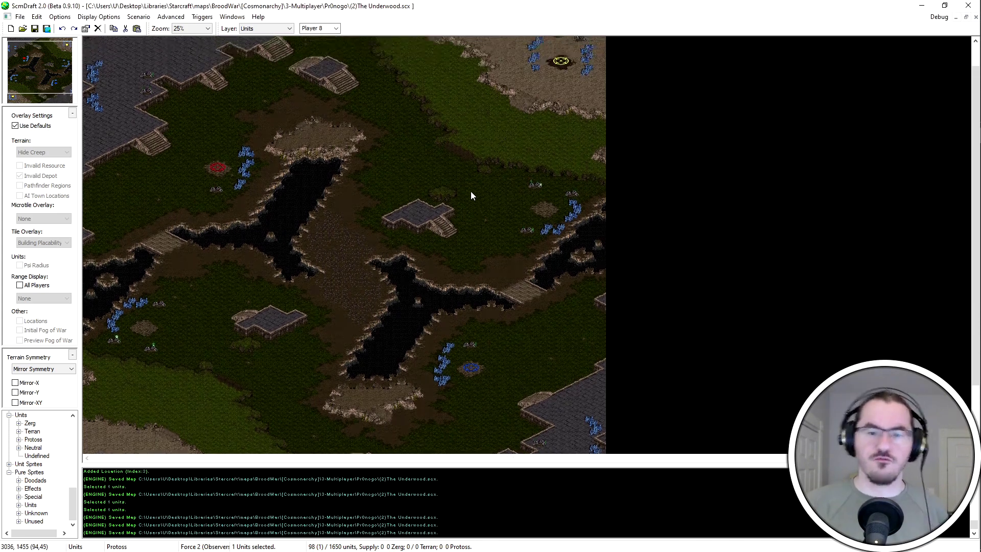